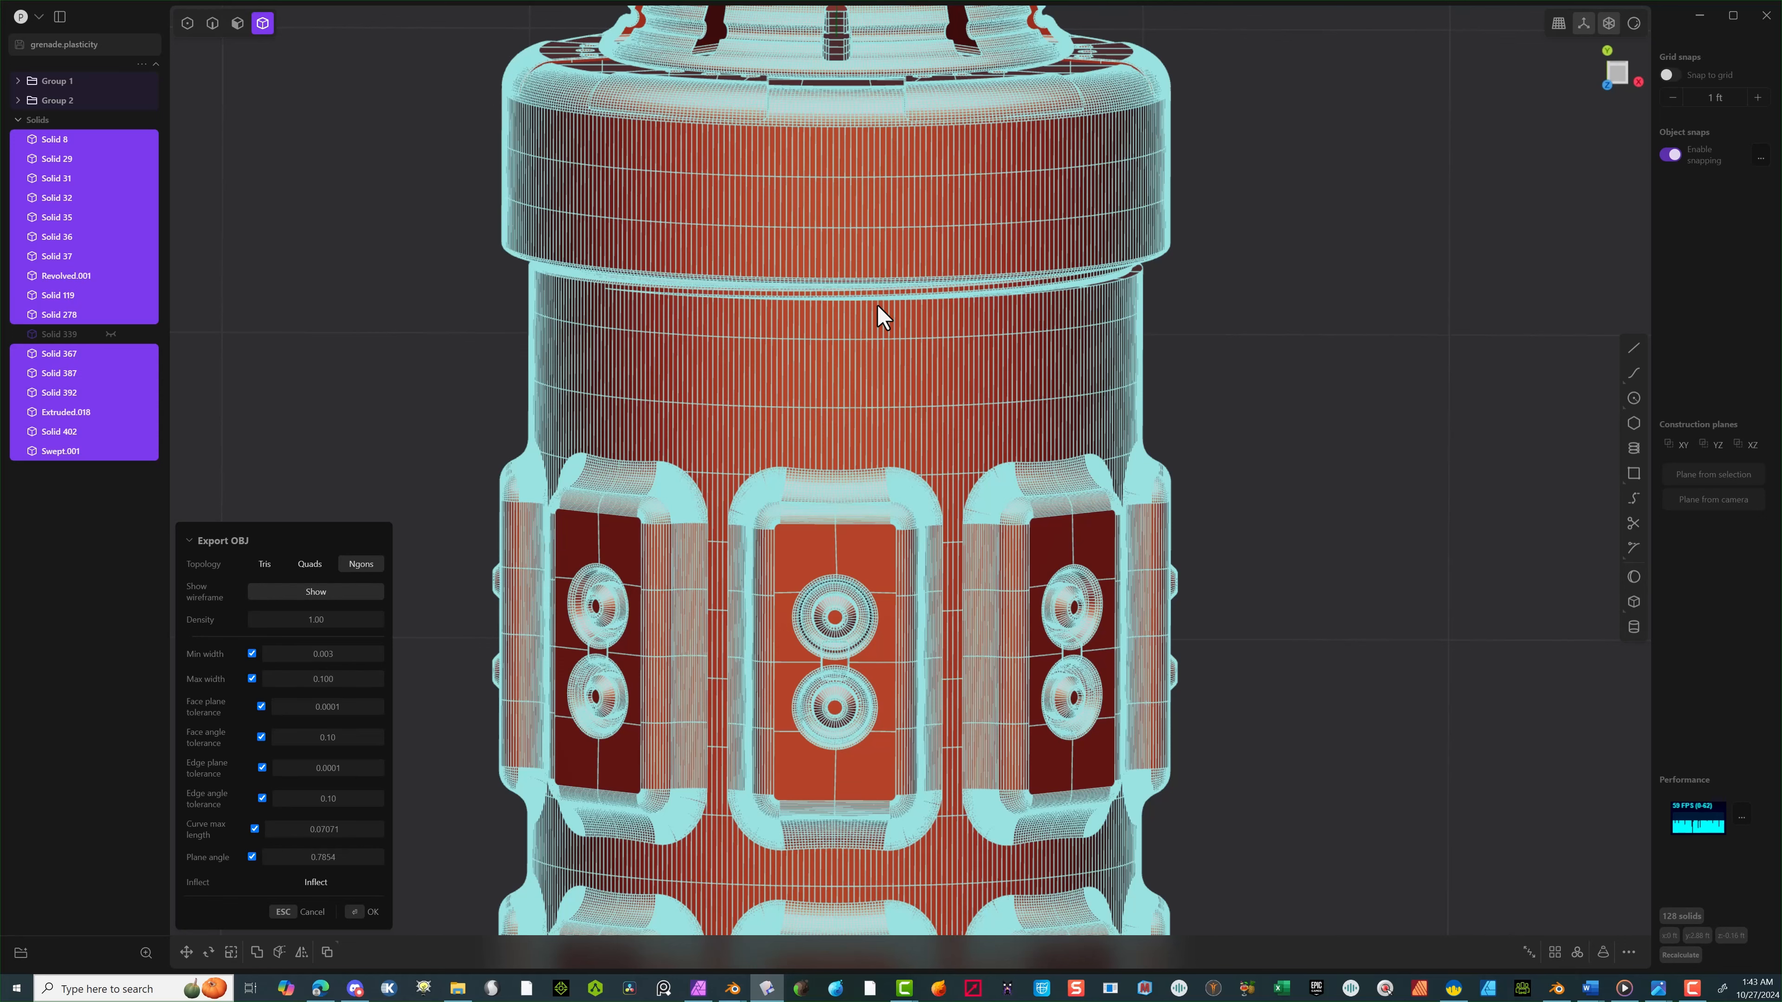
Set the OBJ export's minimum width to 0.005 and check the mesh around the raised body panels
scroll(944, 279, "down", 1)
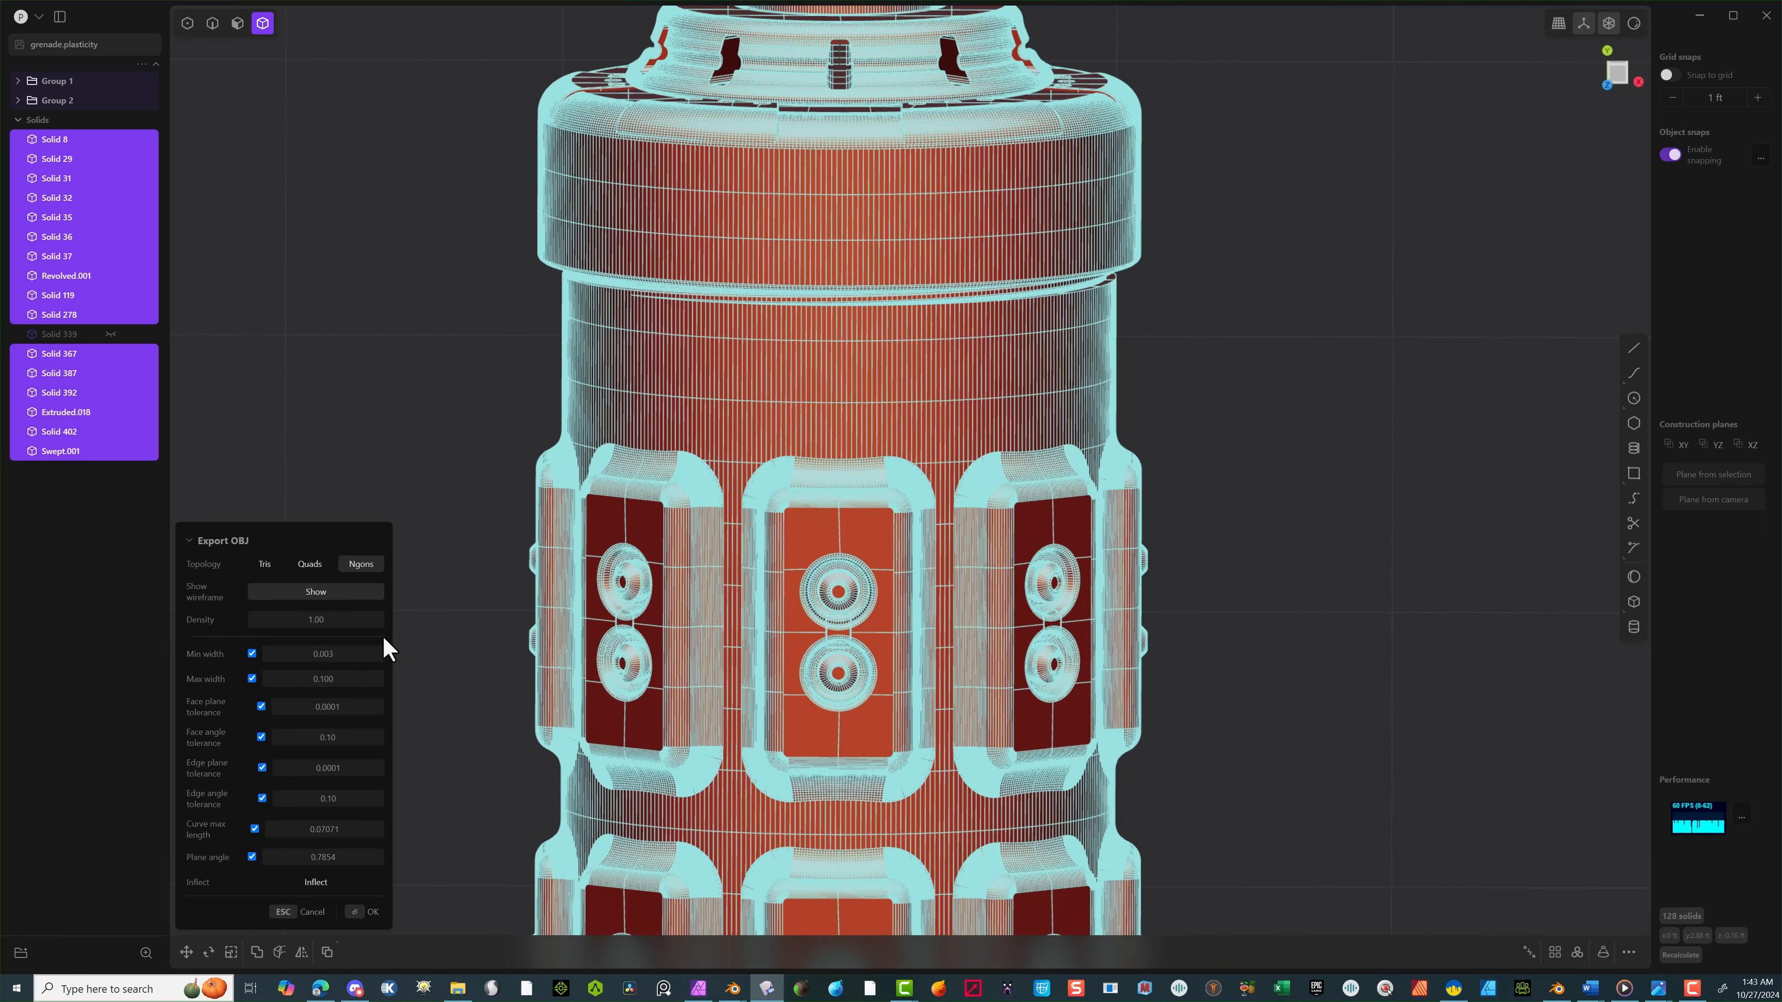
left_click(345, 657)
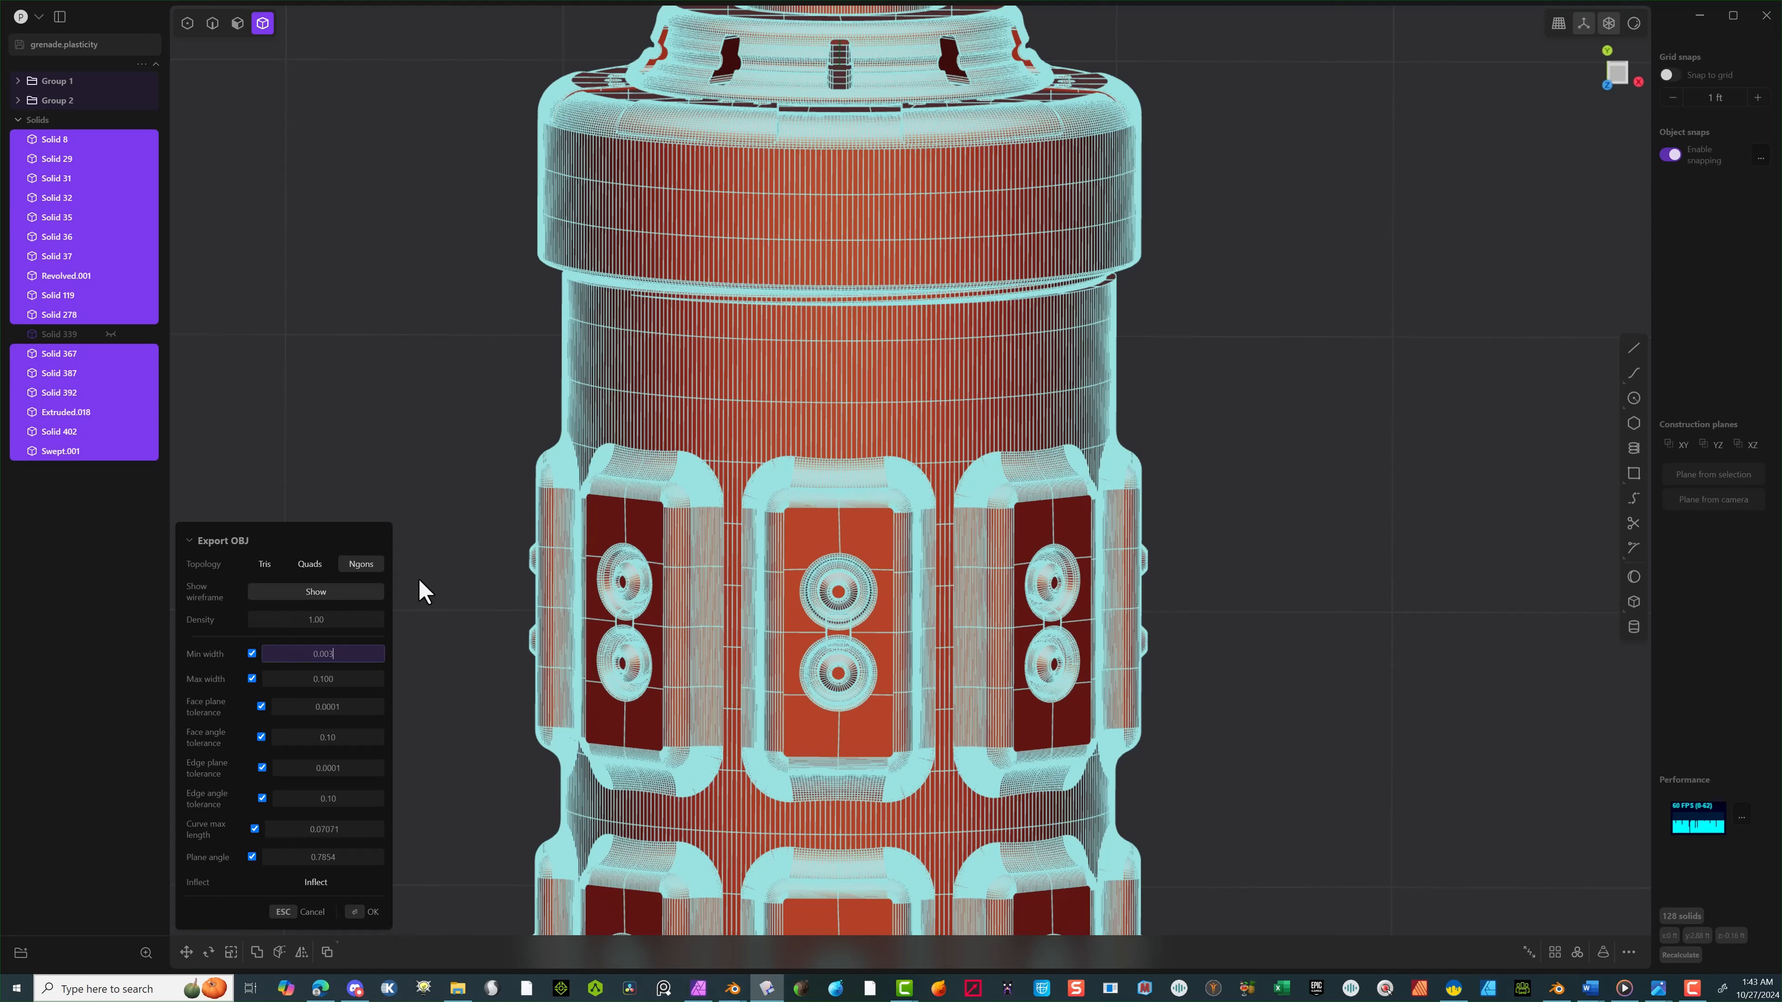
key("Return")
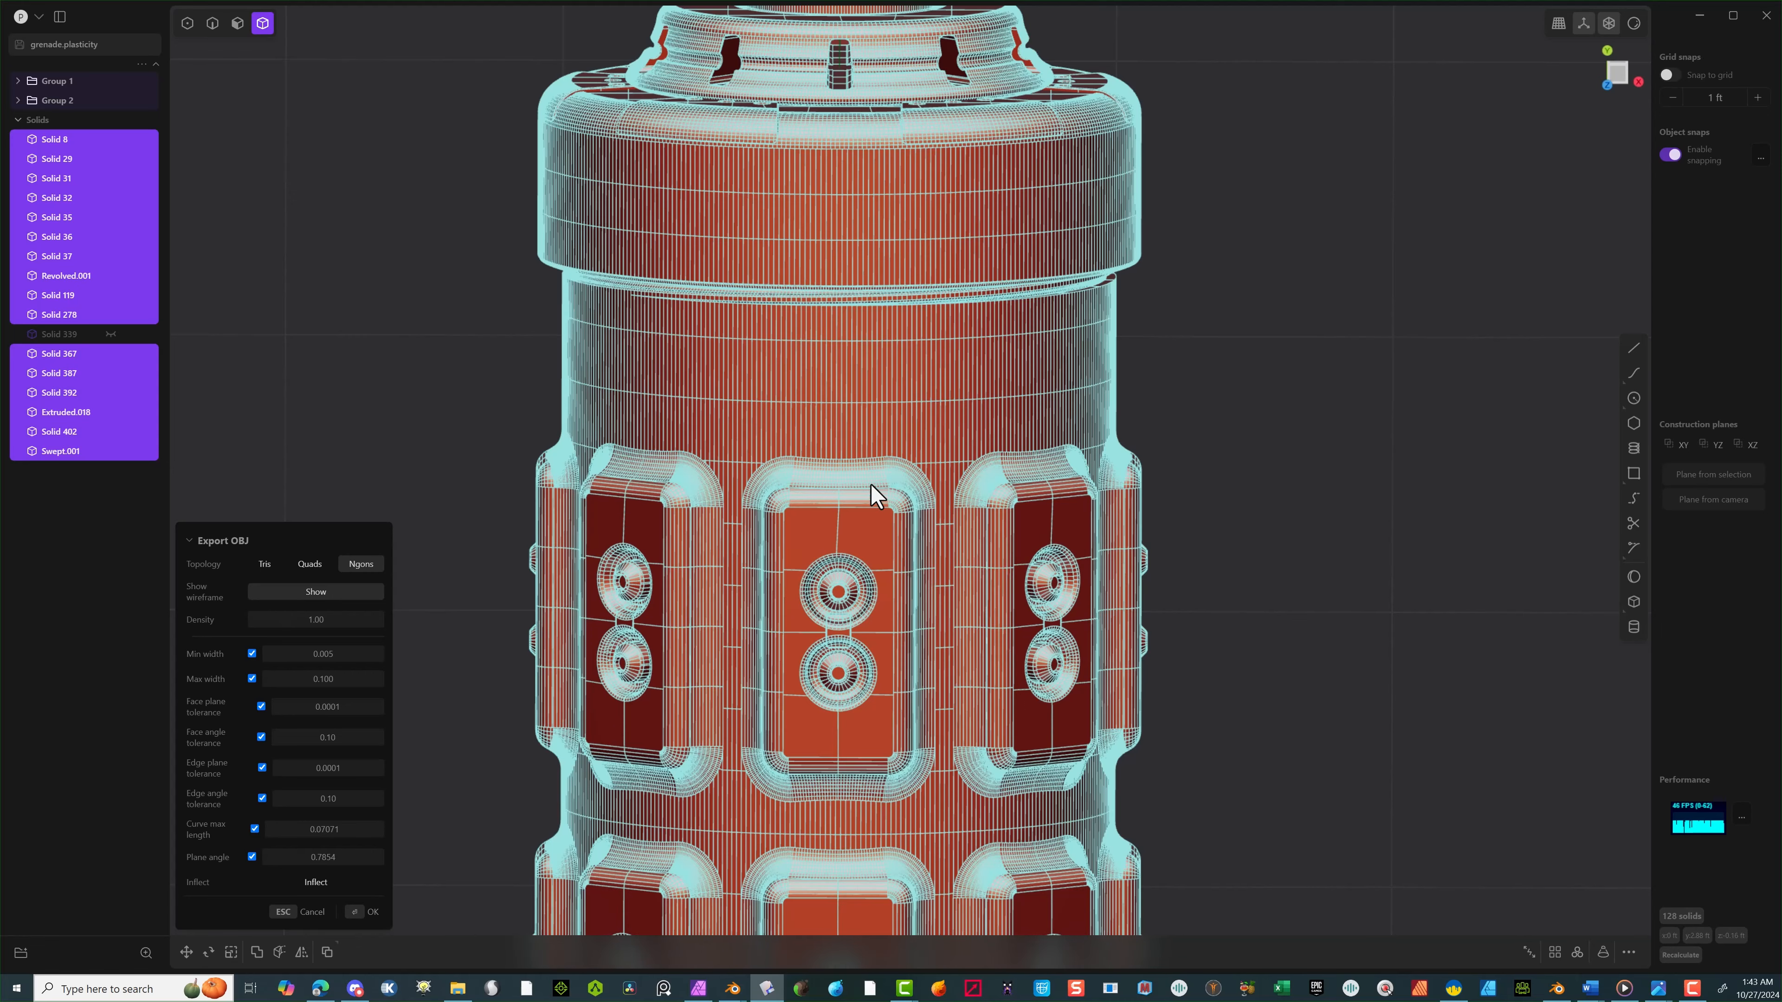
scroll(737, 485, "up", 1)
scroll(639, 464, "up", 6)
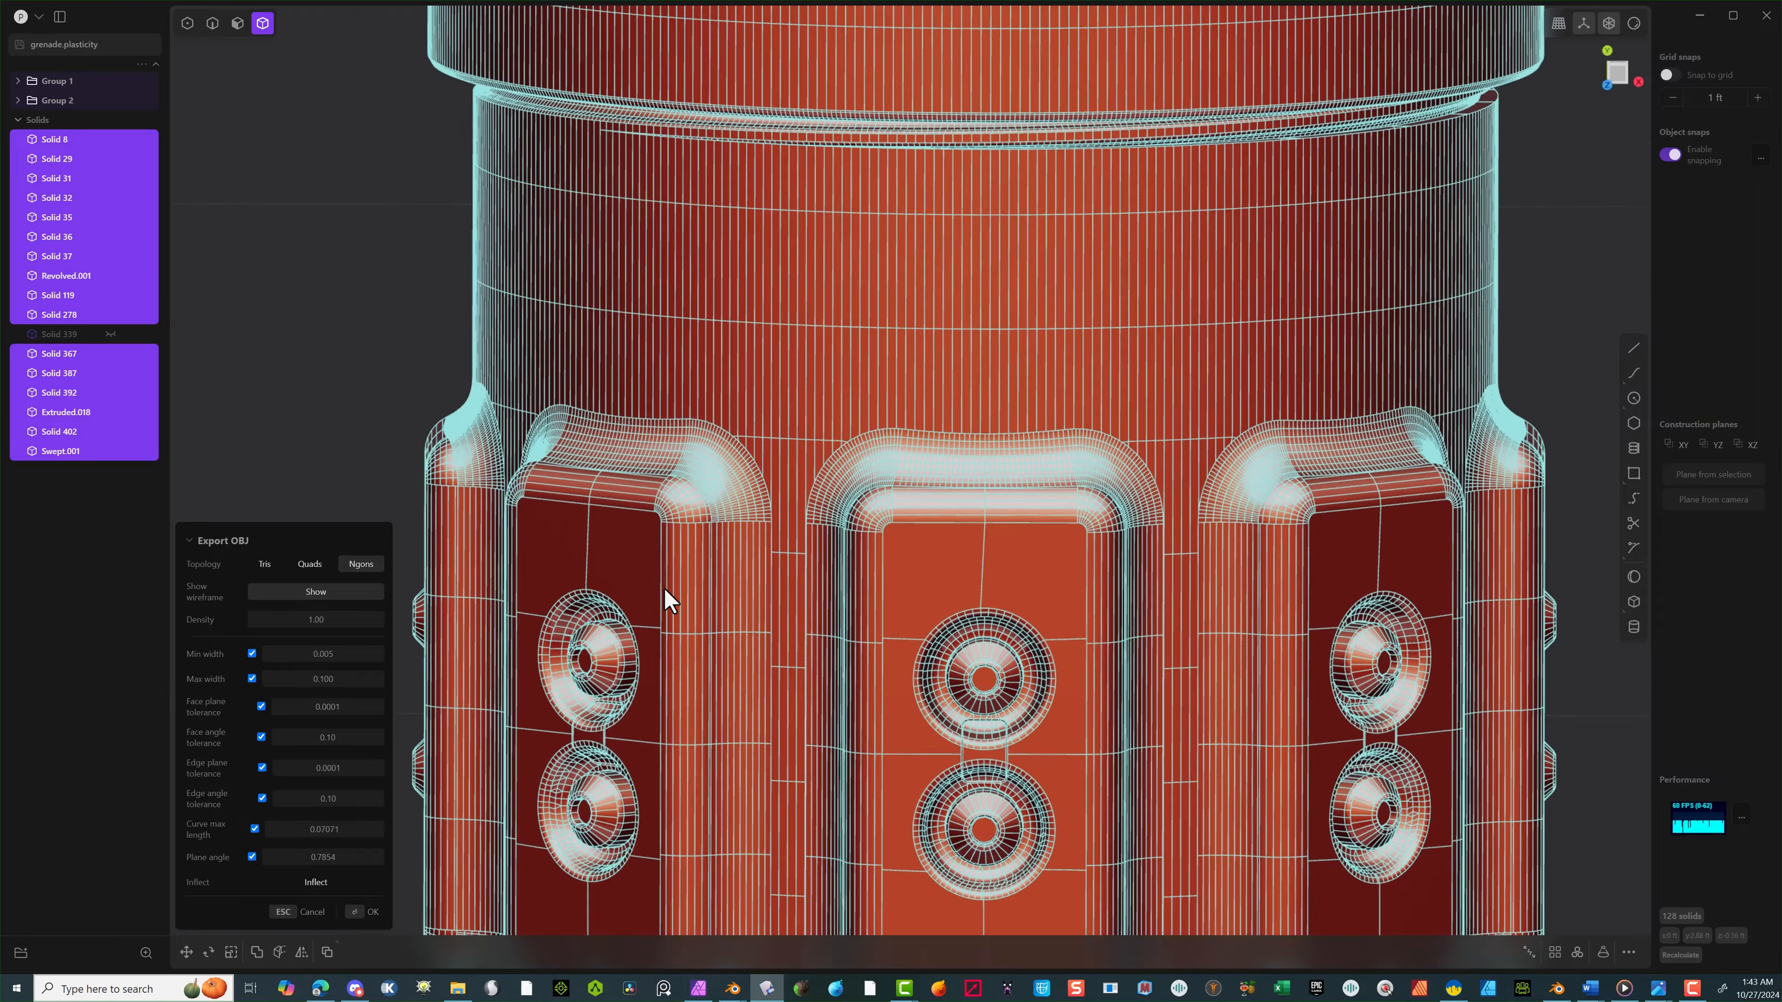
scroll(1010, 492, "down", 8)
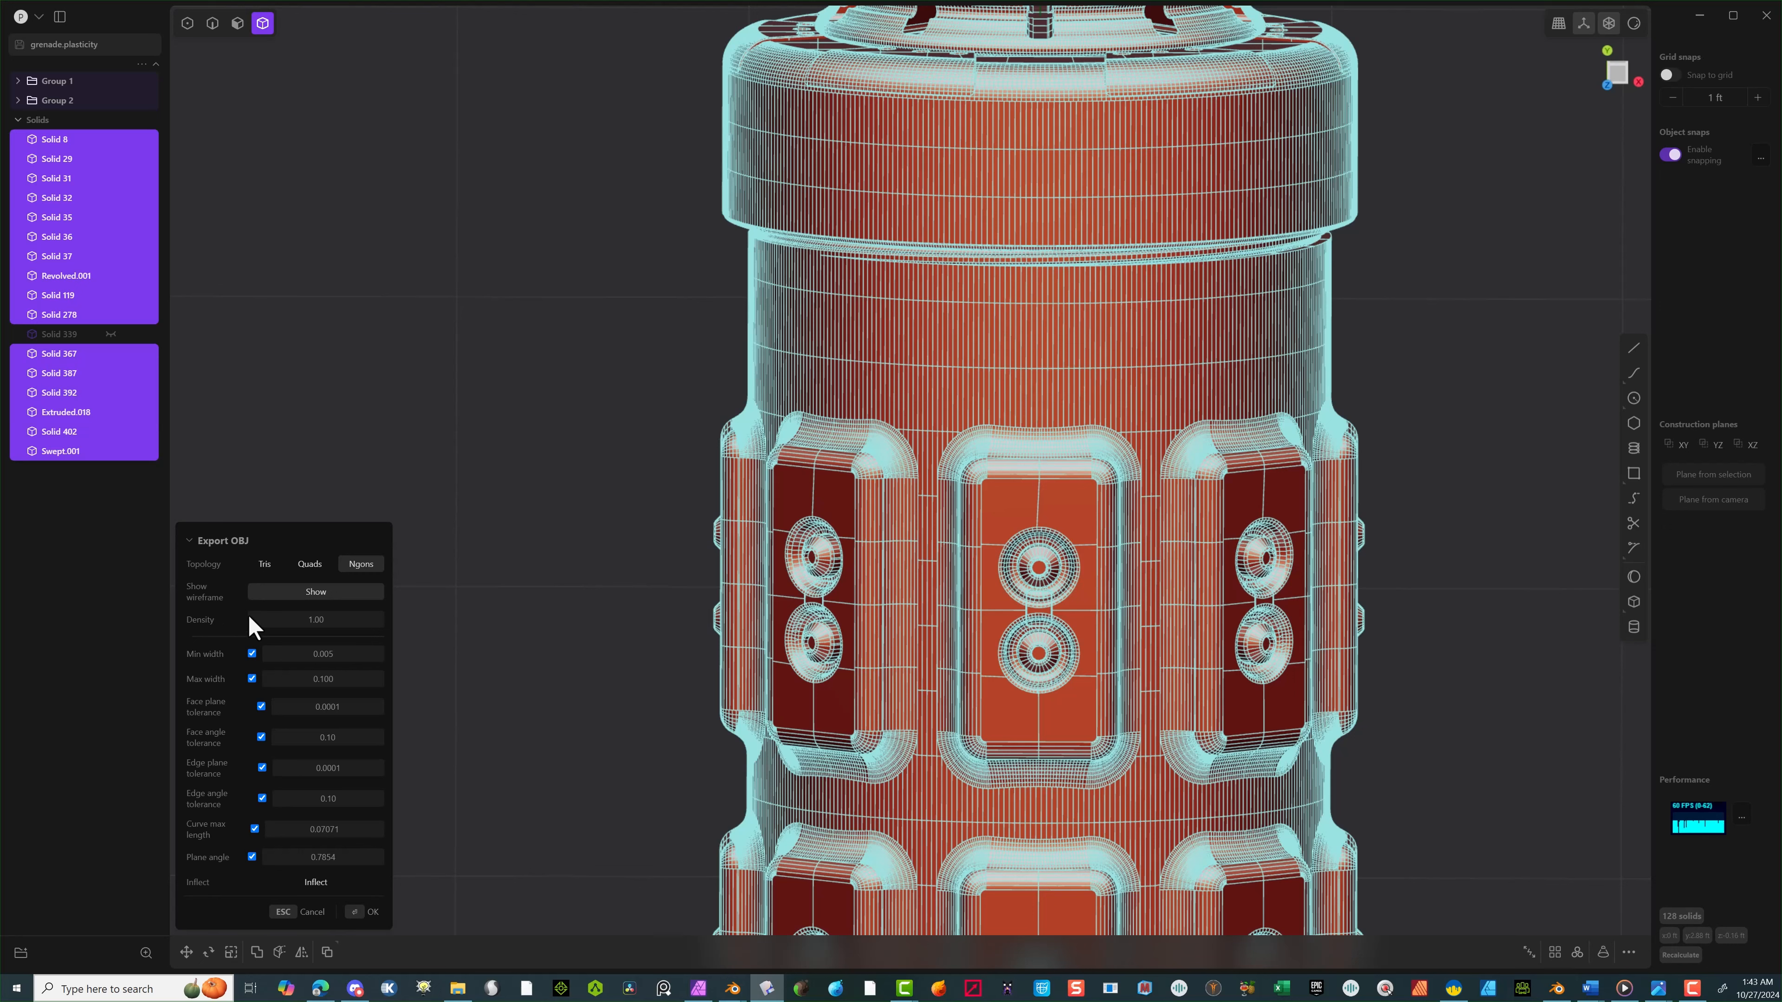
Set the OBJ export's mesh density to 0.10 and check the wireframe on the grenade body
left_click(330, 619)
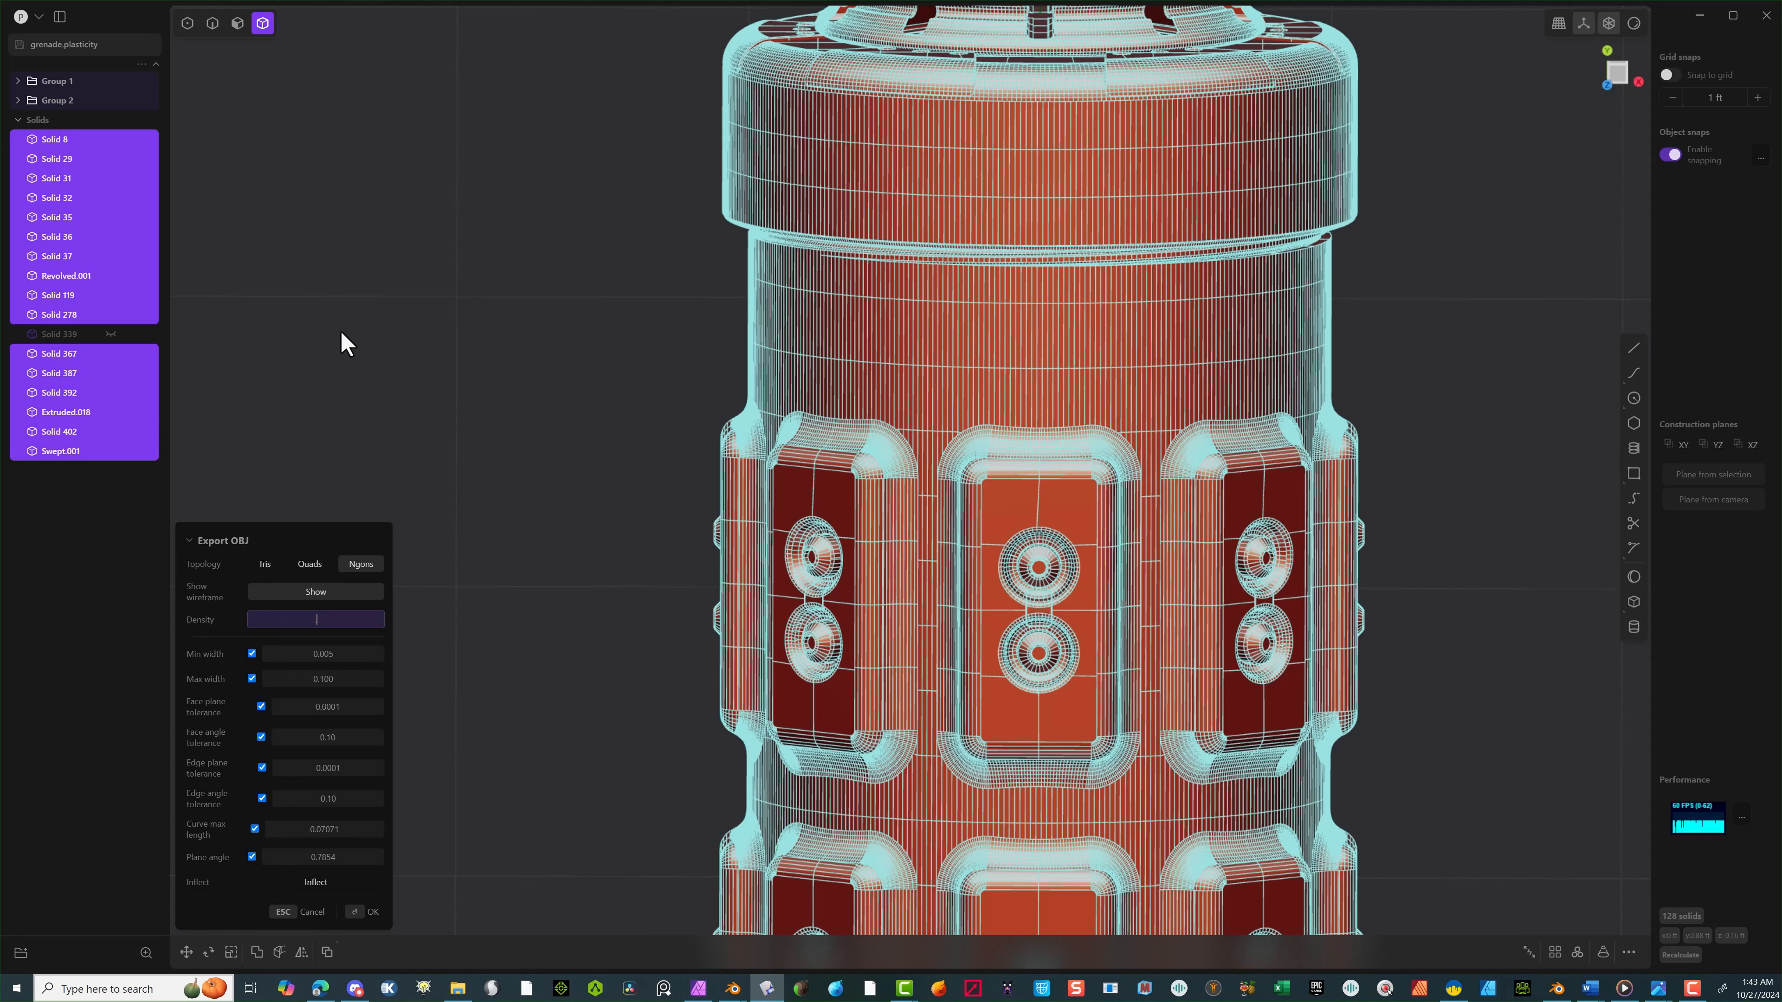
type(".")
type("2")
type("10")
key("Return")
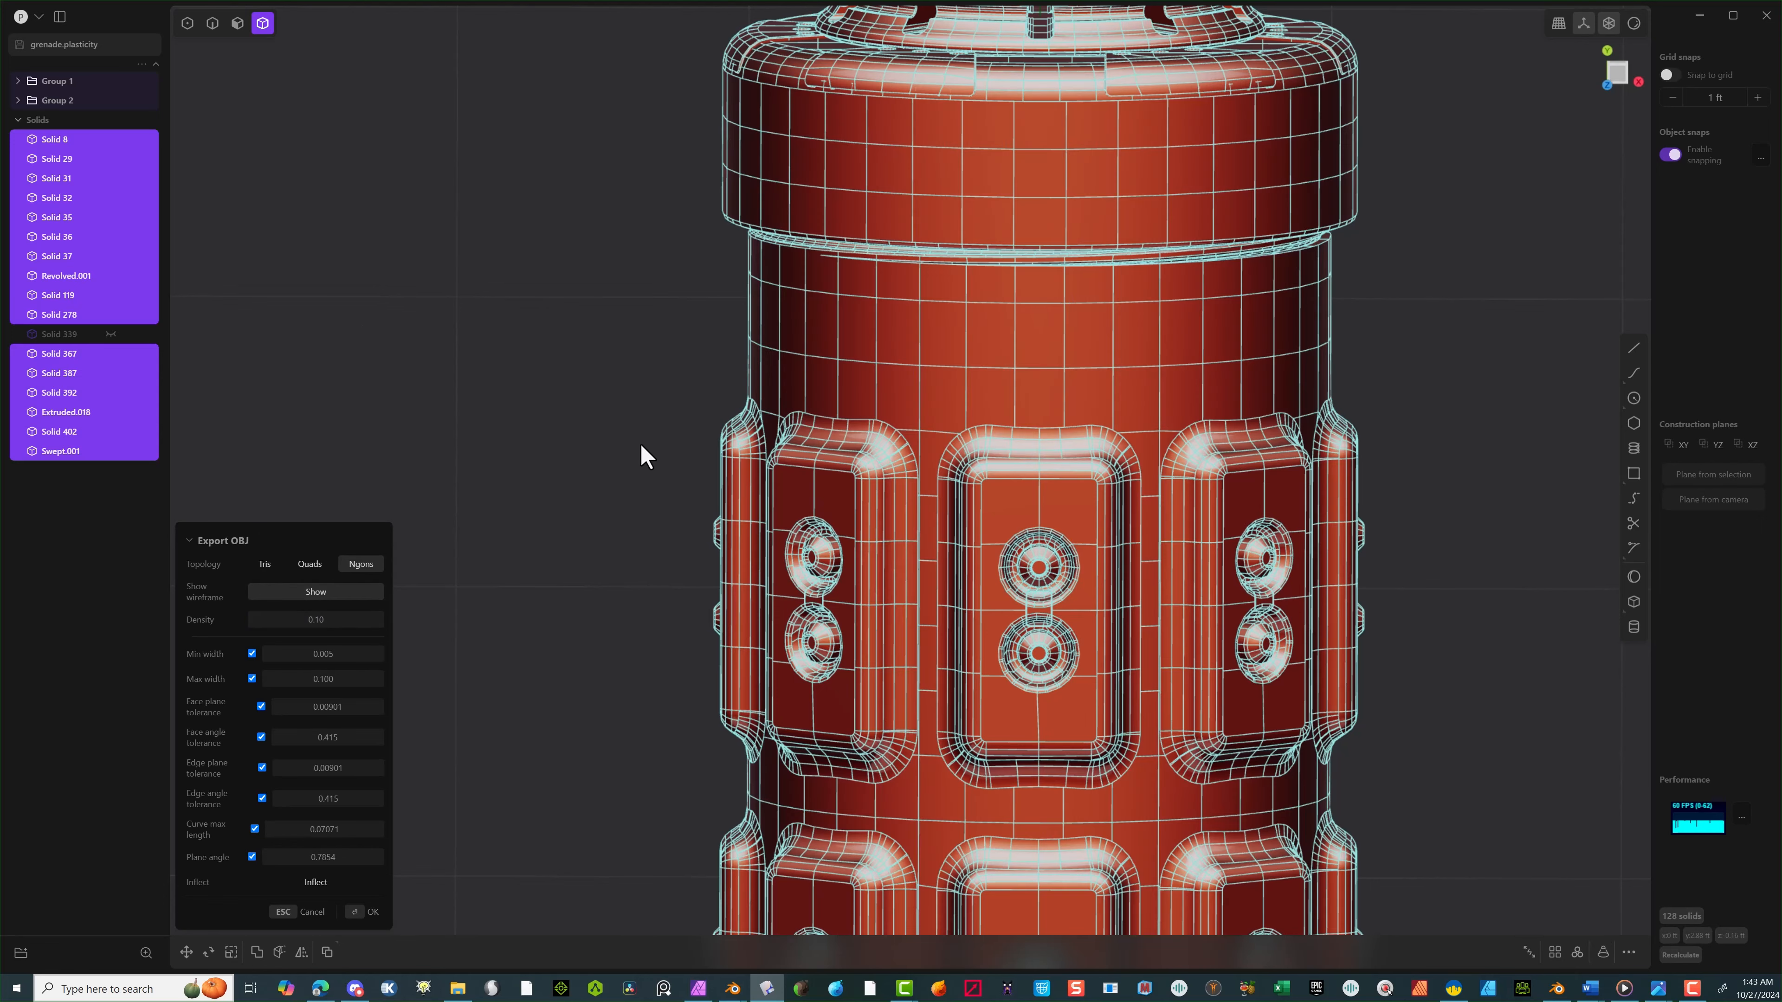
scroll(996, 347, "up", 4)
middle_click_drag(1003, 344, 979, 274)
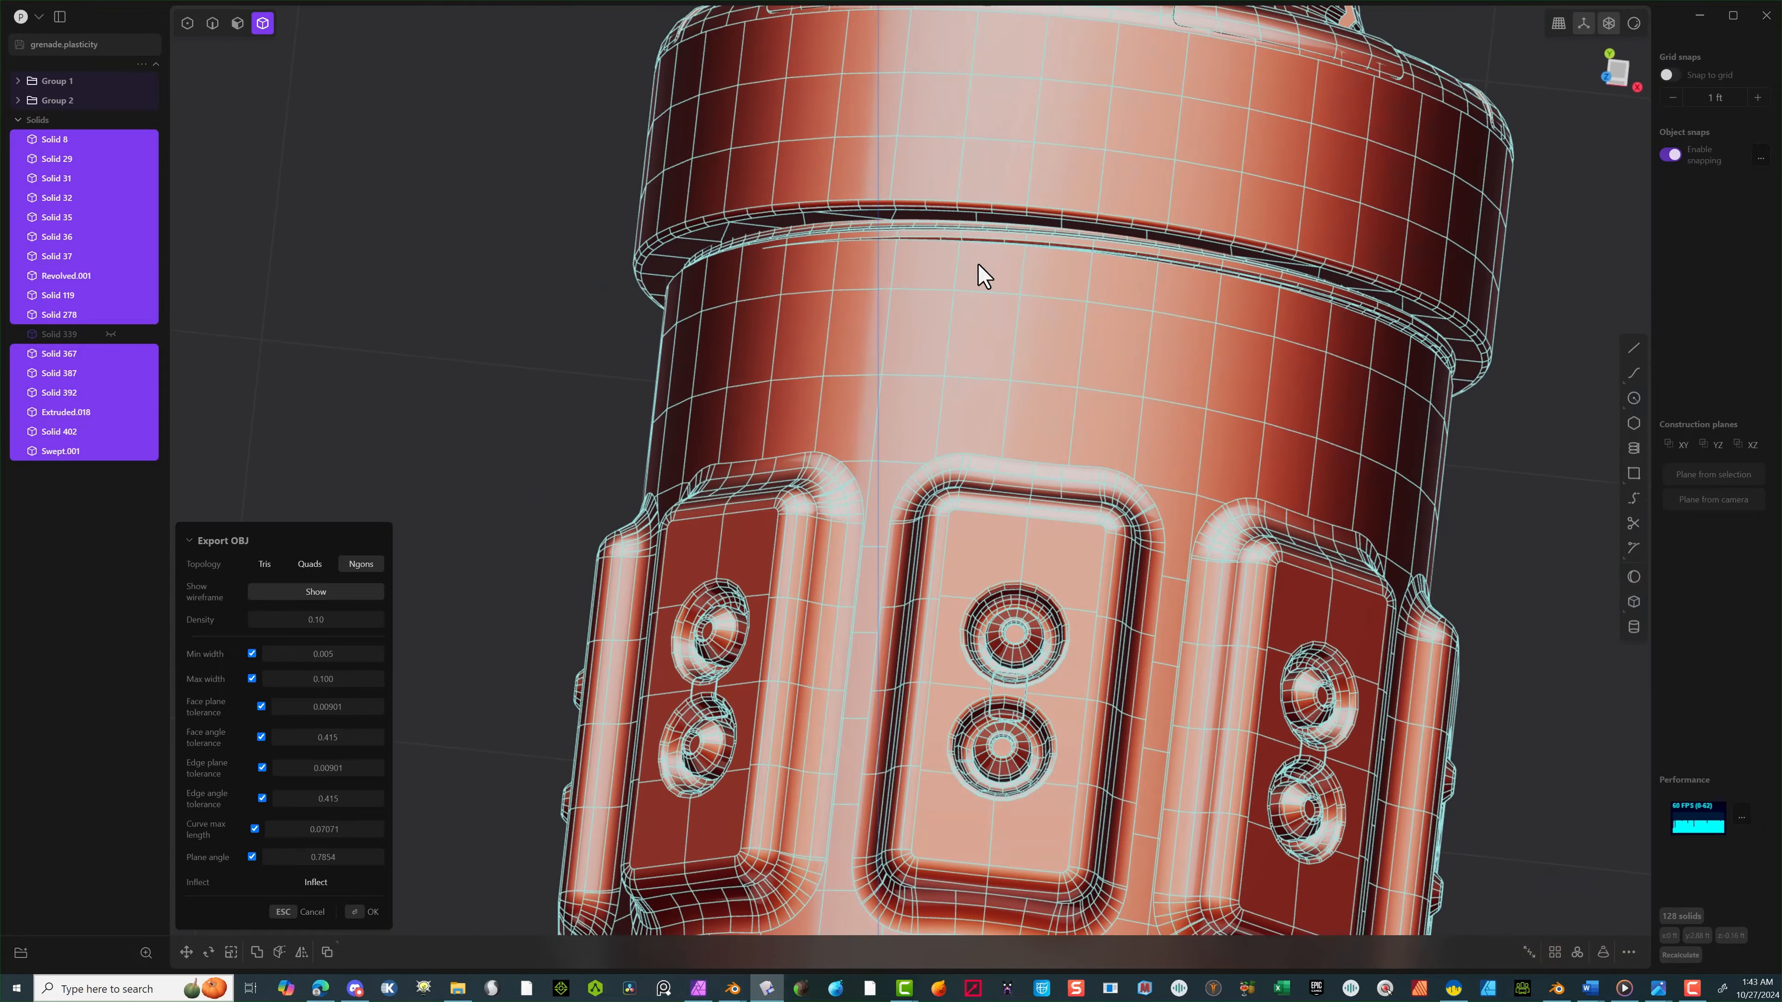
Set the OBJ export's minimum width to 0.007
left_click(340, 653)
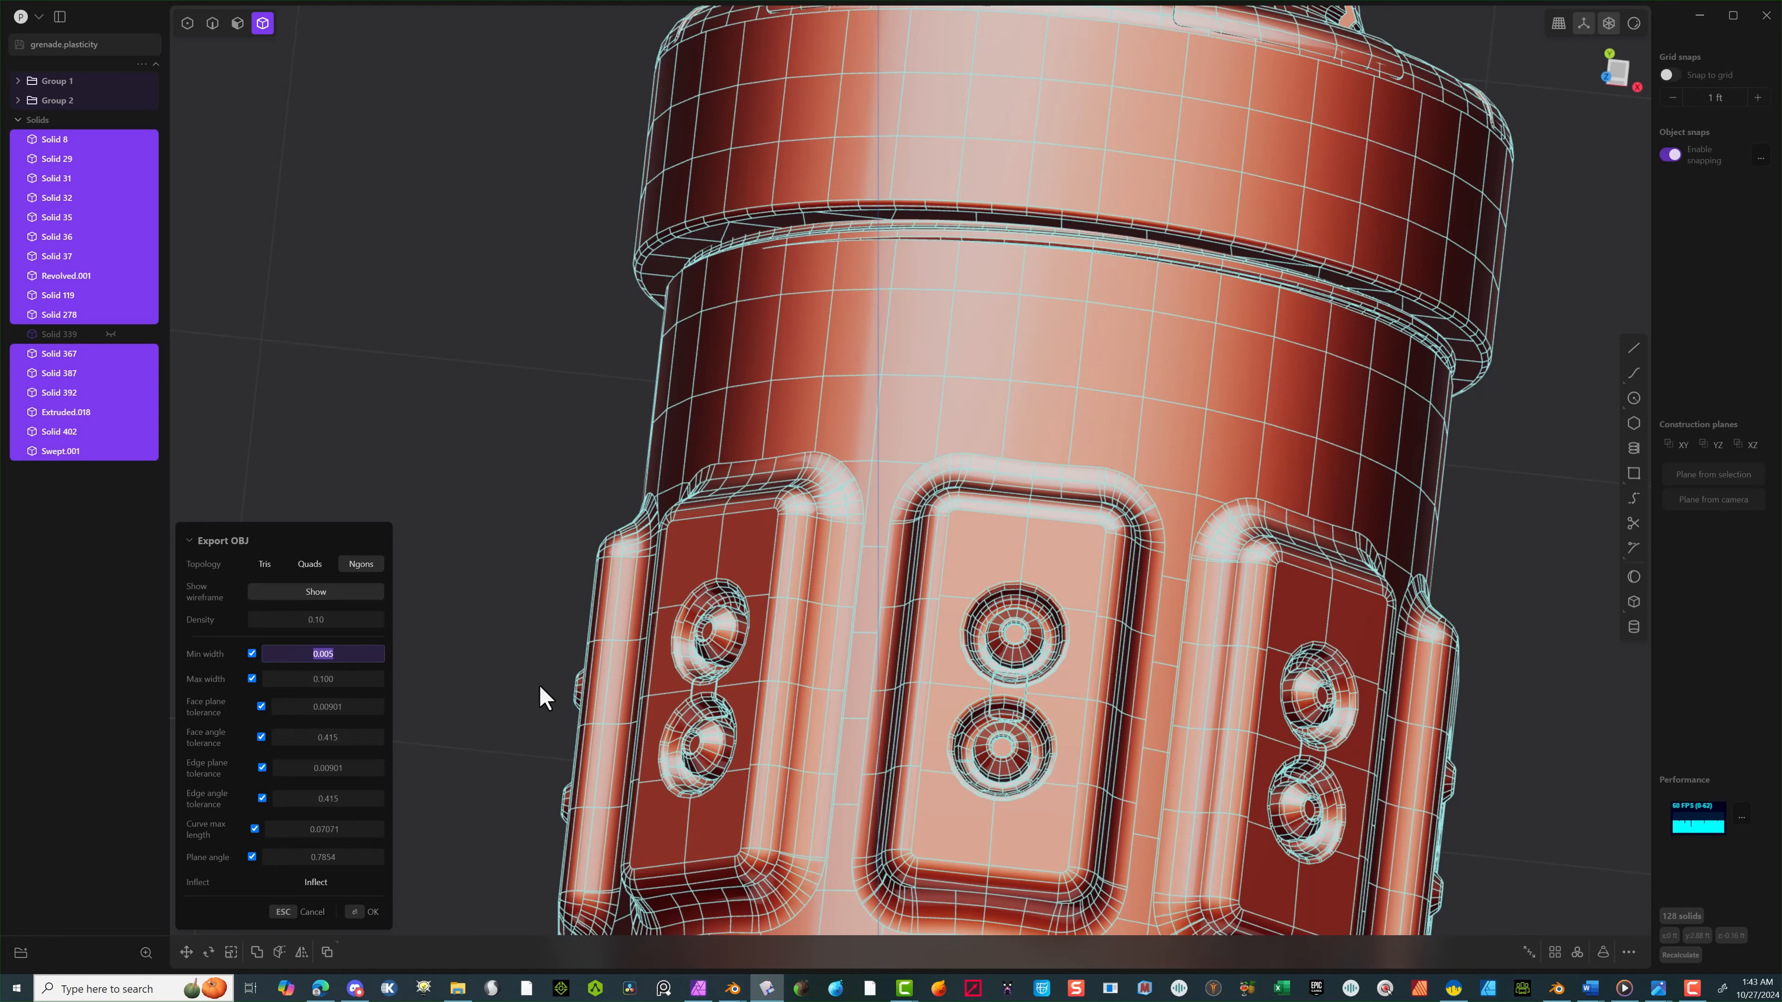
middle_click_drag(544, 698, 644, 700)
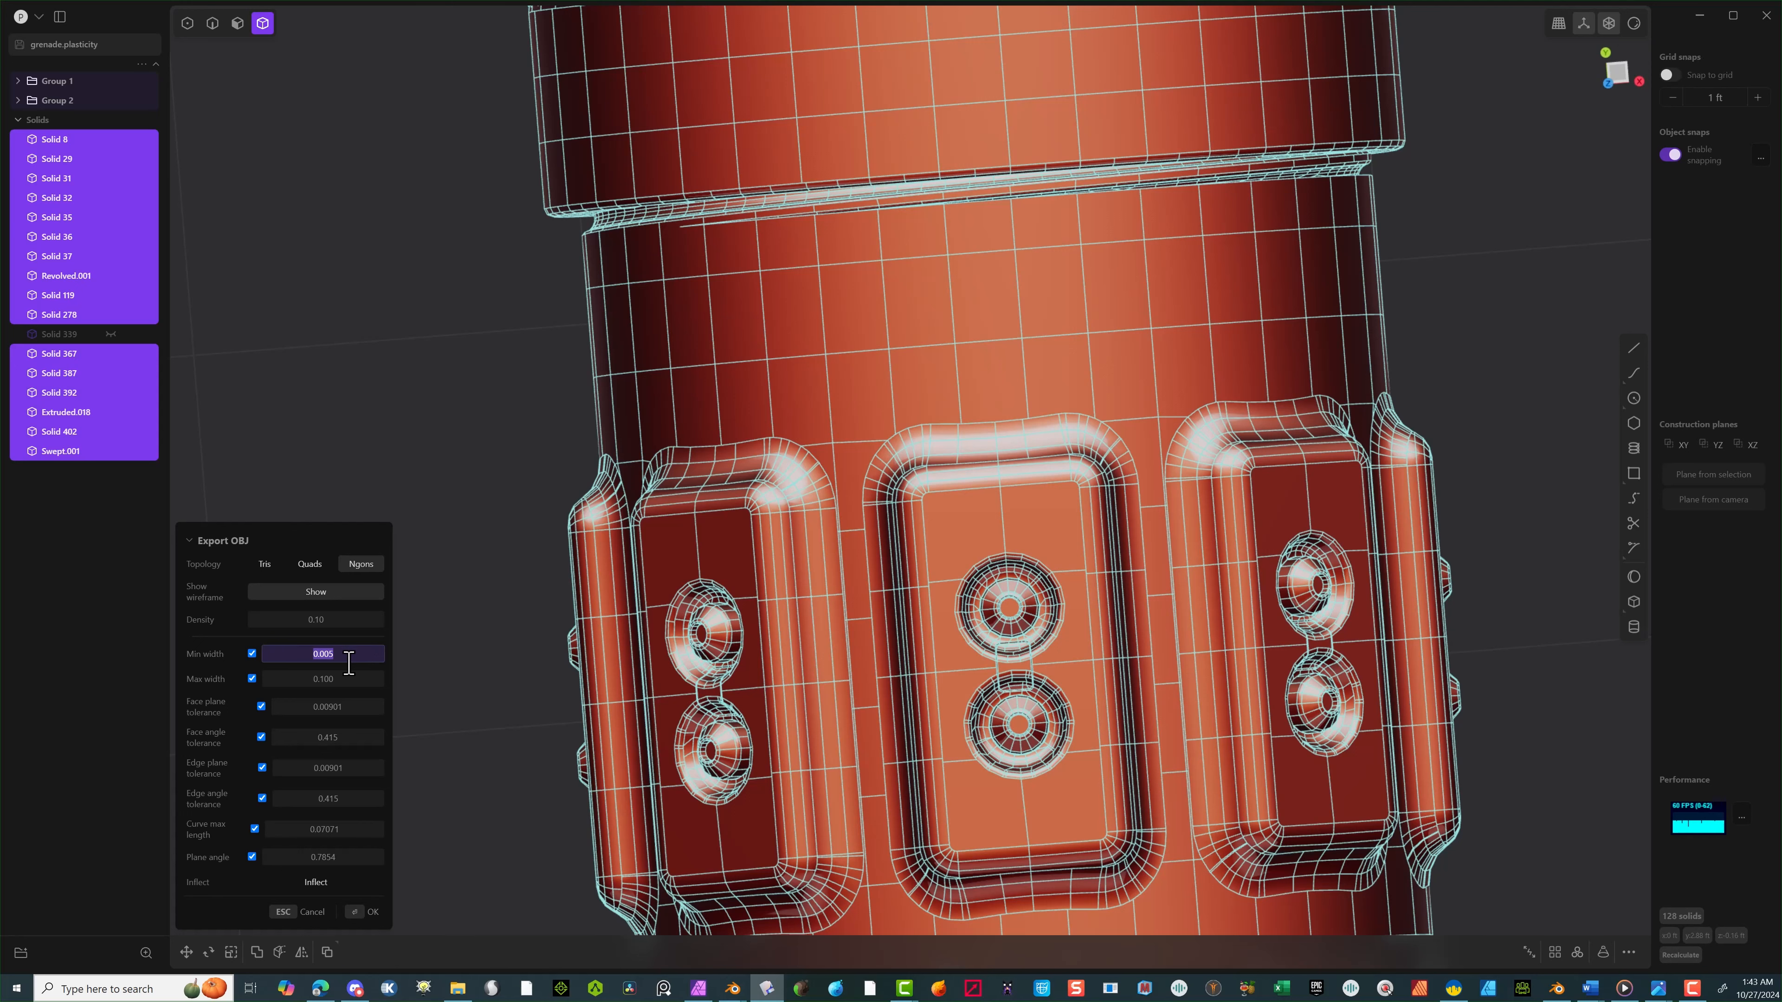
left_click(341, 681)
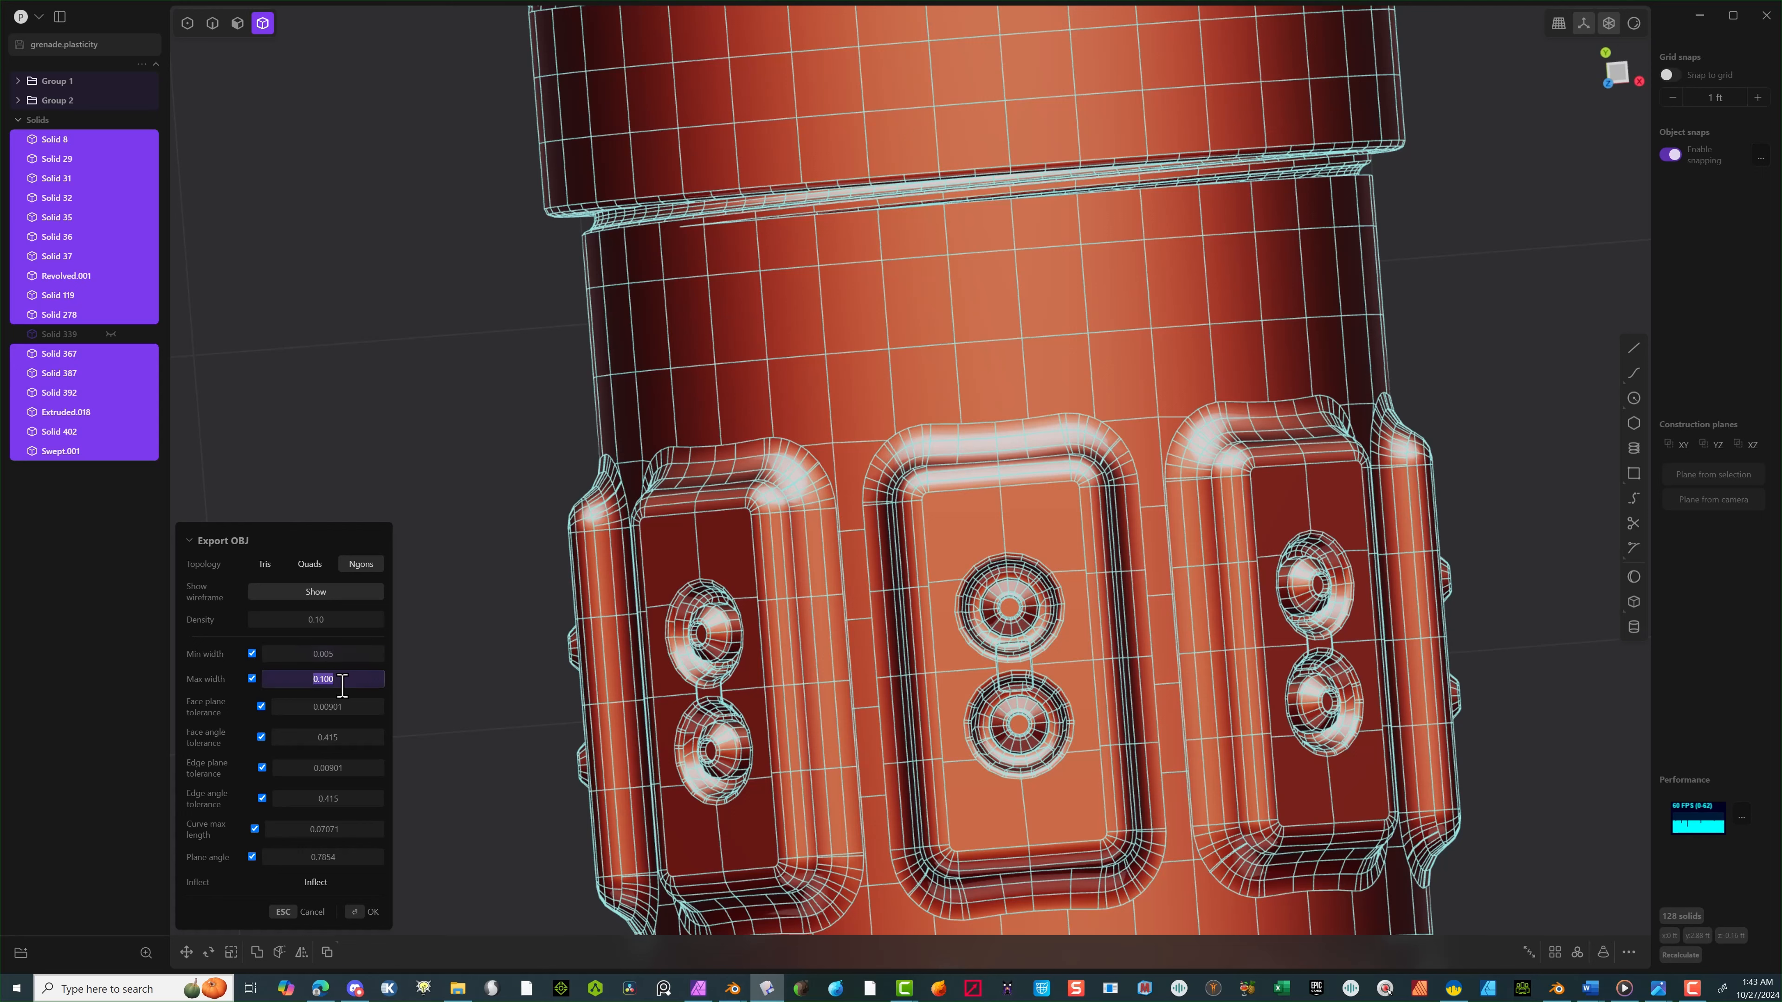
left_click(351, 654)
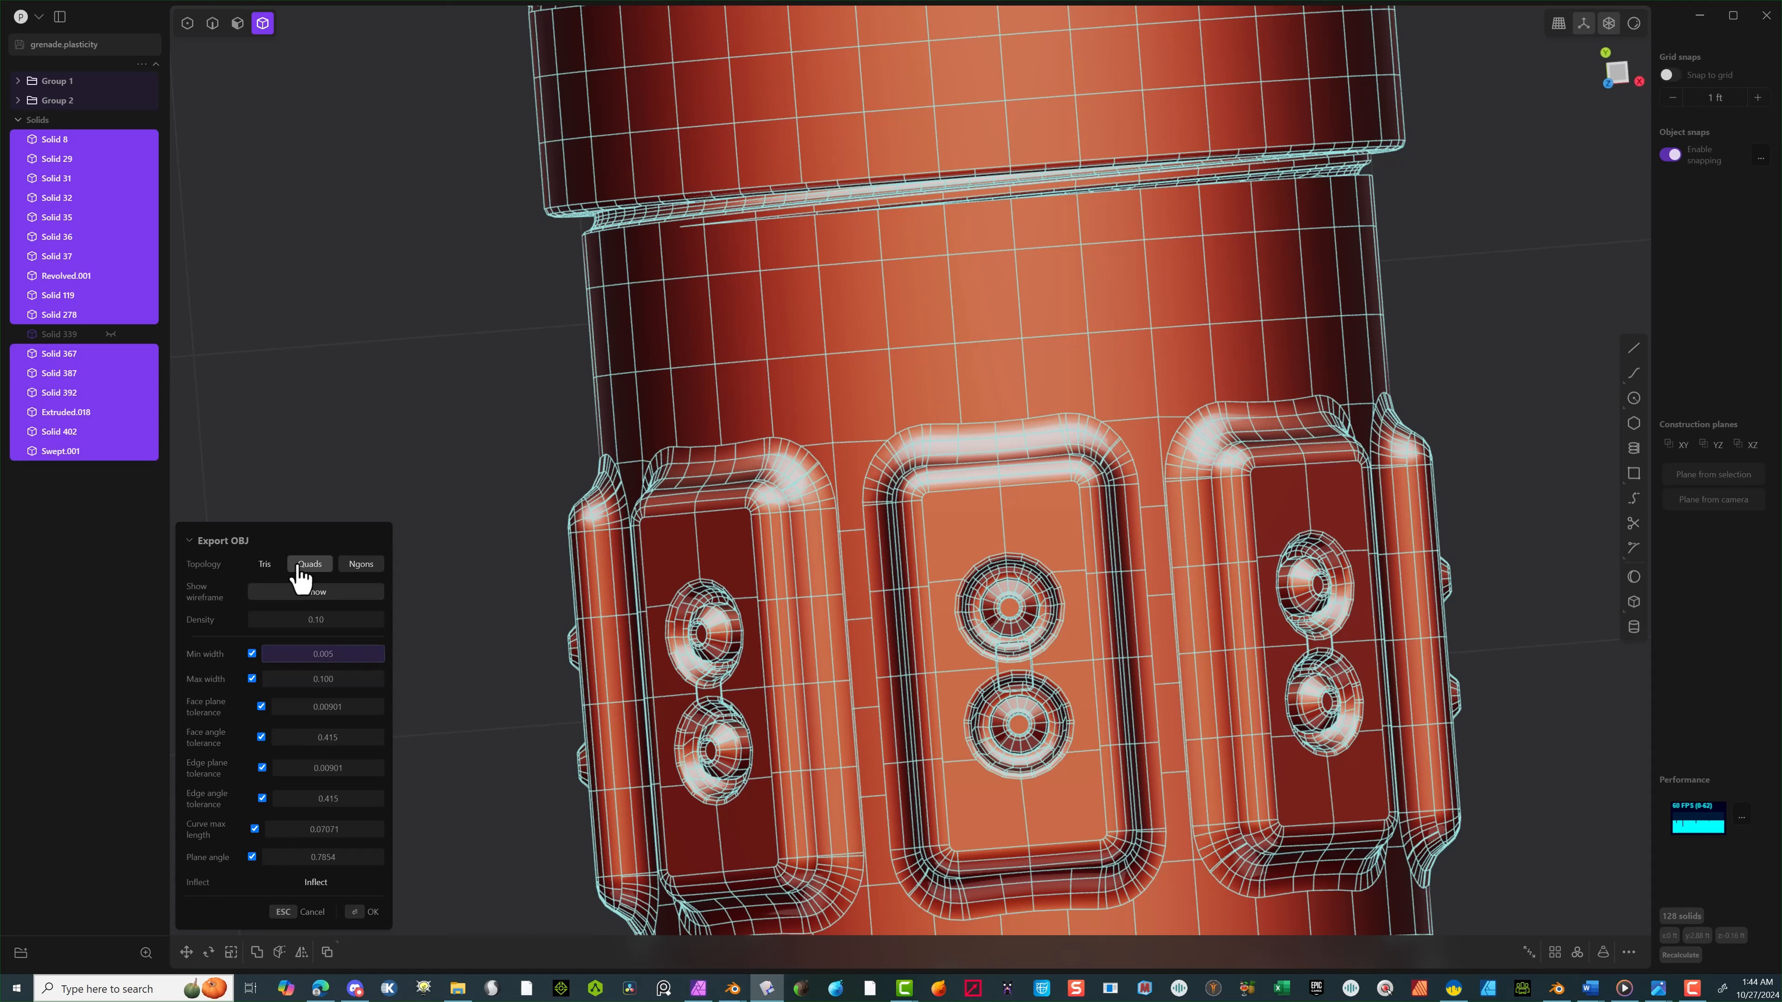
key("BackSpace")
key("BackSpace")
Examine the ngon wireframe on the body panels, the upper collar, and the lever with its pull ring
scroll(722, 610, "up", 5)
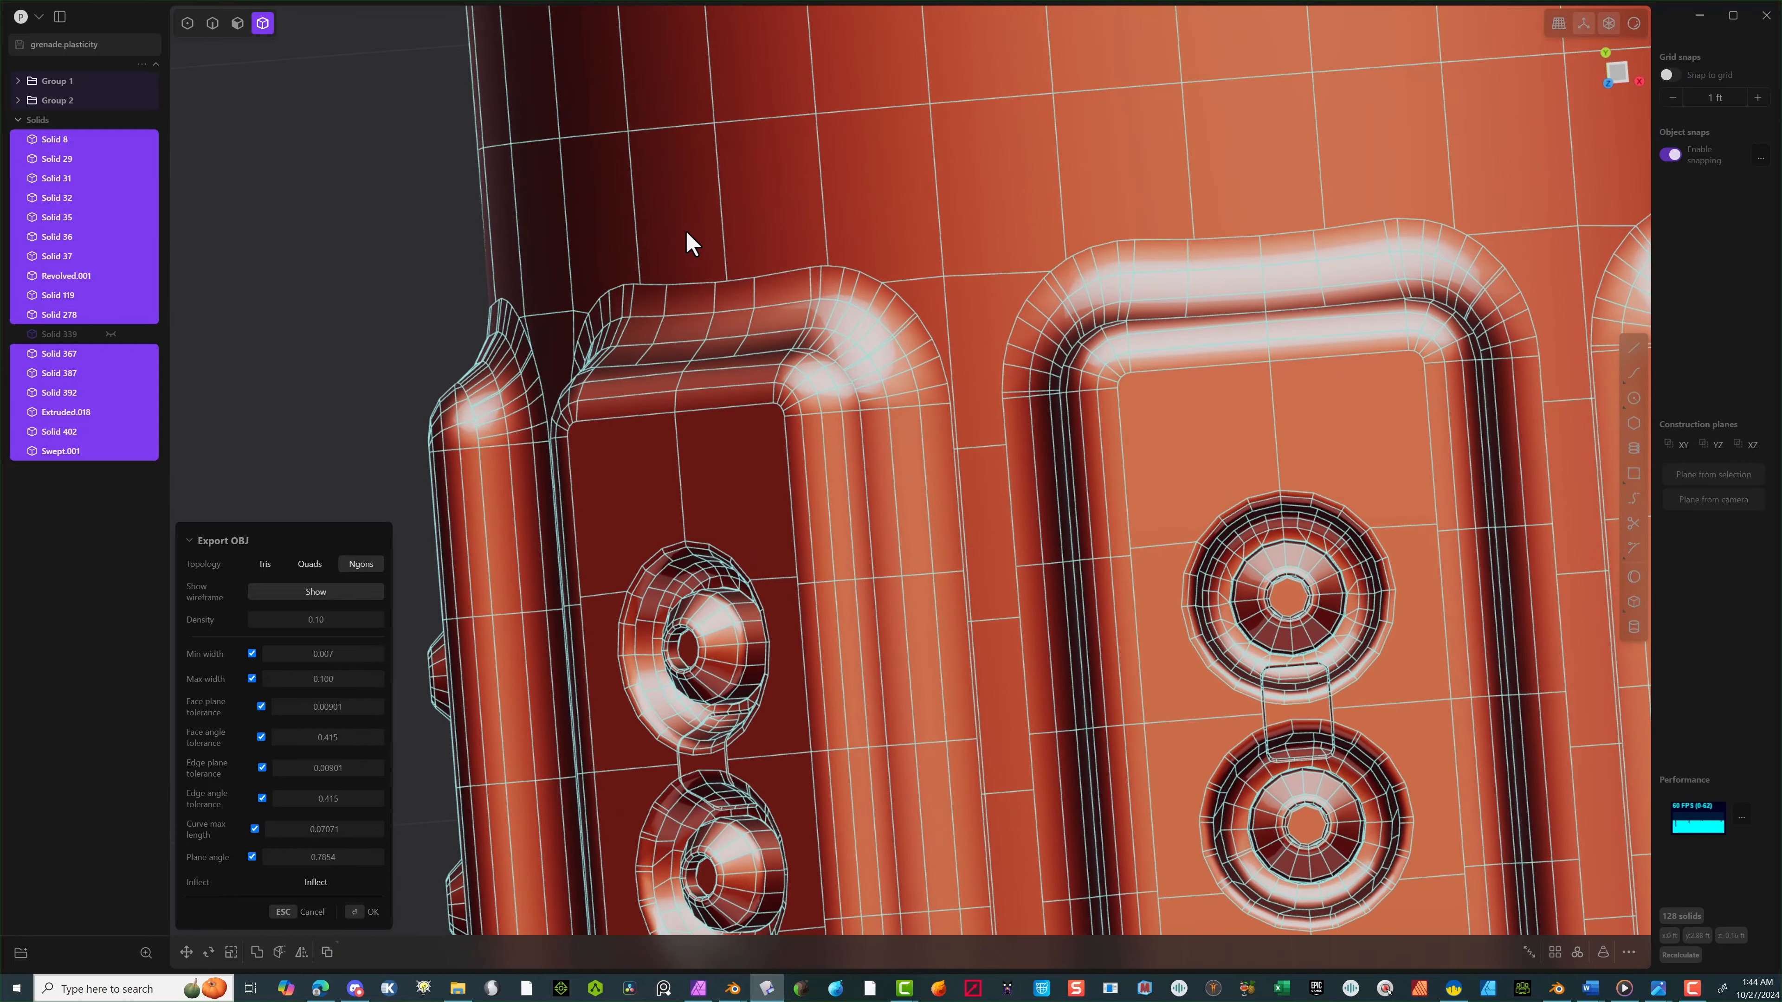
scroll(688, 238, "down", 5)
mouse_move(986, 401)
middle_mouse_down()
mouse_move(895, 426)
mouse_move(899, 356)
mouse_move(985, 394)
middle_mouse_up()
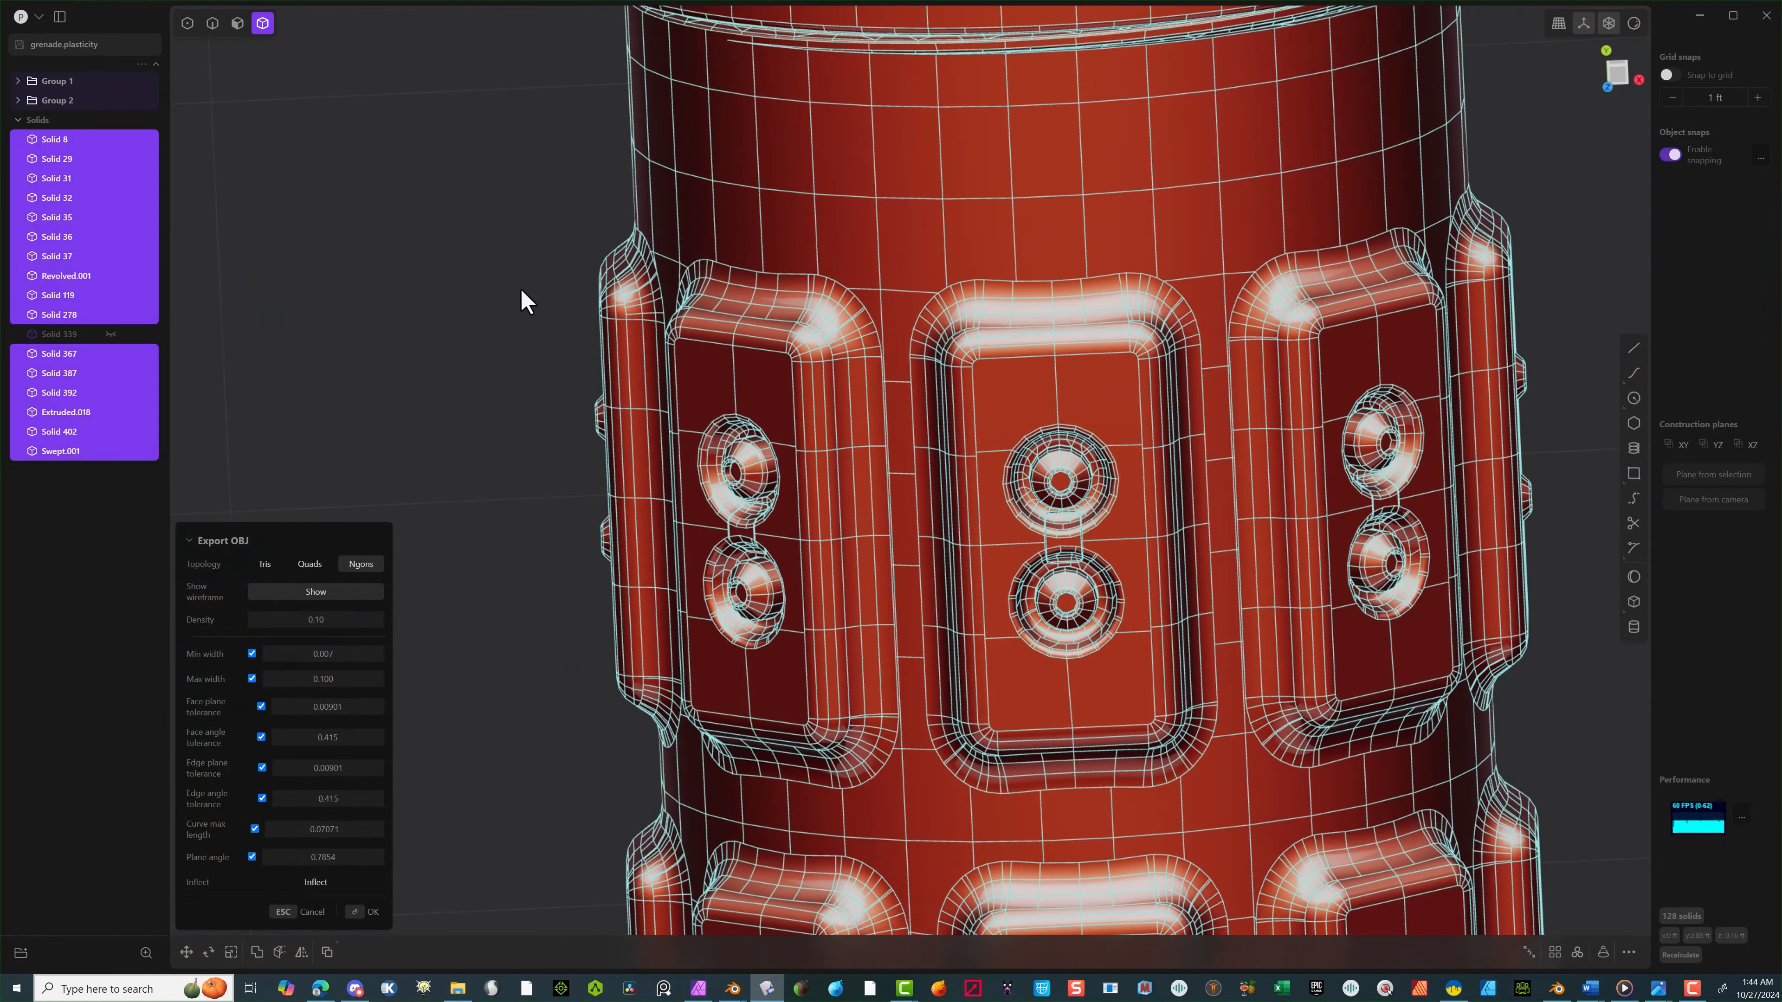
middle_click_drag(520, 287, 710, 414)
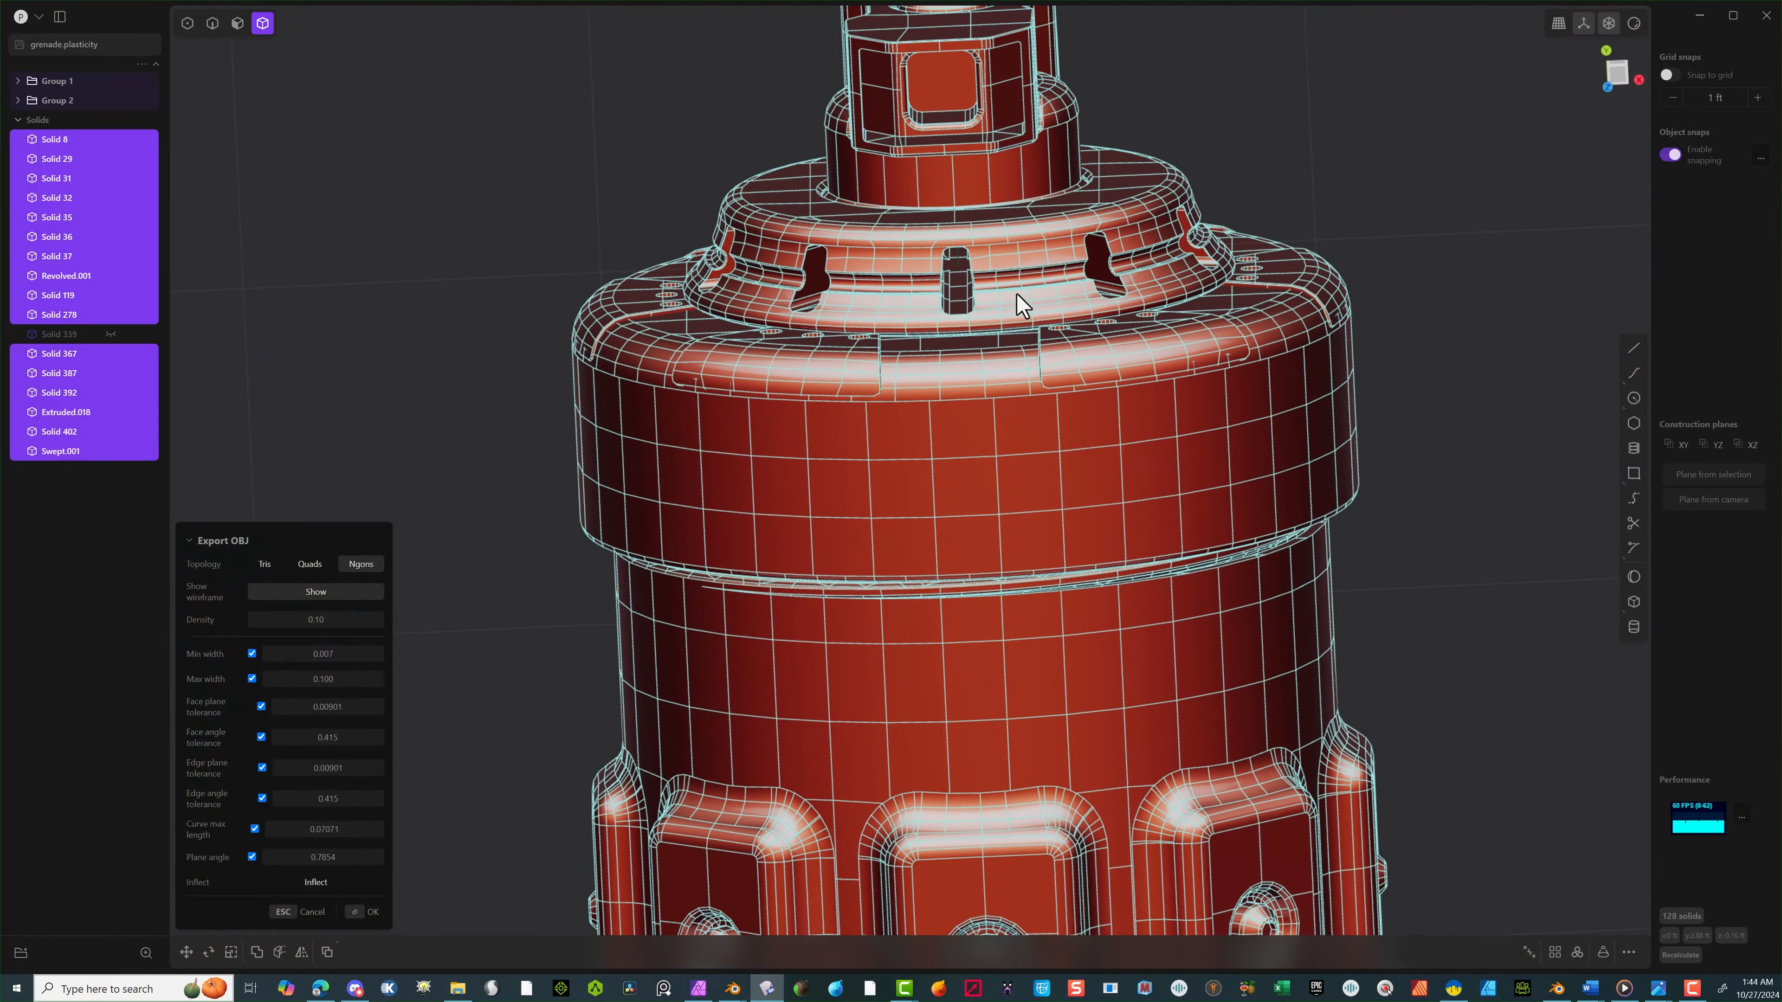
middle_click_drag(1016, 295, 1027, 928)
middle_click_drag(1227, 280, 1283, 420)
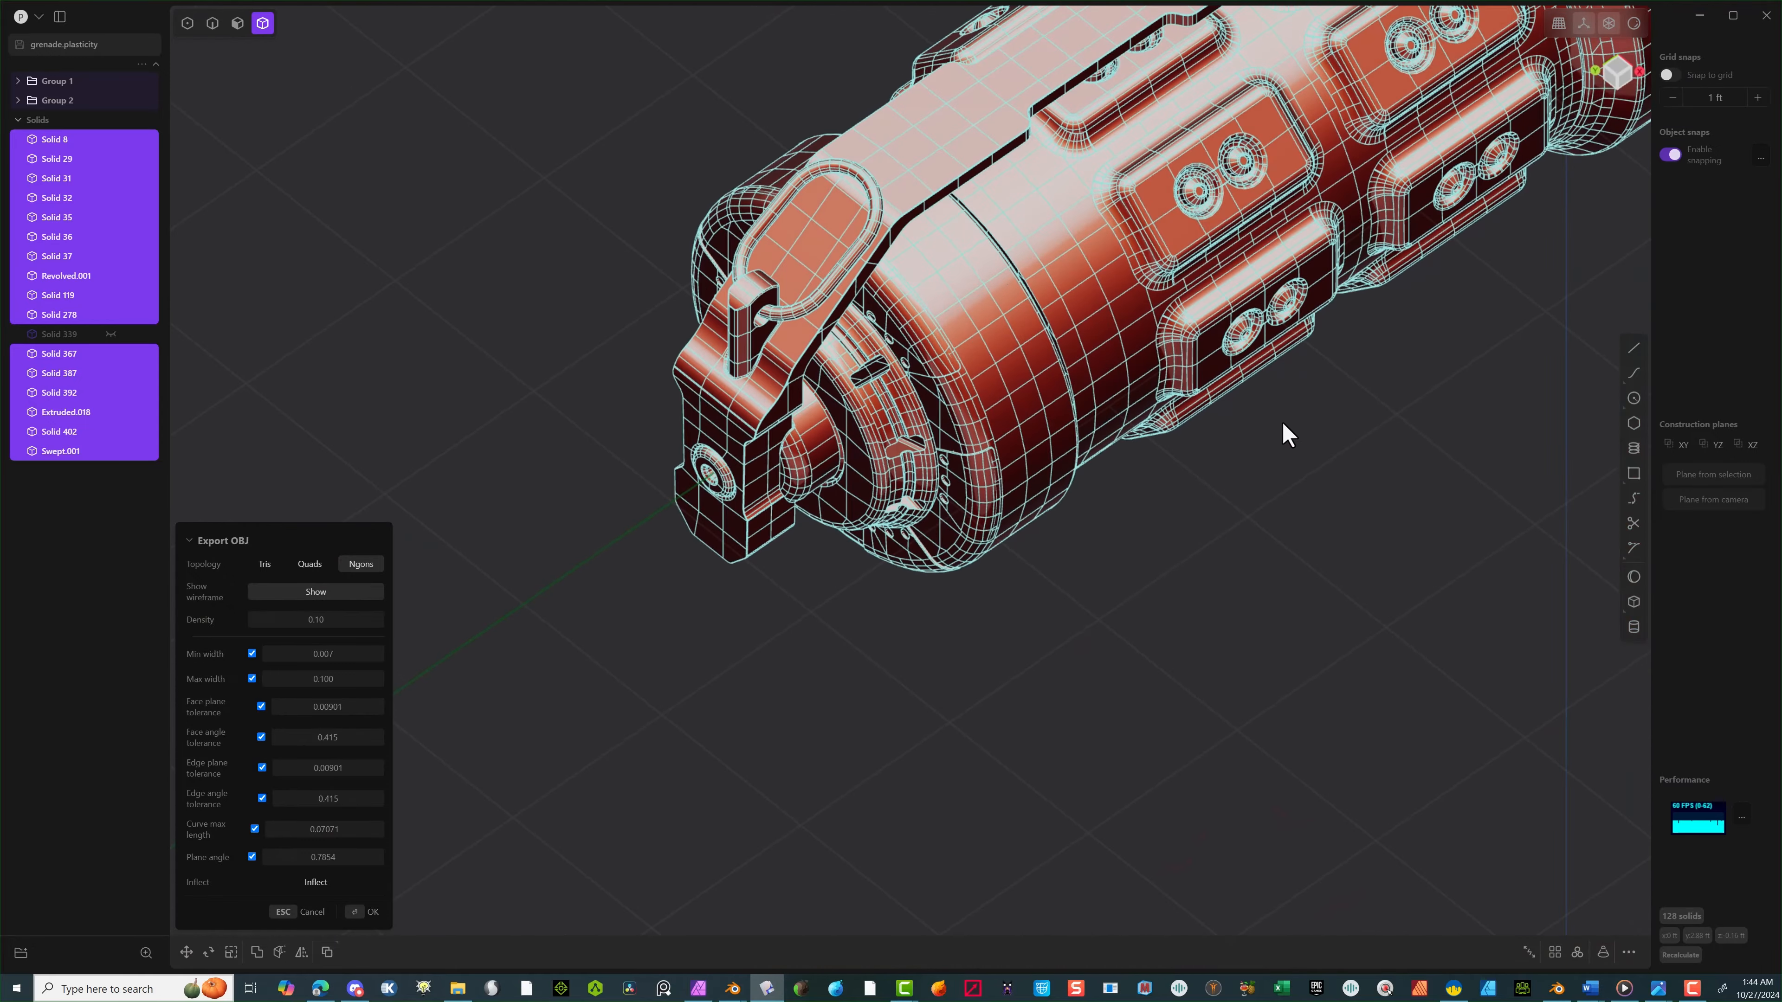
scroll(730, 291, "up", 5)
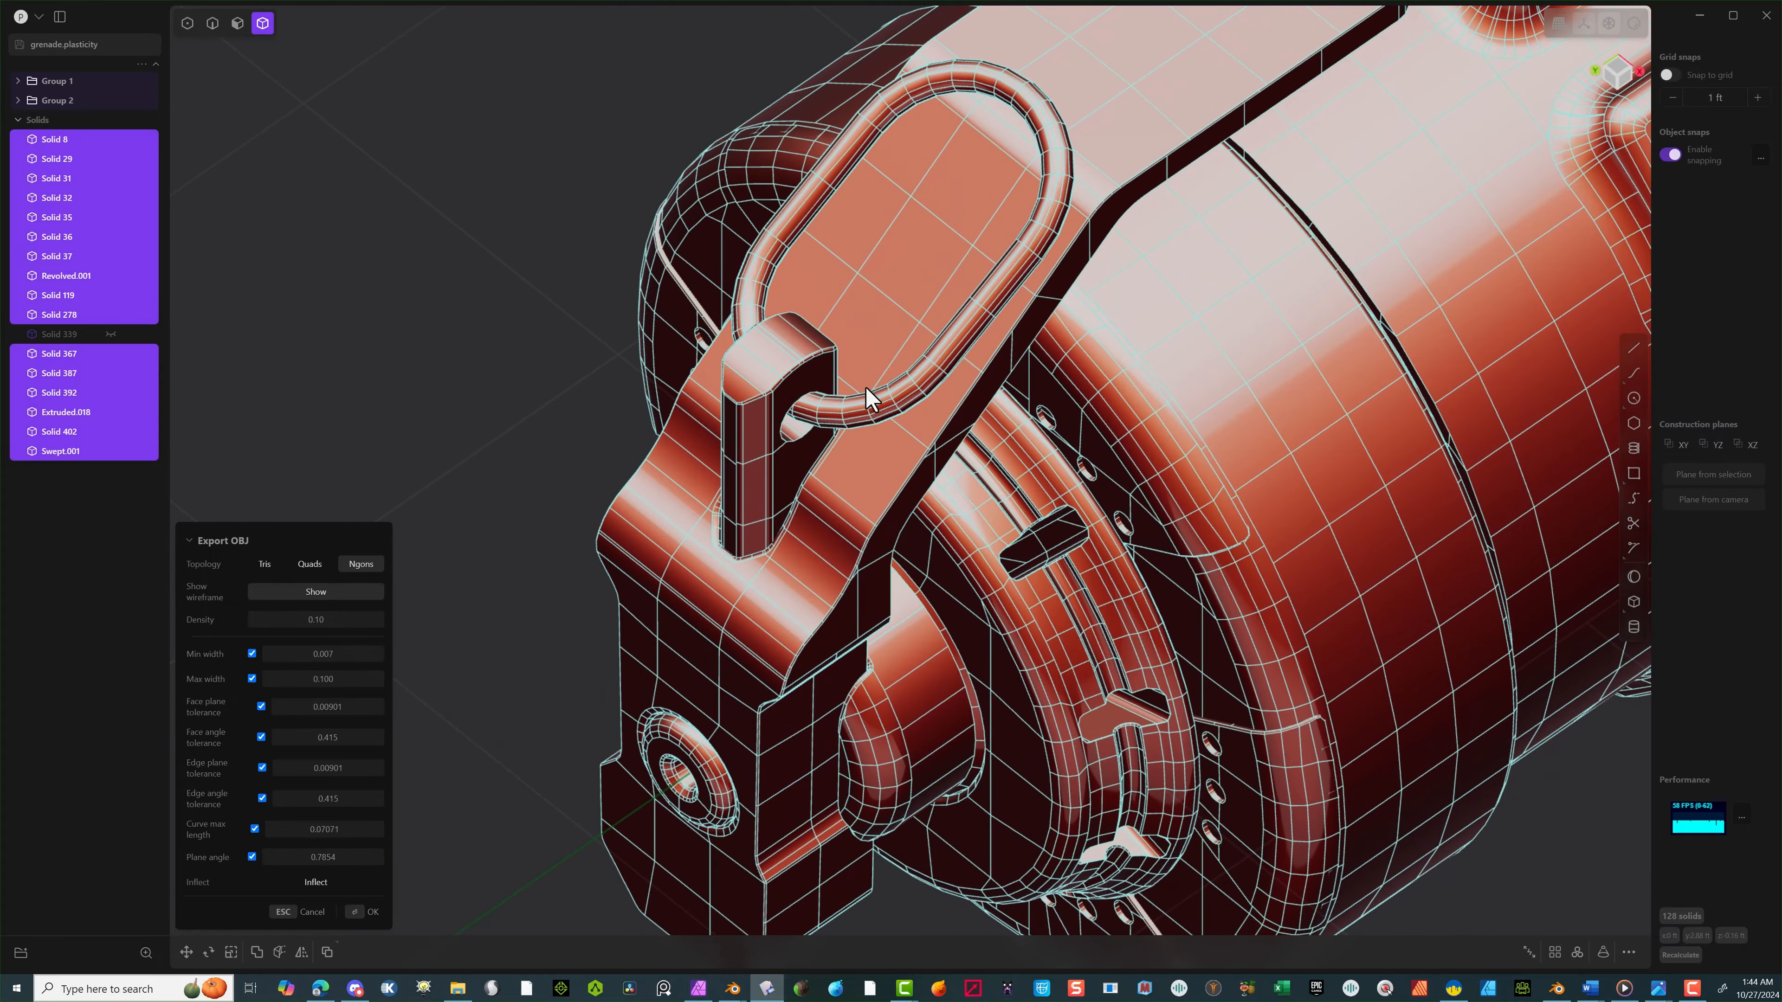
middle_click_drag(529, 398, 606, 305)
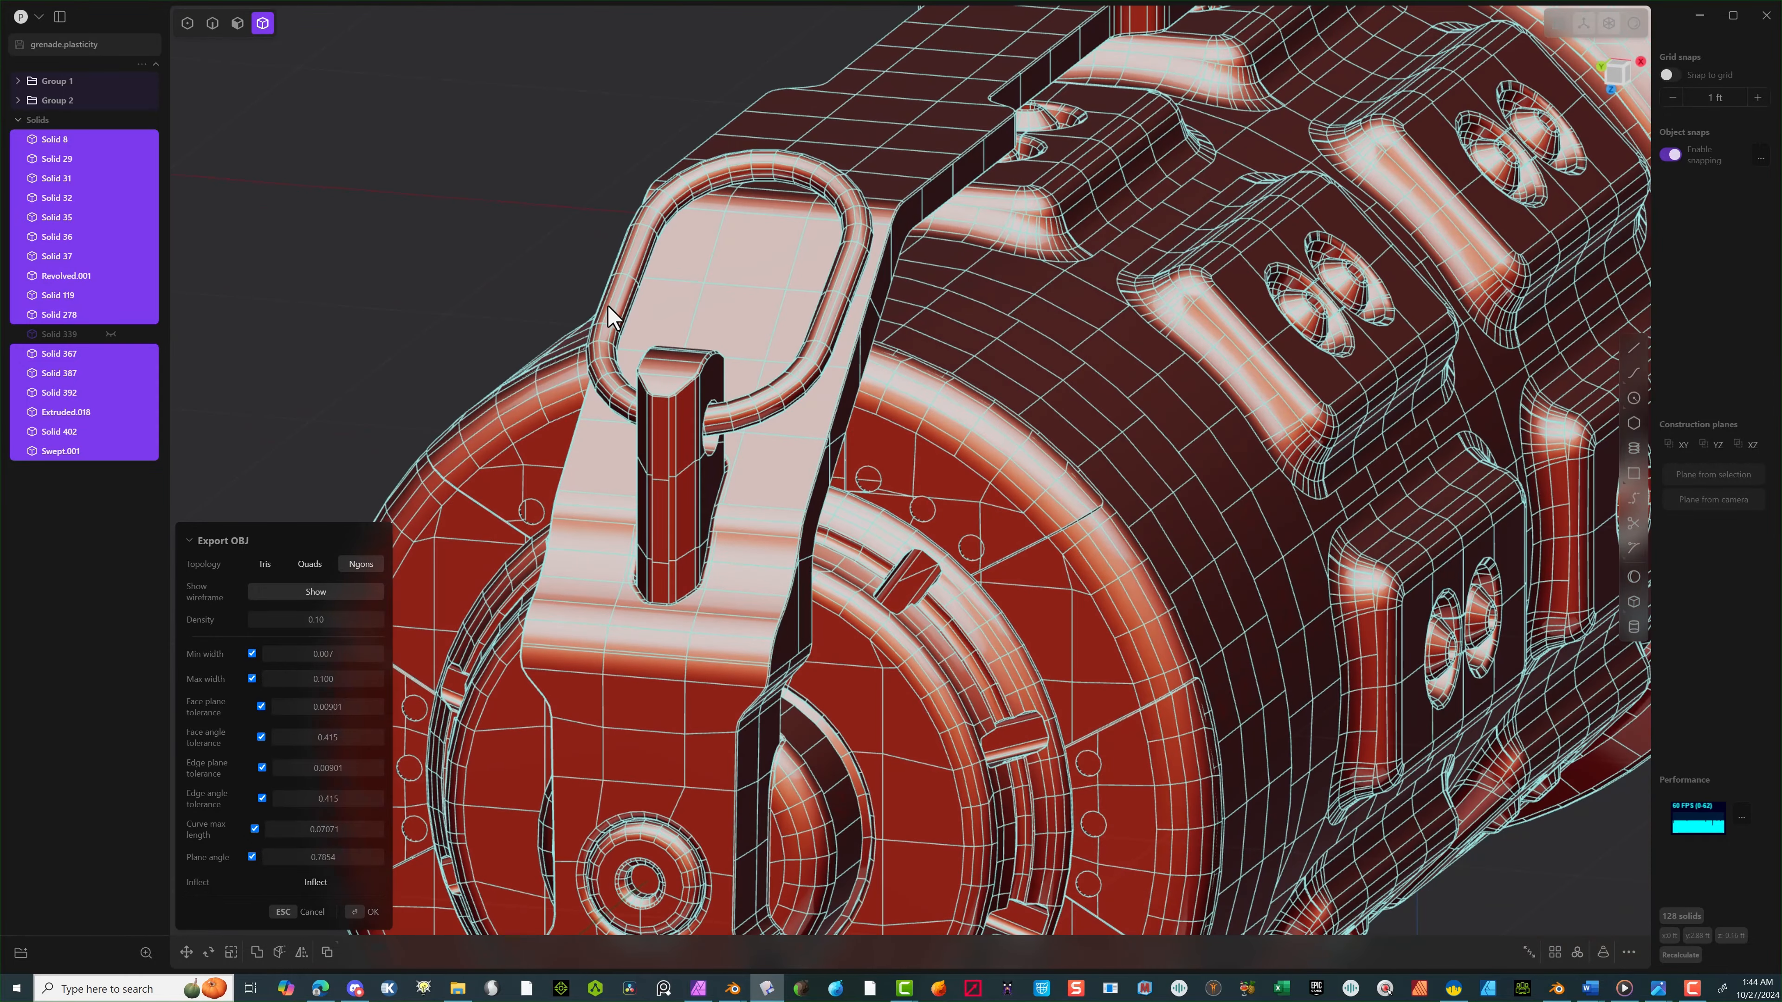
Set the export's maximum width to 0.200 and switch the mesh topology to Quads
left_click(337, 678)
key("Return")
scroll(981, 309, "down", 2)
middle_click_drag(1071, 389, 590, 619)
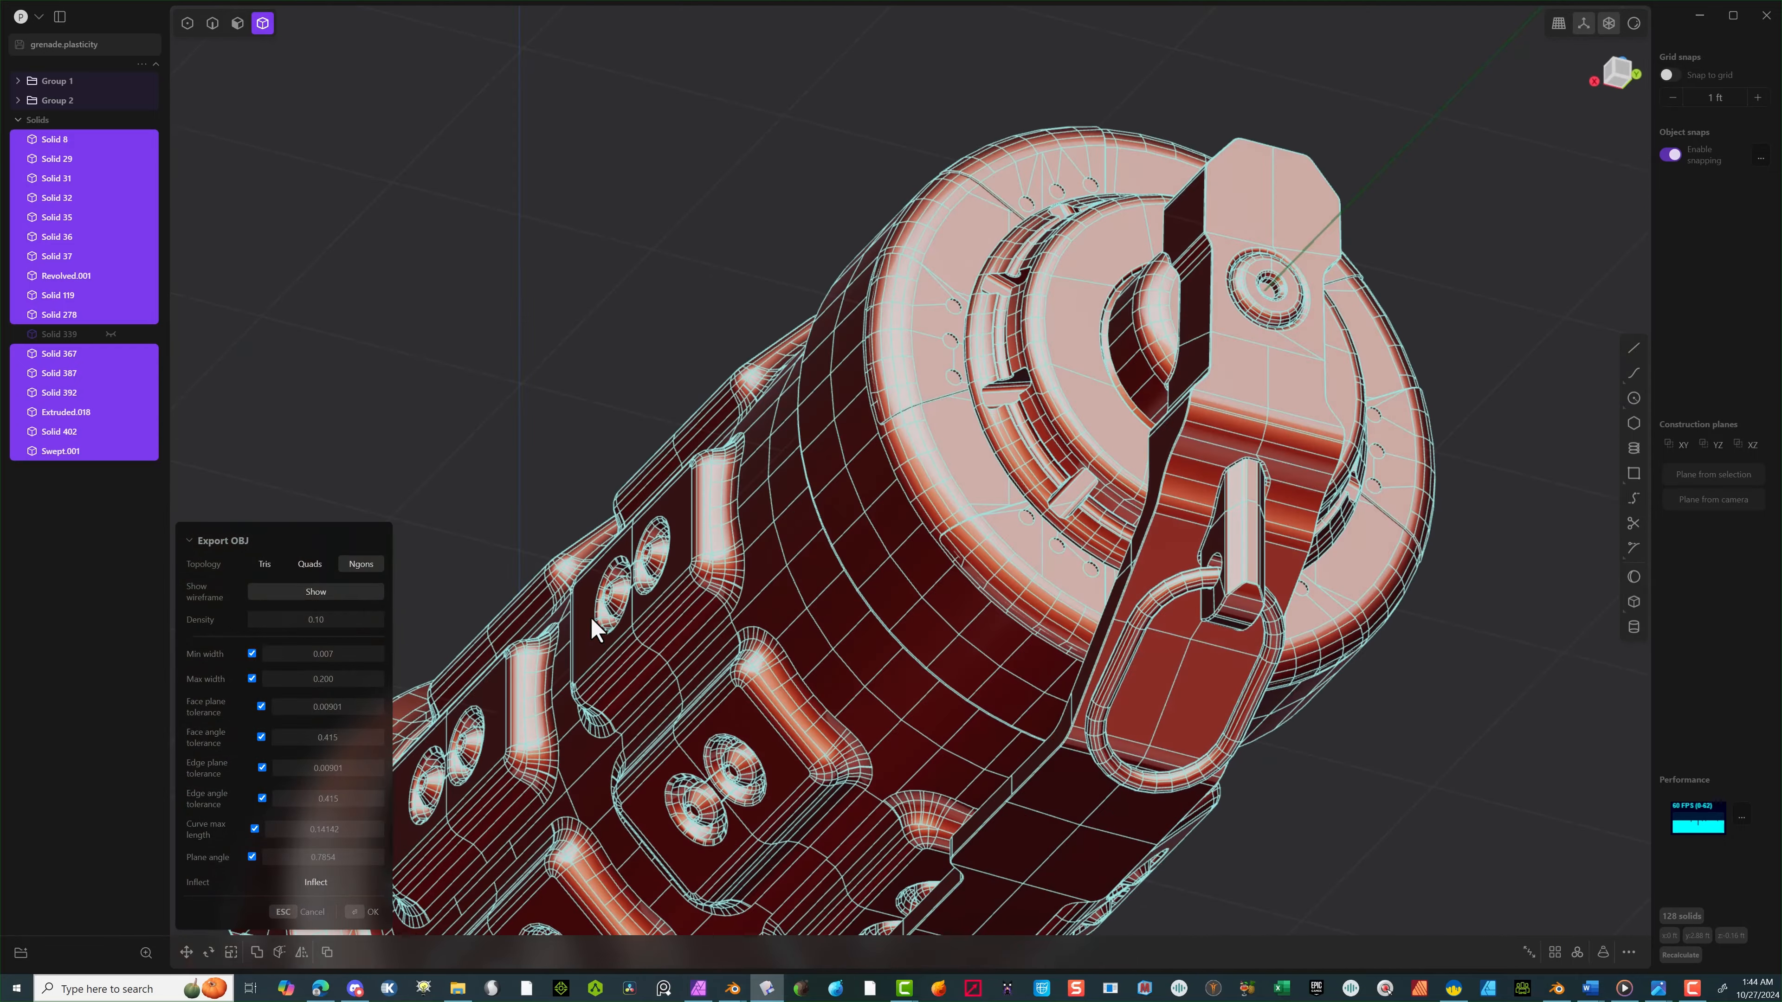
left_click(310, 565)
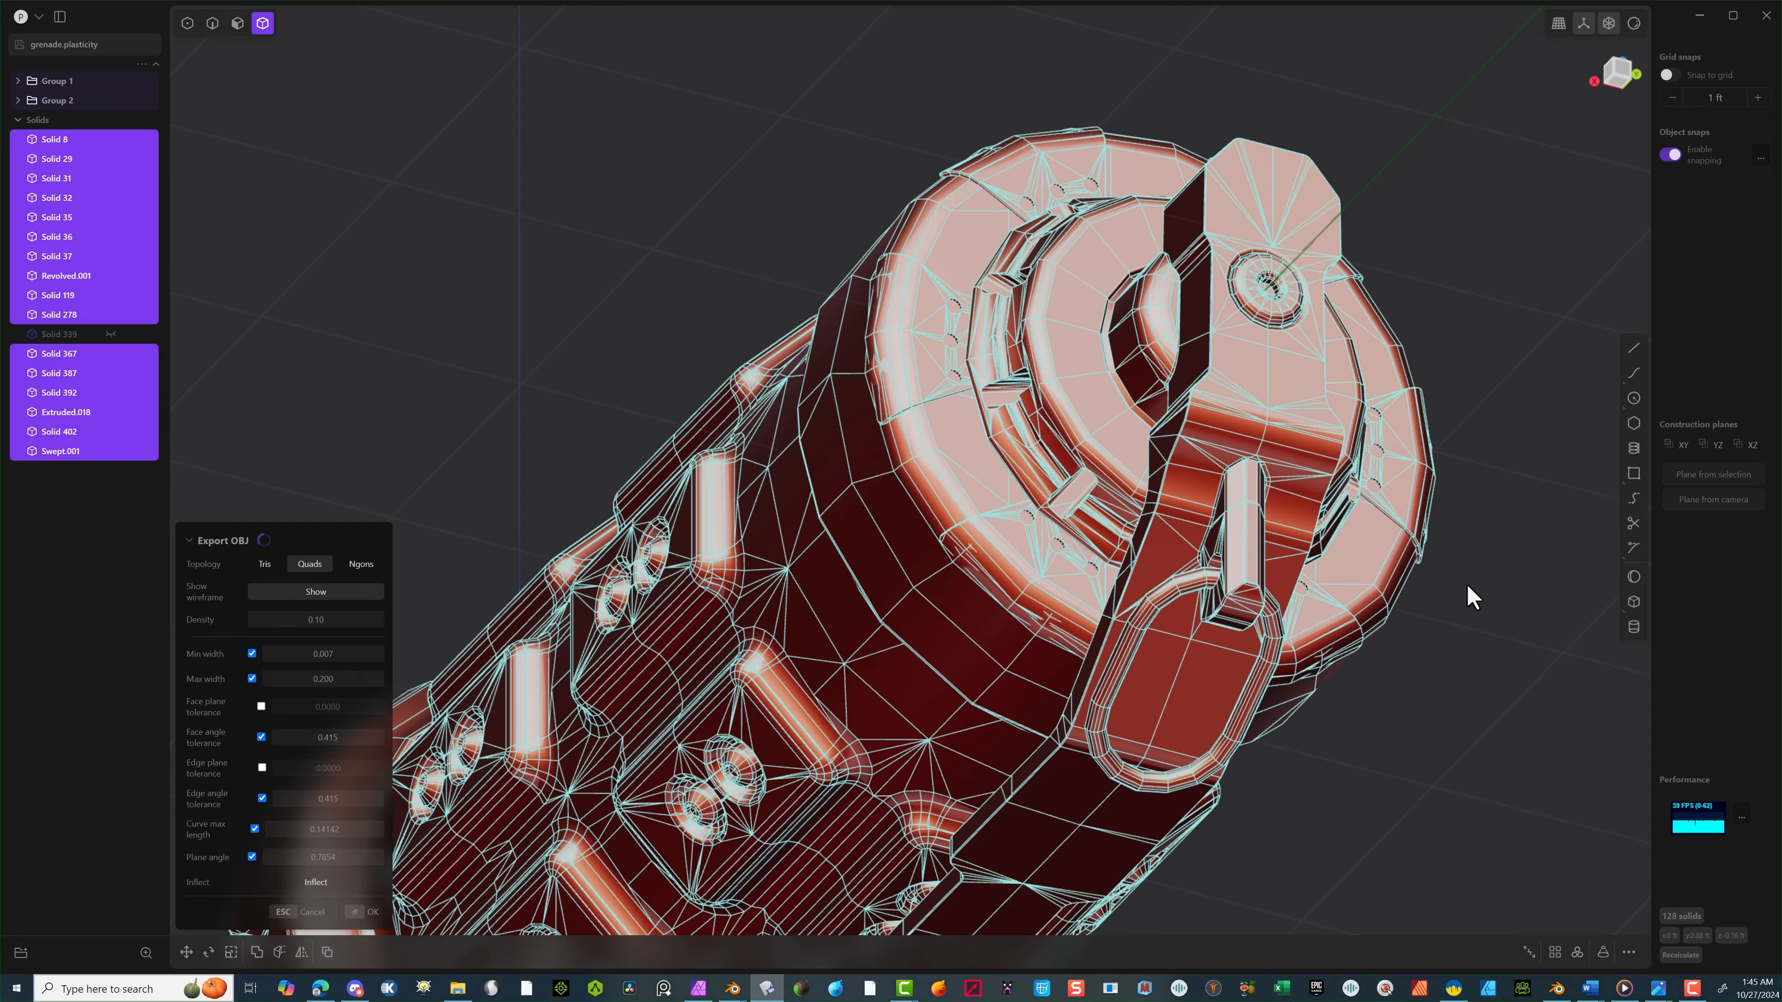
Examine the quad wireframe across the raised panels, the cylindrical body, the cap and the lever
middle_click_drag(1460, 585, 833, 708)
scroll(1179, 617, "down", 1)
middle_click_drag(1179, 616, 1597, 750, "shift")
scroll(1412, 630, "up", 1)
scroll(729, 401, "up", 3)
middle_click_drag(835, 375, 852, 438)
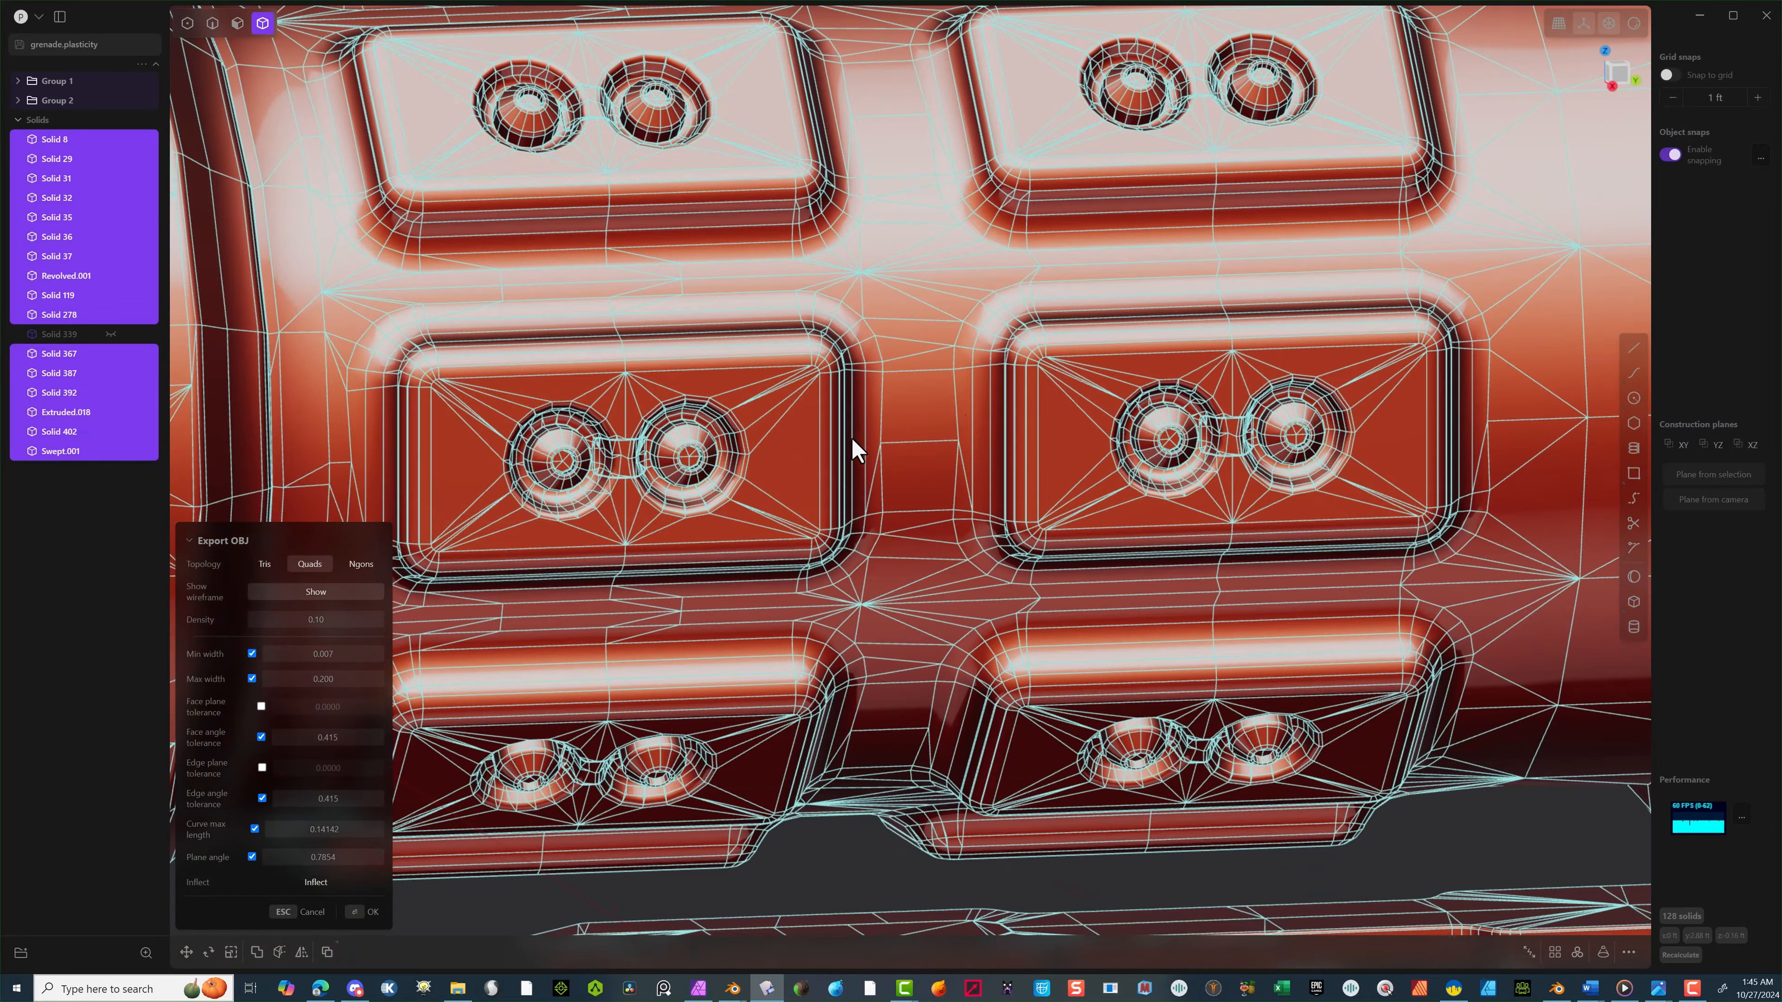
middle_click_drag(1051, 376, 1021, 365)
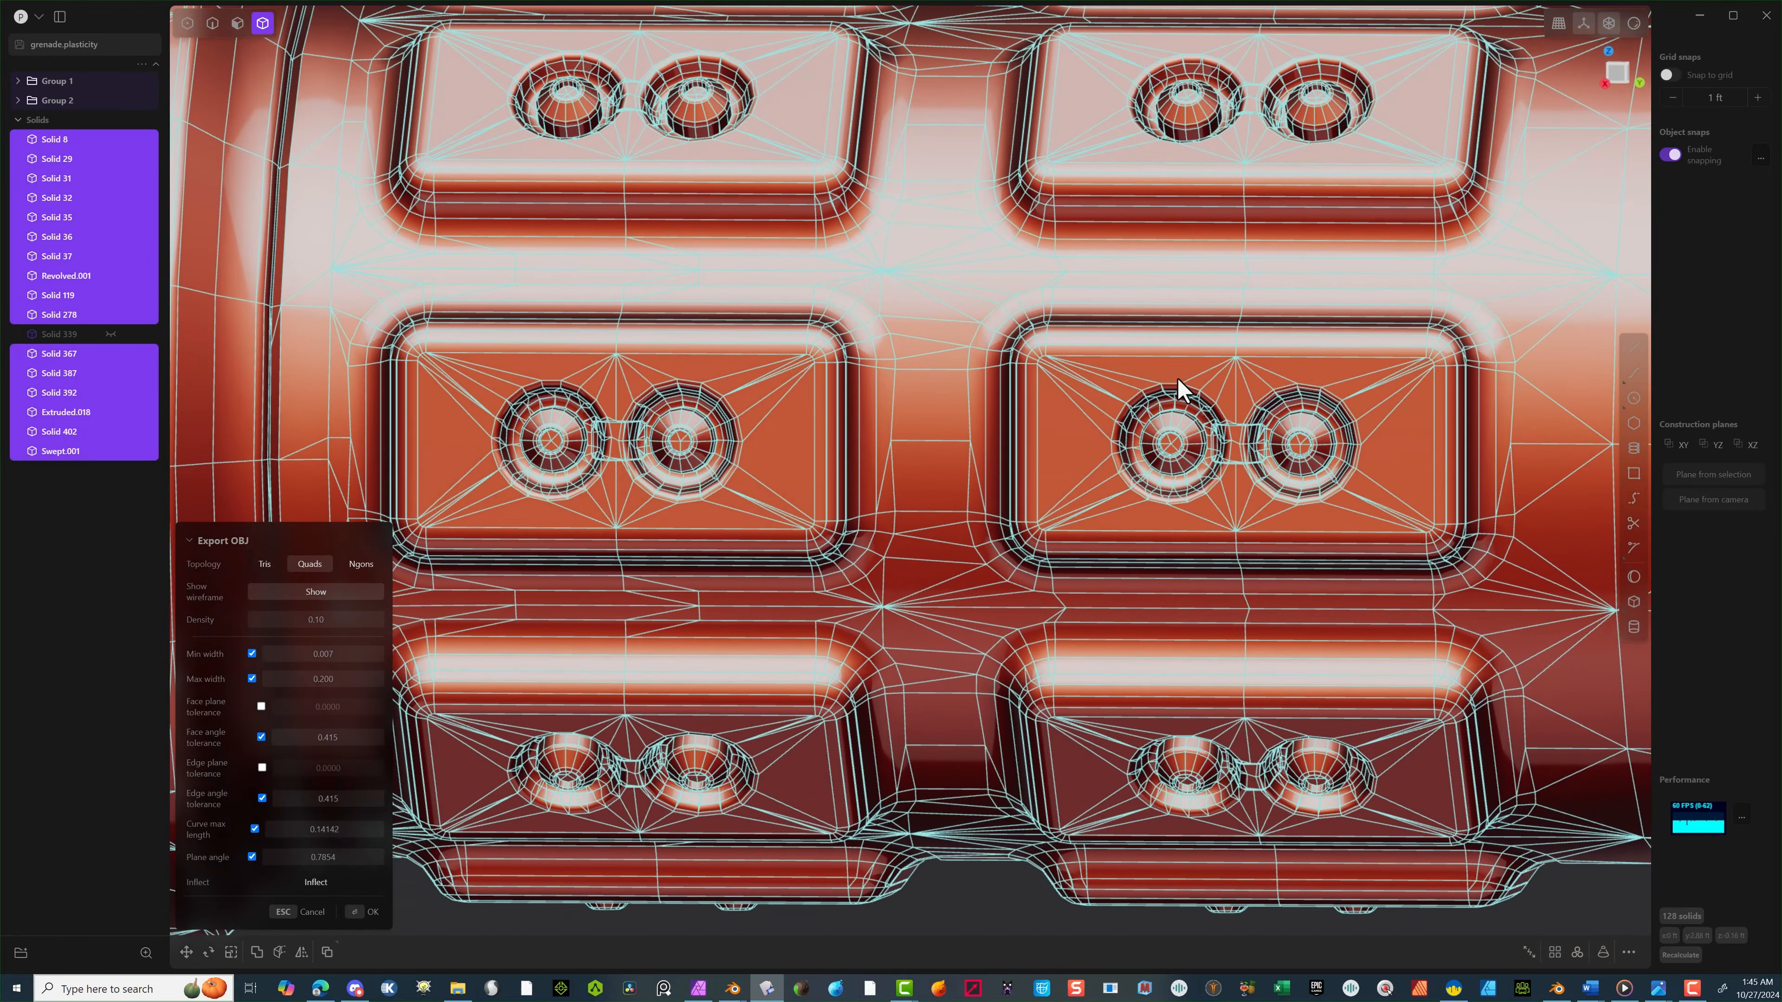
scroll(1206, 389, "down", 4)
middle_click_drag(1230, 392, 789, 407, "shift")
scroll(1516, 400, "up", 2)
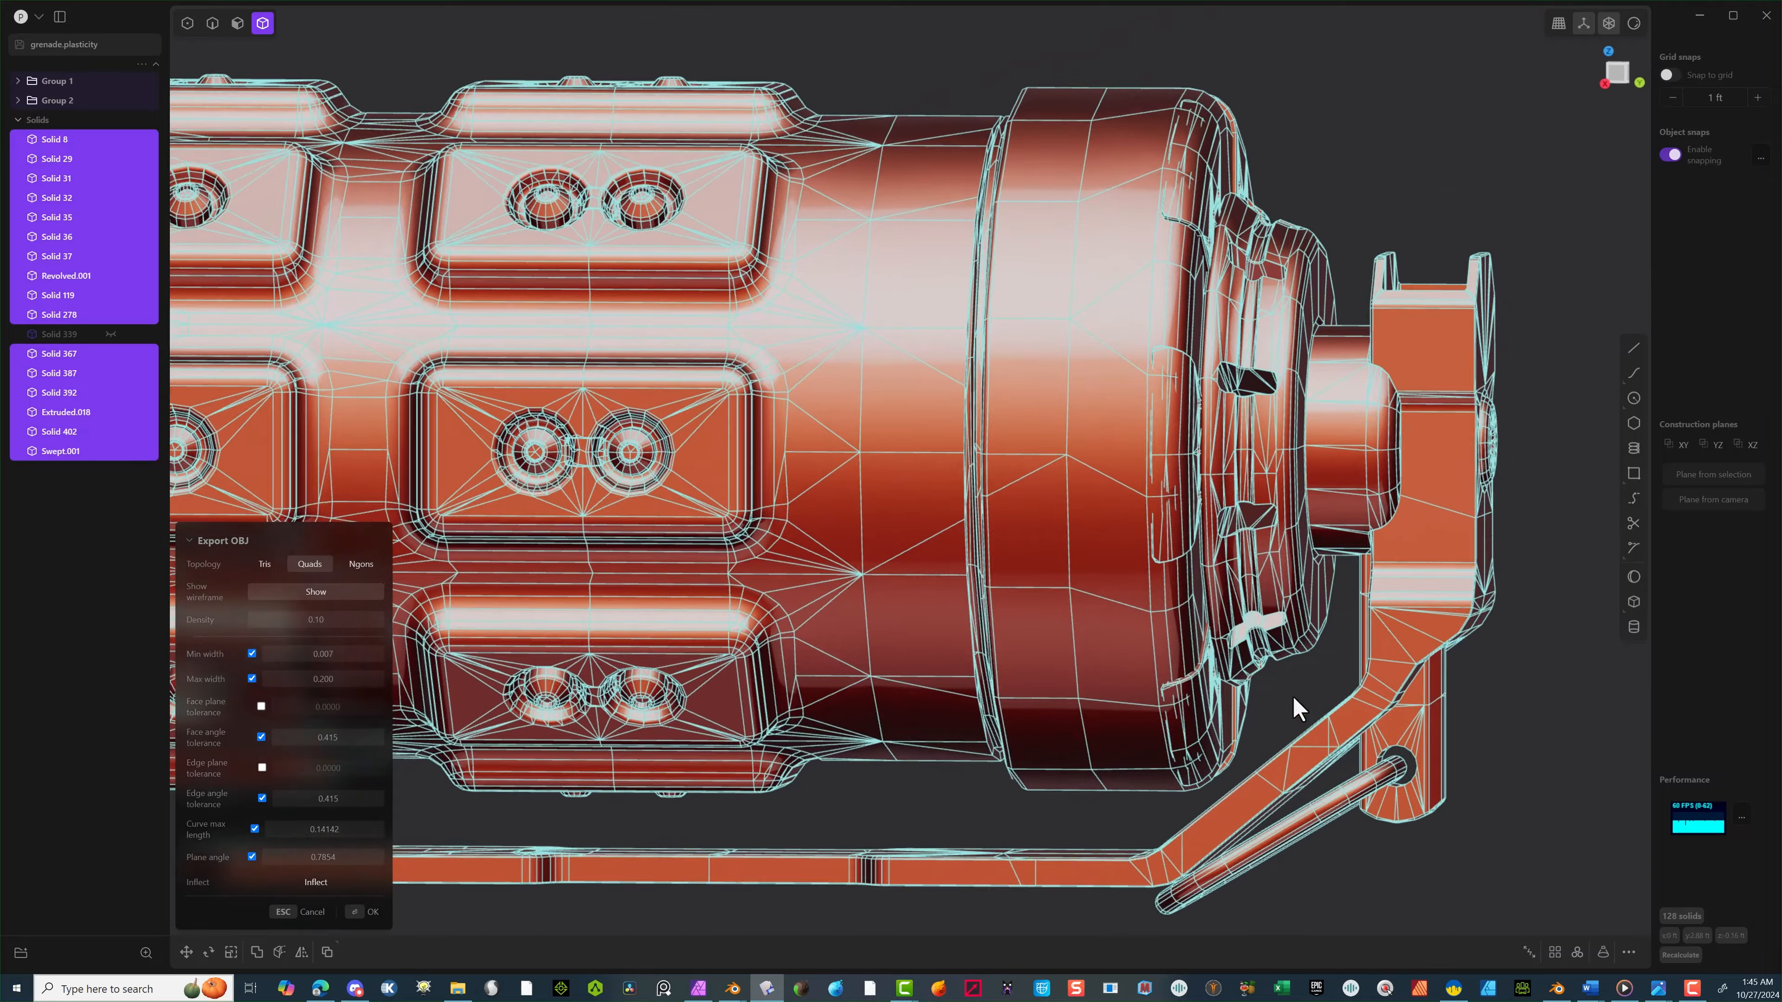
middle_click_drag(1294, 709, 1226, 459)
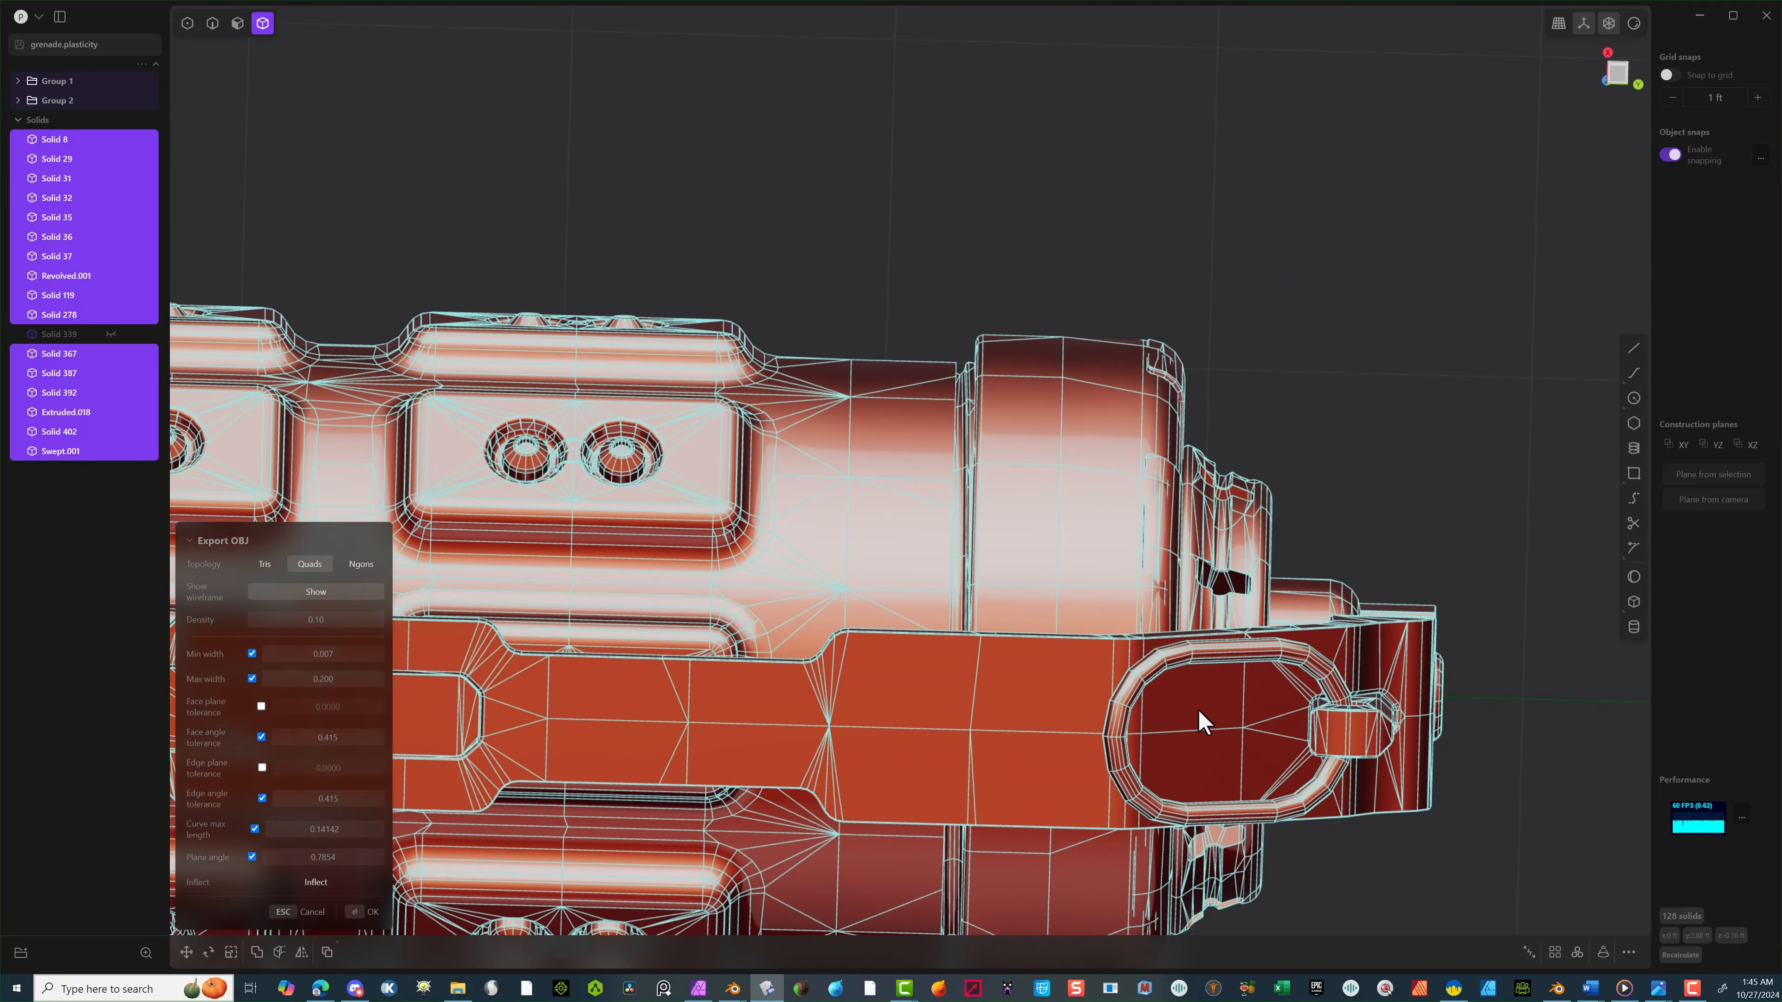
scroll(743, 663, "up", 10)
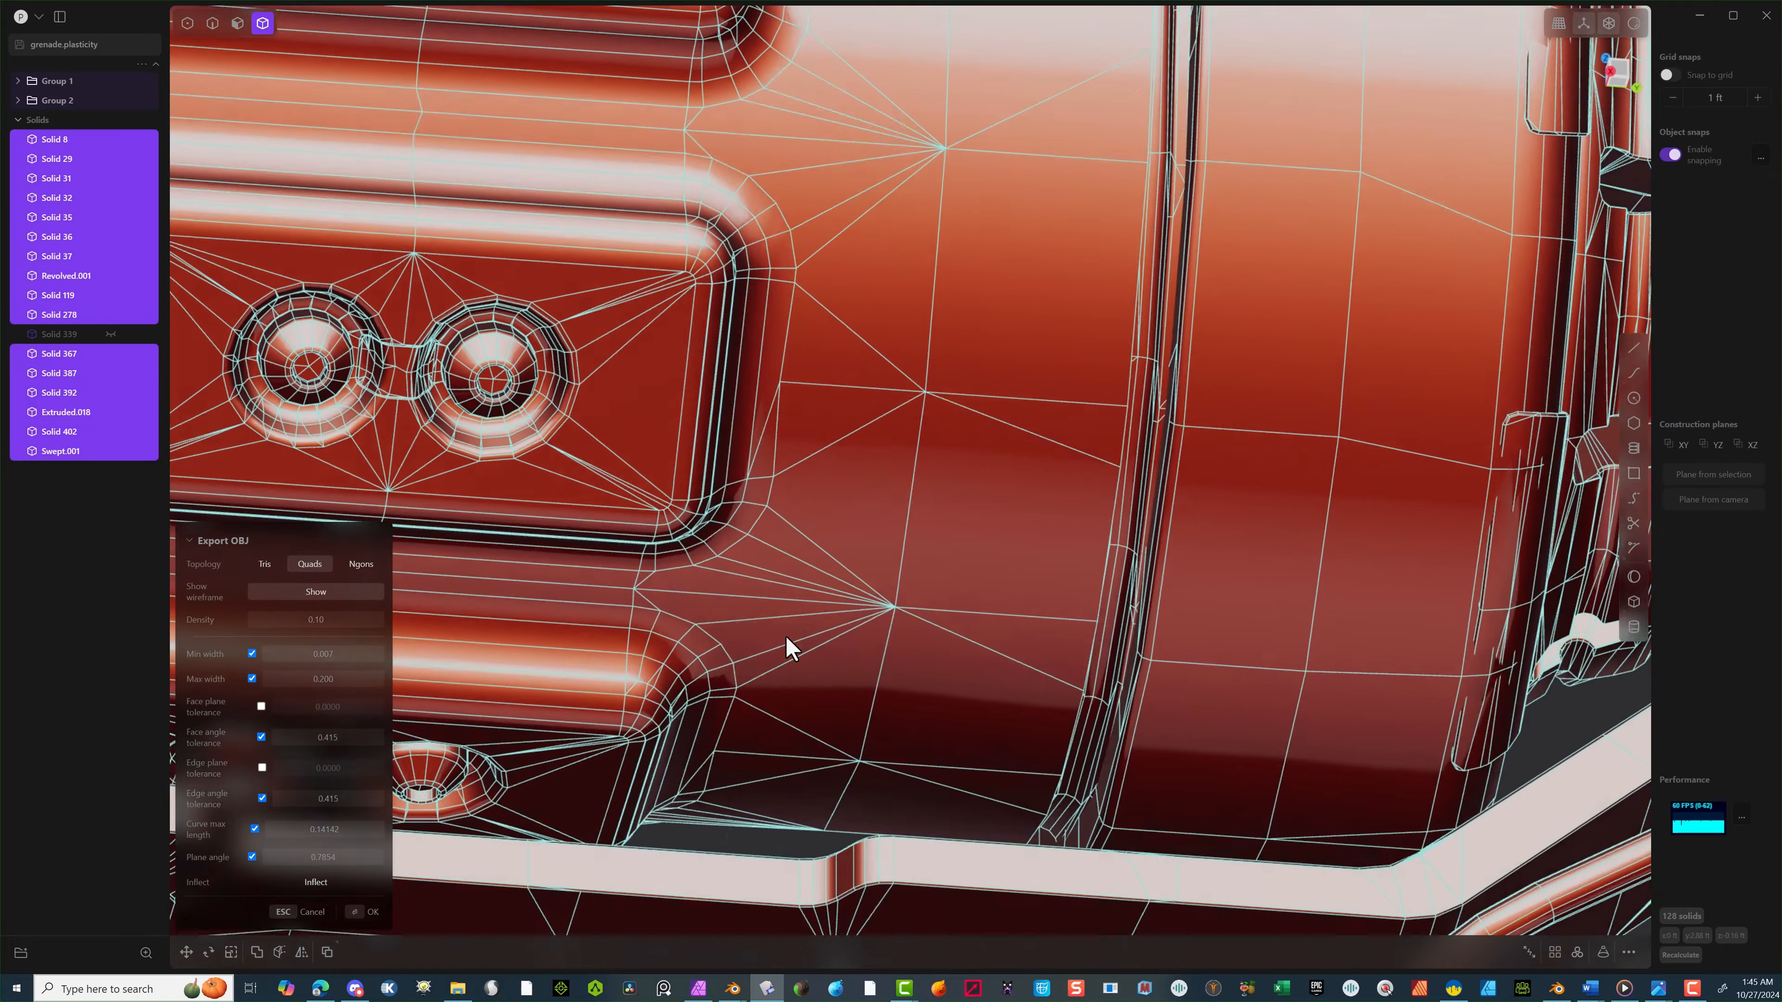
middle_click_drag(818, 376, 776, 386)
scroll(877, 322, "down", 3)
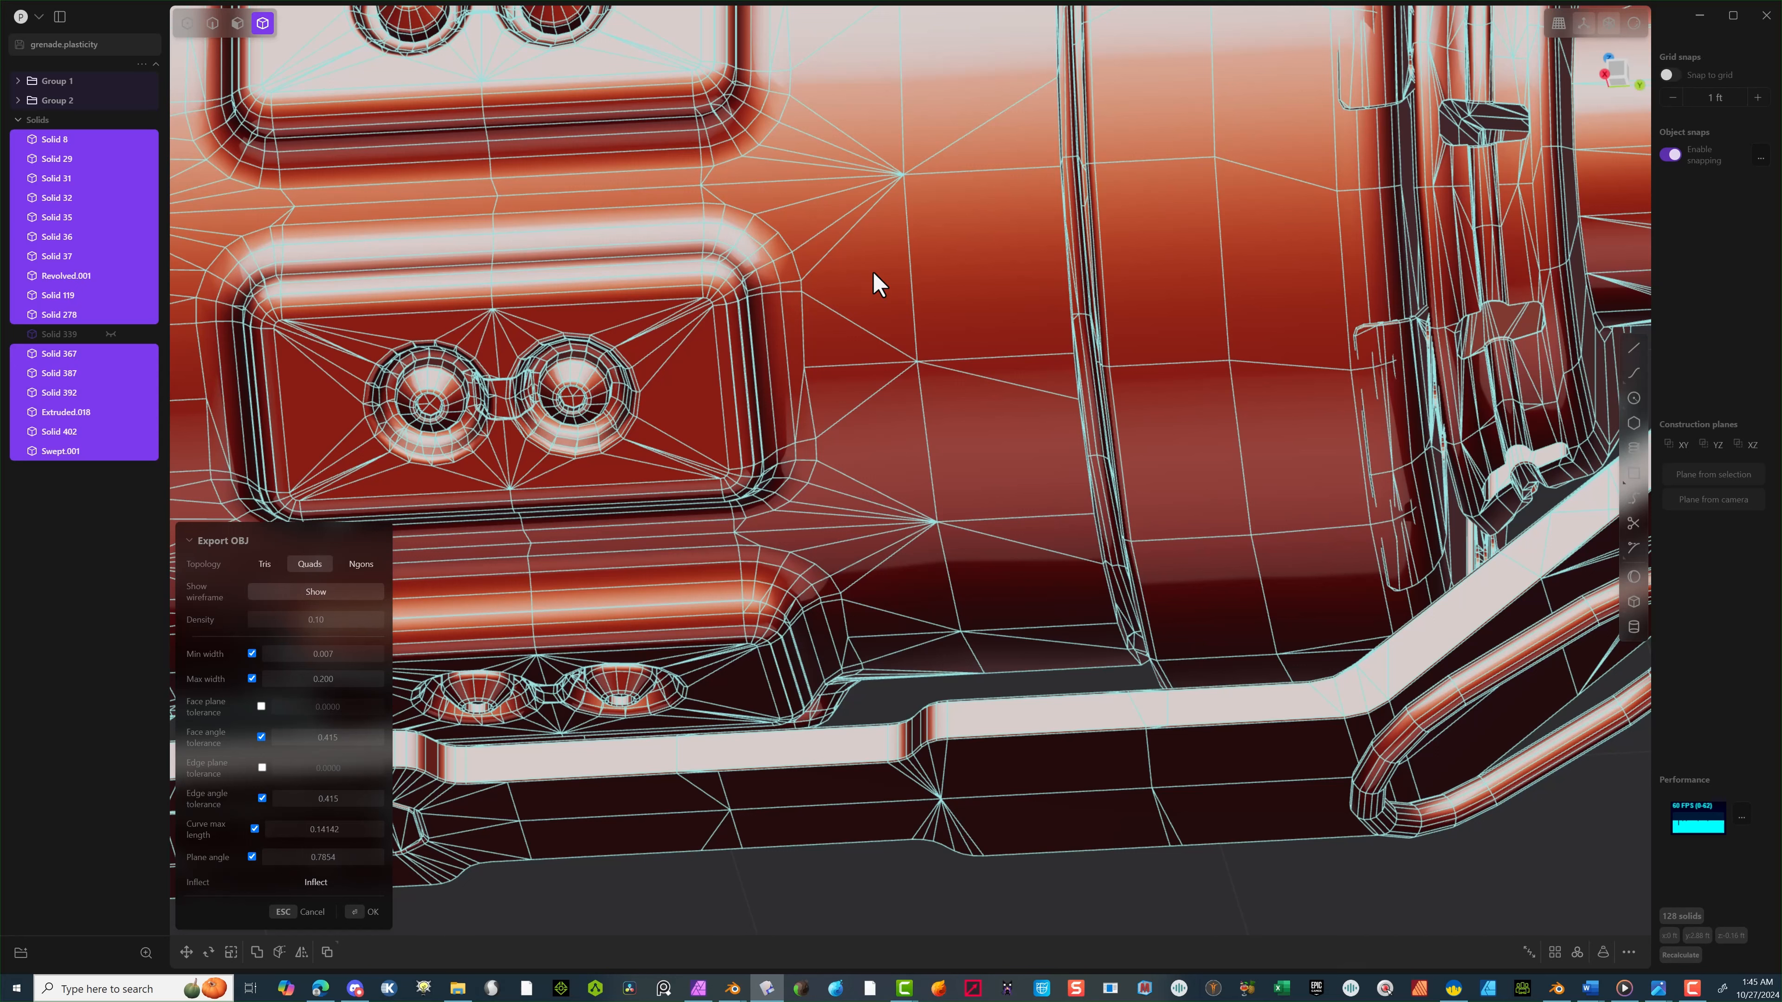
Set the OBJ export's maximum width to 0.150 and check the quad mesh on the body and lever
left_click(336, 679)
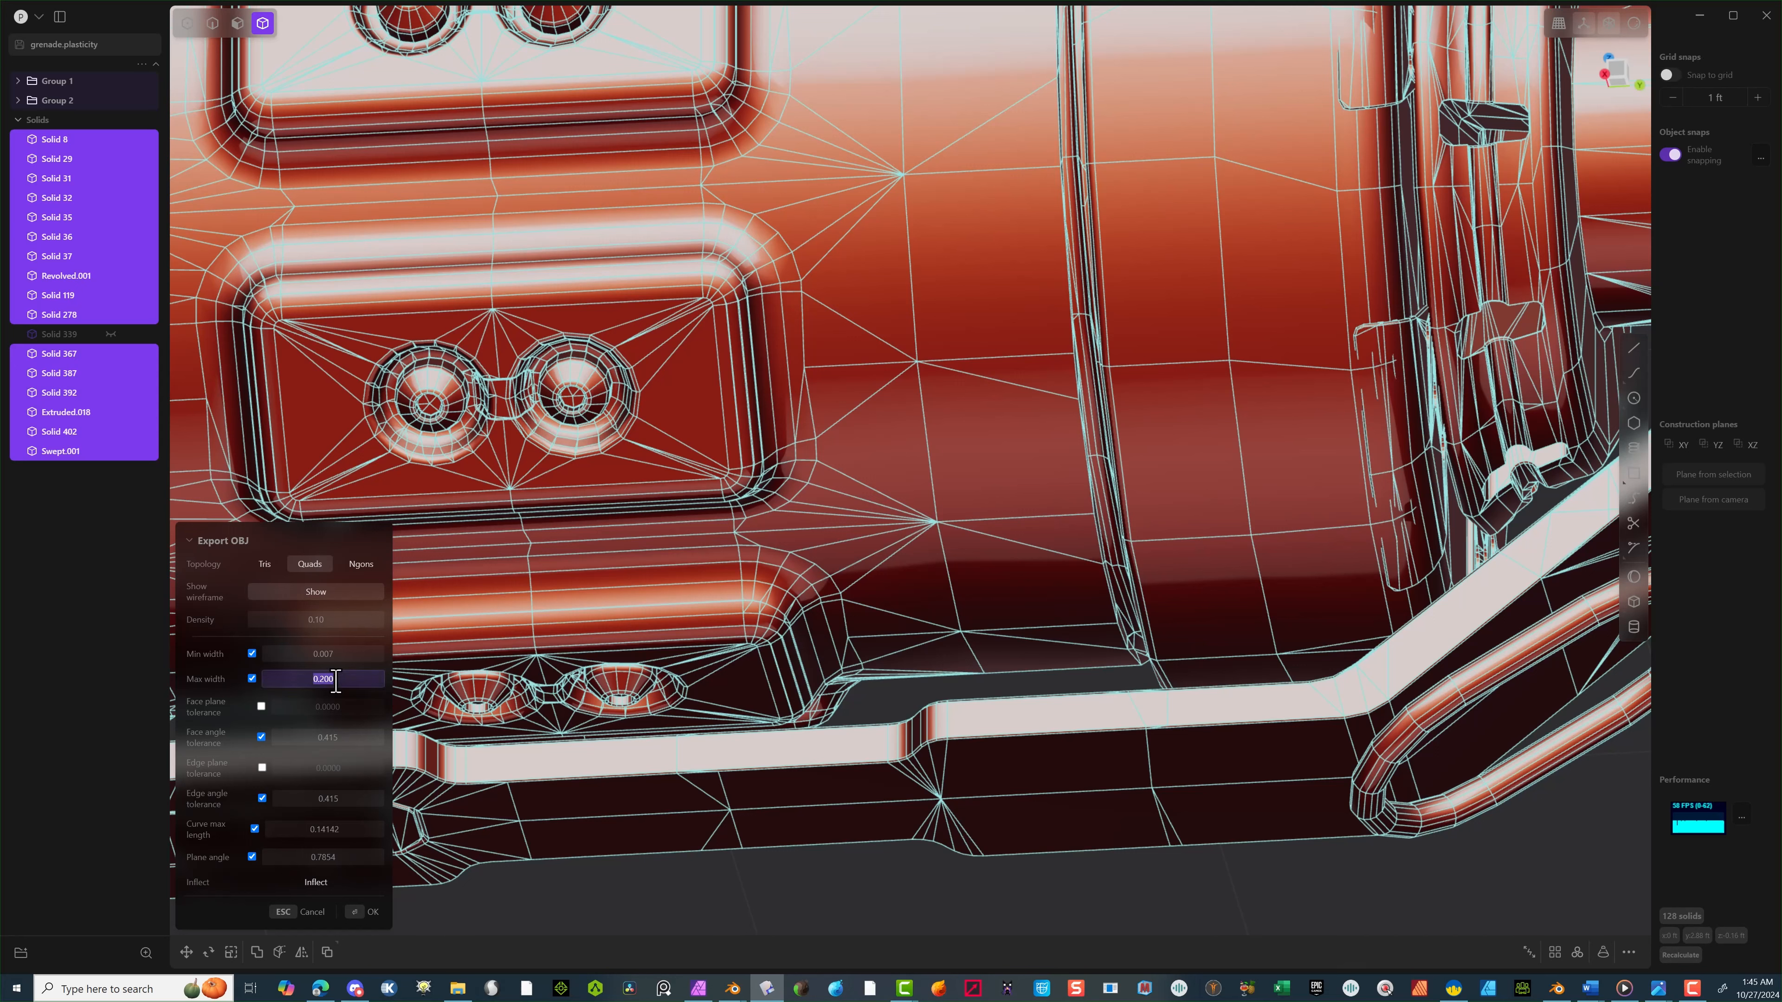
left_click_drag(326, 679, 319, 679)
key("Return")
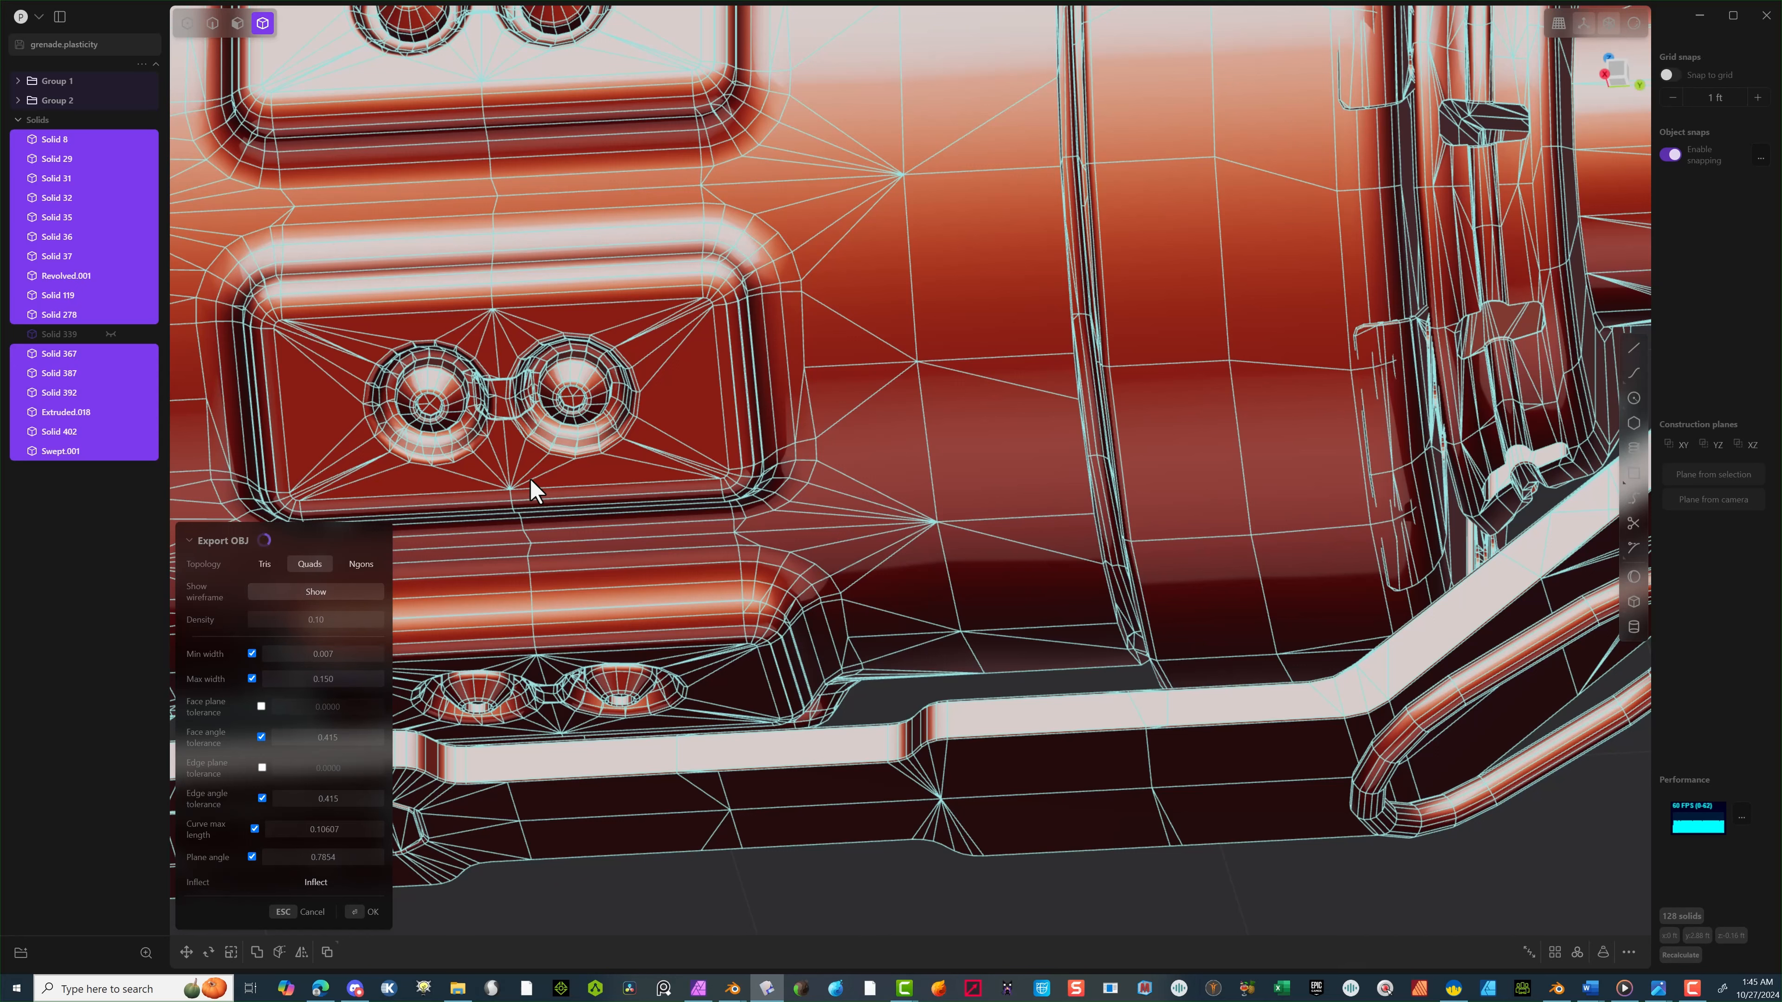
scroll(684, 376, "down", 3)
middle_click_drag(922, 346, 1113, 238)
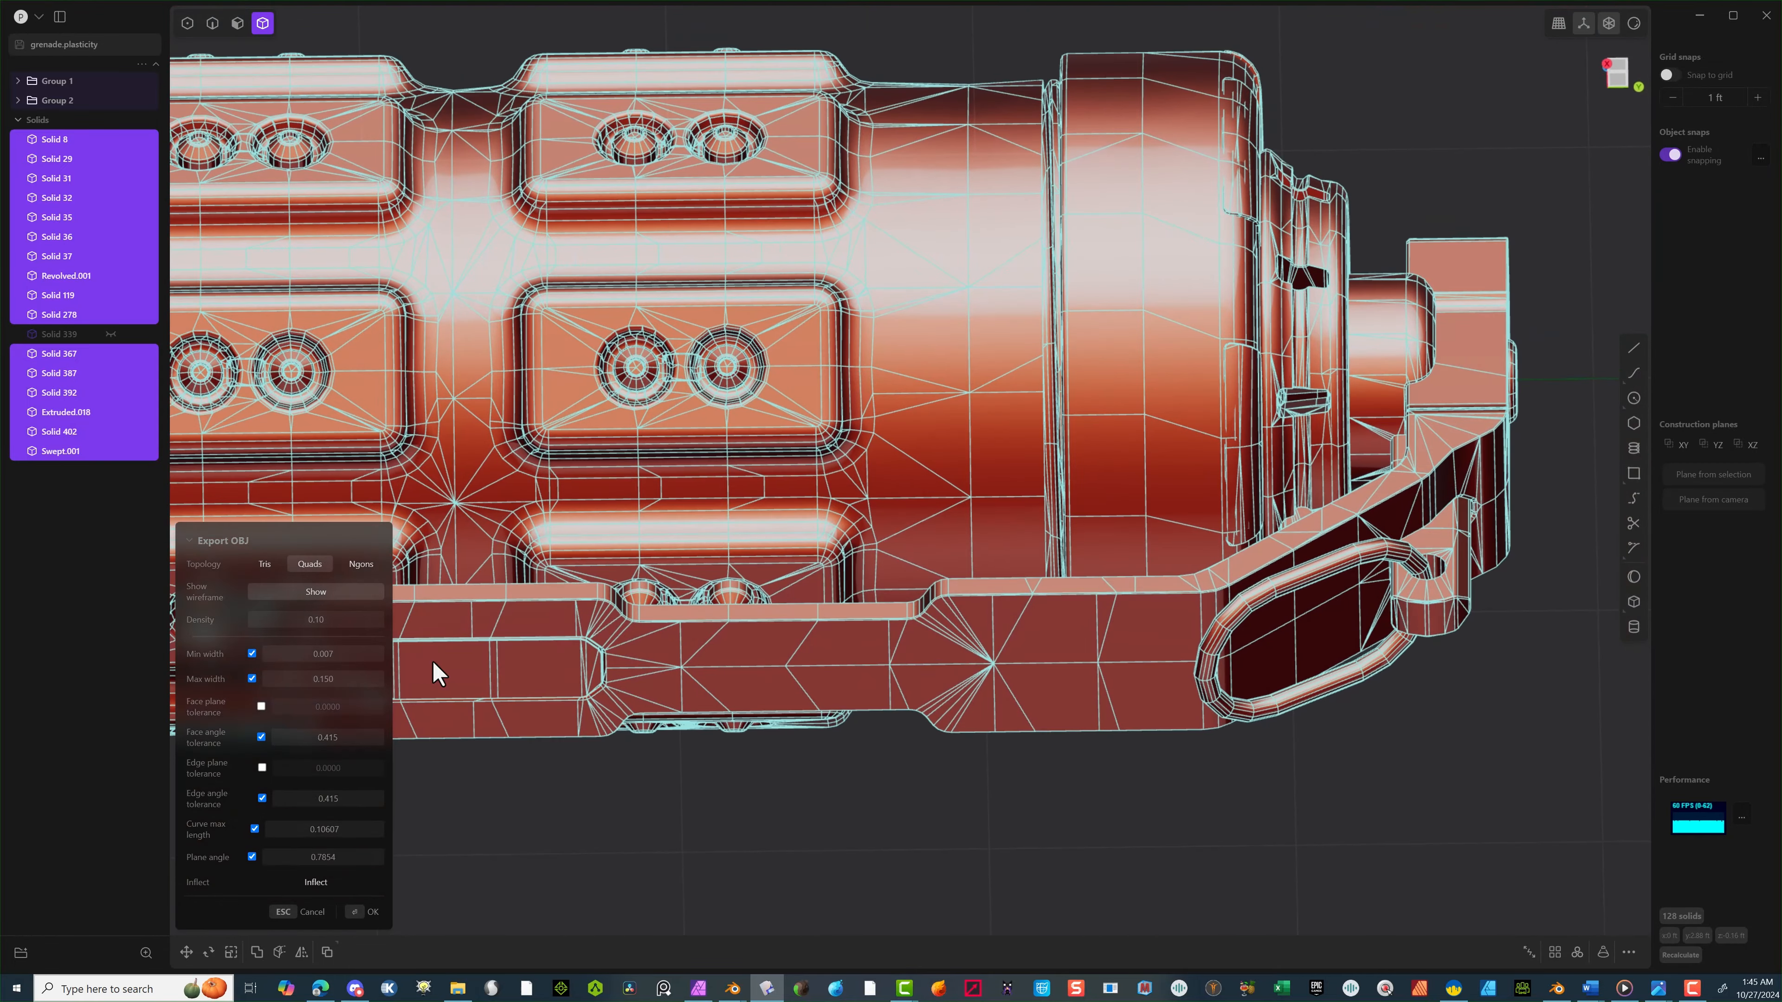
Set the OBJ export's maximum width to 0.070
left_click(345, 679)
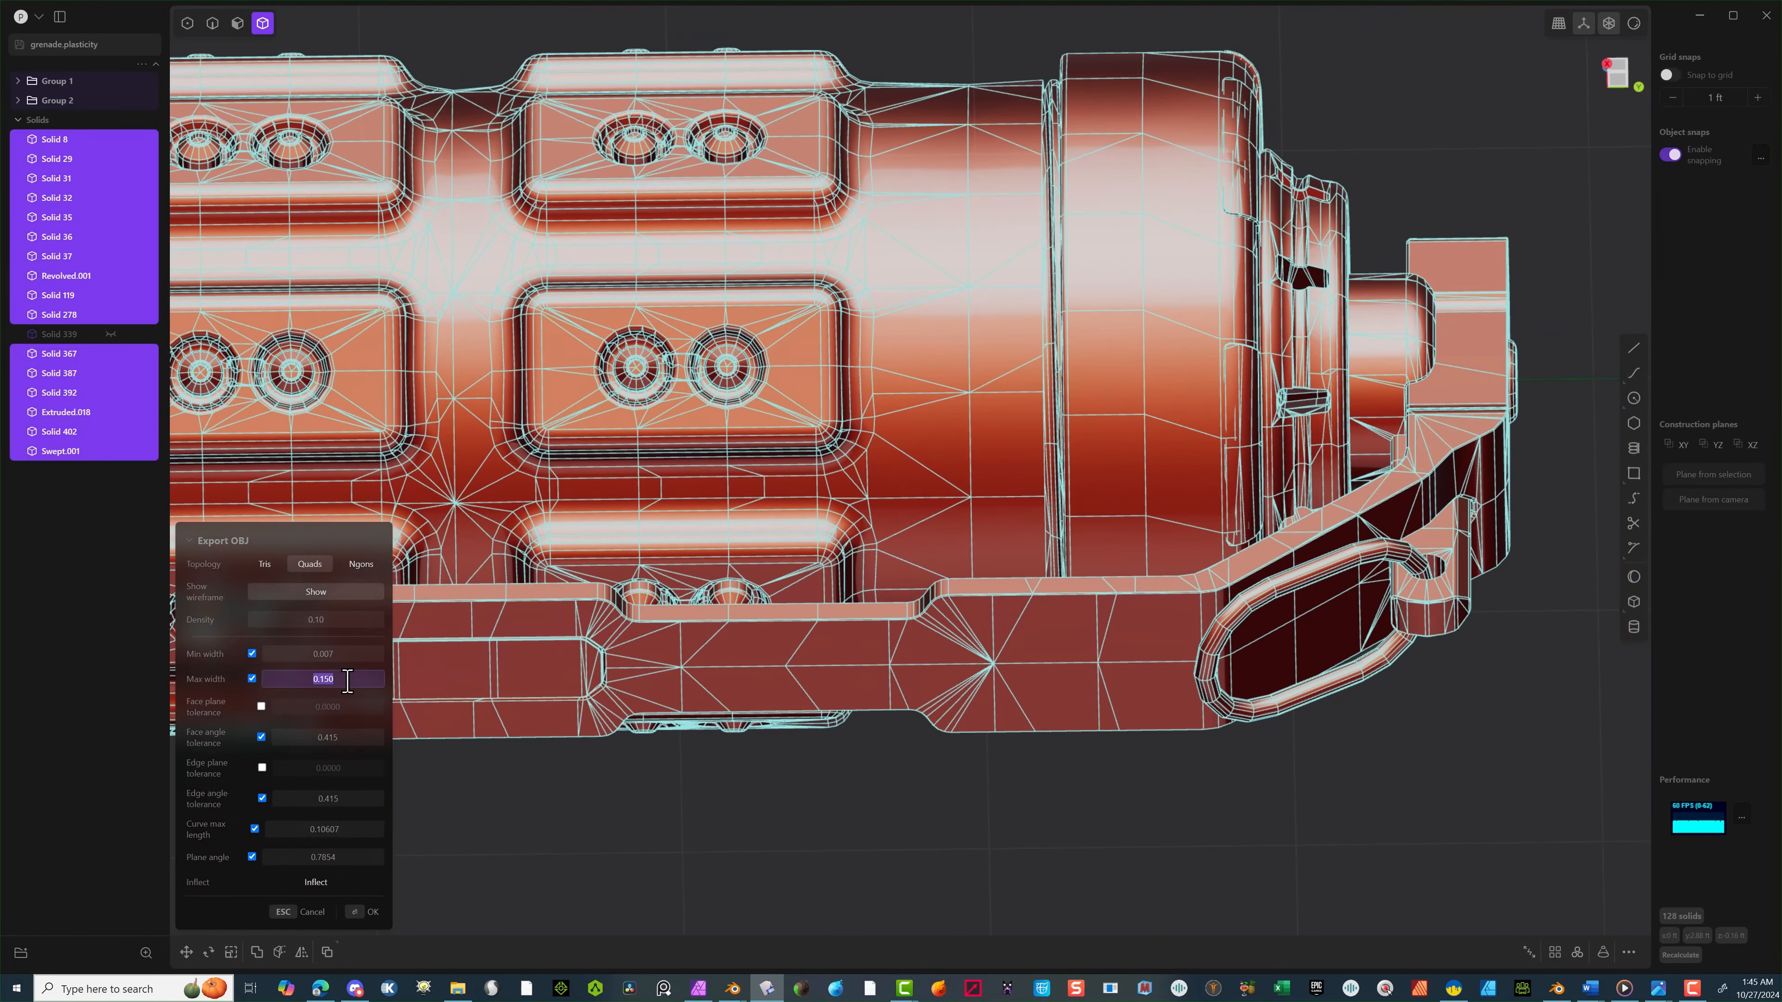
left_click_drag(337, 679, 320, 646)
left_click(320, 679)
key("Delete")
key("Delete")
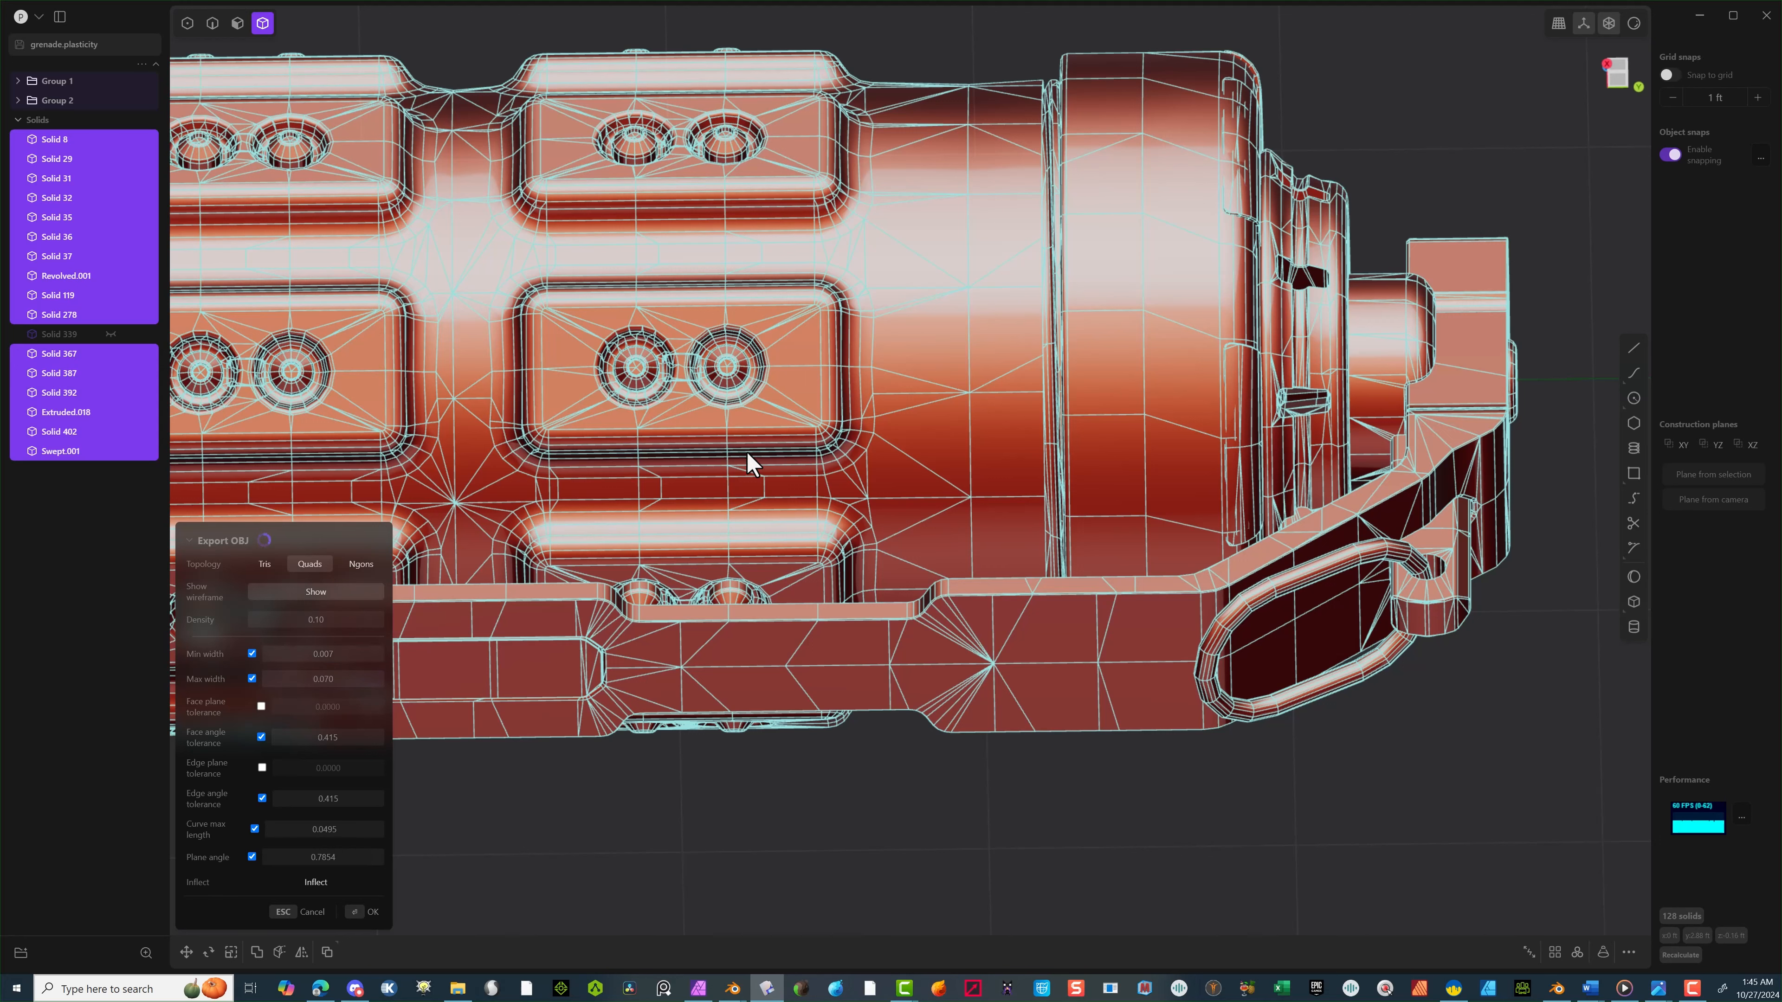
Set the OBJ export's minimum width to 0.003 and check the quad mesh around the panels, cap and lever
left_click(345, 654)
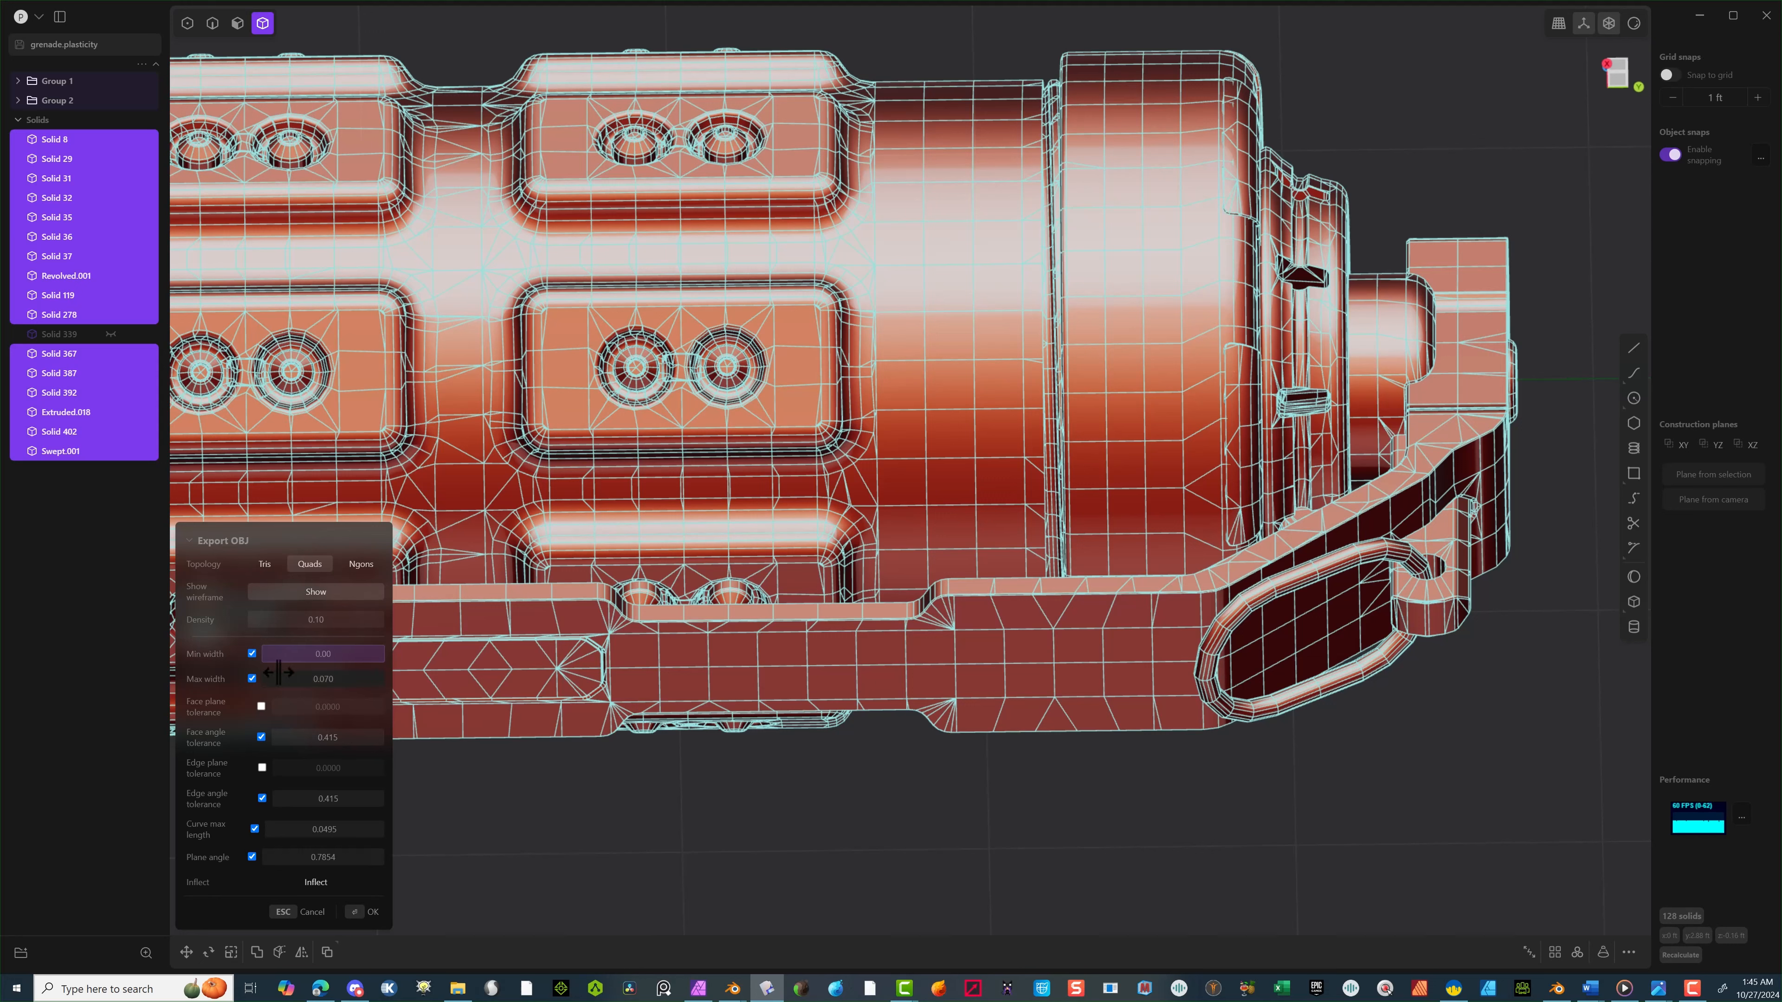
key("Return")
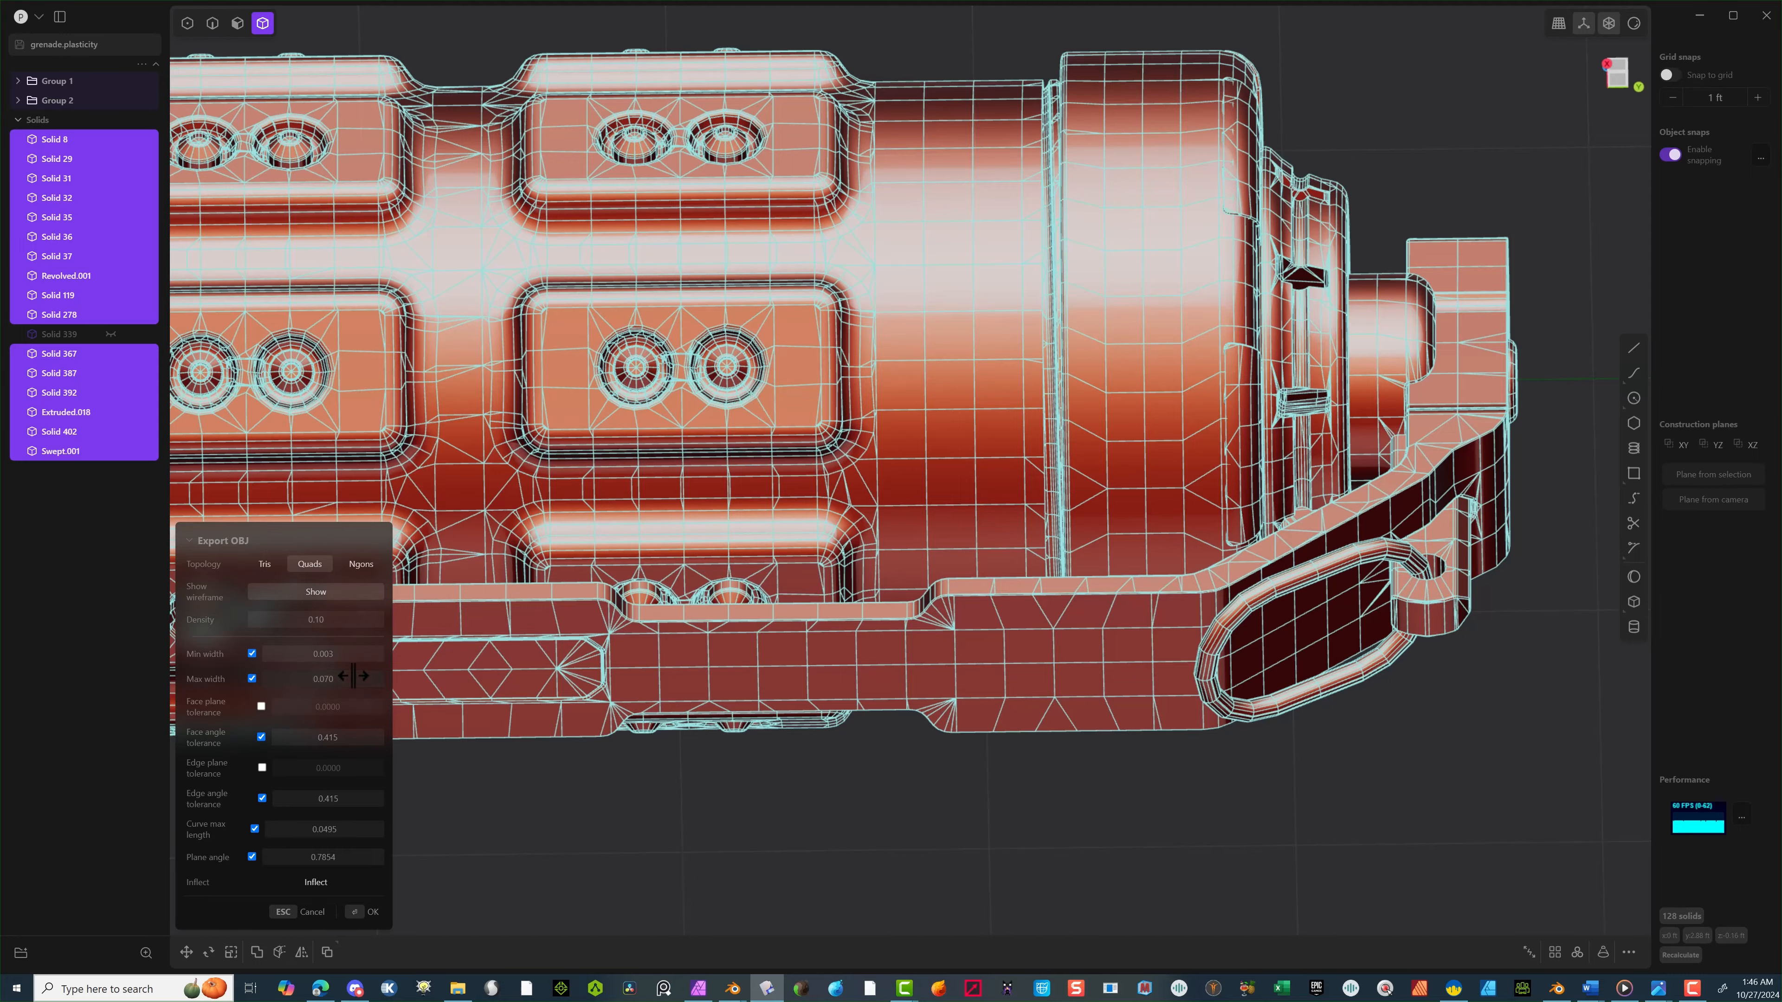
scroll(1011, 318, "up", 4)
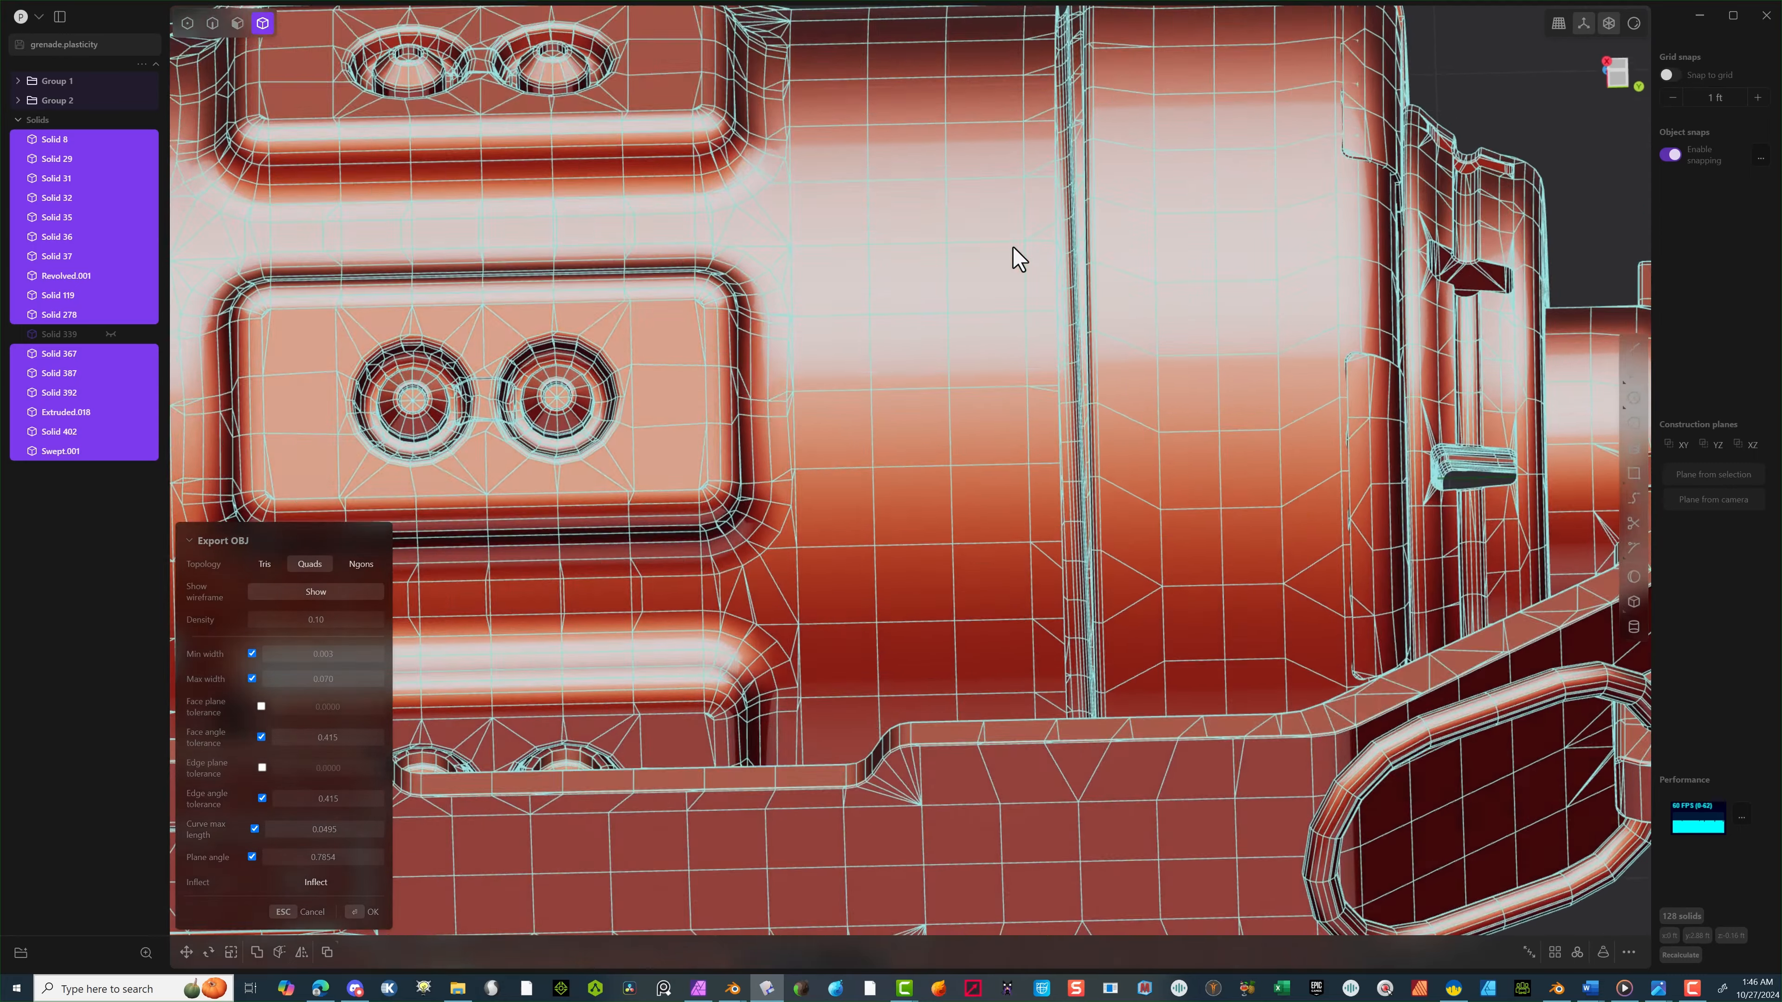
middle_click_drag(1010, 247, 1024, 156)
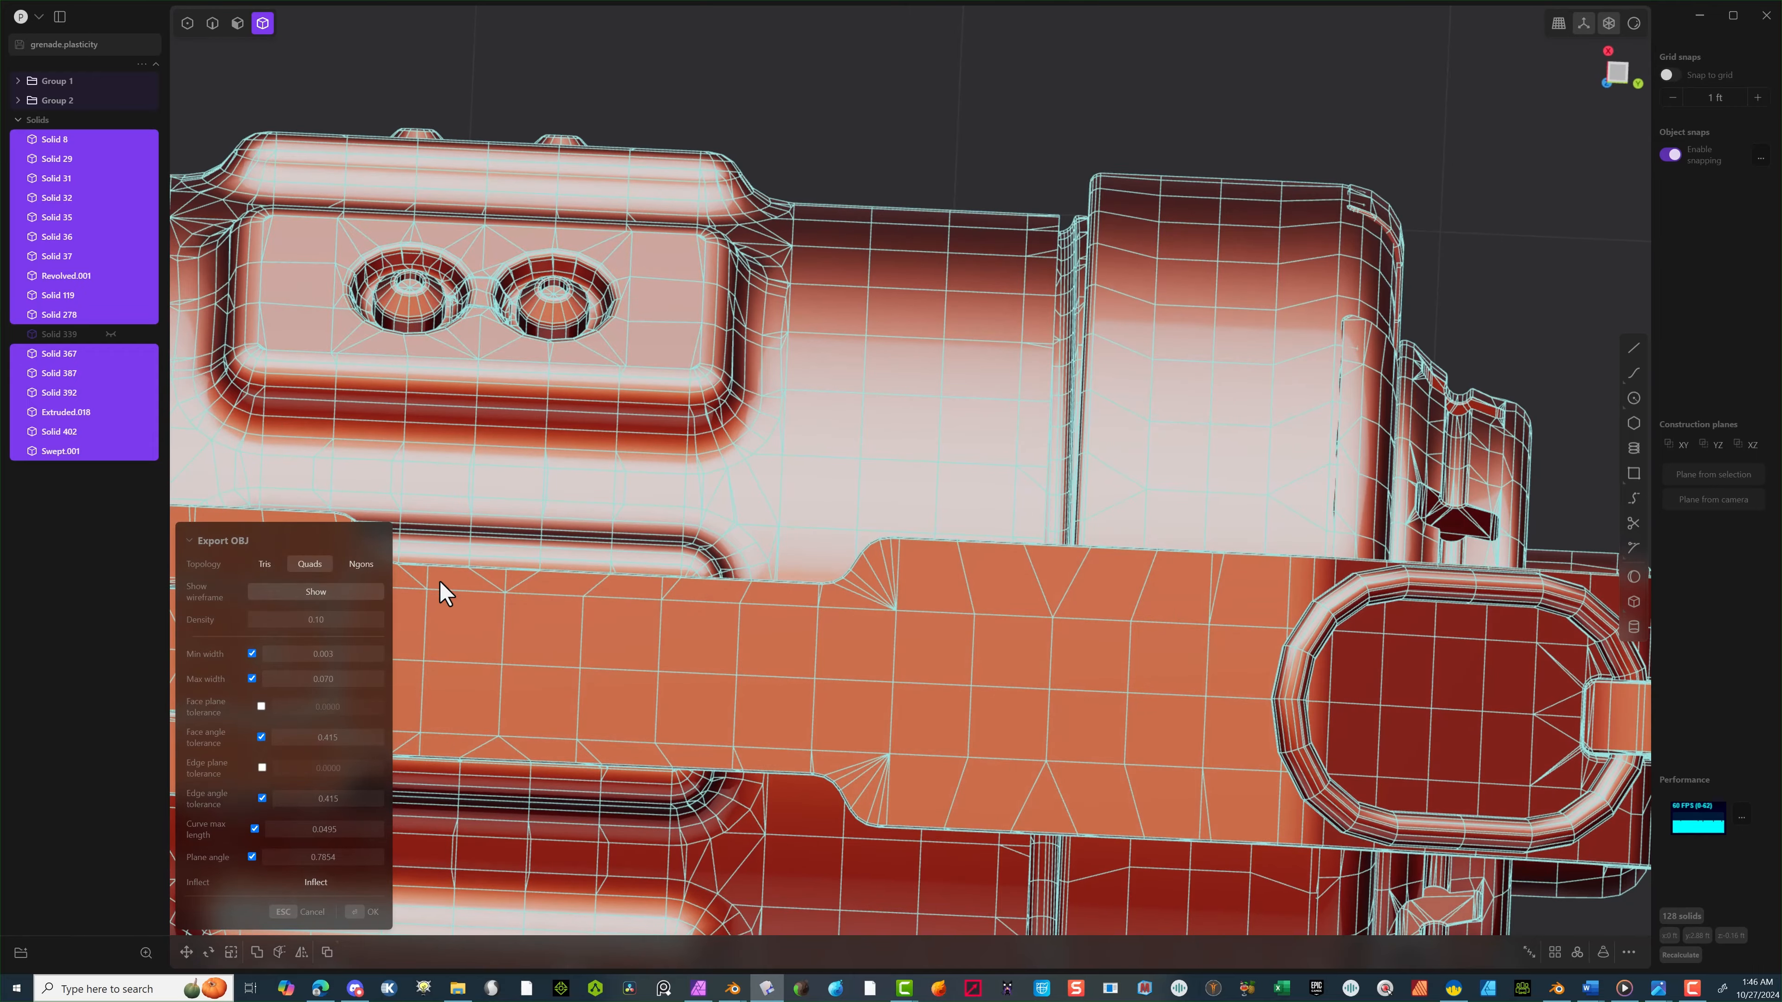
Check the quad mesh on the panels, lever and cap, and confirm the OBJ export with the current settings
middle_click_drag(1054, 219, 1192, 172)
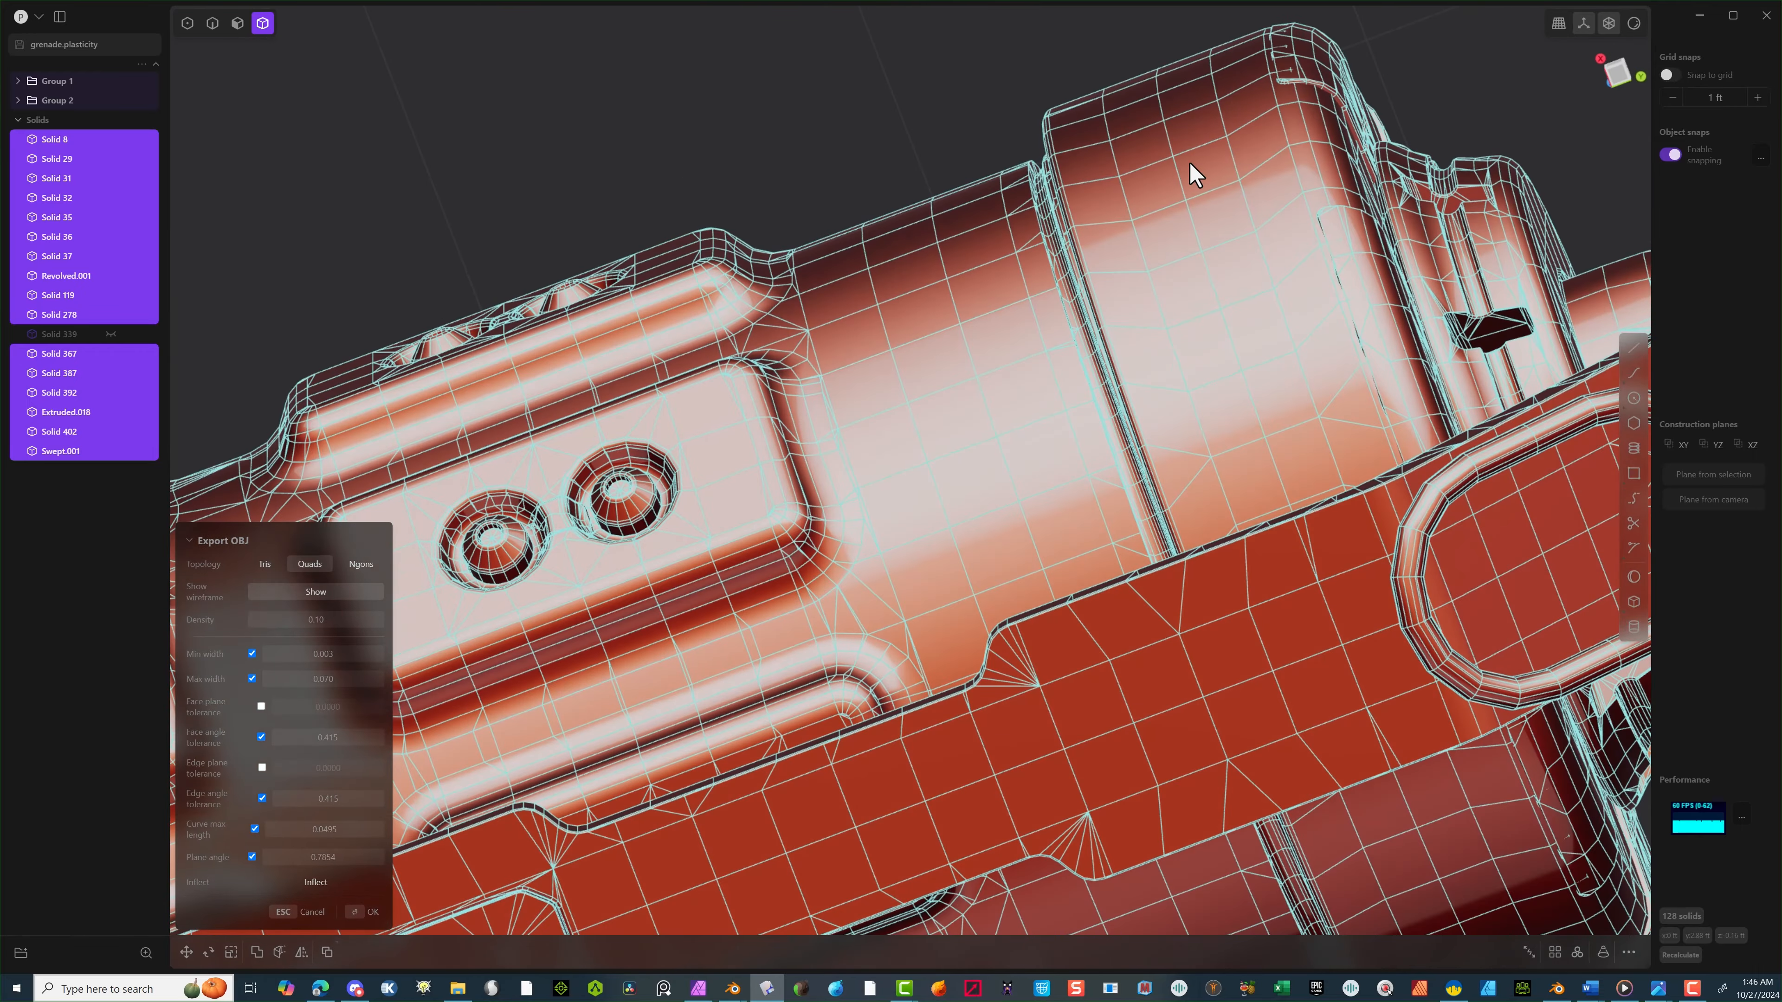
middle_click_drag(1324, 157, 819, 181)
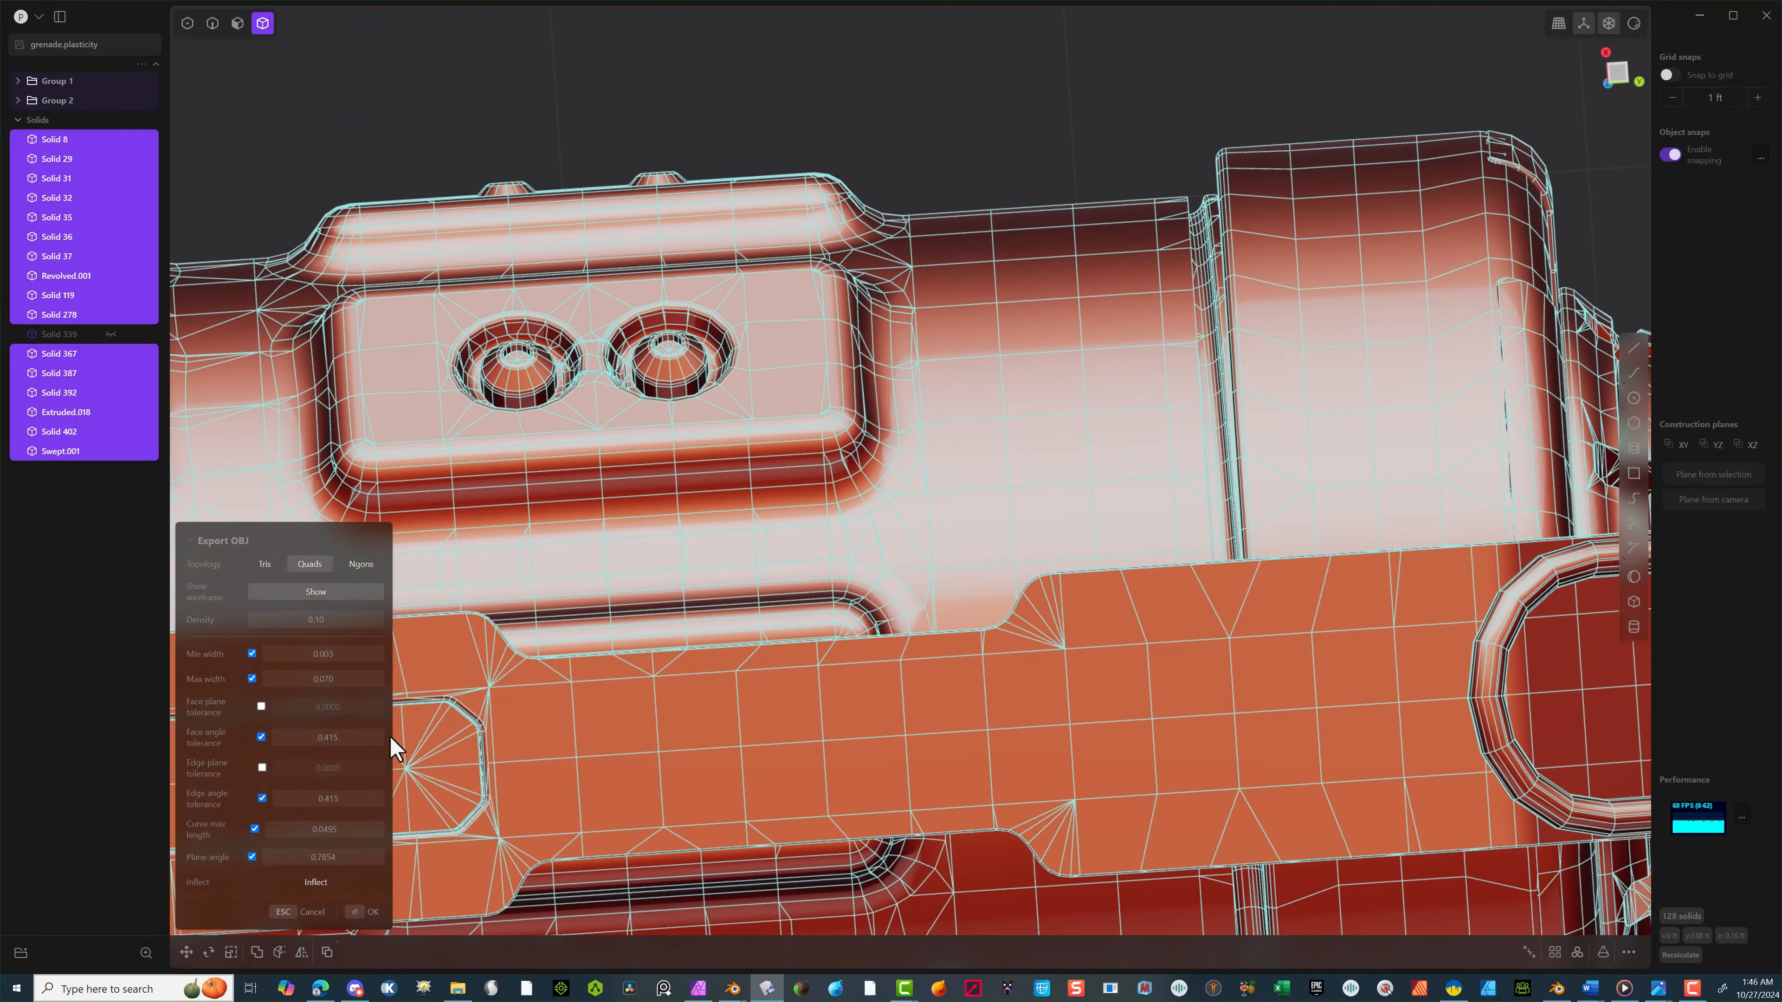
scroll(644, 469, "down", 8)
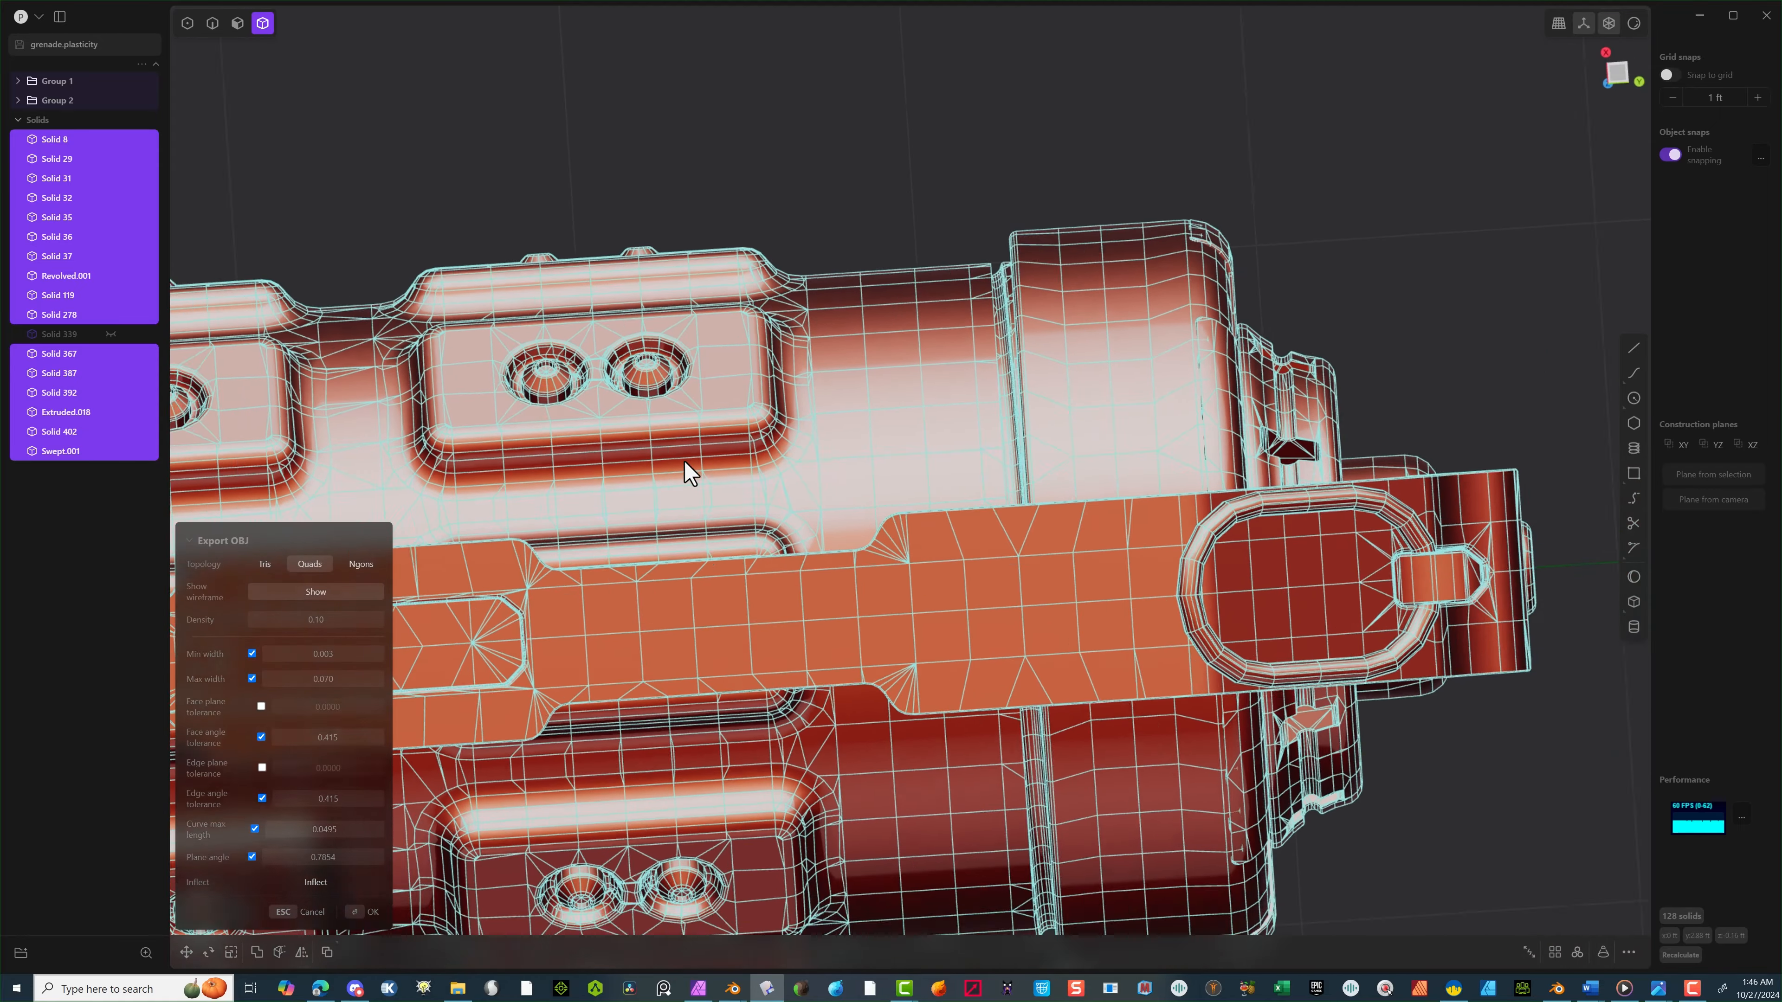
middle_click_drag(939, 266, 736, 425)
middle_click_drag(763, 362, 744, 406)
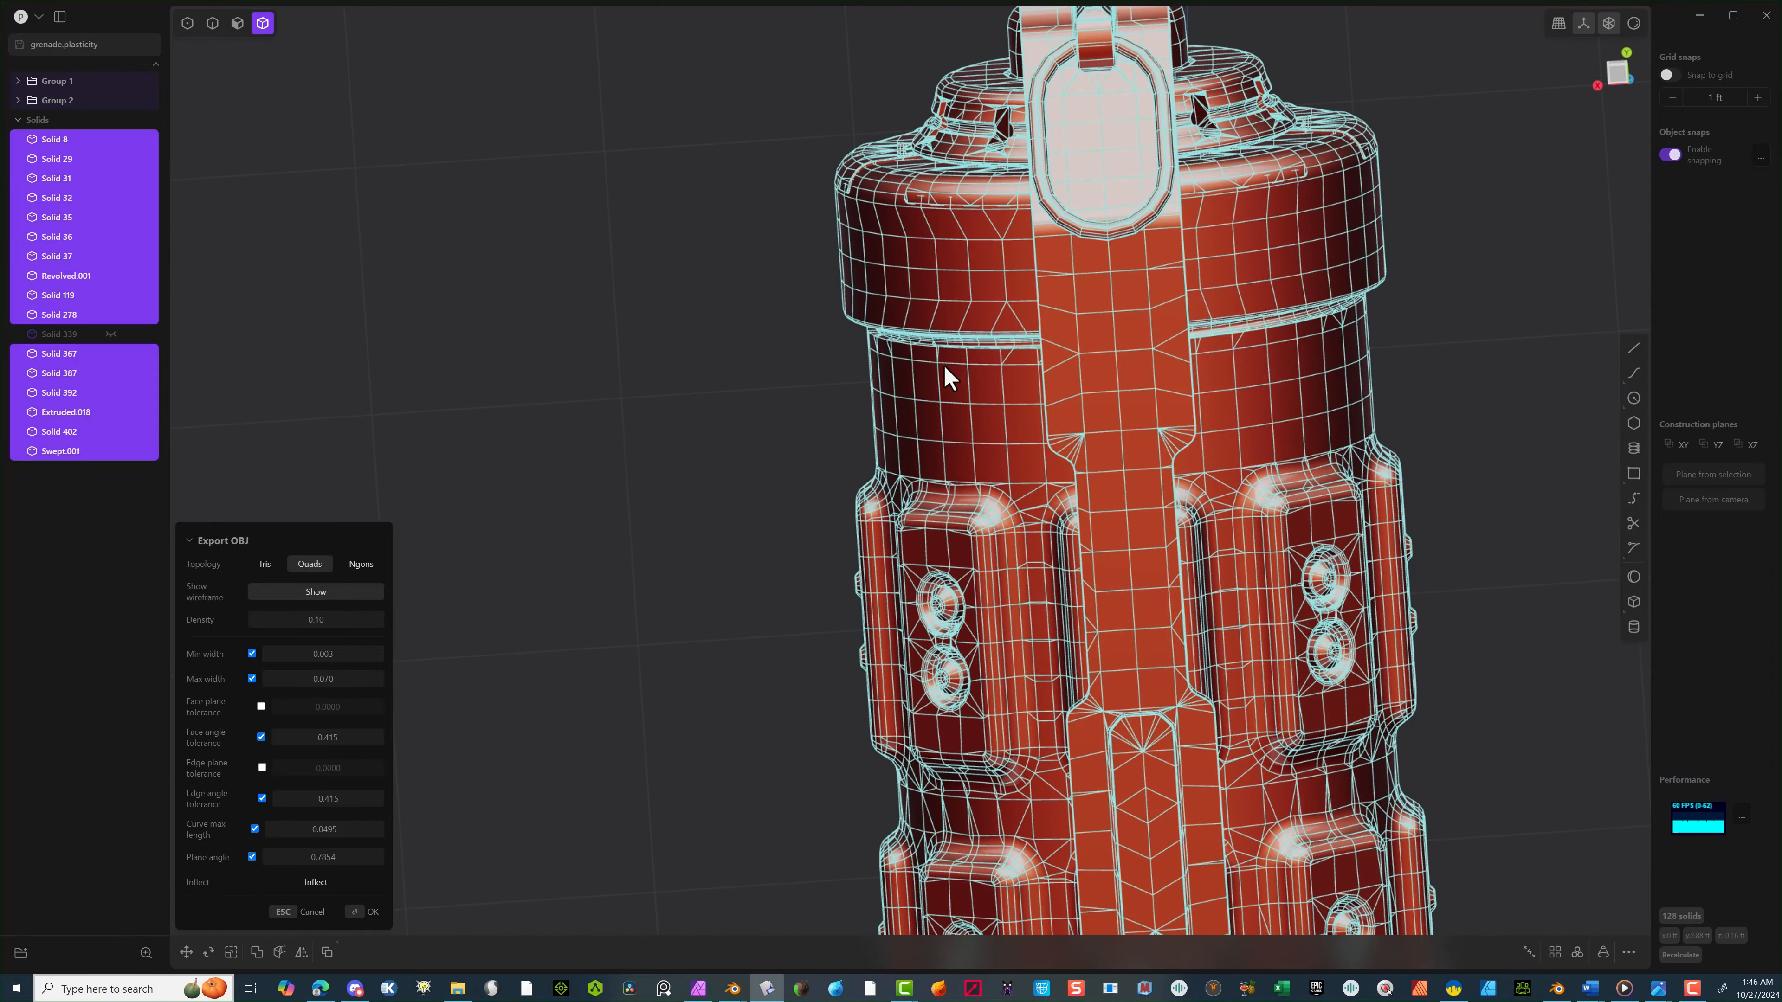
scroll(906, 247, "up", 6)
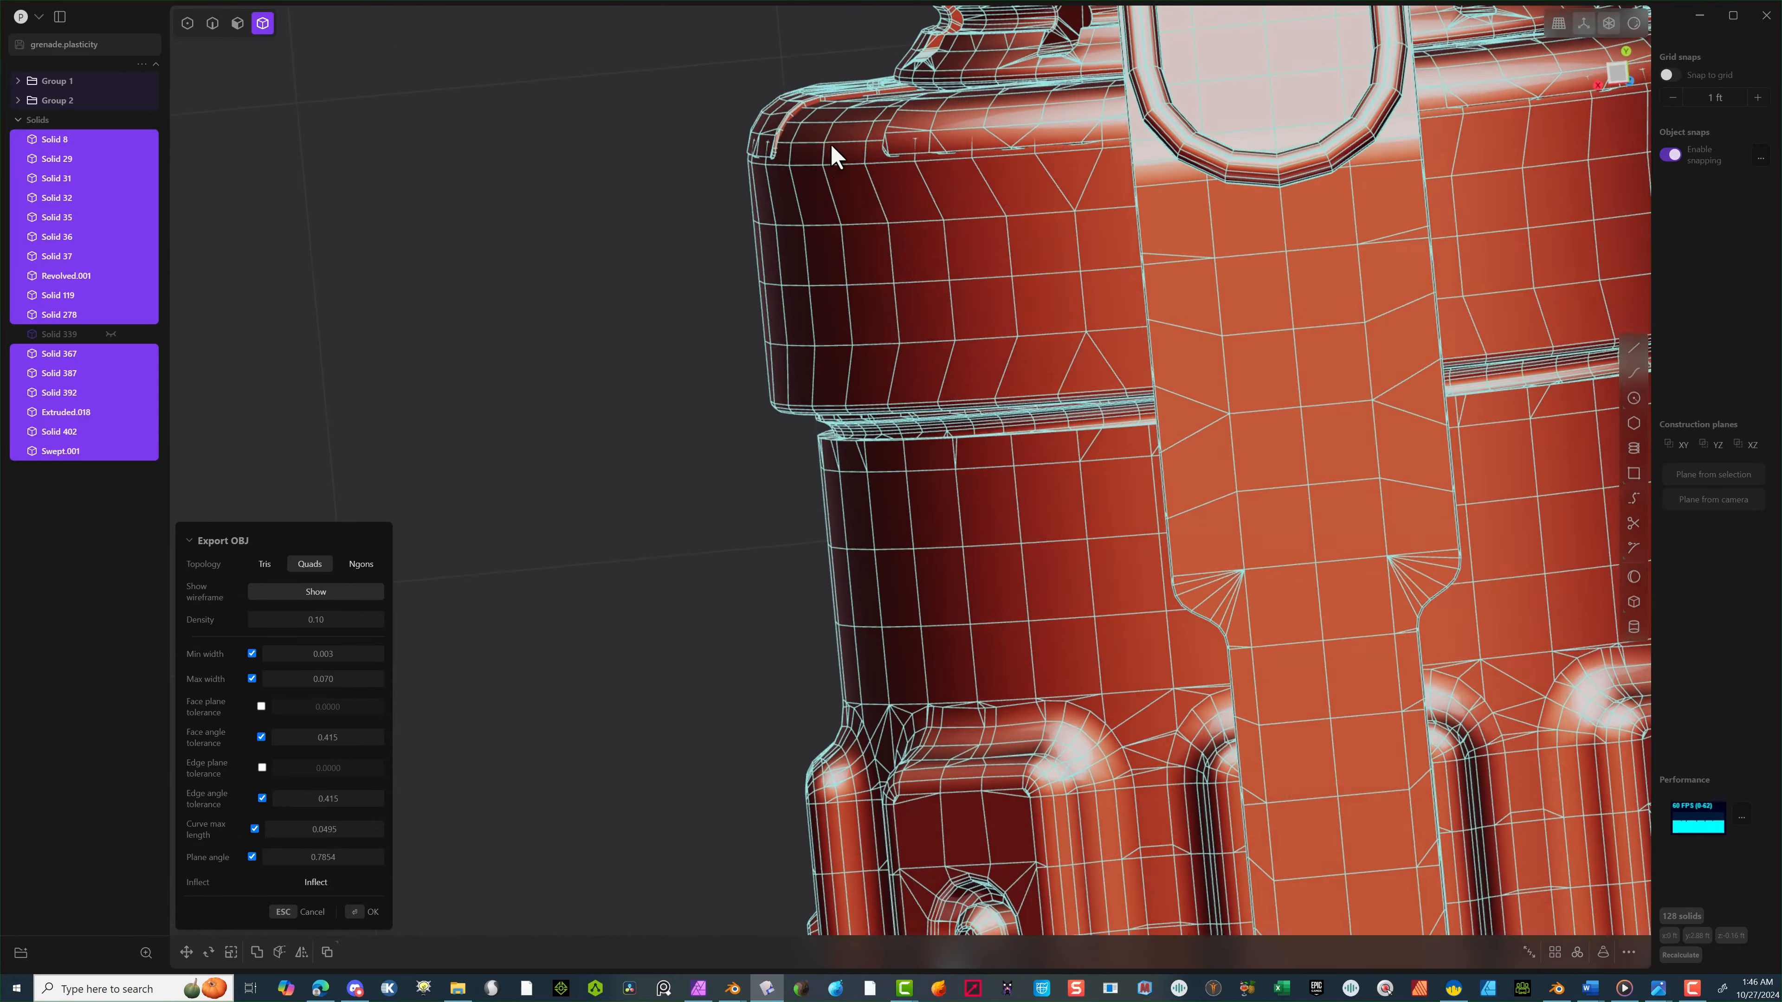
middle_click_drag(830, 144, 839, 215)
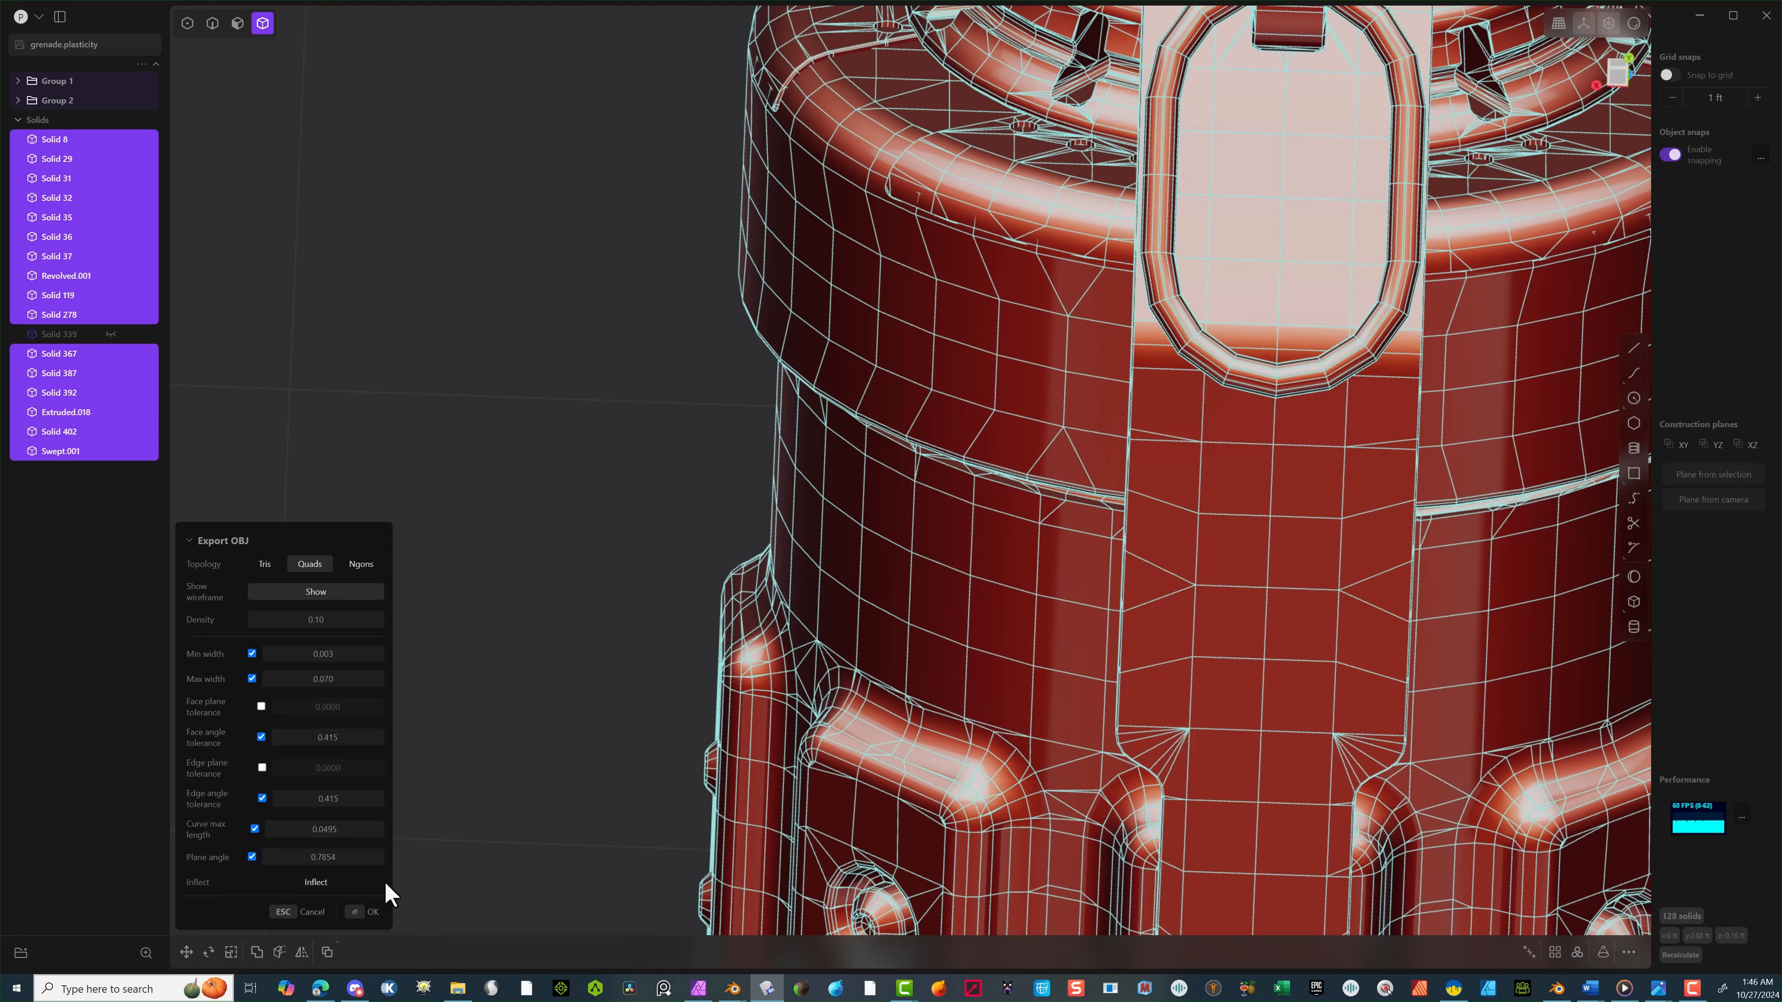
left_click(369, 921)
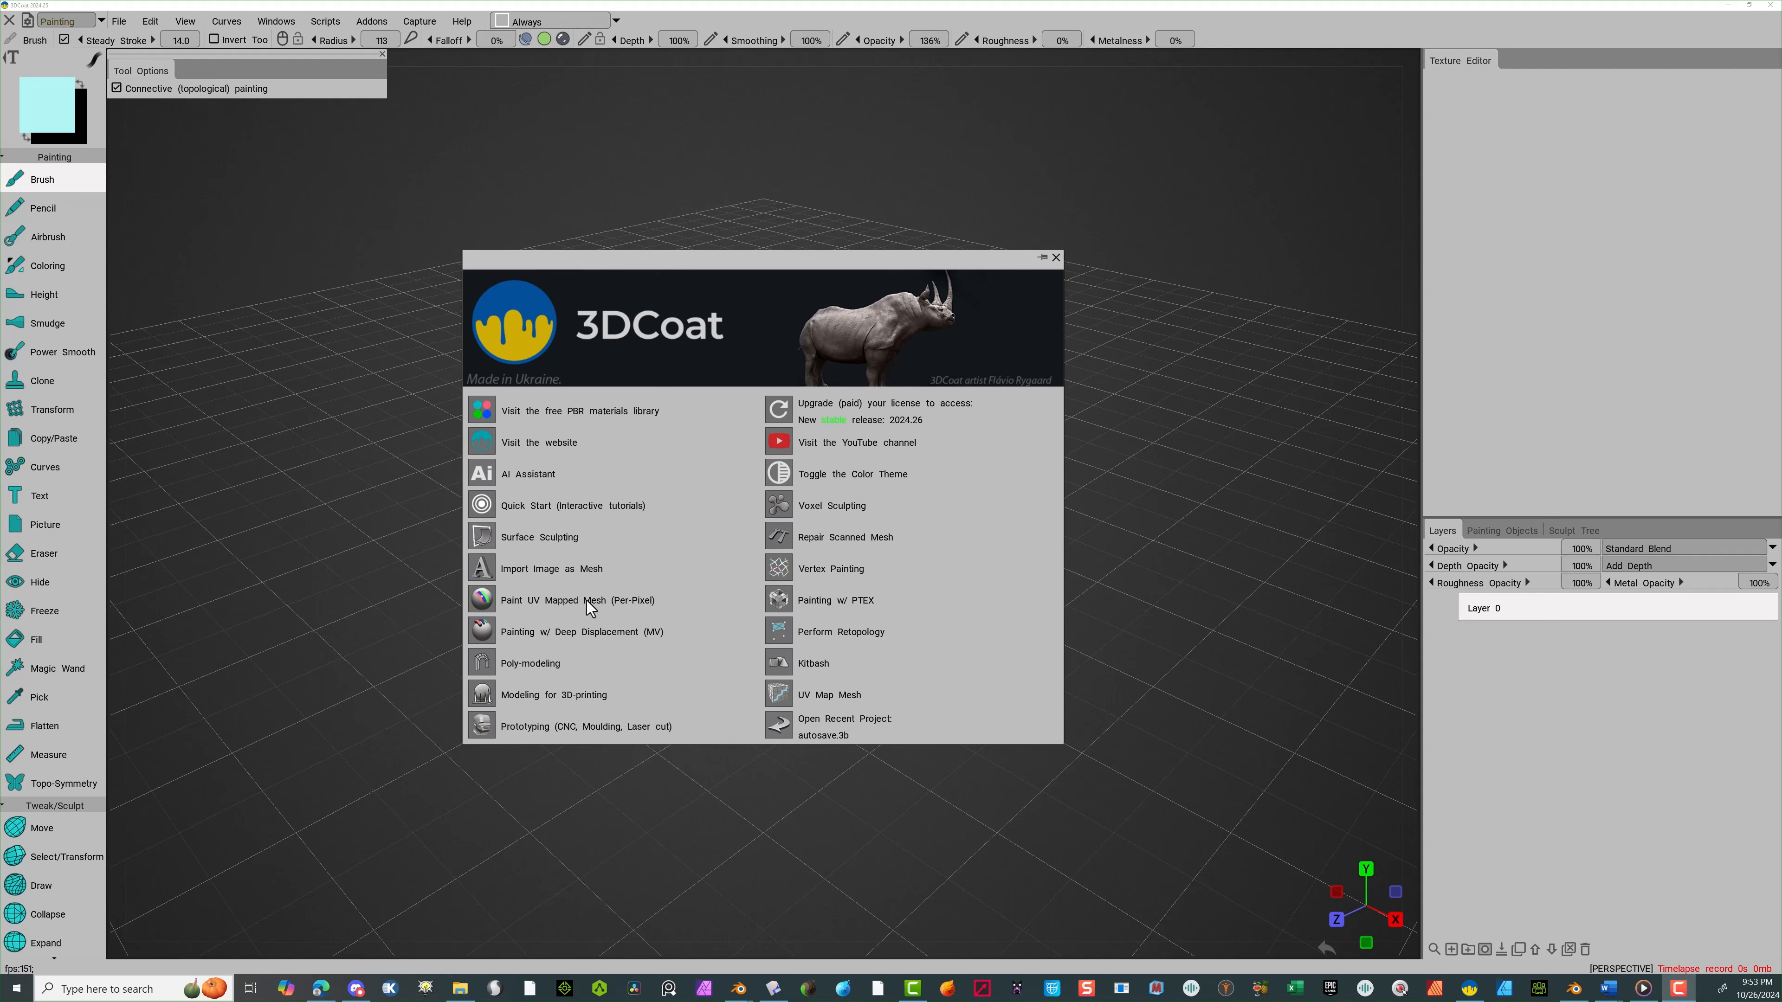
In 3DCoat, load the grenade OBJ file through Paint UV Mapped Mesh (Per-Pixel) and dismiss the UV set warning
left_click(487, 602)
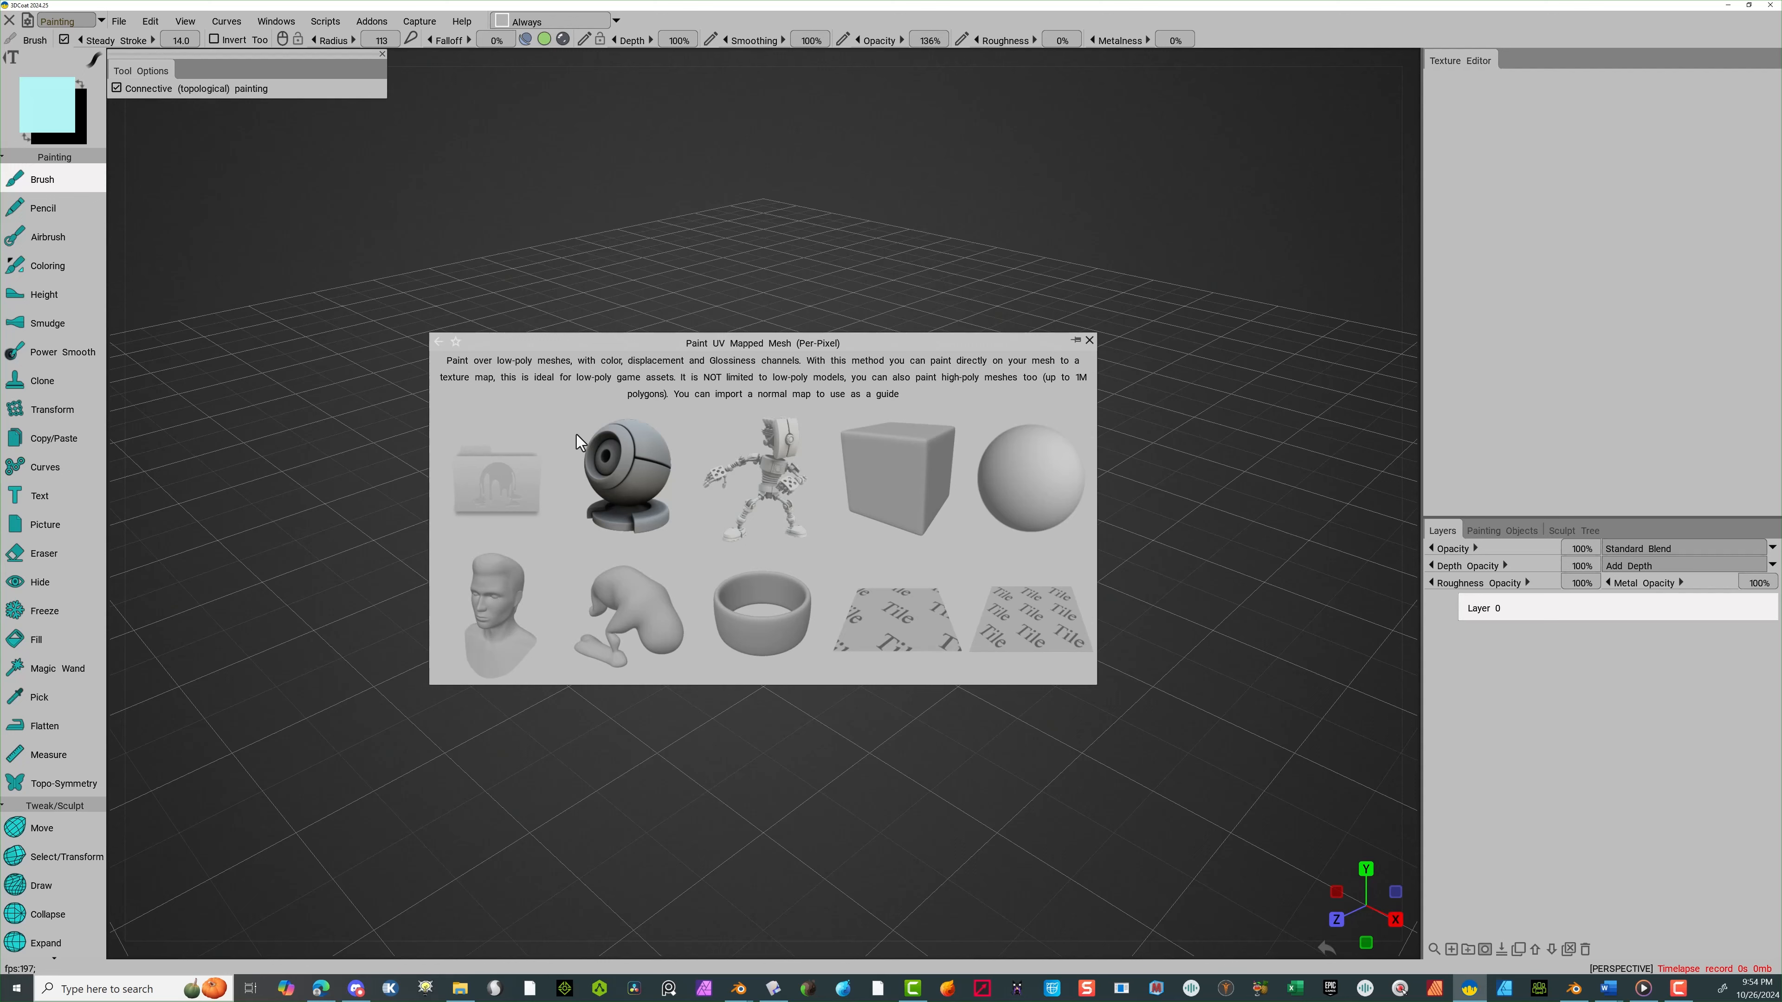
left_click(527, 490)
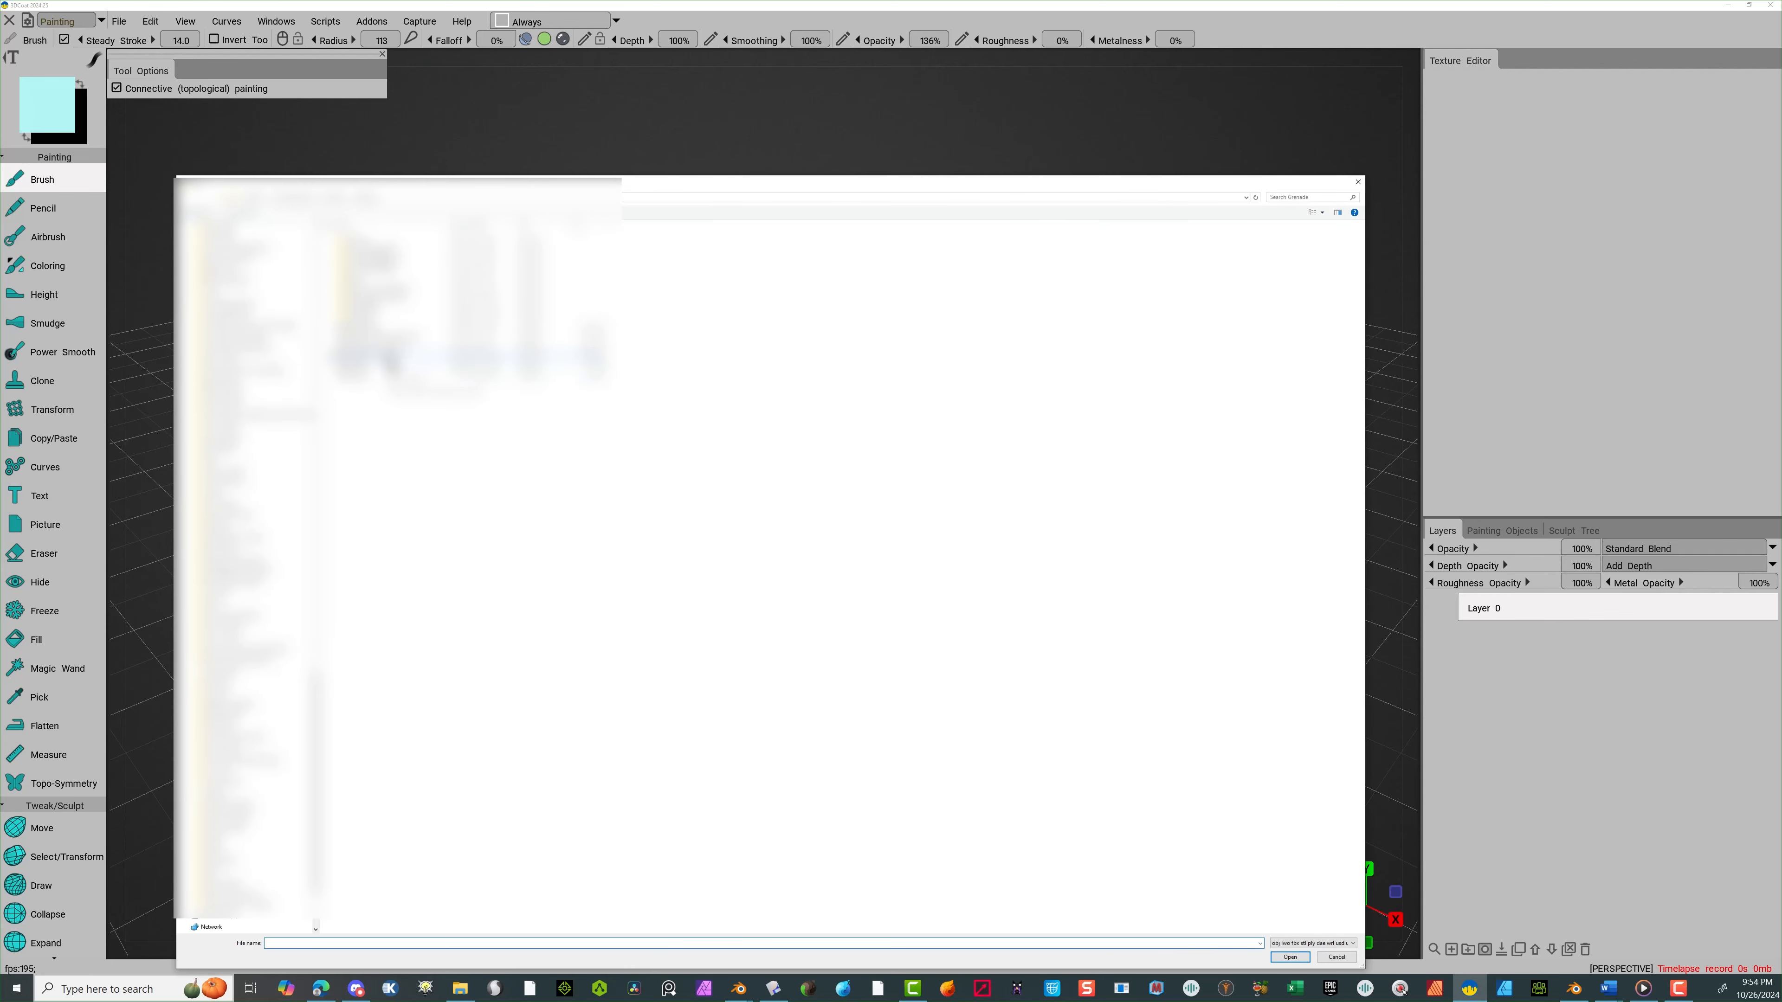
left_click(393, 358)
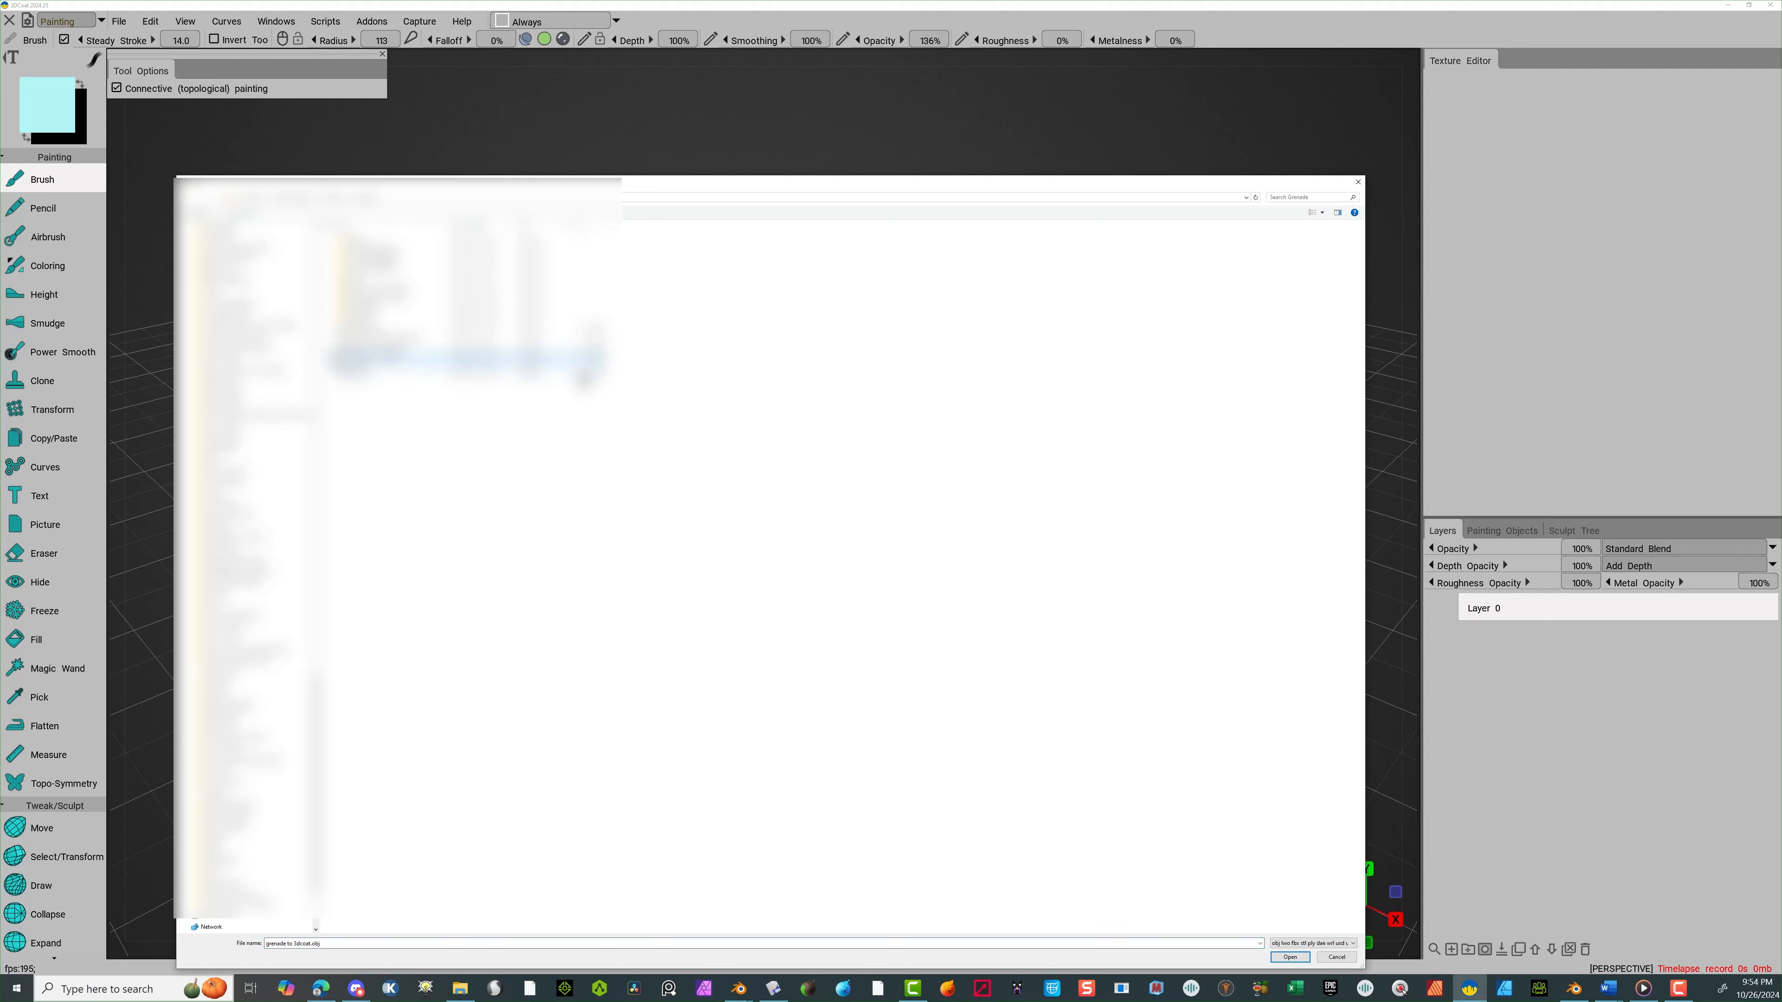
left_click(1290, 957)
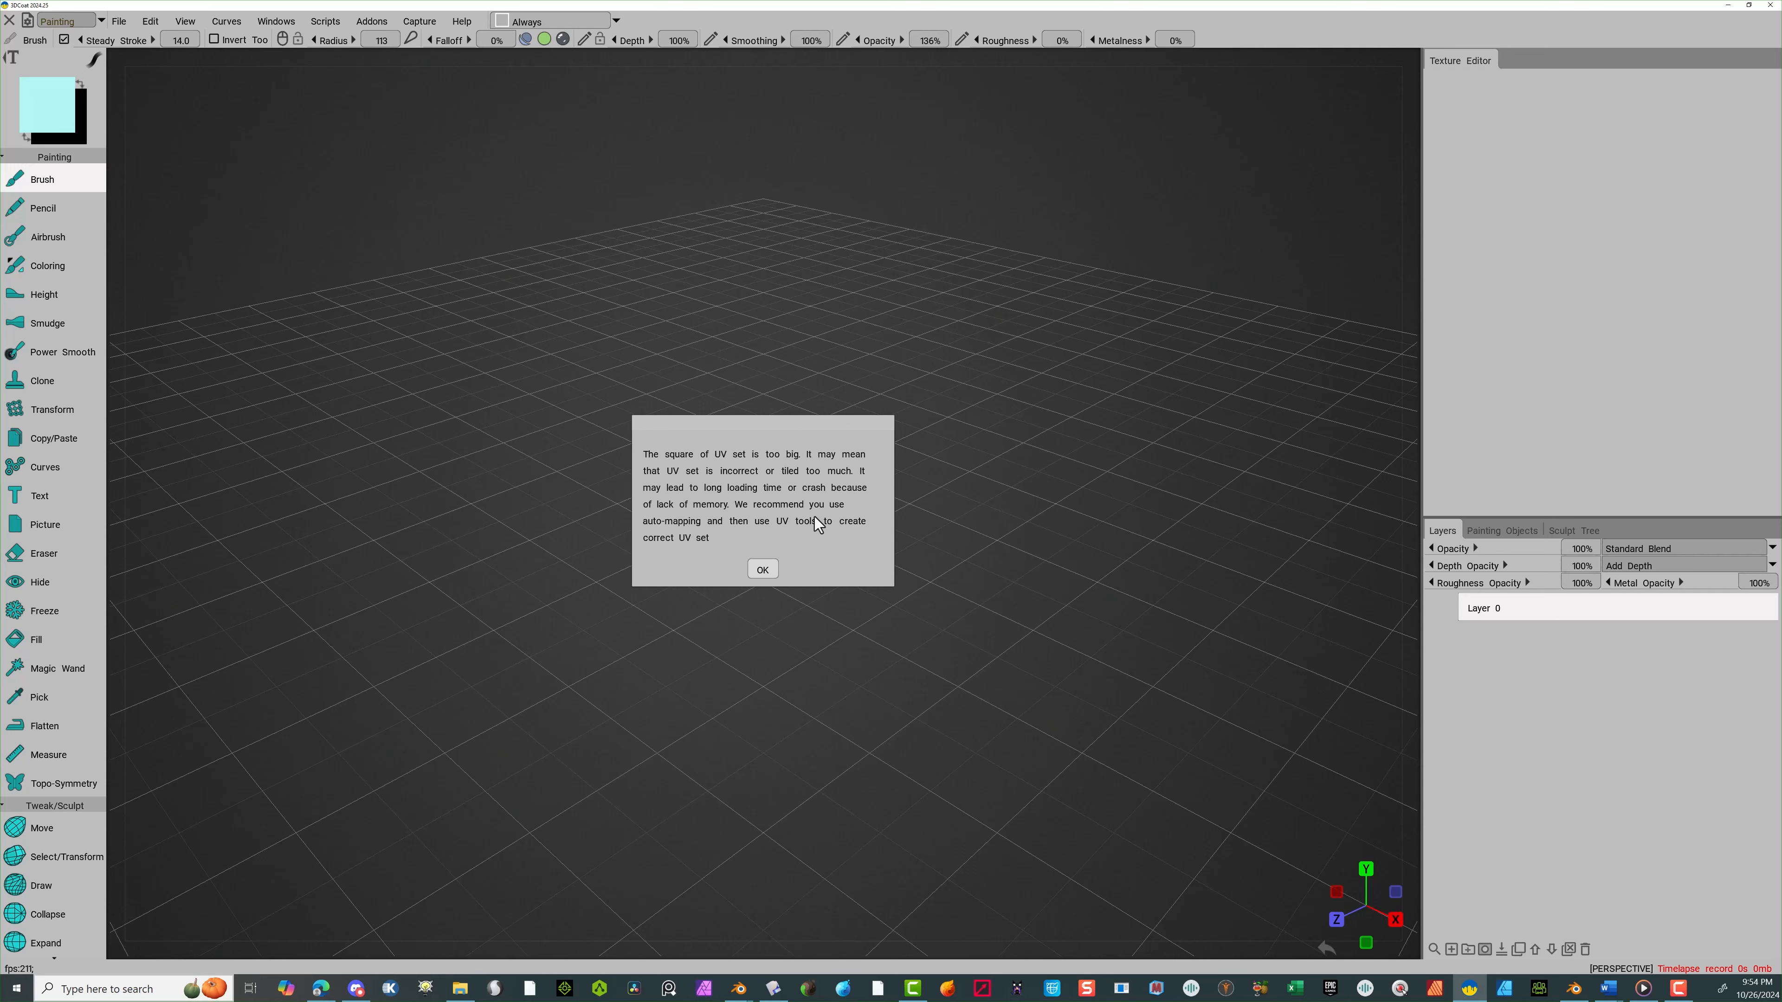
left_click(763, 569)
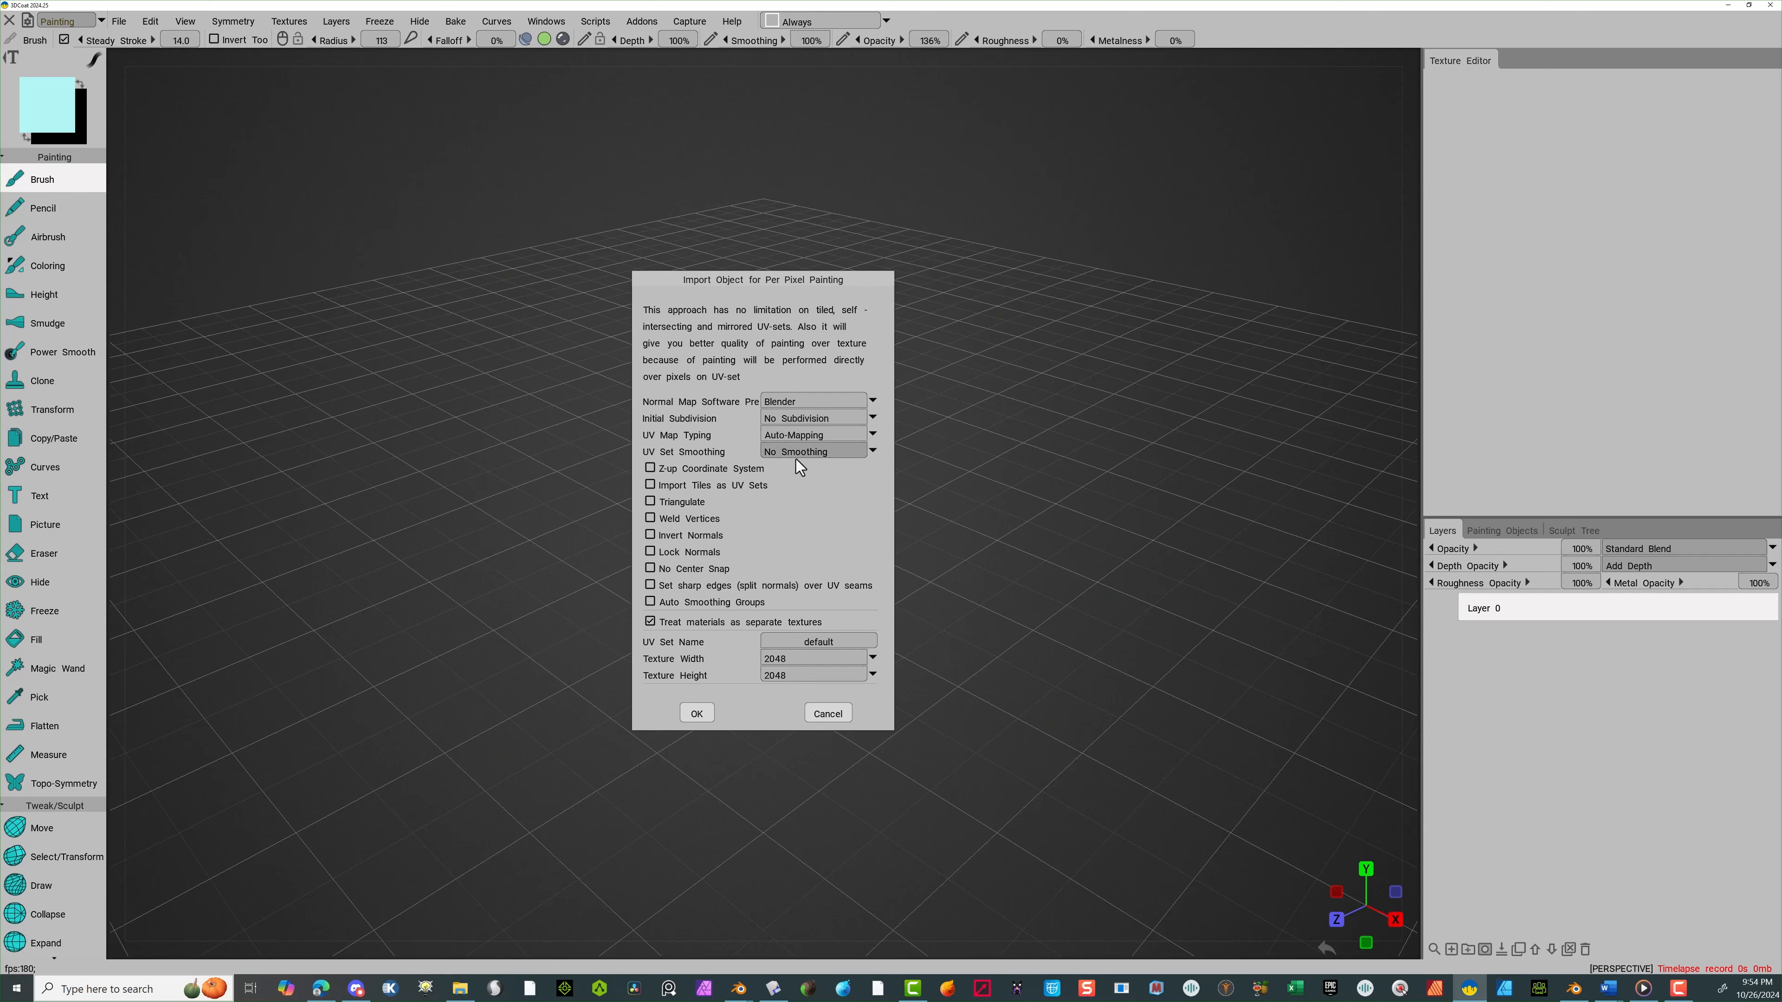
Import the grenade with Smooth, Keep Edges as UV set smoothing, Auto Smoothing Groups enabled and 4096 texture width and height
left_click(823, 453)
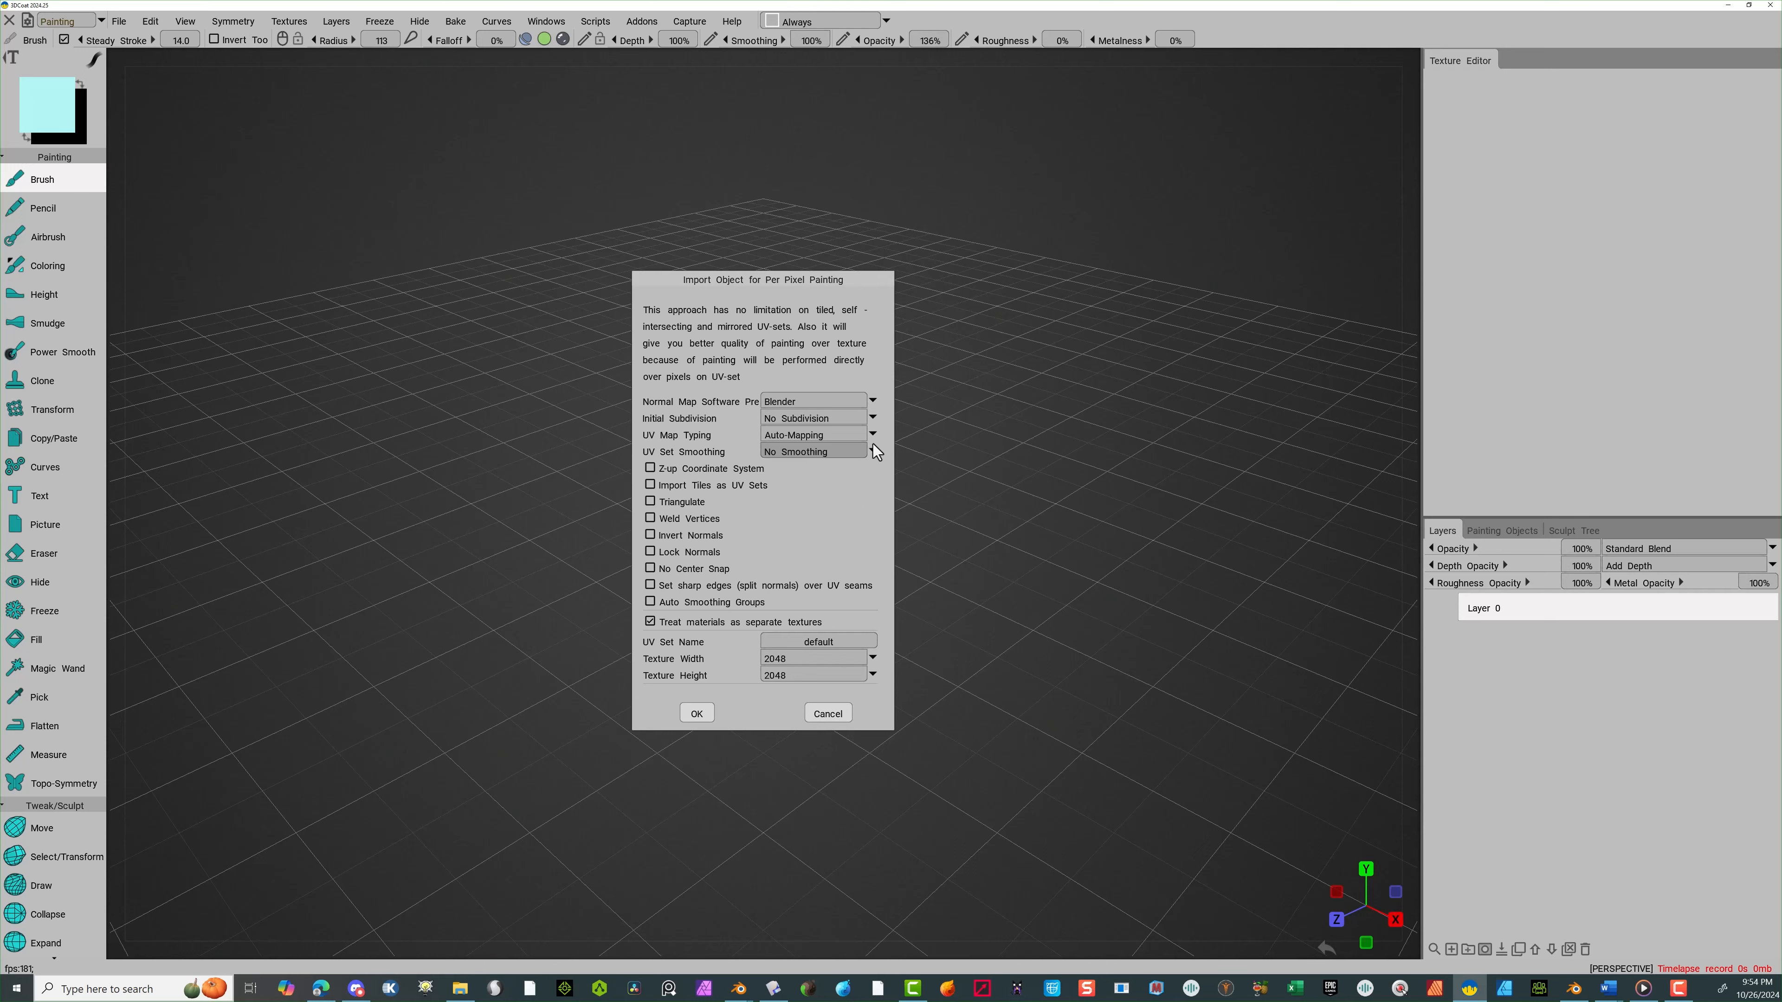
left_click(844, 452)
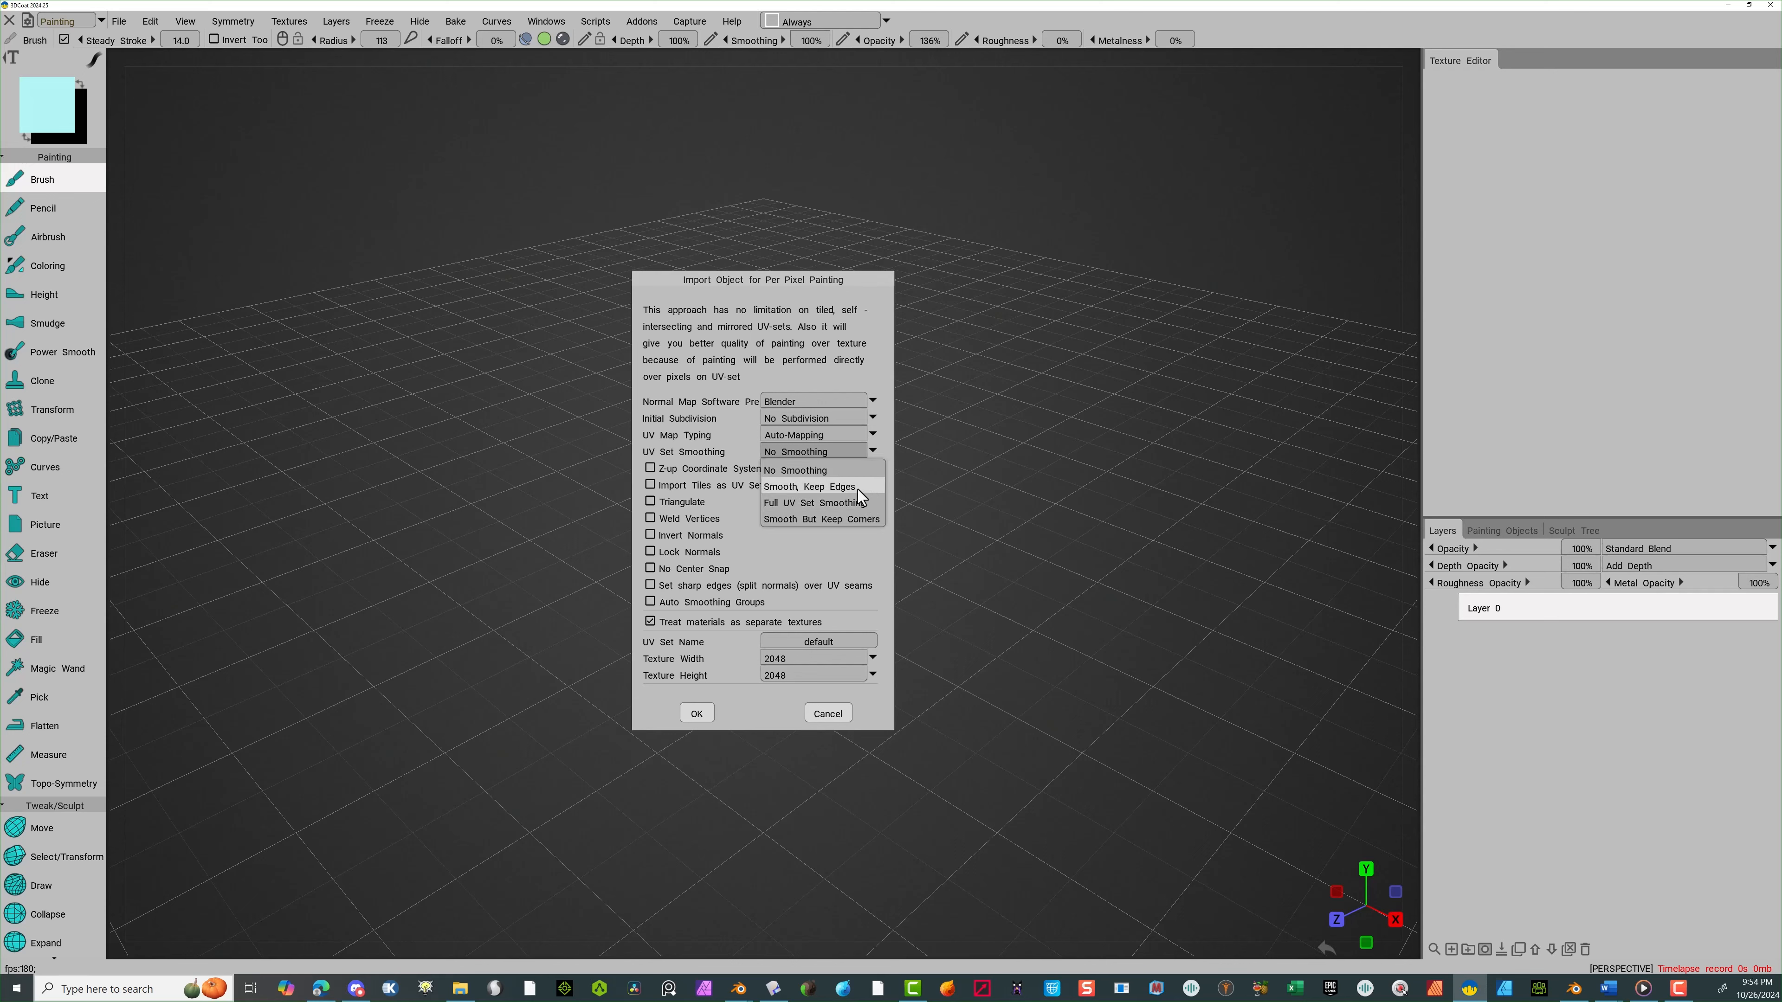
left_click(855, 488)
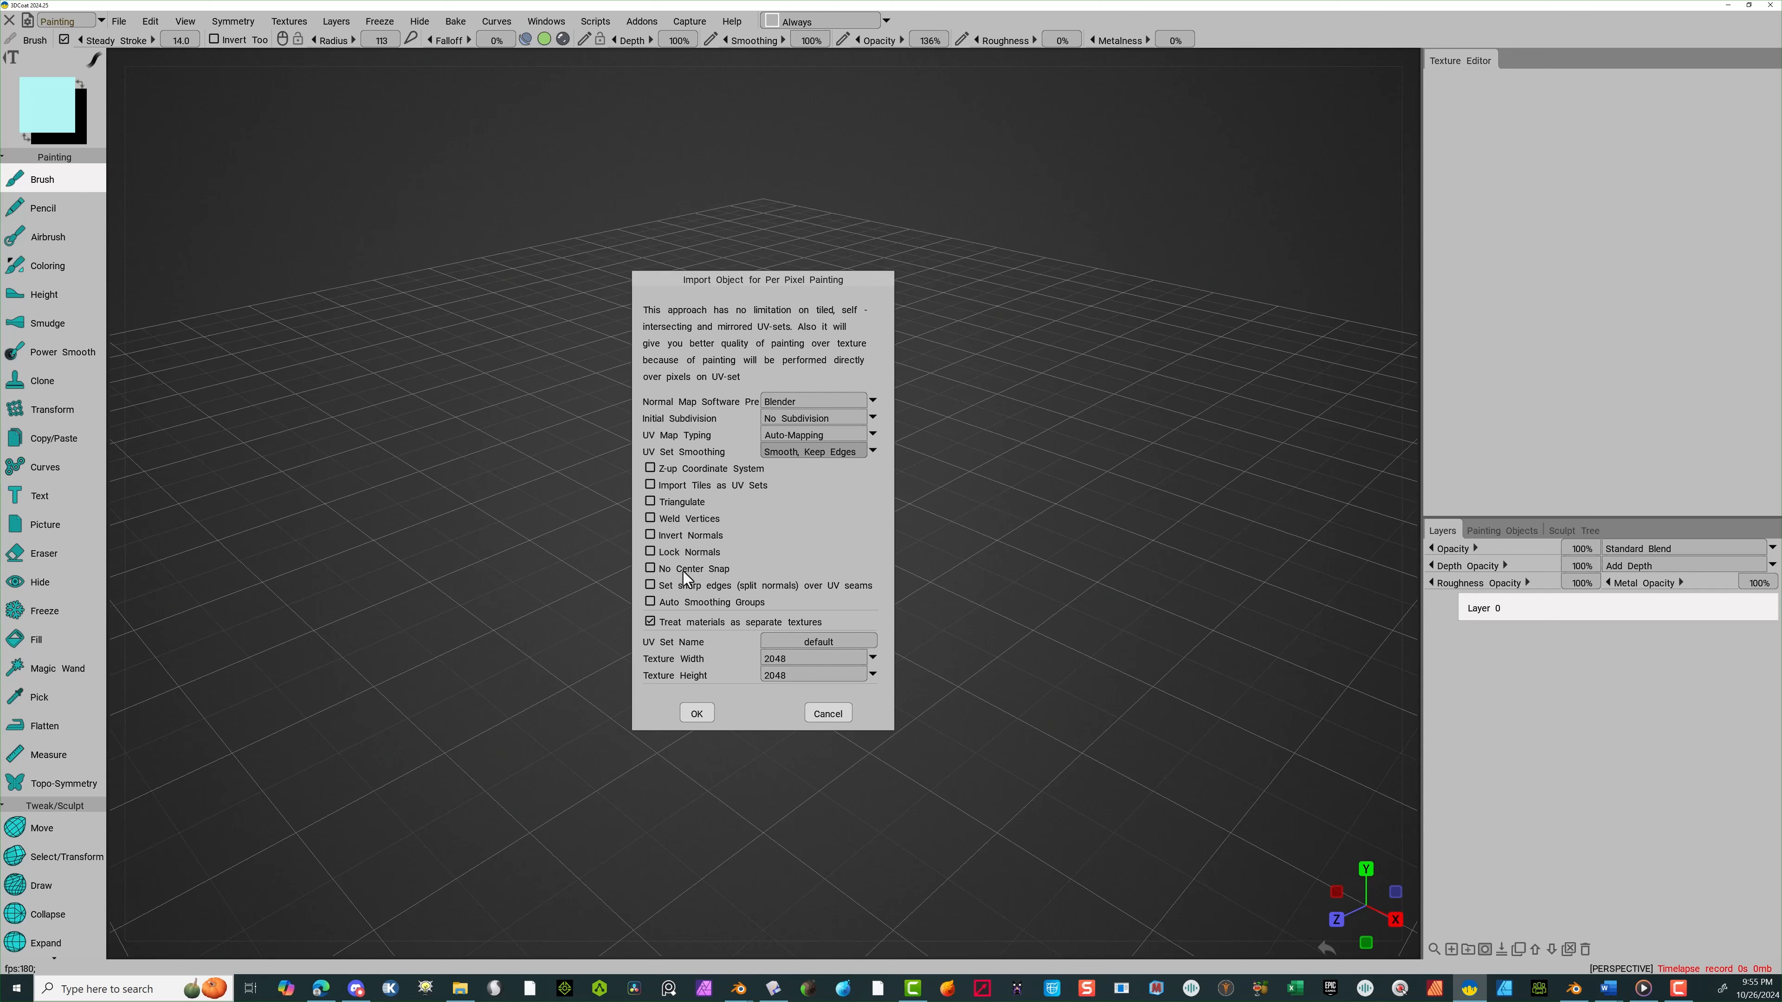
left_click(672, 600)
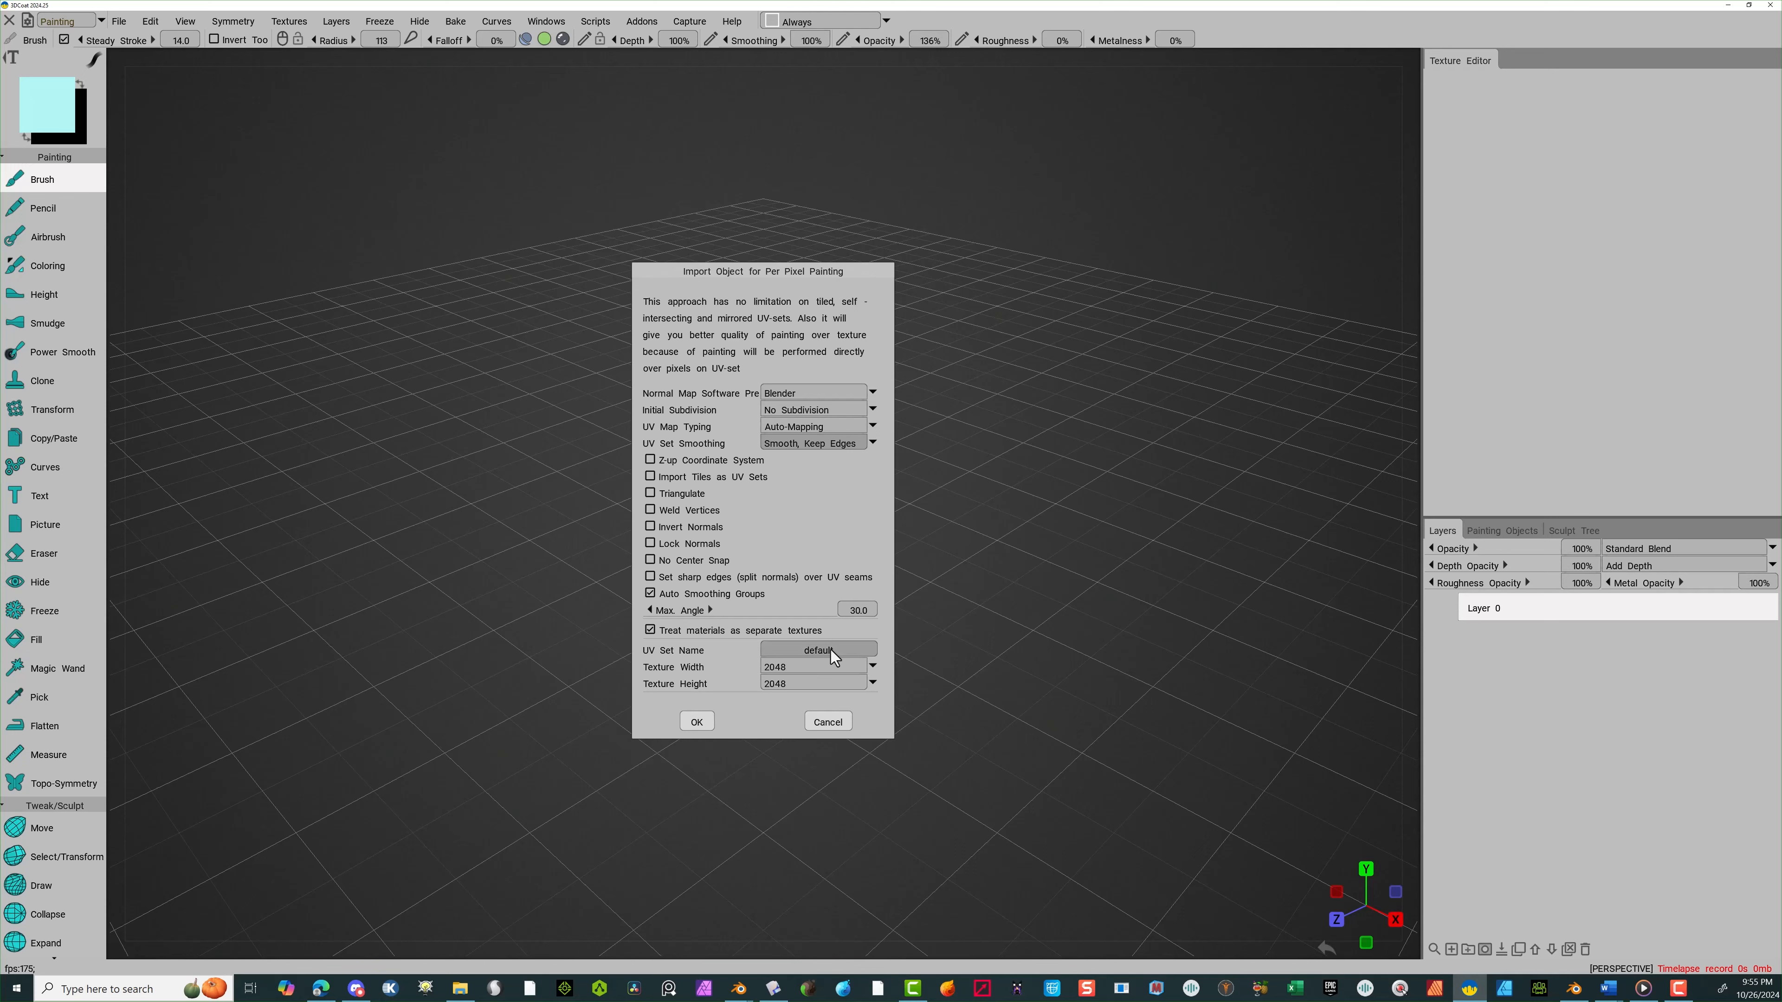
left_click(811, 667)
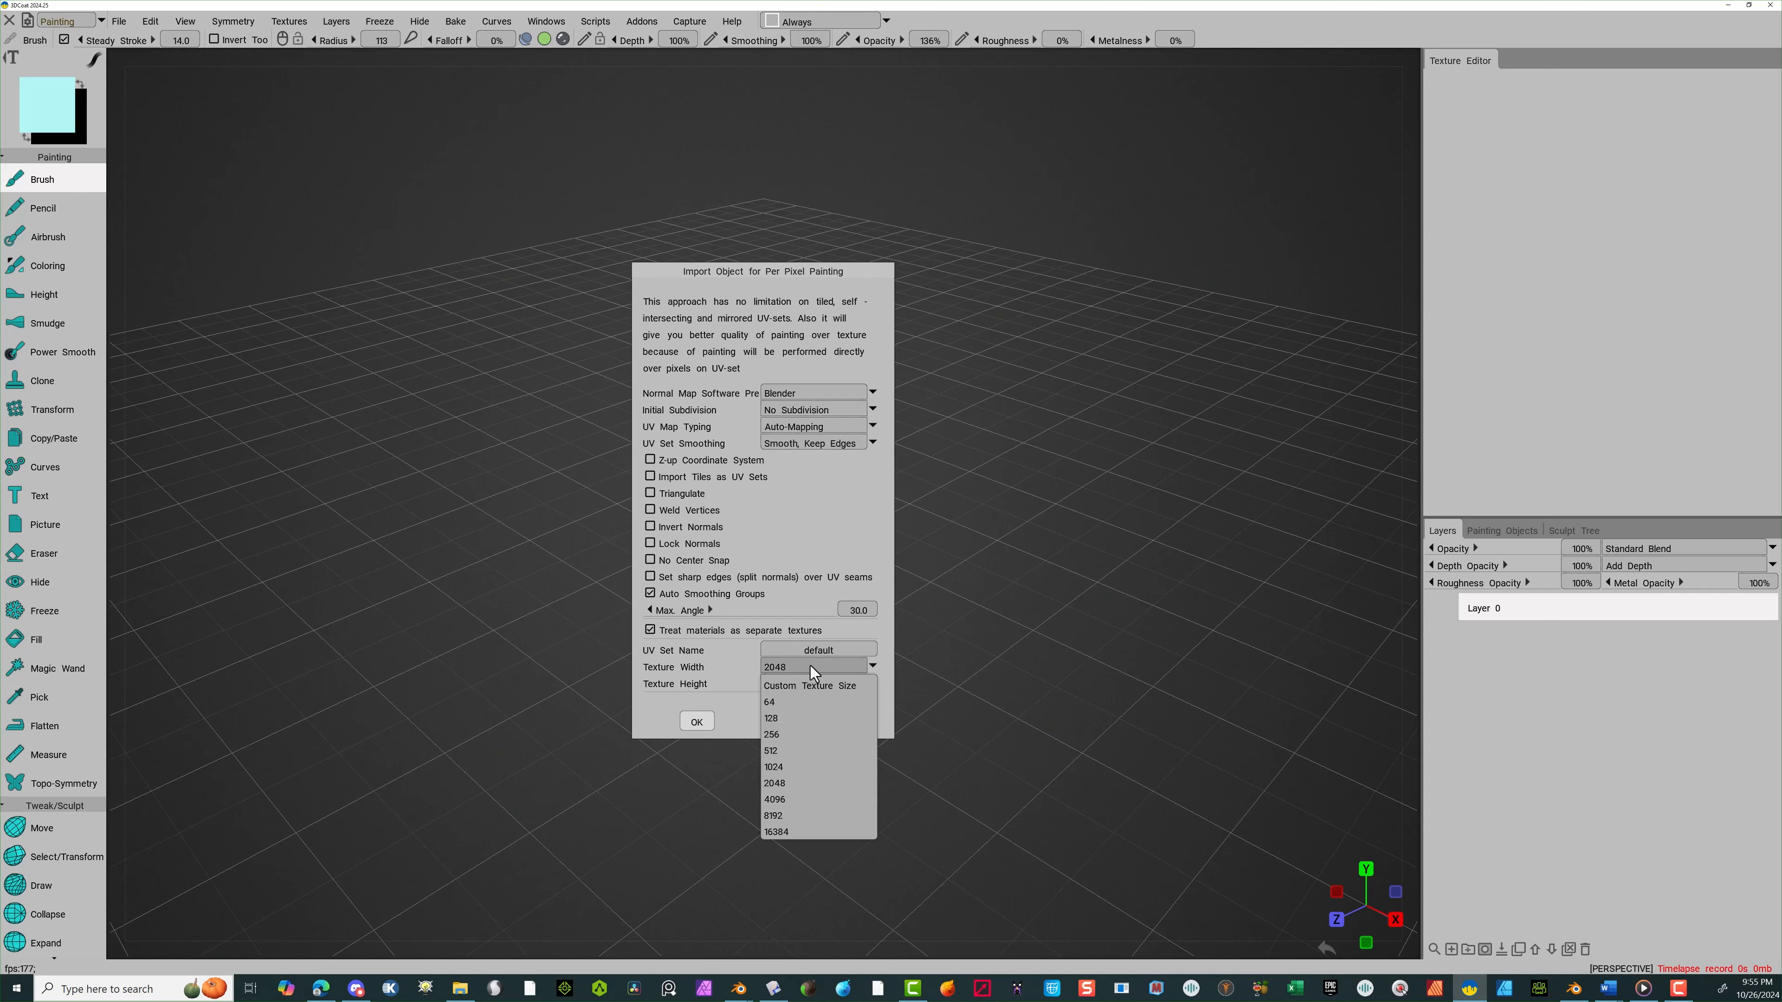
left_click(798, 797)
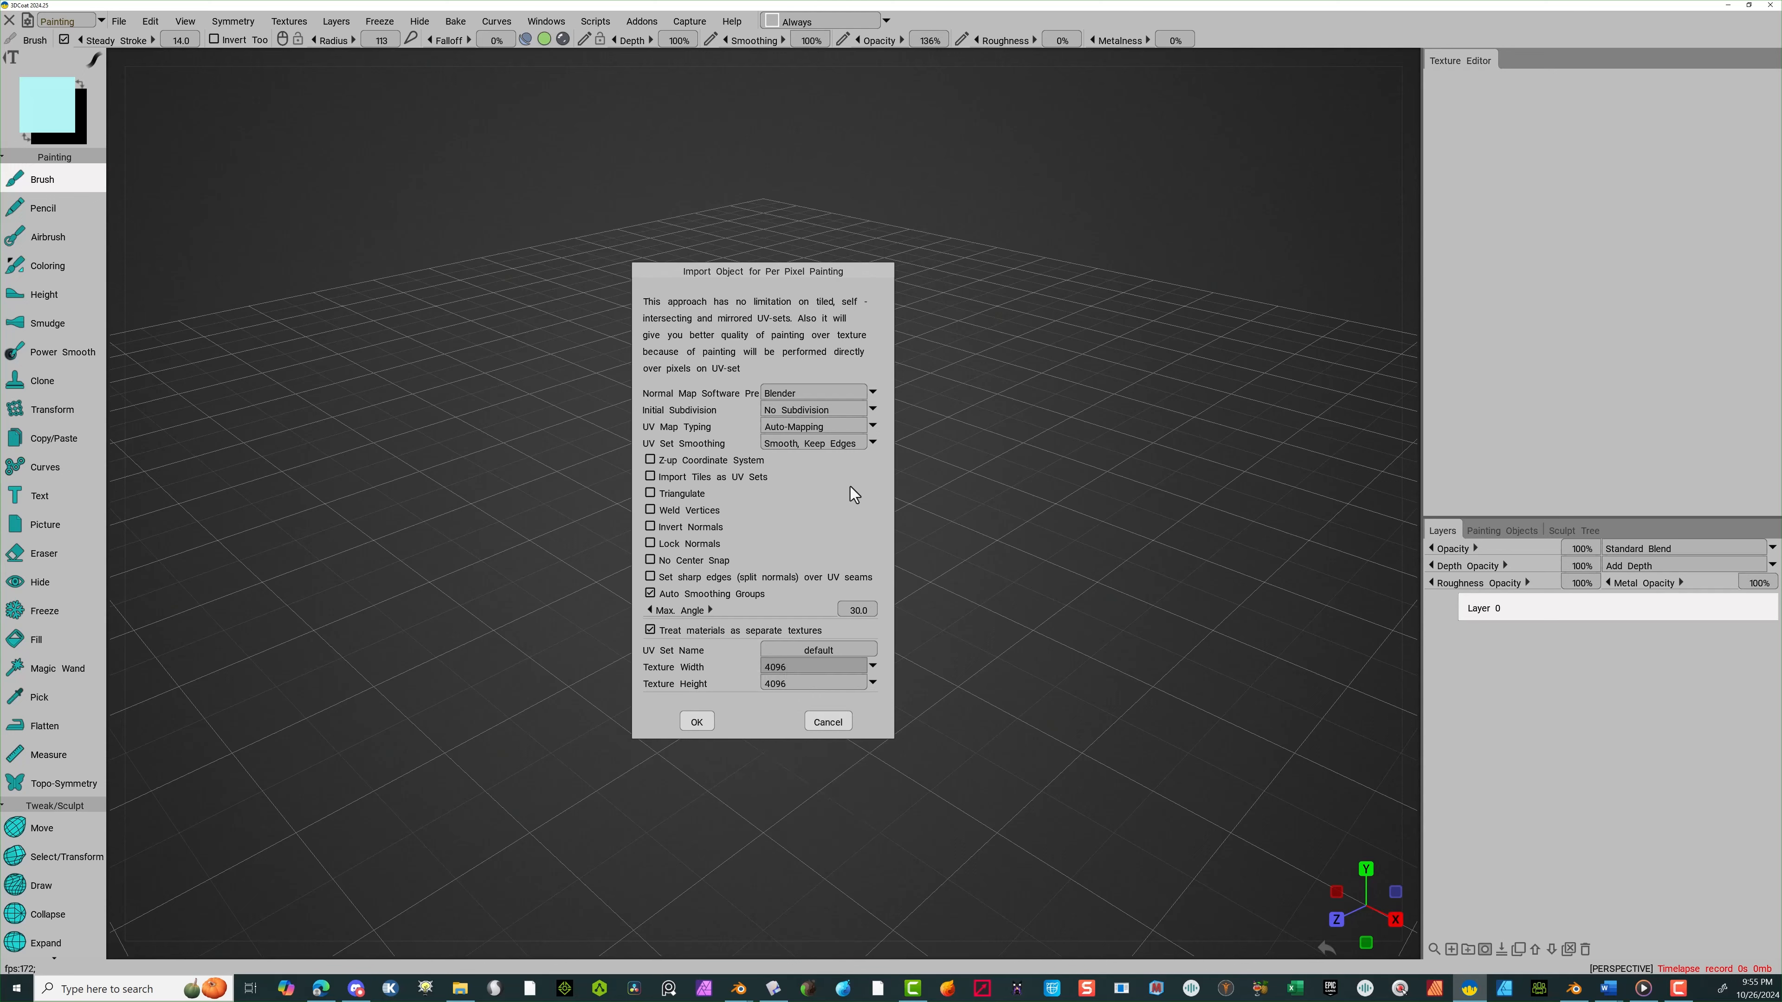
left_click(696, 722)
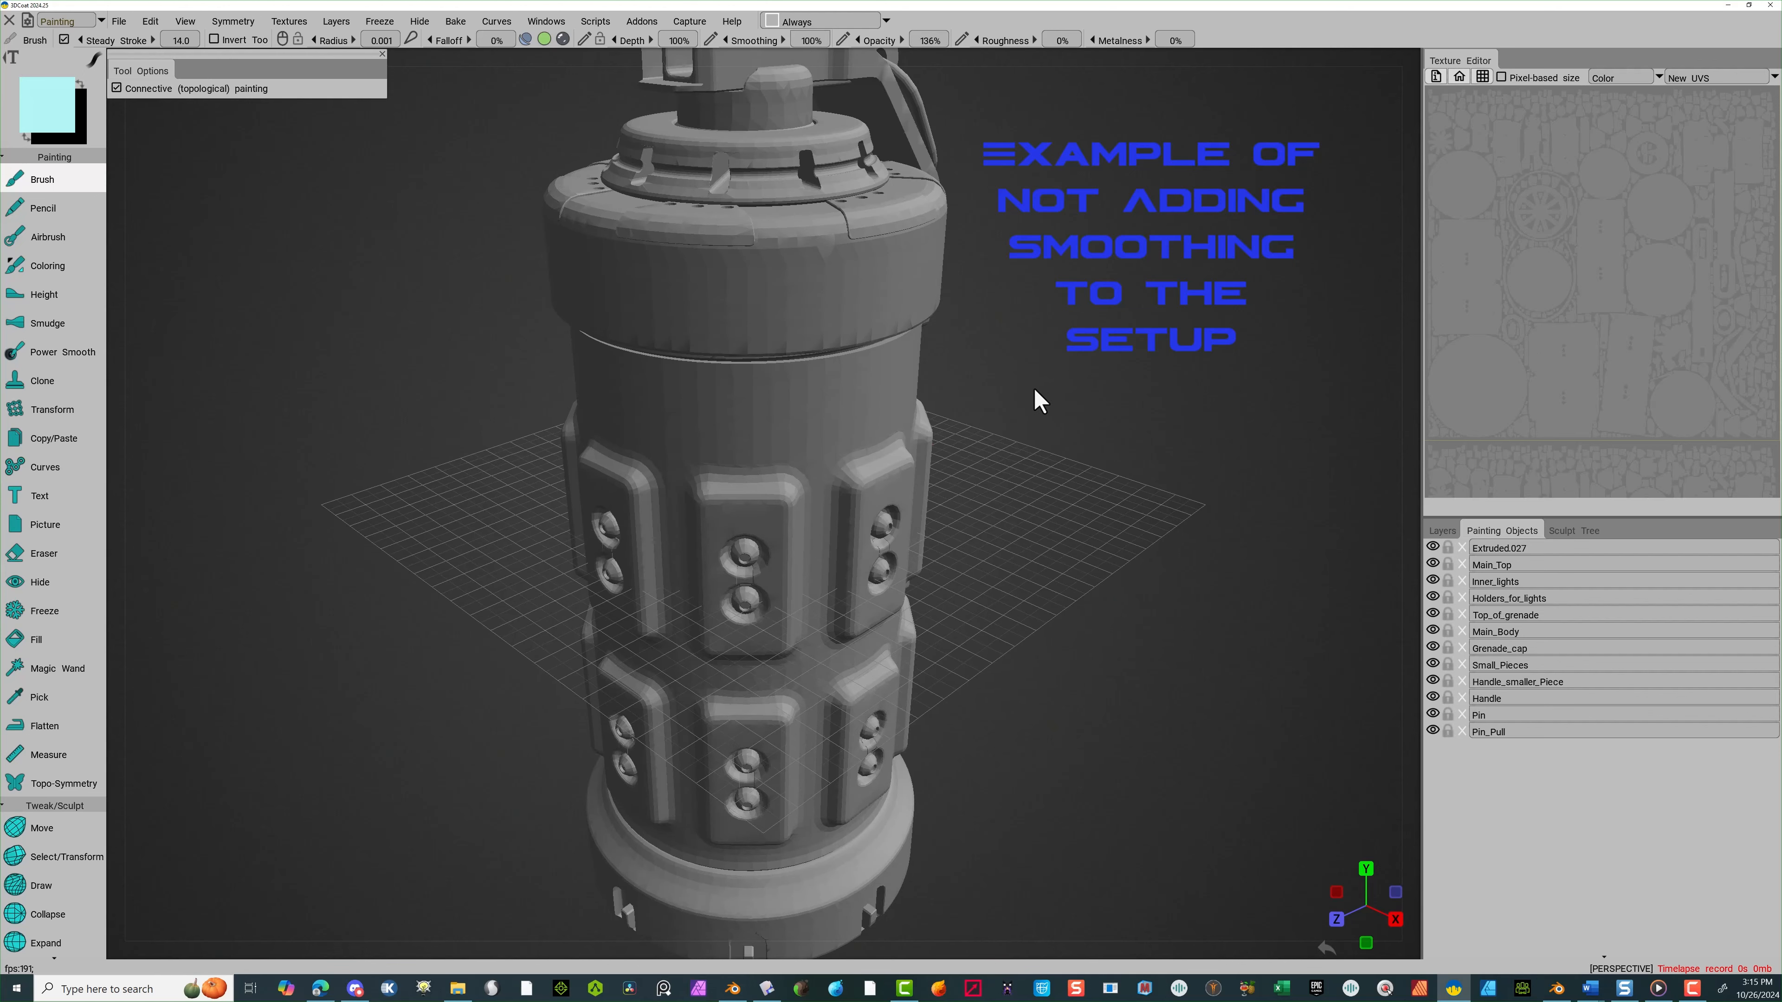
Examine the imported grenade's surface shading on the body, cap and lever from several angles
scroll(1040, 401, "down", 5)
mouse_move(1010, 414)
middle_mouse_down()
mouse_move(867, 449)
mouse_move(1034, 382)
mouse_move(1026, 405)
middle_mouse_up()
mouse_move(1026, 405)
left_mouse_down()
mouse_move(1002, 410)
mouse_move(982, 378)
mouse_move(636, 390)
mouse_move(668, 438)
mouse_move(1000, 403)
left_mouse_up()
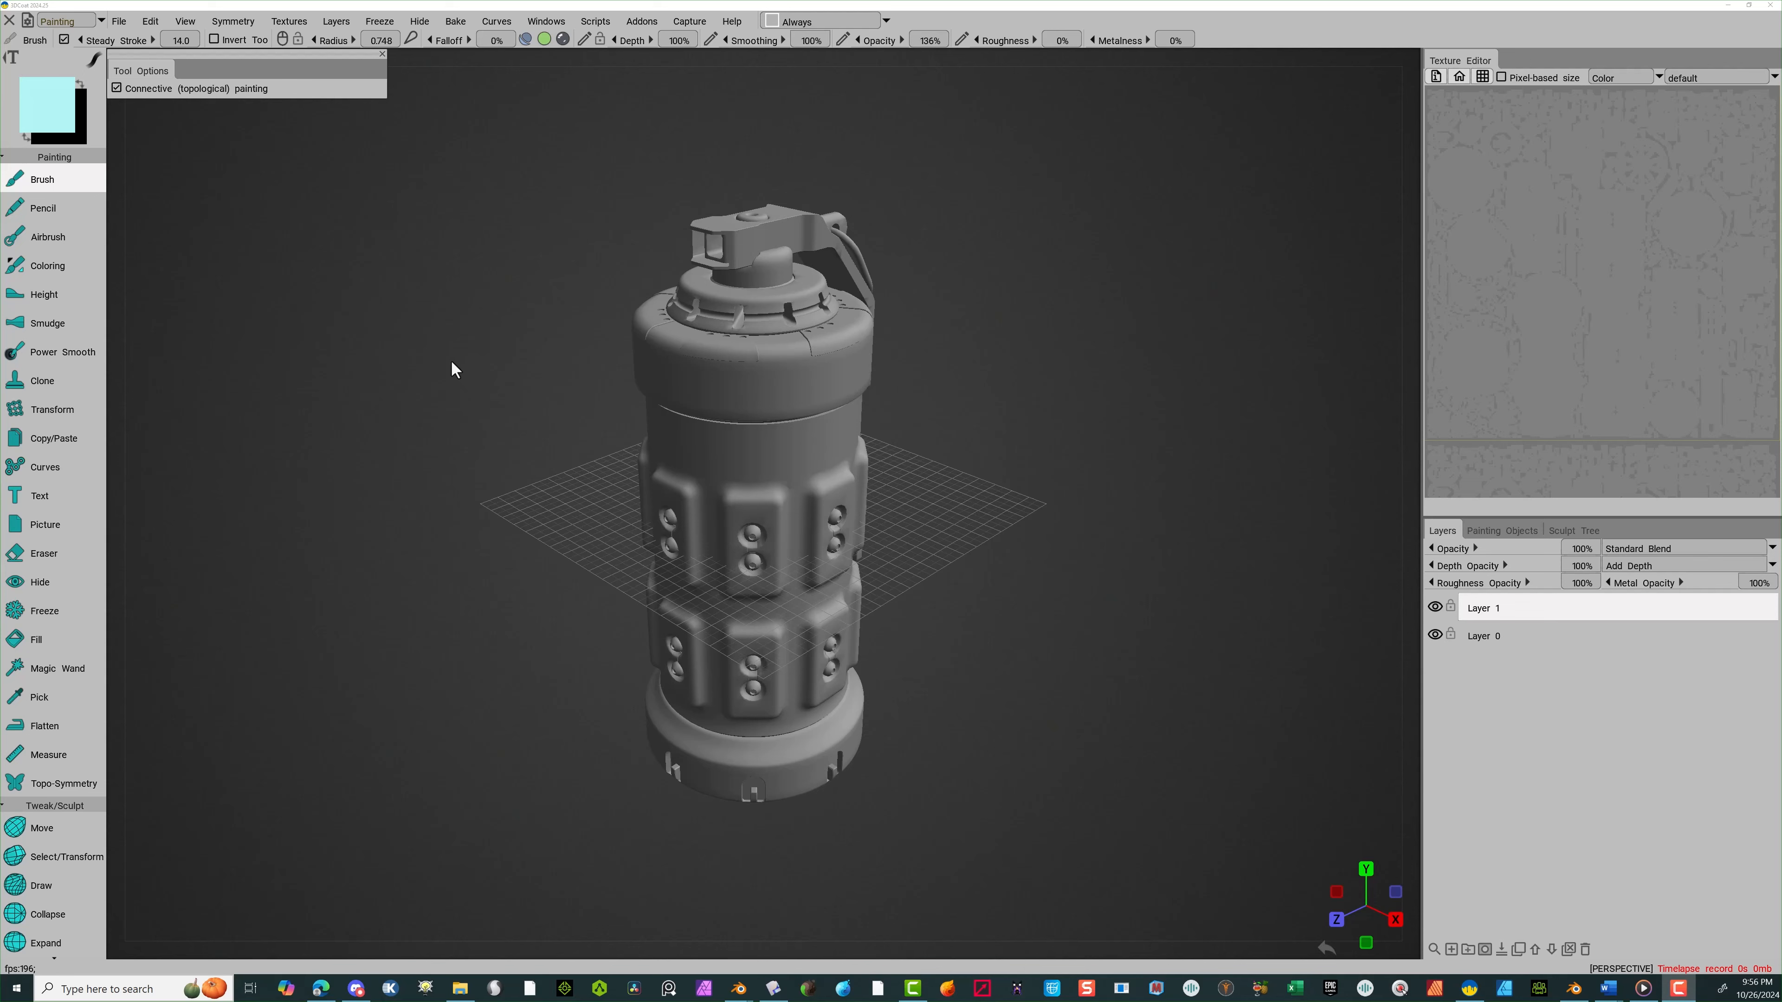
left_click(1137, 357)
mouse_move(1124, 363)
right_mouse_down()
mouse_move(1075, 352)
mouse_move(1129, 391)
right_mouse_up()
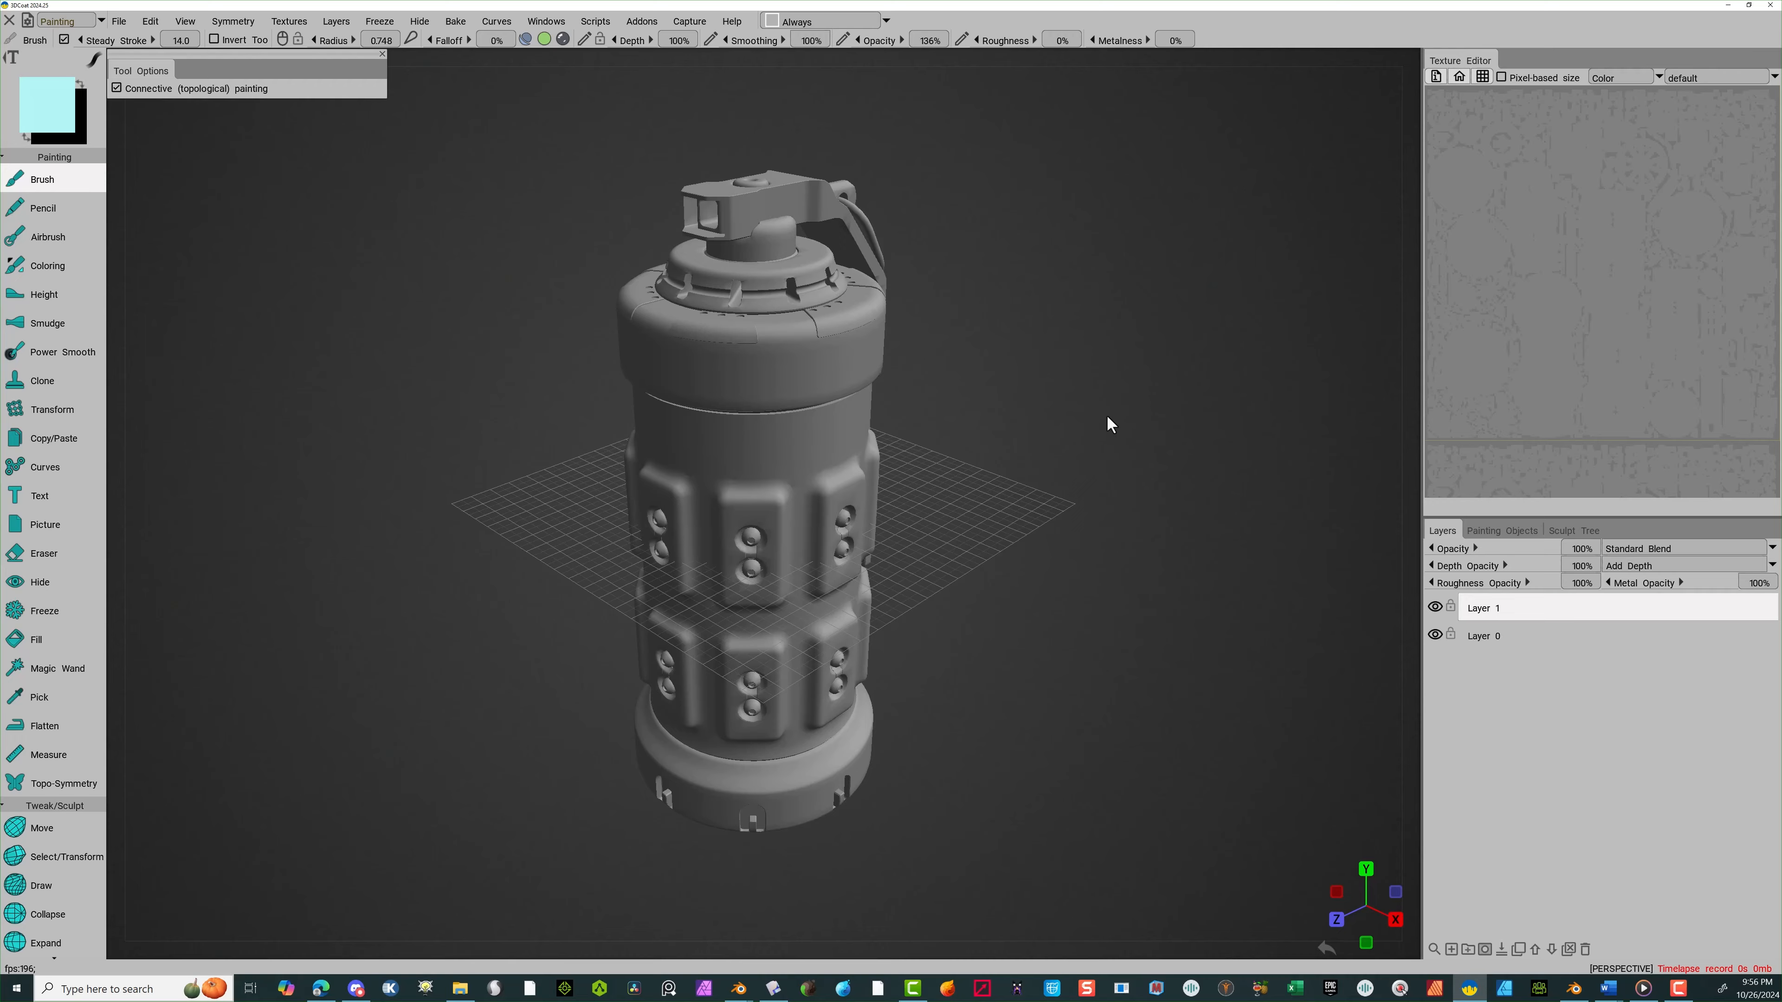
left_click_drag(1107, 416, 939, 381, "alt")
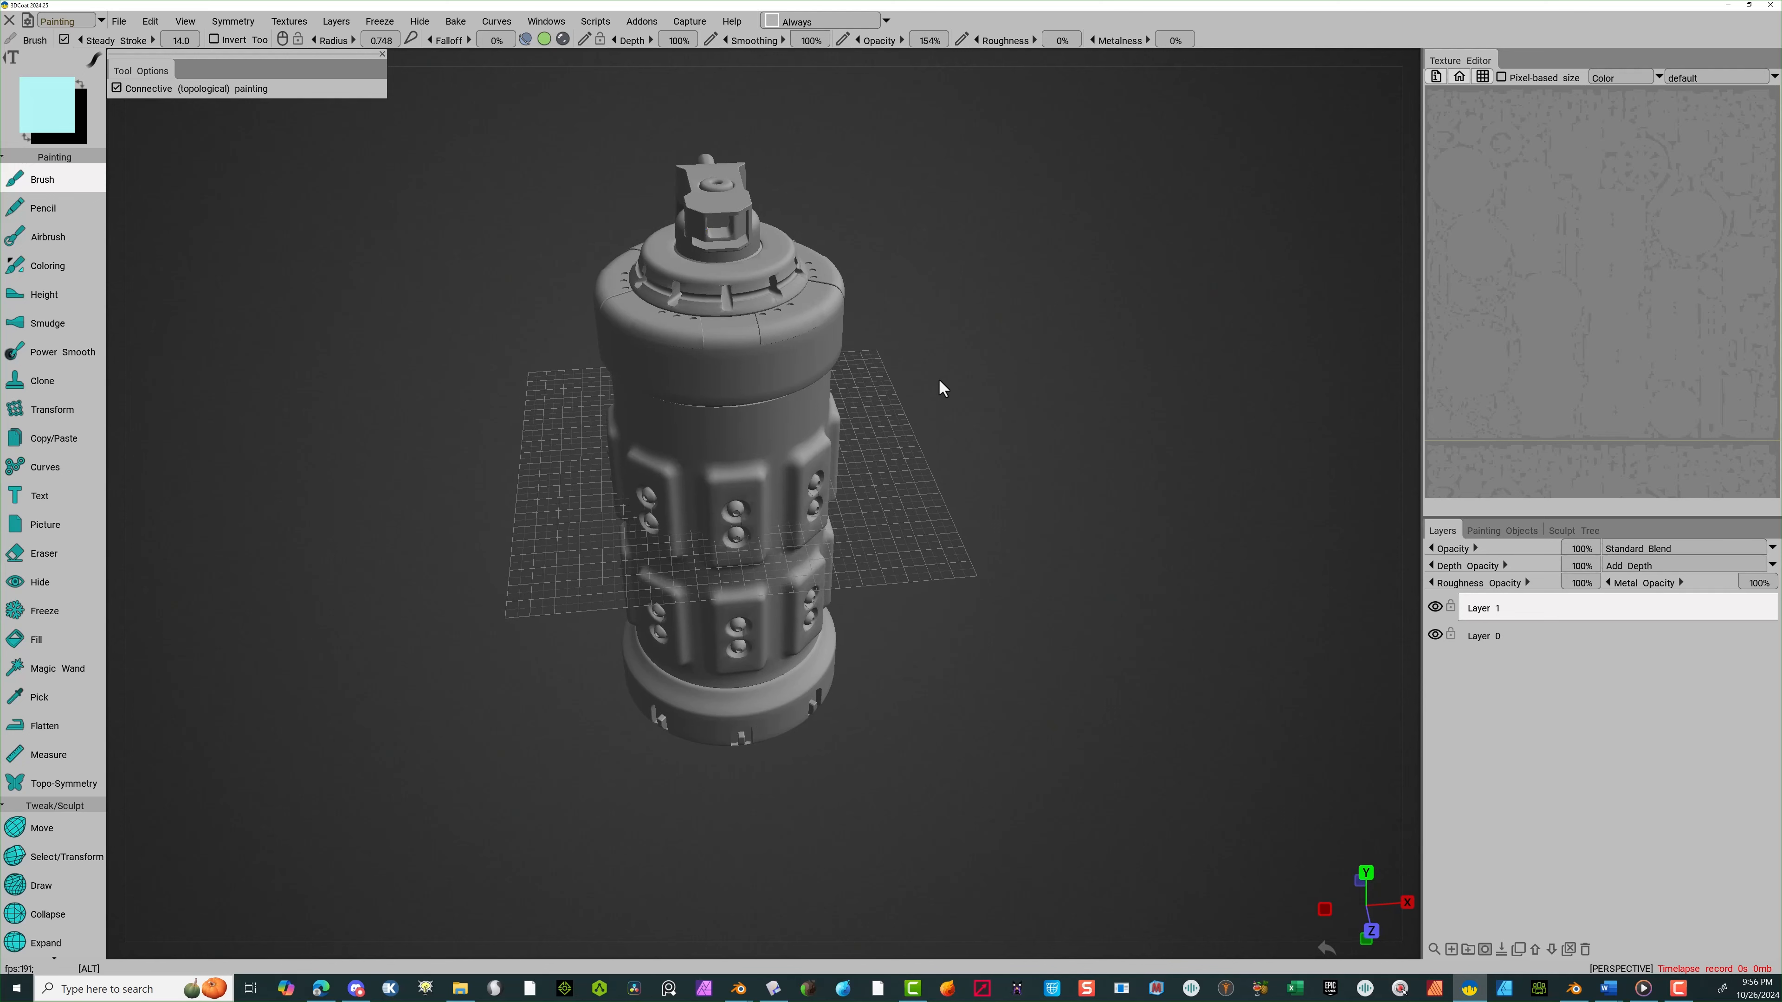
mouse_move(1031, 83)
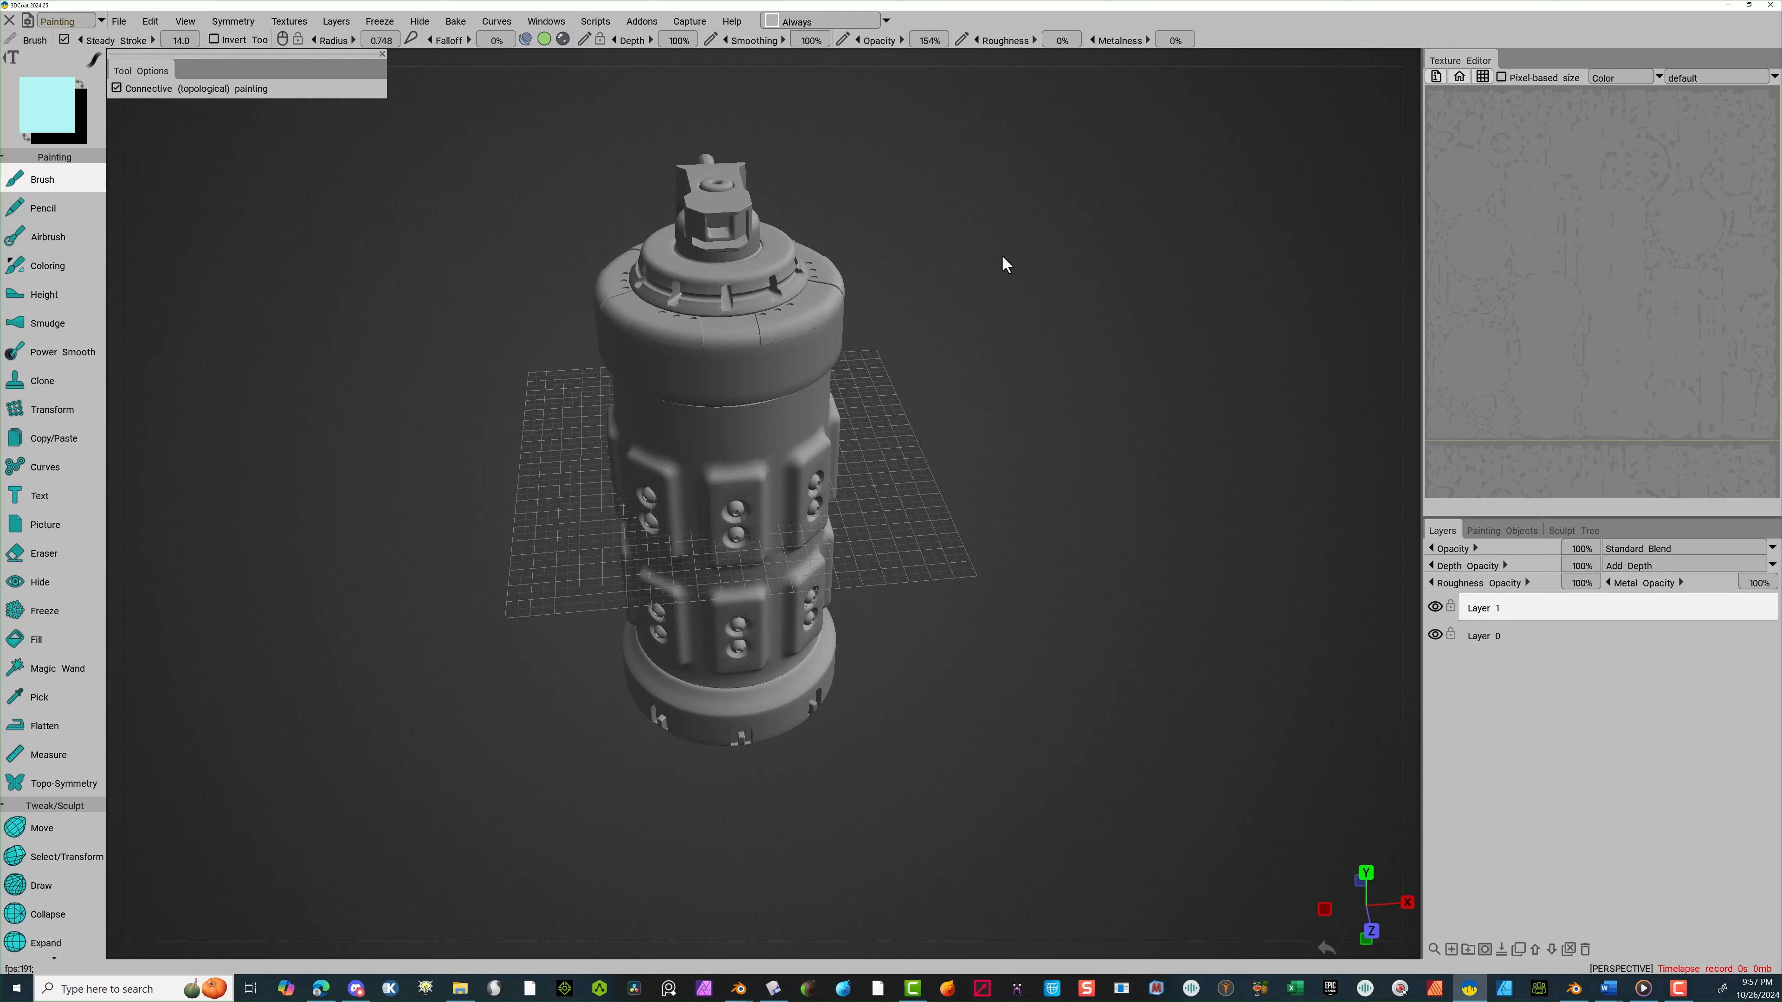
left_click_drag(1039, 238, 869, 287)
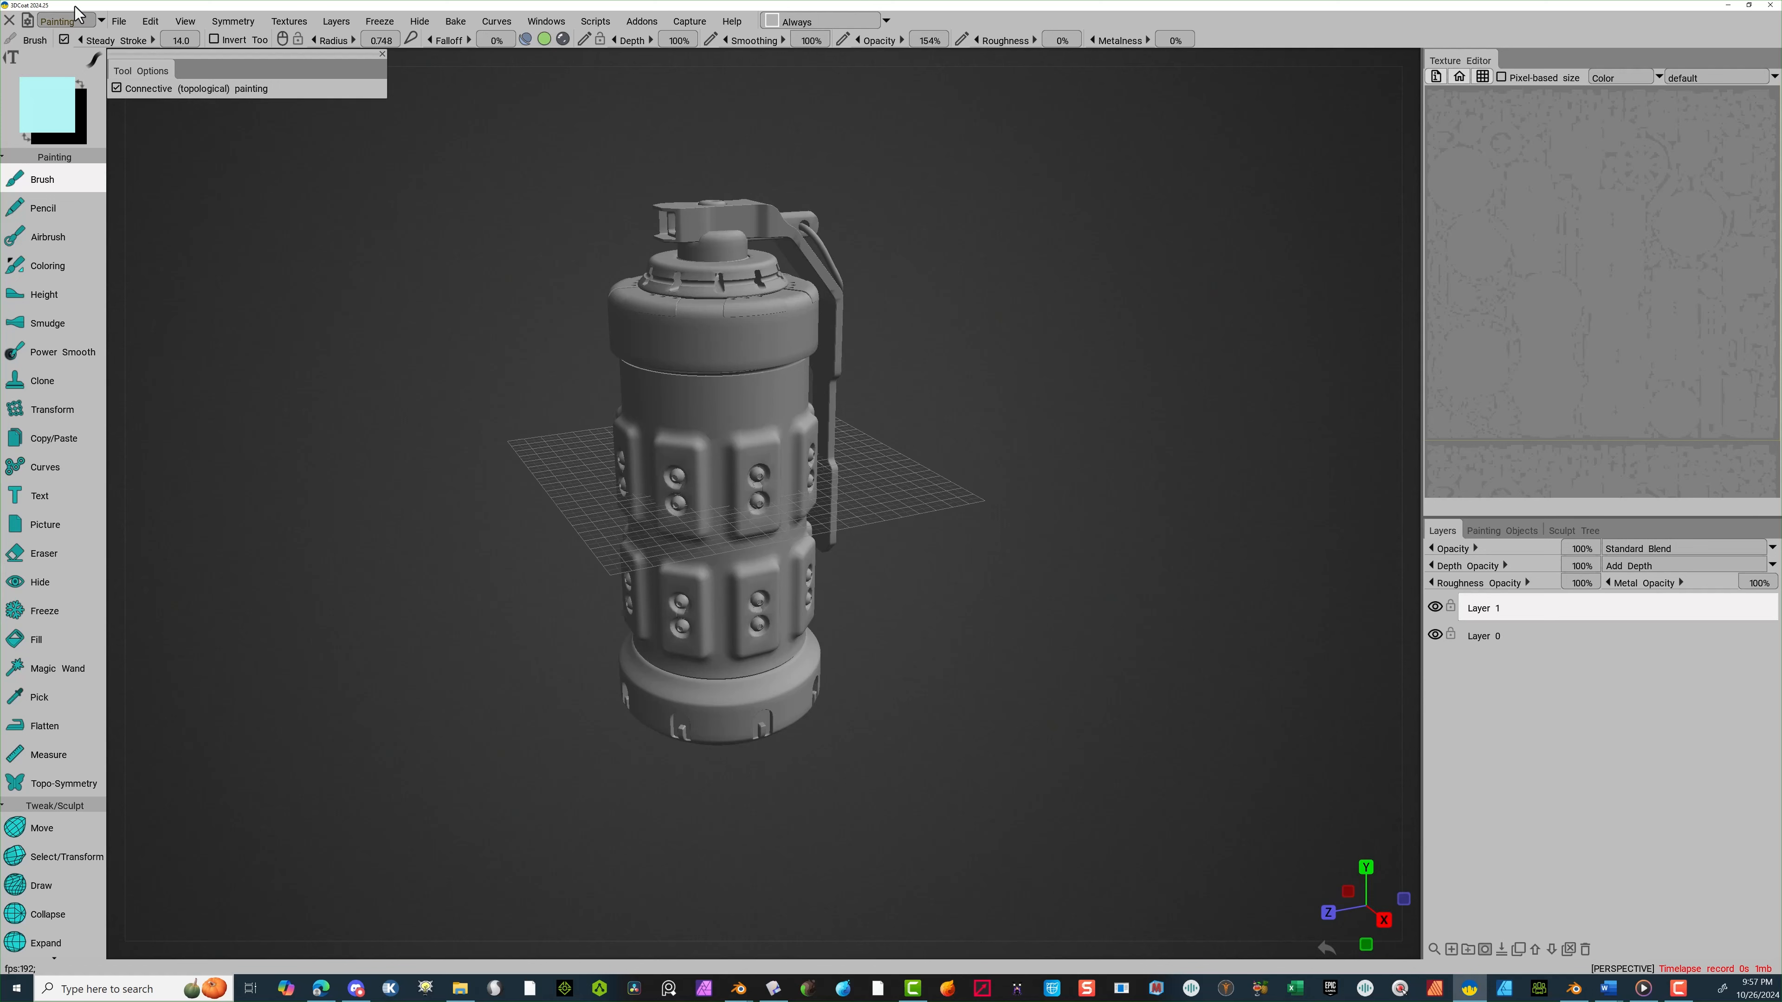
Calculate occlusion for the grenade into a new layer, using Sphere+Hemisphere light sources and a light count of 4096
left_click(153, 25)
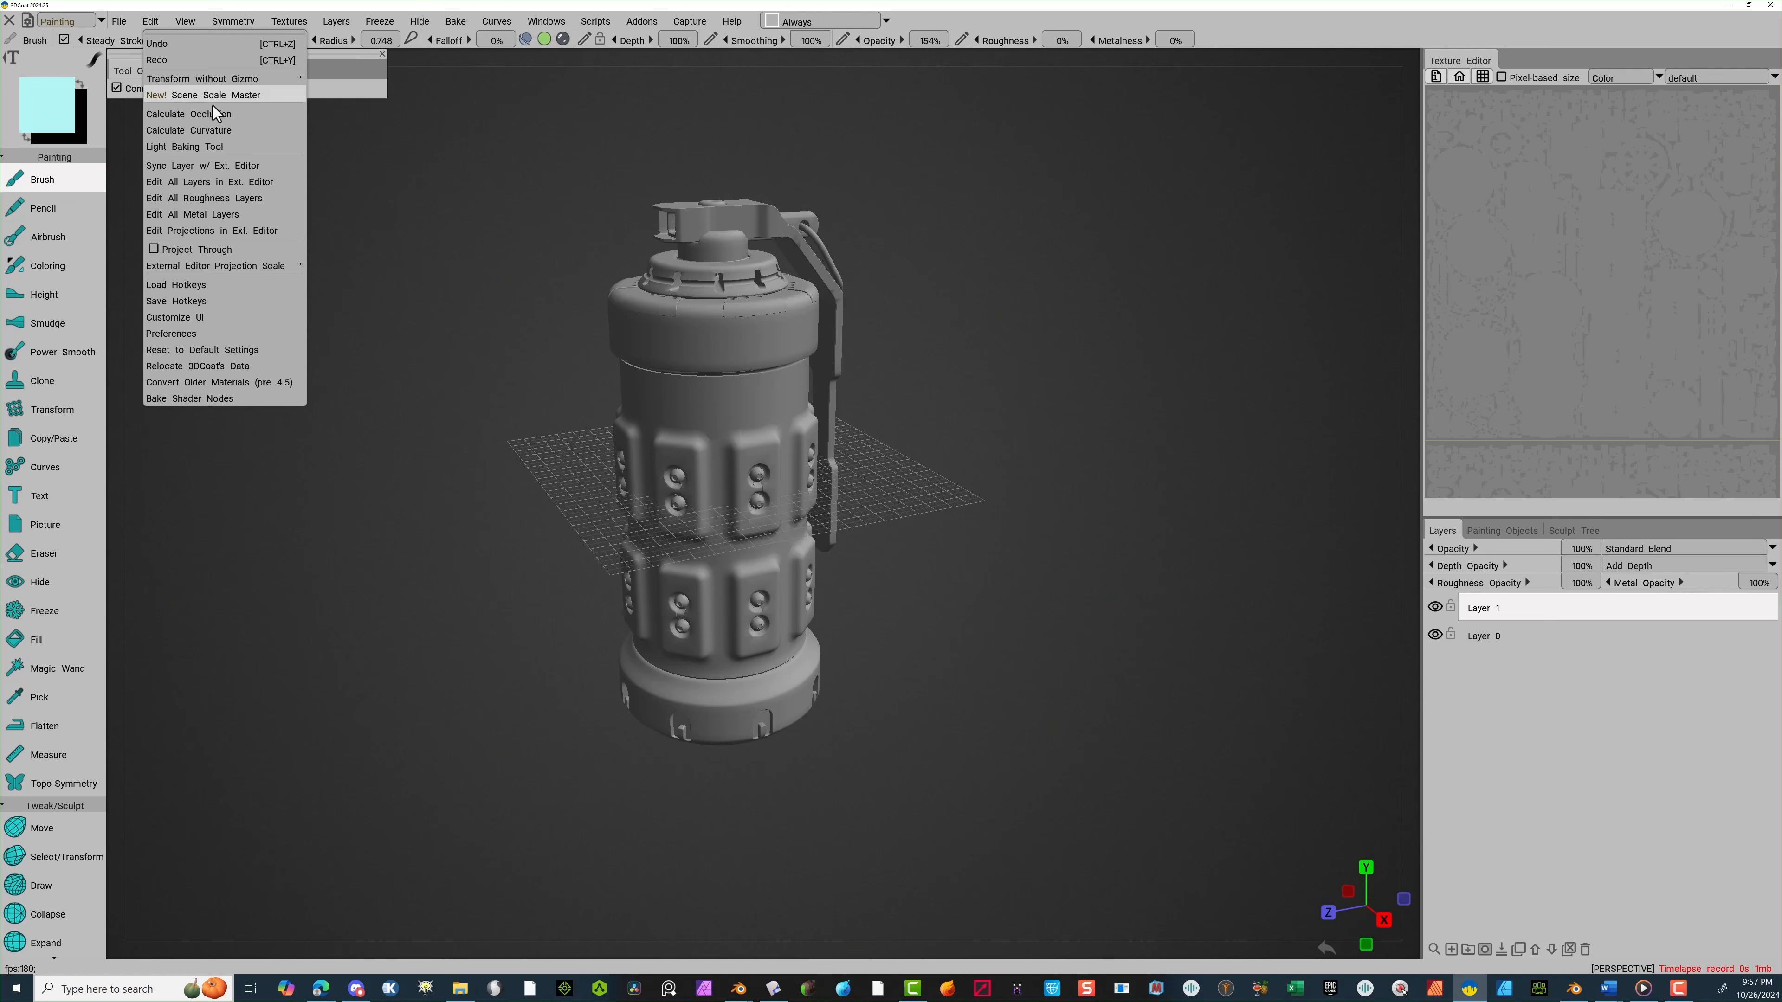
left_click(238, 115)
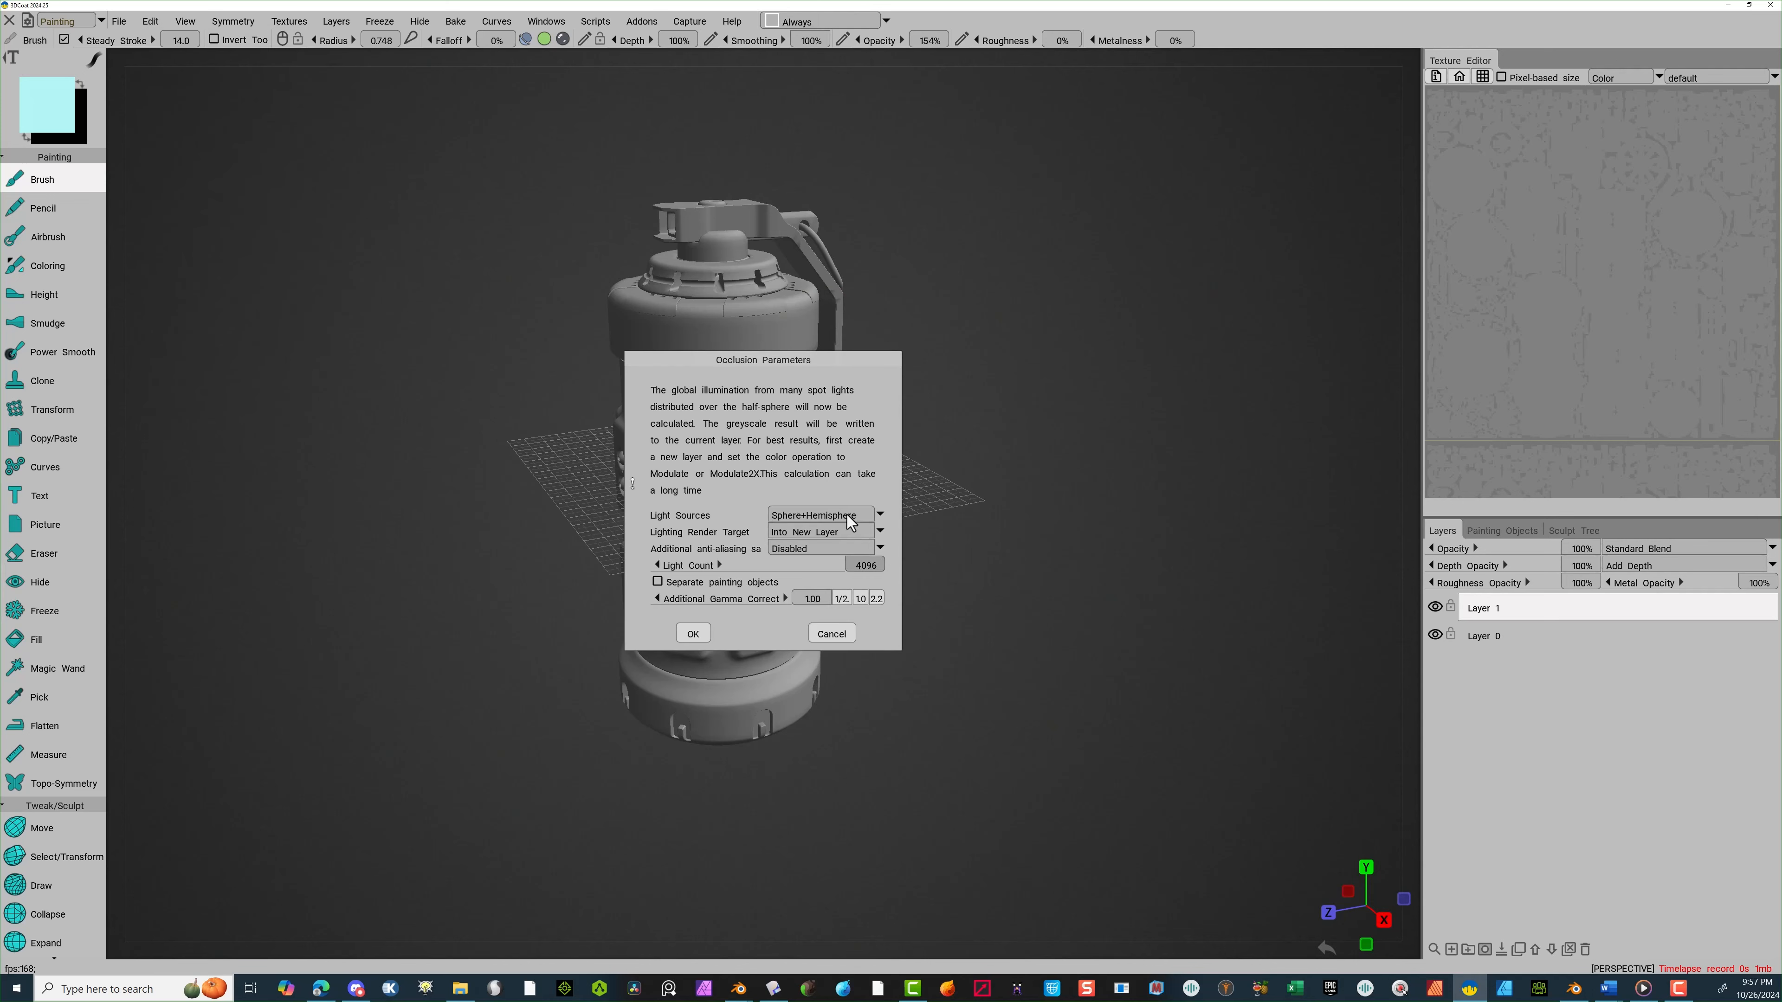
left_click(692, 634)
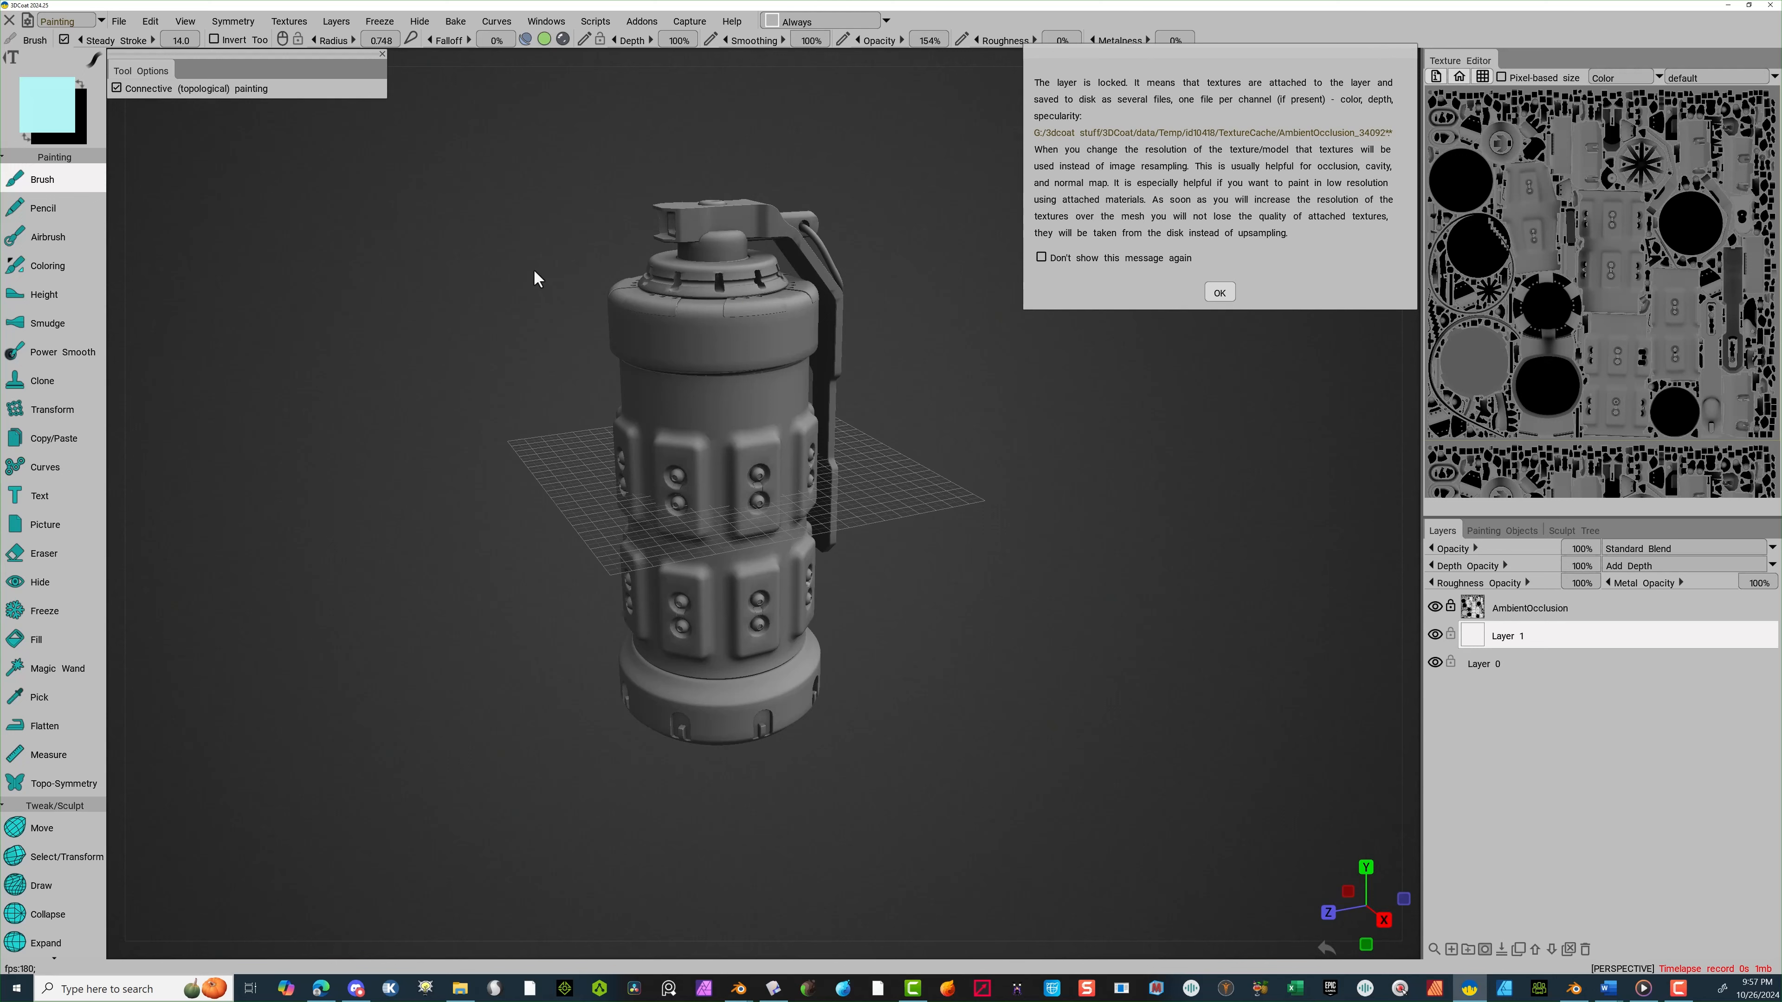
Bake a Local Curvature RGB map into a new layer with Sphere+Hemisphere light sources, and dismiss the locked-layer message
left_click(152, 23)
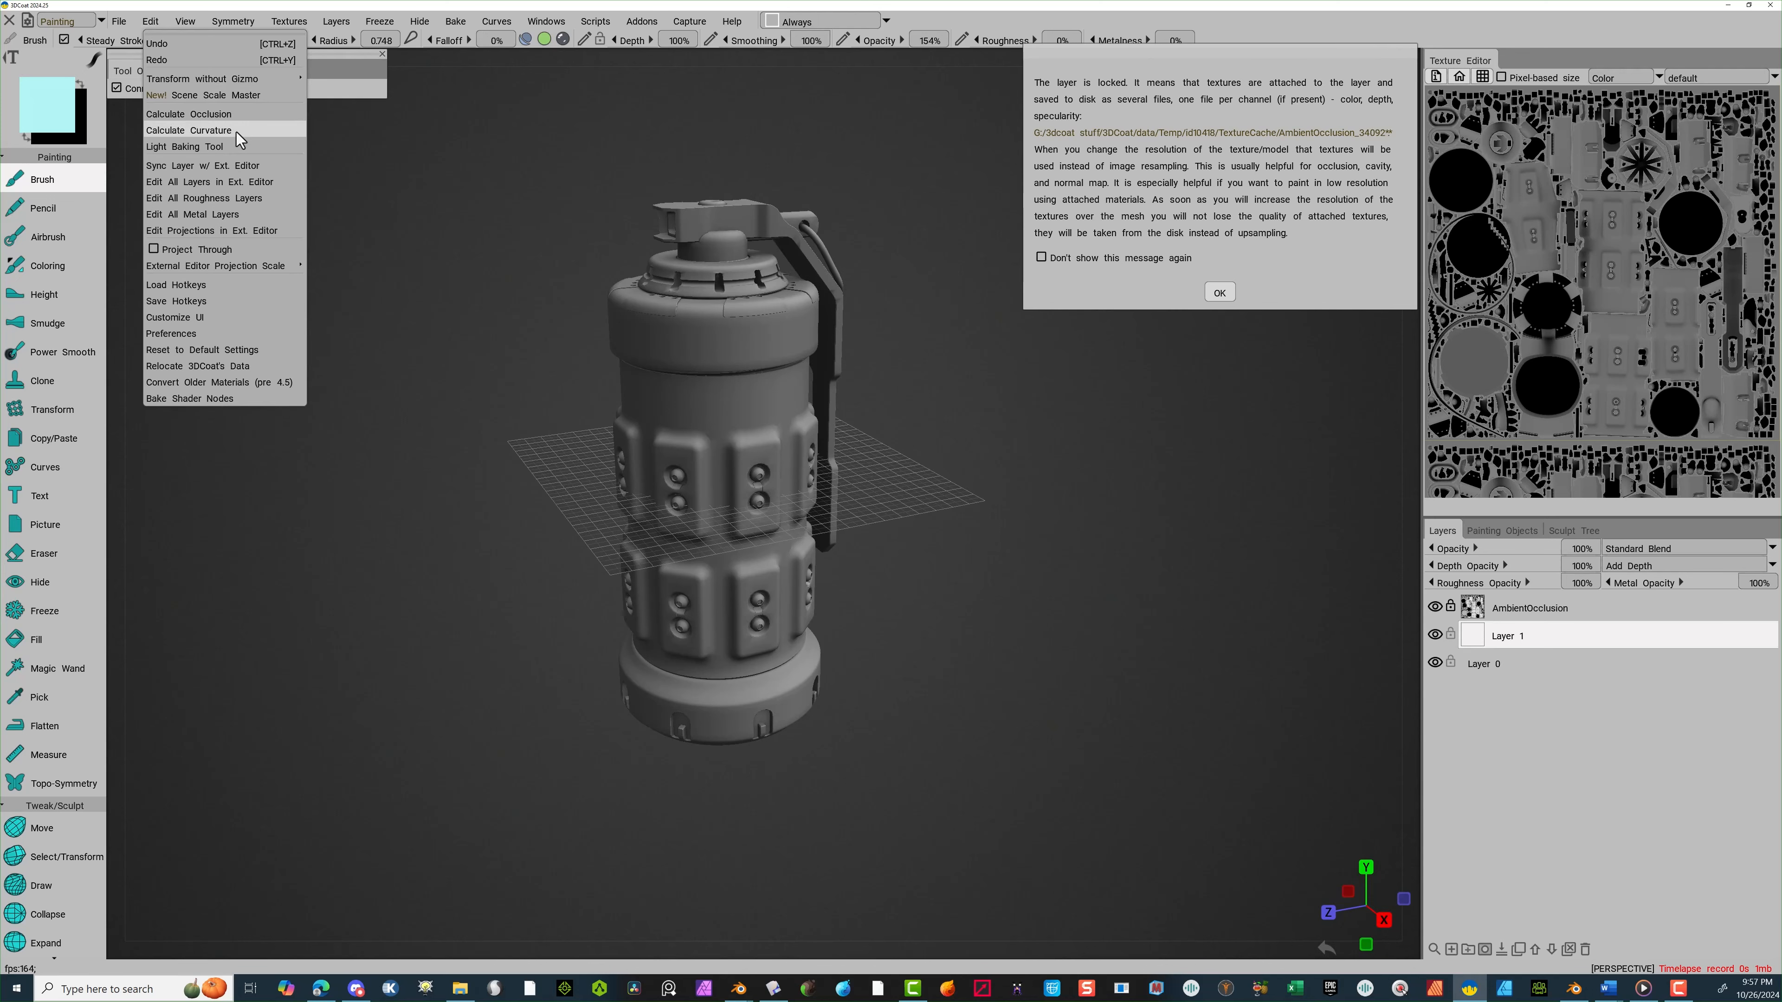
left_click(210, 146)
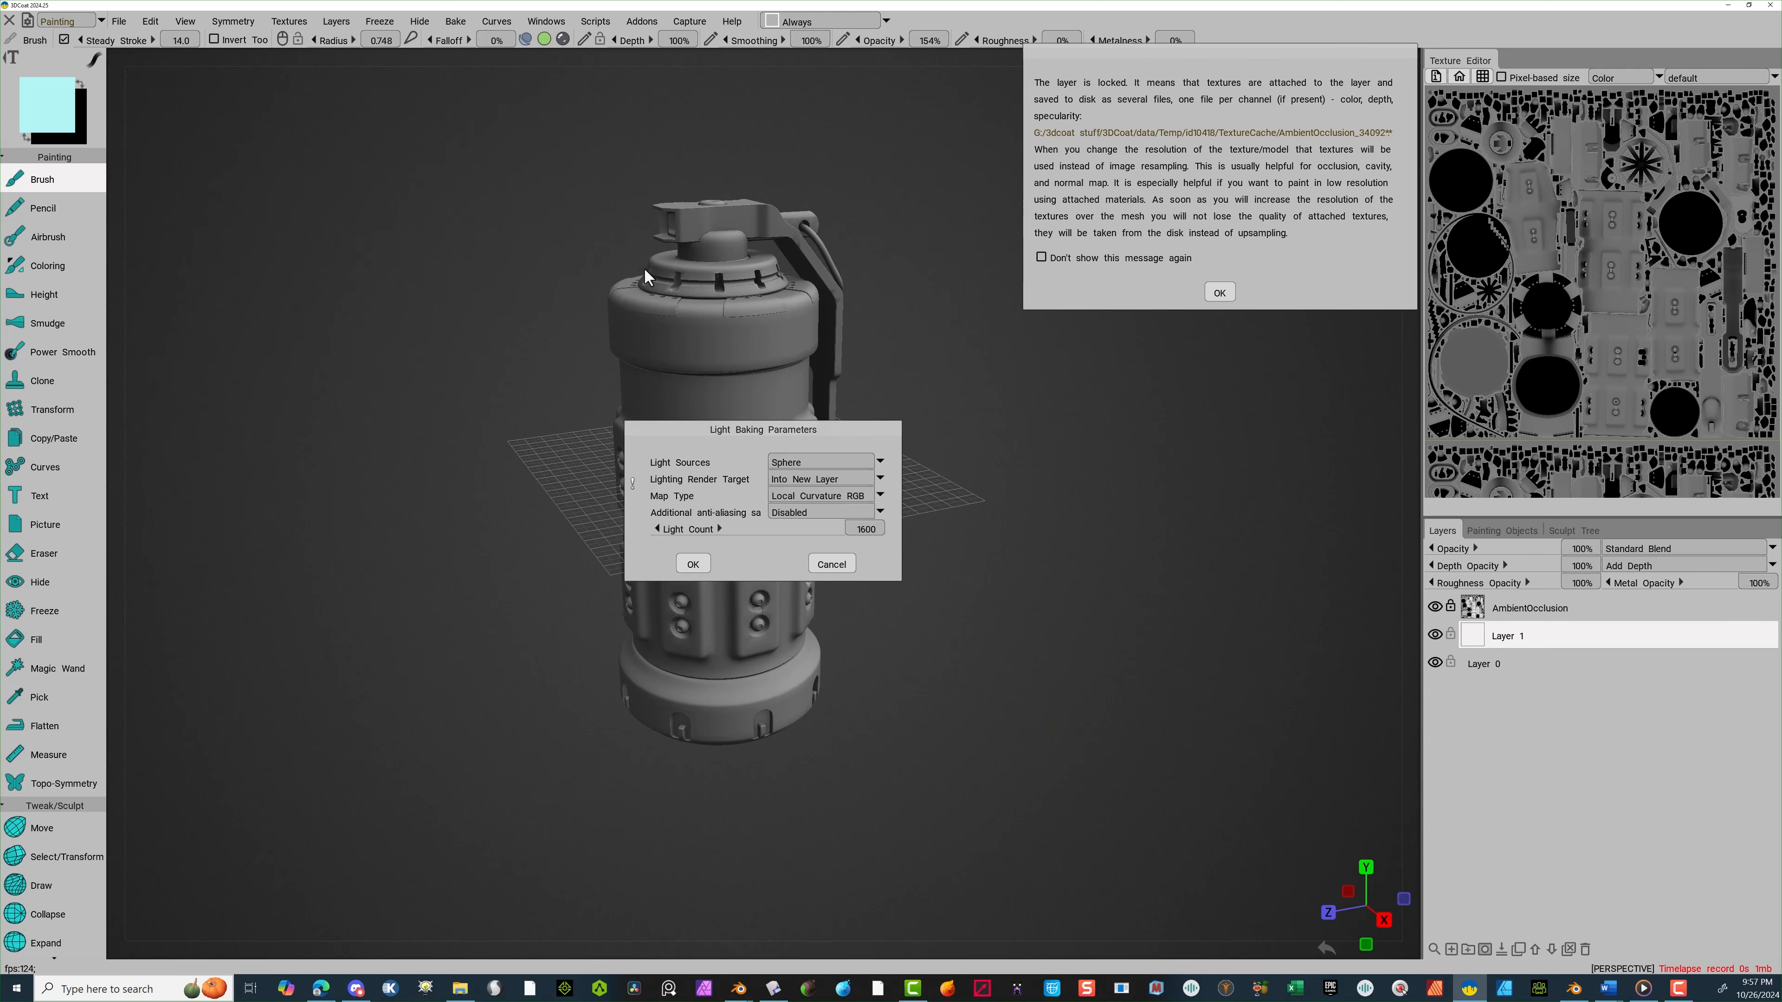
left_click(815, 465)
left_click(861, 513)
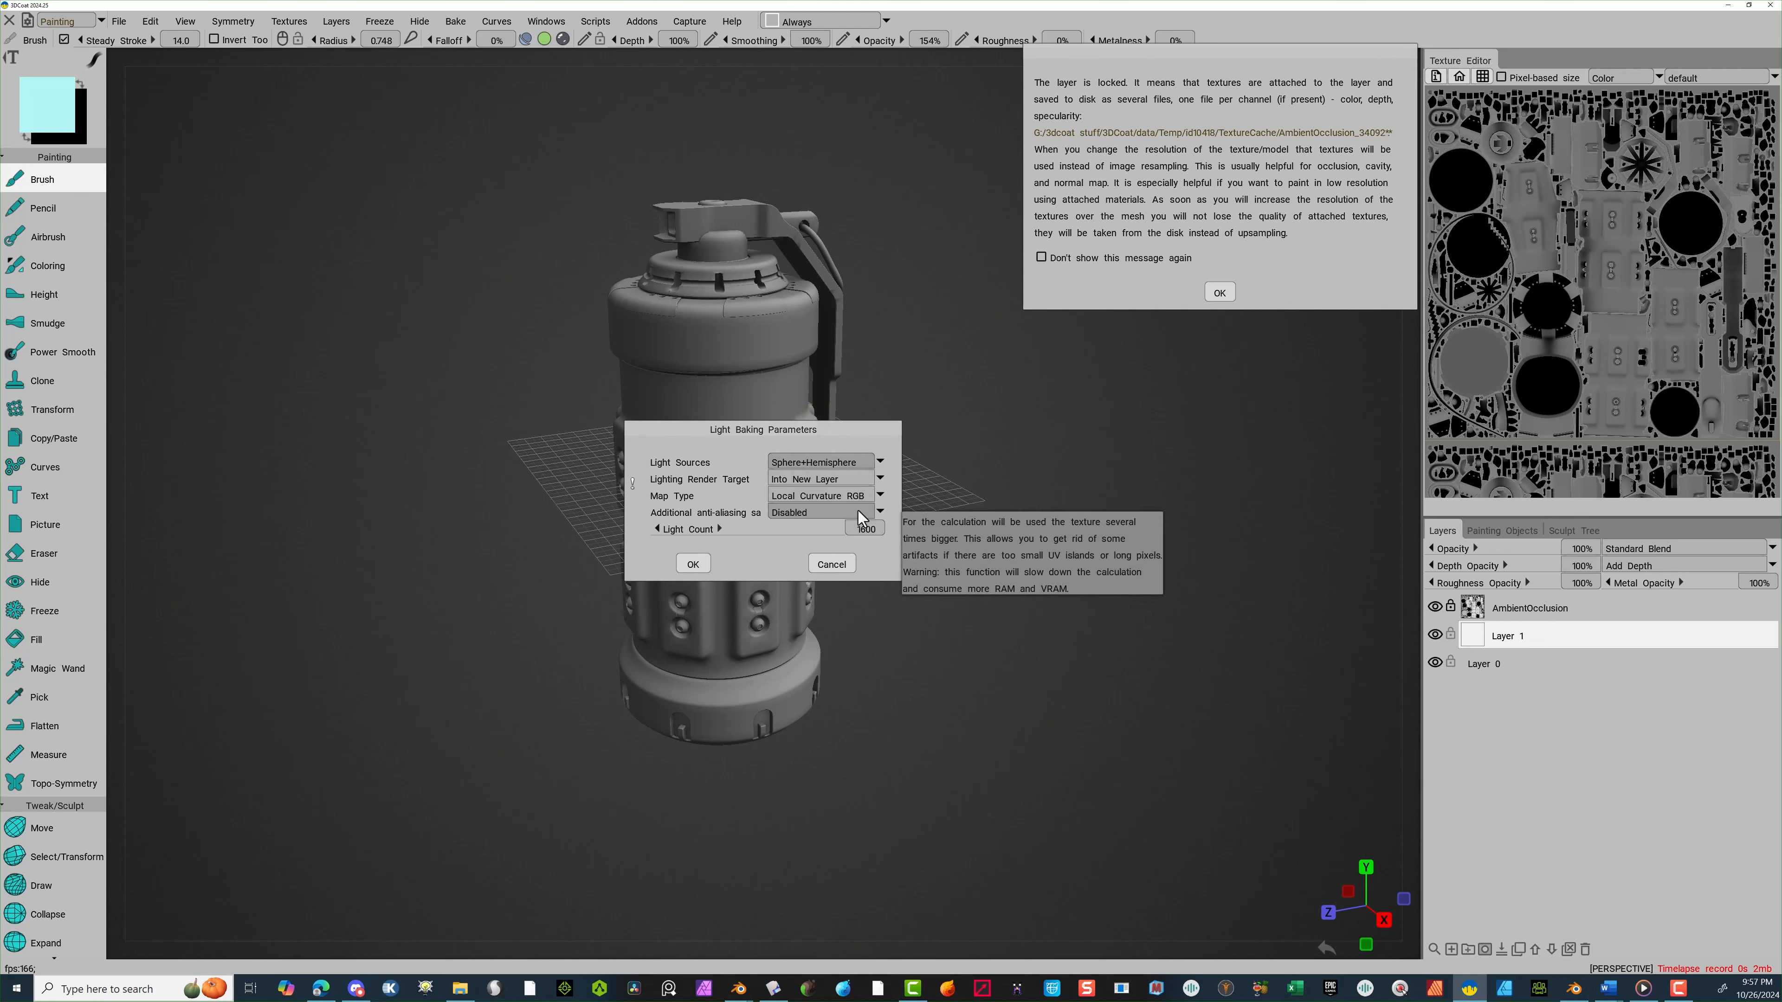
left_click(693, 564)
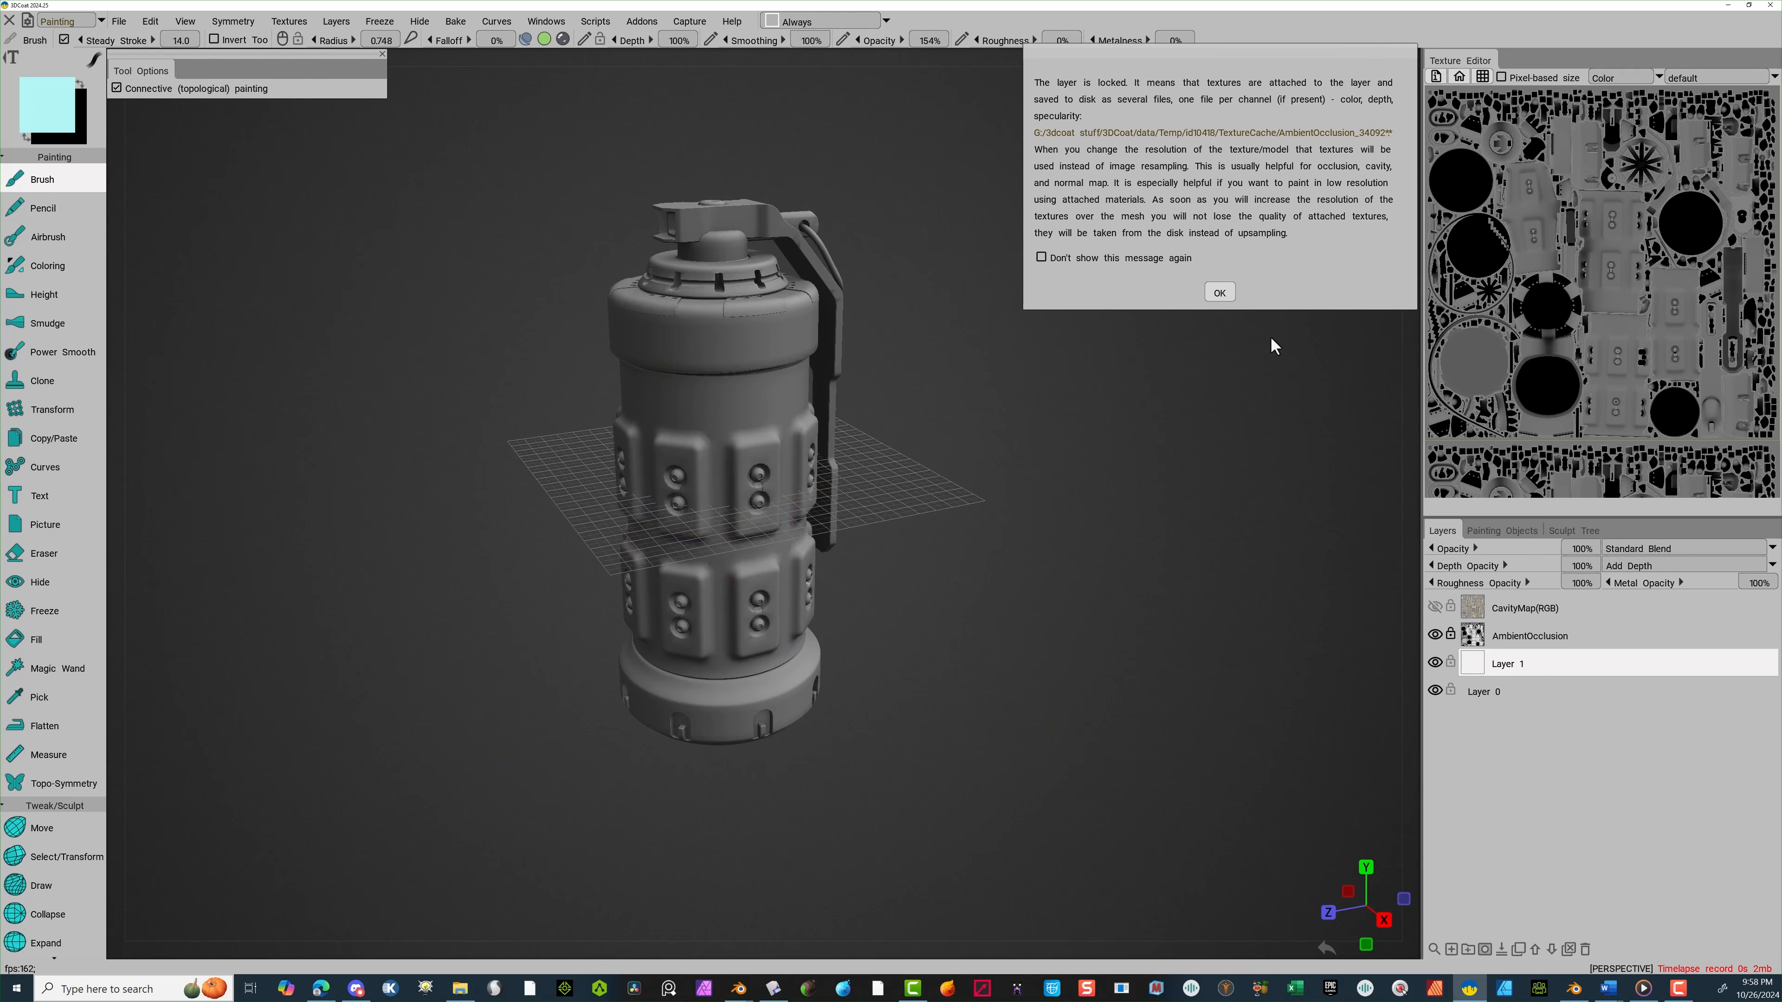
left_click(1220, 293)
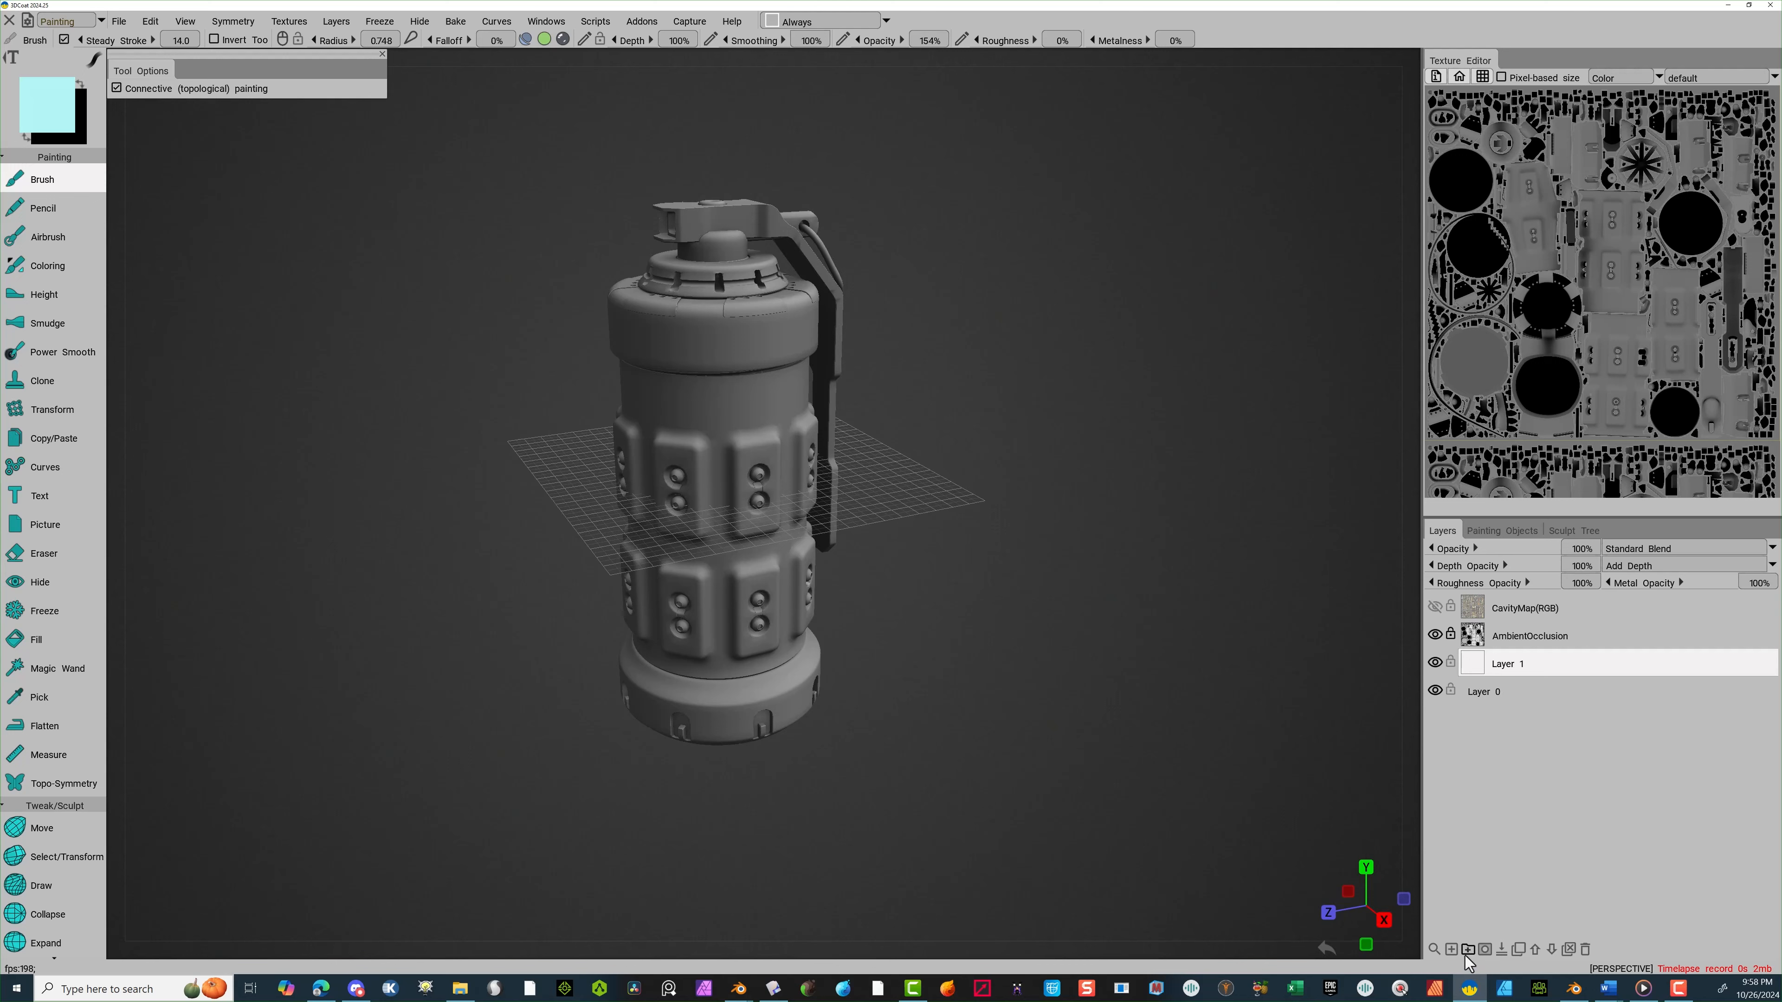
Add a new paint layer above Layer 1 and name it mymap
left_click(1452, 948)
double_click(1526, 660)
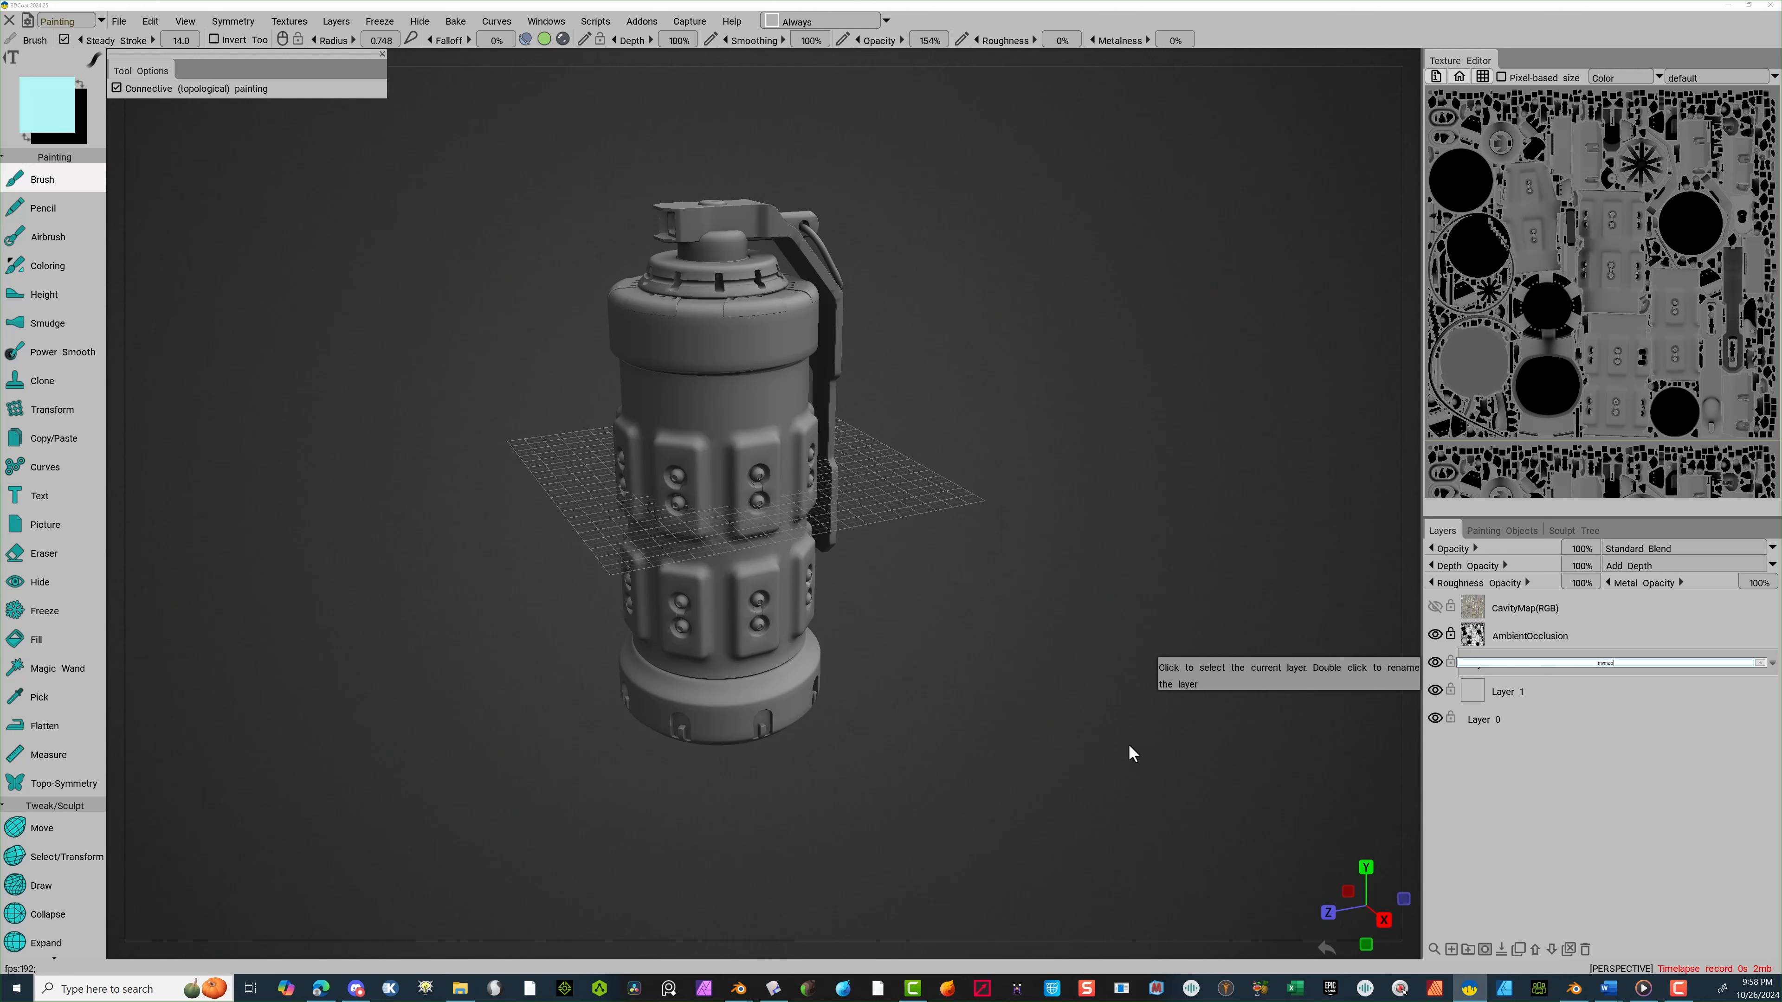
key("Return")
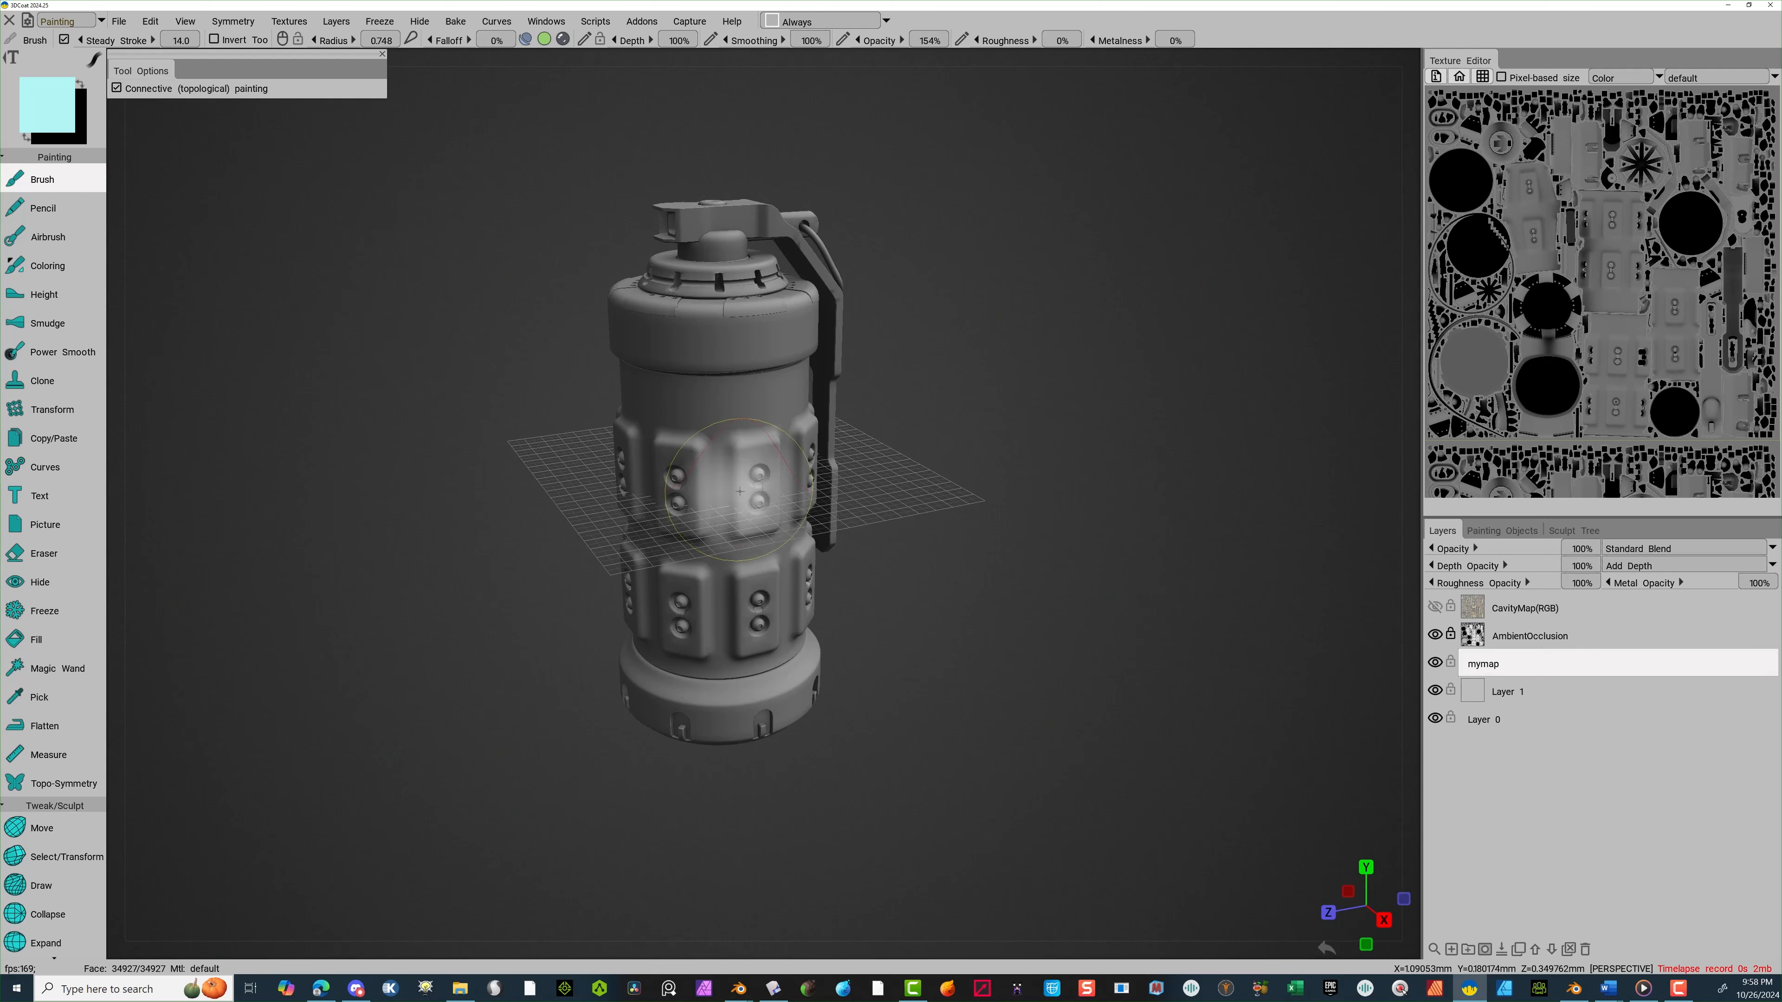
mouse_move(1409, 226)
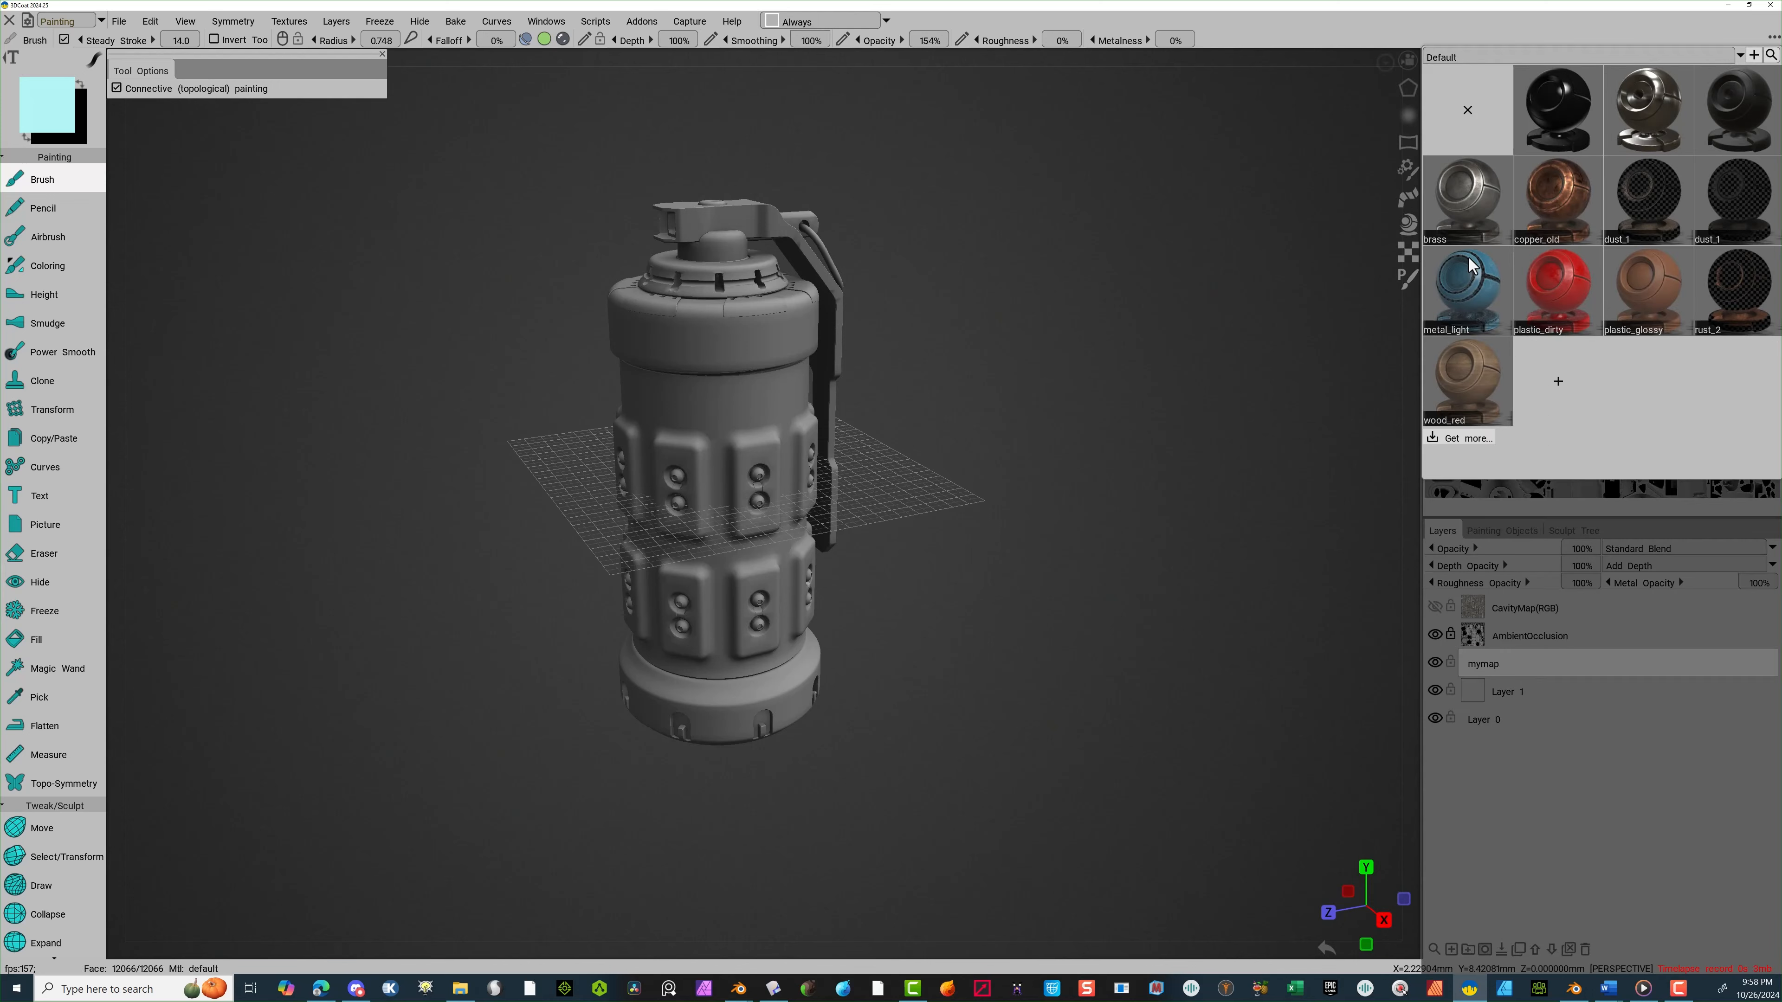
Turn on the wireframe display and examine the mesh density across the grenade's body, panels and lever
mouse_move(1453, 56)
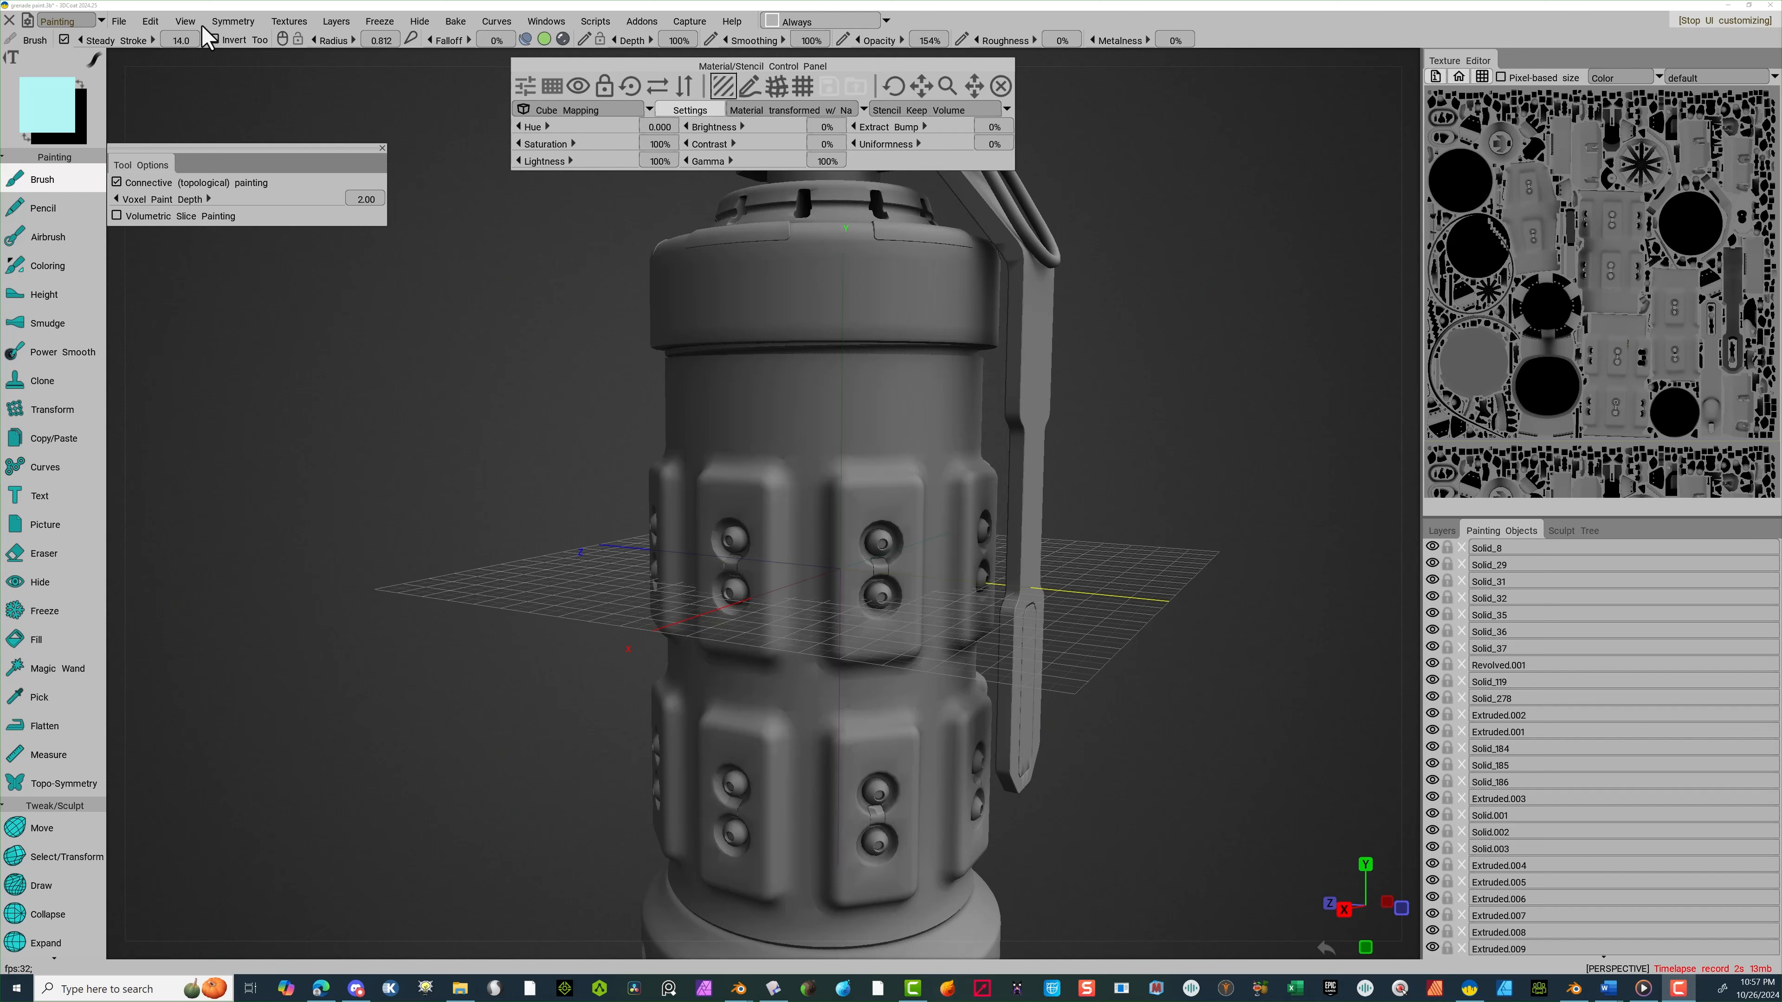
left_click(186, 22)
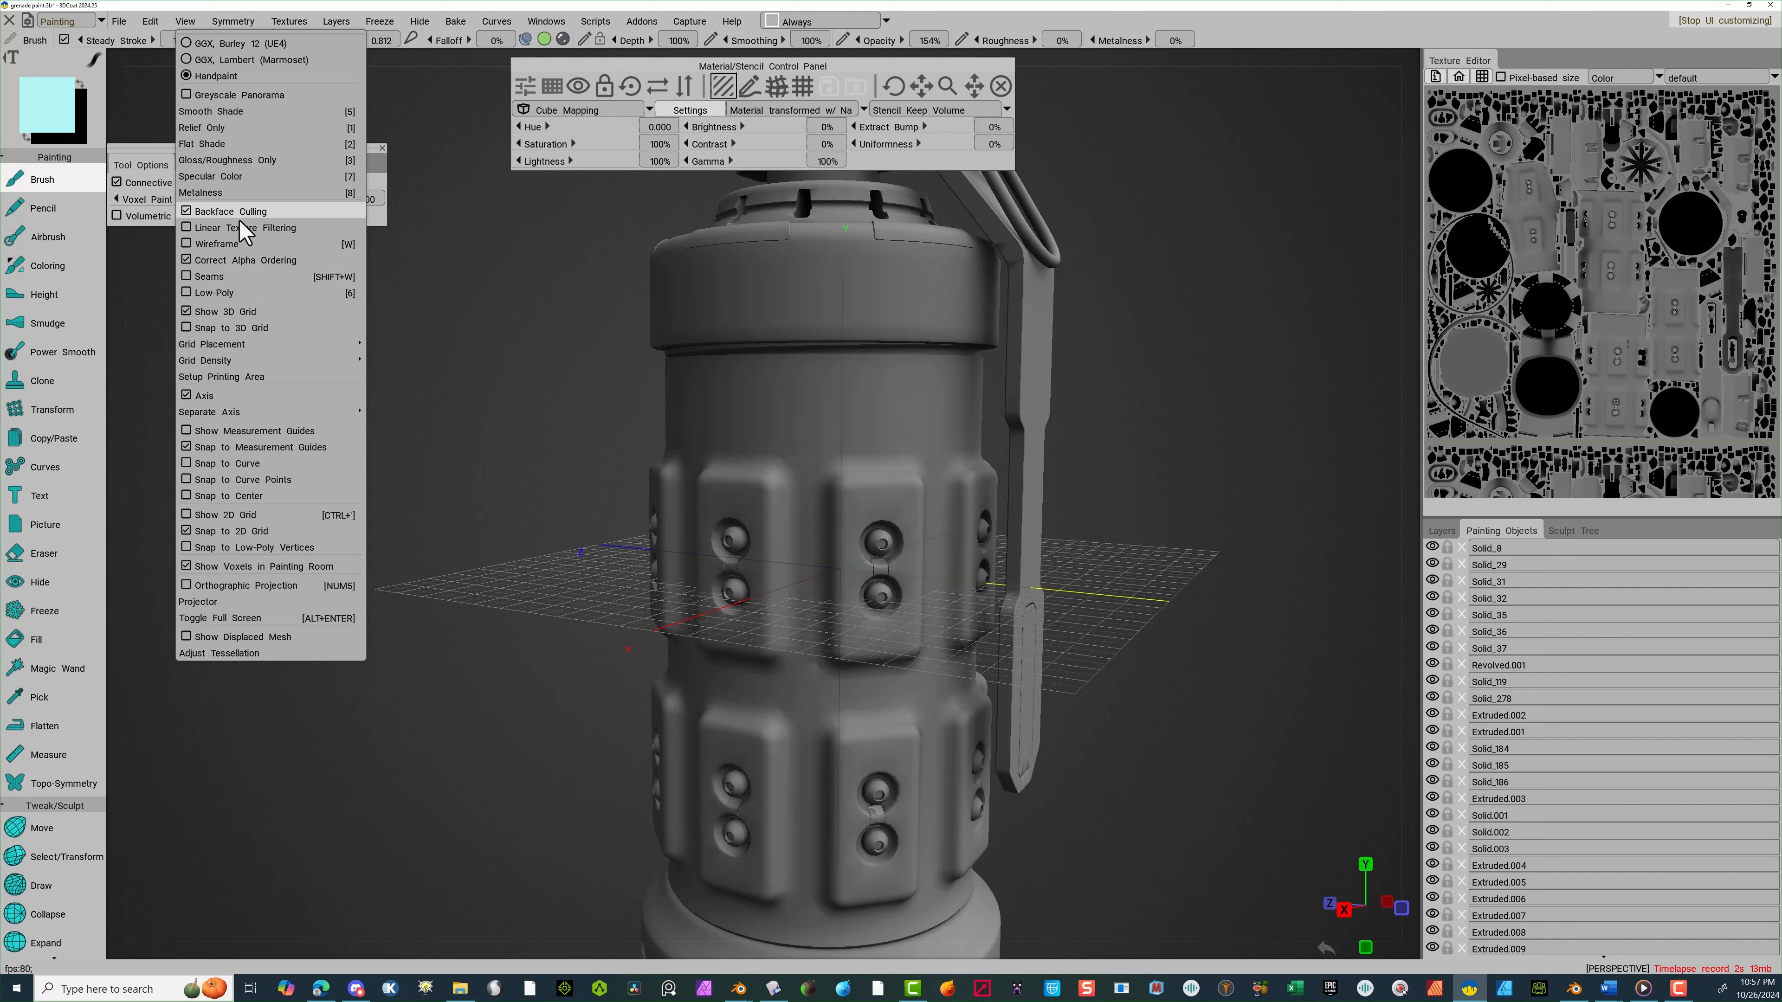
left_click(223, 243)
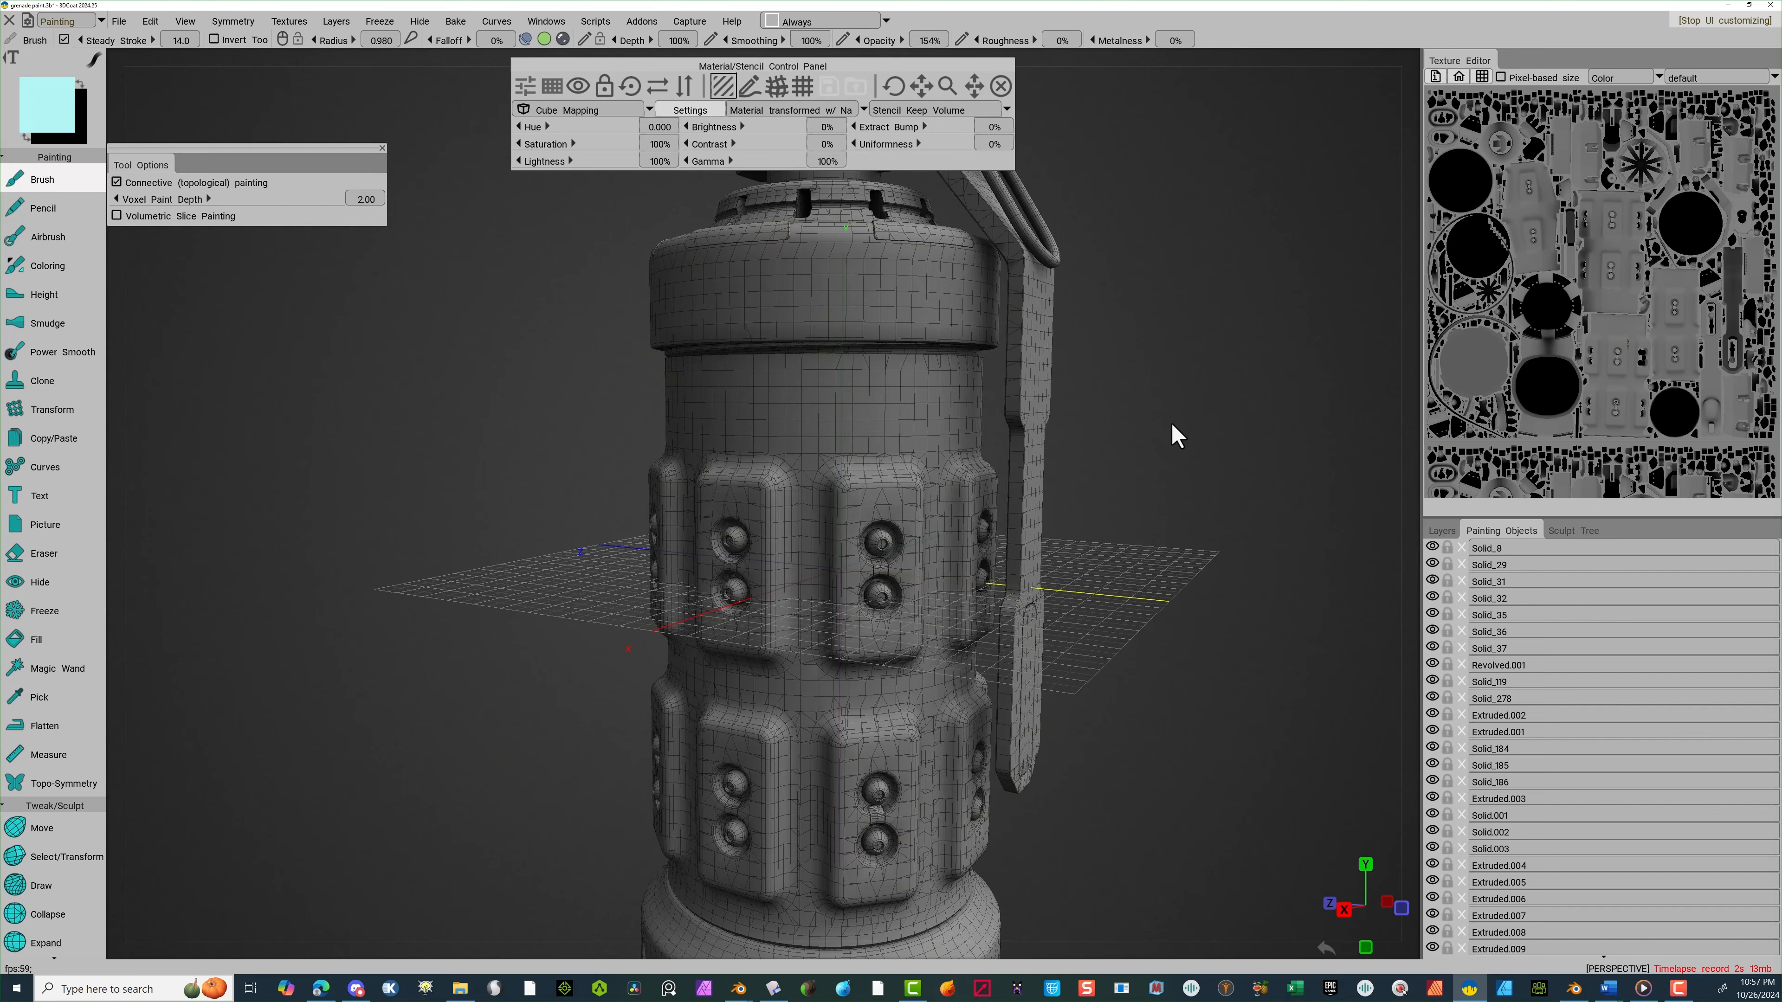
scroll(1178, 436, "up", 5)
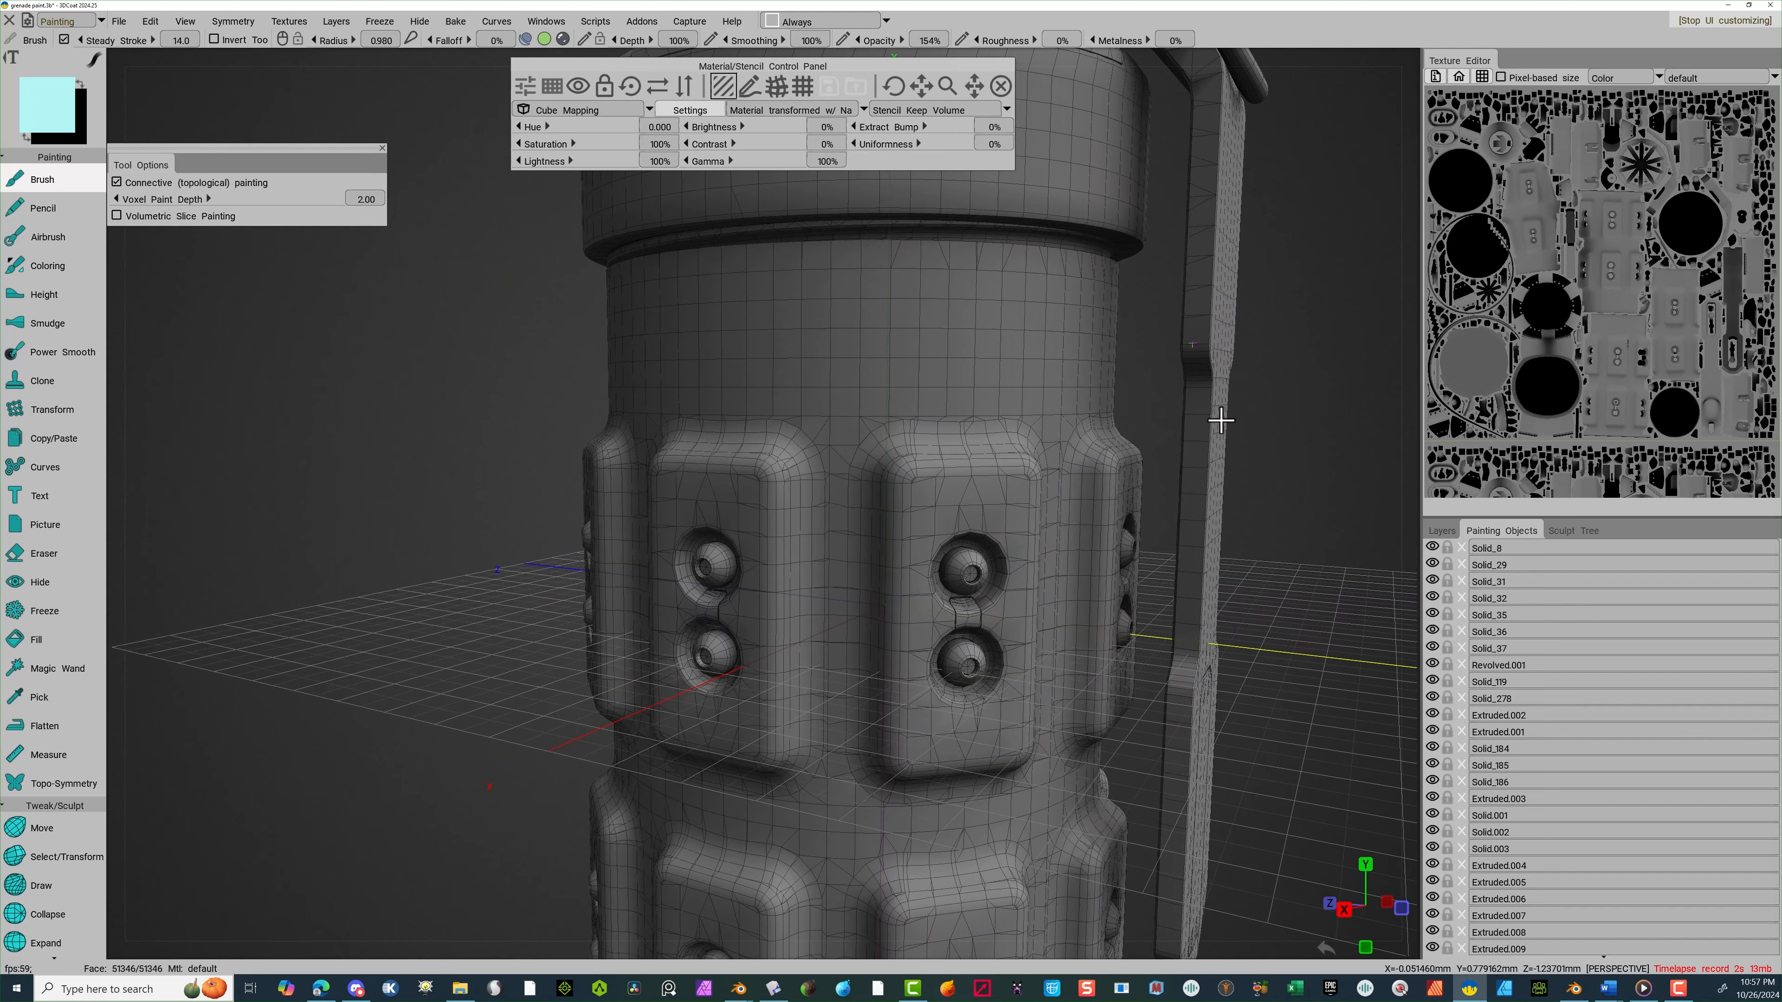
scroll(1221, 420, "down", 8)
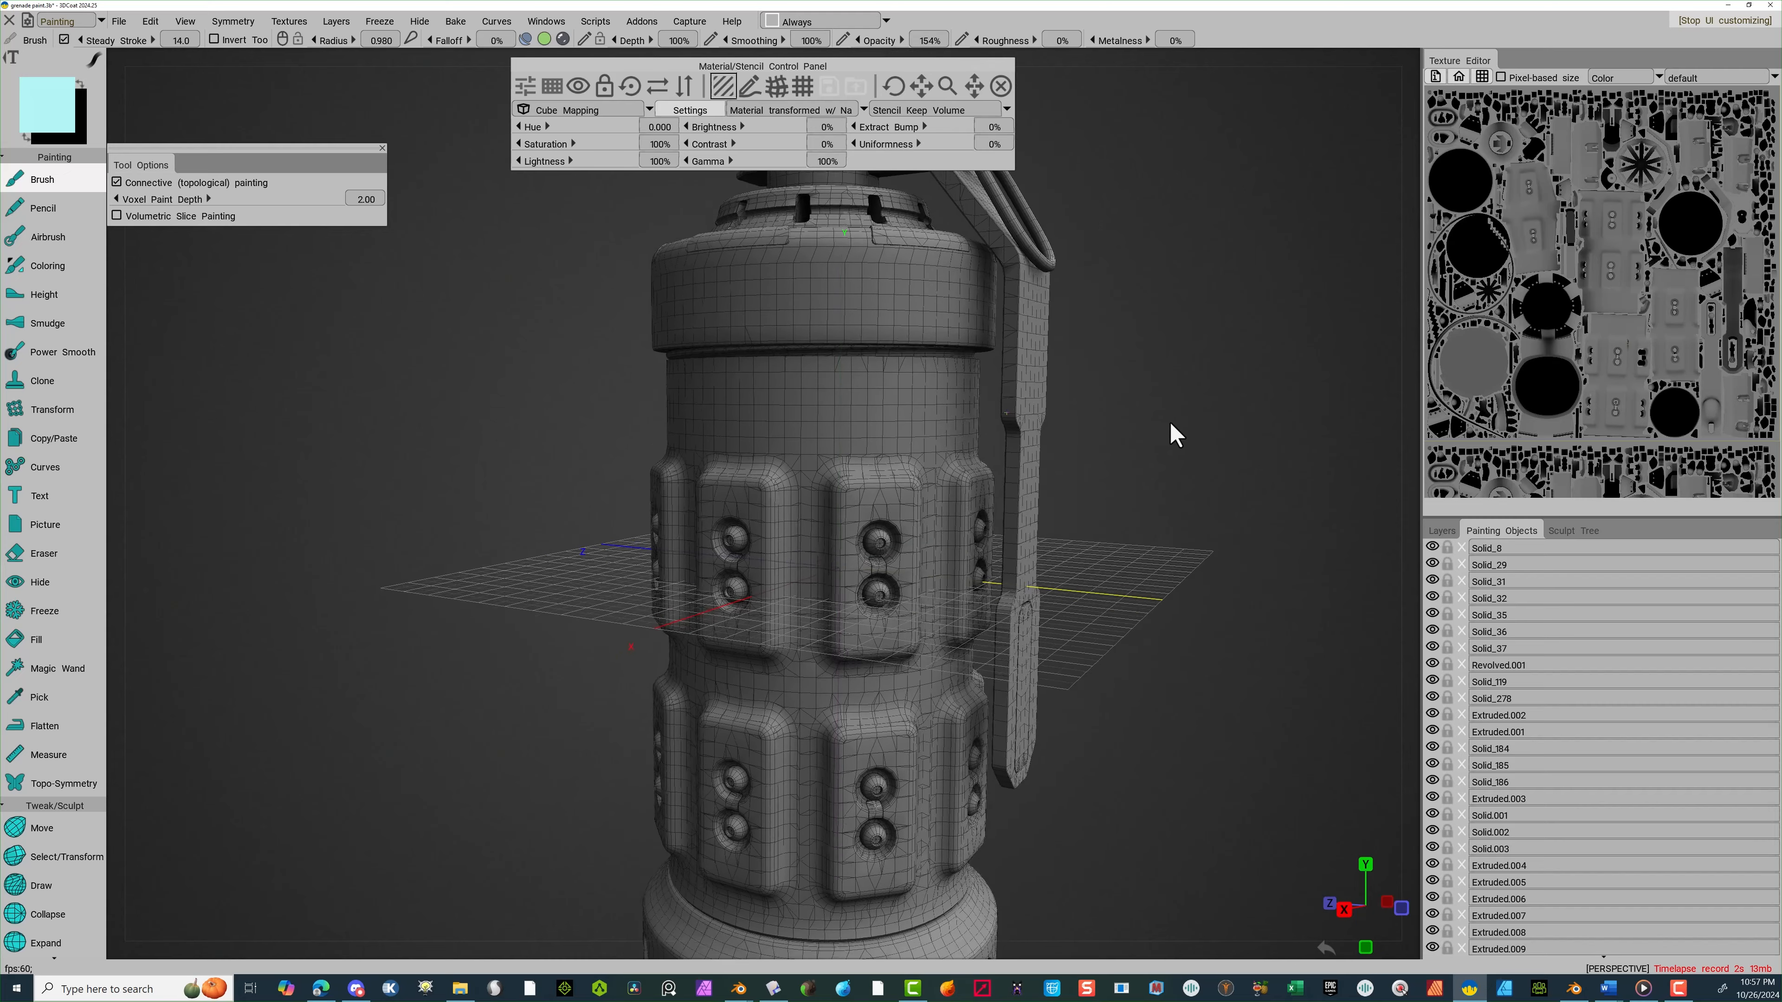
scroll(1170, 424, "down", 4)
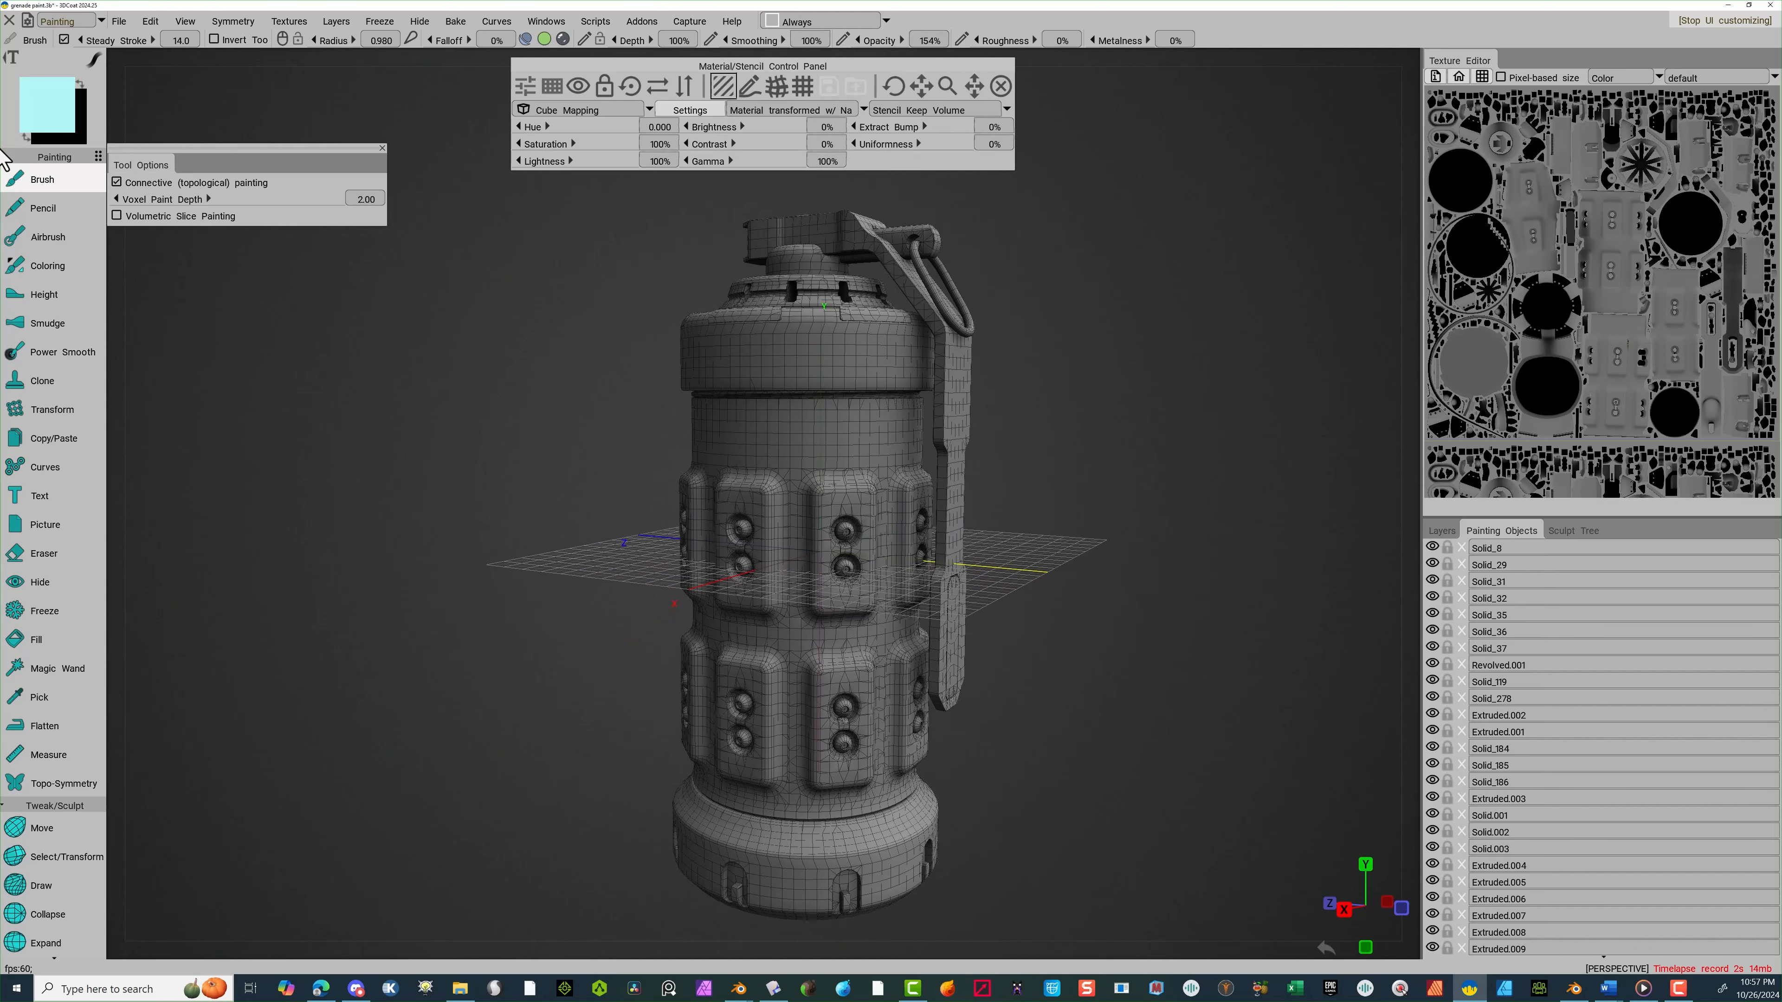
Turn off the wireframe display and view the shaded grenade from the right side
left_click(150, 22)
left_click(185, 21)
left_click(185, 22)
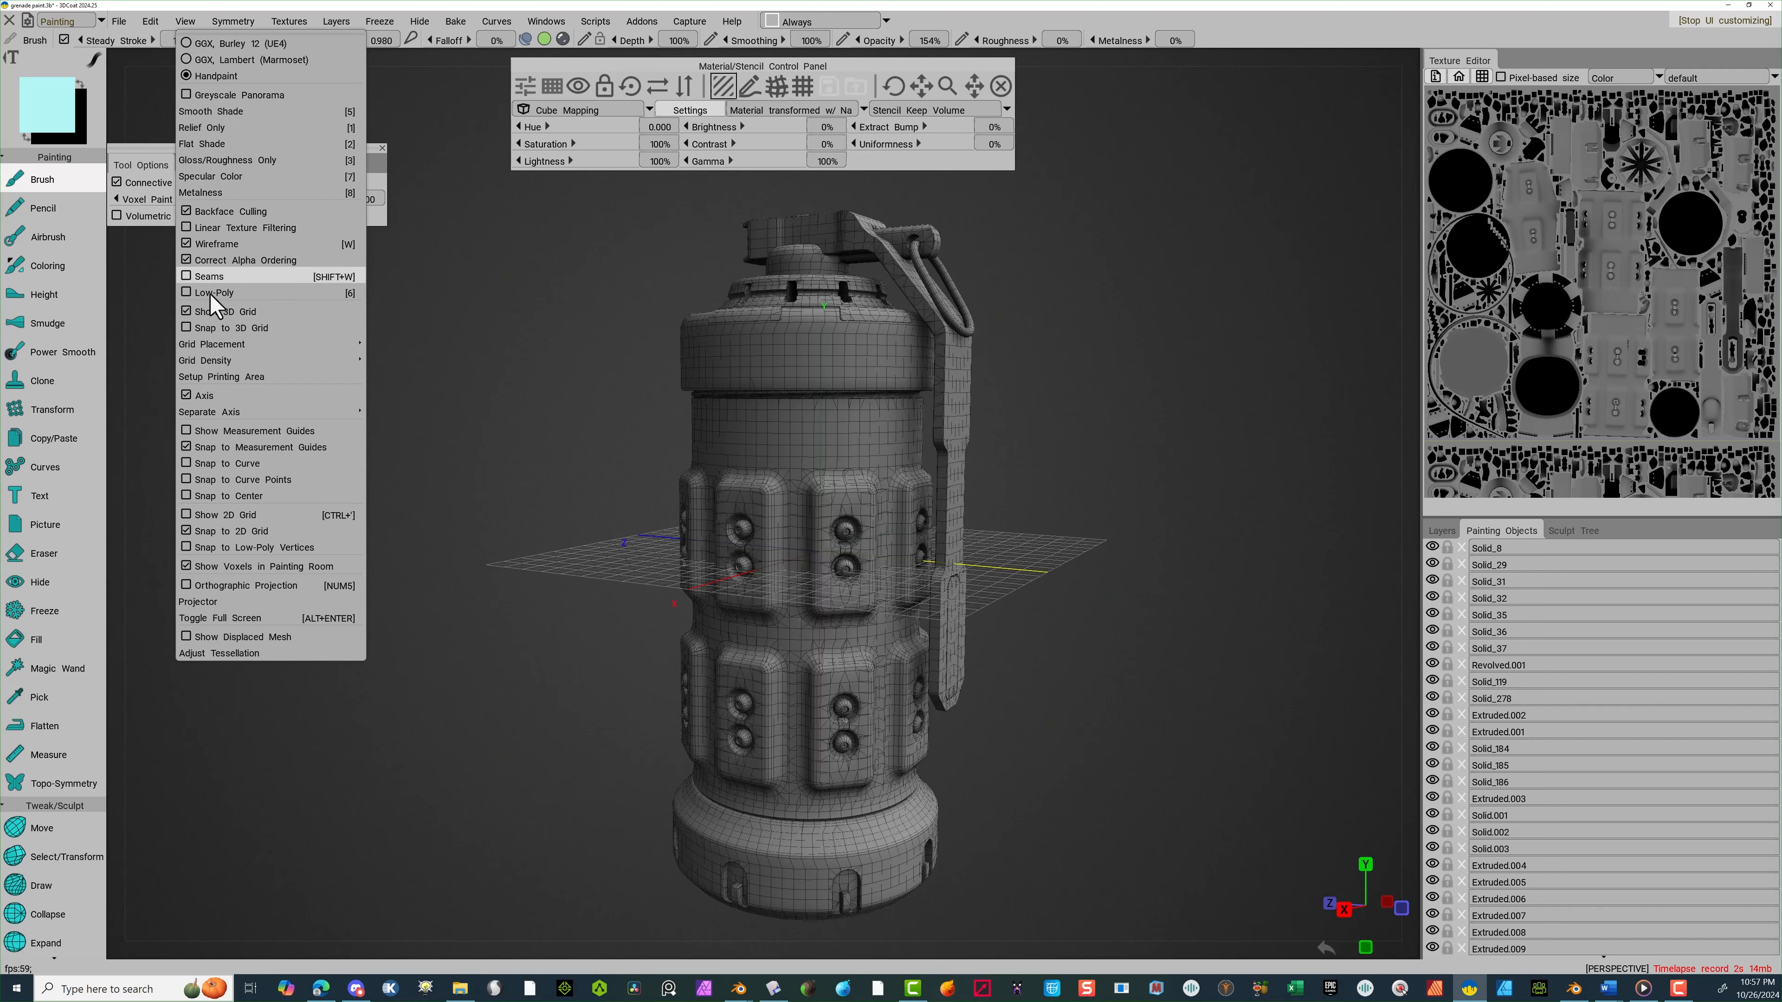
left_click(214, 244)
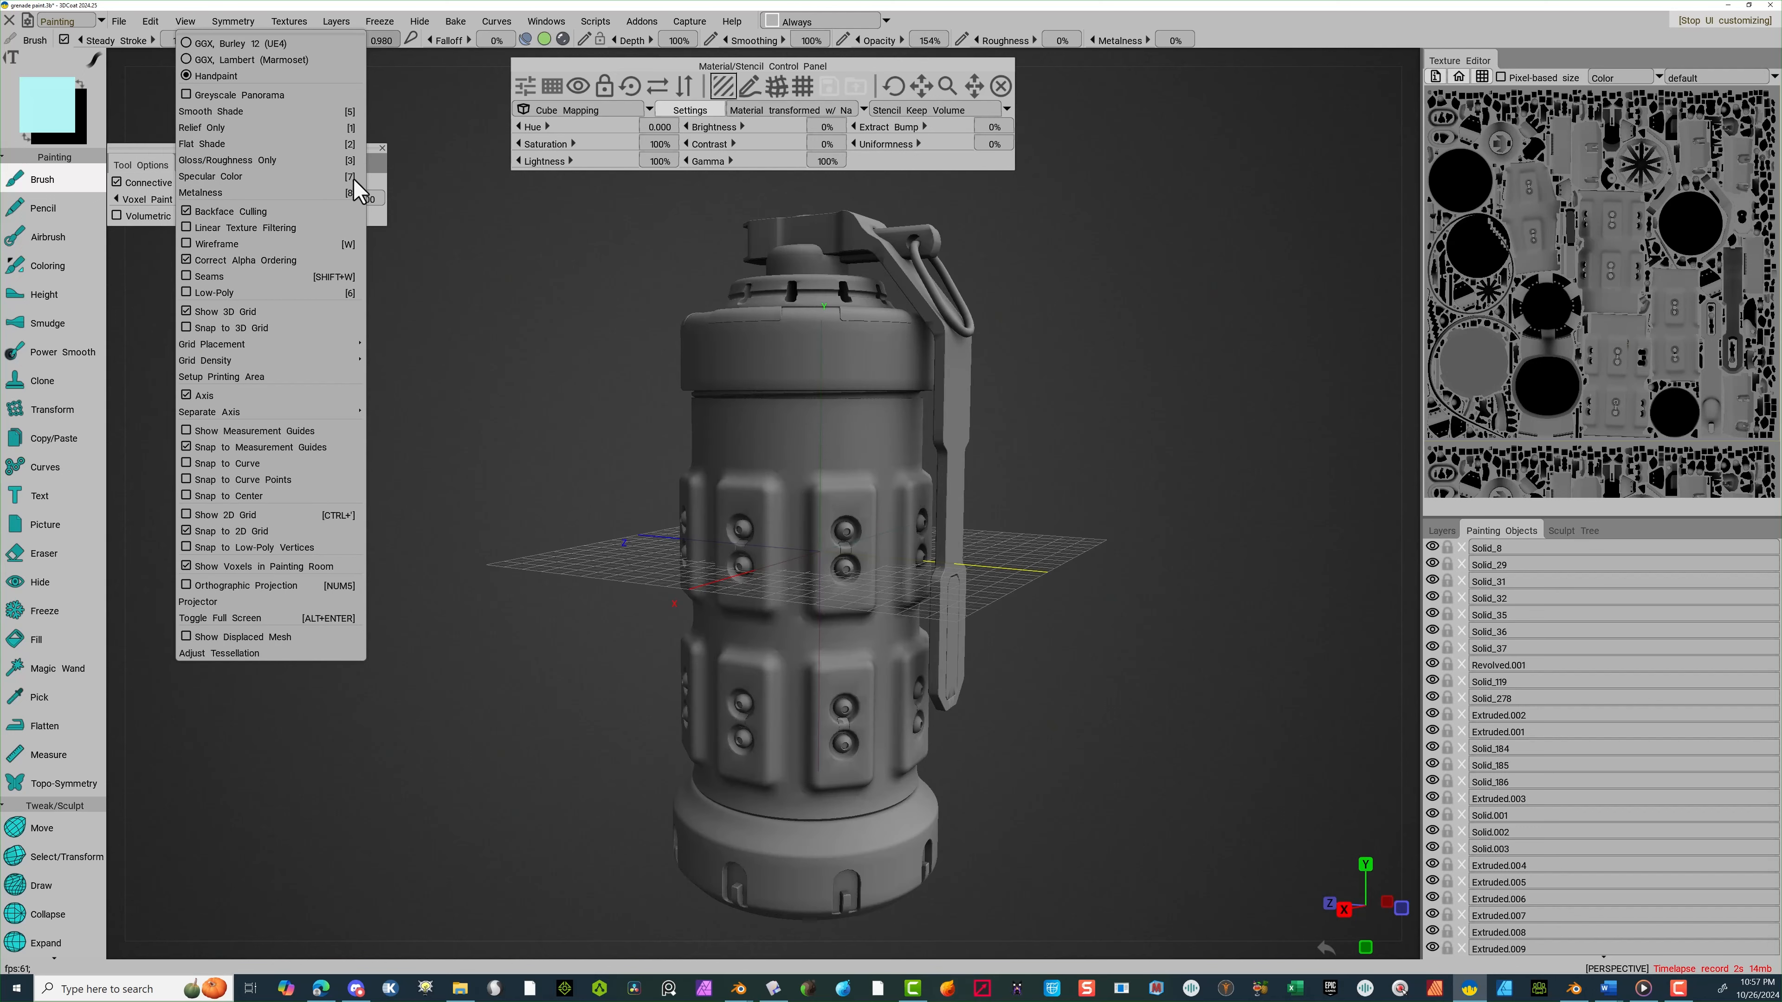
scroll(1066, 311, "up", 3)
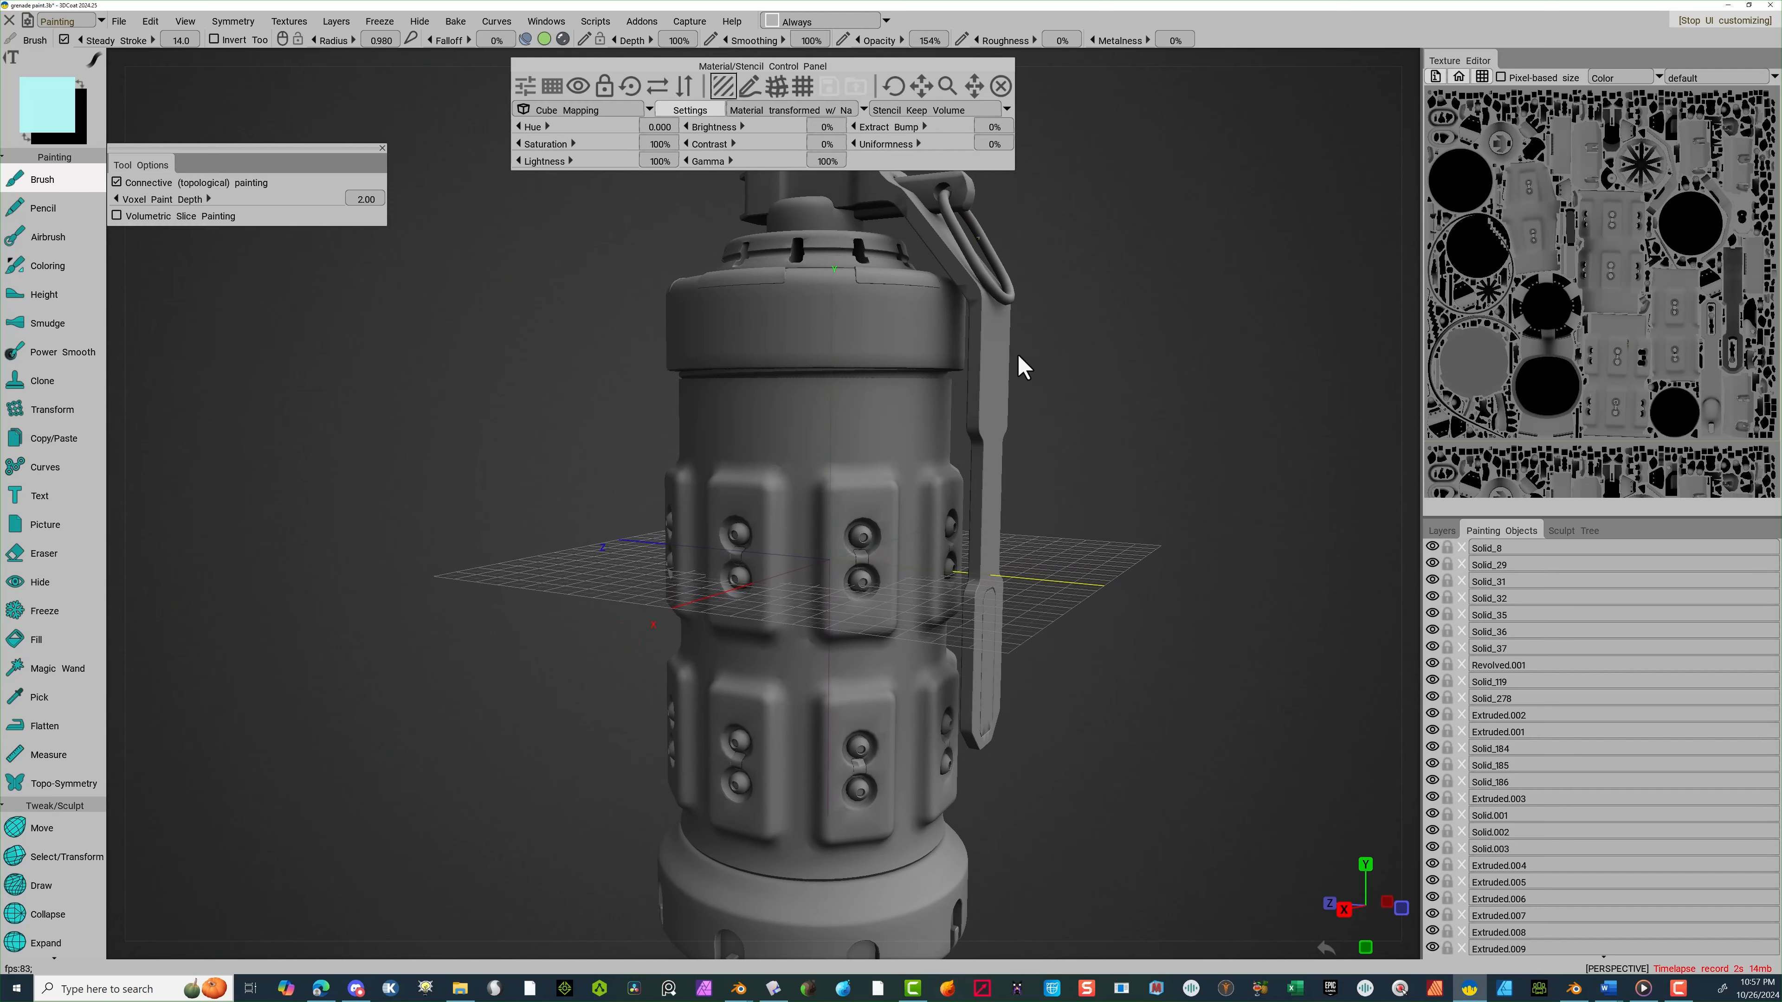
left_click_drag(1045, 379, 958, 387)
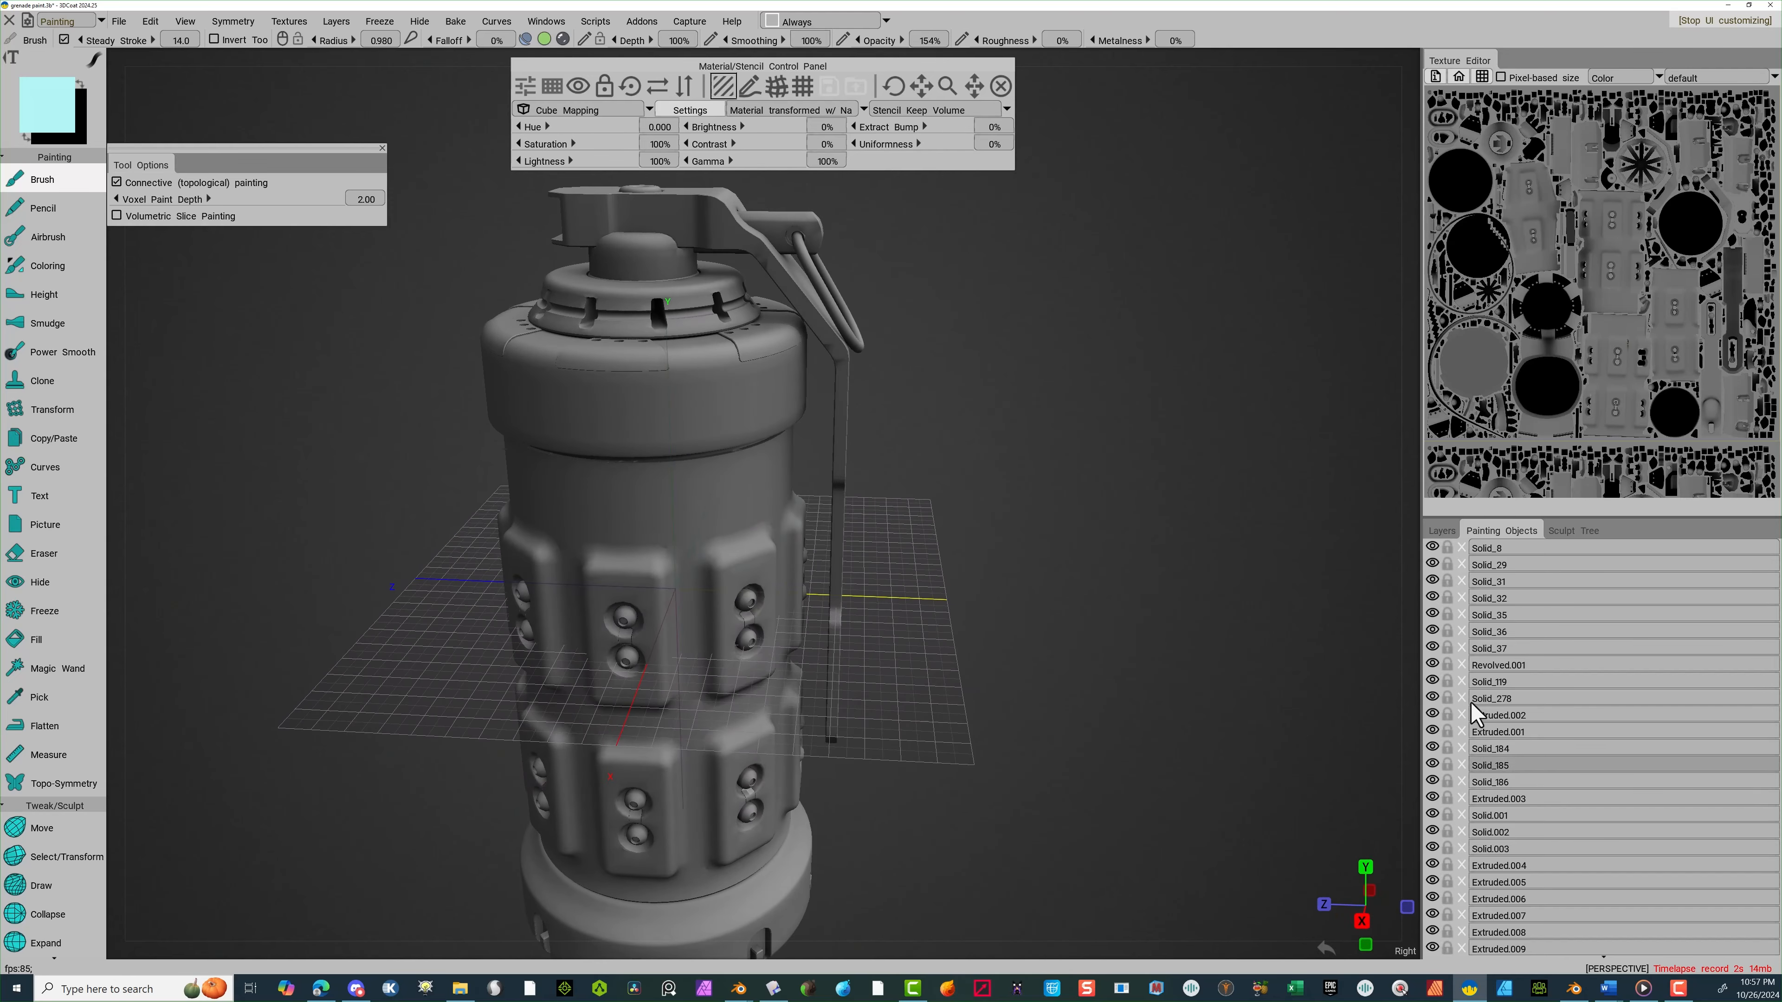
Show the paint layers and open the first blue paint_old_grany material from the Paints set in the smart material editor
left_click(1442, 531)
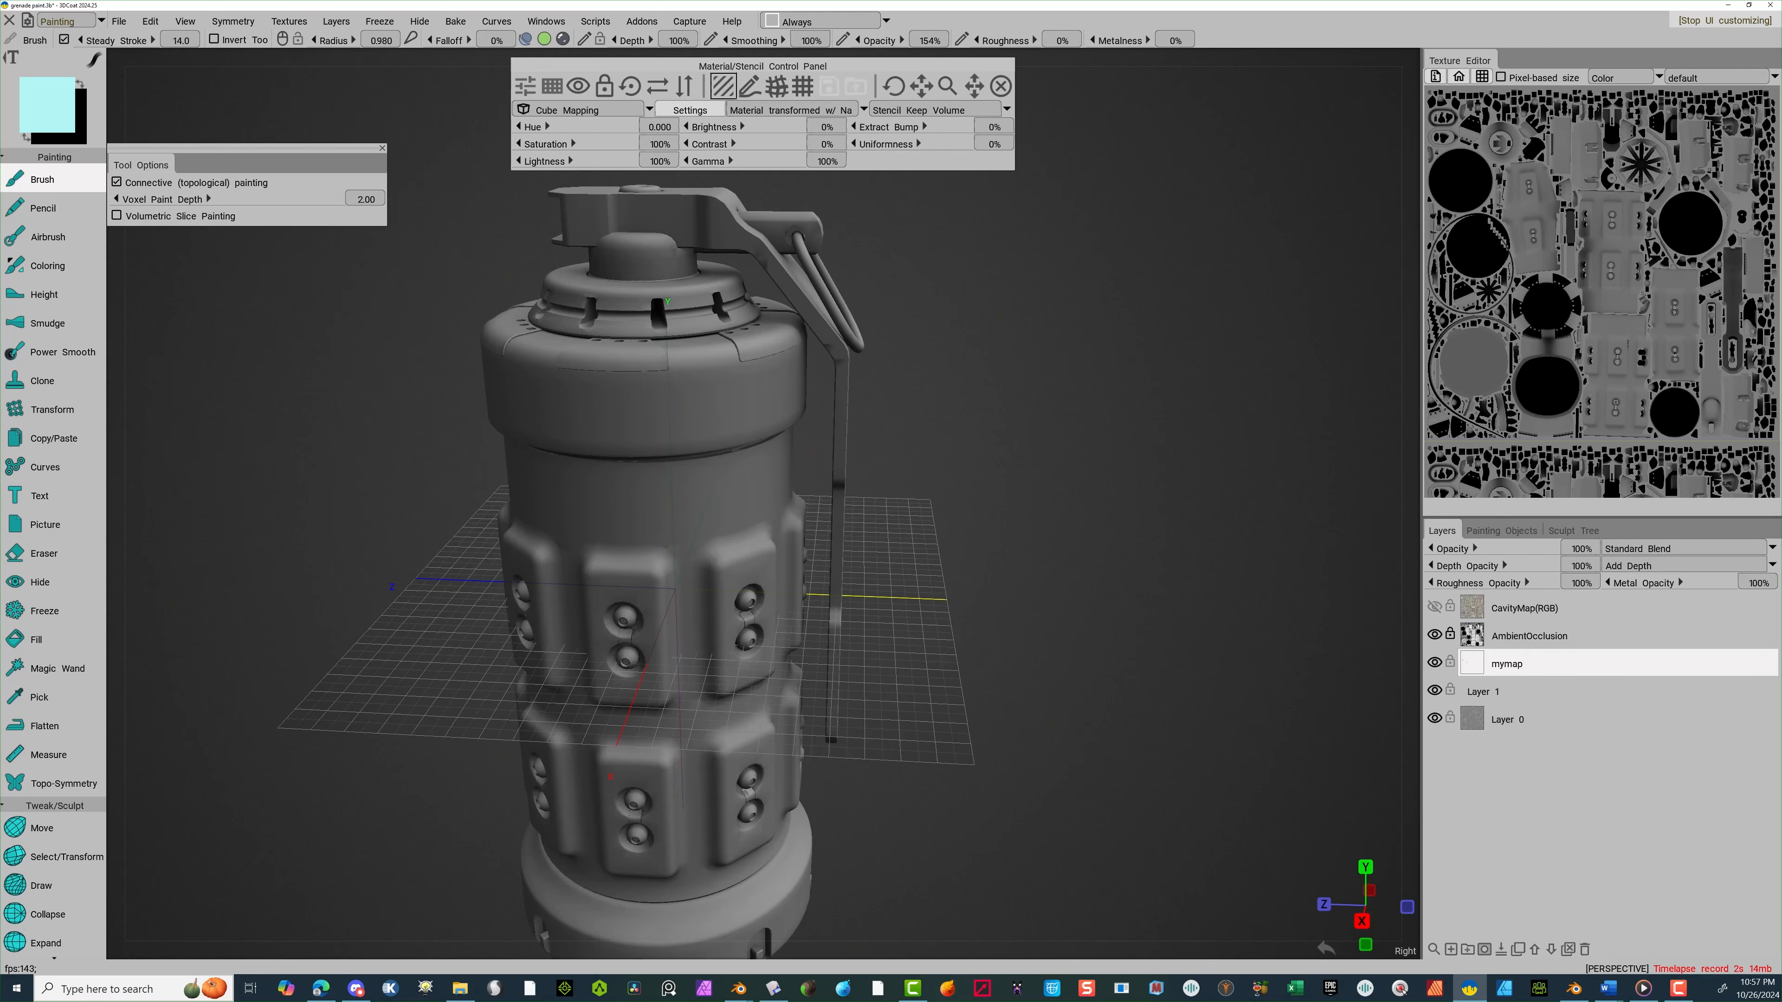
mouse_move(1400, 238)
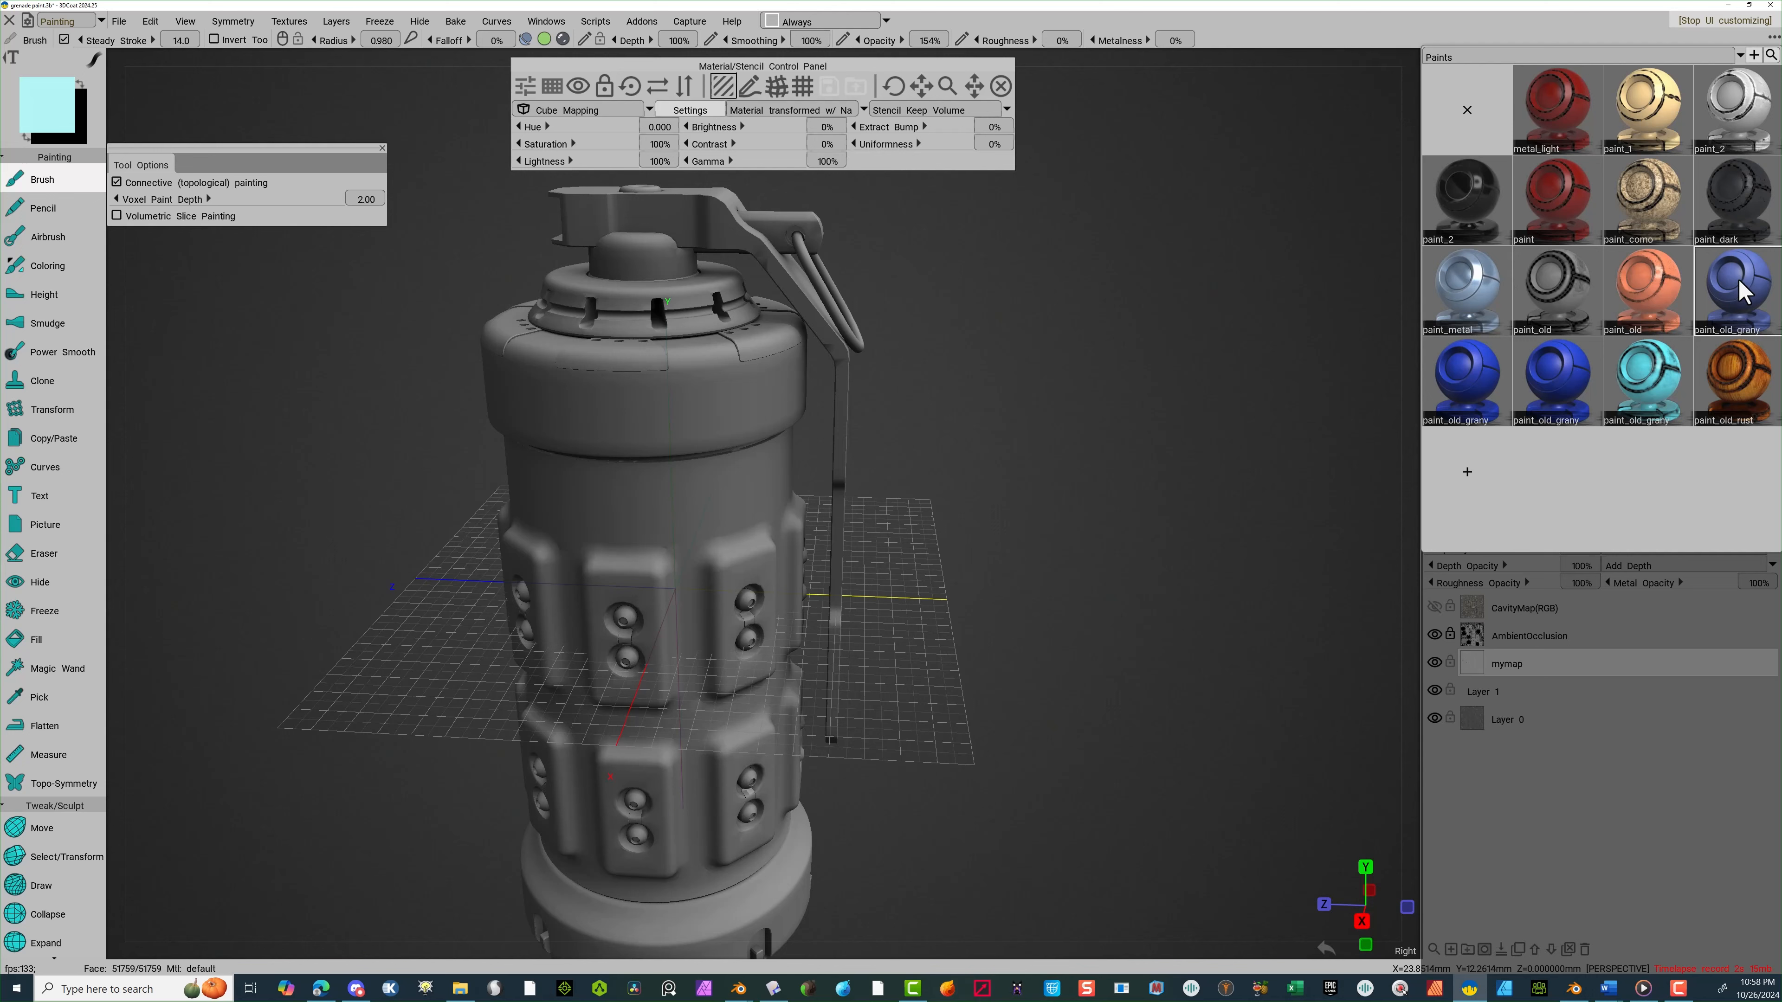
double_click(1745, 296)
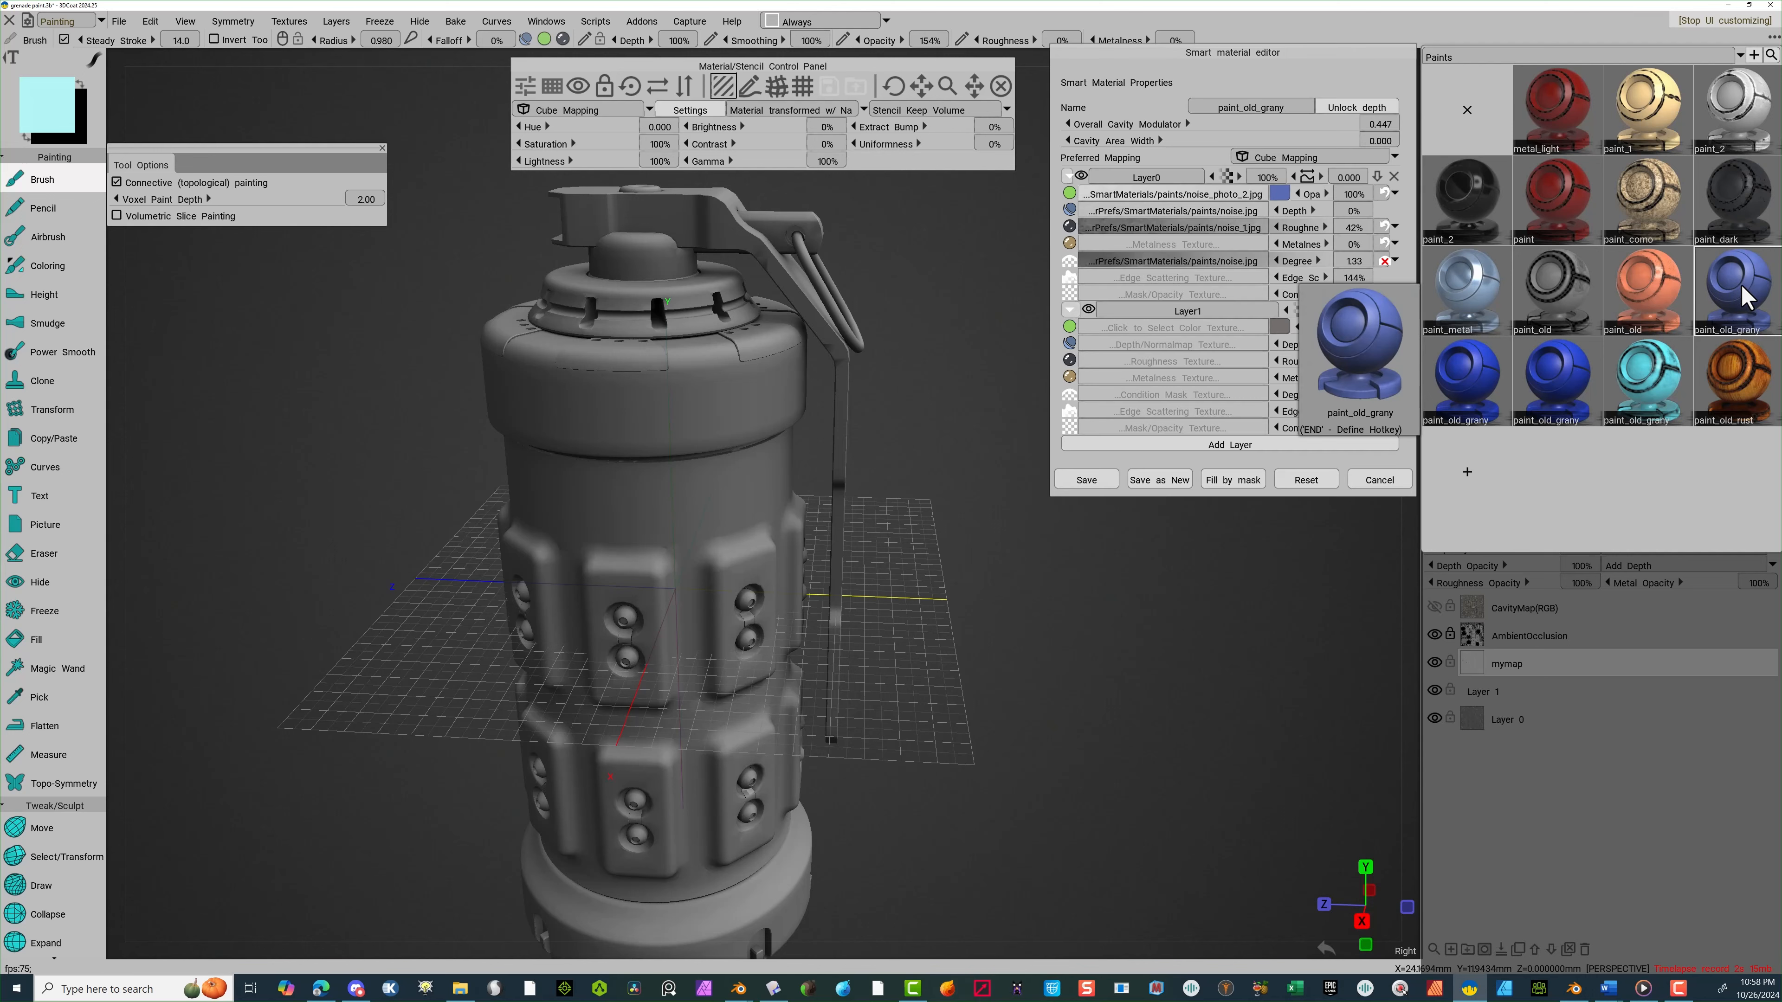
left_click(1745, 296)
right_click(1745, 296)
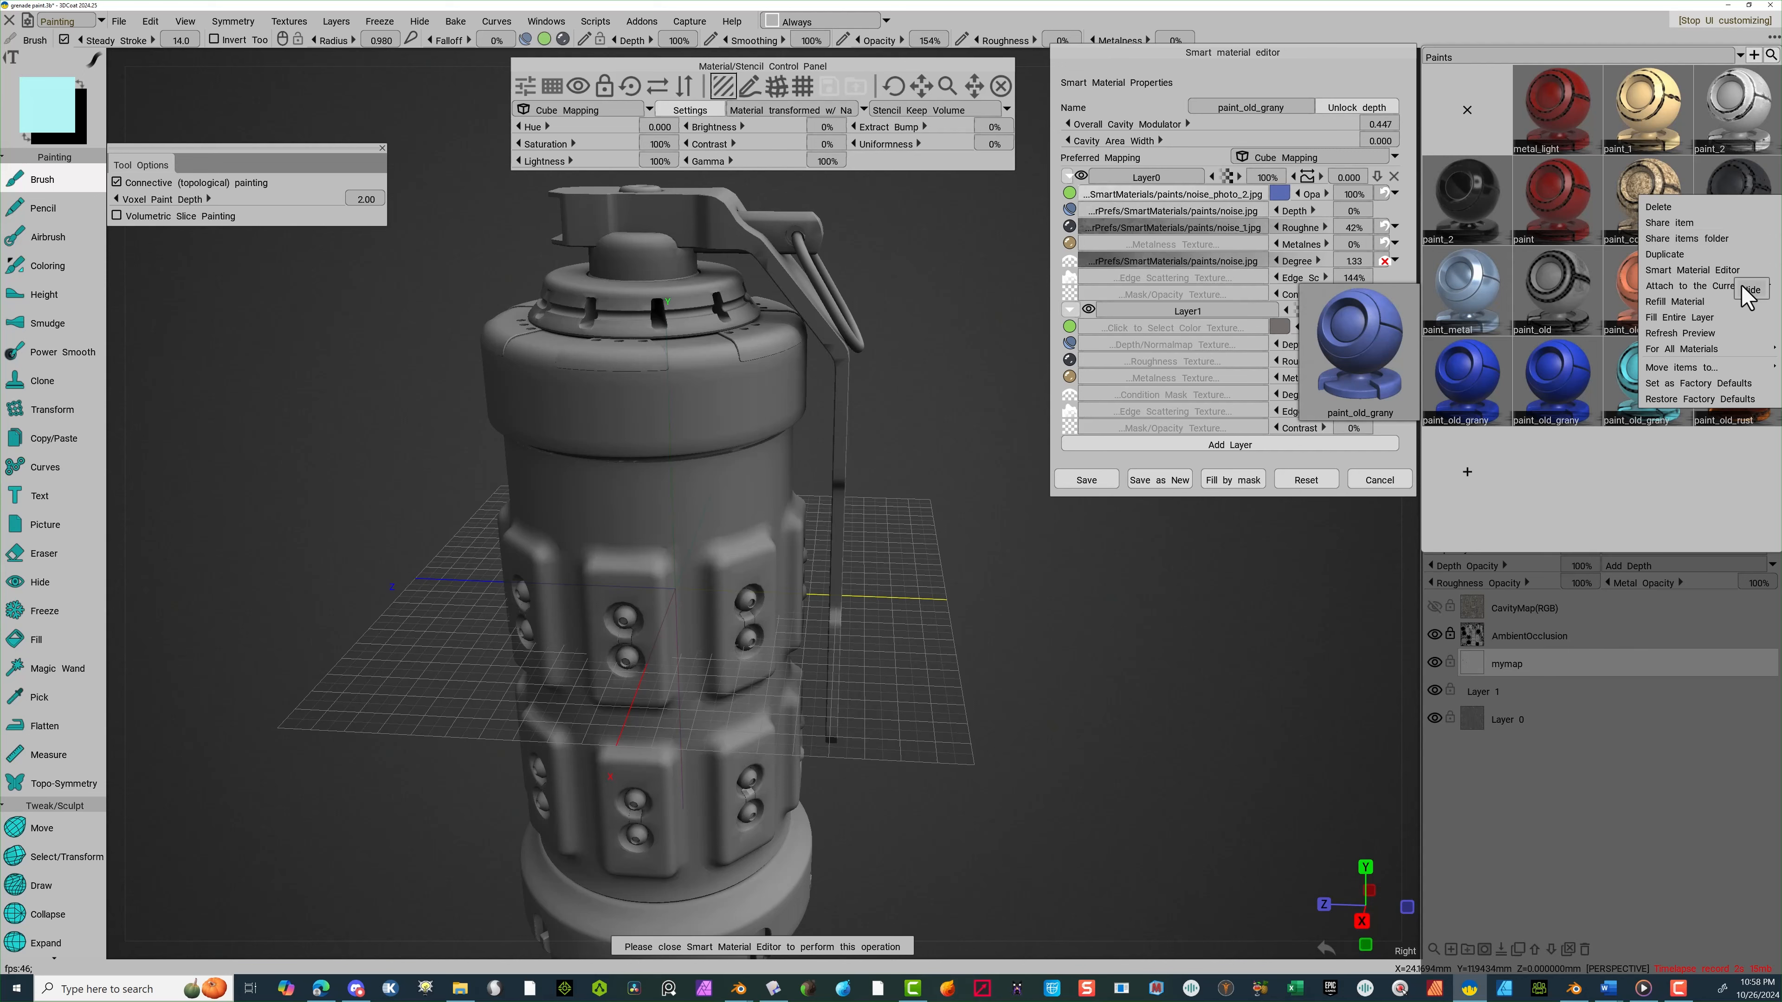
Change the color of the material's Layer0 to a muted blue, #65719F
left_click(1280, 195)
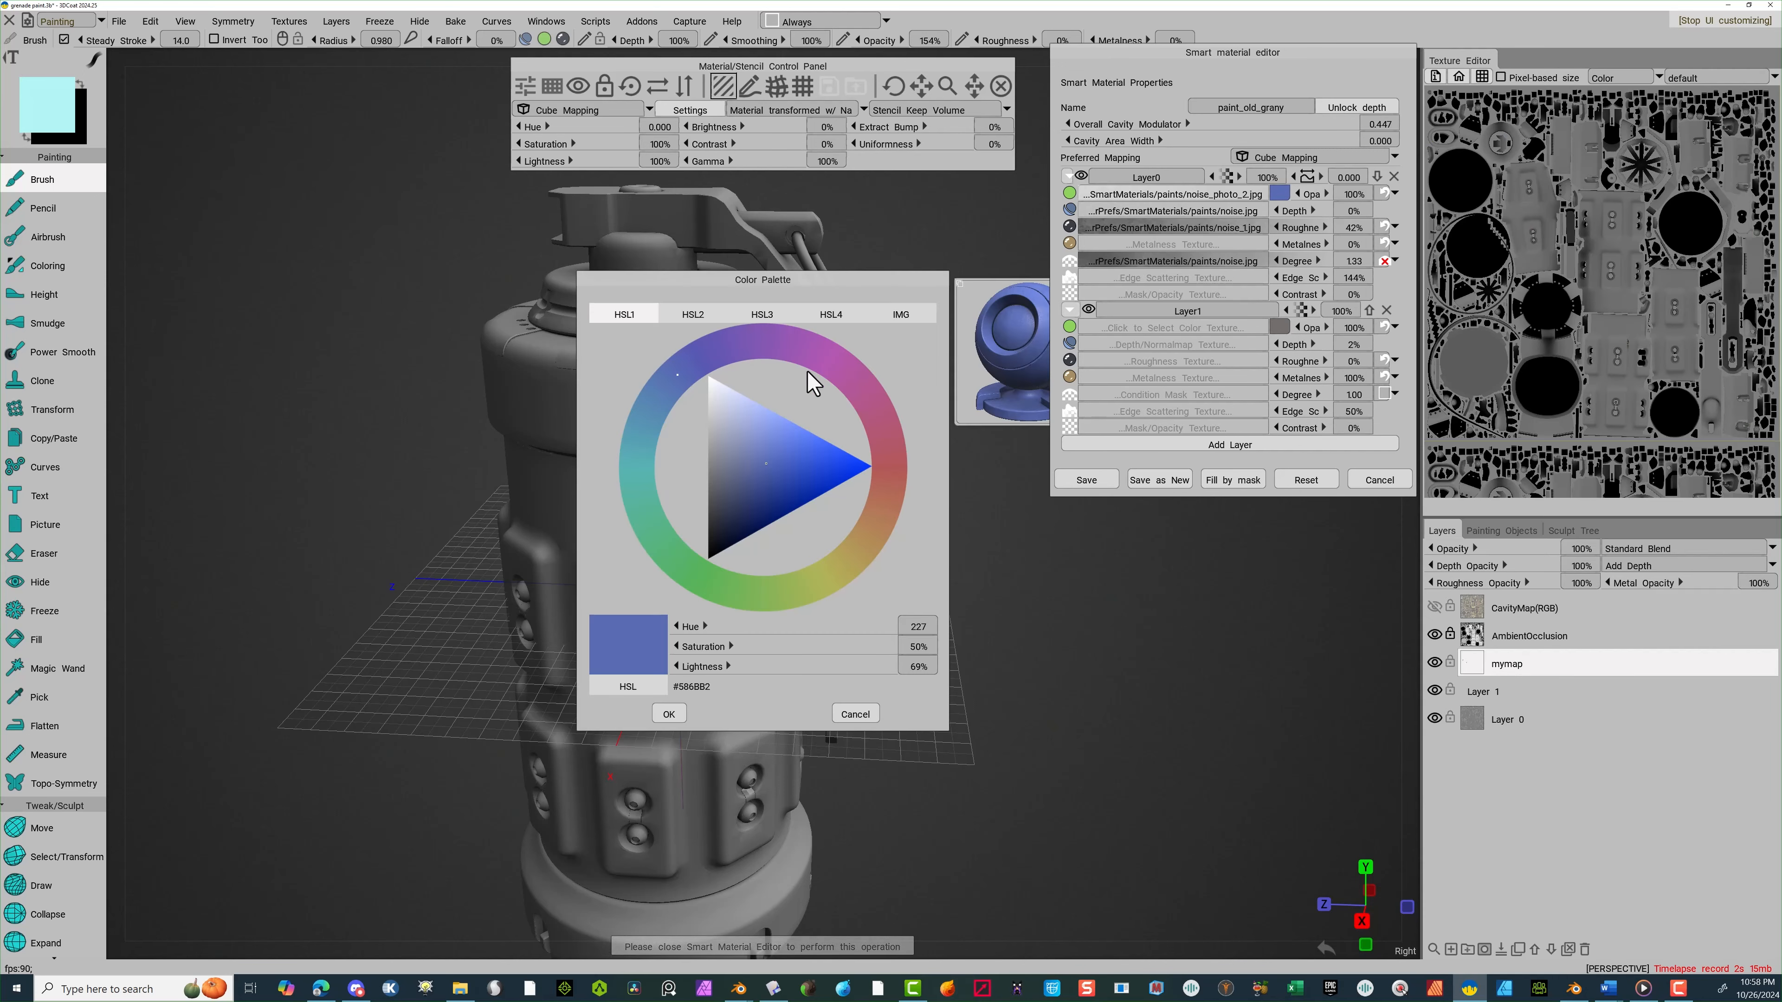
mouse_move(763, 477)
left_mouse_down()
mouse_move(784, 497)
mouse_move(772, 474)
mouse_move(792, 465)
mouse_move(758, 465)
left_mouse_up()
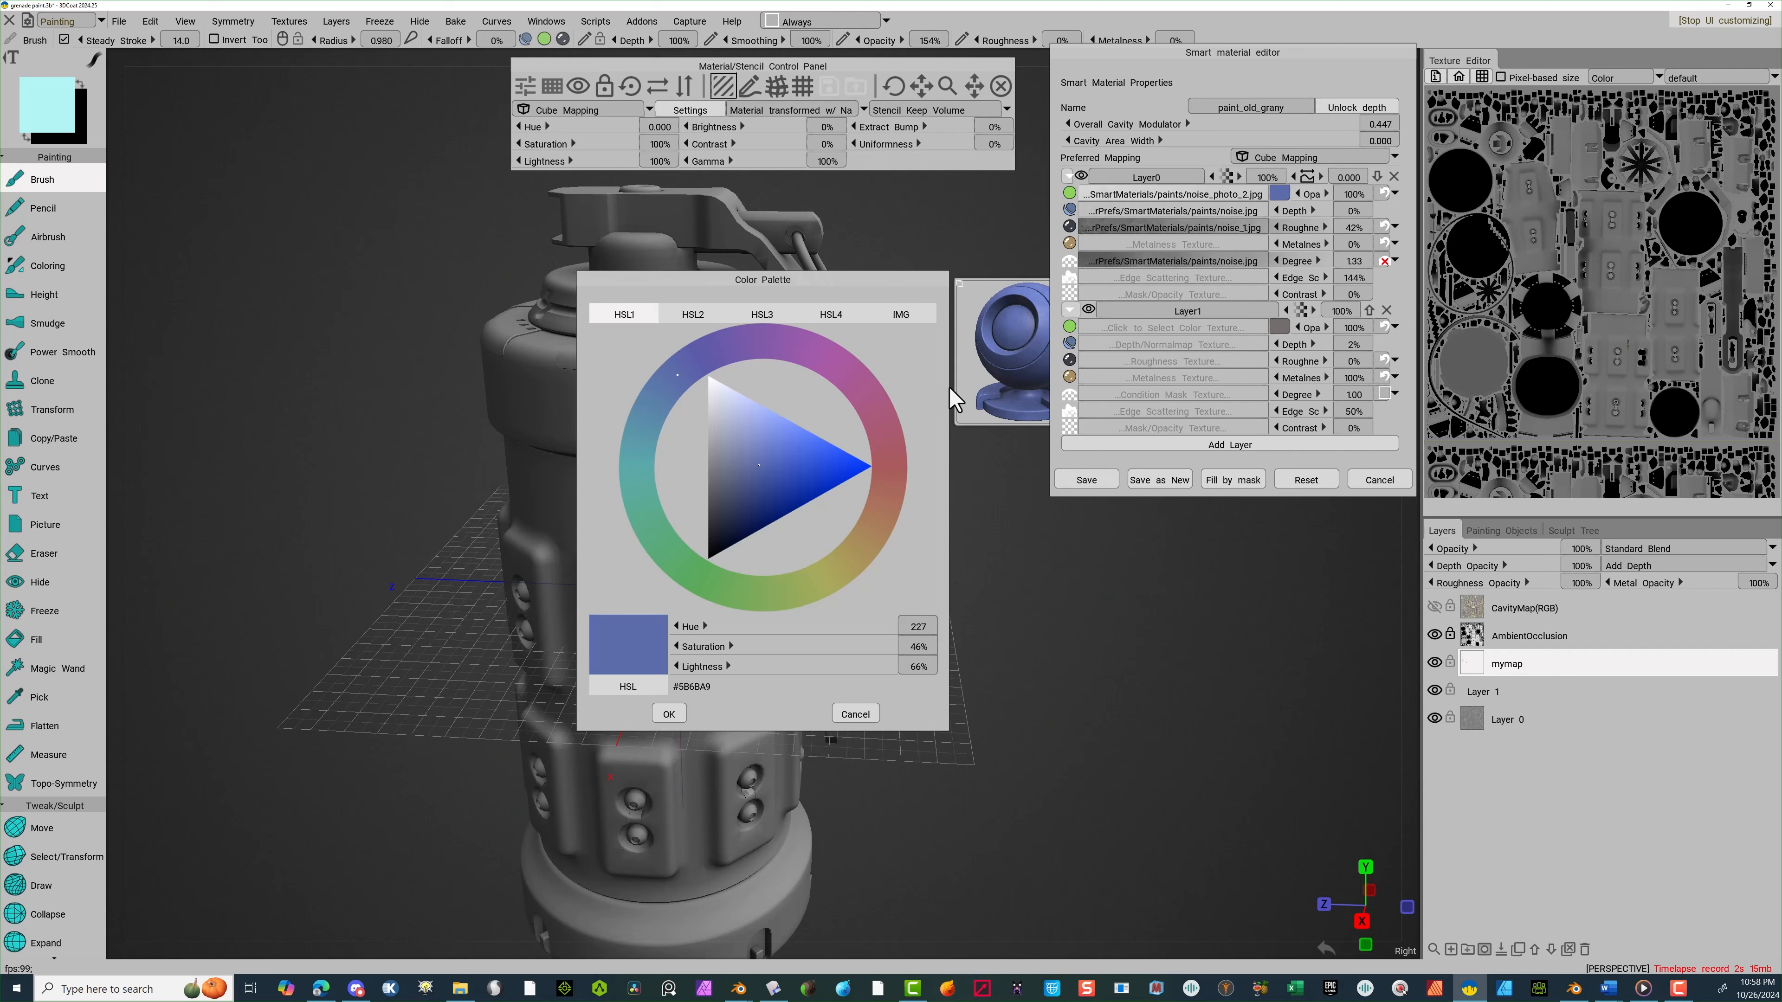
left_click(747, 468)
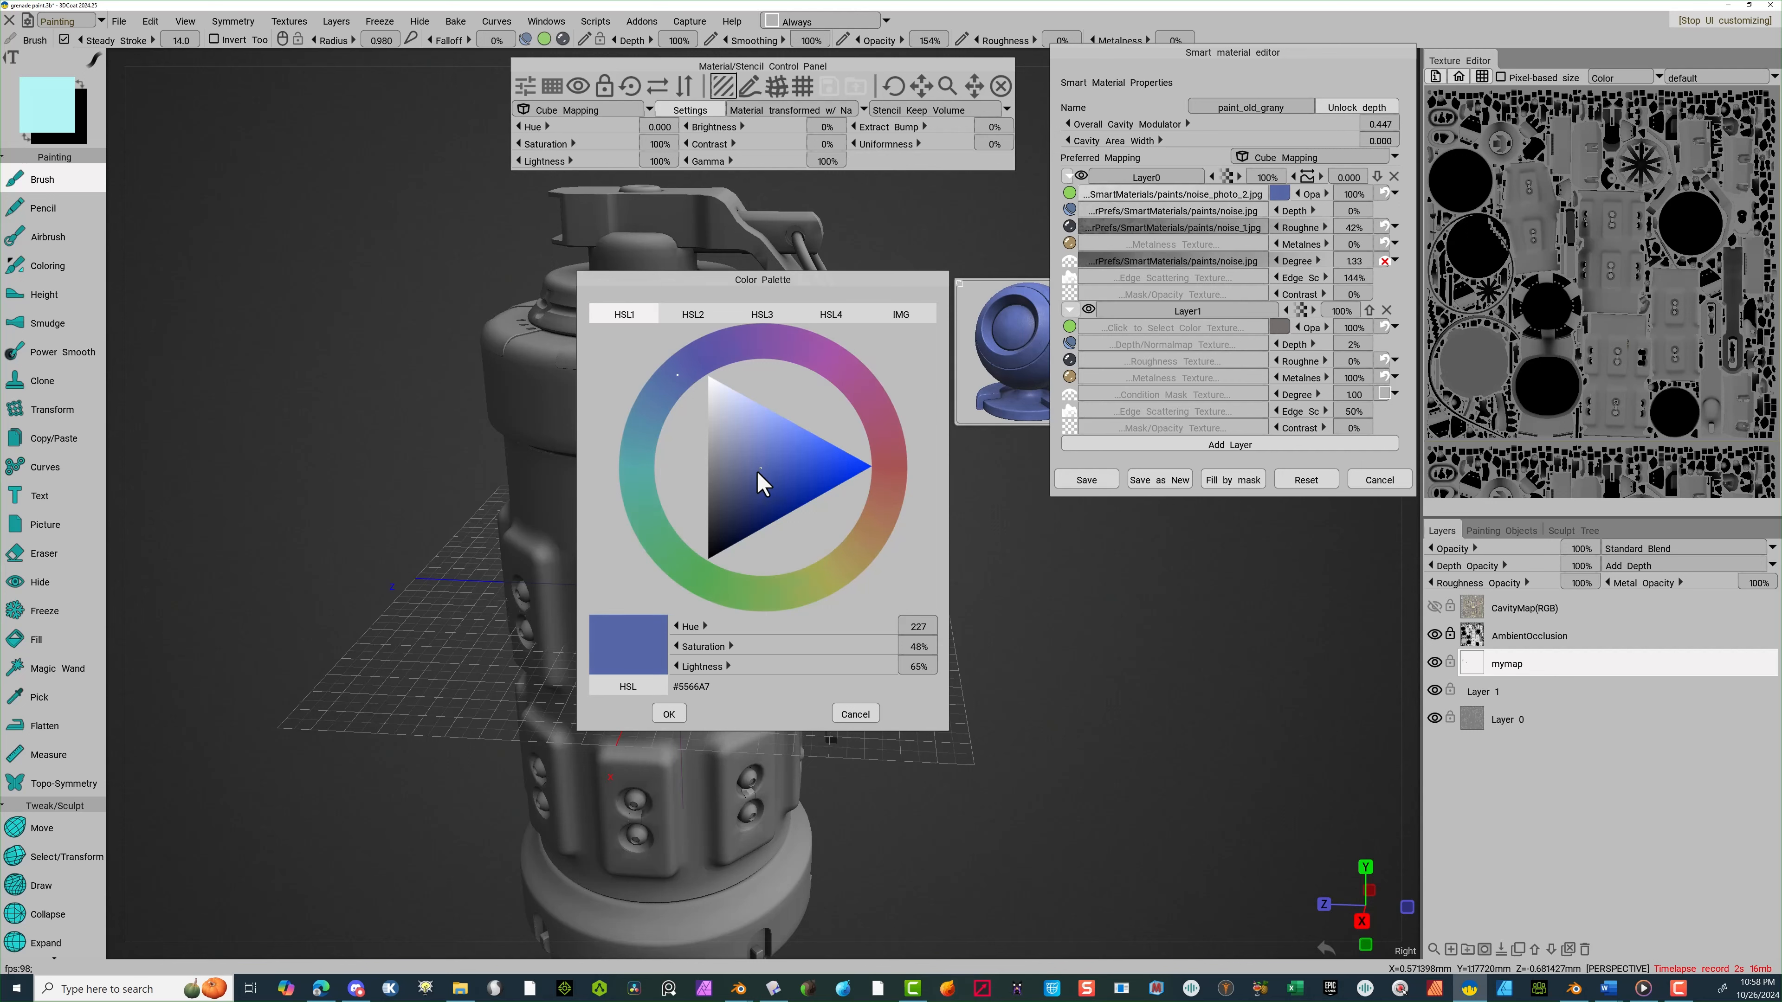
left_click(746, 466)
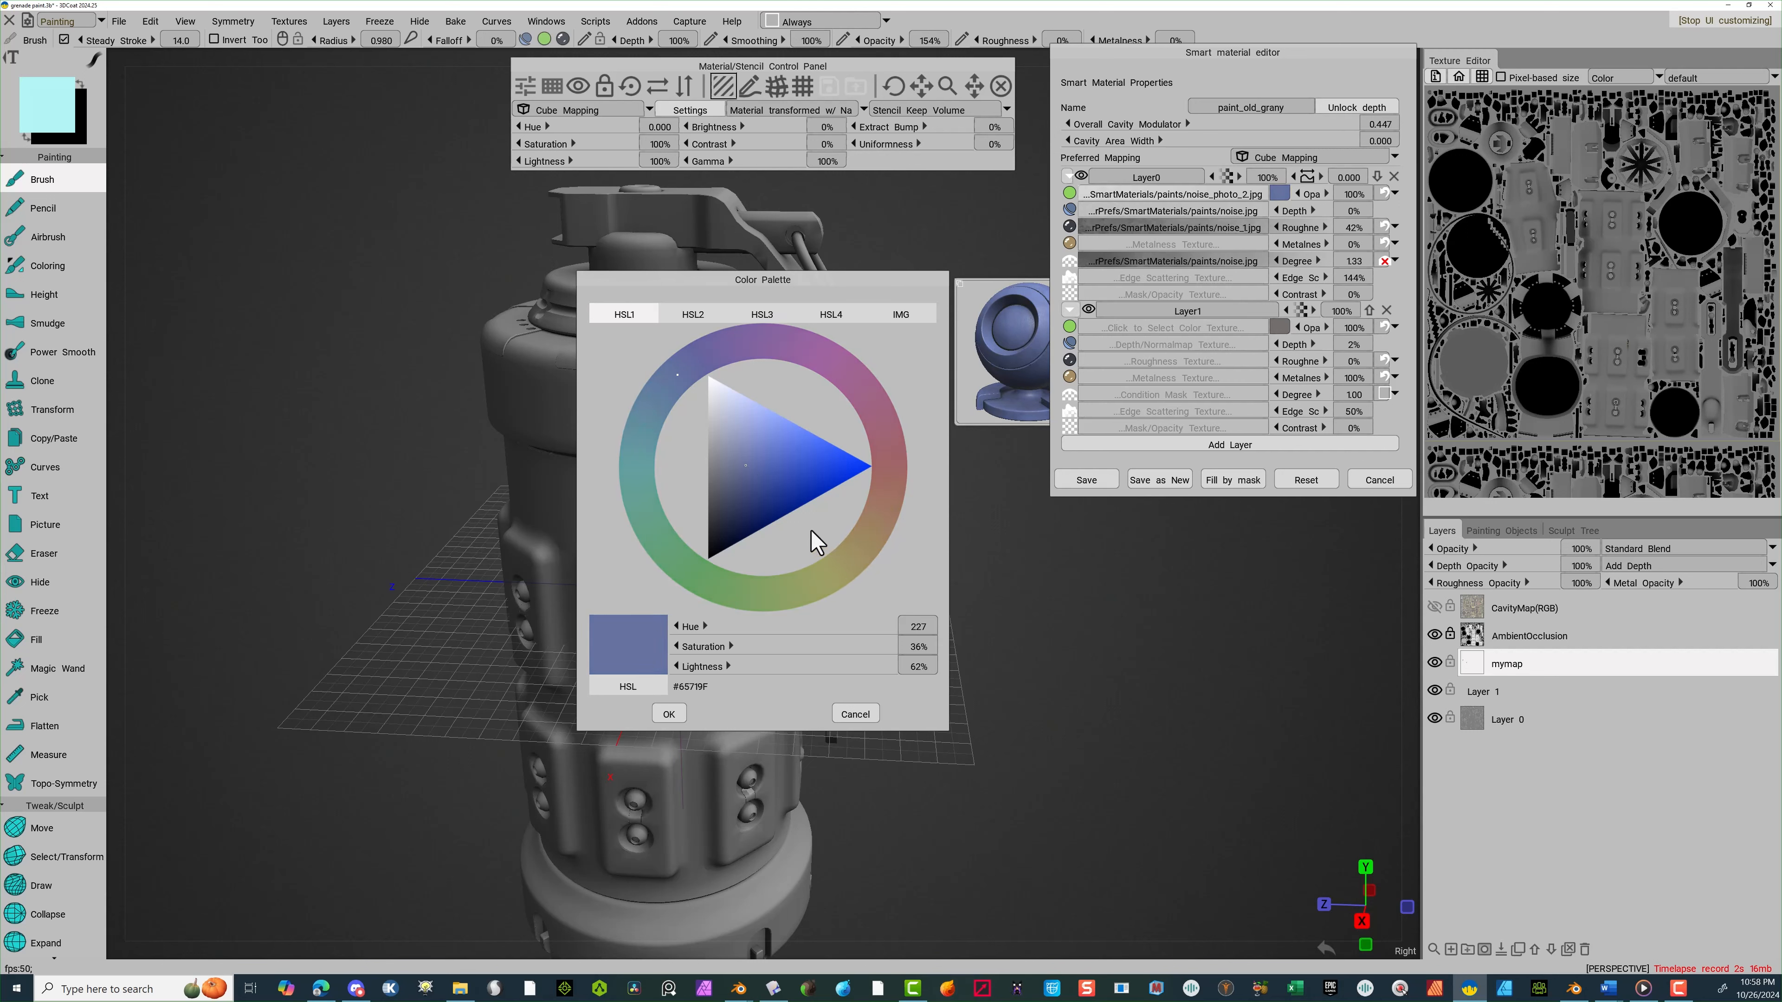
left_click(669, 718)
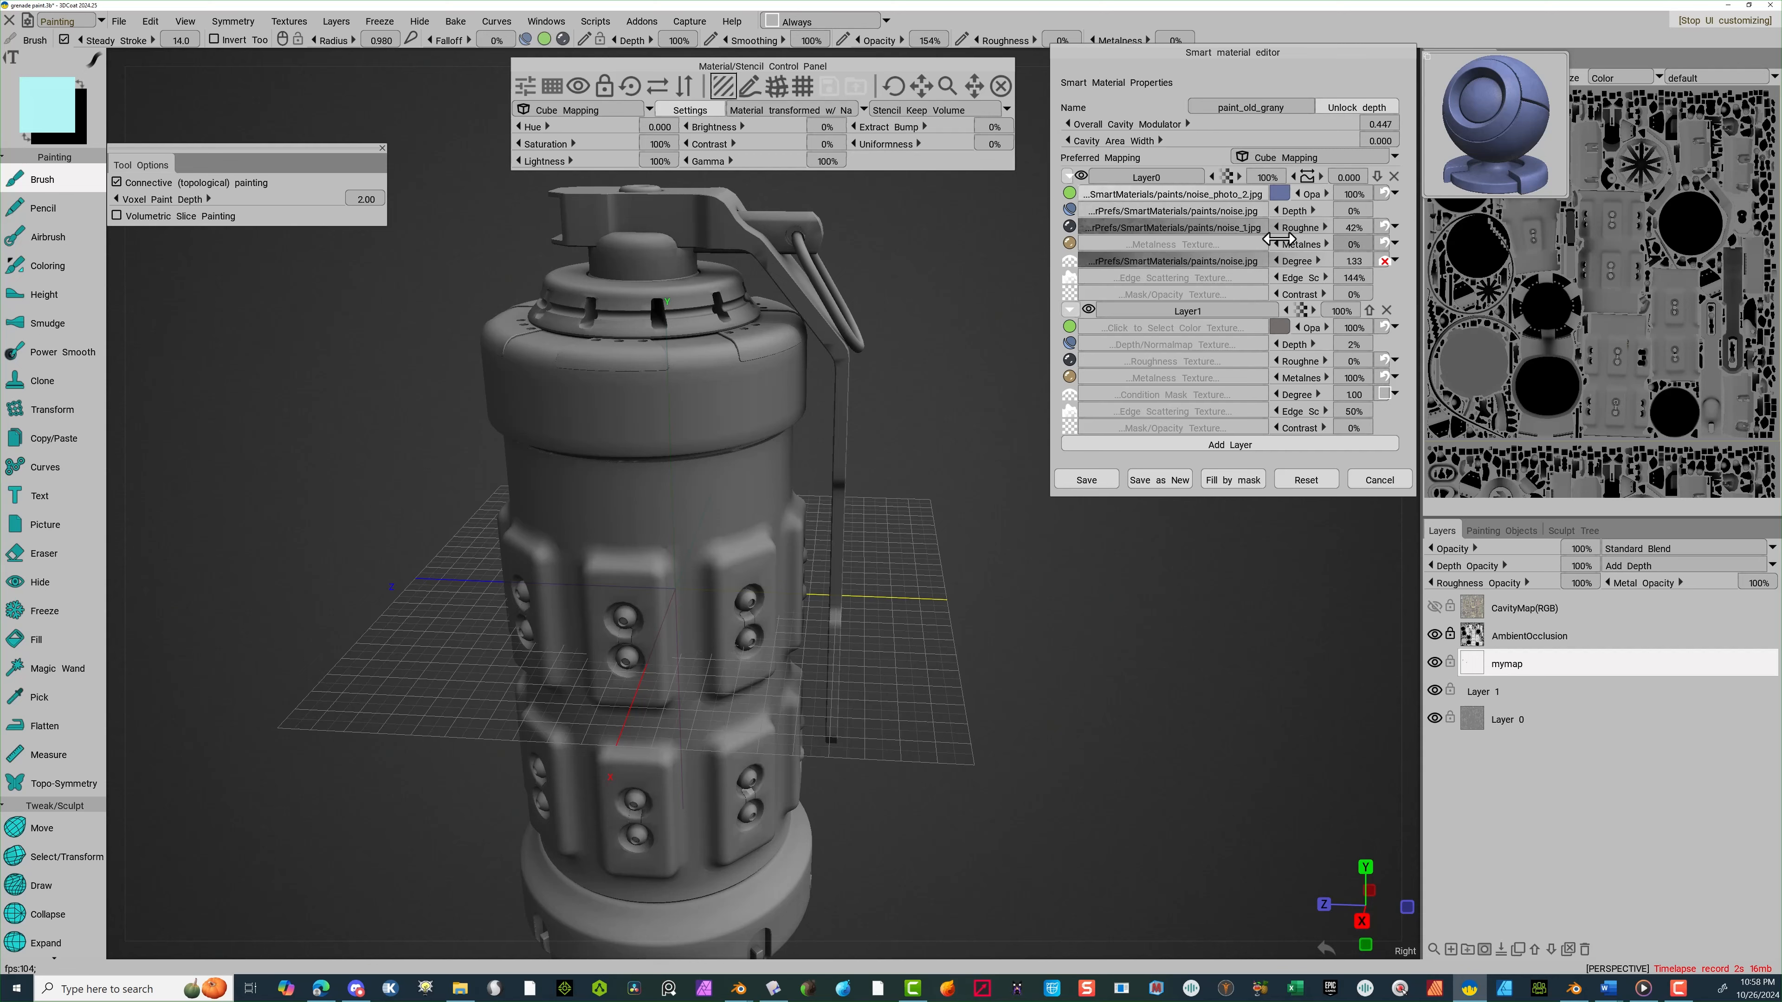
Adjust the material's scale over the grenade and fill the main body with it on the mymap layer, using Fill w/ Color
left_click(951, 86)
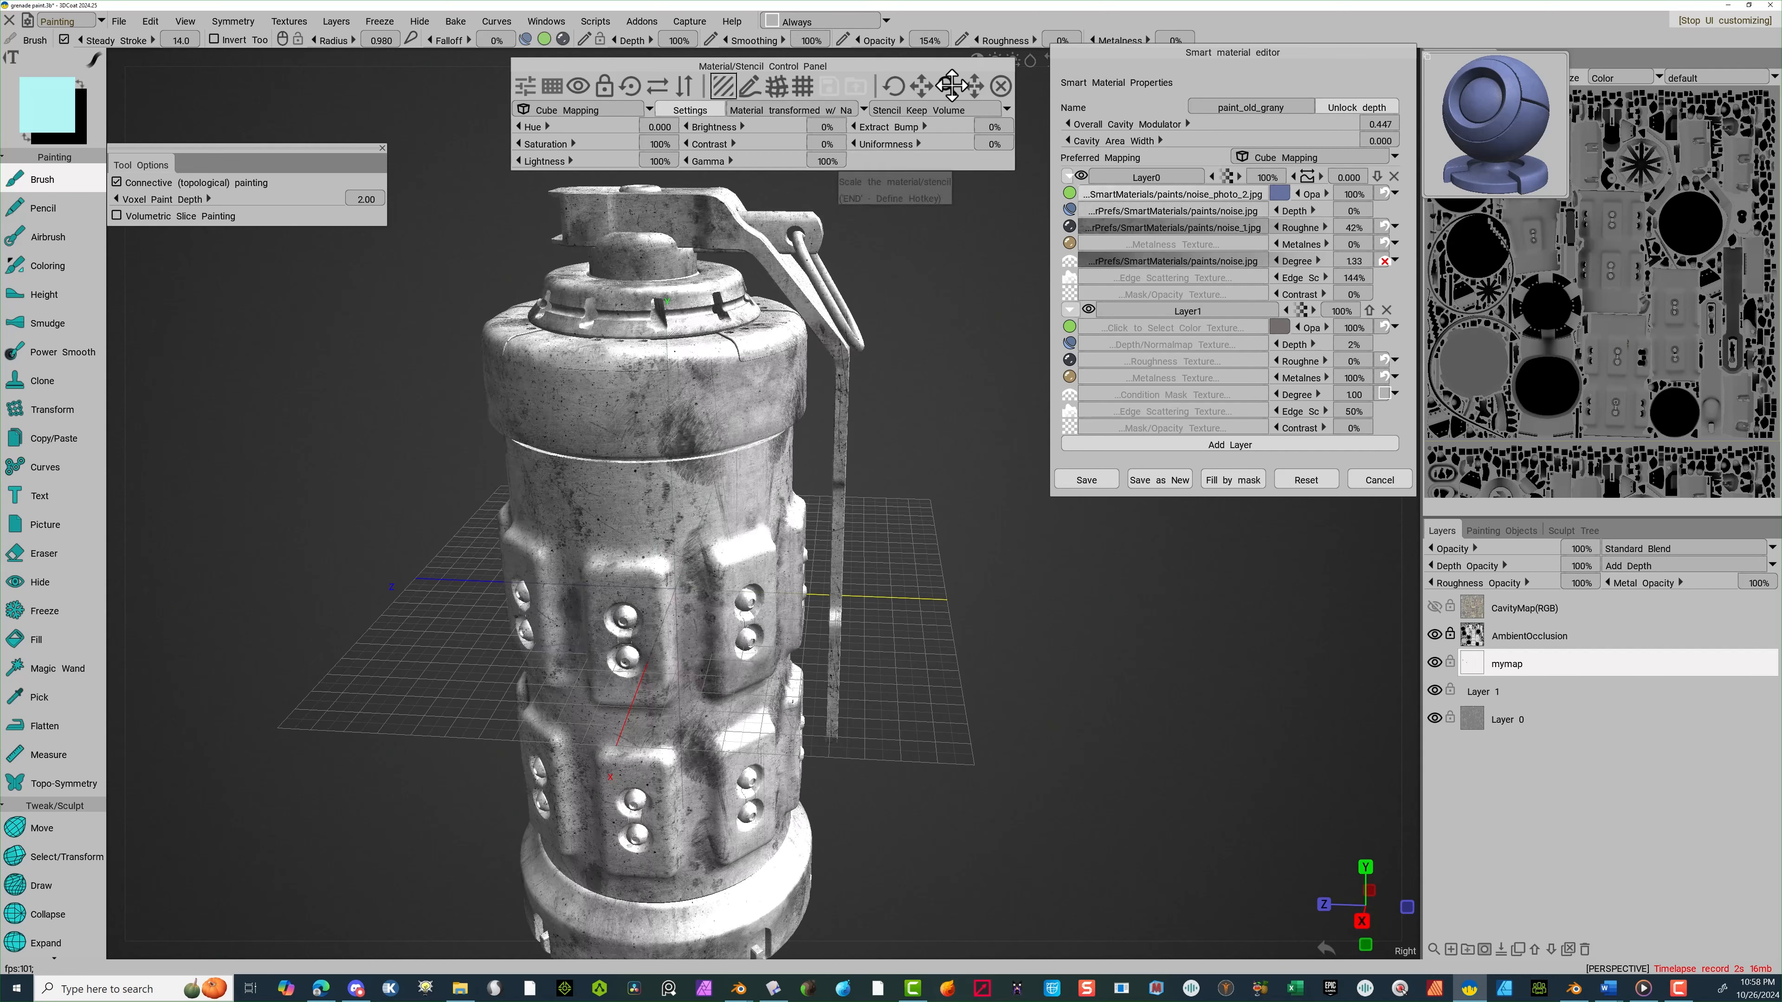
left_click_drag(951, 86, 952, 86)
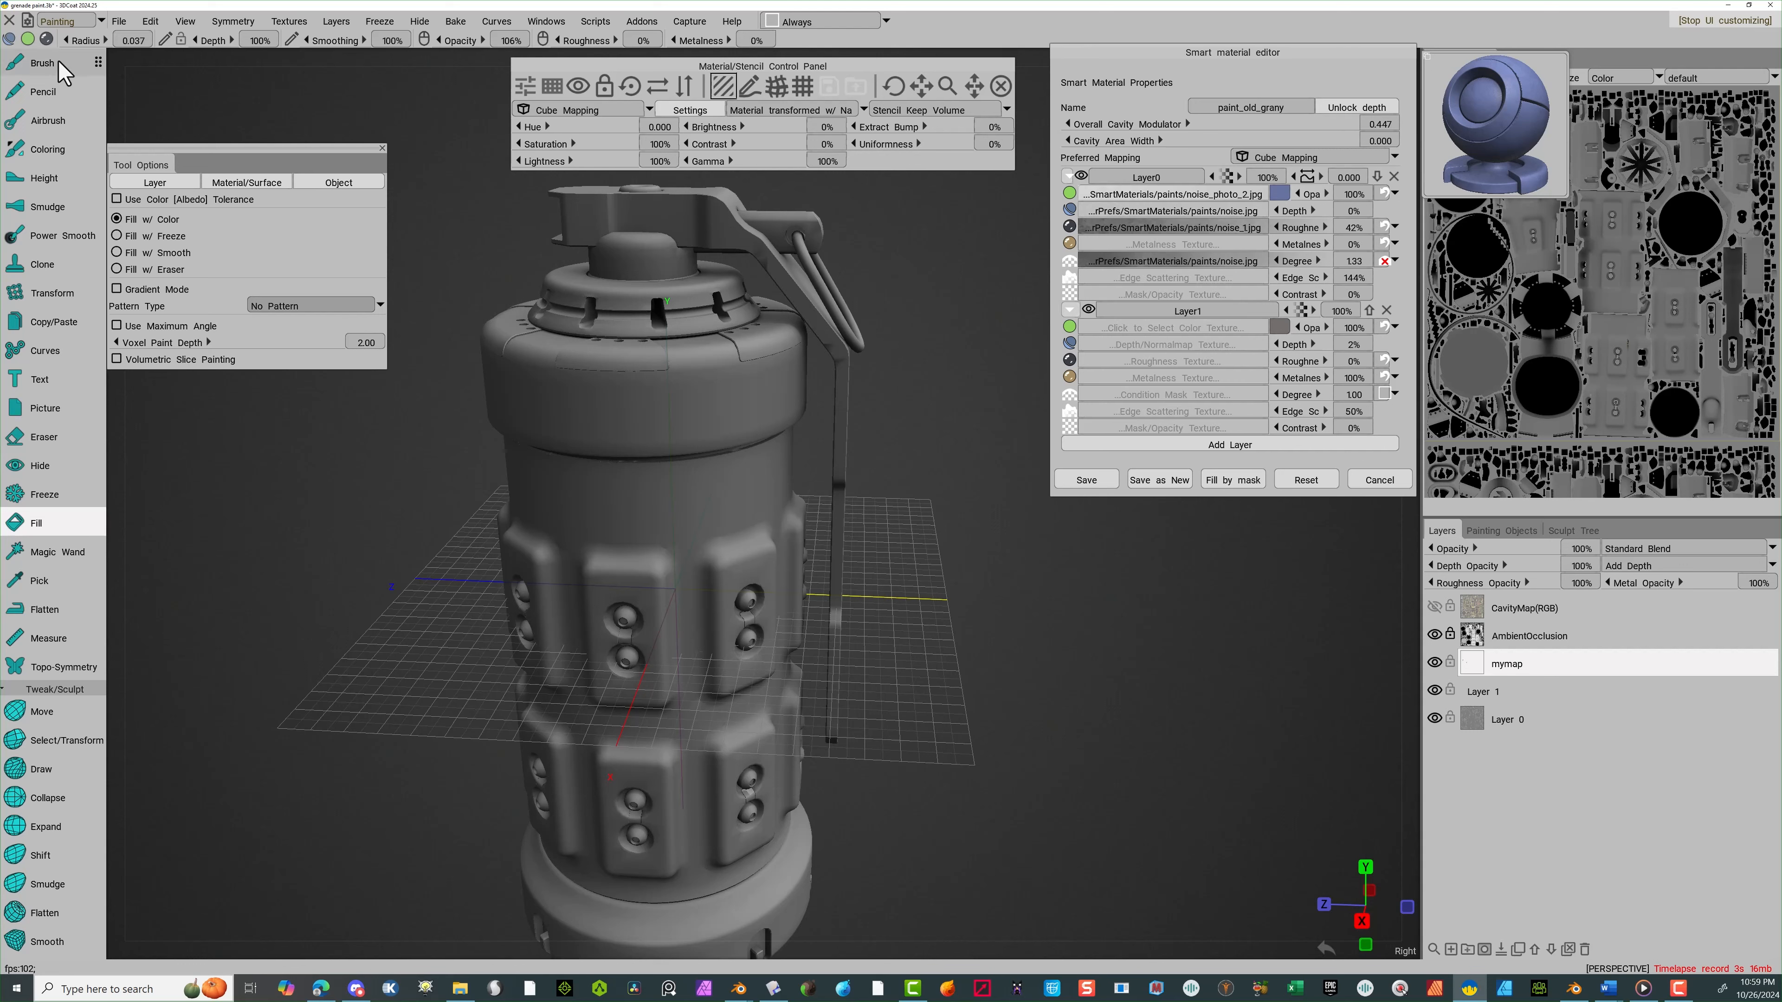
left_click(105, 40)
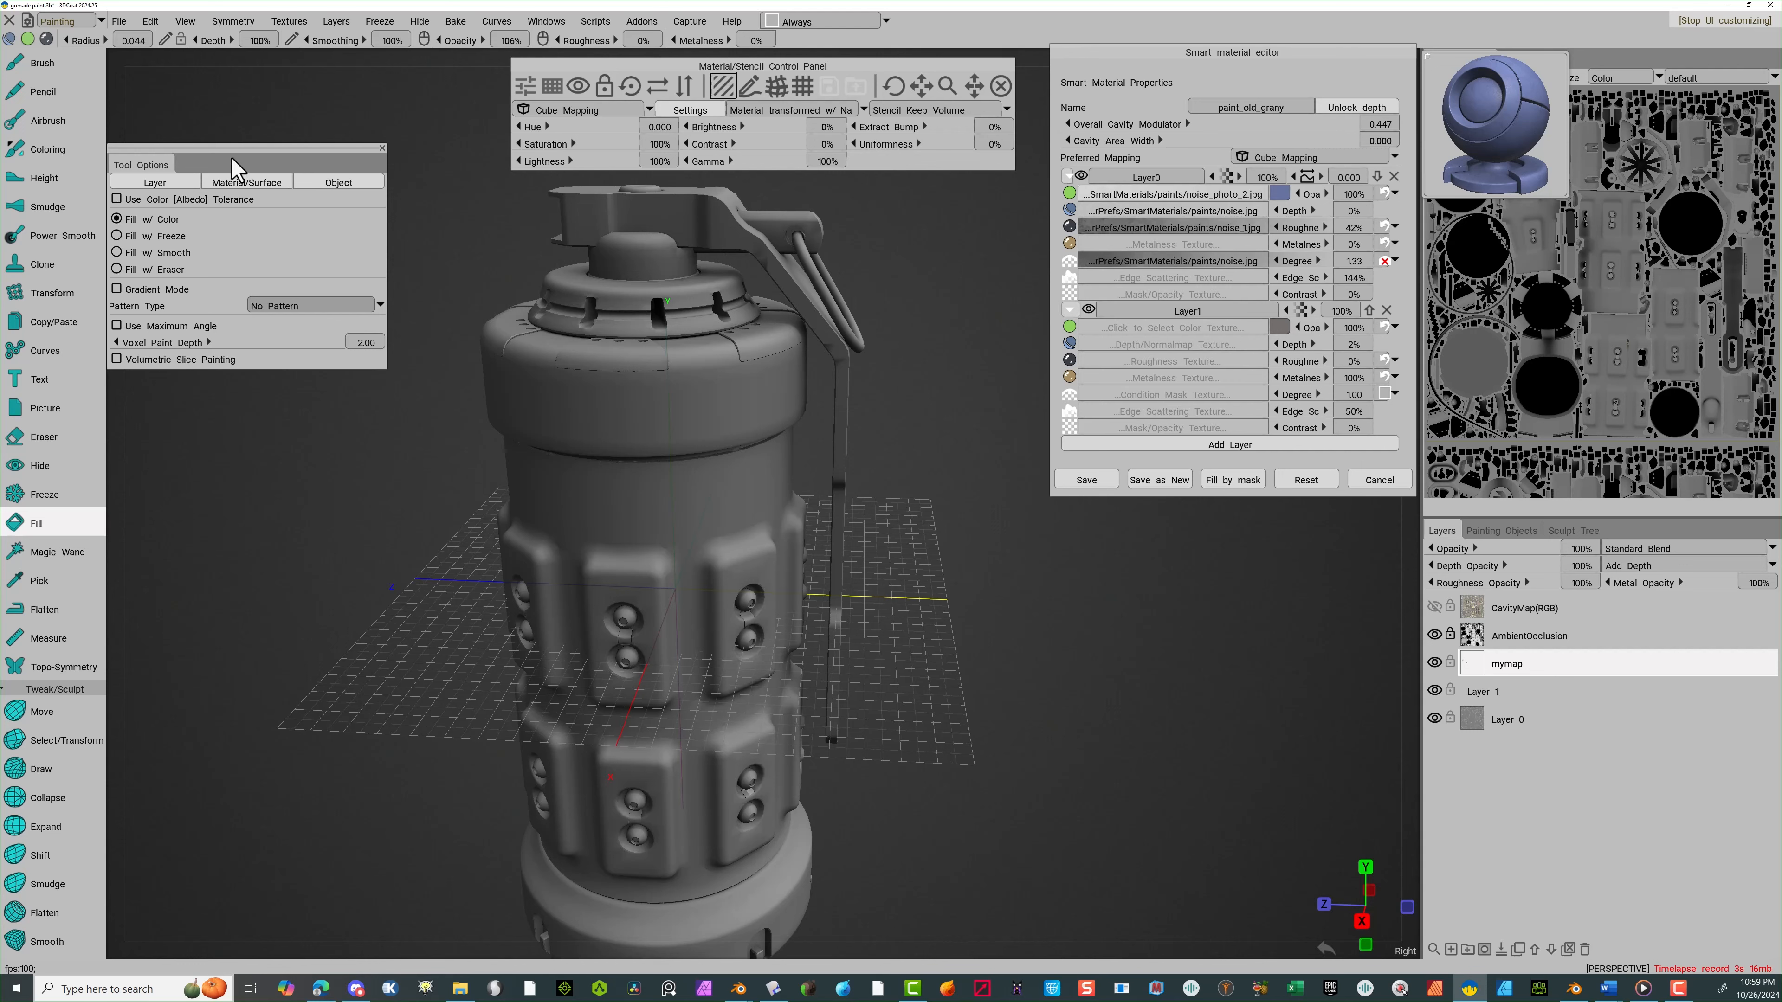
left_click_drag(226, 151, 318, 98)
scroll(70, 43, "up", 2)
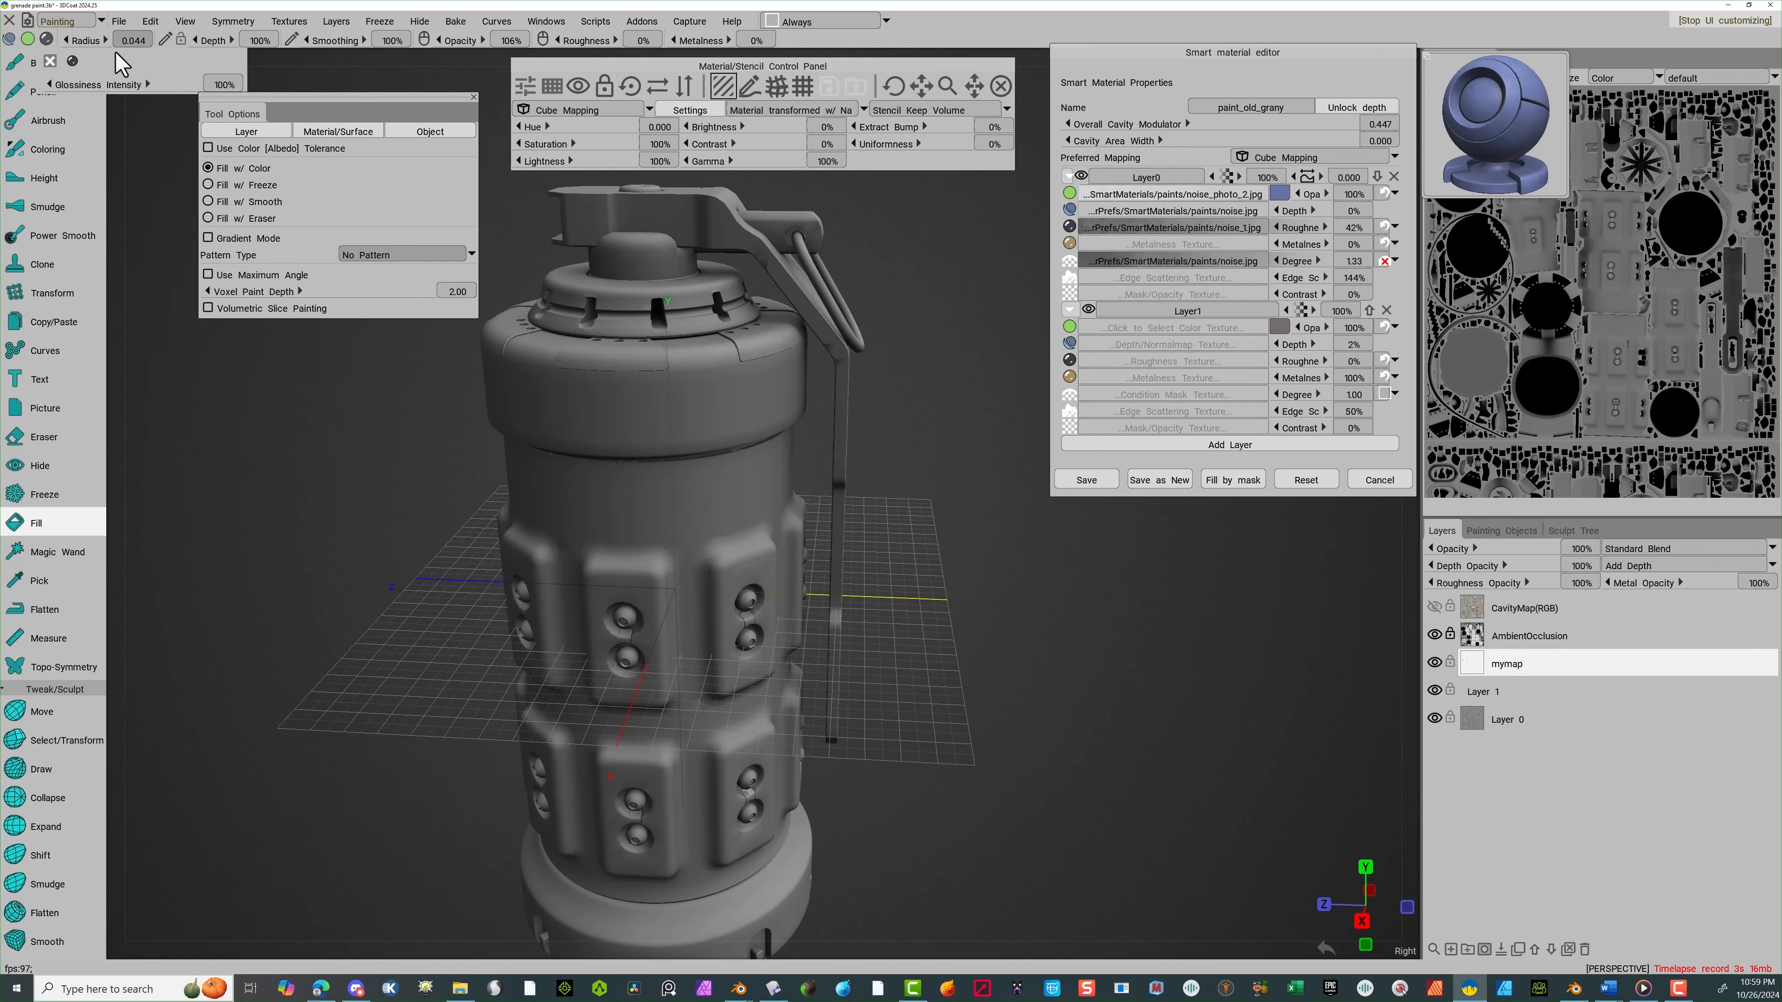
scroll(84, 56, "up", 2)
scroll(84, 38, "up", 1)
mouse_move(99, 52)
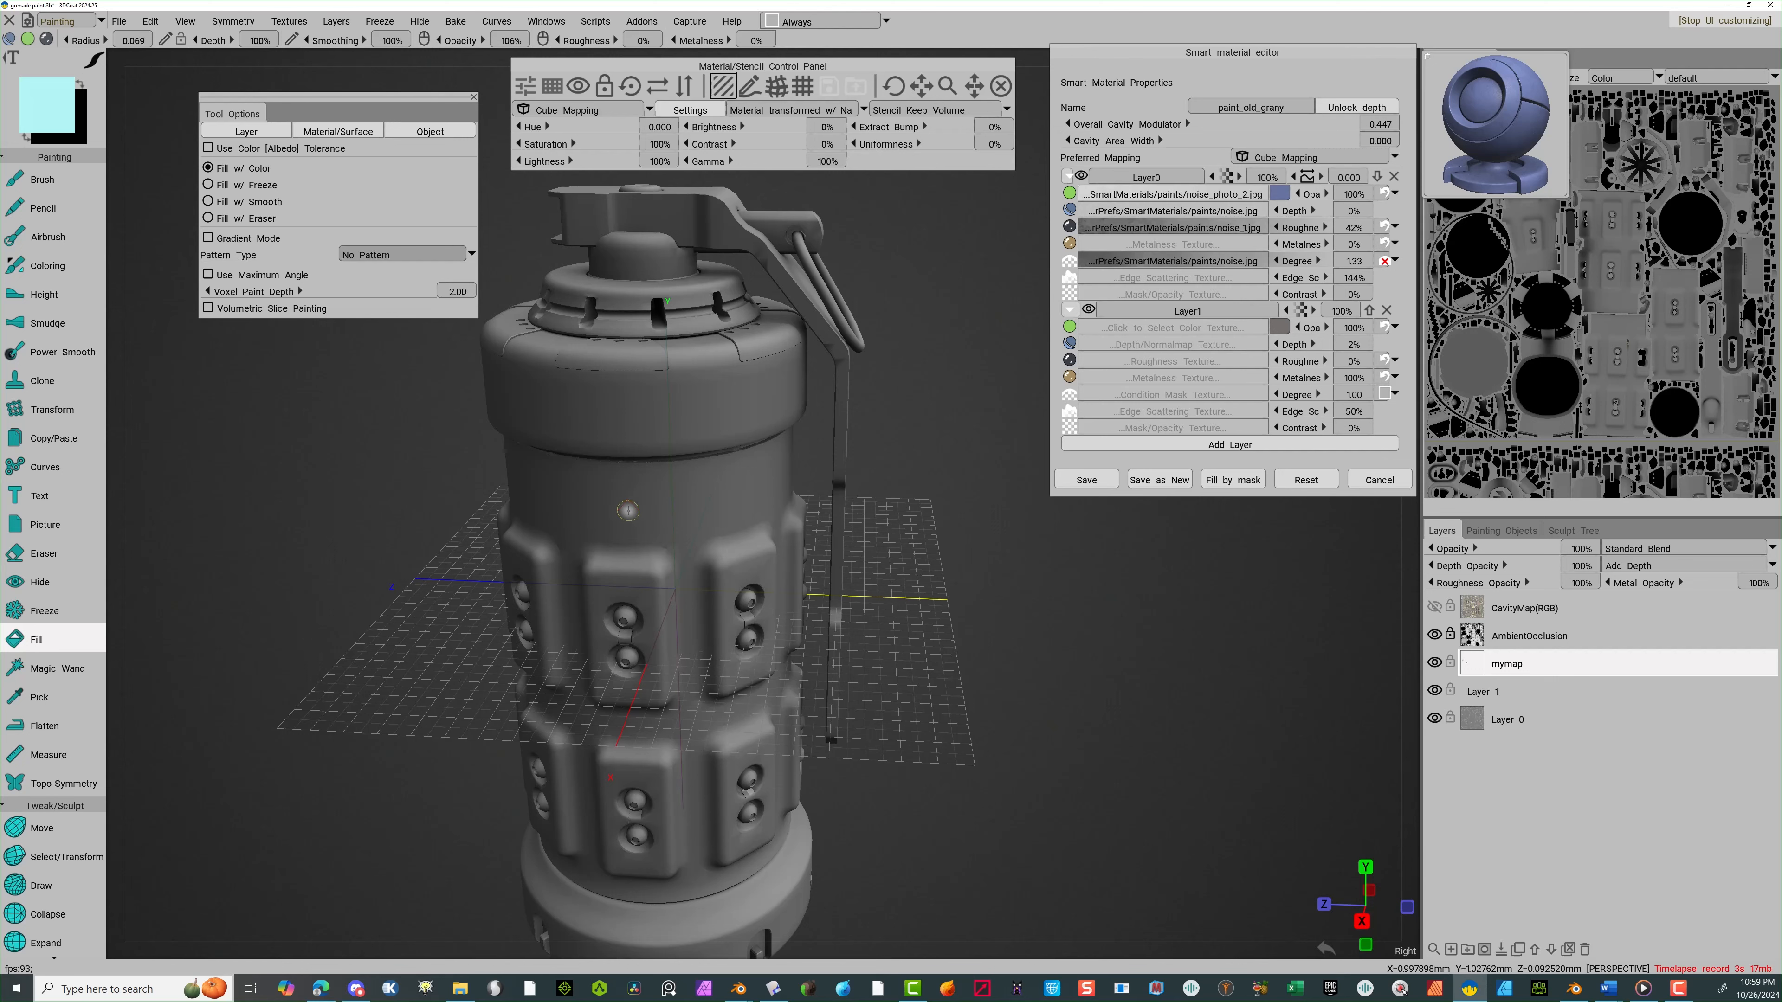
left_click(627, 511)
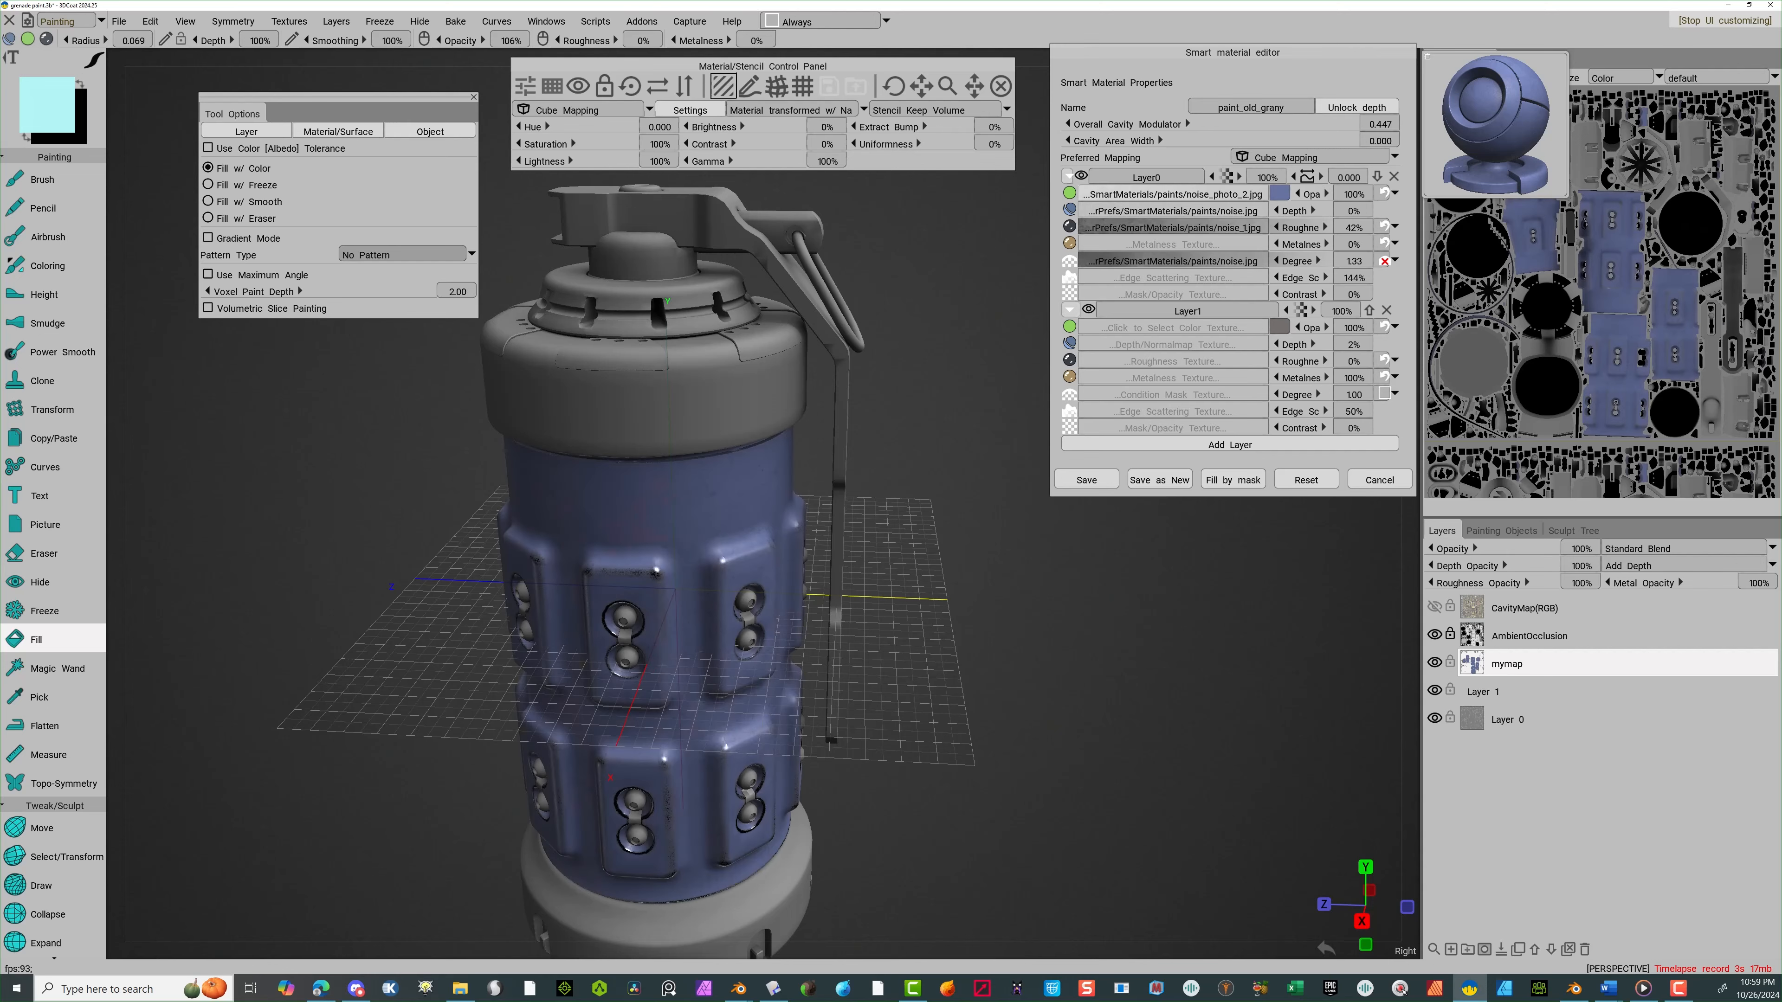
Examine the edge wear around the raised panels and bolt recesses on the painted body
scroll(1078, 724, "up", 8)
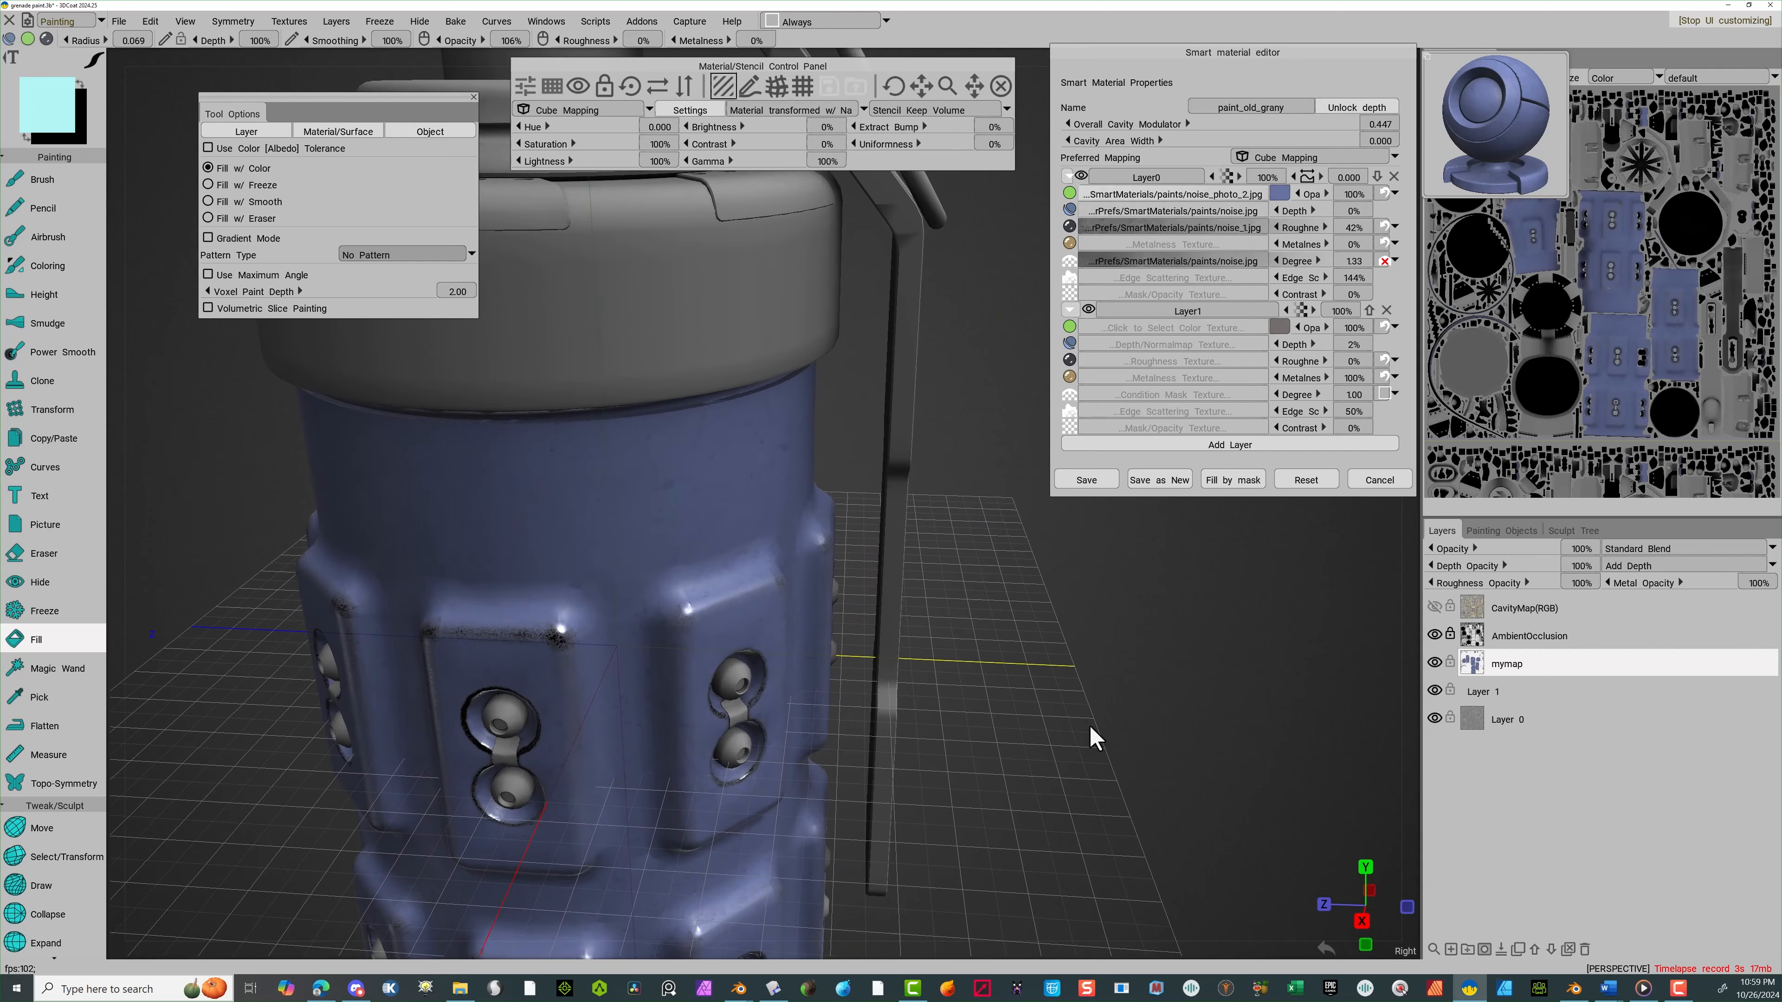
left_click_drag(1086, 663, 1120, 699)
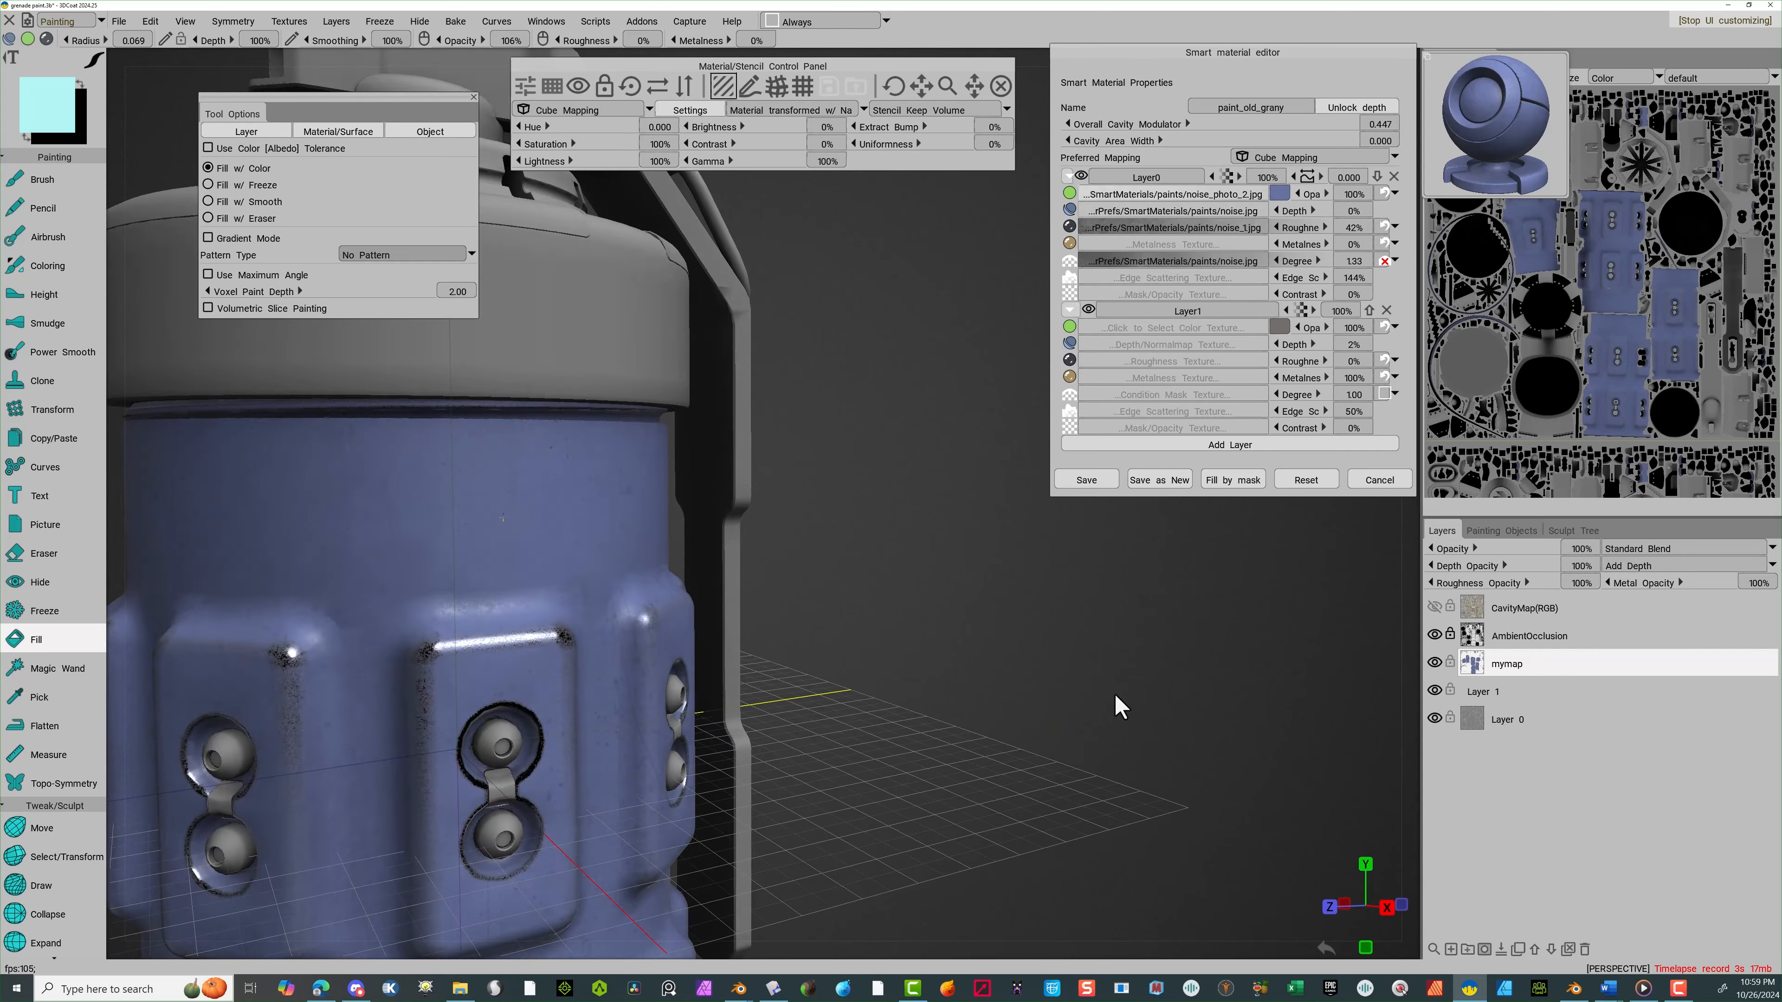
scroll(1111, 695, "down", 3)
middle_click_drag(1003, 745, 1069, 669)
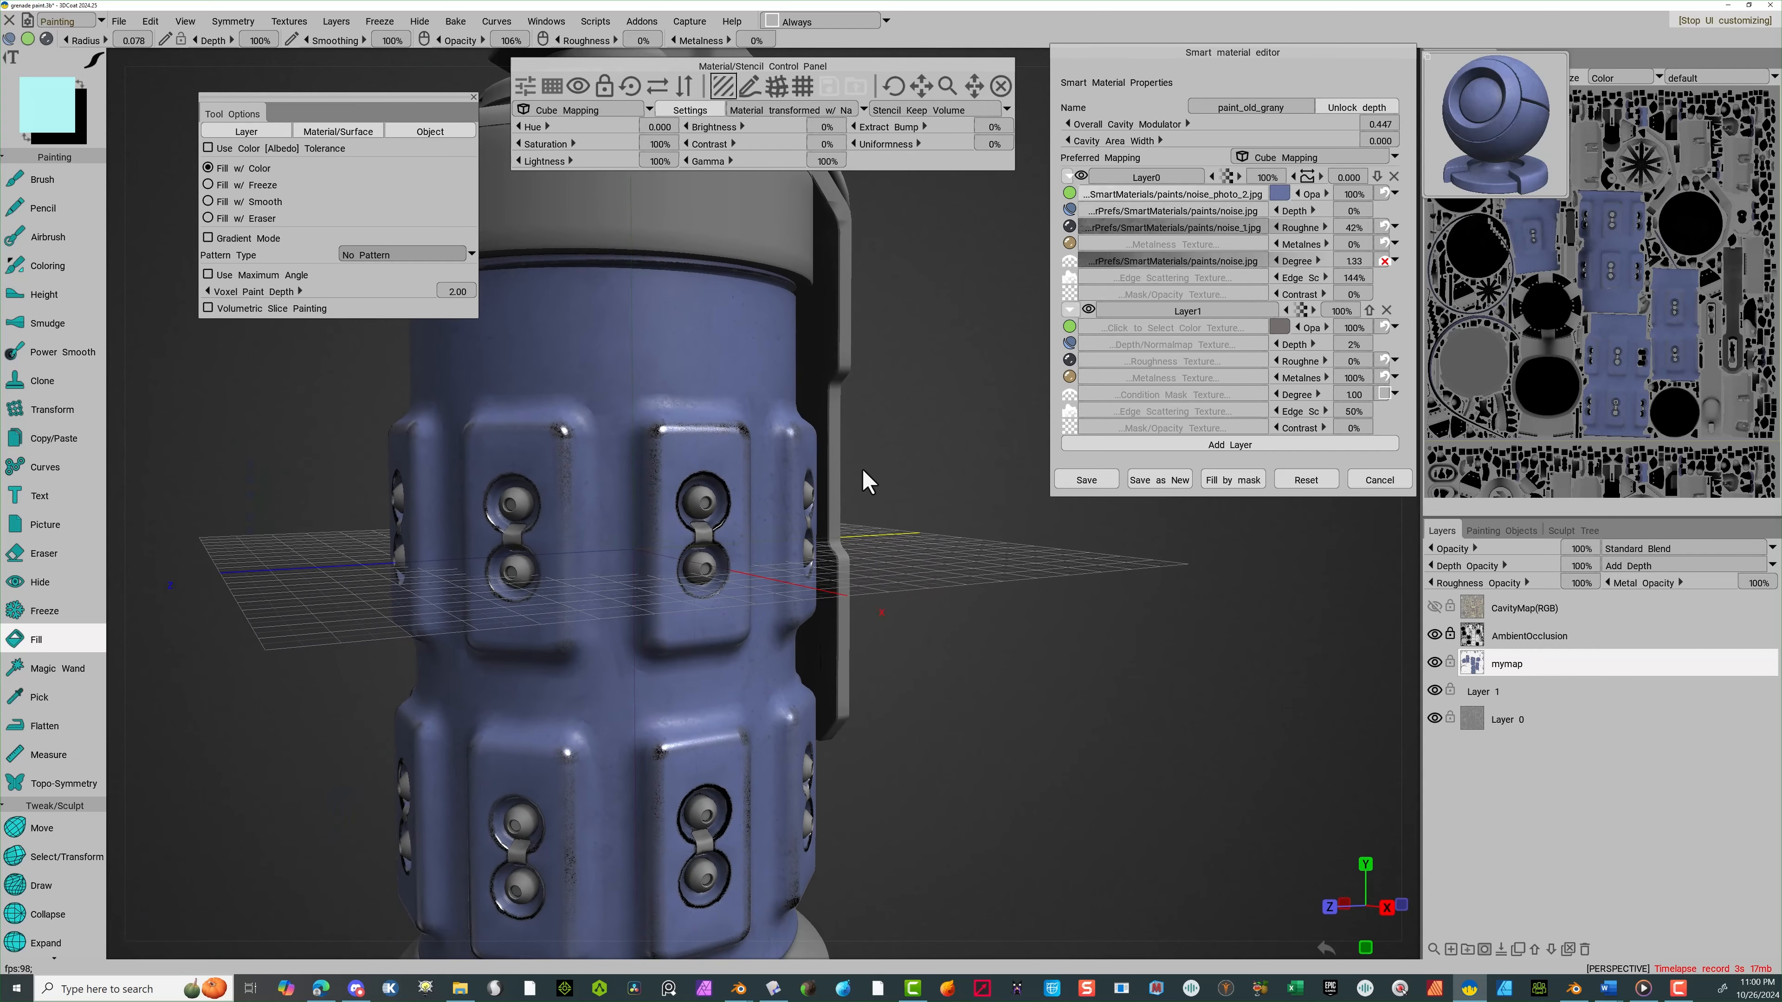
scroll(1001, 546, "up", 8)
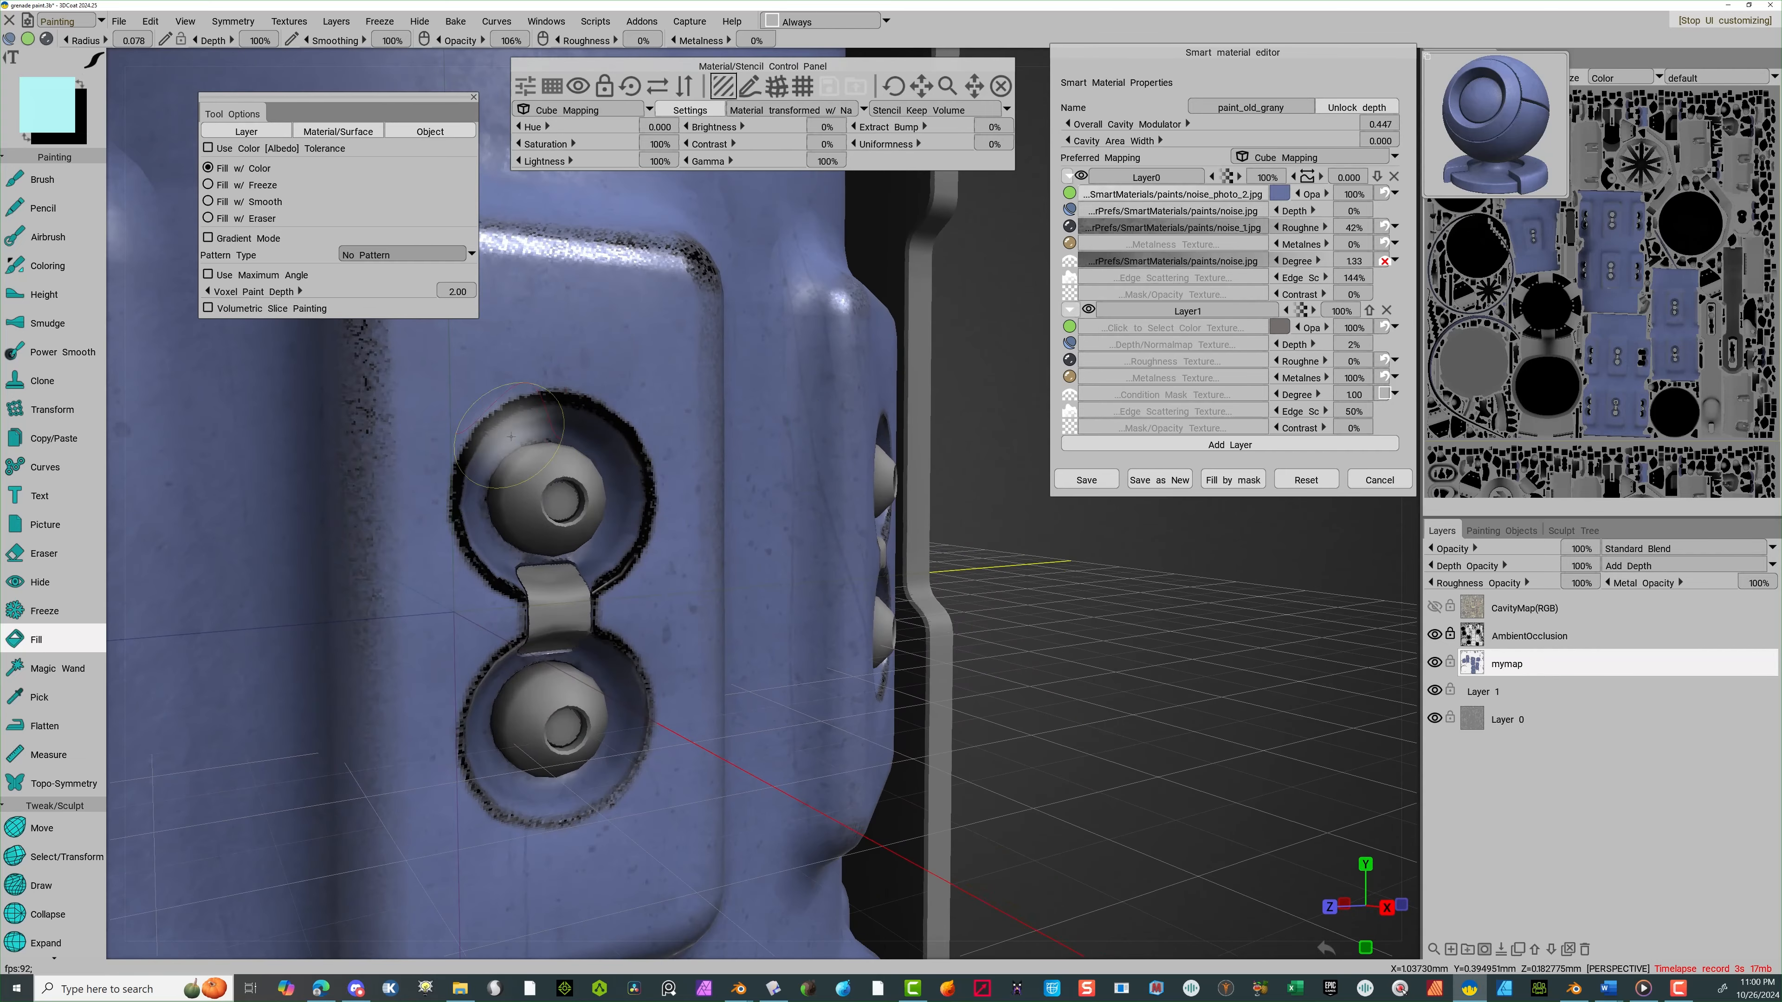
scroll(1095, 742, "down", 5)
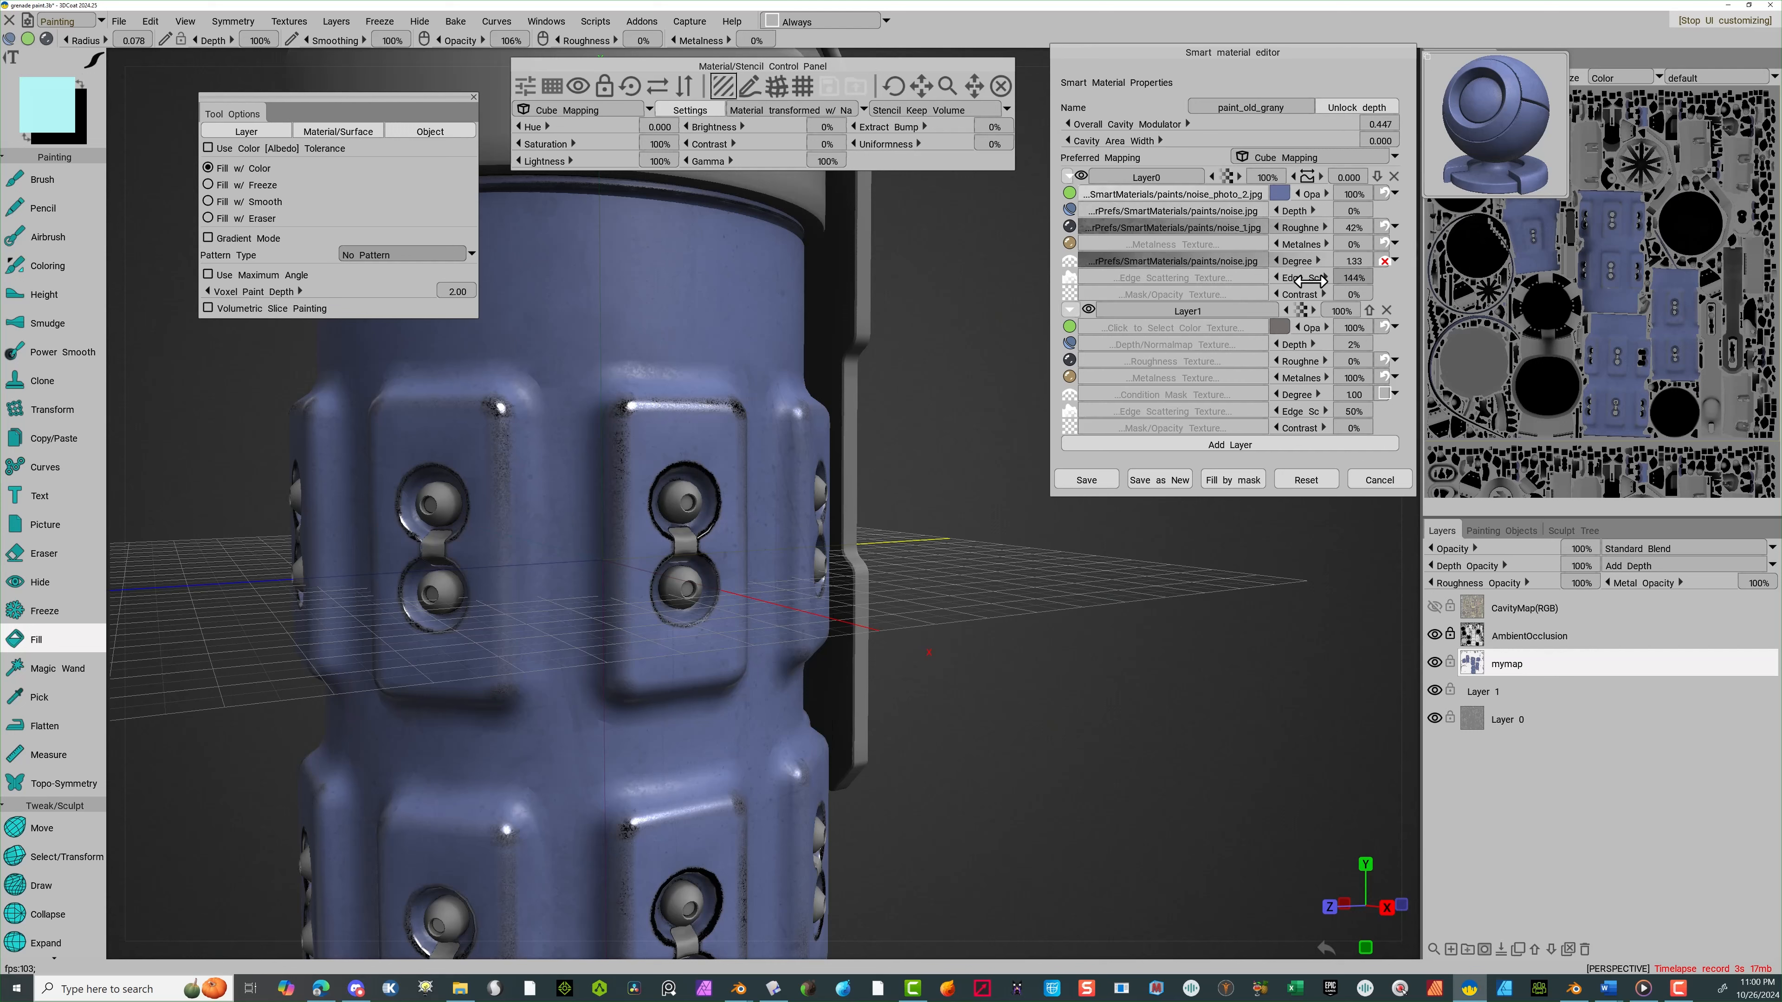
Set Layer0's Roughness to 22%, Edge Scattering to 88% and Degree to 5.00, set Layer1's Degree to 0.500, and refill the main body
left_click_drag(1296, 277, 1299, 275)
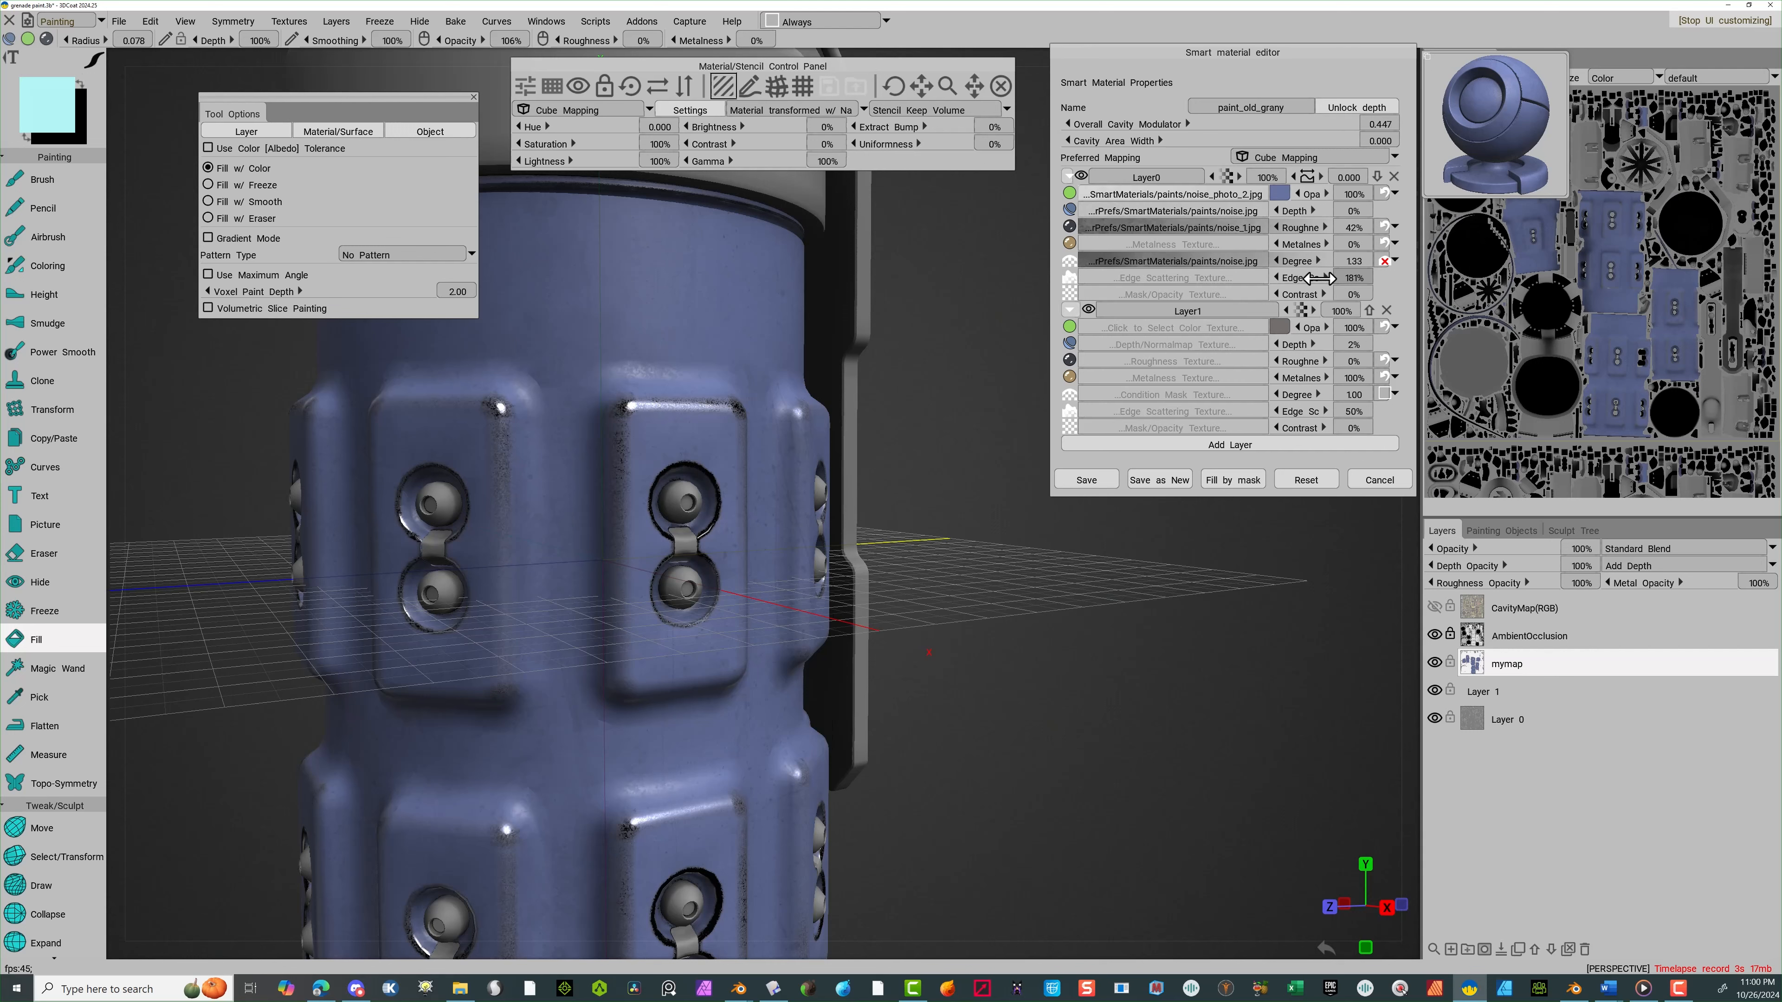
left_click_drag(1303, 286, 1294, 287)
left_click_drag(1288, 279, 1282, 279)
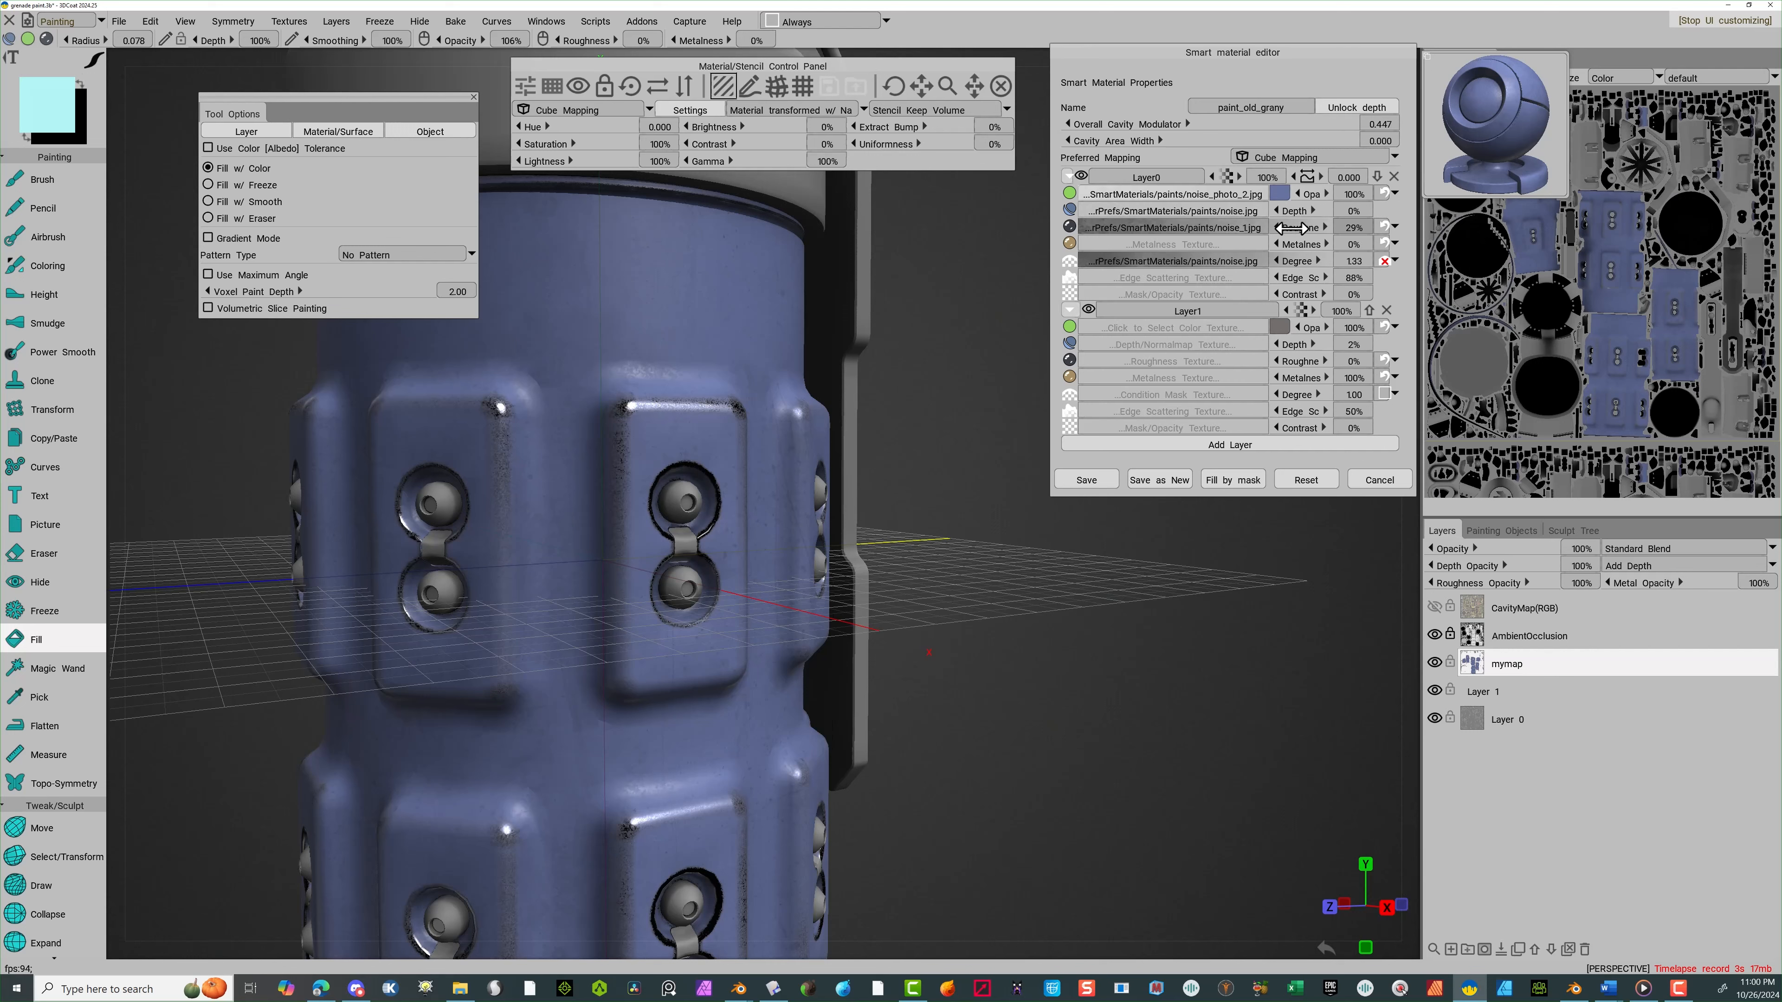
left_click_drag(1286, 228, 1283, 229)
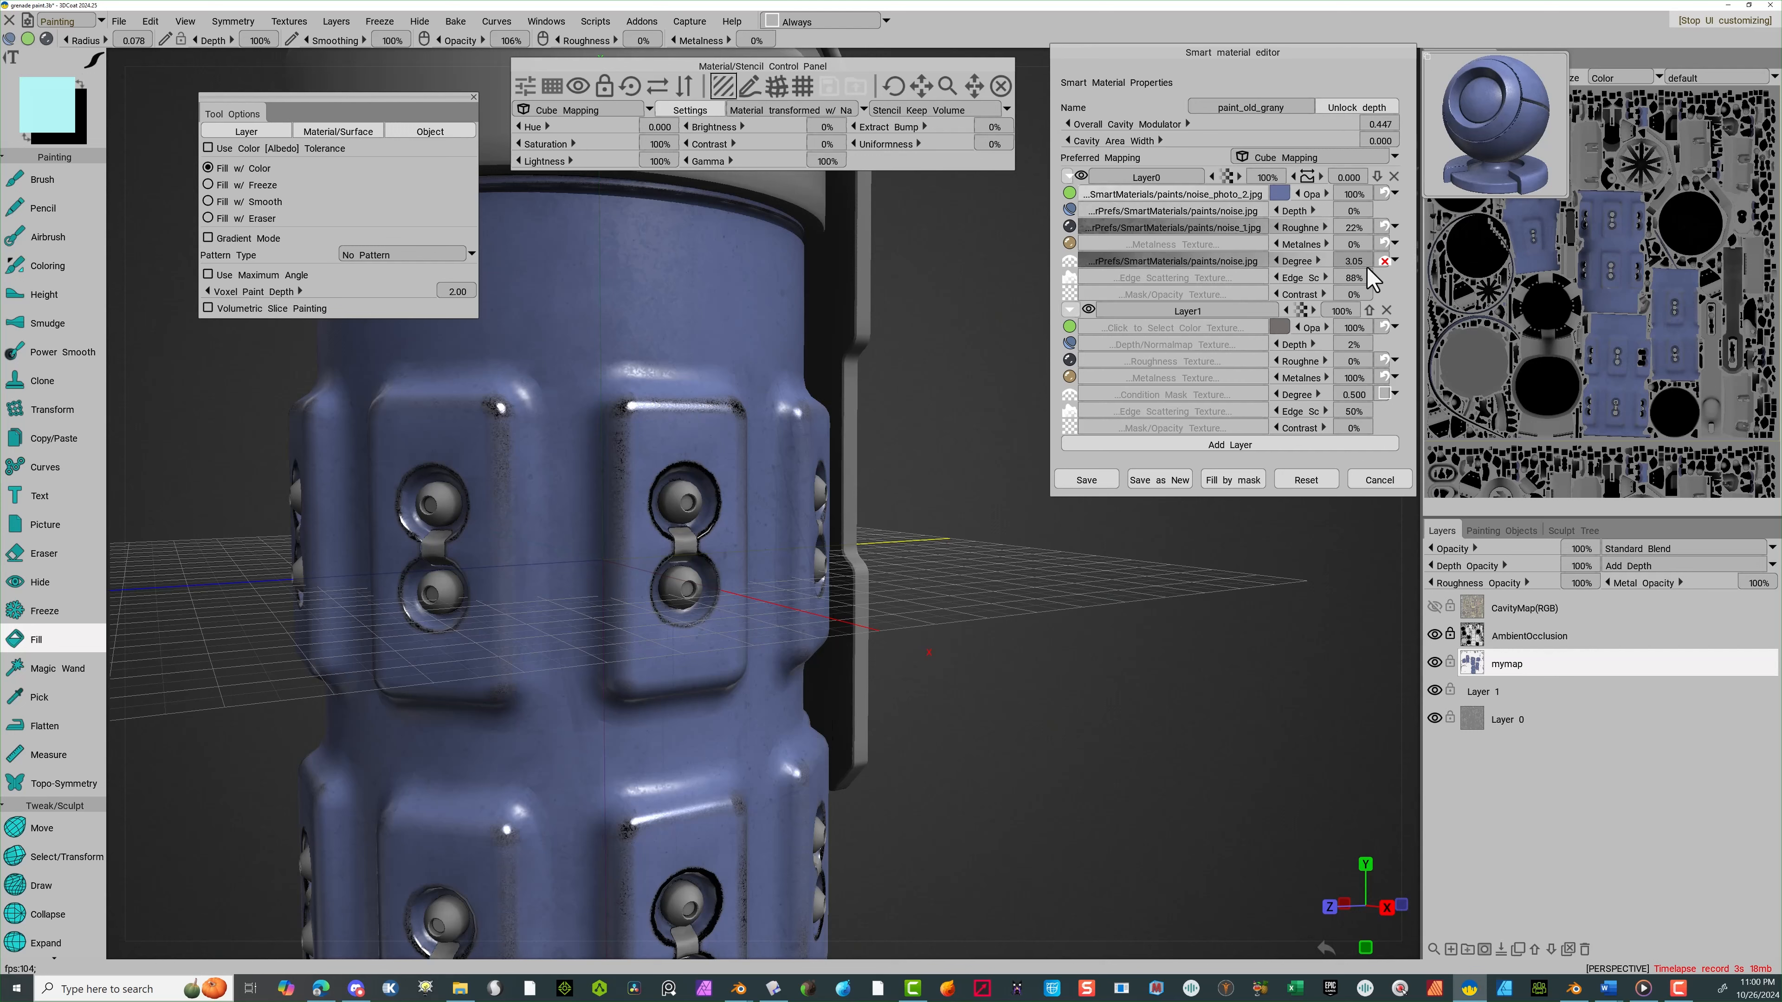
left_click_drag(1368, 268, 1432, 259)
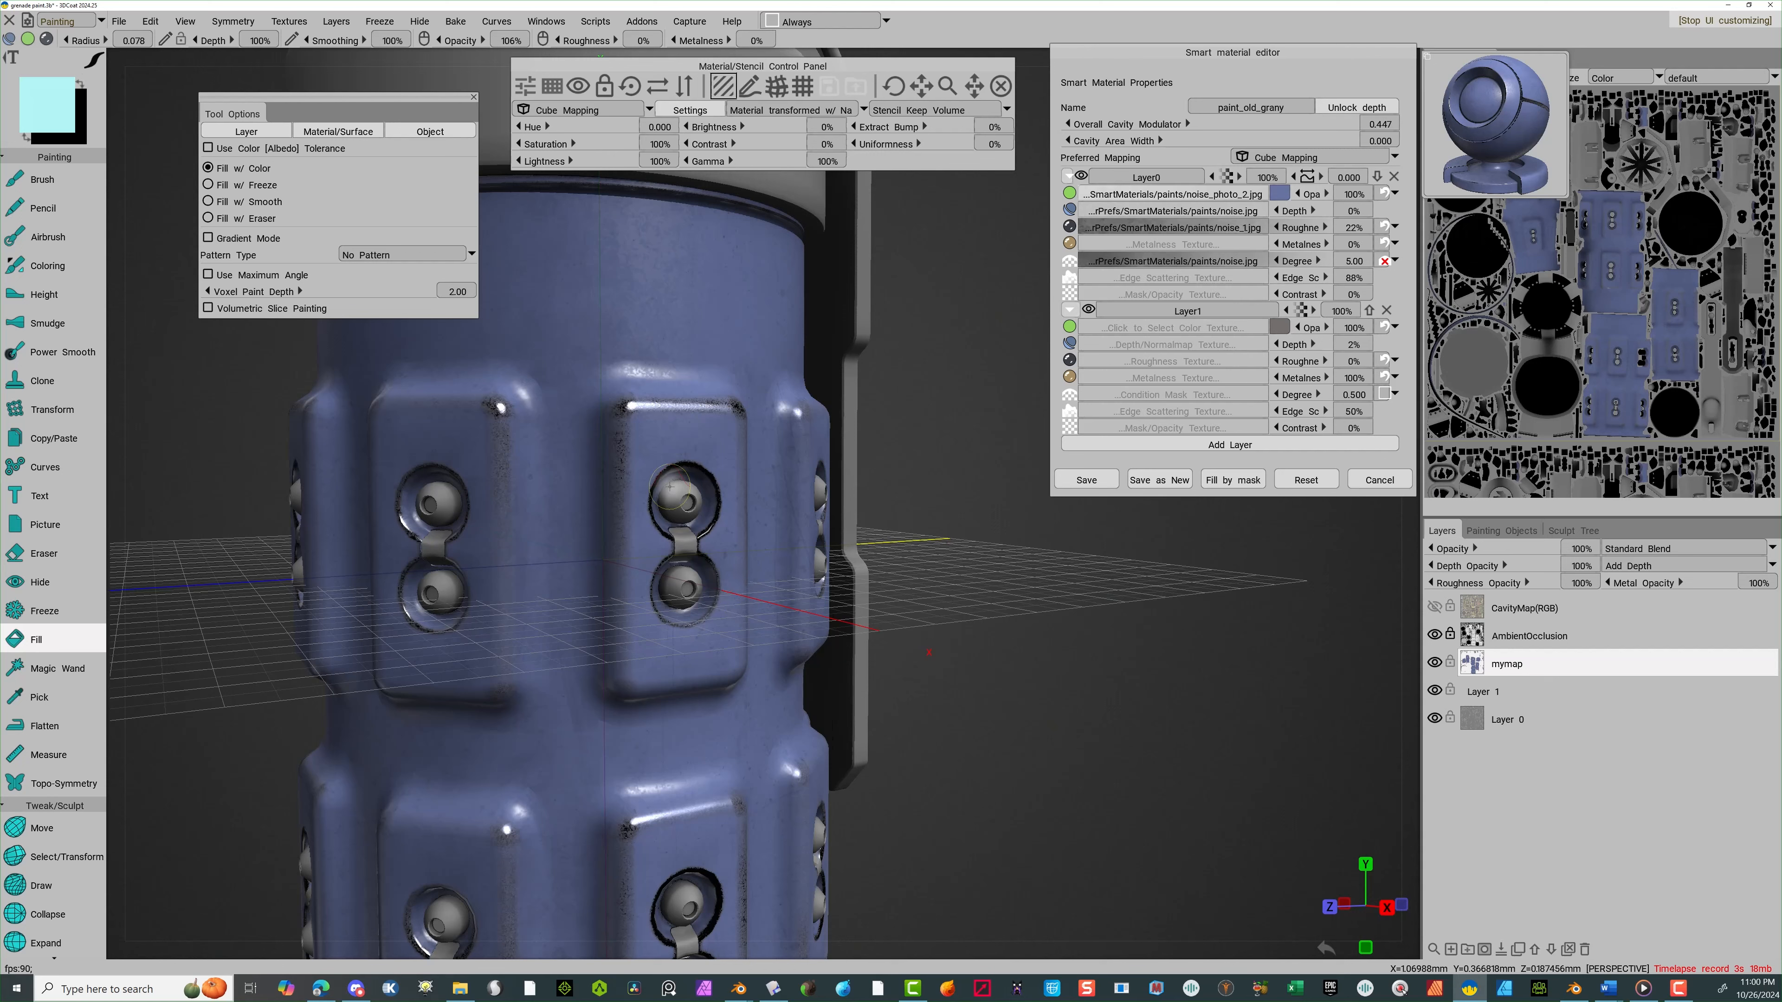
left_click(611, 292)
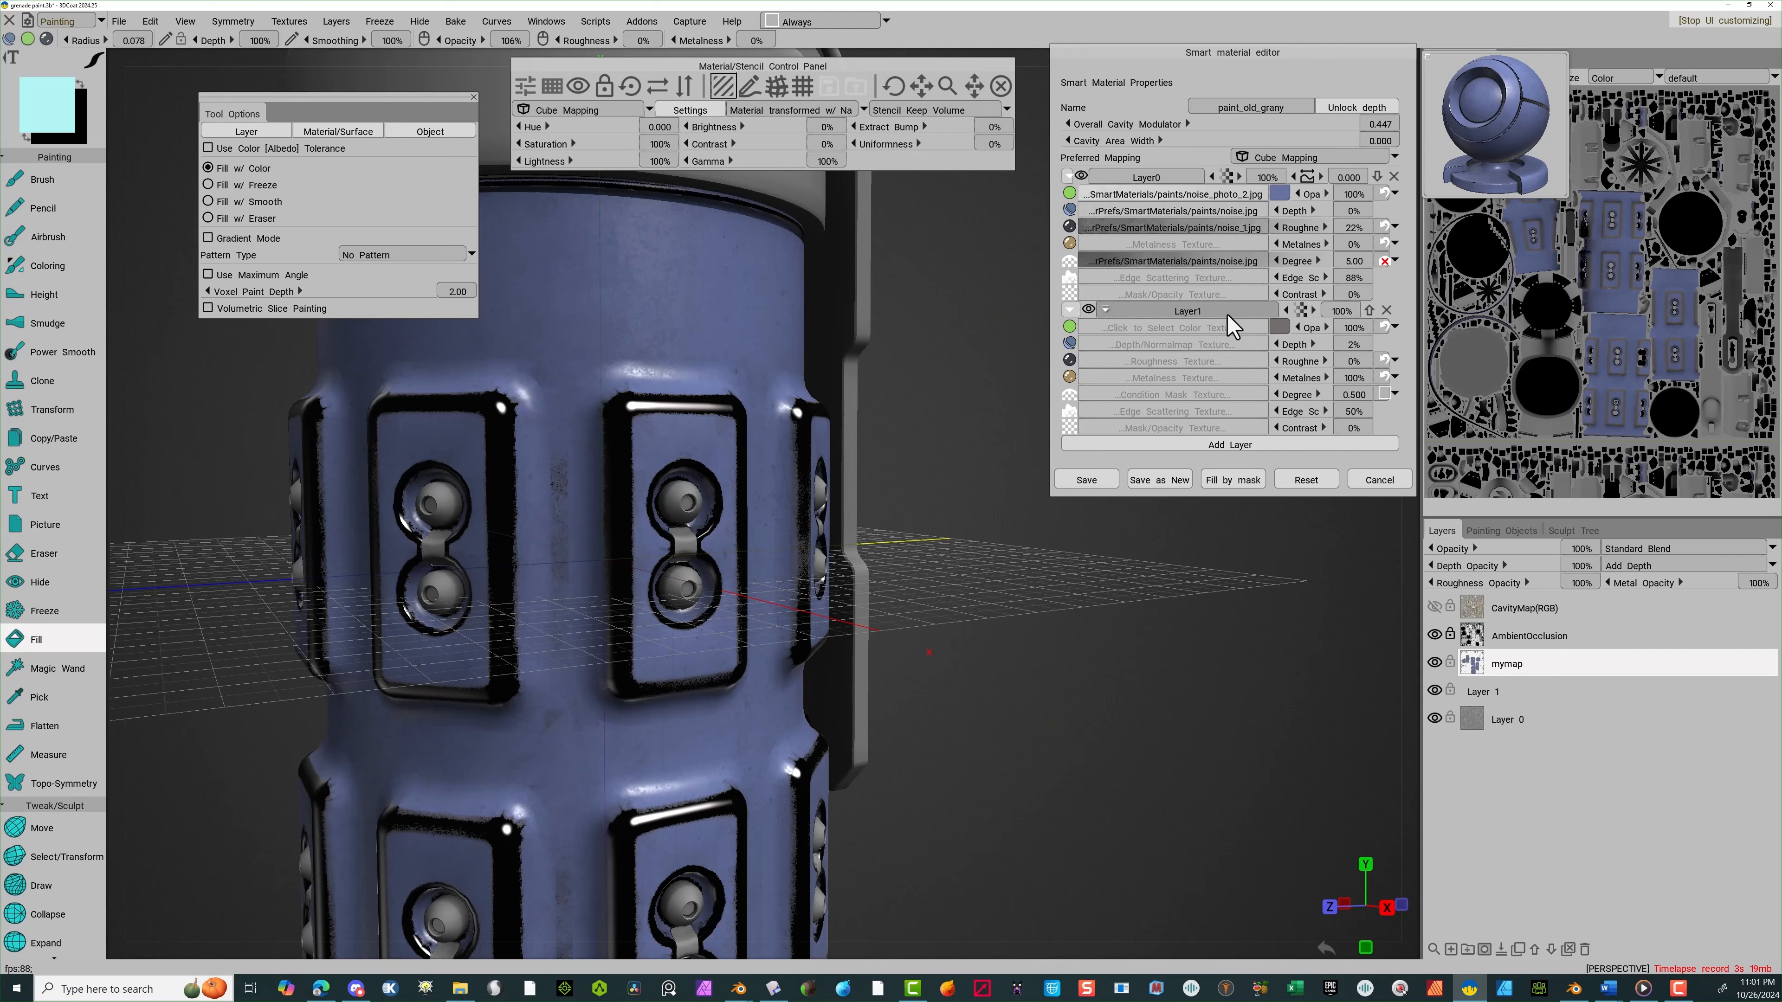
Undo the last body fill, set Layer0's Degree slightly above 1, and refill the main body
left_click_drag(1283, 261, 1235, 270)
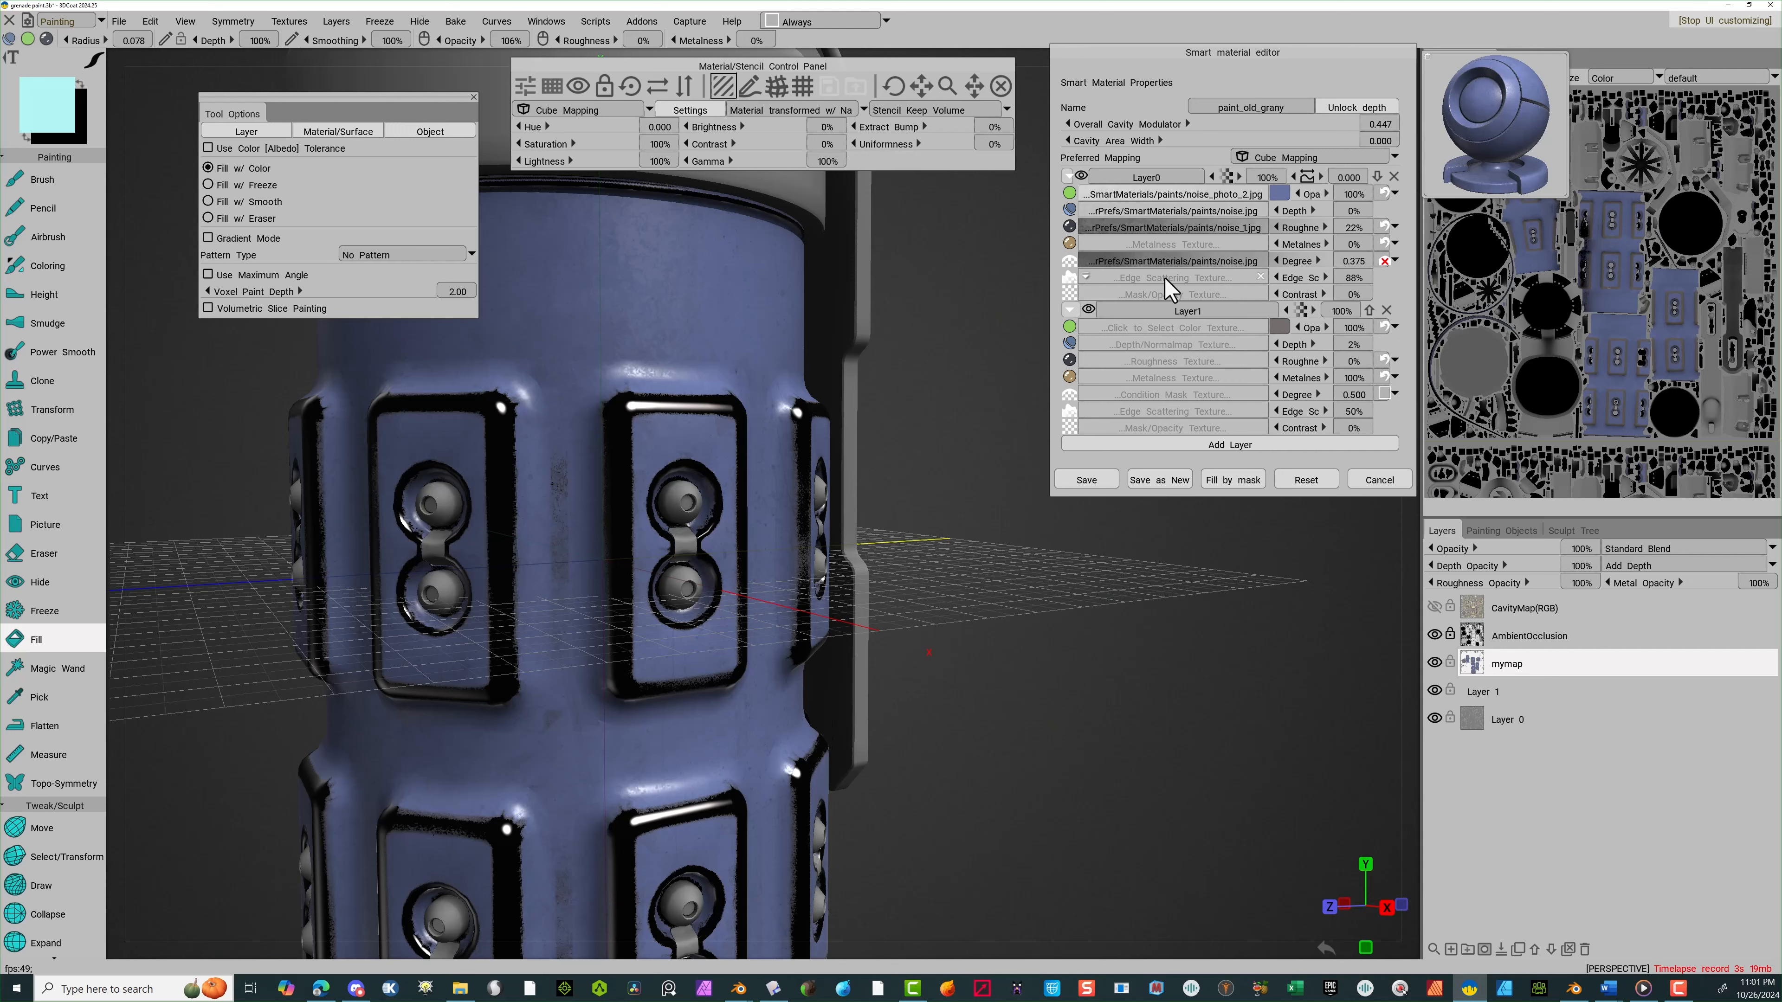
mouse_move(1224, 262)
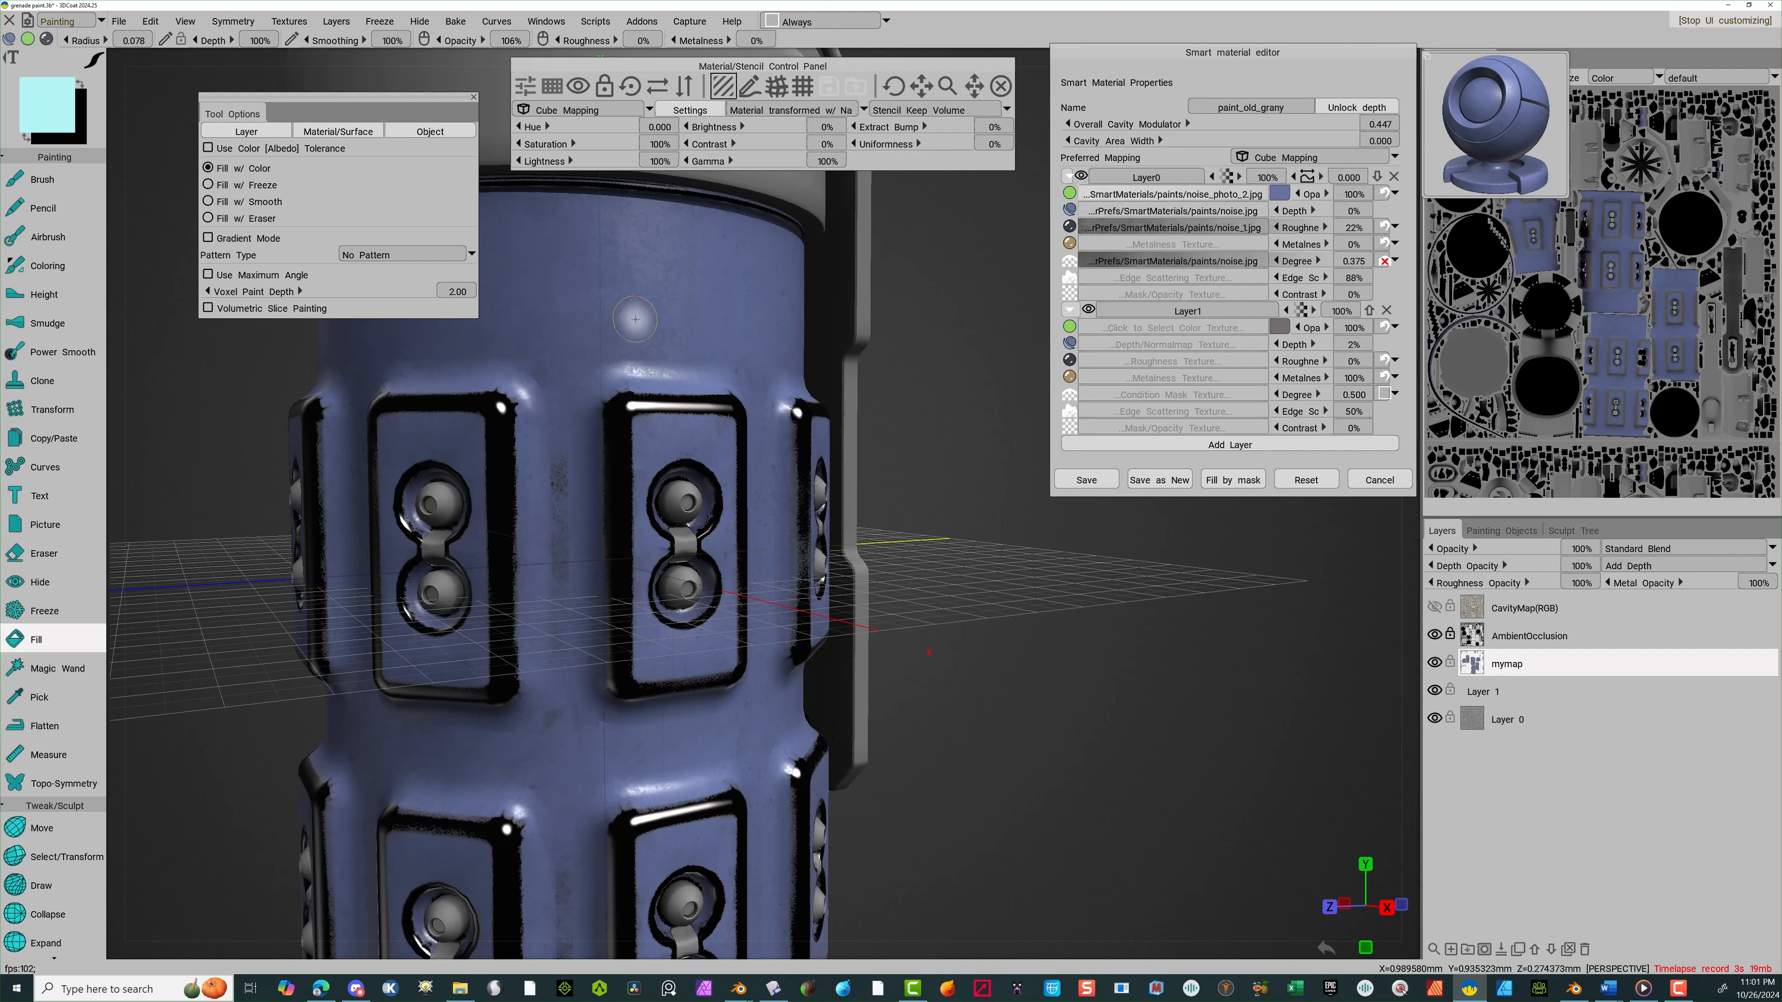
key("ctrl+z")
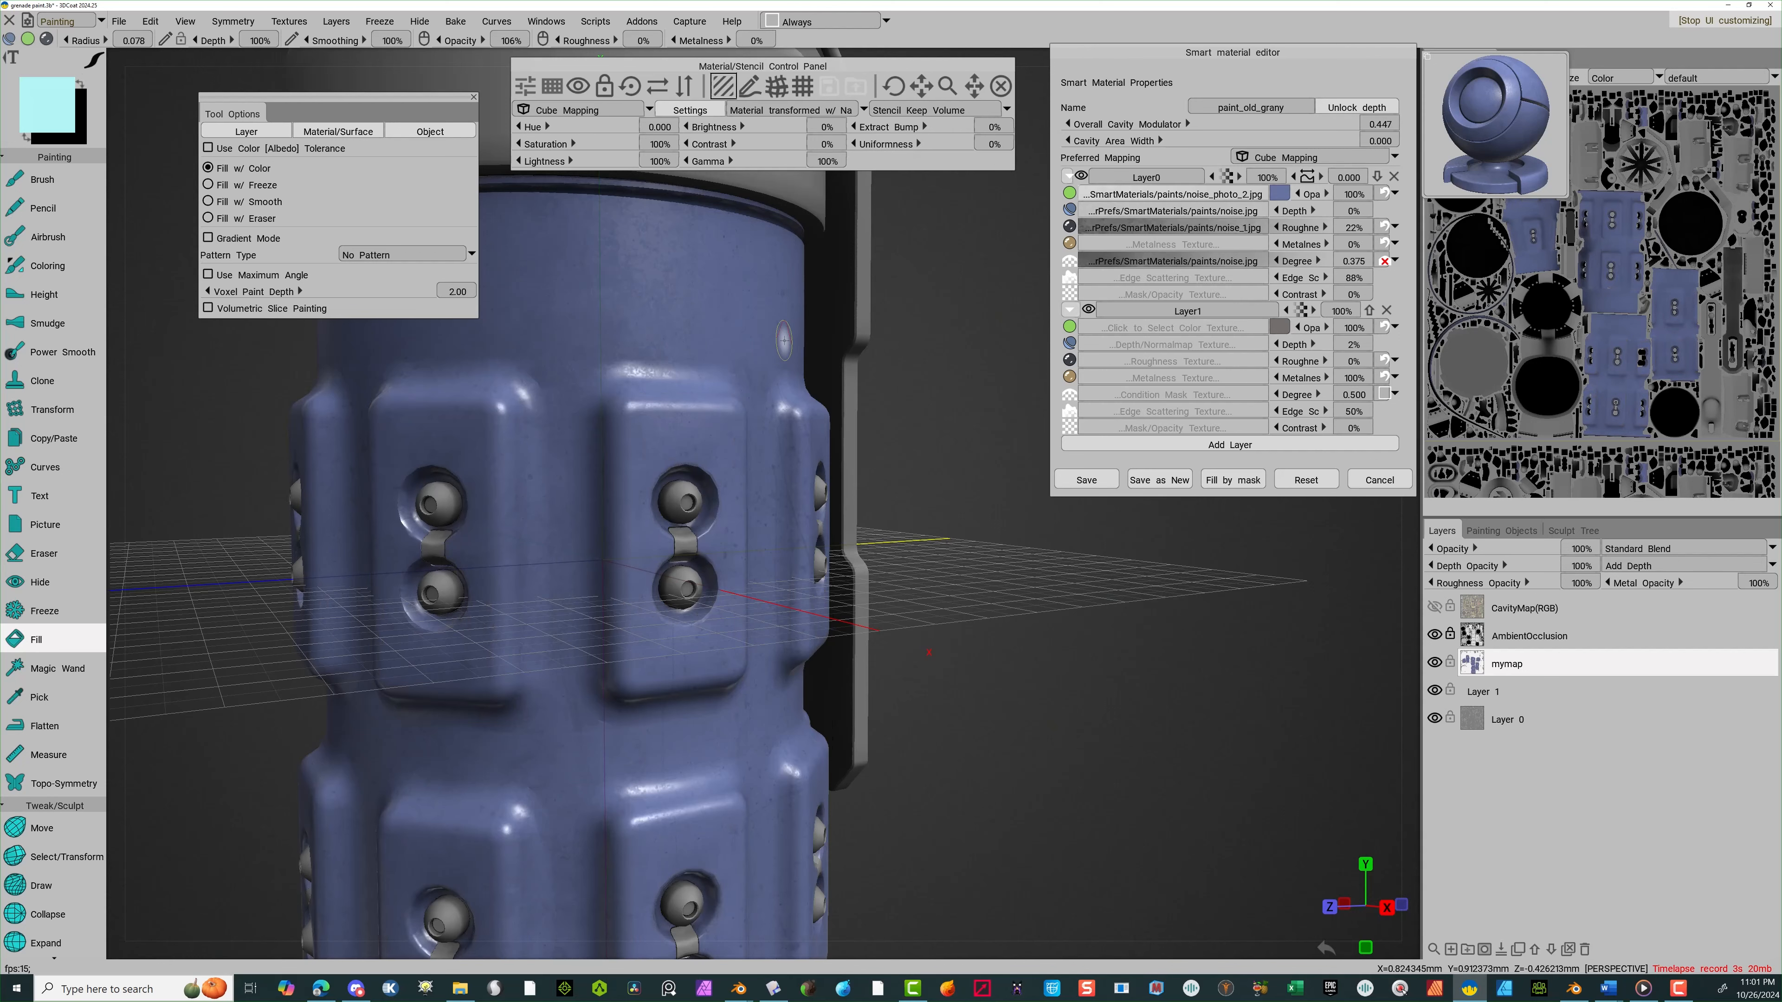
right_click_drag(668, 343, 683, 340)
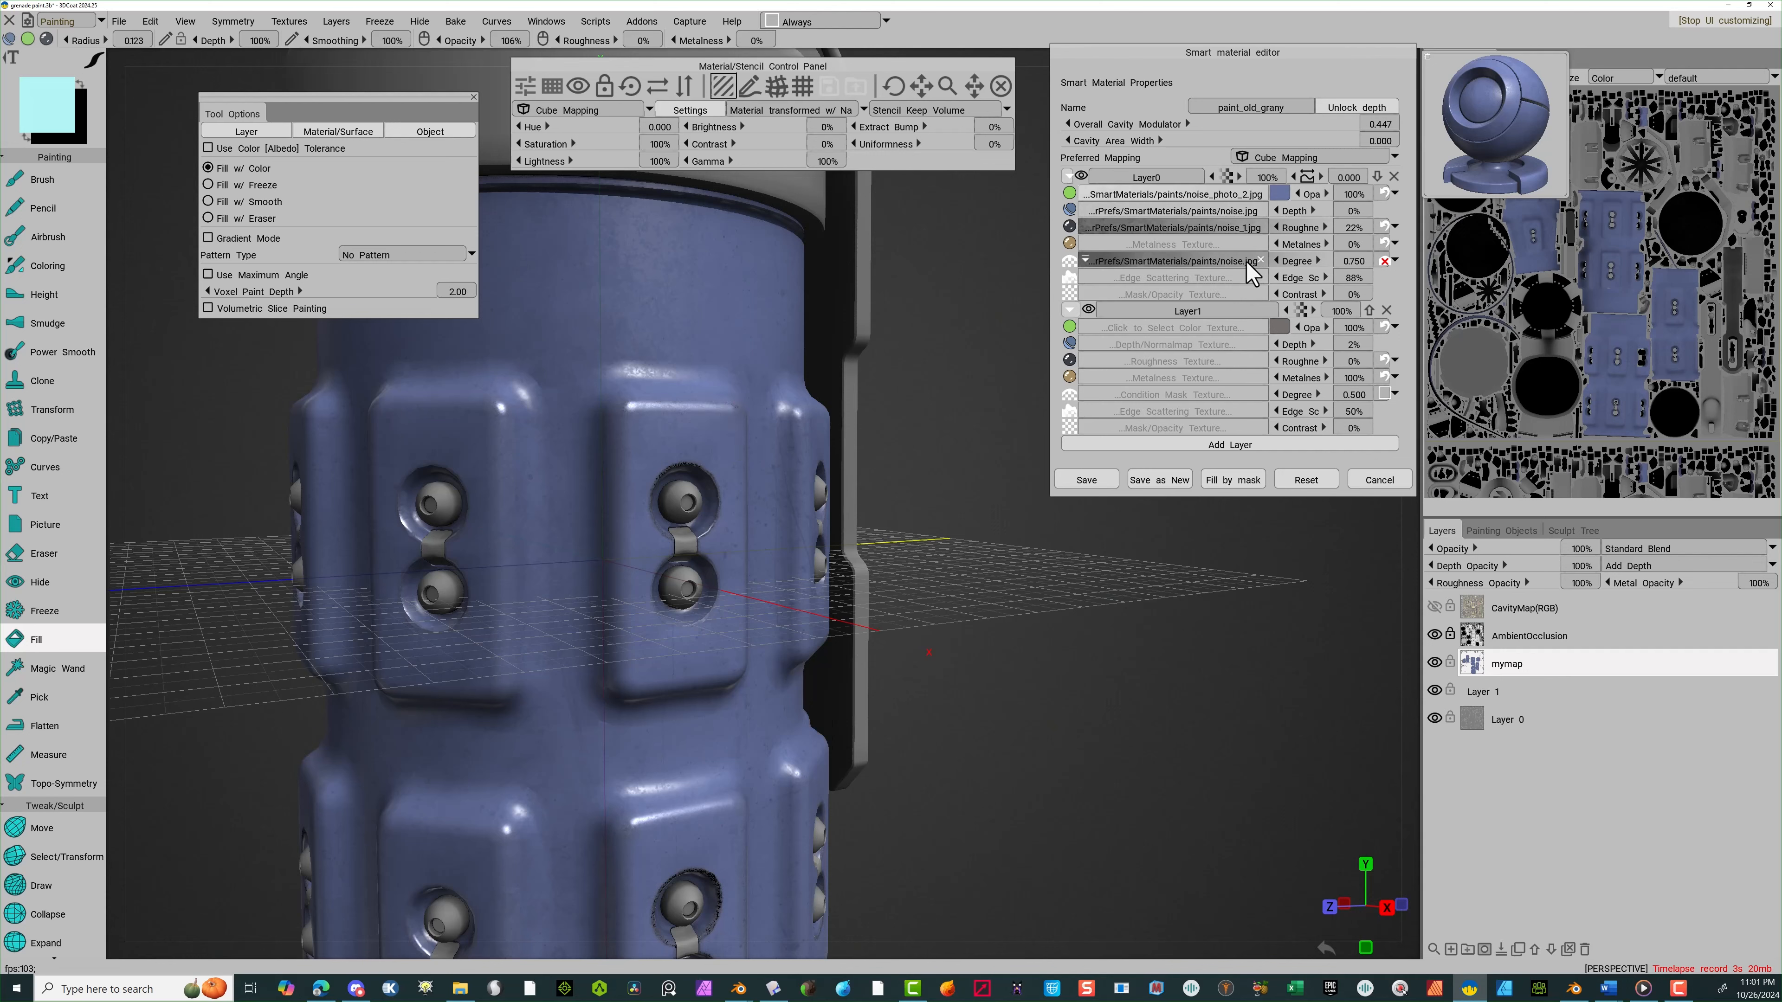
left_click_drag(1291, 264, 1304, 262)
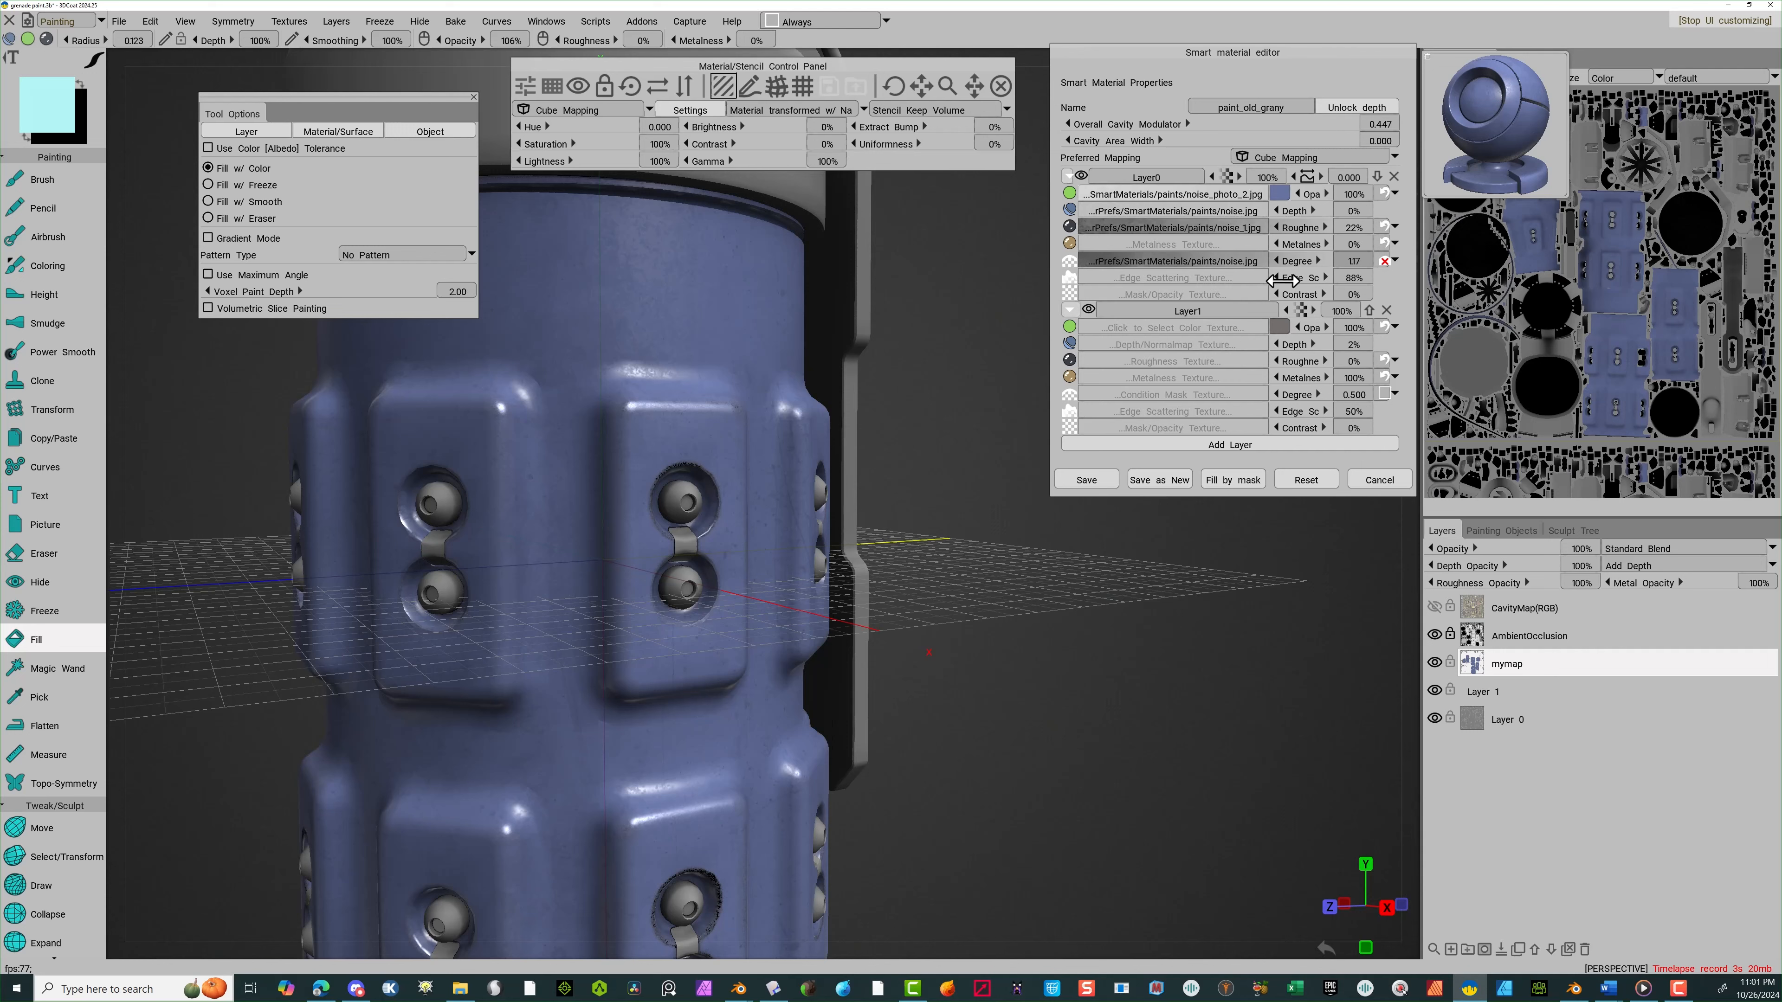
left_click(682, 335)
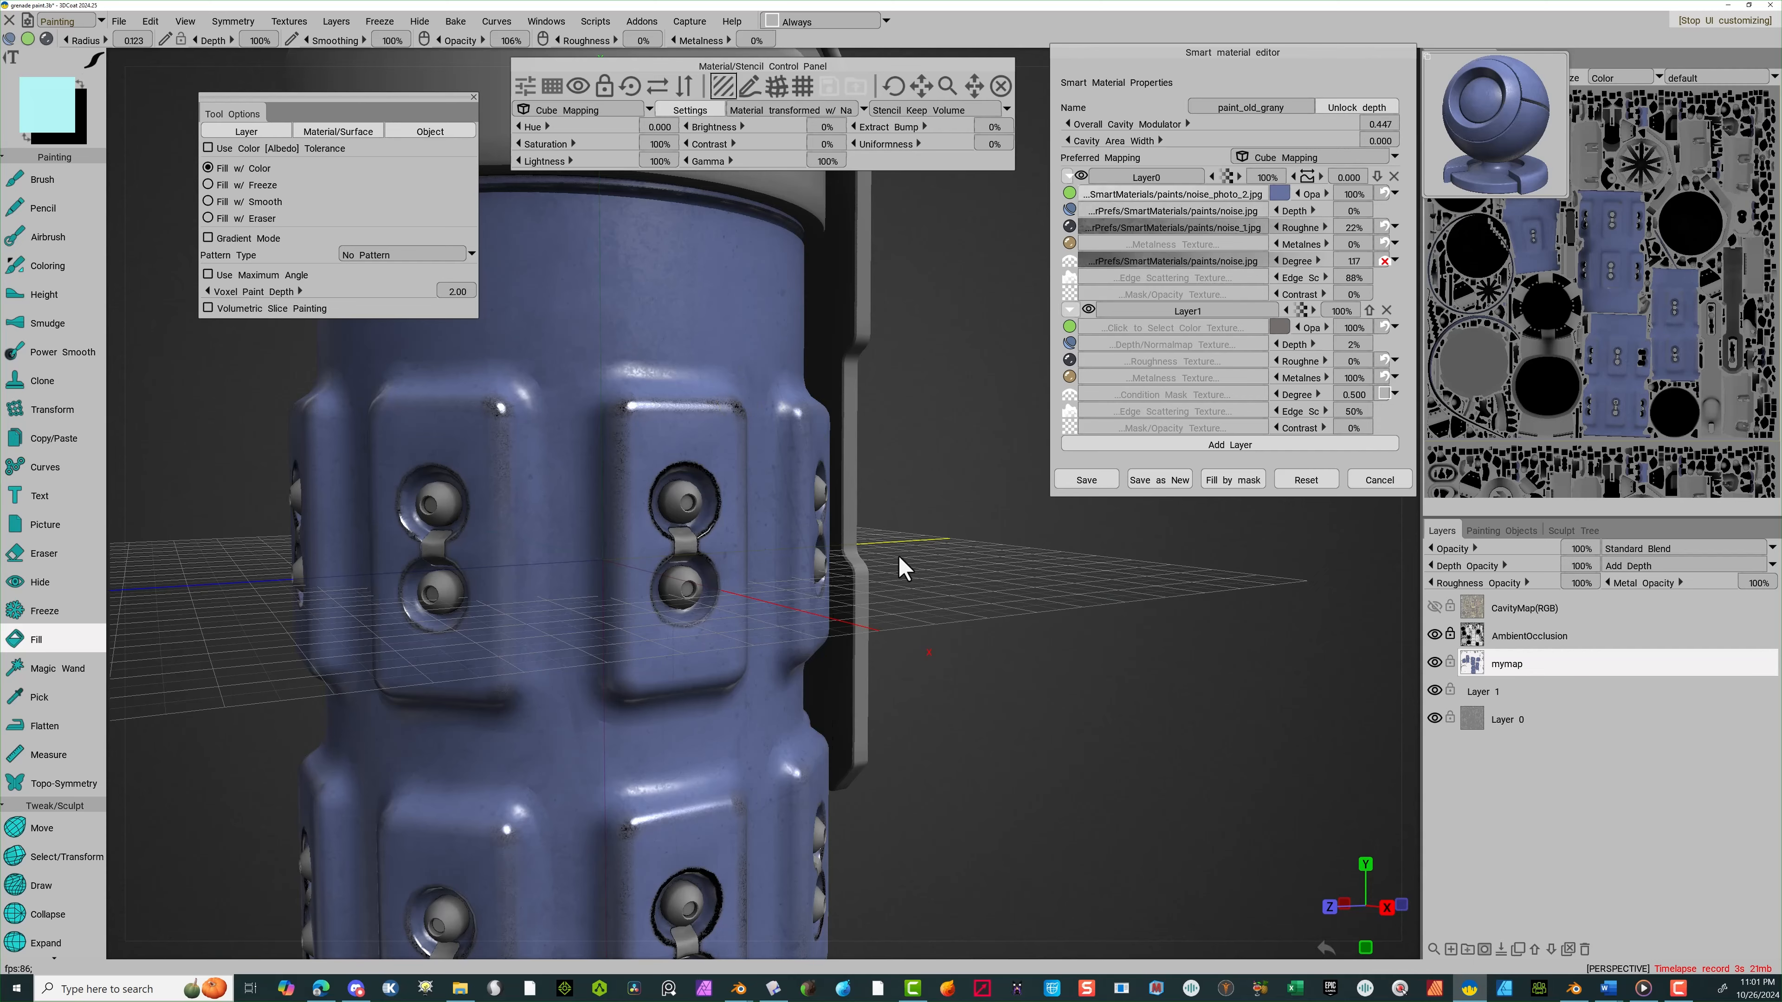
Set the Overall Cavity Modulator to 0.941 and refill the grenade's main body
scroll(898, 556, "down", 5)
left_click_drag(962, 637, 907, 652)
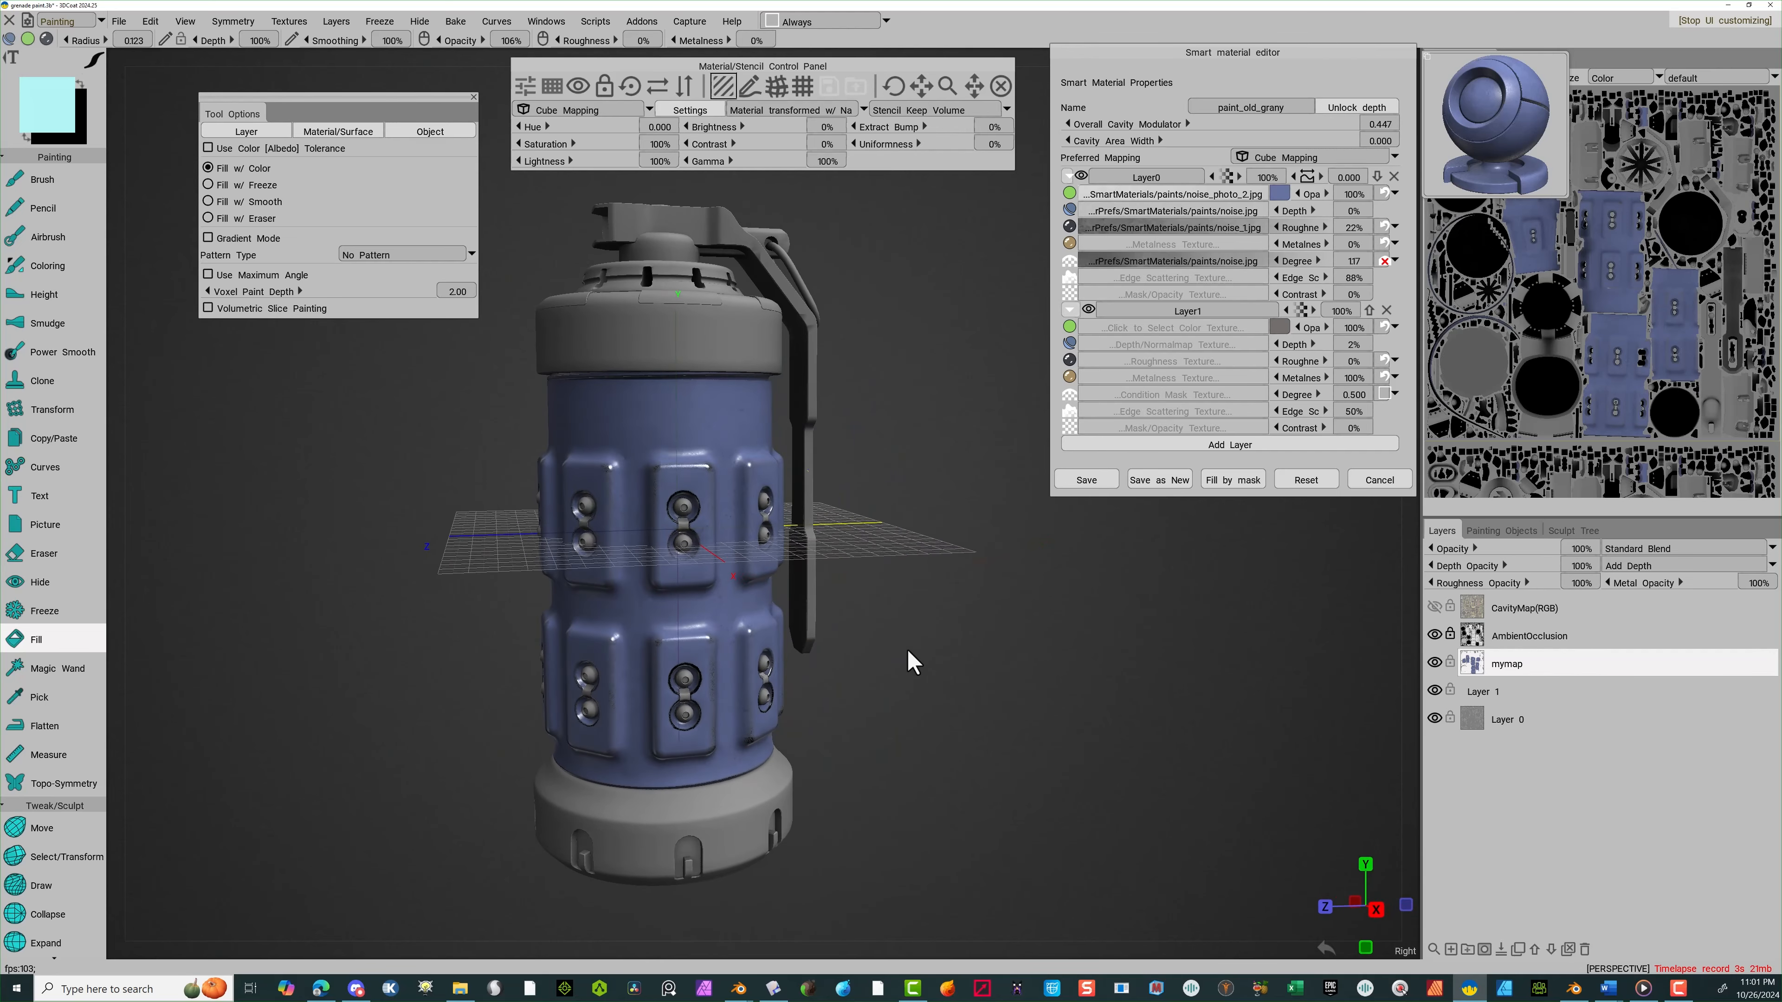
scroll(887, 656, "up", 8)
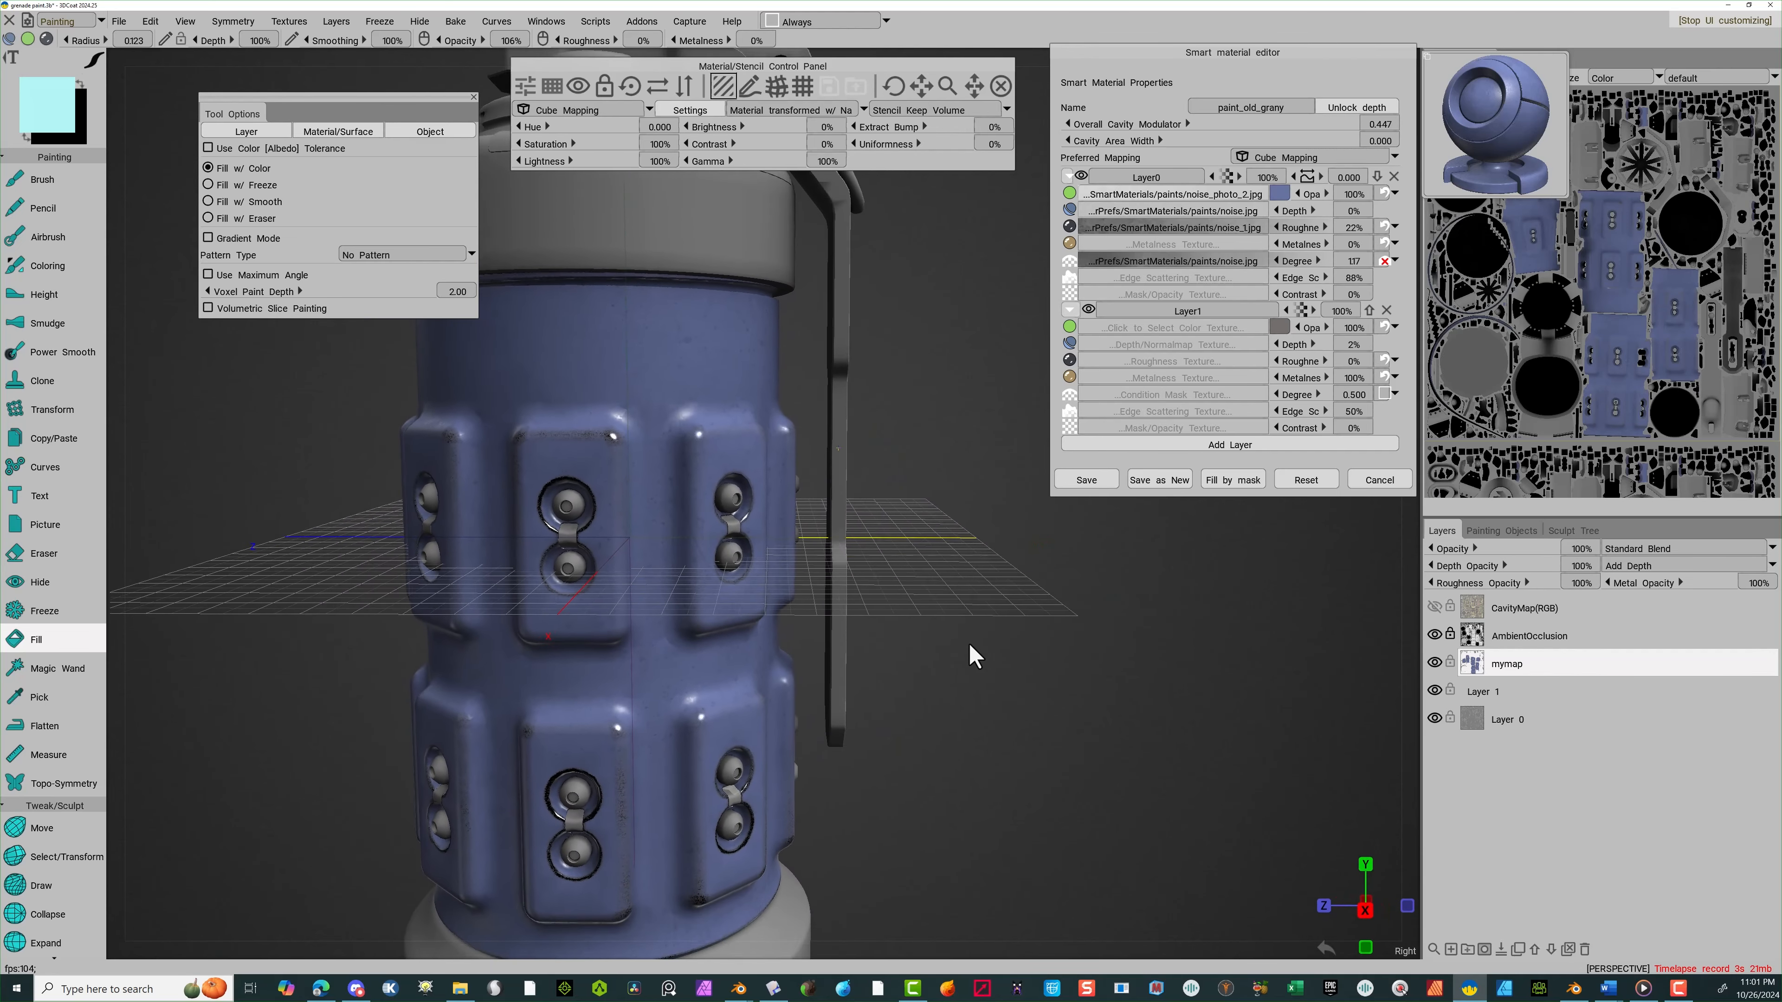
scroll(955, 649, "down", 5)
scroll(967, 645, "up", 5)
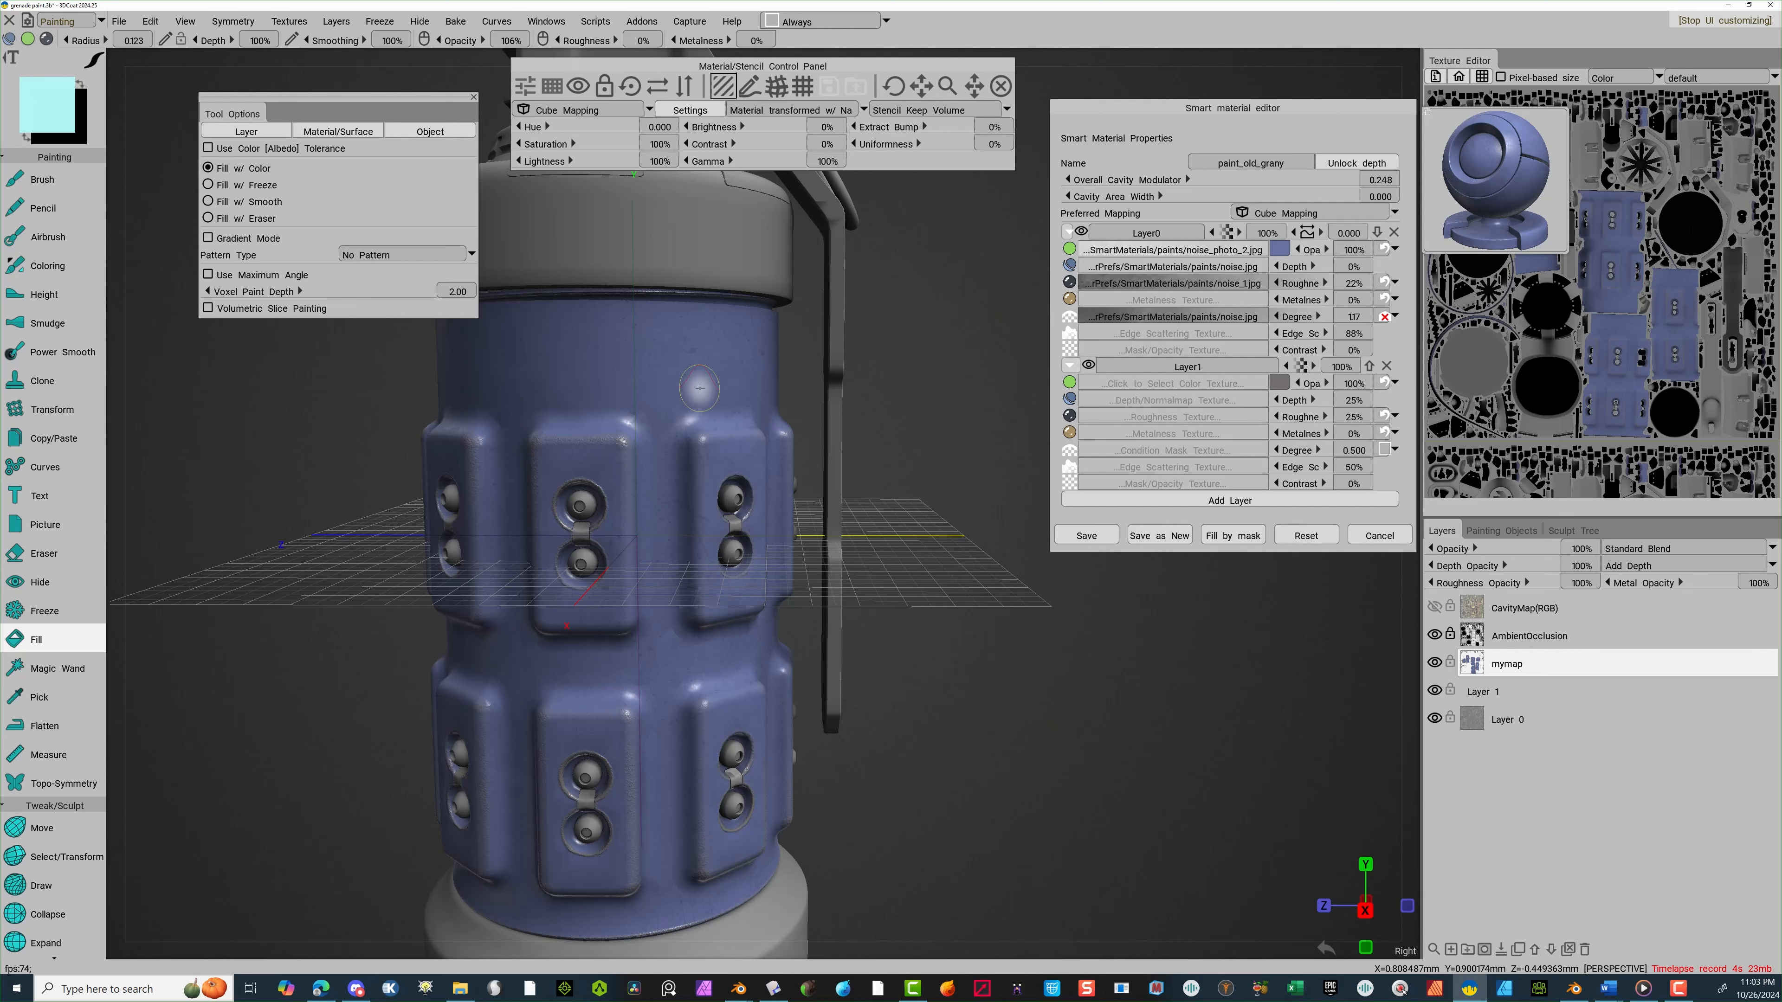
scroll(699, 388, "up", 5)
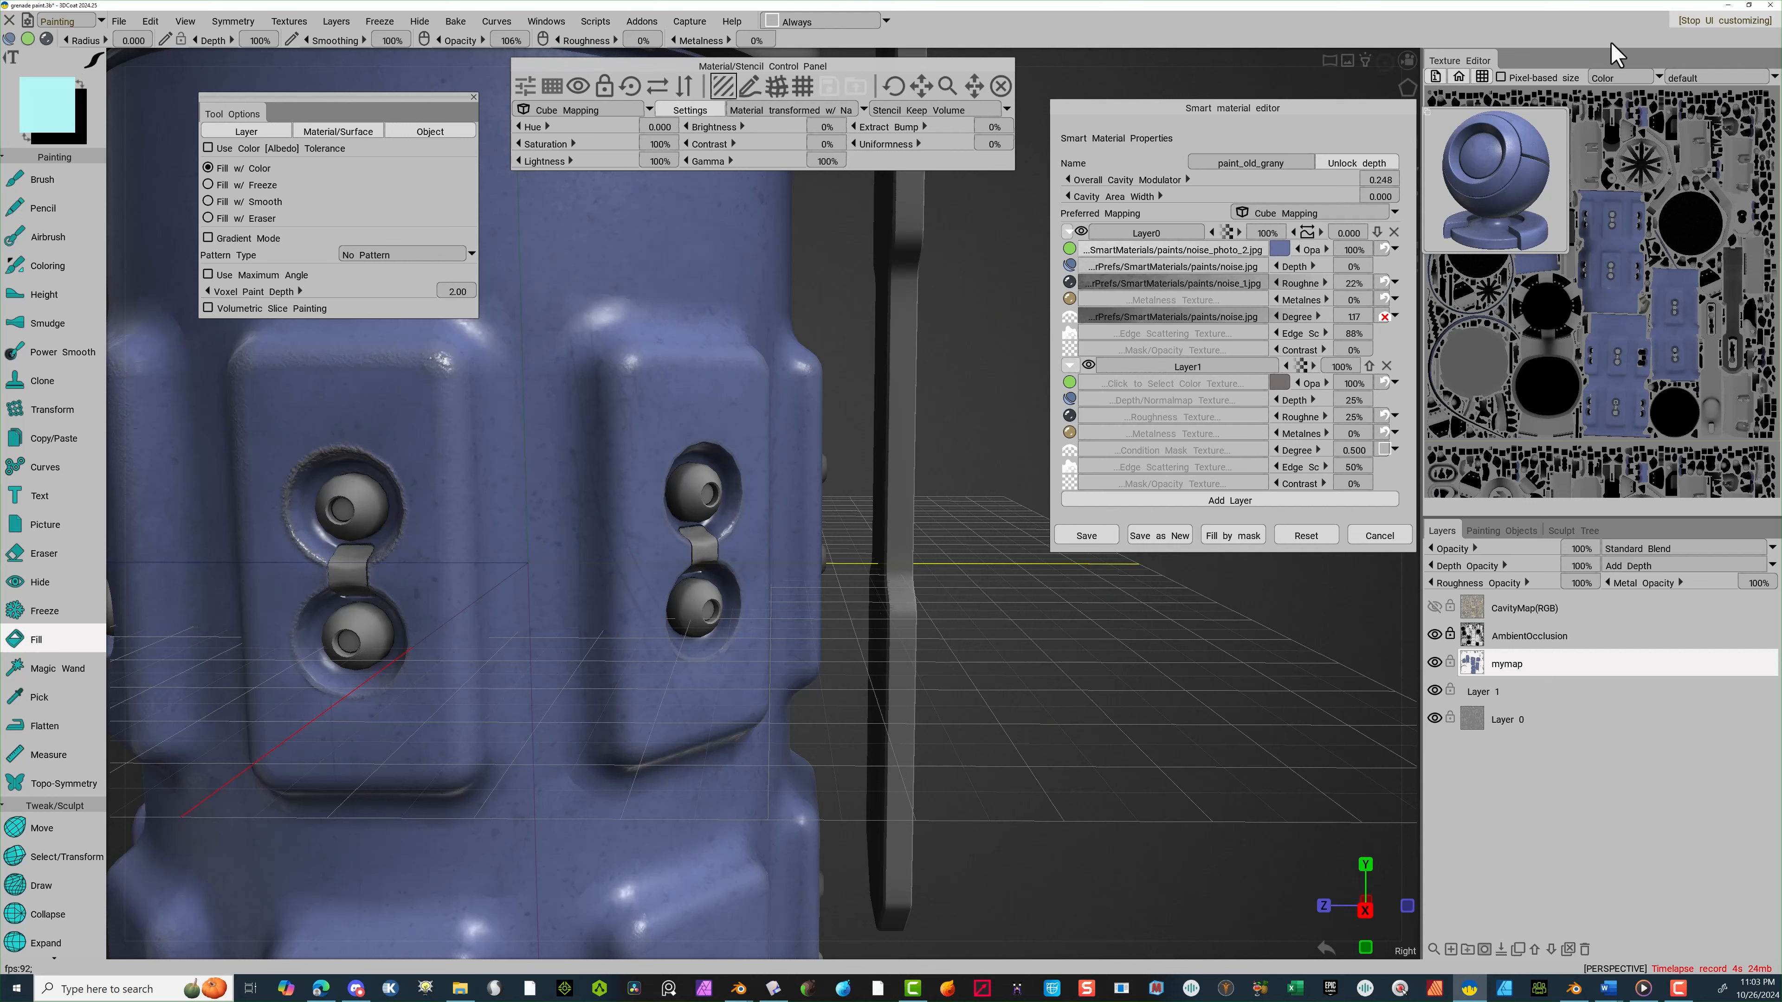
left_click_drag(1330, 179, 1314, 180)
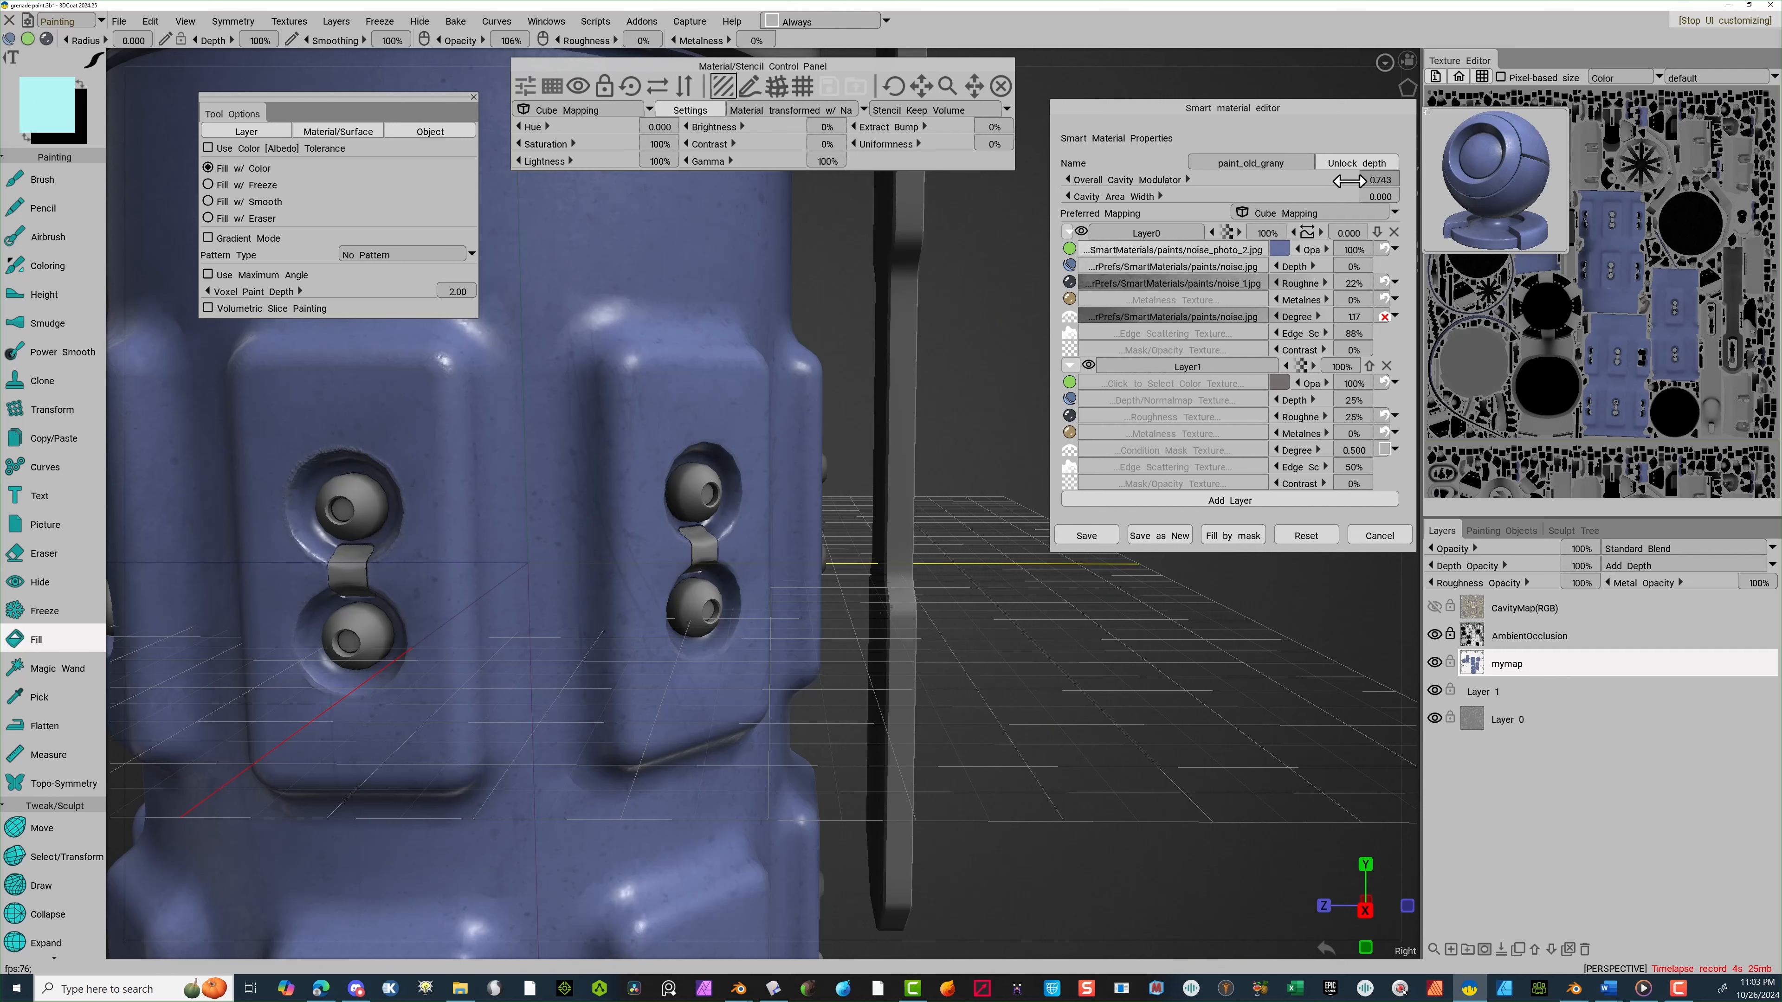
left_click_drag(1349, 181, 1364, 181)
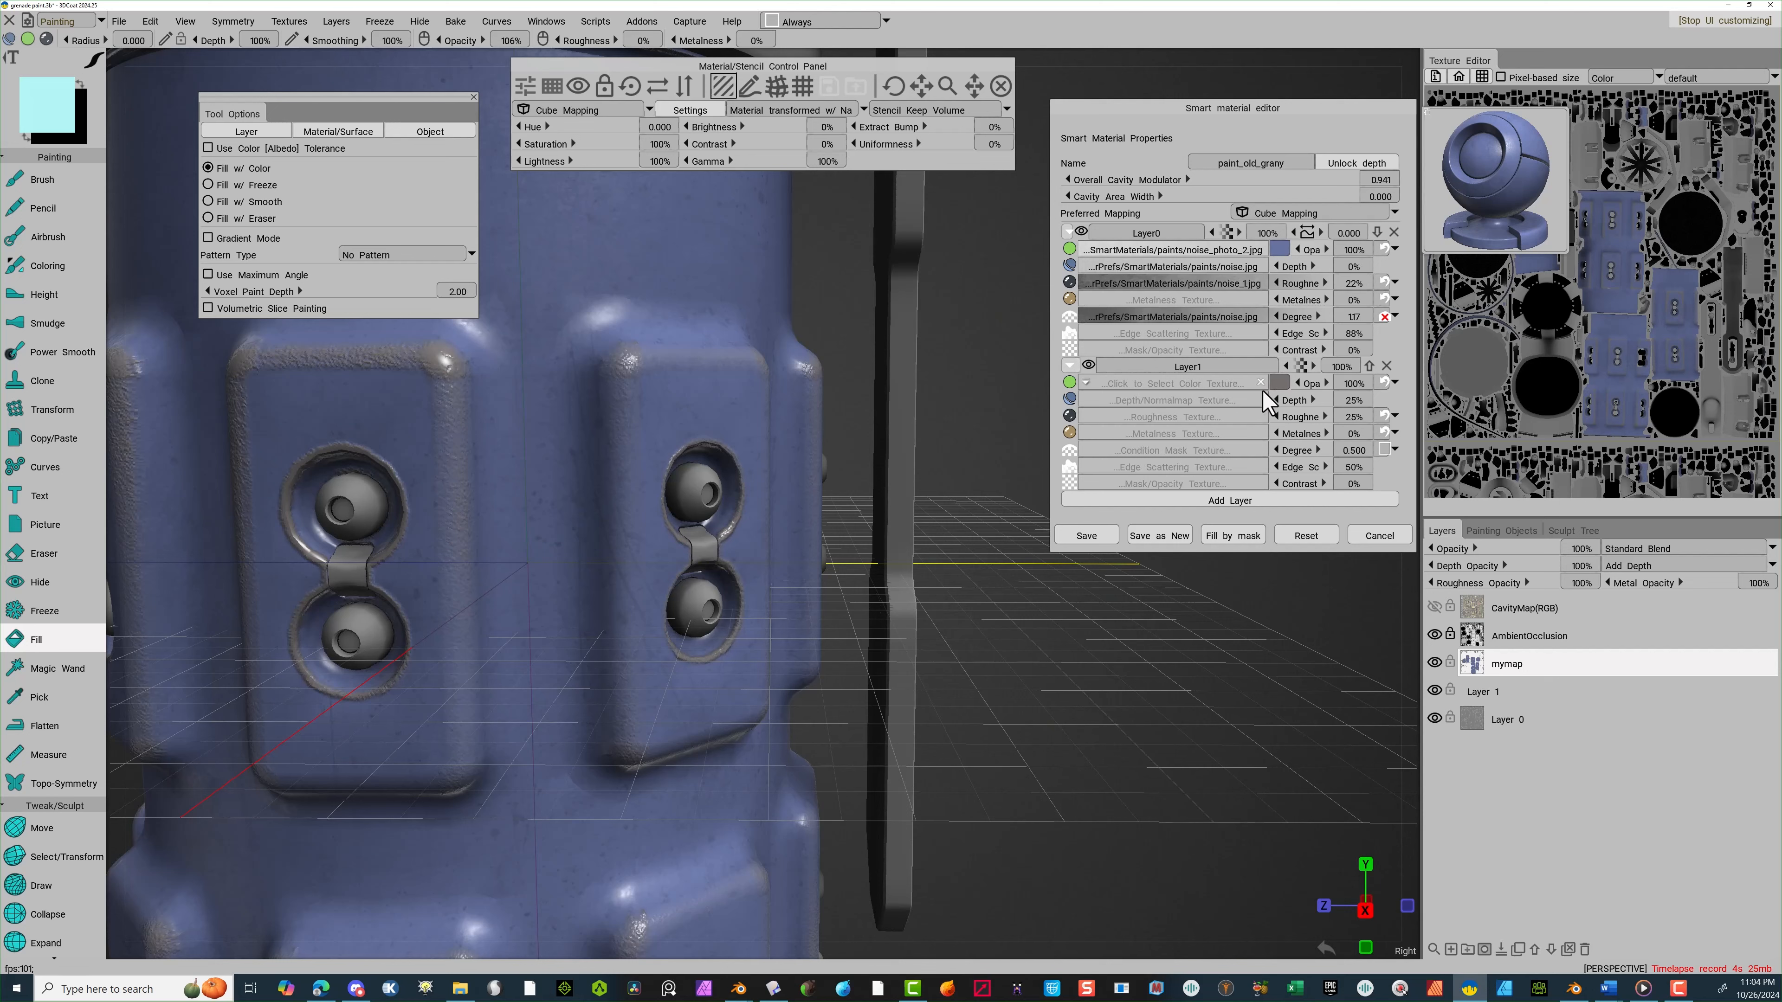
left_click(1281, 382)
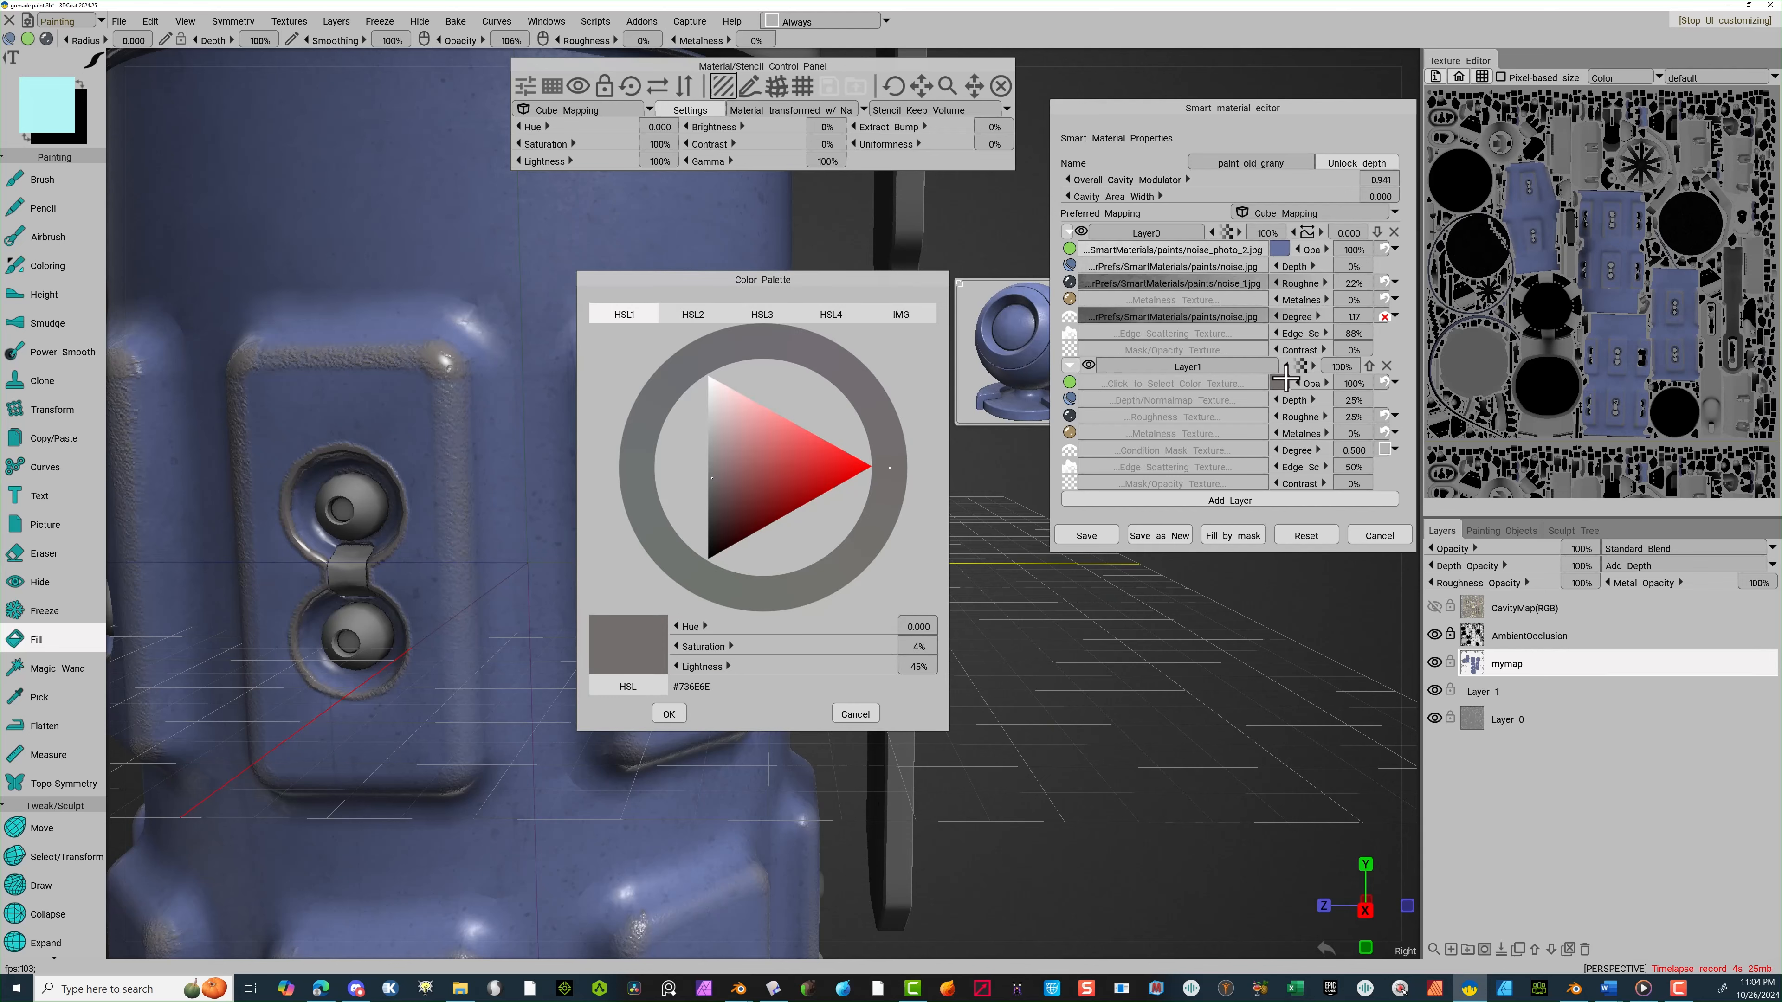
left_click(708, 551)
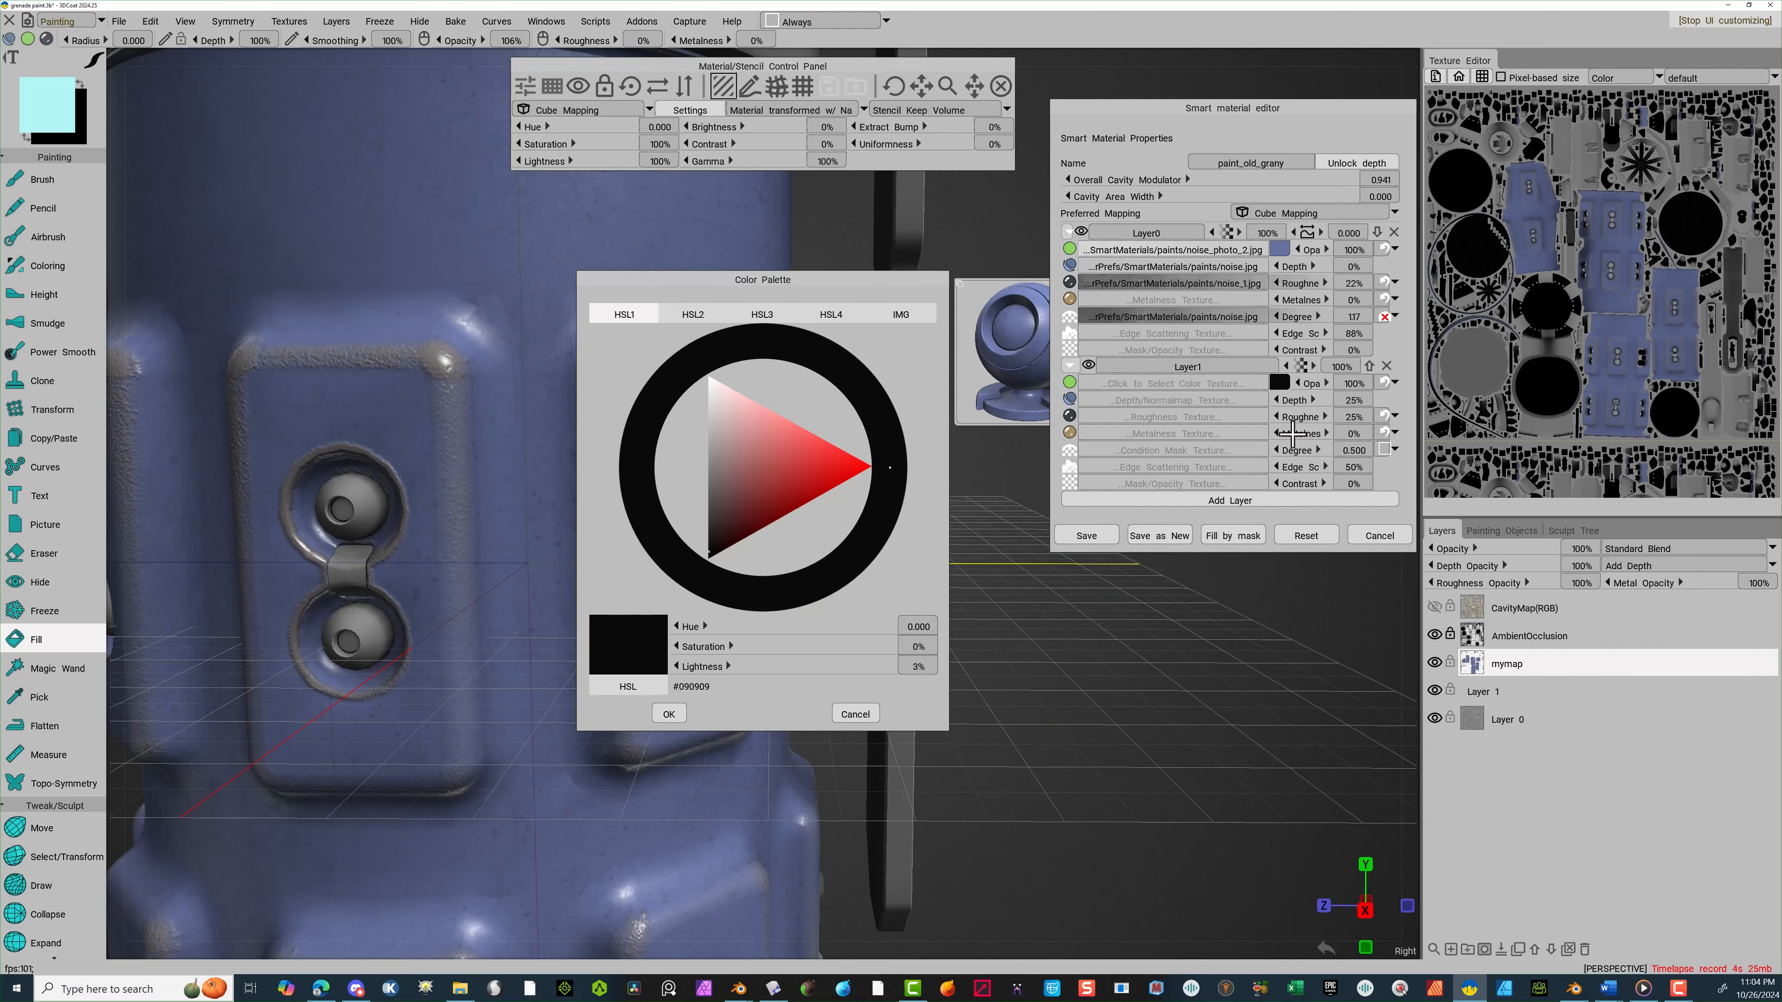
left_click(854, 715)
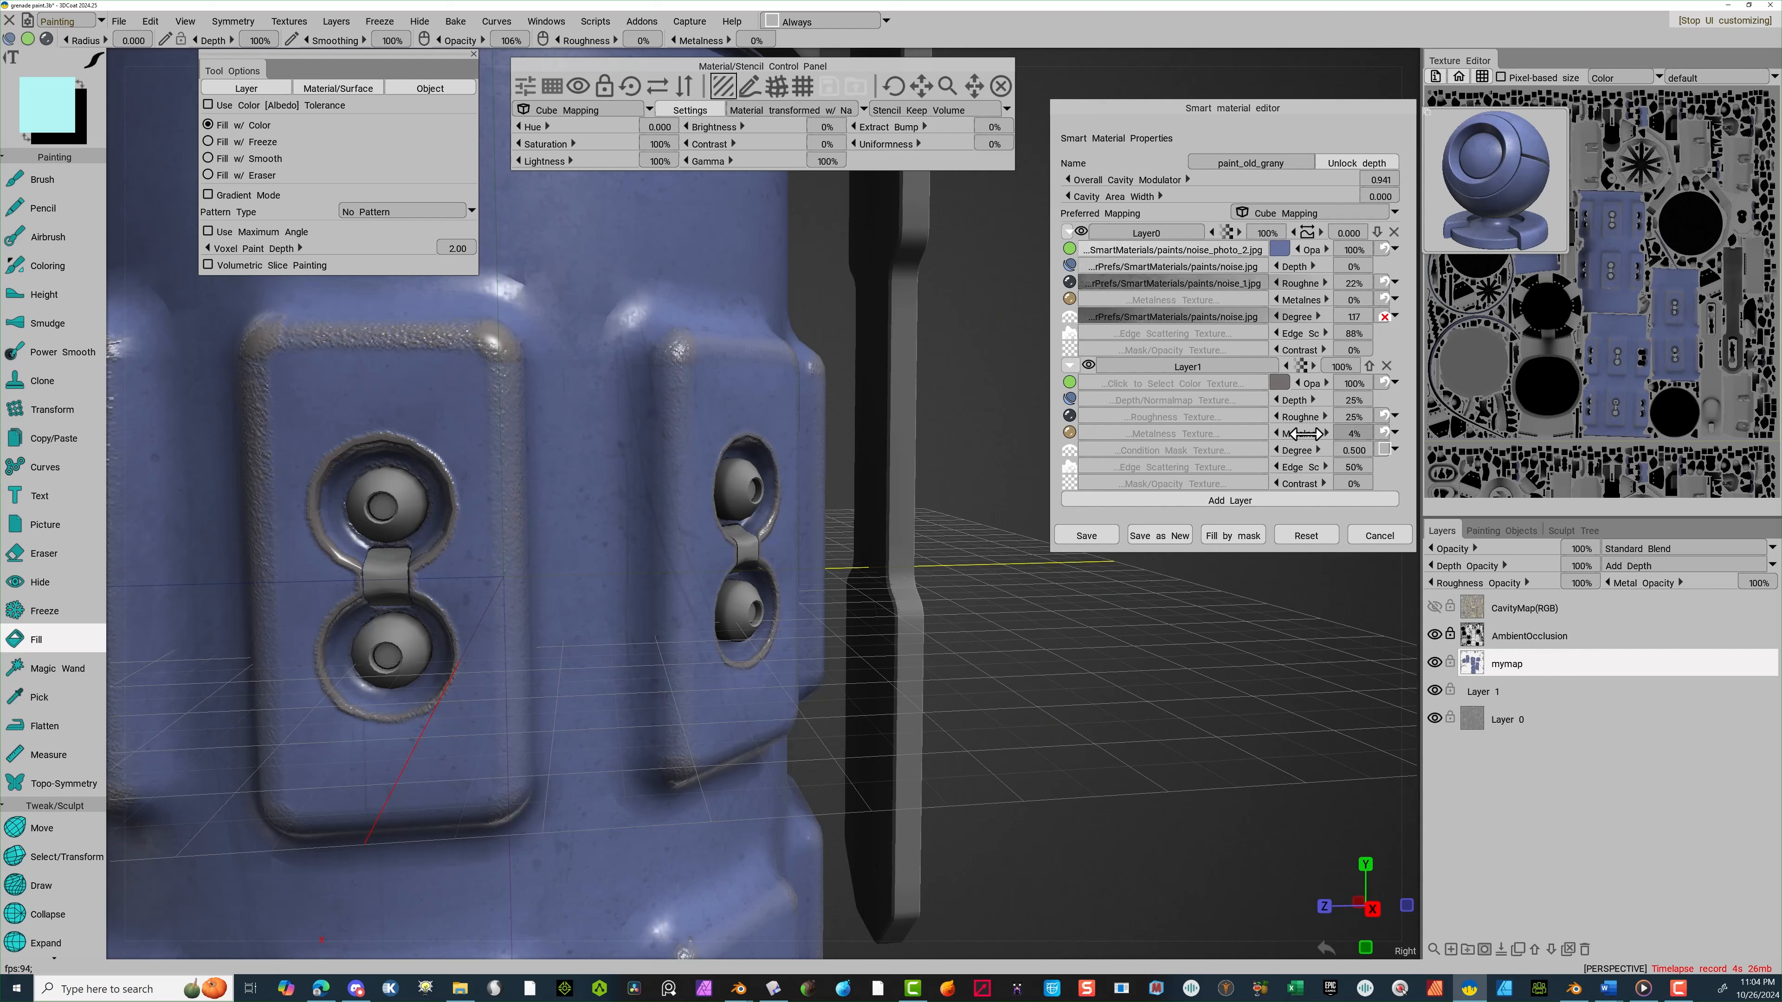
Set Layer1's Metalness to 100%, Depth to 12% and Edge Scattering to 7%, and raise the Overall Cavity Modulator to 1.68
left_click_drag(1303, 433, 1409, 452)
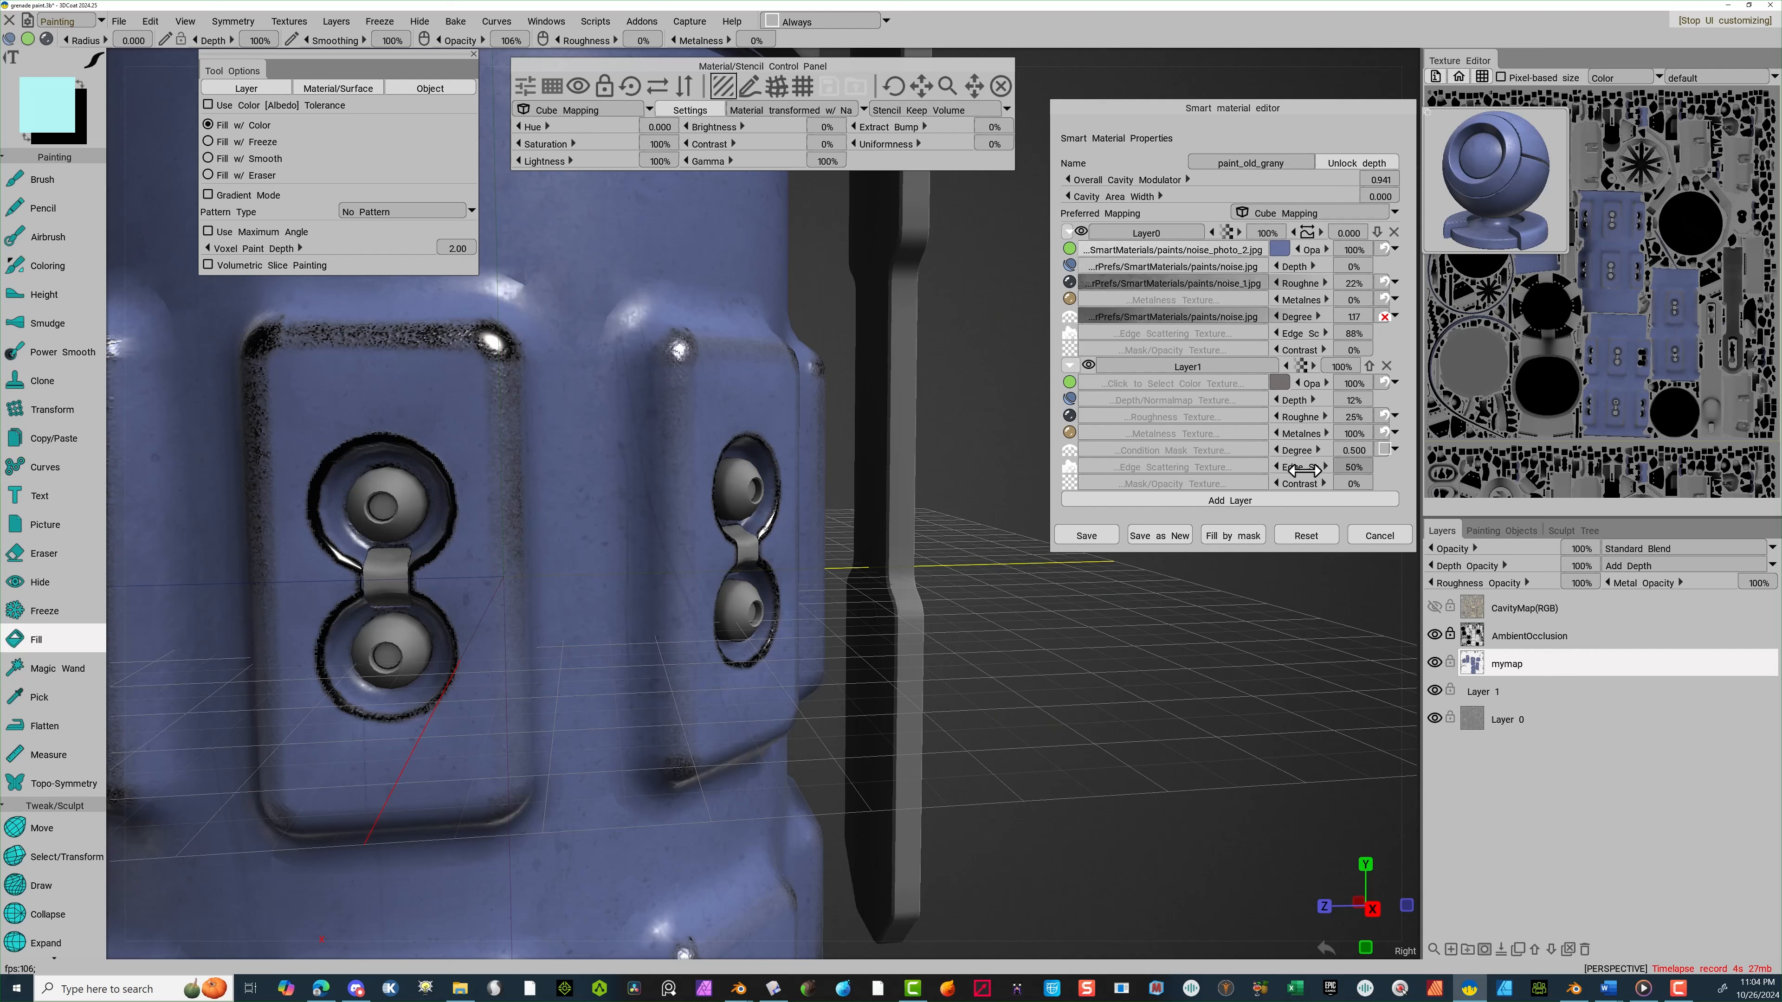
left_click_drag(1300, 468, 1298, 470)
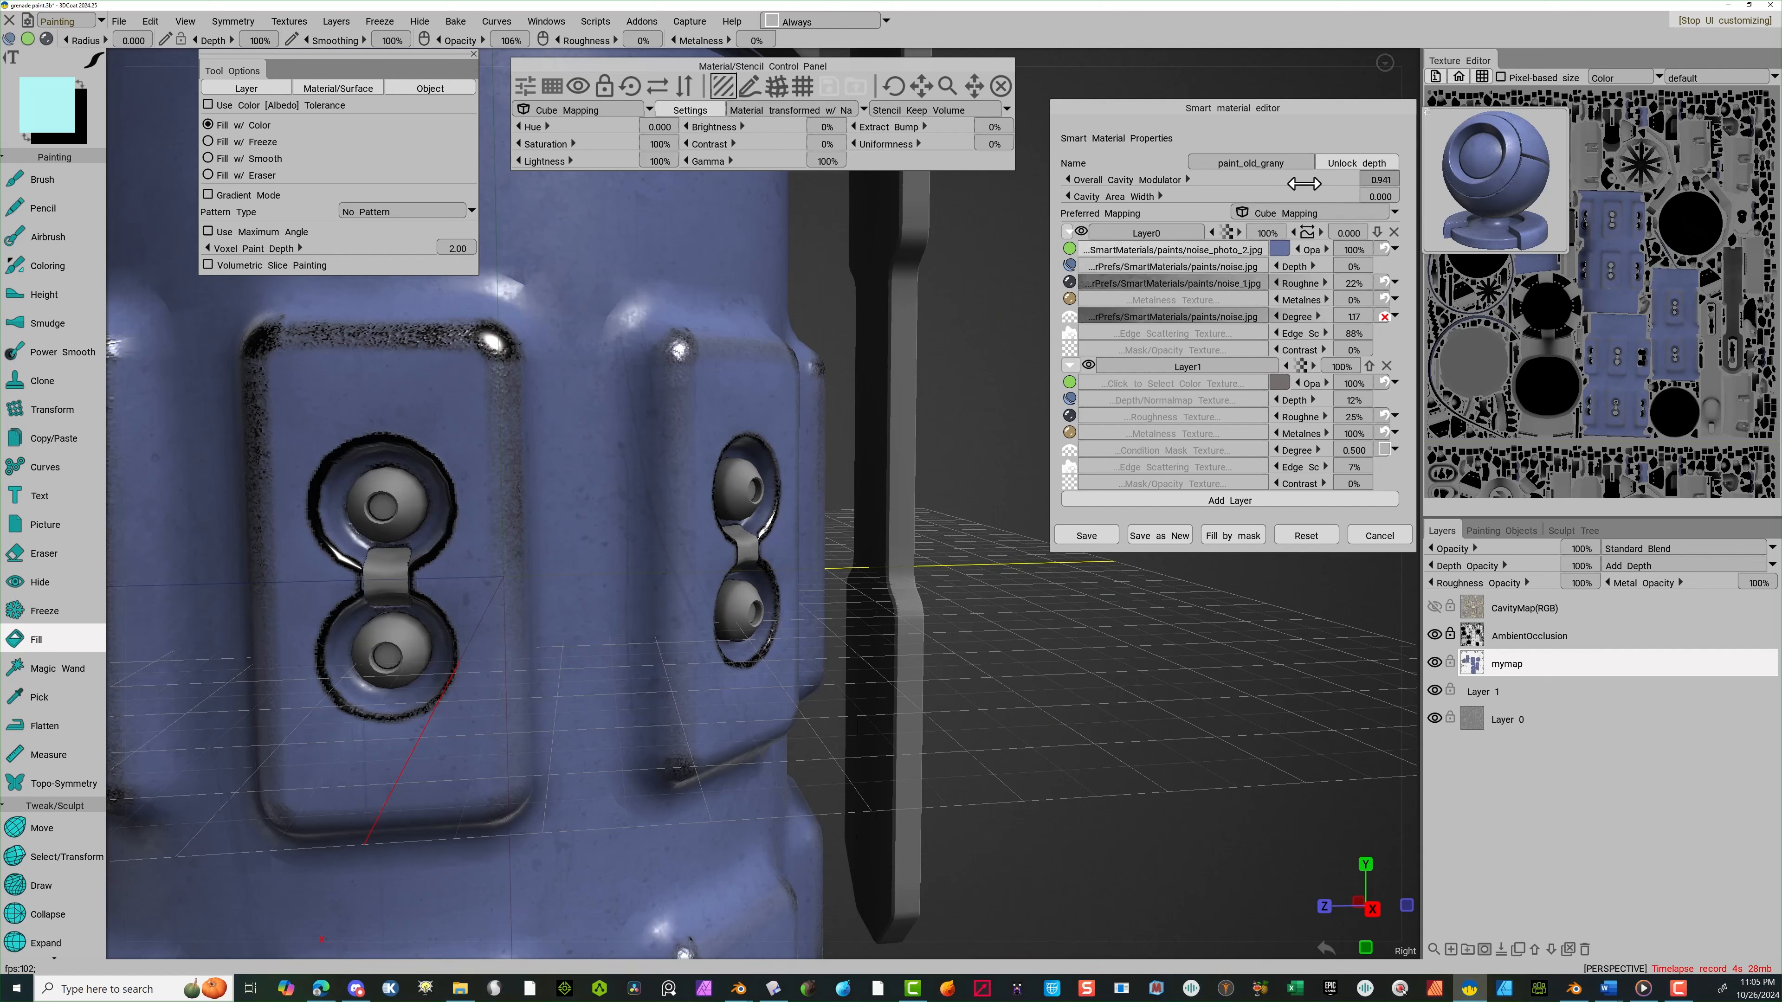
left_click_drag(1304, 182, 1326, 183)
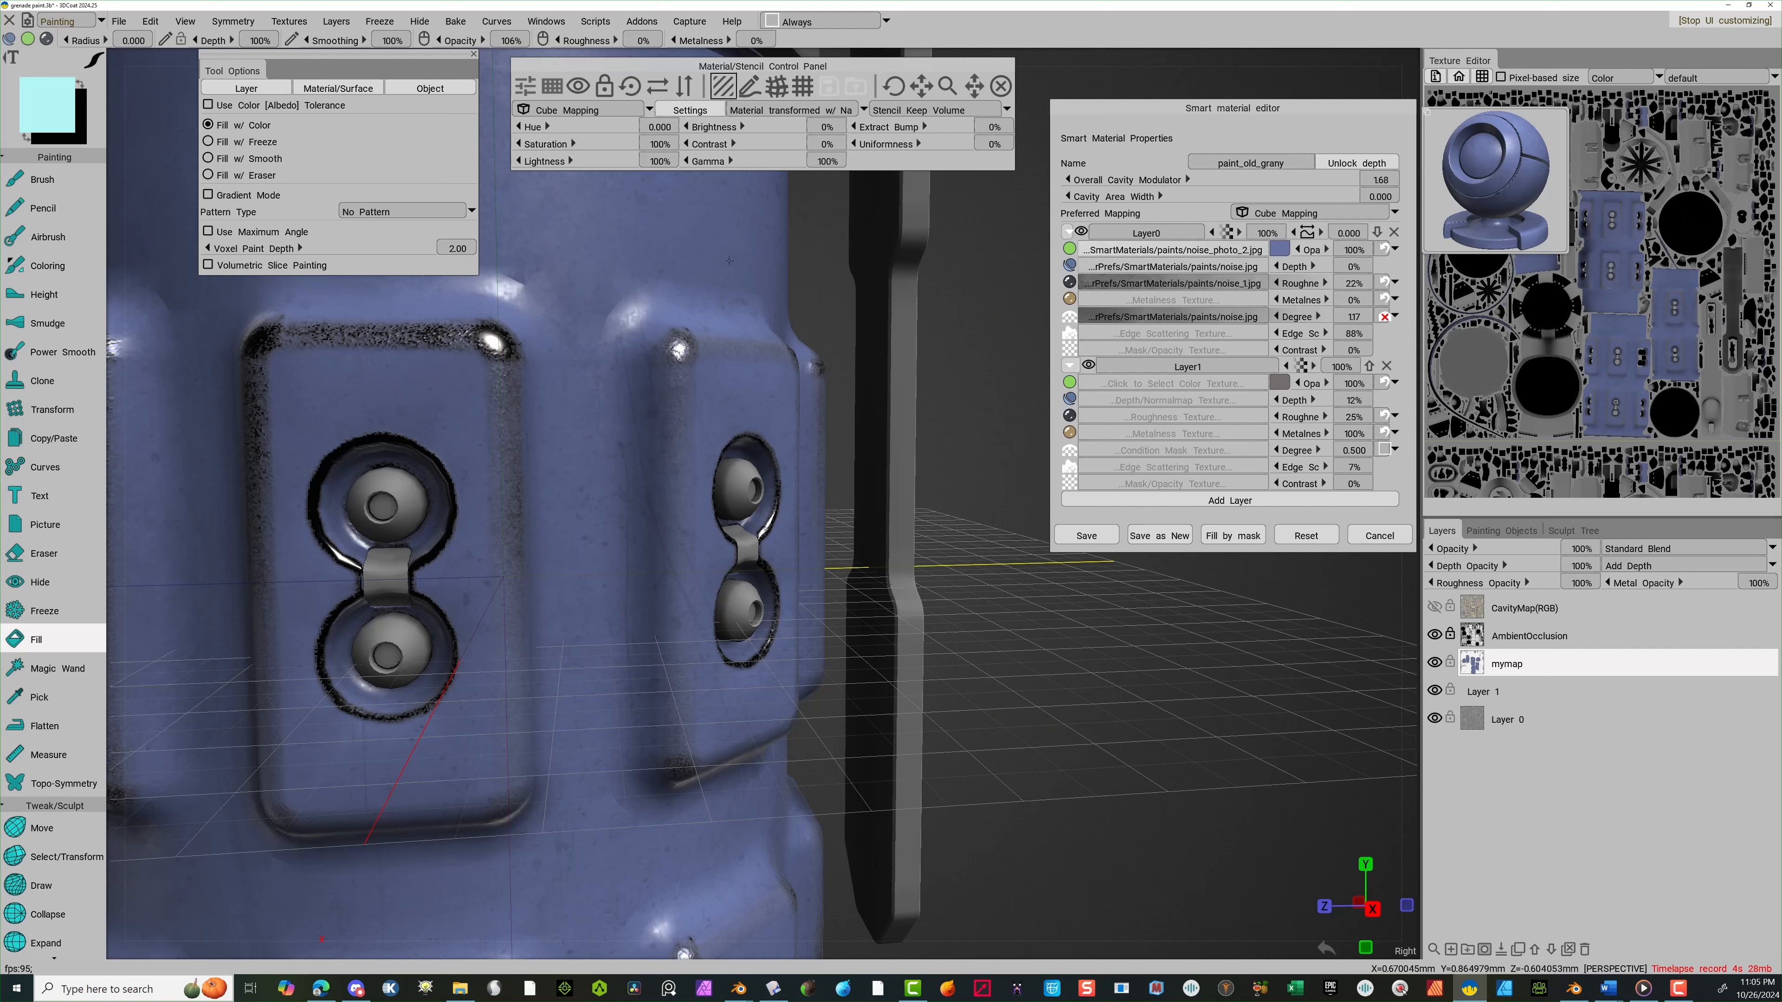
Inspect the edge wear across the grenade's body and save the edited paint_old_grany smart material
scroll(342, 410, "down", 10)
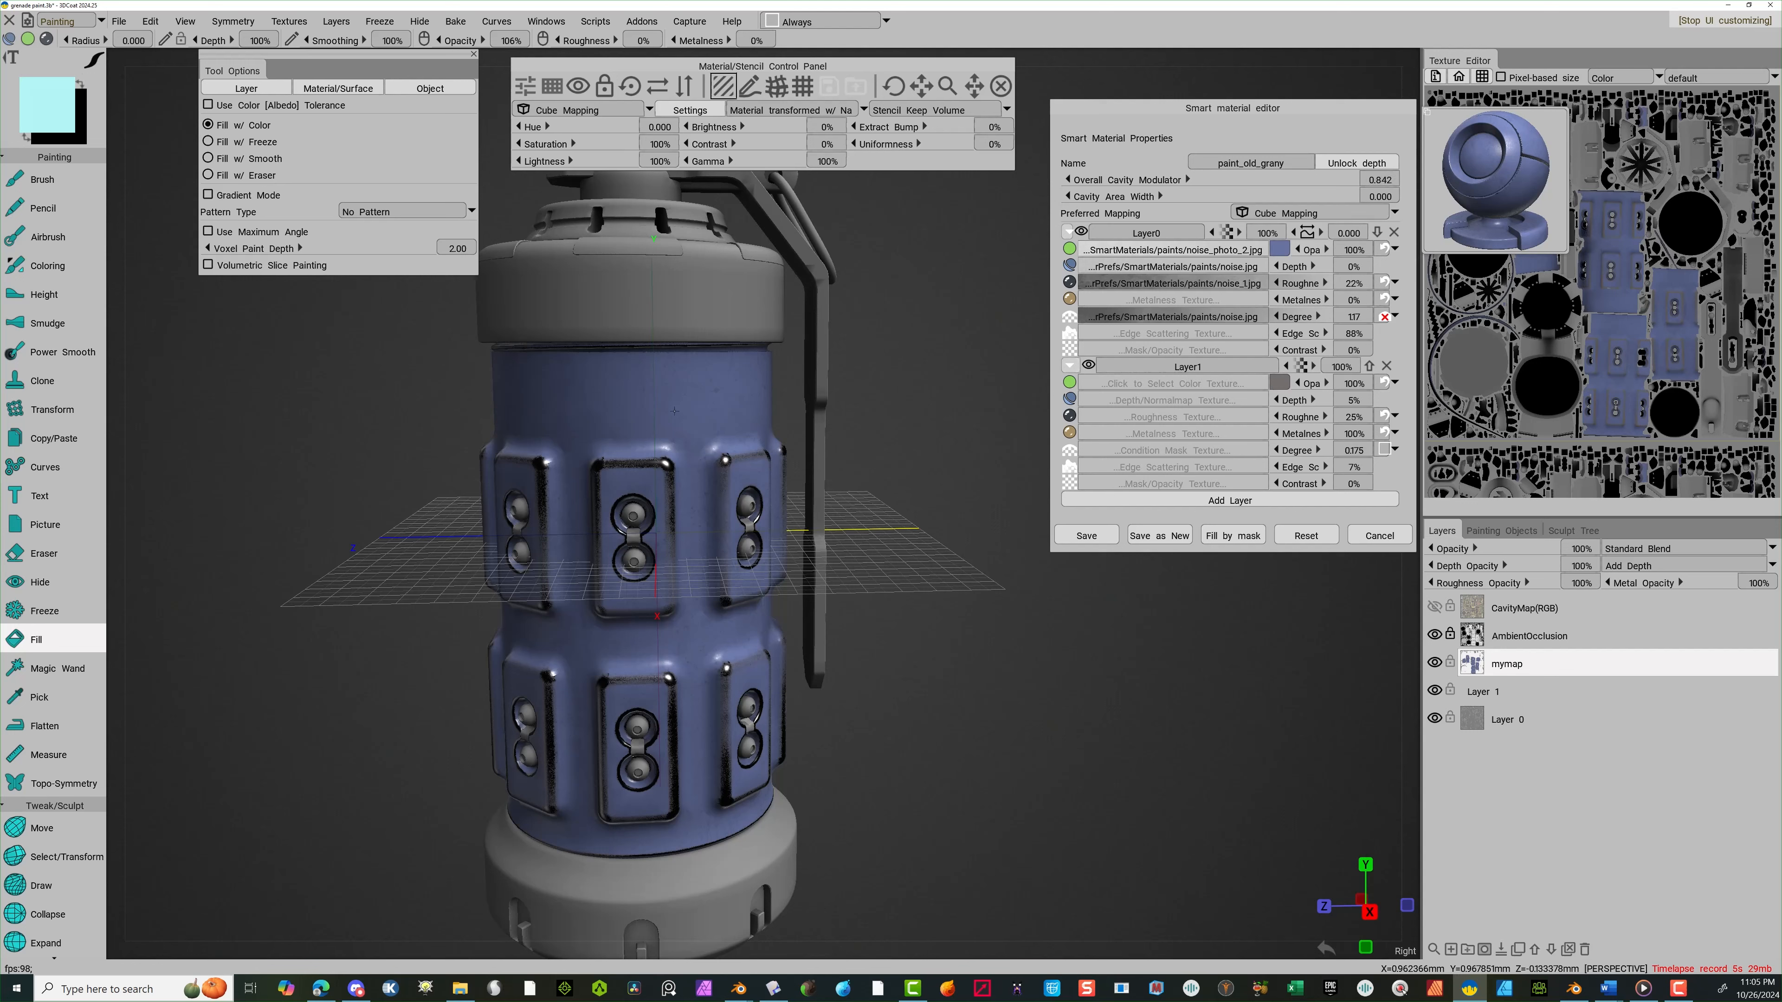
left_click_drag(1004, 617, 972, 618)
mouse_move(916, 617)
right_mouse_down()
mouse_move(970, 617)
mouse_move(939, 613)
right_mouse_up()
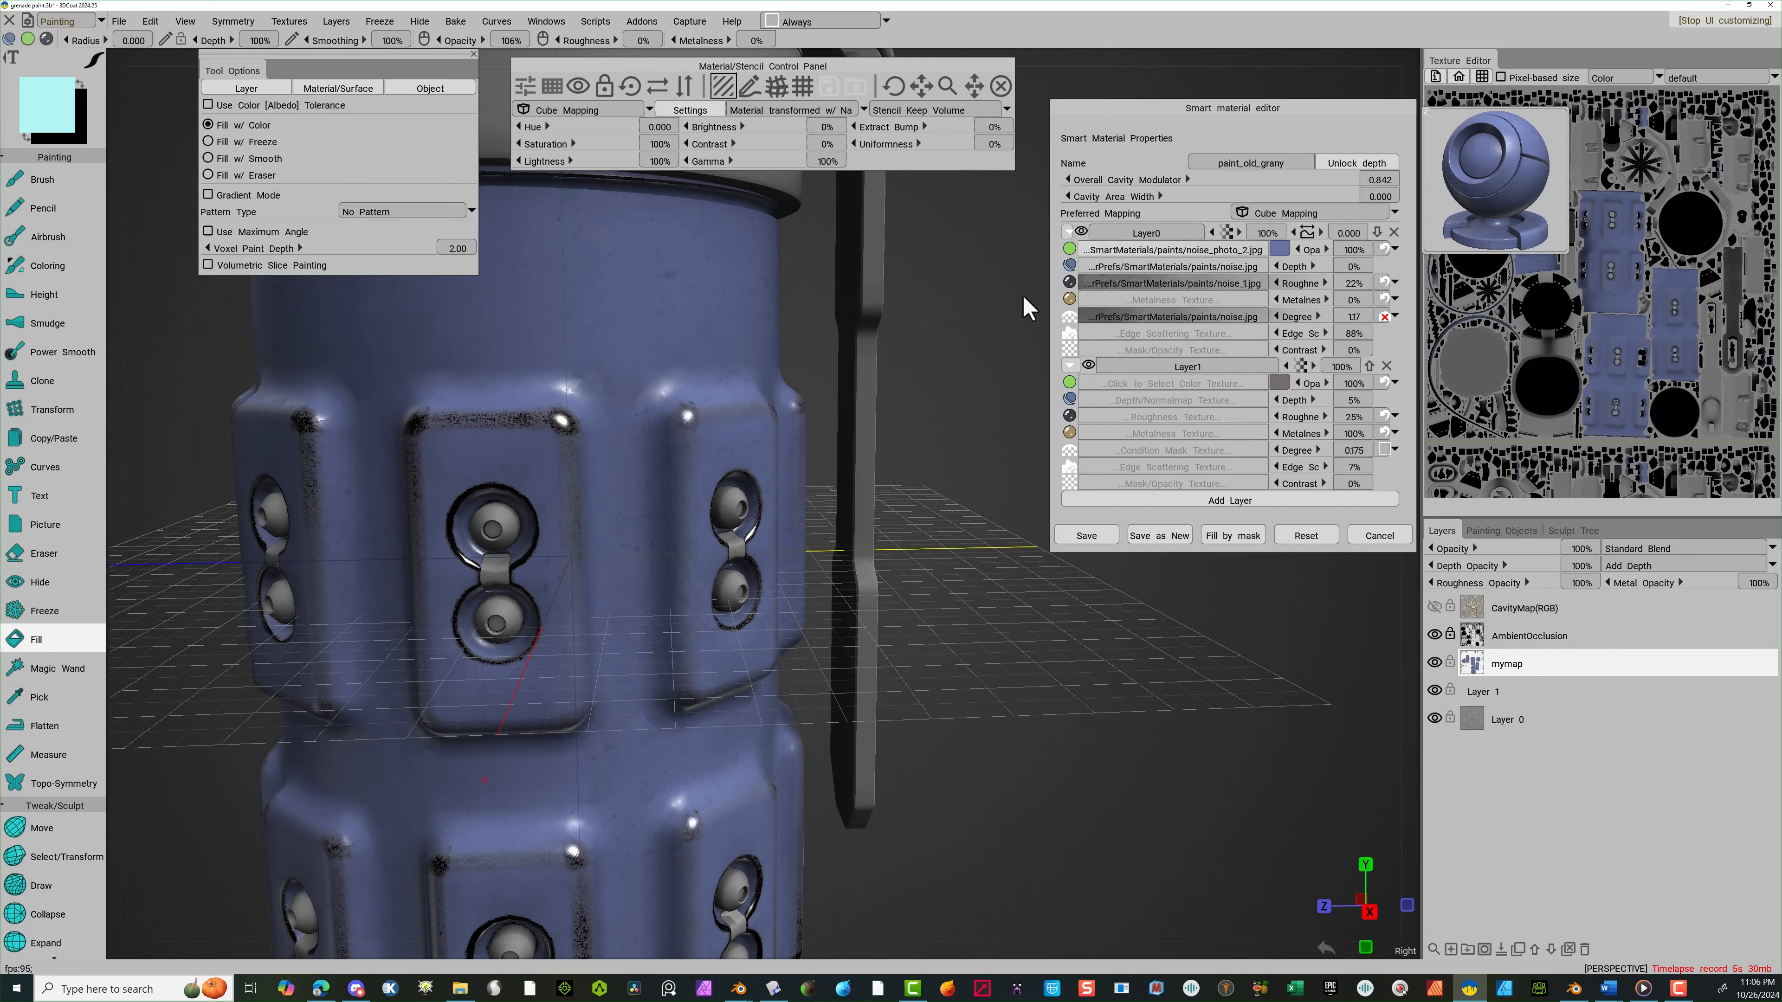
scroll(1086, 592, "down", 2)
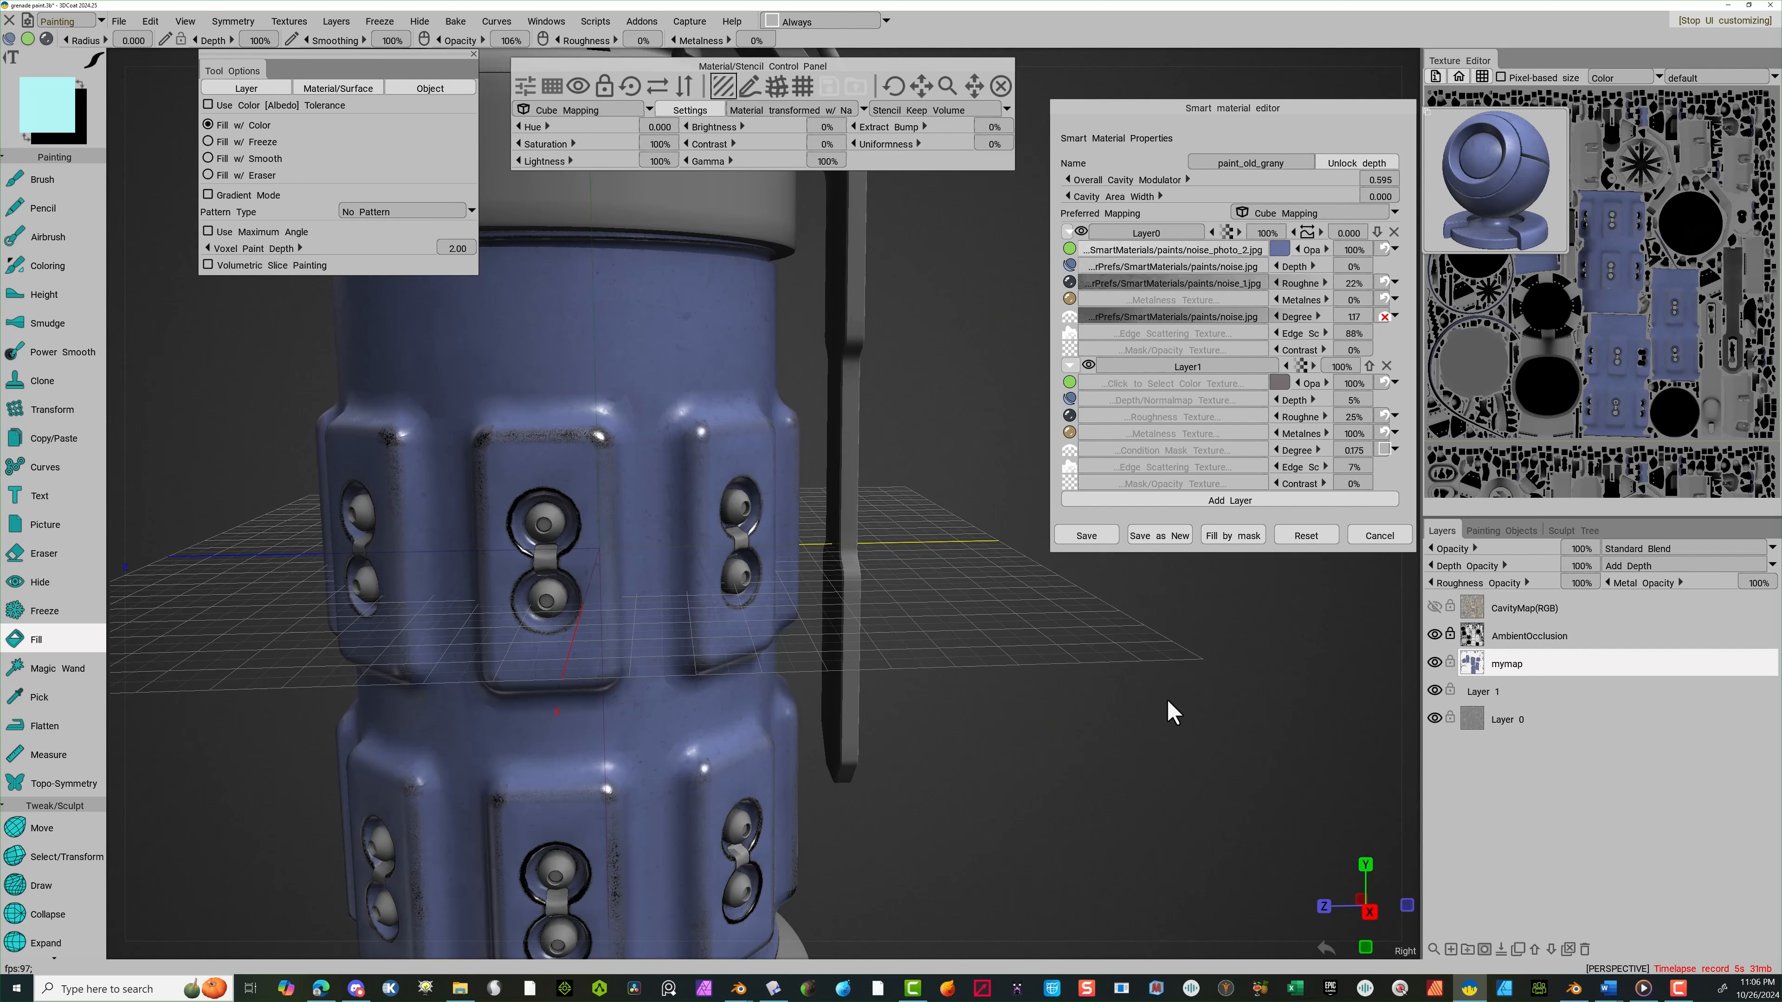
scroll(1165, 716, "down", 3)
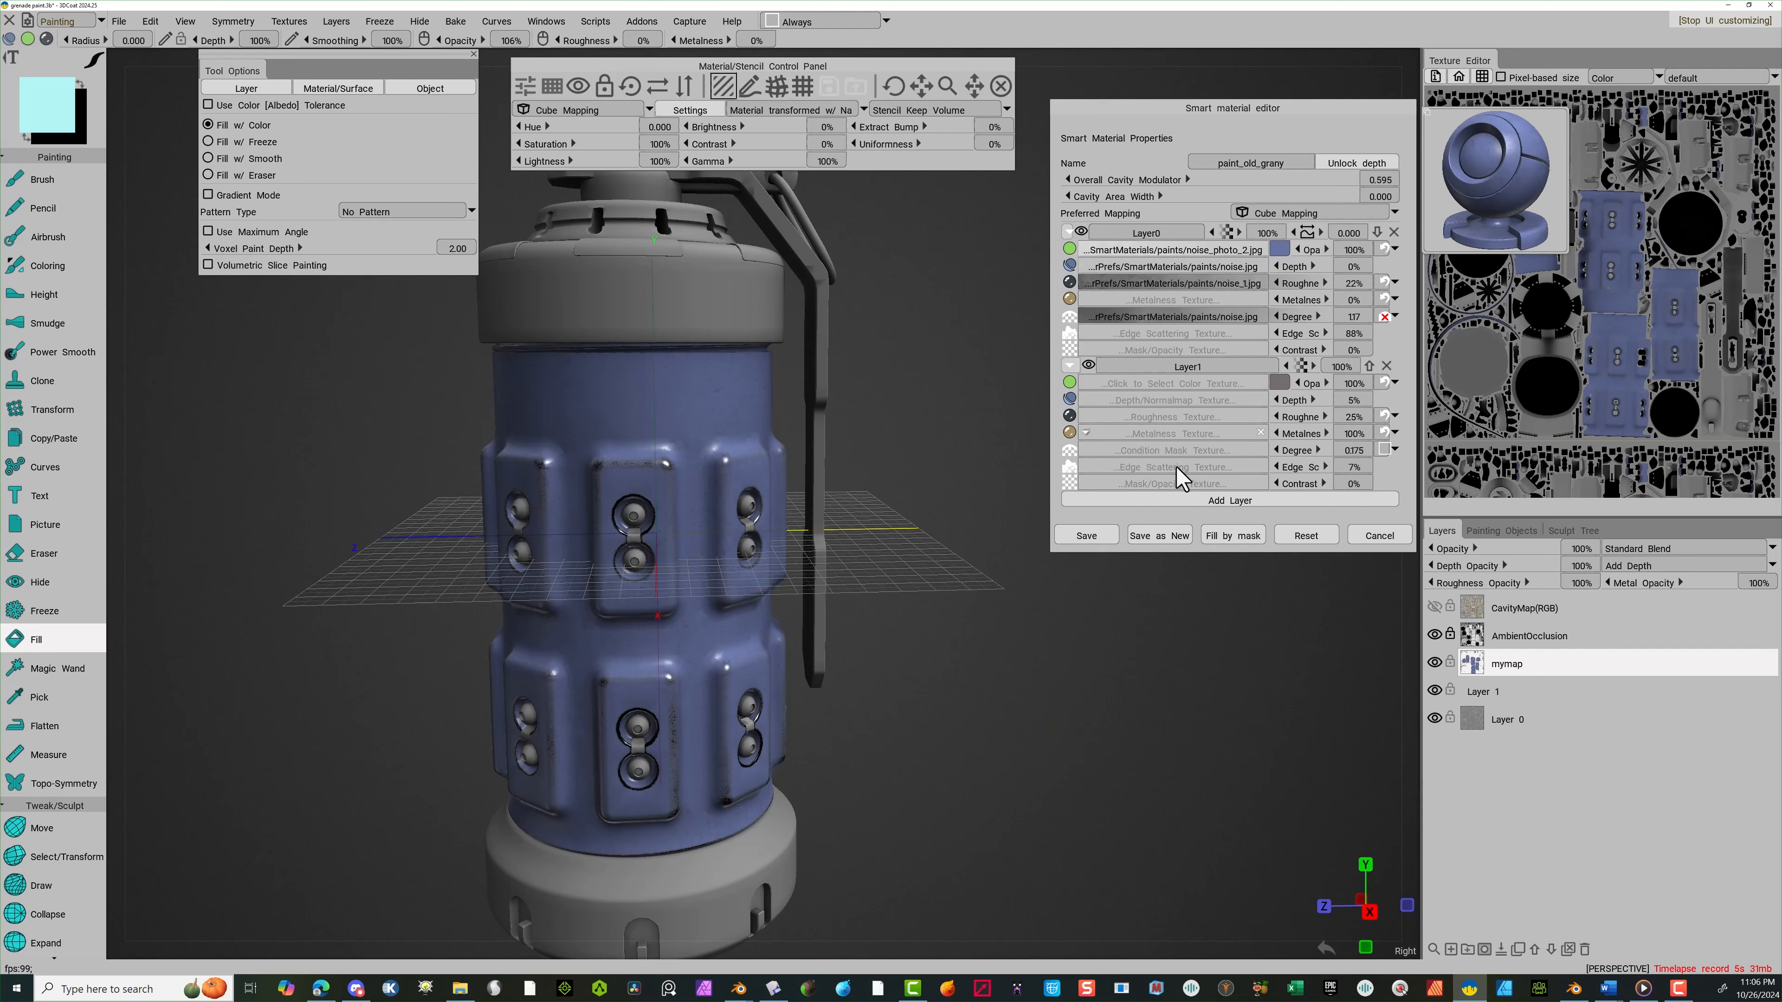
left_click(1111, 541)
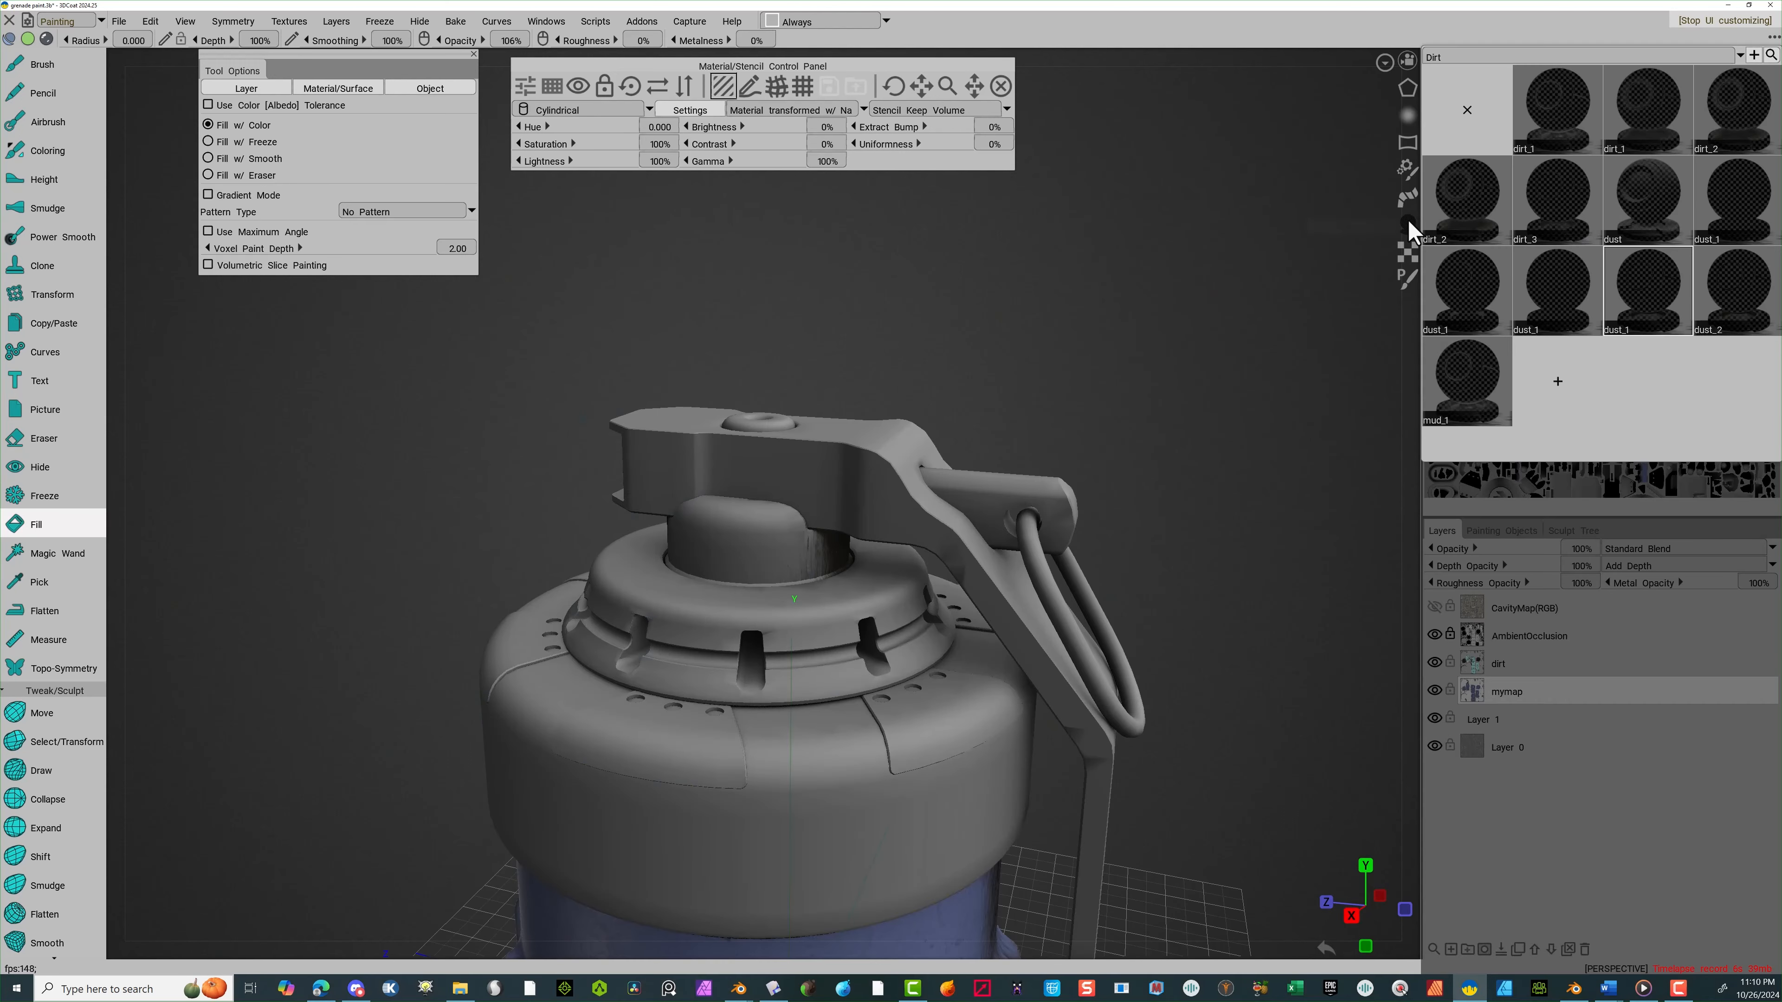
Pick the muted-blue paint_old_grany material from the Paints library and fill the rounded knob beneath the lever on the mymap layer
mouse_move(1485, 70)
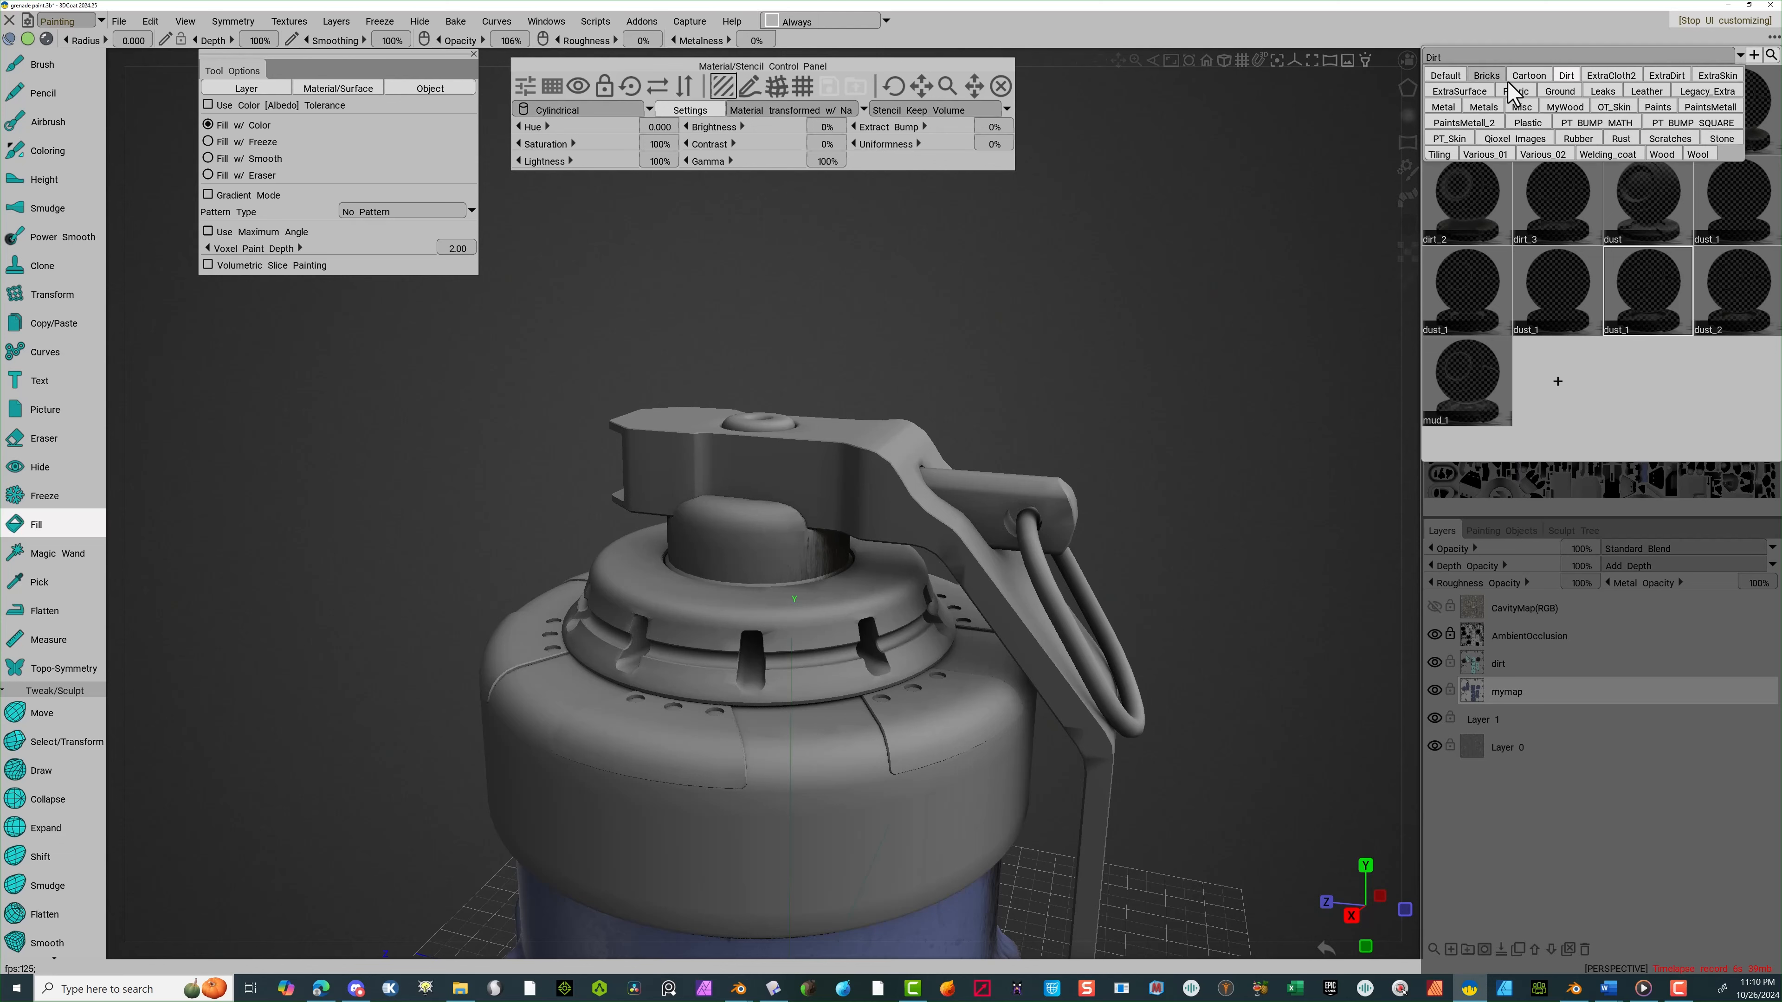
left_click(1661, 109)
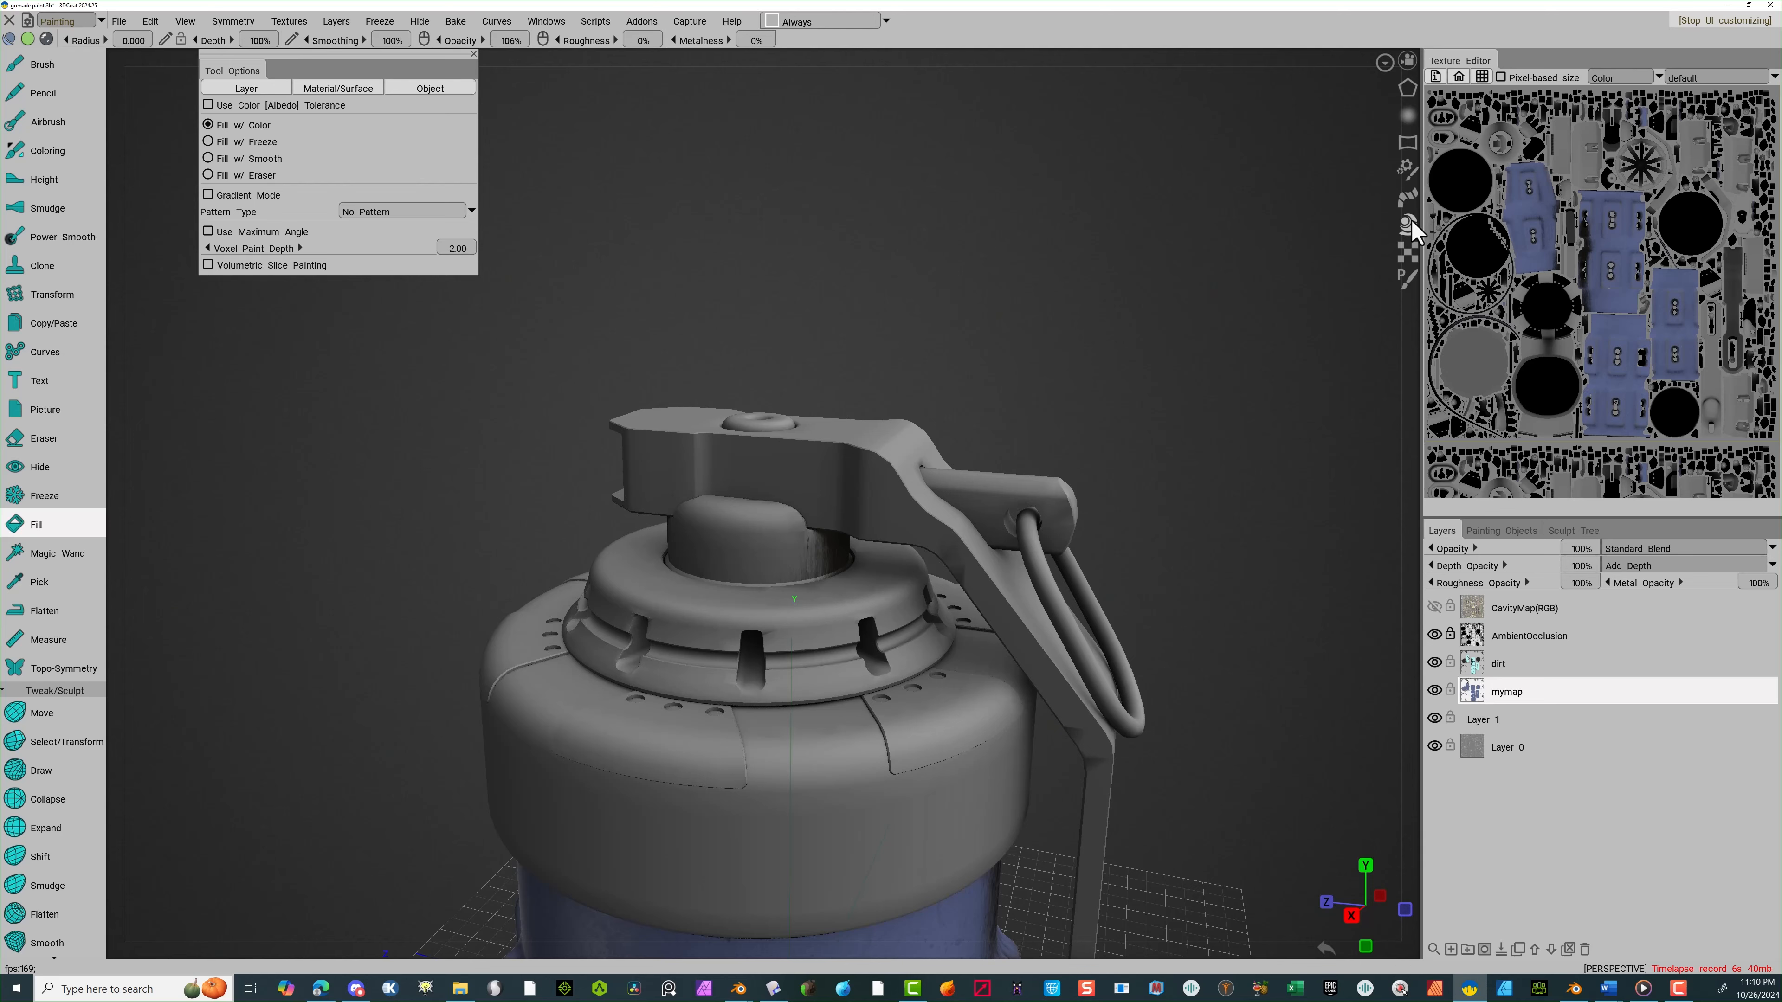
mouse_move(1407, 226)
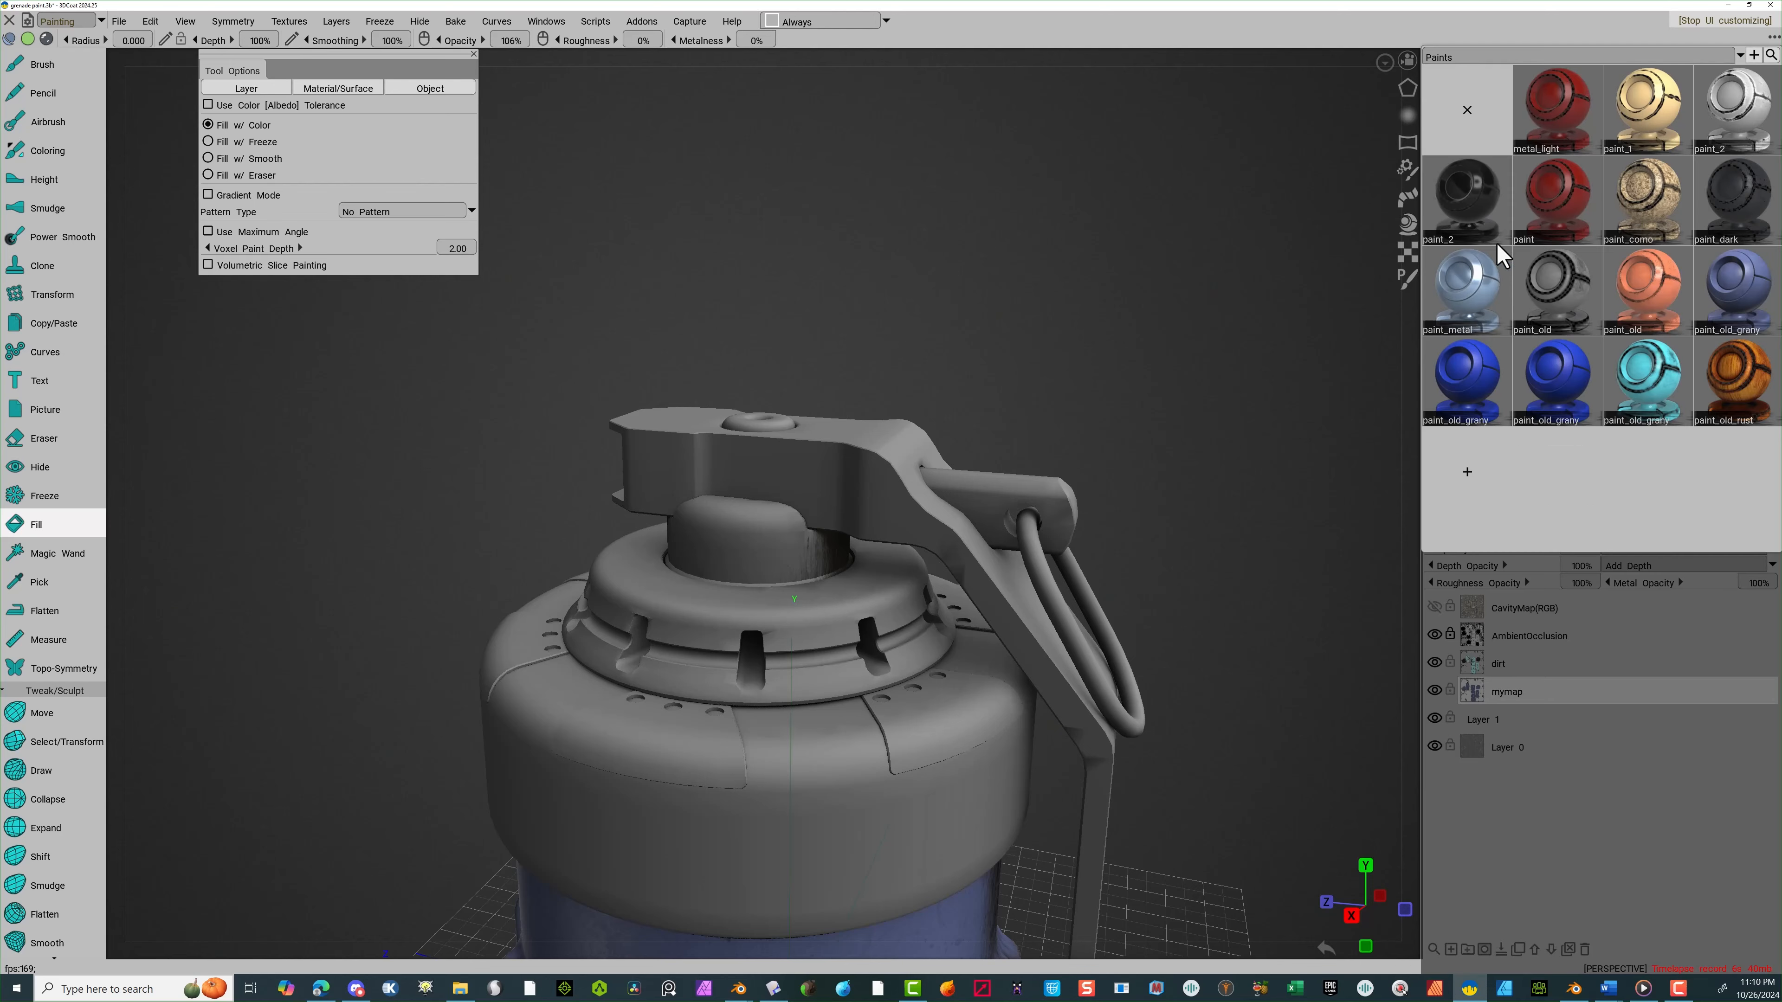
left_click(1725, 298)
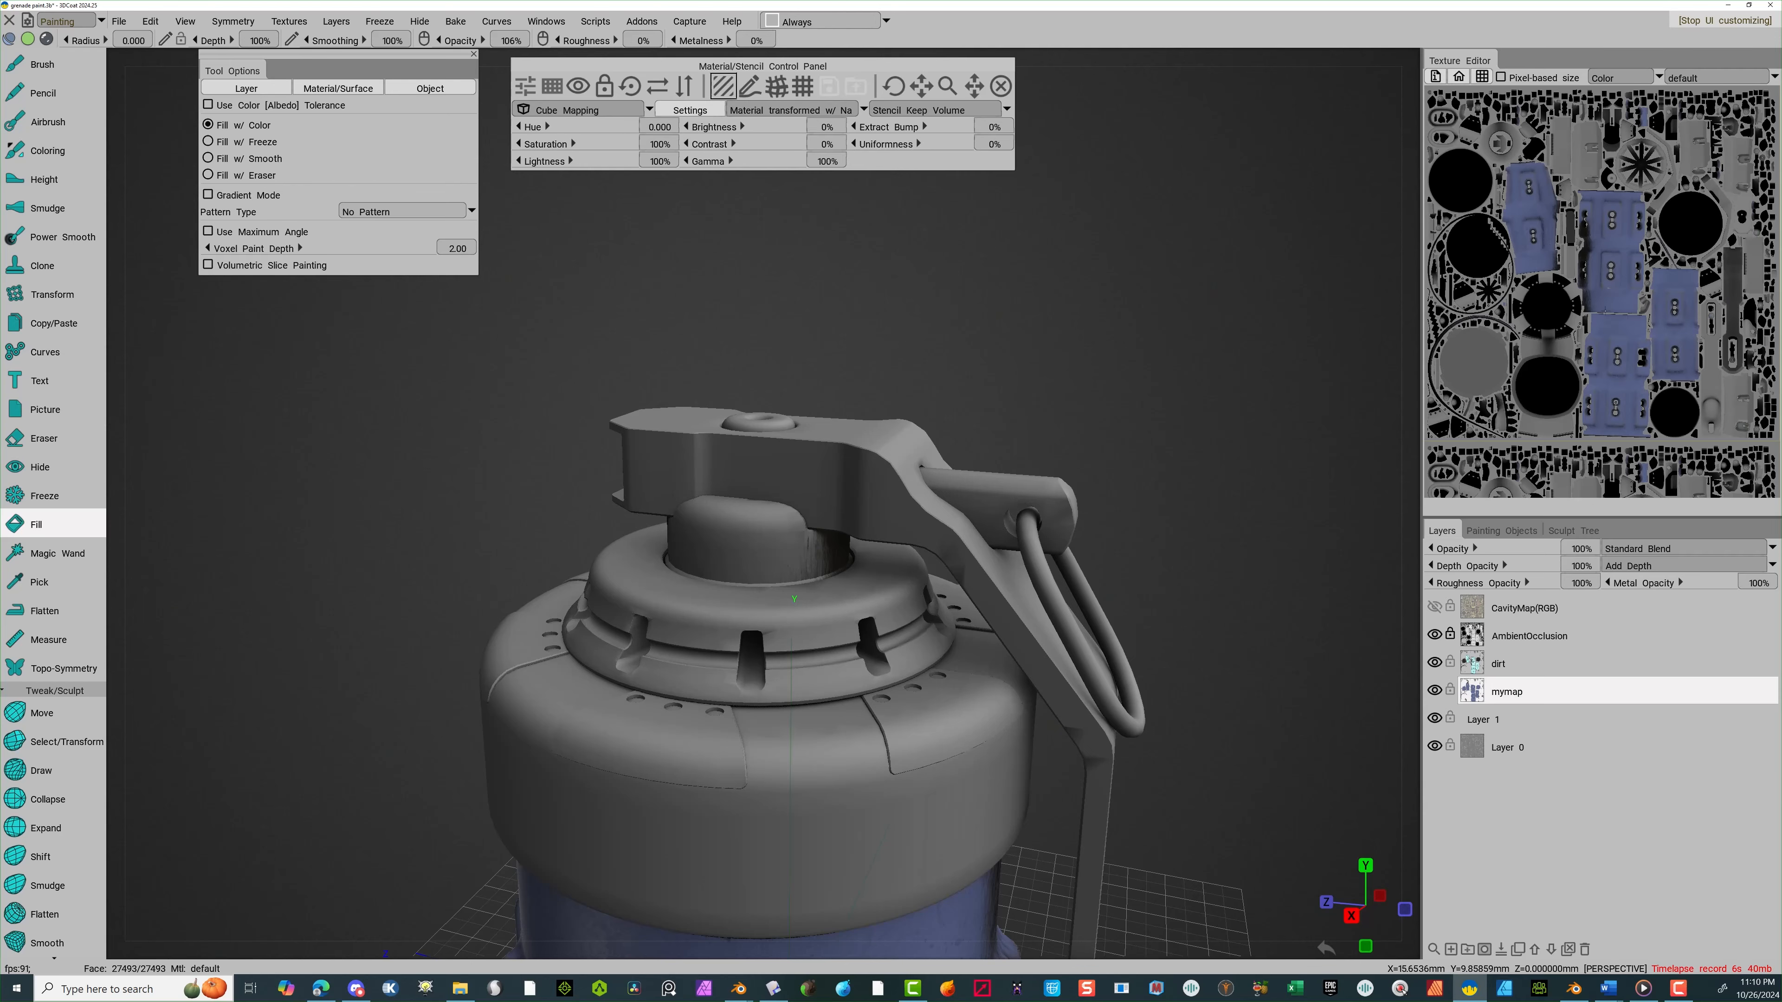
left_click(750, 551)
left_click_drag(1122, 402, 1224, 402)
scroll(1224, 402, "down", 5)
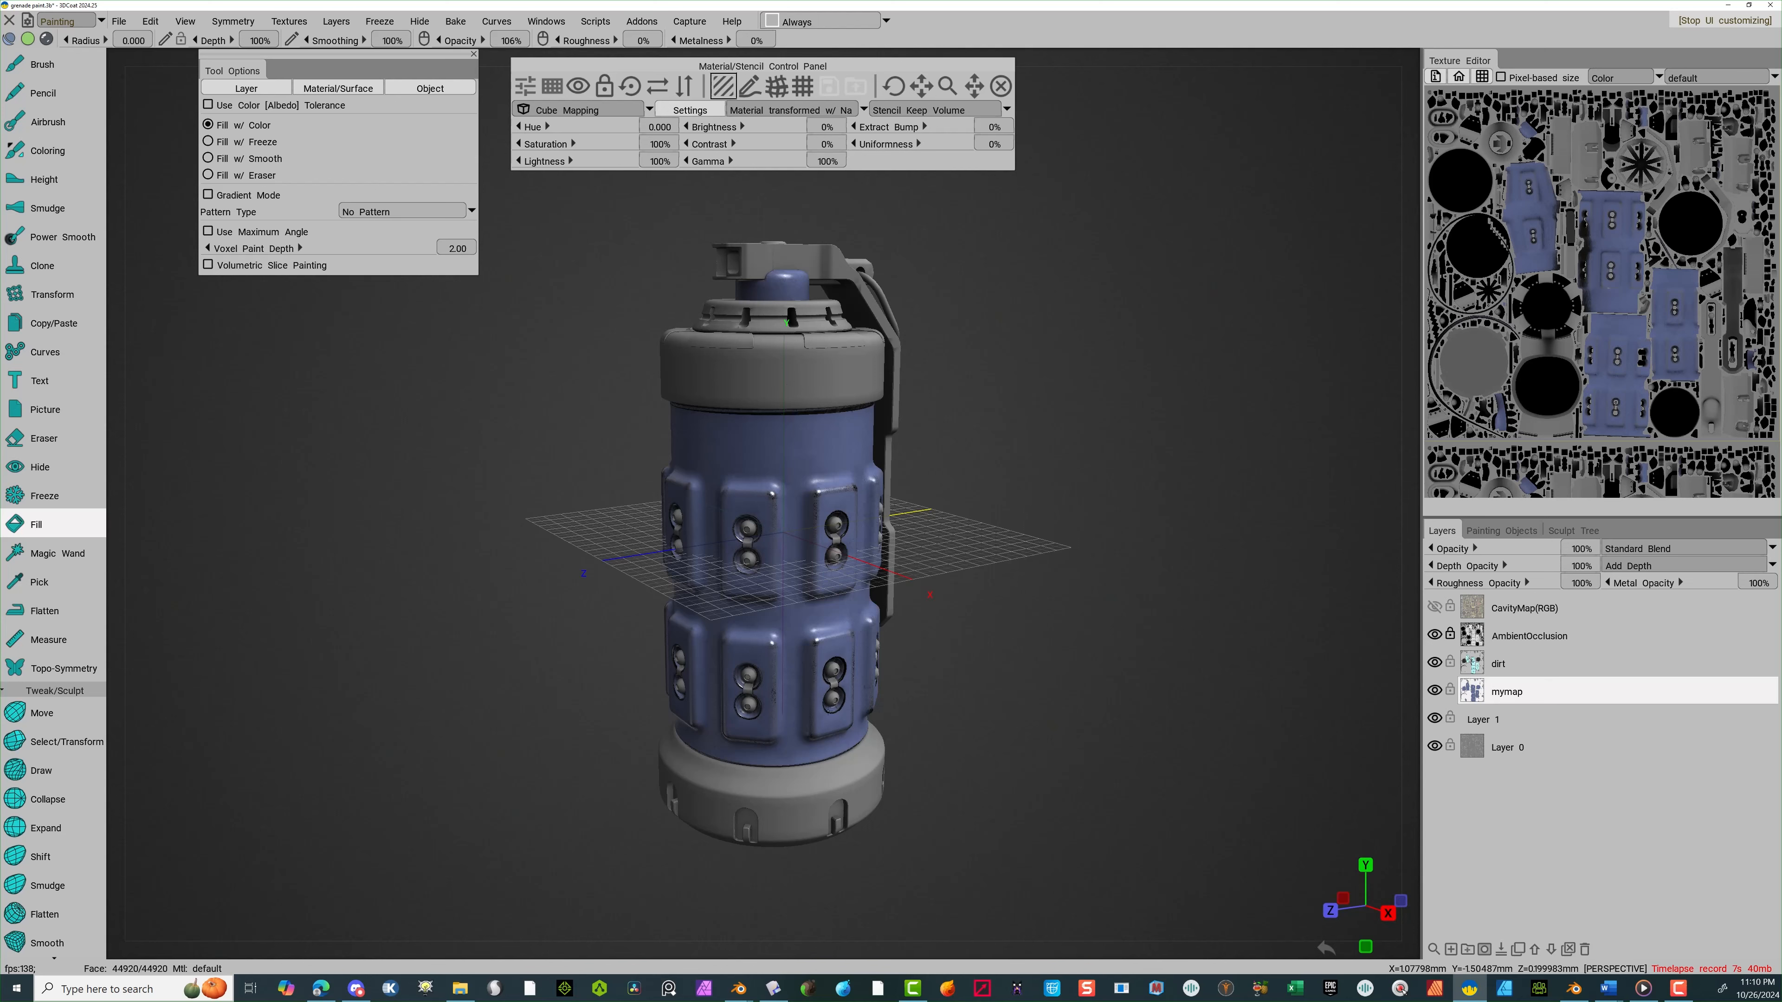
Switch the smart material library to Metals and close the metal_old material editor without saving
left_click(1406, 226)
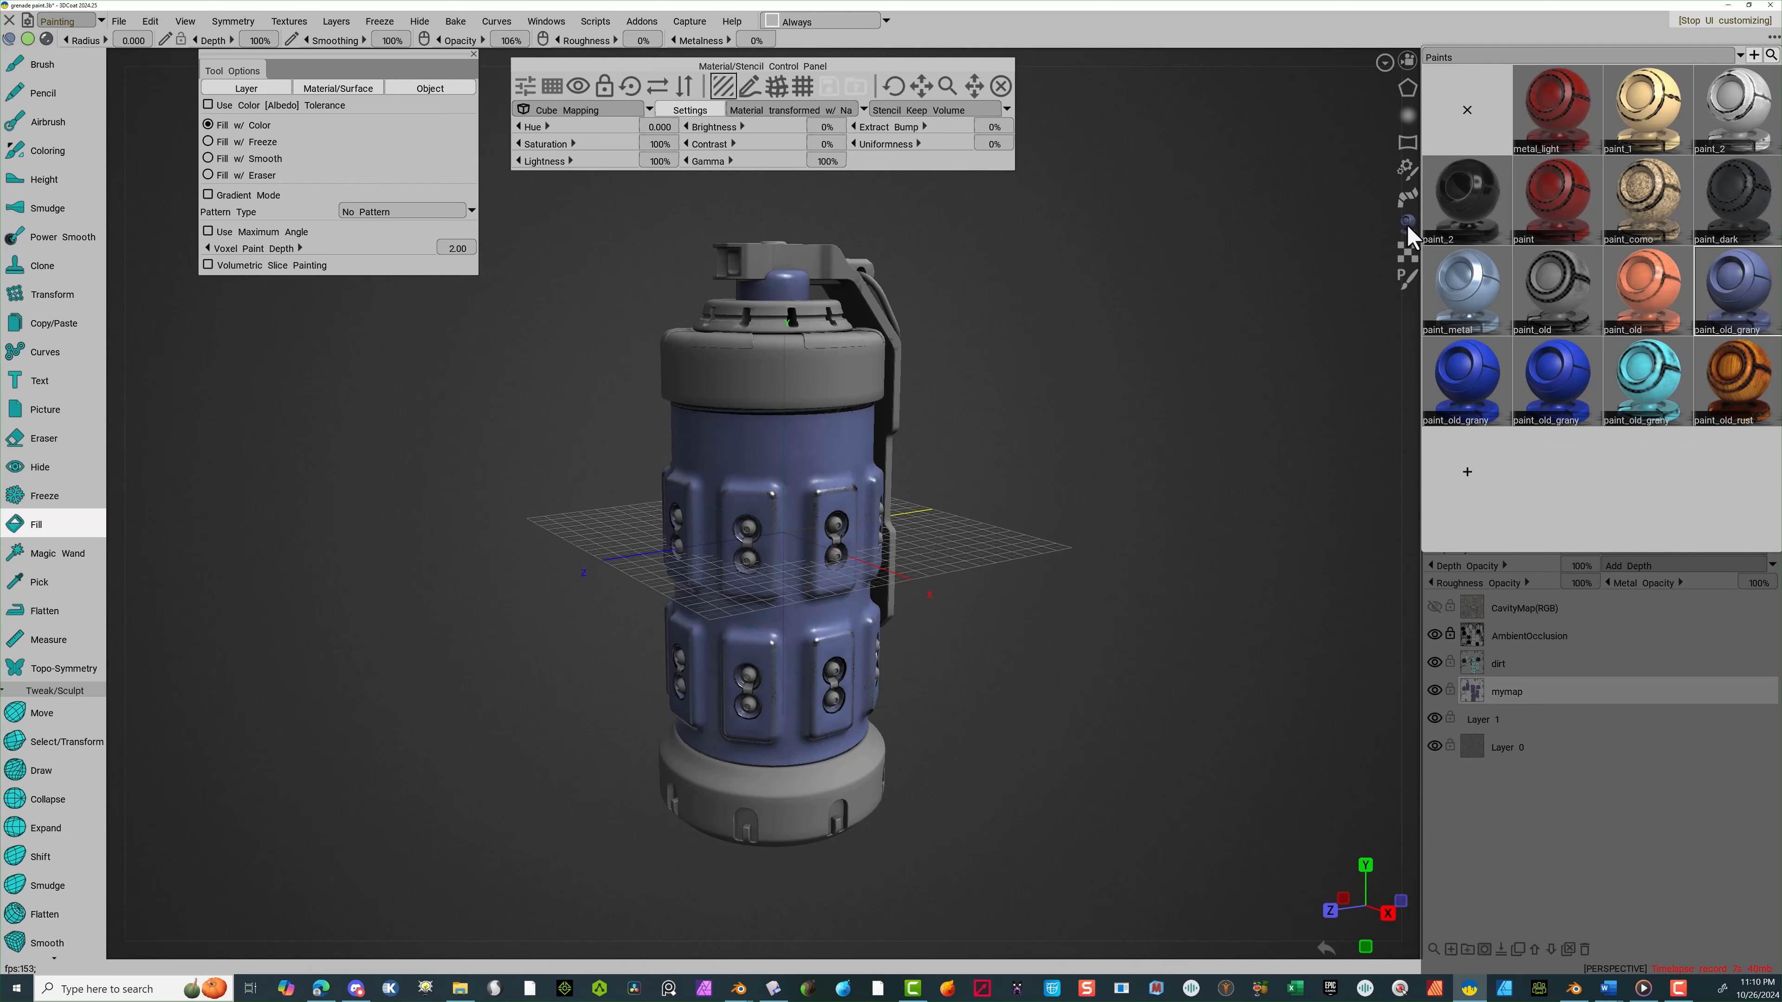
mouse_move(1503, 58)
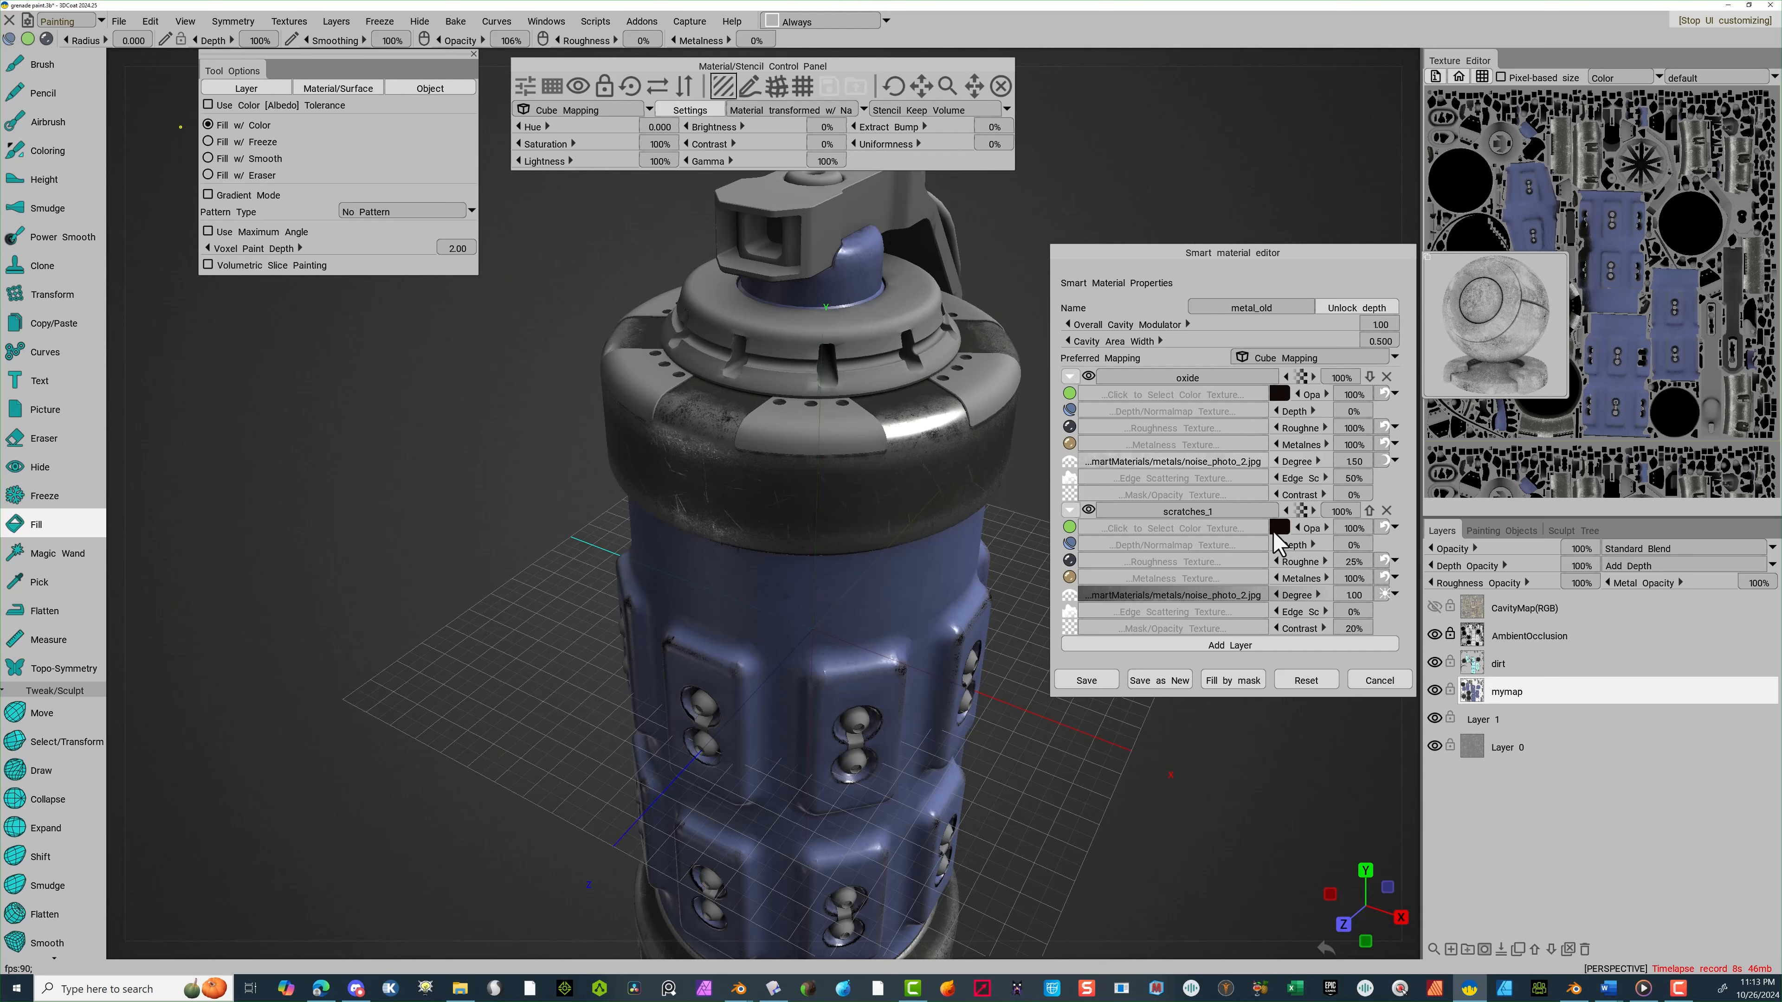
left_click(1379, 680)
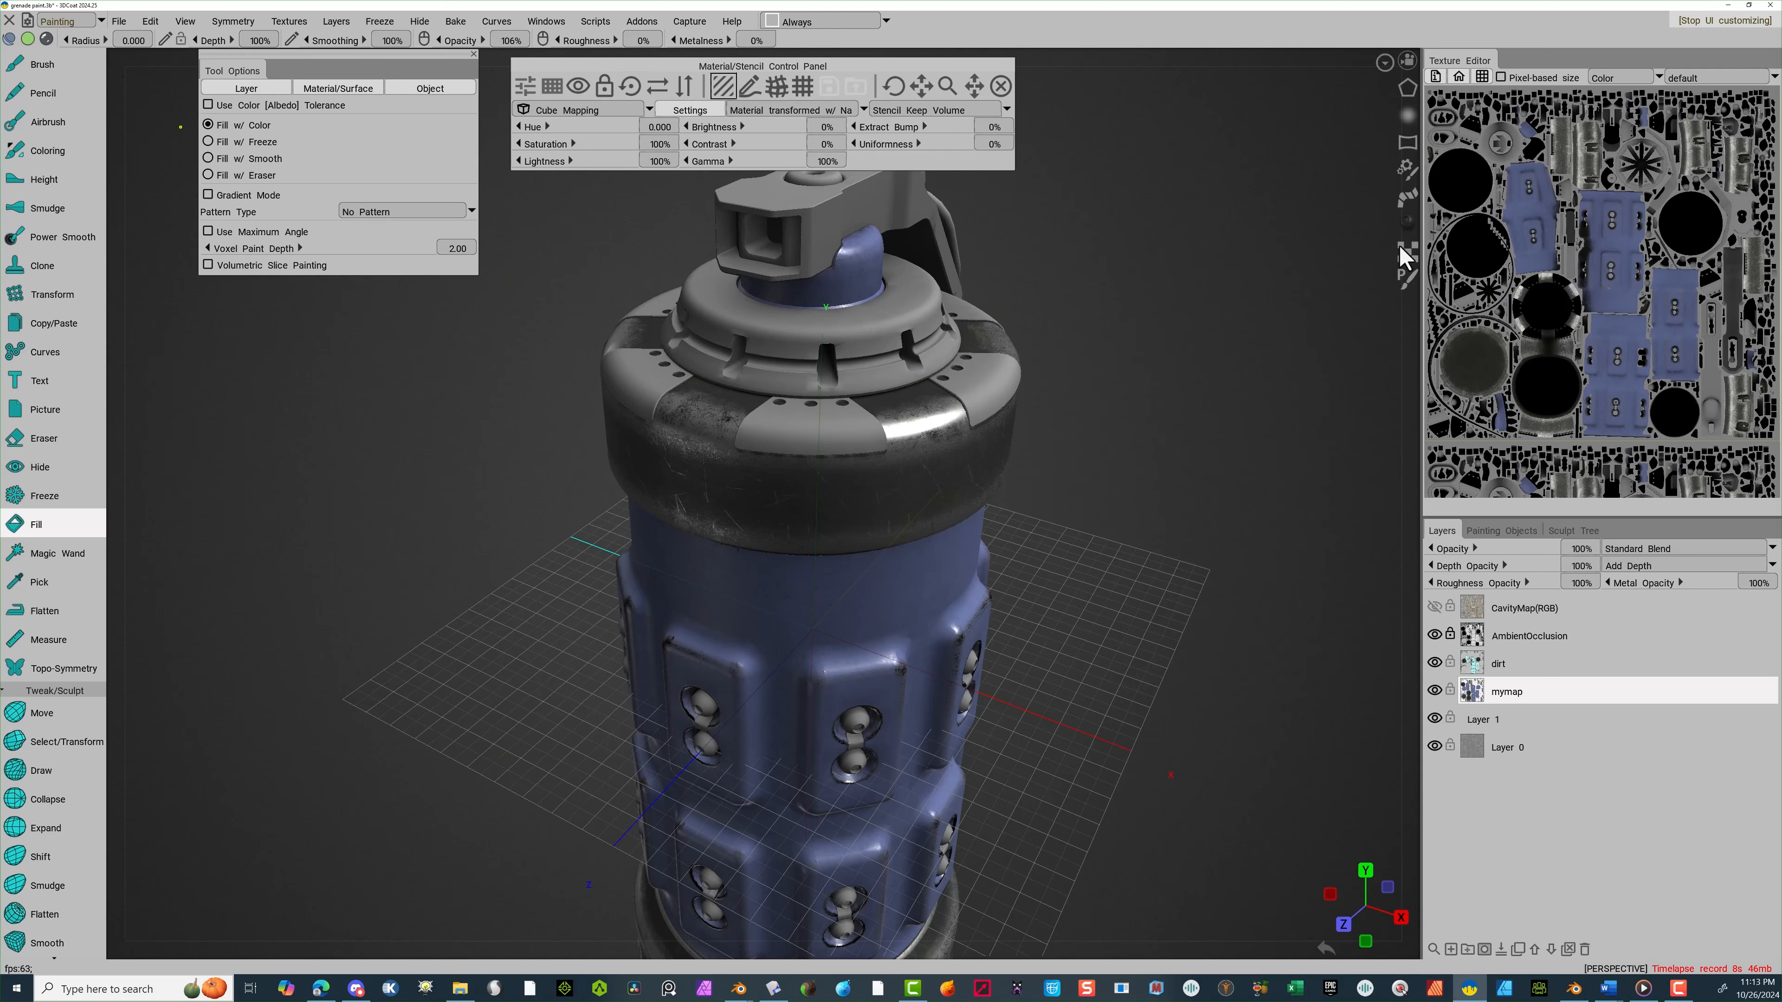
Select the dark metal_light material in the Metals library and duplicate it
left_click(1405, 240)
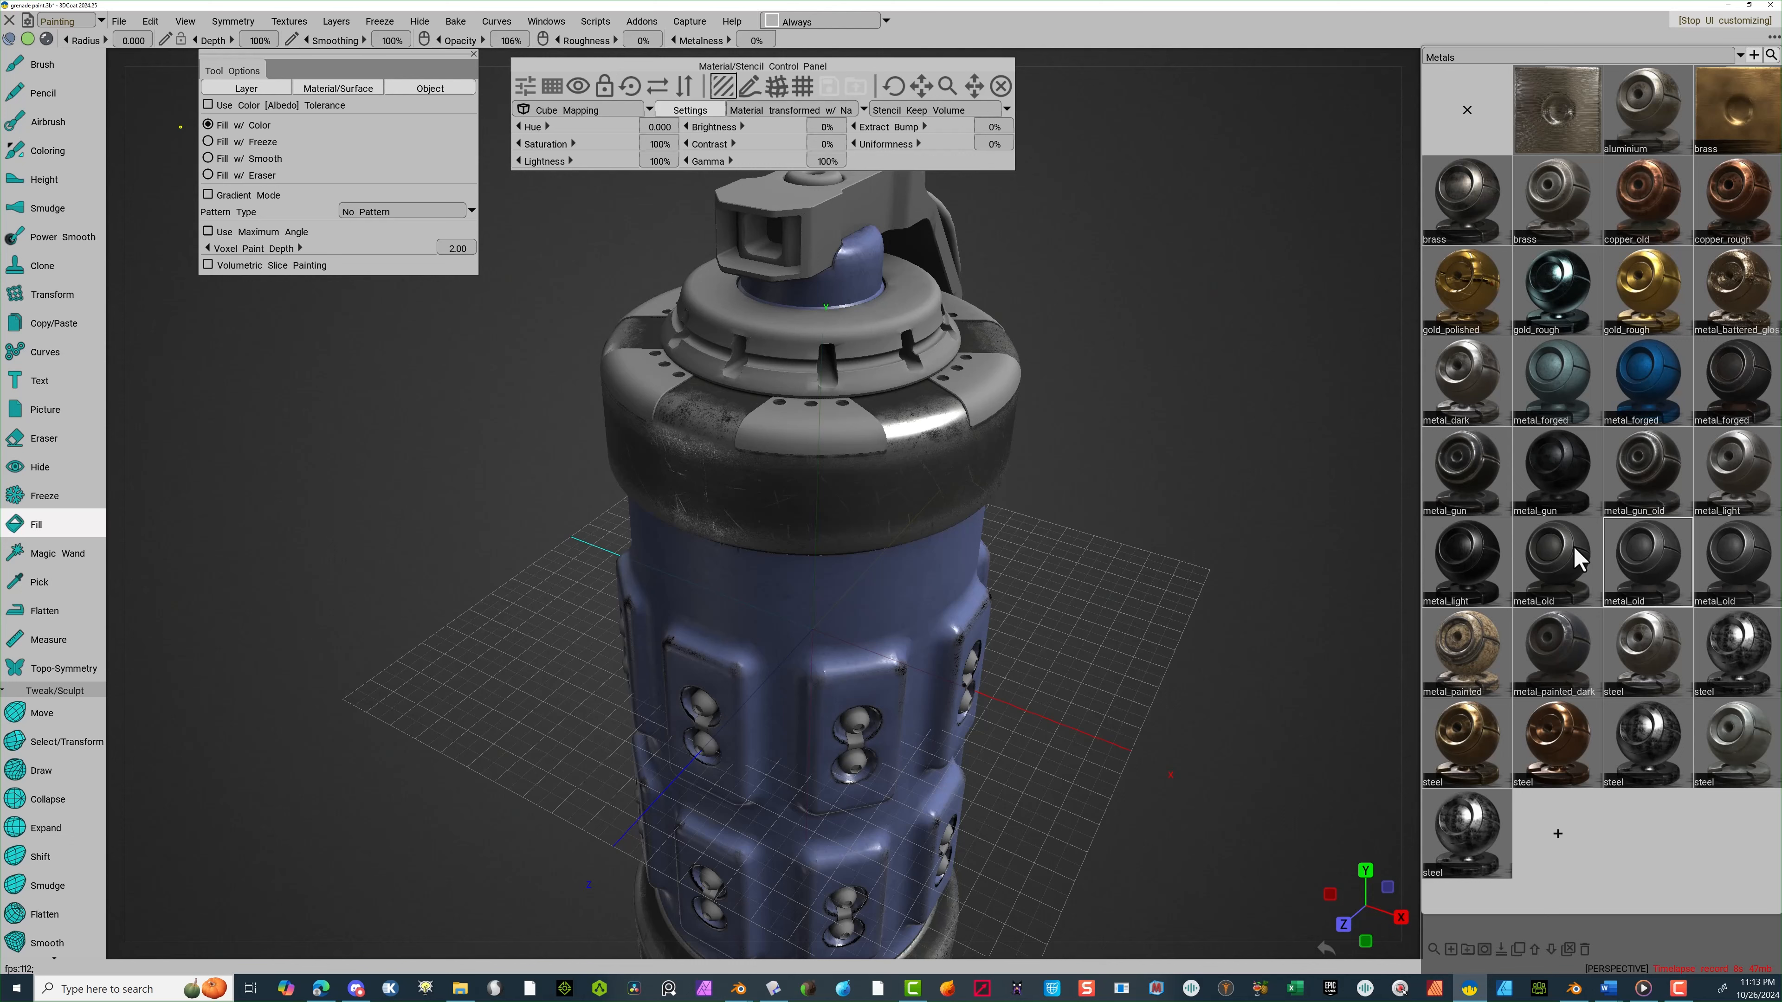
left_click(1473, 557)
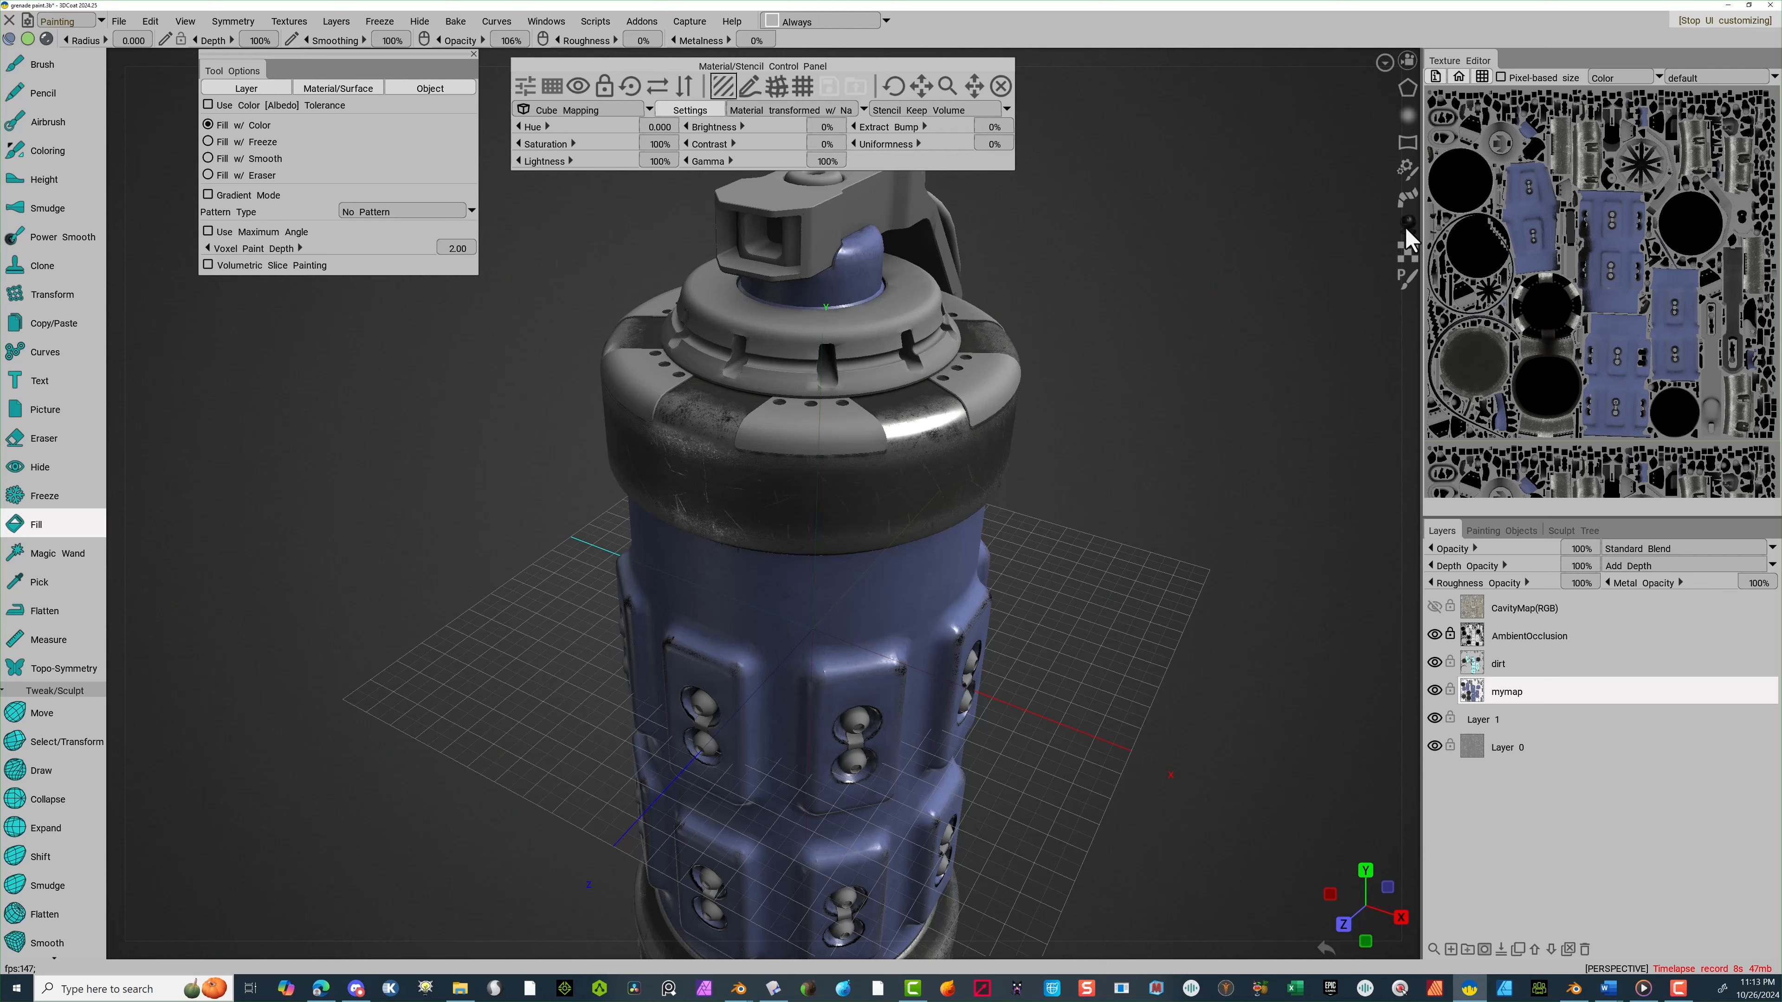
left_click(1408, 251)
right_click(1476, 553)
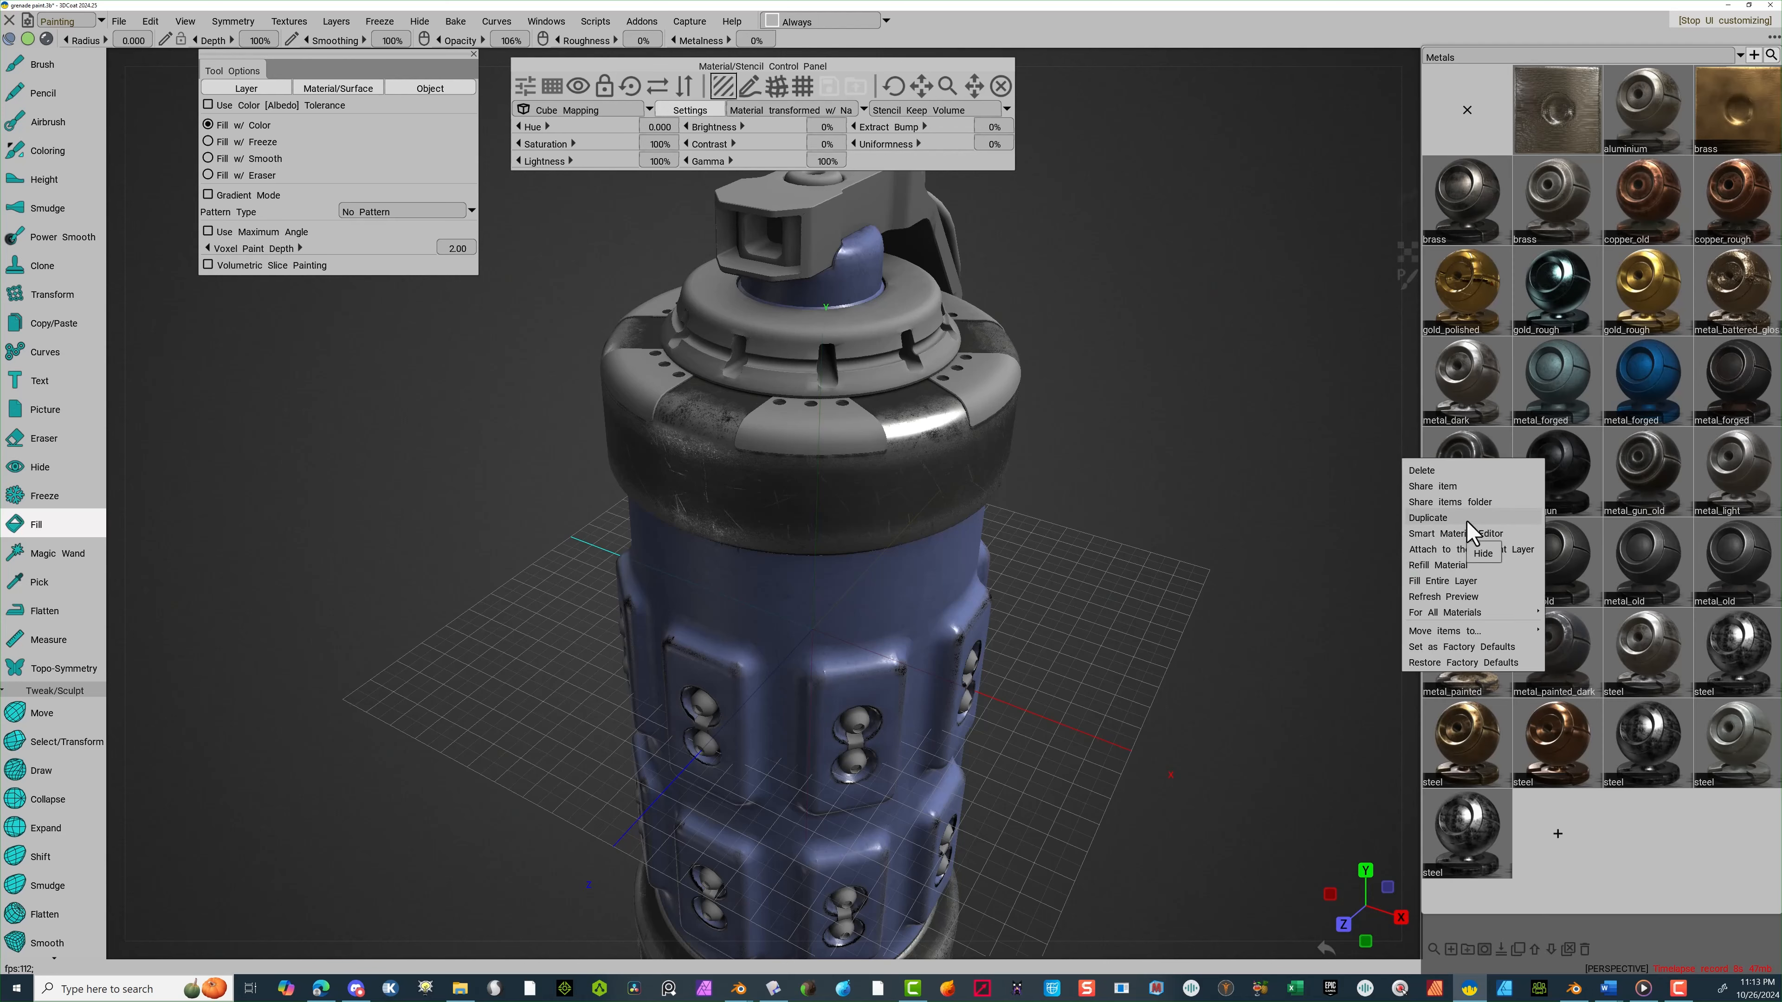
left_click(1485, 515)
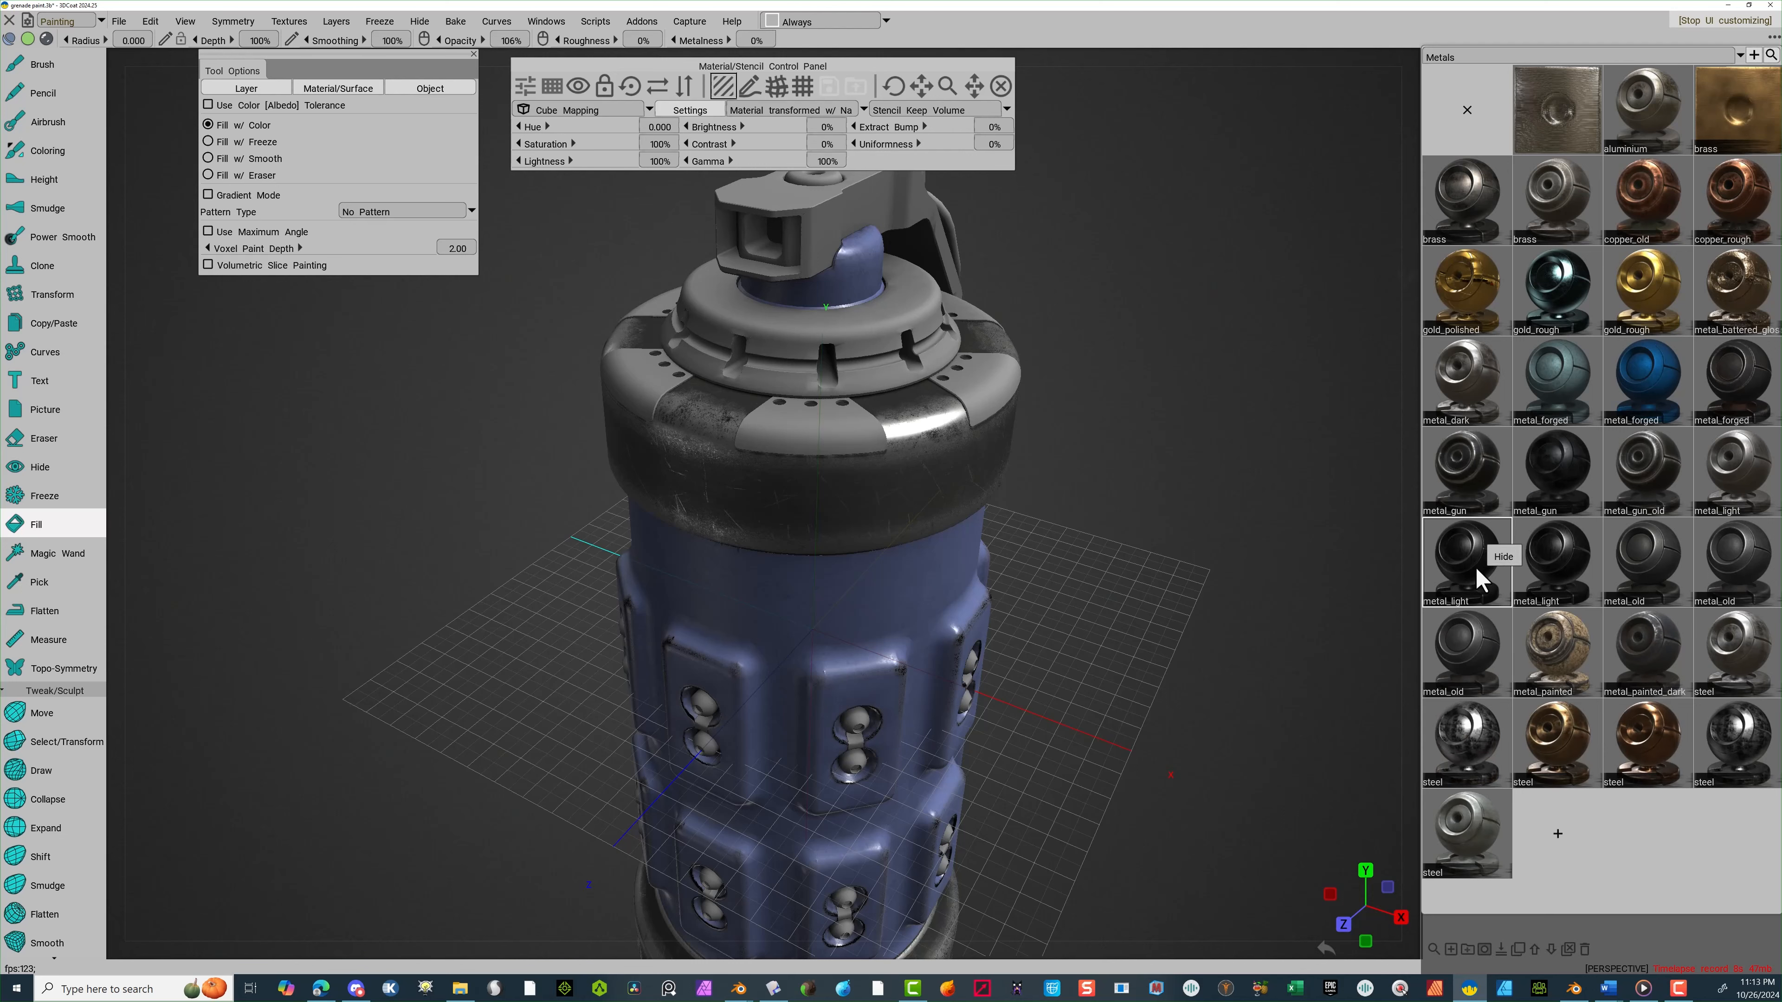
Open the duplicated metal_light material for editing and lighten its dirt layer's color to a medium gray
double_click(1450, 557)
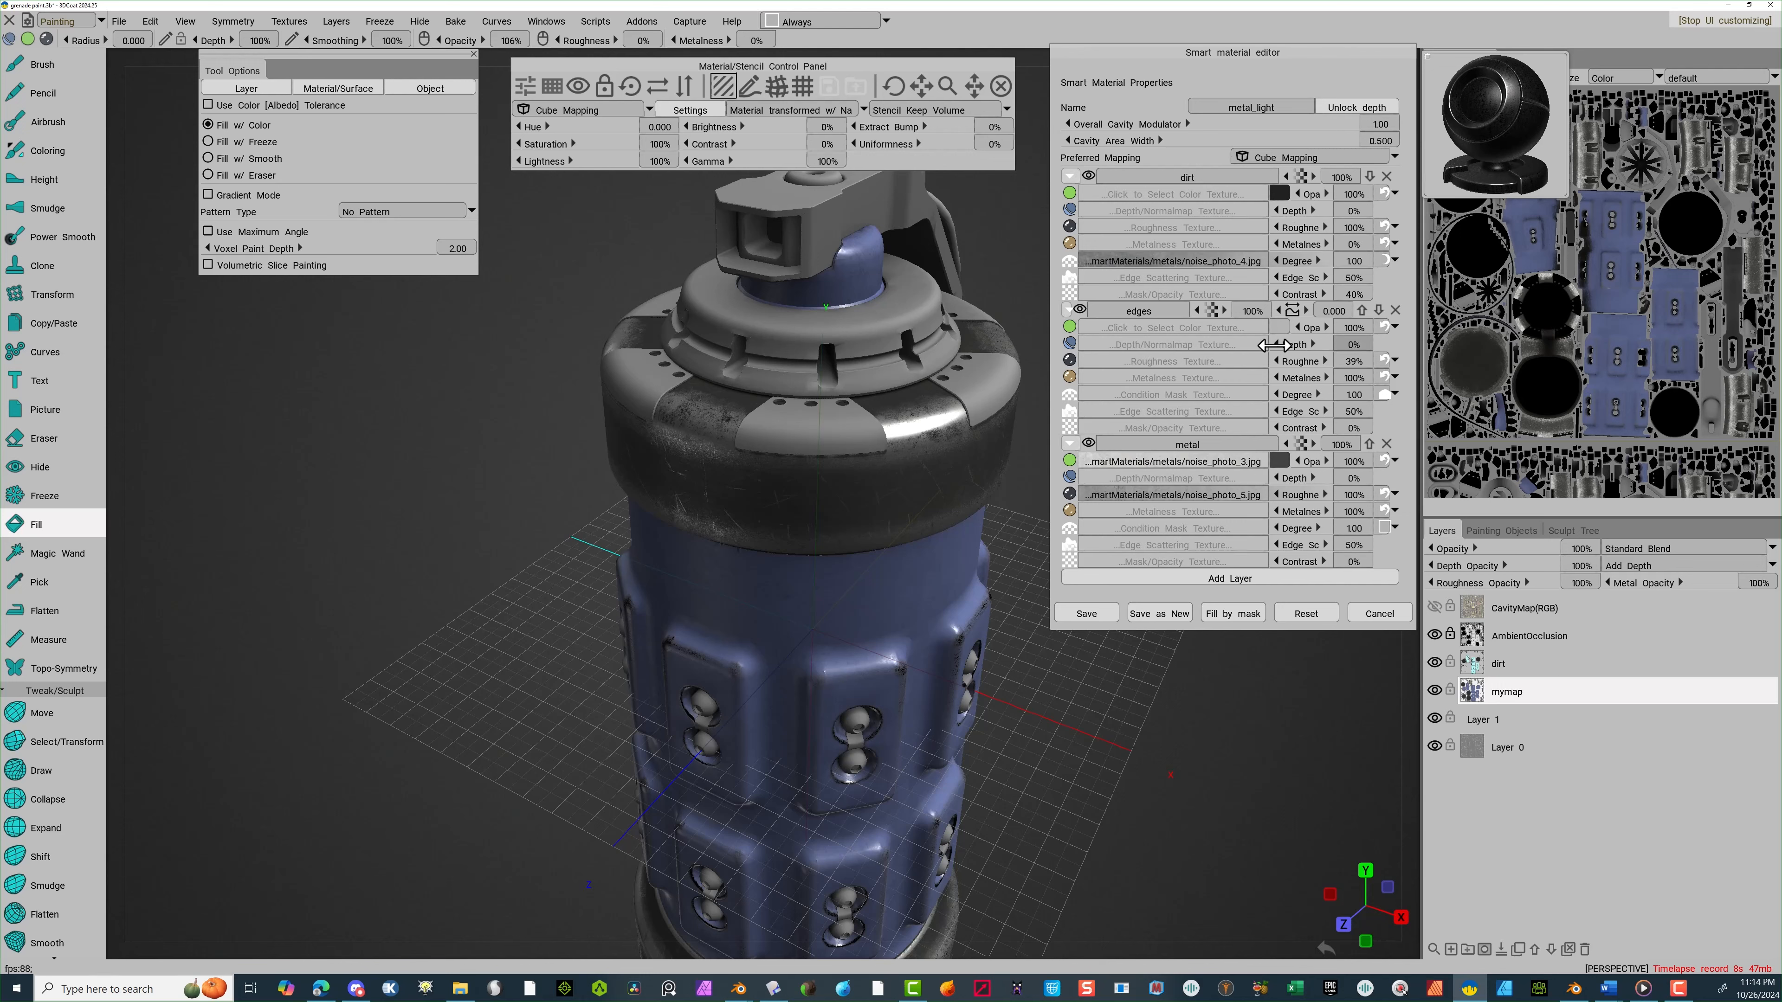
left_click(1281, 193)
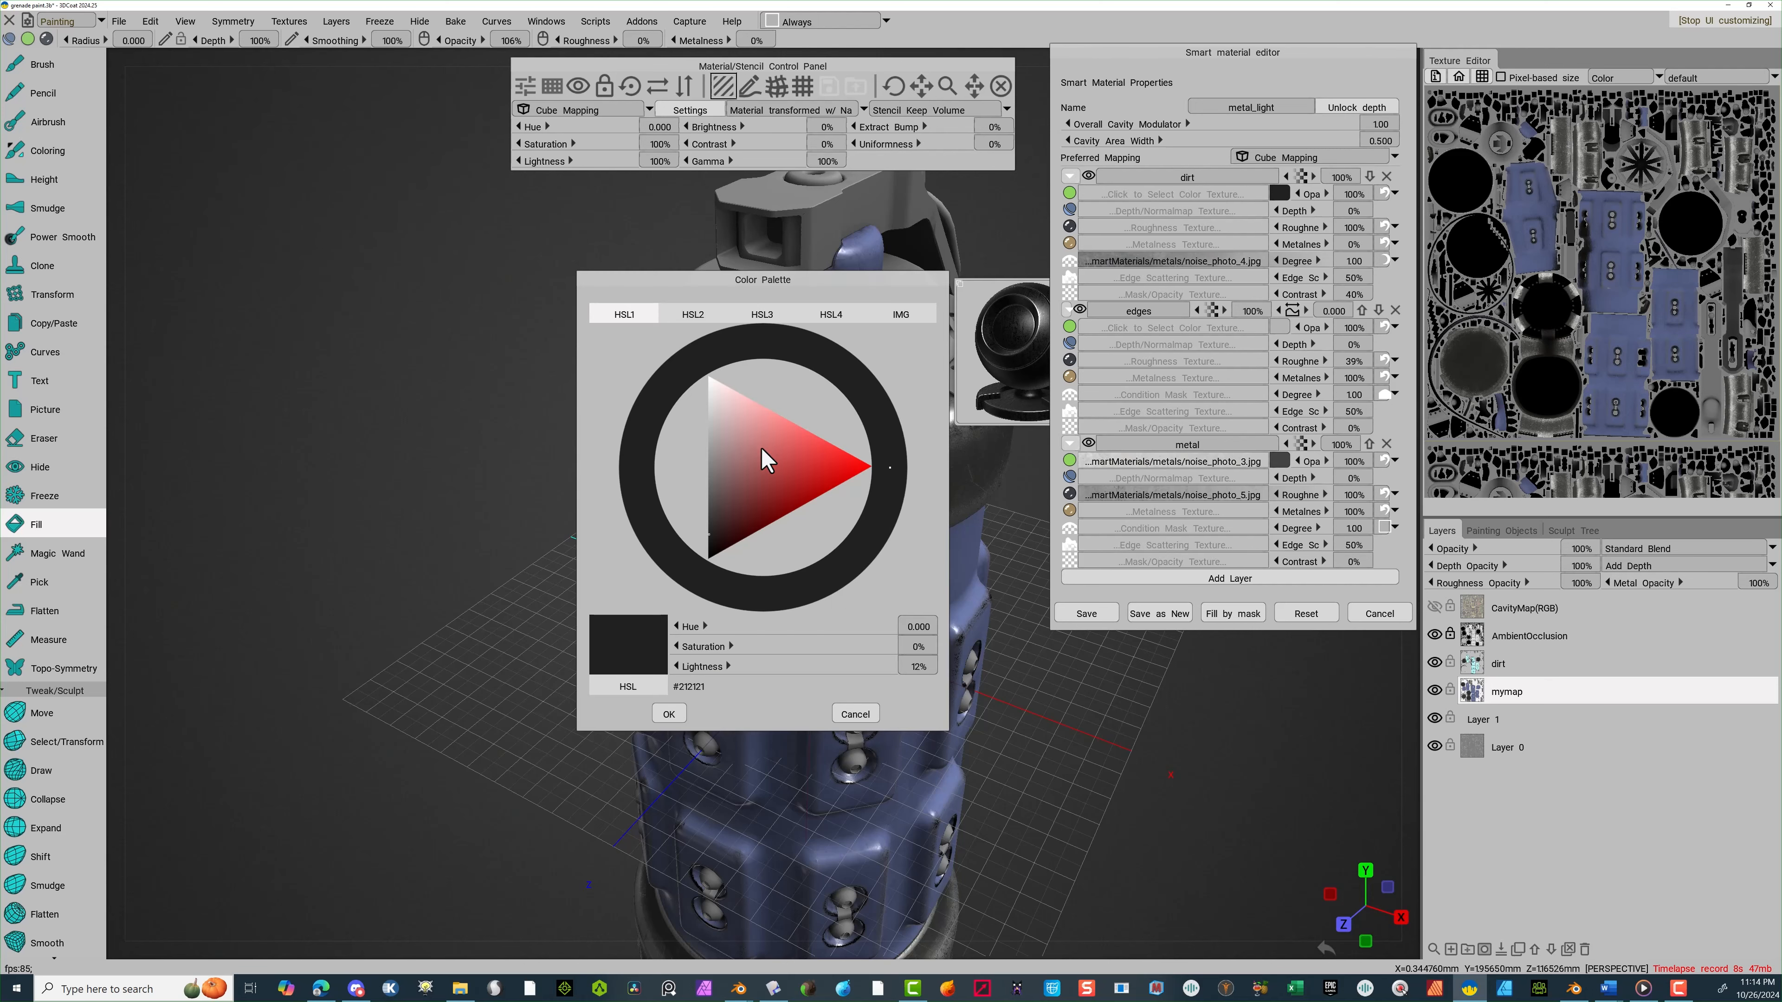
left_click(726, 479)
left_click(717, 499)
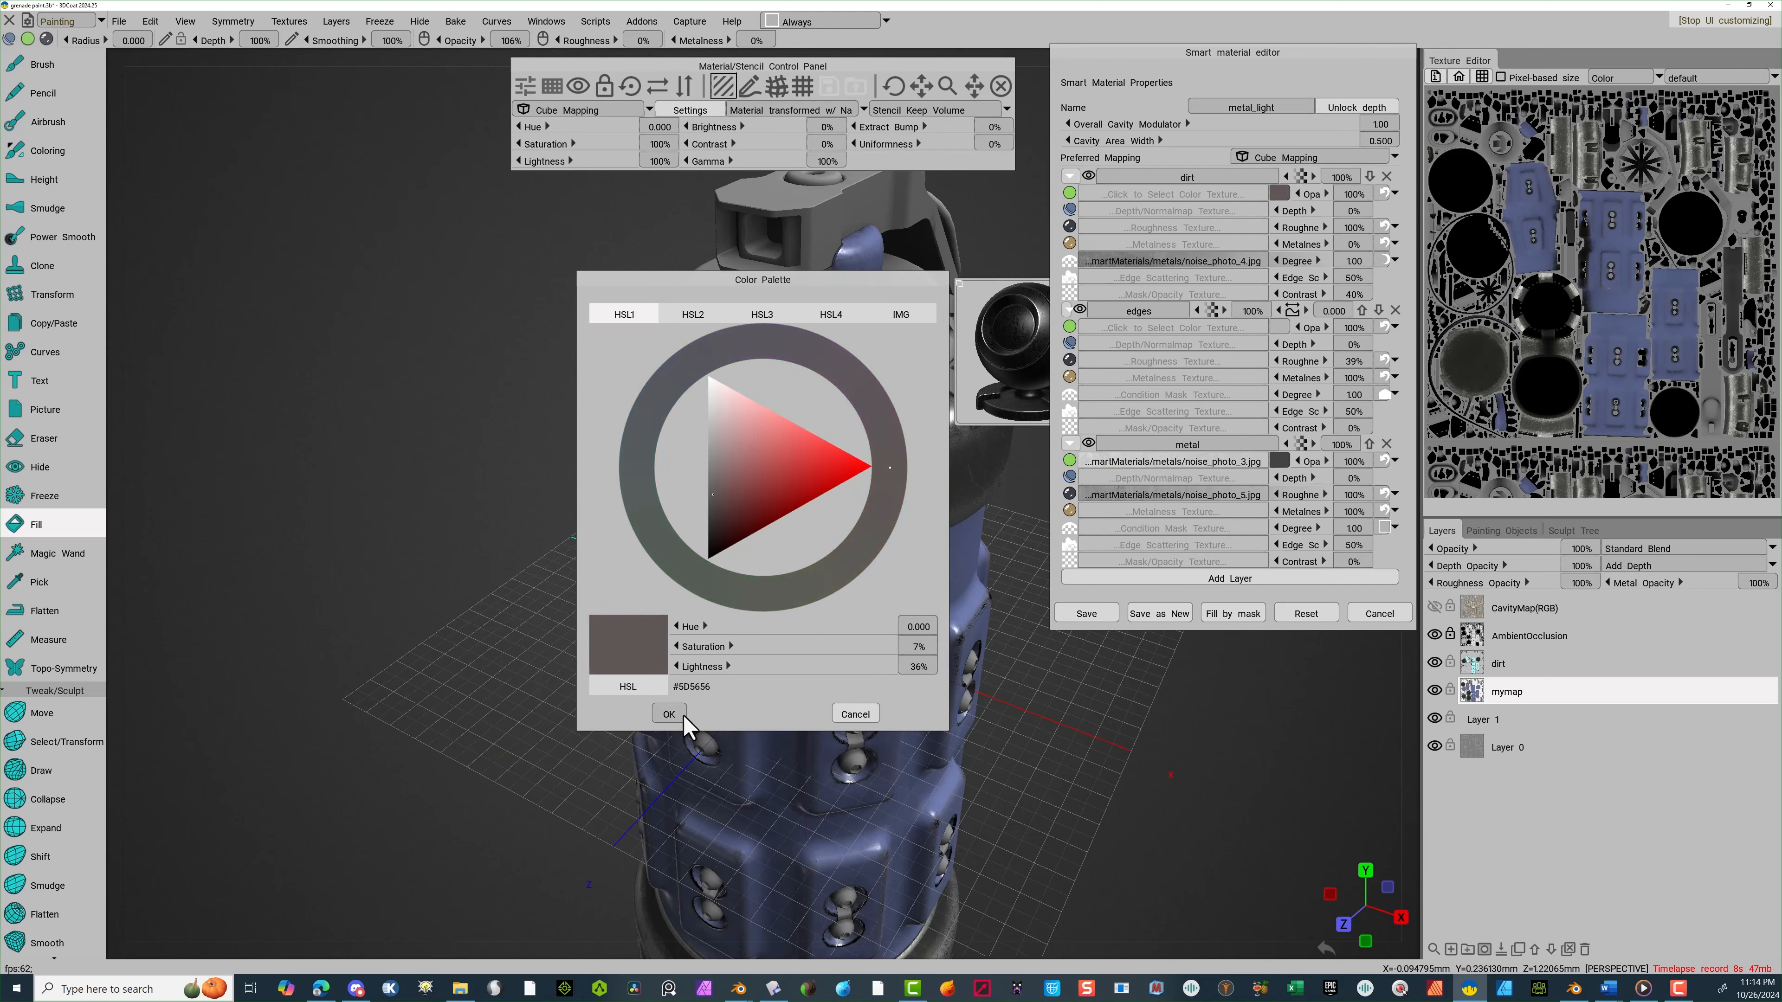
left_click(668, 713)
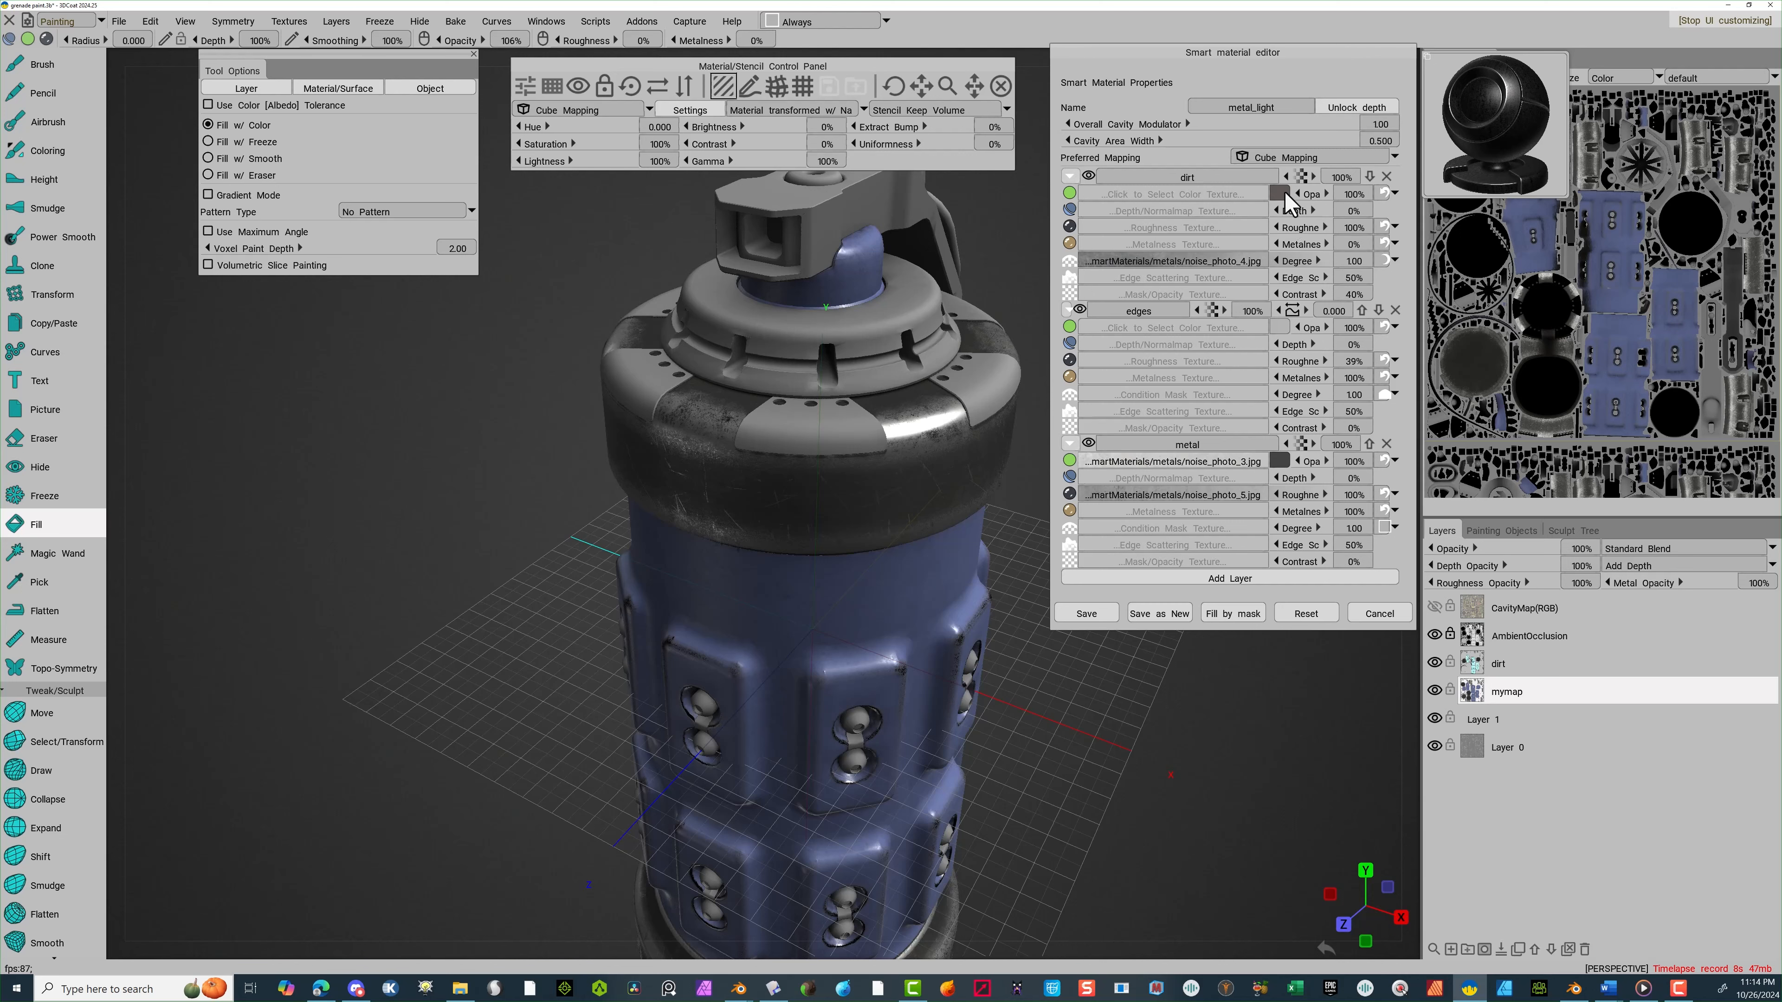
Set the metal layer's color of the metal_light copy to a near-black blue, #0F0F12
left_click(1279, 461)
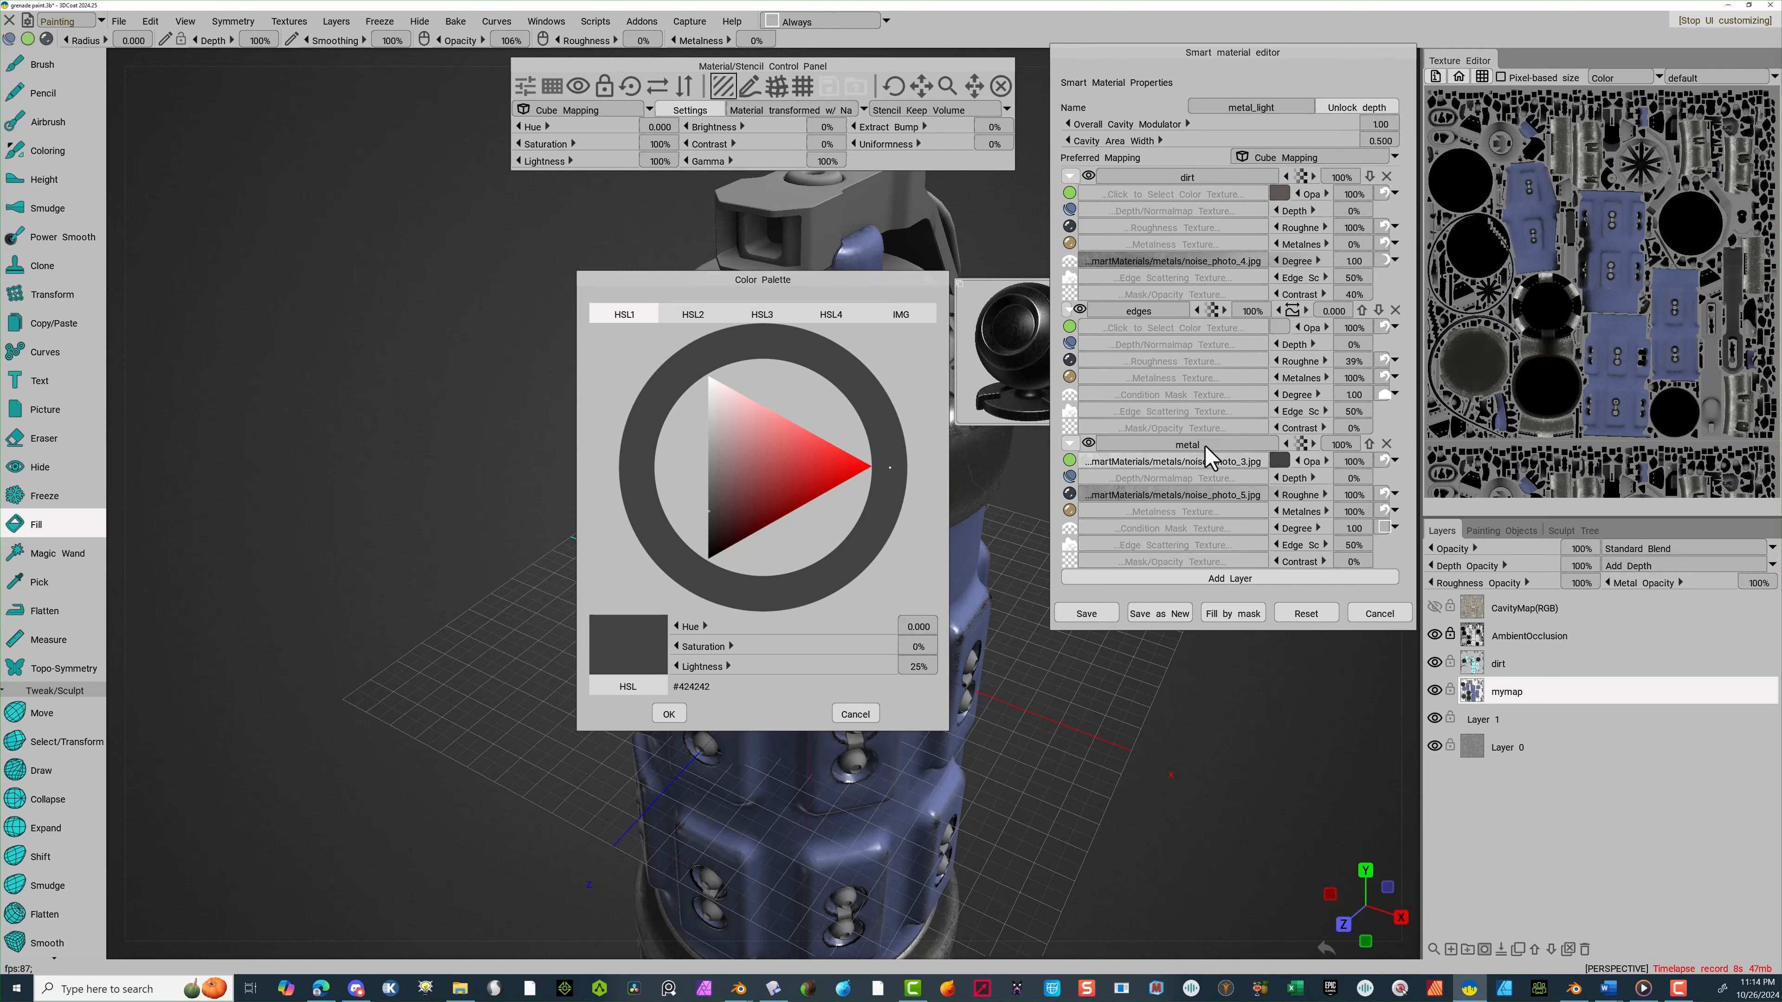
mouse_move(742, 509)
left_mouse_down()
mouse_move(711, 544)
mouse_move(777, 454)
mouse_move(807, 469)
left_mouse_up()
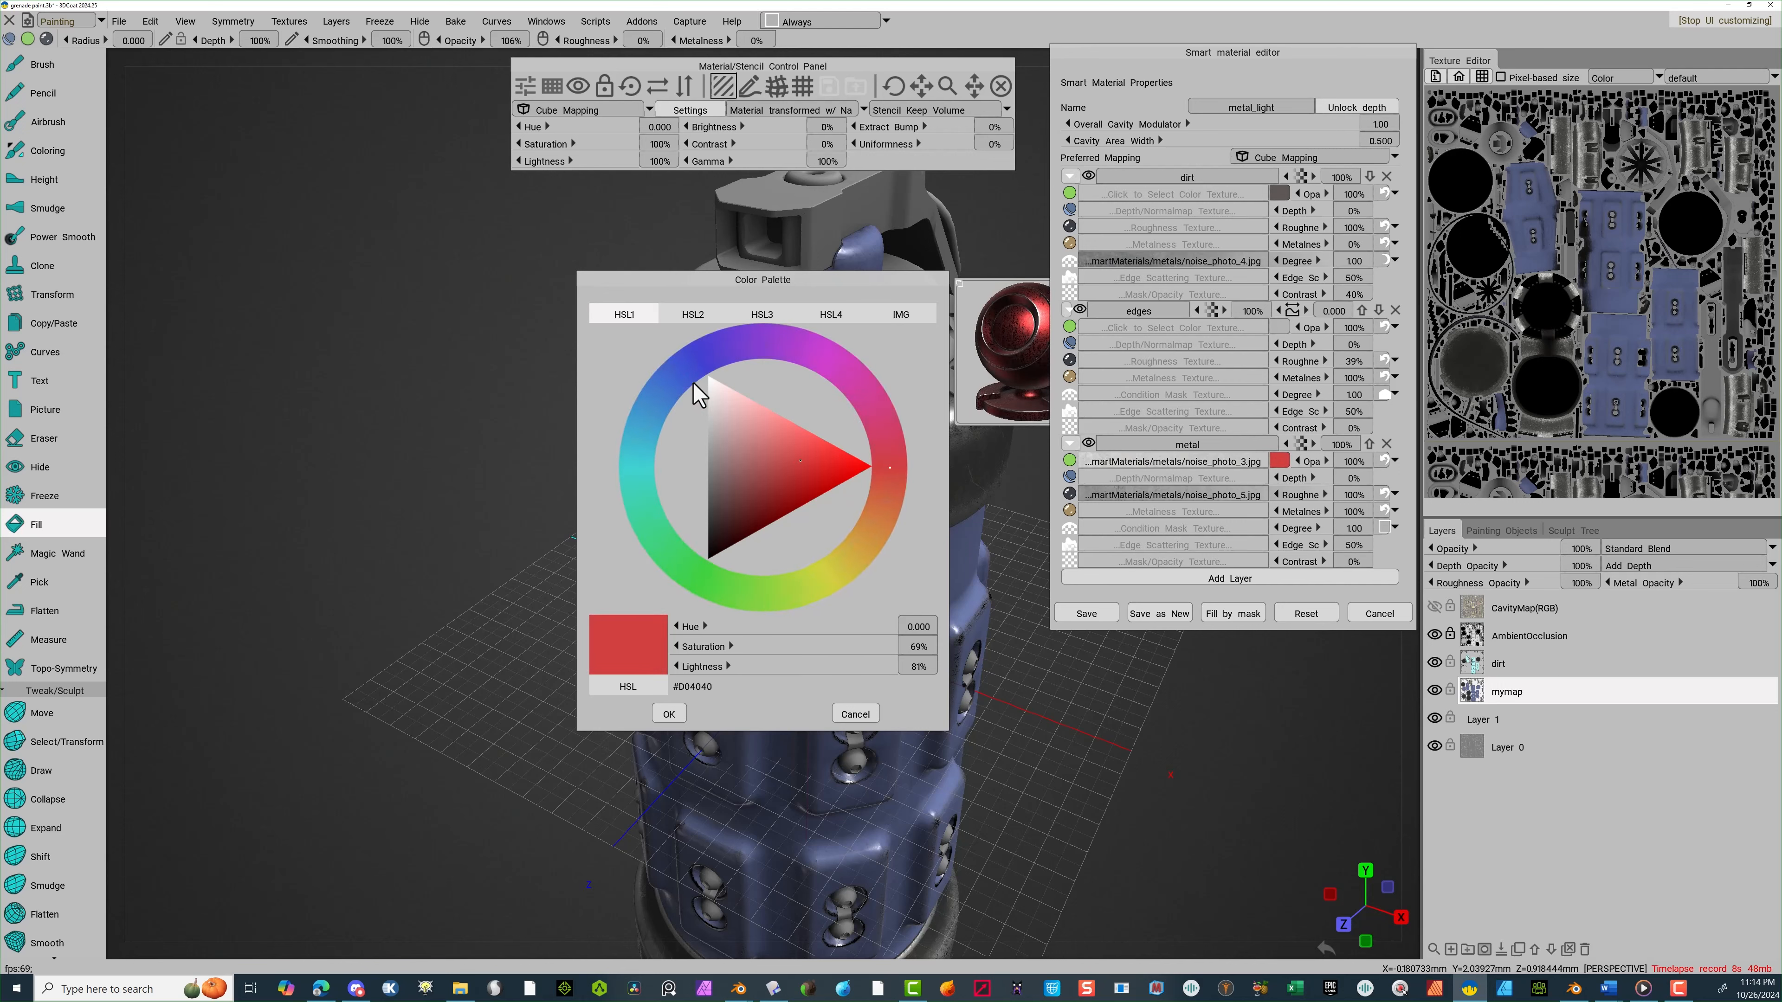
left_click_drag(694, 386, 691, 369)
left_click_drag(728, 503, 713, 556)
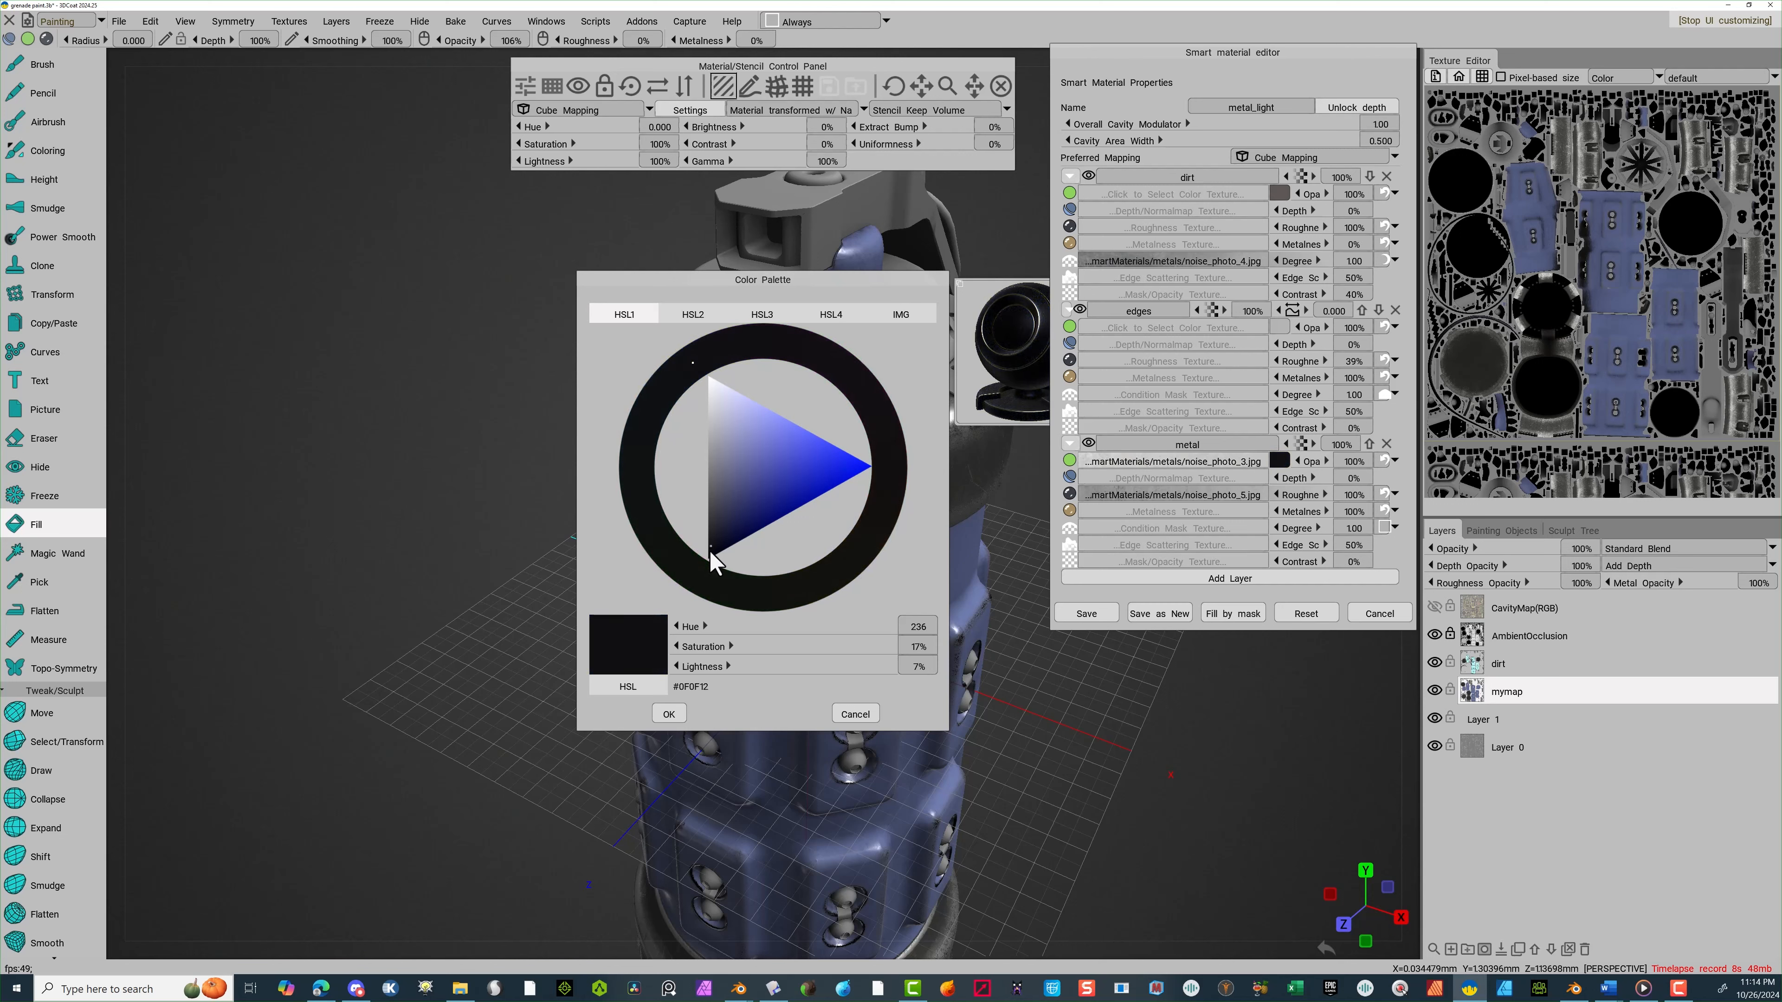
left_click(670, 713)
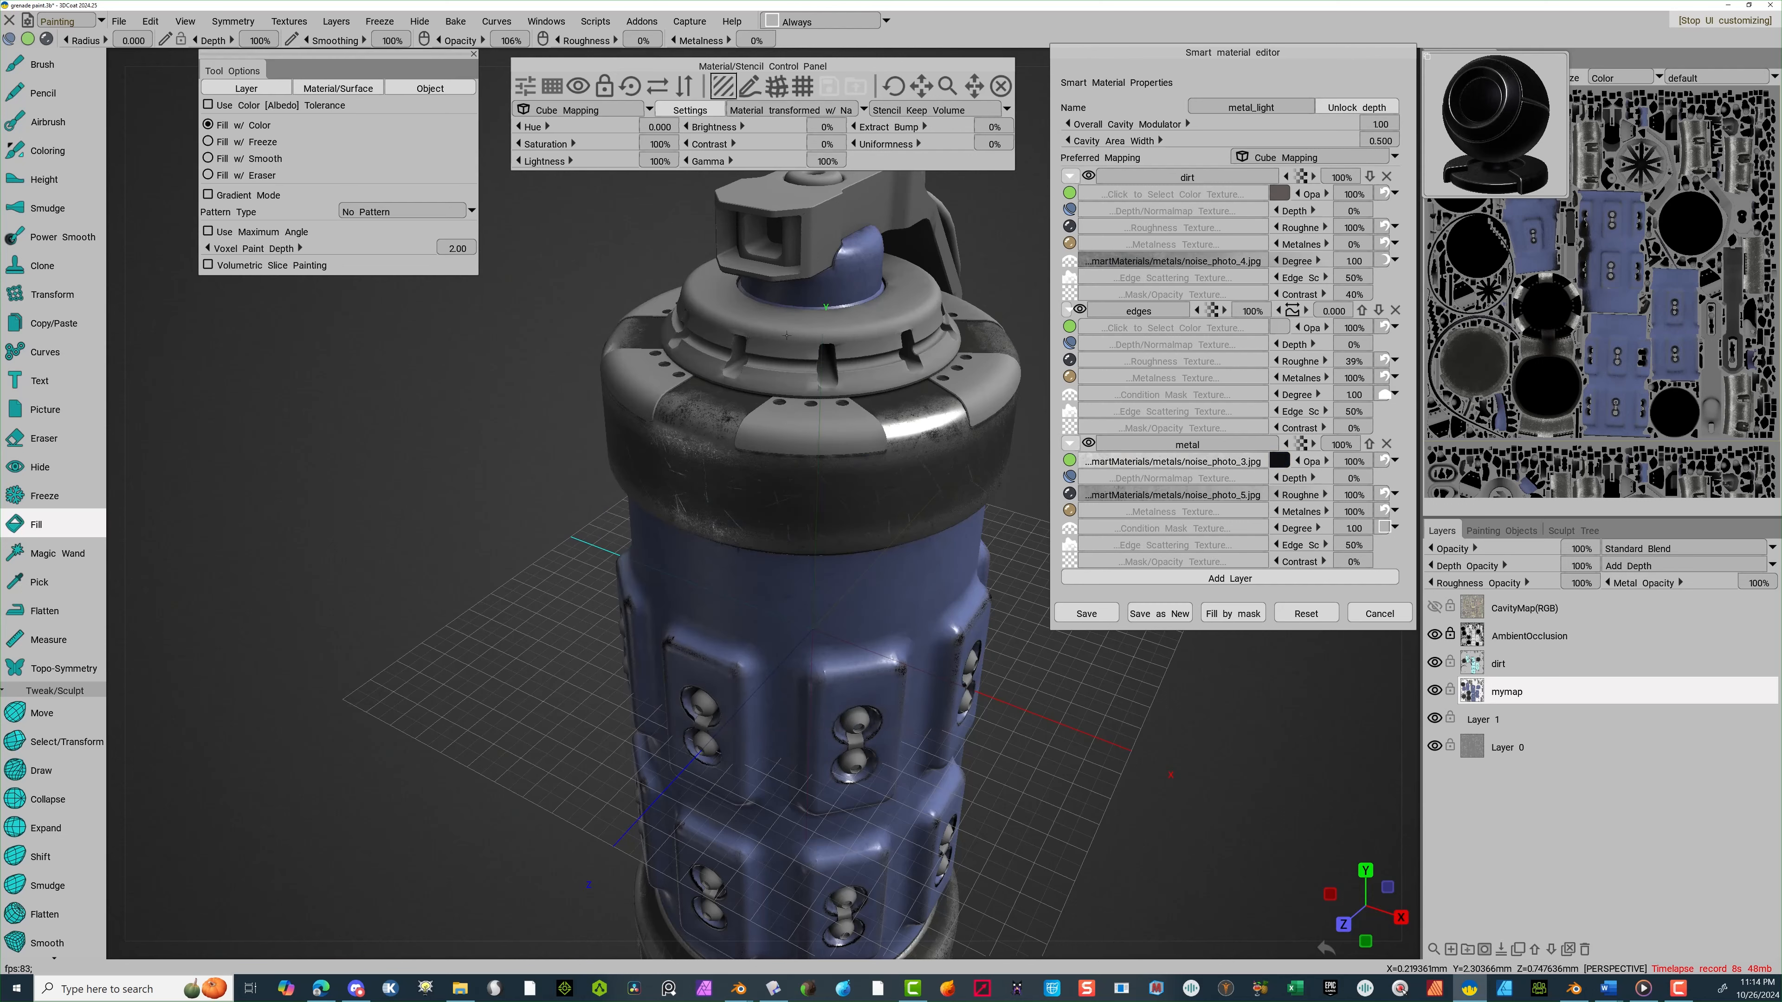
Fill the raised plates around the grenade's upper collar with the darkened metal_light material
left_click(835, 427)
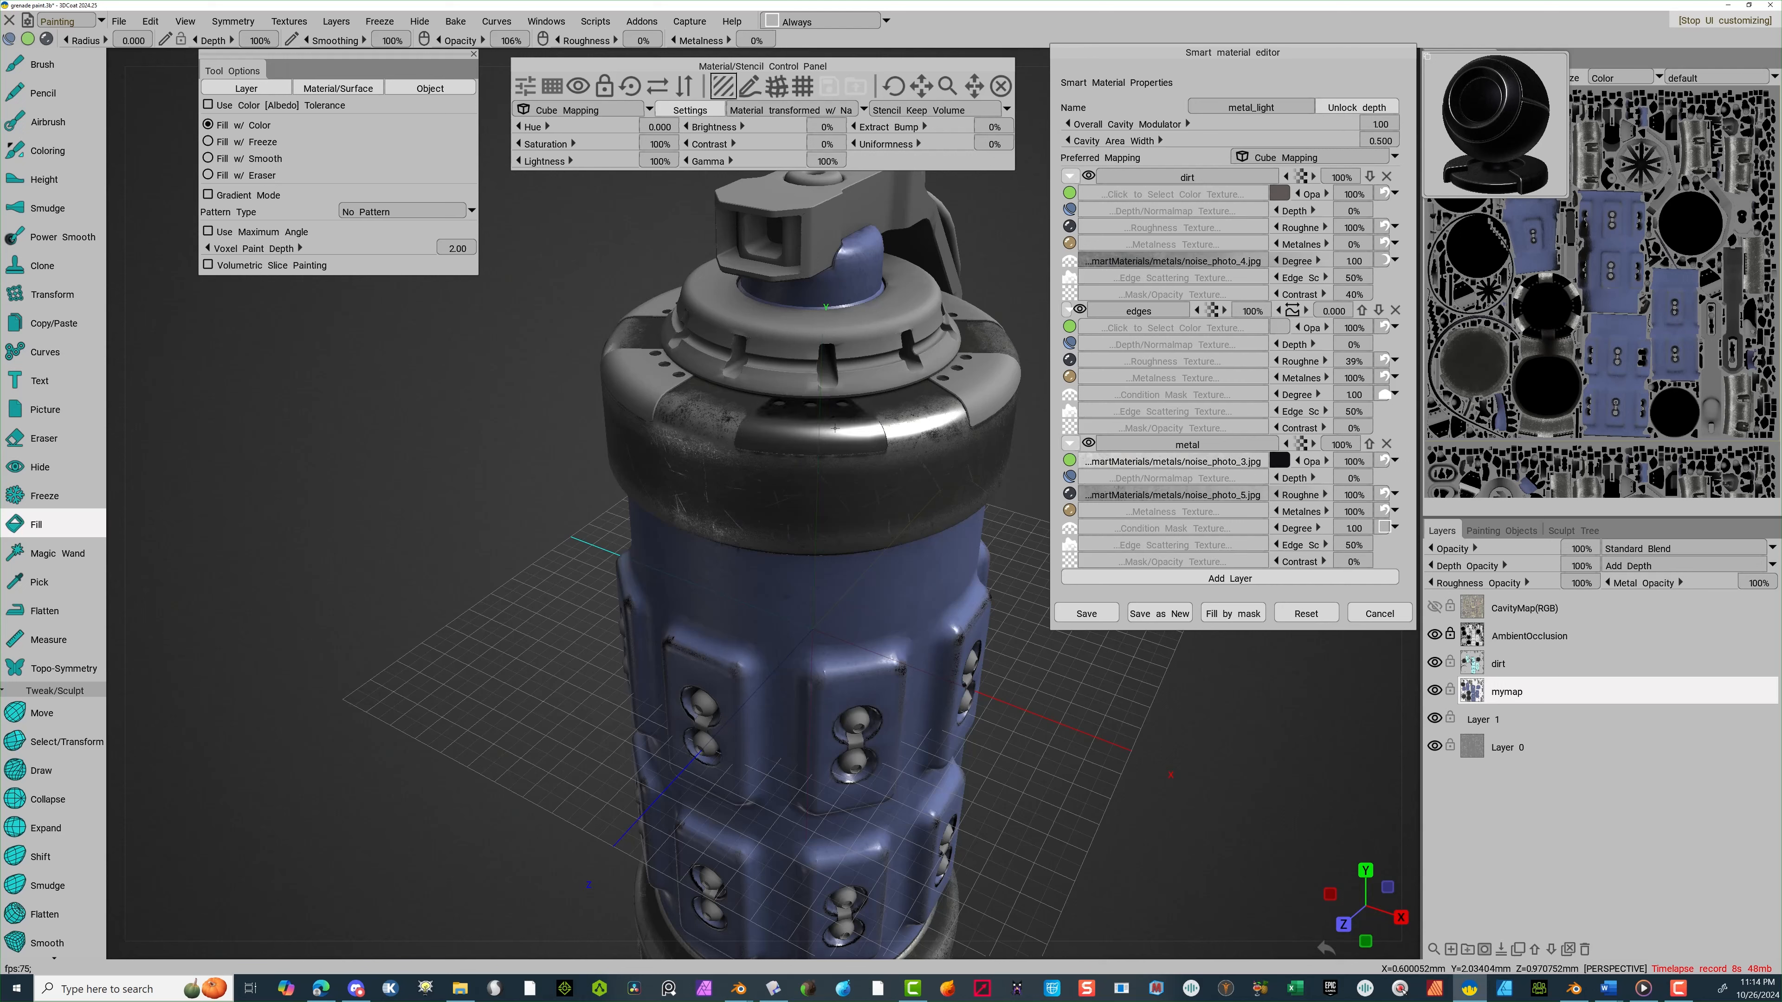
left_click(973, 386)
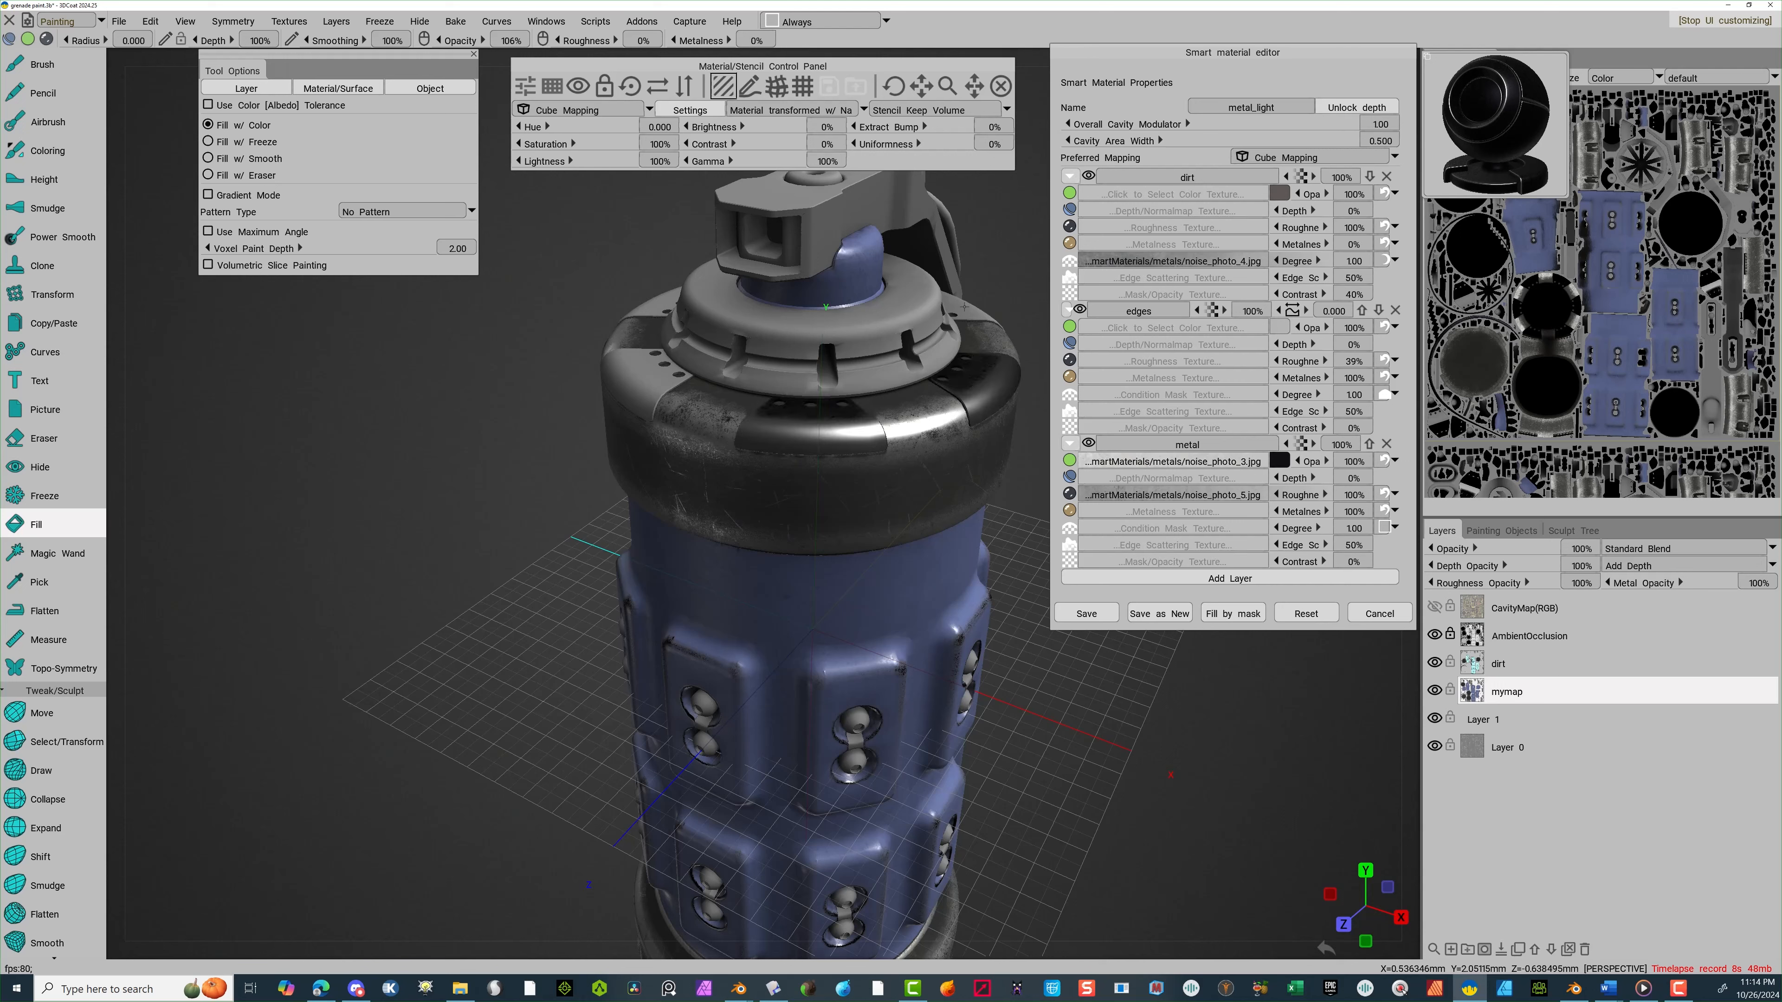
left_click(961, 309)
left_click(686, 365)
left_click_drag(686, 365, 982, 380, "alt")
left_click(472, 502)
Fill the safety lever with the darkened metal_light material and check the result up close
scroll(908, 489, "down", 4)
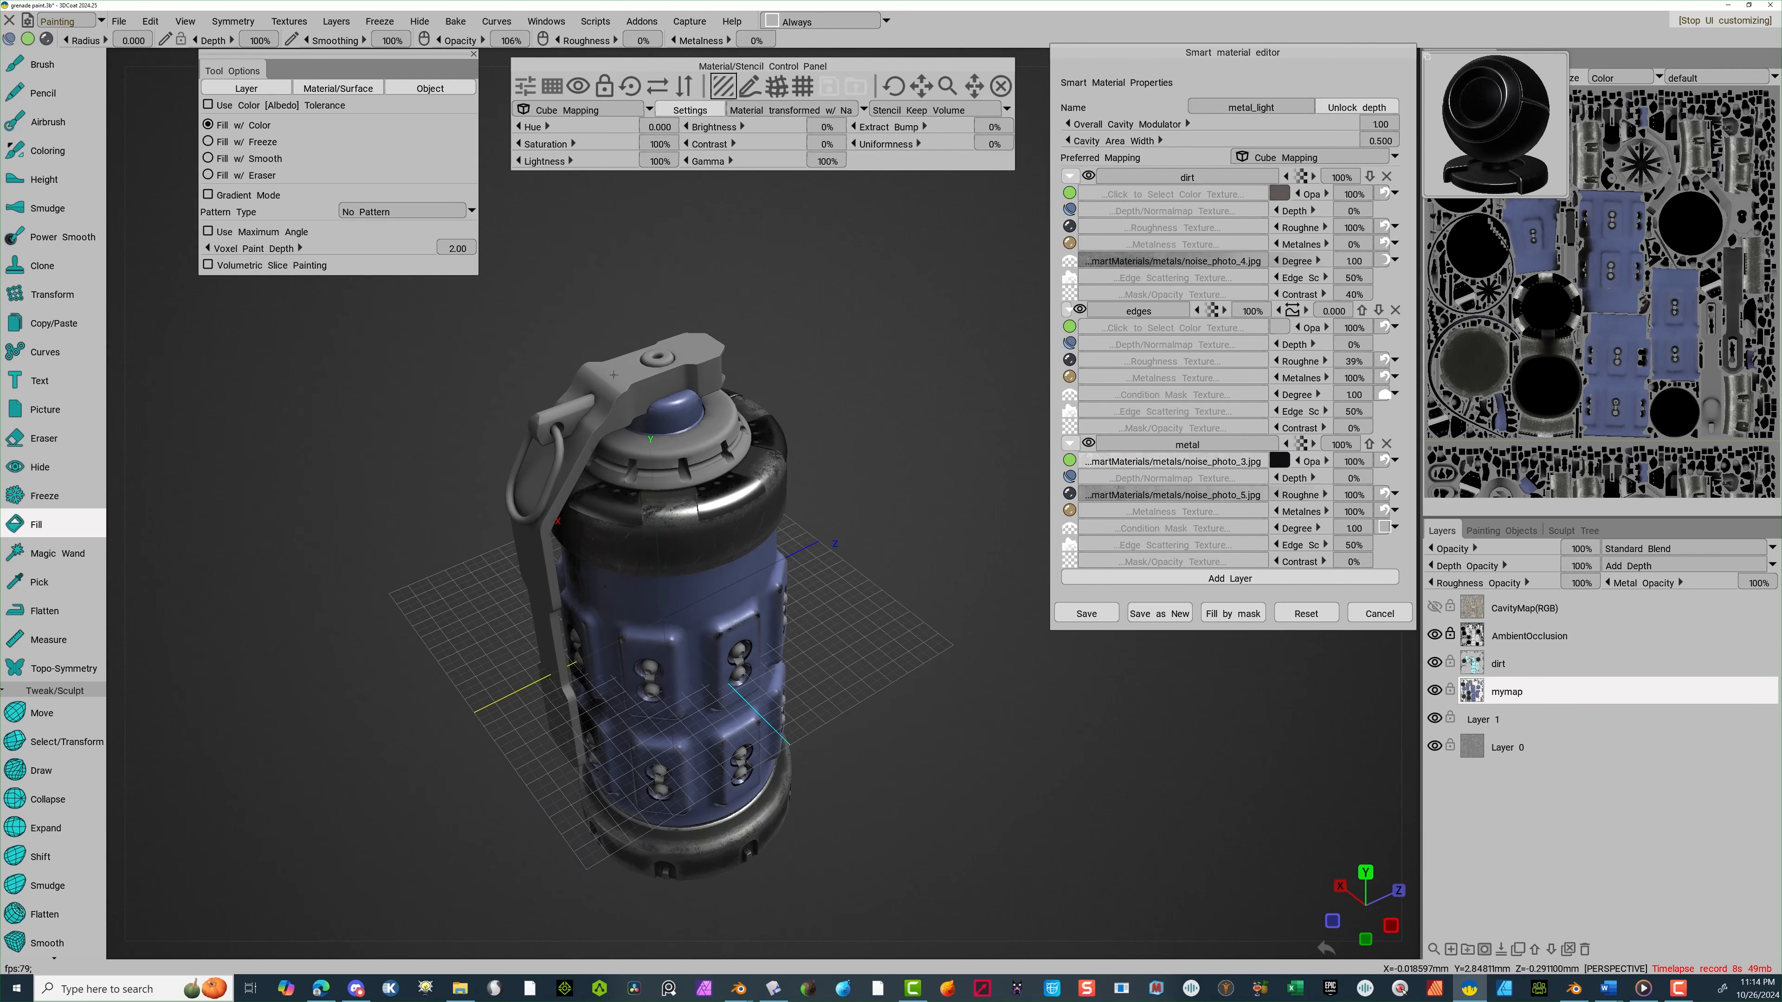
left_click(613, 375)
left_click_drag(907, 318, 912, 364)
scroll(912, 352, "up", 5)
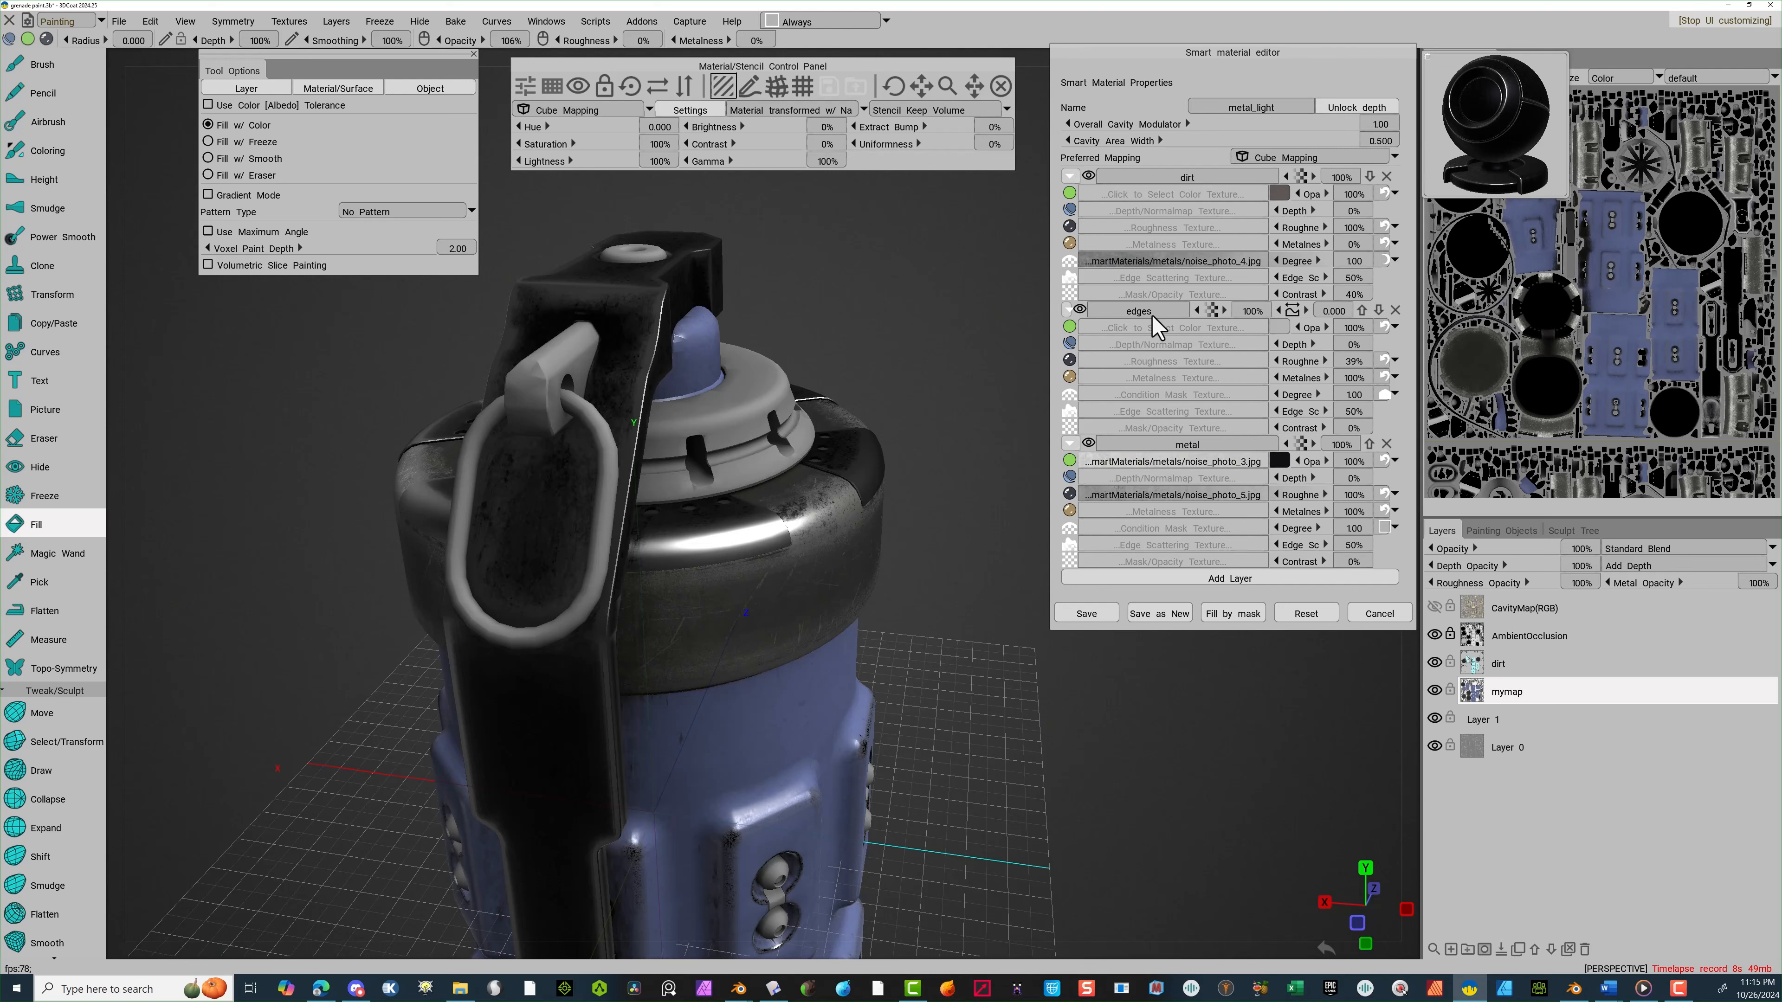
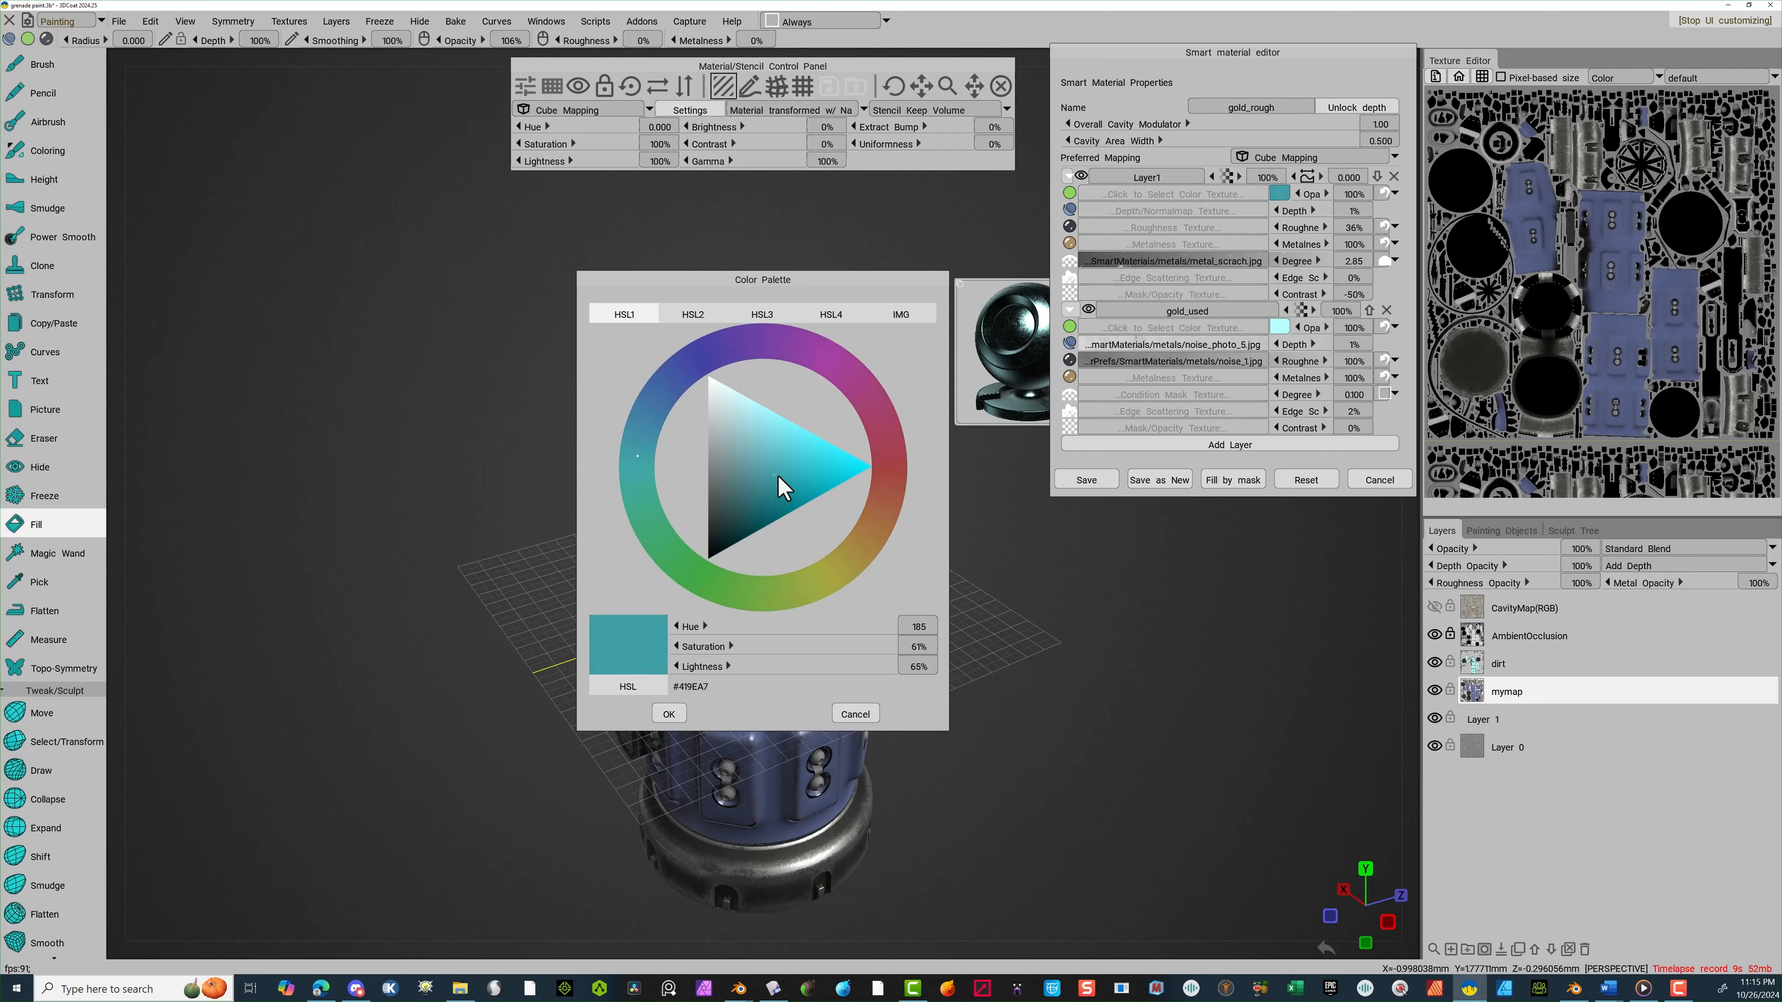
Recolor the gold_rough material, setting Layer1 to dark red #A0000D and gold_used to bright red #EC0500
left_click(884, 429)
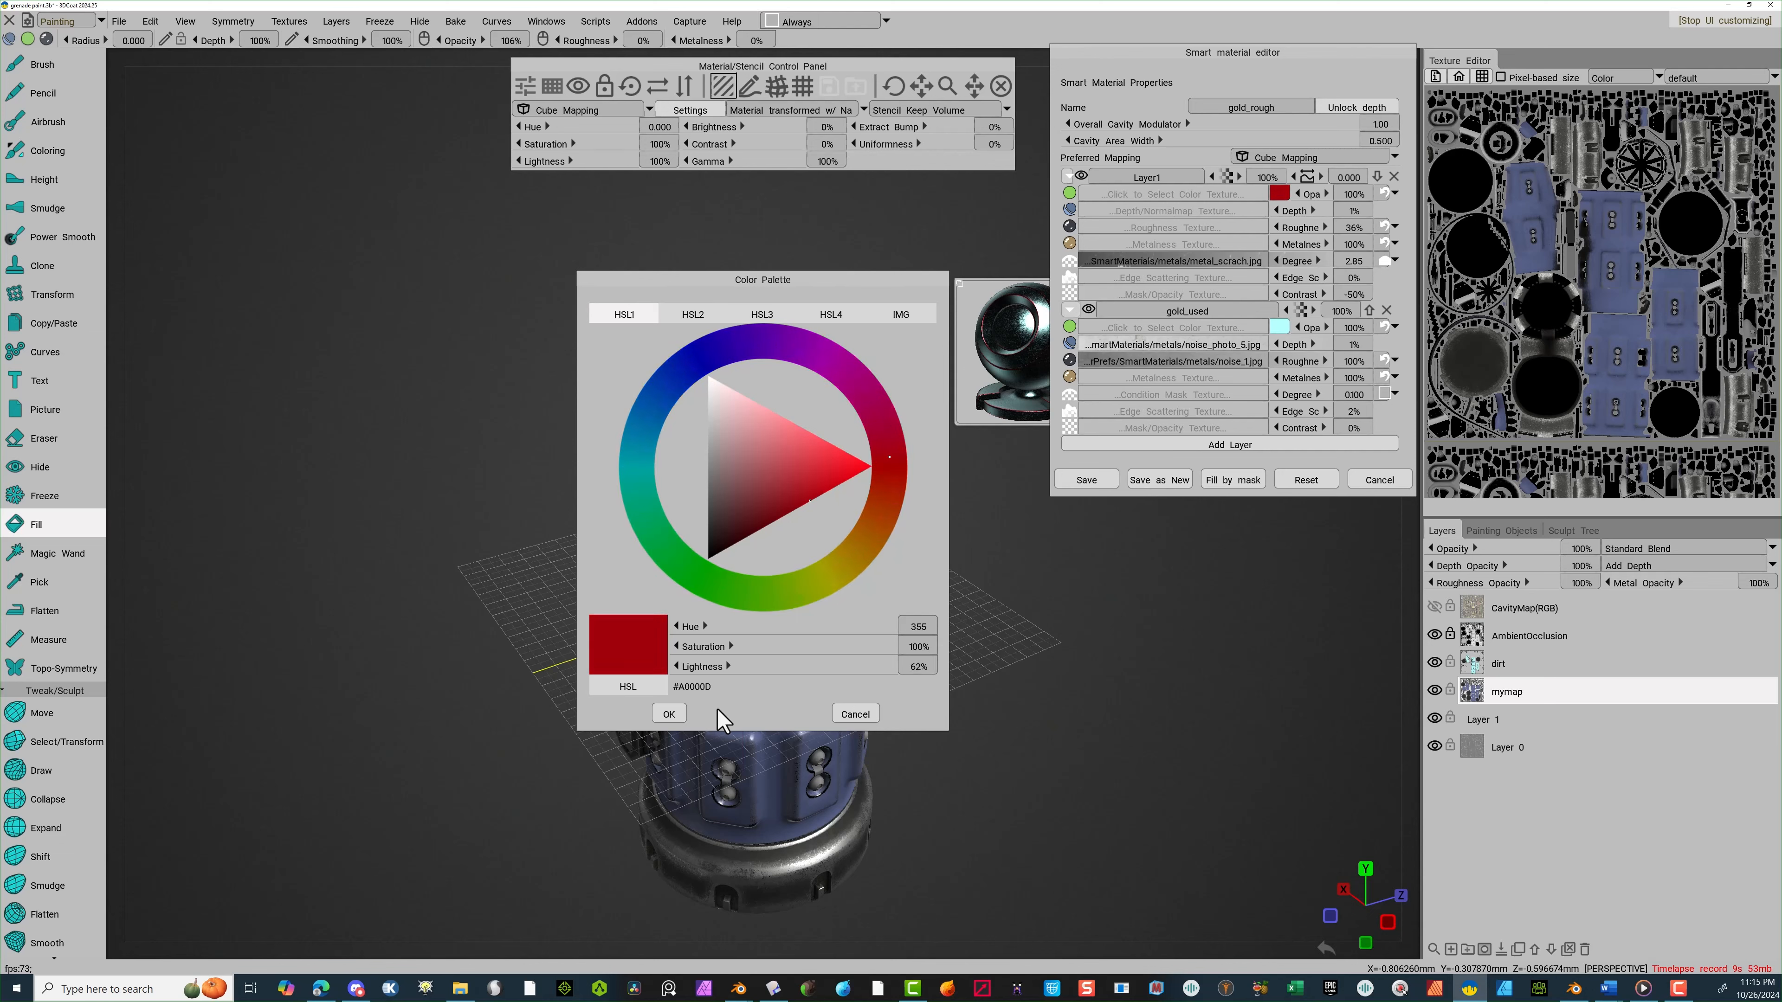
left_click(679, 720)
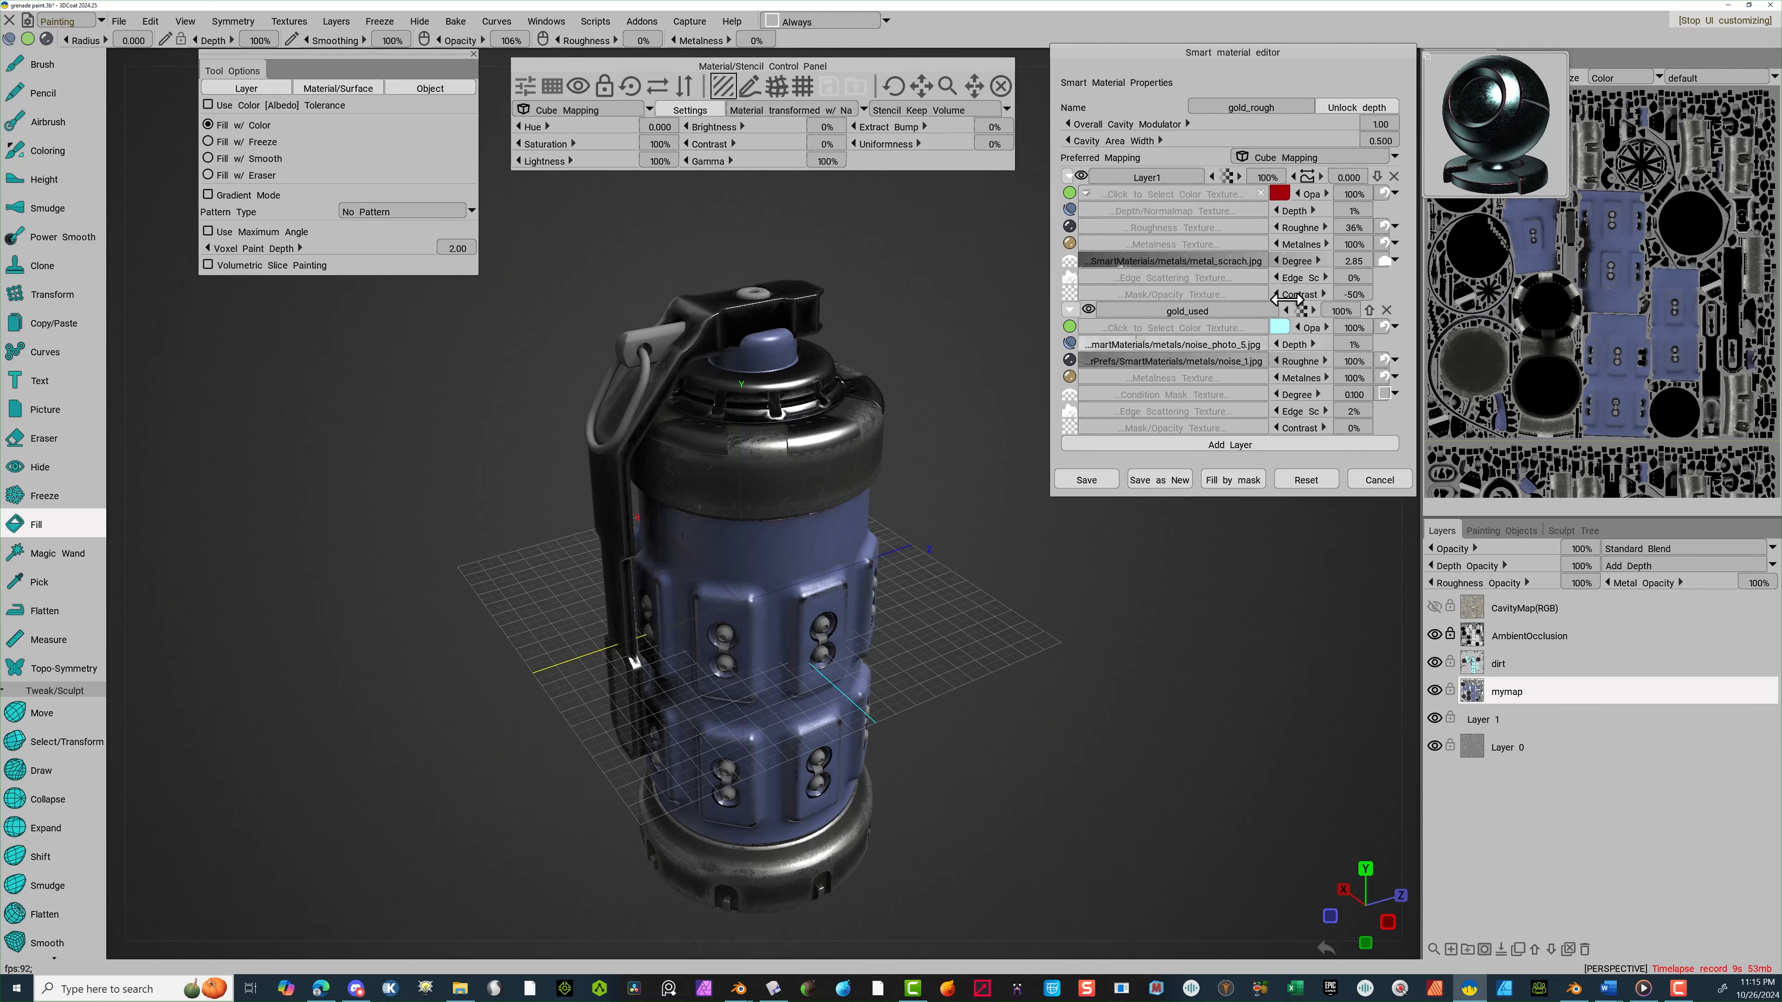
left_click(1278, 328)
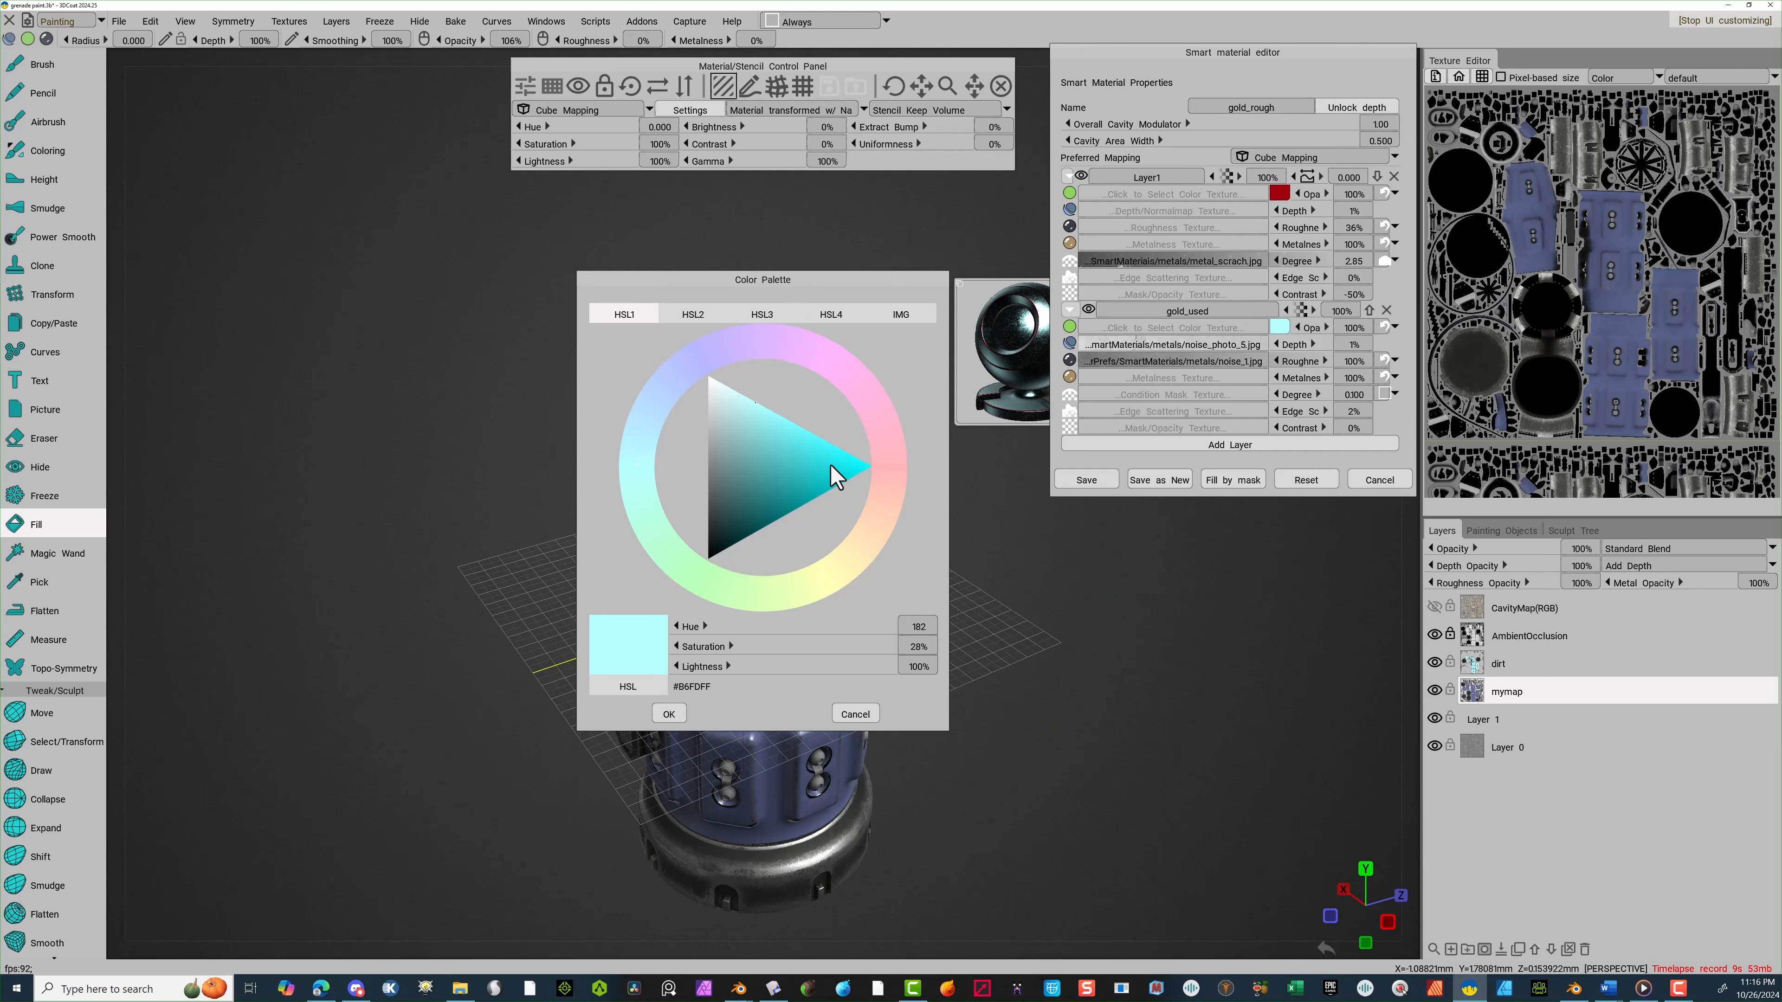
left_click(902, 456)
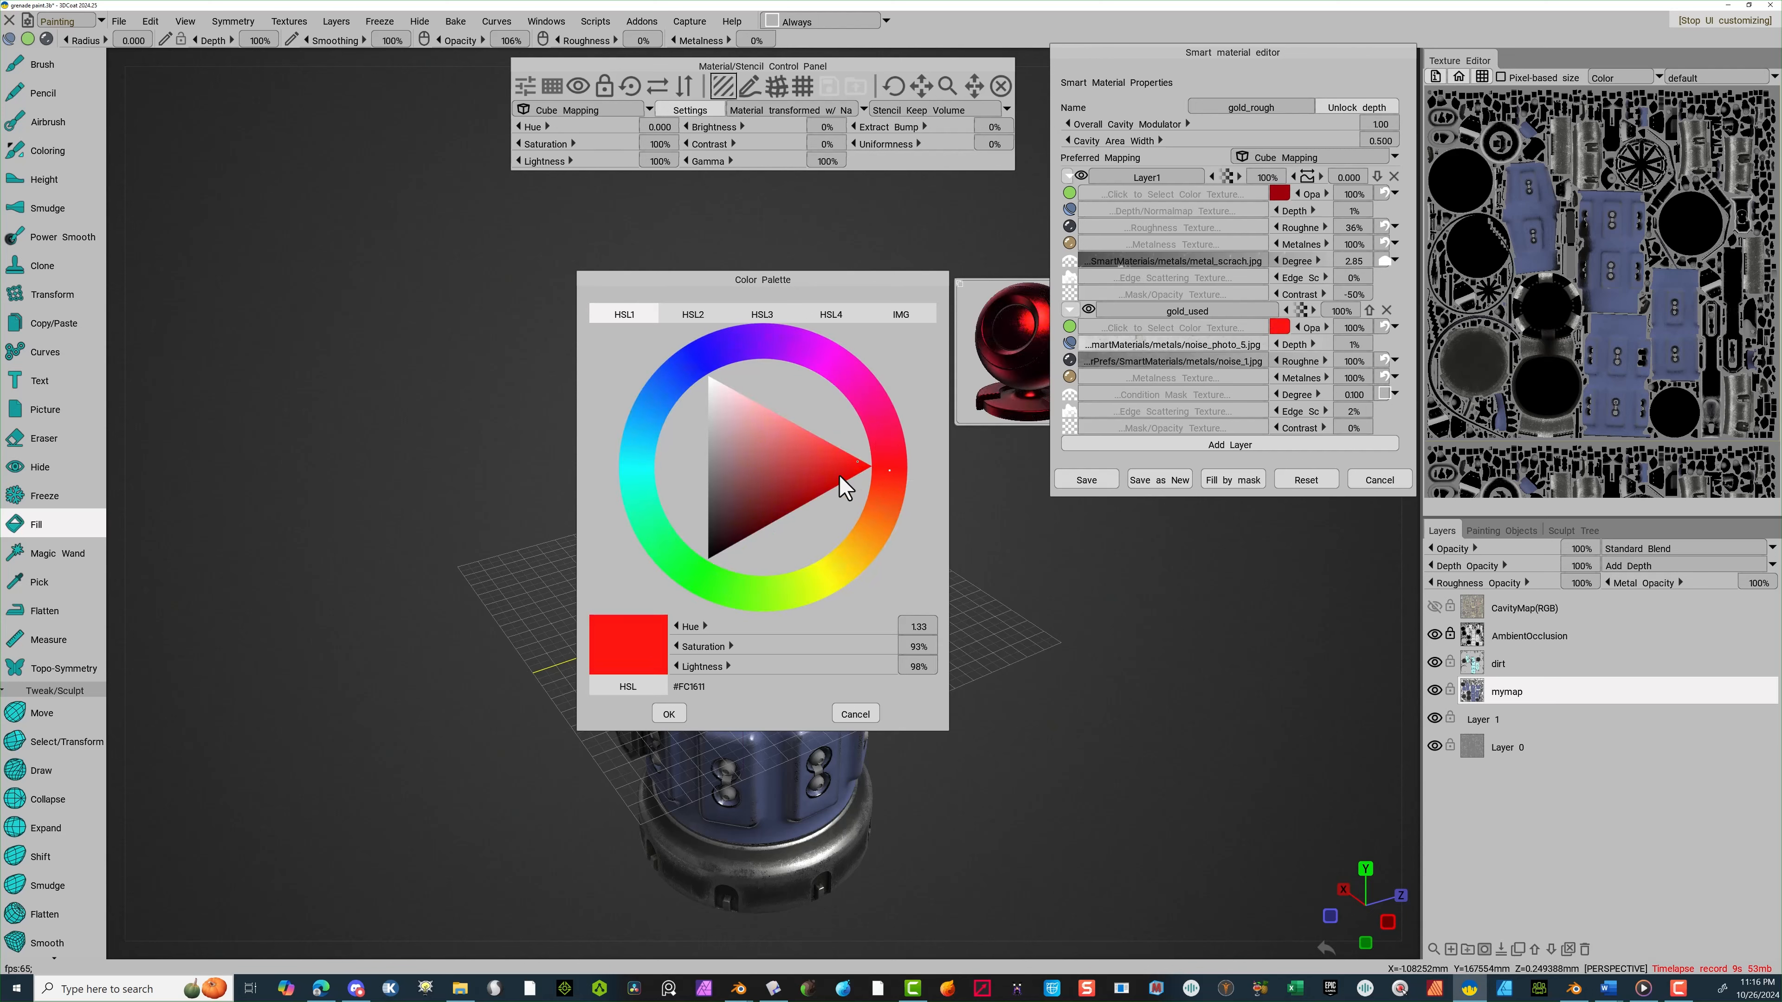
left_click_drag(840, 478, 860, 481)
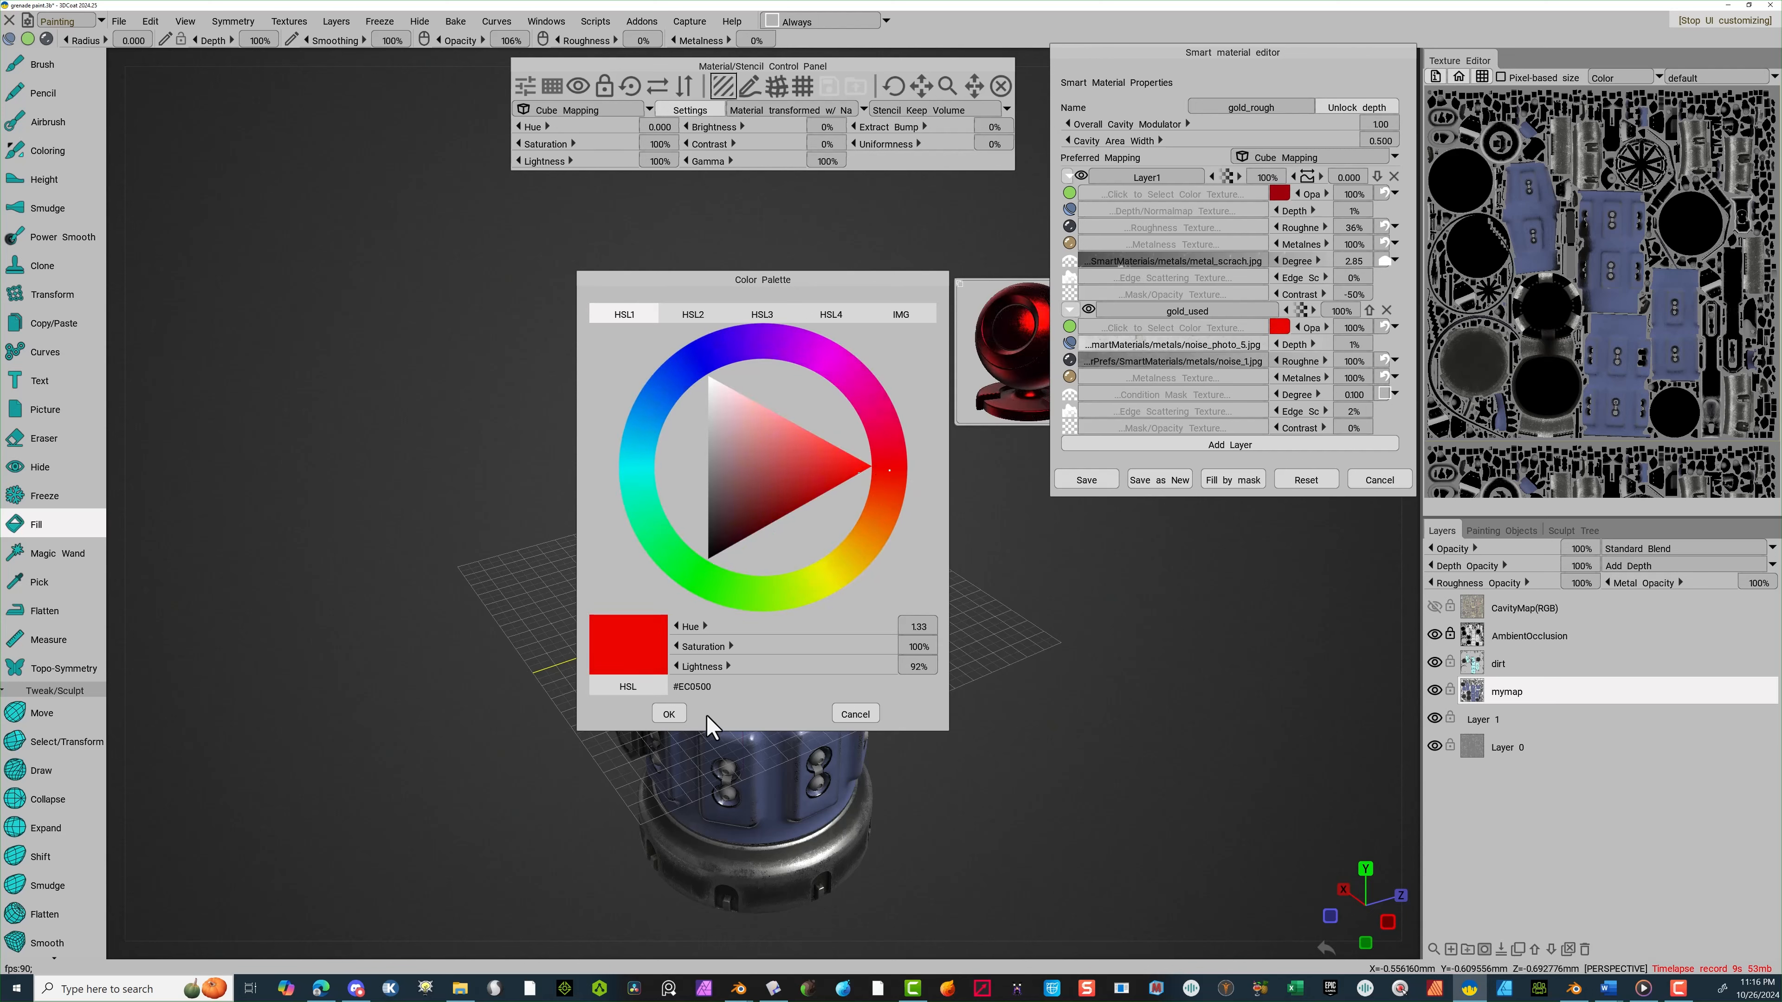
left_click(670, 714)
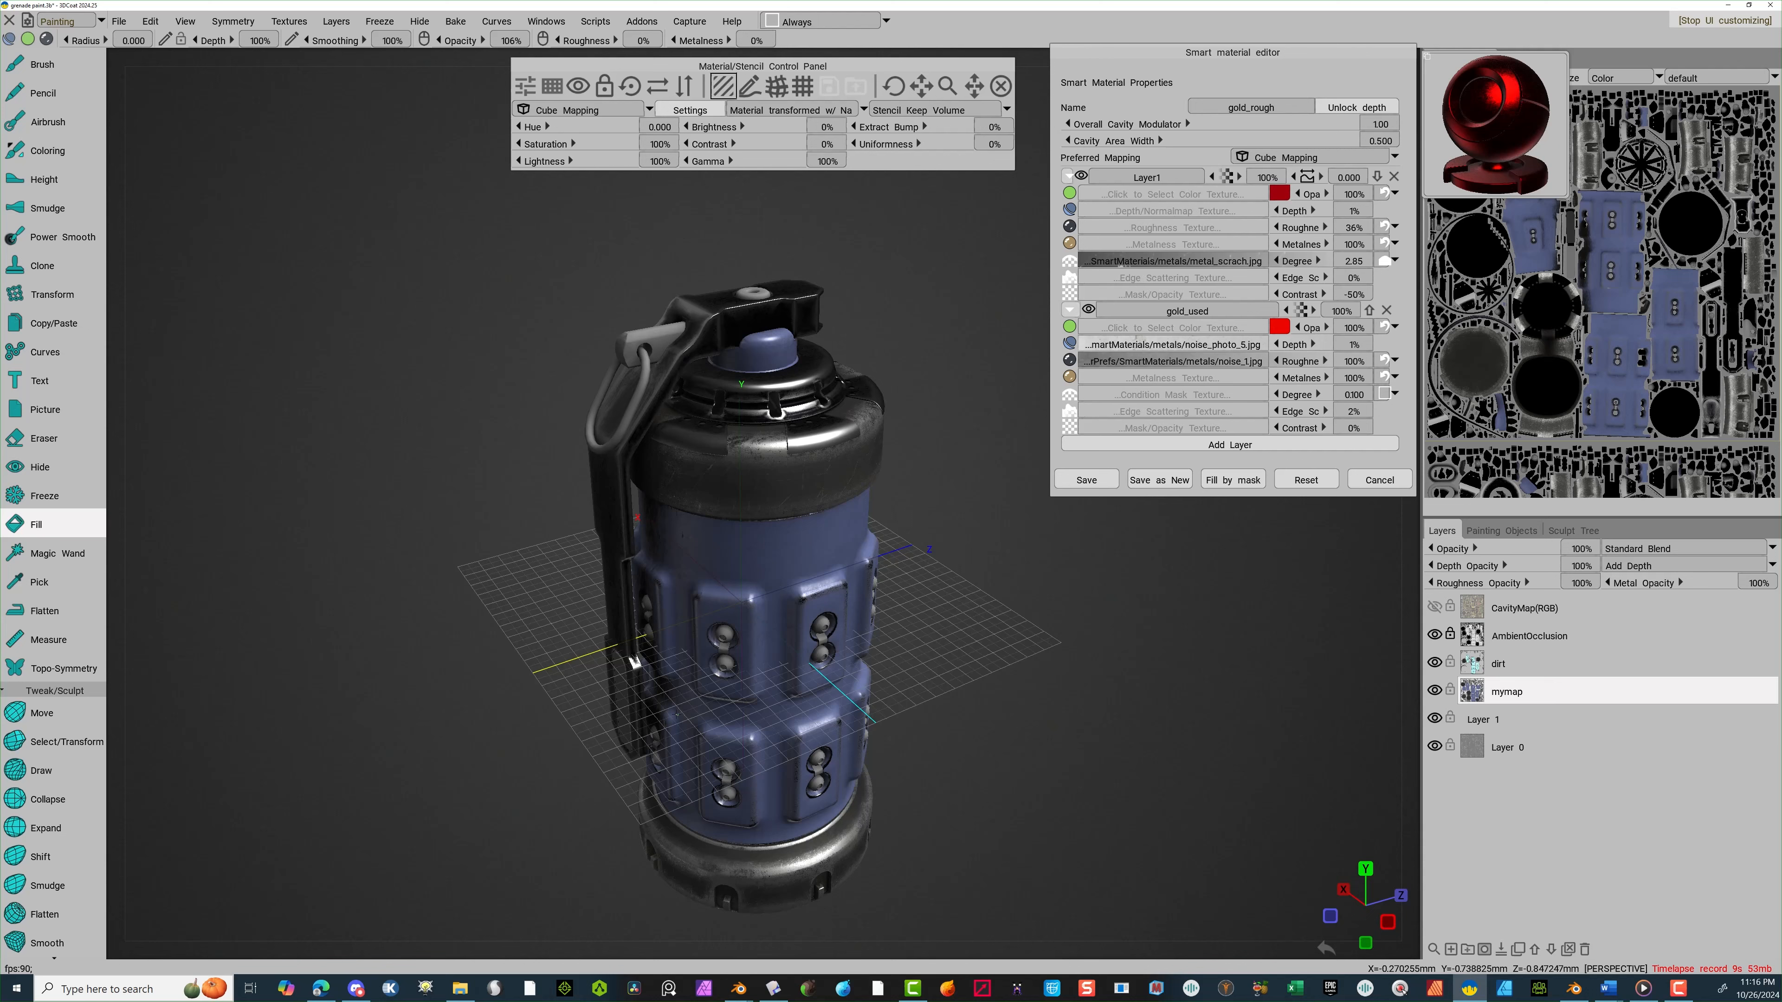
Fill the pull ring with the red gold_rough material and save the edited material
left_click(647, 371)
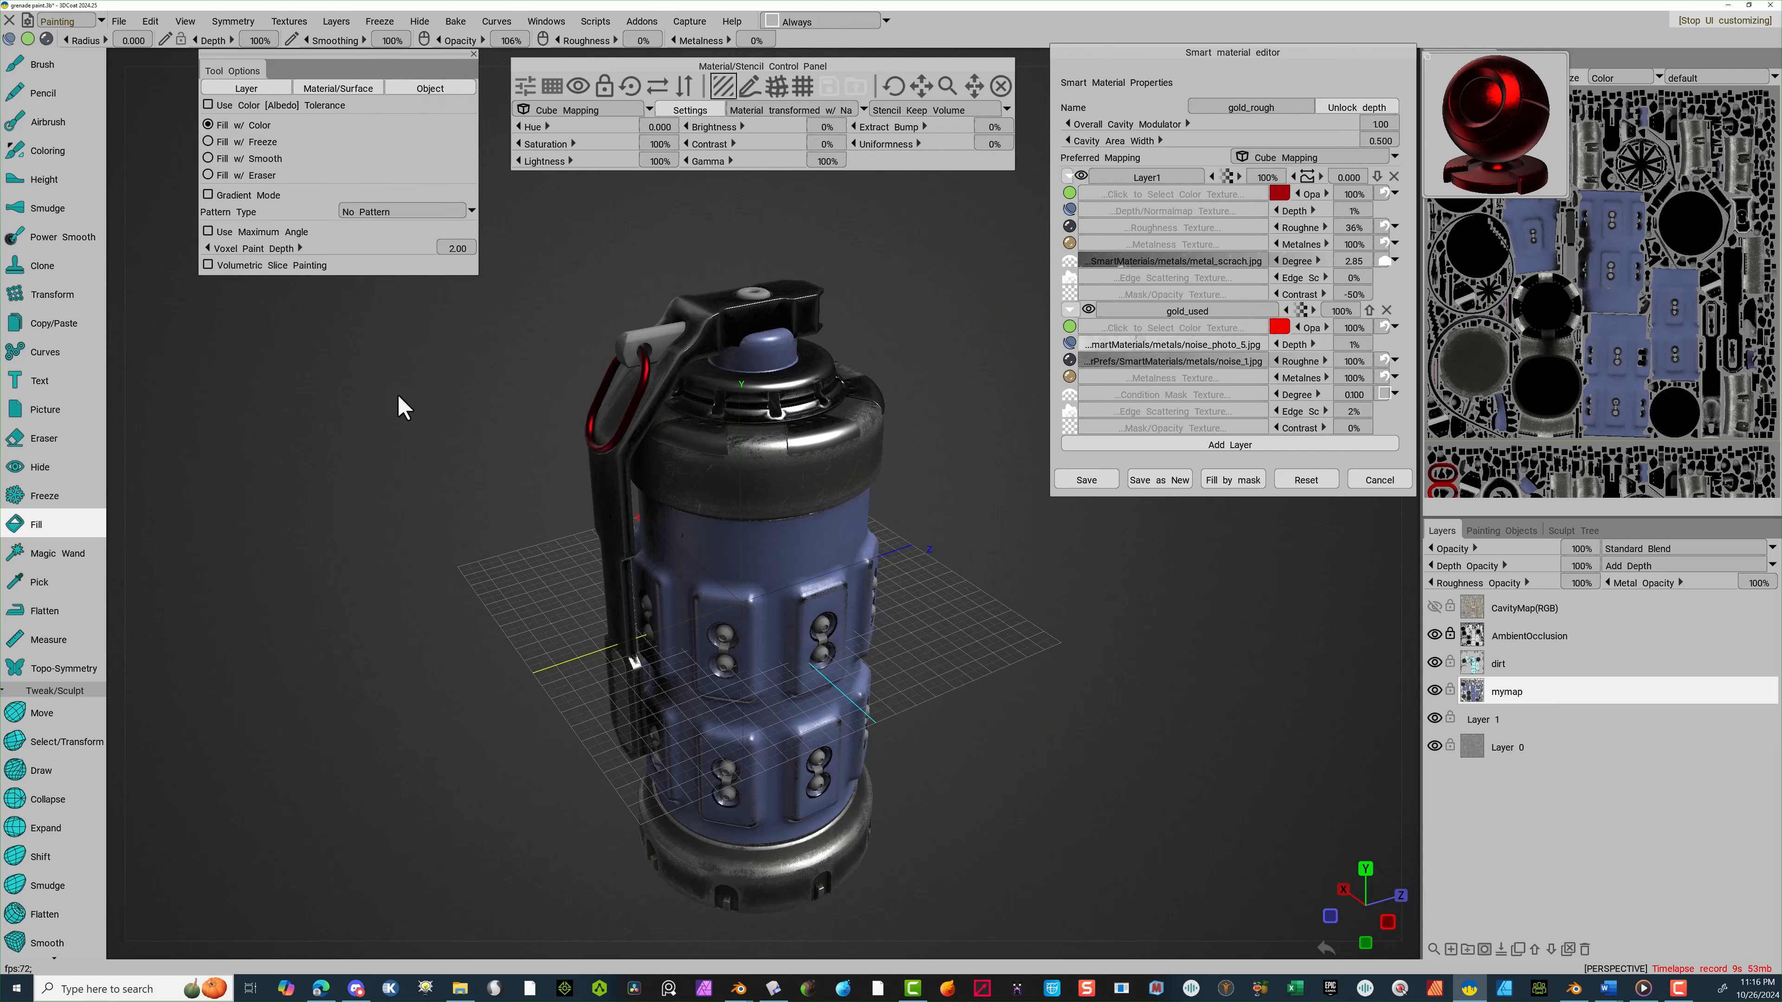
left_click_drag(455, 532, 491, 534)
scroll(639, 531, "up", 3)
left_click(1078, 484)
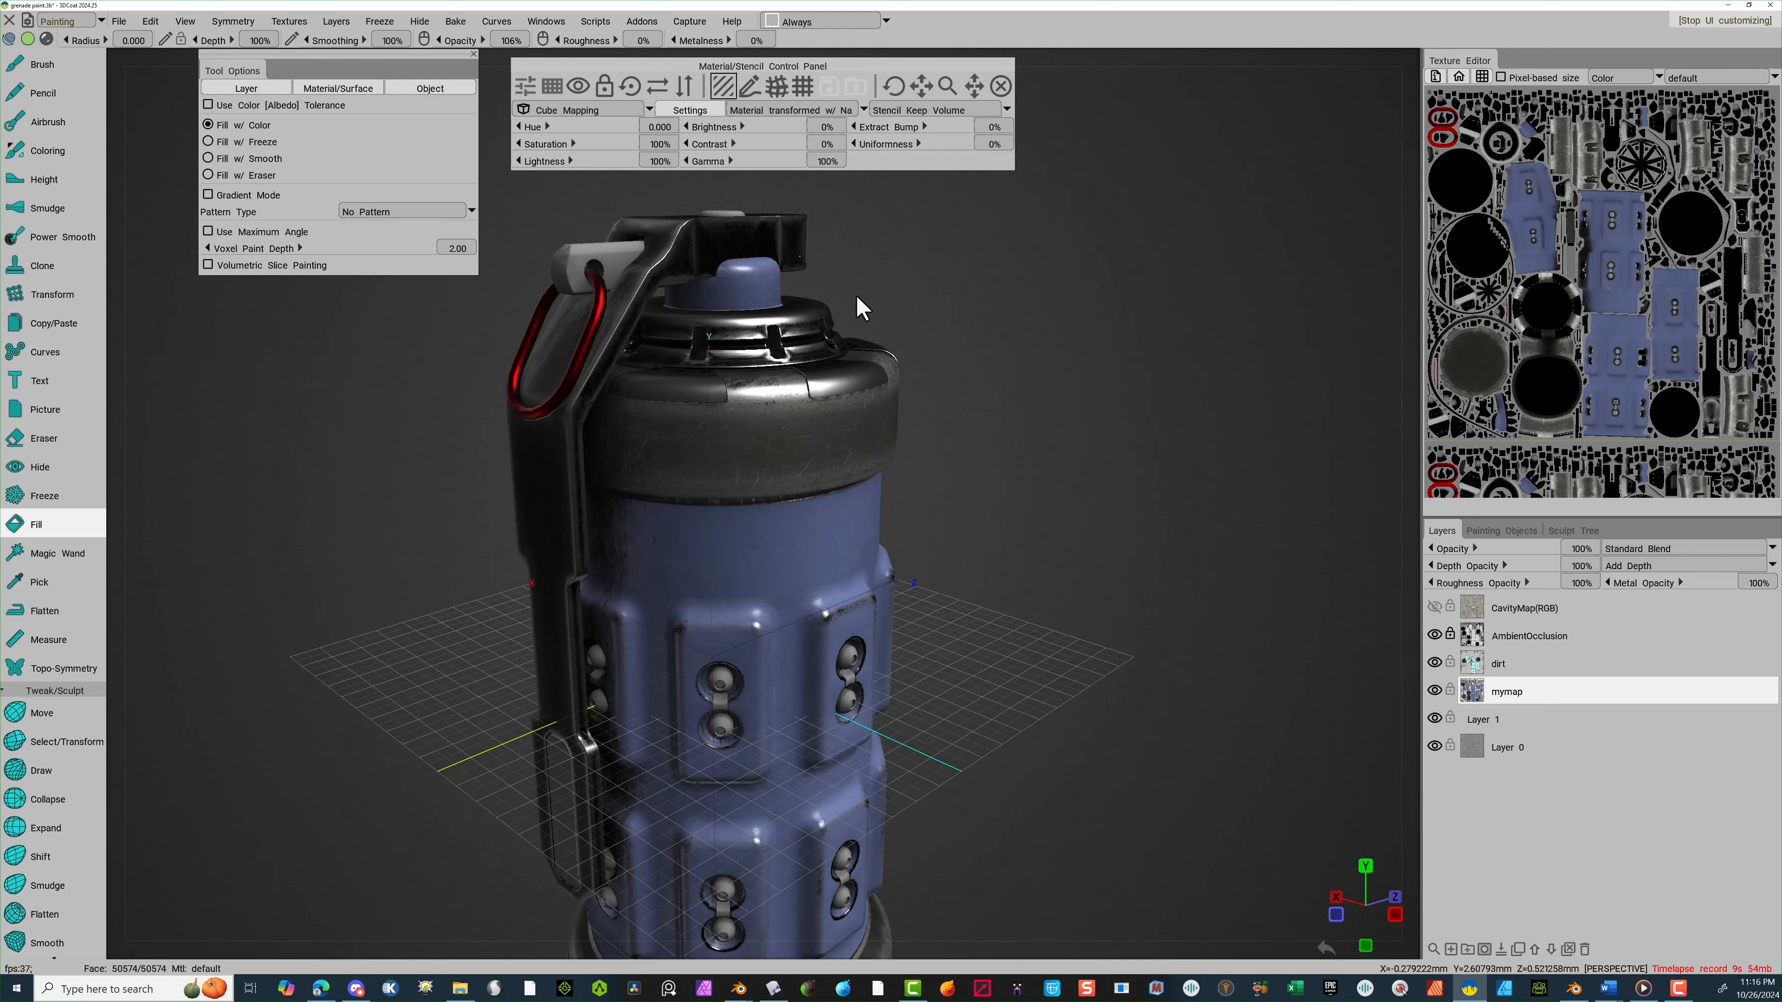
Duplicate the teal gold_rough material in the Metals library and open the copy in the smart material editor
mouse_move(1356, 460)
left_click(1407, 224)
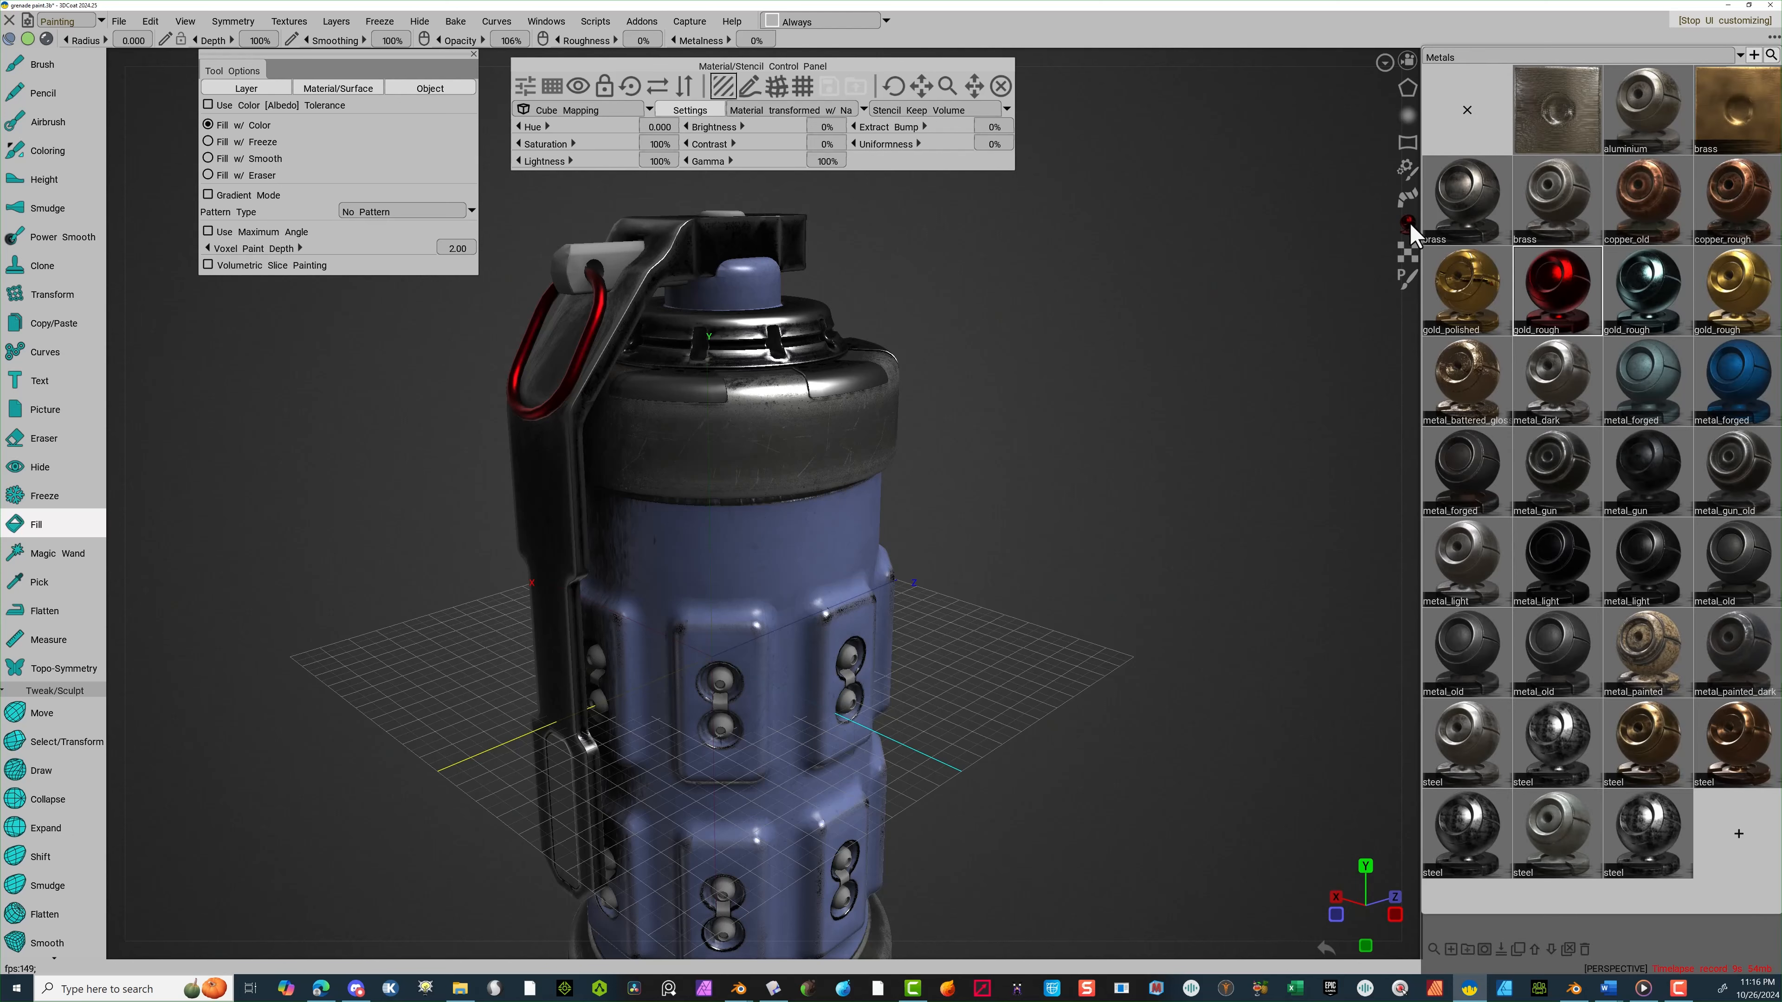
right_click(1657, 289)
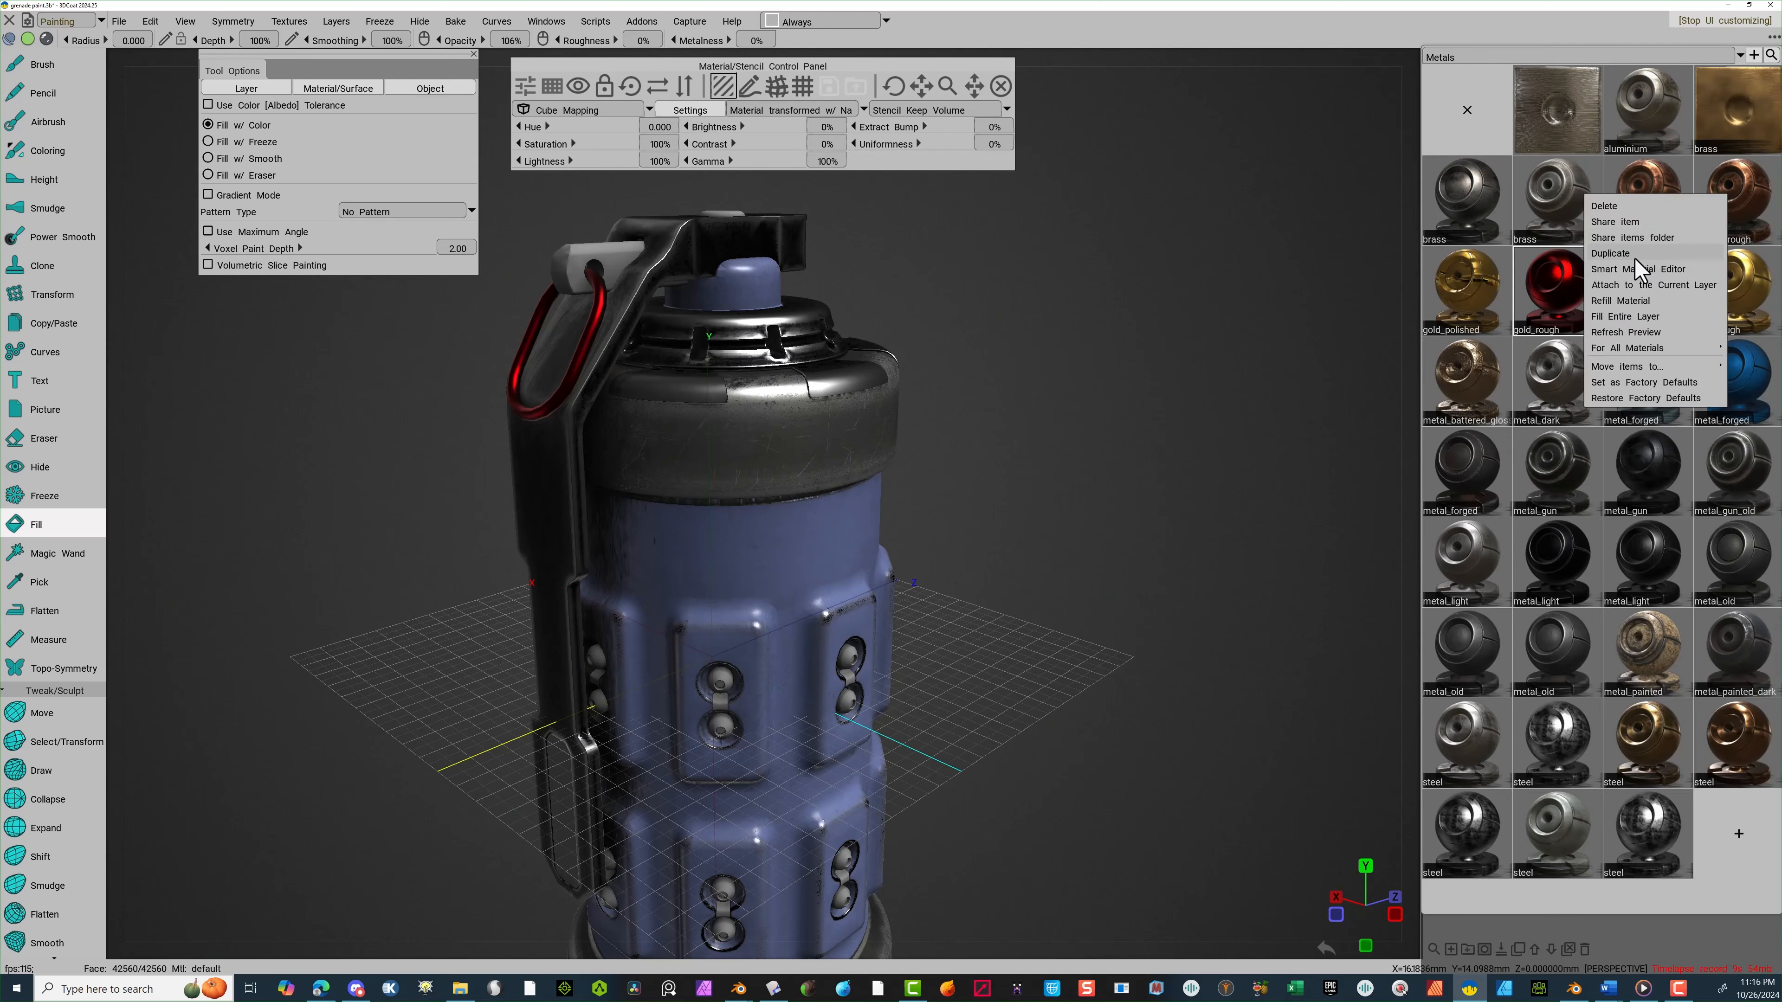
left_click(1621, 254)
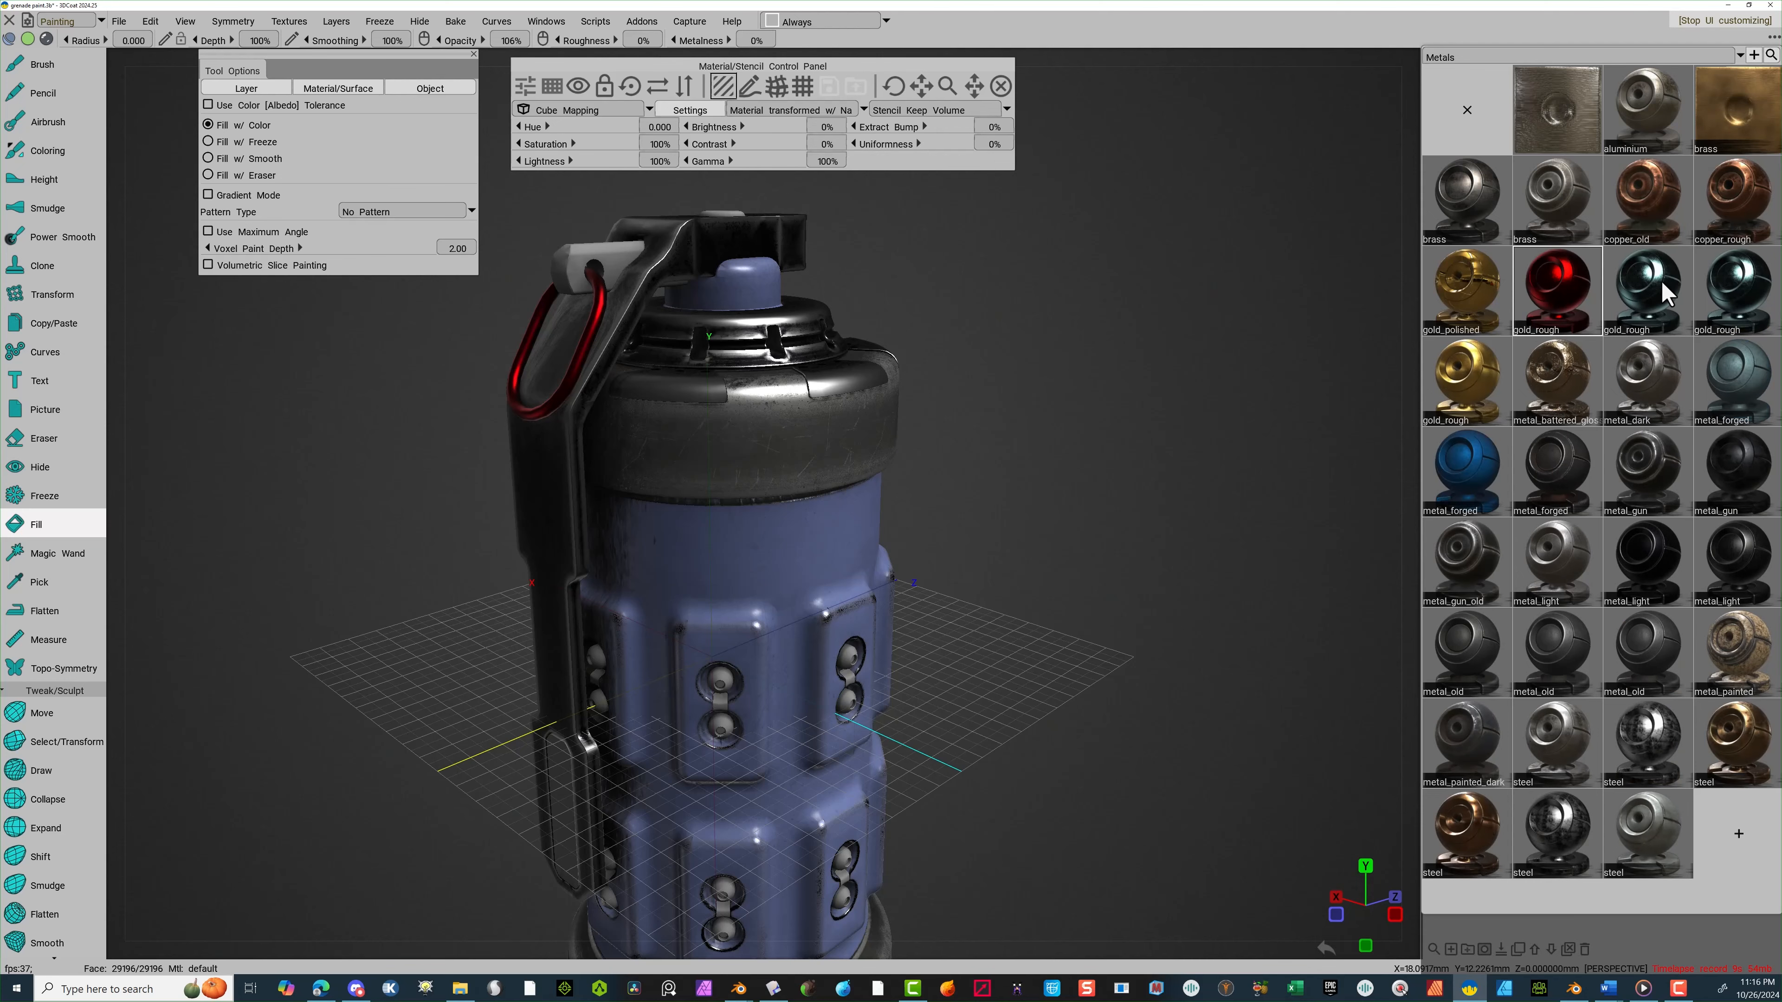
left_click(1643, 305)
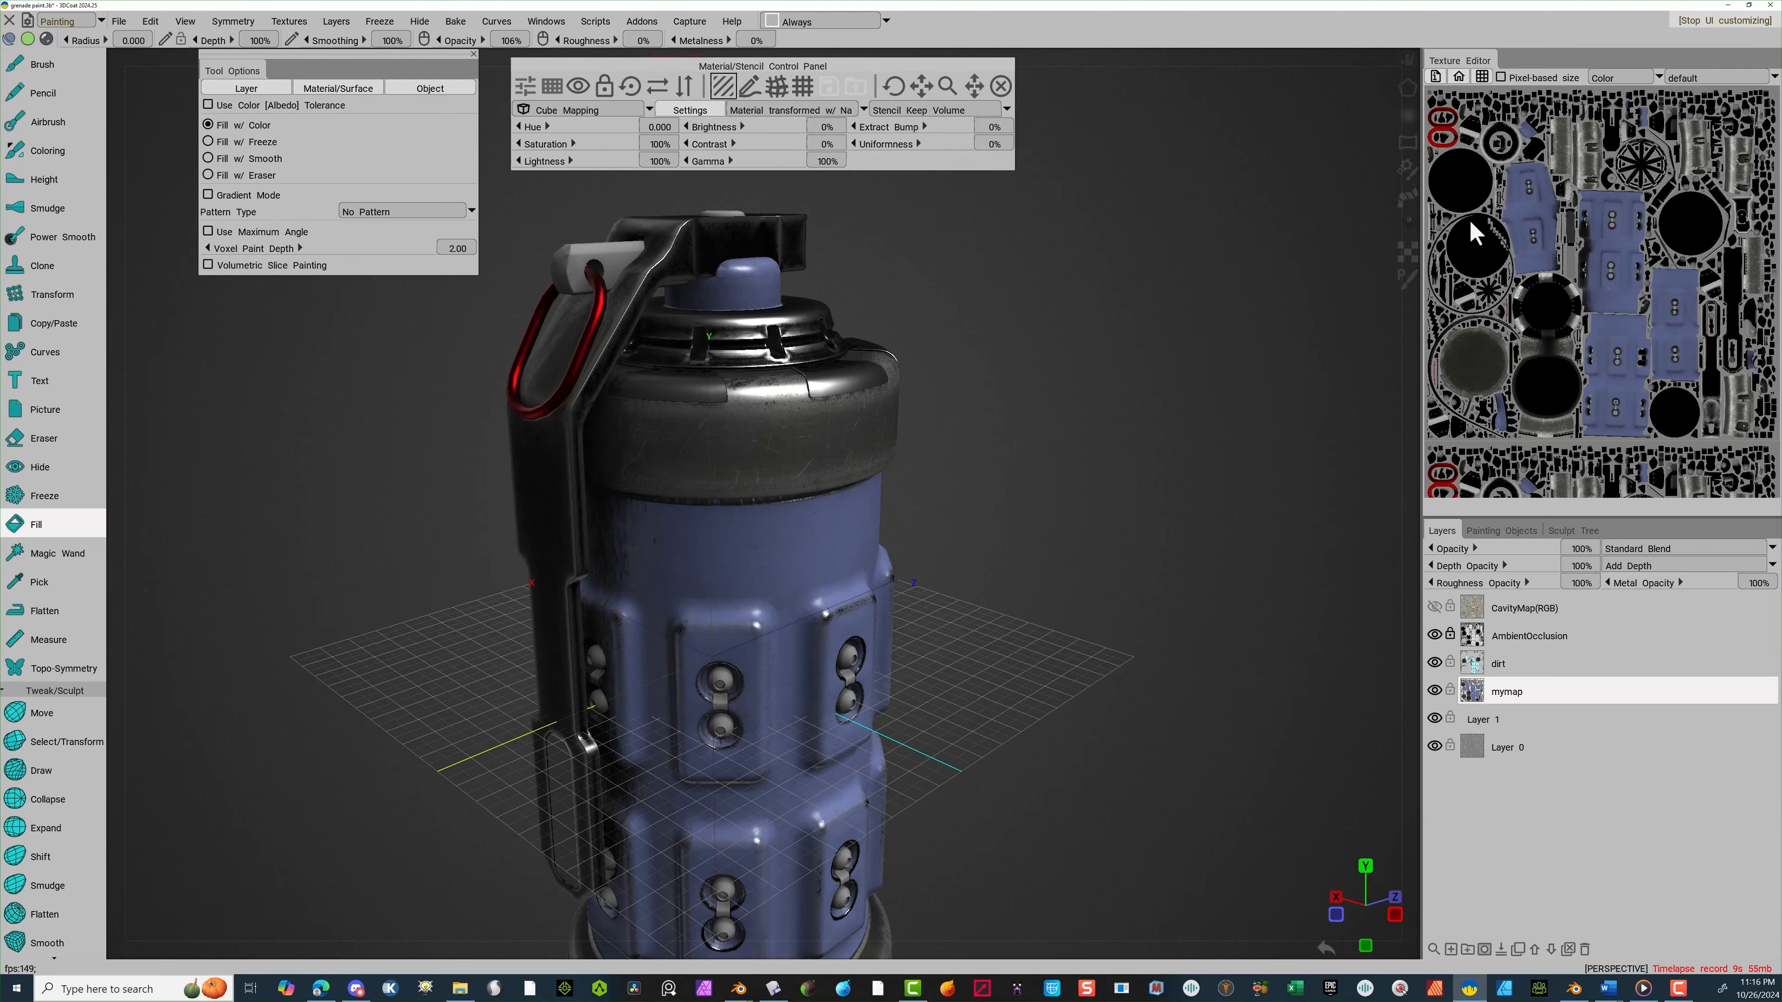
left_click(1407, 226)
double_click(1629, 283)
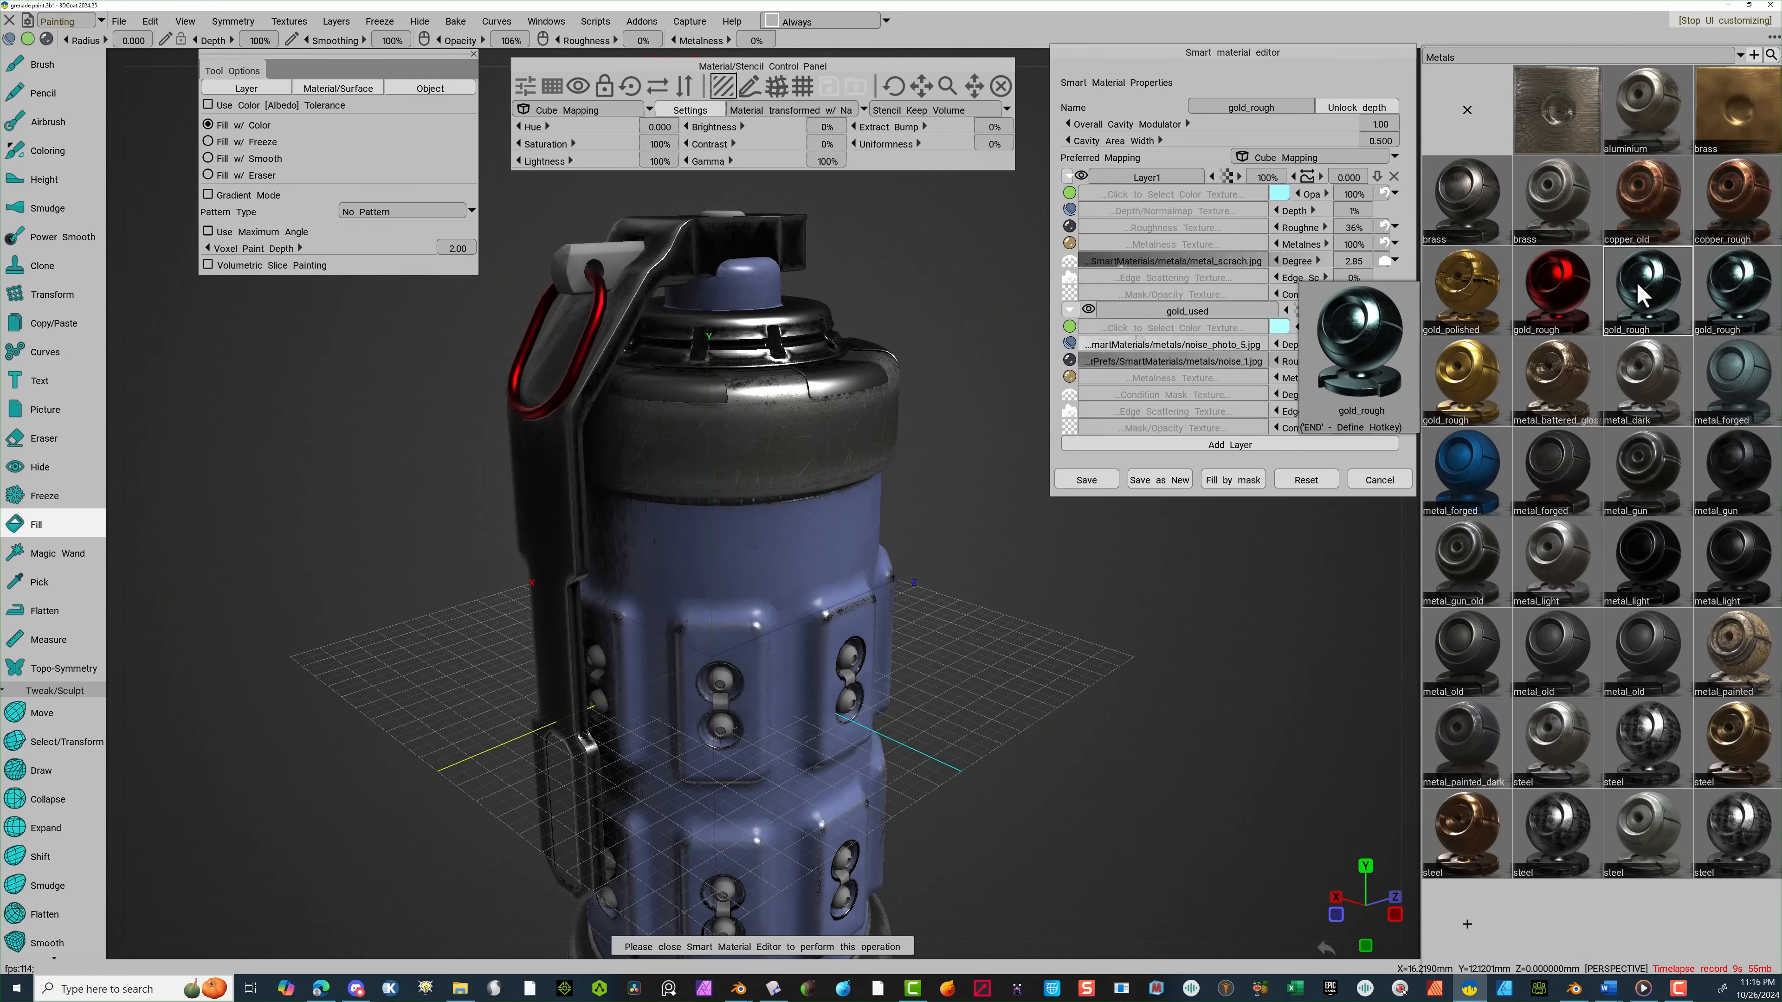
Set the gold_rough copy's Layer1 color to gray #656565 and its gold_used color to dark gray #575A5A
left_click(1279, 193)
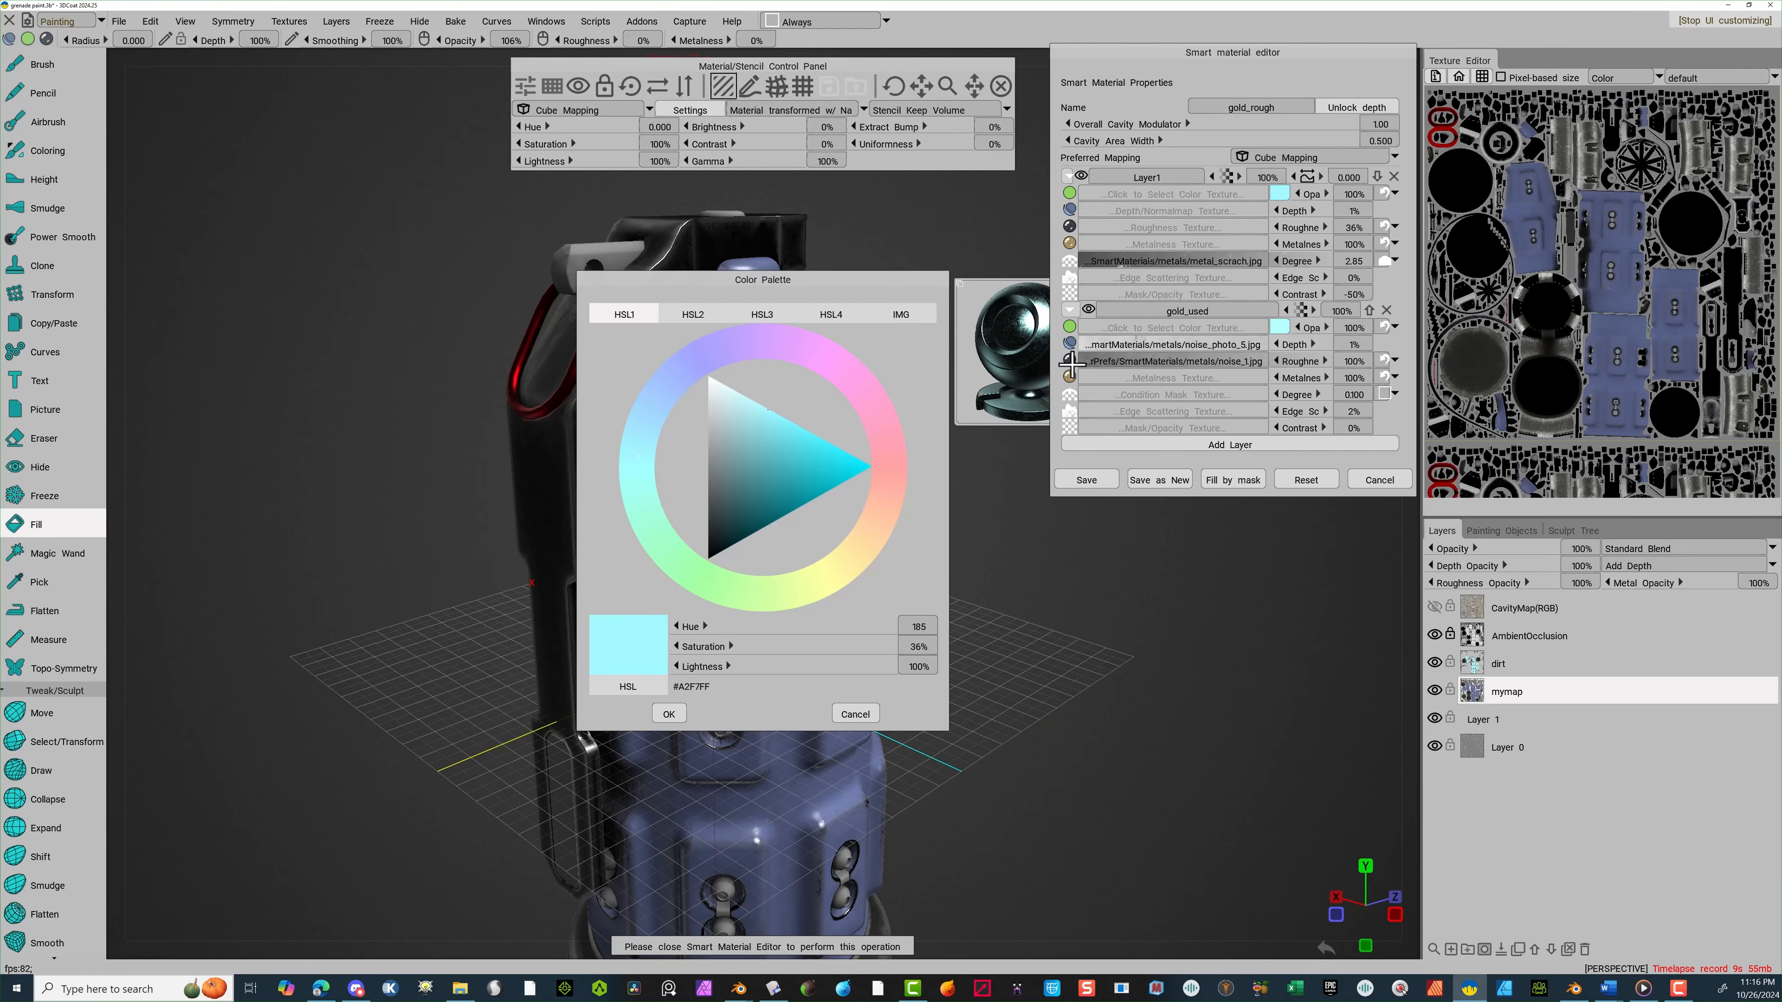
left_click_drag(767, 493, 709, 486)
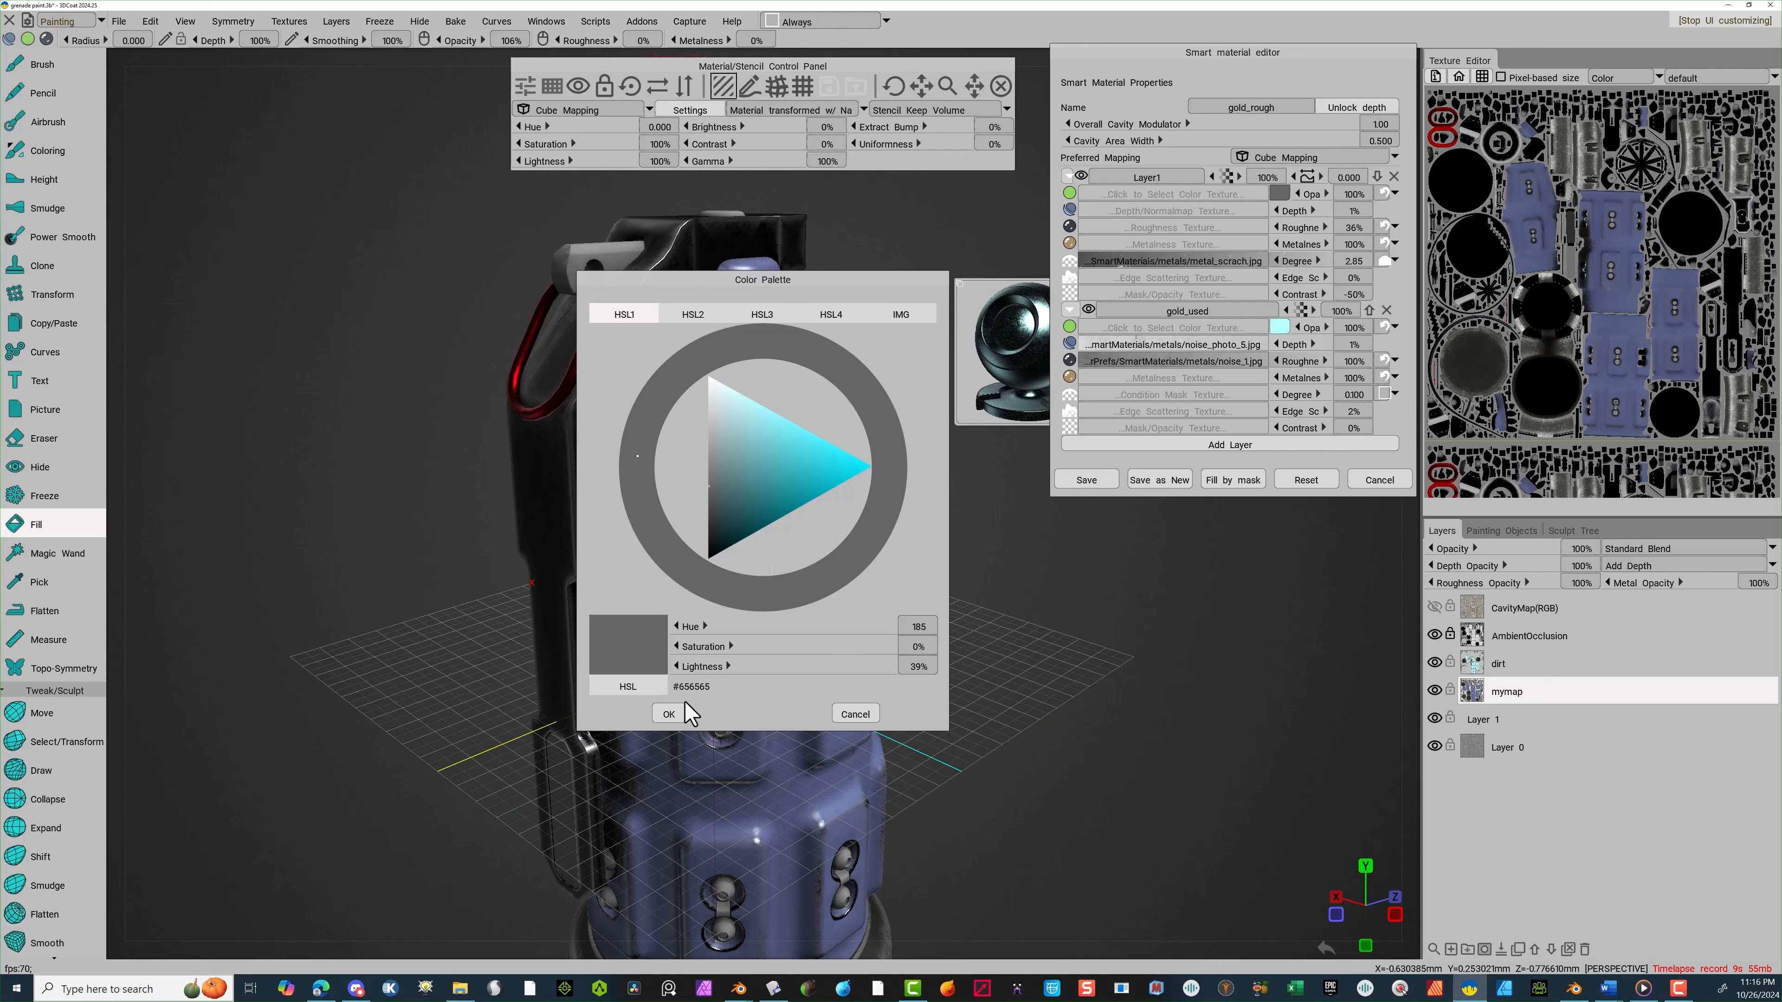
left_click(670, 713)
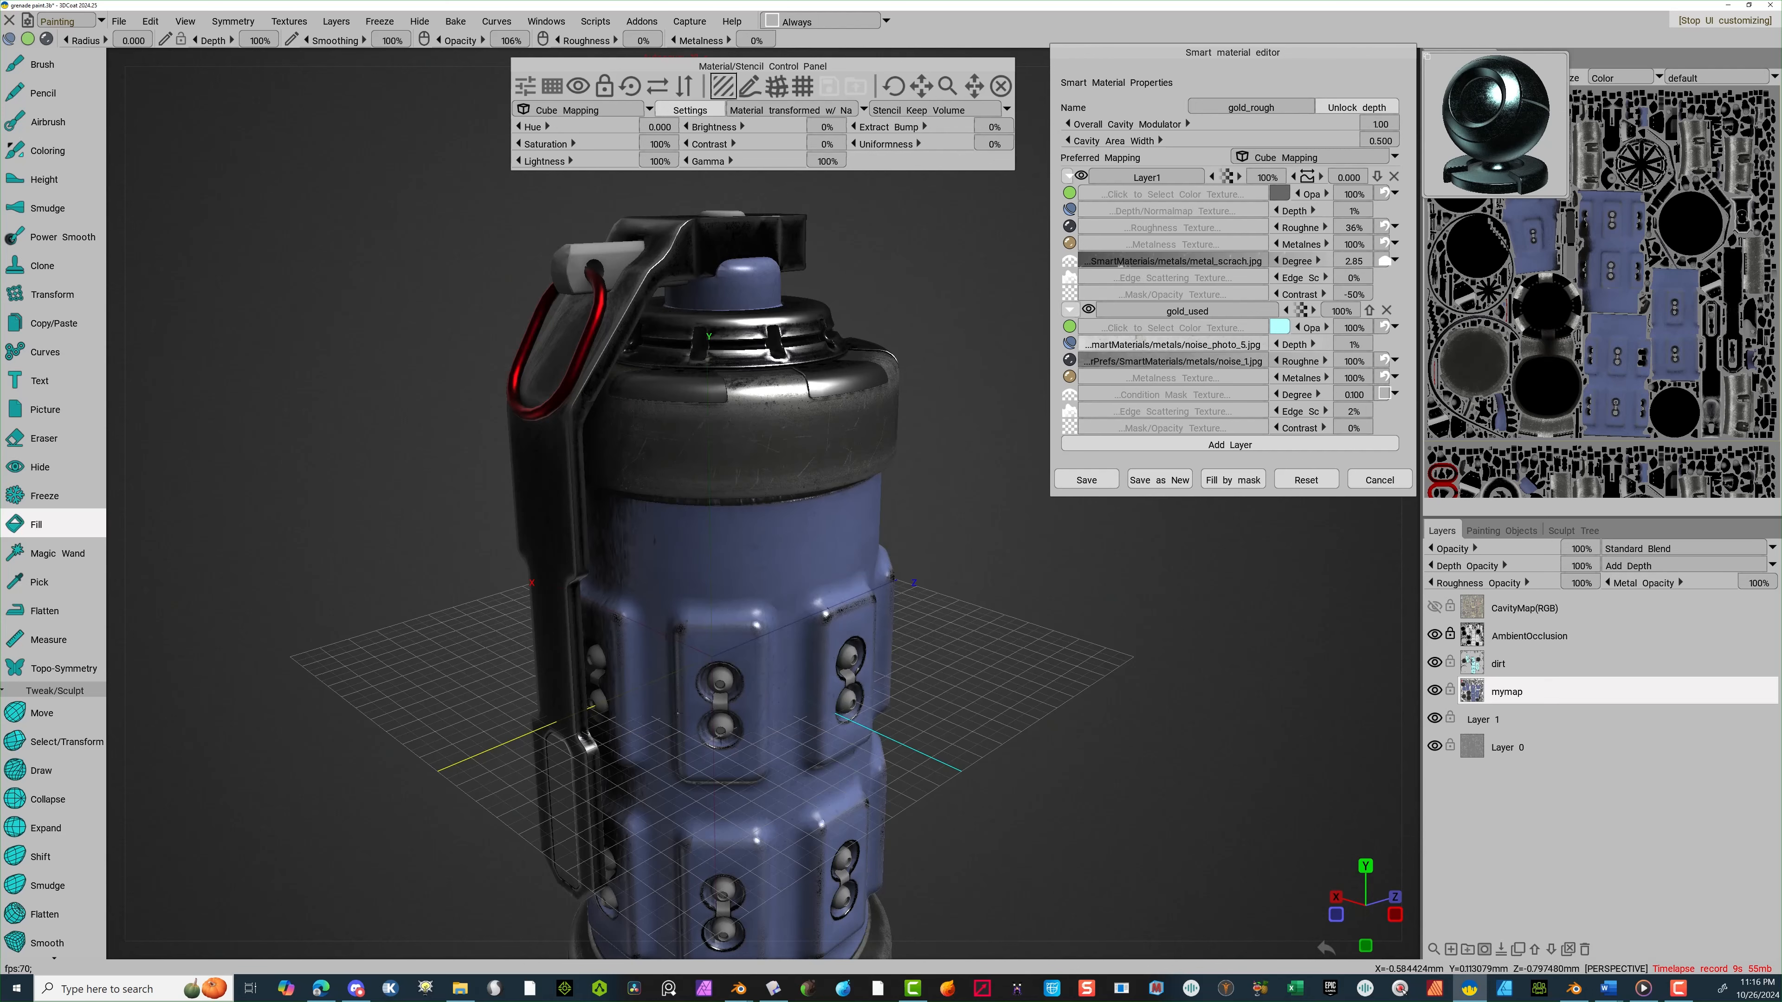
left_click(1278, 327)
left_click(710, 496)
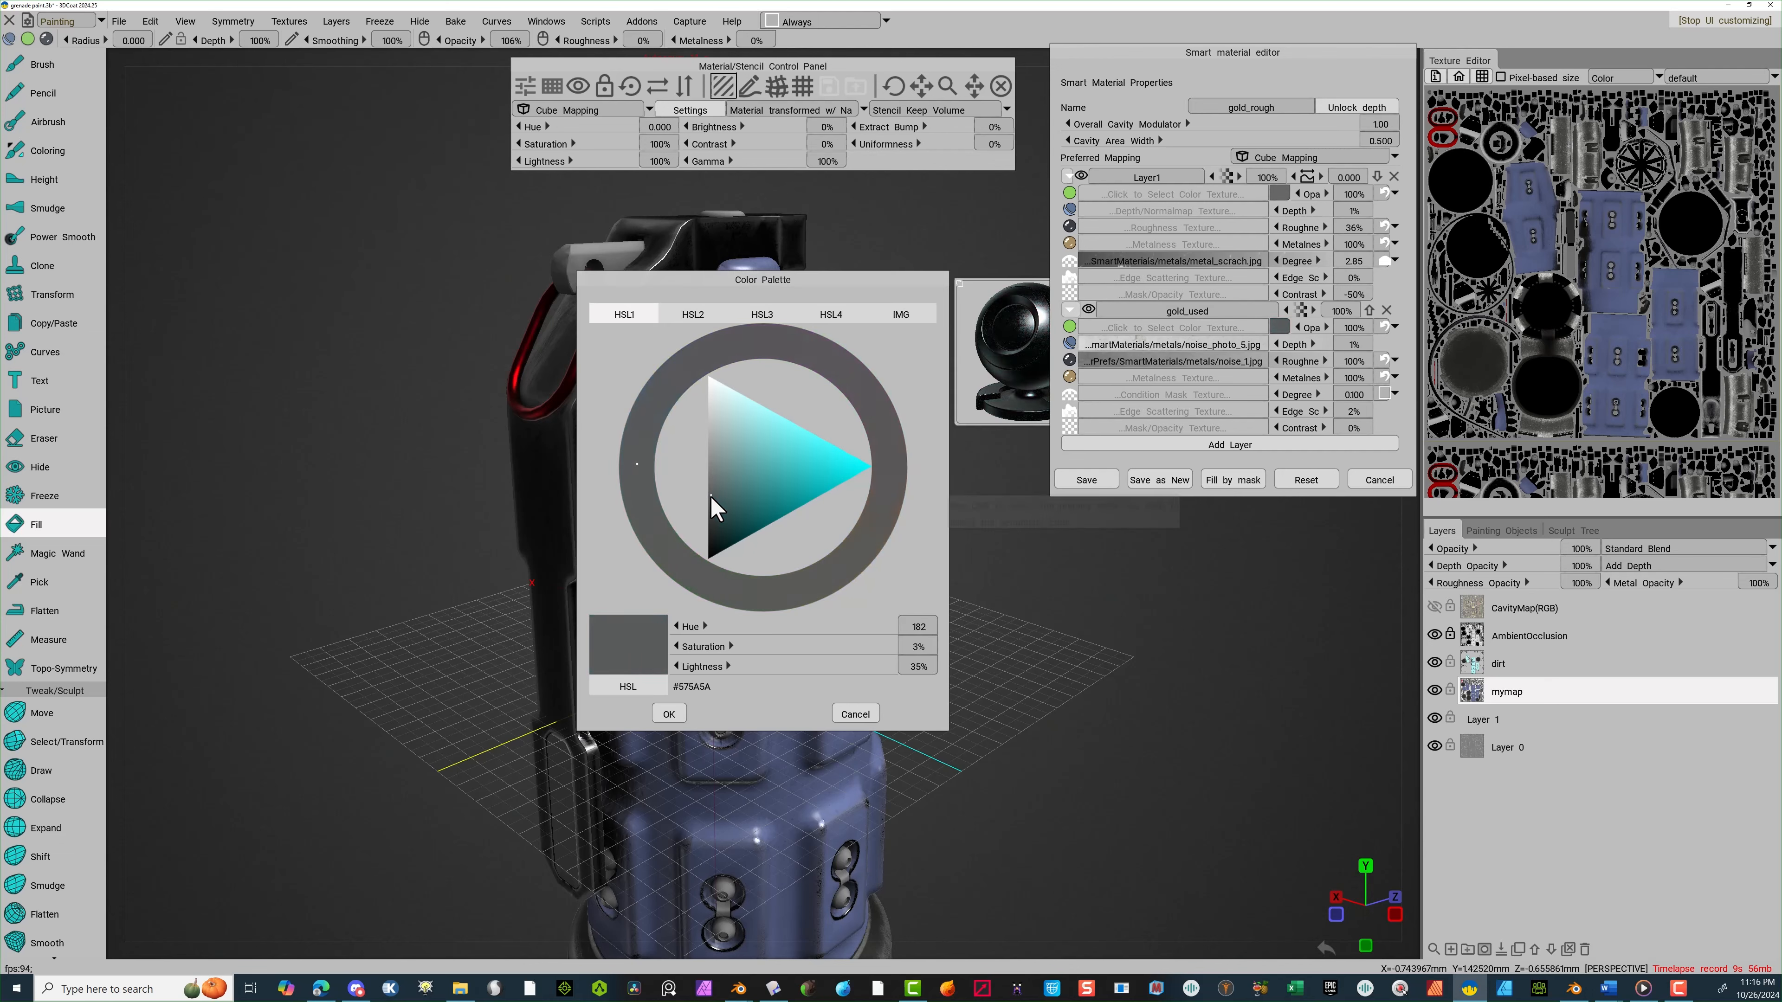
left_click(669, 714)
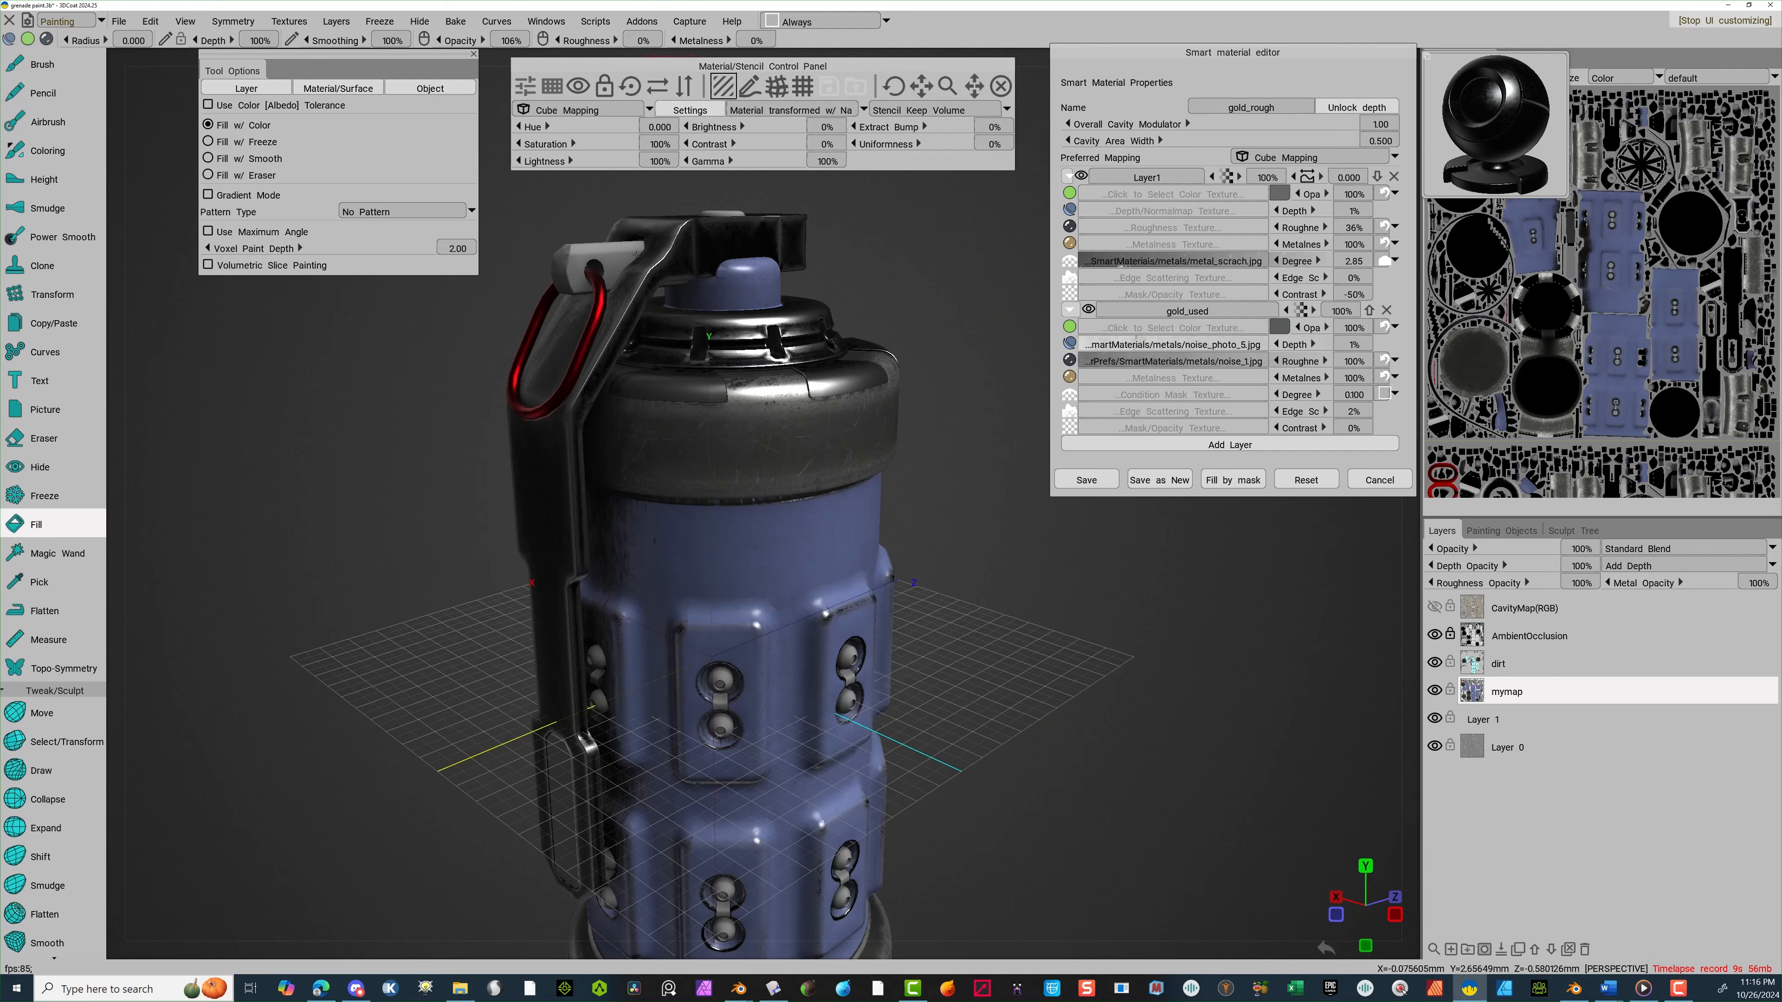
Fill the pin holding the pull ring with the gray gold_rough material and inspect its edges up close
left_click(616, 255)
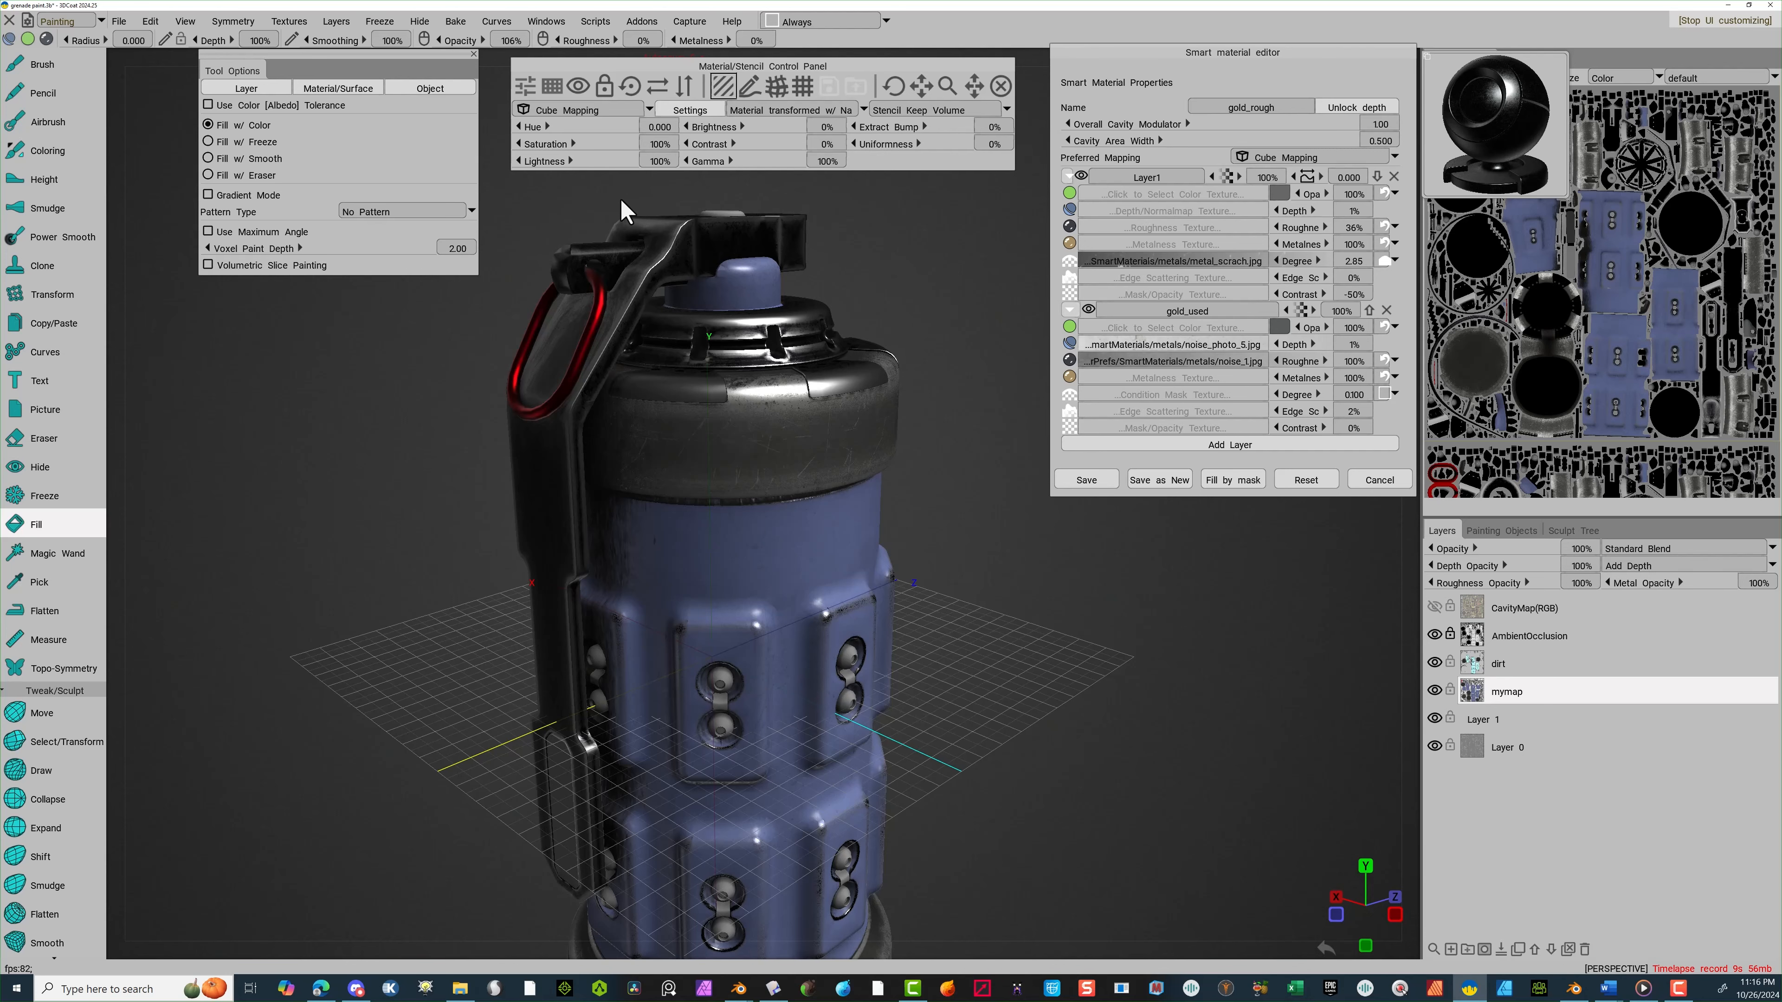
right_click_drag(441, 378, 477, 398)
middle_click_drag(679, 426, 926, 750)
right_click_drag(615, 431, 676, 449)
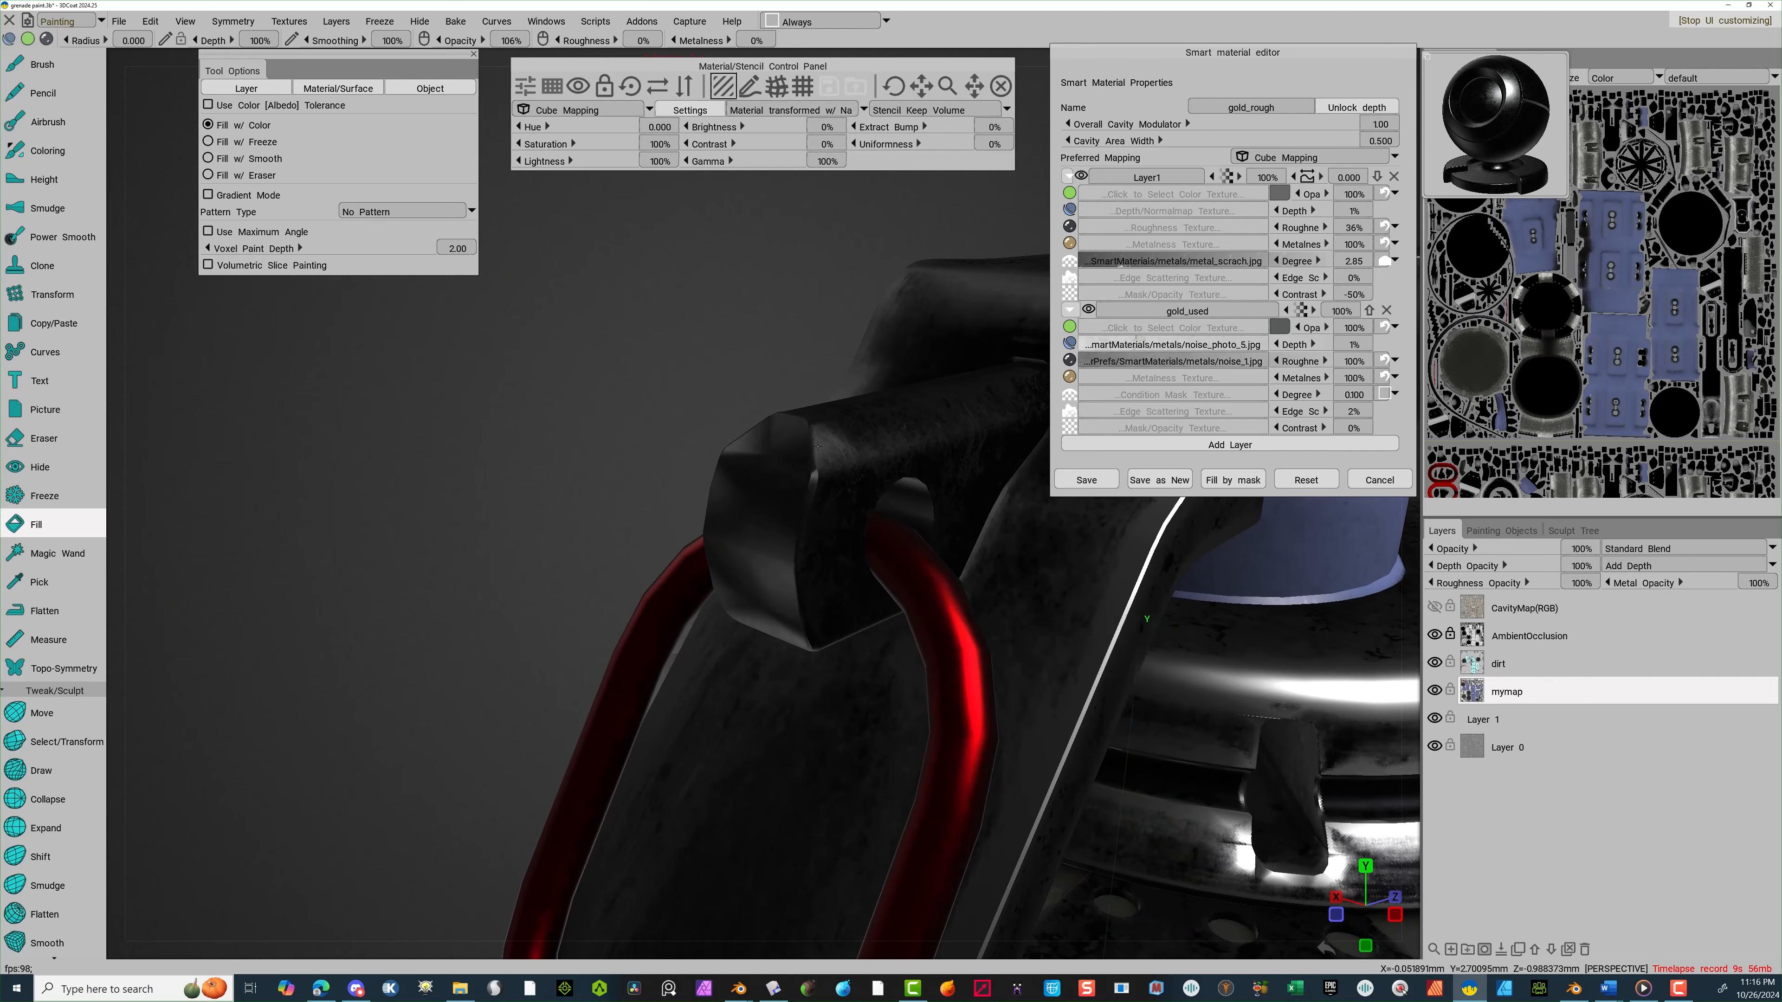
left_click_drag(678, 348, 755, 392)
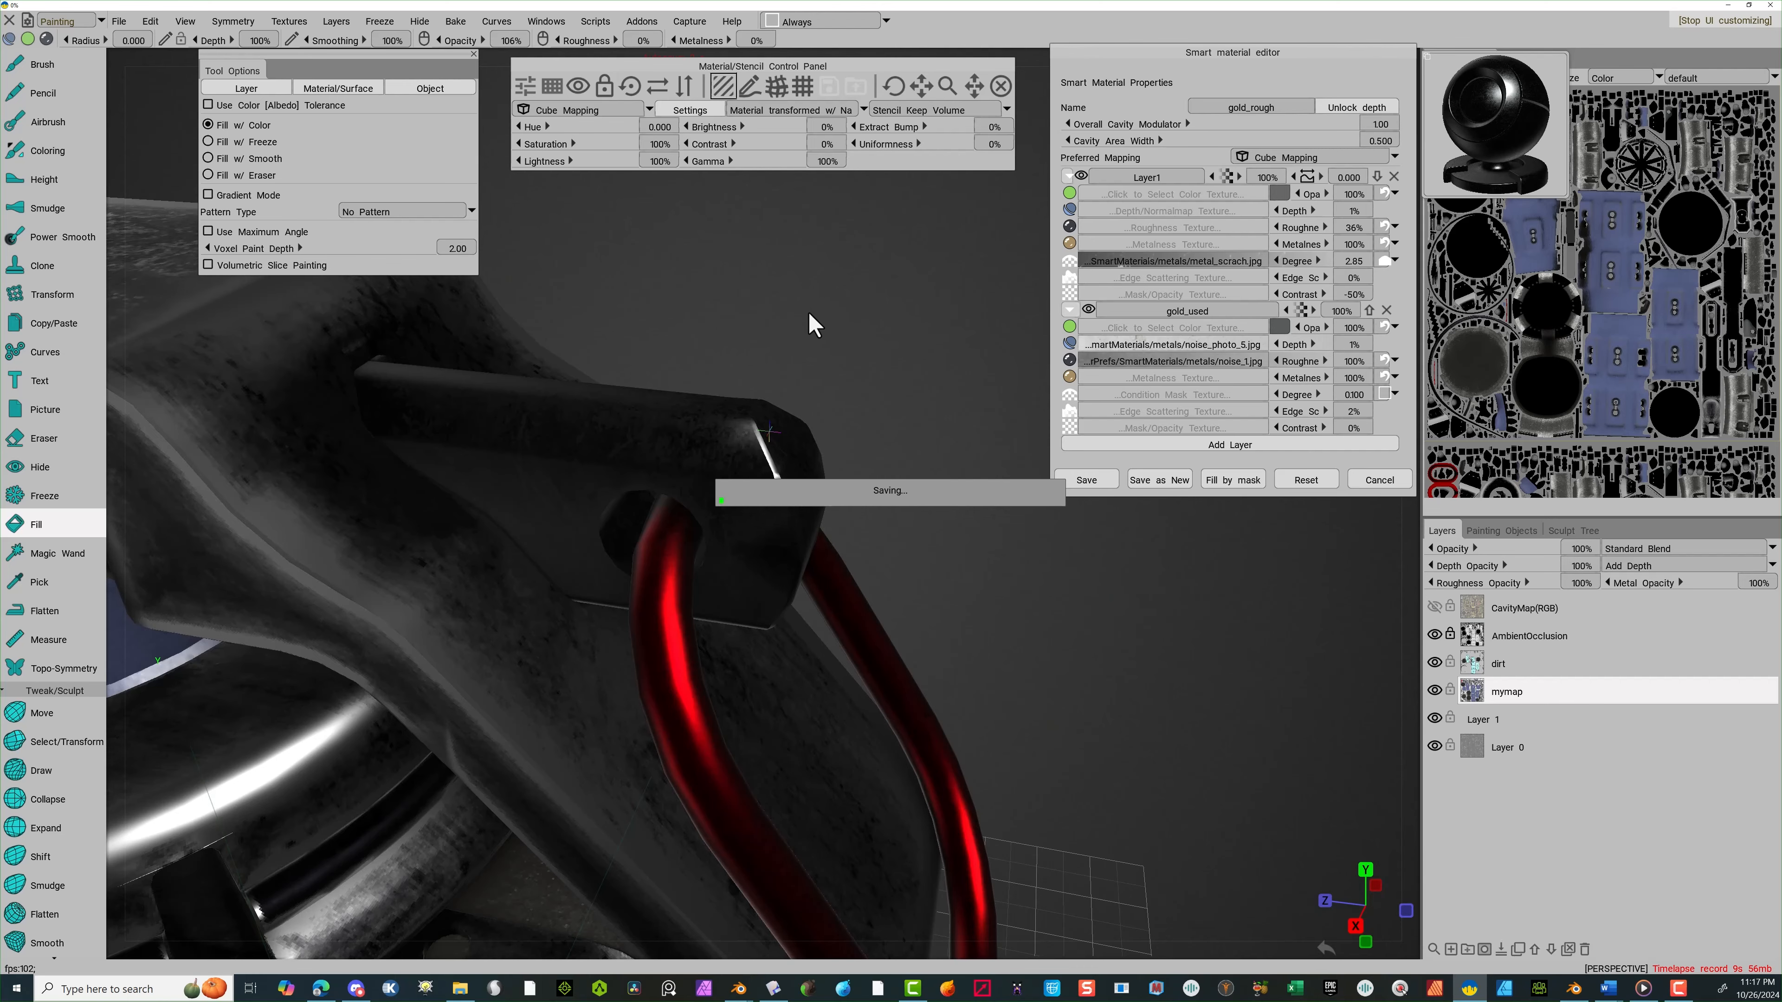
left_click_drag(915, 362, 807, 353)
right_click_drag(808, 352, 950, 262)
Lighten the gold_rough material by setting Layer1's color to #D1CDCD and gold_used's color to #C2C6C6, and refill the ring's pin
left_click(1279, 191)
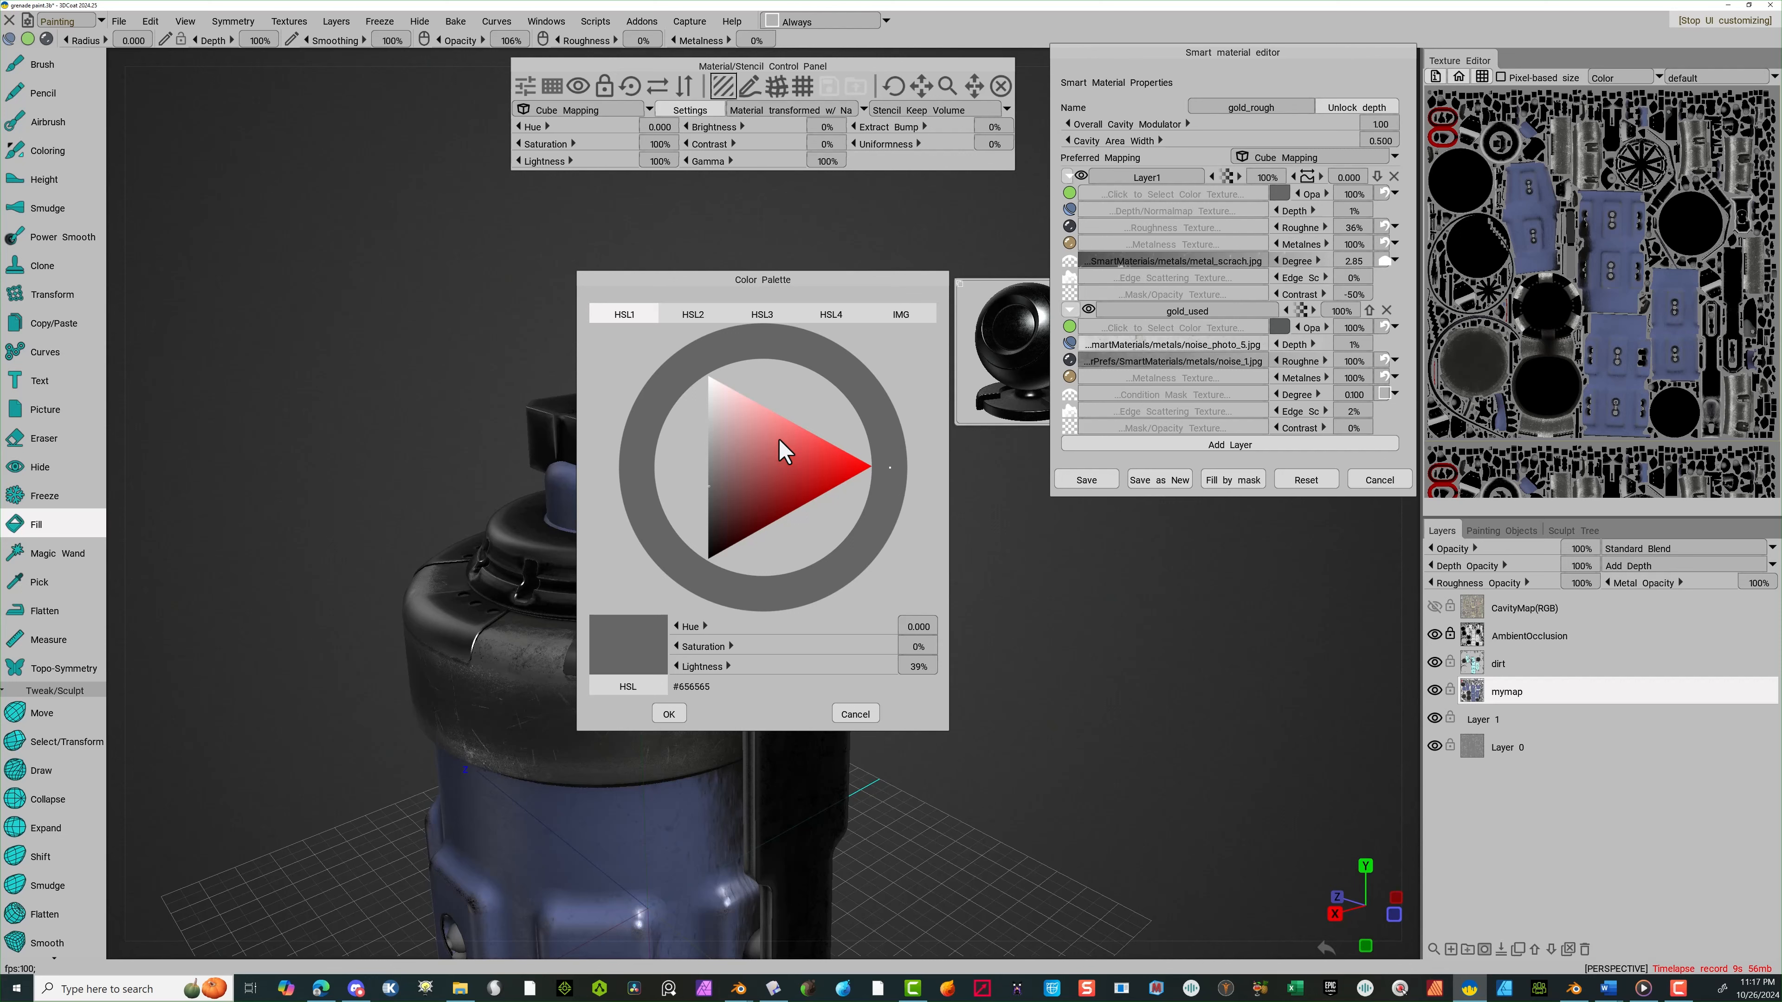
left_click_drag(778, 439, 712, 413)
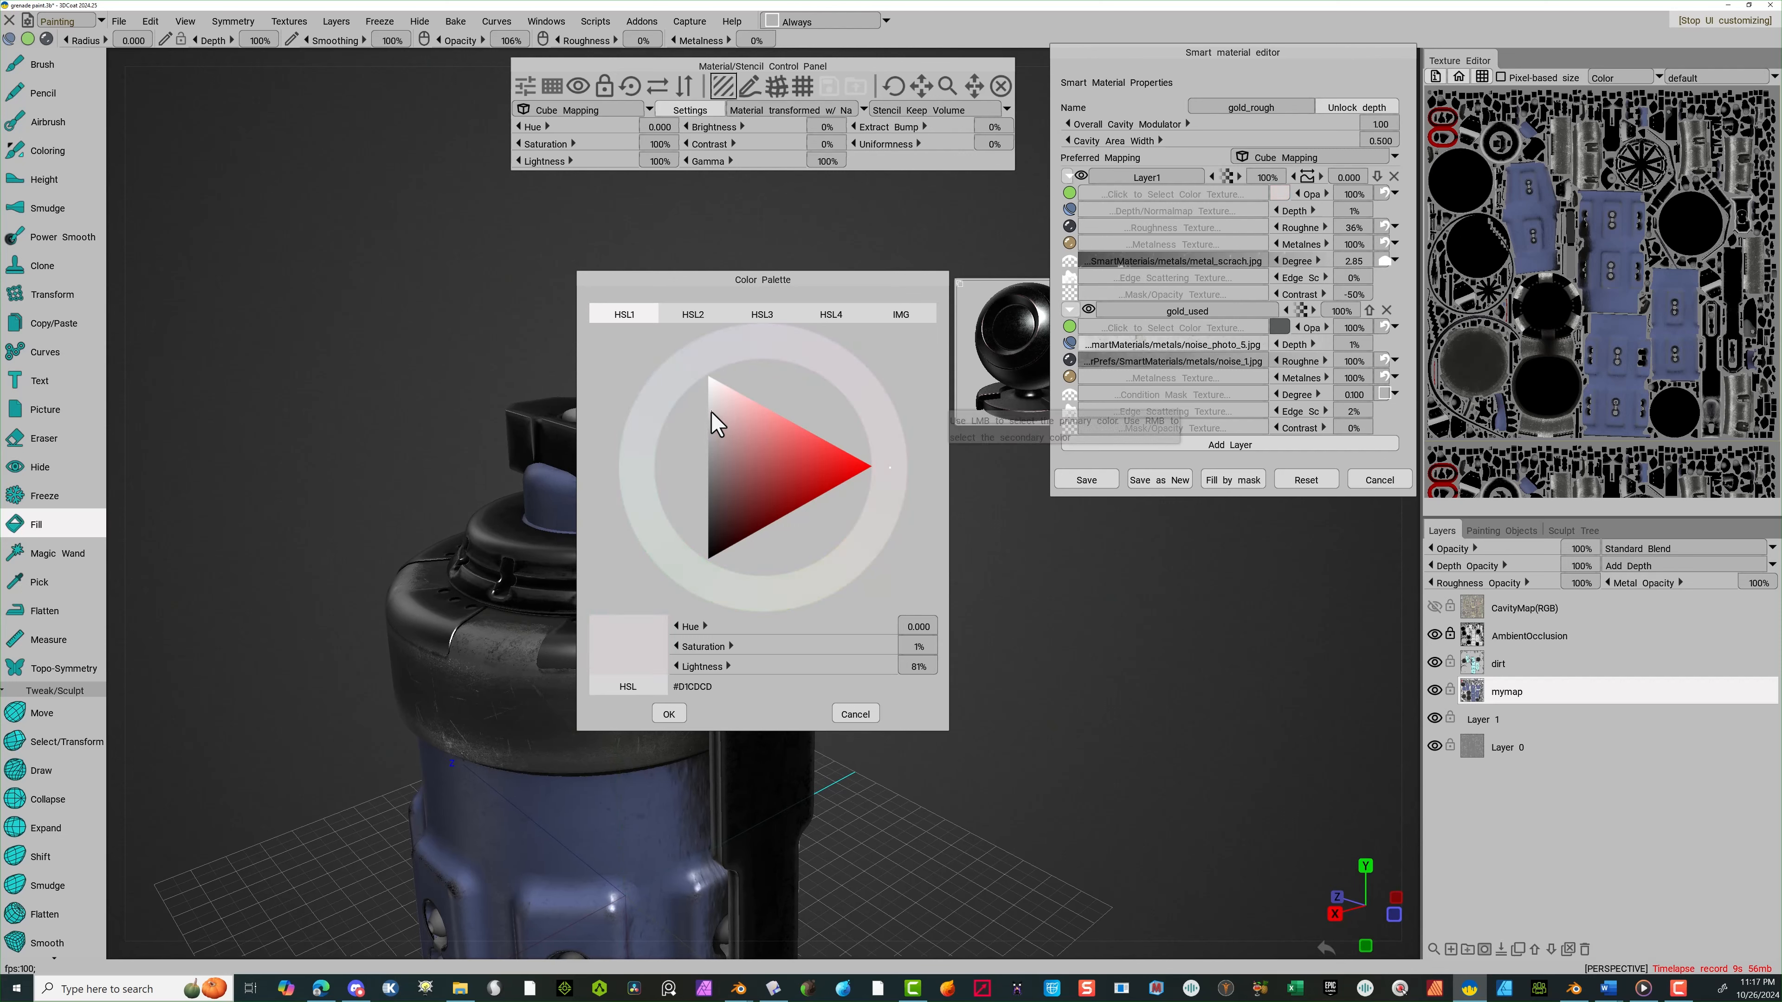
left_click(672, 713)
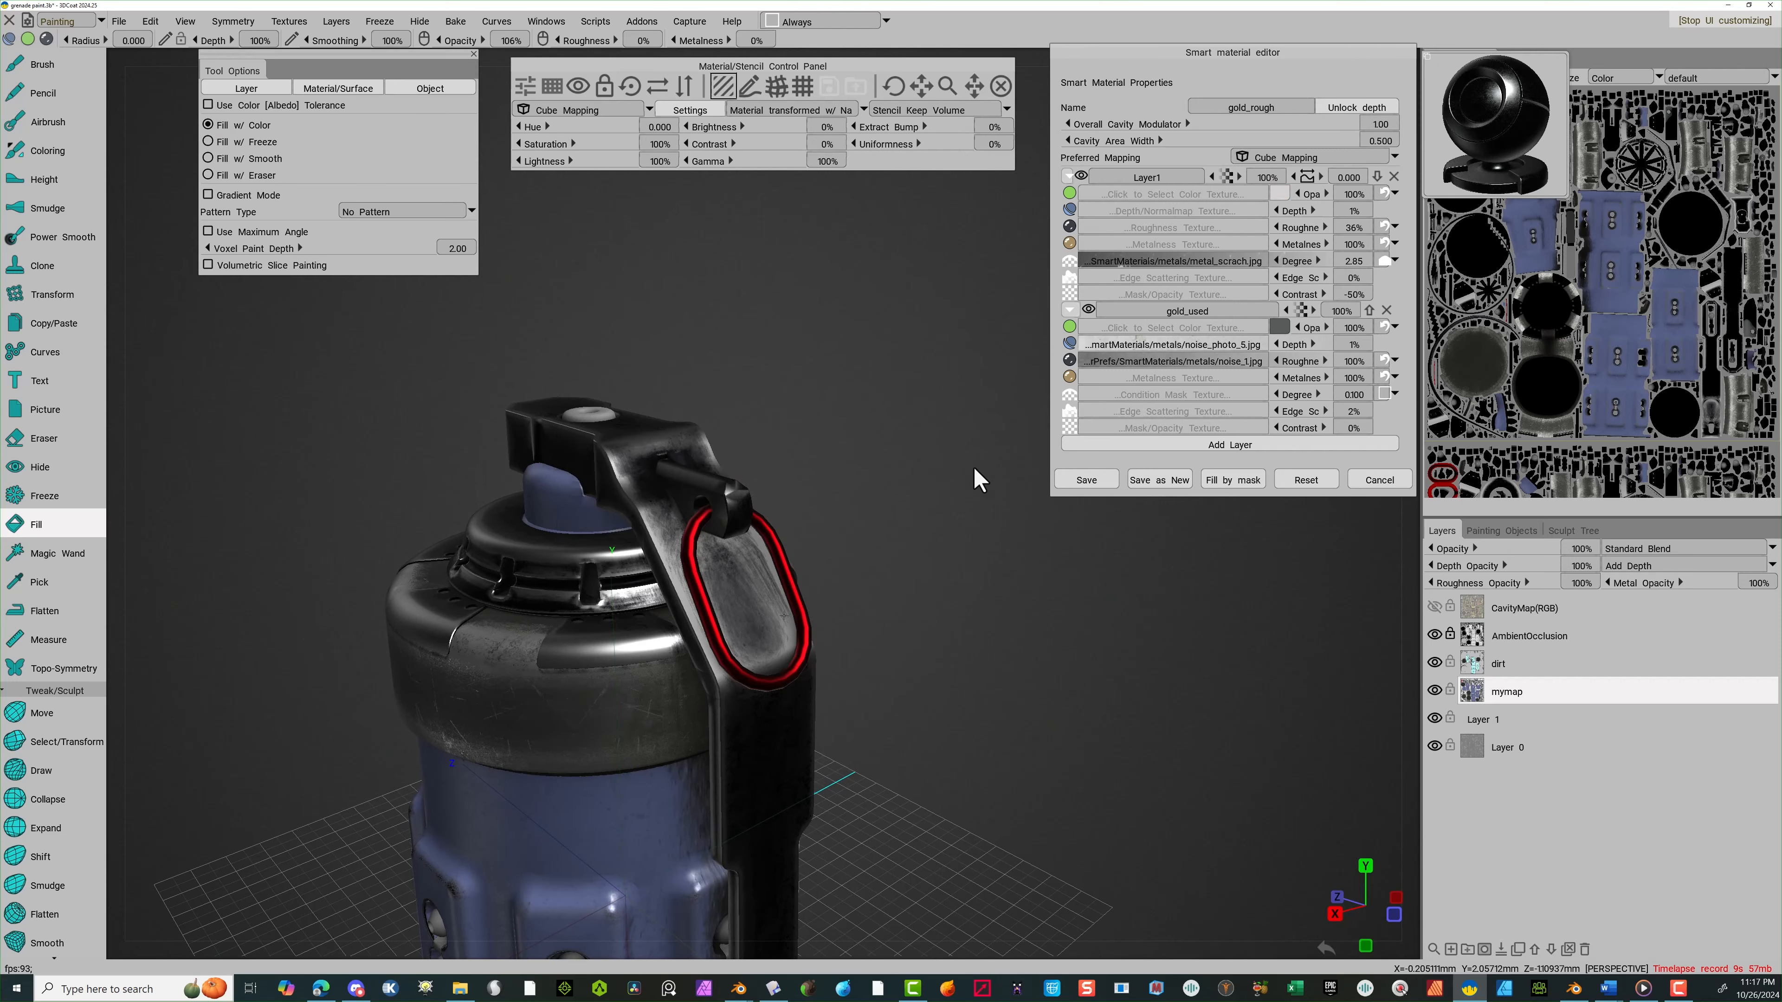
left_click(1280, 327)
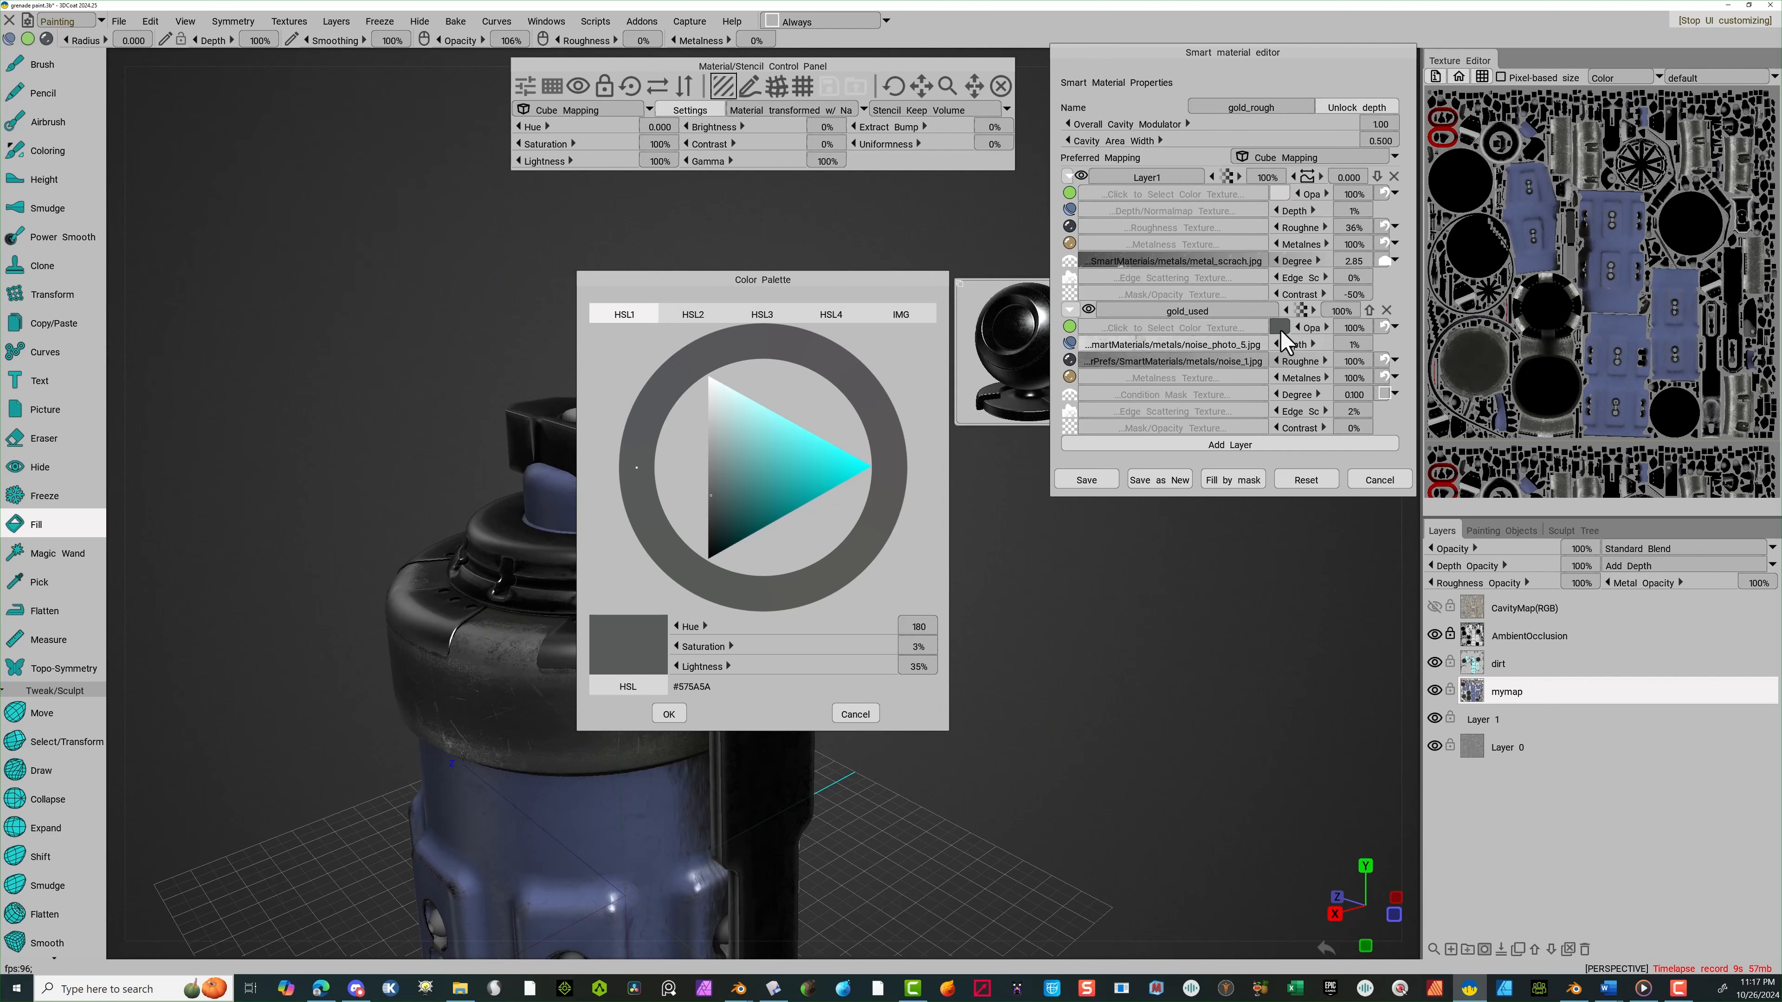
left_click(712, 423)
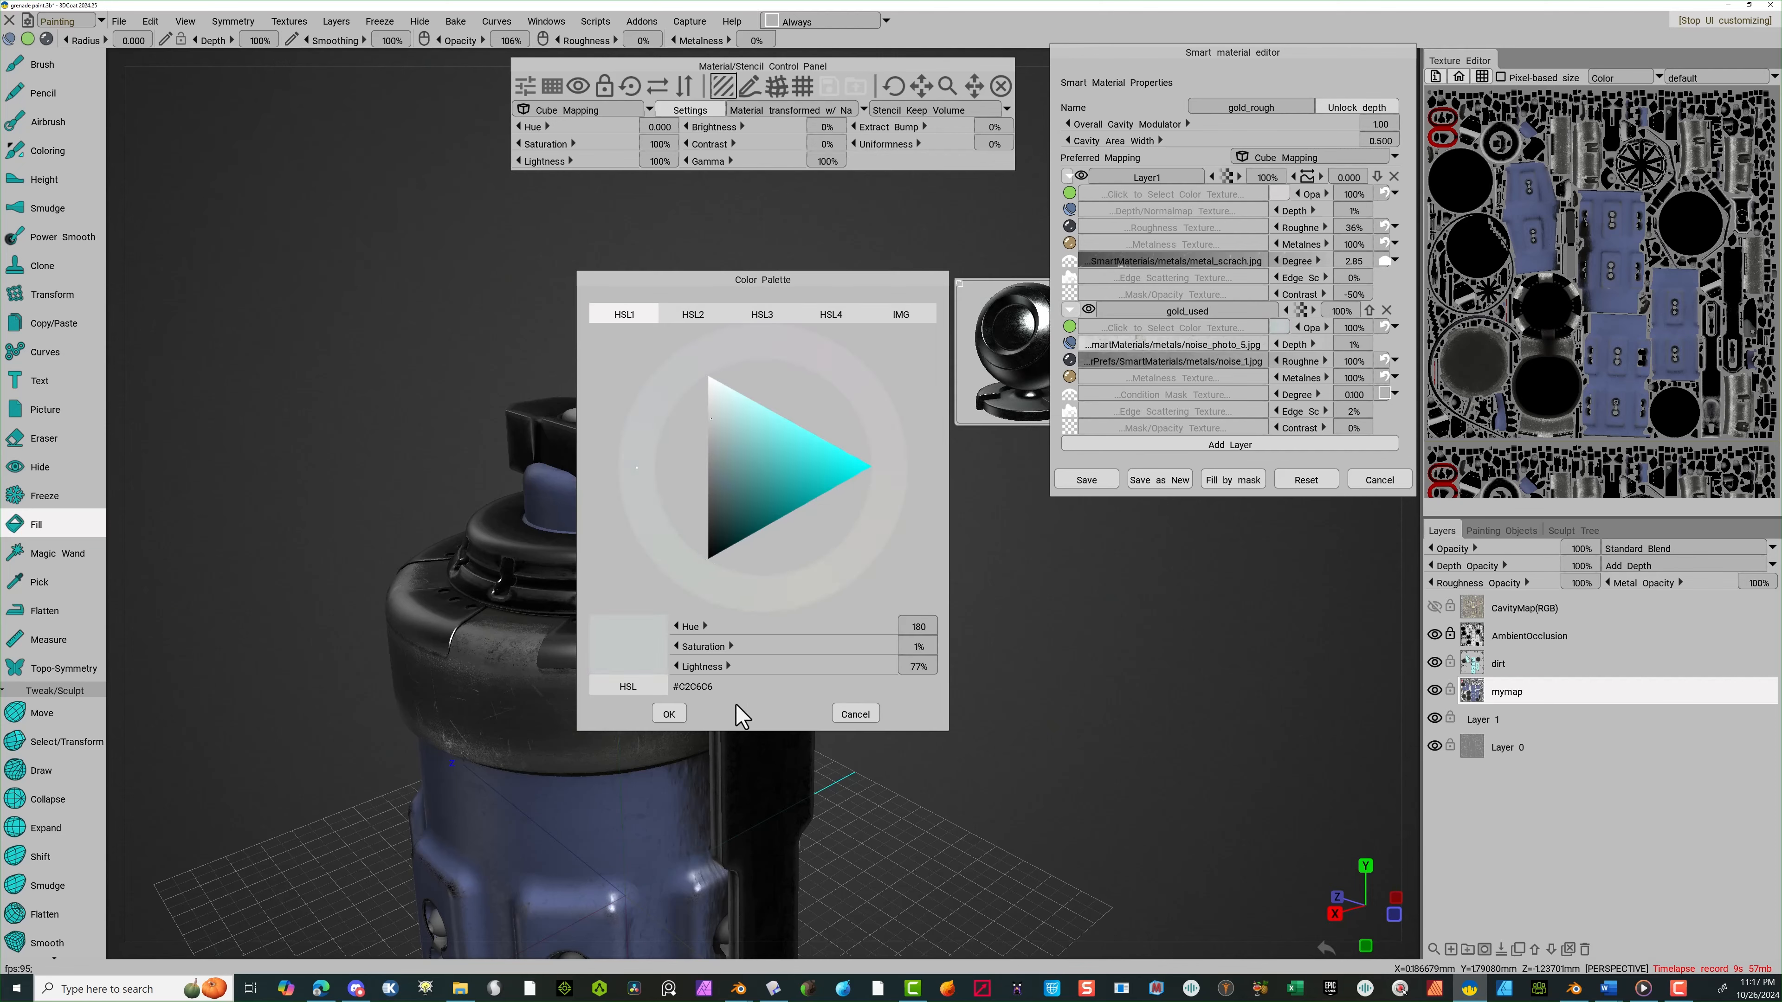
left_click(668, 713)
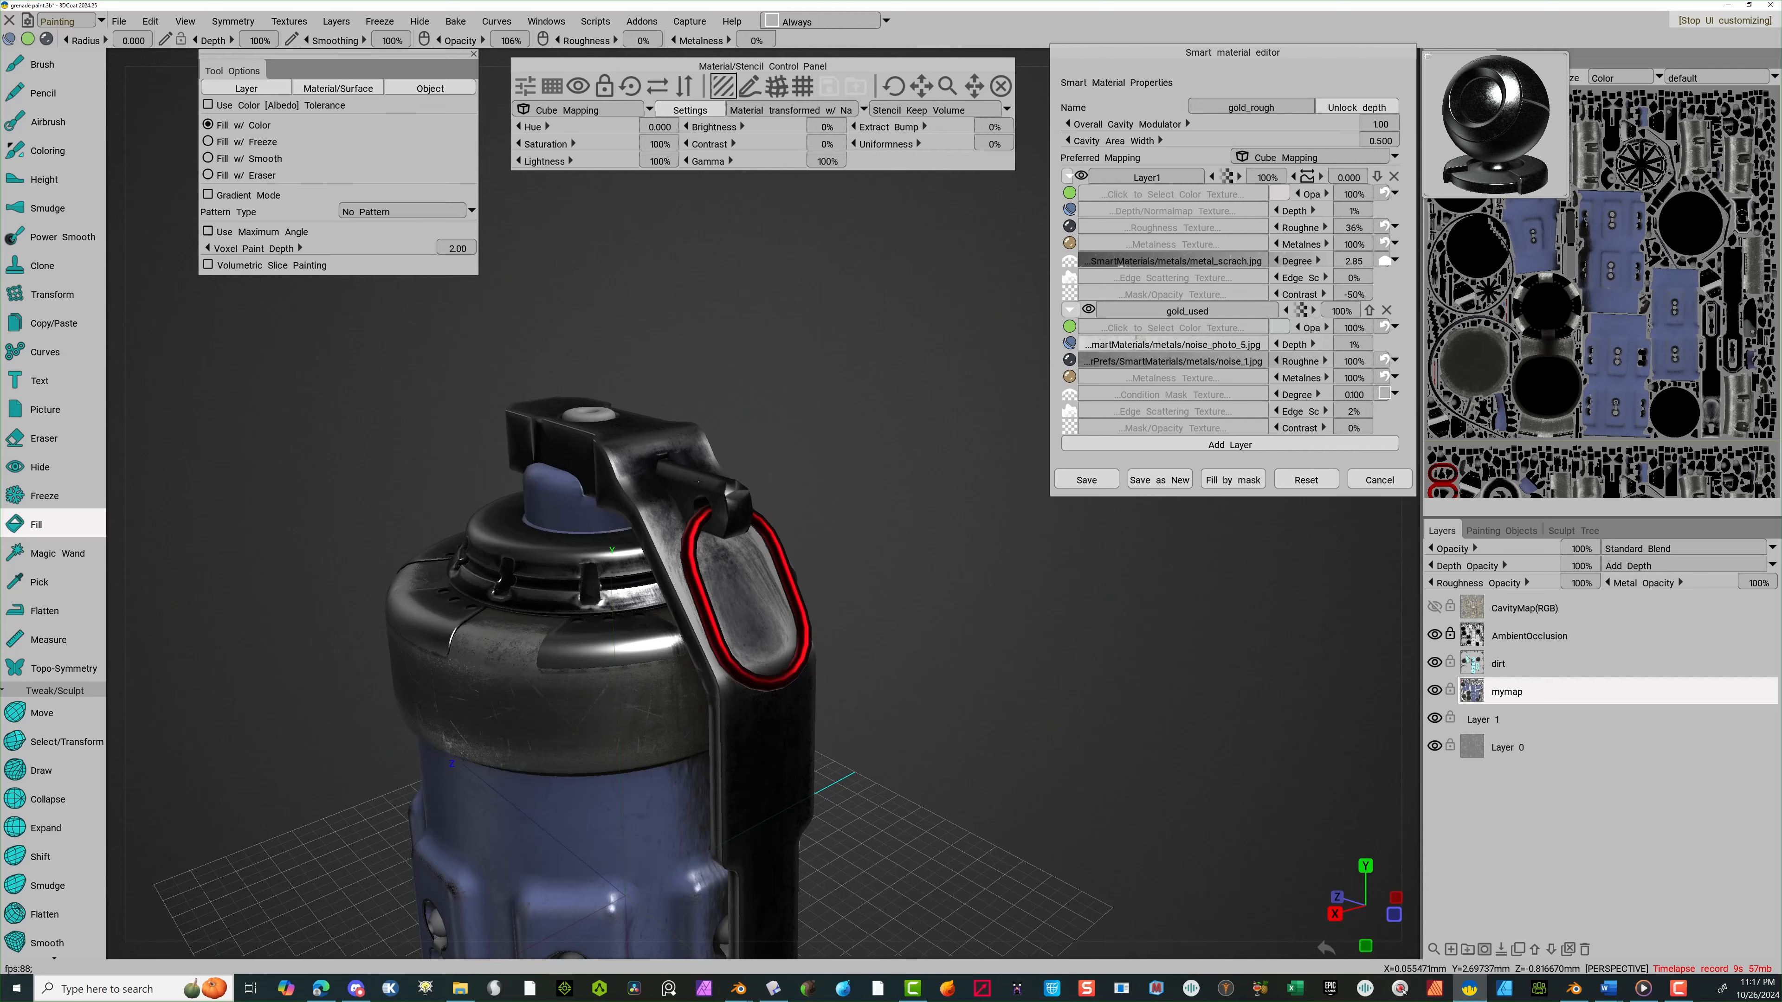
left_click(706, 490)
mouse_move(811, 422)
left_mouse_down()
mouse_move(858, 410)
mouse_move(902, 435)
mouse_move(851, 402)
mouse_move(827, 410)
mouse_move(842, 405)
left_mouse_up()
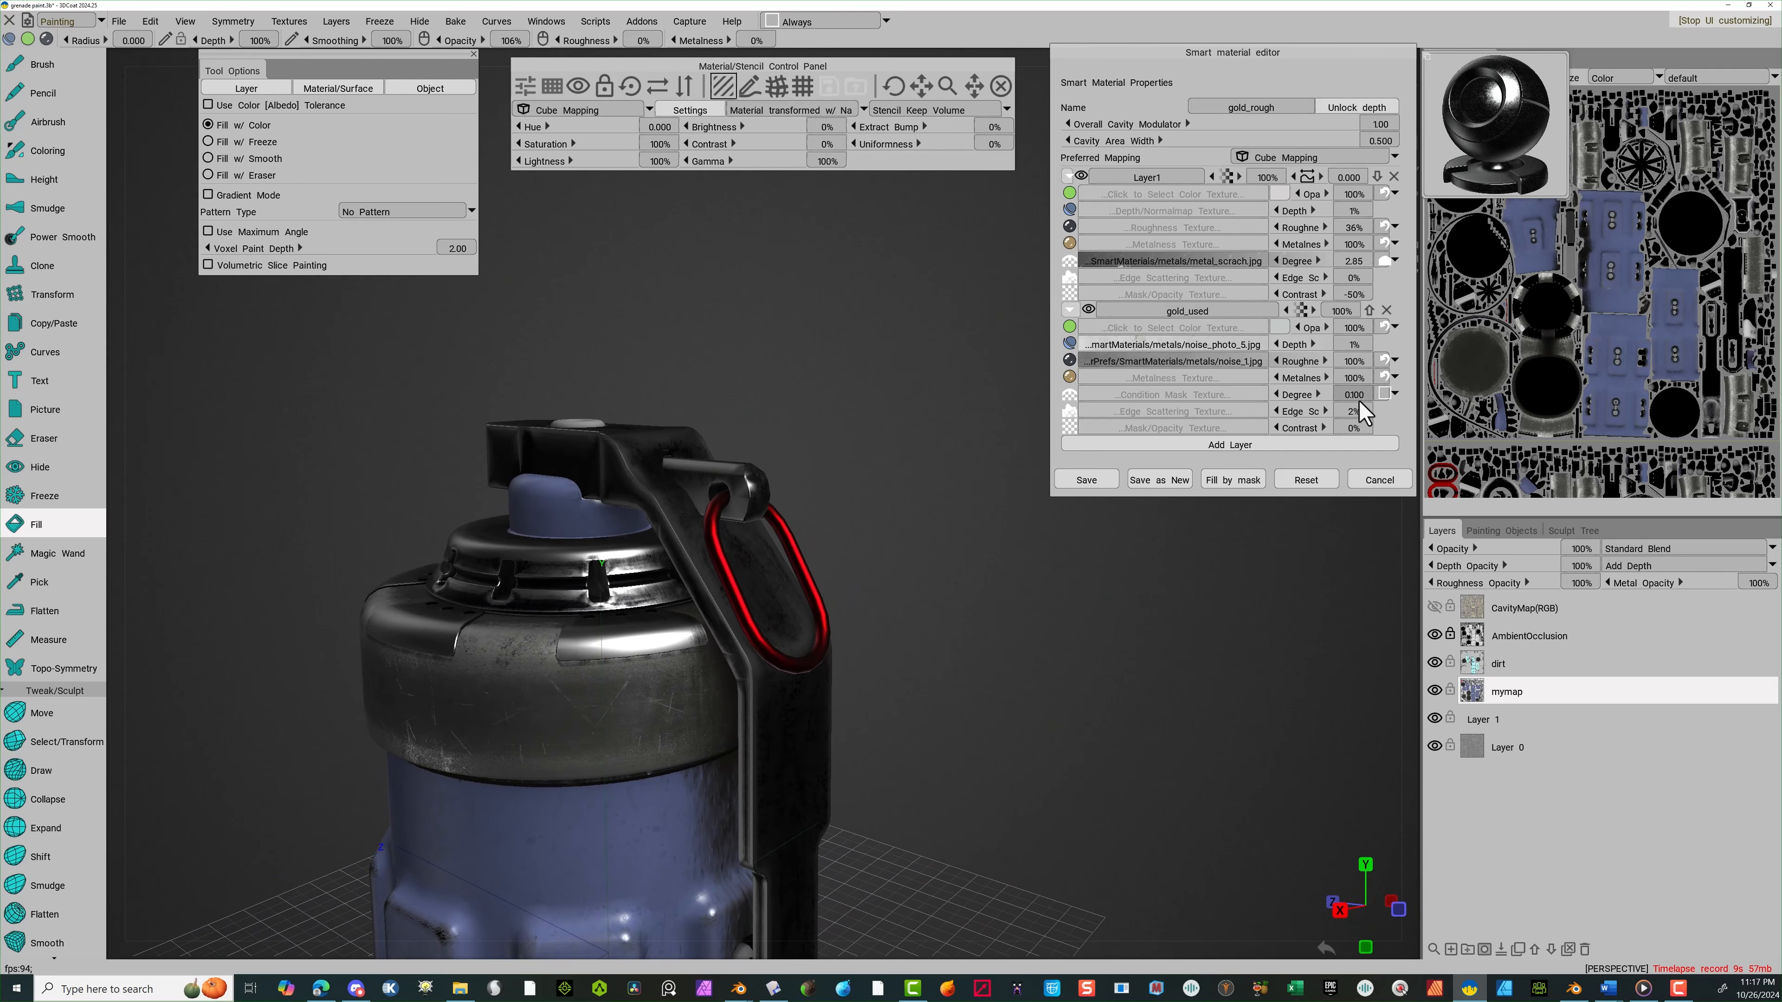
Lower the gold_rough material's roughness to 10% for gold_used and 1% for Layer1, and check the pin up close
left_click_drag(1317, 362, 1240, 379)
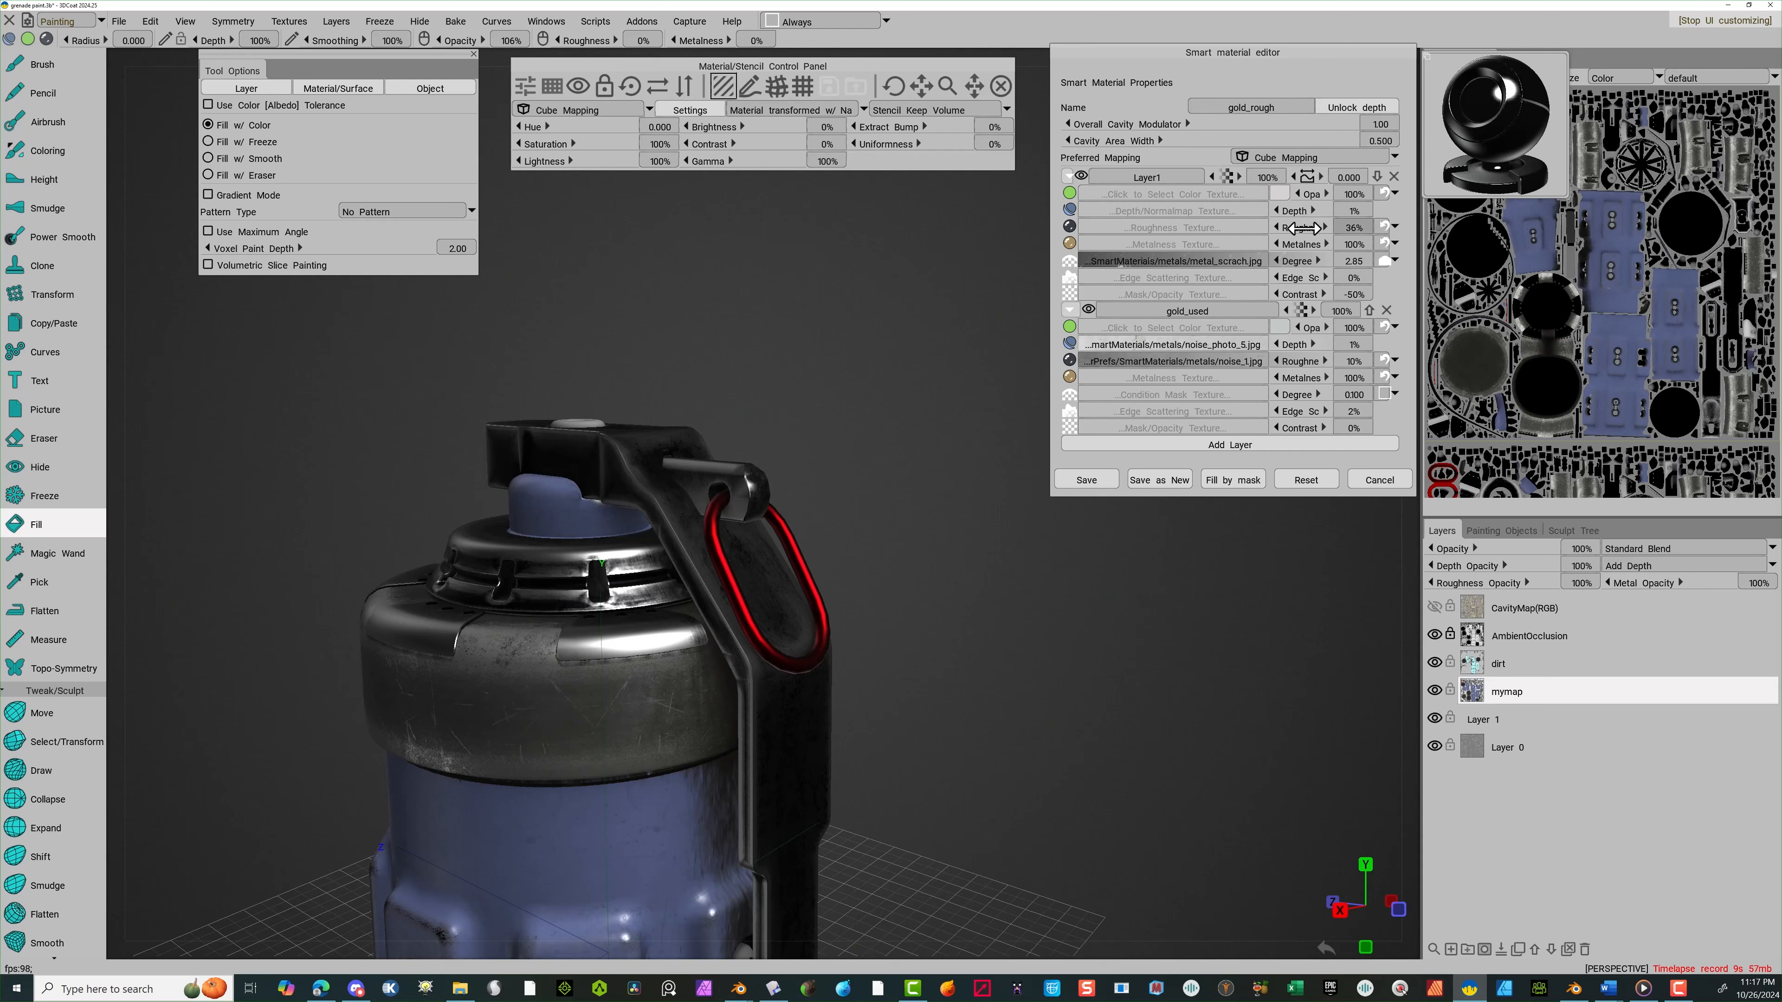
left_click_drag(1278, 228, 974, 381)
scroll(843, 398, "up", 6)
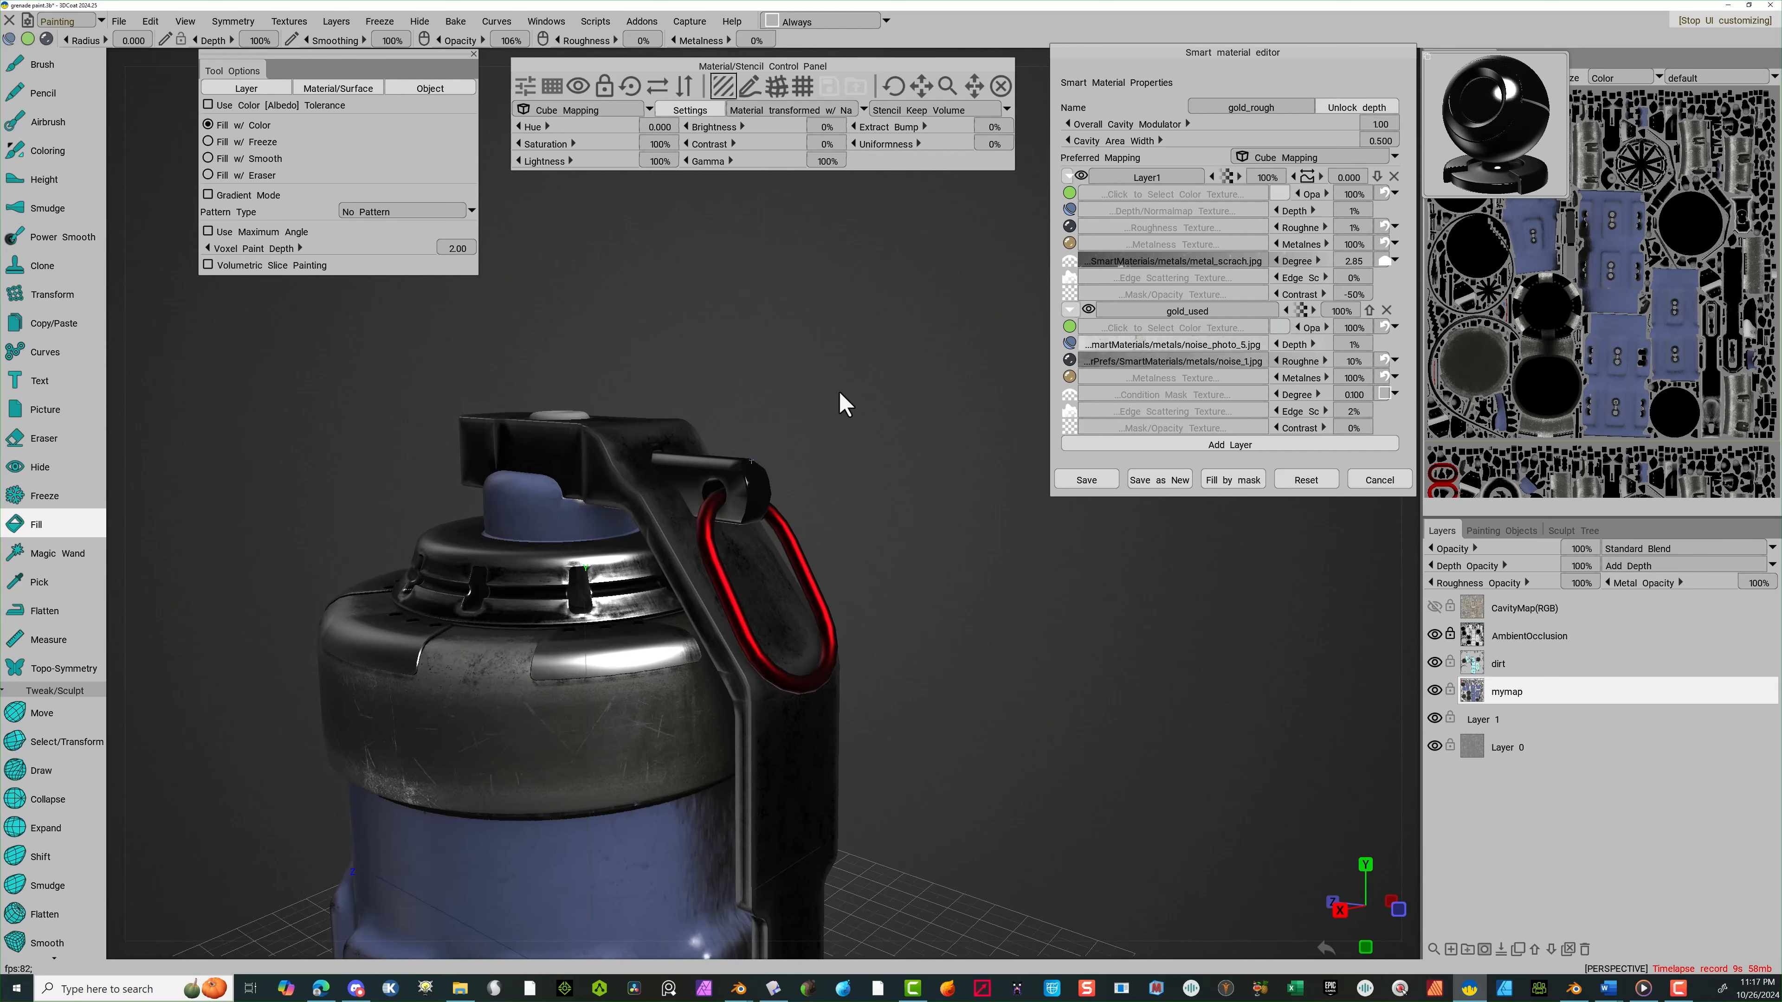
left_click_drag(862, 403, 708, 390)
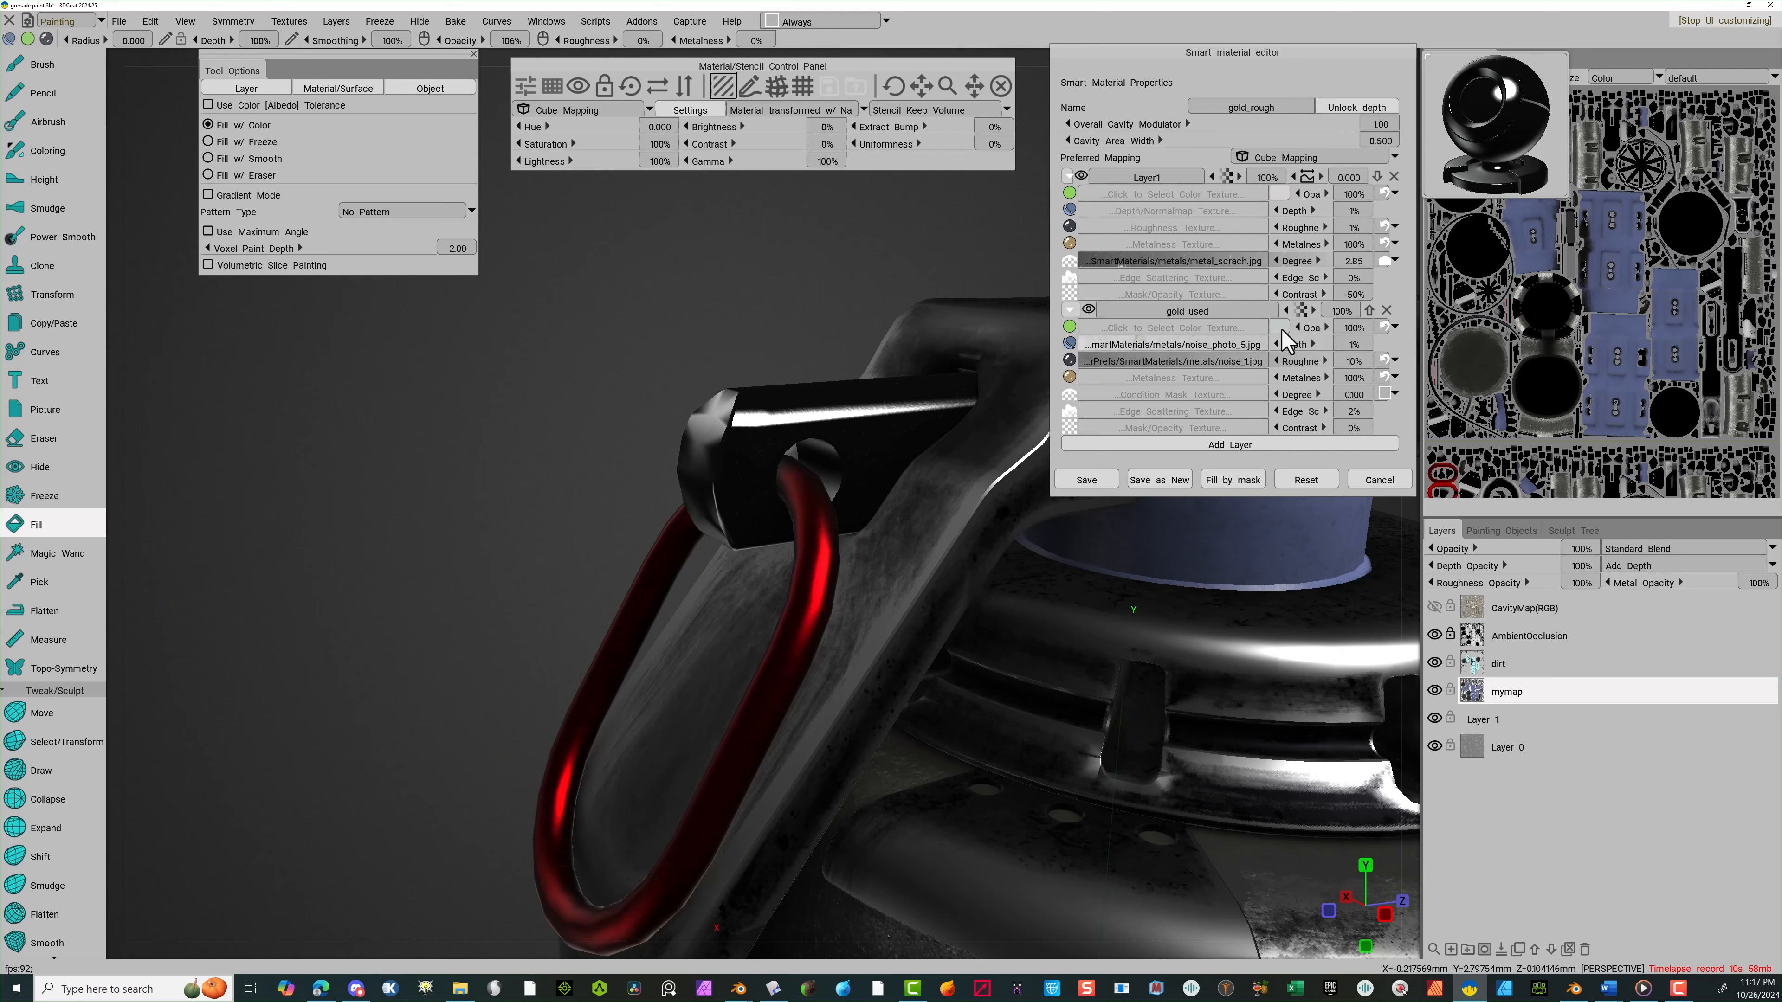
Set gold_rough's Overall Cavity Modulator to 0.100, both layers' Depth to 0%, and Layer1's Degree to 0.825 and Contrast to 100%
left_click_drag(1306, 295, 1388, 295)
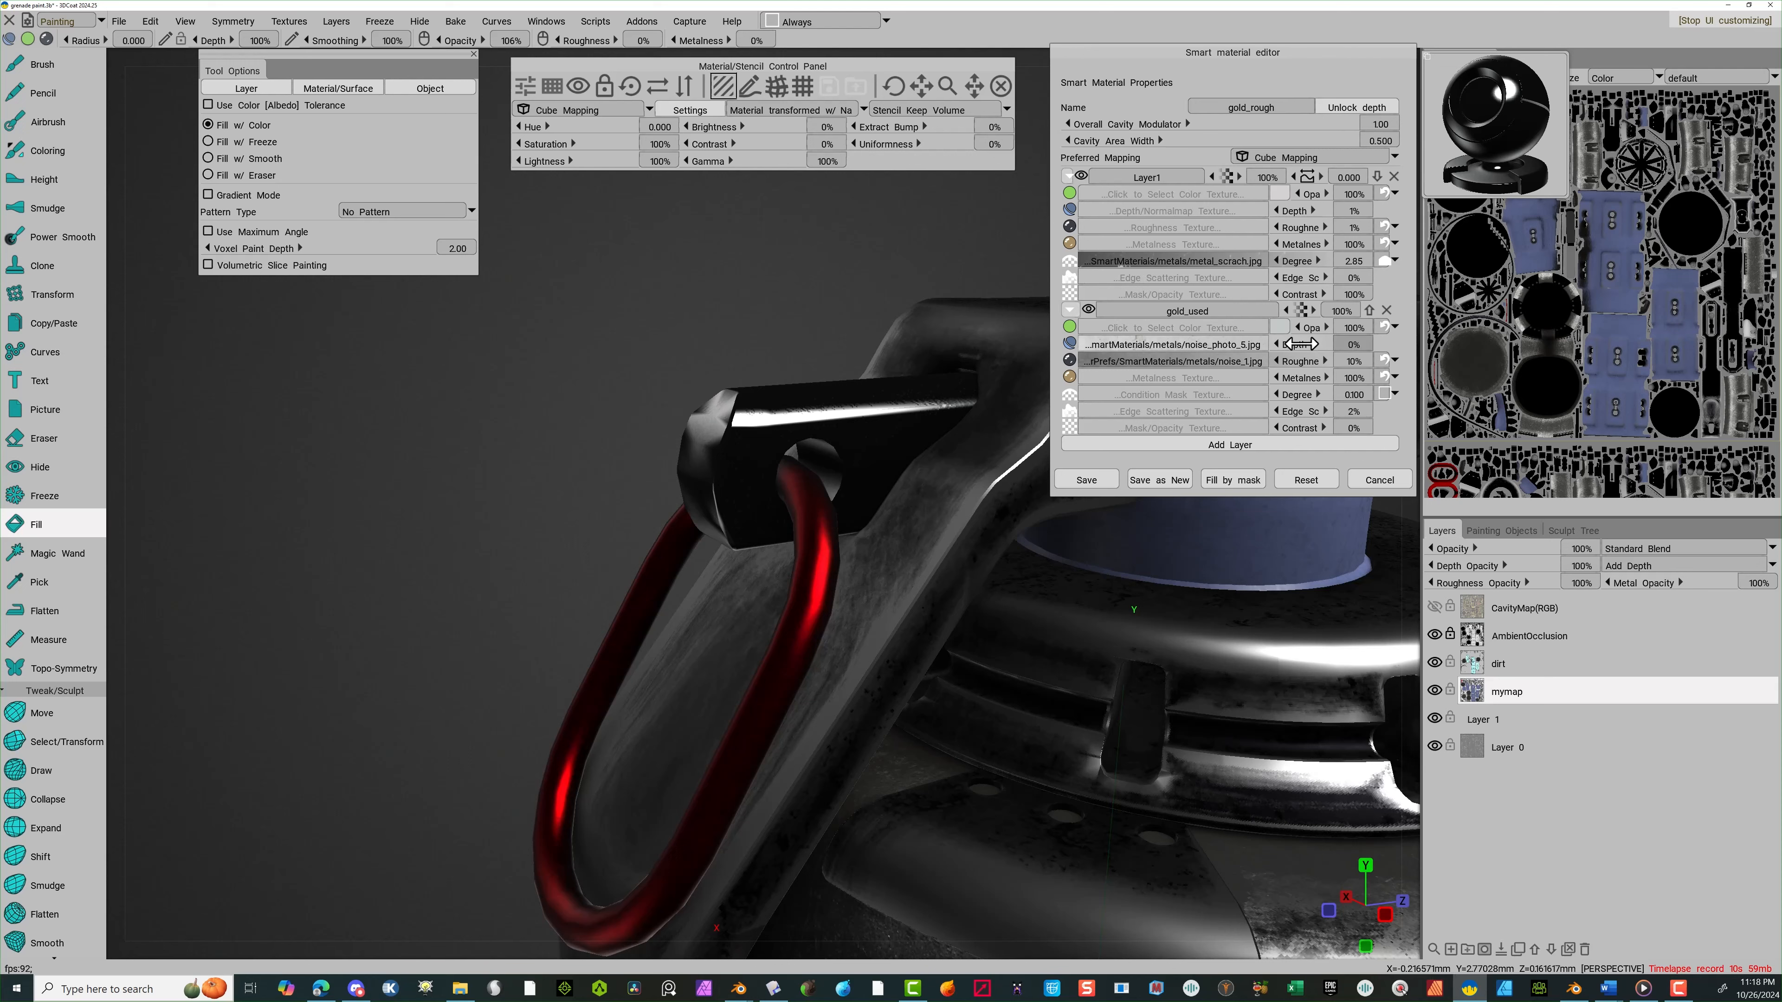
left_click_drag(1301, 343, 1292, 344)
left_click_drag(1309, 211, 1299, 211)
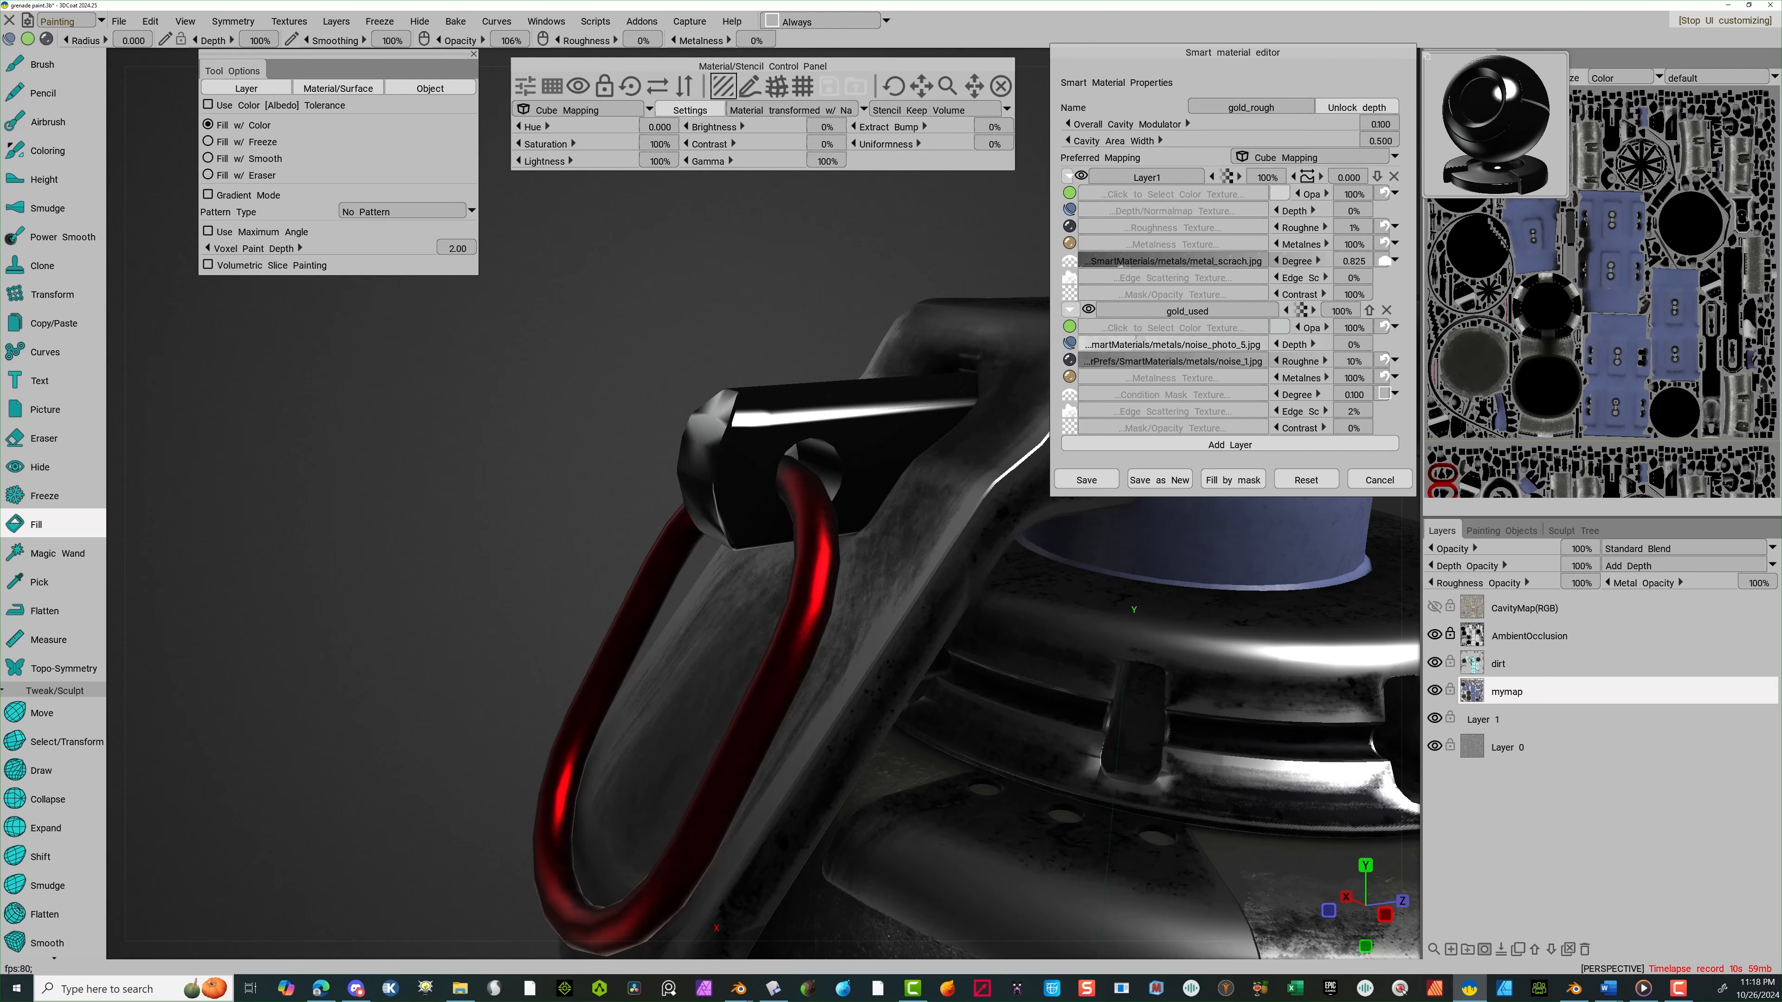
left_click_drag(667, 446, 934, 406)
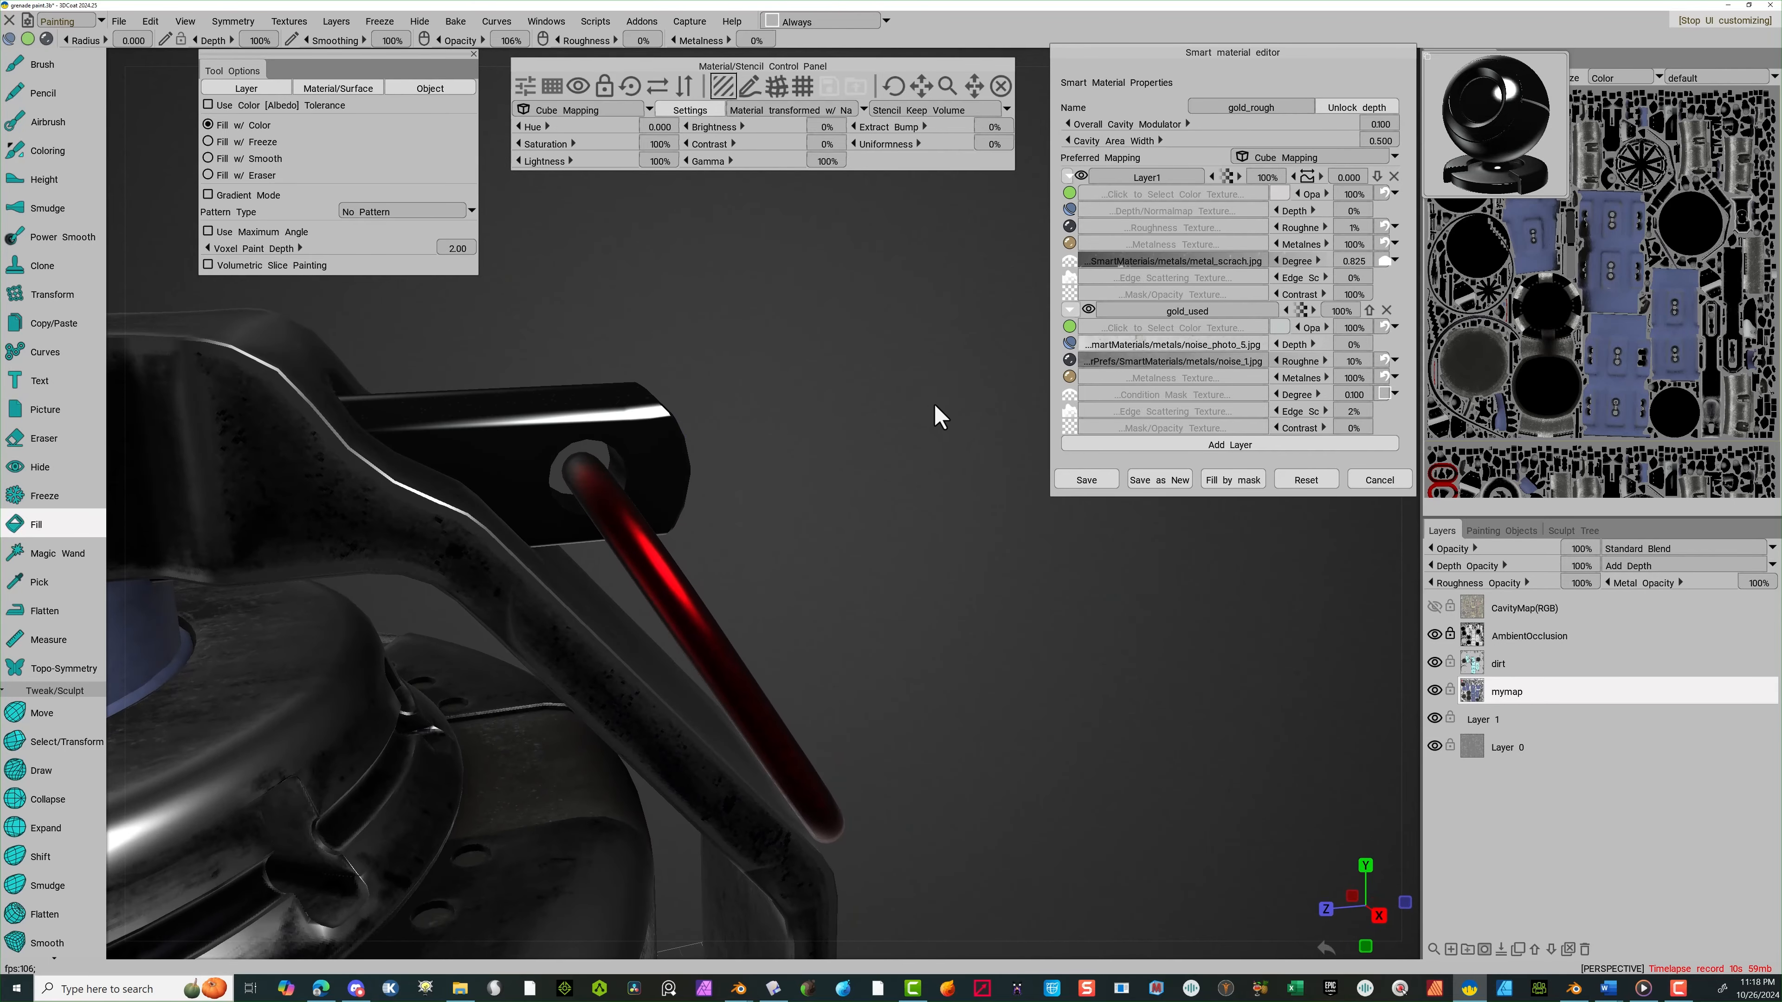
Set Layer1's color to #F9F9F9, gold_used's color to #F8F8F8, and the roughness of both layers to 34%
left_click(1287, 195)
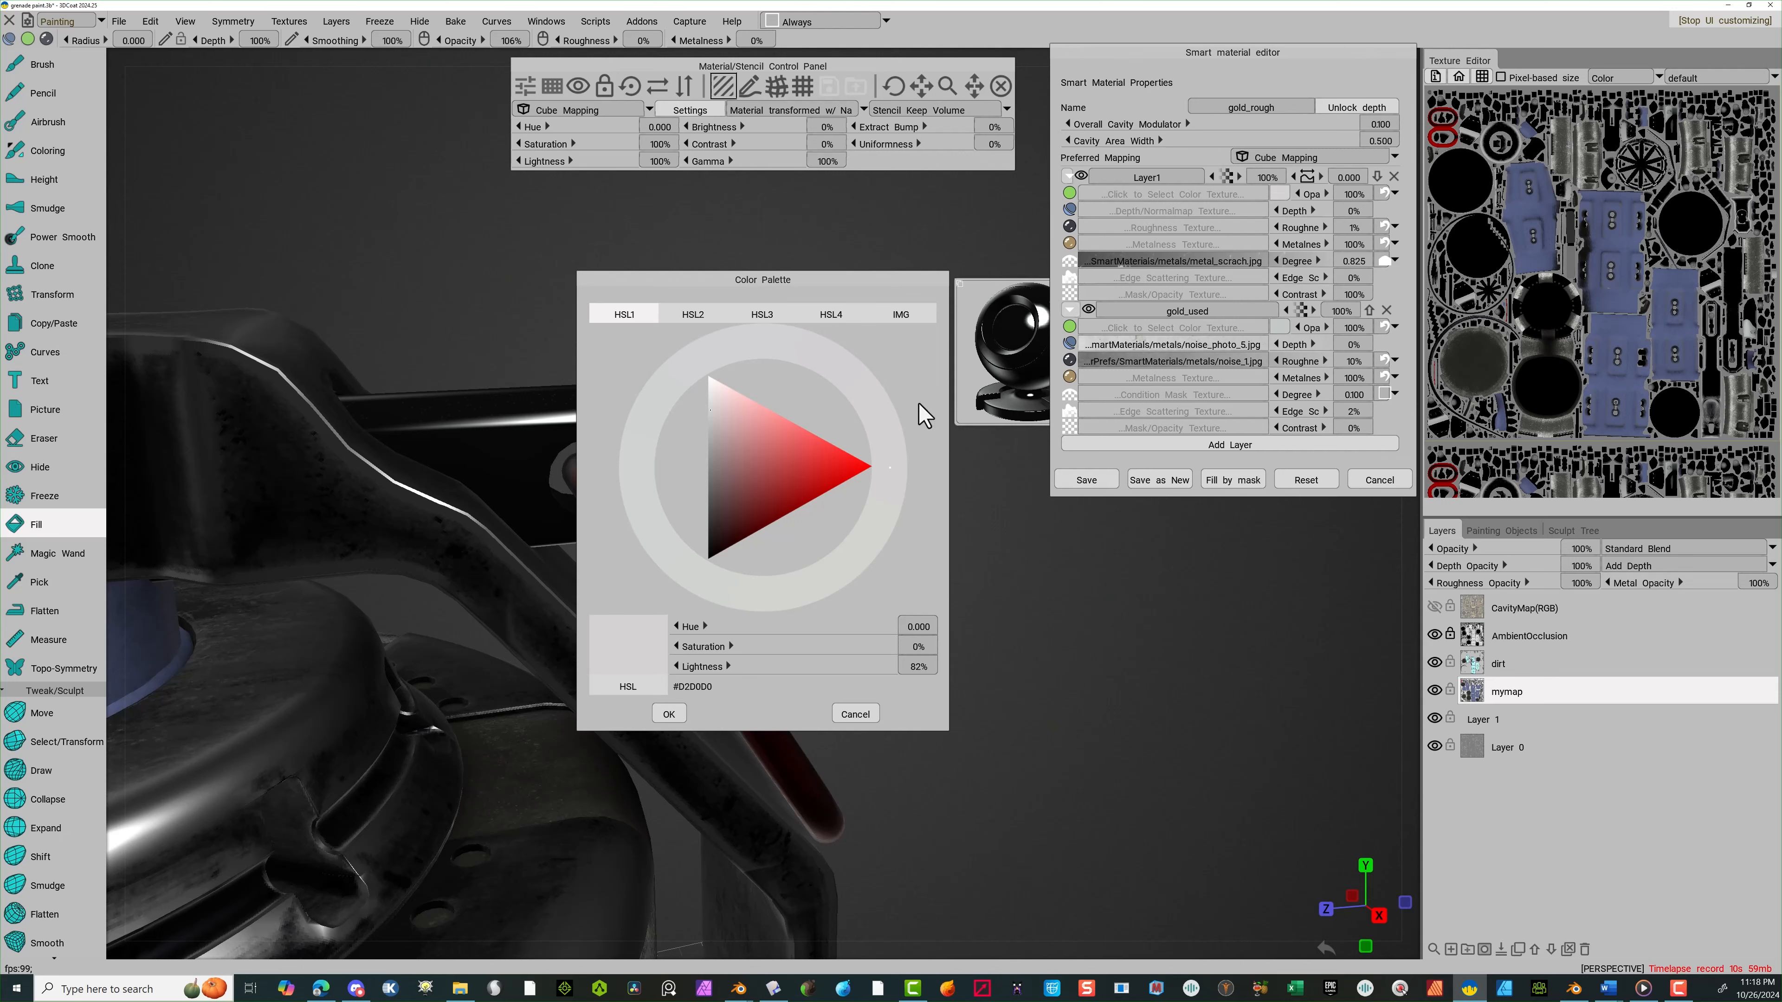
left_click_drag(767, 434, 704, 381)
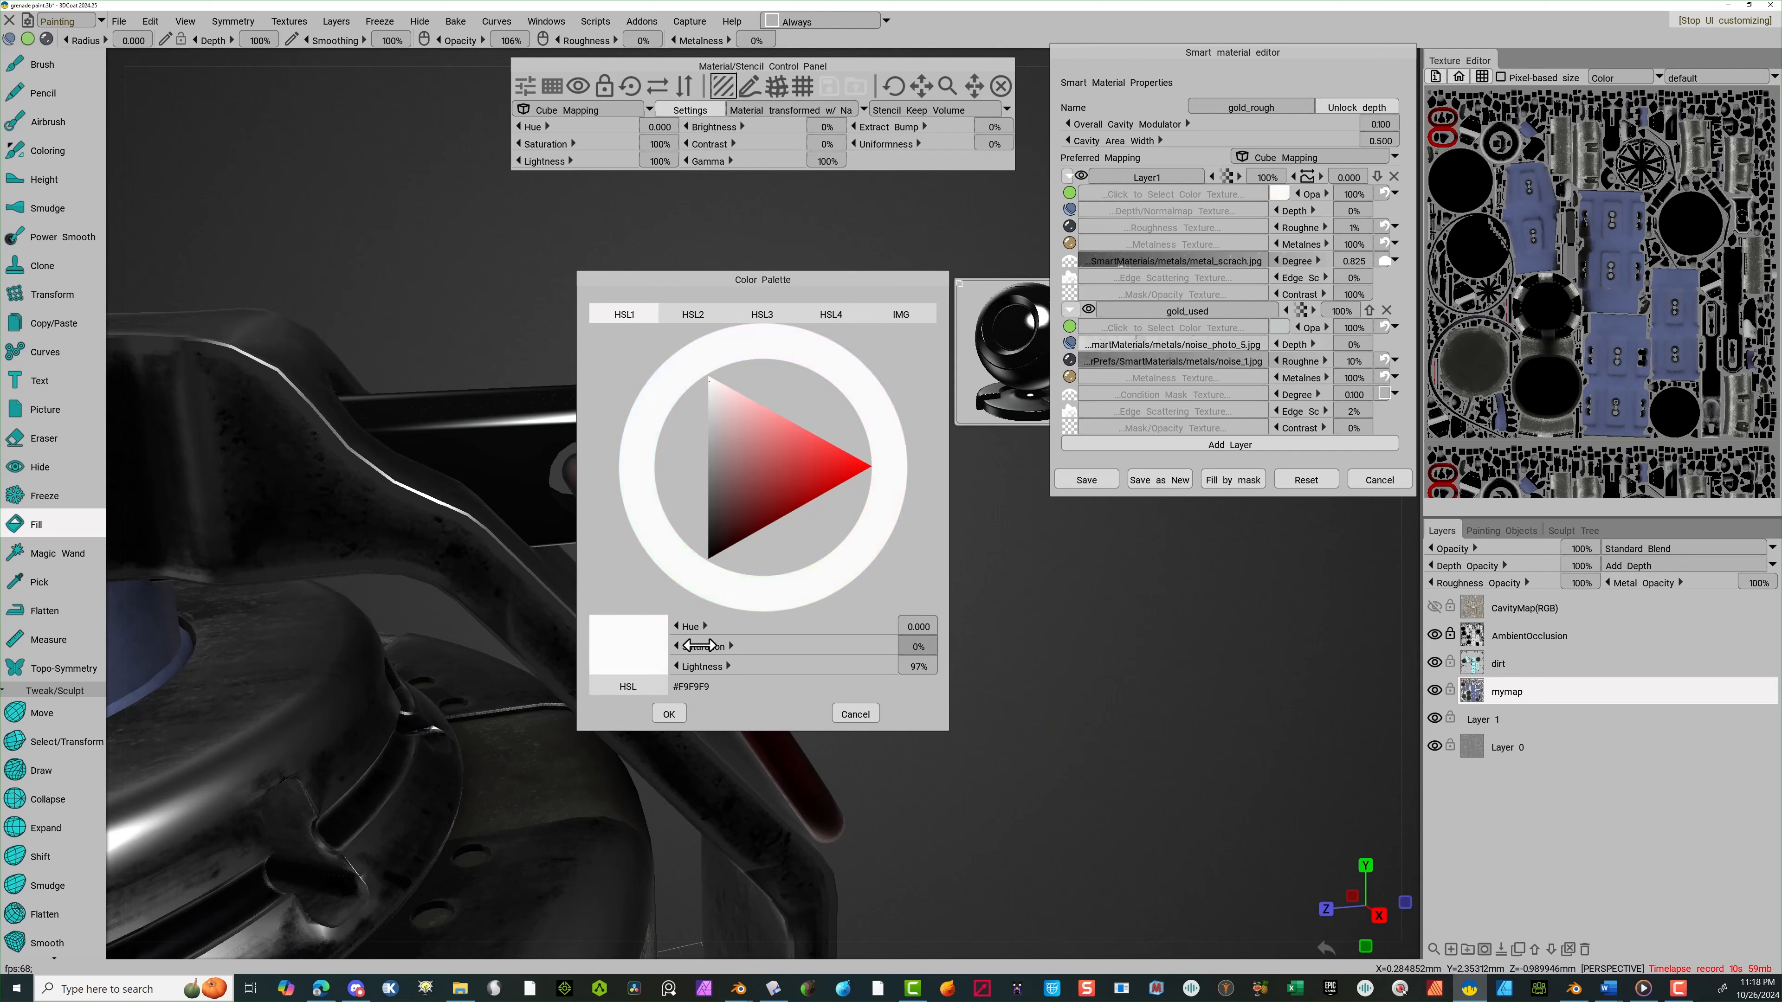
left_click(668, 714)
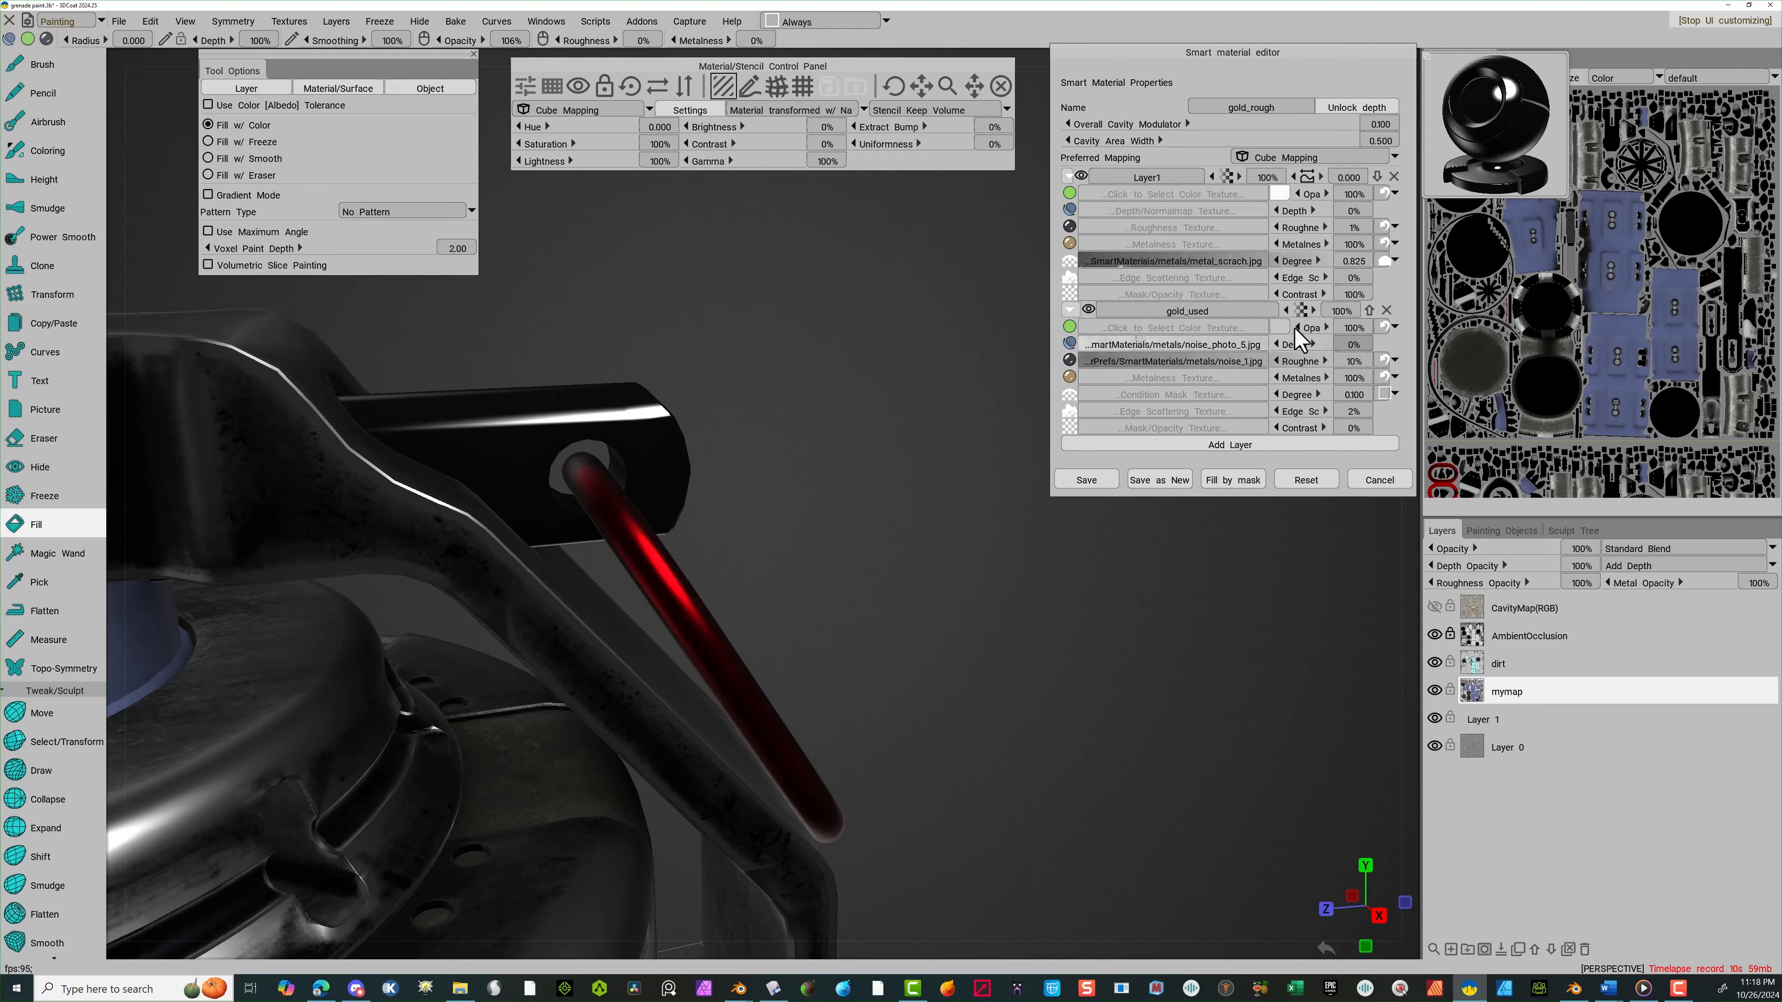
left_click(1280, 329)
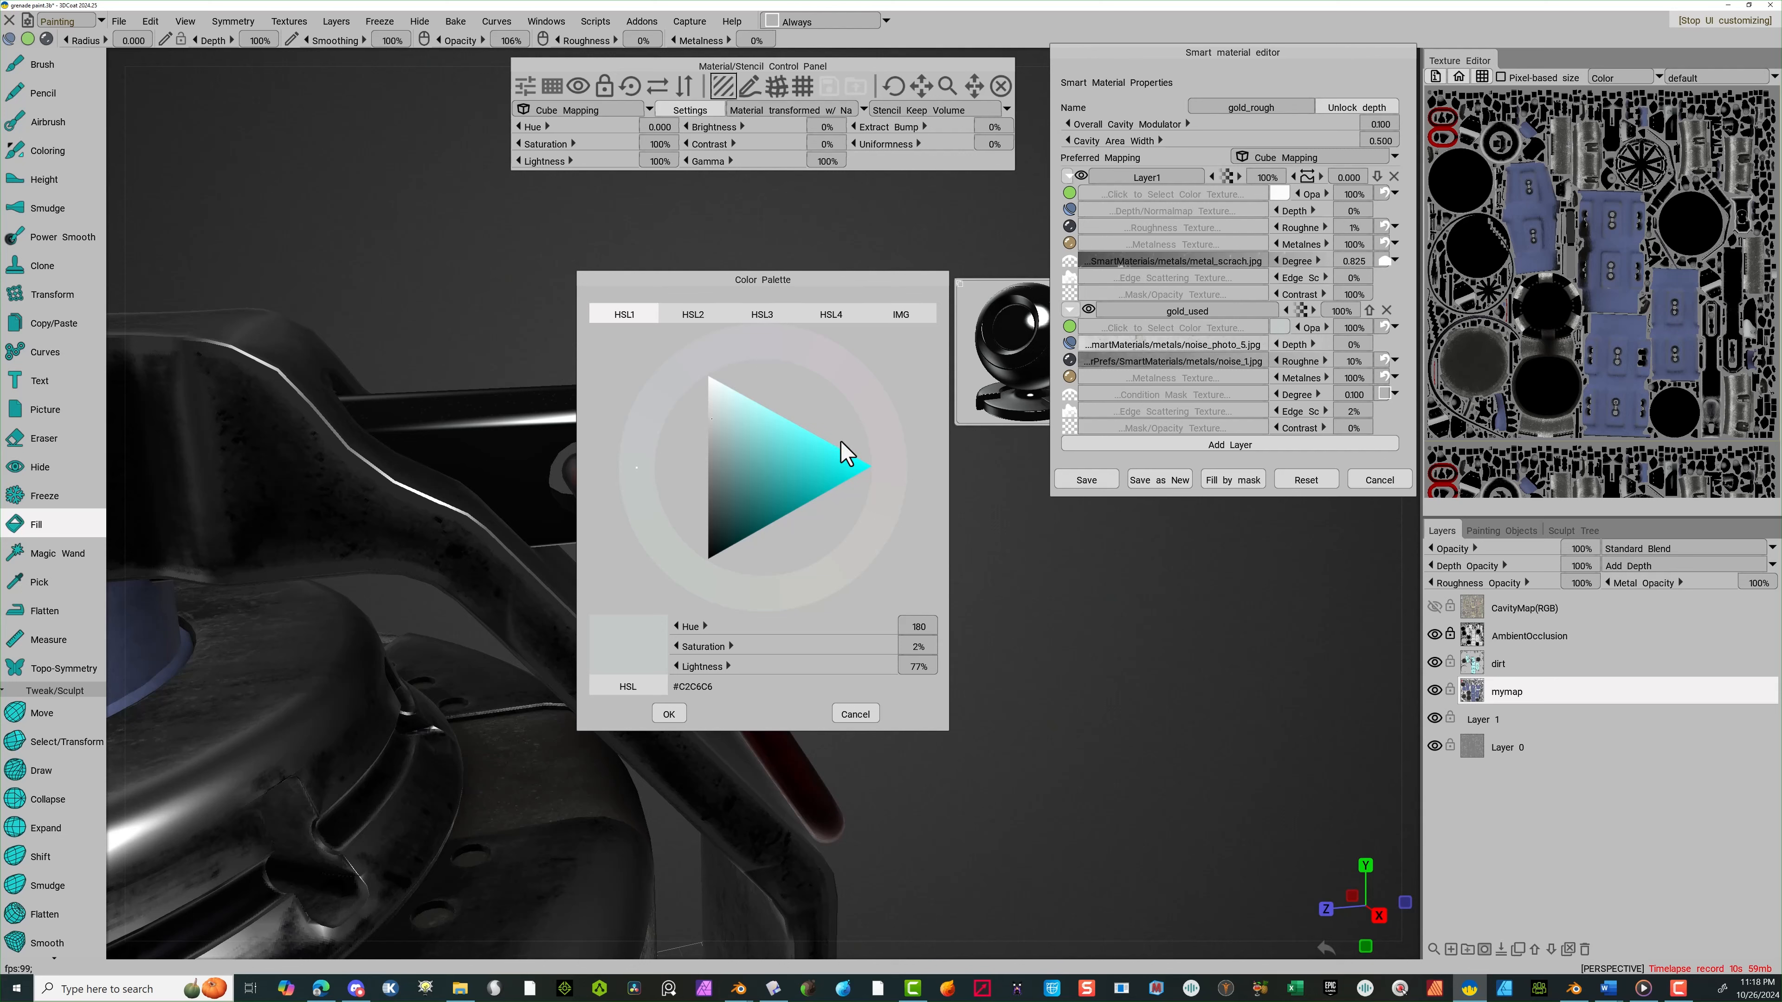
left_click_drag(715, 393, 708, 386)
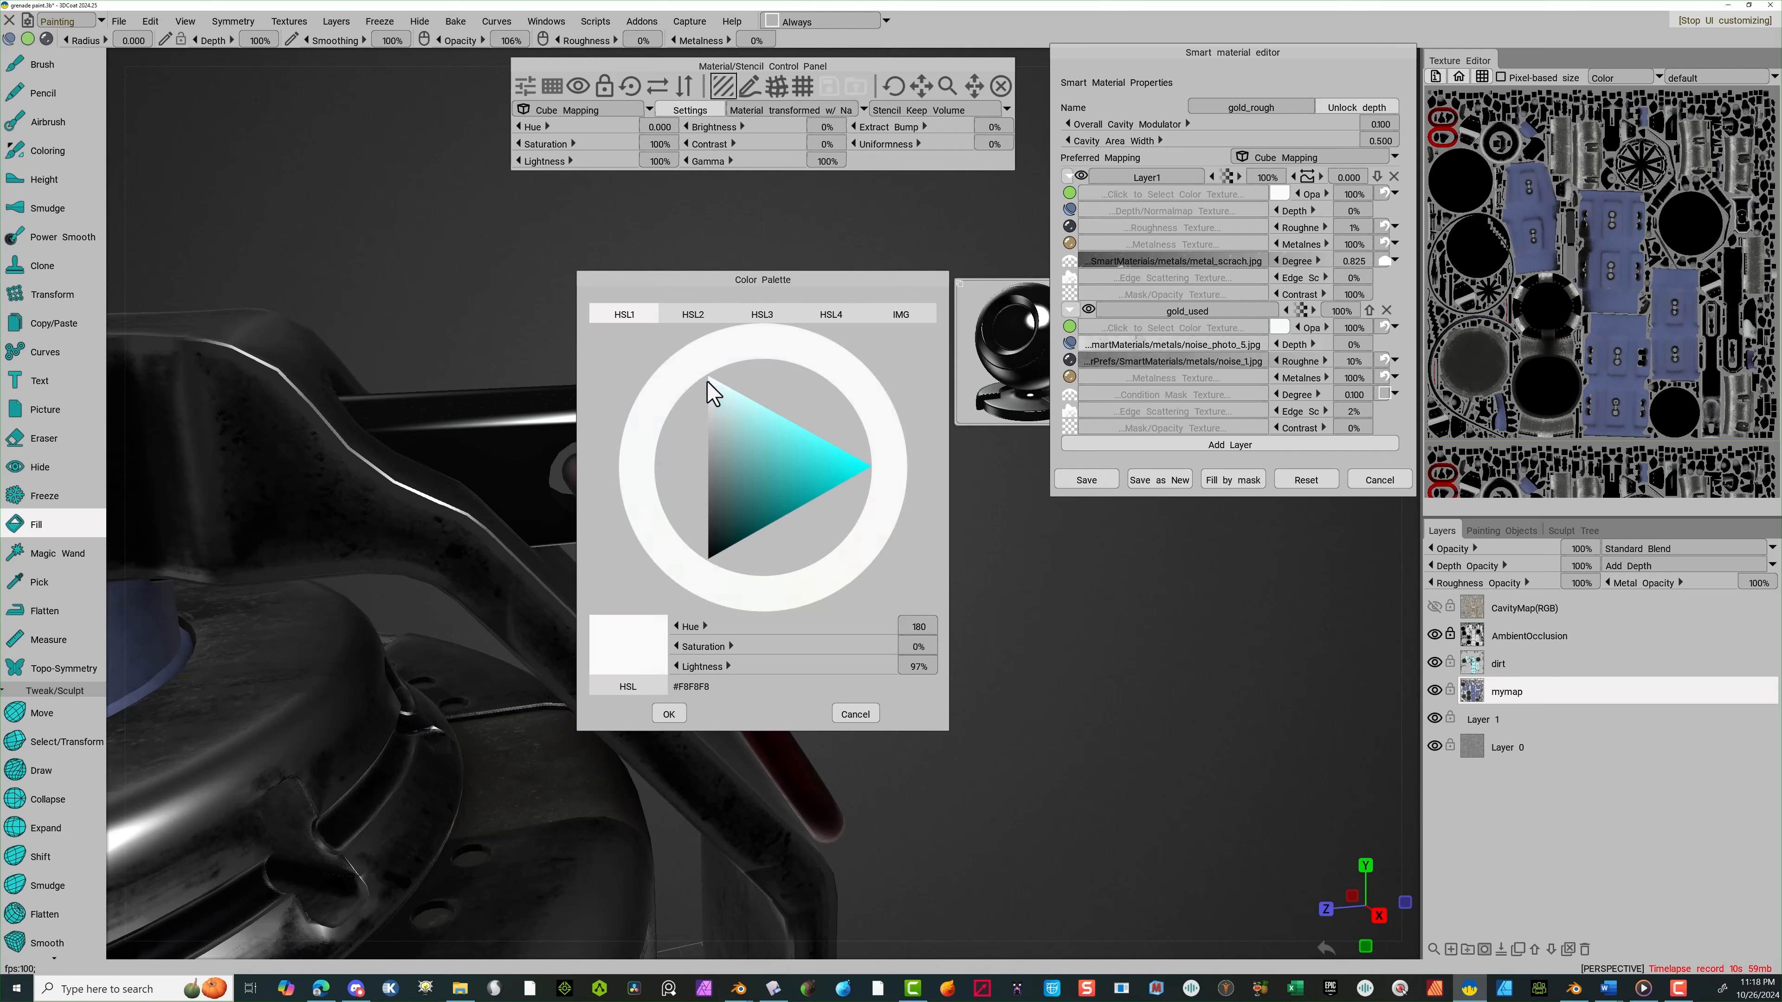
left_click(668, 713)
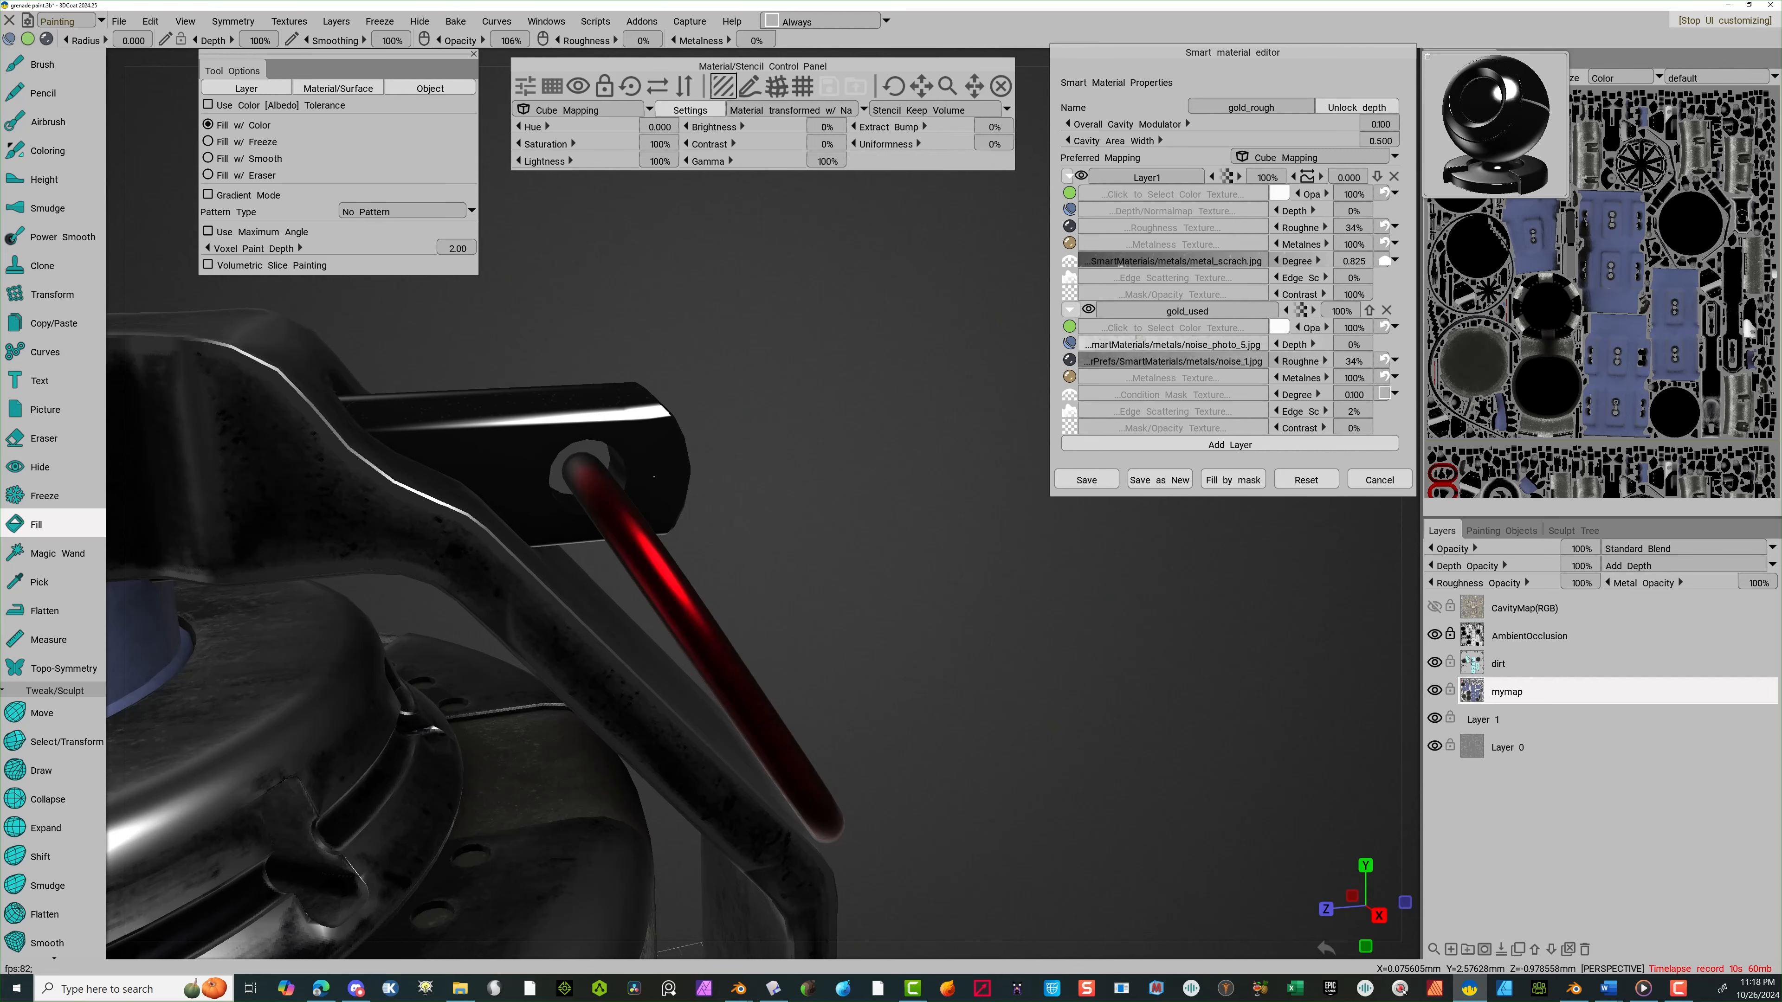
Review the pin against the whole grenade from several angles and save the edited gold_rough material
left_click_drag(730, 429, 814, 498)
left_click_drag(684, 414, 581, 343)
scroll(804, 300, "down", 5)
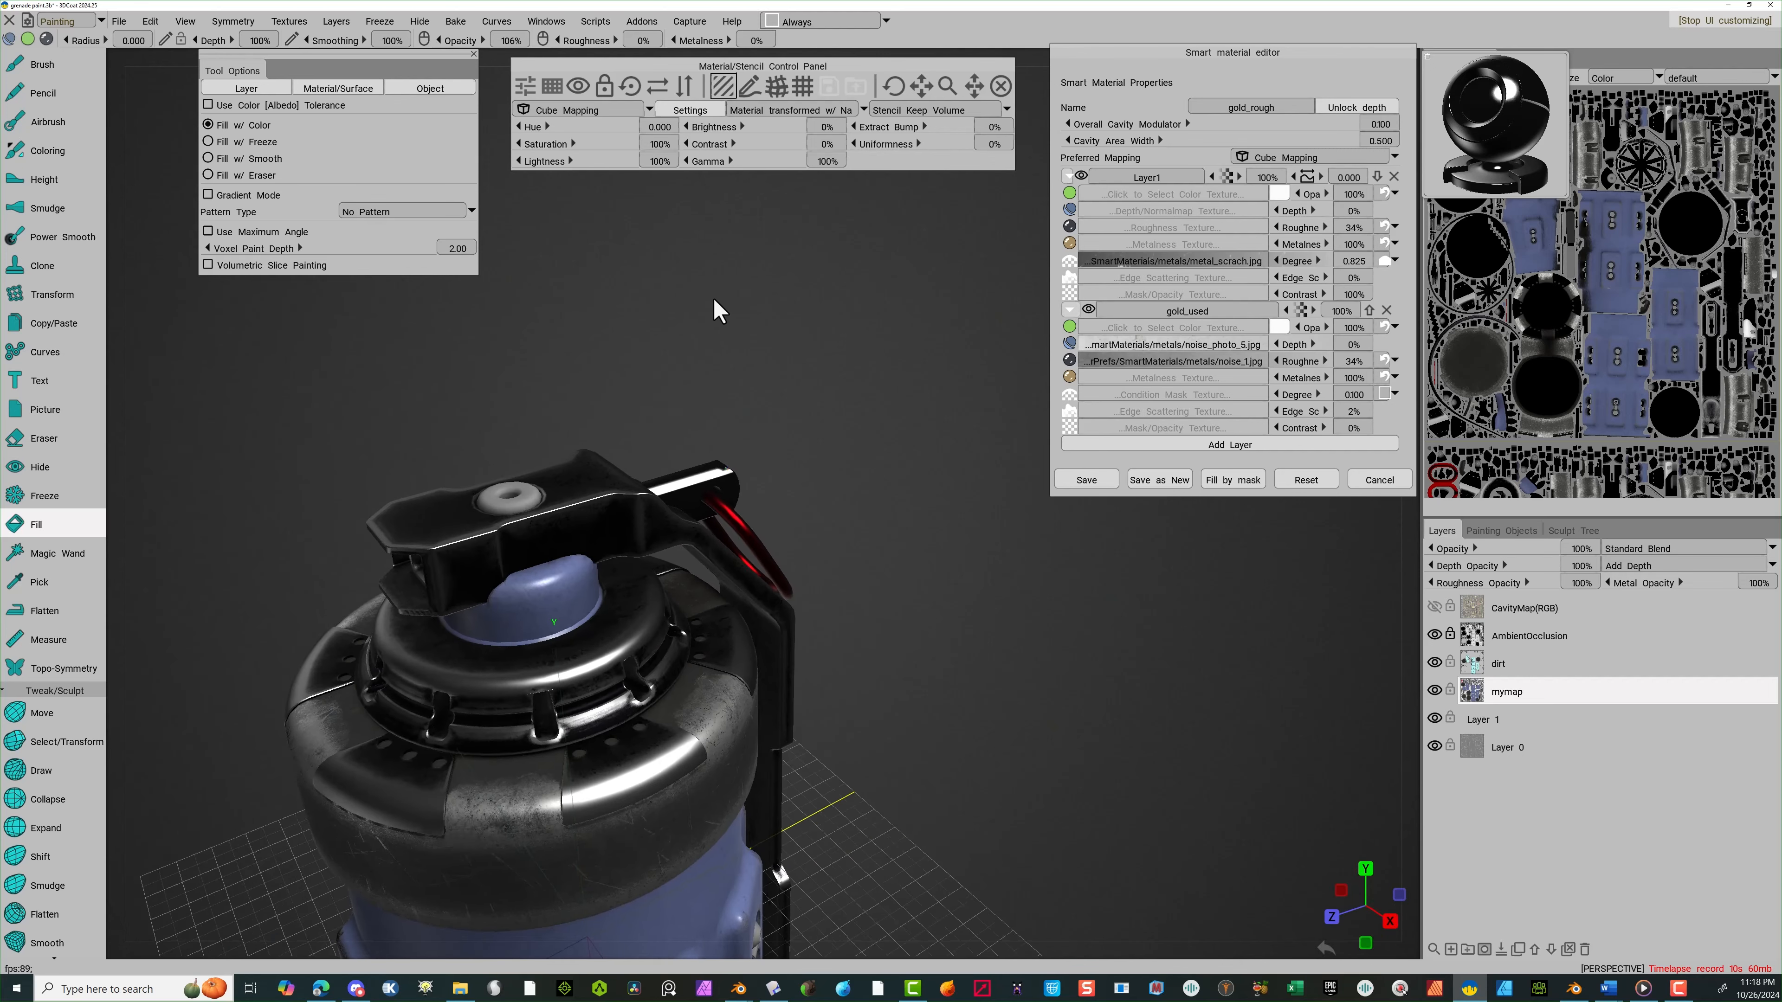
left_click_drag(672, 378, 525, 430)
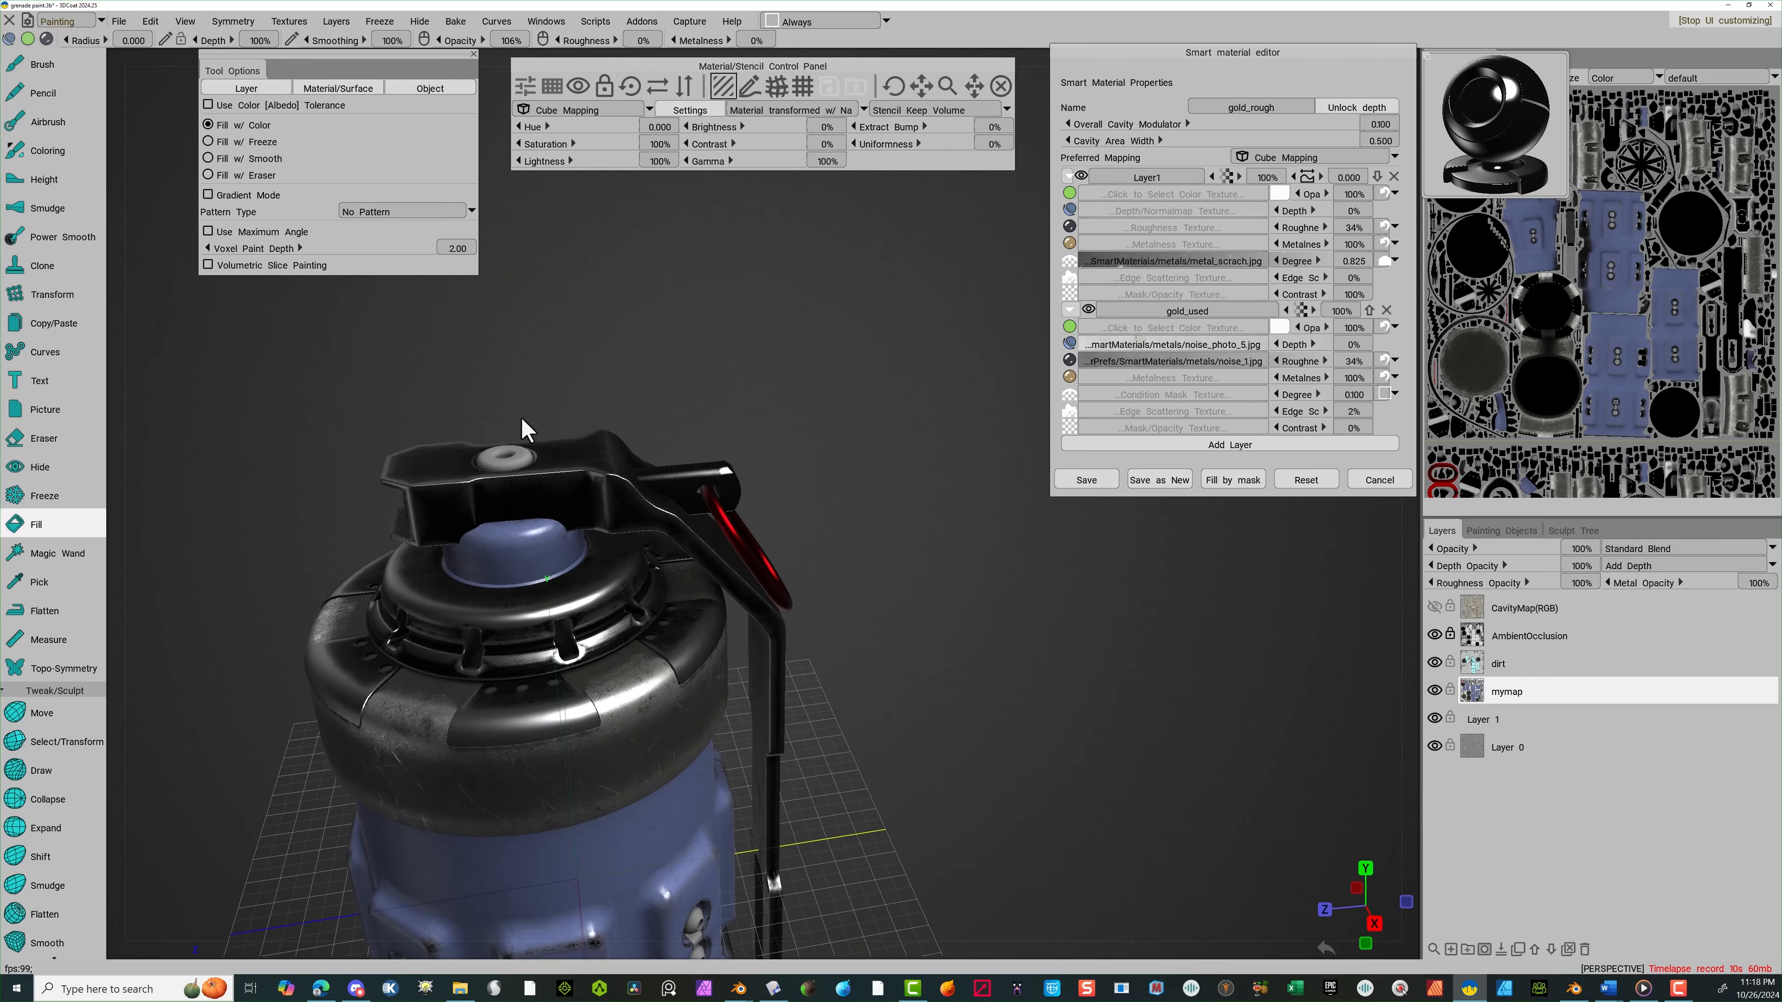
left_click_drag(648, 394, 849, 339)
scroll(828, 349, "down", 3)
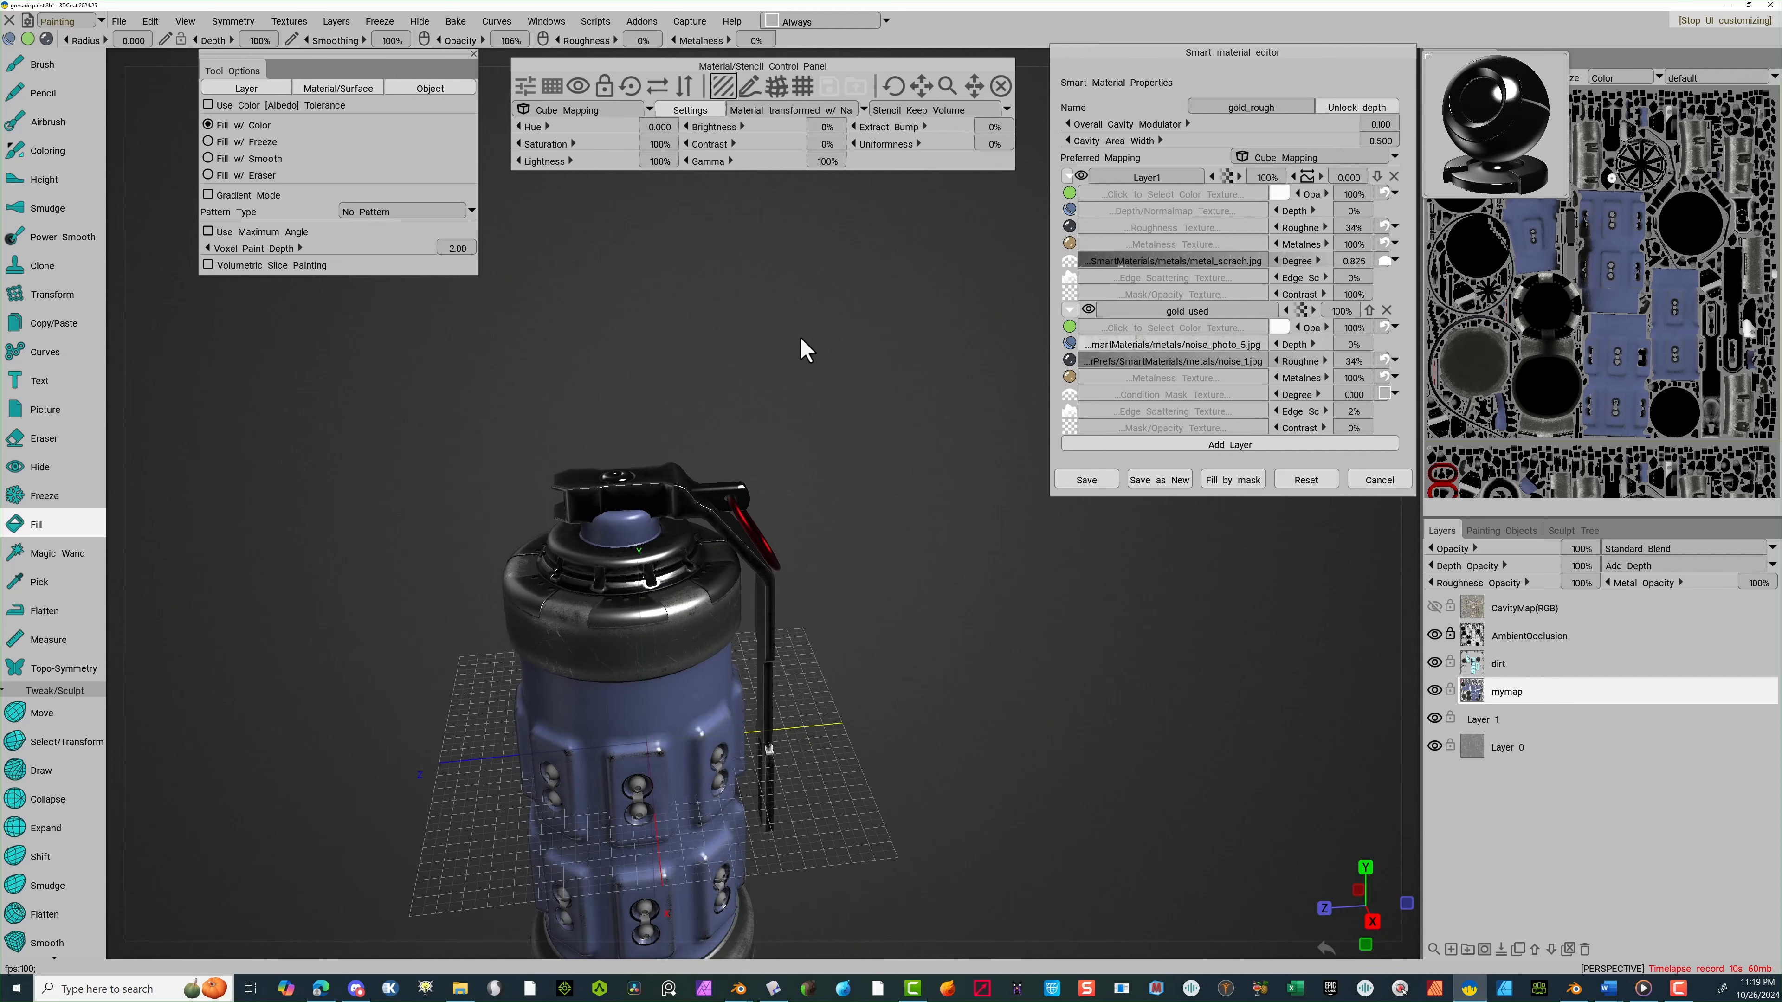
left_click_drag(935, 444, 932, 600)
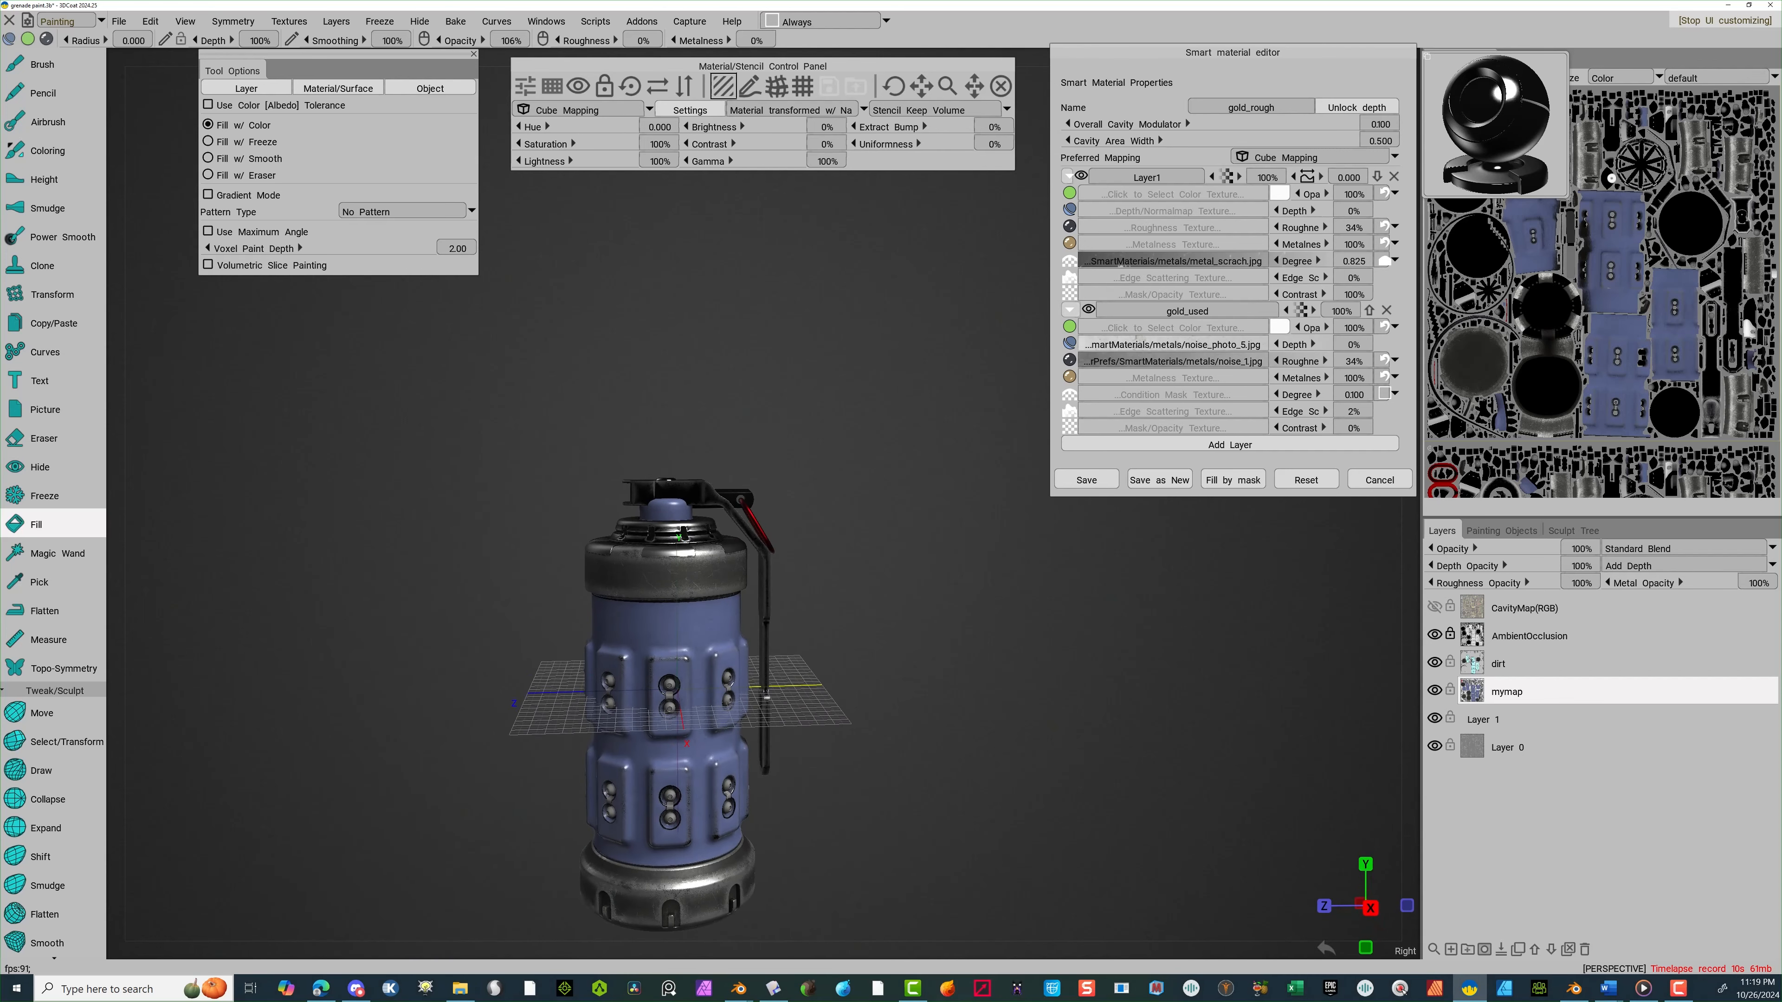
left_click(1086, 479)
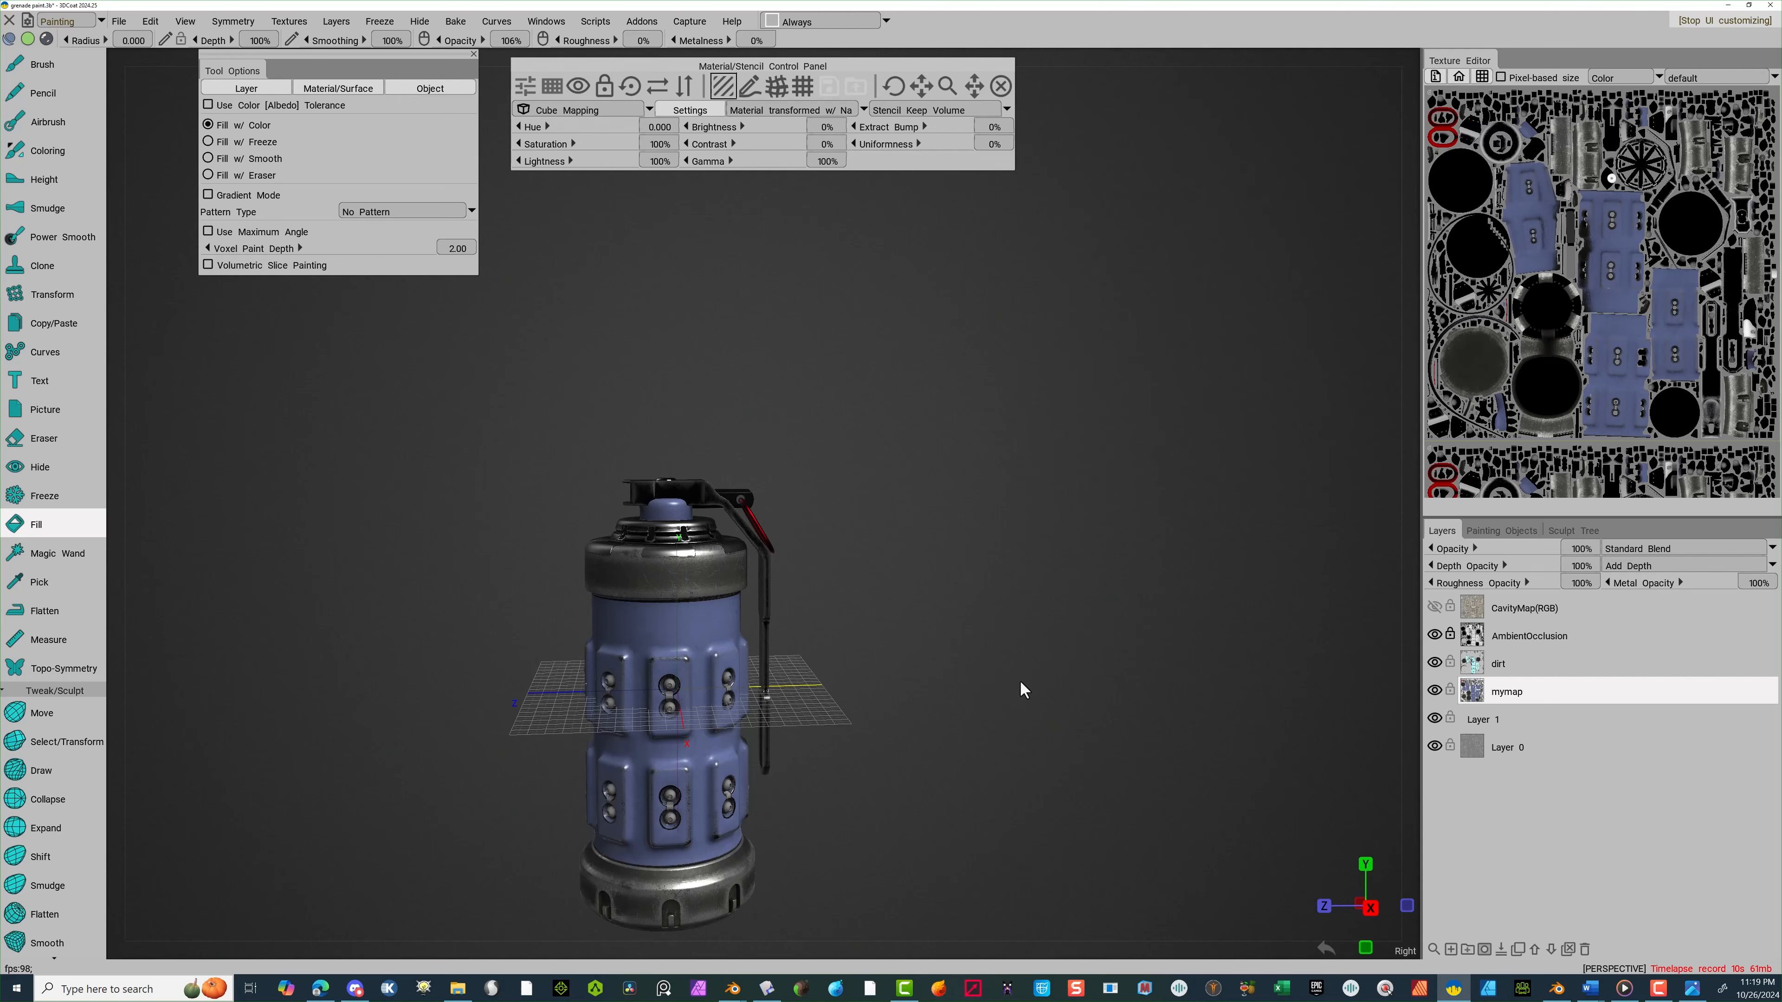
Fill the two round bolts of an upper body panel with the black metal_light material from the Metals library
scroll(863, 518, "down", 2)
scroll(1033, 736, "up", 8)
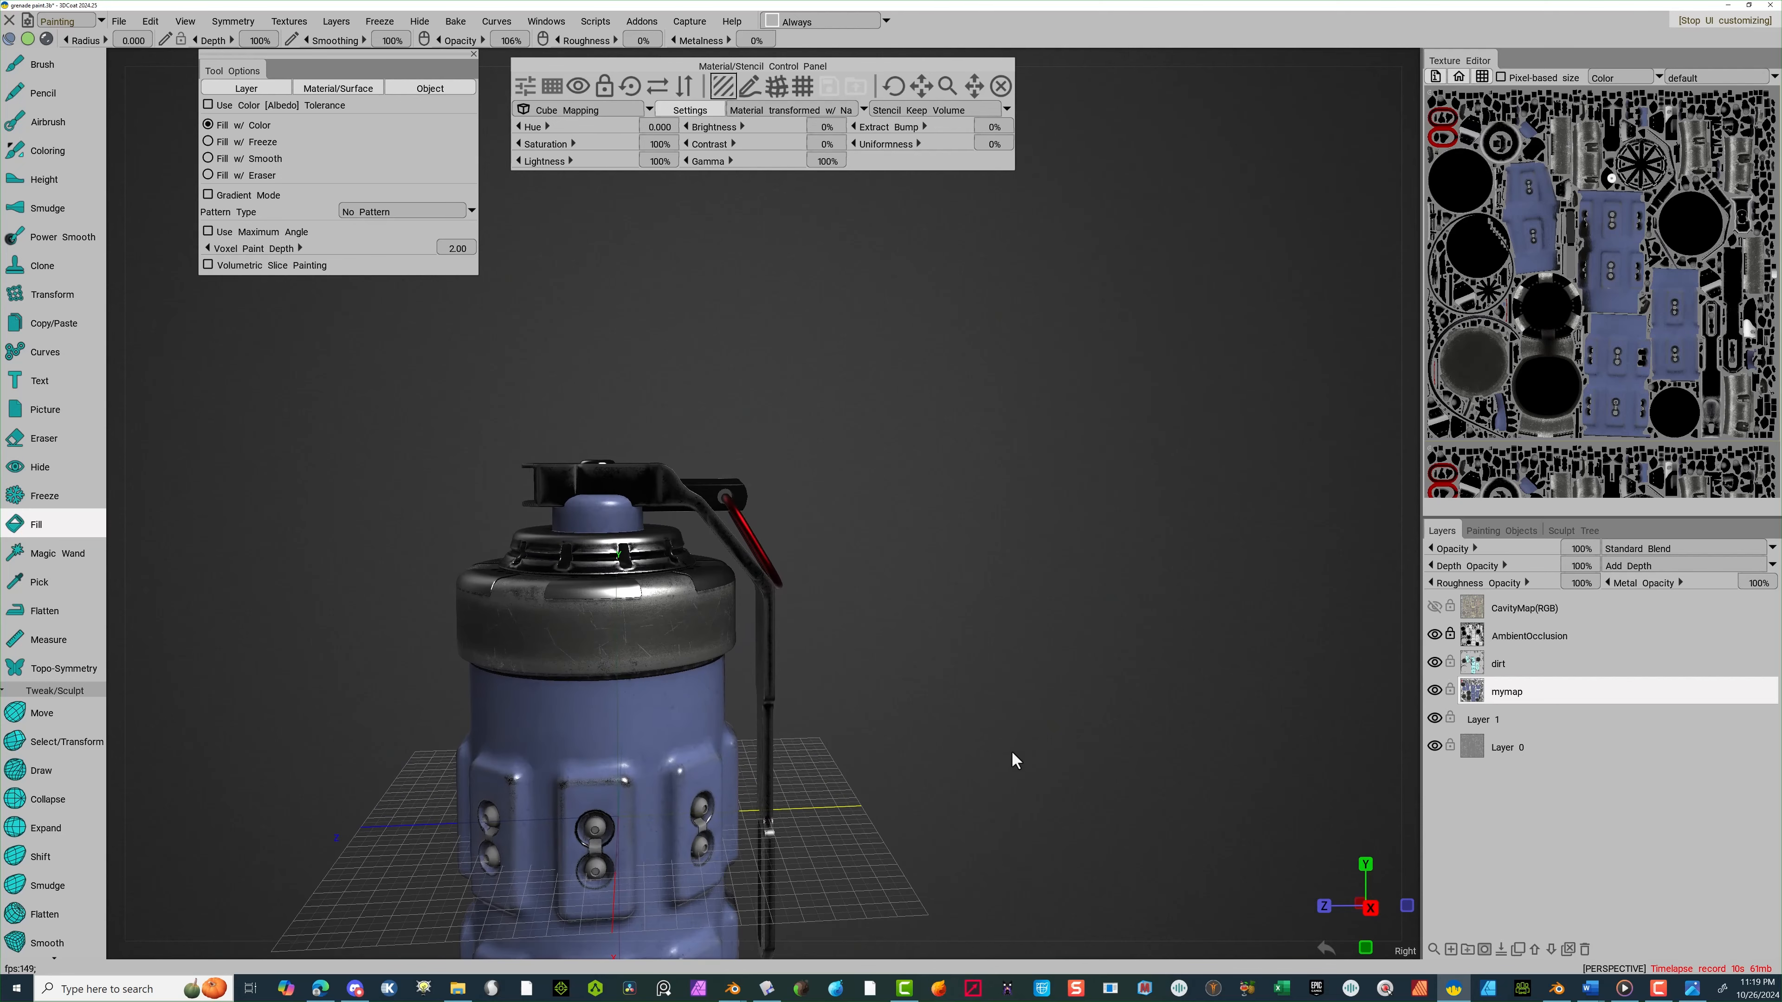
left_click_drag(1074, 721, 931, 502)
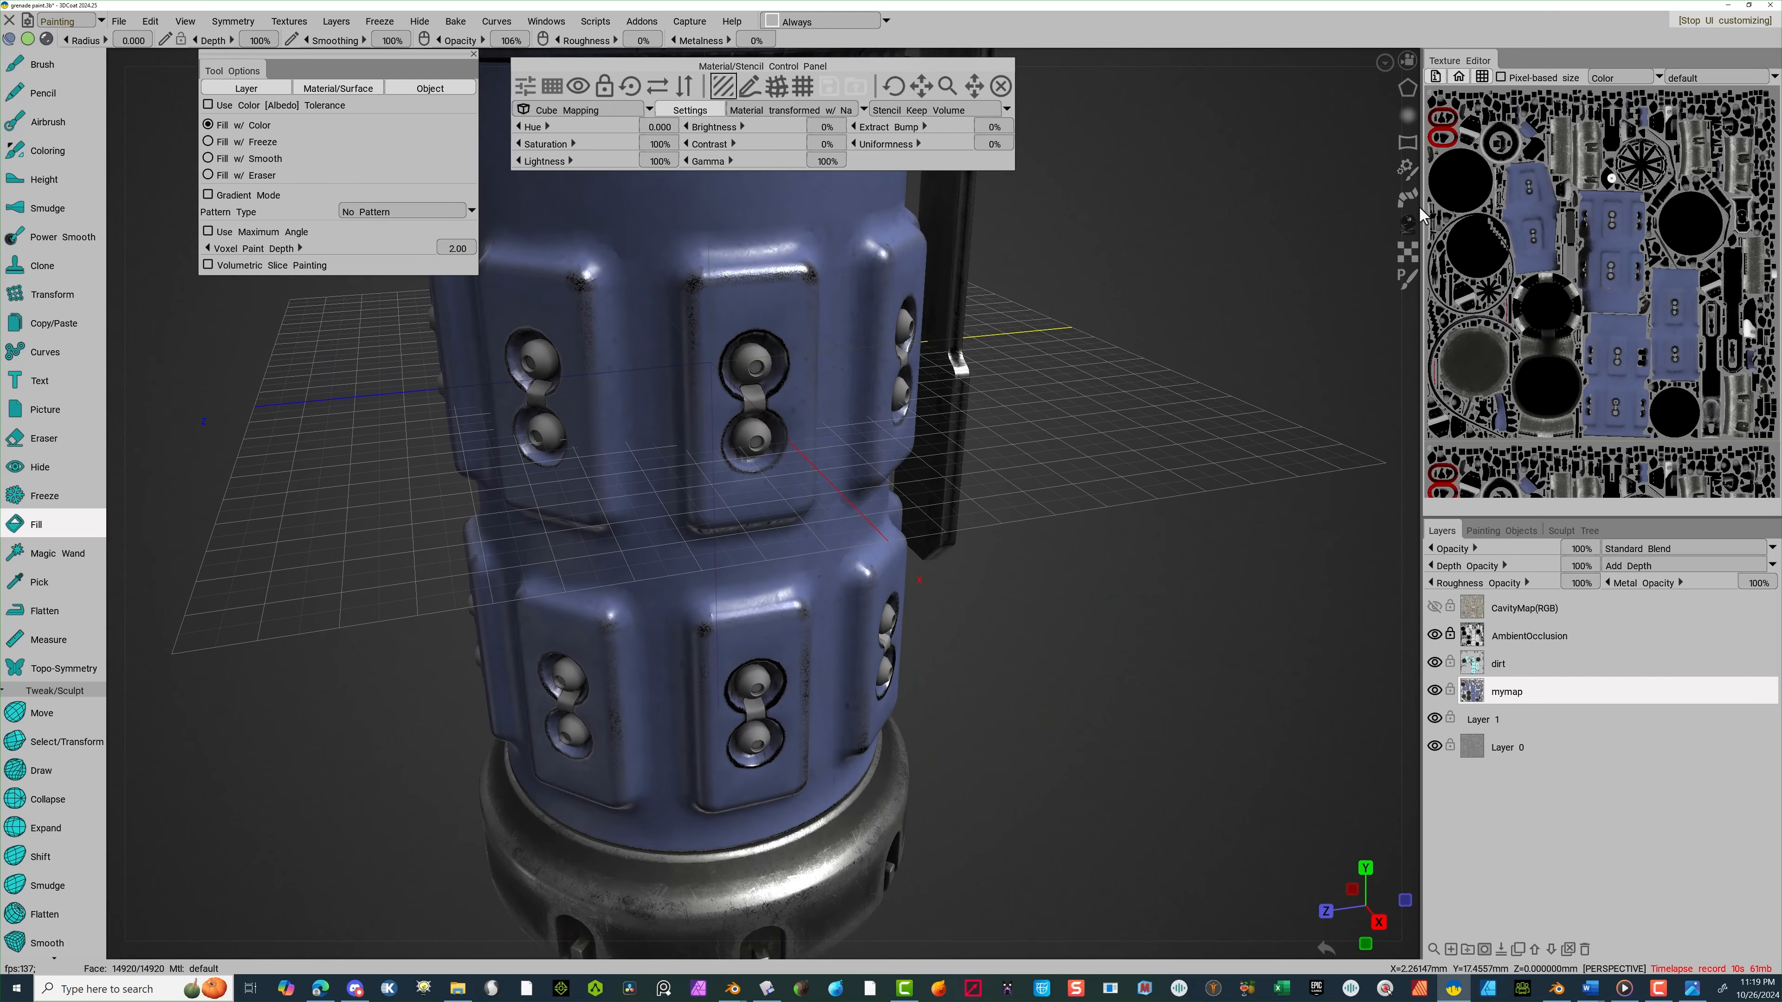
left_click(1408, 225)
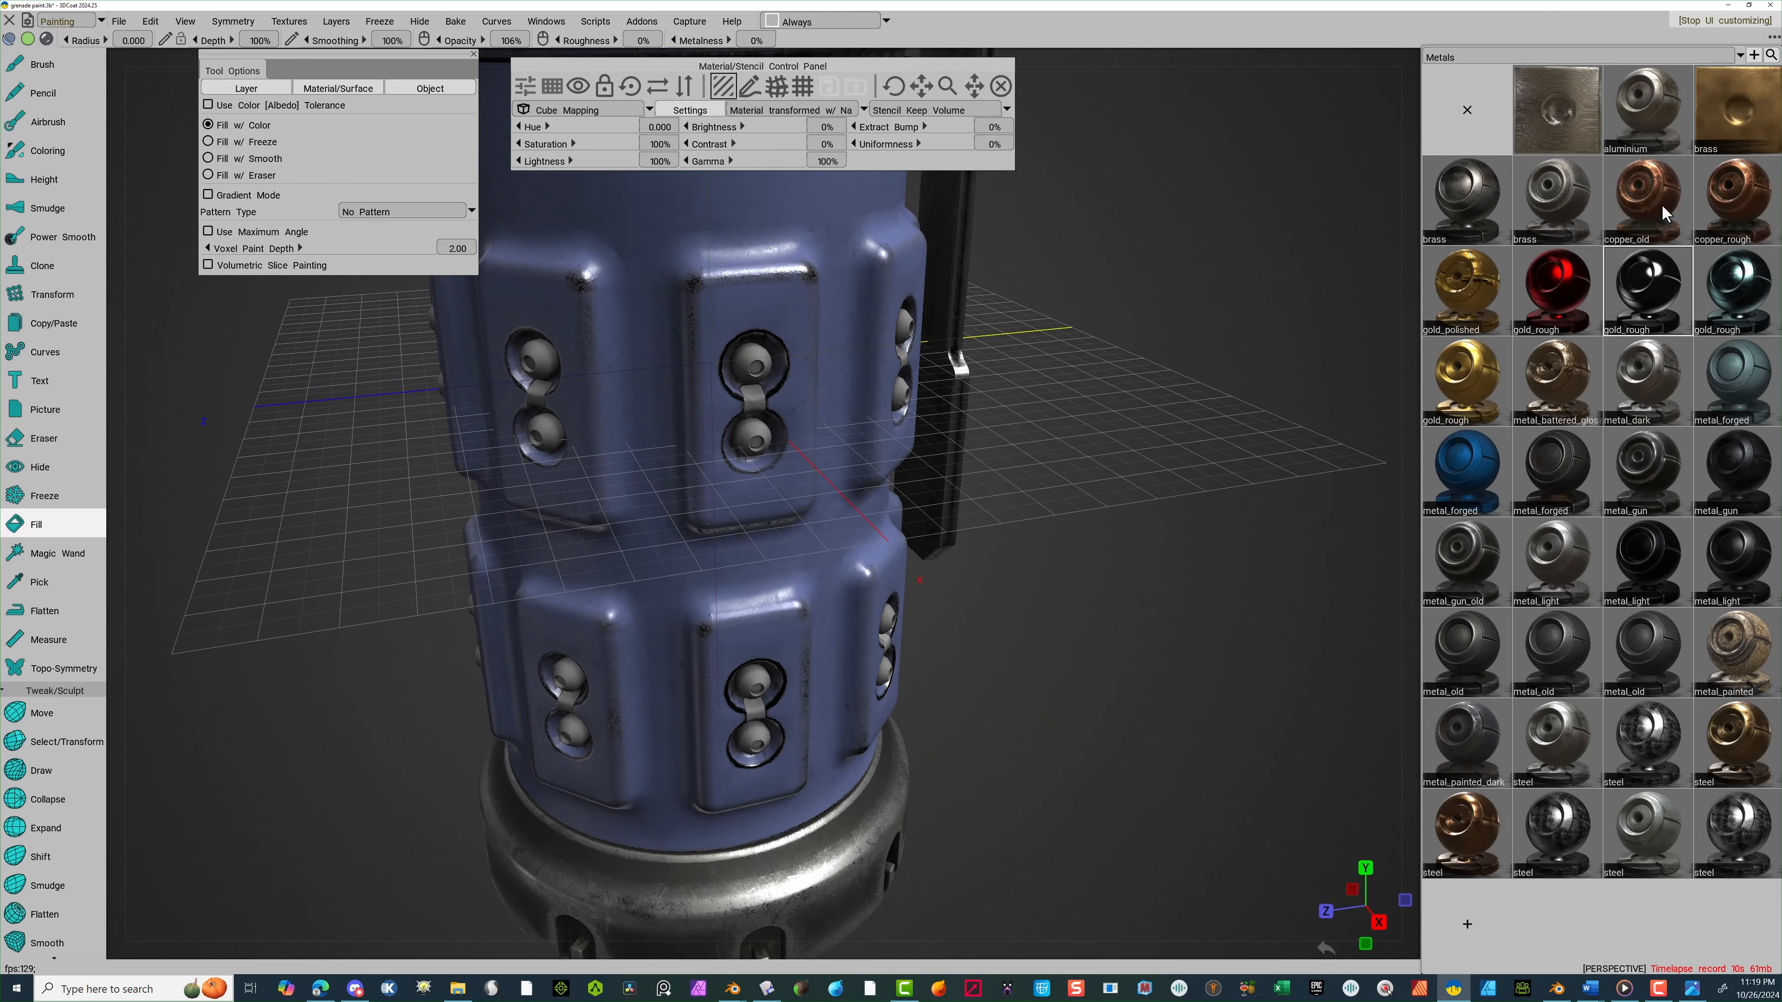
left_click(1650, 578)
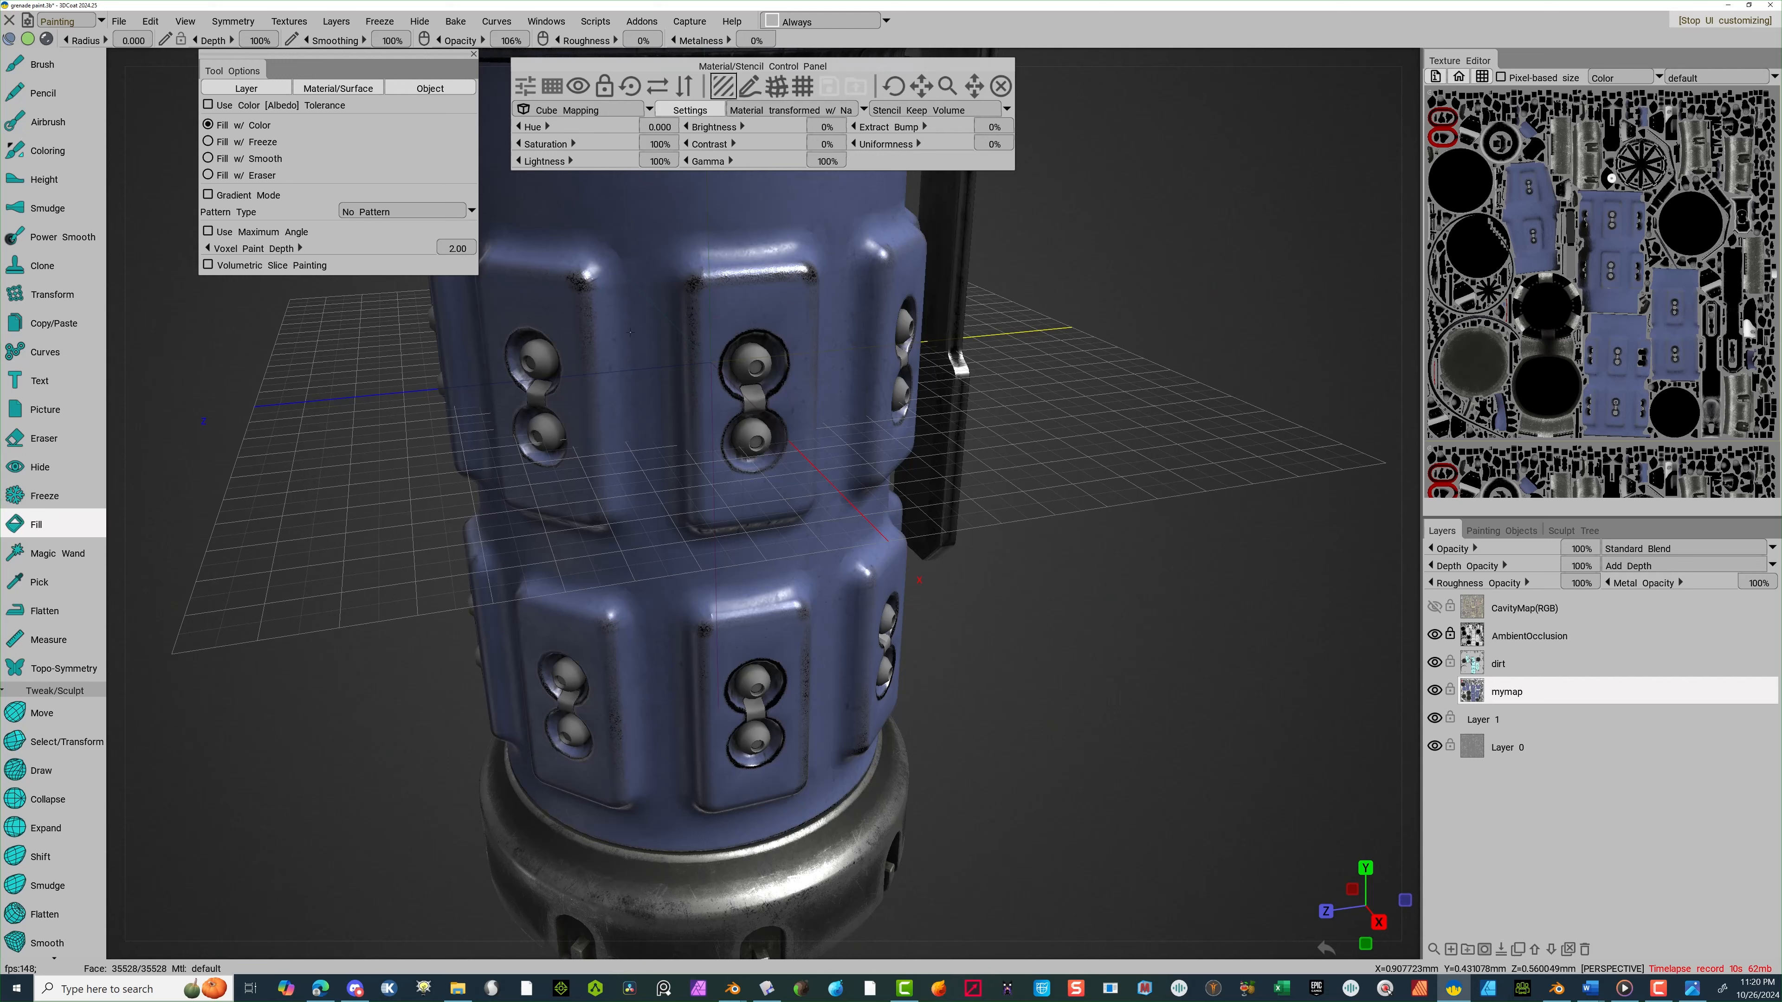
left_click(542, 356)
left_click(546, 433)
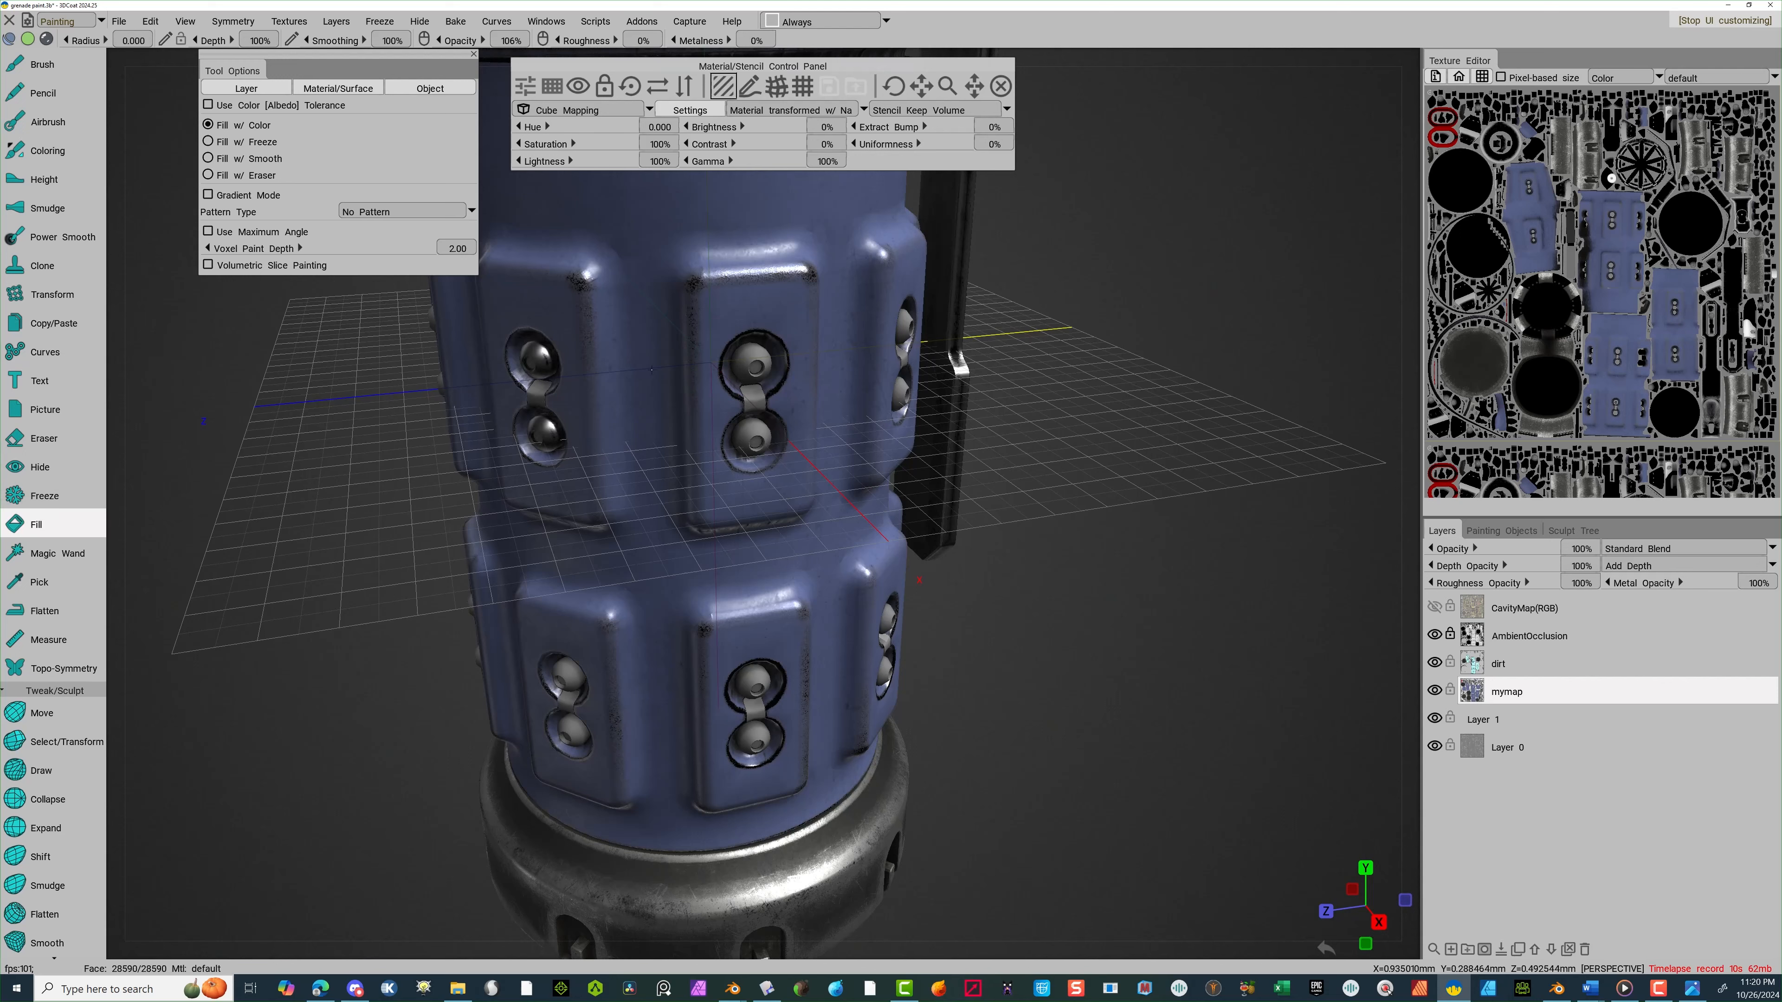
Check the grenade's upper parts and open the black metal_light material in the smart material editor
scroll(1054, 329, "down", 3)
left_click_drag(1054, 328, 1108, 353)
right_click_drag(1109, 355, 1040, 306)
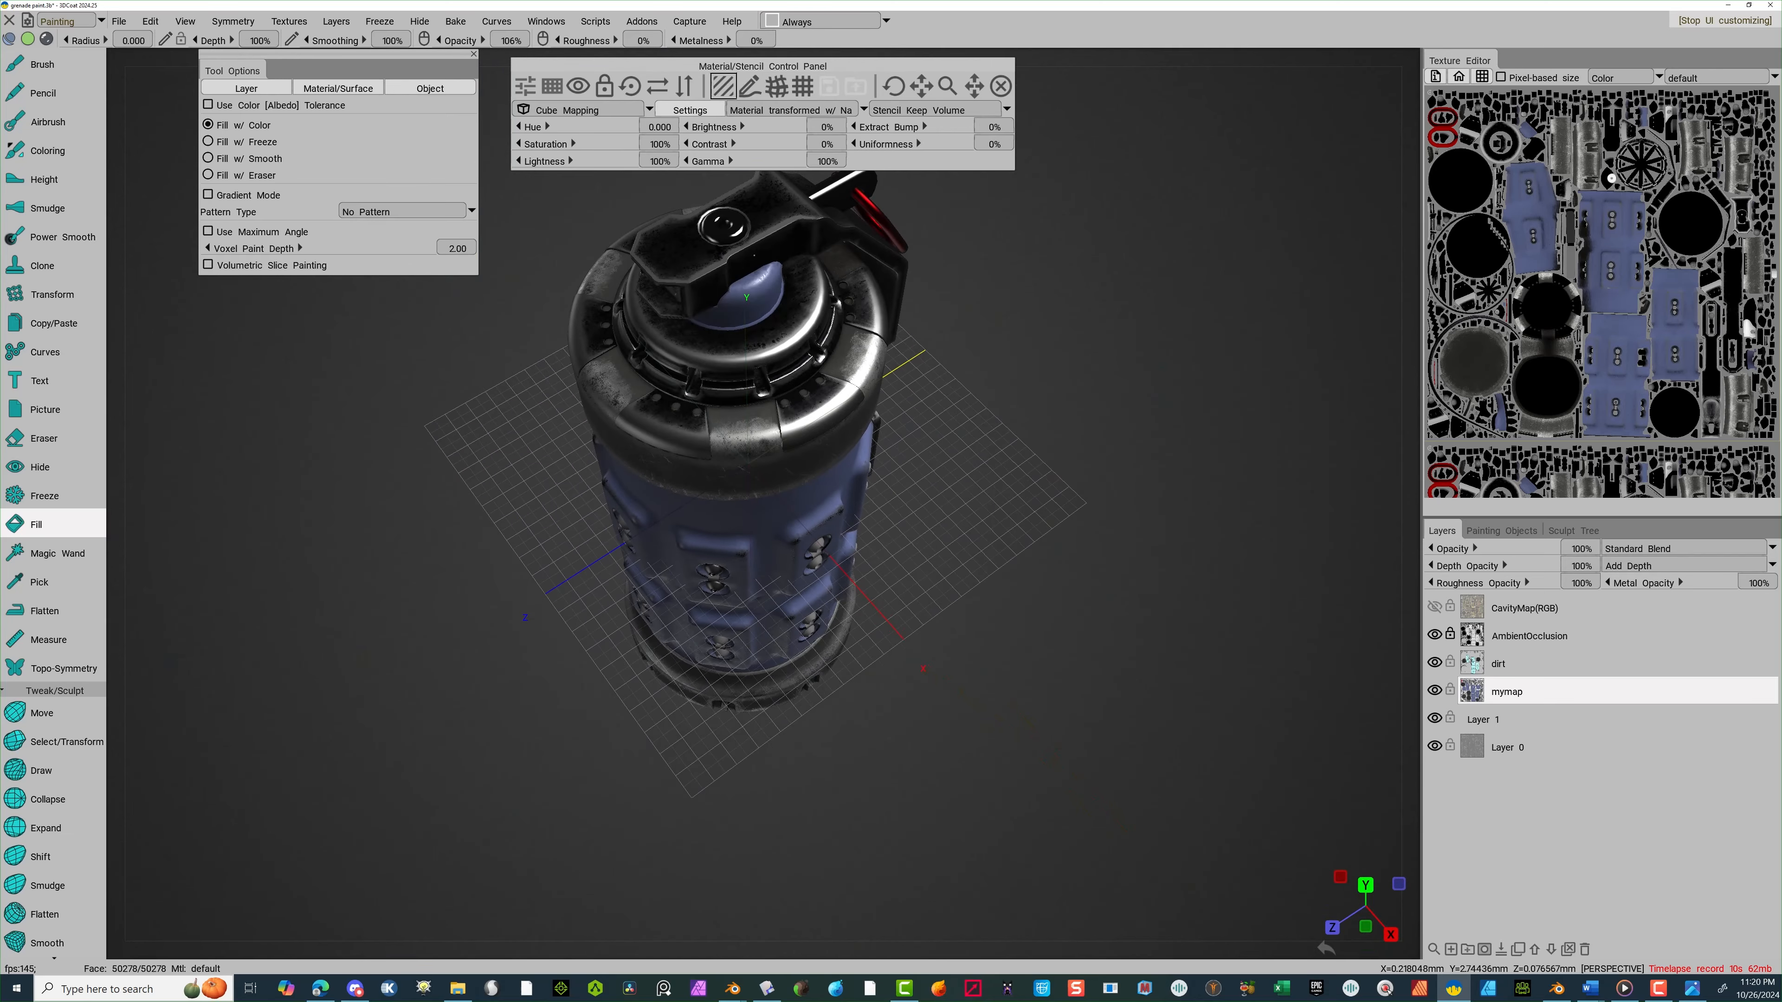
left_click_drag(1037, 296, 857, 376)
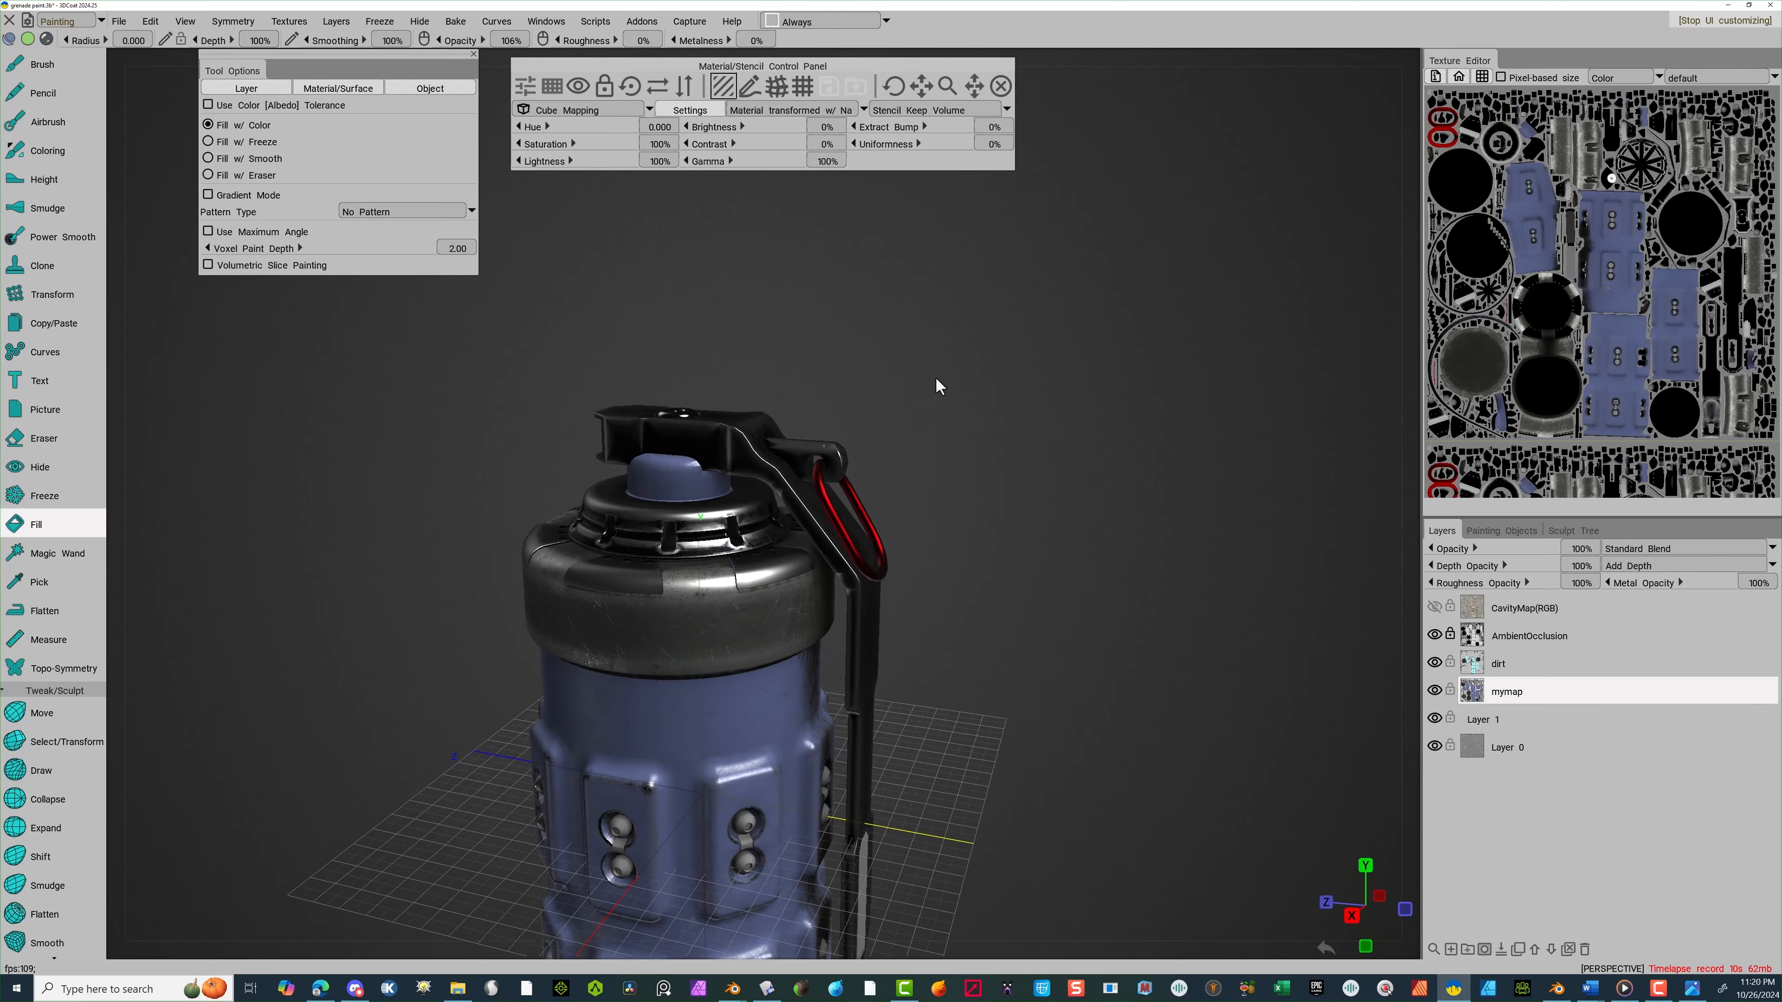
right_click_drag(939, 386, 999, 379)
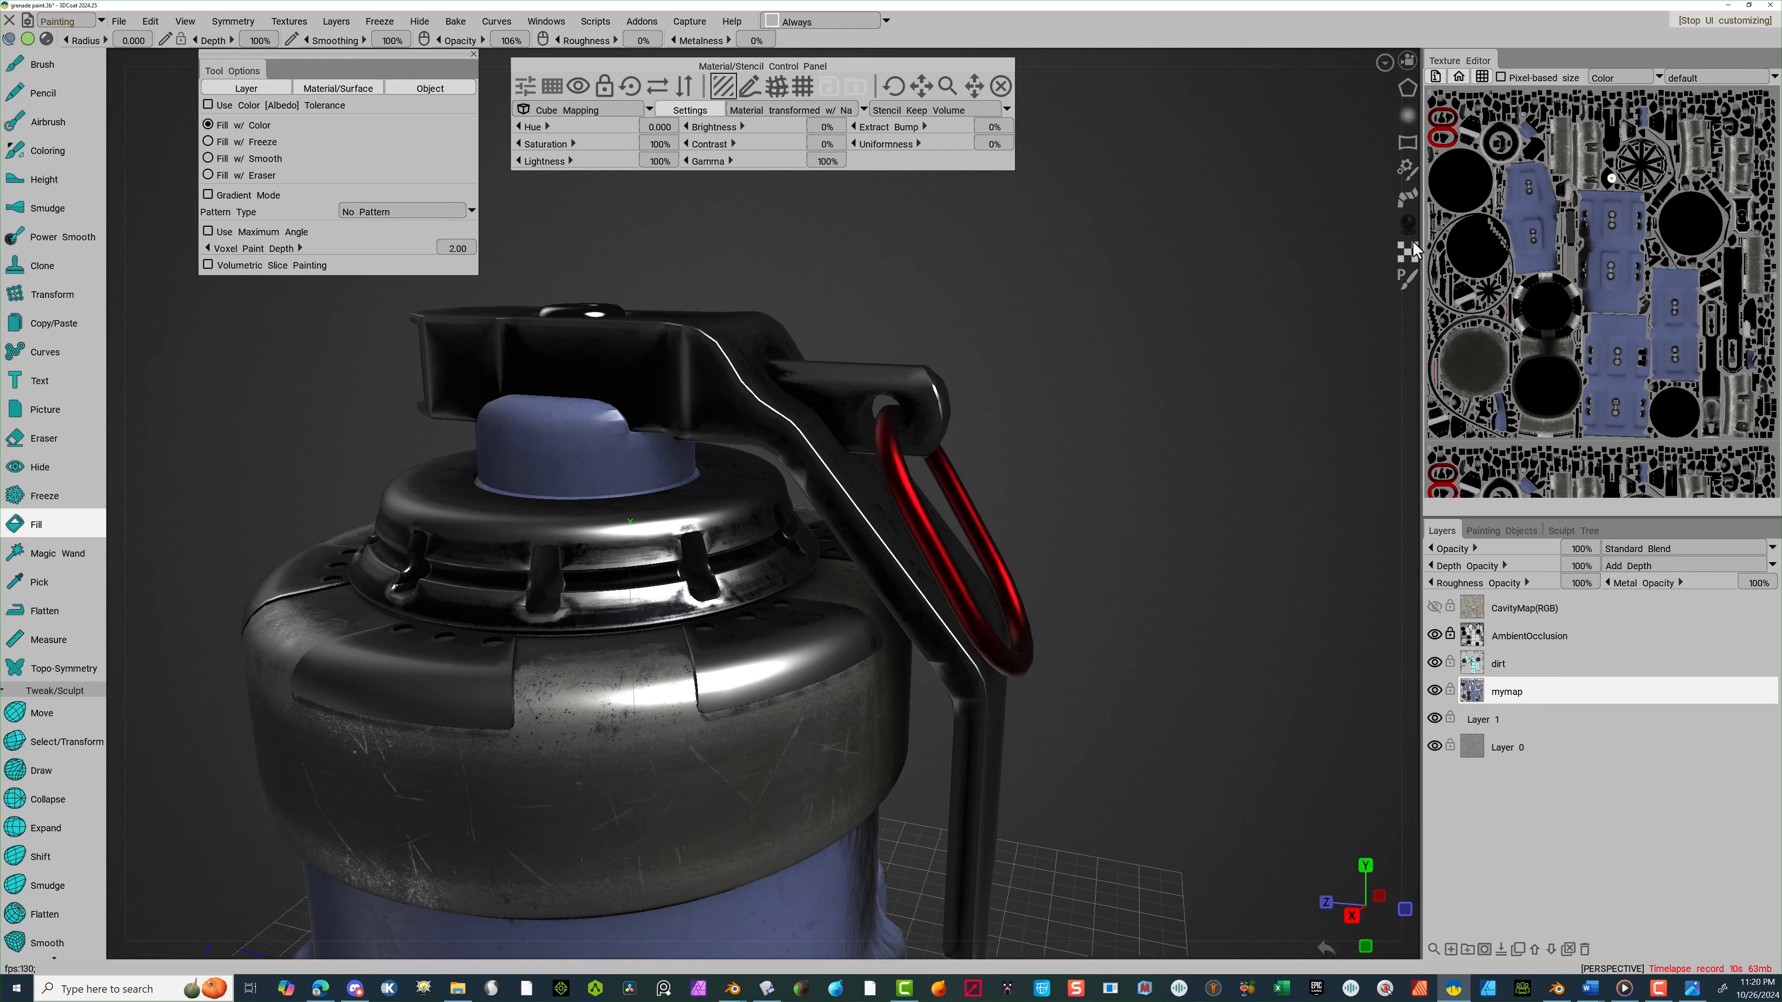
left_click(1412, 242)
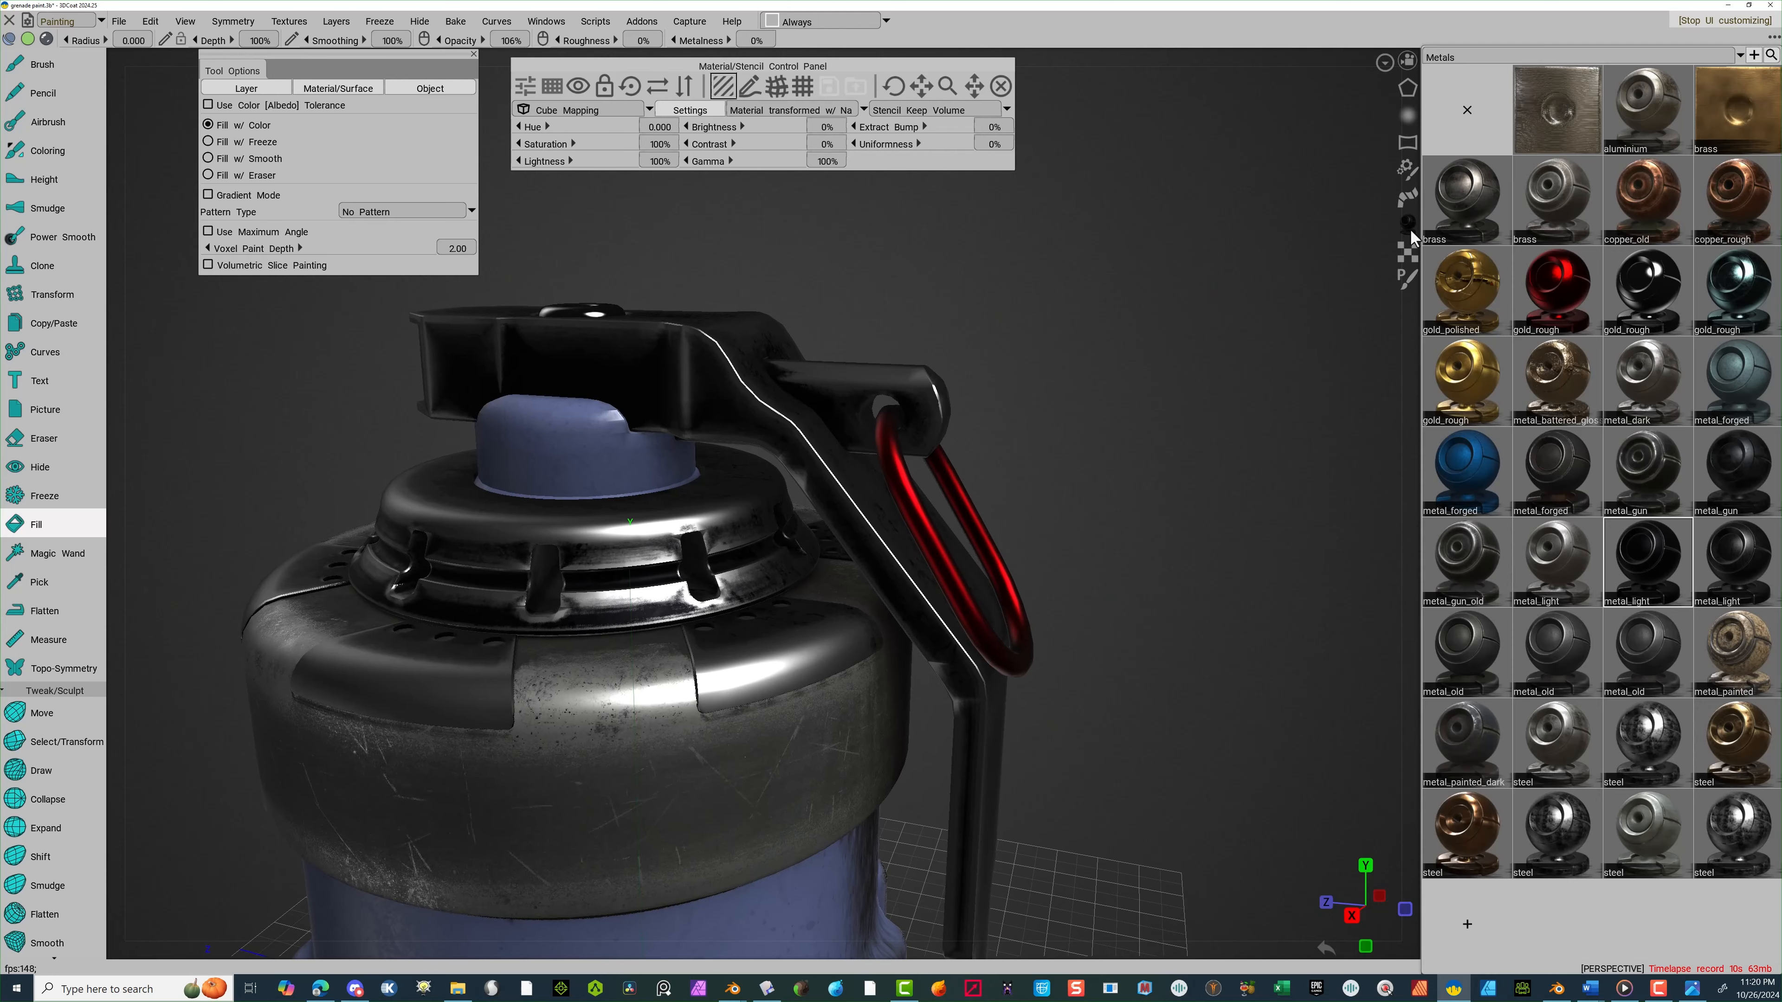
right_click(1637, 559)
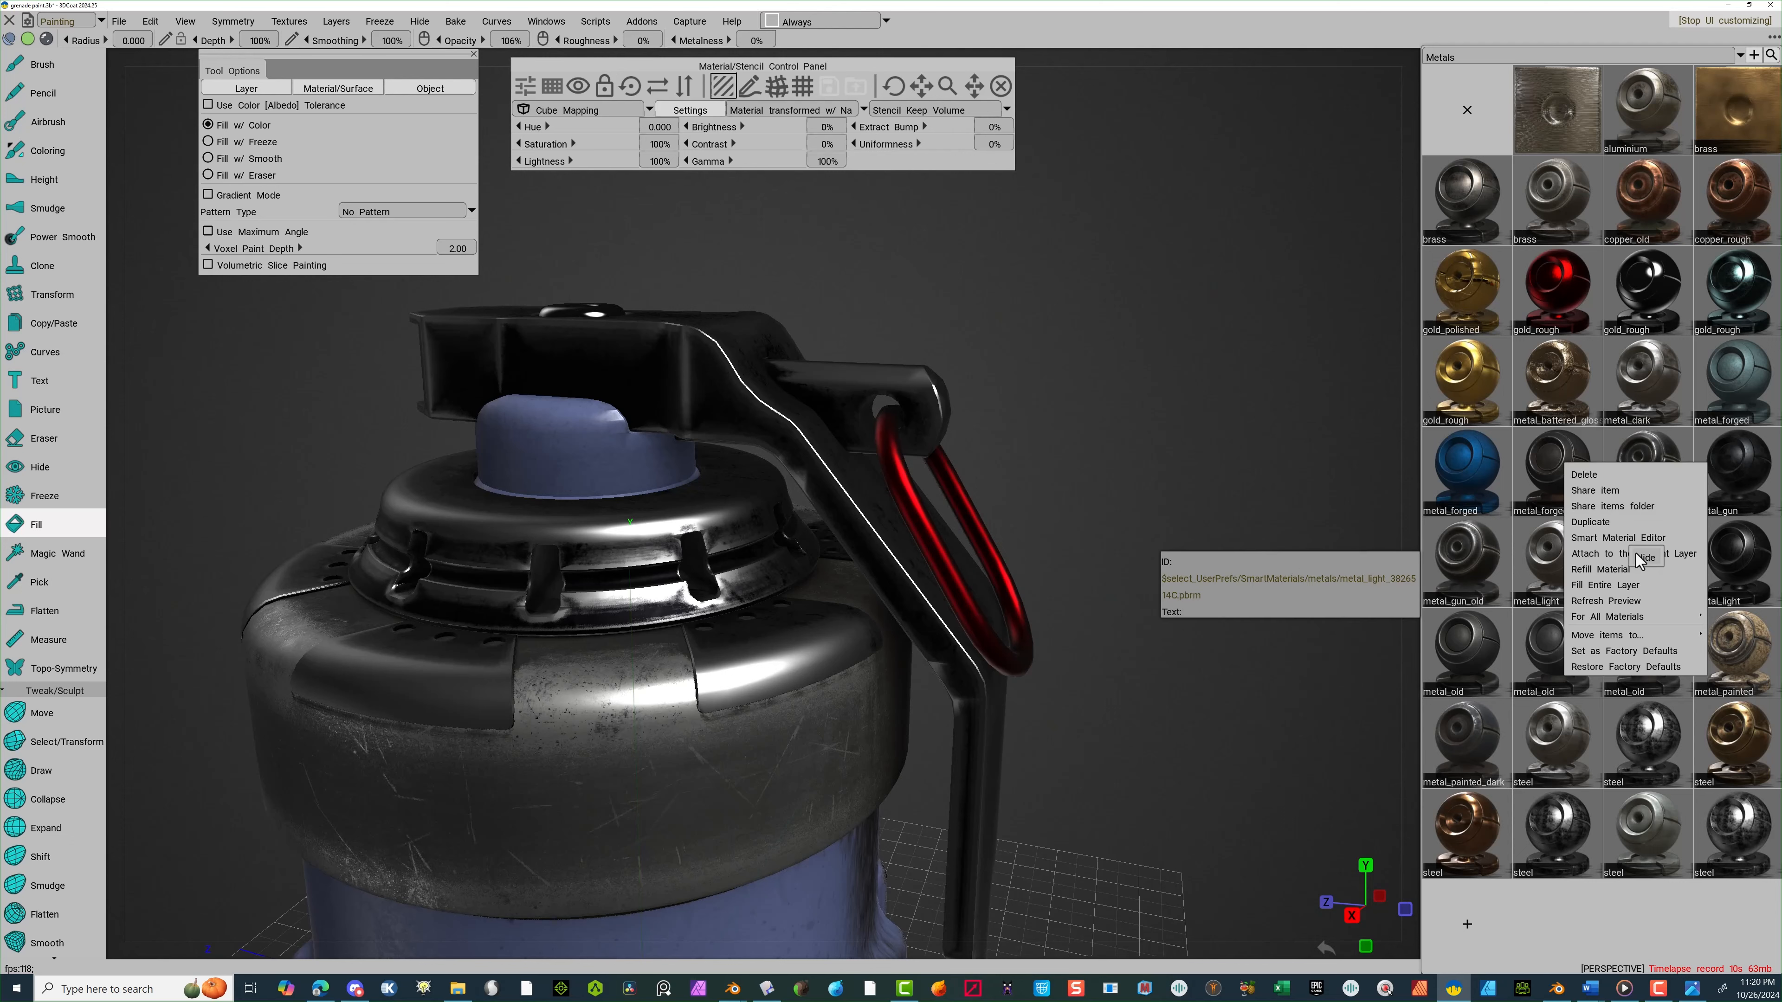
left_click(1617, 538)
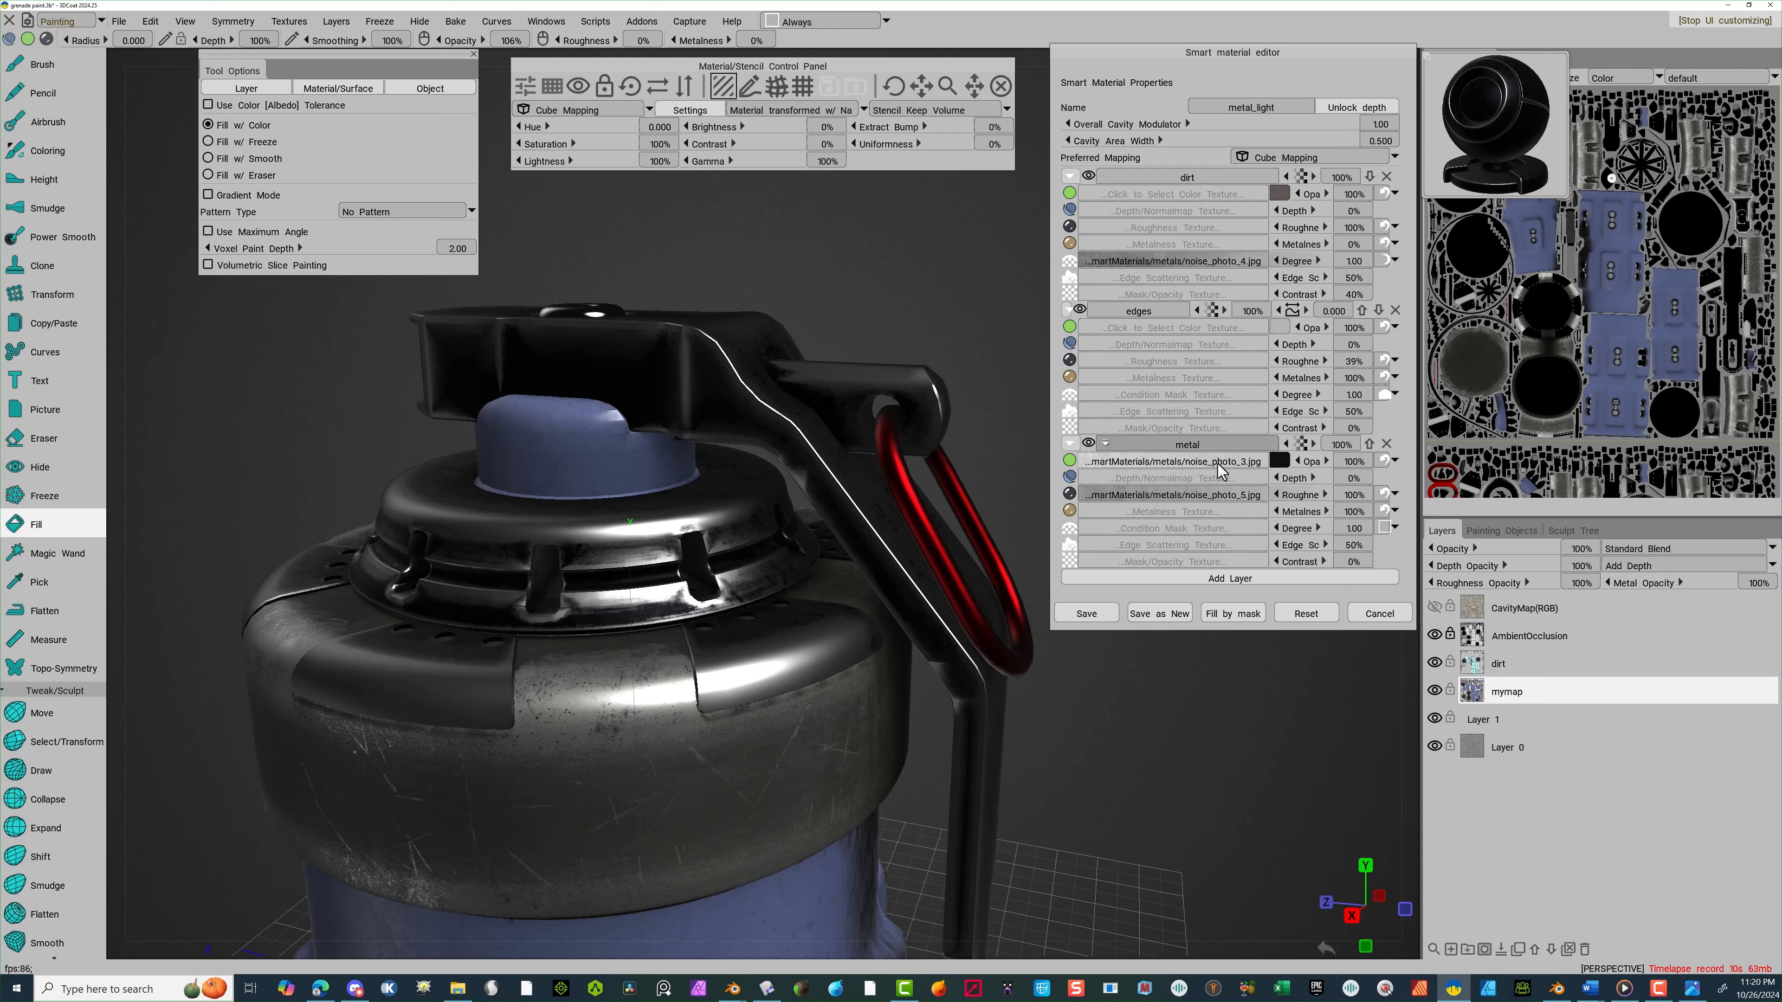
Set the metal_light material's edges roughness to 67% and its Overall Cavity Modulator to 0.545
left_click(1325, 361)
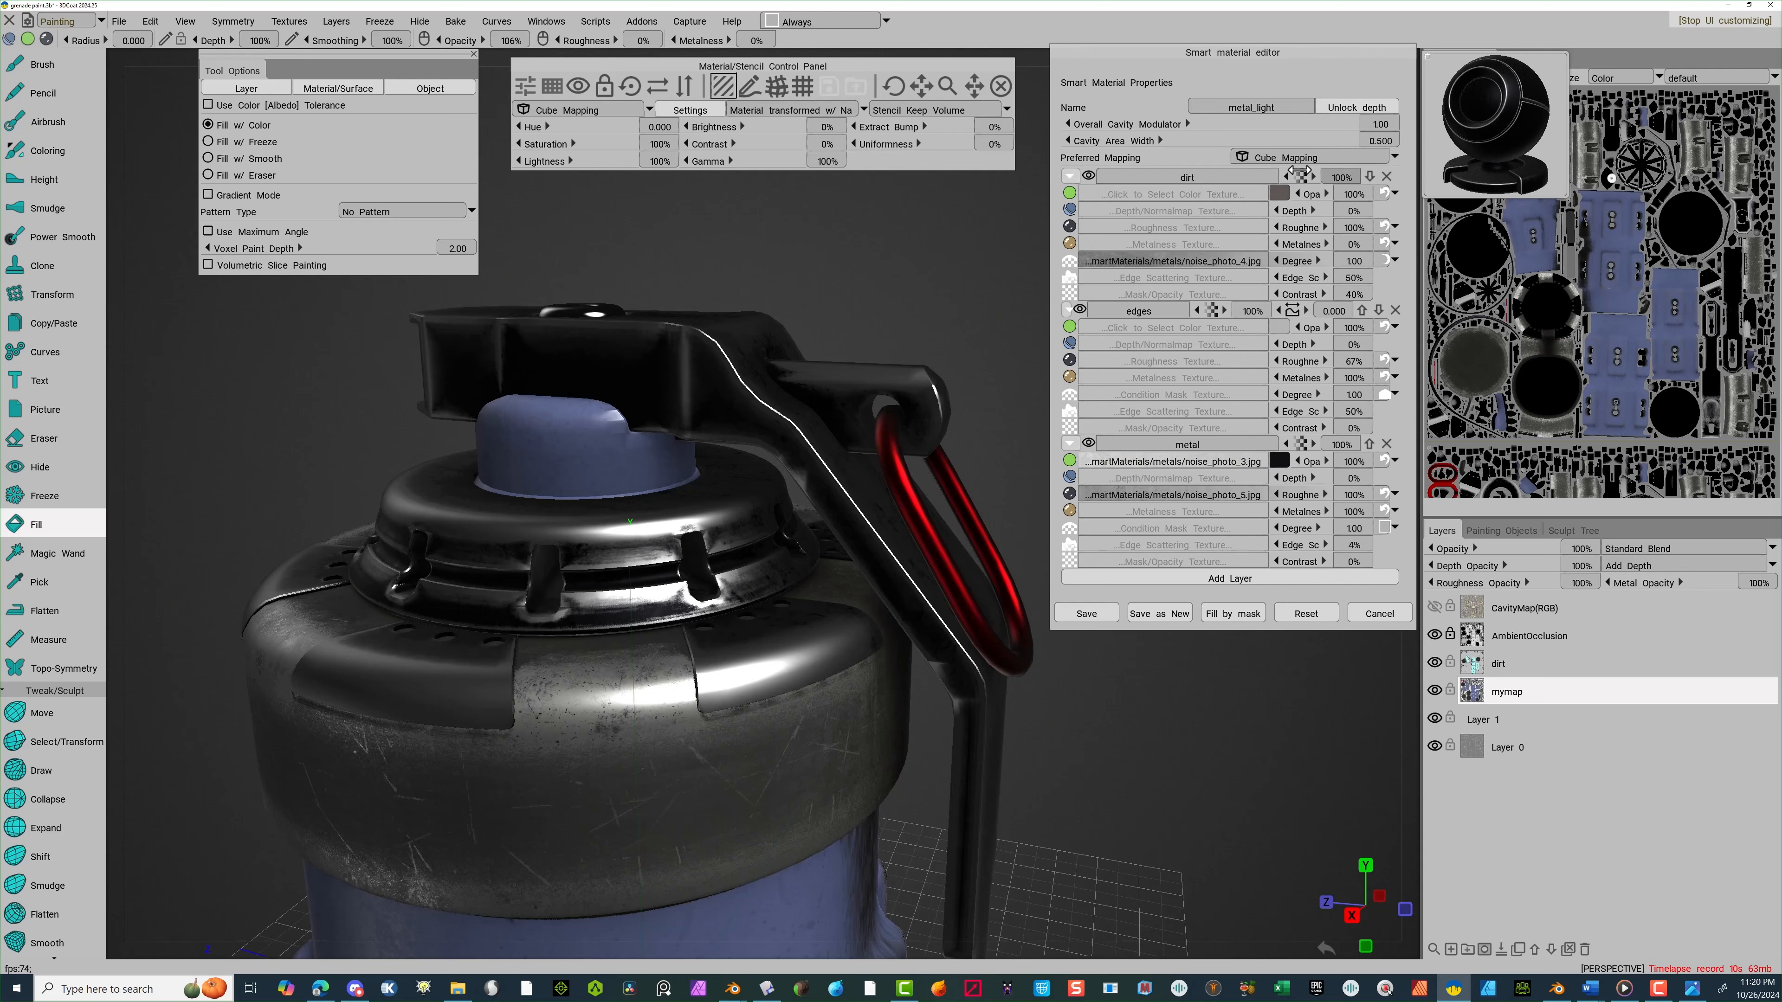
left_click_drag(1303, 127, 1304, 129)
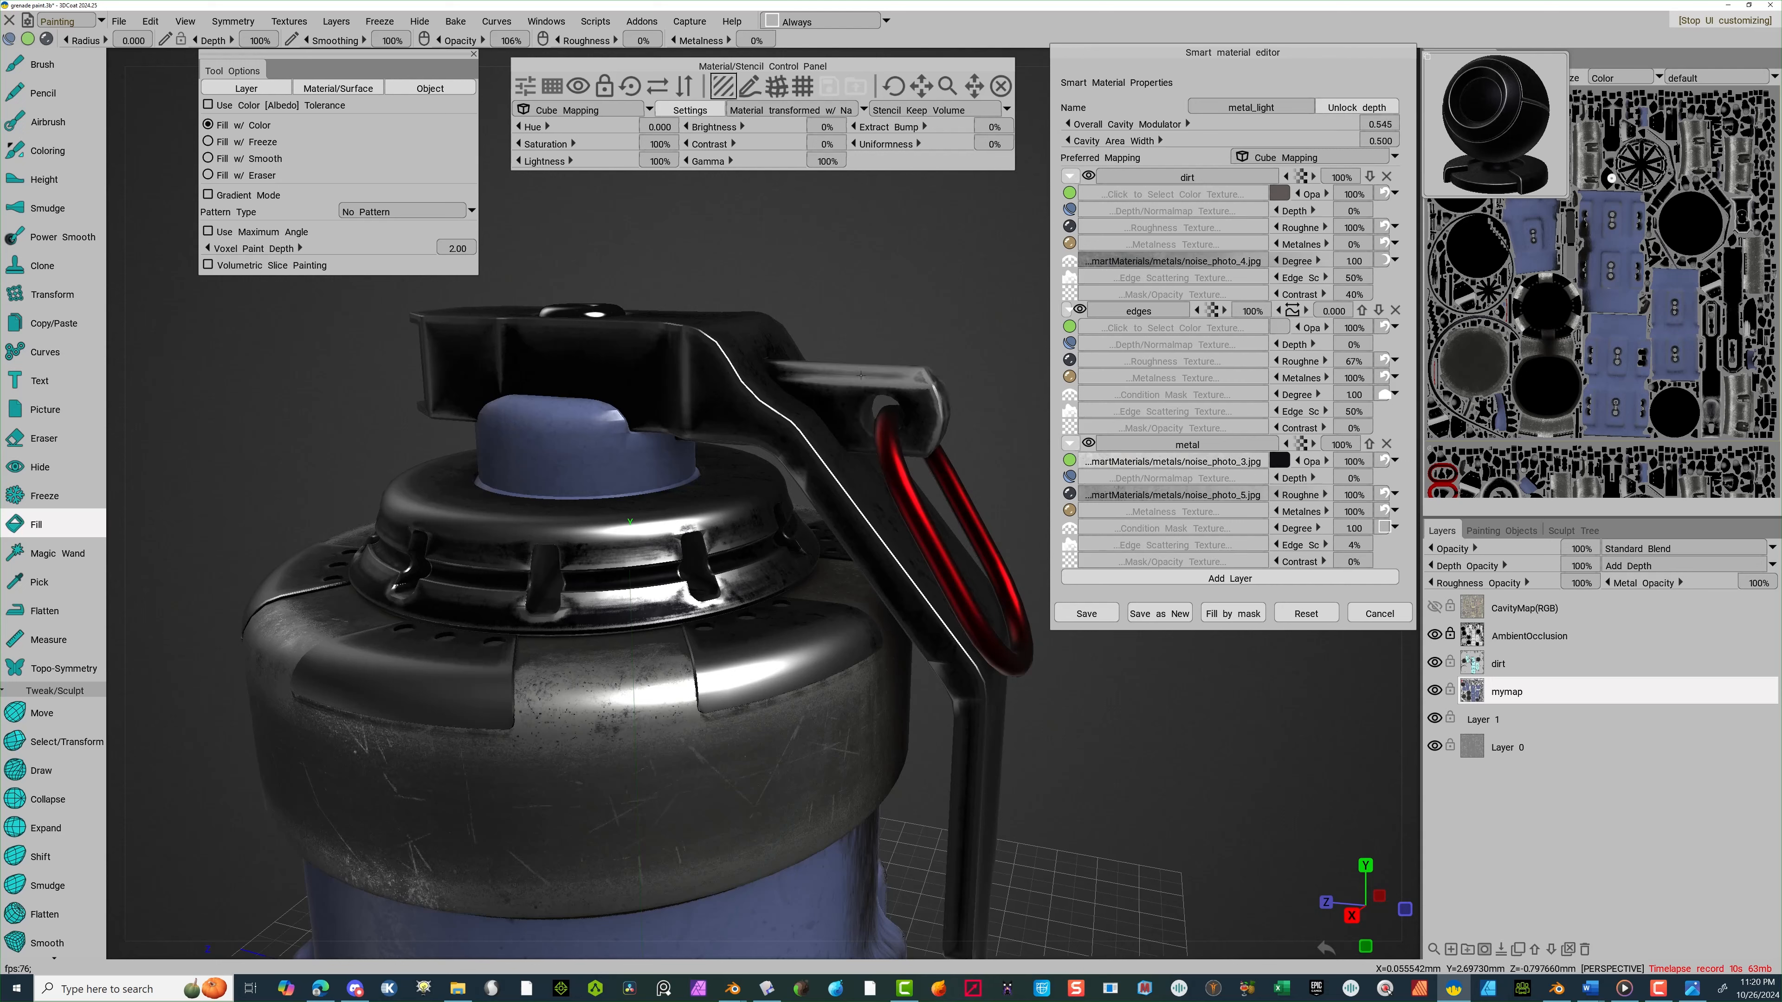
middle_click_drag(888, 352, 1023, 330)
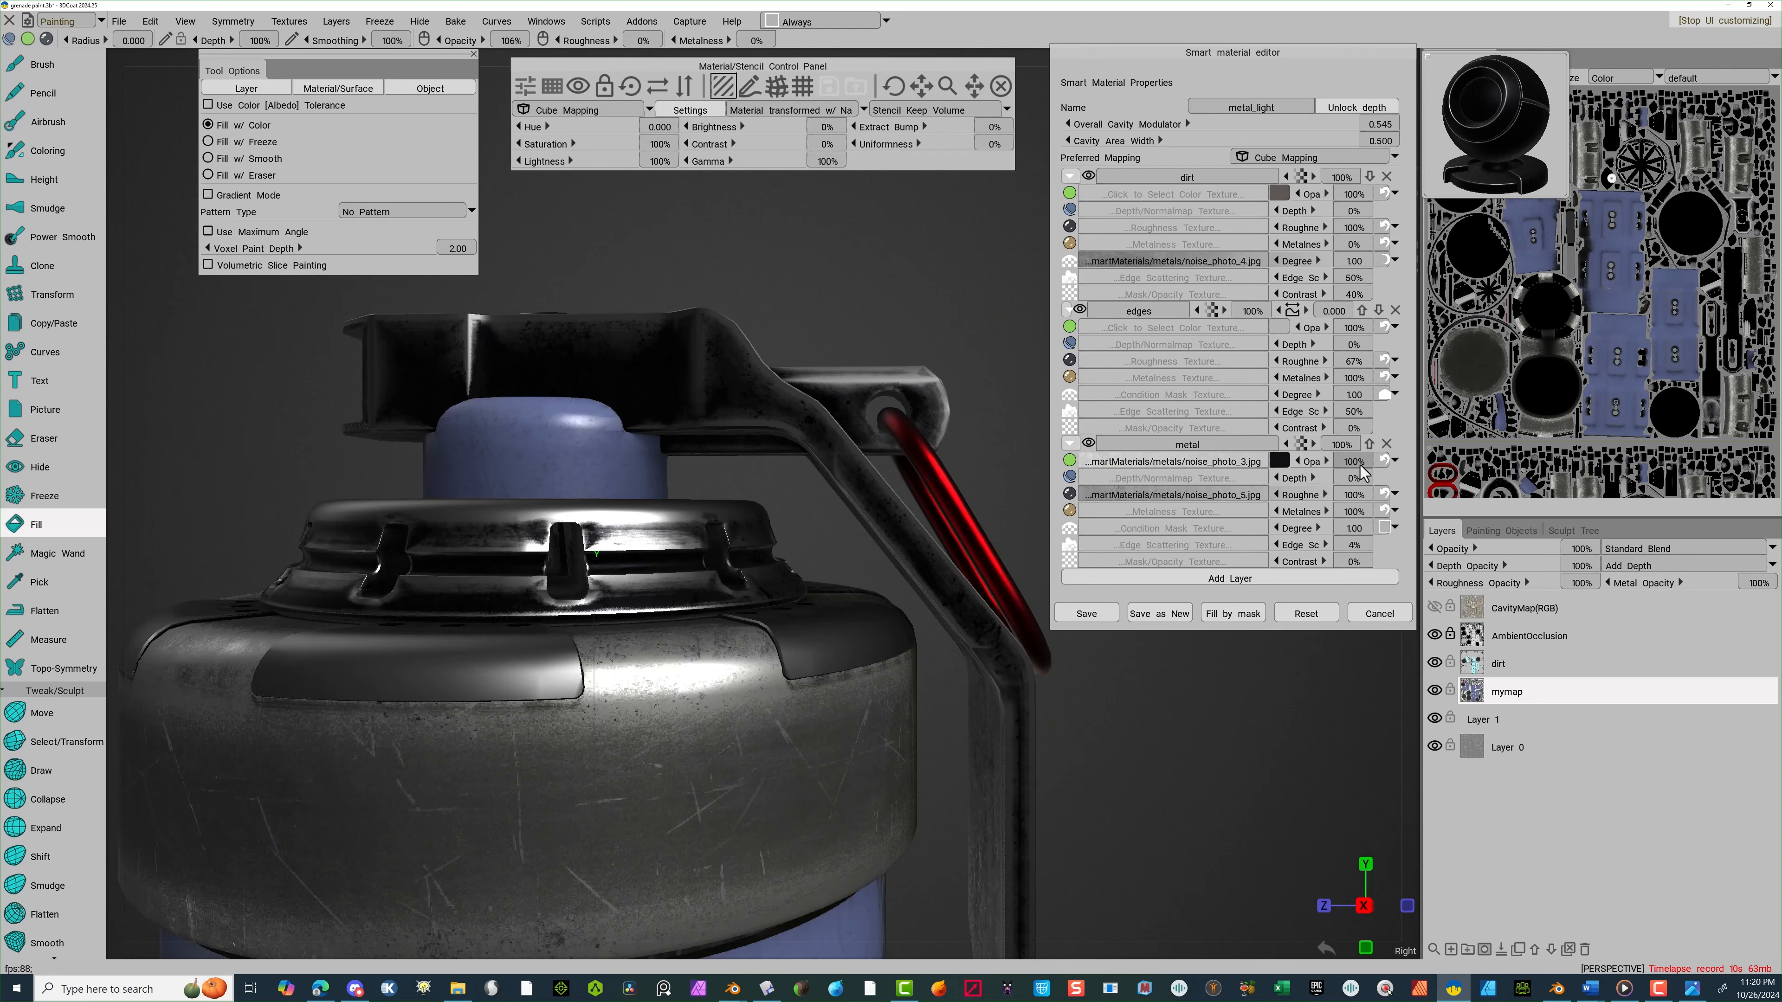
Delete the metal layer from the metal_light material and refill the cross bar beside the grenade's lever
left_click(1386, 444)
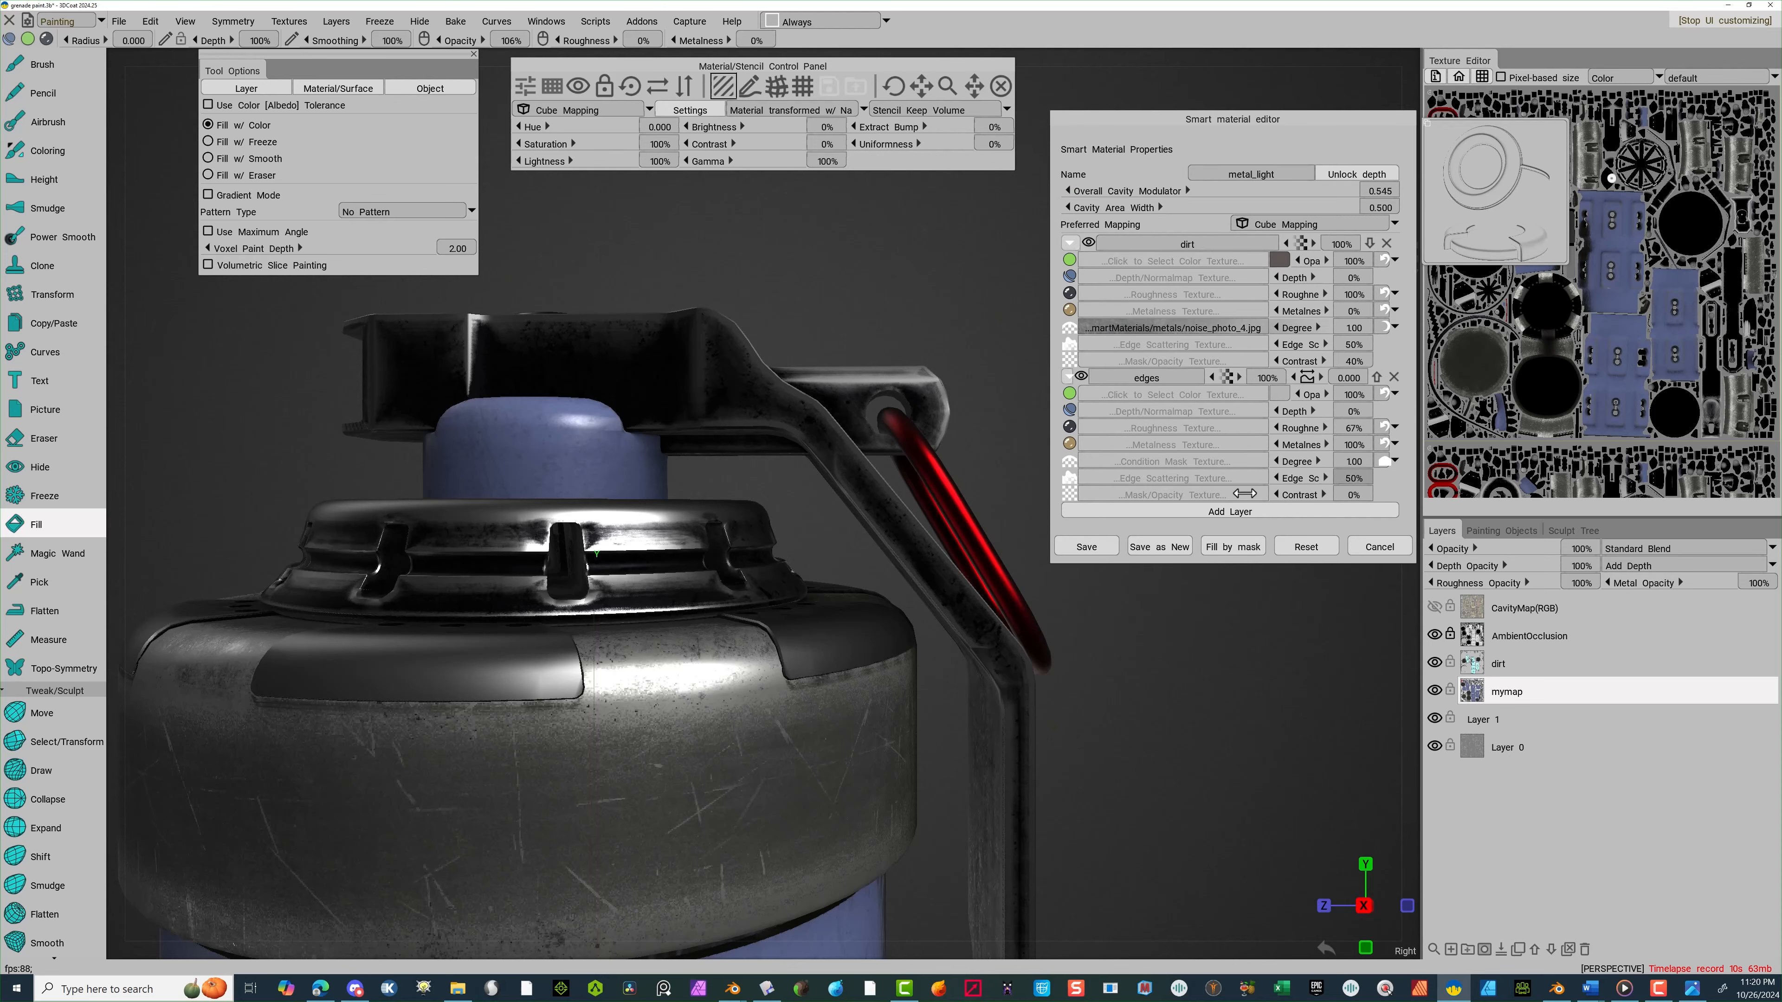
left_click(859, 371)
left_click_drag(976, 335, 929, 369)
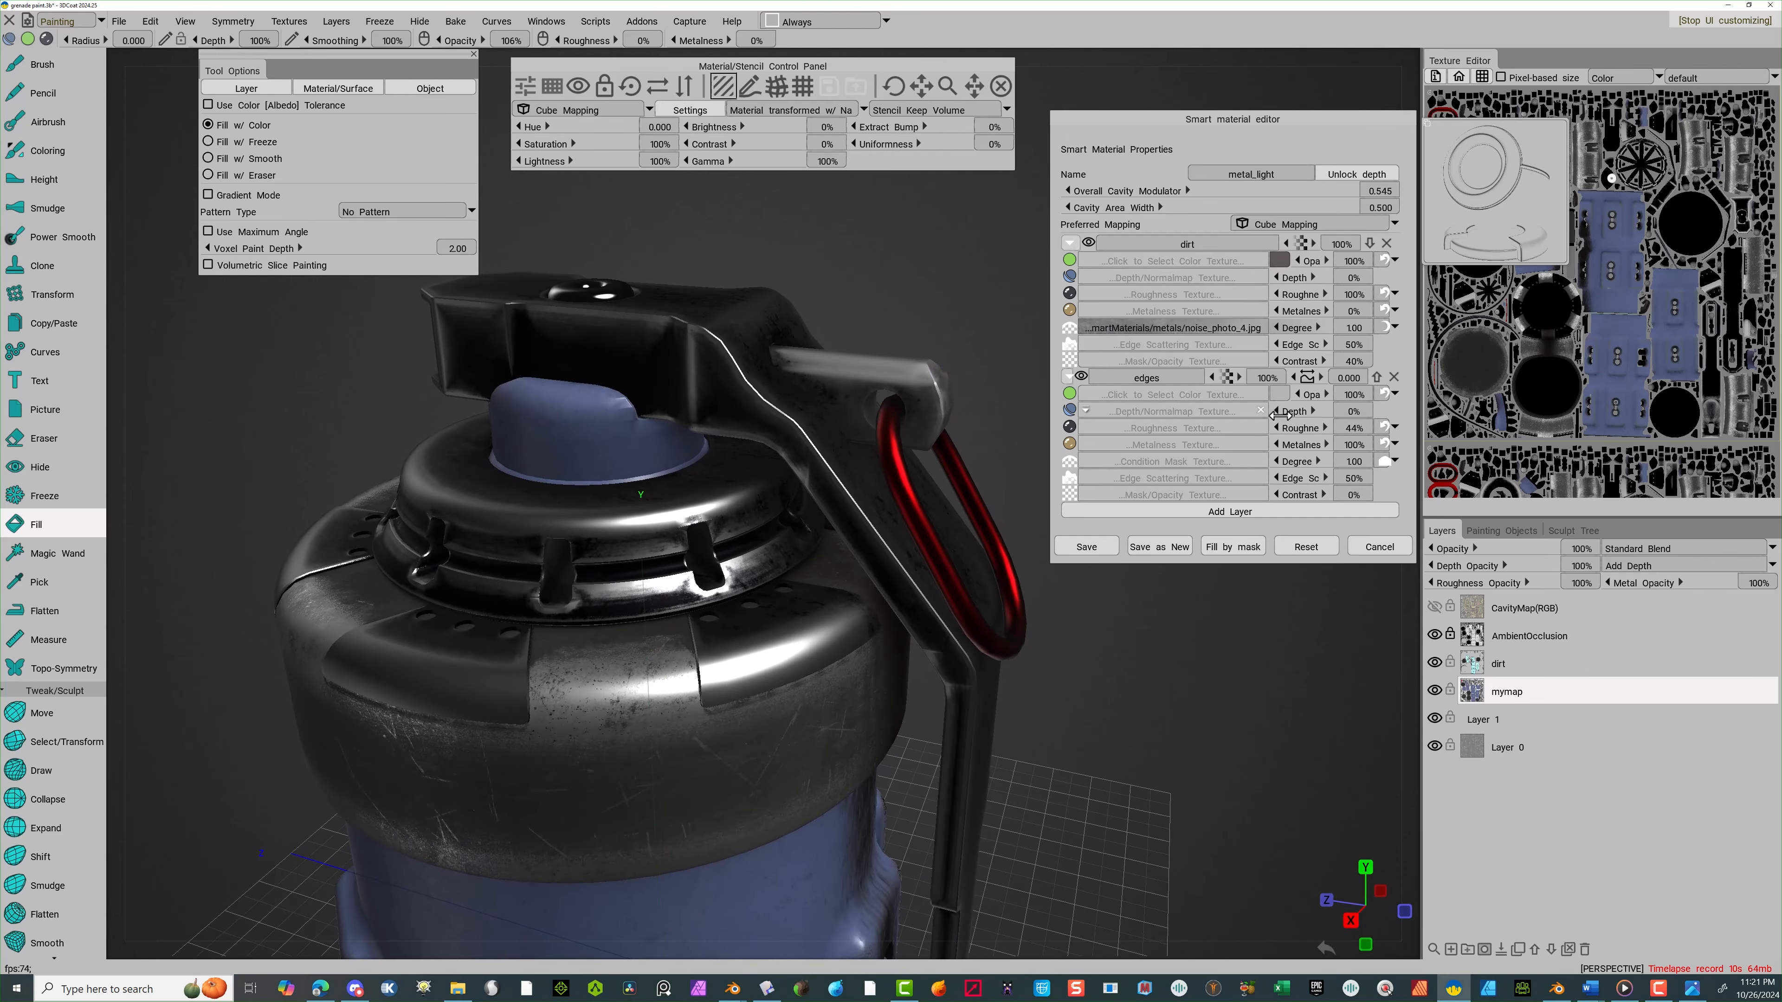
Set the roughness of the edges layer to 36% and the dirt layer to 37%, and refill the bar beside the lever
left_click_drag(1297, 428, 1284, 428)
left_click_drag(1296, 294, 1268, 308)
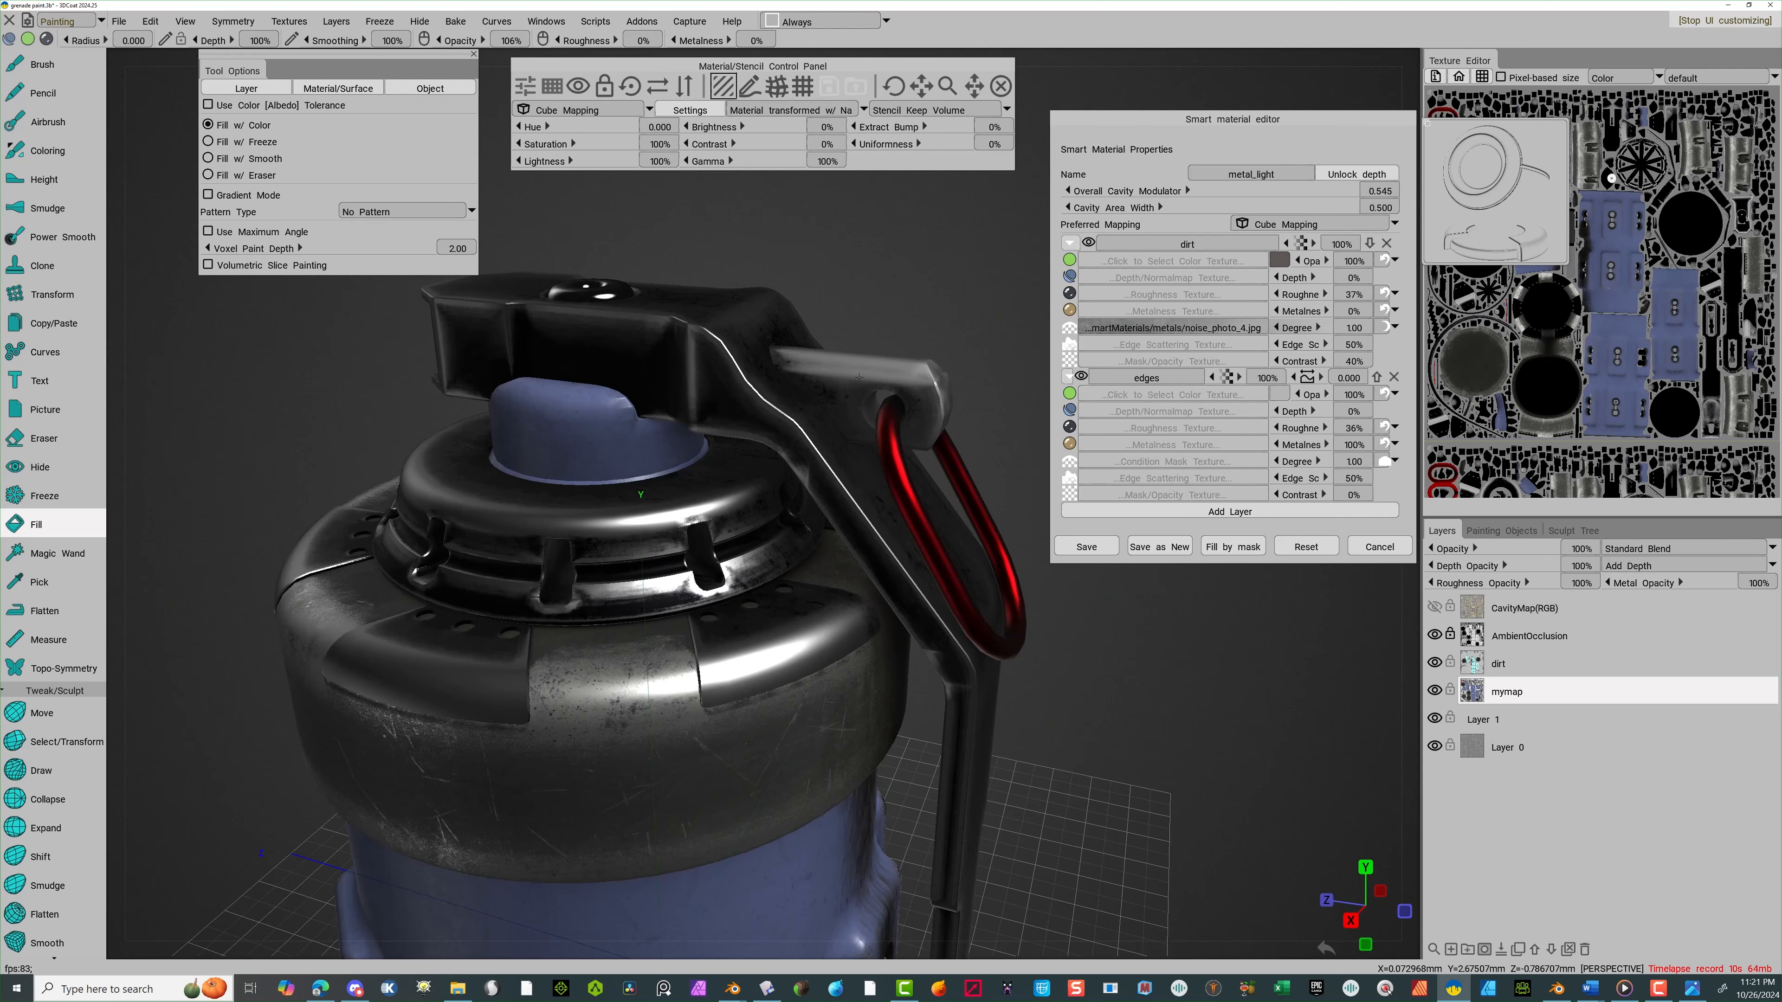
left_click(870, 369)
Review the whole grenade from several angles and save the edited metal_light material
left_click_drag(929, 313, 1041, 245)
left_click_drag(933, 320, 964, 690)
middle_click_drag(963, 691, 974, 638)
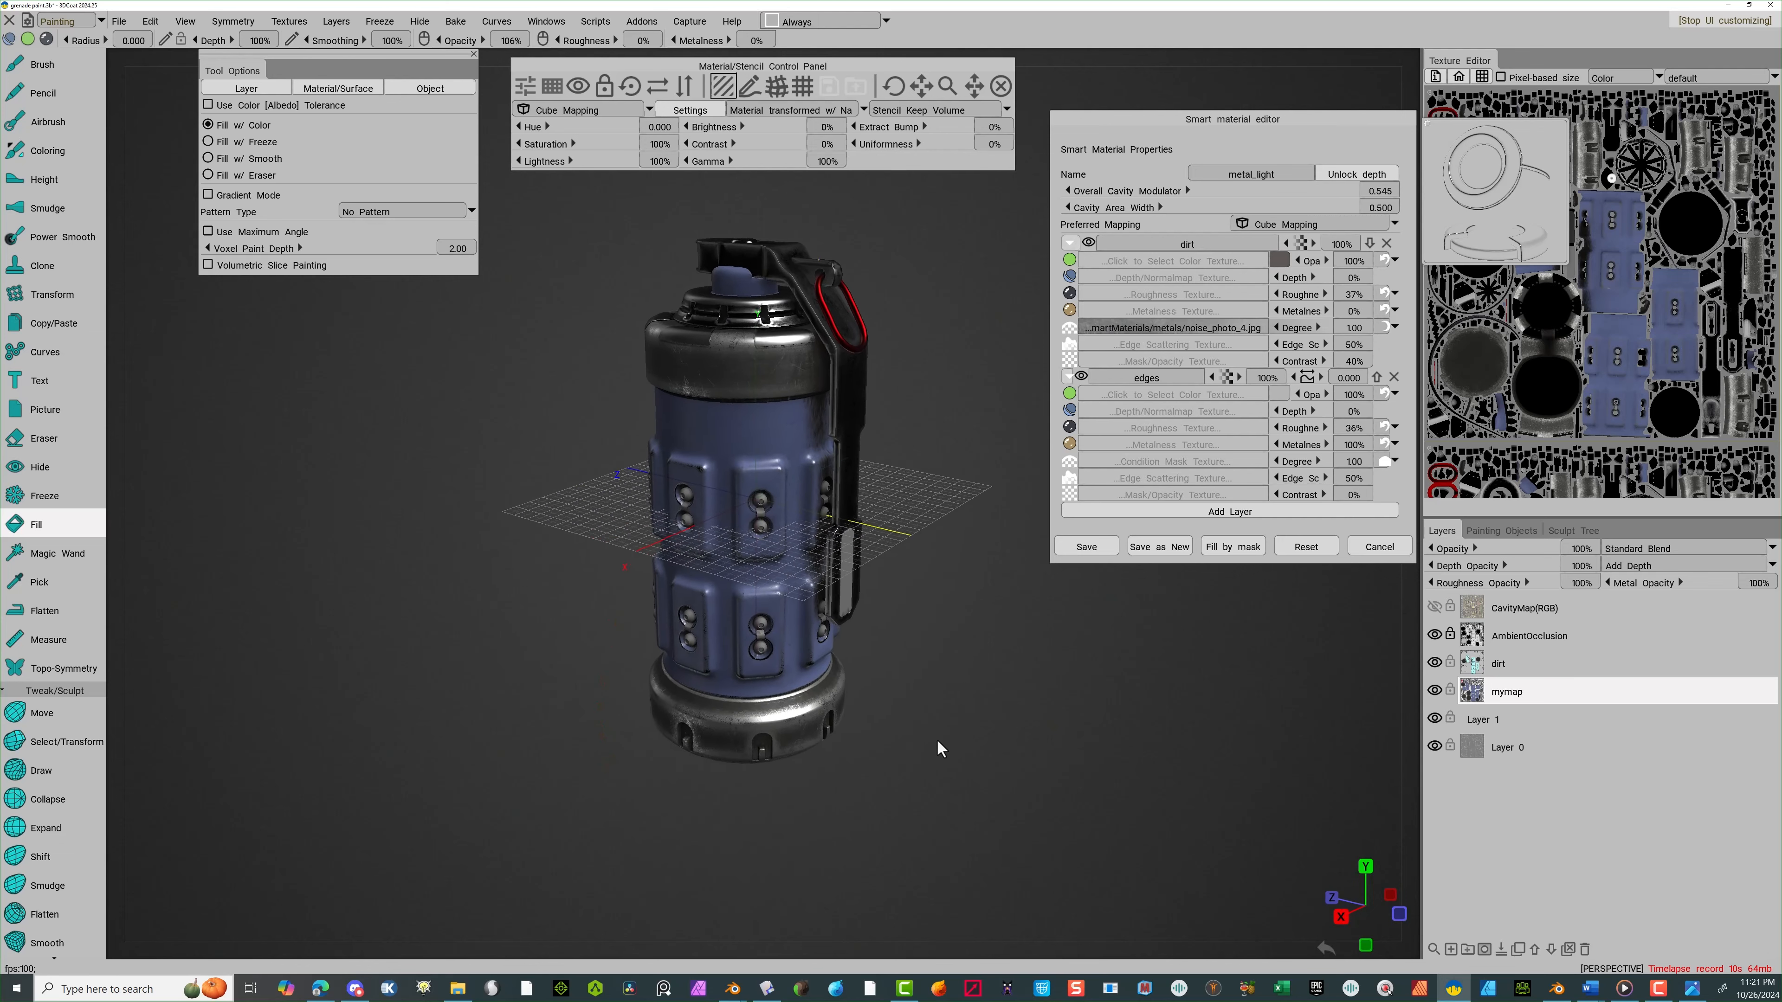
right_click_drag(938, 744, 910, 760)
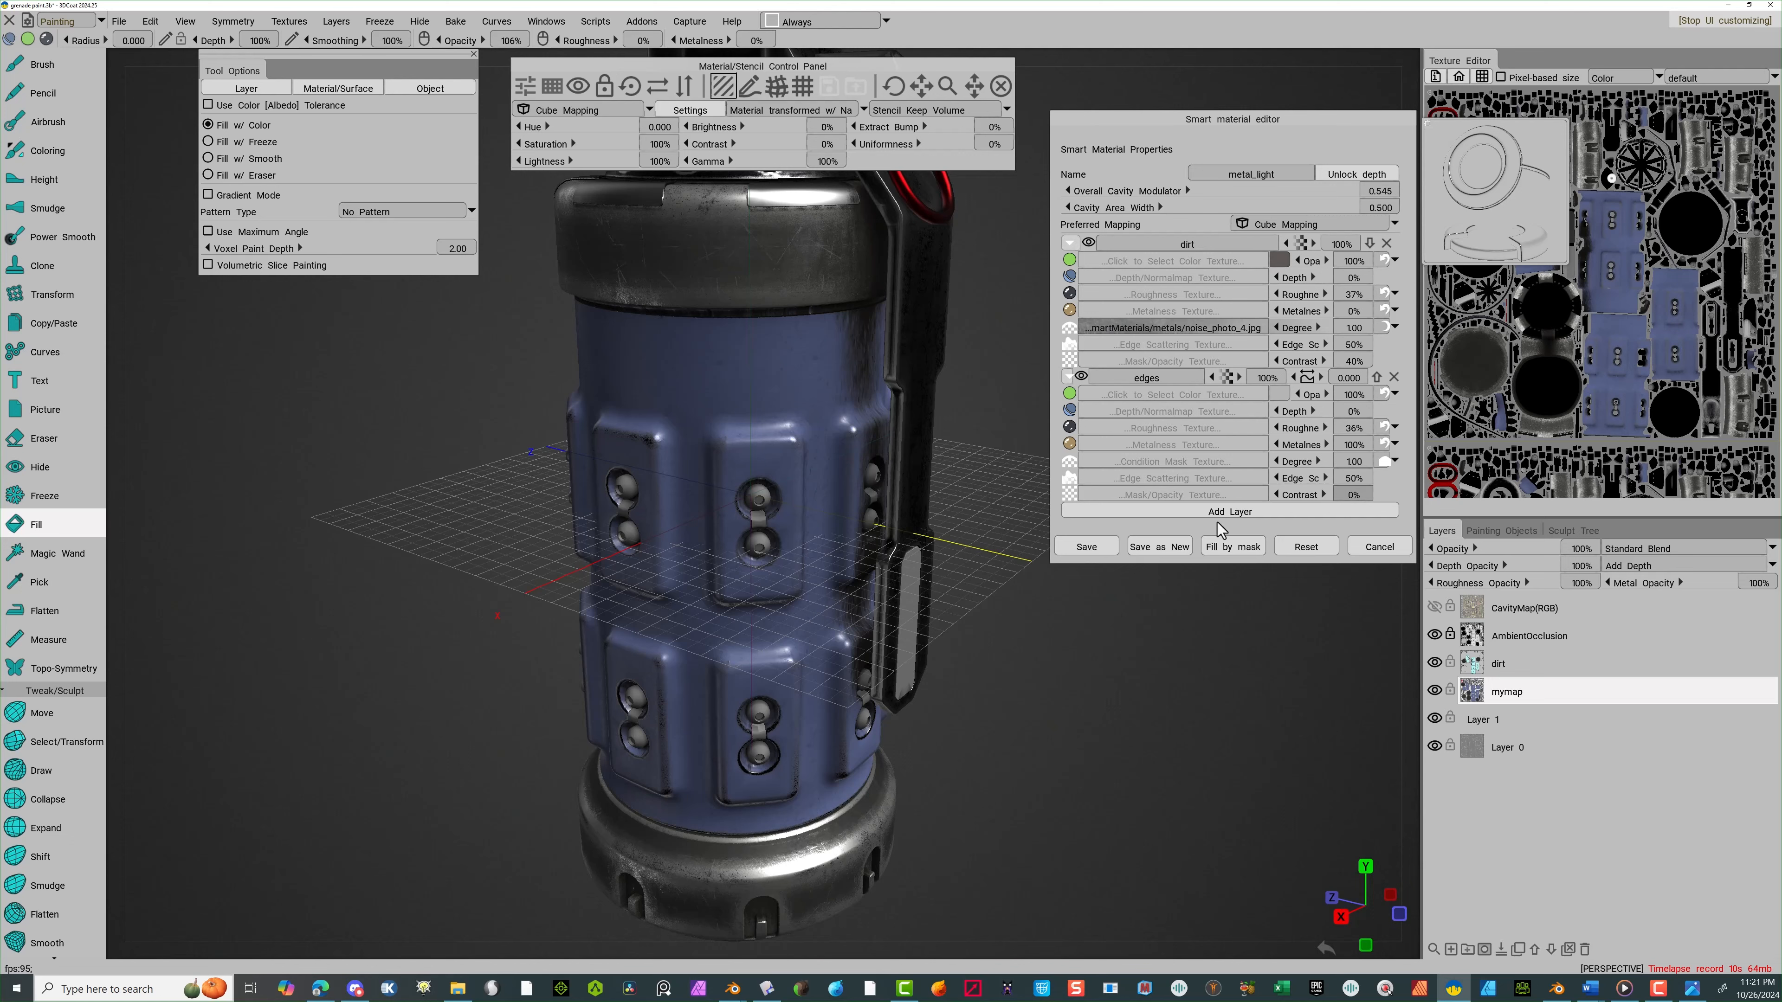
left_click(1087, 547)
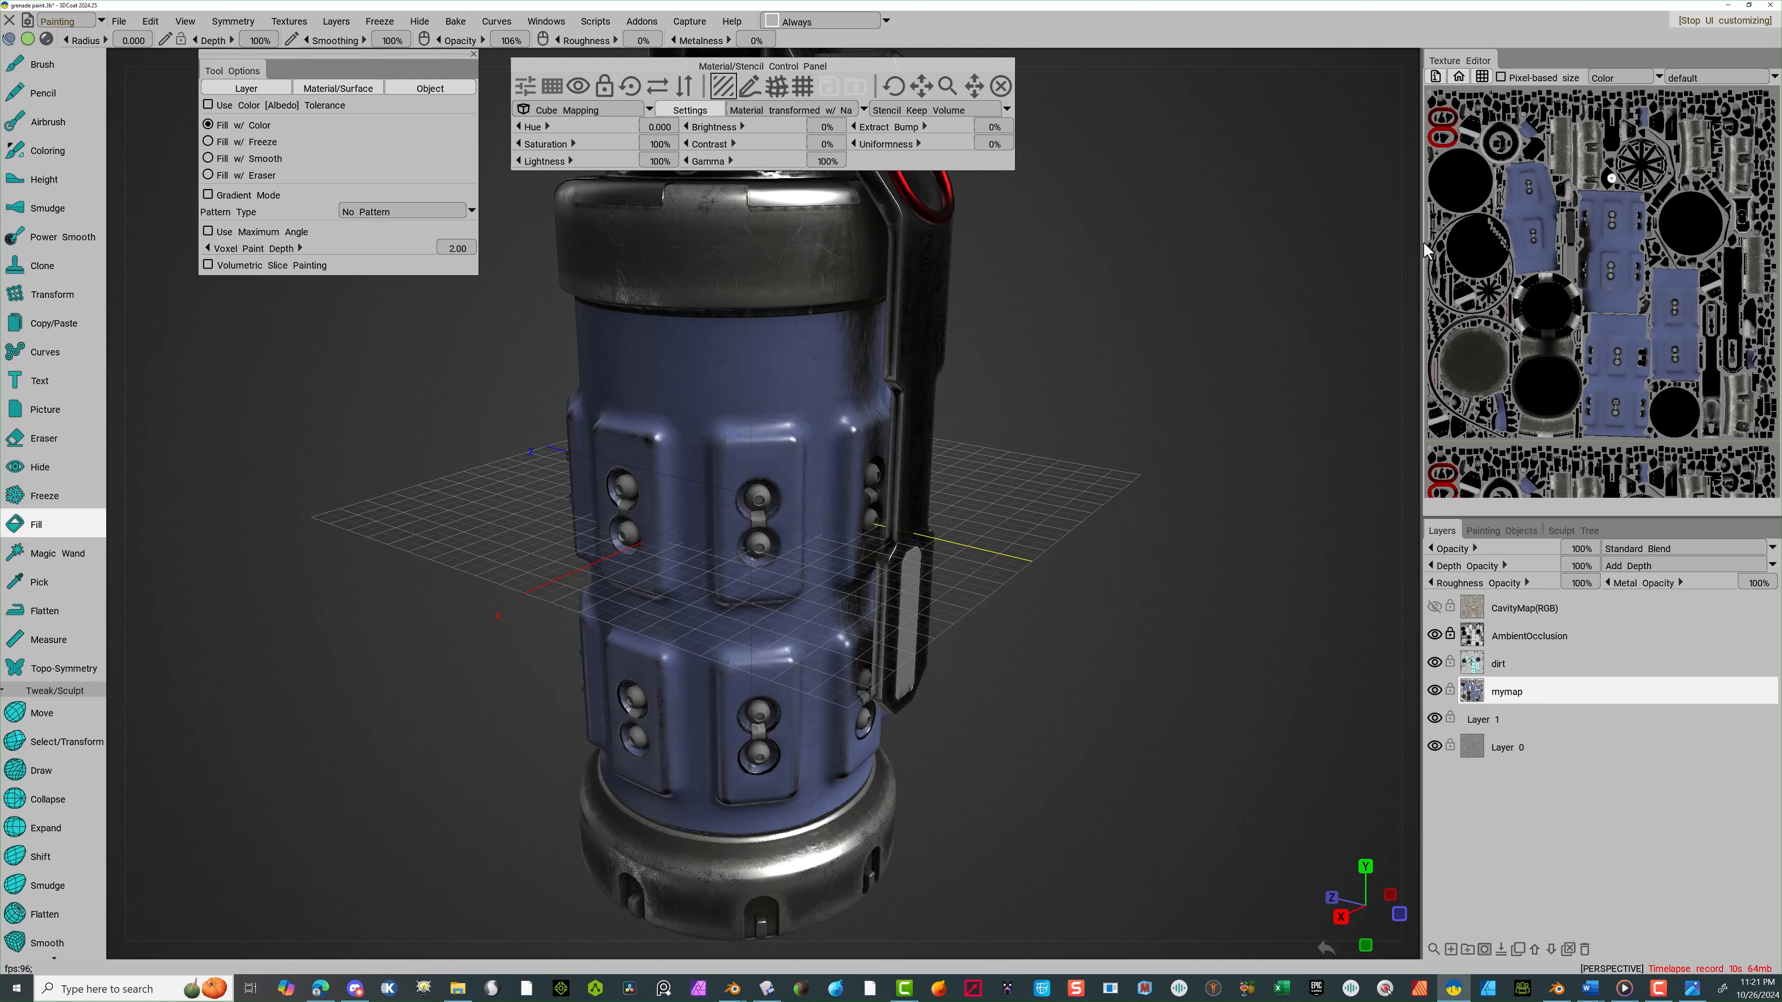
Switch the smart materials from the Metals to the Metal library and pick its first plain grey metal material
mouse_move(1405, 224)
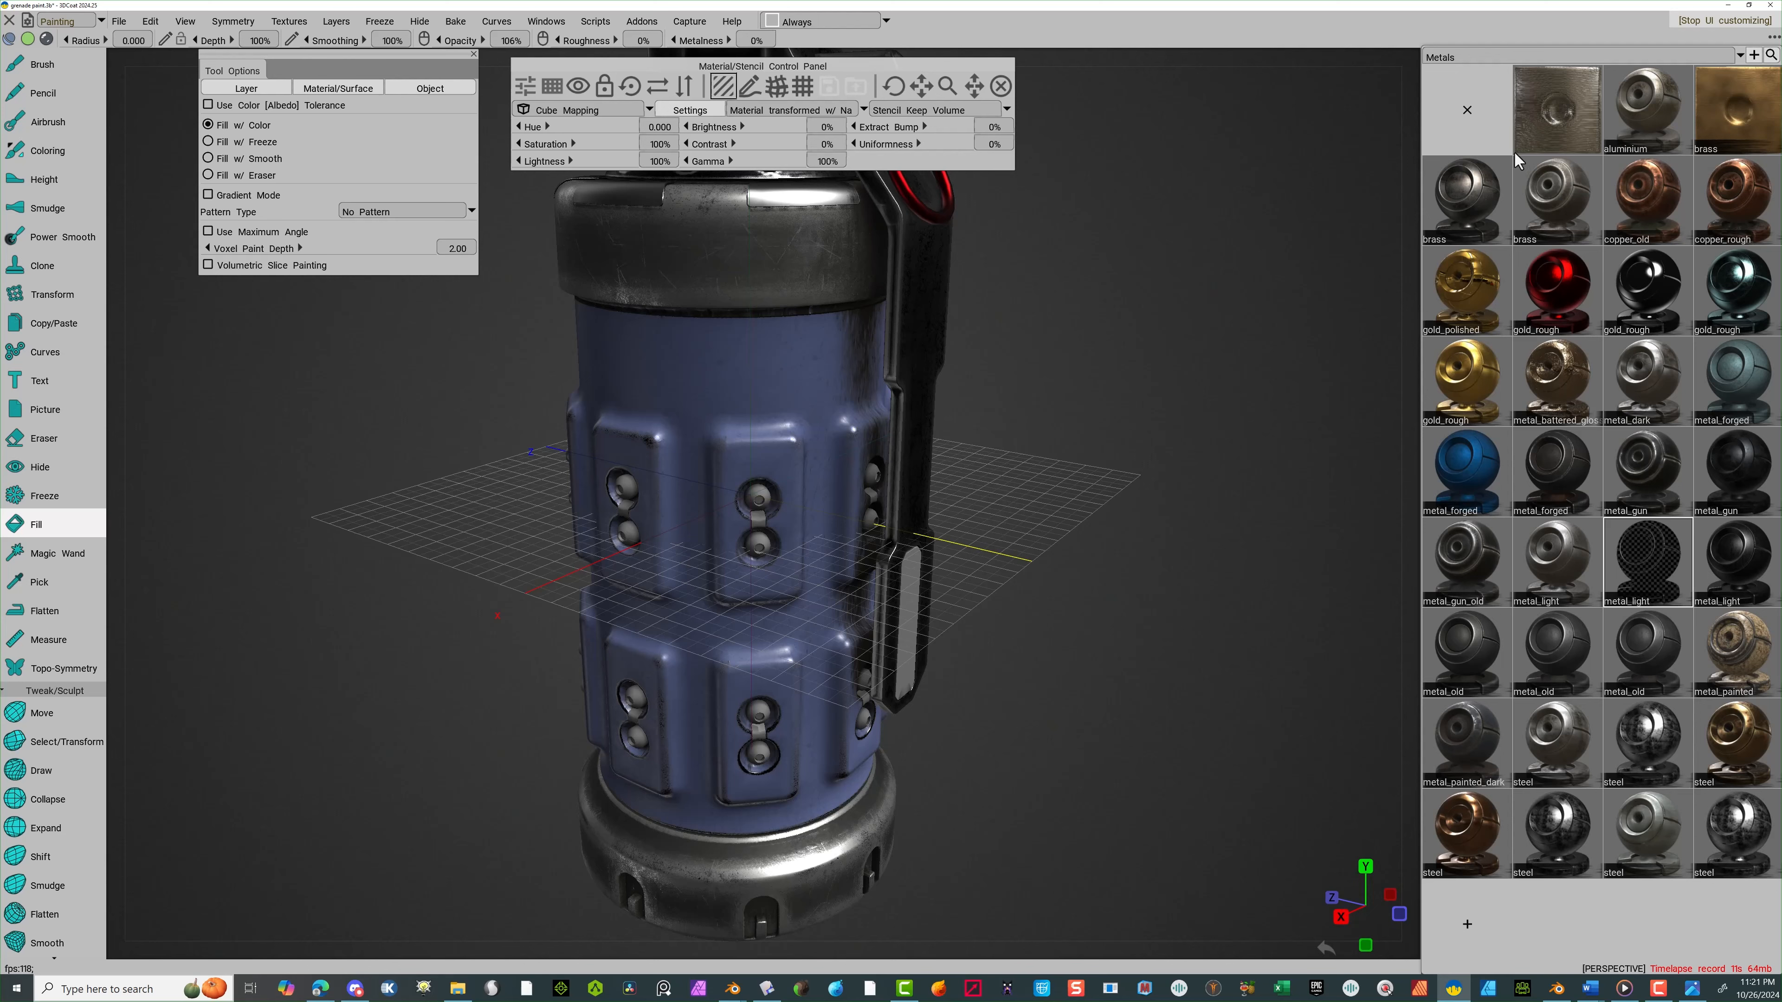
left_click(1476, 58)
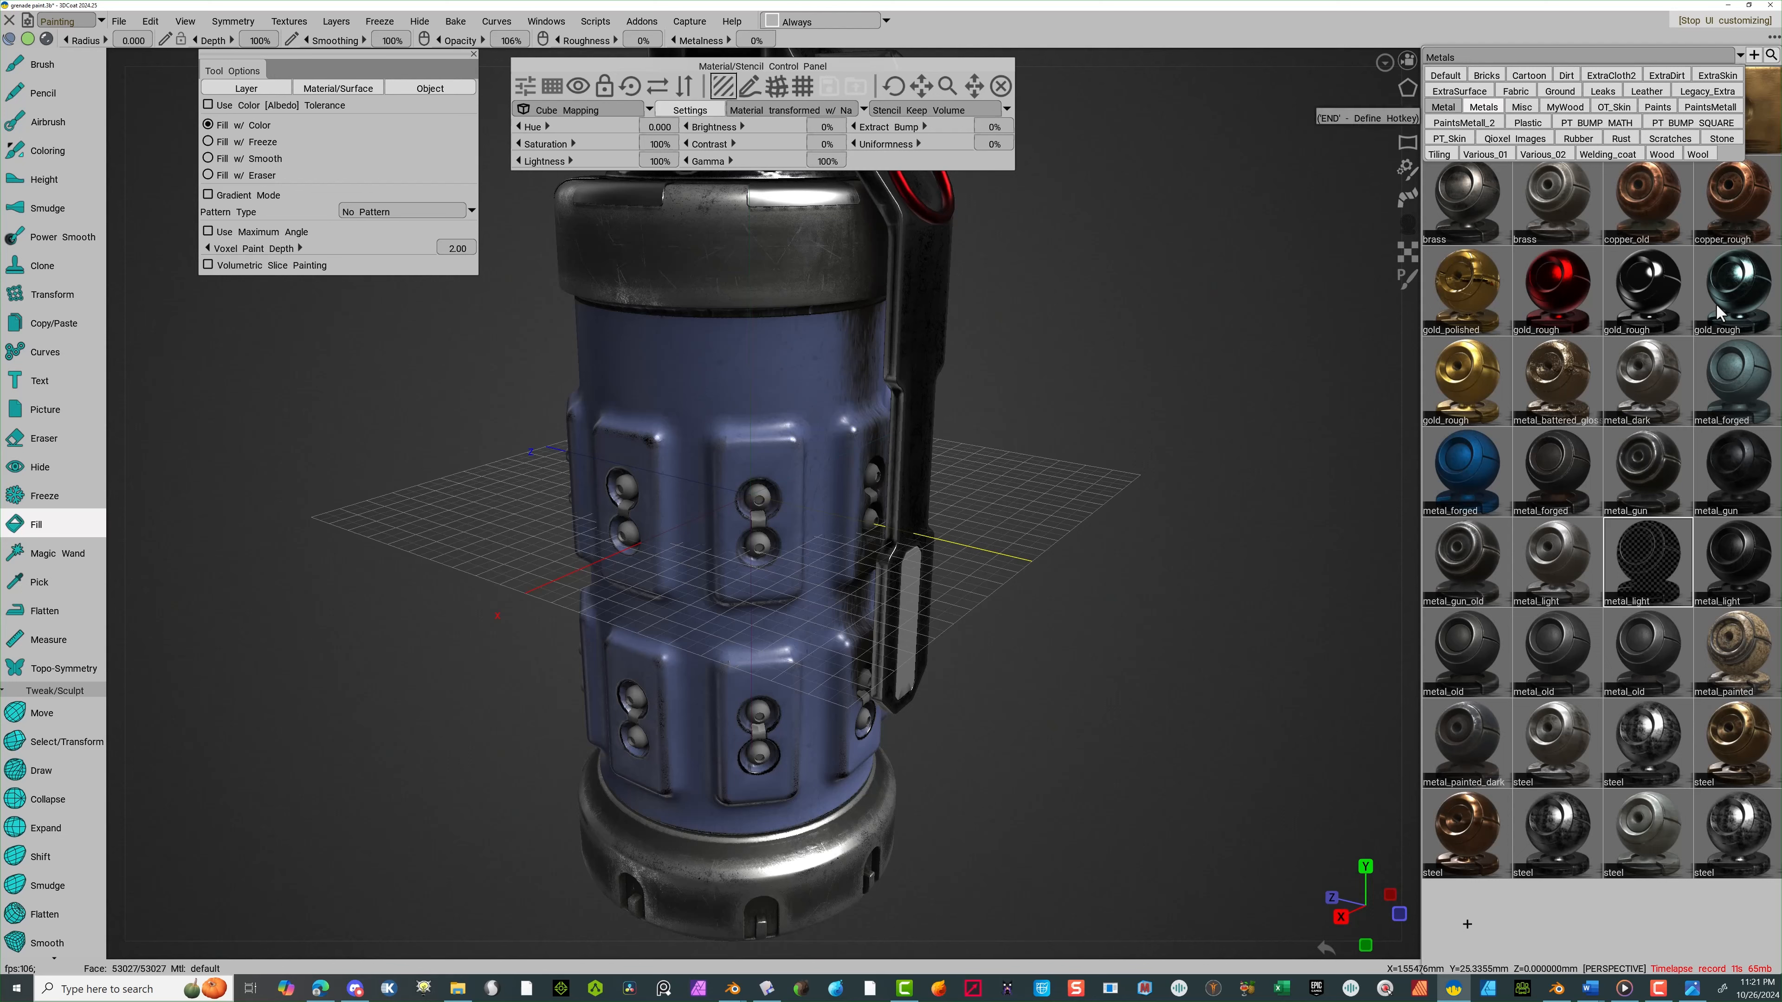
left_click(1554, 330)
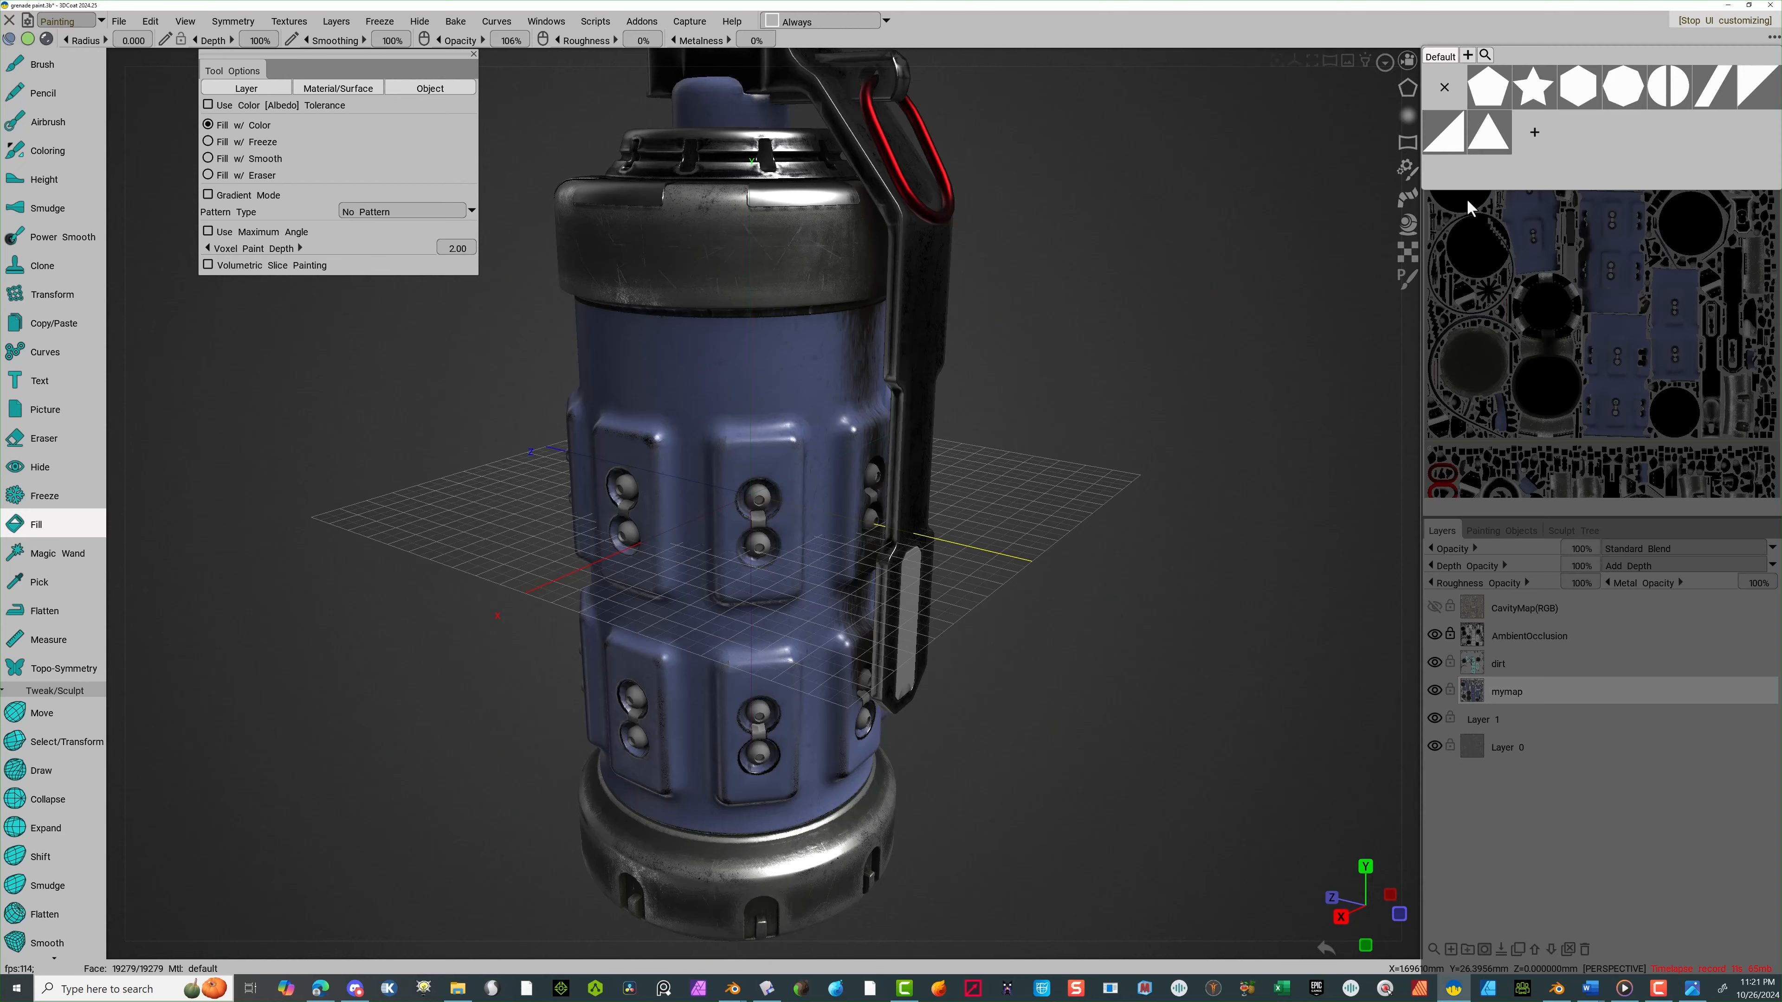
left_click(1410, 226)
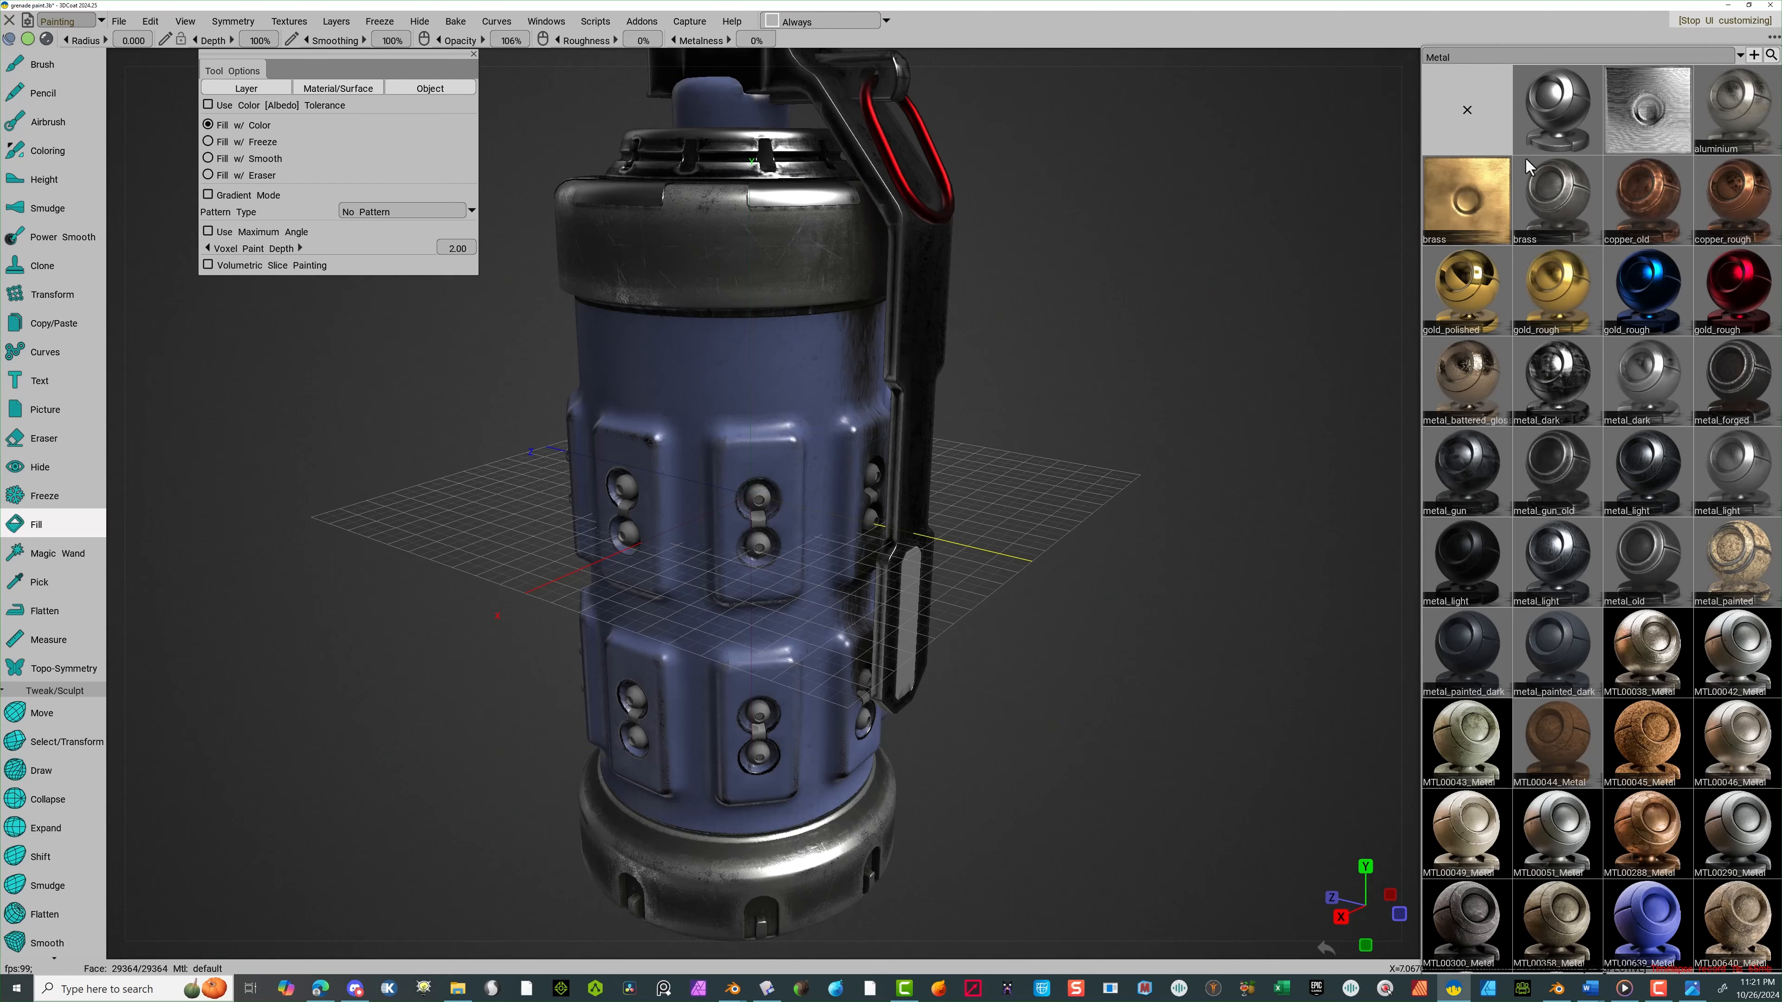
left_click(1563, 123)
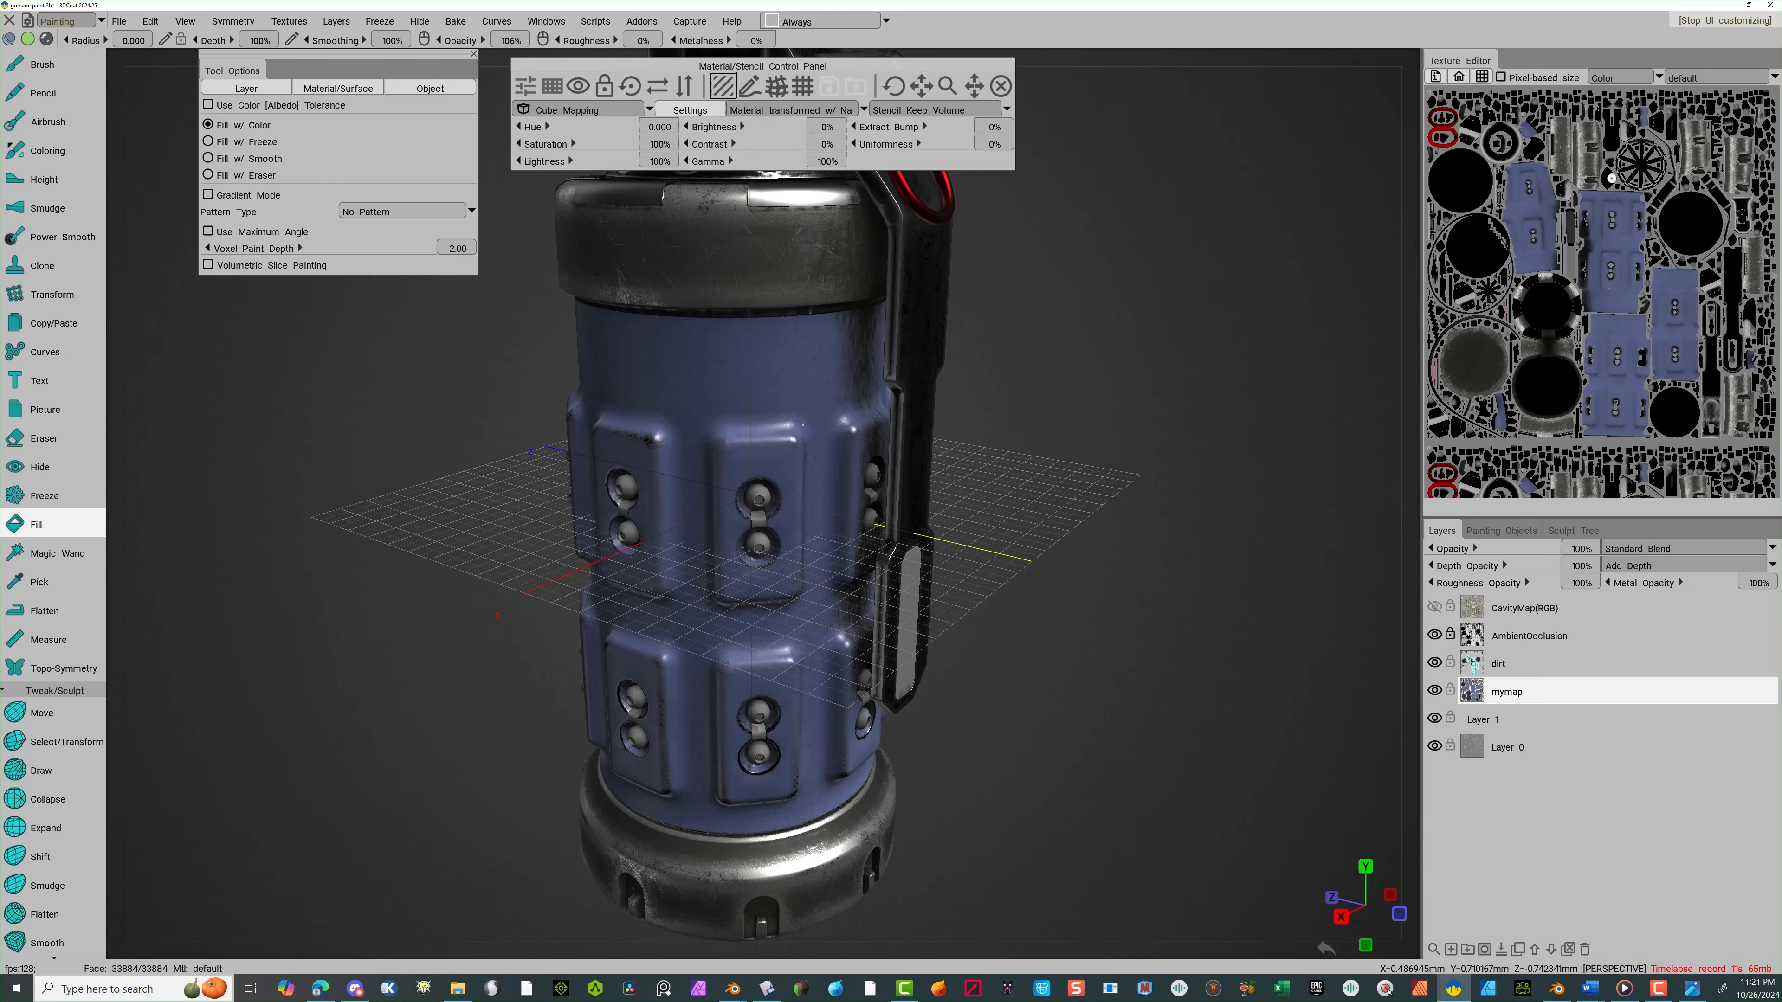
Fill the round bolts of the three visible upper body panels with the plain grey metal material
scroll(1165, 483, "up", 5)
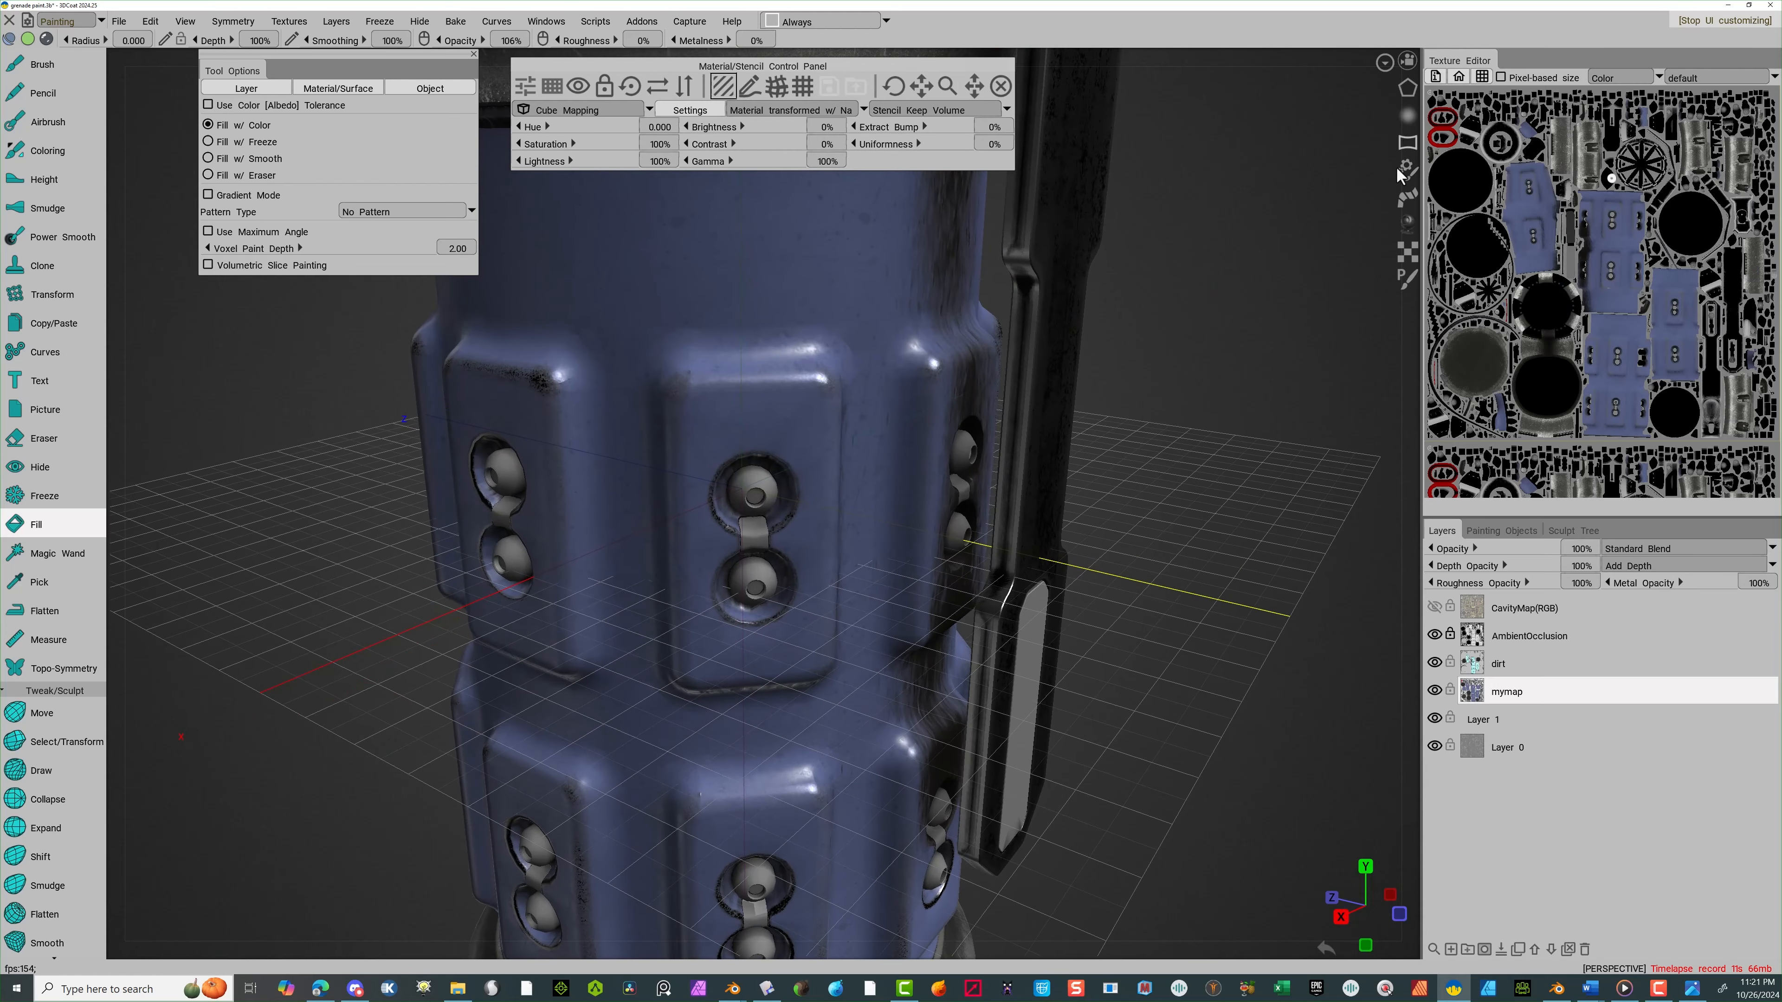
left_click(753, 482)
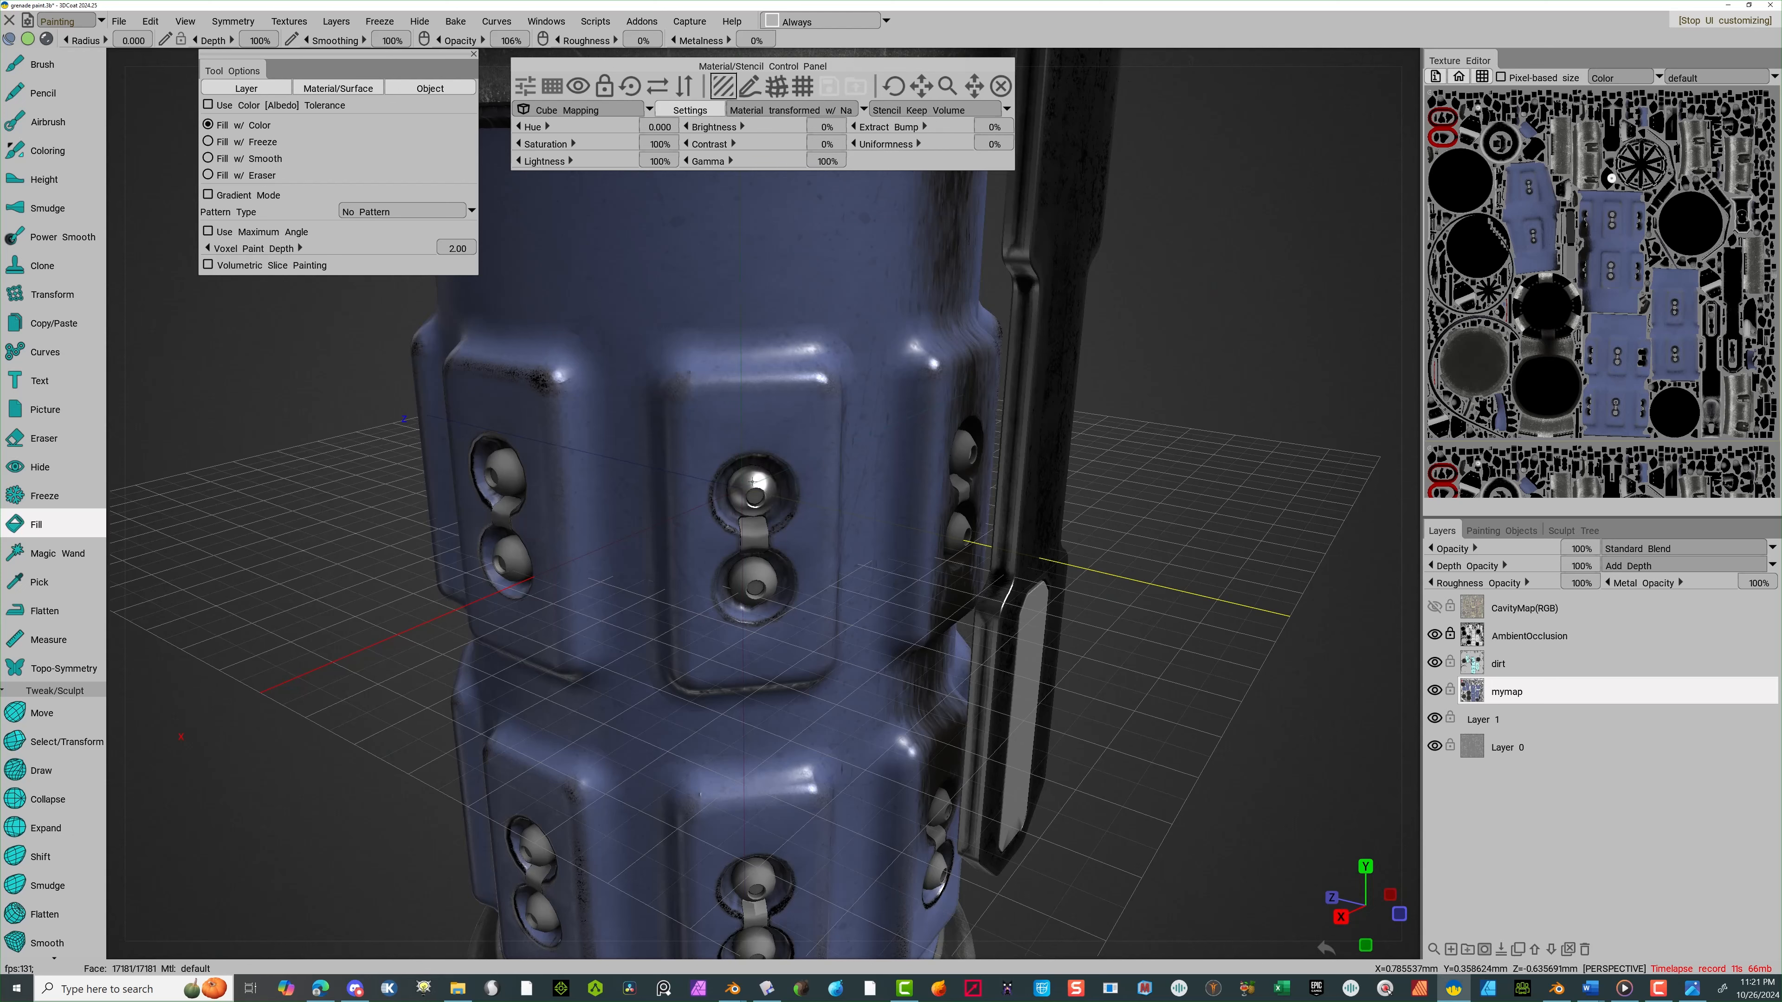
left_click(754, 570)
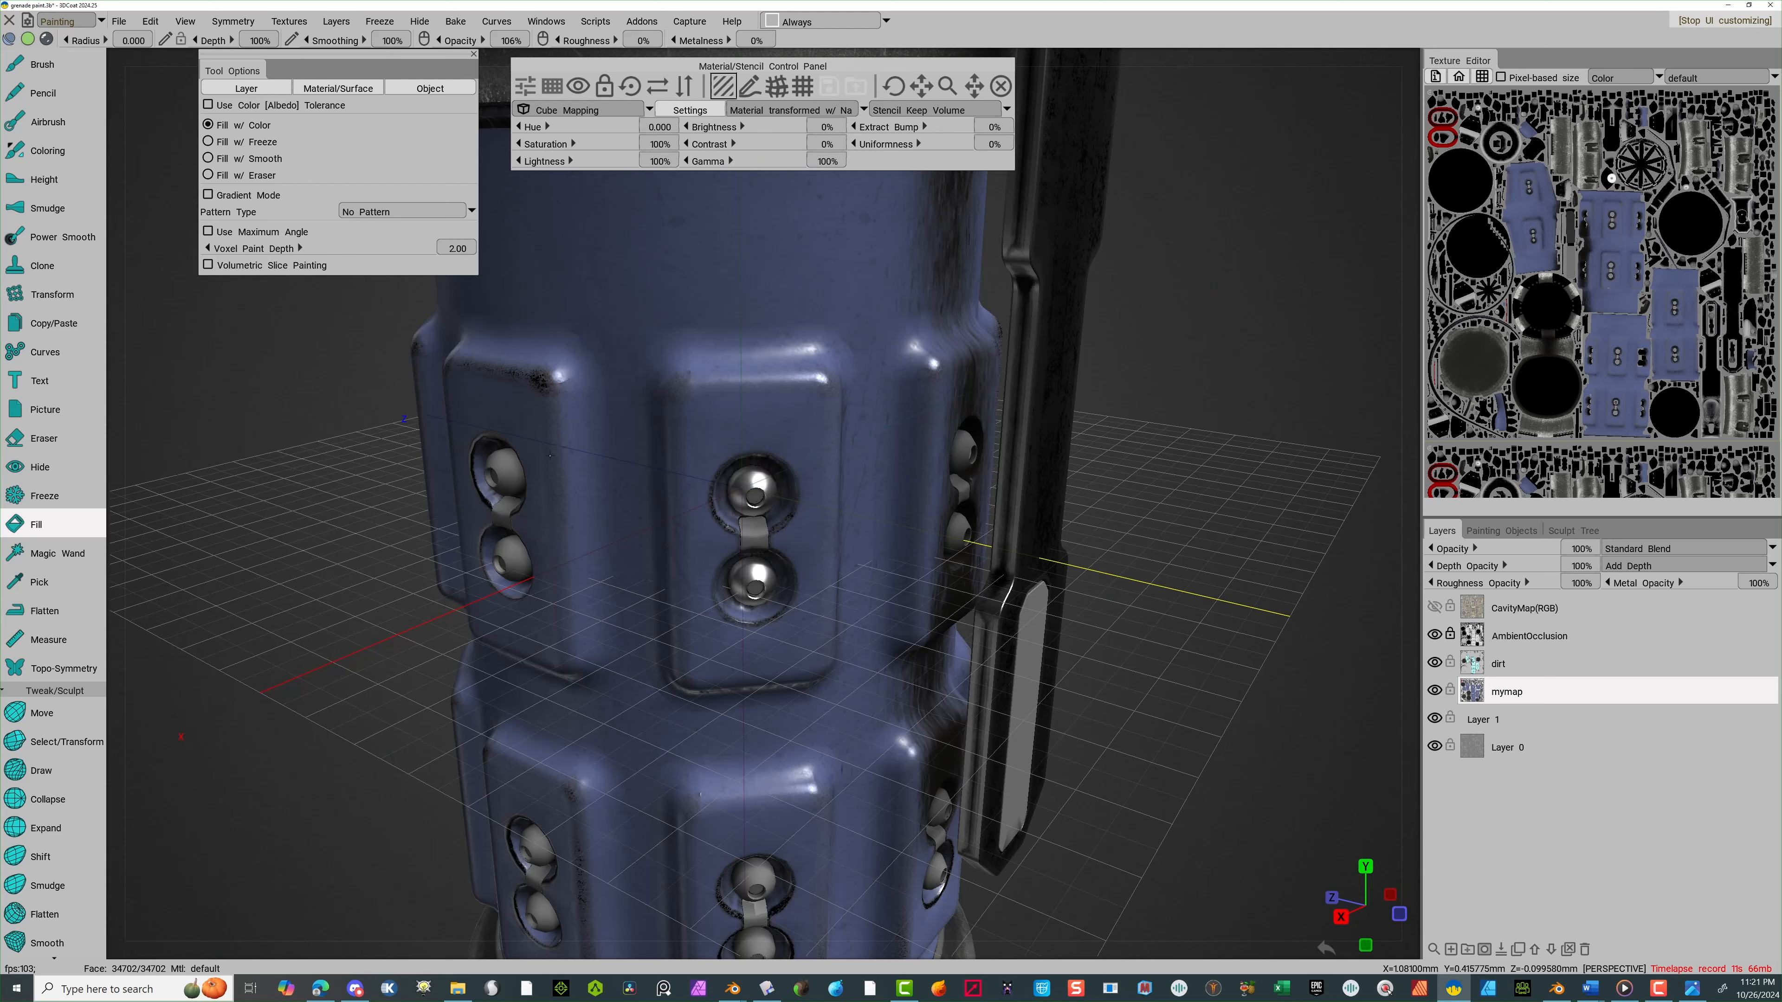
left_click(509, 471)
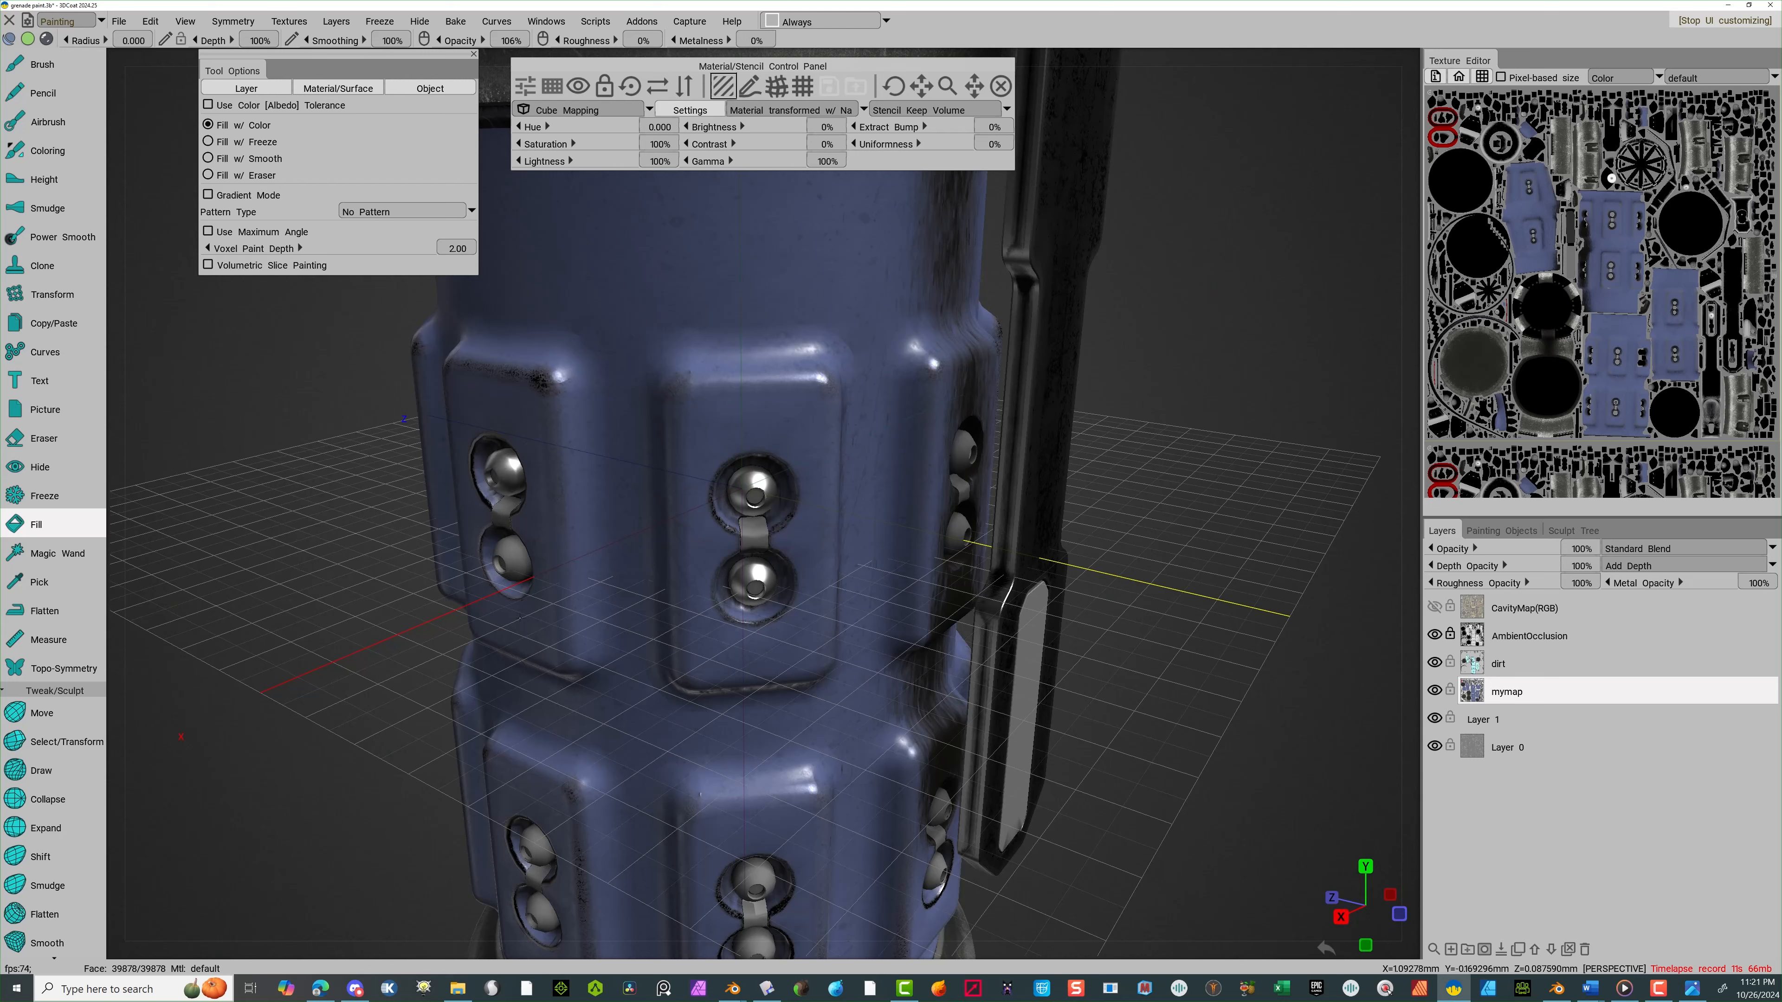
left_click(517, 555)
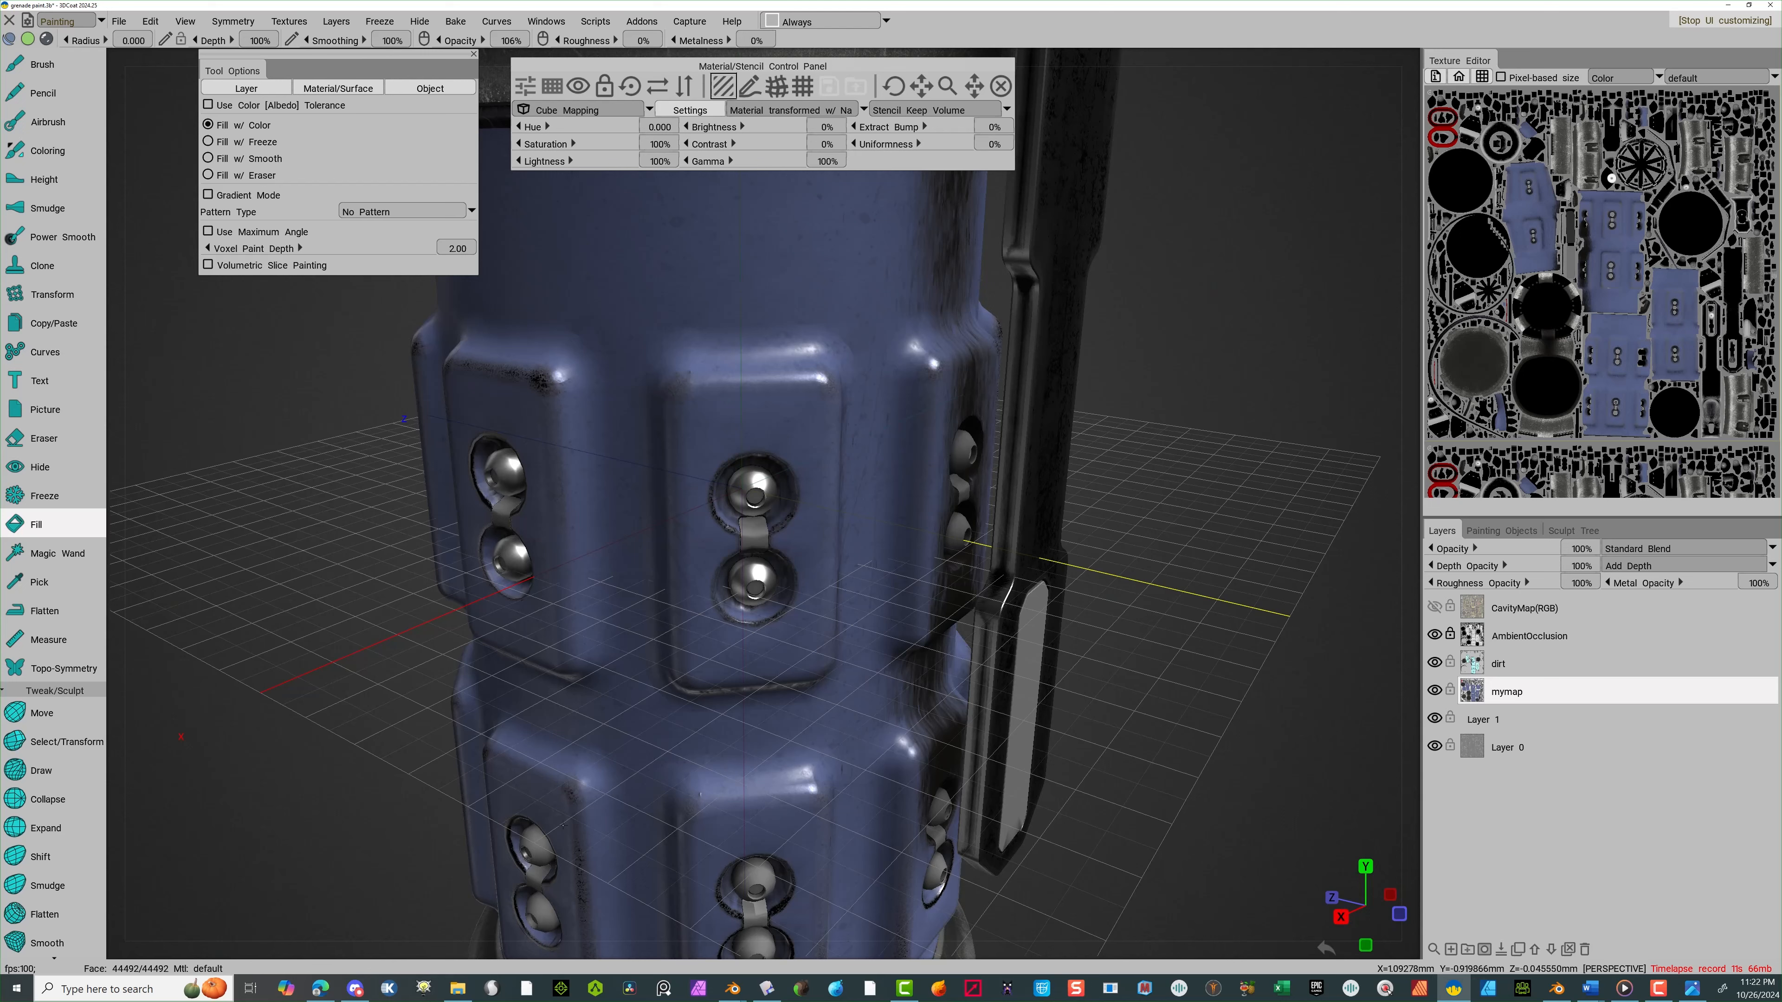
left_click(959, 448)
left_click(960, 524)
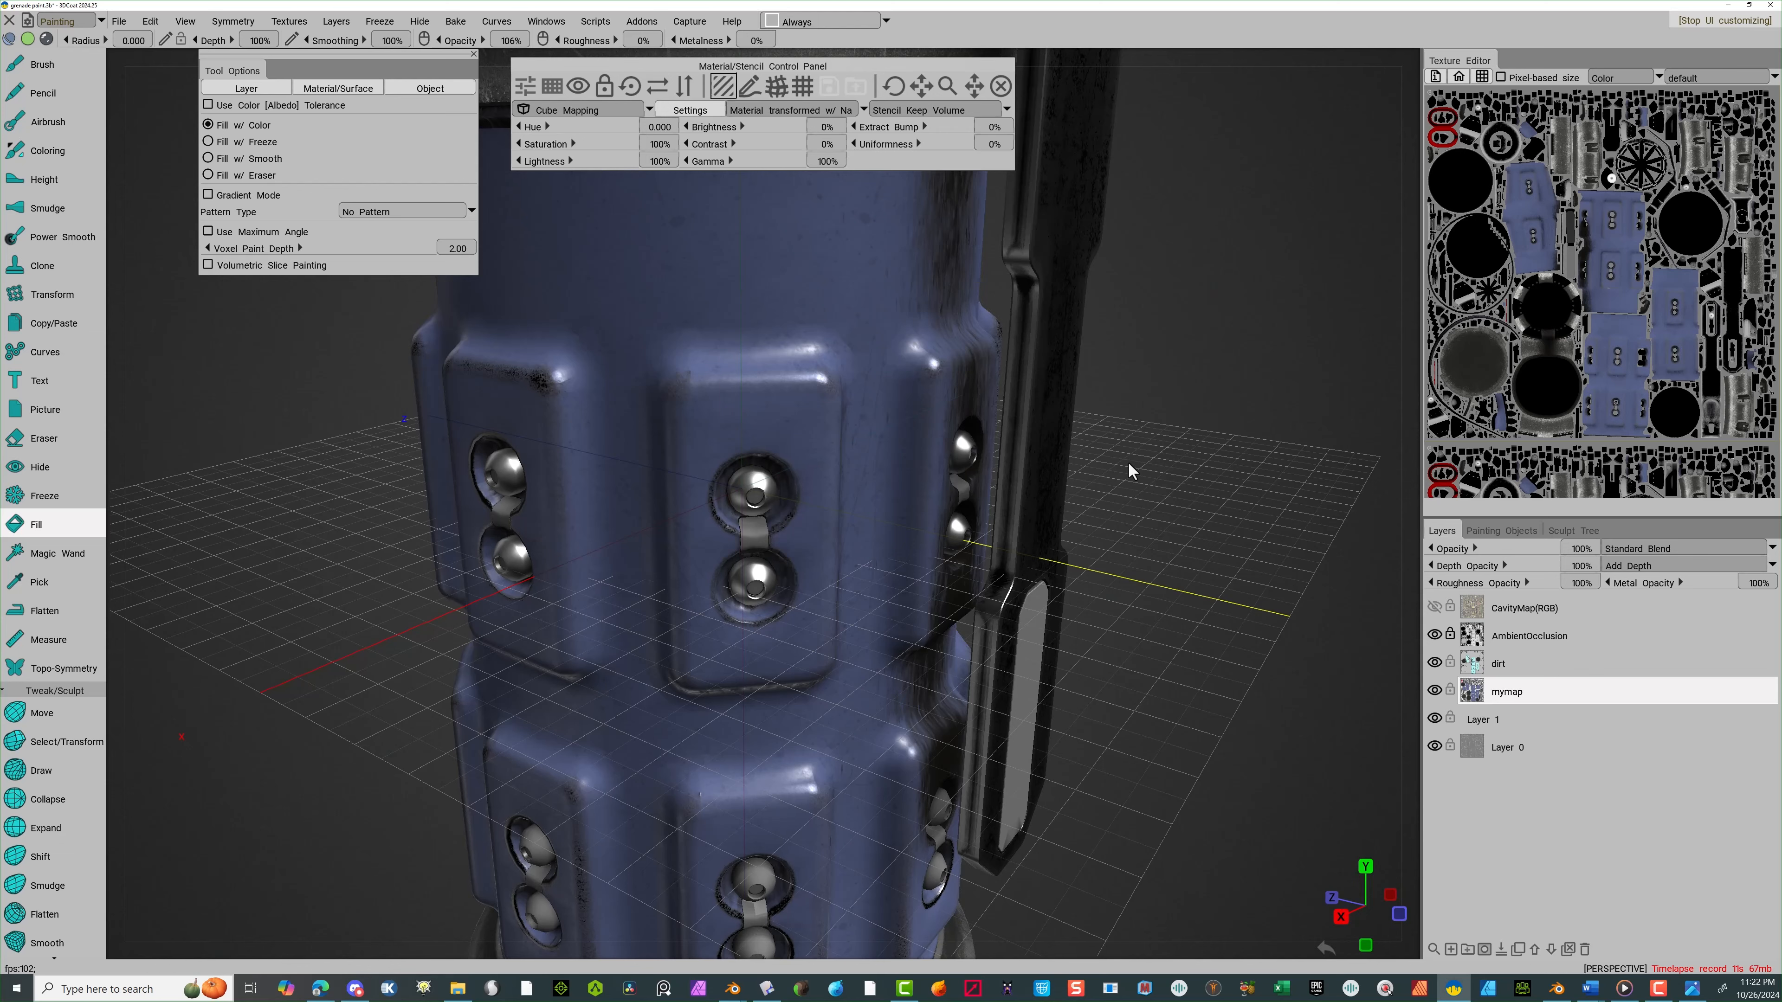
Fill the round bolts of the front lower body panel and its neighboring panel with the grey metal material
right_click_drag(1139, 433, 1143, 393)
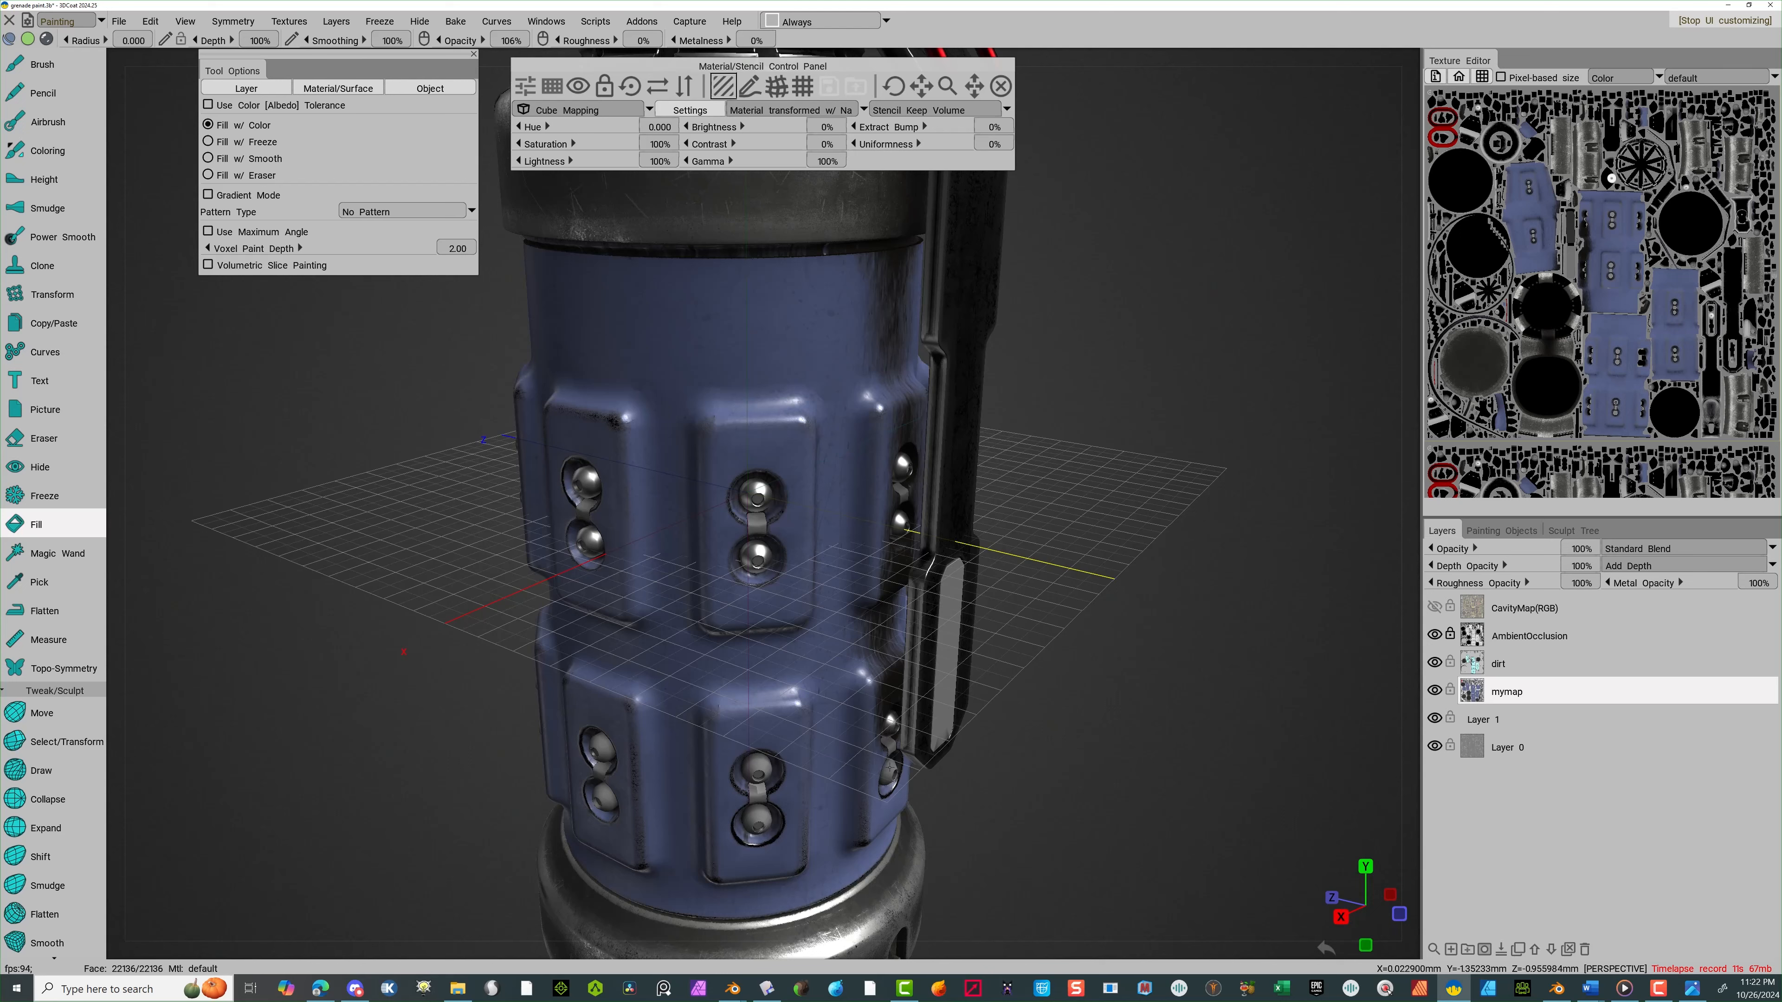
left_click(761, 765)
left_click(760, 815)
left_click(608, 796)
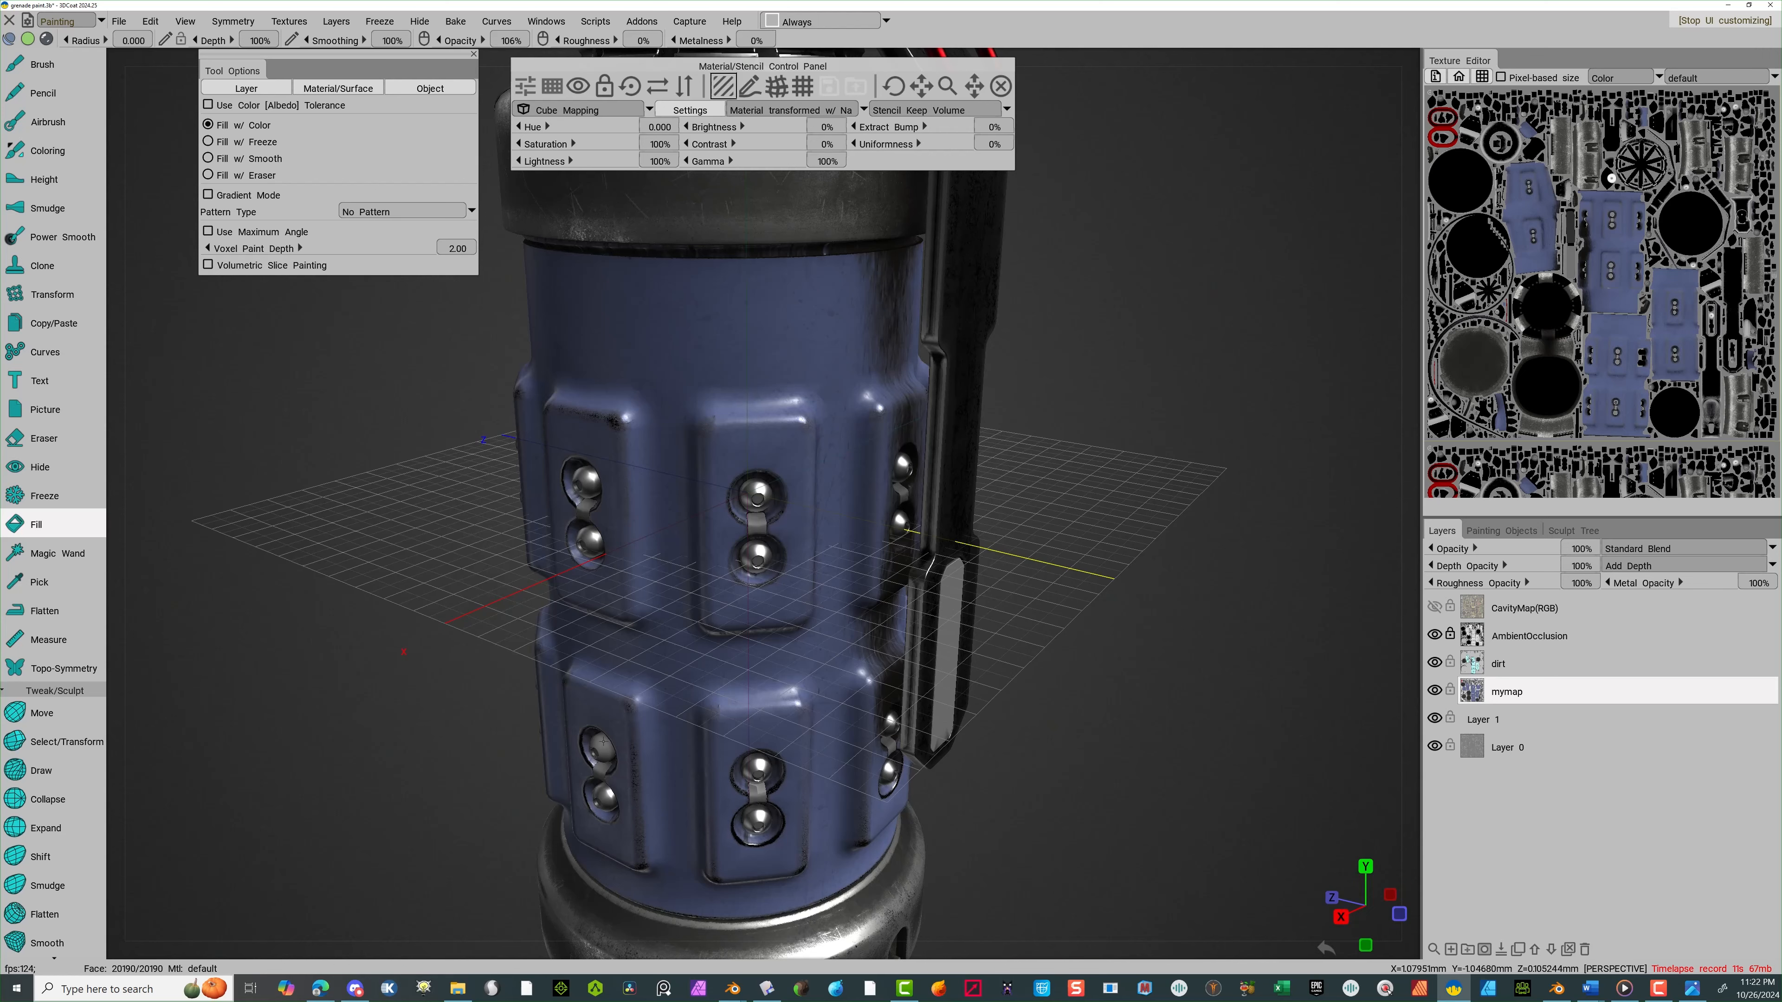
Turn to the next side of the grenade and fill its upper and lower panel bolts with the grey metal material
left_click_drag(463, 577, 596, 576)
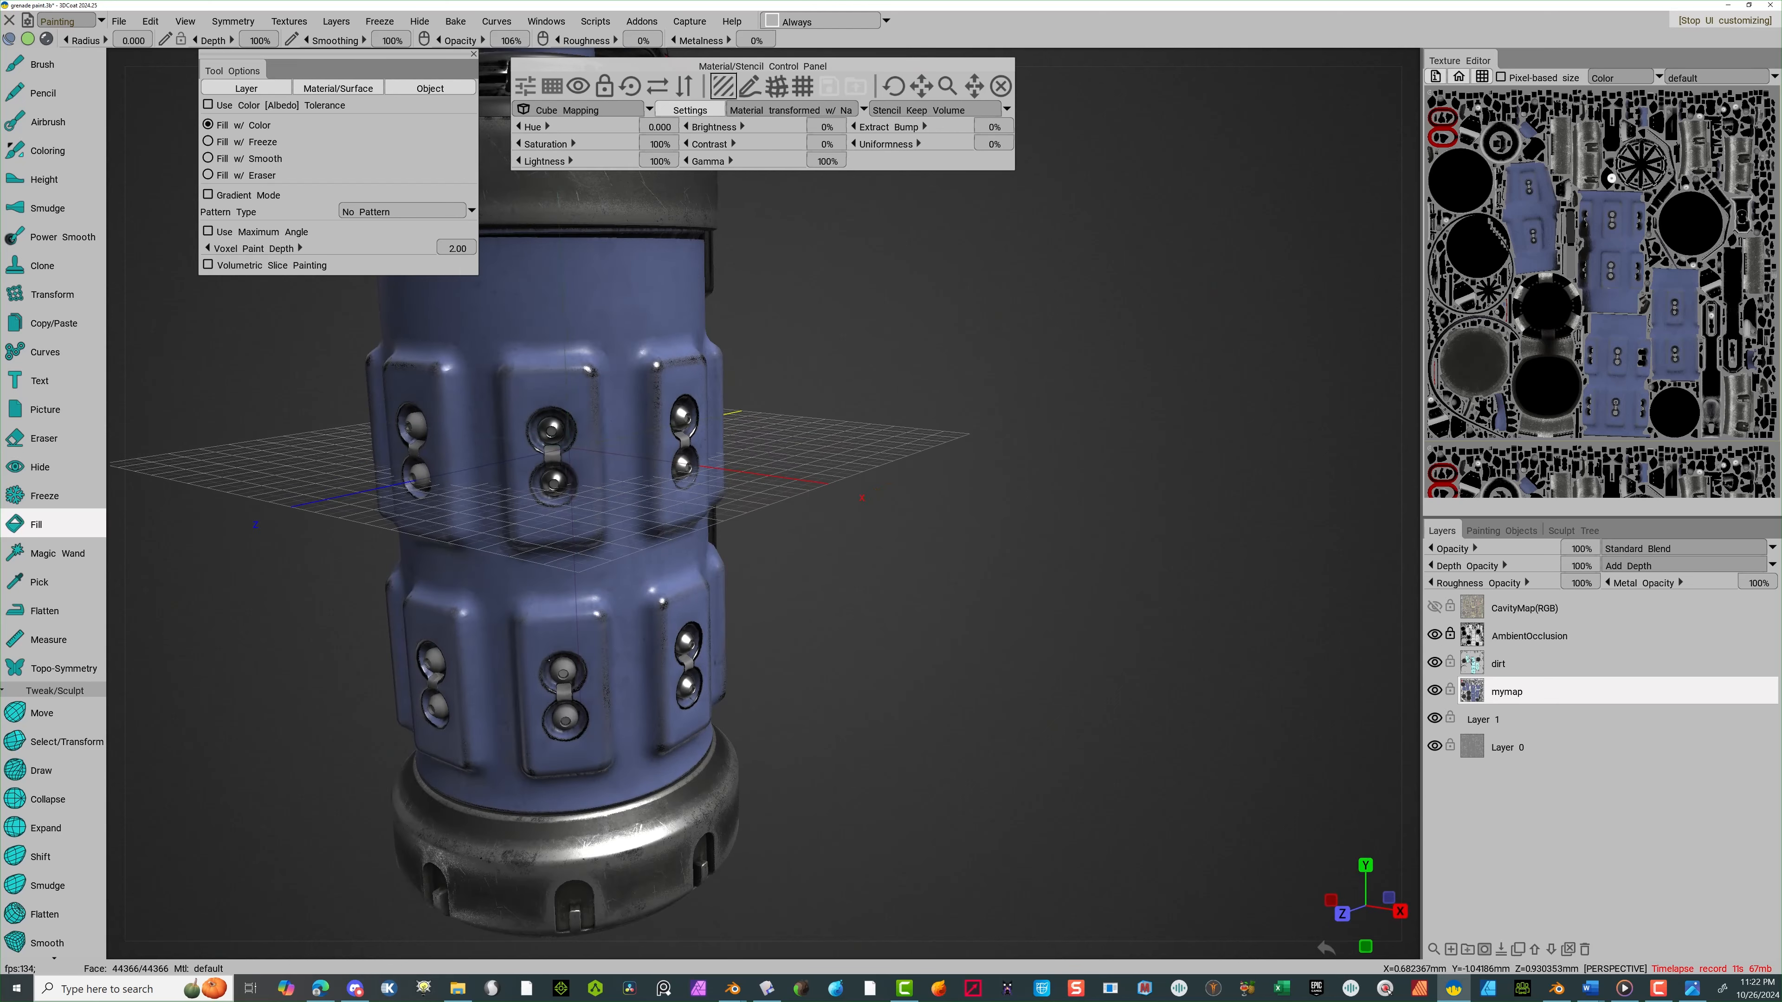
left_click(562, 671)
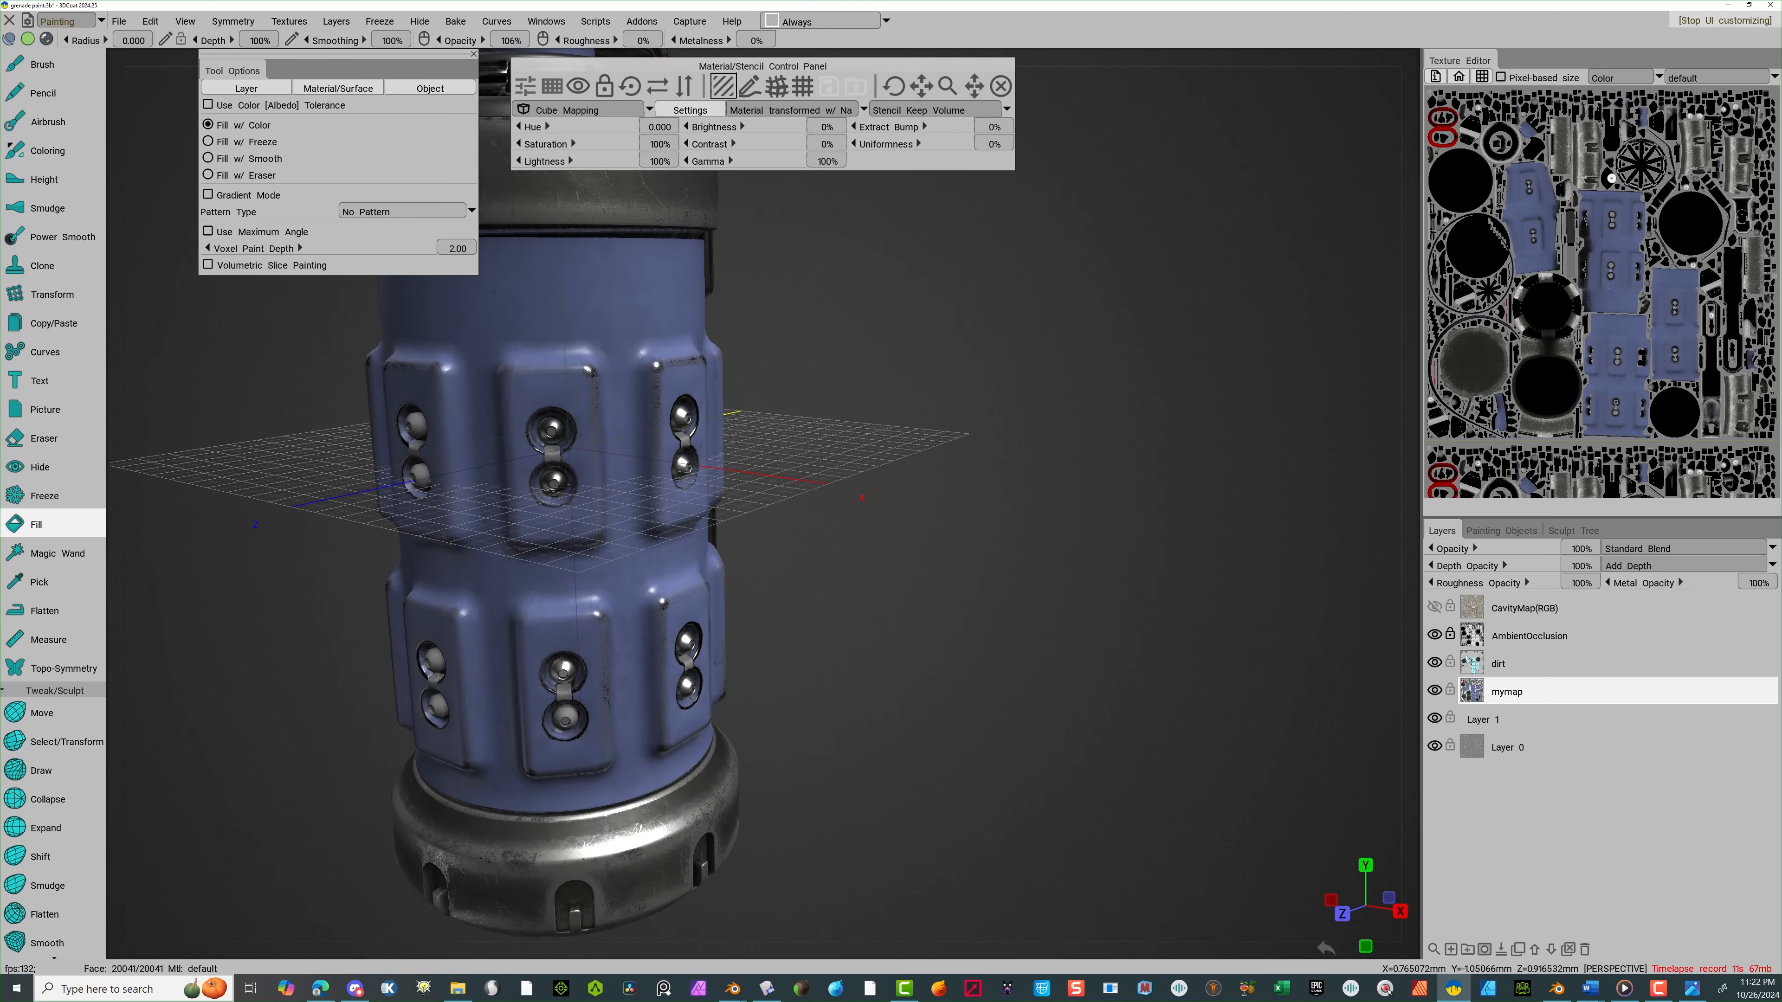
left_click(575, 712)
left_click(555, 472)
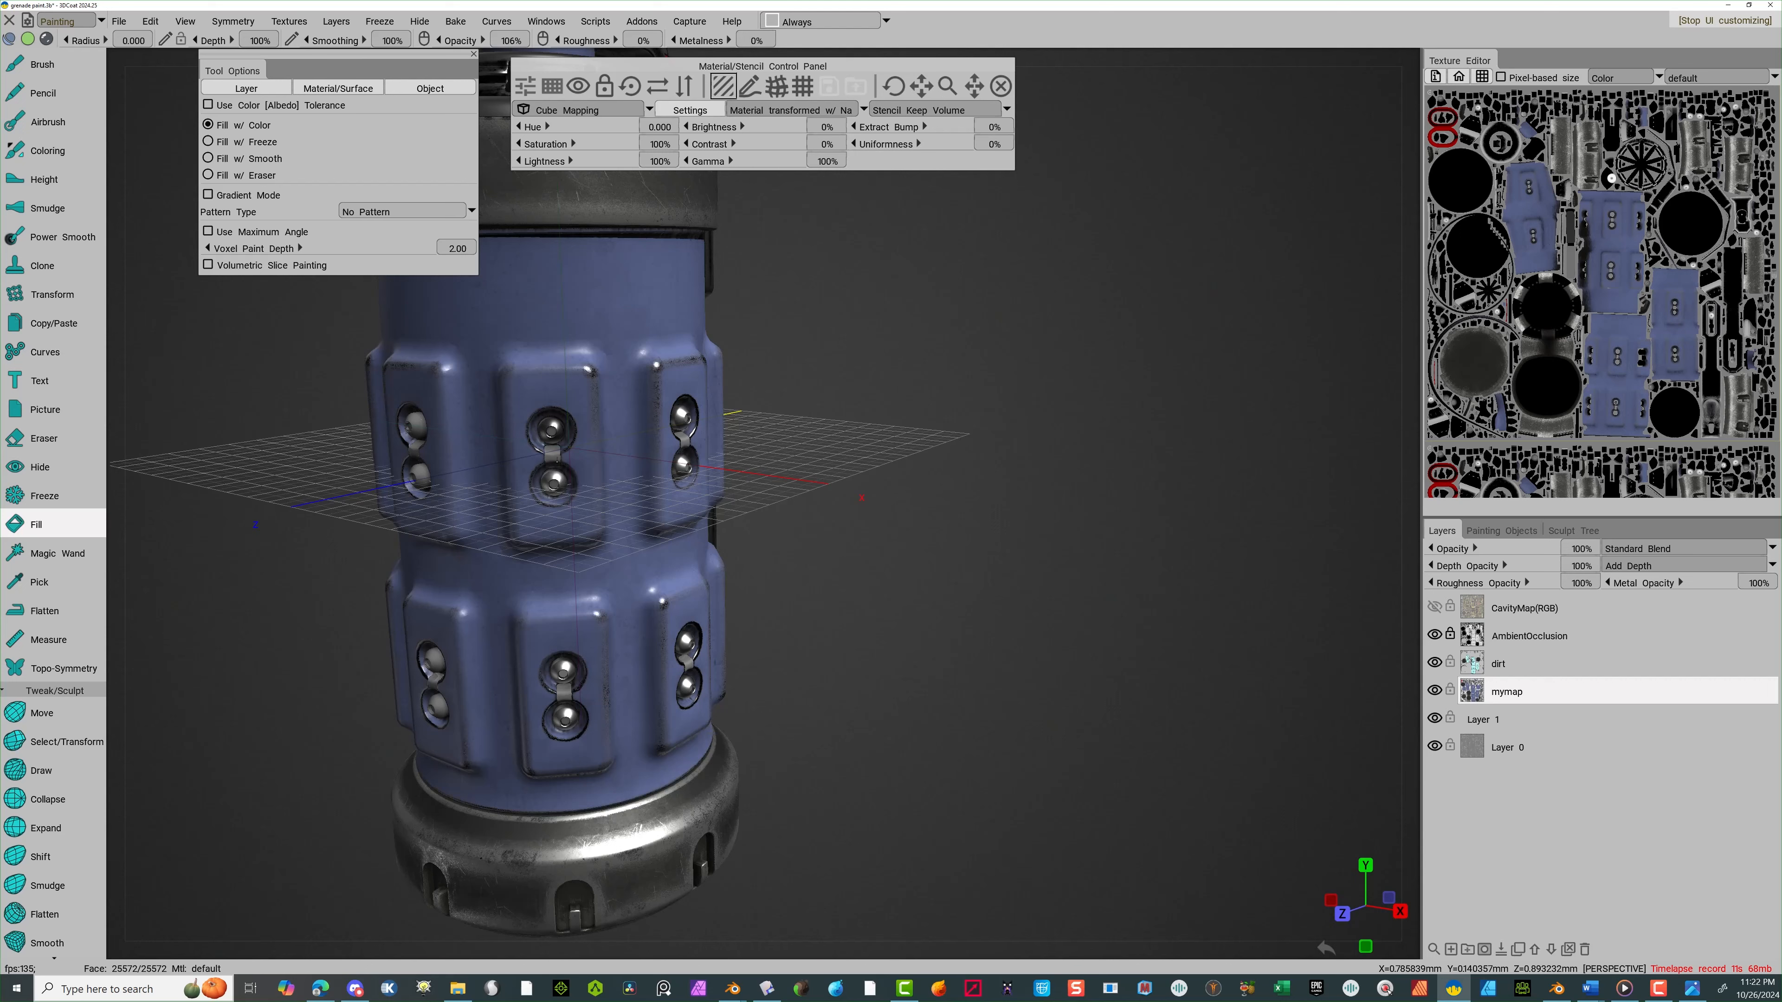
left_click(551, 427)
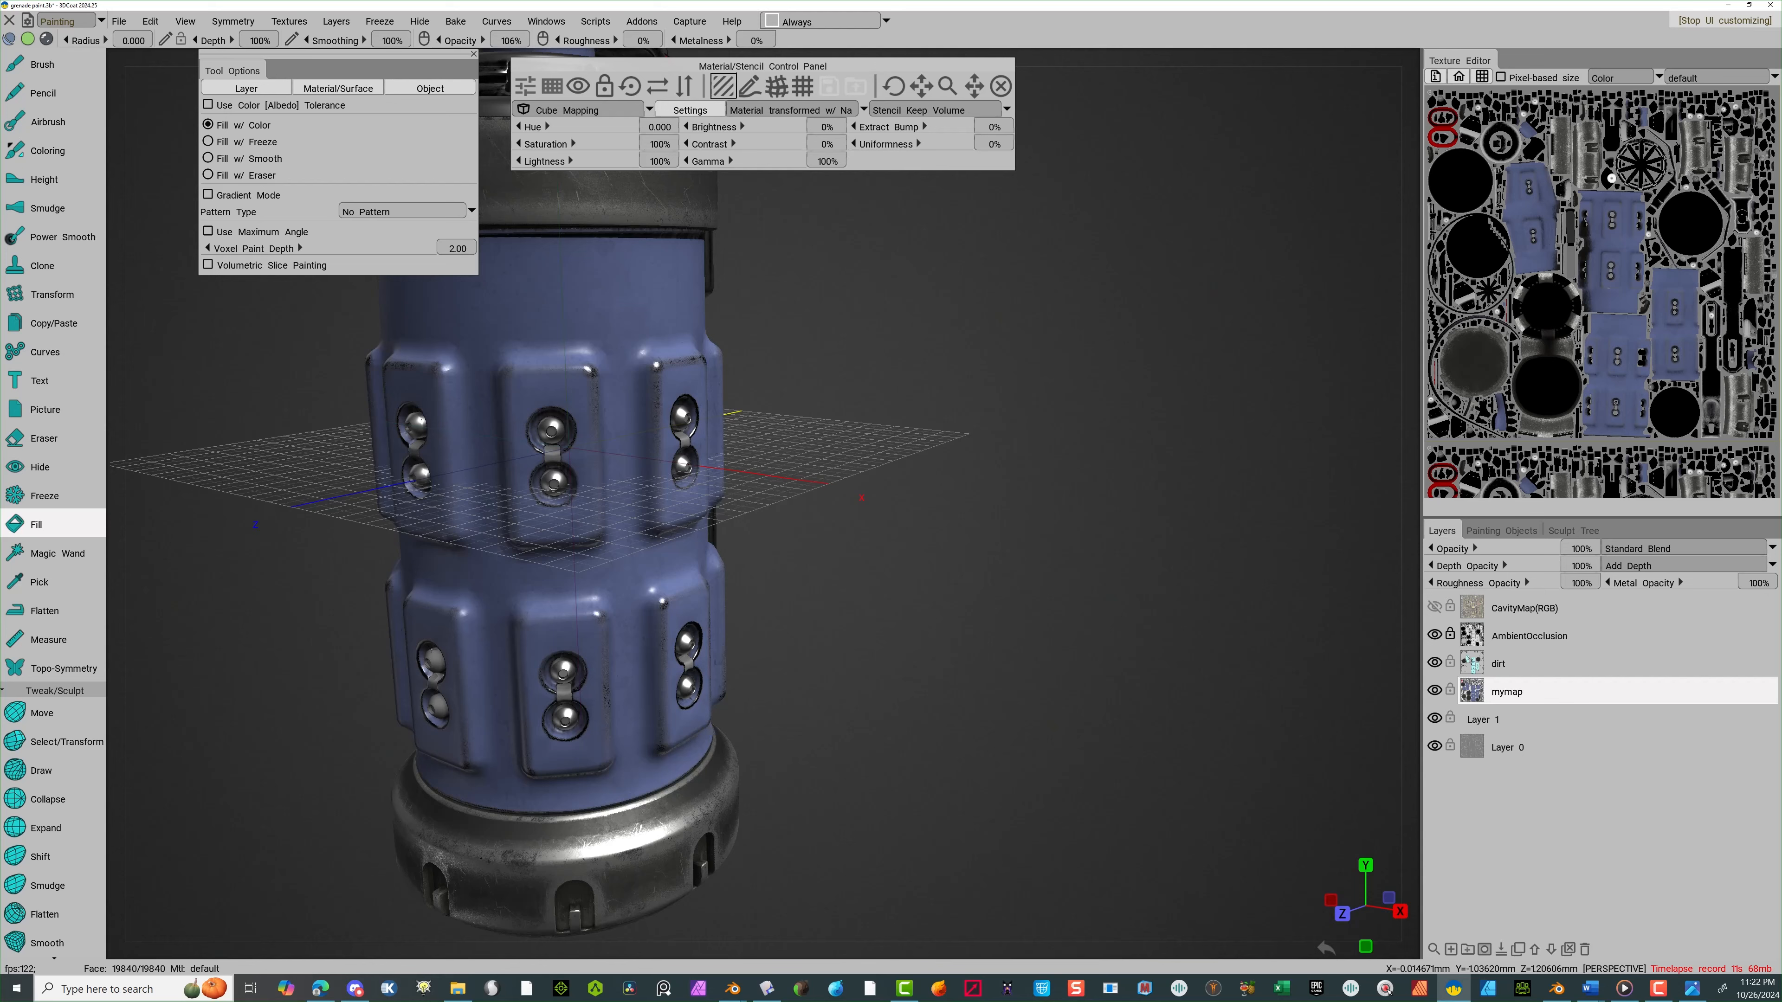
left_click(436, 708)
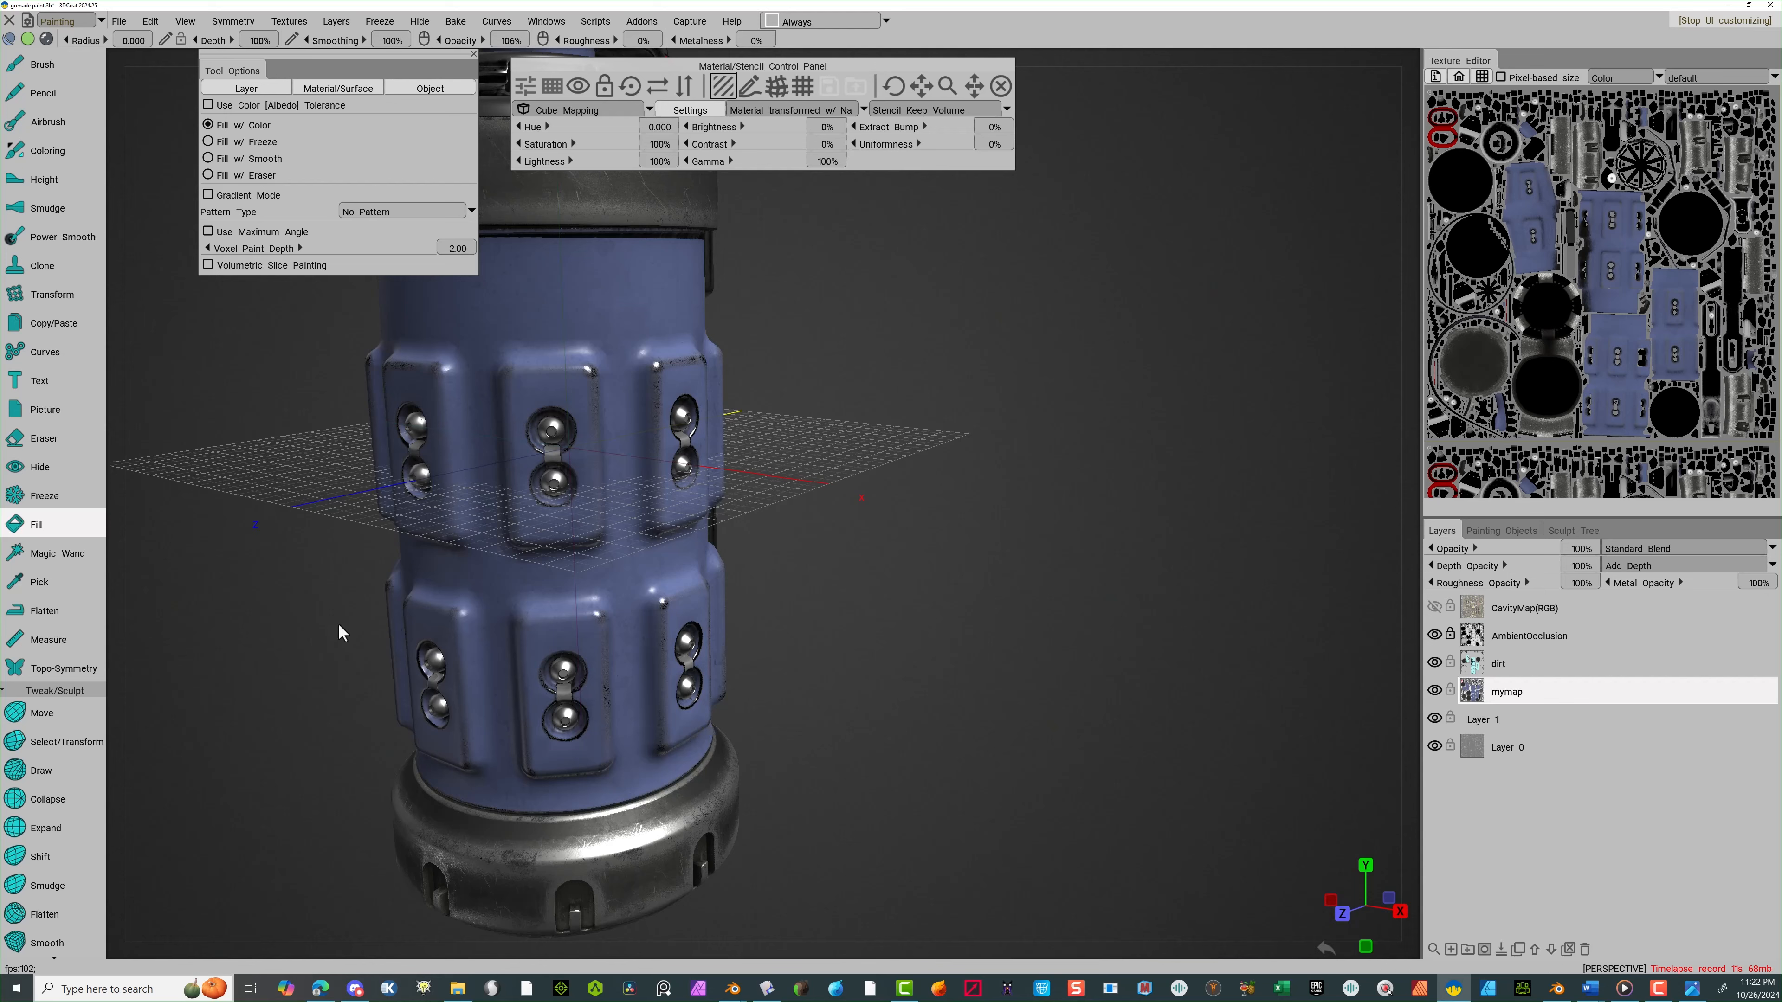
Fill the remaining bolts on the body panels around the grenade's back with the grey metal material
left_click_drag(310, 601, 363, 634)
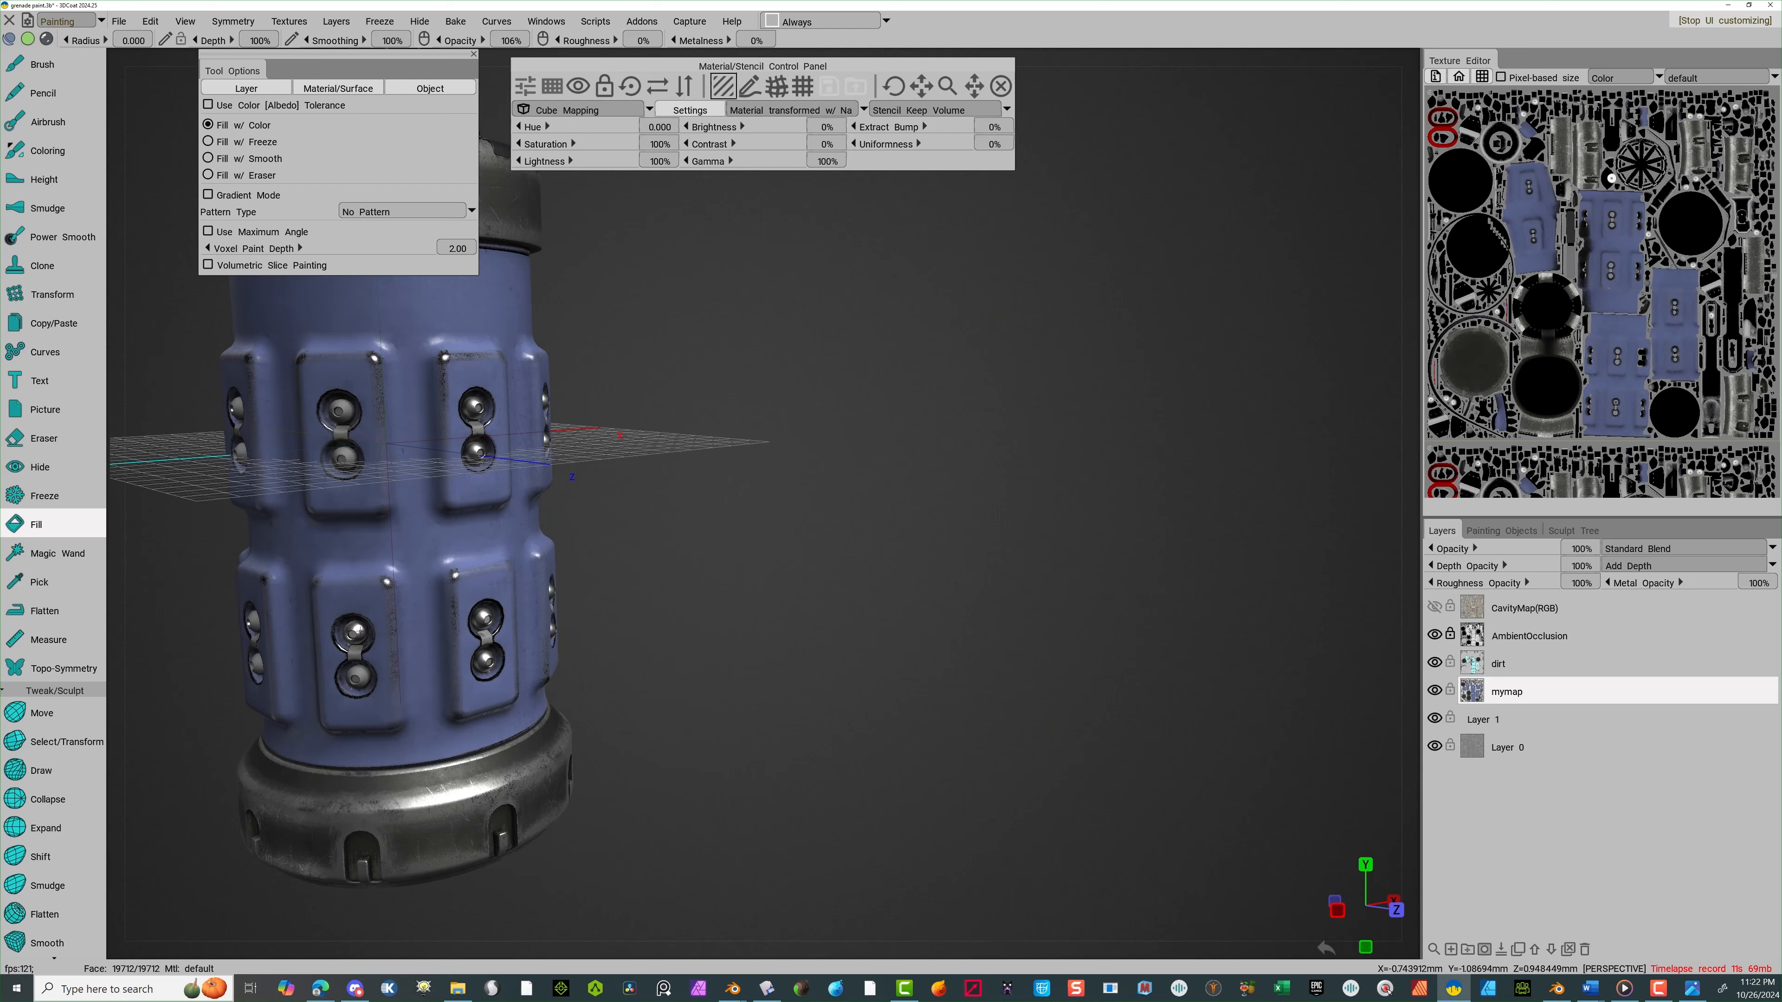
left_click(358, 676)
left_click(341, 411)
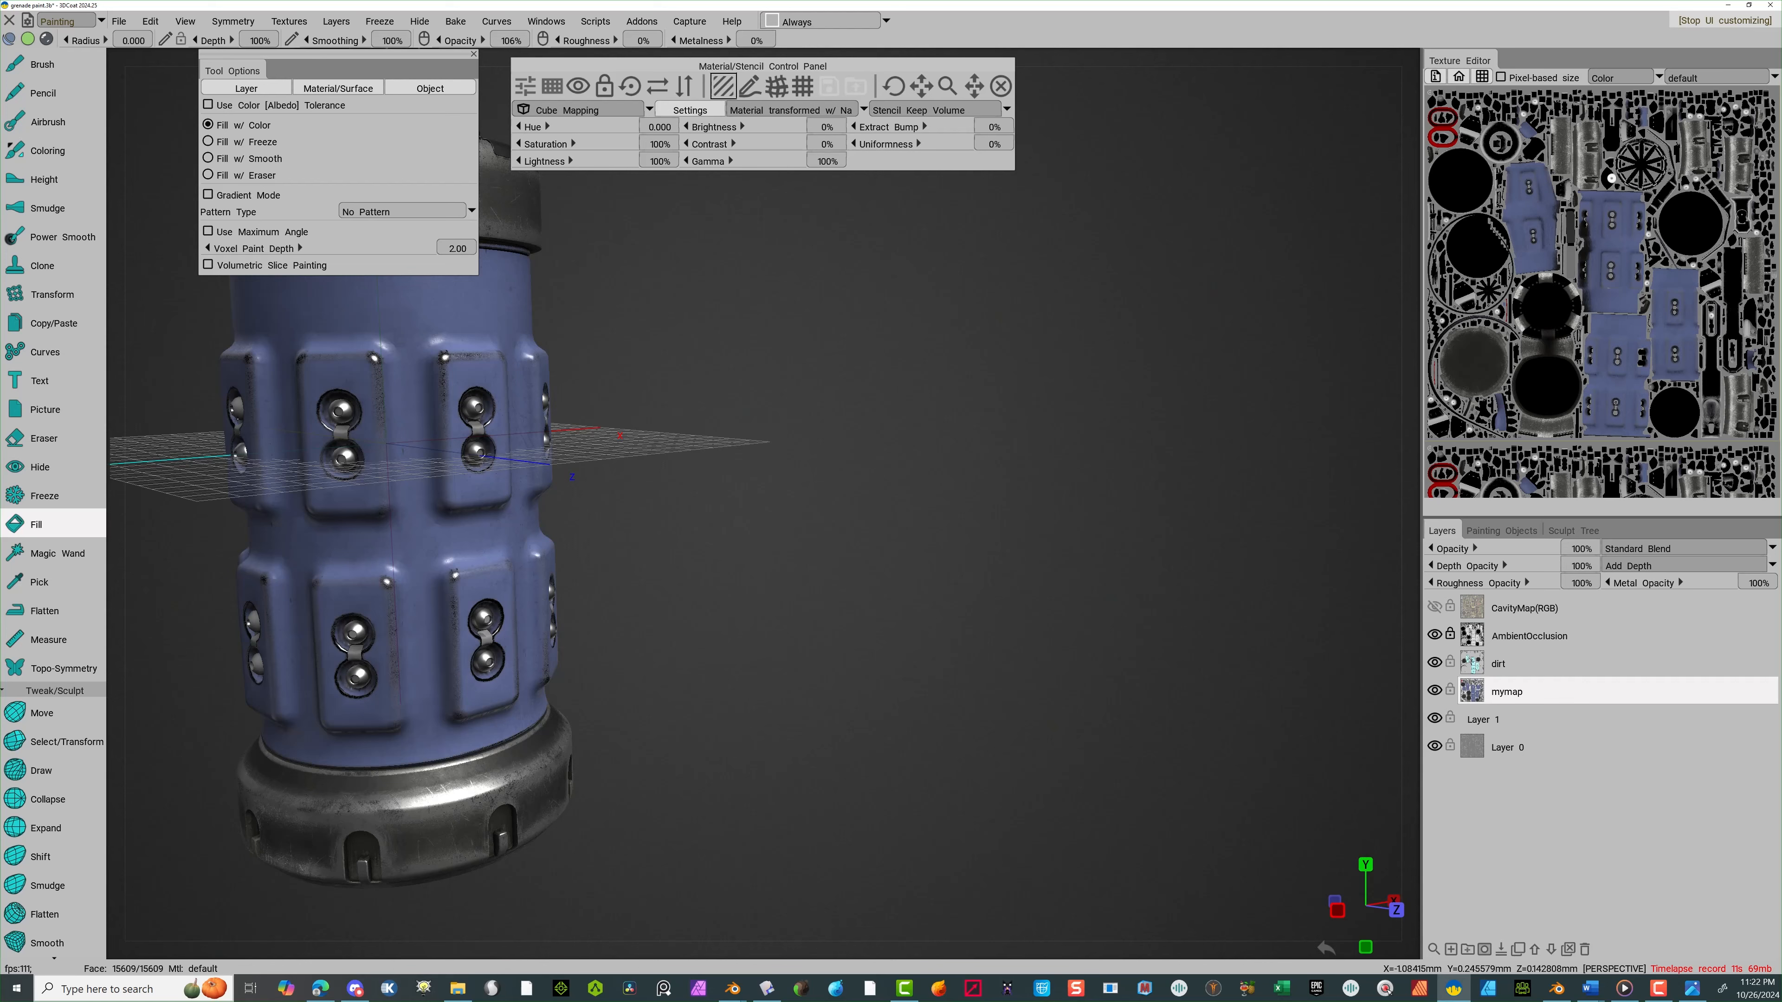
left_click_drag(182, 421, 365, 422)
left_click_drag(730, 387, 842, 316)
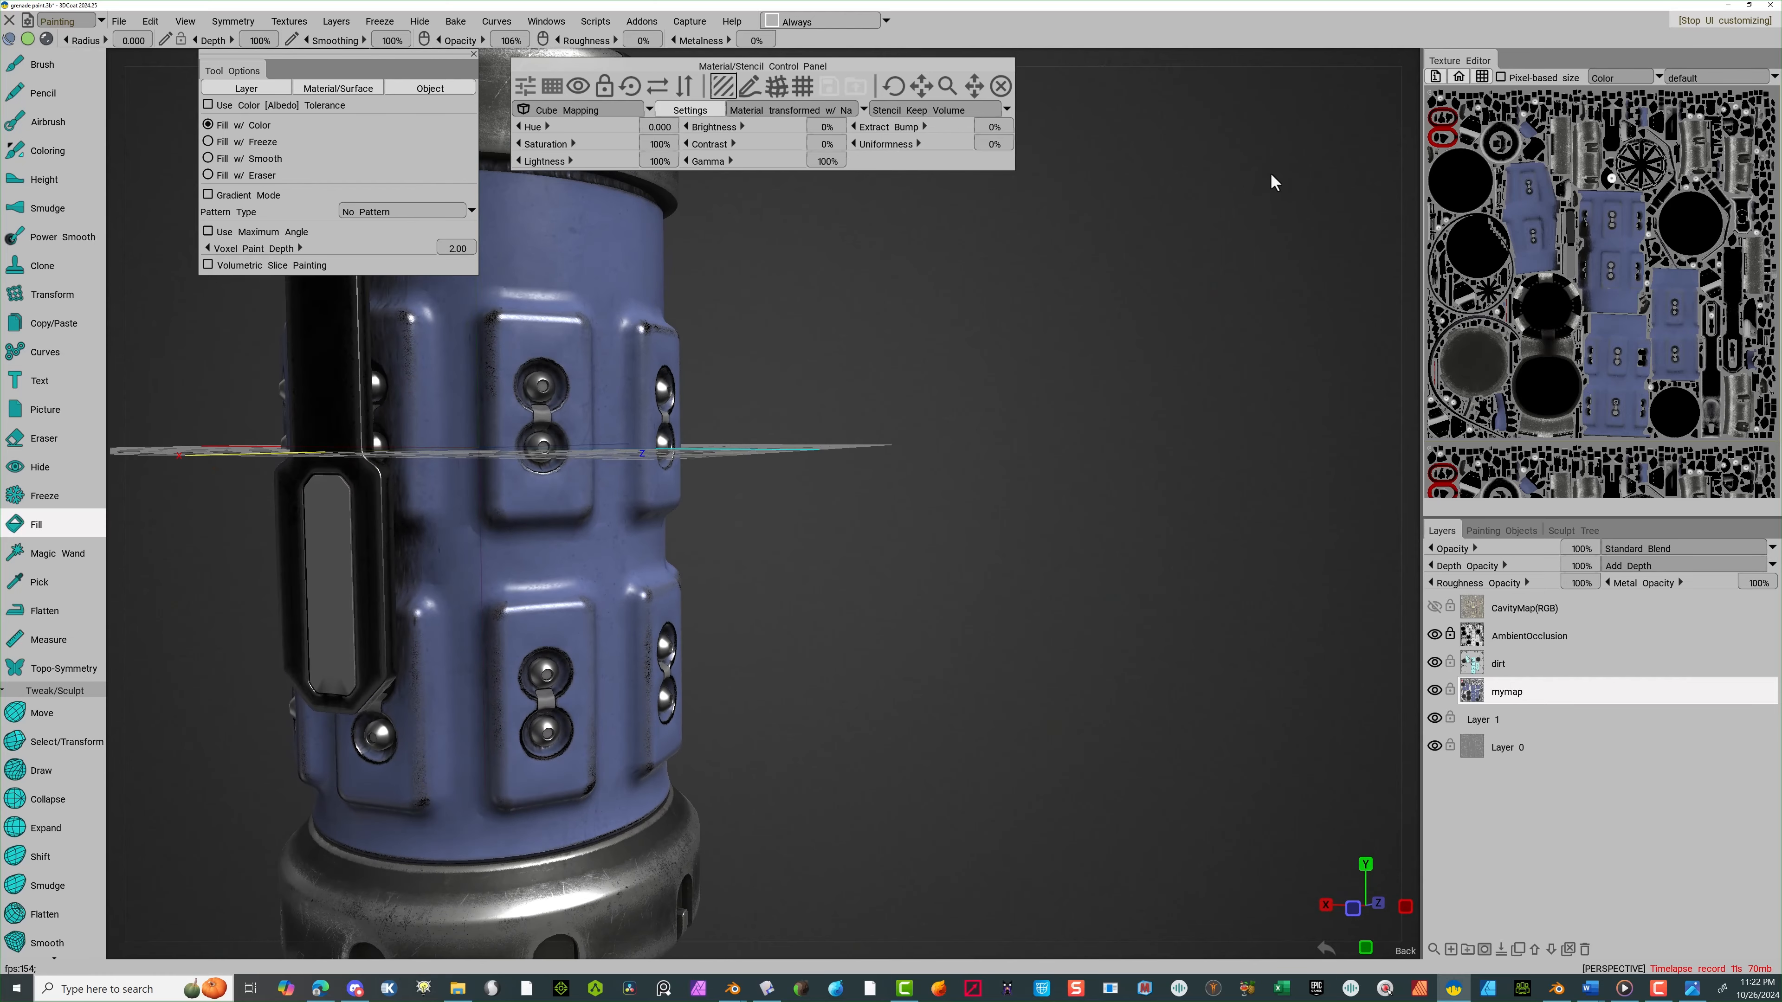
Open the smart materials library to choose another material
left_click(1408, 225)
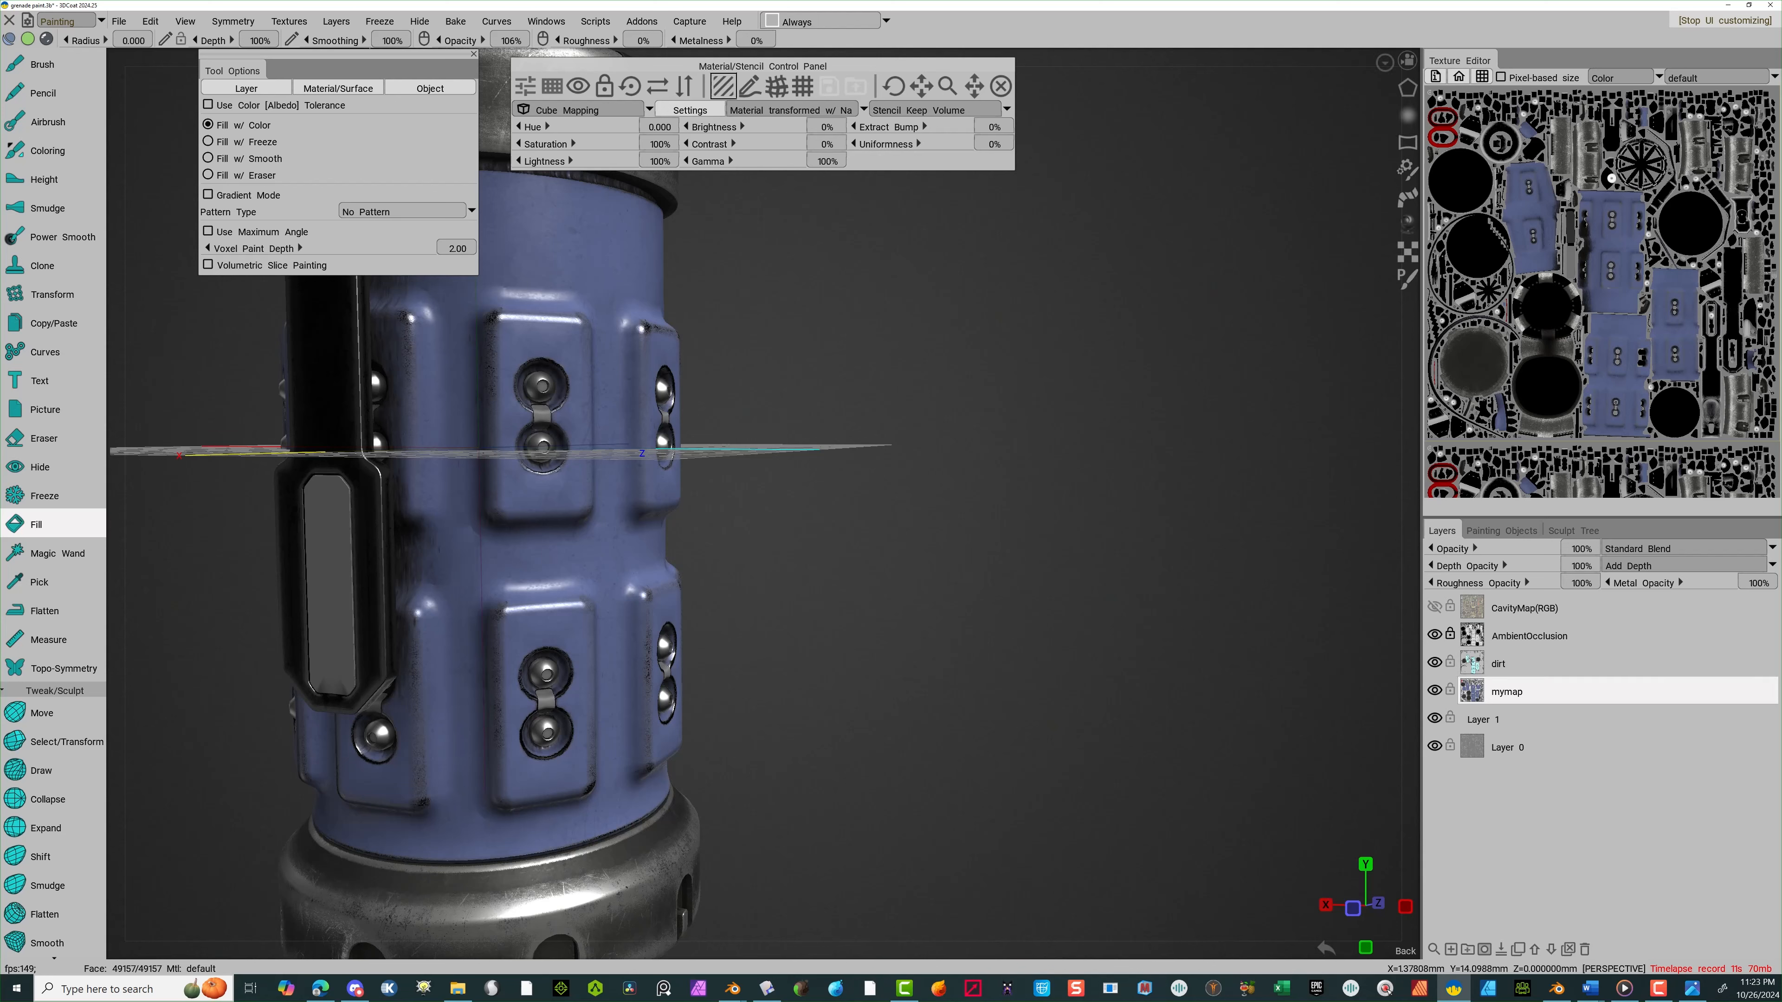
Duplicate the first material in the Metal smart material folder and open the copy for editing
mouse_move(1406, 229)
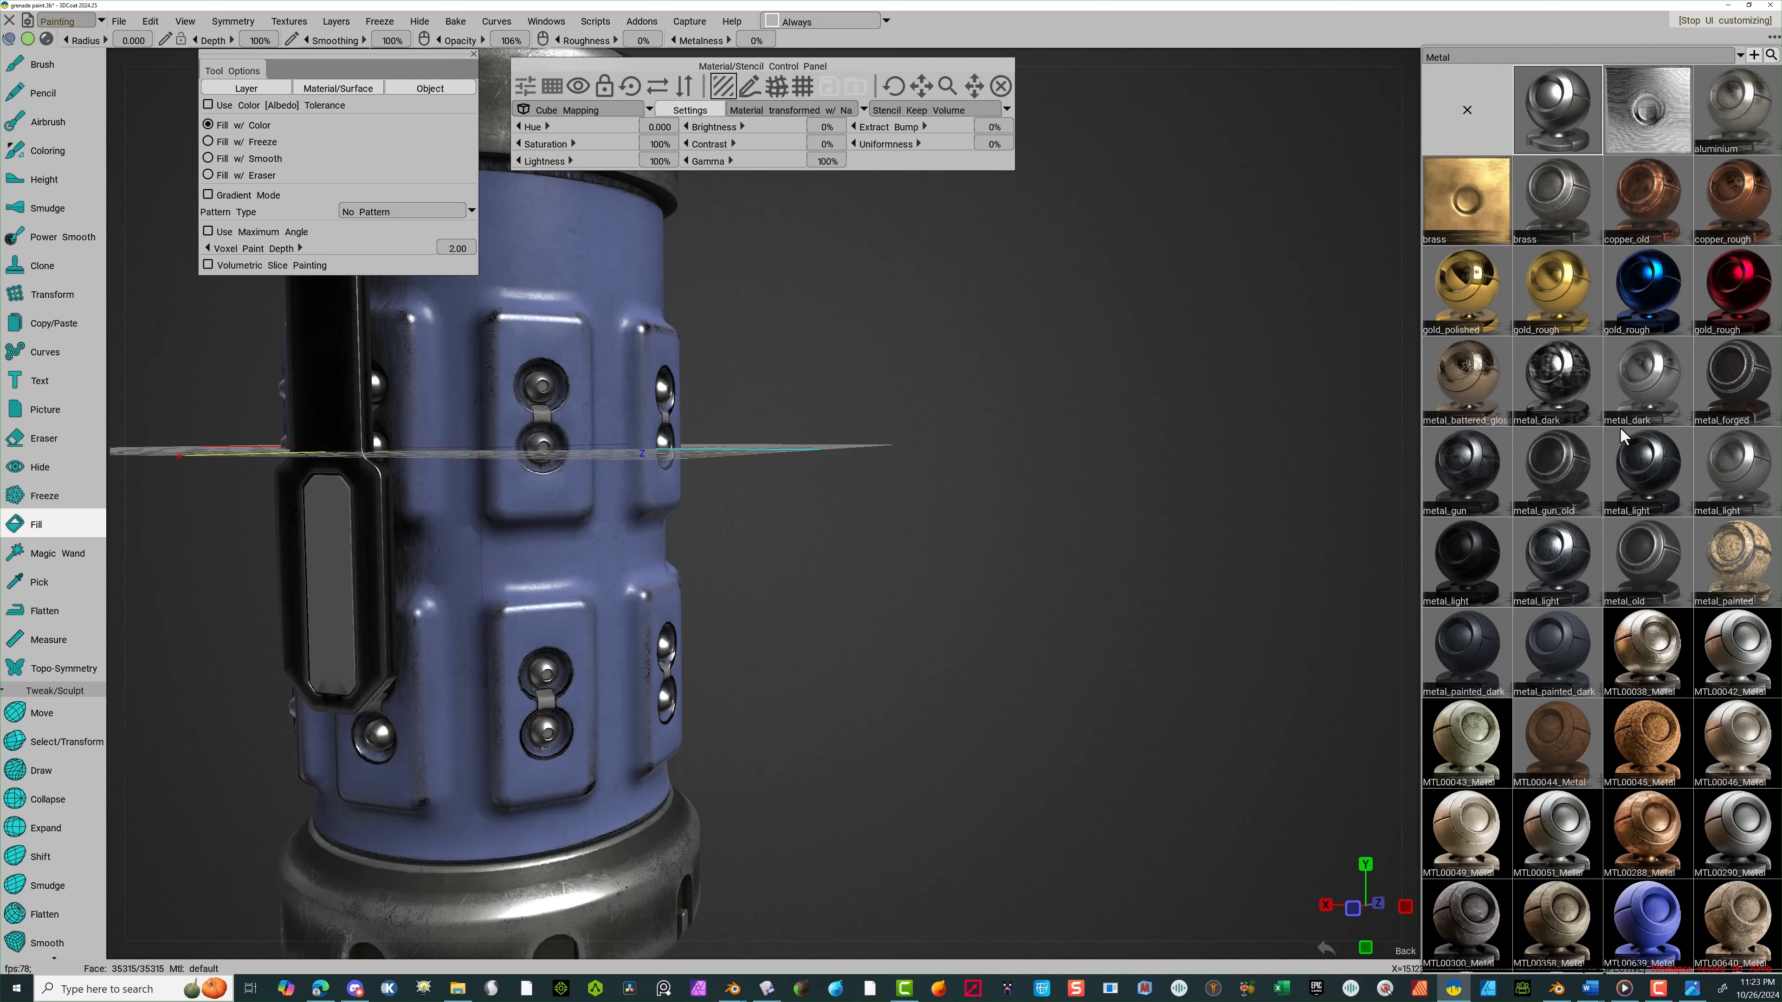
scroll(1684, 484, "down", 1)
scroll(1684, 484, "down", 6)
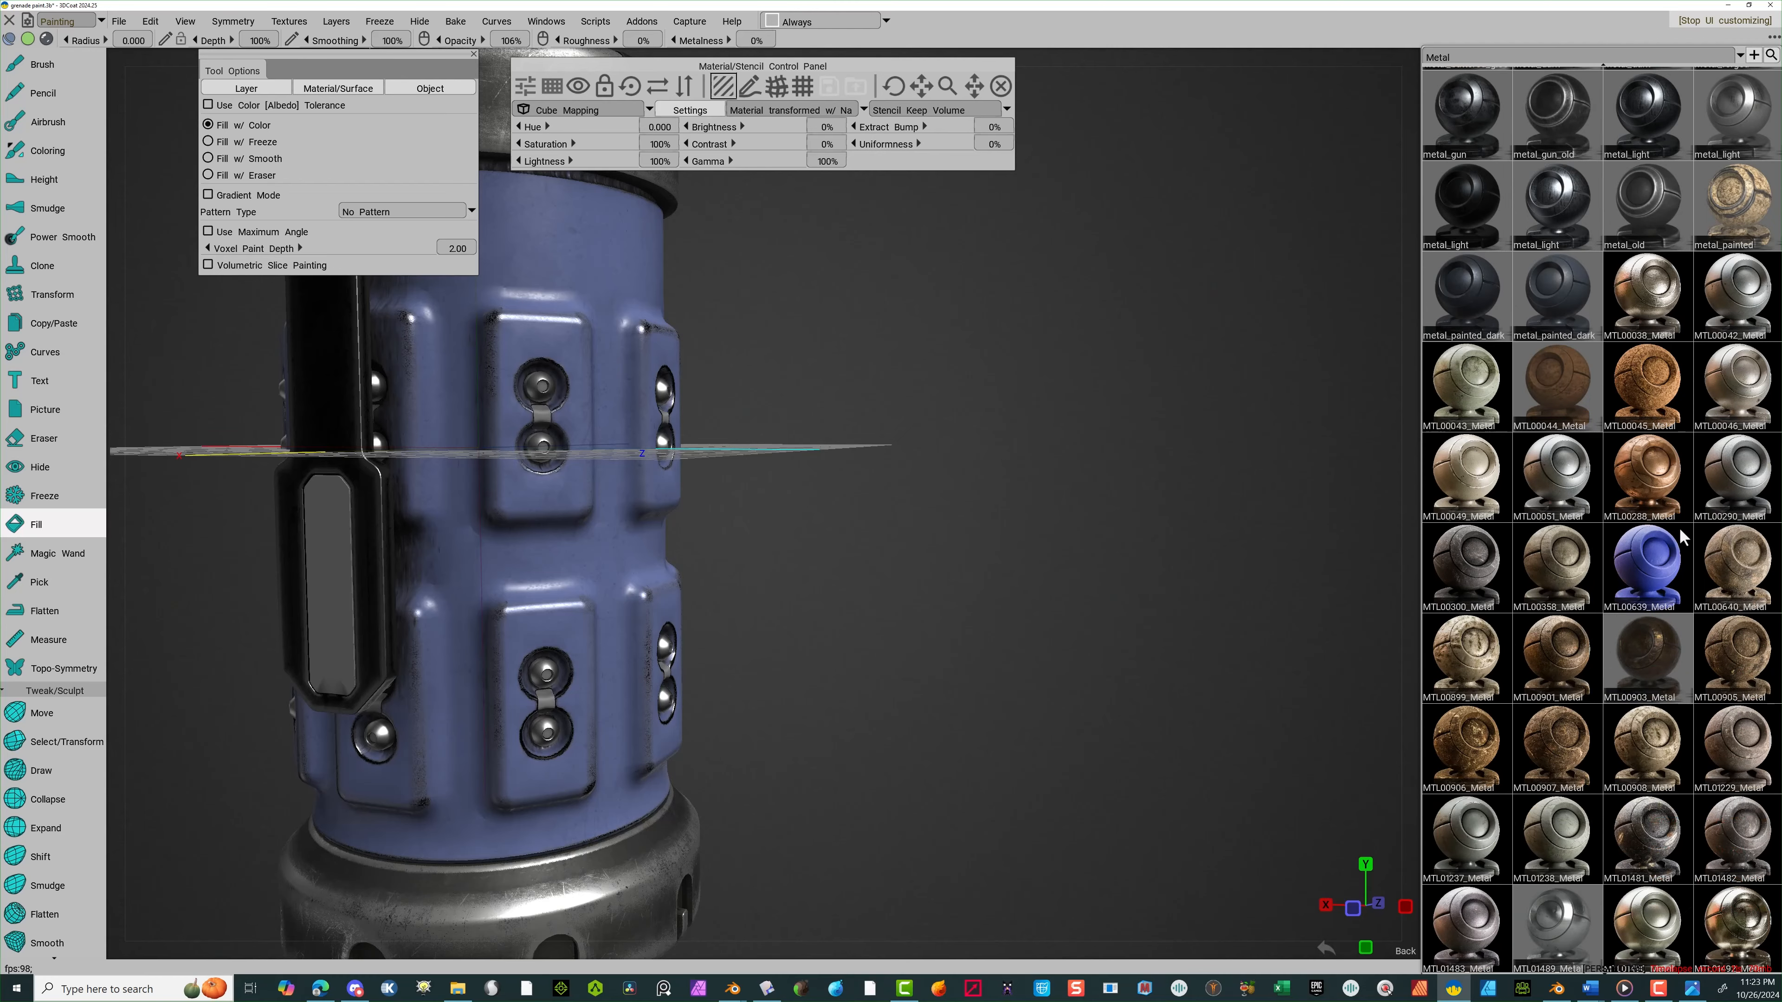
scroll(1683, 505, "up", 7)
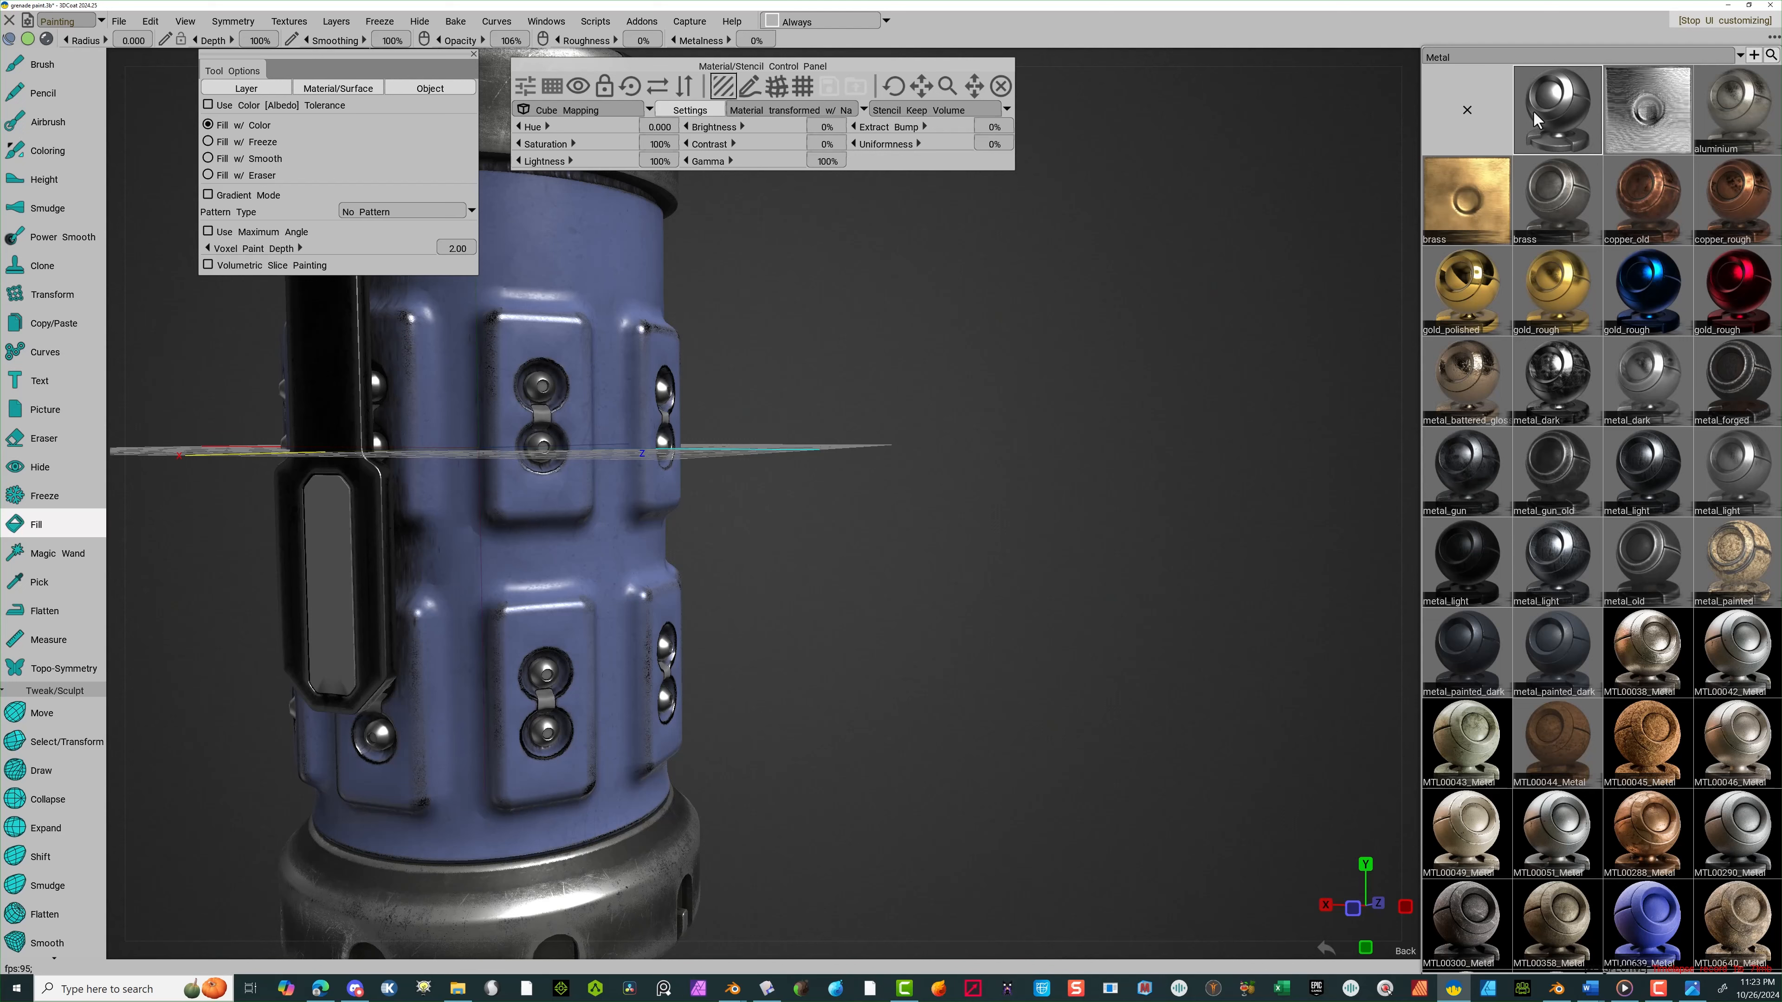
right_click(1560, 115)
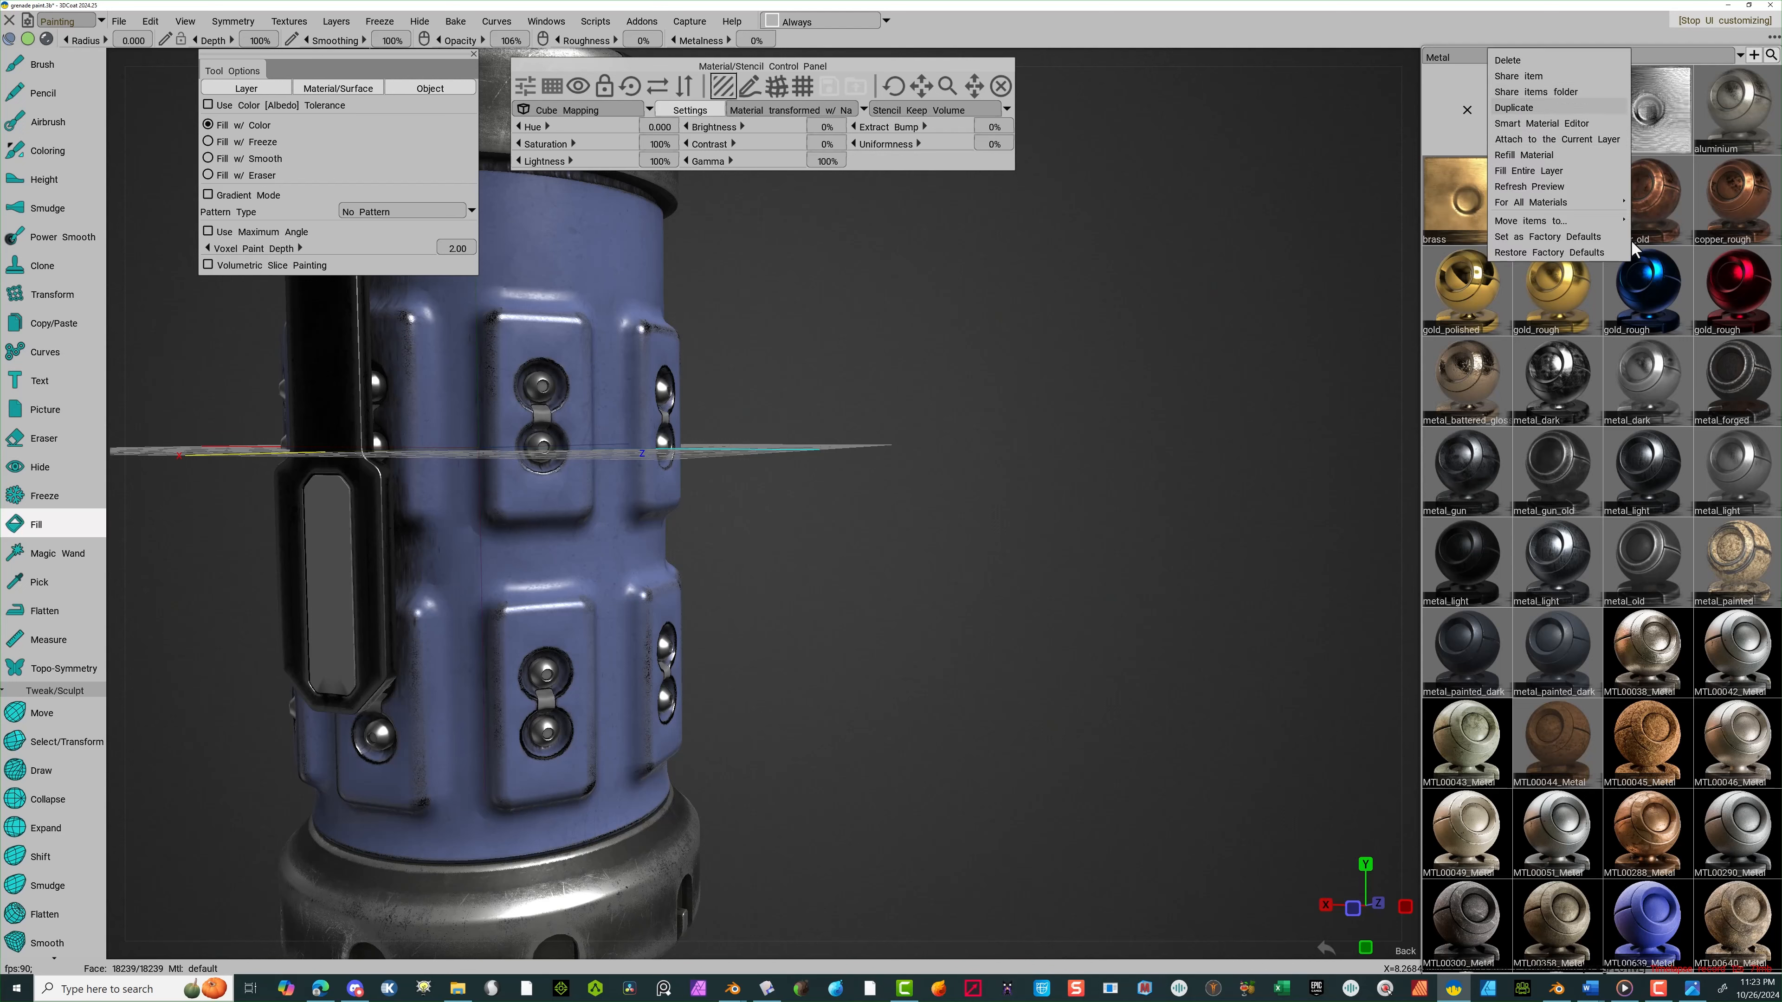
left_click(1616, 106)
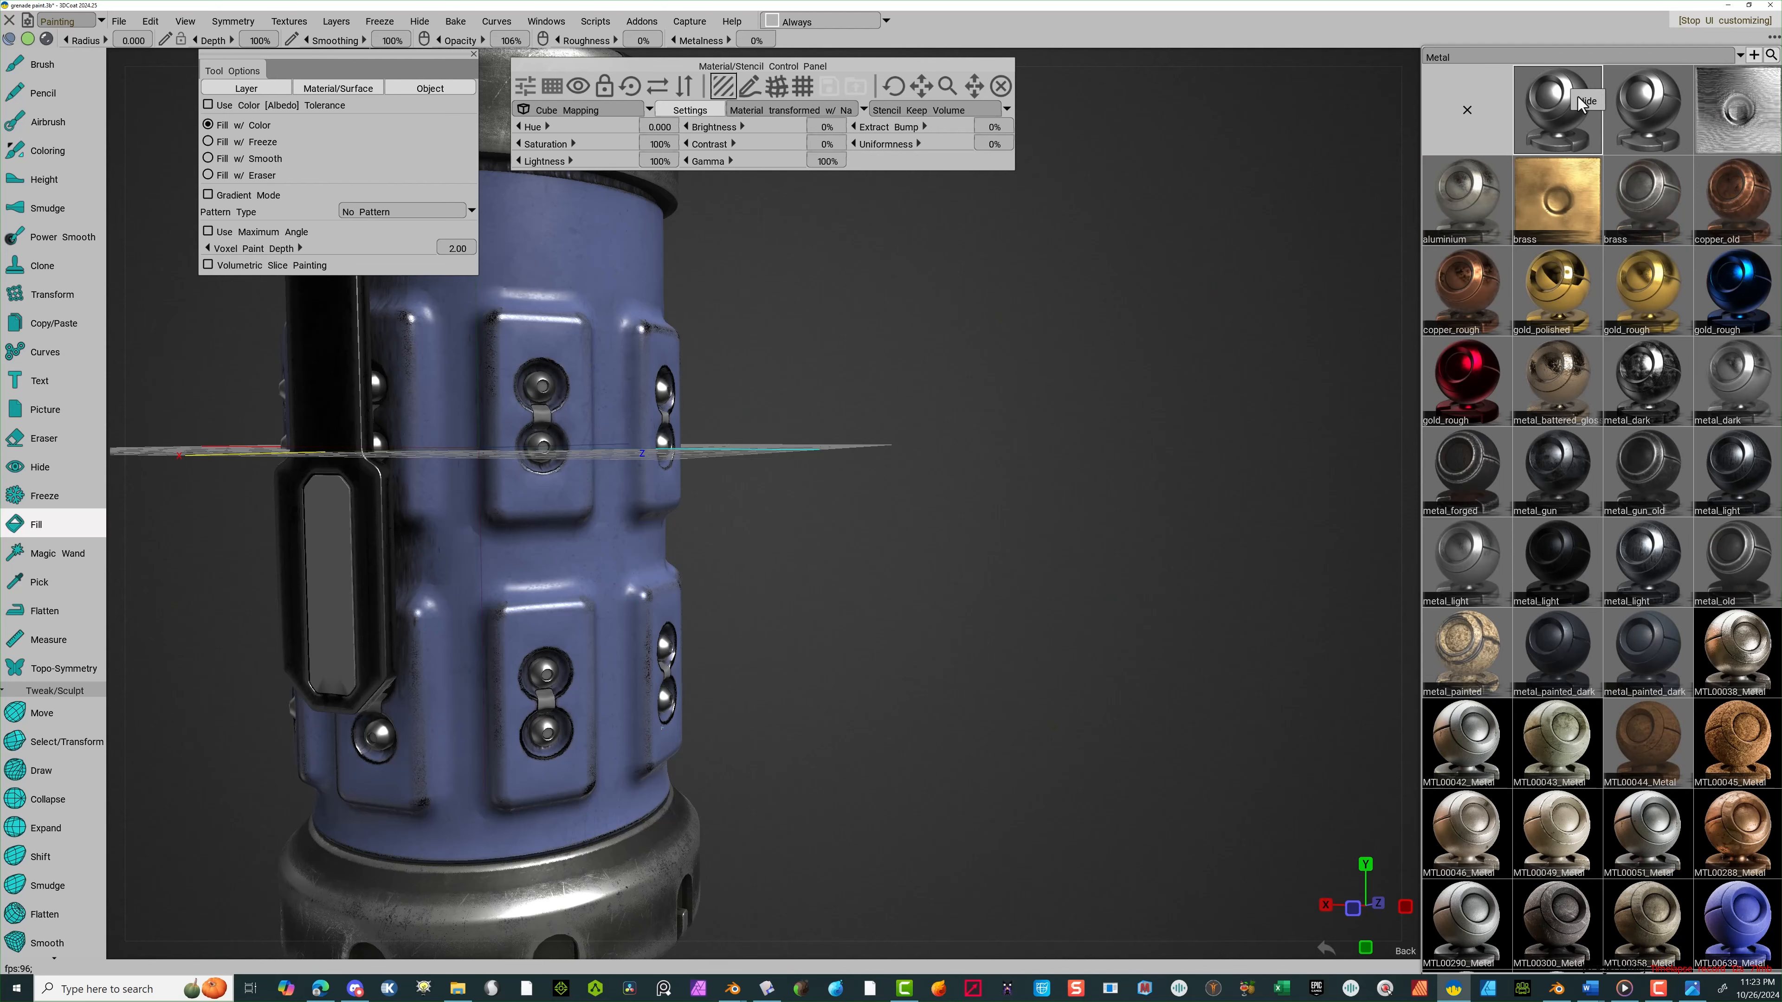
double_click(1553, 134)
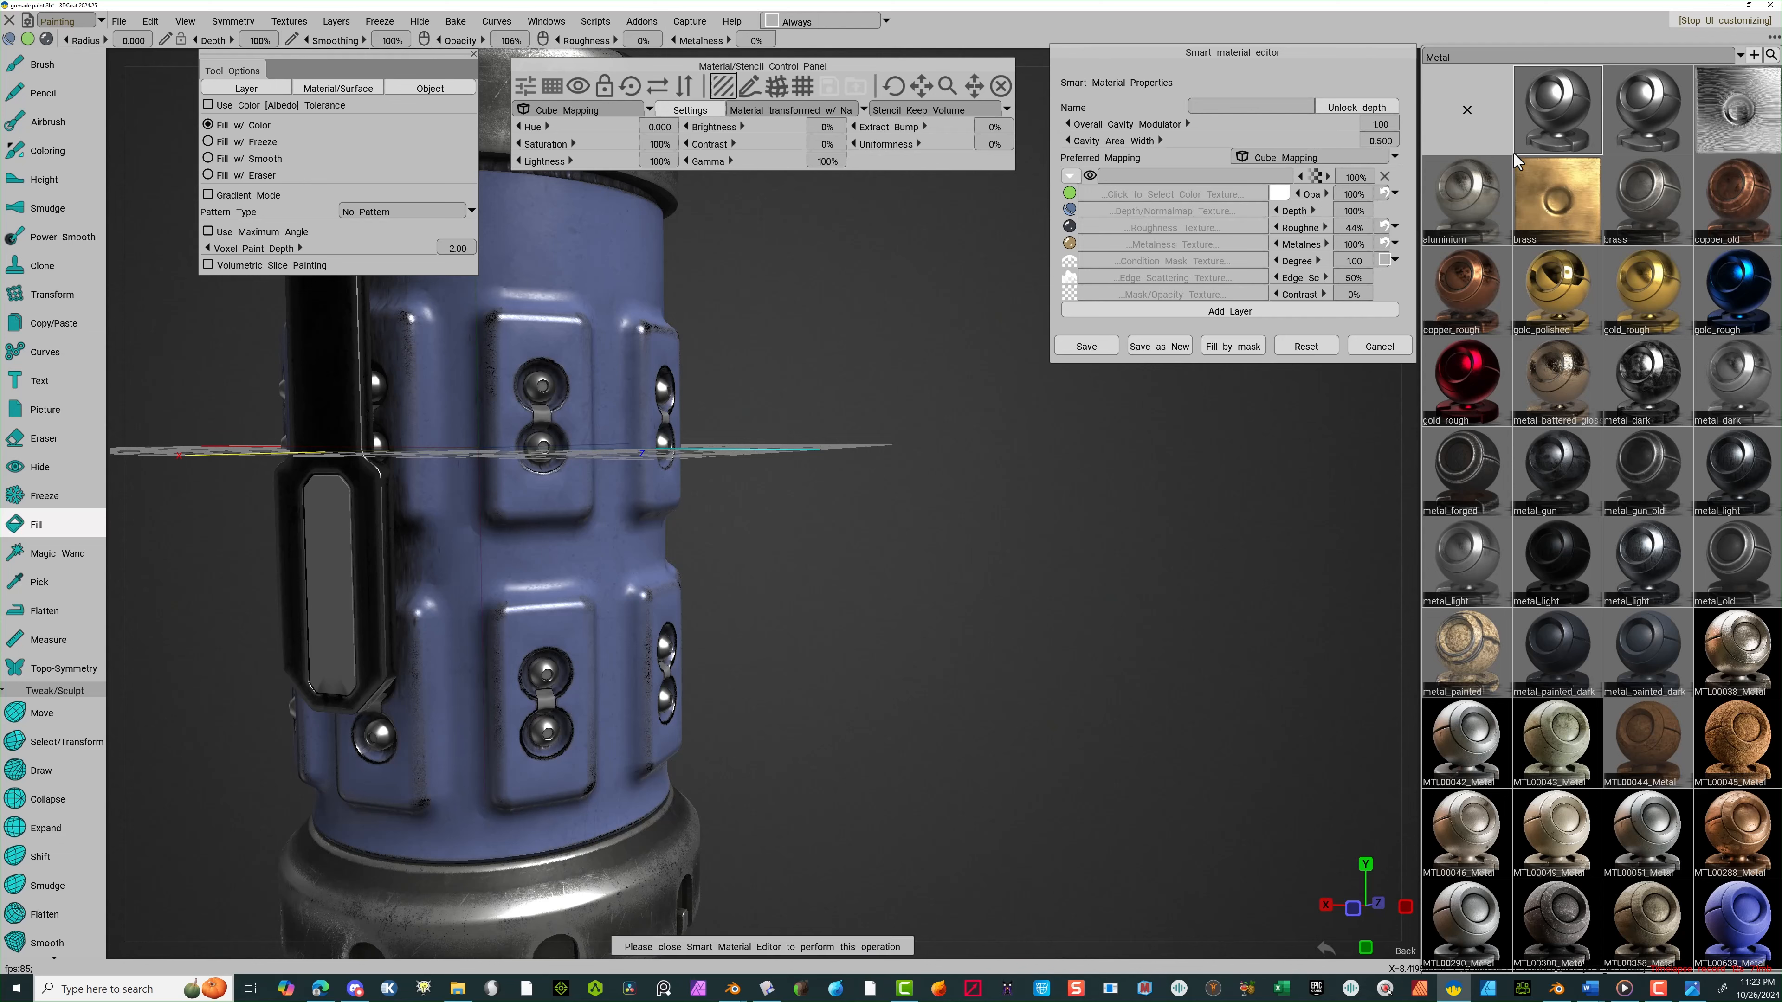
Set the duplicated metal material's color to near-black with hue 180, saturation 22% and lightness 9%, and save it
left_click(1279, 194)
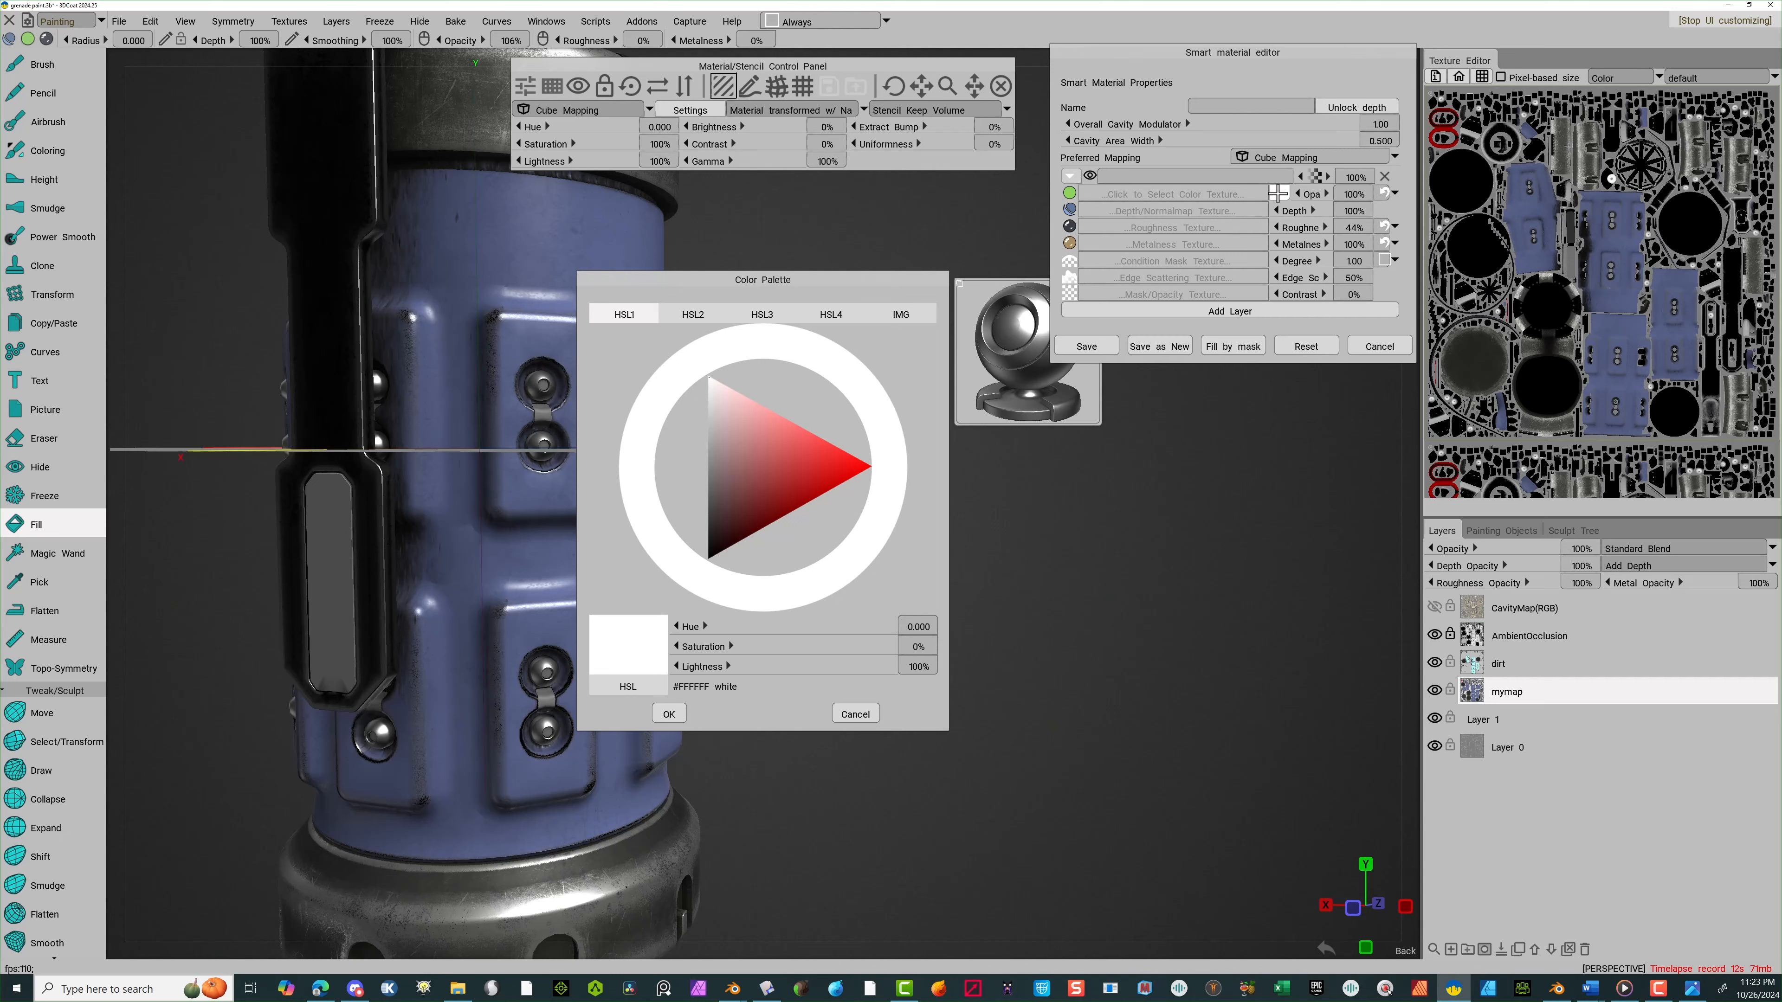
left_click(1024, 401)
left_click_drag(758, 452, 715, 539)
left_click(717, 544)
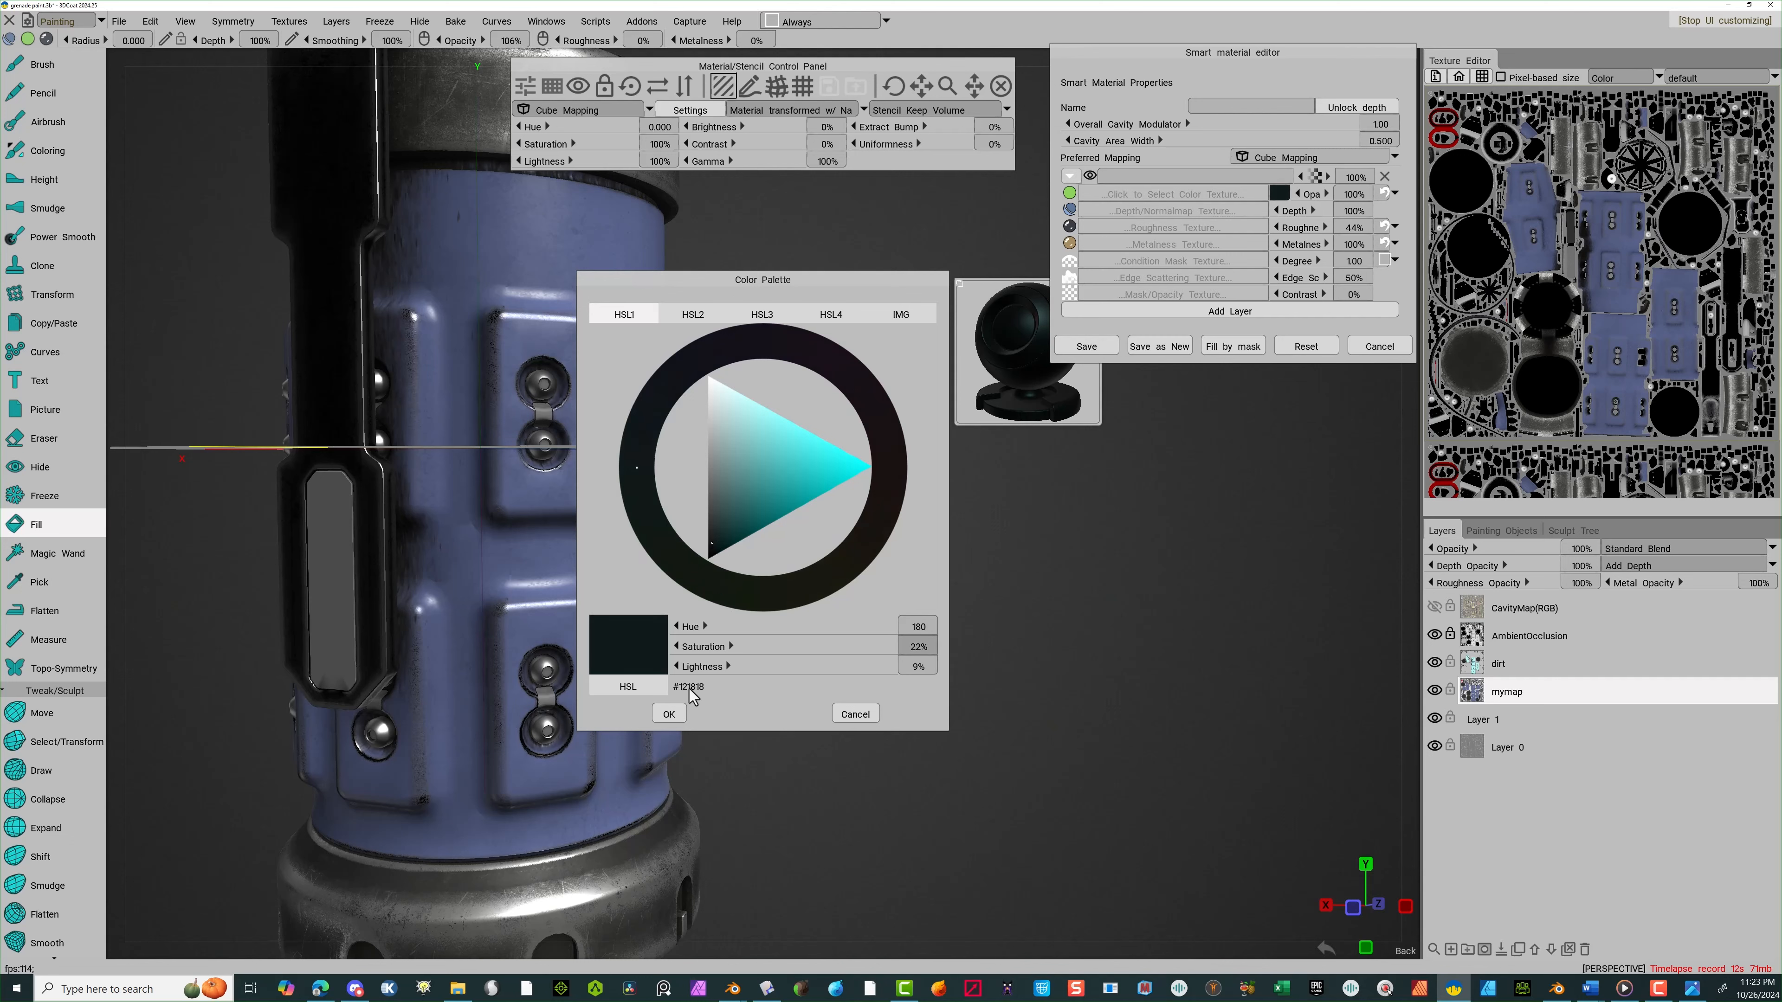
left_click(668, 713)
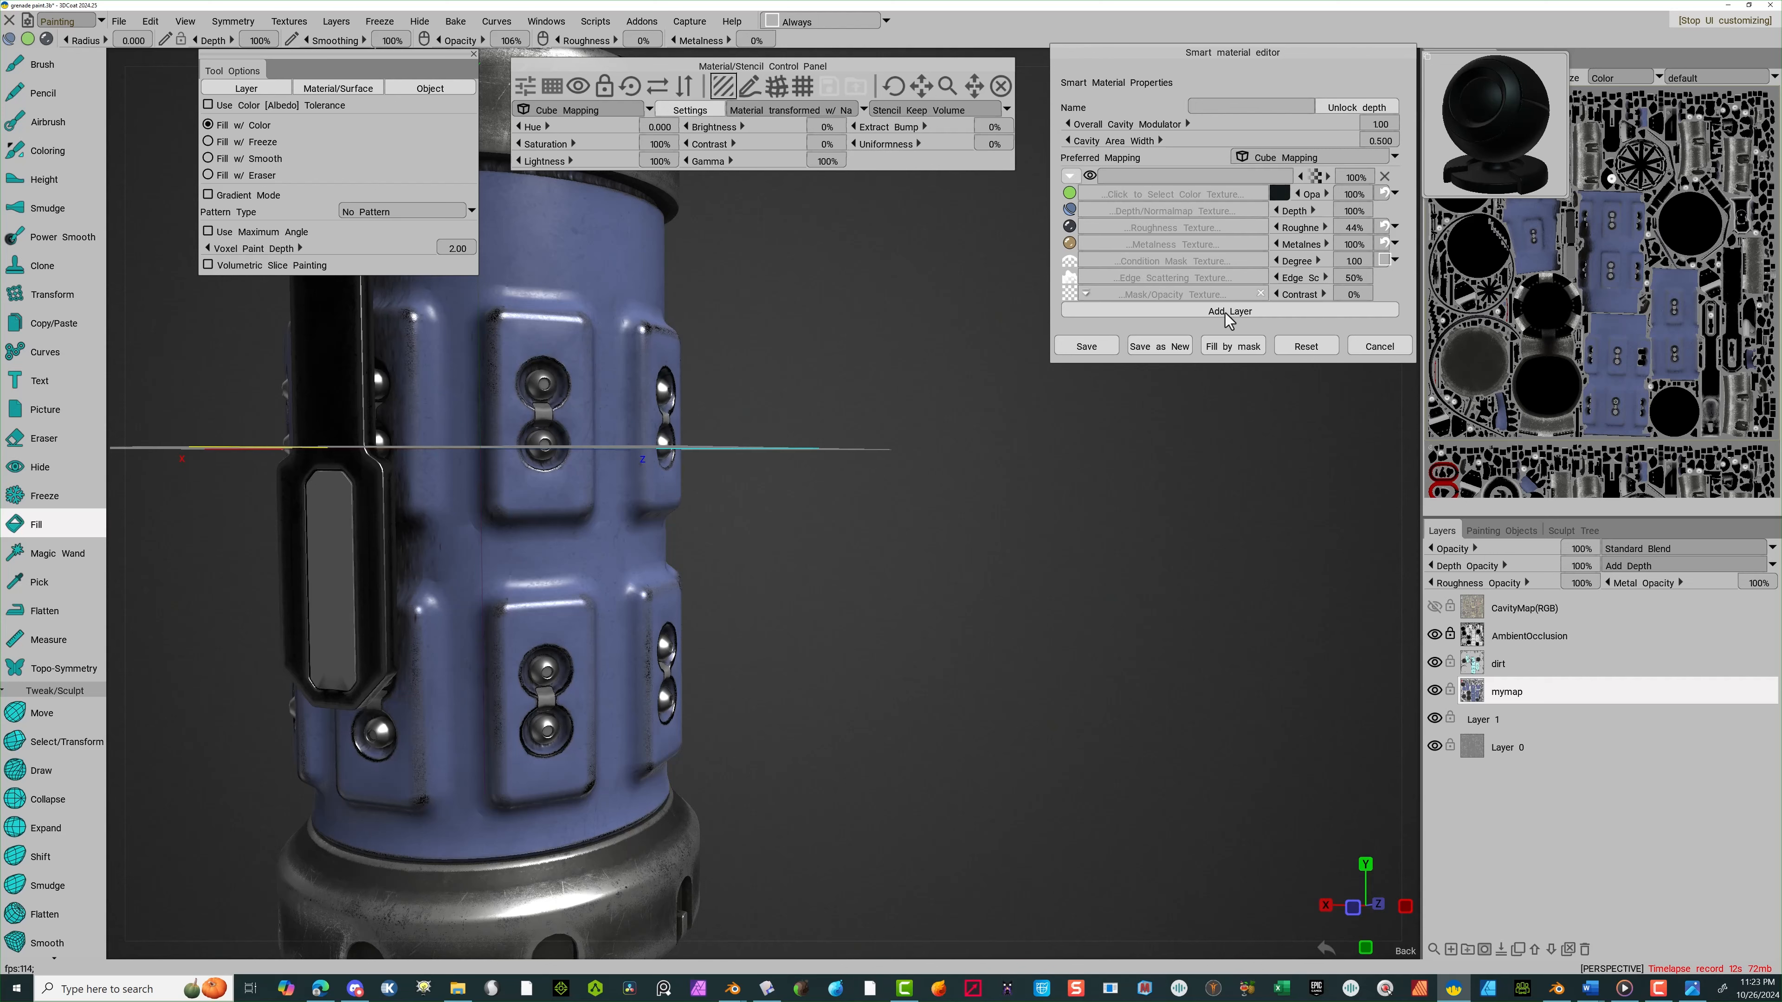
left_click(1105, 346)
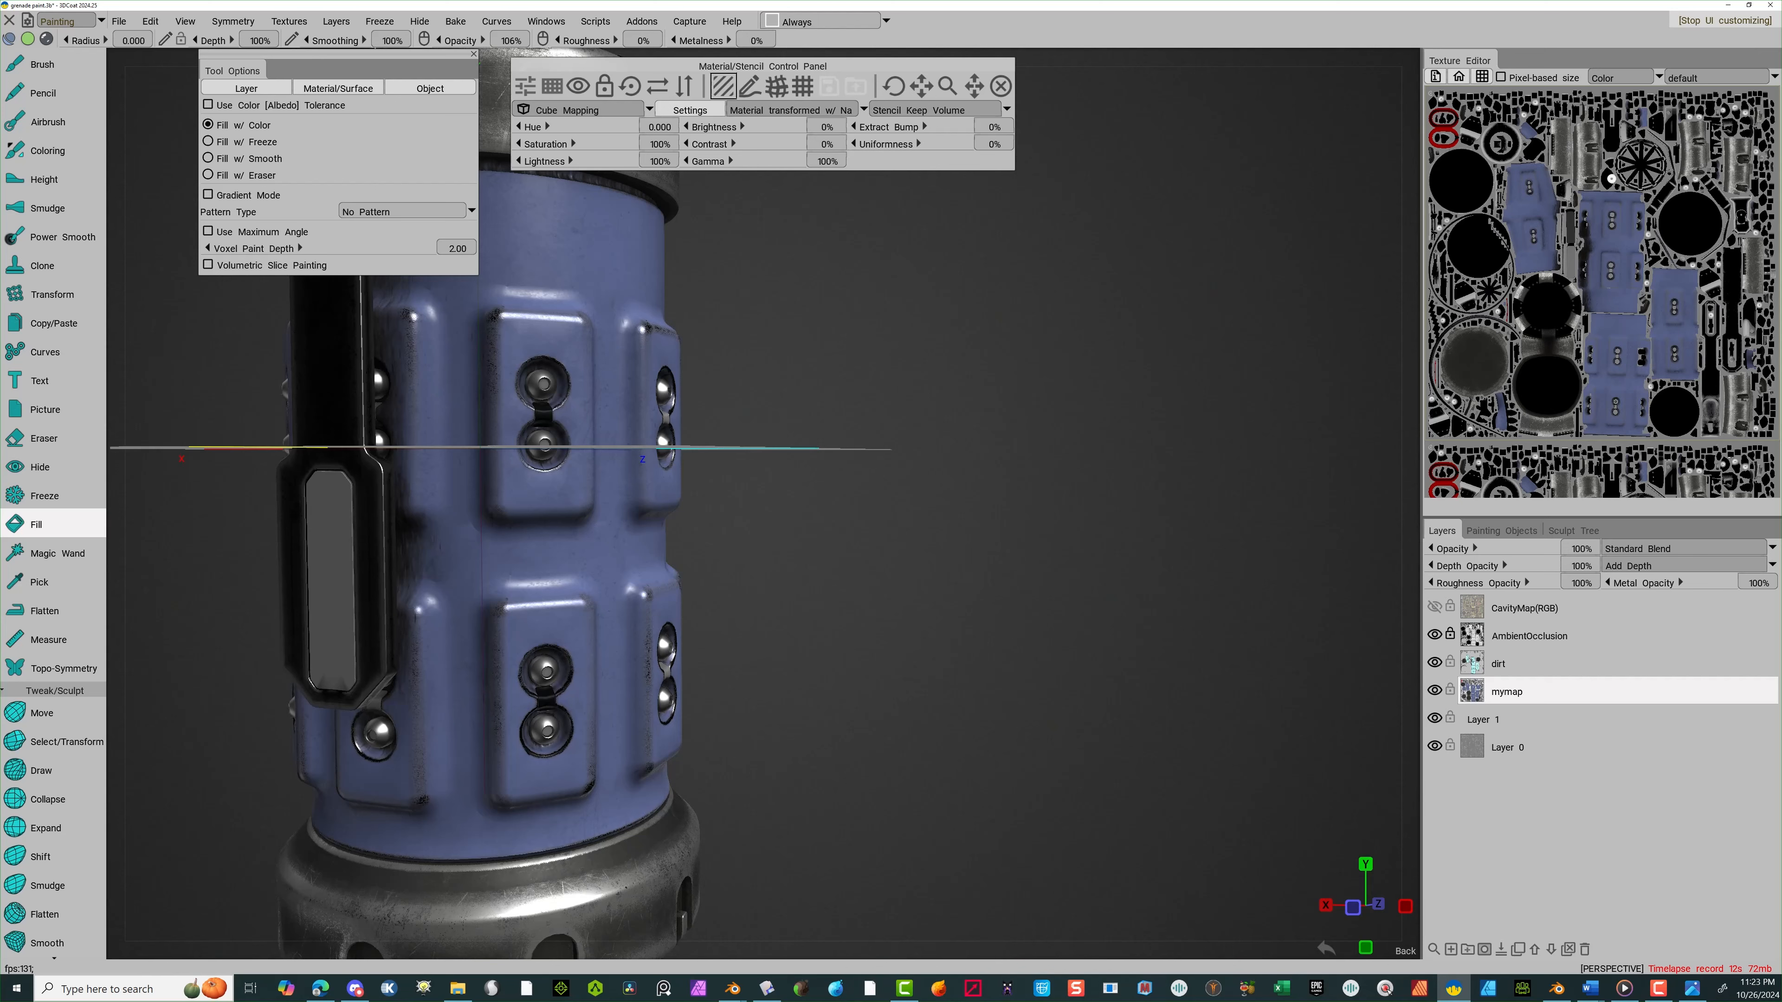
Fill the small connector pieces between the paired rivets all around the grenade body with the near-black metal material
left_click_drag(756, 396, 602, 447)
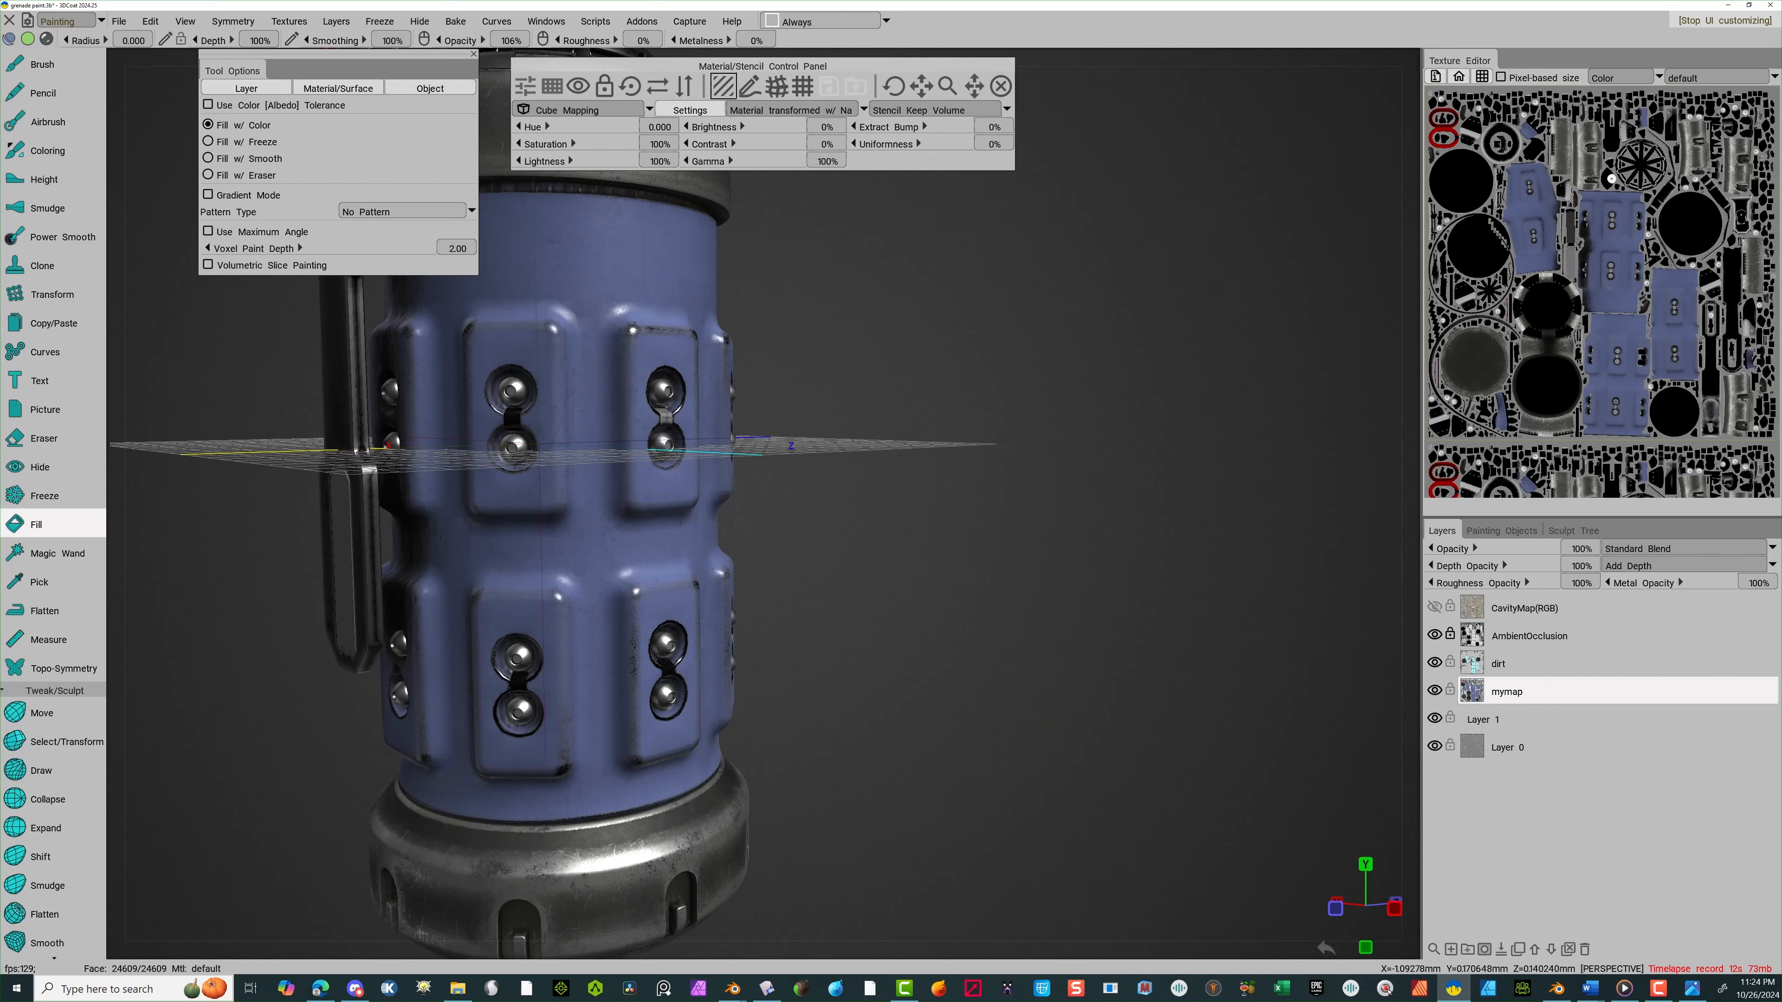
left_click_drag(928, 327, 785, 365)
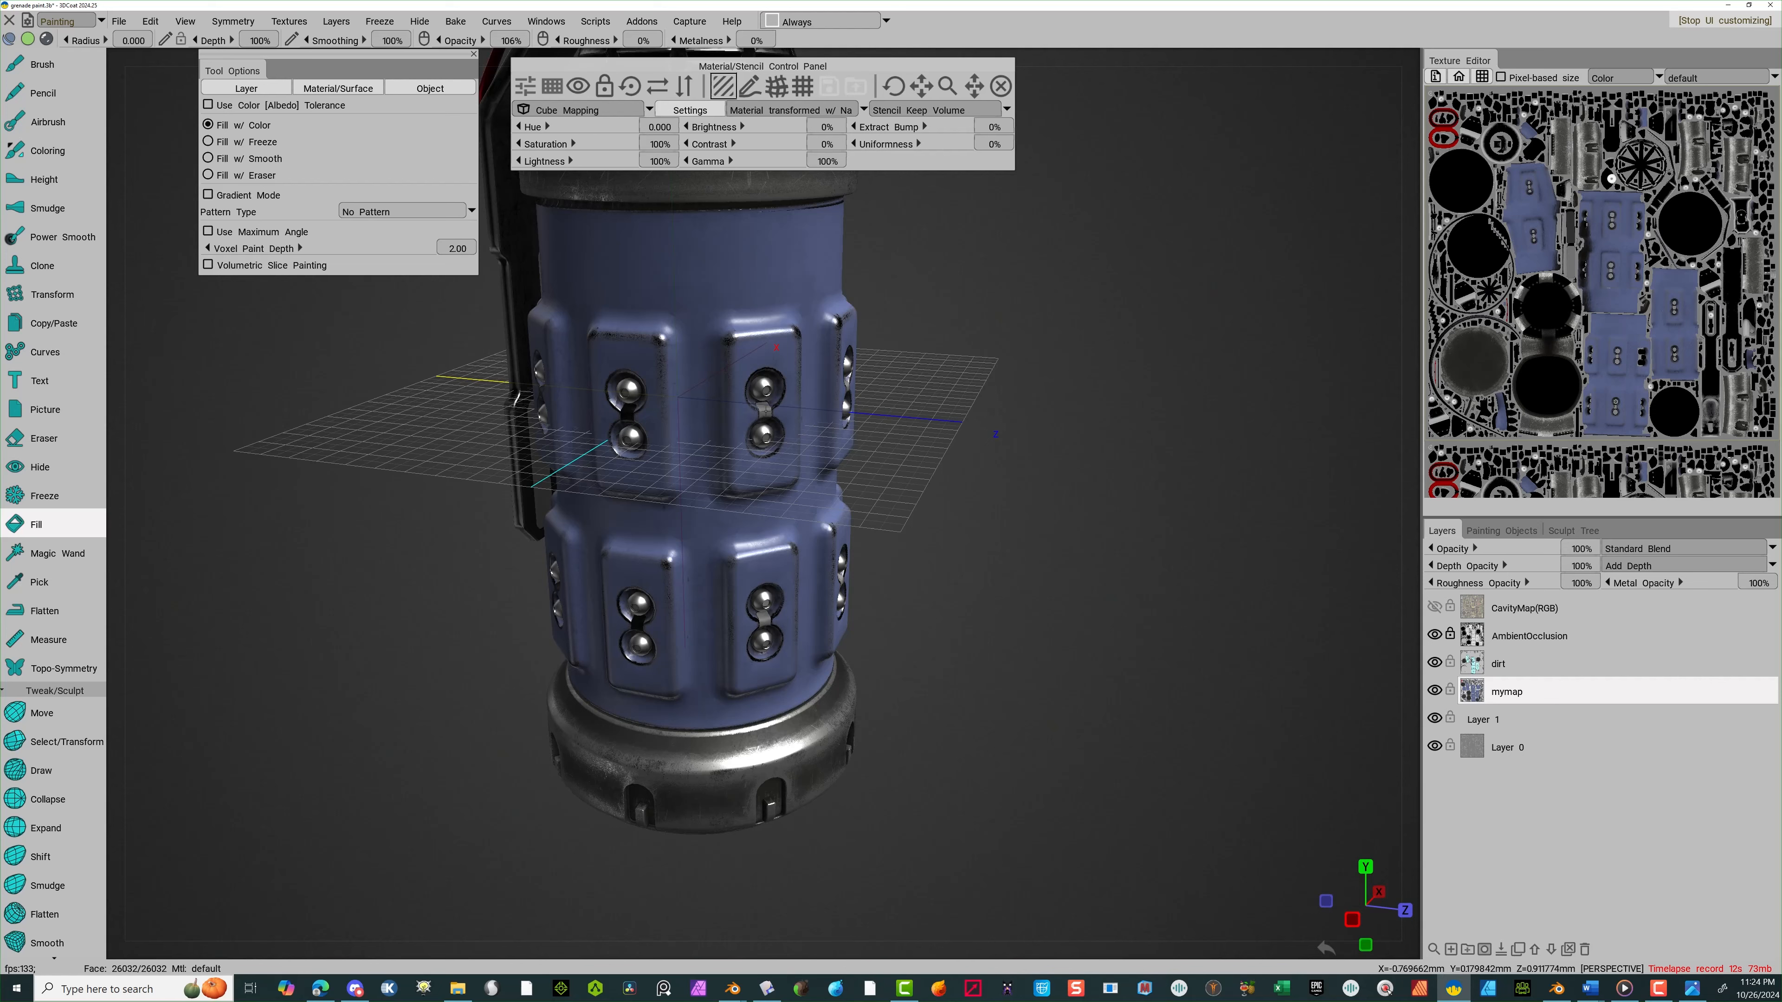
left_click_drag(927, 518, 832, 406)
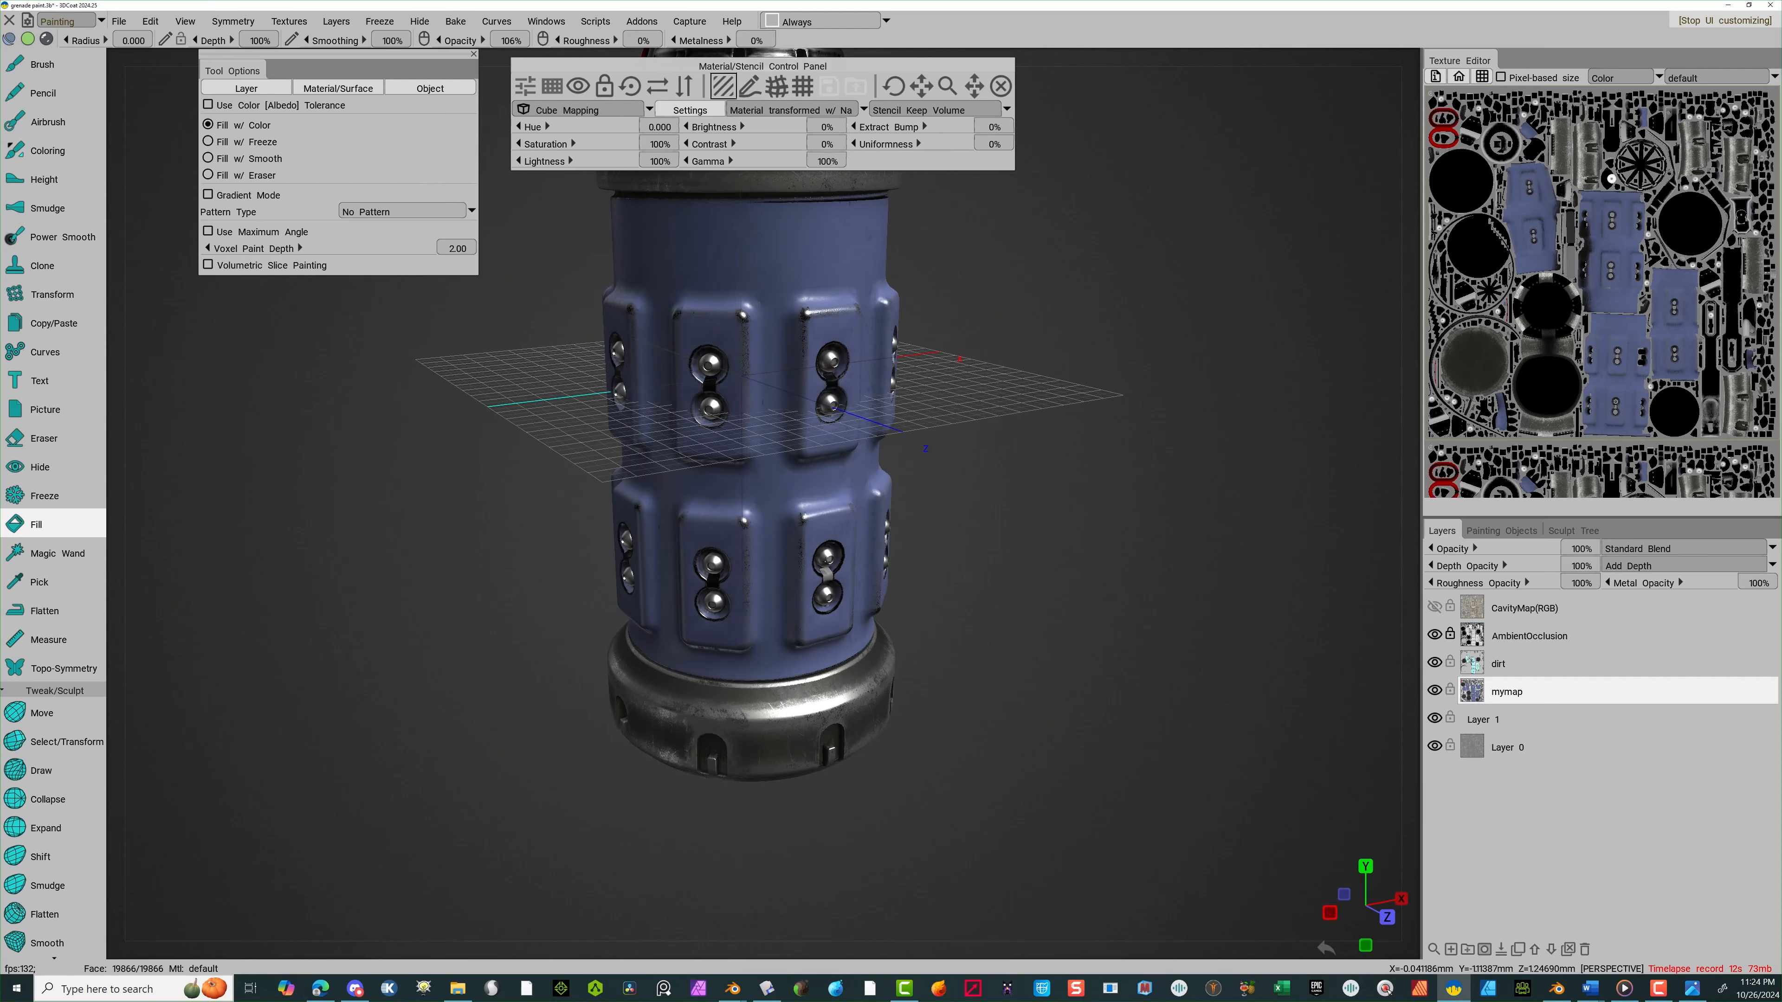
left_click_drag(831, 405, 863, 465)
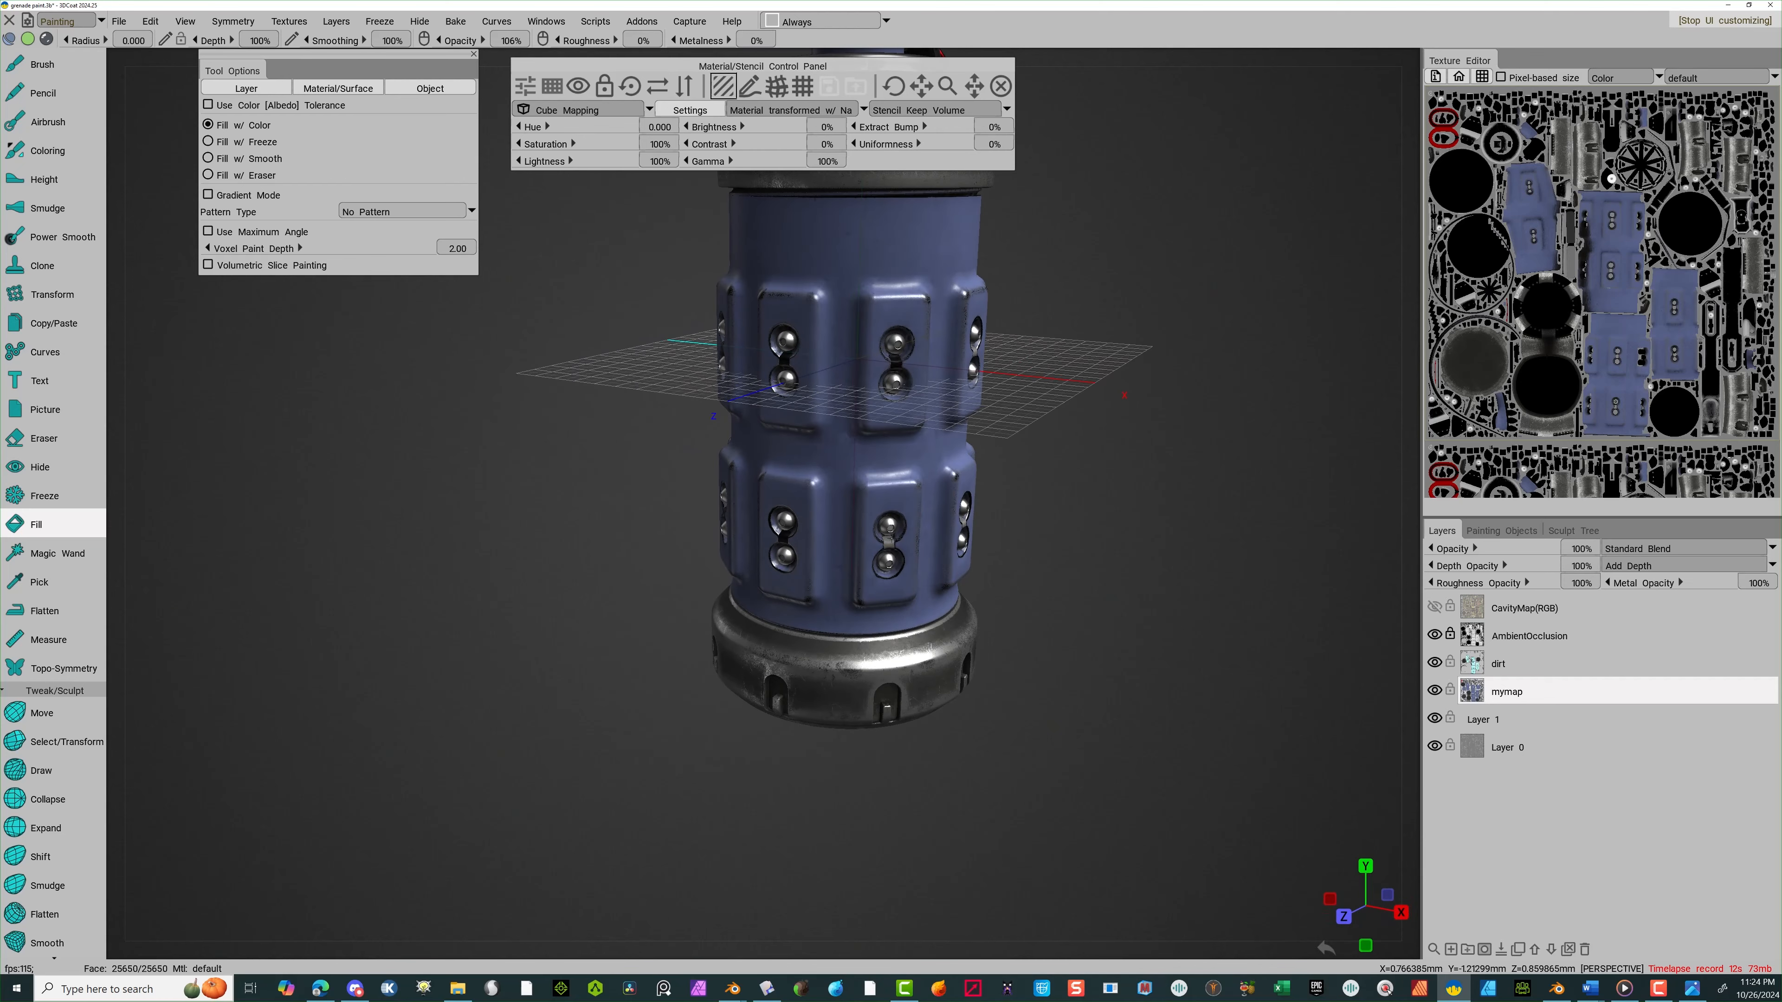
left_click_drag(1076, 423, 973, 430)
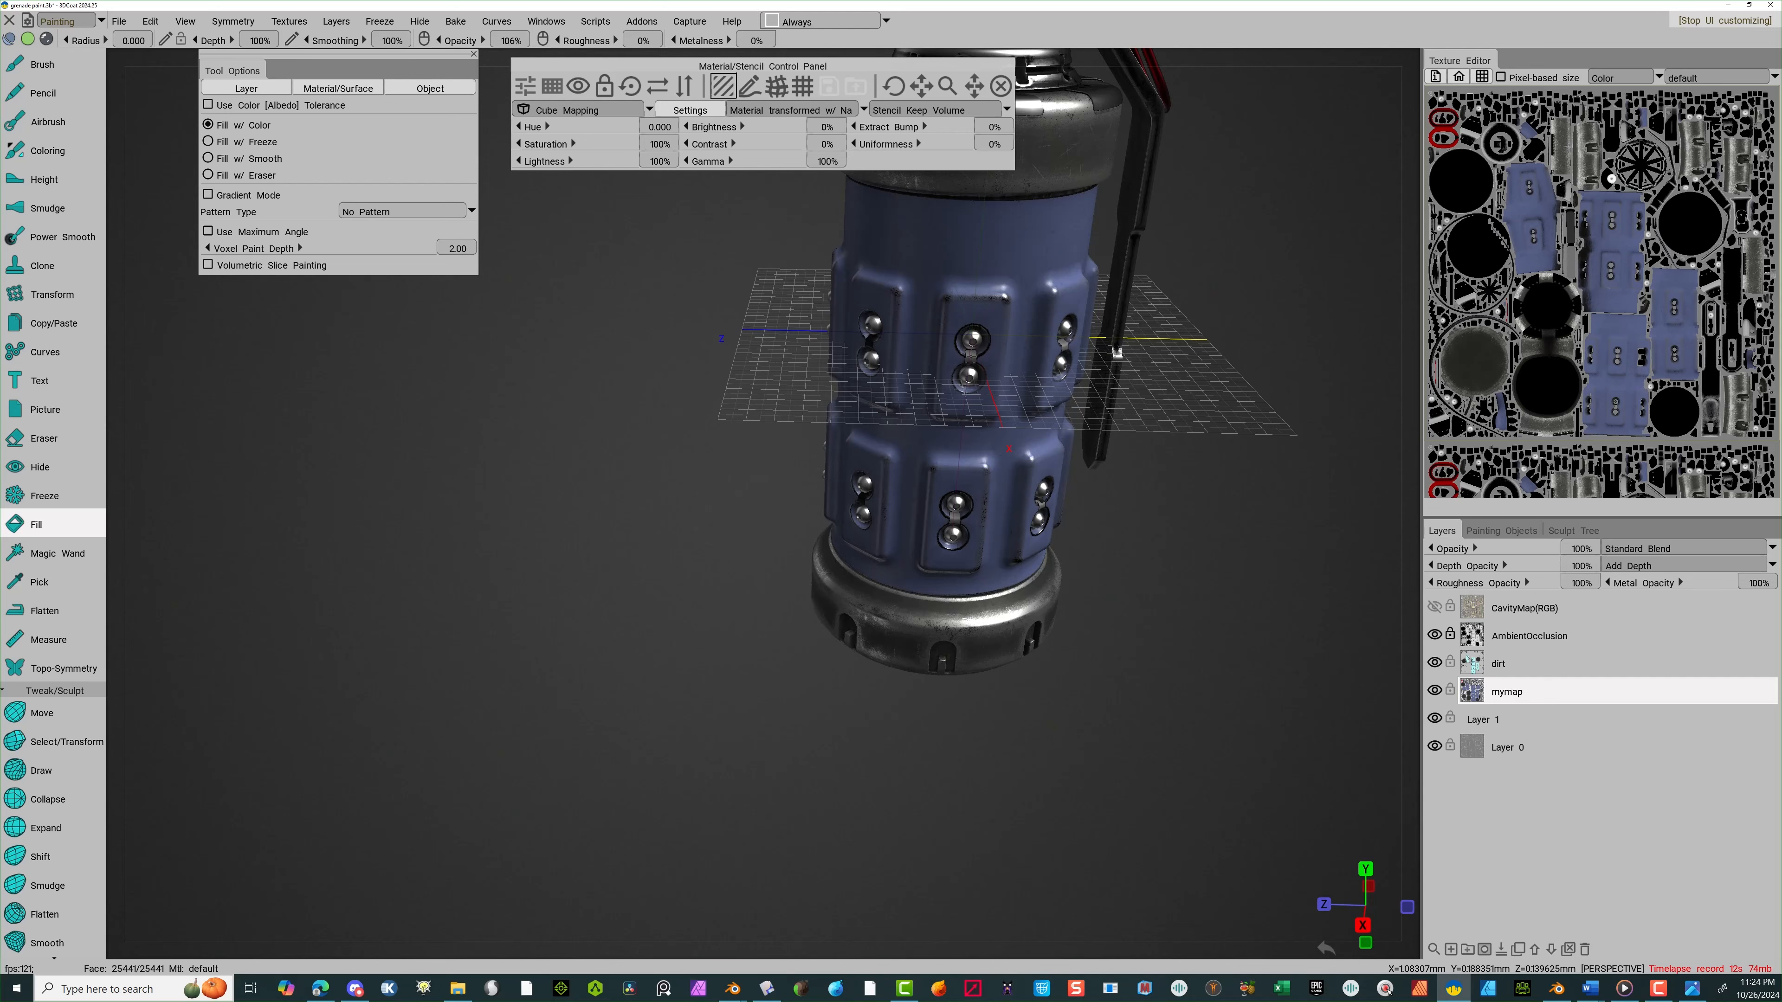
right_click_drag(1142, 442, 1261, 284)
middle_click_drag(1187, 435, 1053, 456)
left_click_drag(1052, 466, 789, 394)
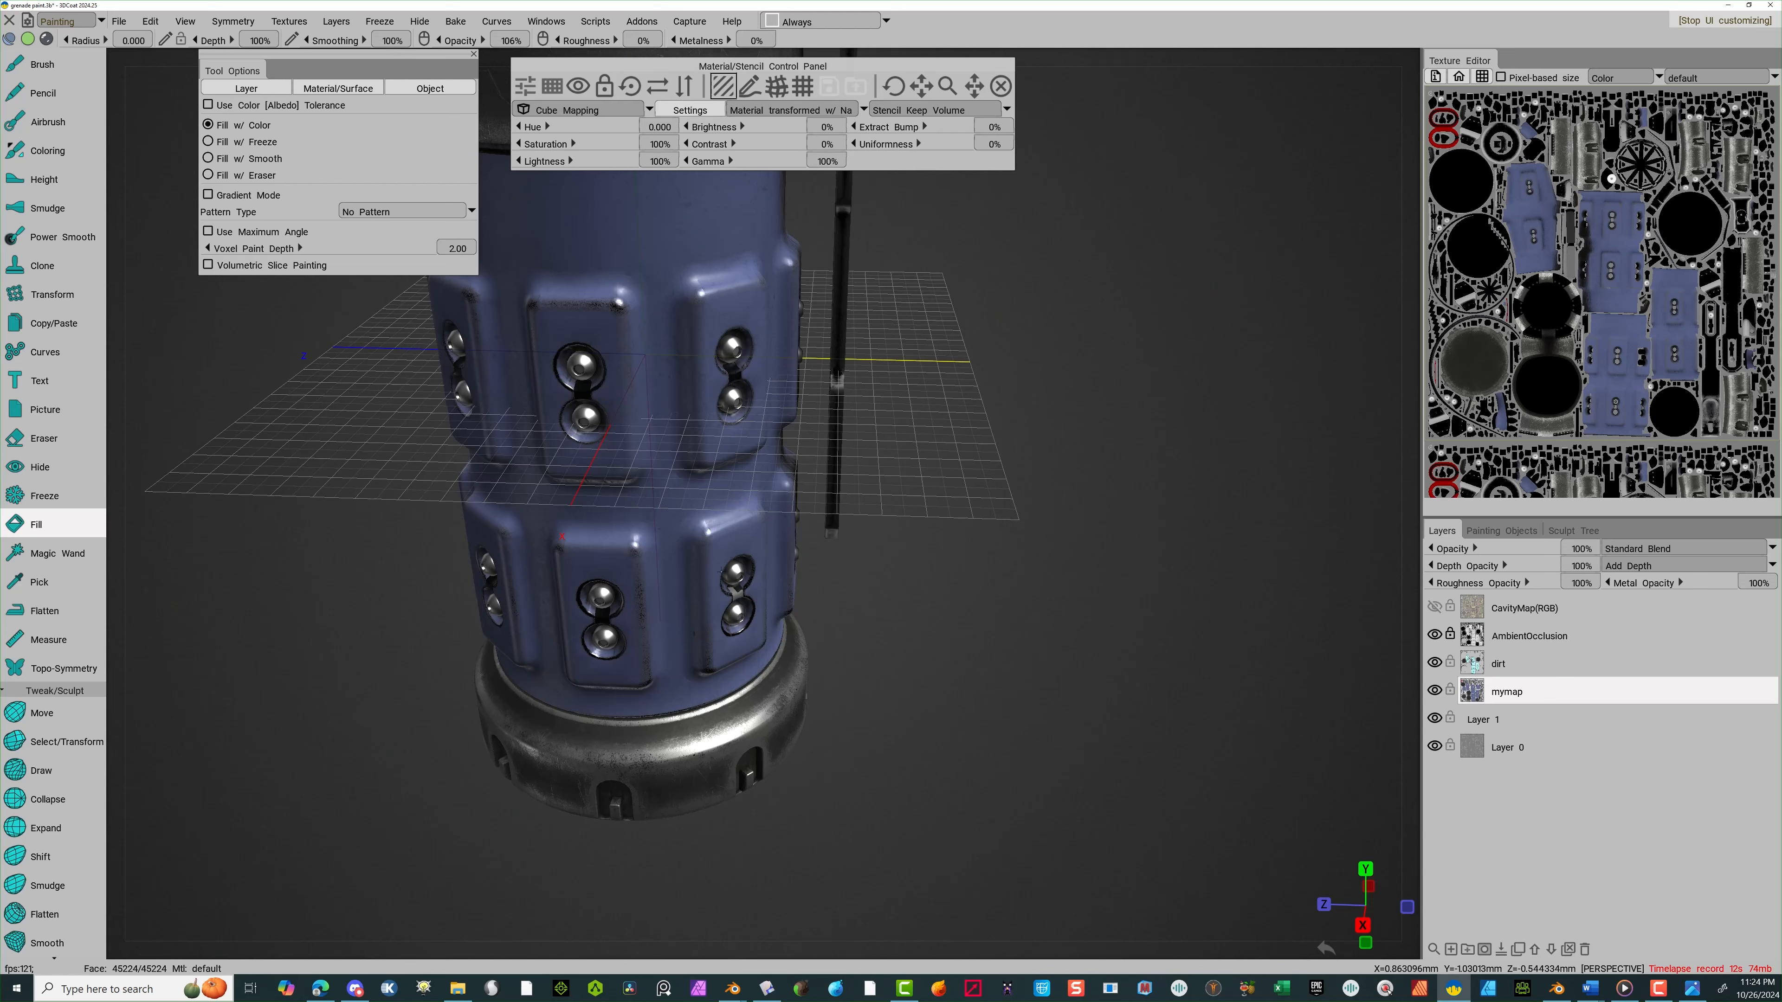
left_click_drag(953, 441, 859, 464)
left_click_drag(1019, 423, 912, 431)
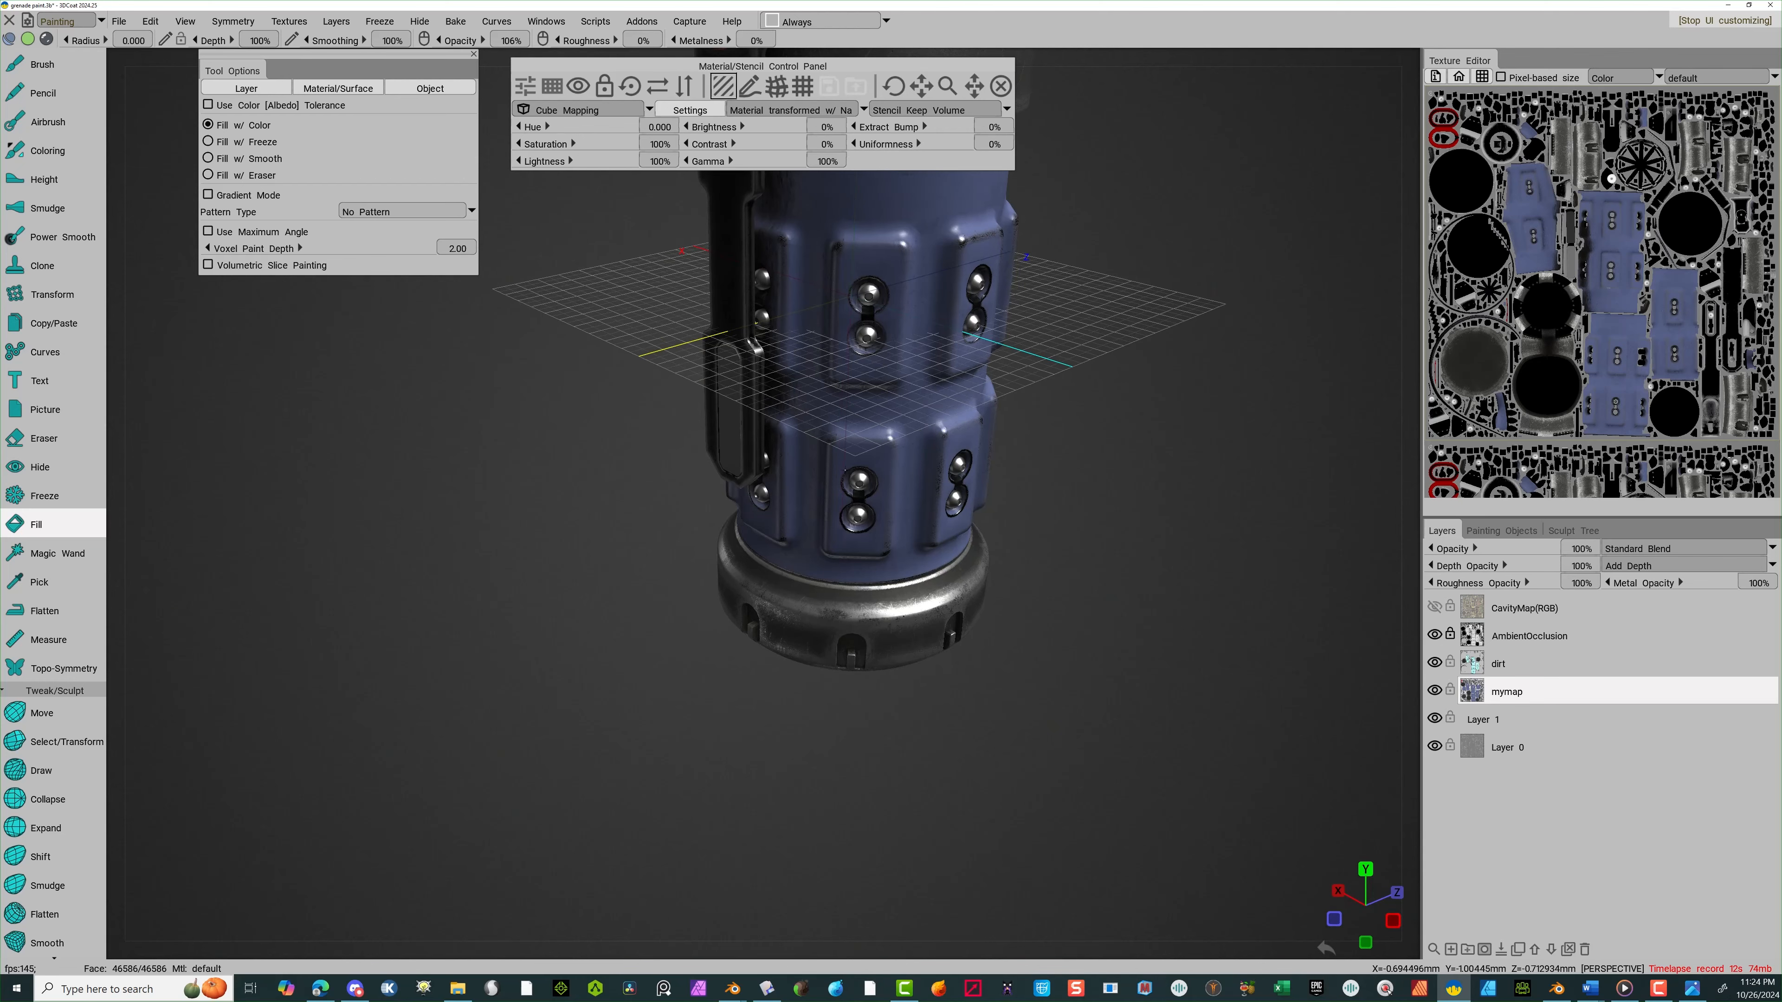
left_click_drag(700, 614, 870, 621)
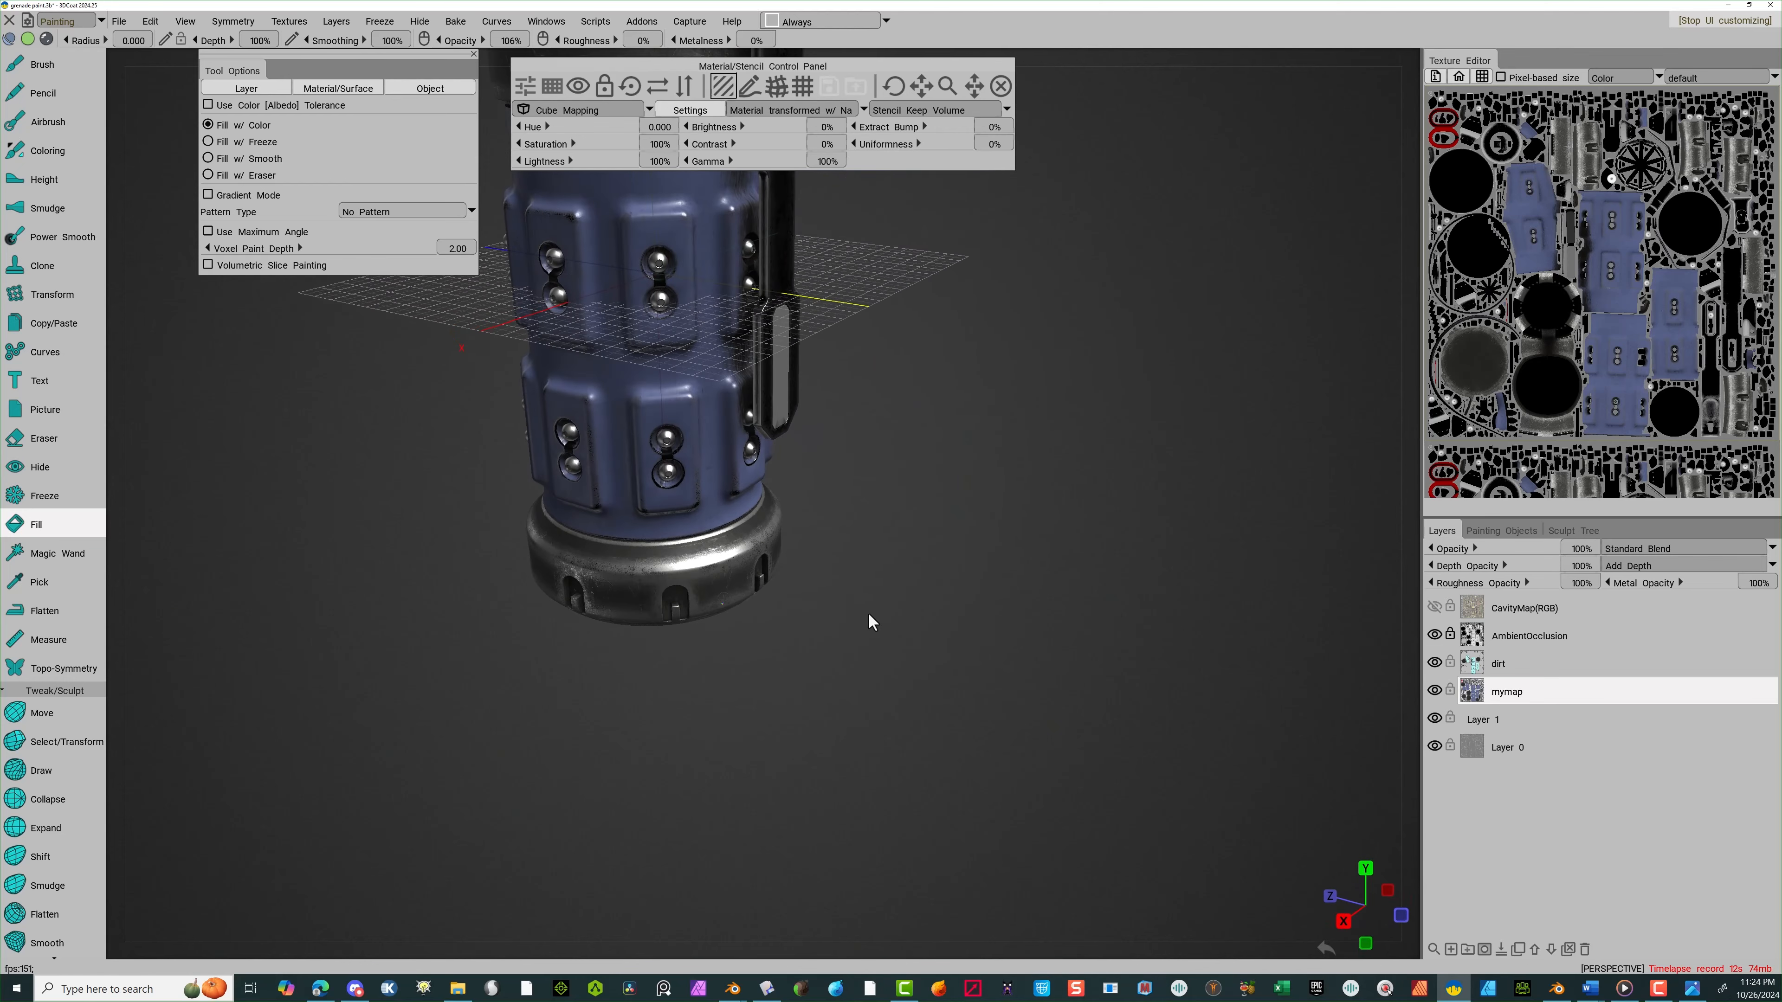
left_click_drag(1059, 381, 923, 460)
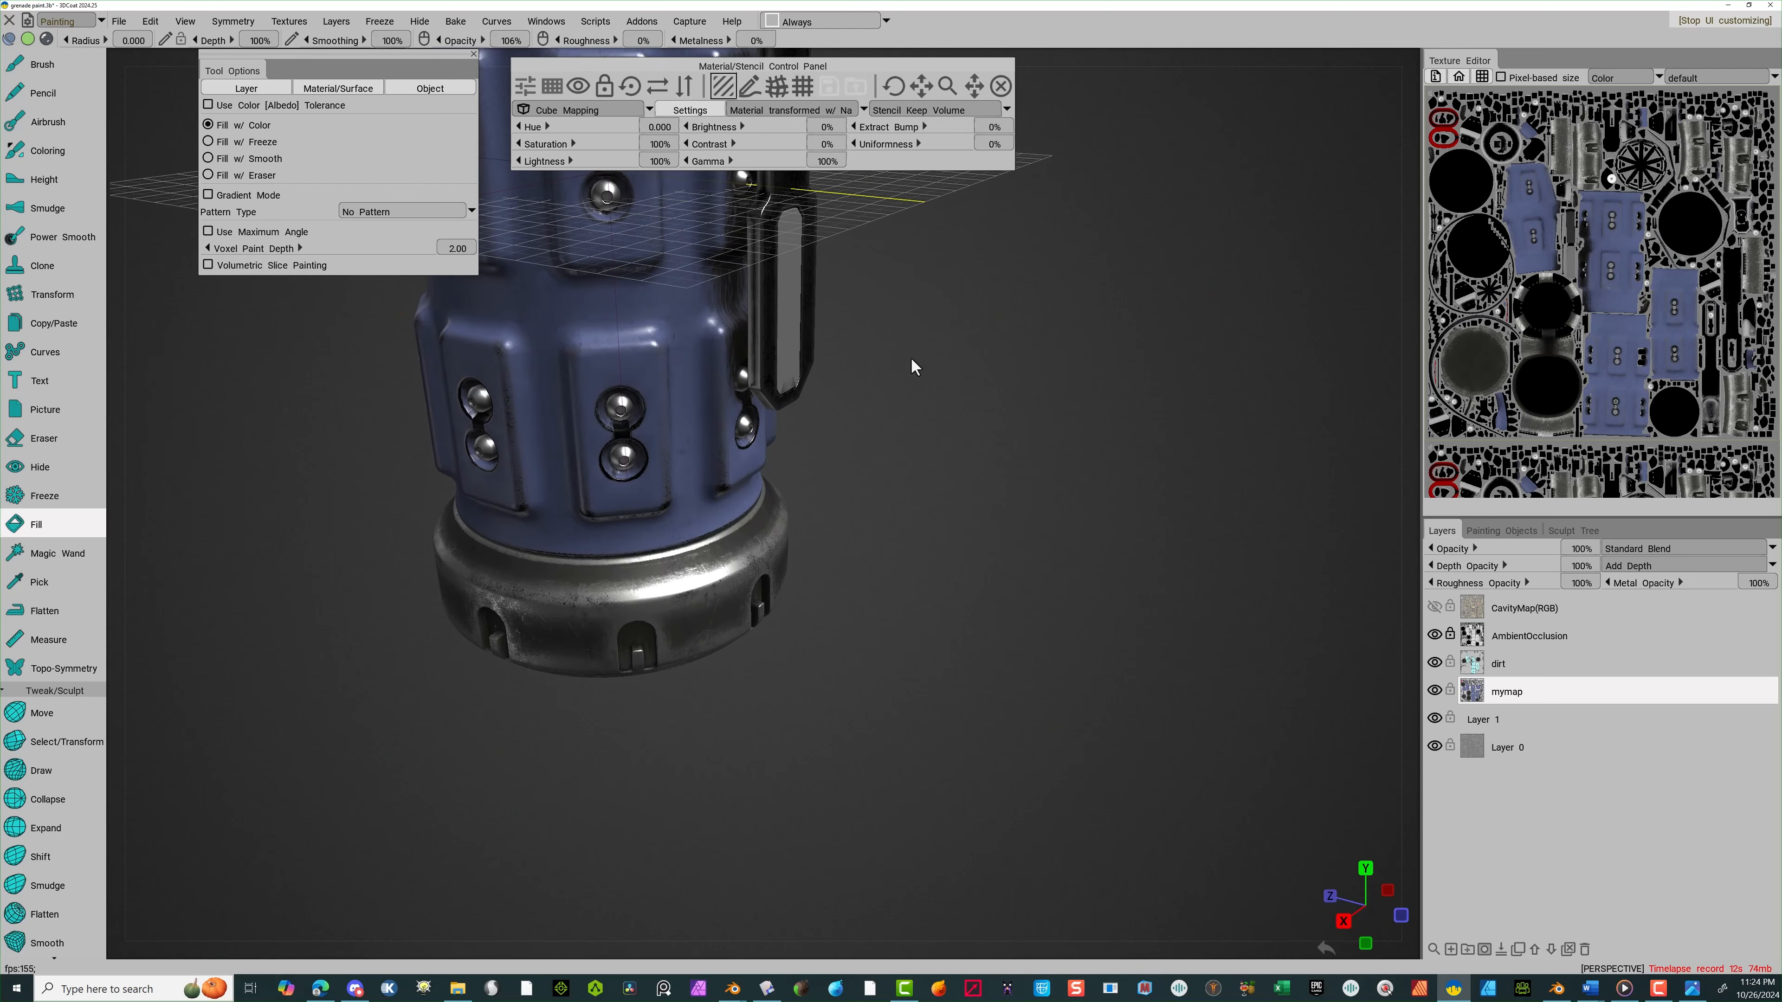
left_click_drag(848, 285, 1003, 312)
middle_click_drag(1002, 305, 1028, 569)
right_click_drag(1028, 568, 1028, 396)
left_click_drag(1029, 404, 914, 375)
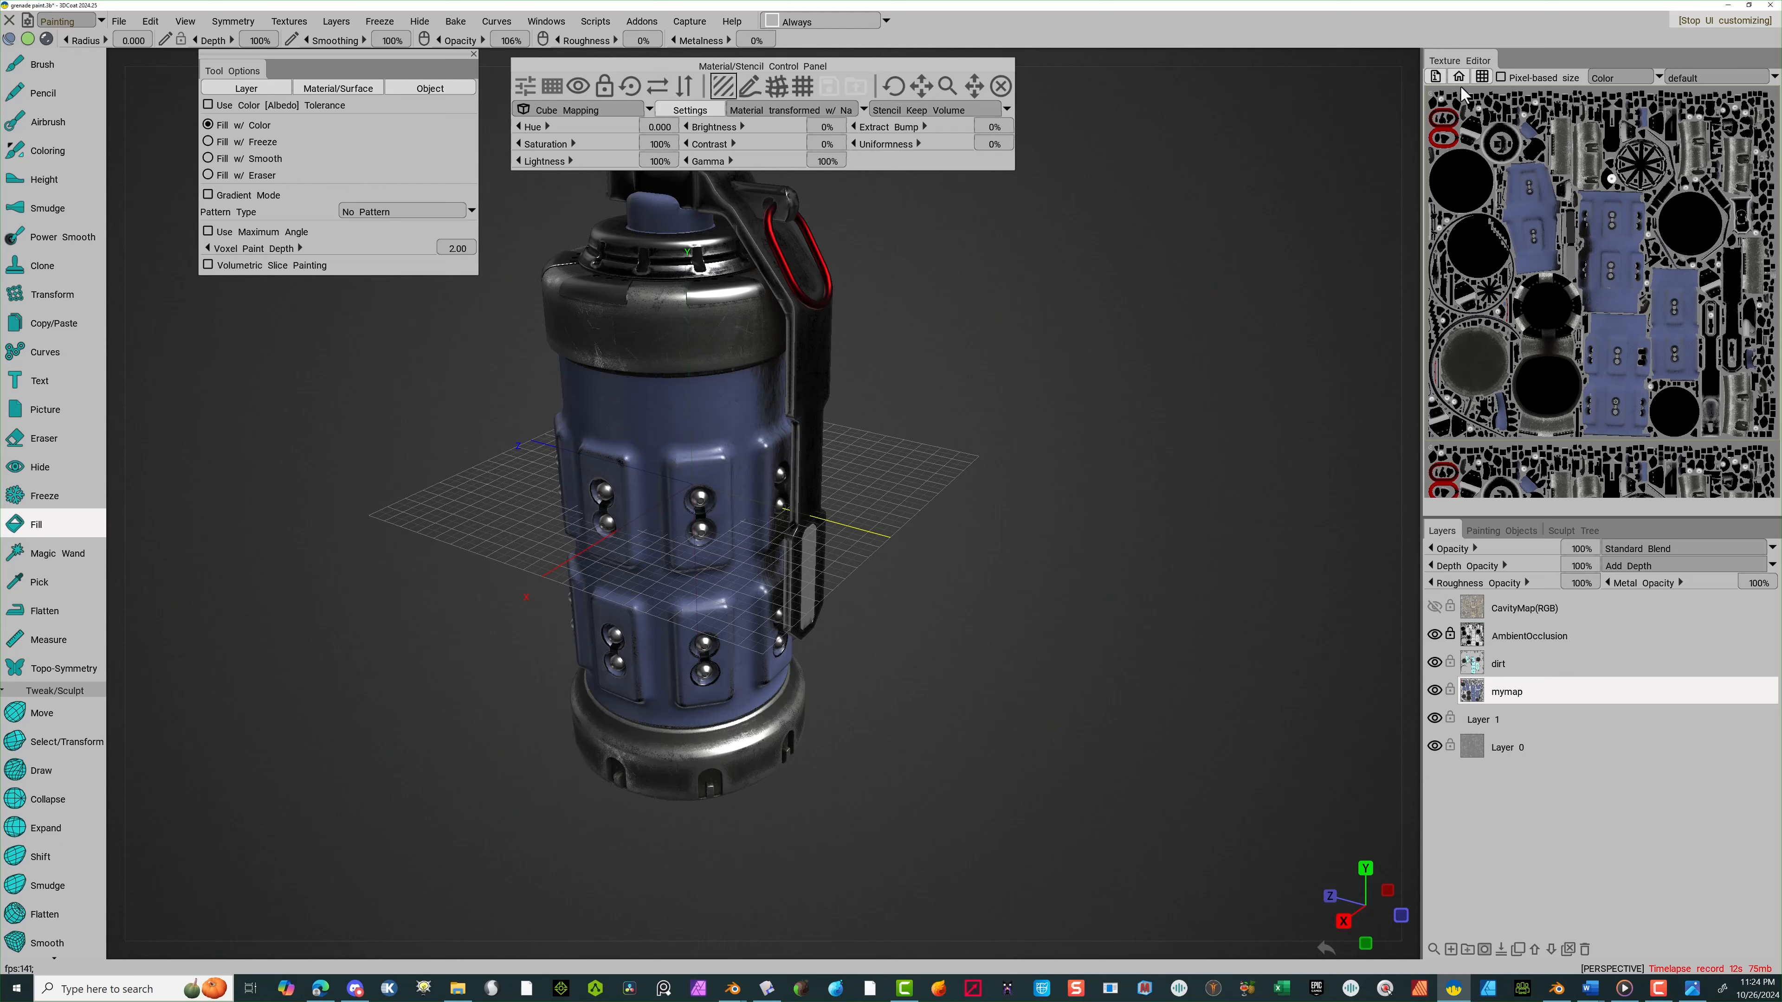
Fill the inset panel on the lower end of the safety lever with a mottled dark blue material
mouse_move(1424, 154)
left_click(814, 558)
middle_click_drag(874, 533, 792, 498)
scroll(1047, 601, "up", 4)
scroll(1050, 601, "up", 2)
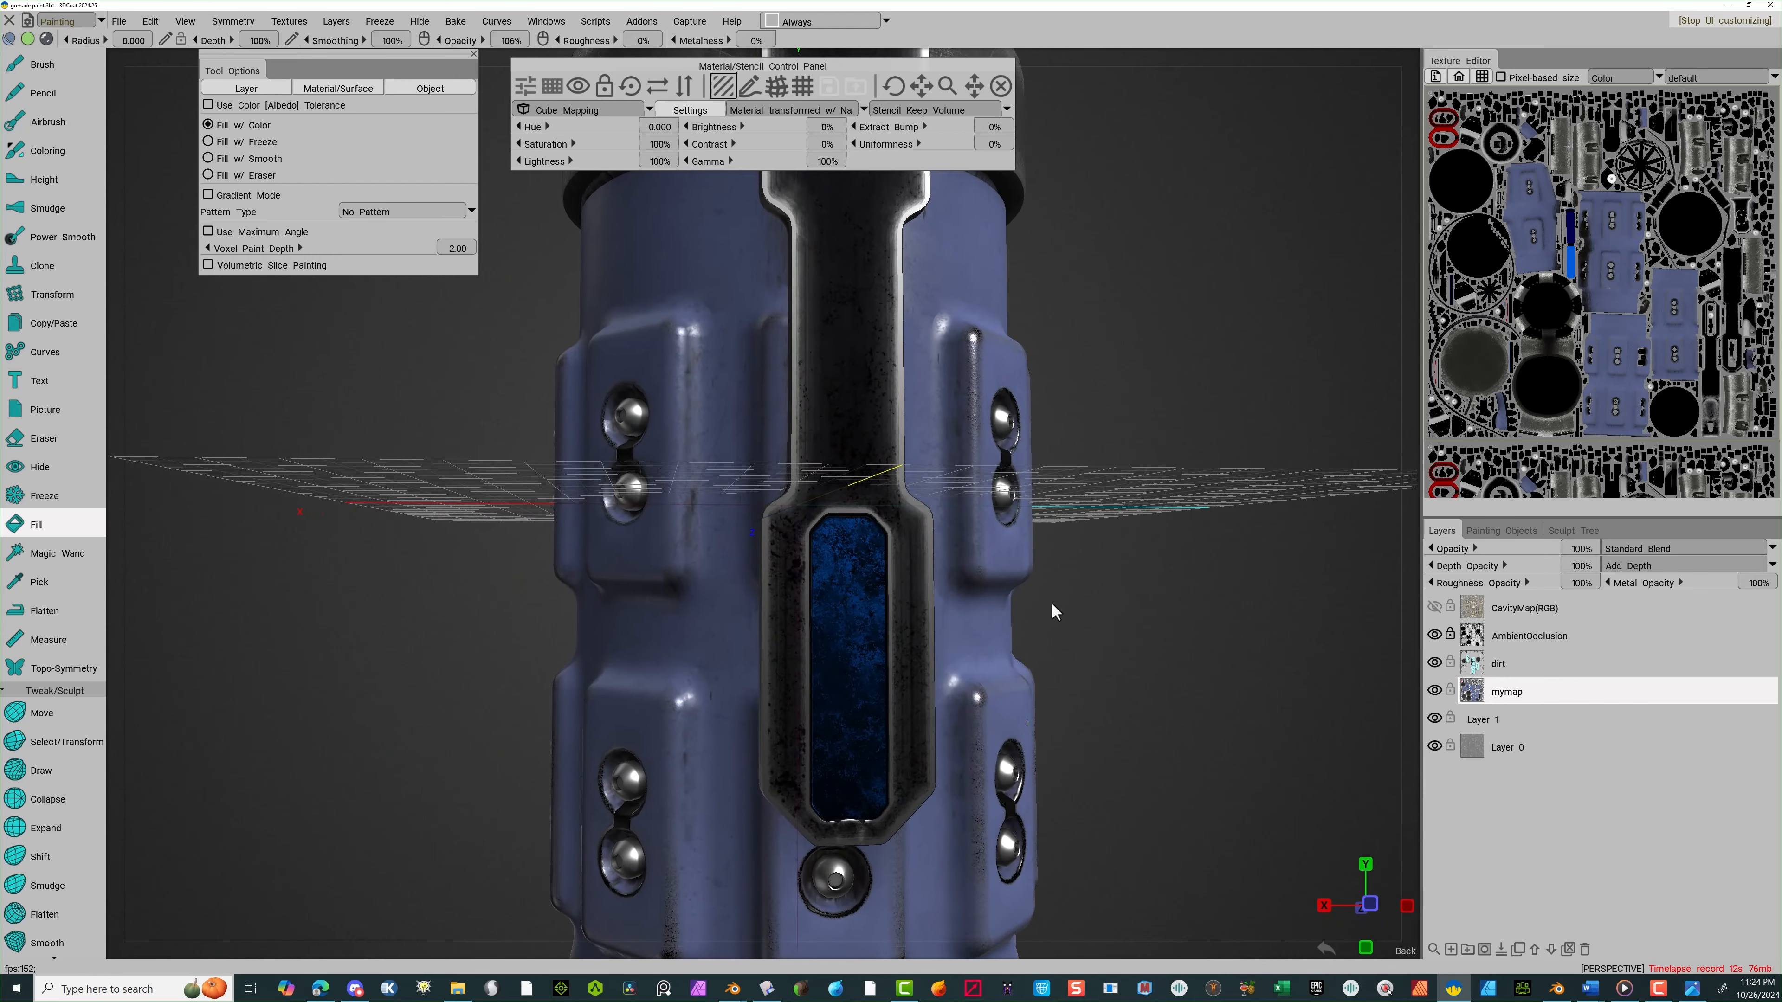
scroll(1037, 608, "down", 4)
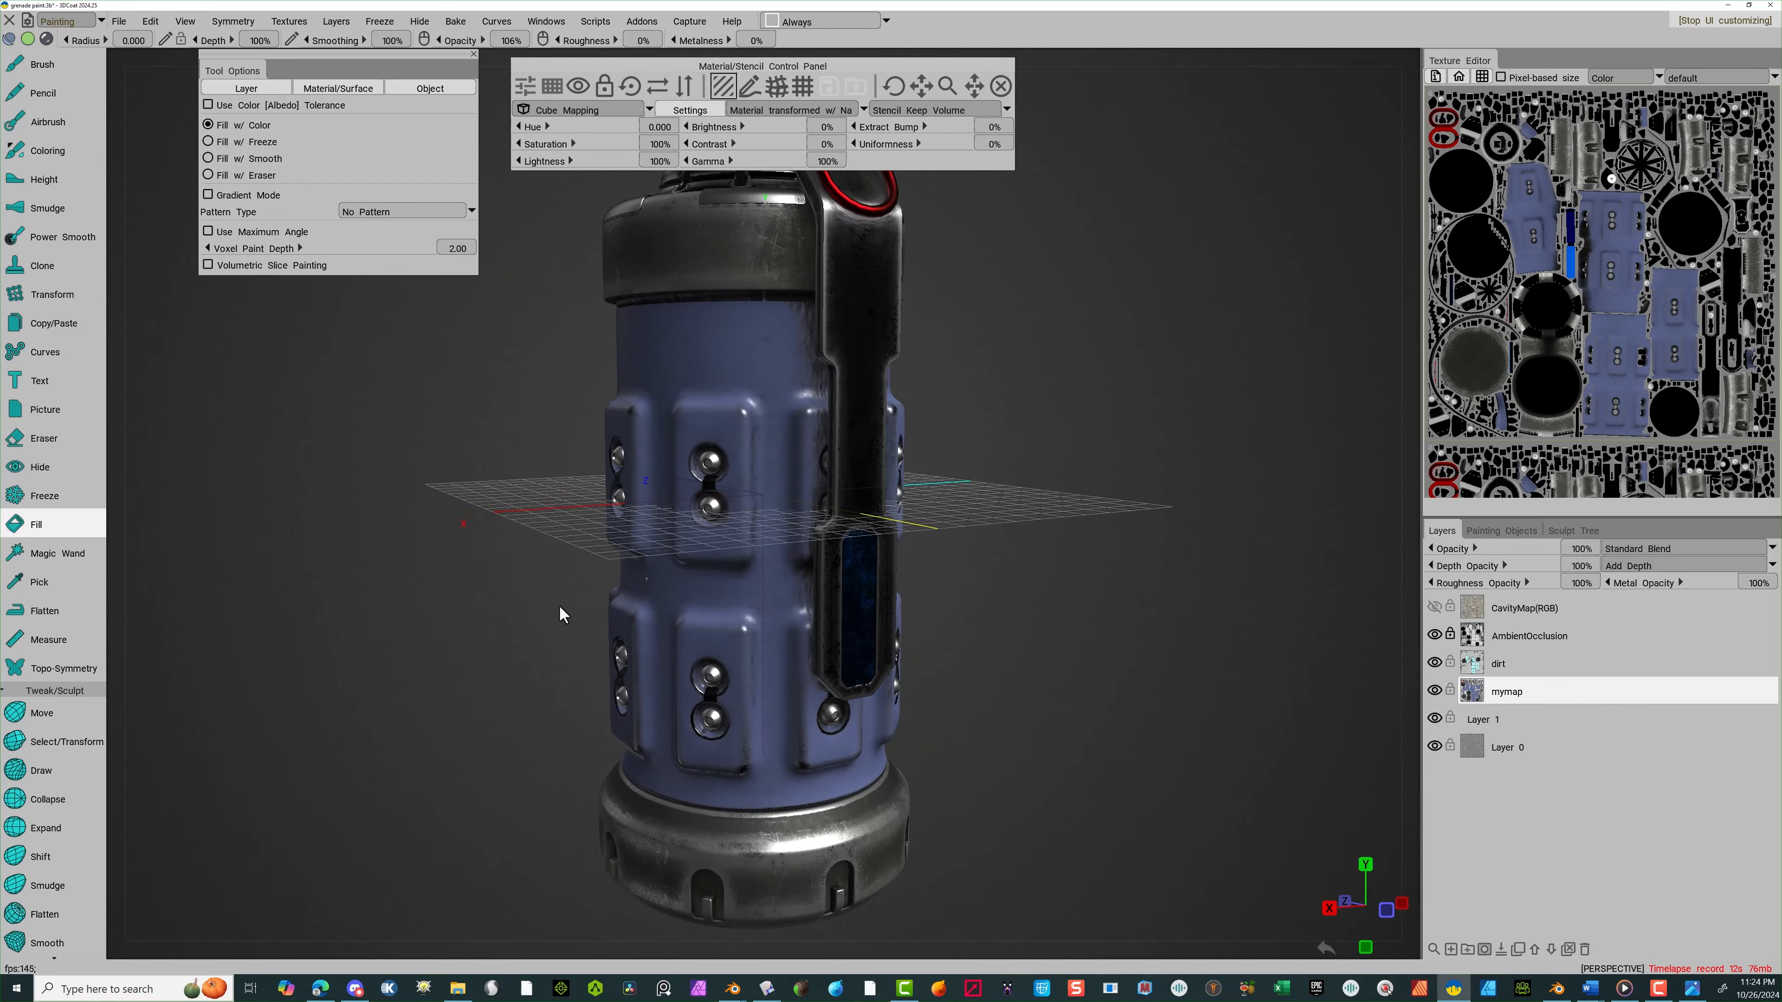
middle_click_drag(558, 604, 779, 473)
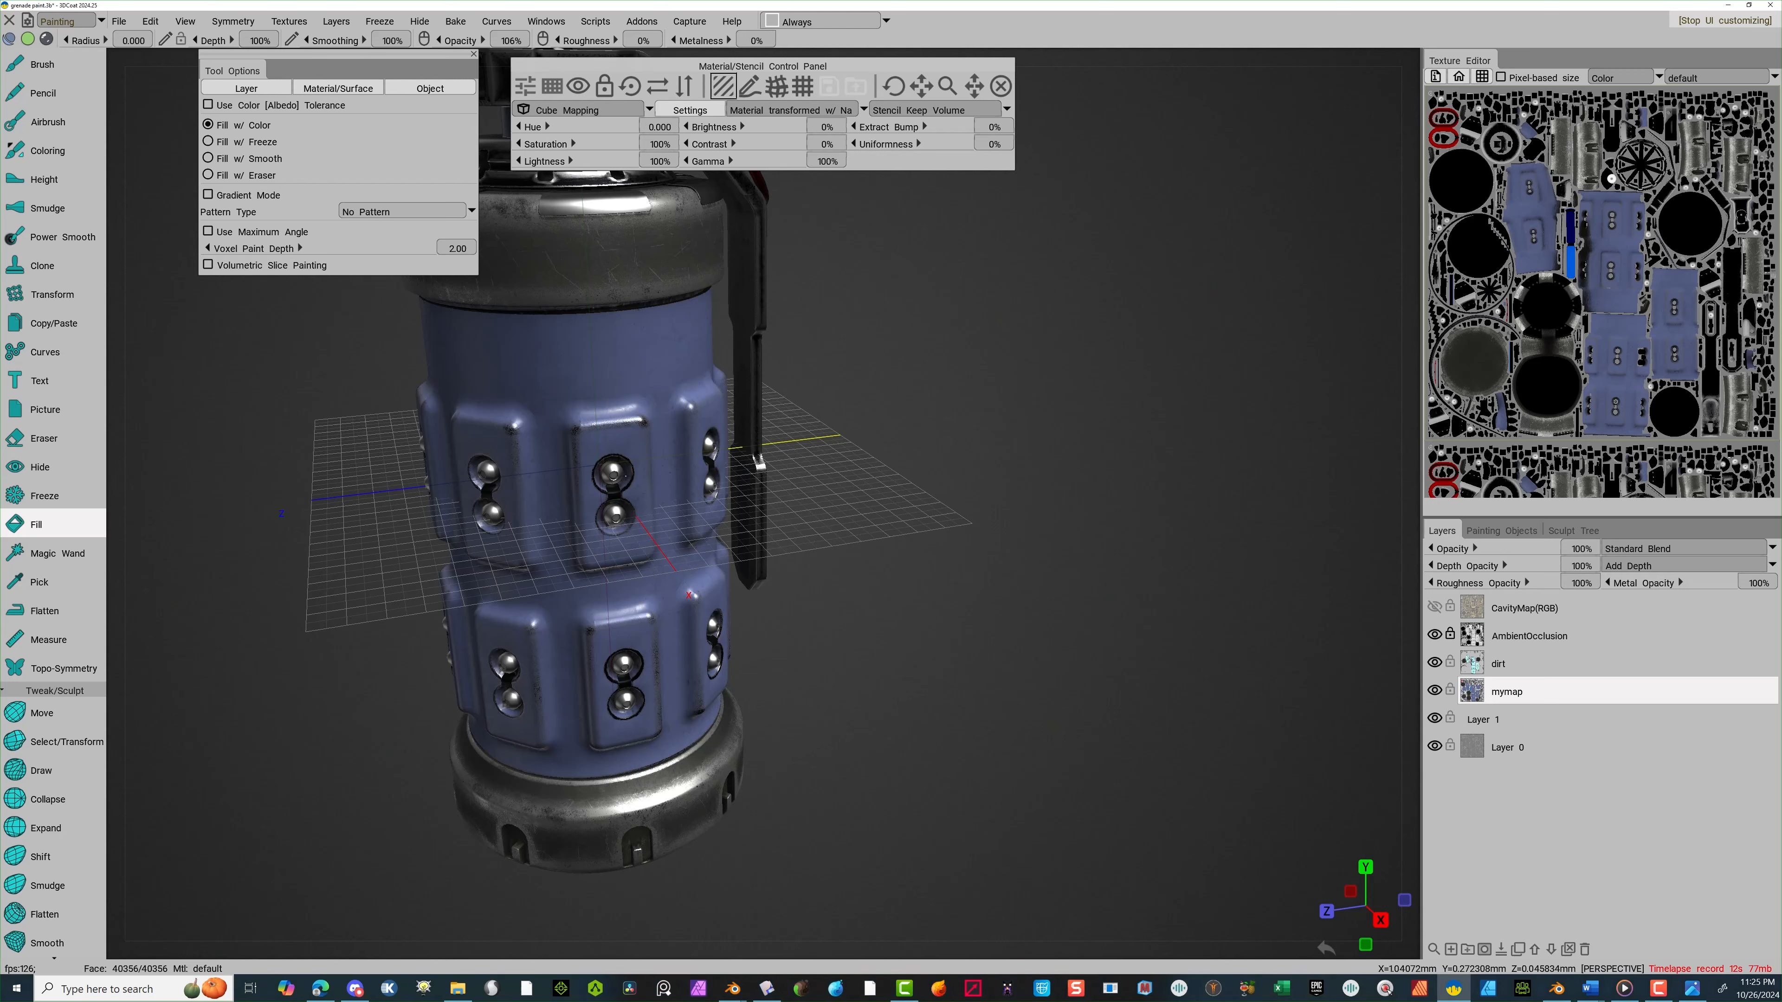
Add a new layer above mymap, name it Emmision, and set its blending mode to Use as Emissive
left_click(1450, 950)
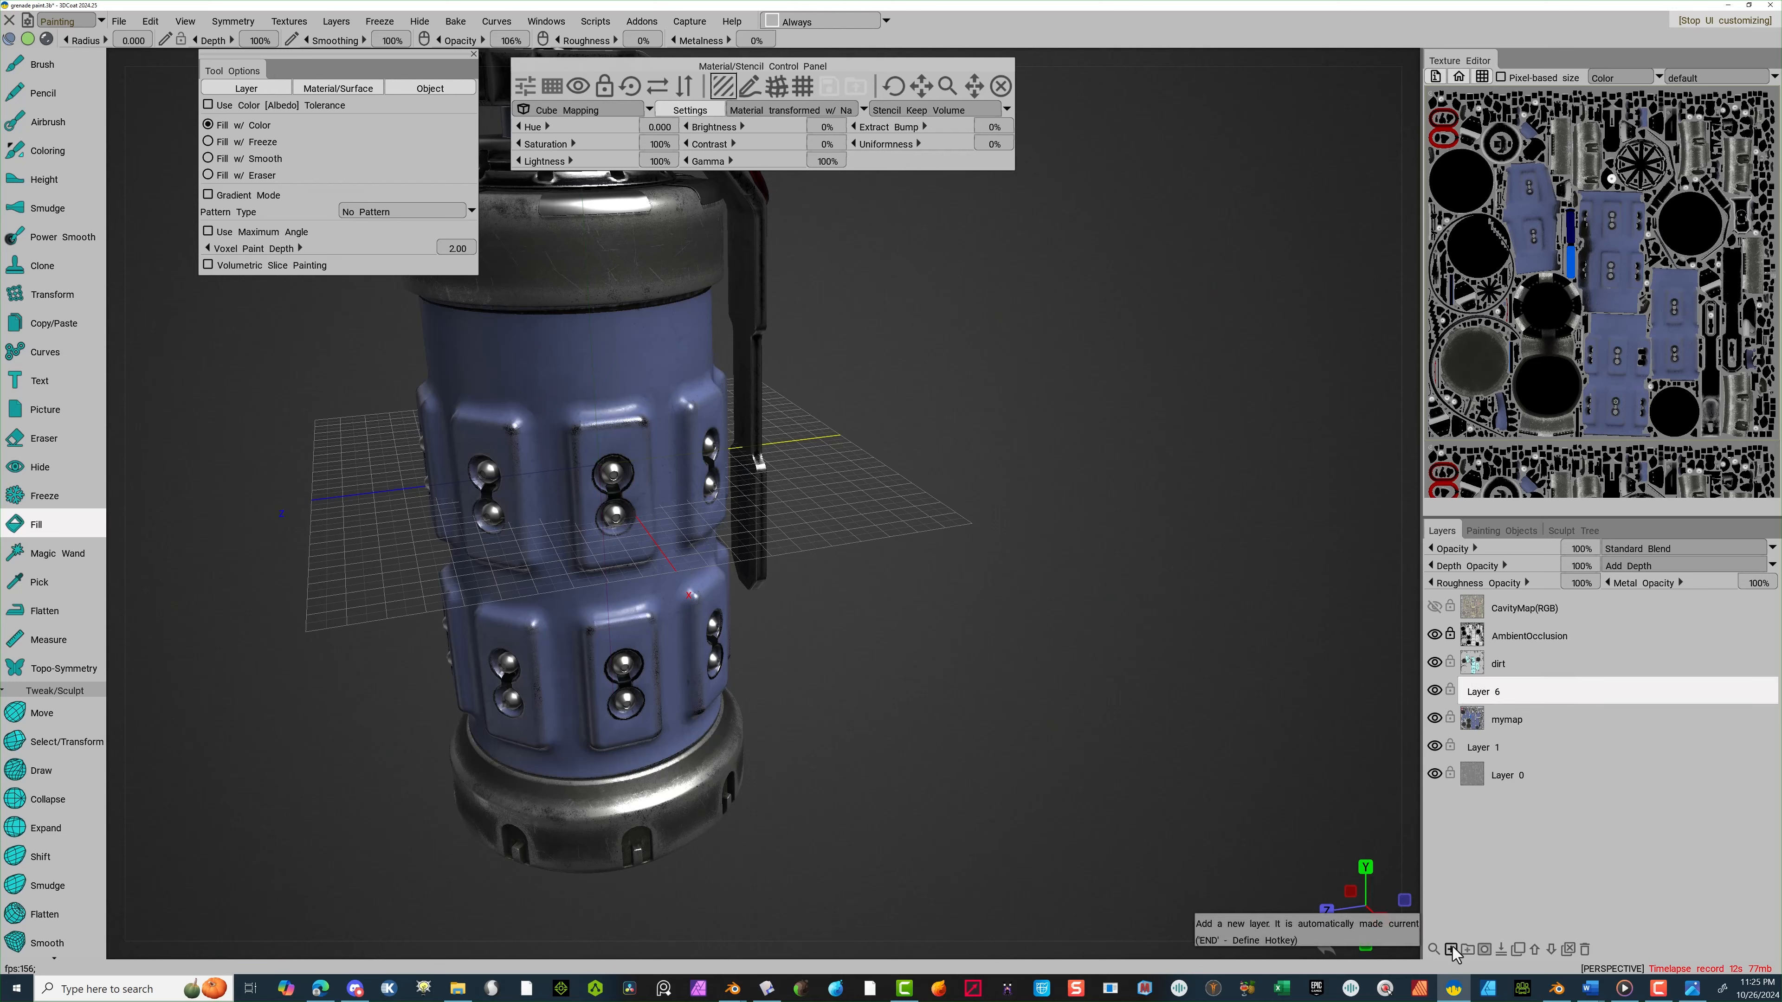
double_click(1488, 693)
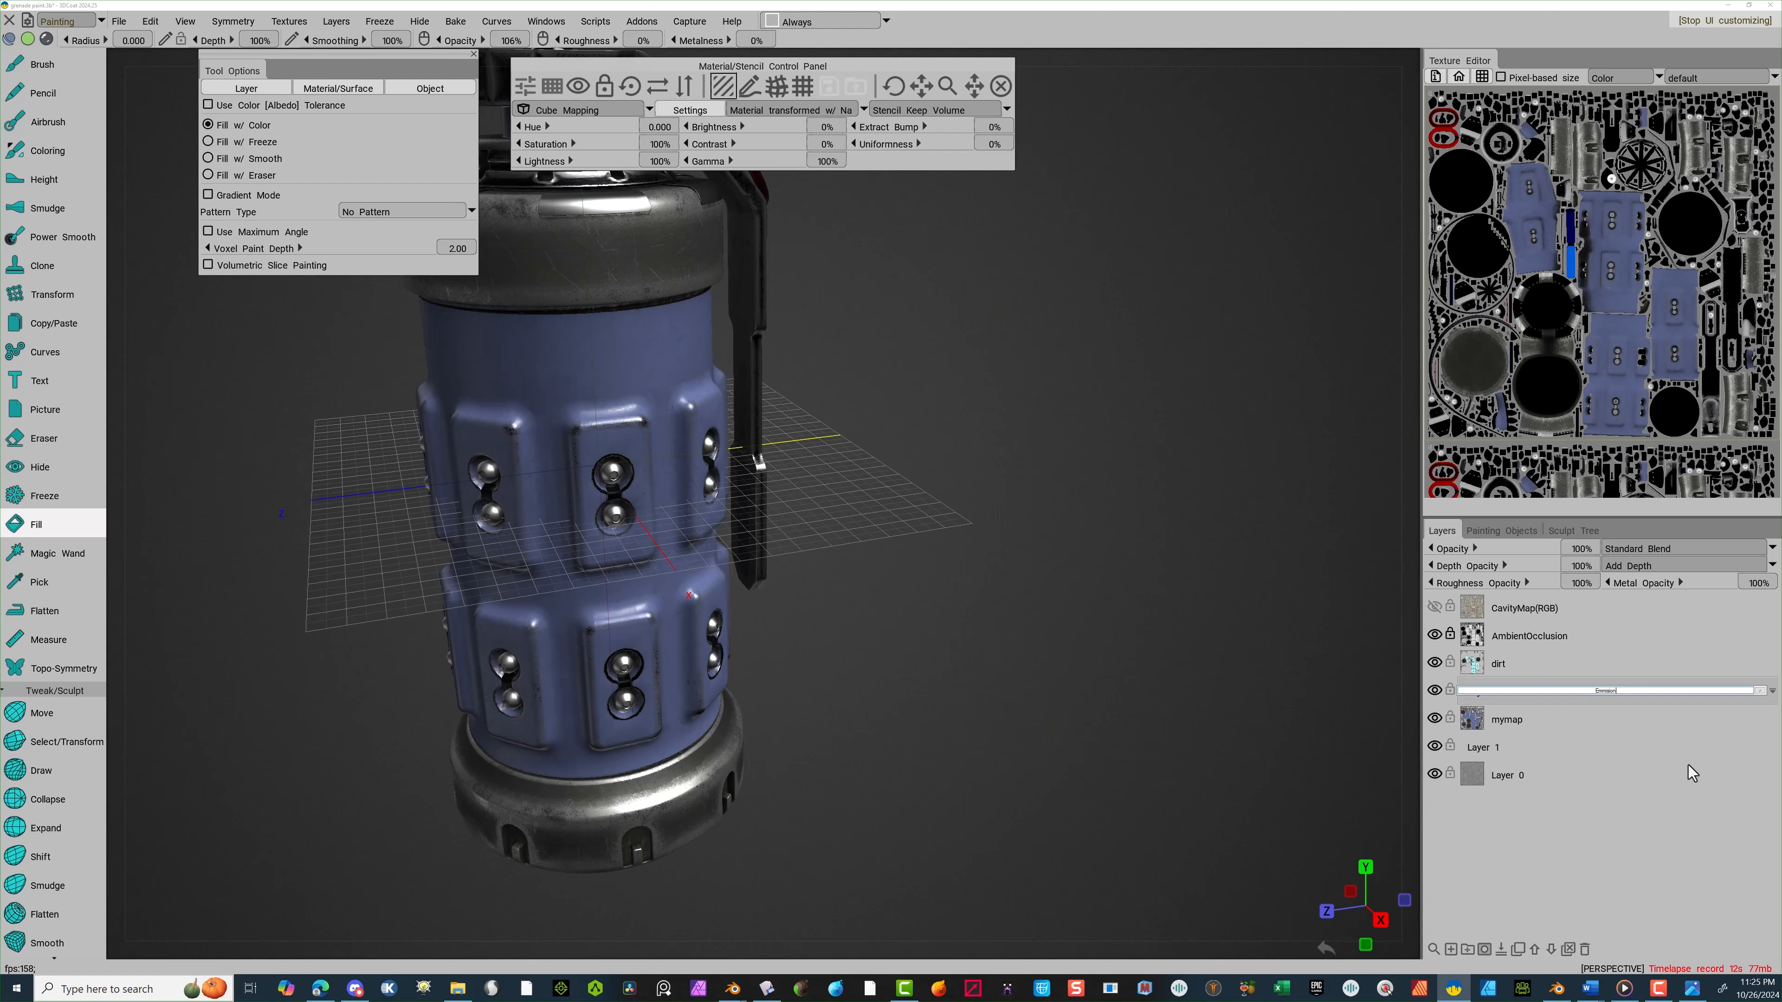
key("Return")
left_click(1528, 696)
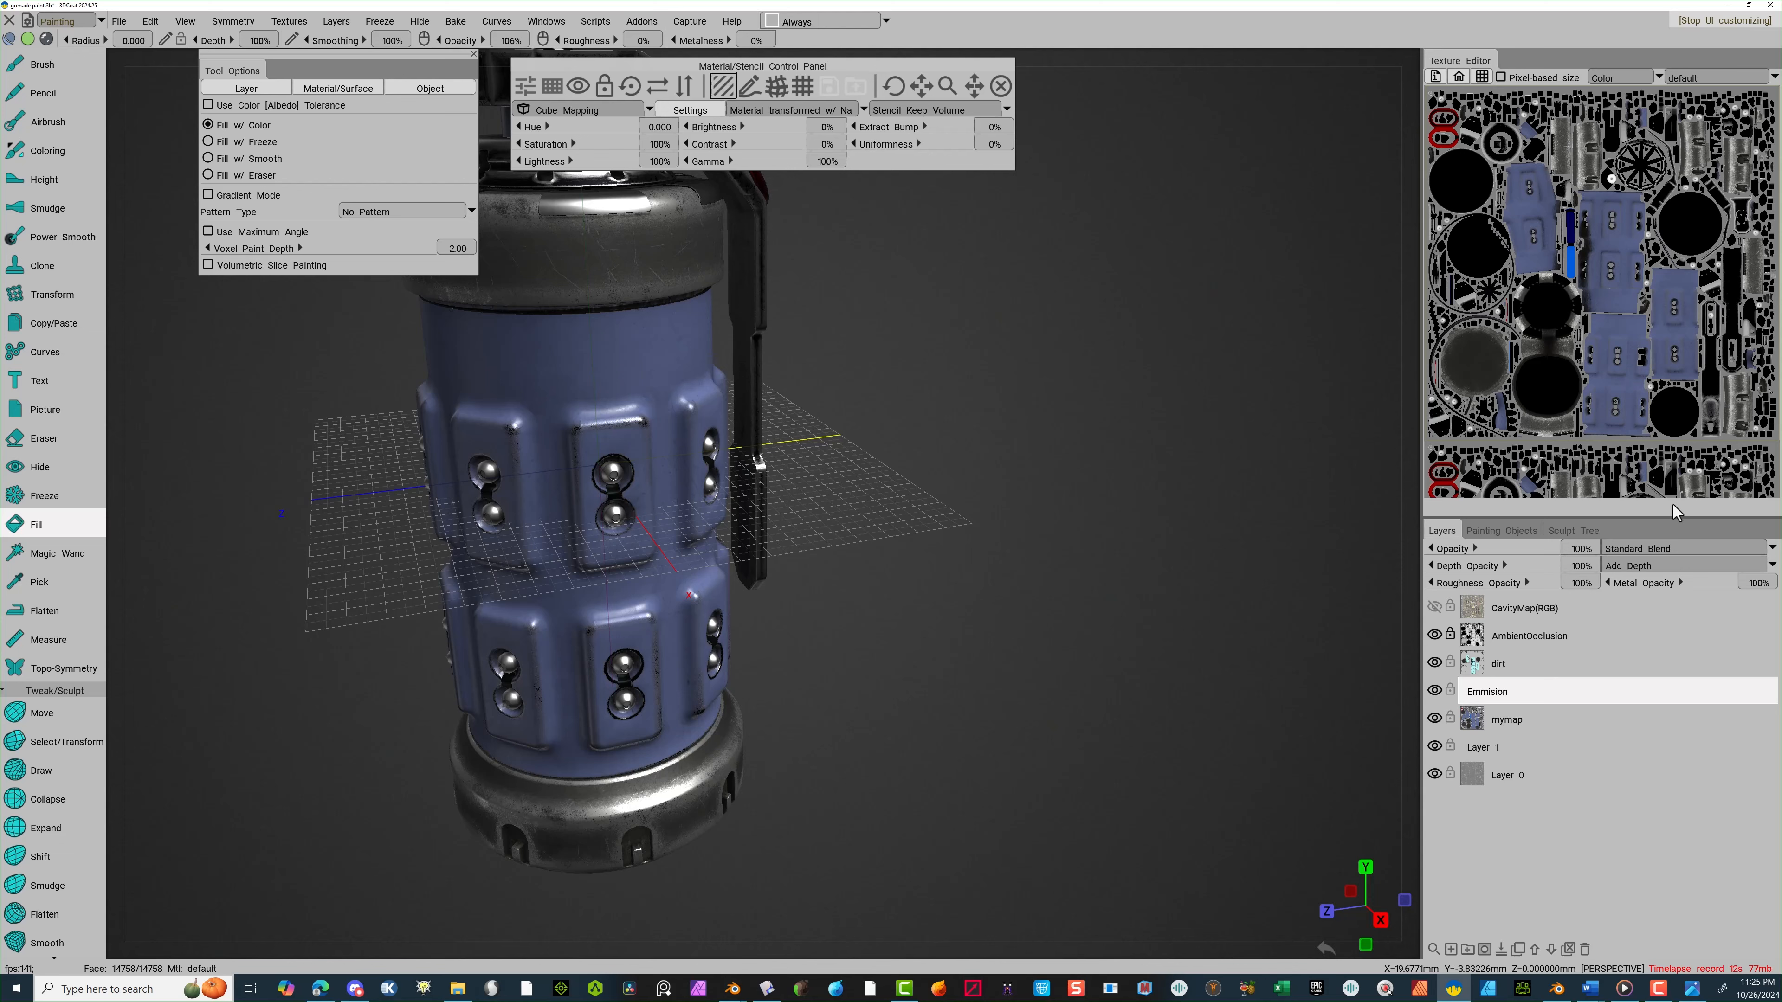
left_click(1657, 551)
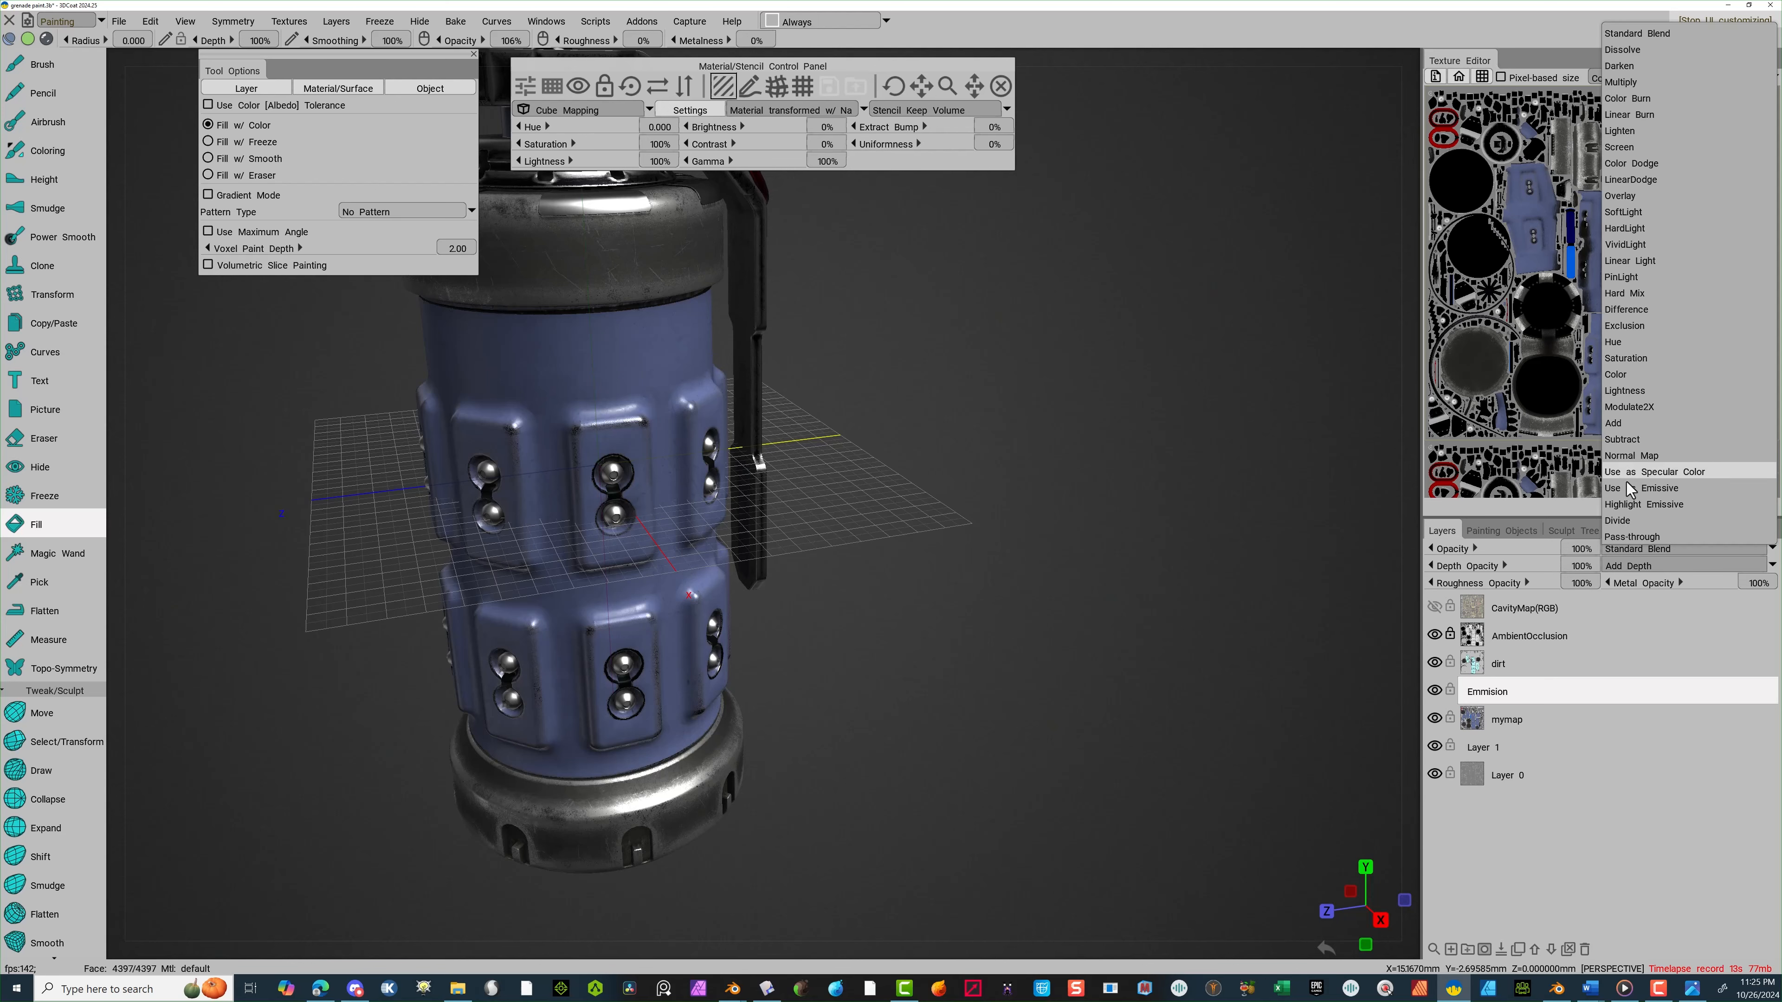
left_click(1670, 490)
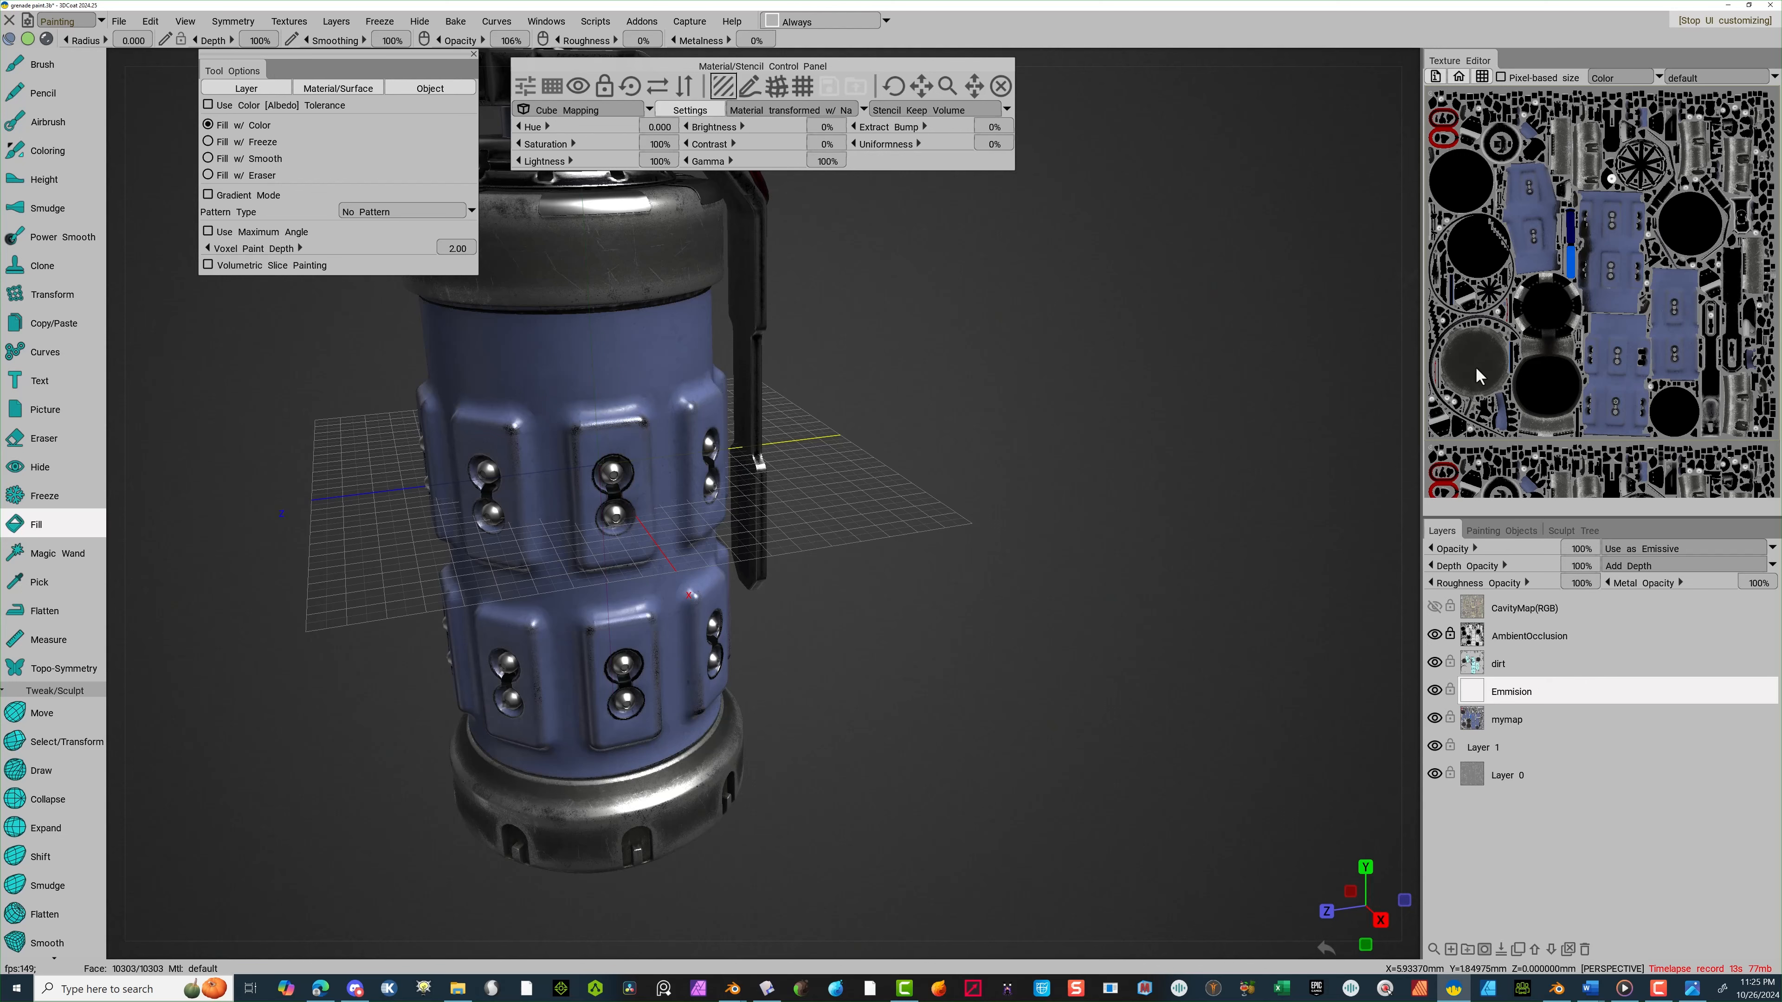
Create a new smart material folder named Redpaint
left_click(1407, 225)
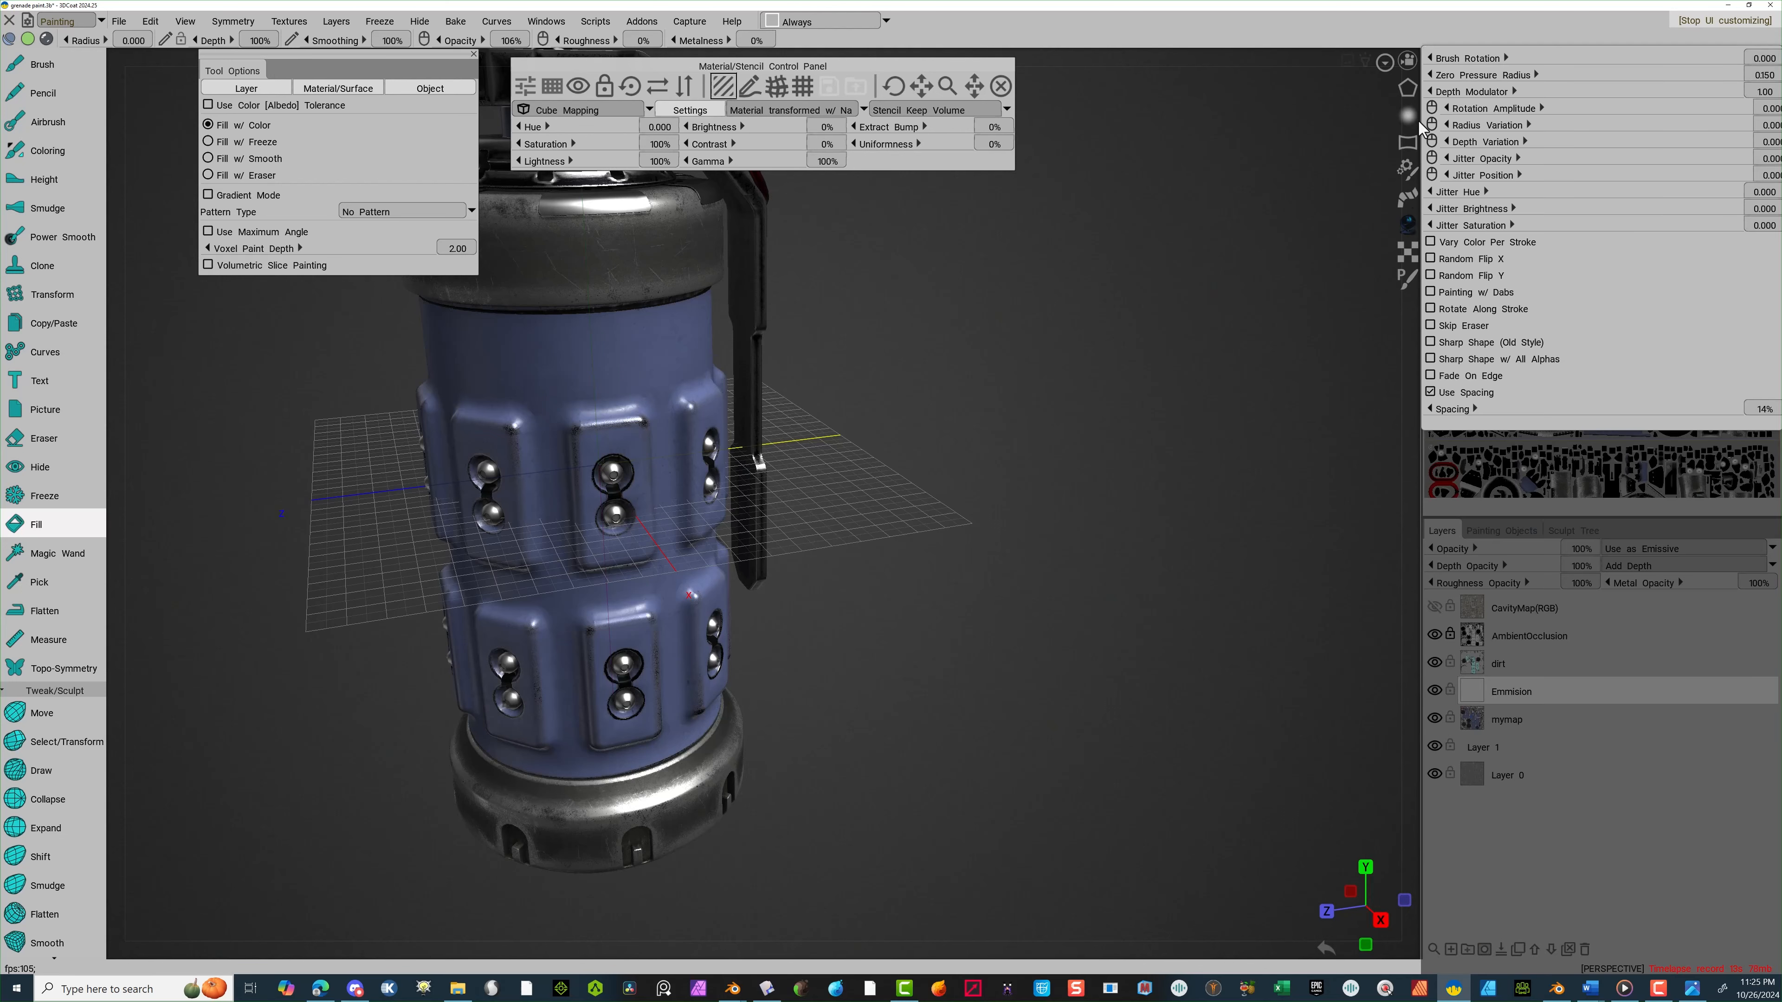
left_click(1407, 223)
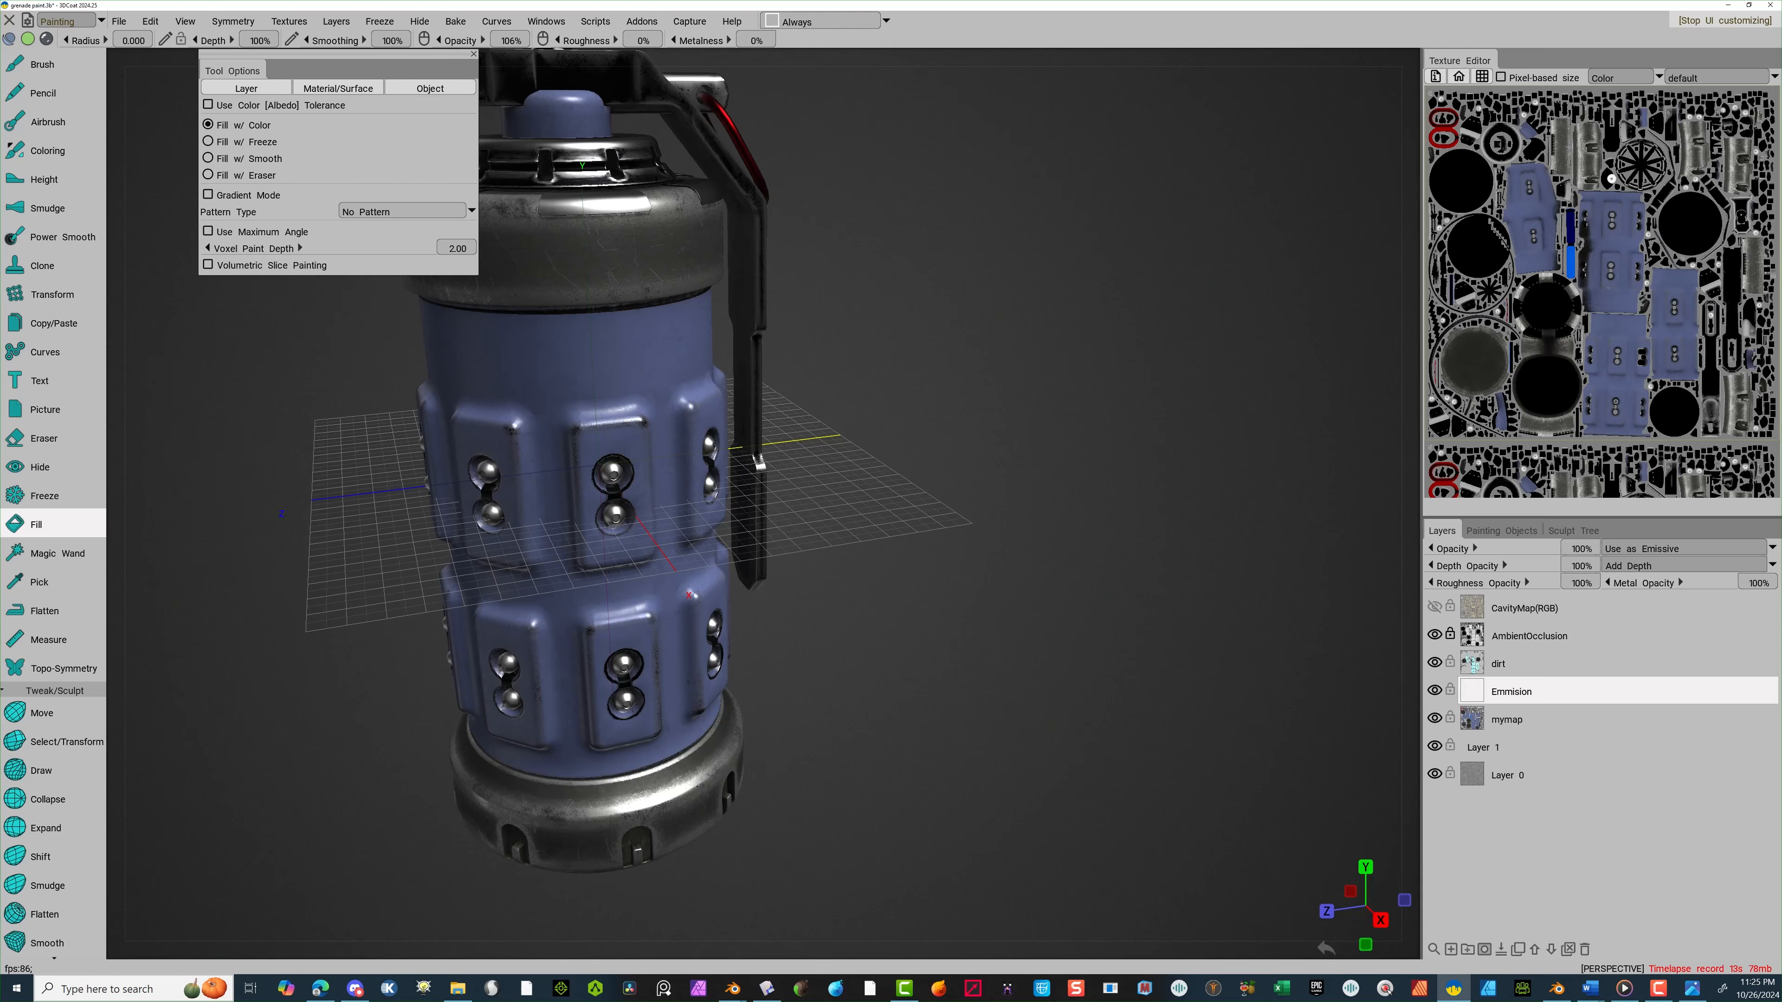
mouse_move(1409, 225)
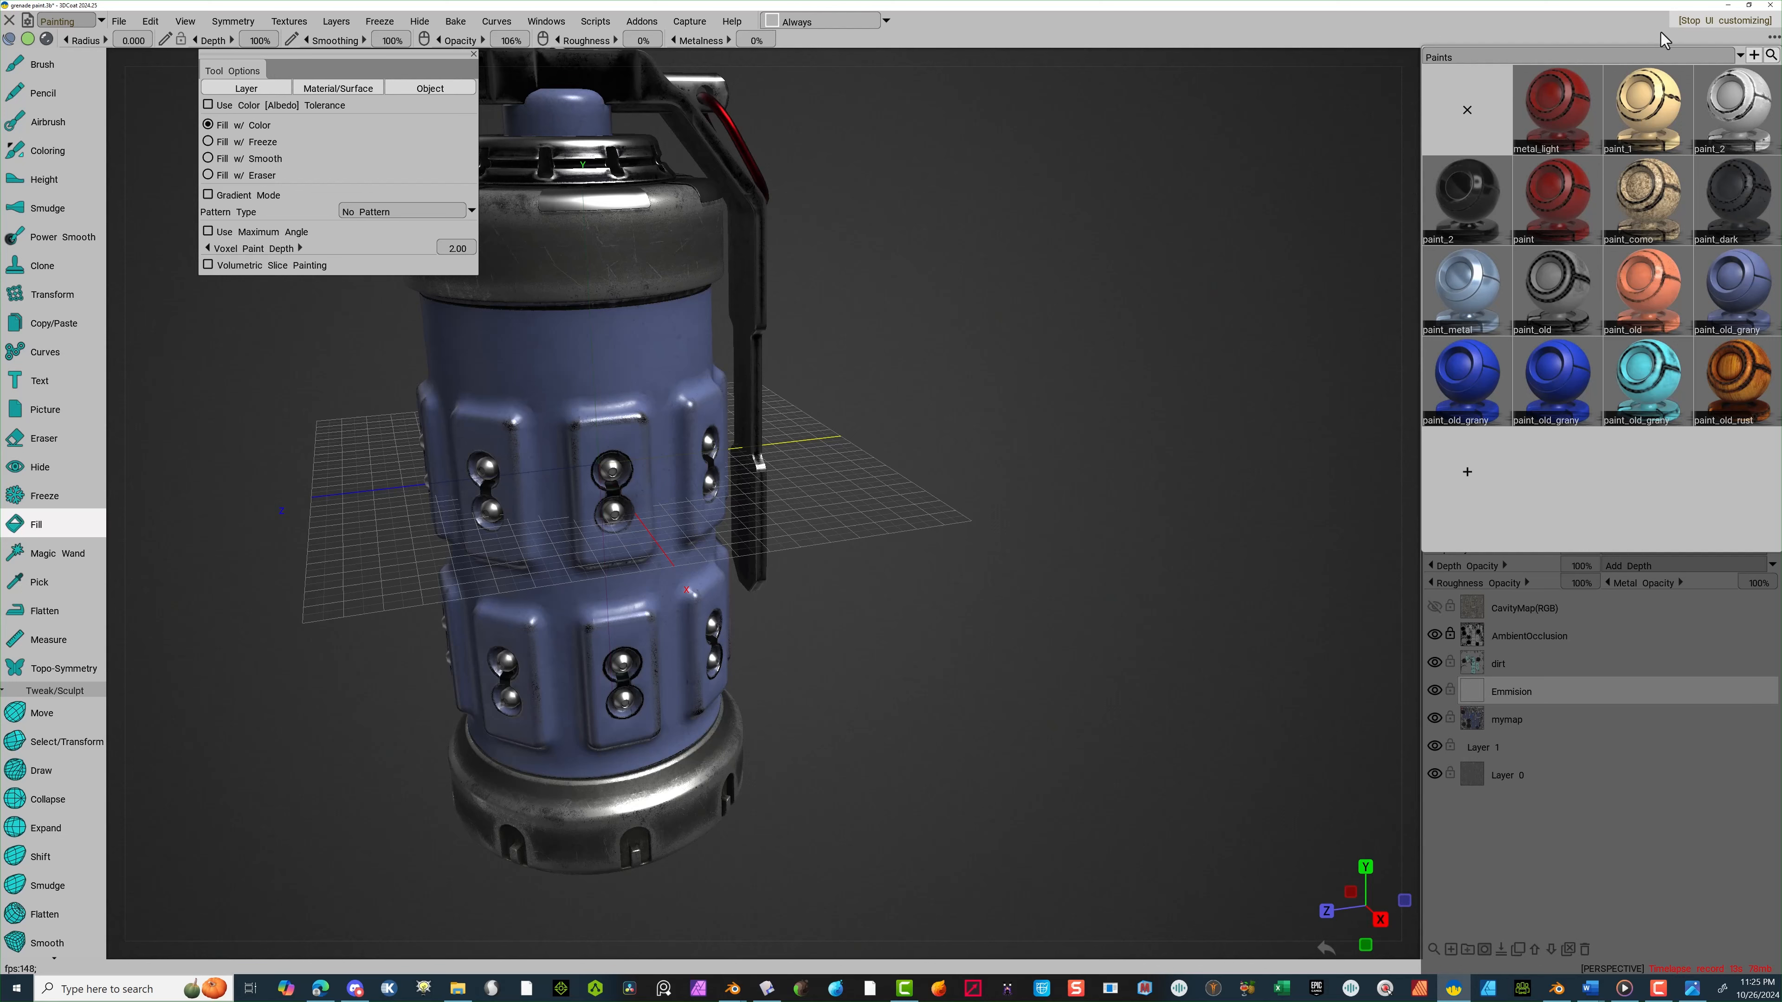
left_click(1754, 55)
key("Return")
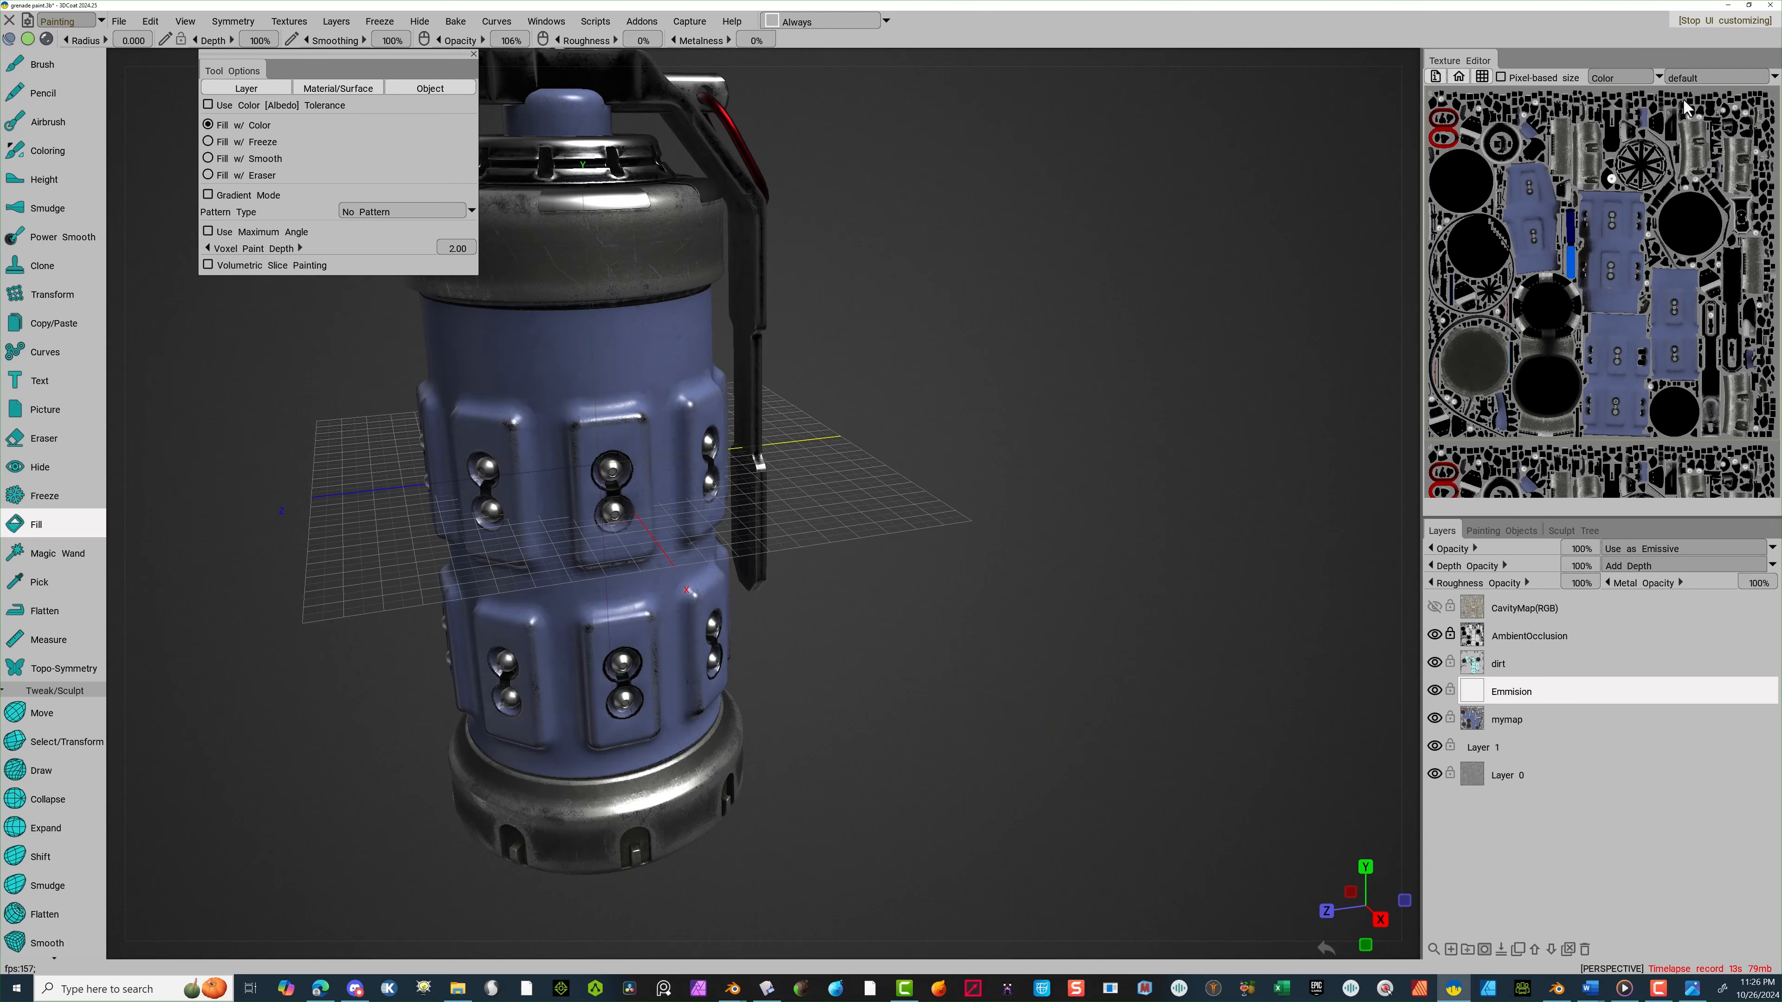
Create a new smart material in the Redpaint folder and set its color to pure red, #FF0000
mouse_move(1410, 228)
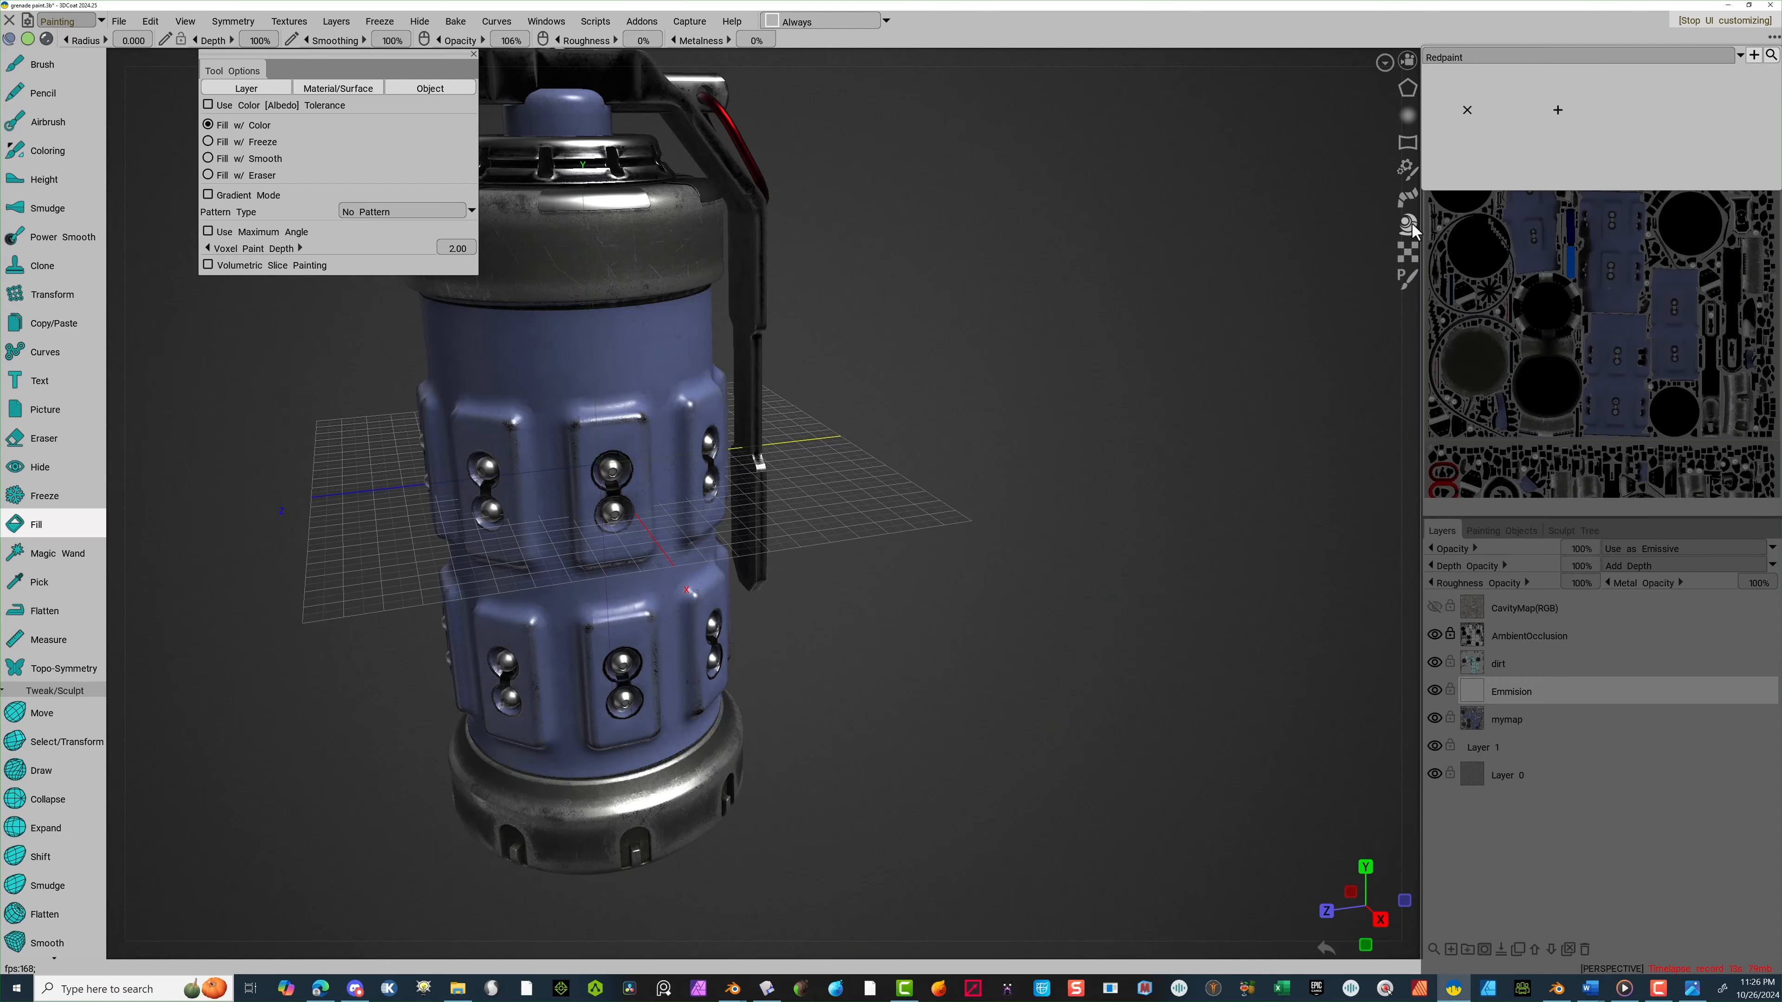
left_click(1557, 111)
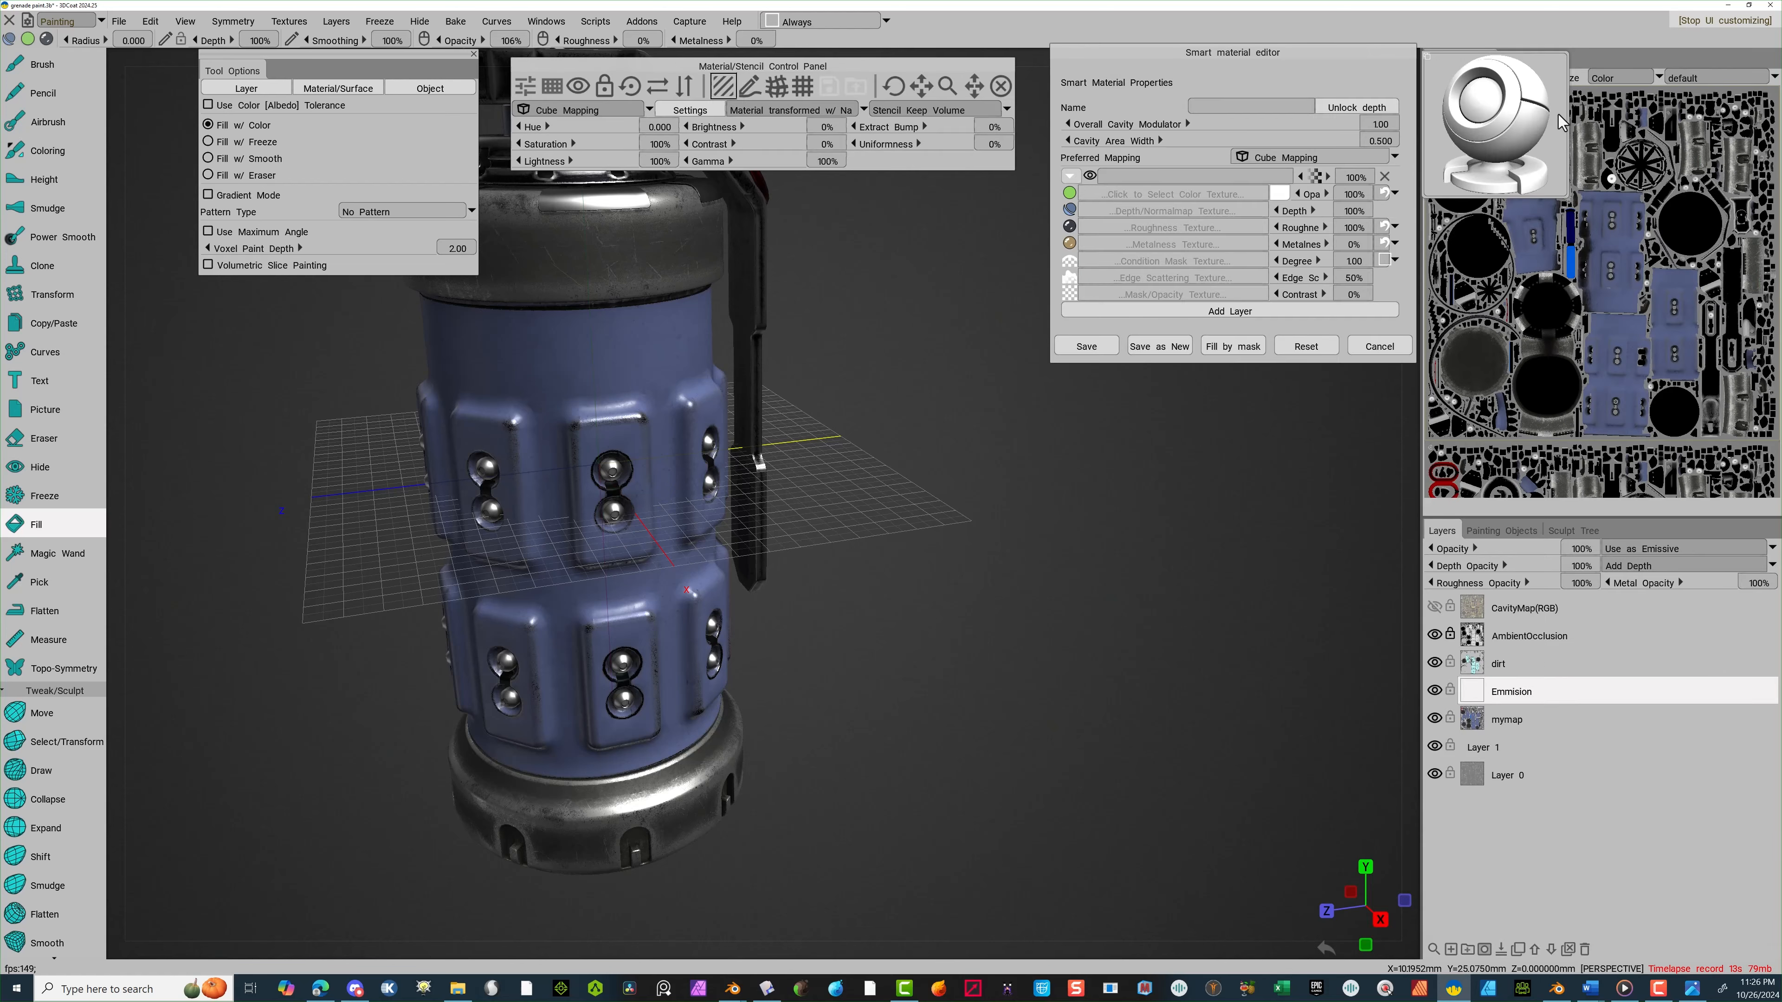
left_click(1280, 196)
left_click(865, 463)
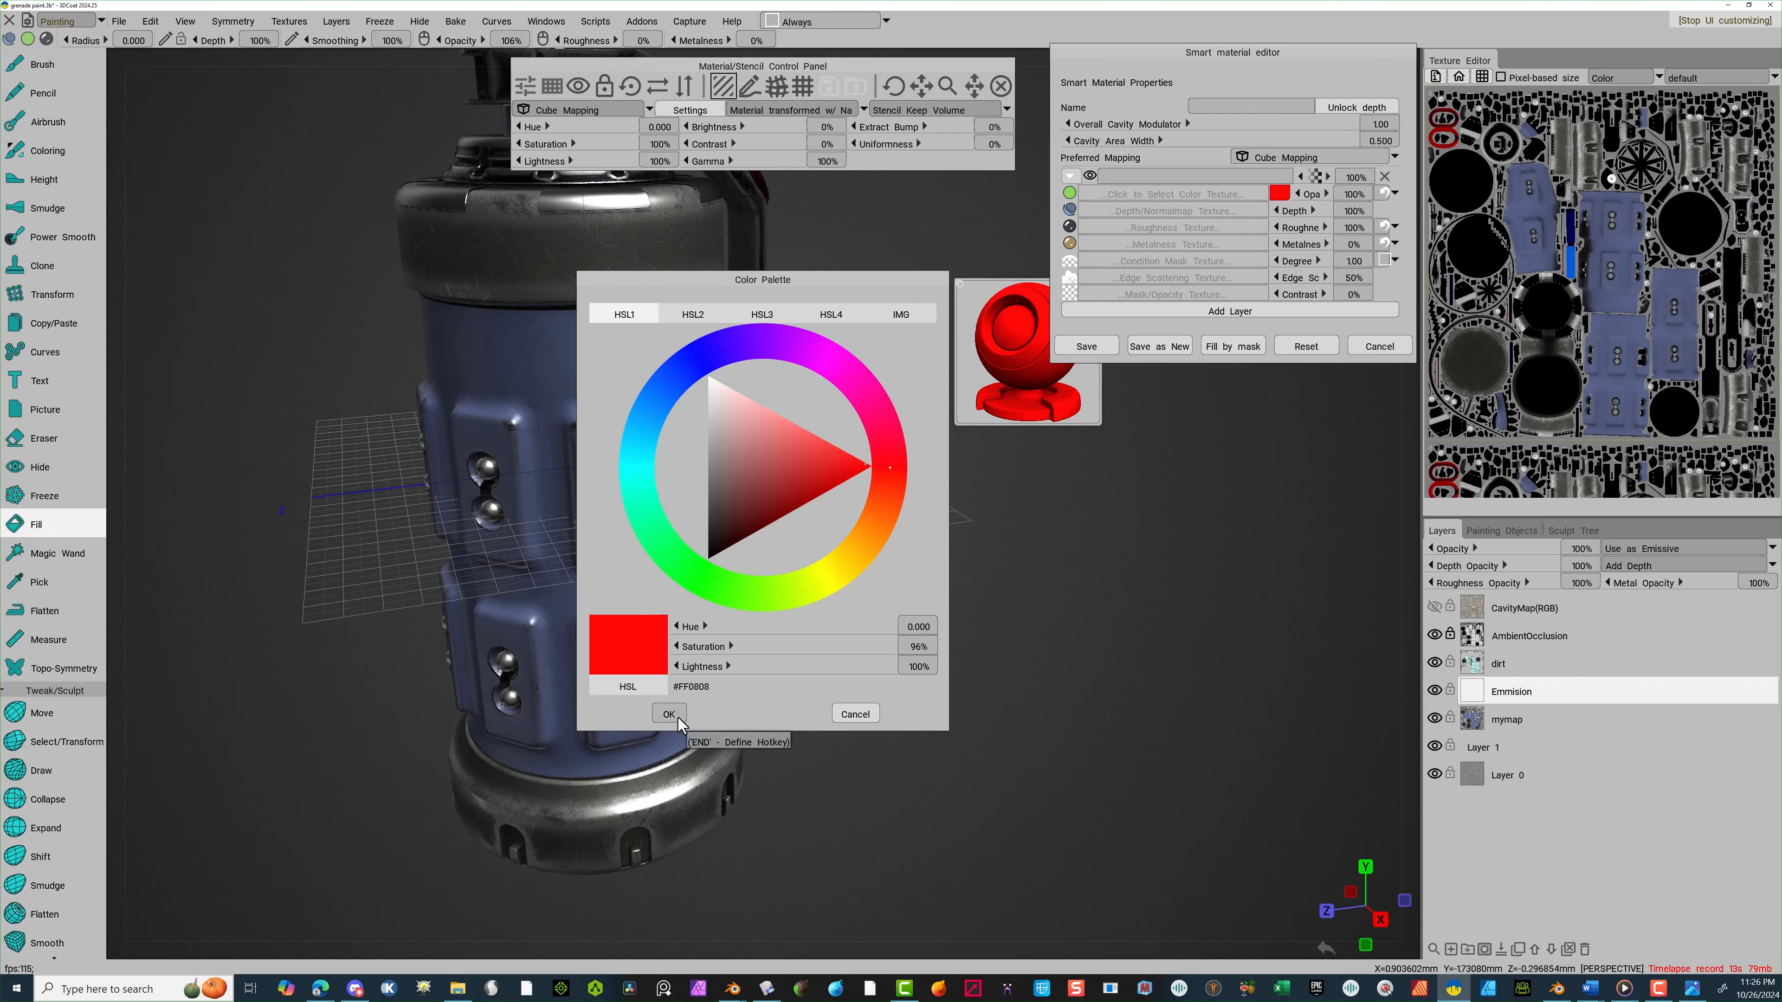
left_click(887, 469)
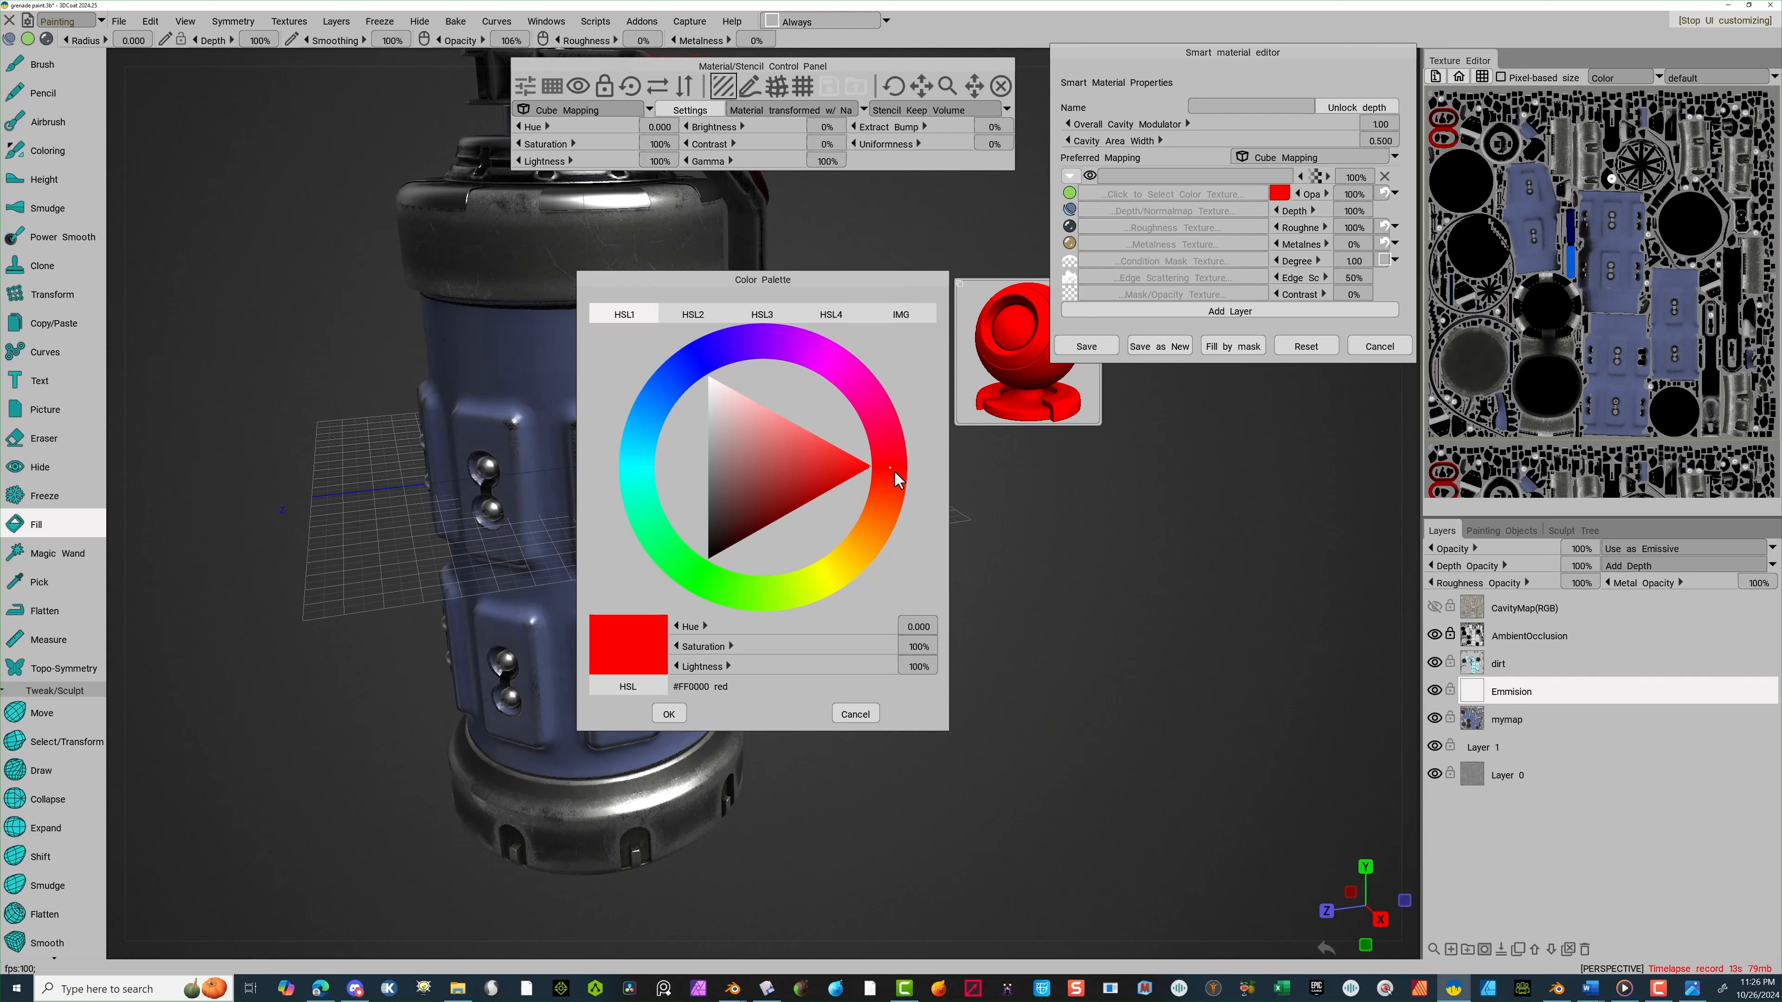
left_click(668, 714)
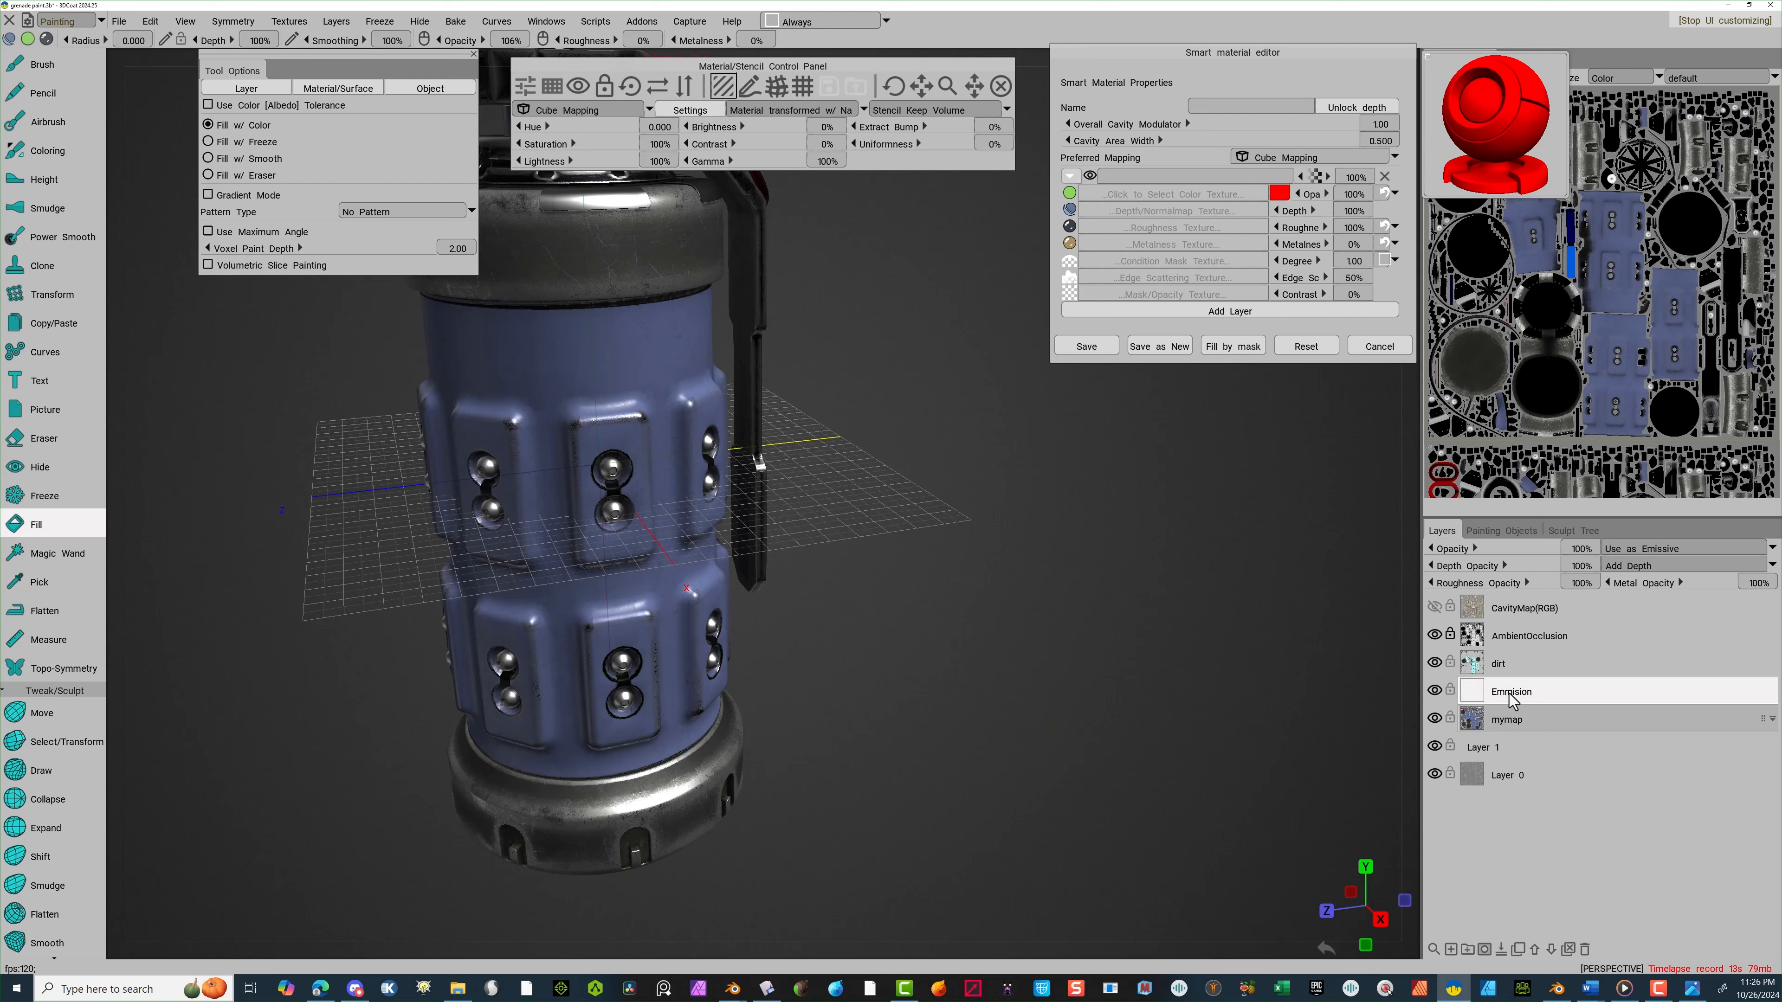
Fill the rivet centers on two neighboring upper-row body panels with the red material on the Emmision layer
left_click(1535, 695)
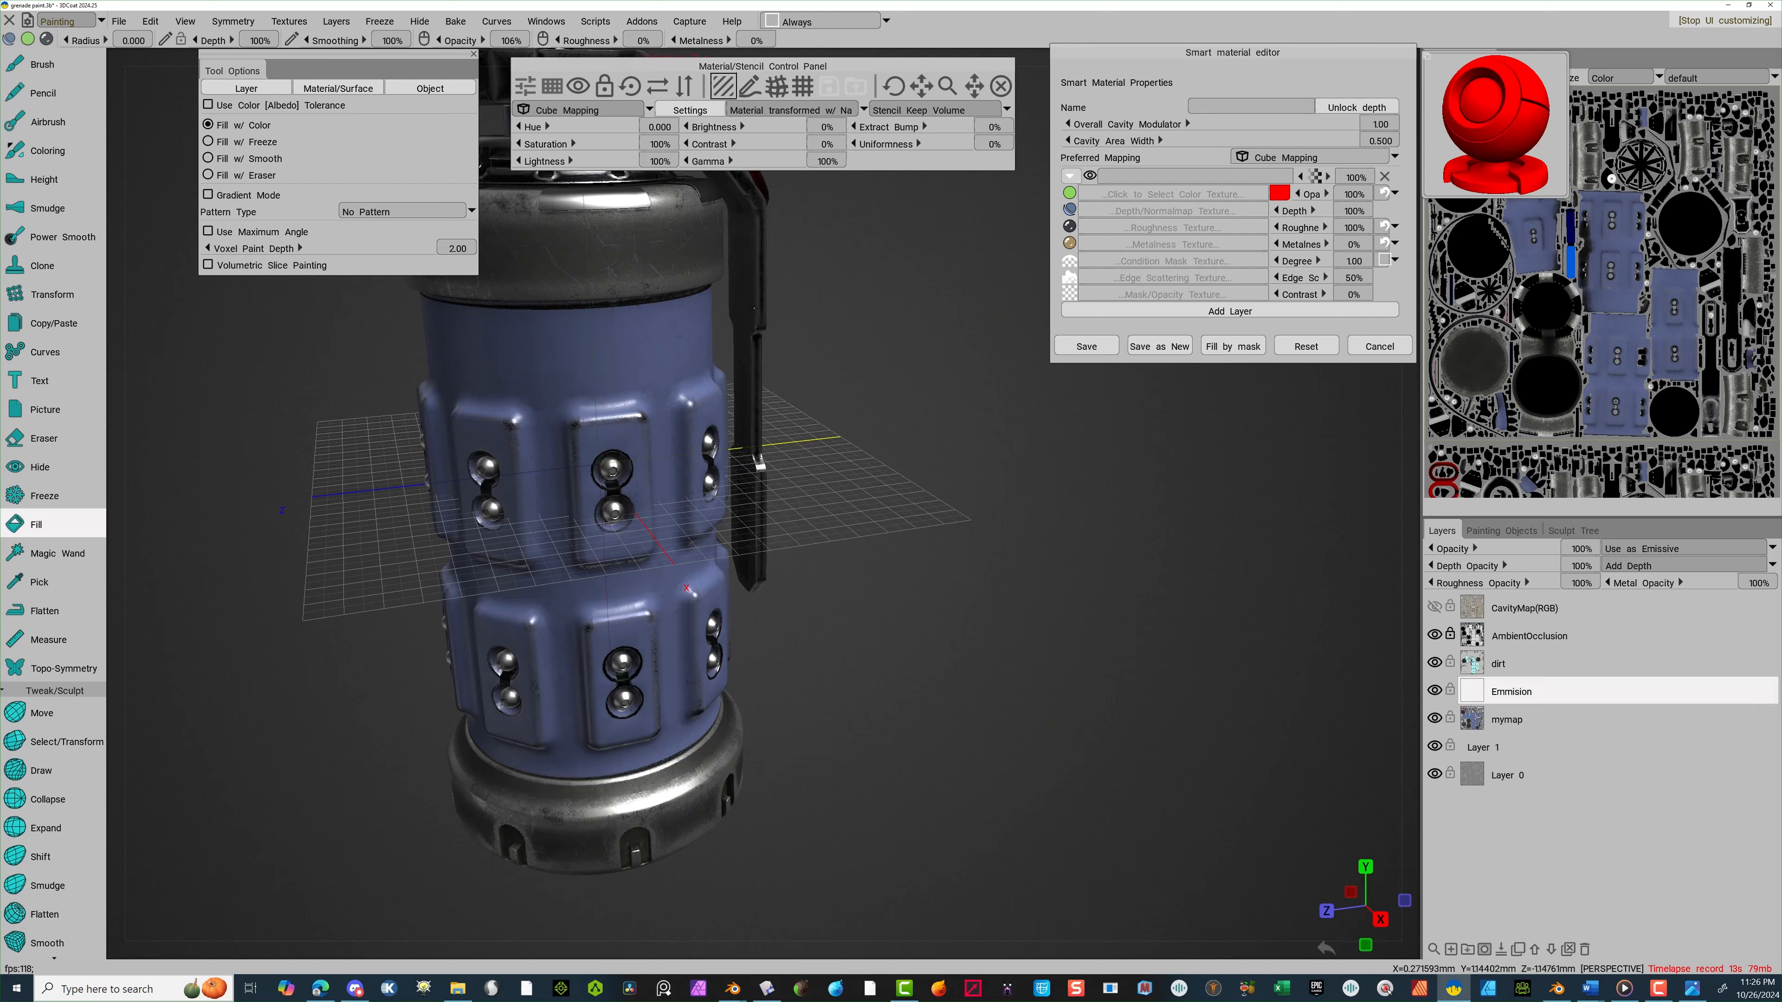
scroll(945, 490, "up", 5)
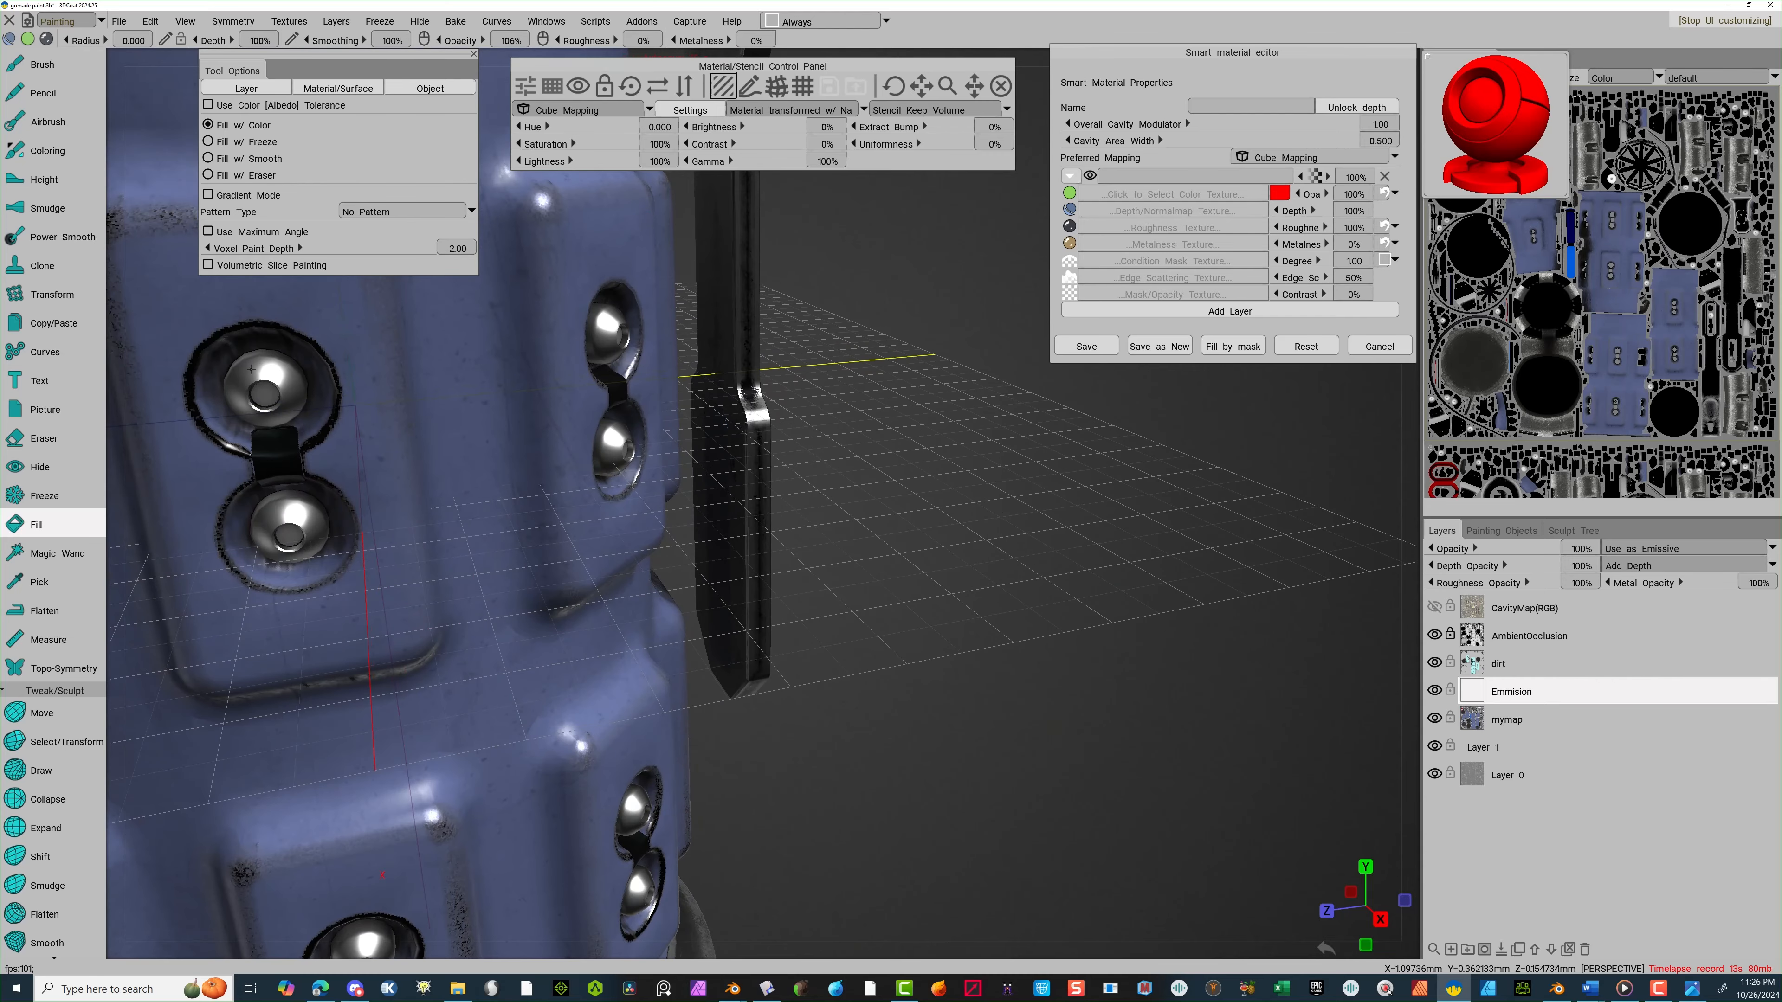
left_click(267, 397)
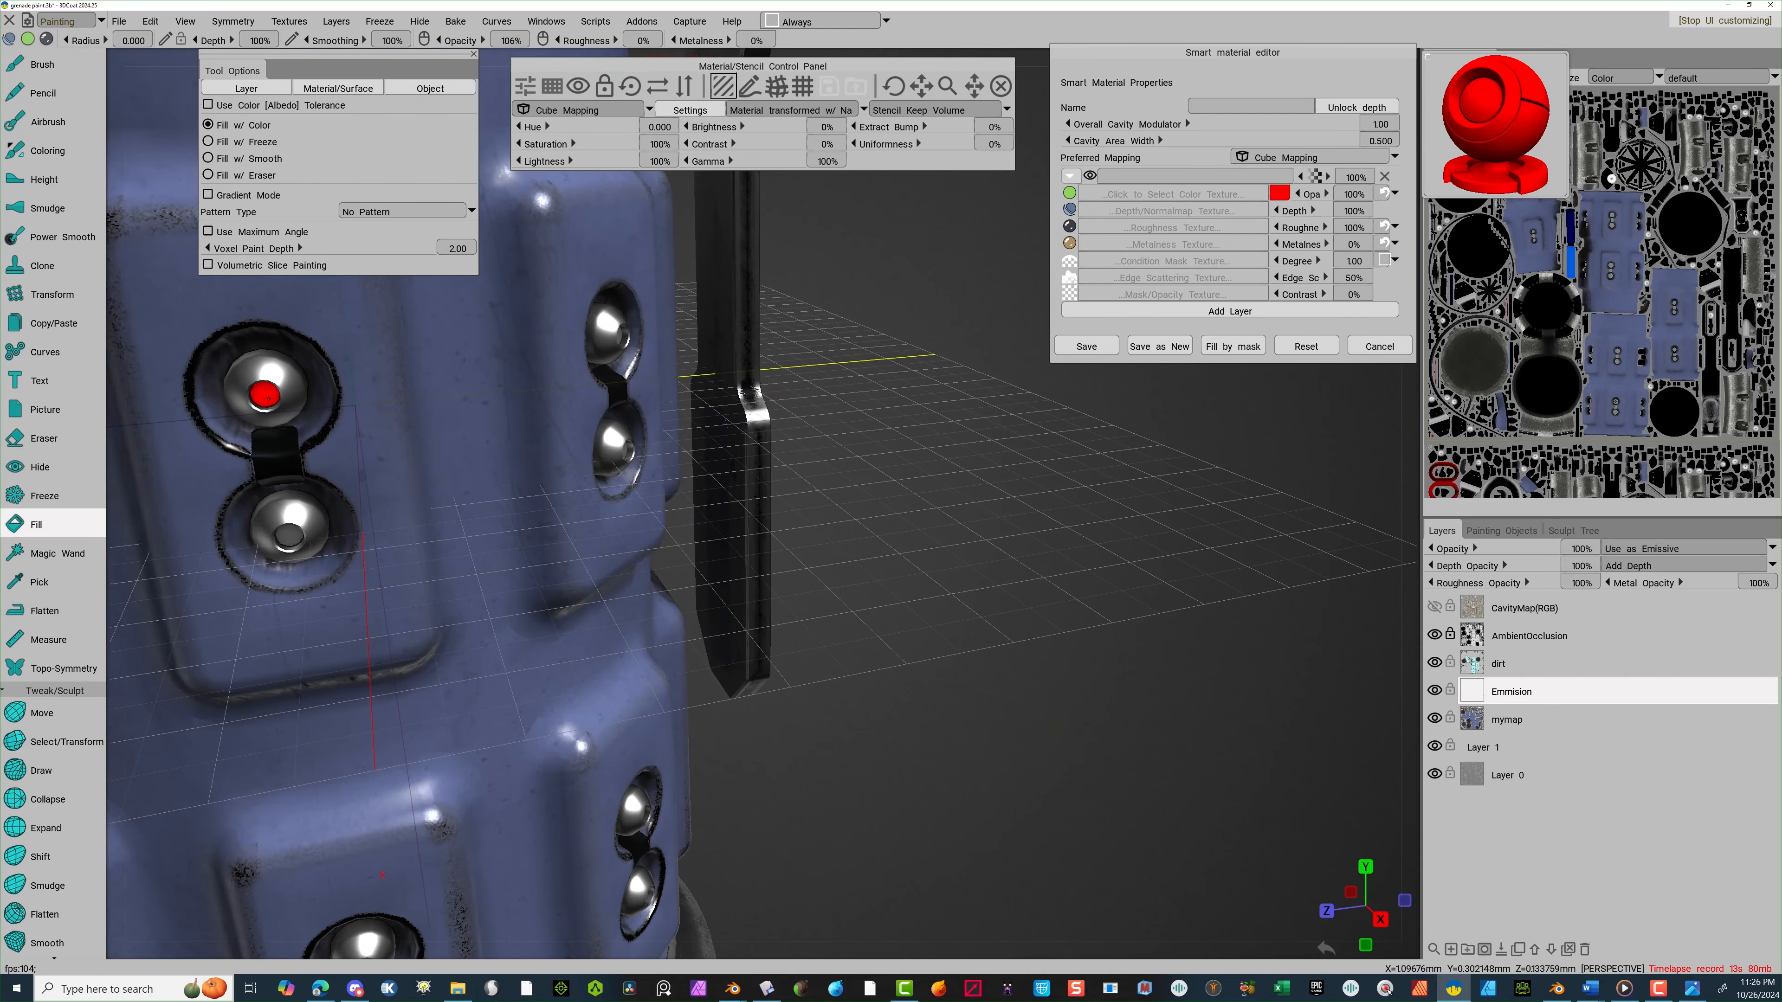
left_click(289, 538)
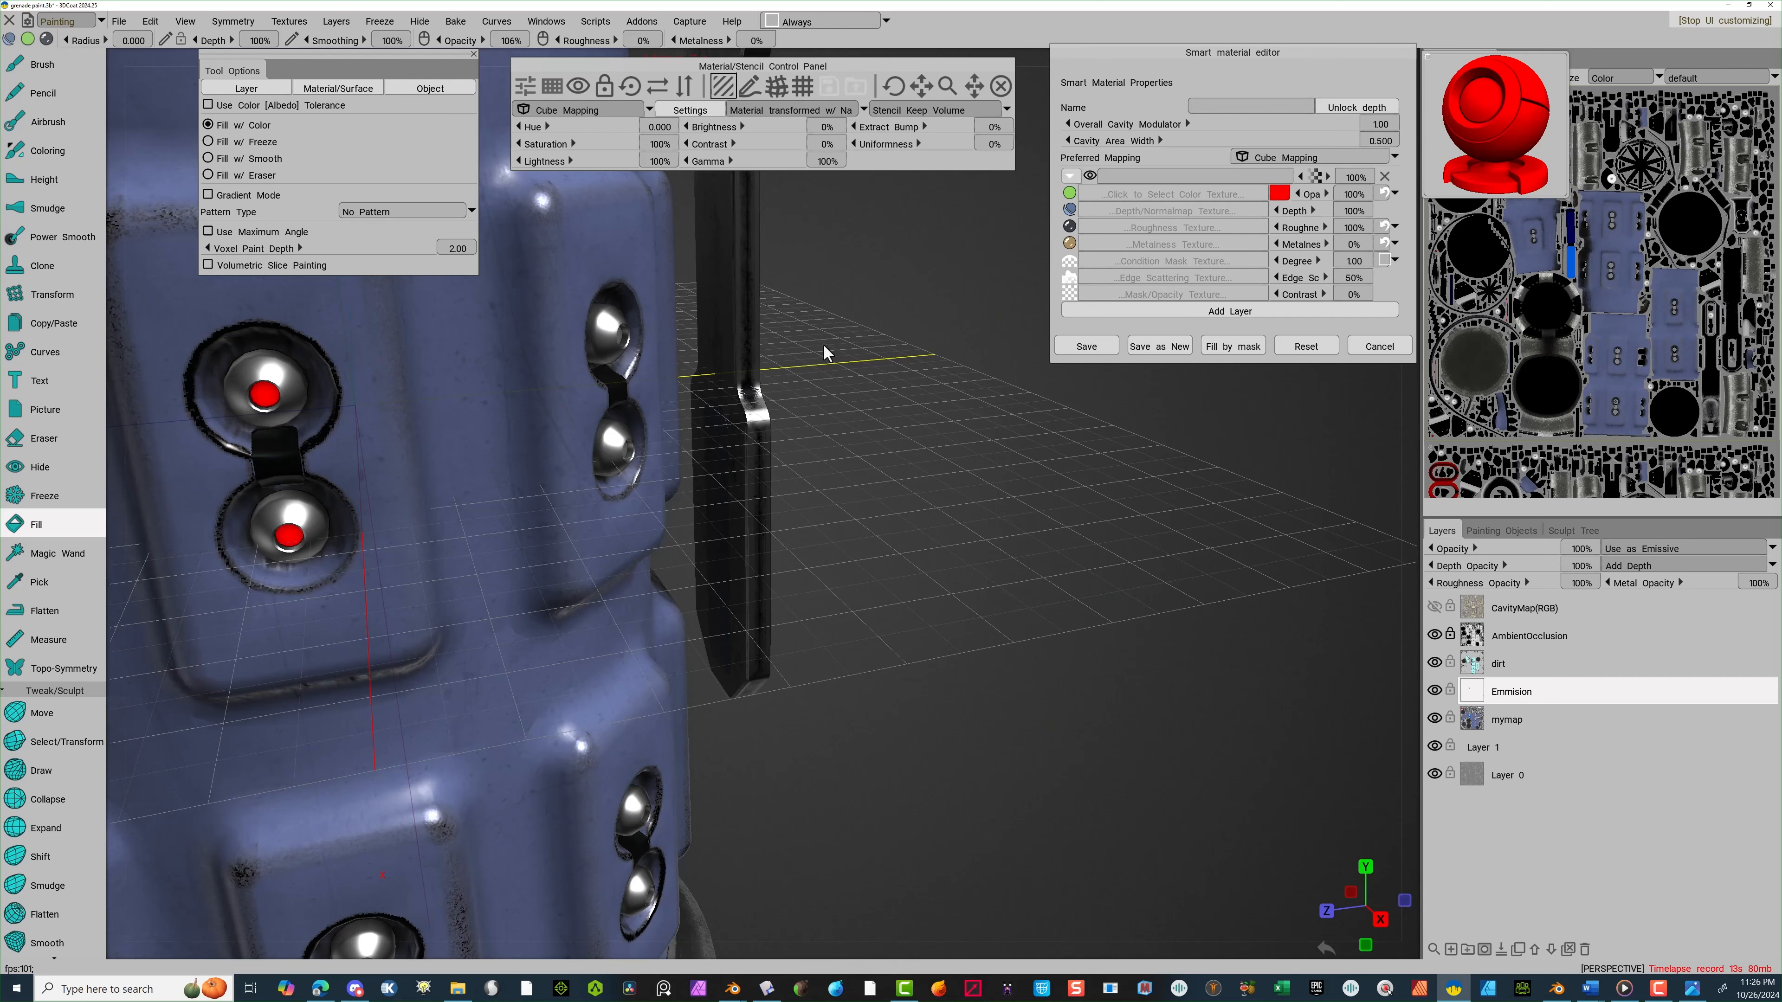
mouse_move(822, 344)
left_mouse_down()
mouse_move(934, 347)
mouse_move(844, 335)
left_mouse_up()
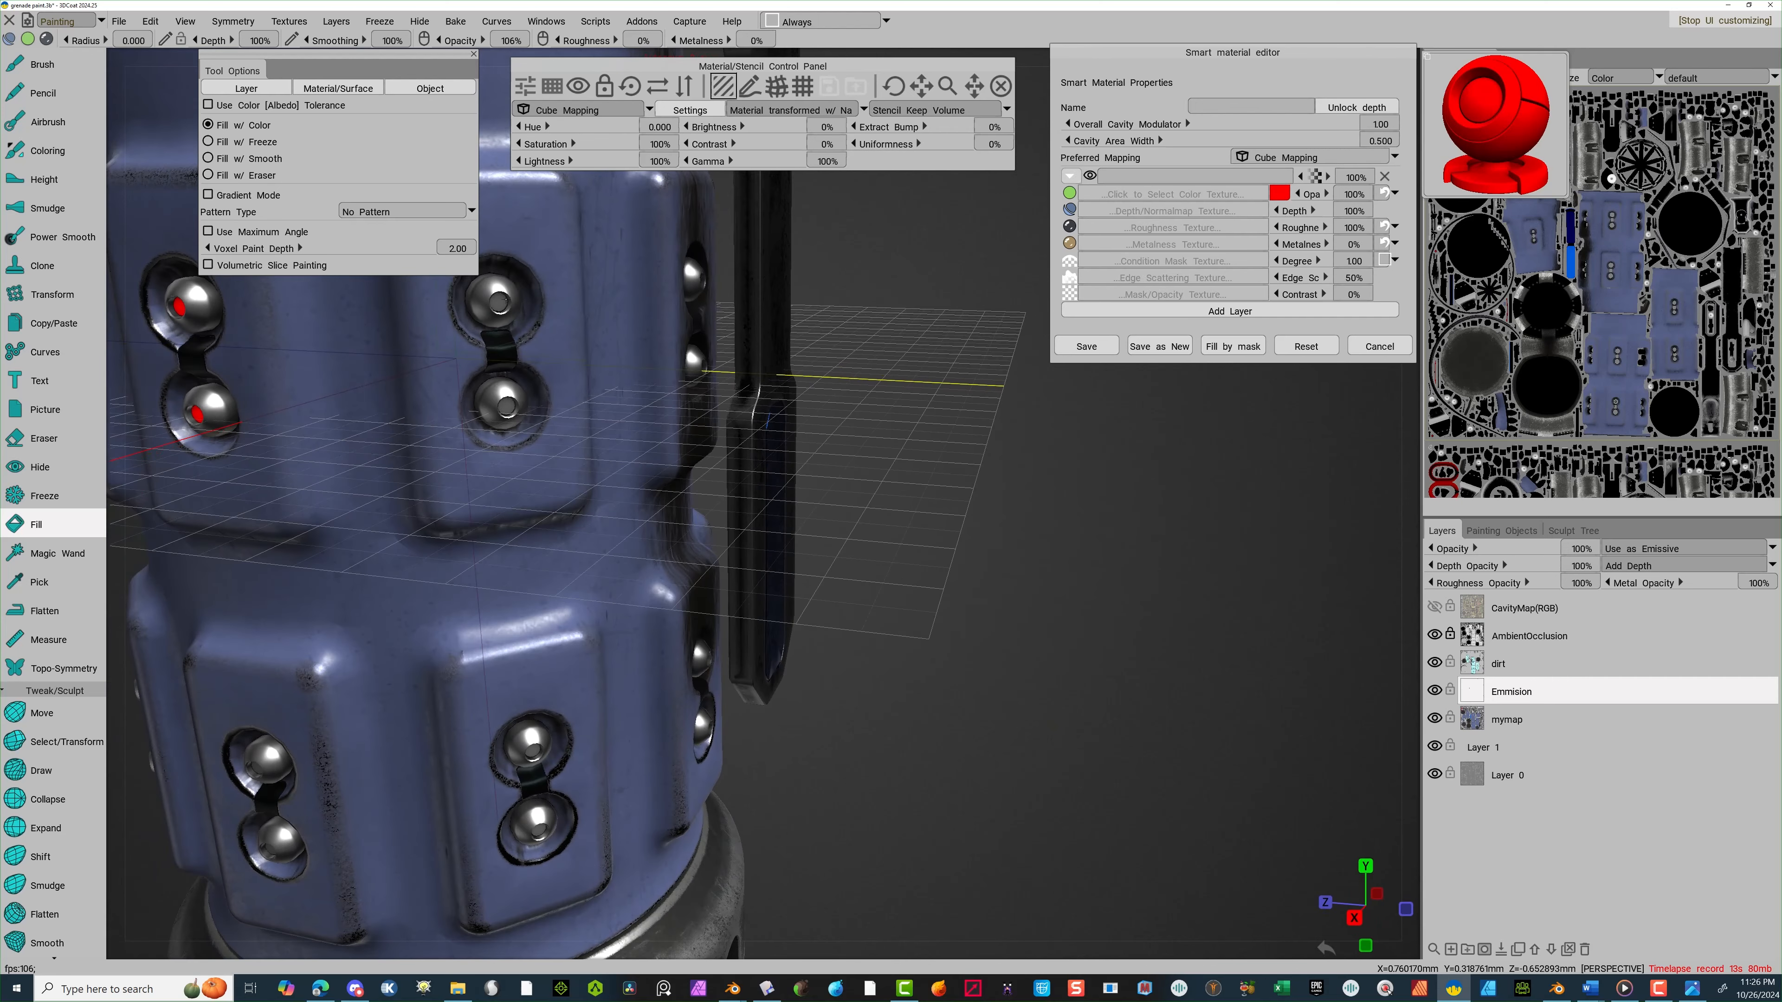
left_click(498, 302)
left_click(506, 405)
Fill the rivet centers in both rows of panels around the grenade body with the red emissive material
left_click_drag(907, 469, 713, 399)
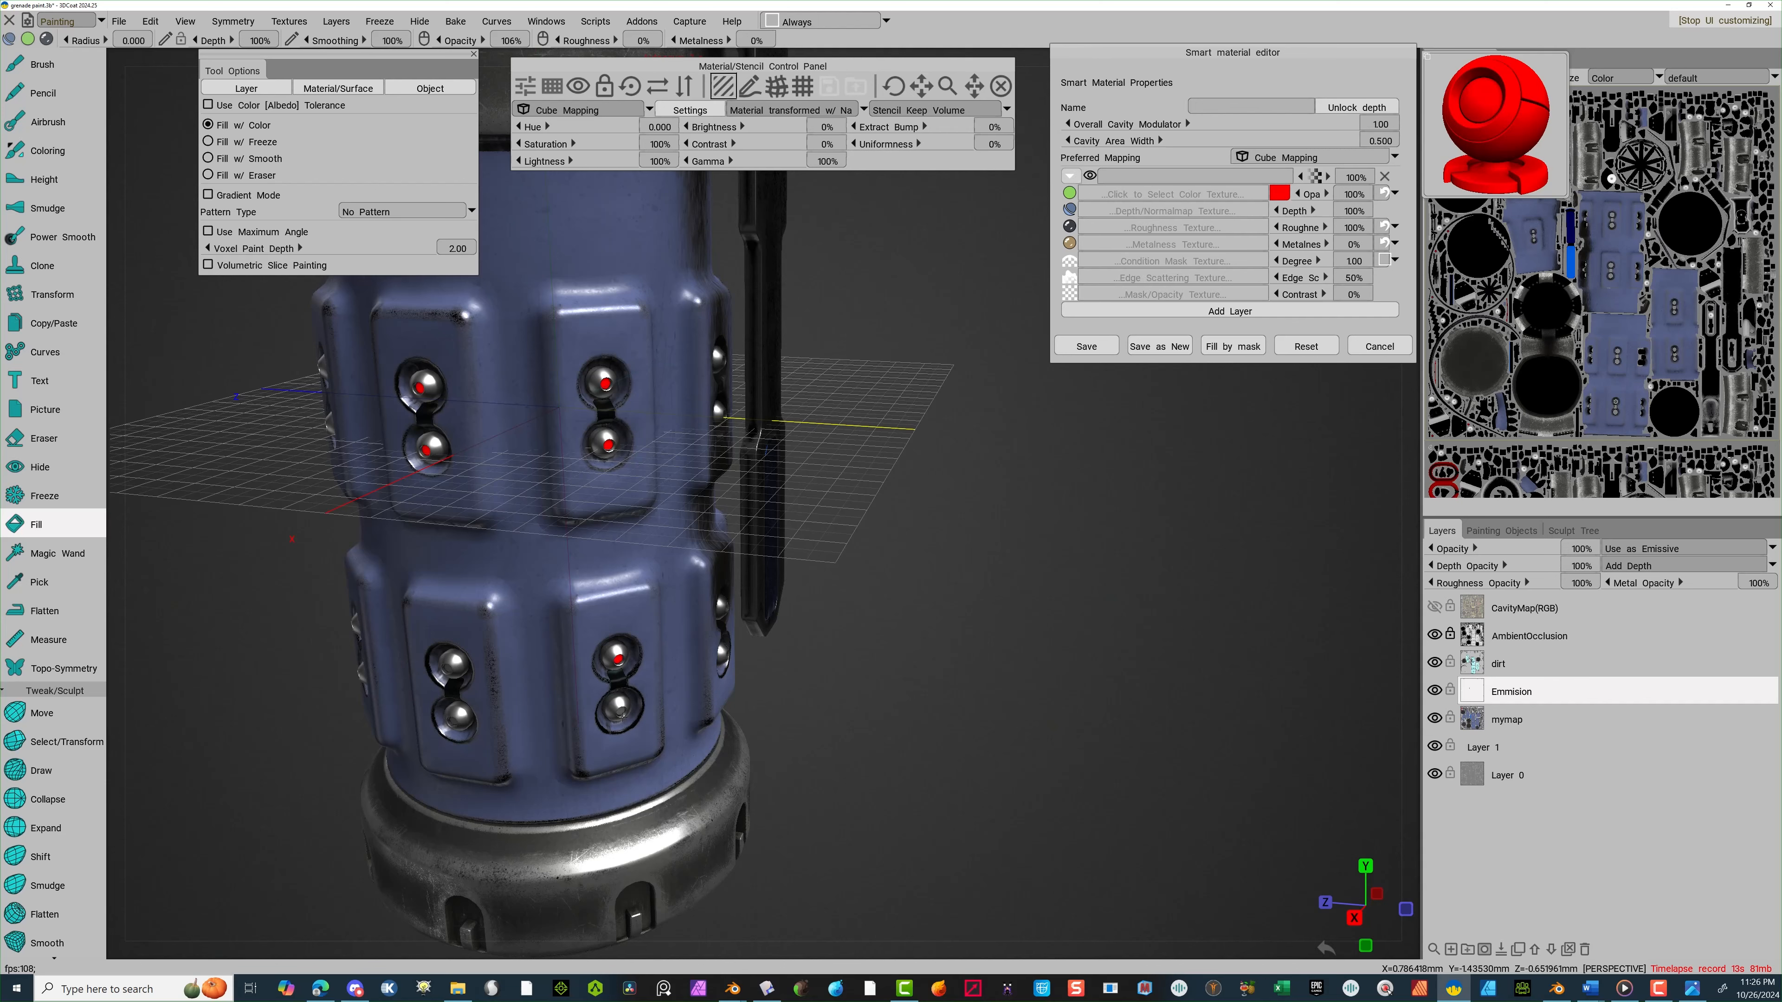
left_click_drag(712, 399, 991, 518)
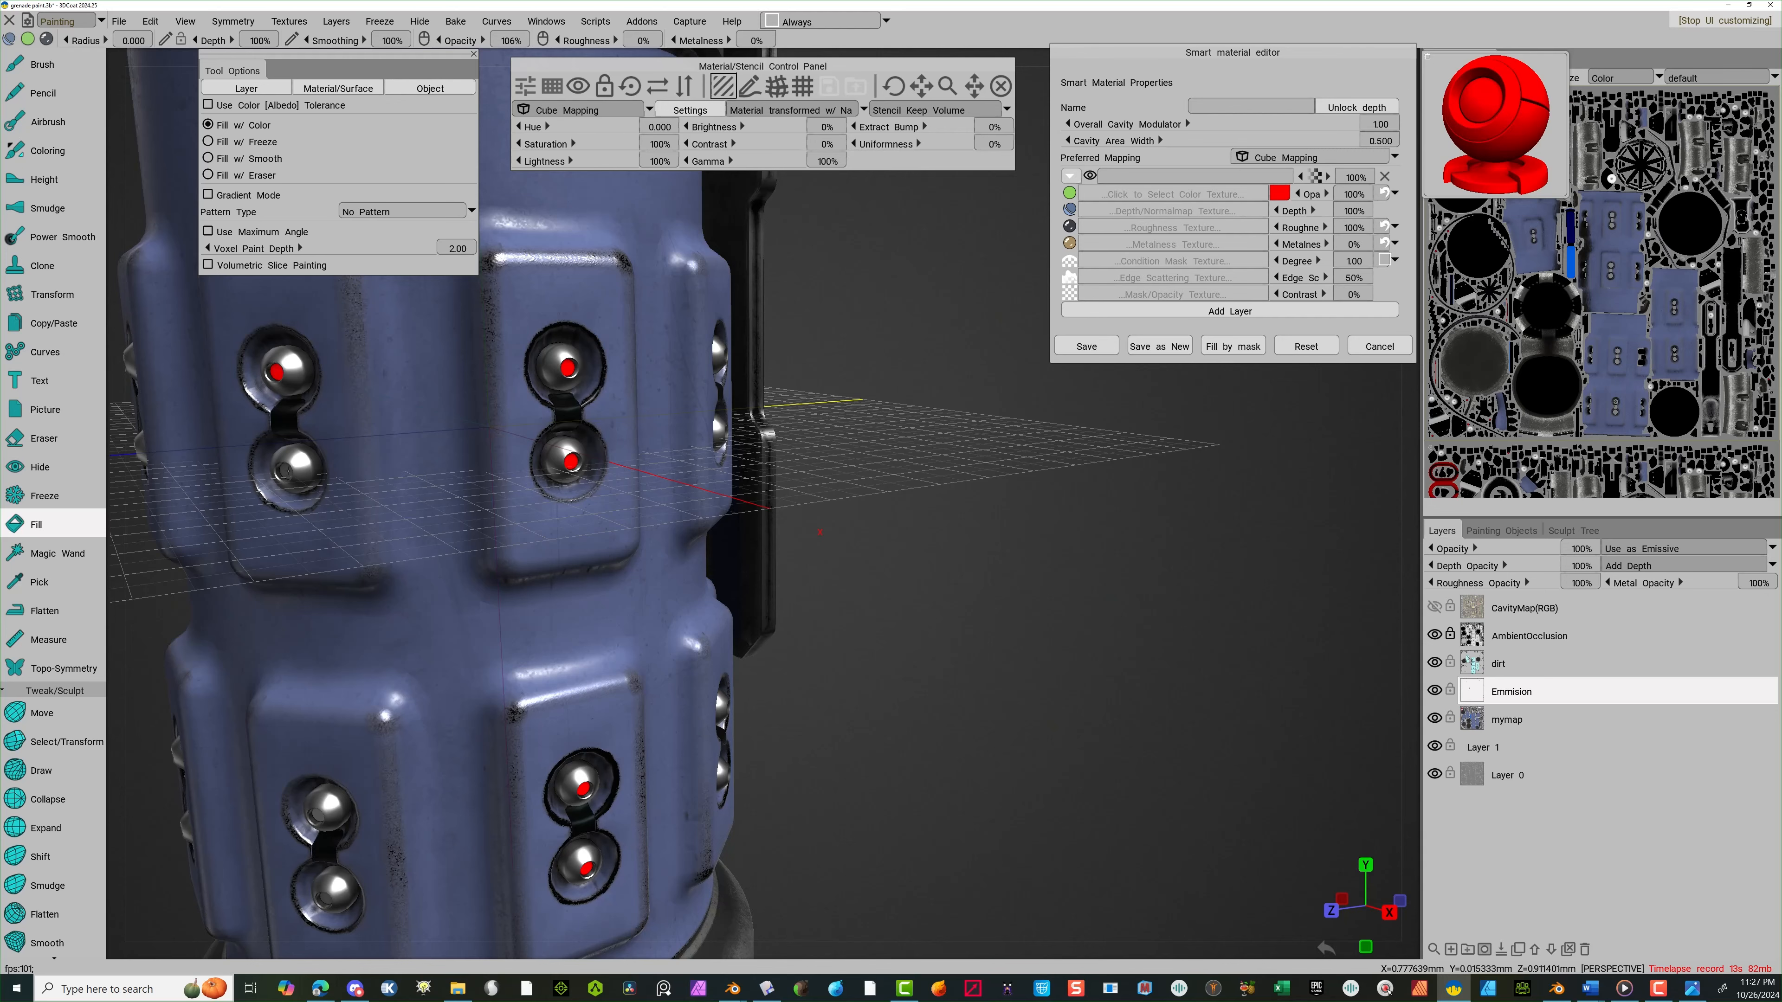
left_click_drag(711, 336, 927, 503)
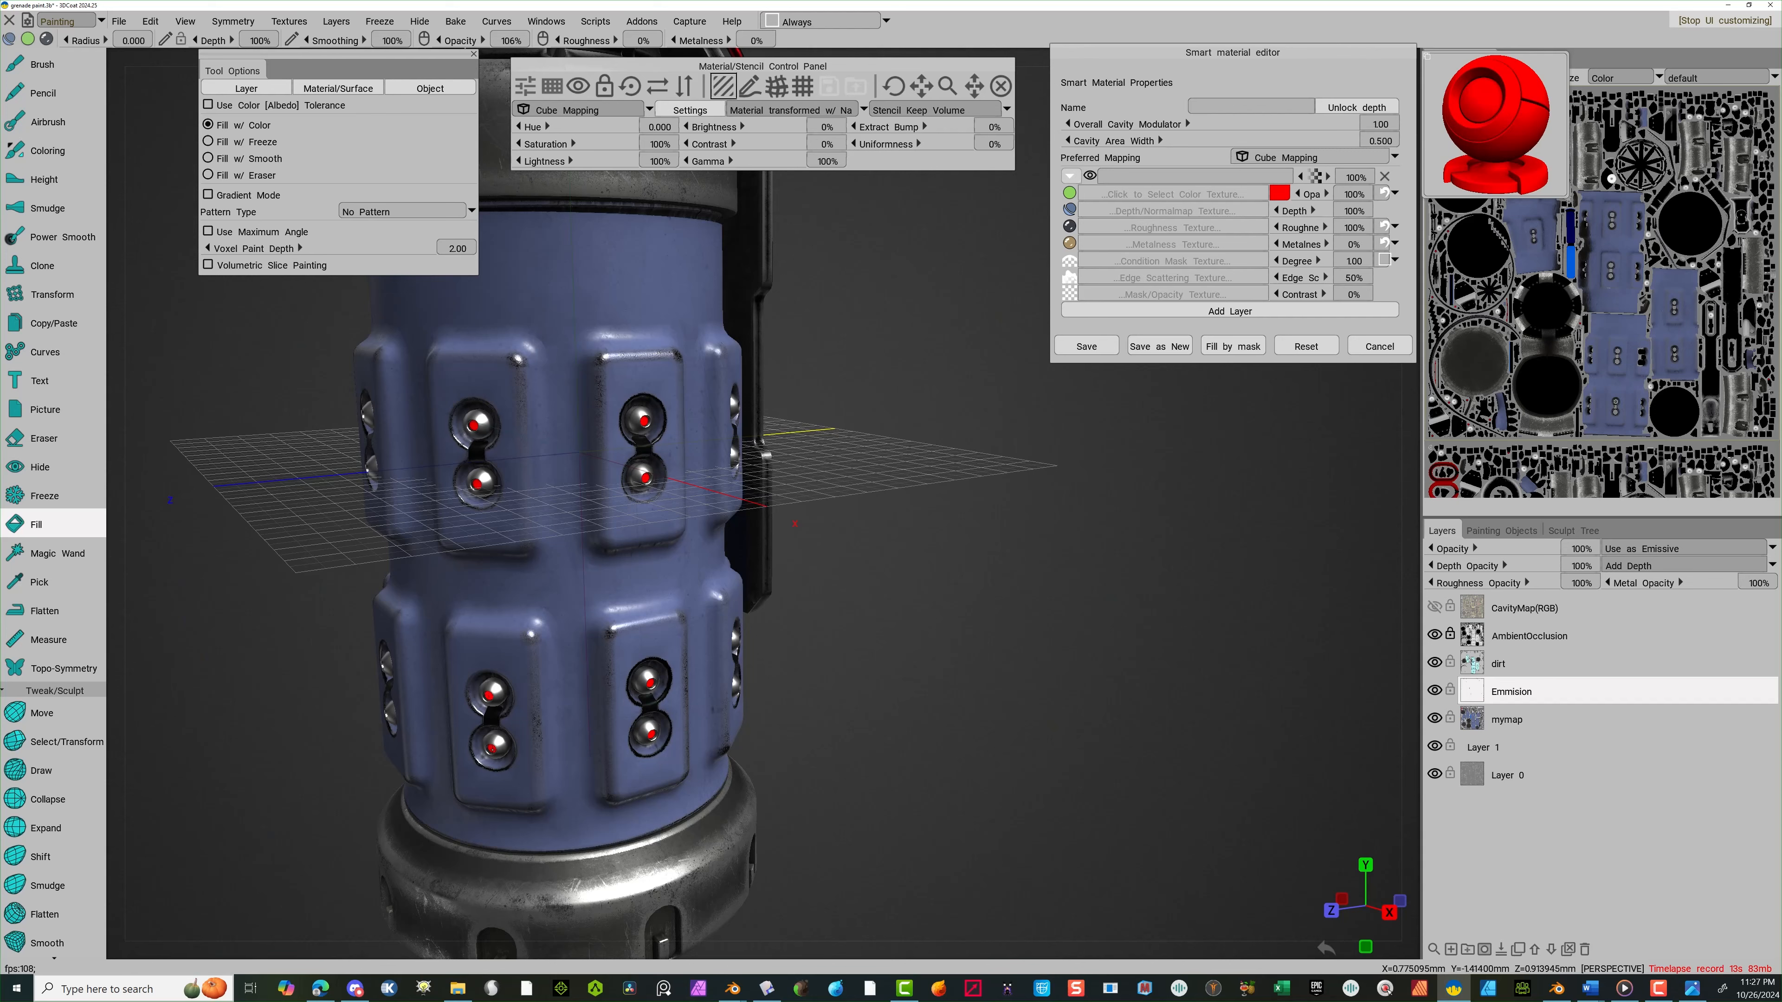
left_click_drag(271, 687, 345, 666)
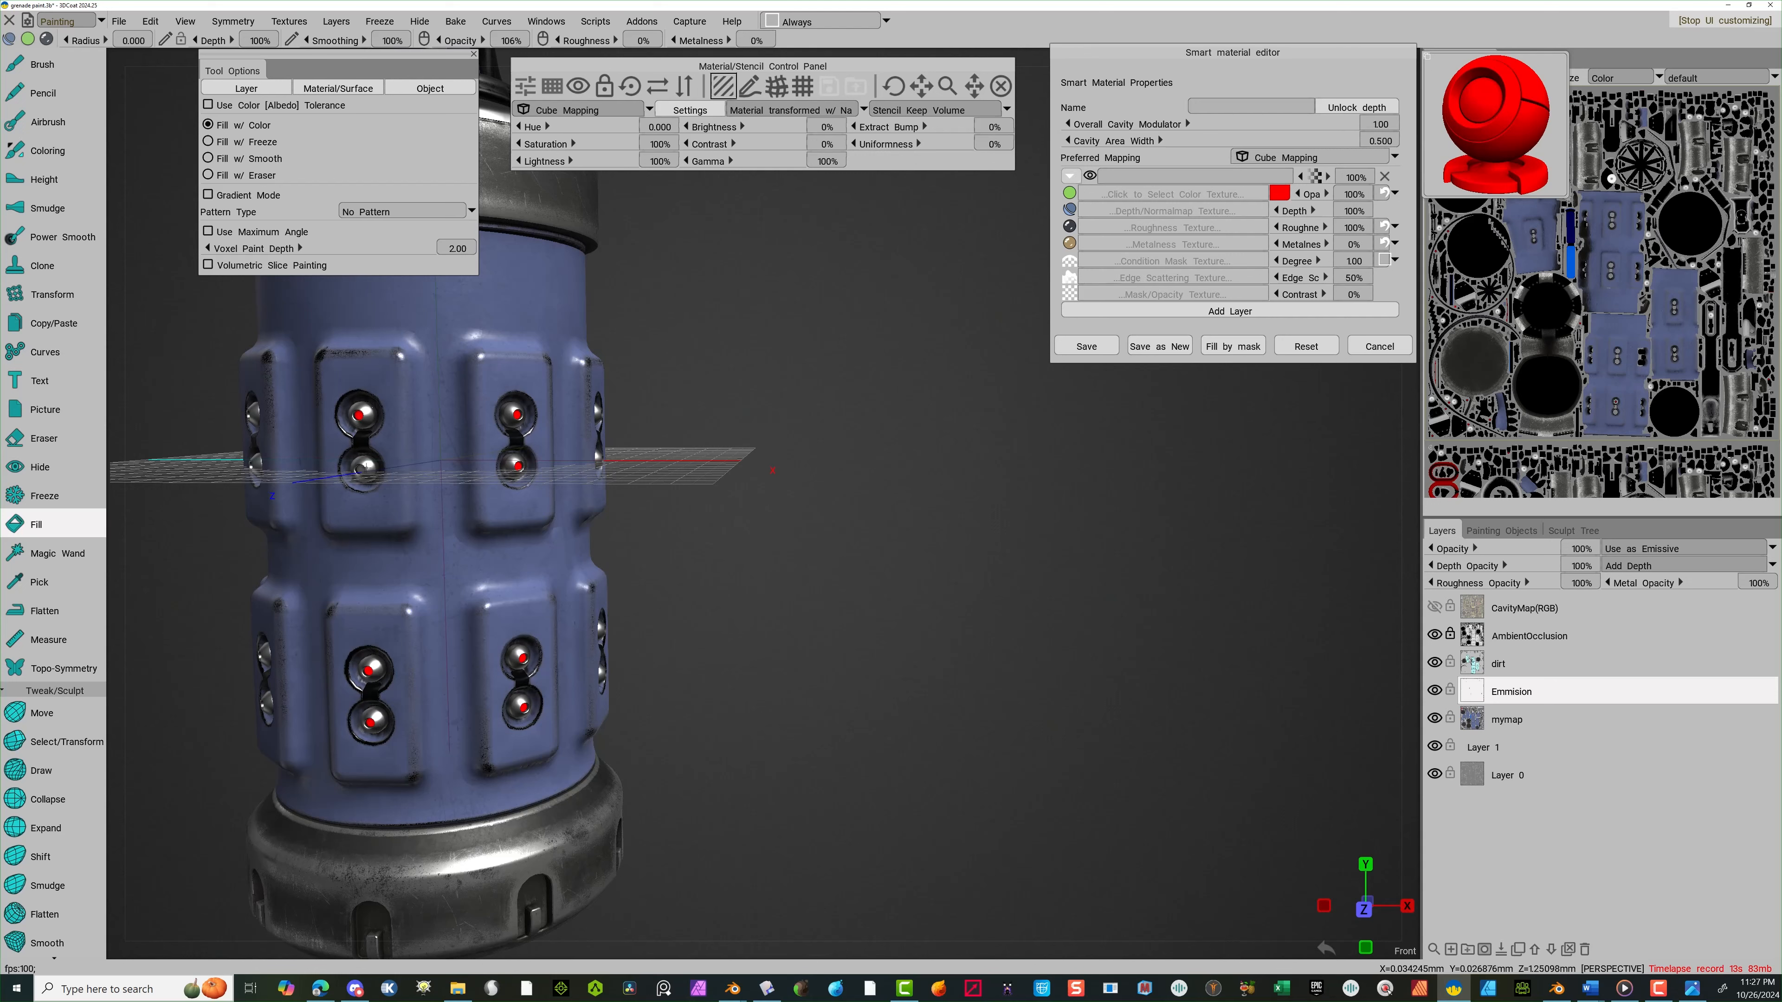
left_click_drag(672, 419, 438, 462)
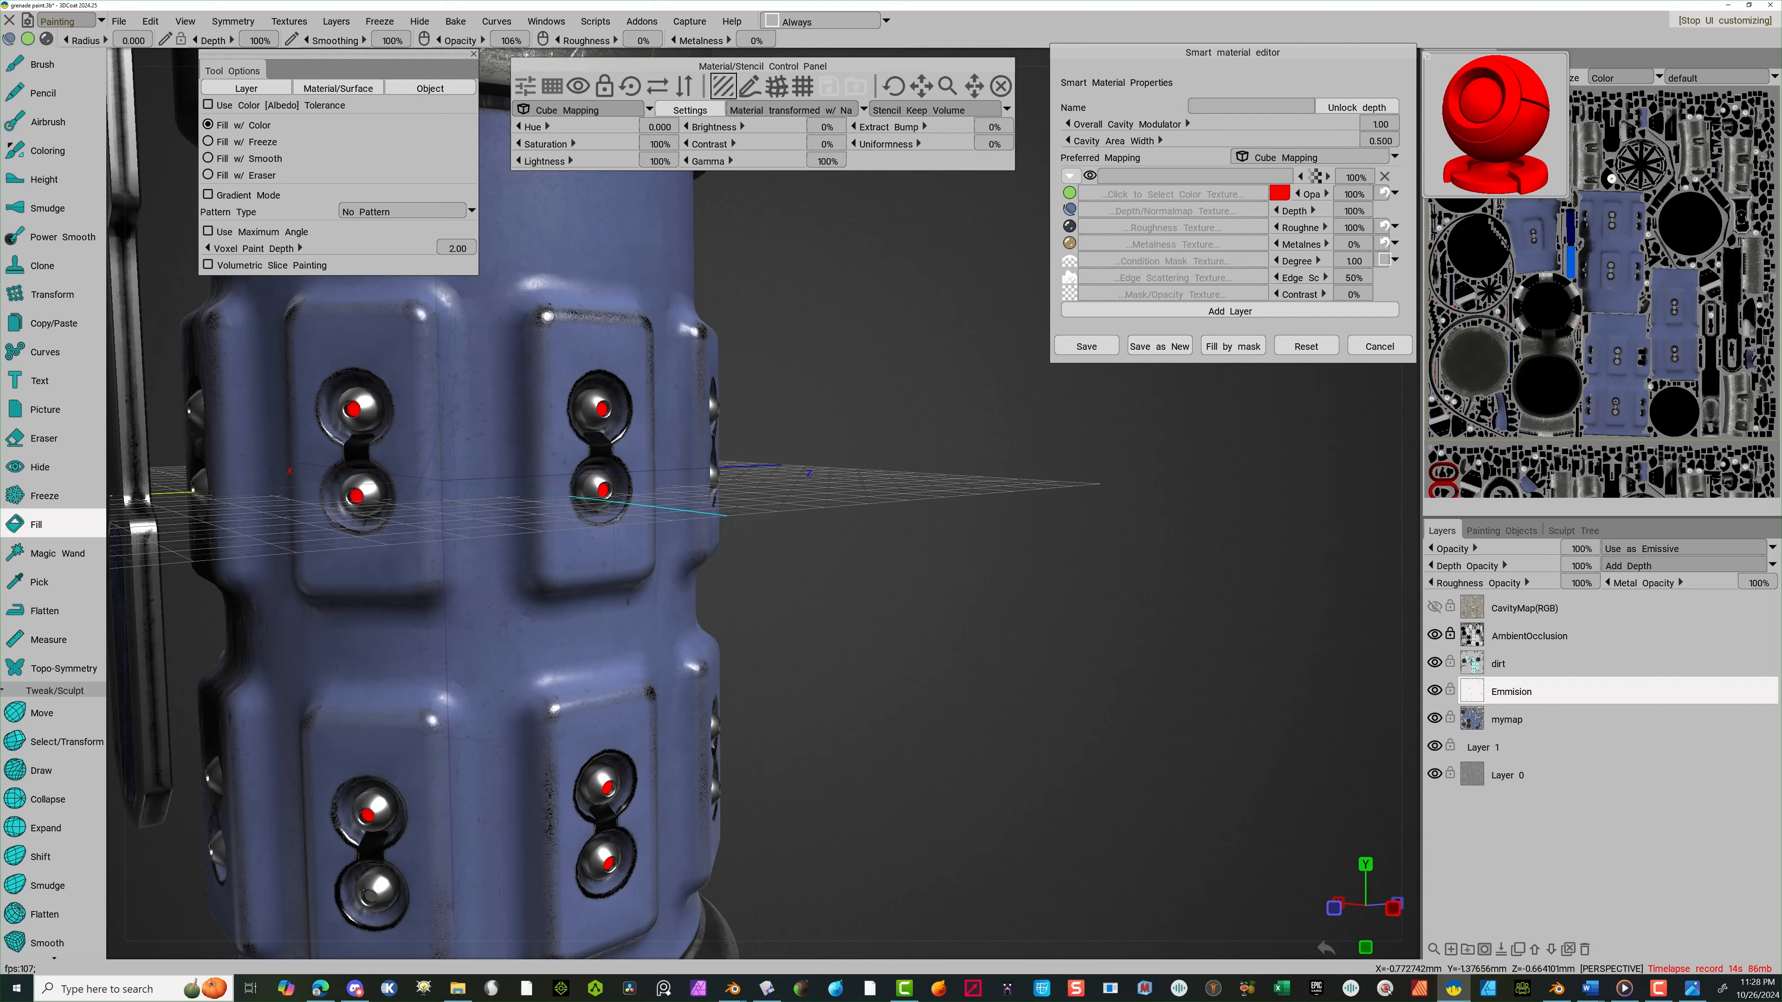
left_click_drag(858, 623, 902, 617)
left_click_drag(926, 516, 917, 521)
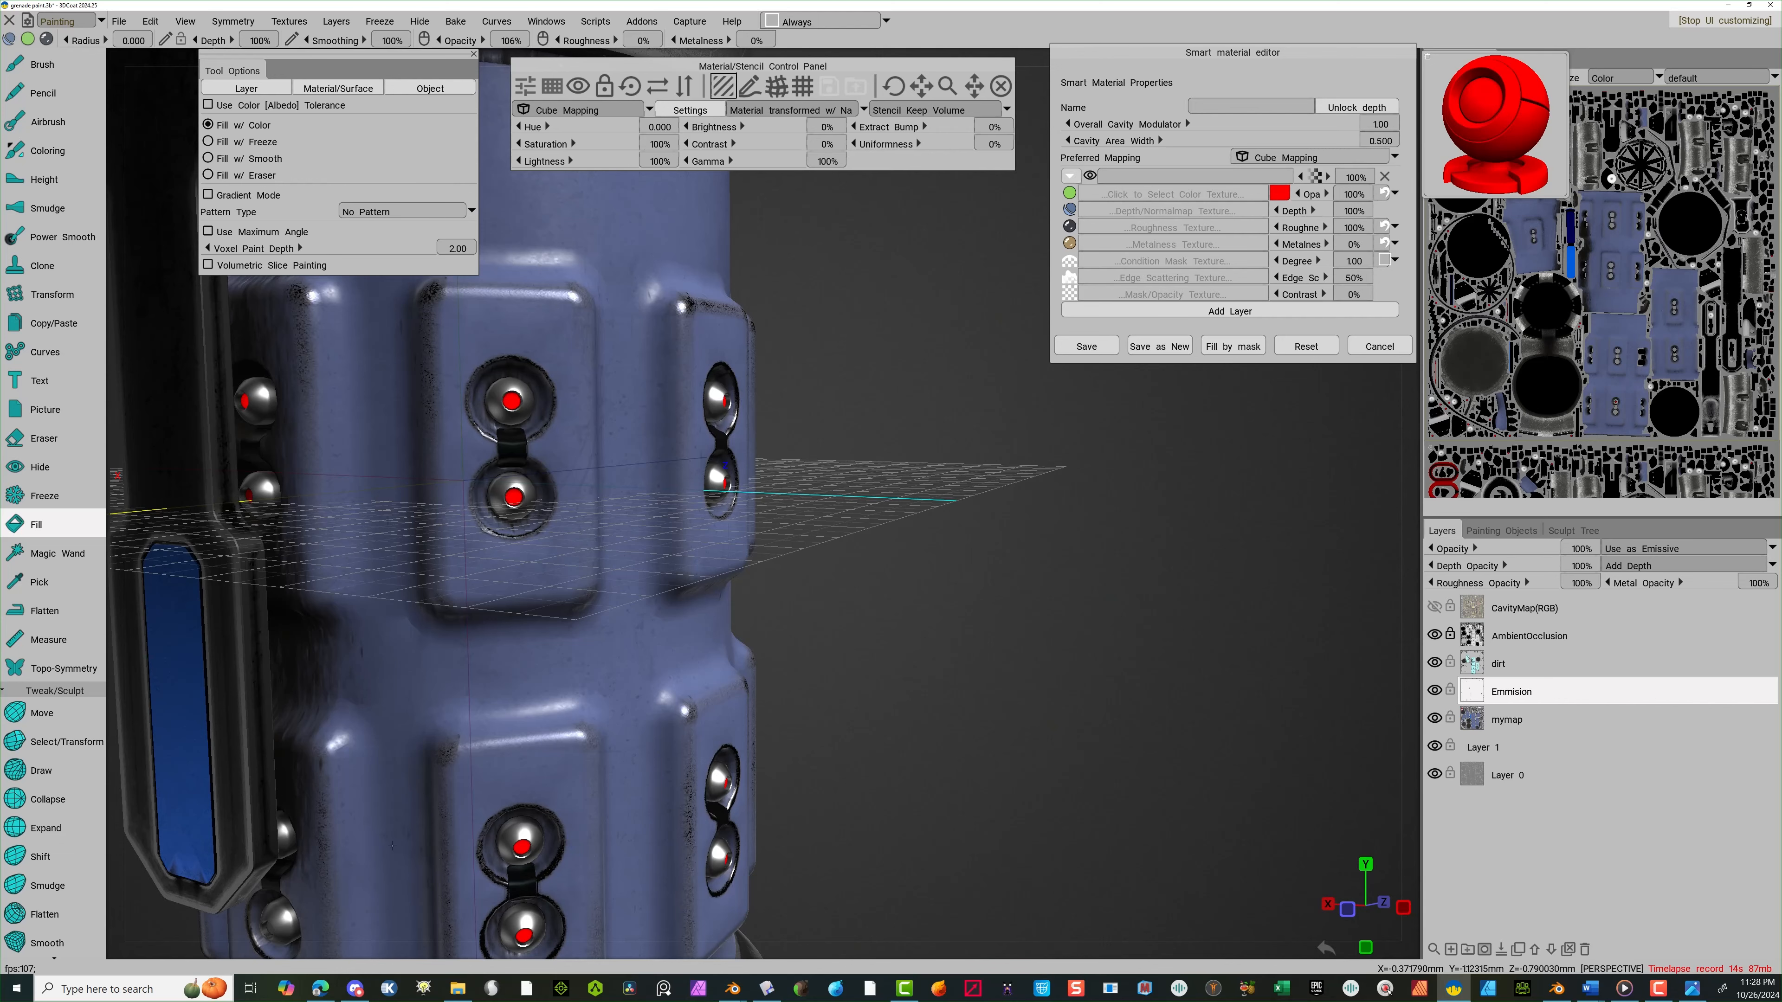
Fill the remaining rivet centers beside and beneath the safety lever with the red emissive material
mouse_move(914, 555)
right_mouse_down()
mouse_move(927, 526)
mouse_move(916, 547)
right_mouse_up()
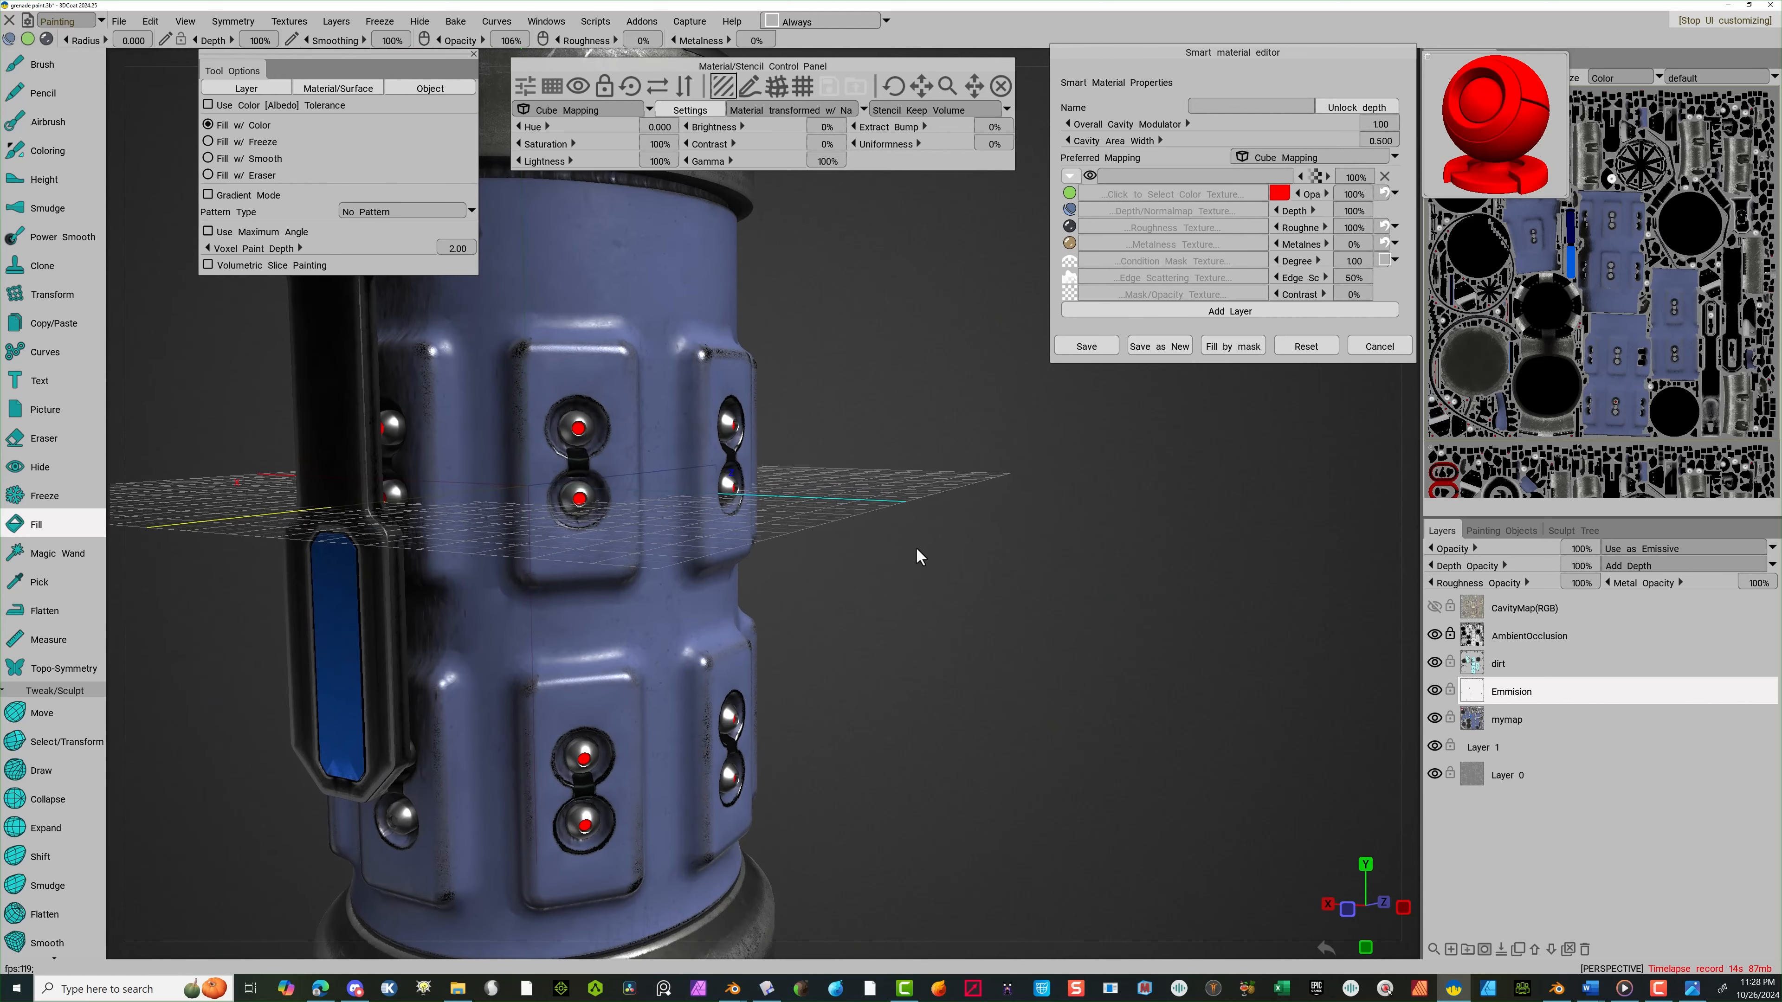
middle_click_drag(916, 547, 1035, 358)
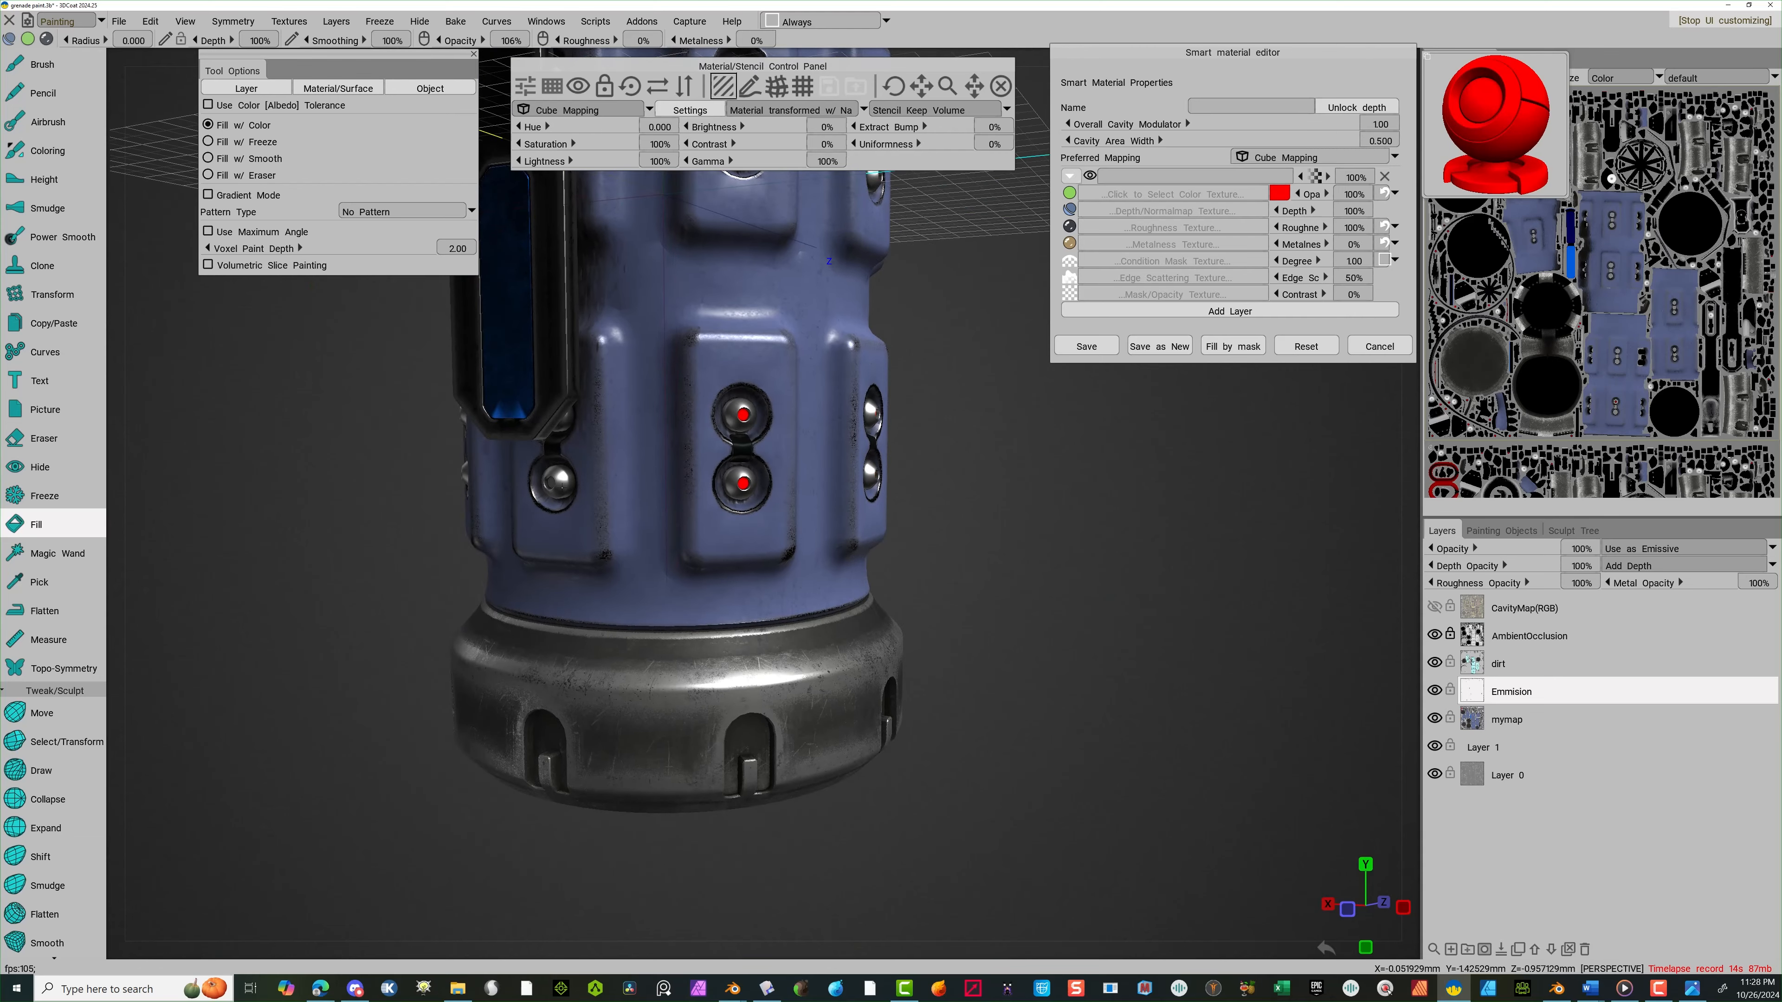
left_click_drag(969, 474, 1000, 414)
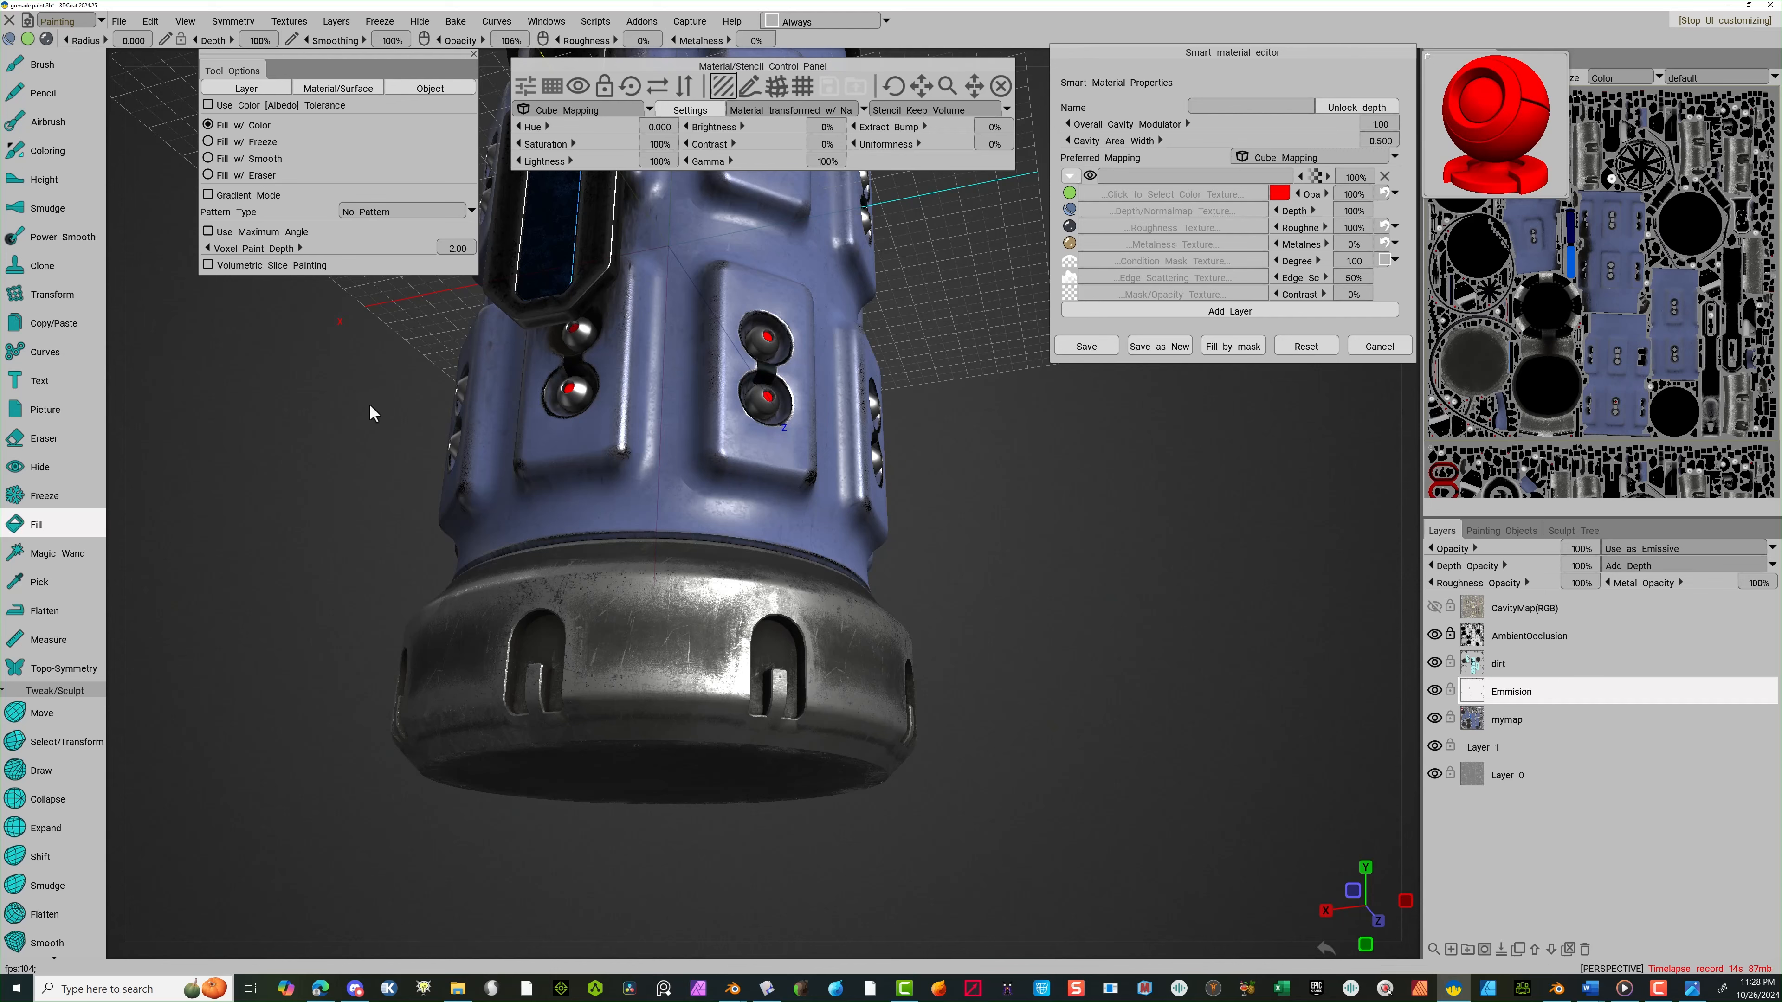
left_click_drag(372, 412, 876, 549)
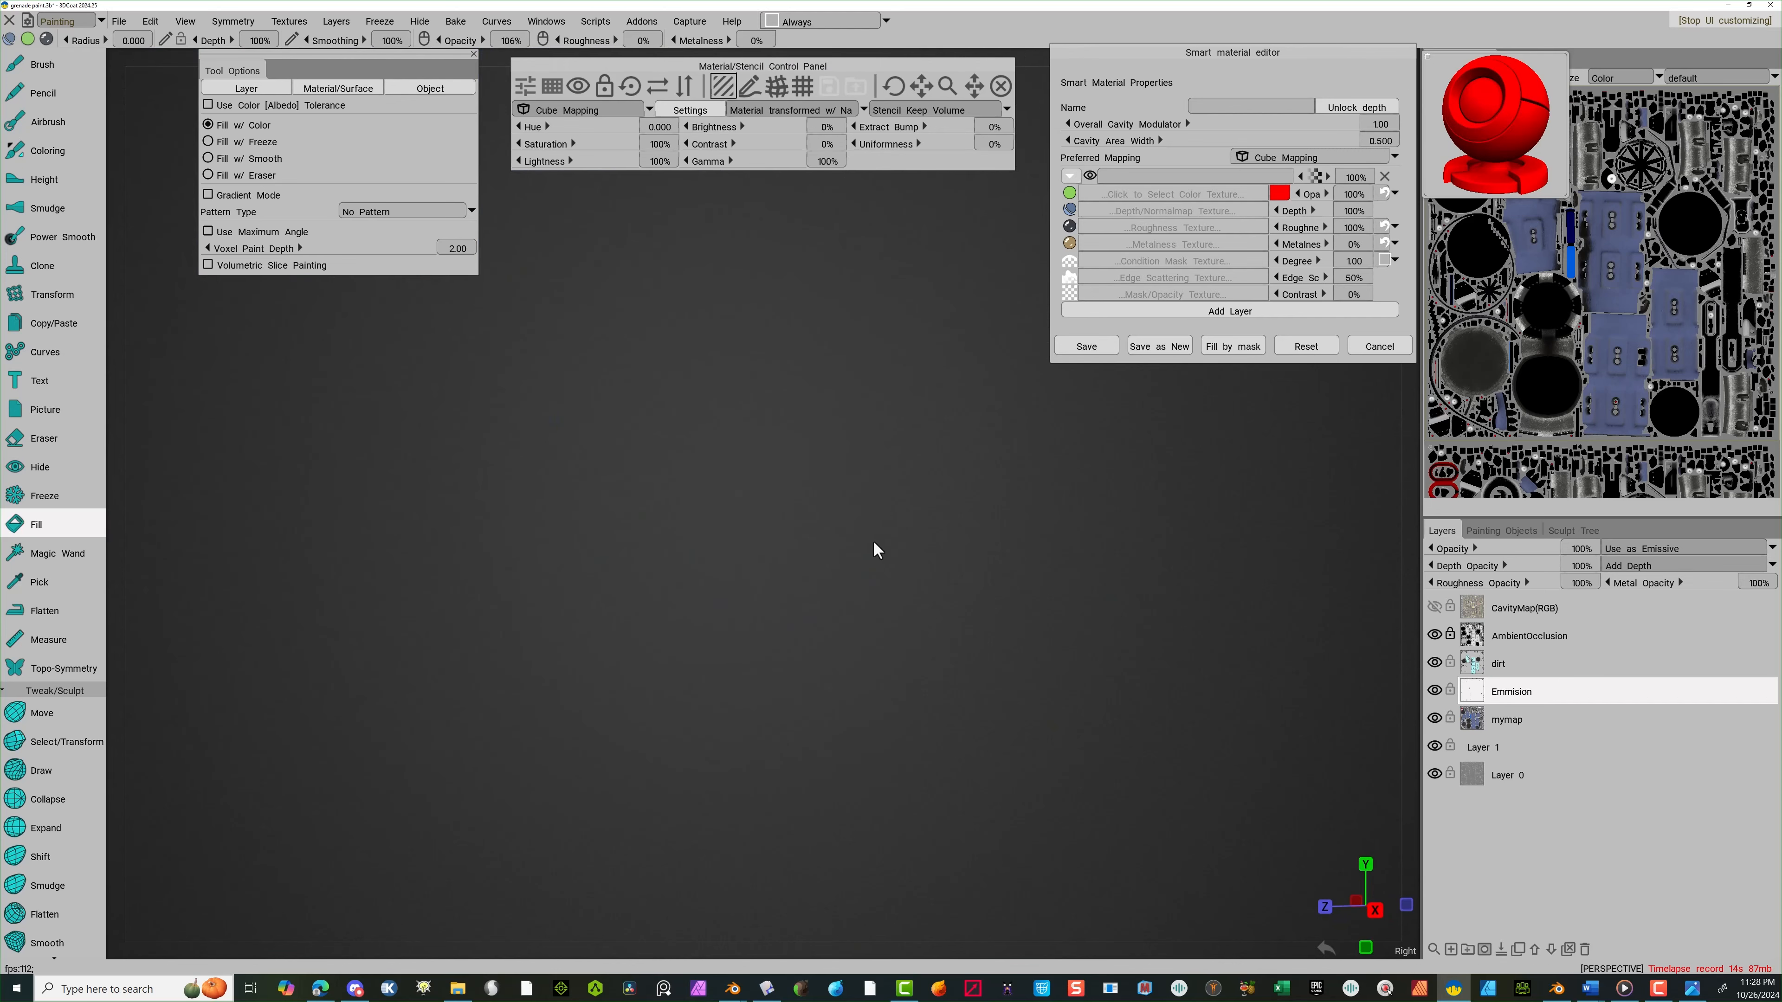
middle_click_drag(521, 316, 734, 581)
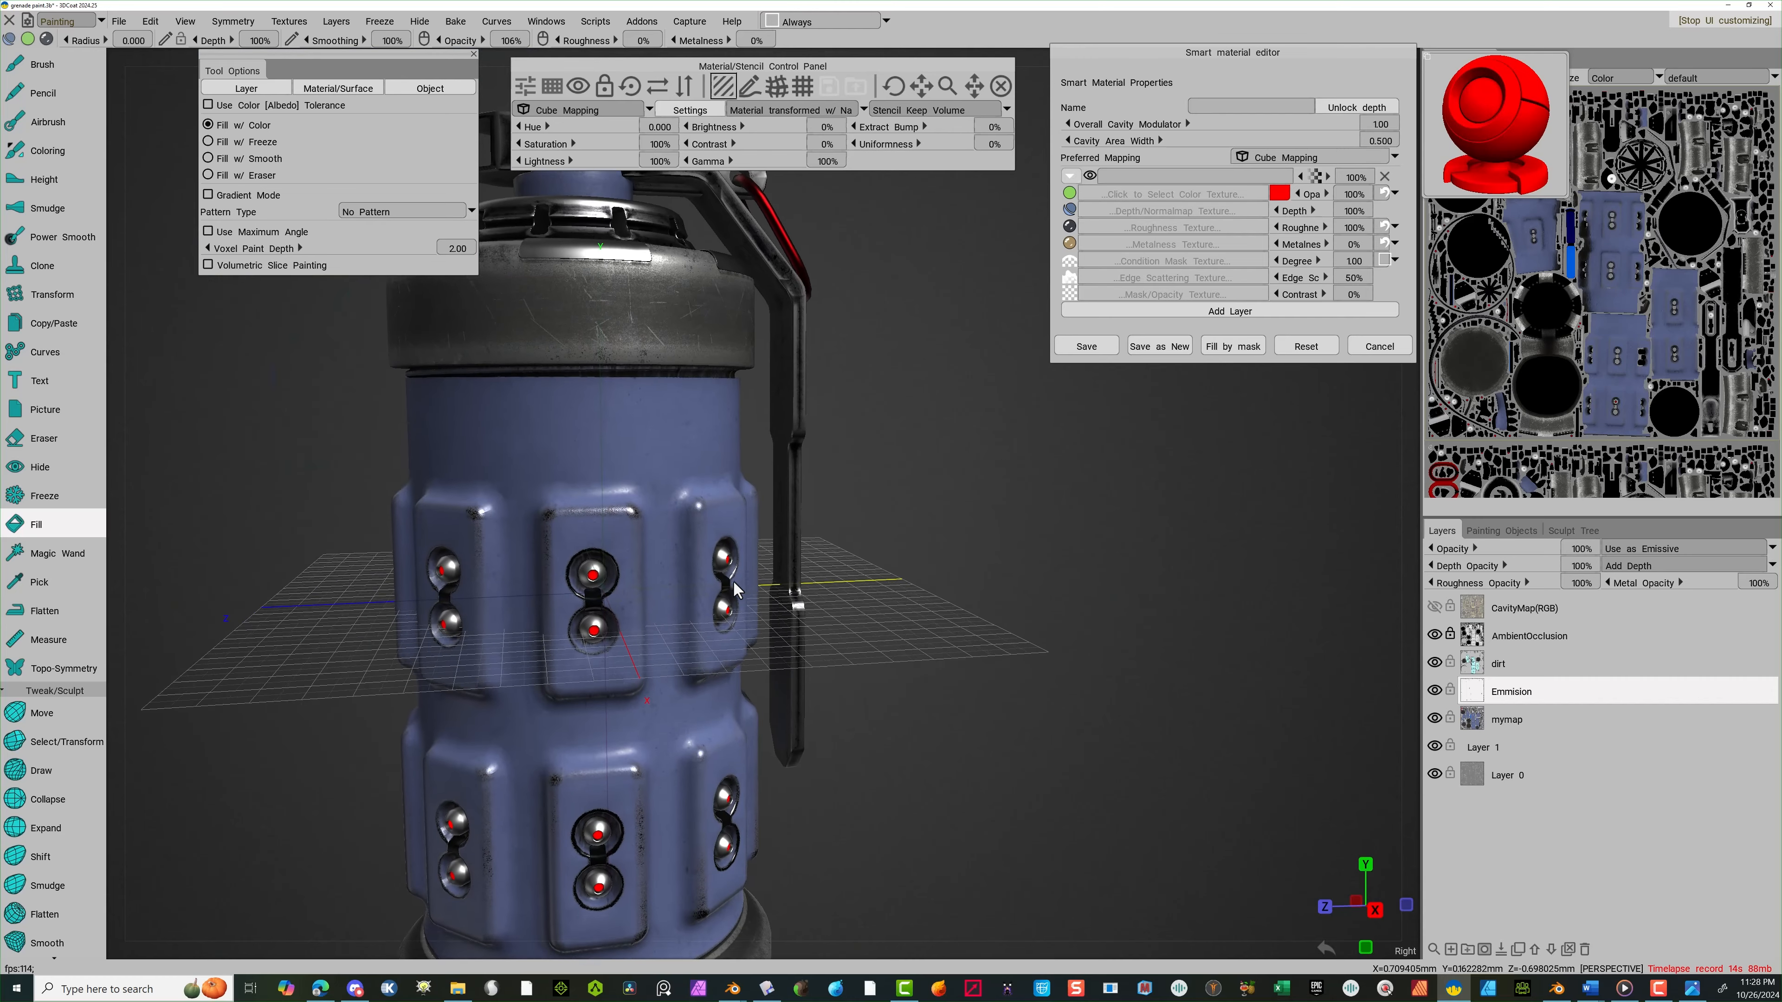
left_click_drag(734, 588, 894, 544)
right_click_drag(1078, 633, 1127, 651)
left_click_drag(1127, 651, 1105, 604)
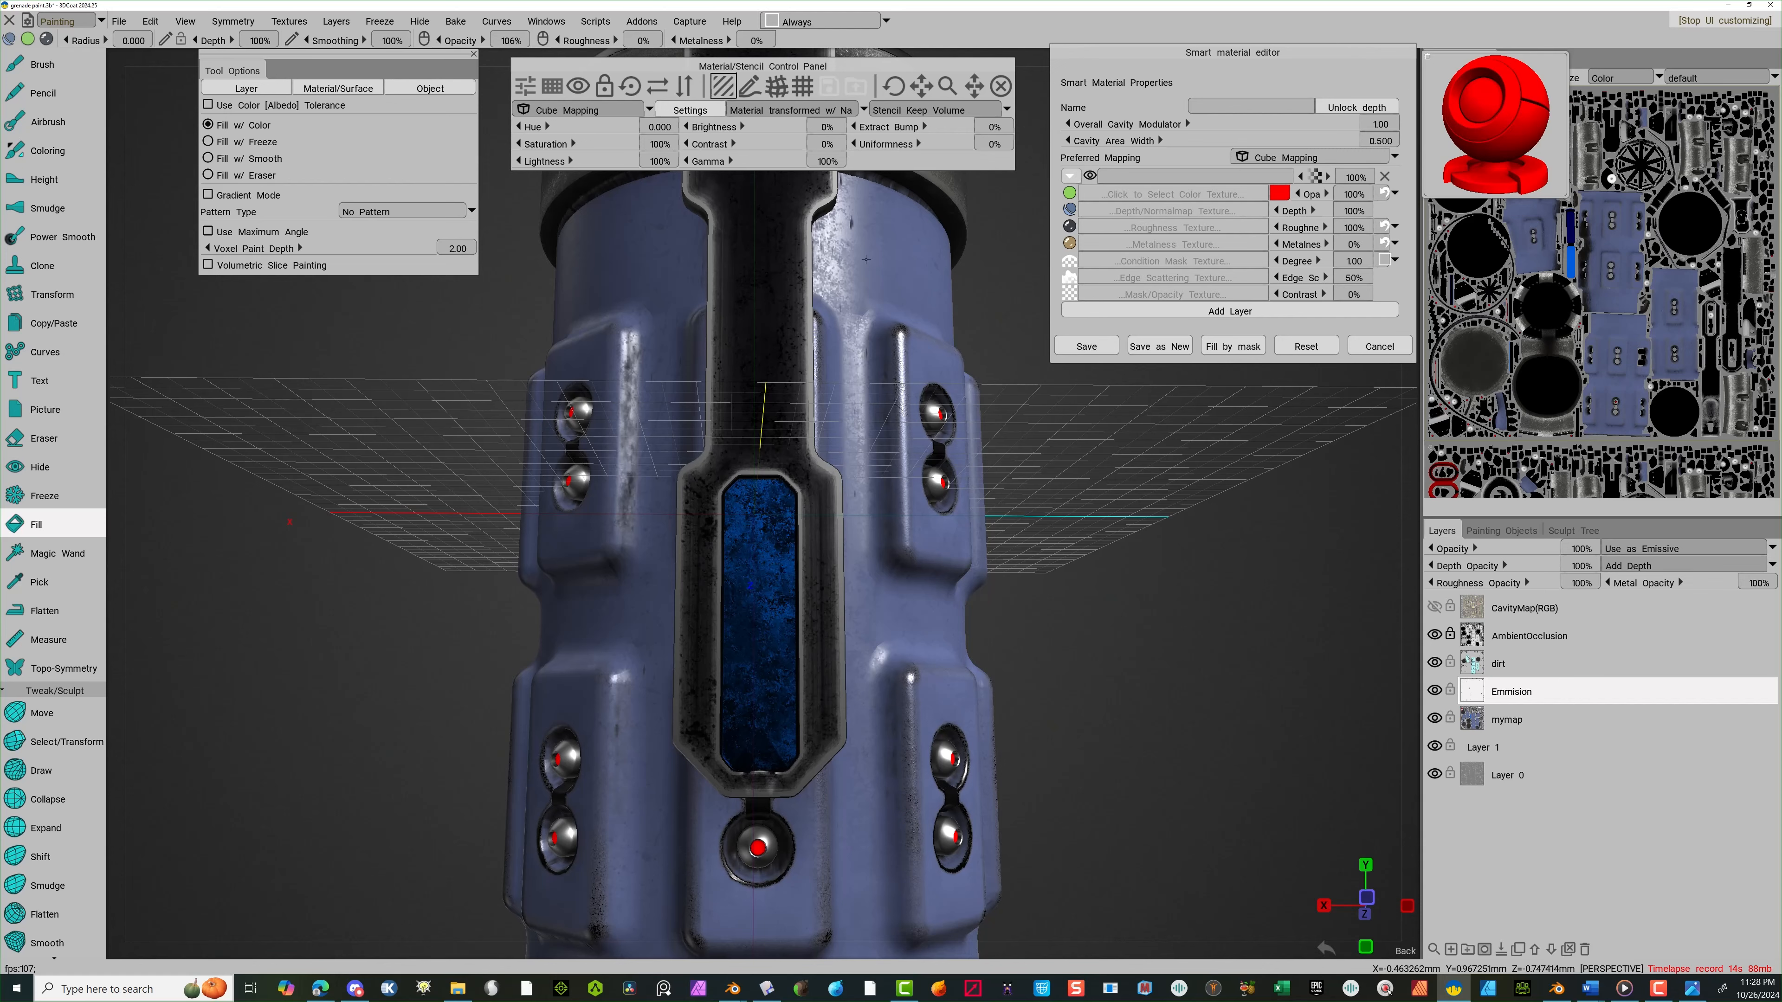
middle_click_drag(1138, 471, 1147, 508)
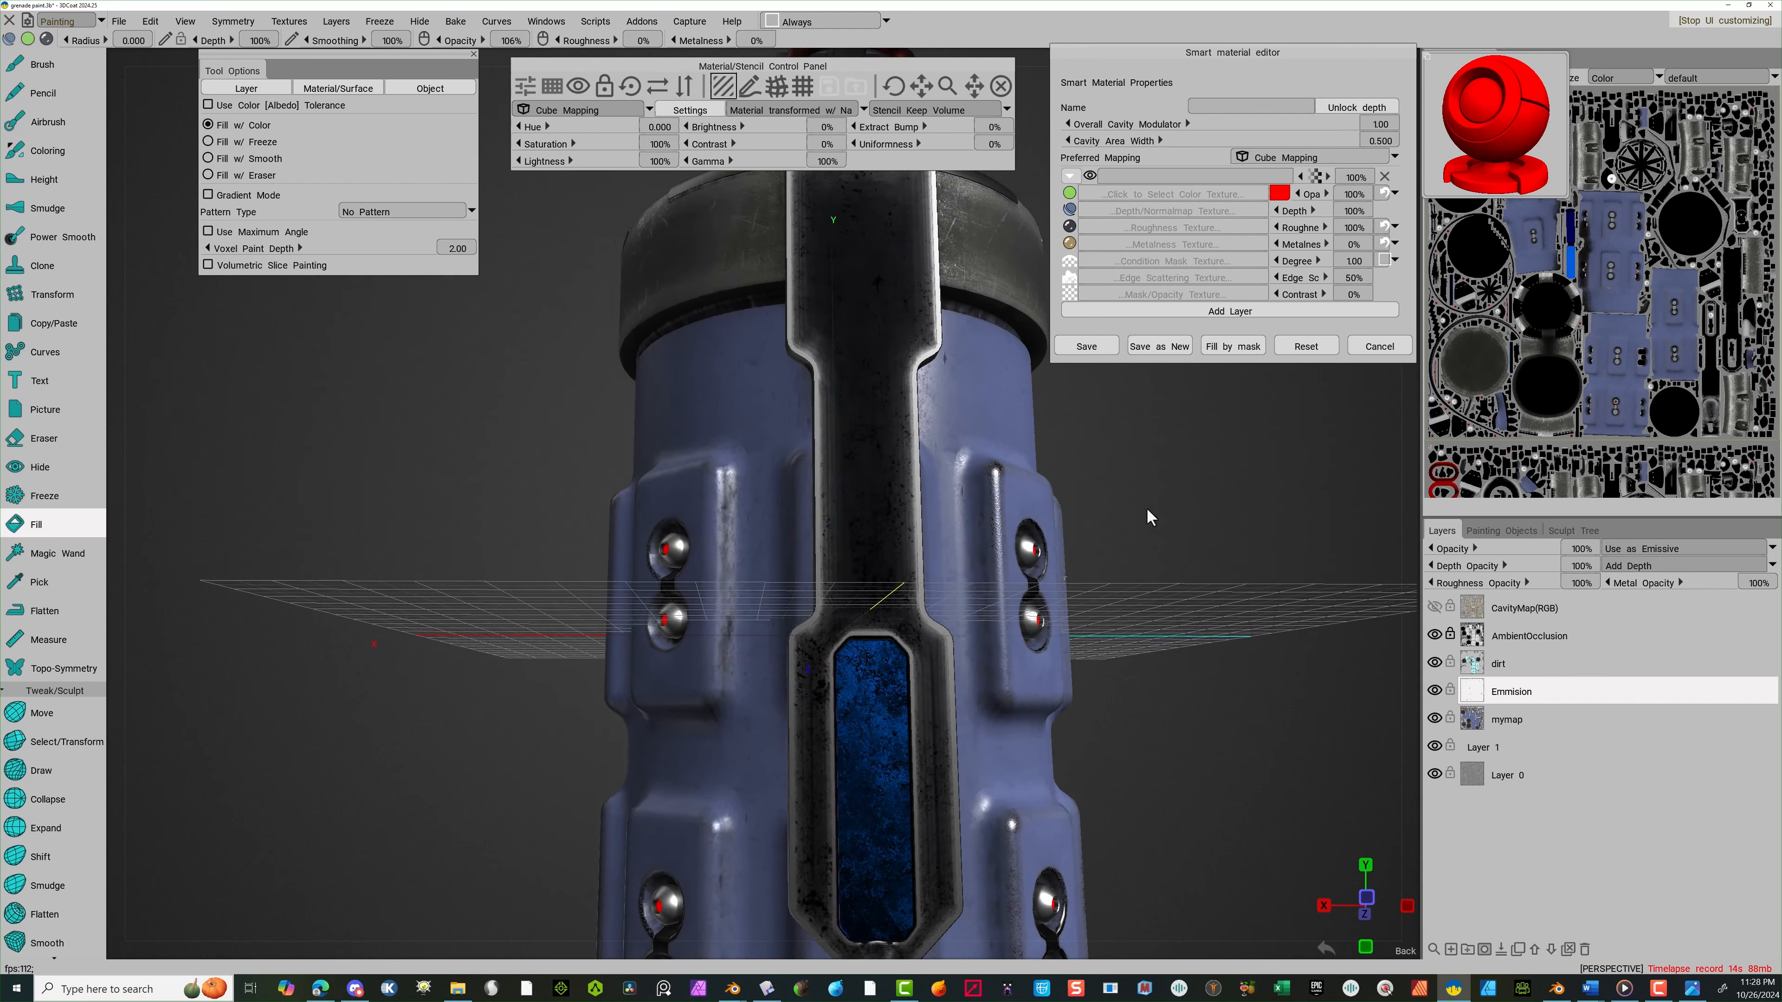
left_click_drag(1147, 509, 924, 426)
Save the red smart material and add a new paint layer
scroll(1024, 523, "down", 5)
scroll(1036, 416, "down", 3)
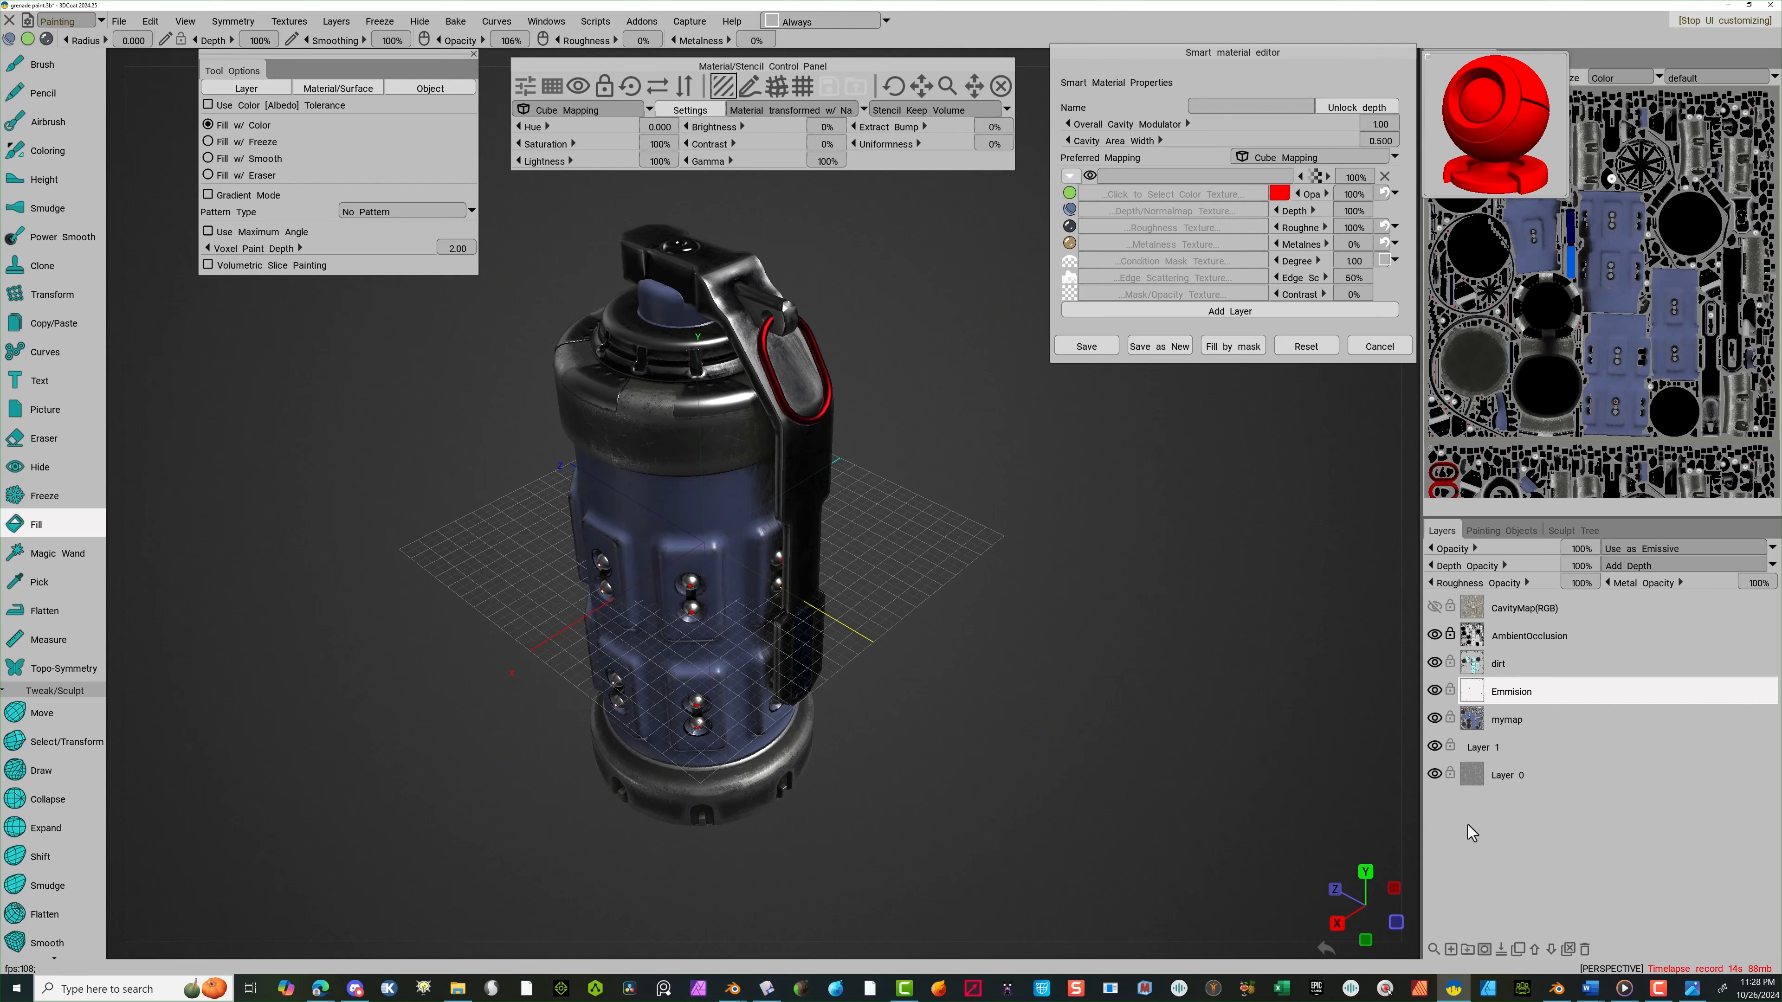
left_click(1451, 950)
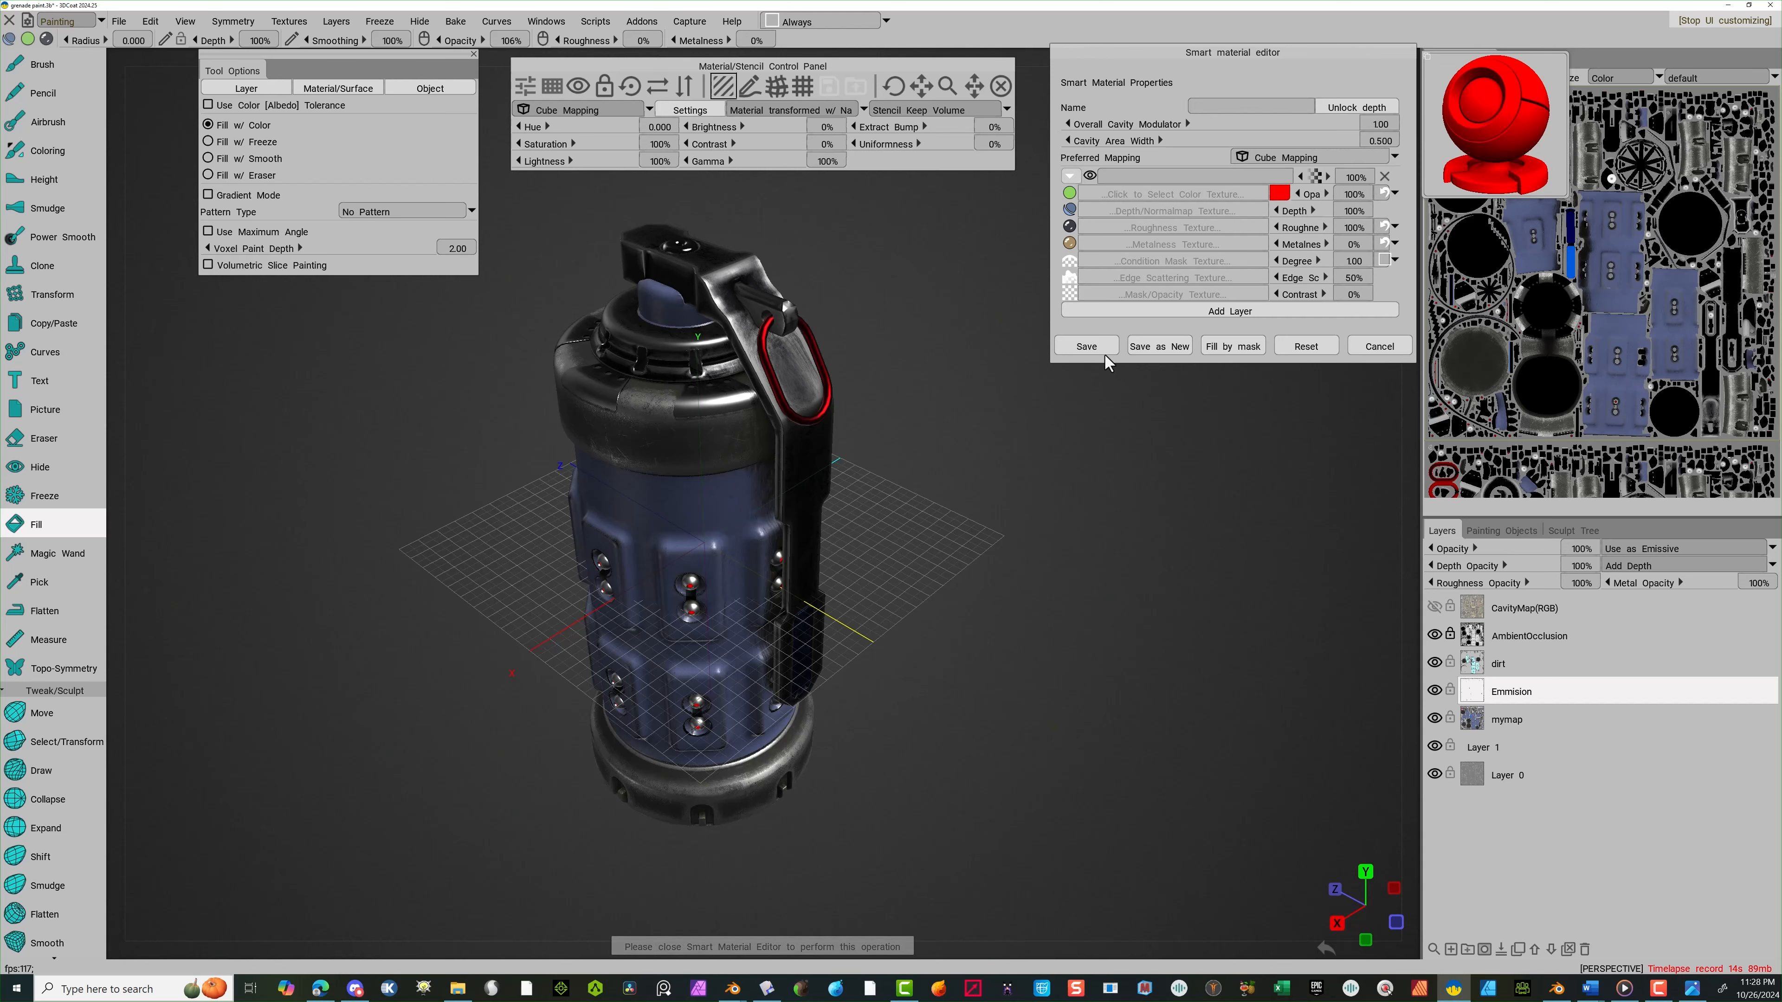
left_click(1086, 346)
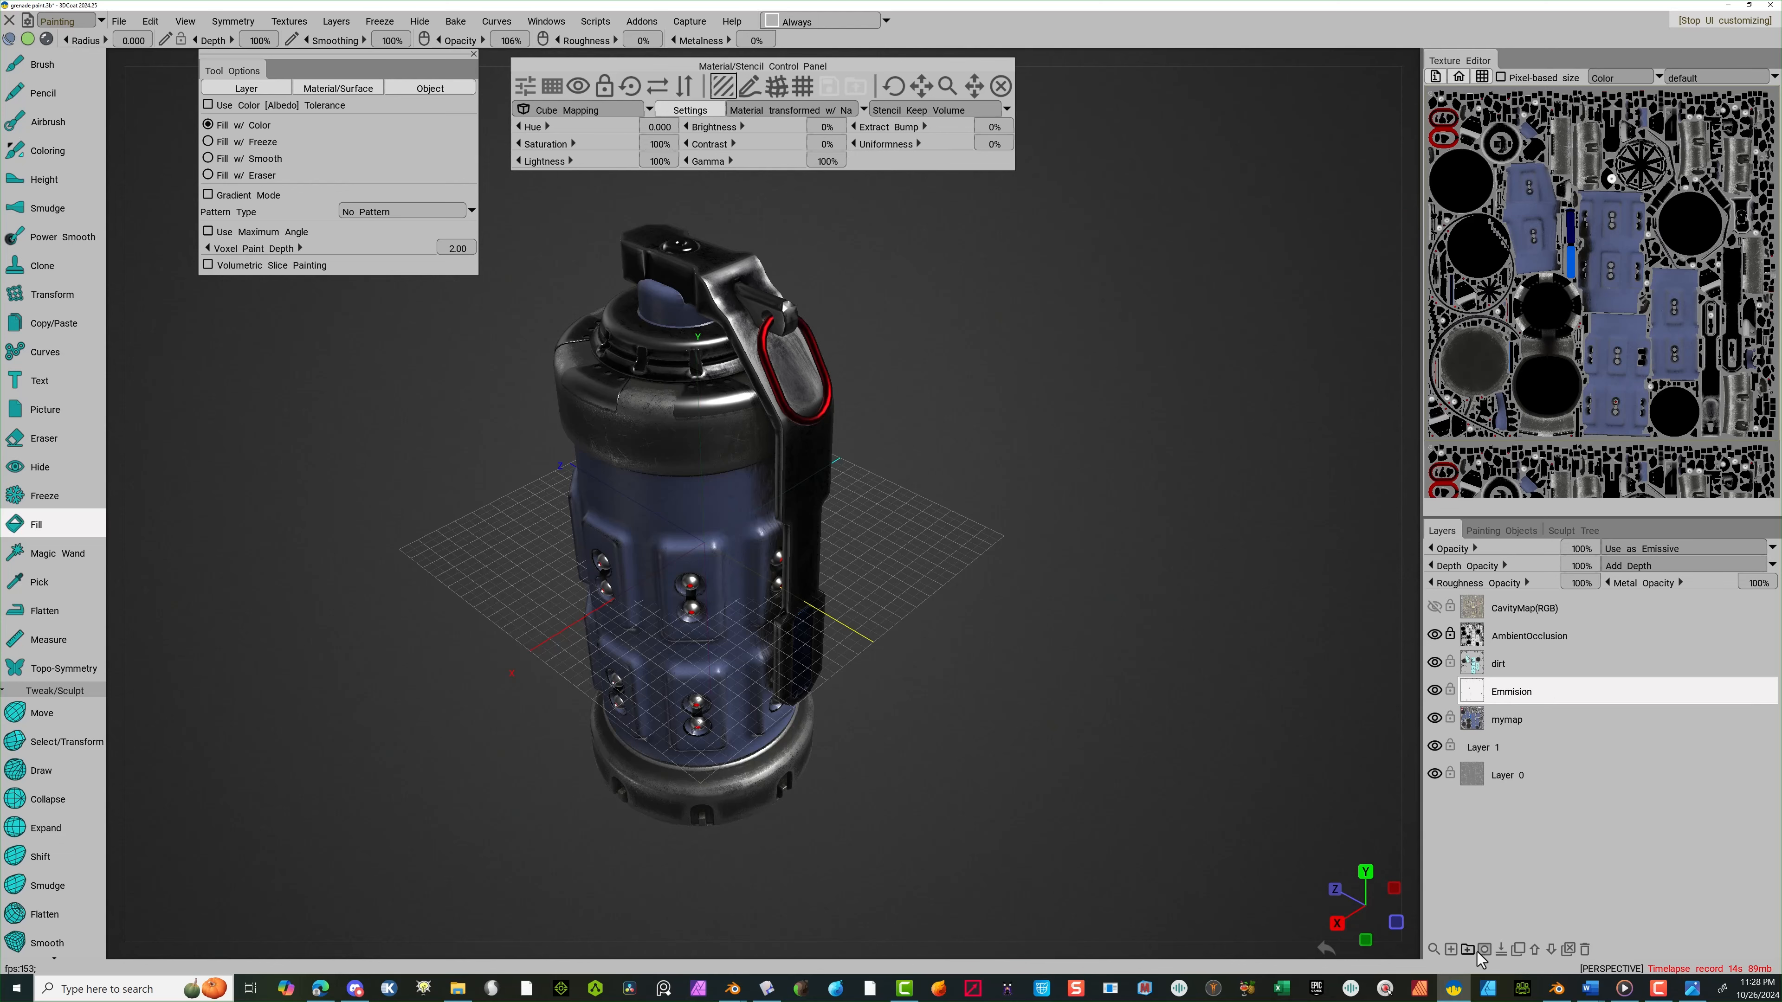
left_click(1450, 950)
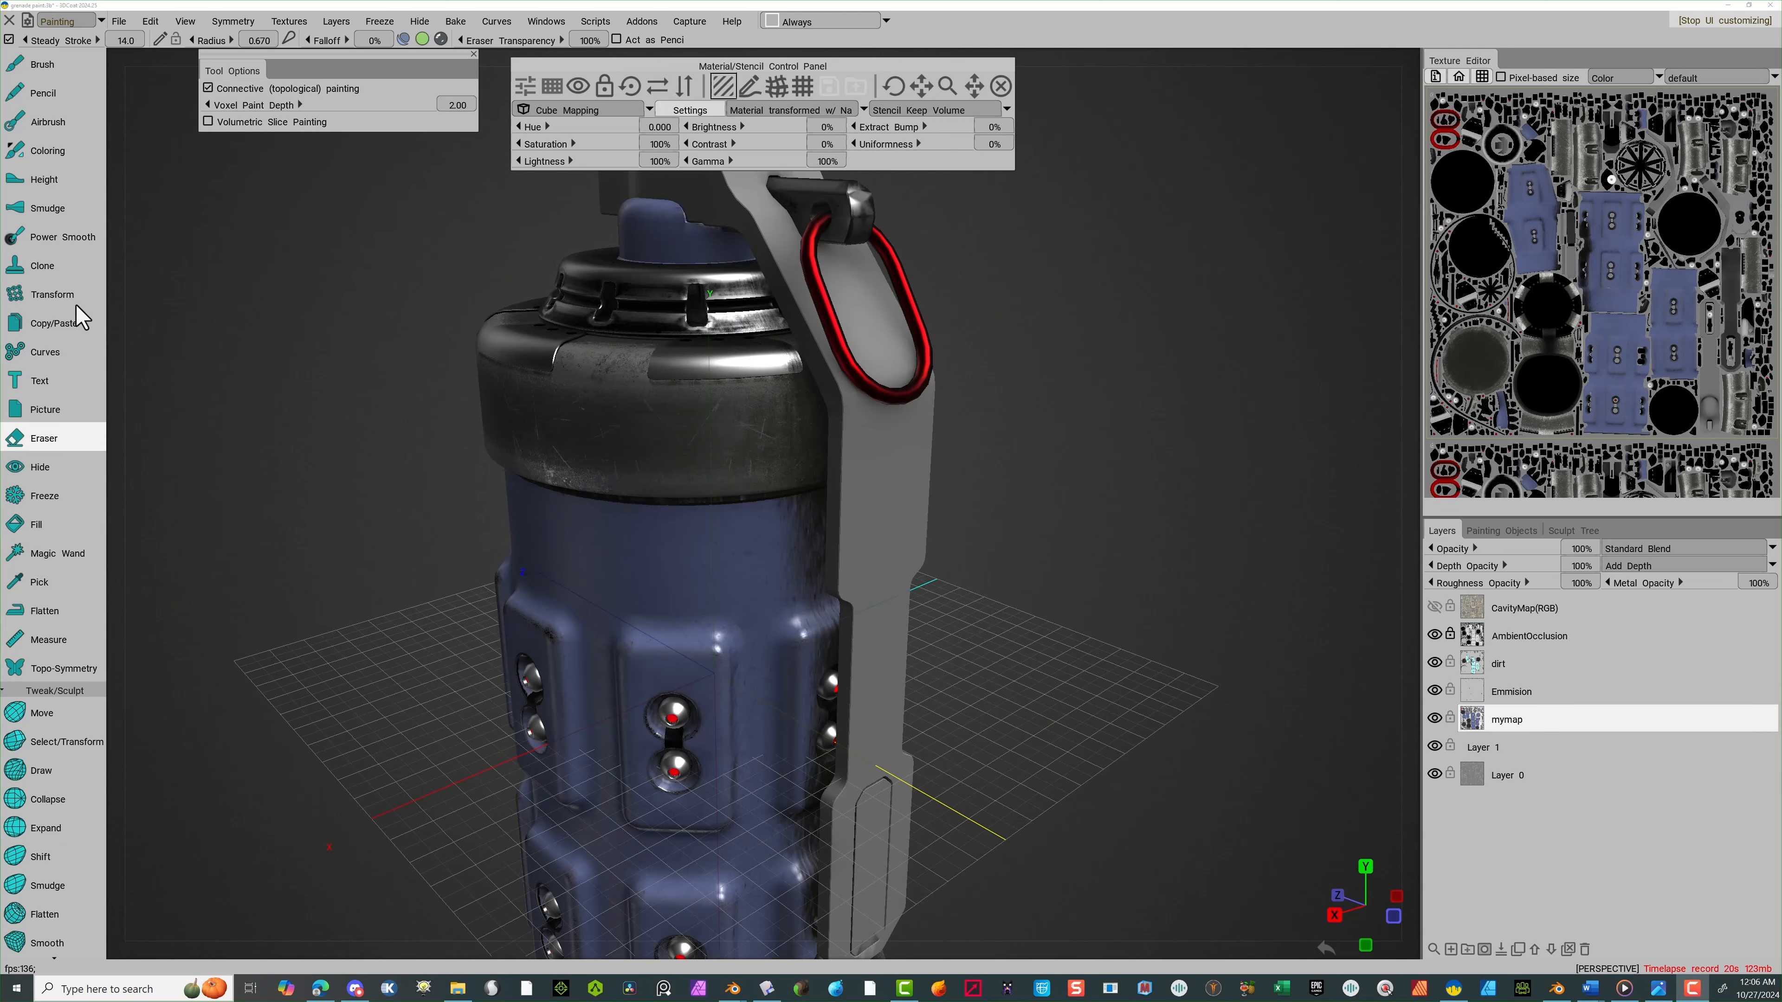
Open the black smart material in NewFolder for editing and set its roughness to 6%
scroll(1122, 398, "down", 5)
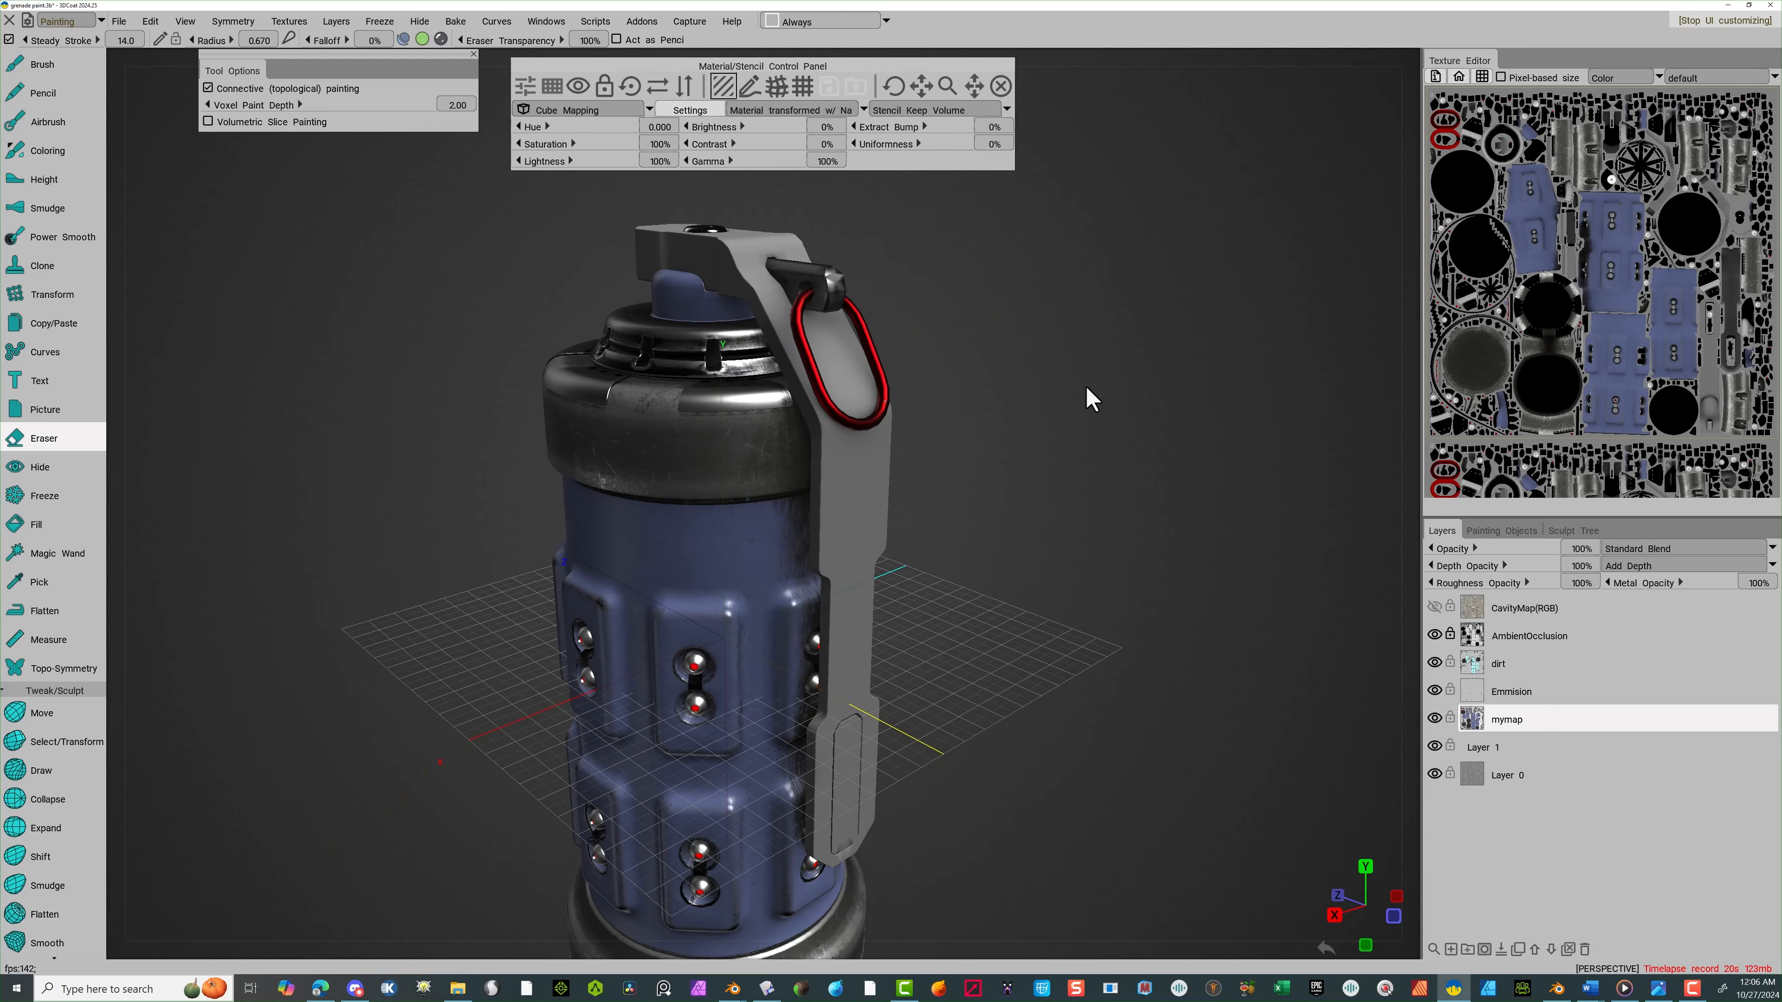
left_click_drag(1197, 490, 1179, 497)
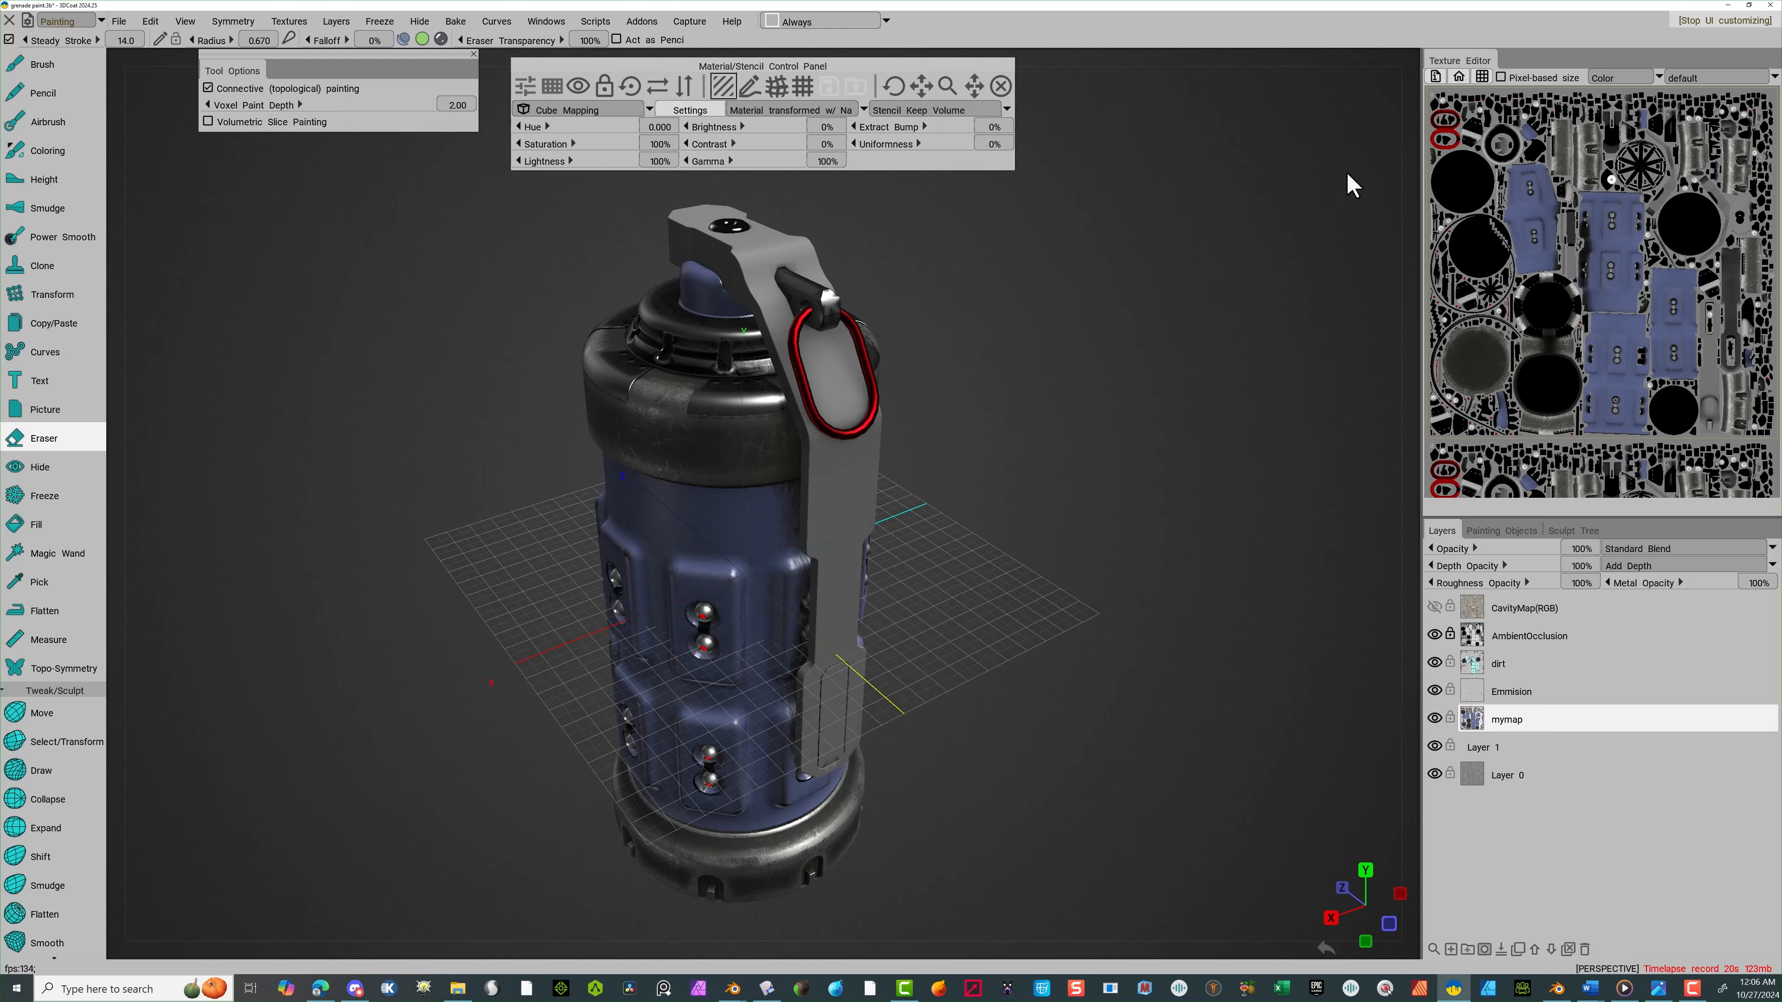
mouse_move(1412, 157)
left_click(1412, 228)
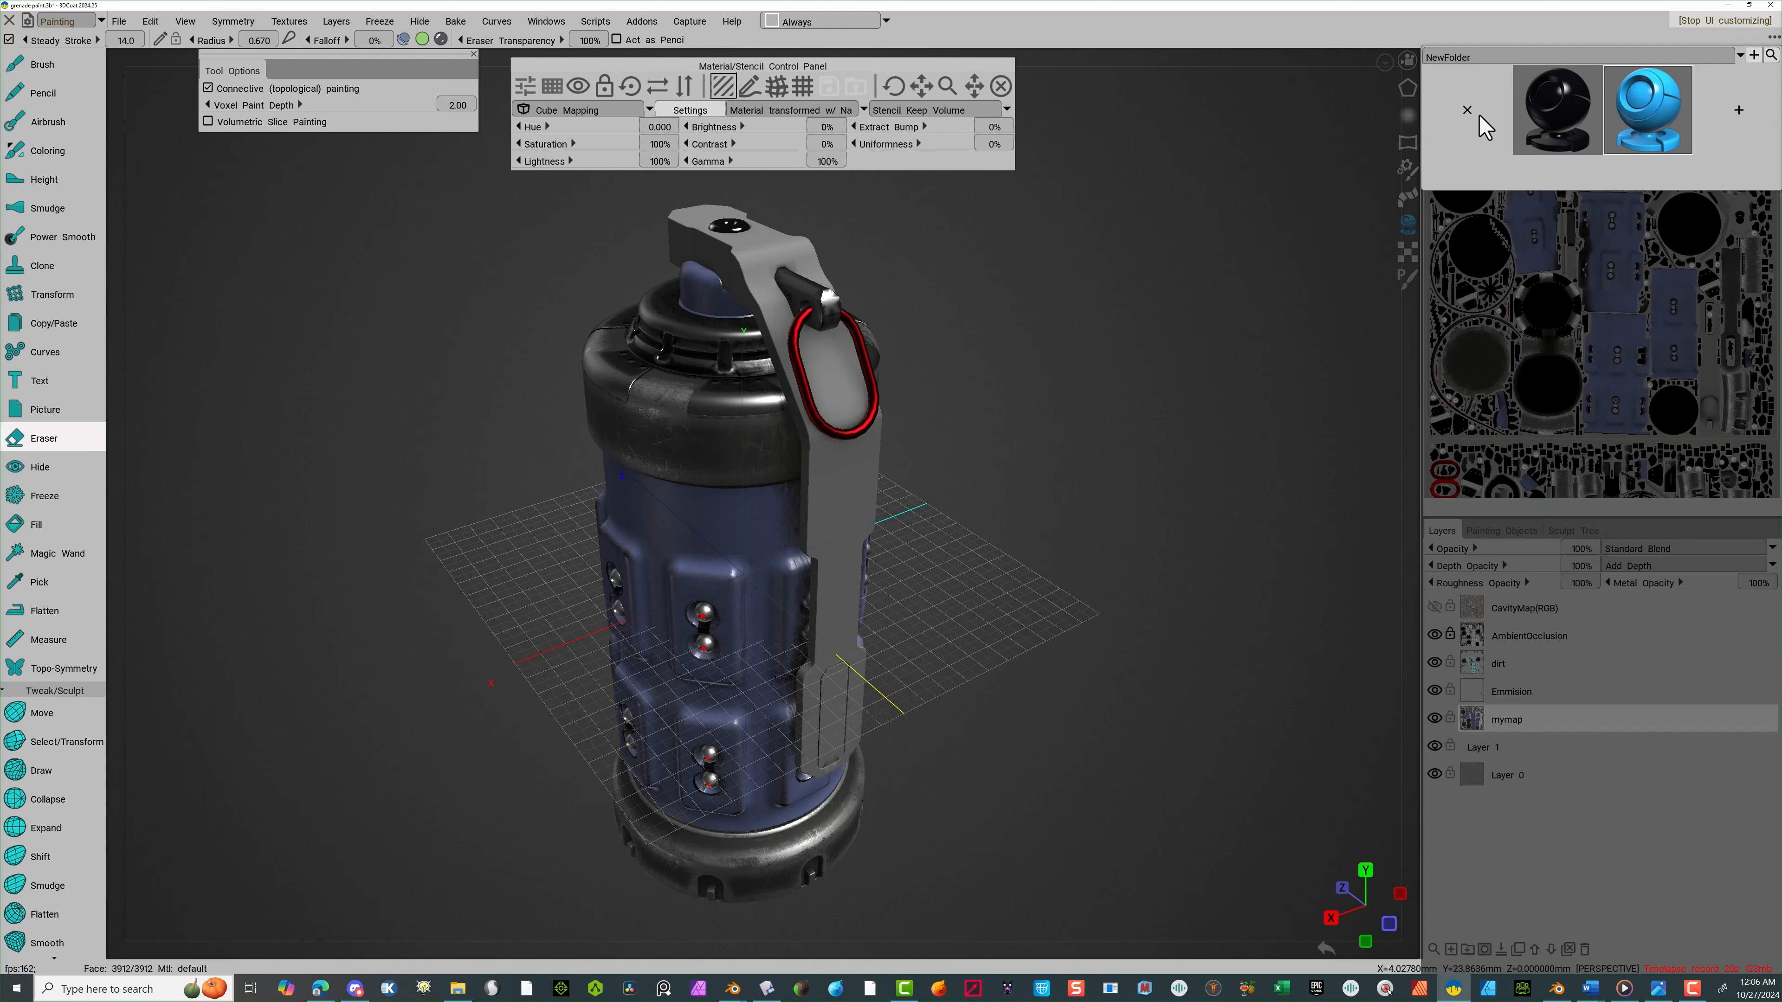
left_click(1573, 105)
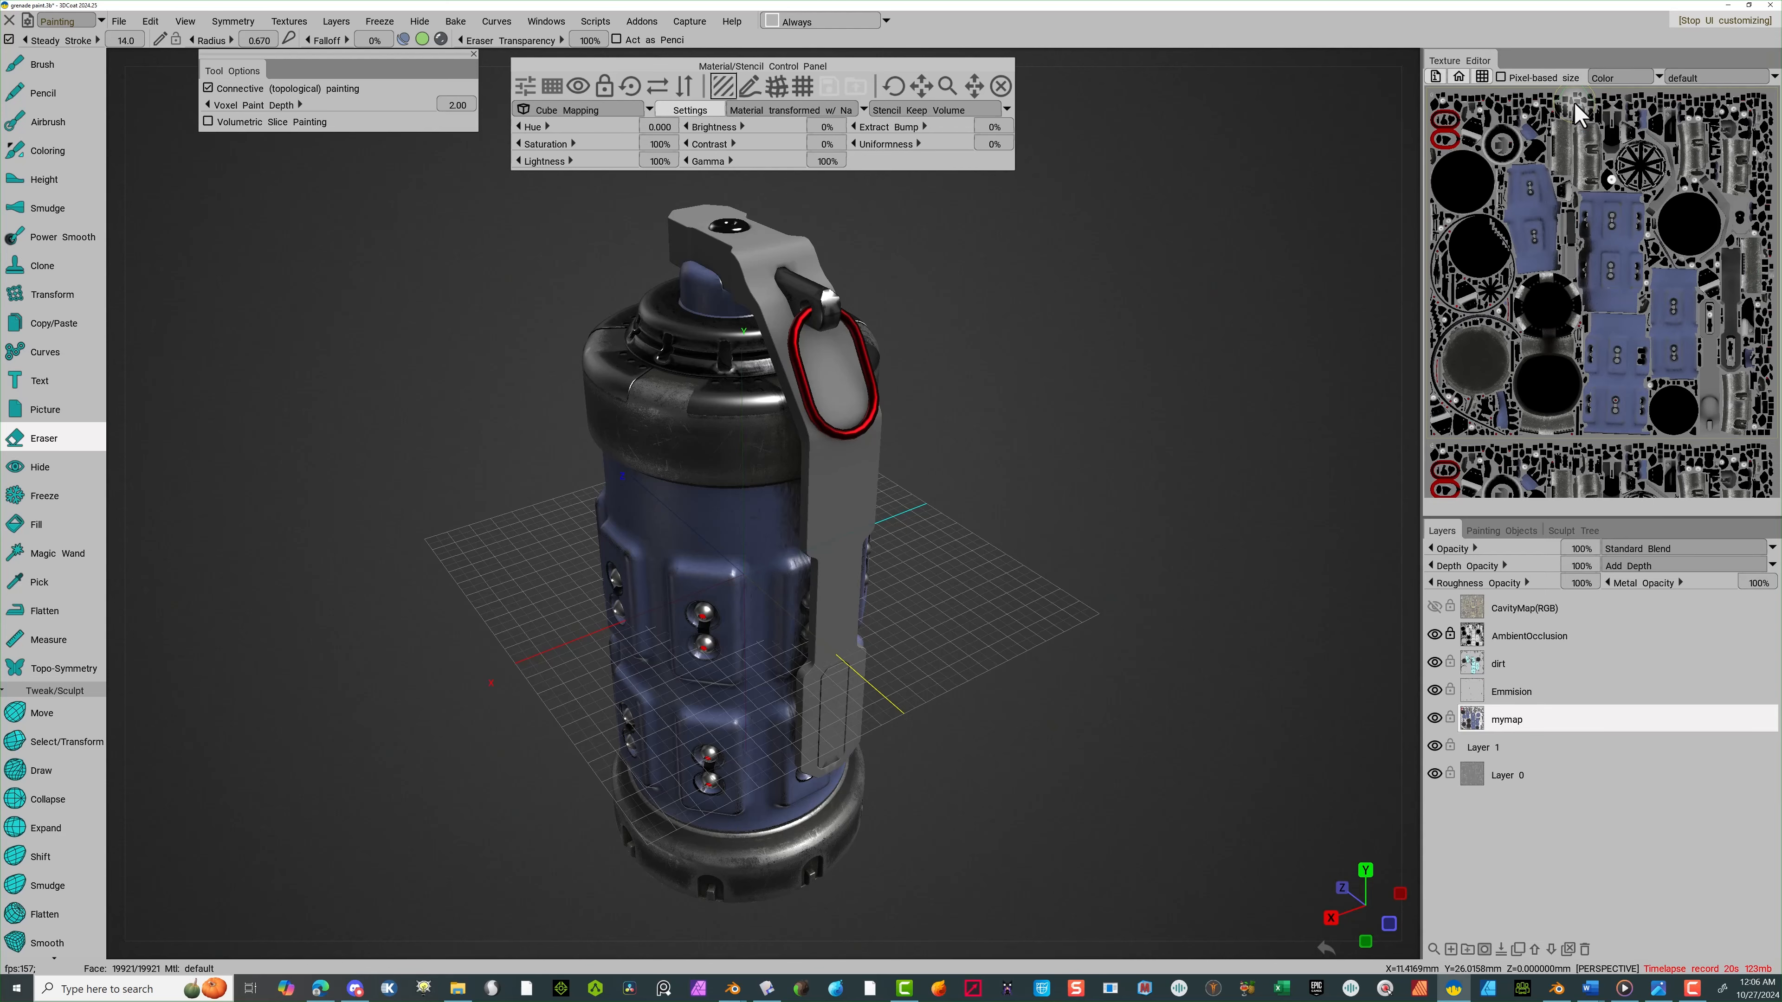
left_click(1413, 218)
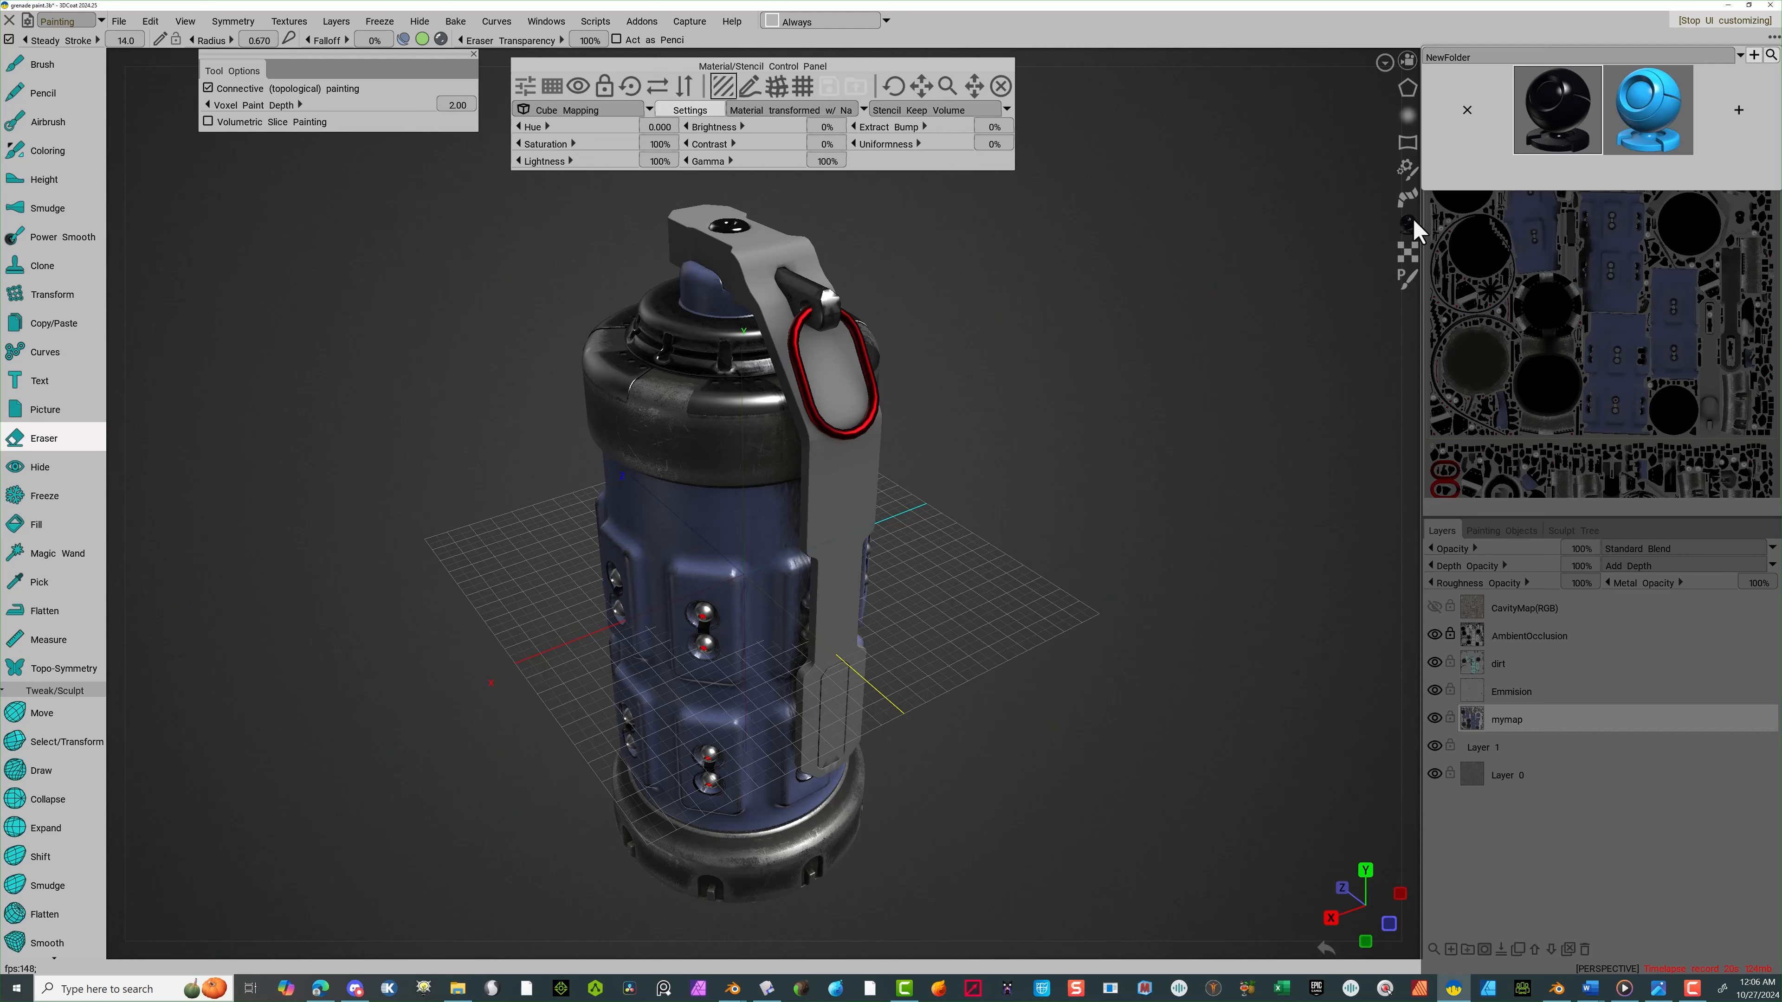
right_click(1554, 107)
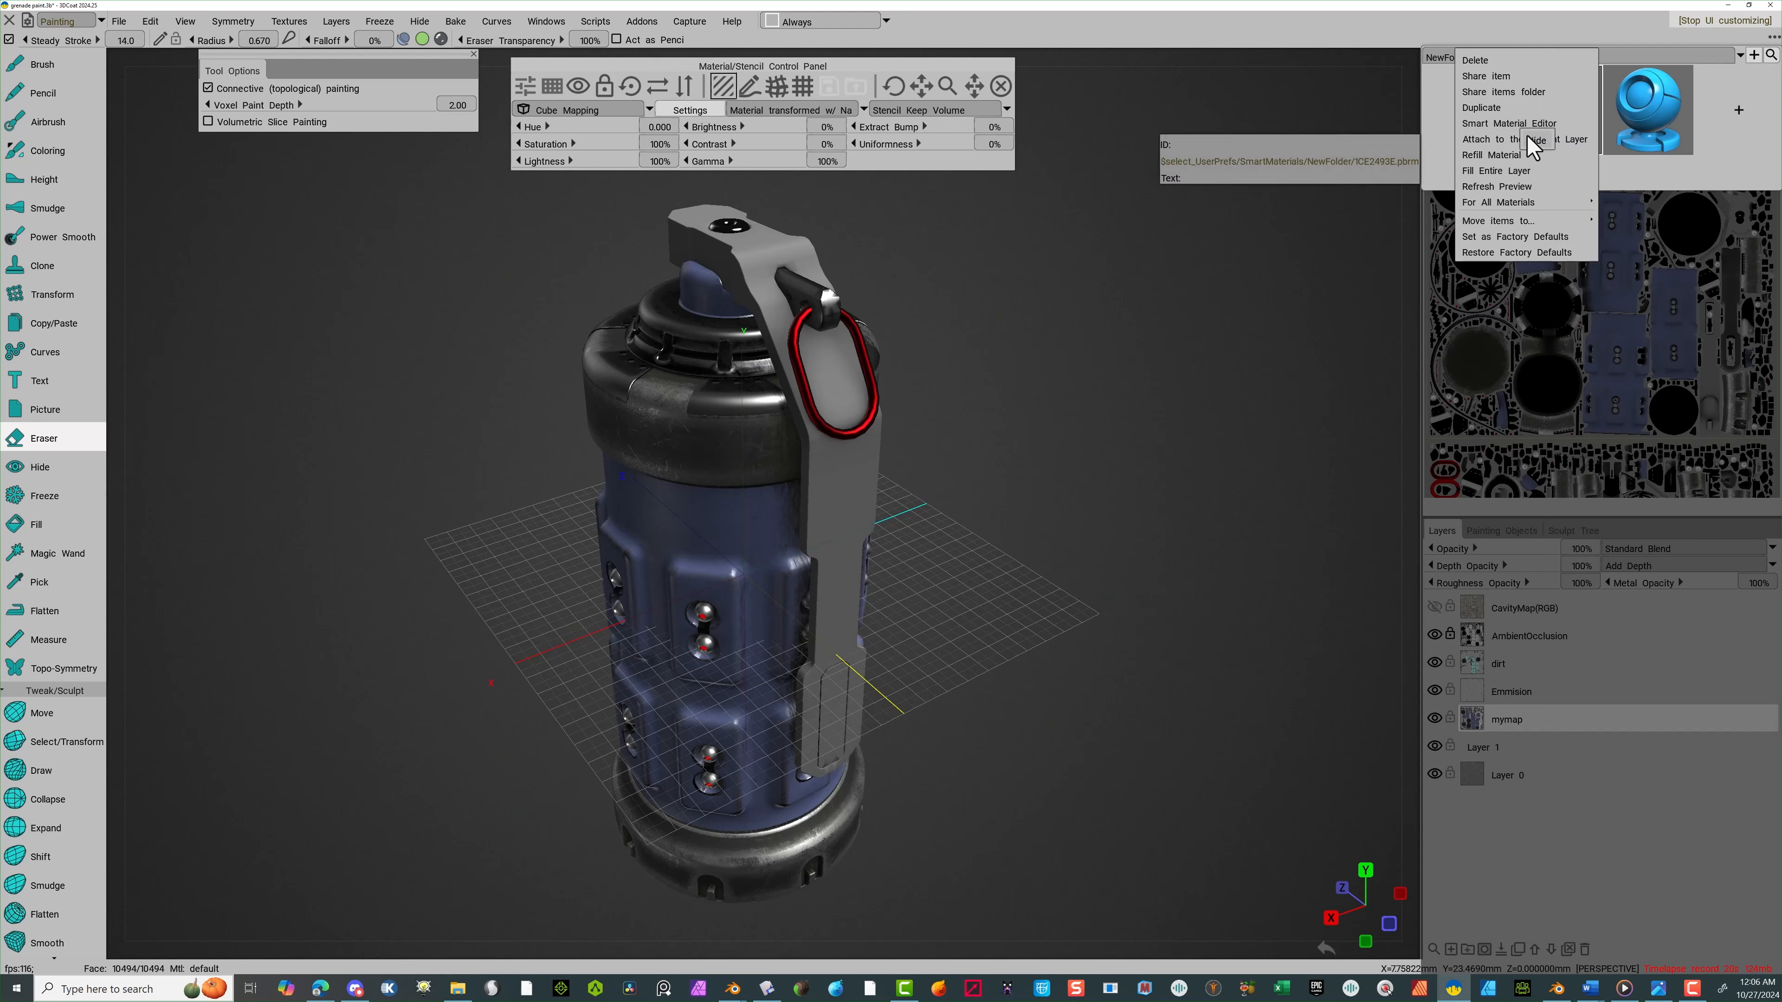
left_click(1512, 124)
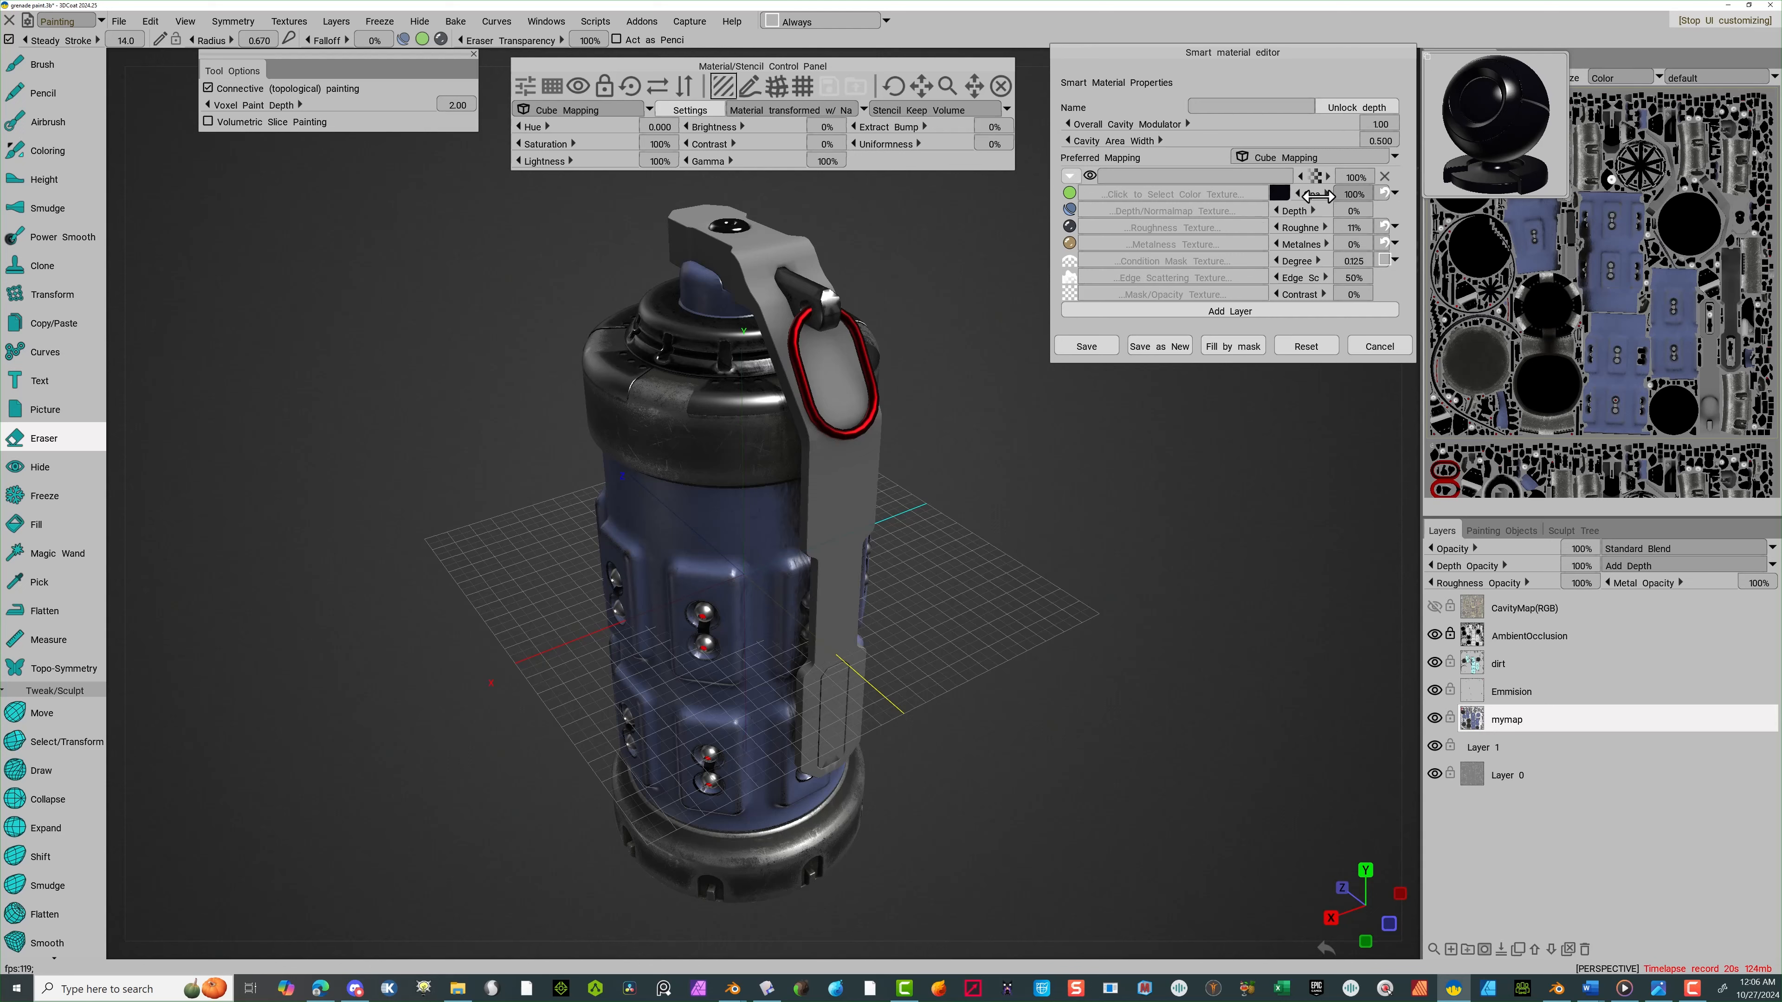
left_click_drag(1297, 228, 1293, 233)
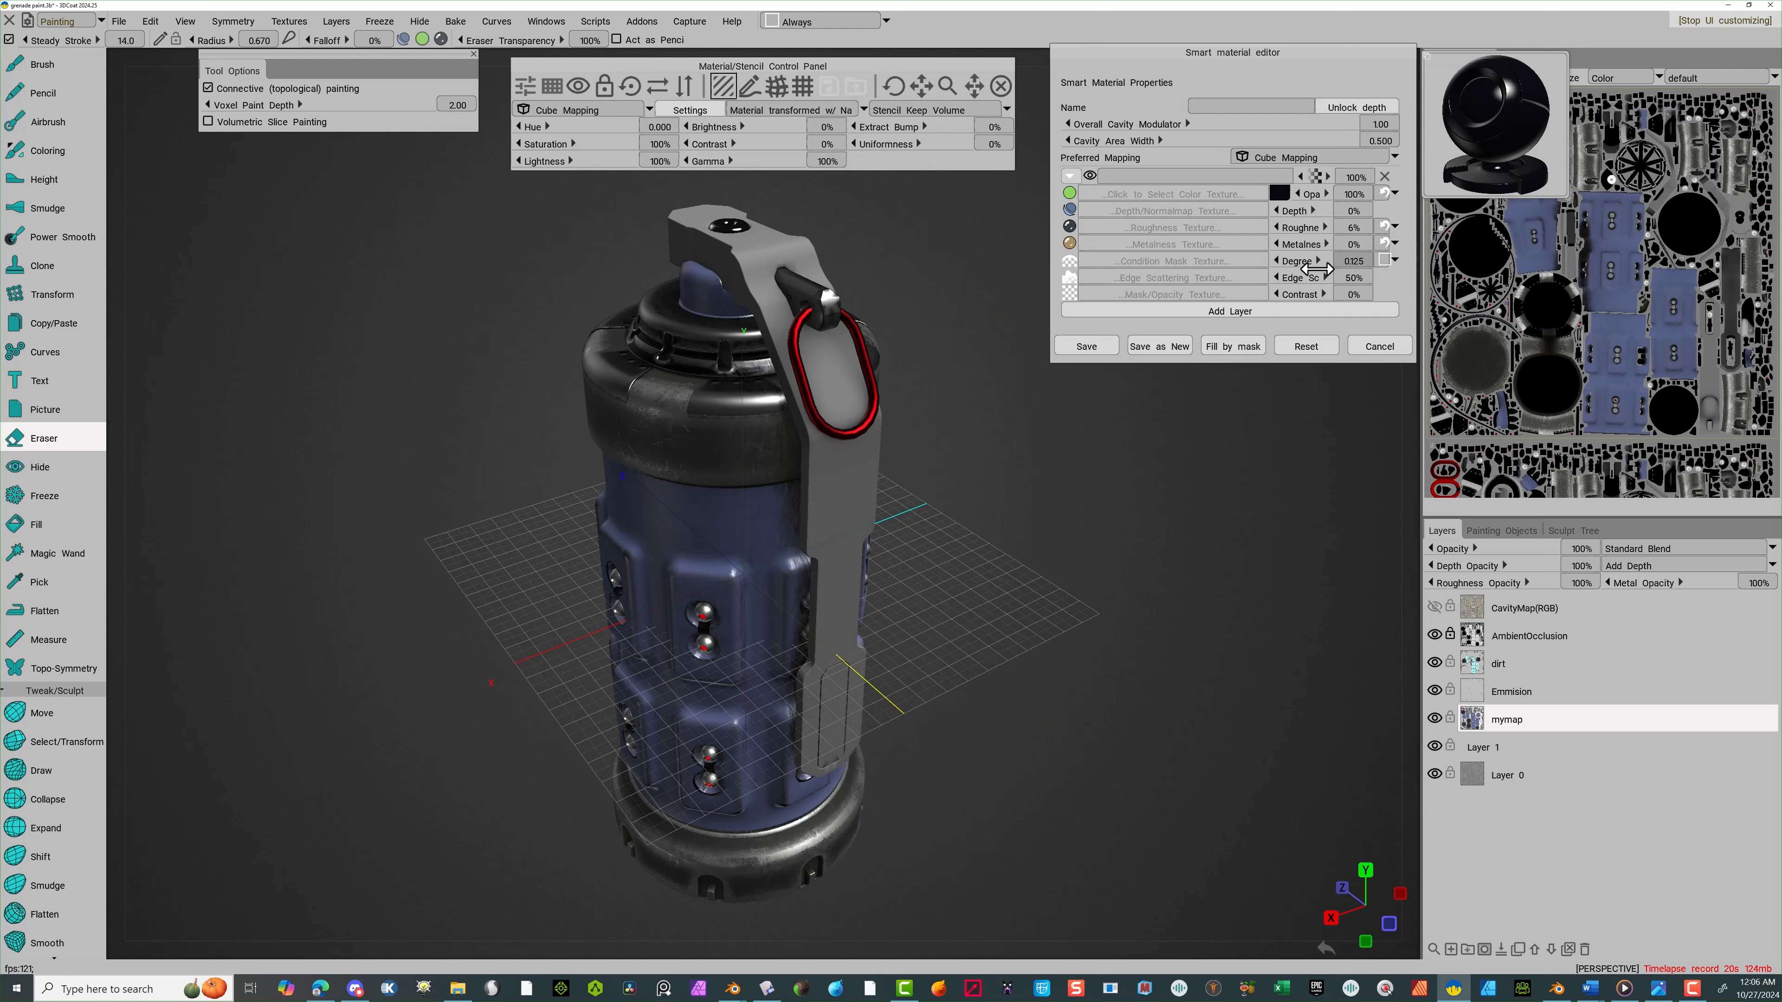
Set the black material's edge scattering to 35% and fill the grey safety lever with it
left_click_drag(1306, 279, 1302, 273)
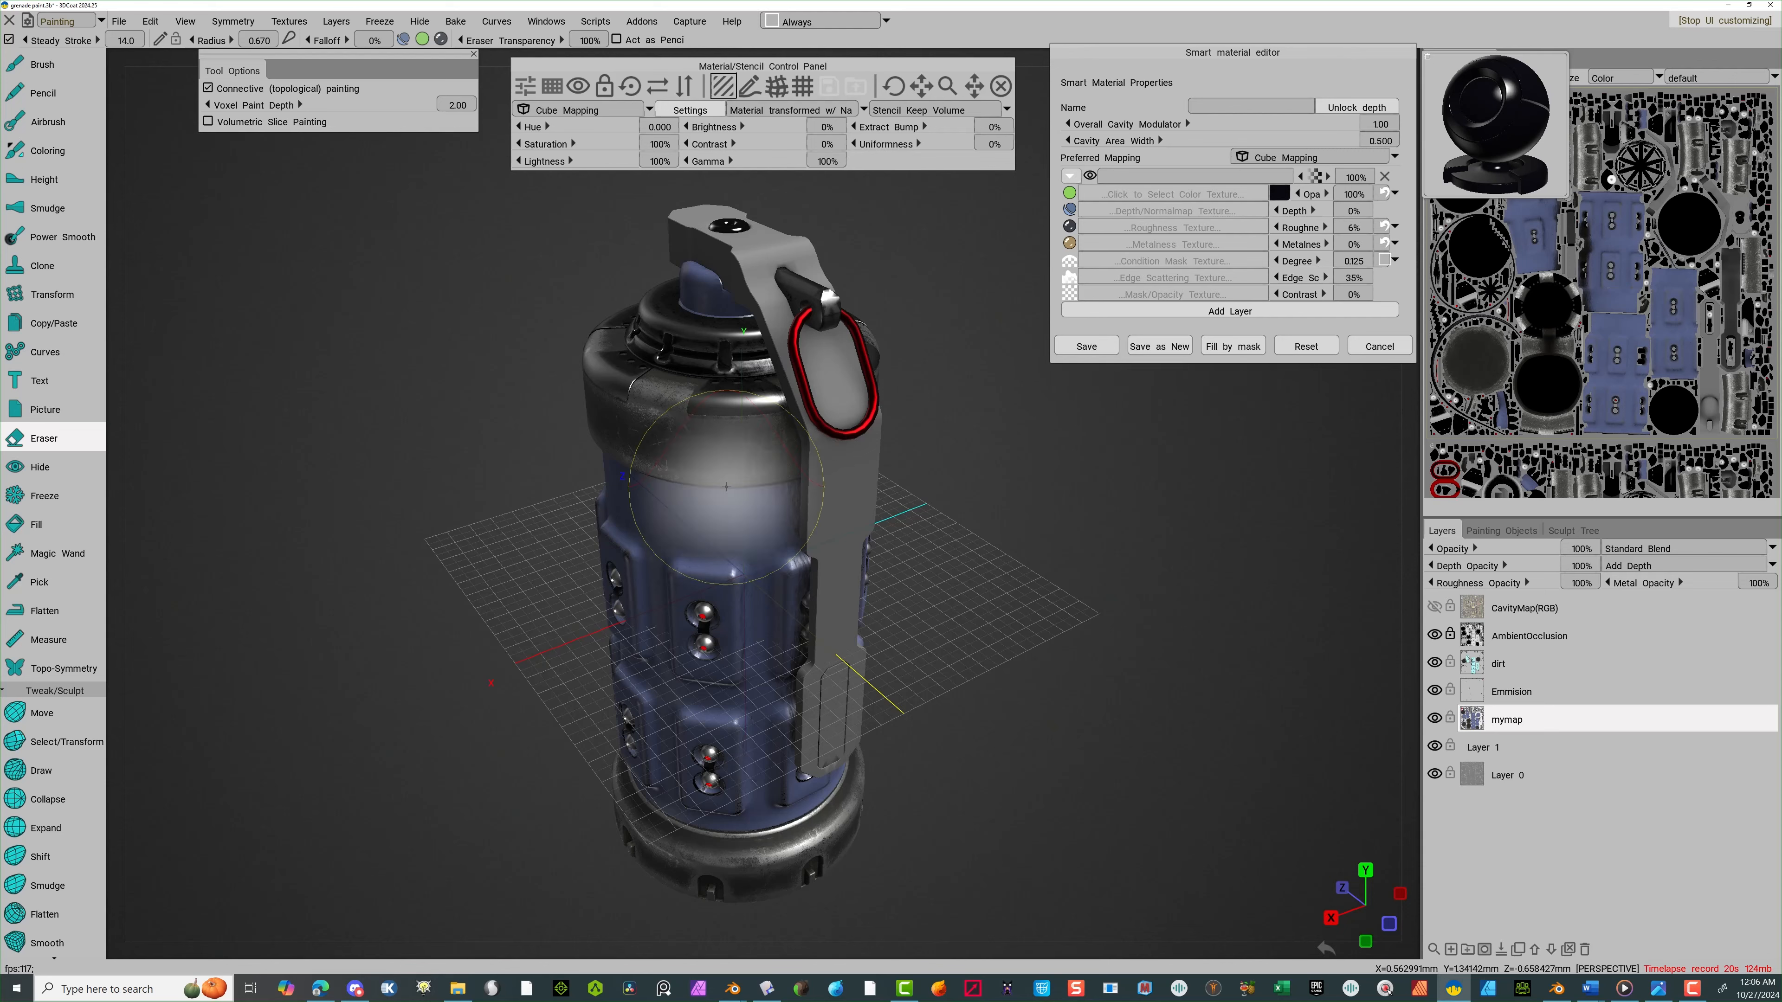
right_click_drag(1025, 478, 1094, 451)
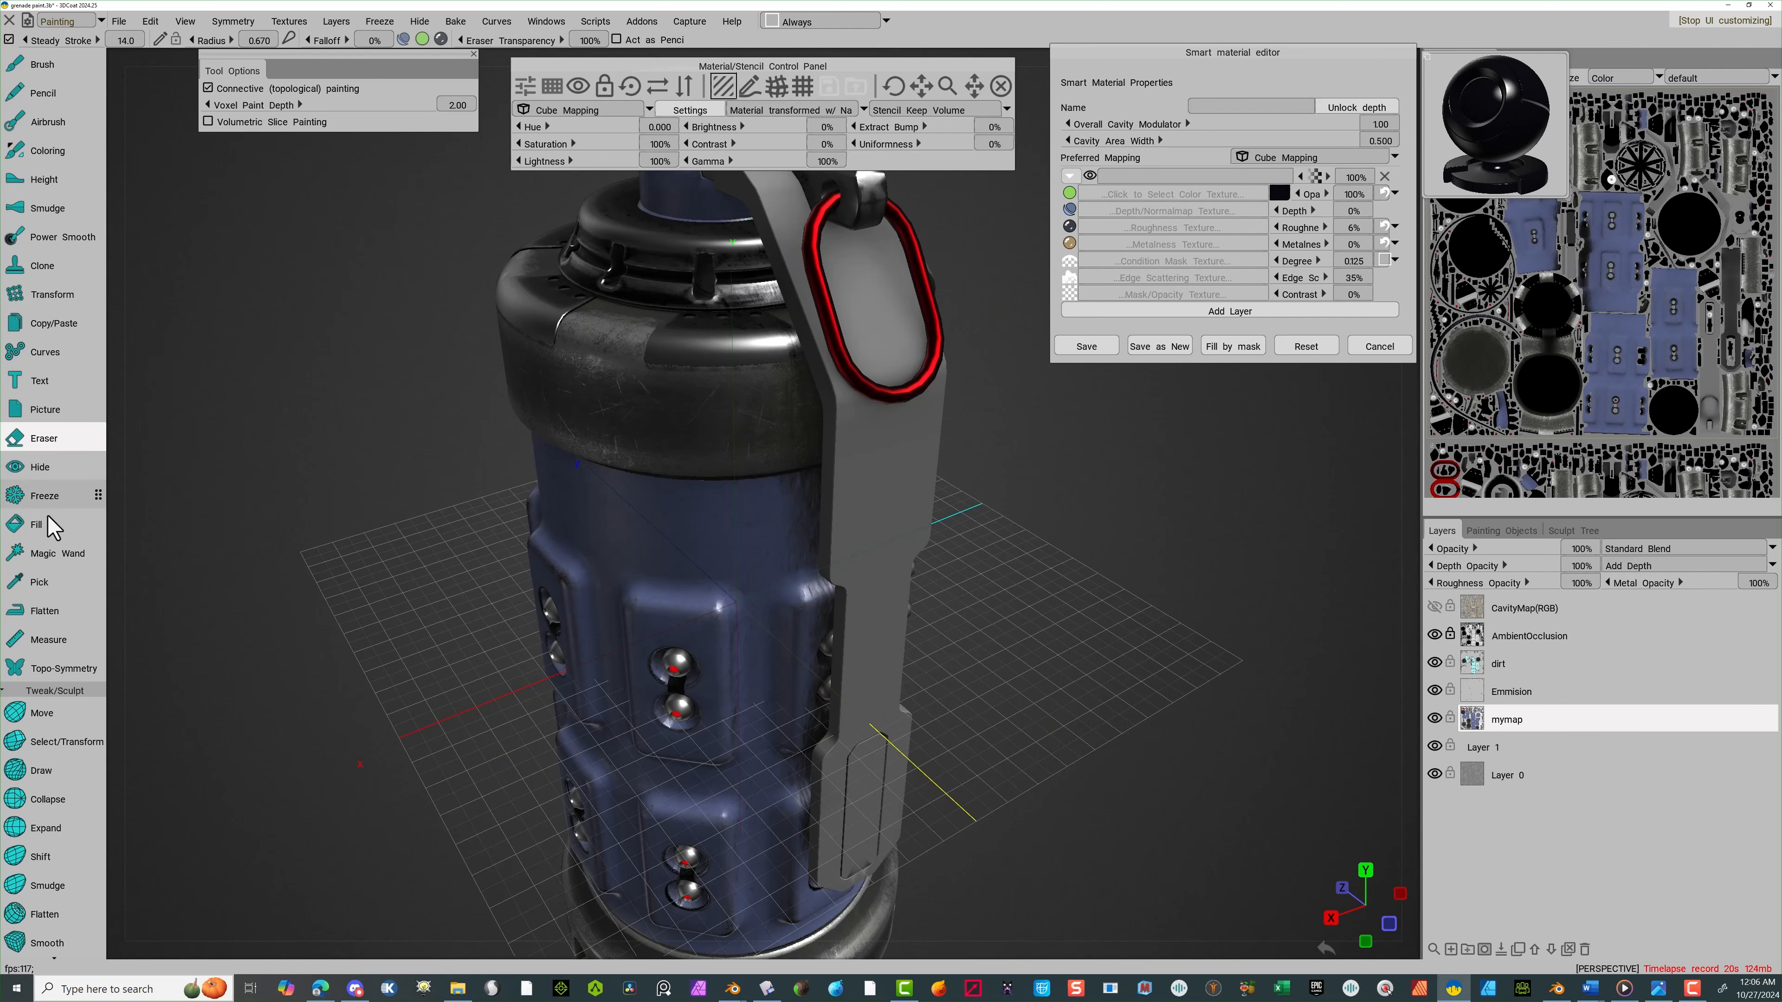
left_click(56, 524)
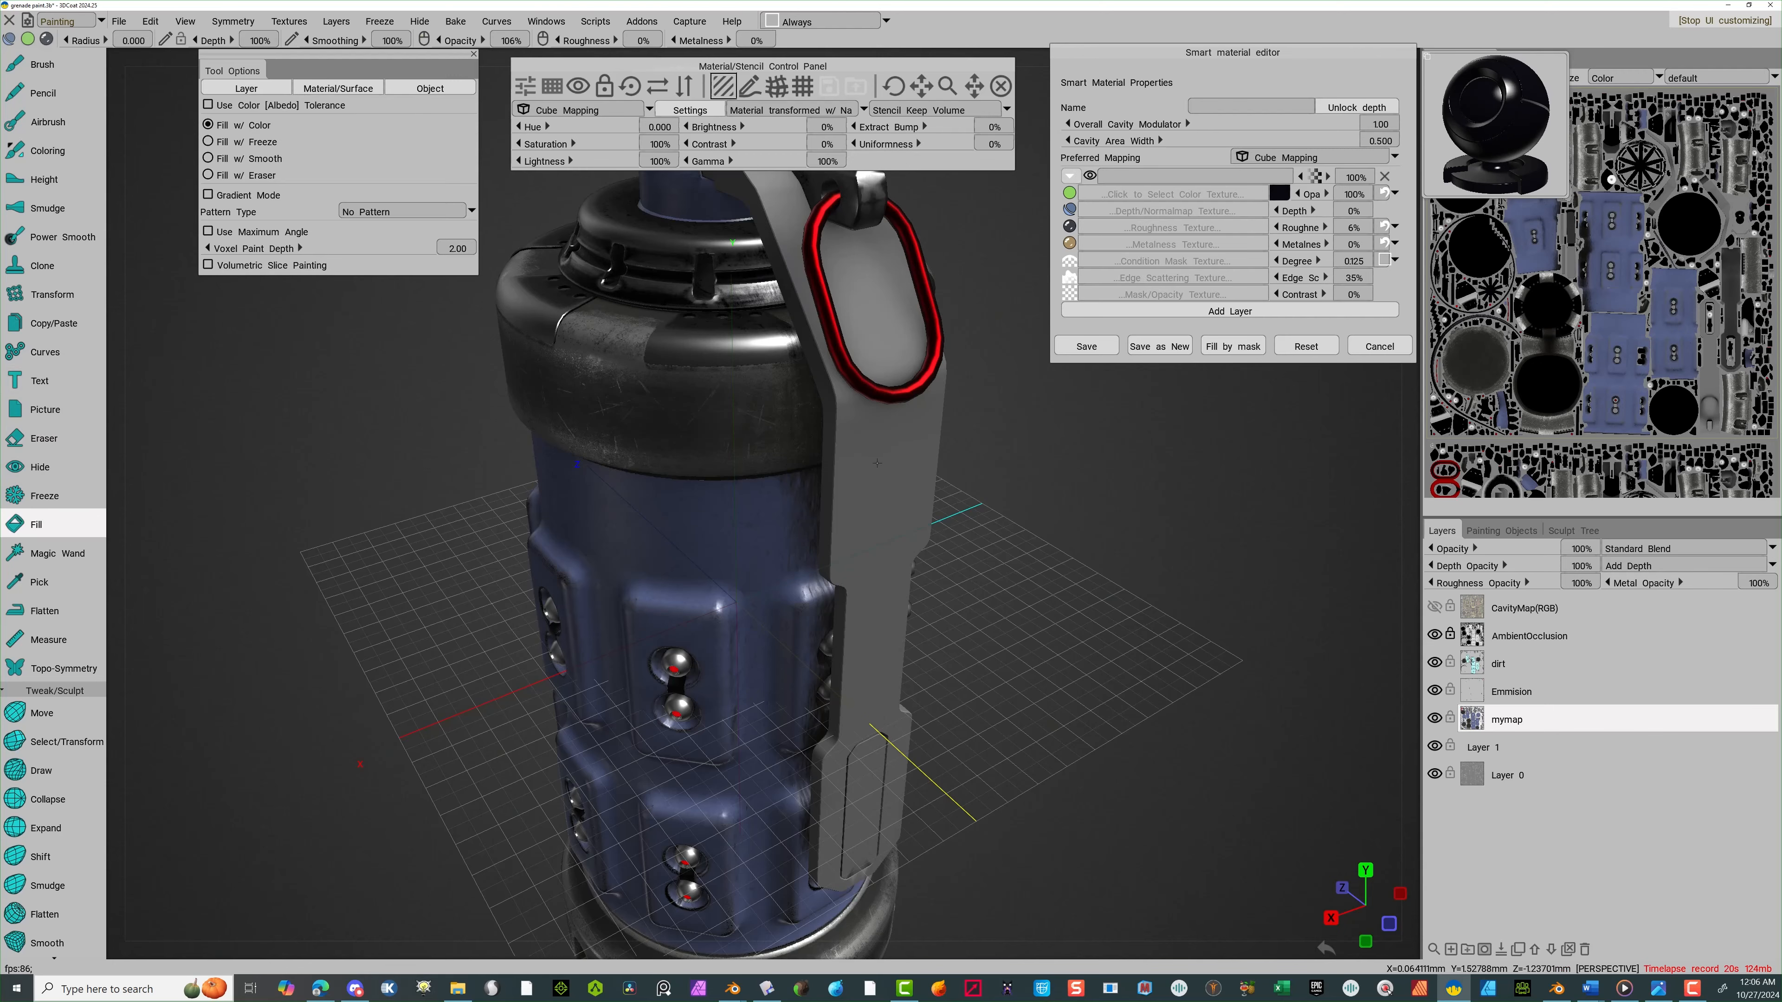
left_click(877, 463)
left_click_drag(1066, 473, 1129, 463)
right_click_drag(1123, 456, 1055, 433)
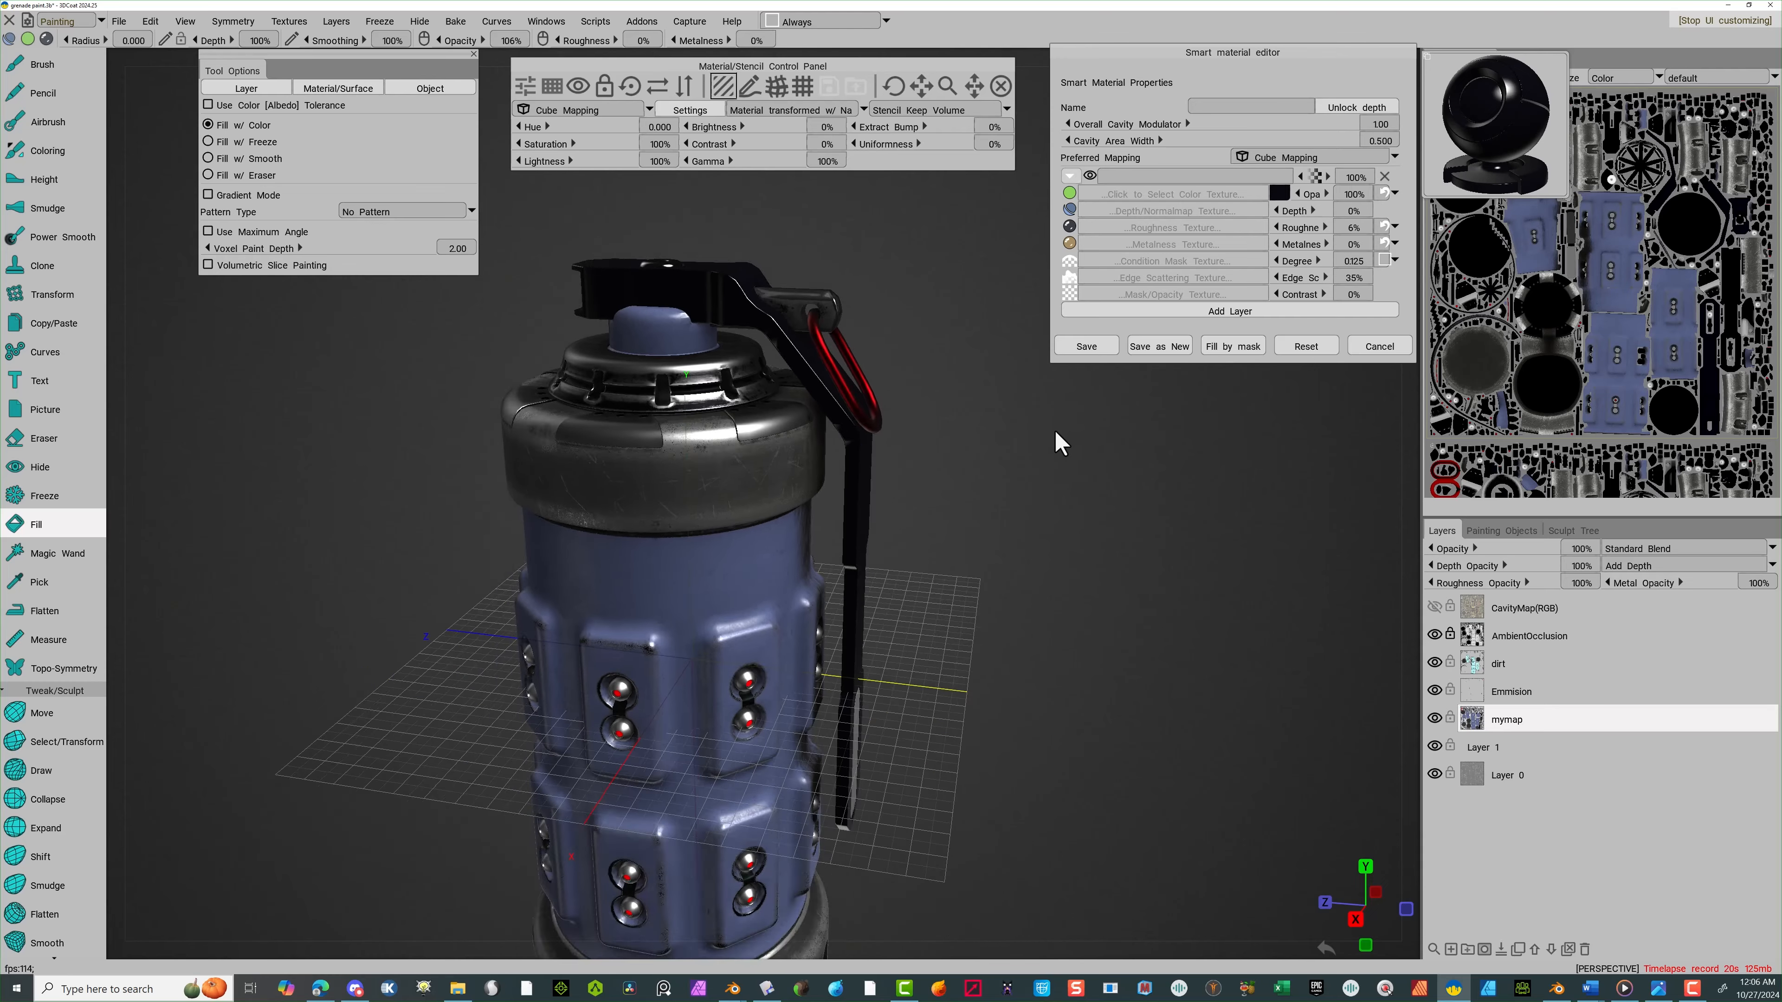
Check the filled safety lever from other angles and save the edited black smart material
left_click_drag(1054, 434, 1126, 429)
right_click_drag(1125, 428, 1071, 402)
left_click_drag(1077, 412, 1062, 486)
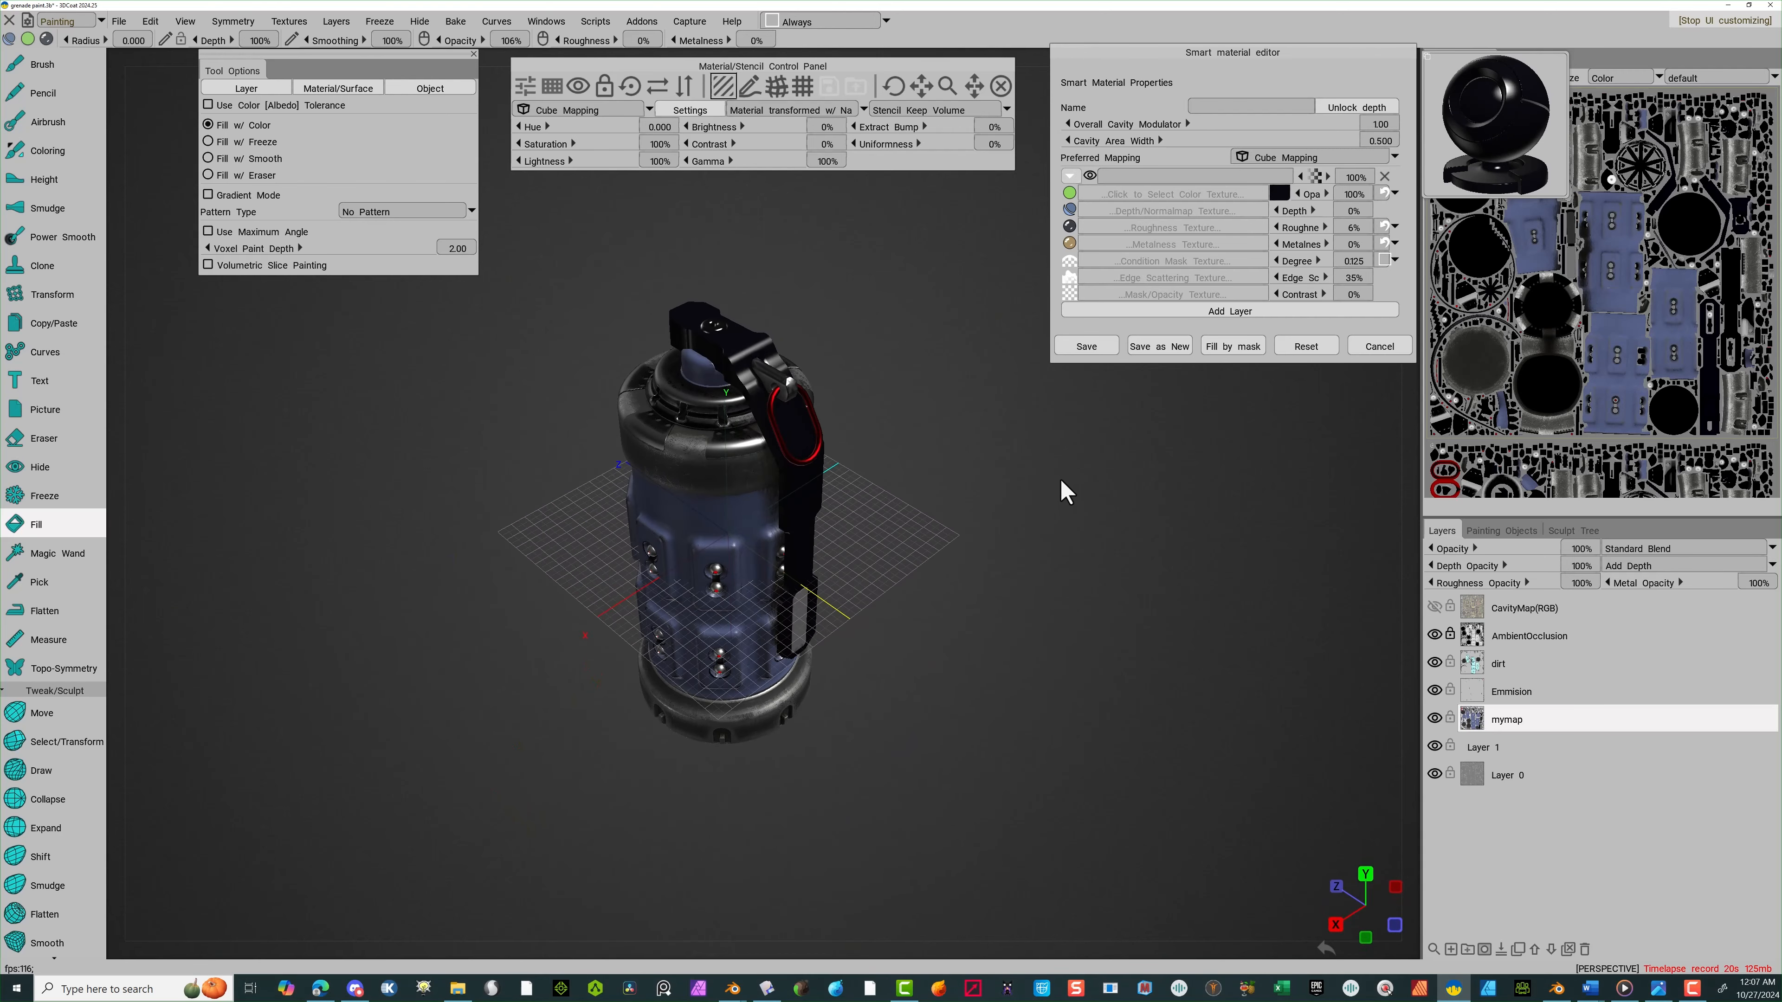
left_click(1083, 347)
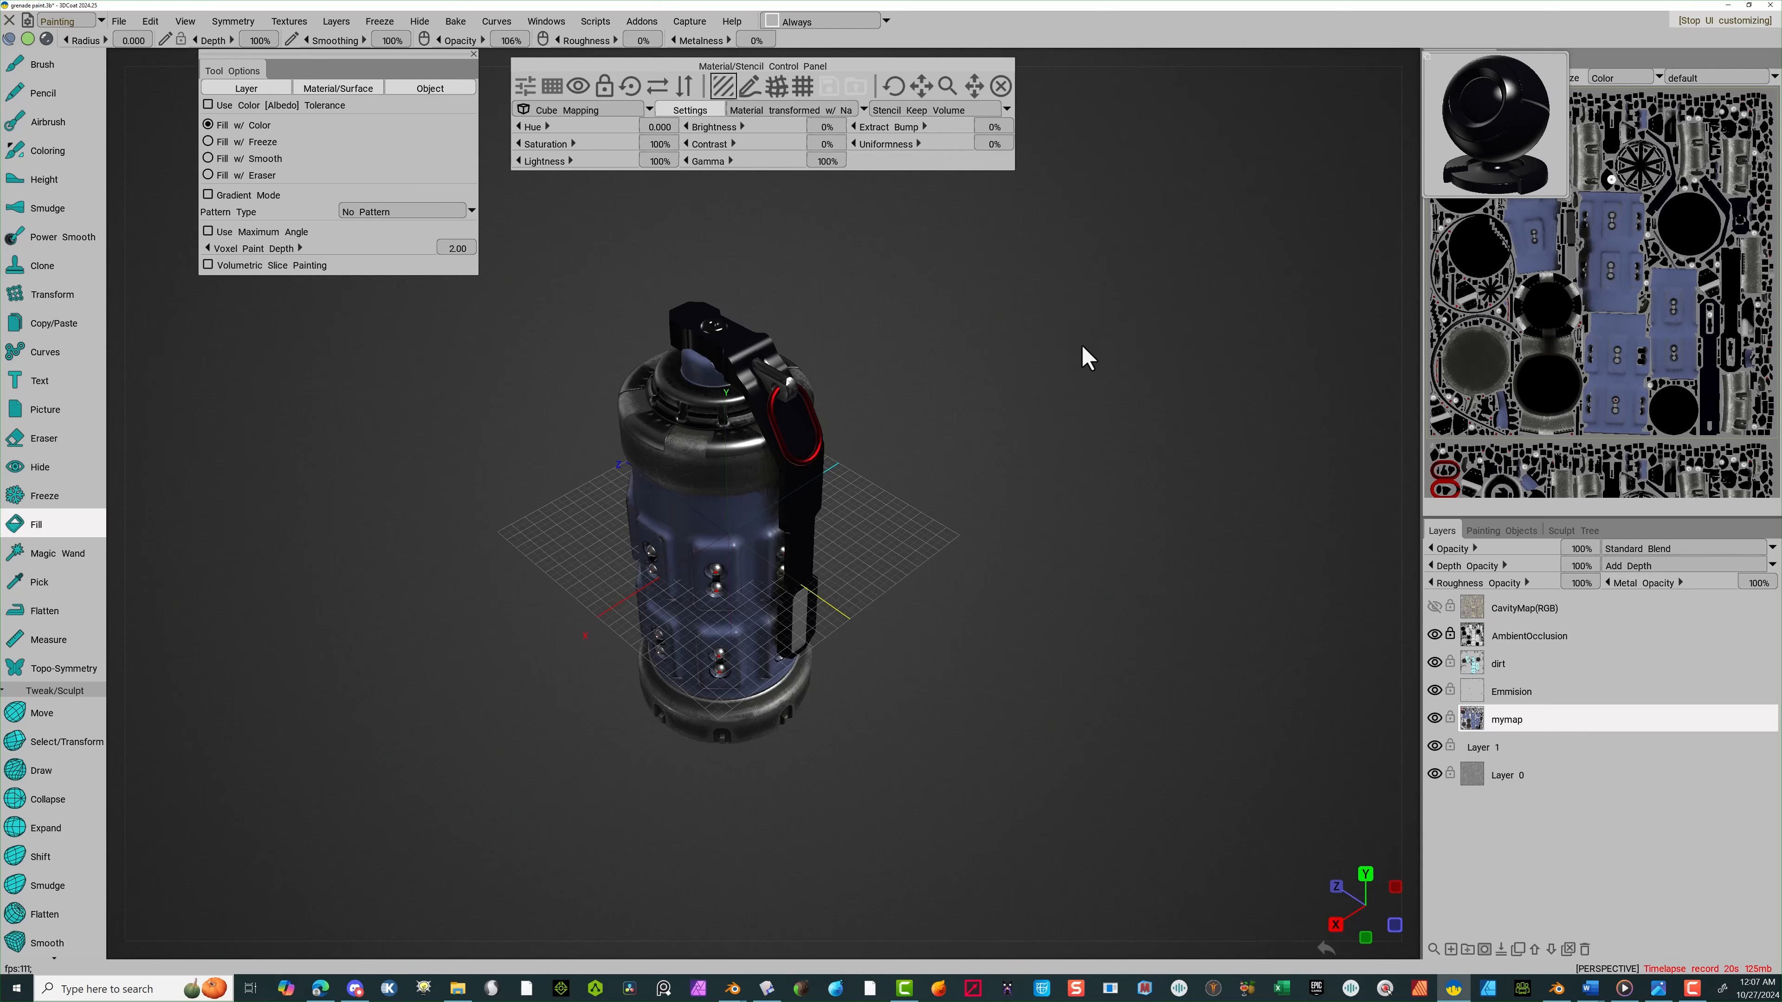
Open the blue smart material in NewFolder for editing and set its metalness to 100%
mouse_move(1396, 174)
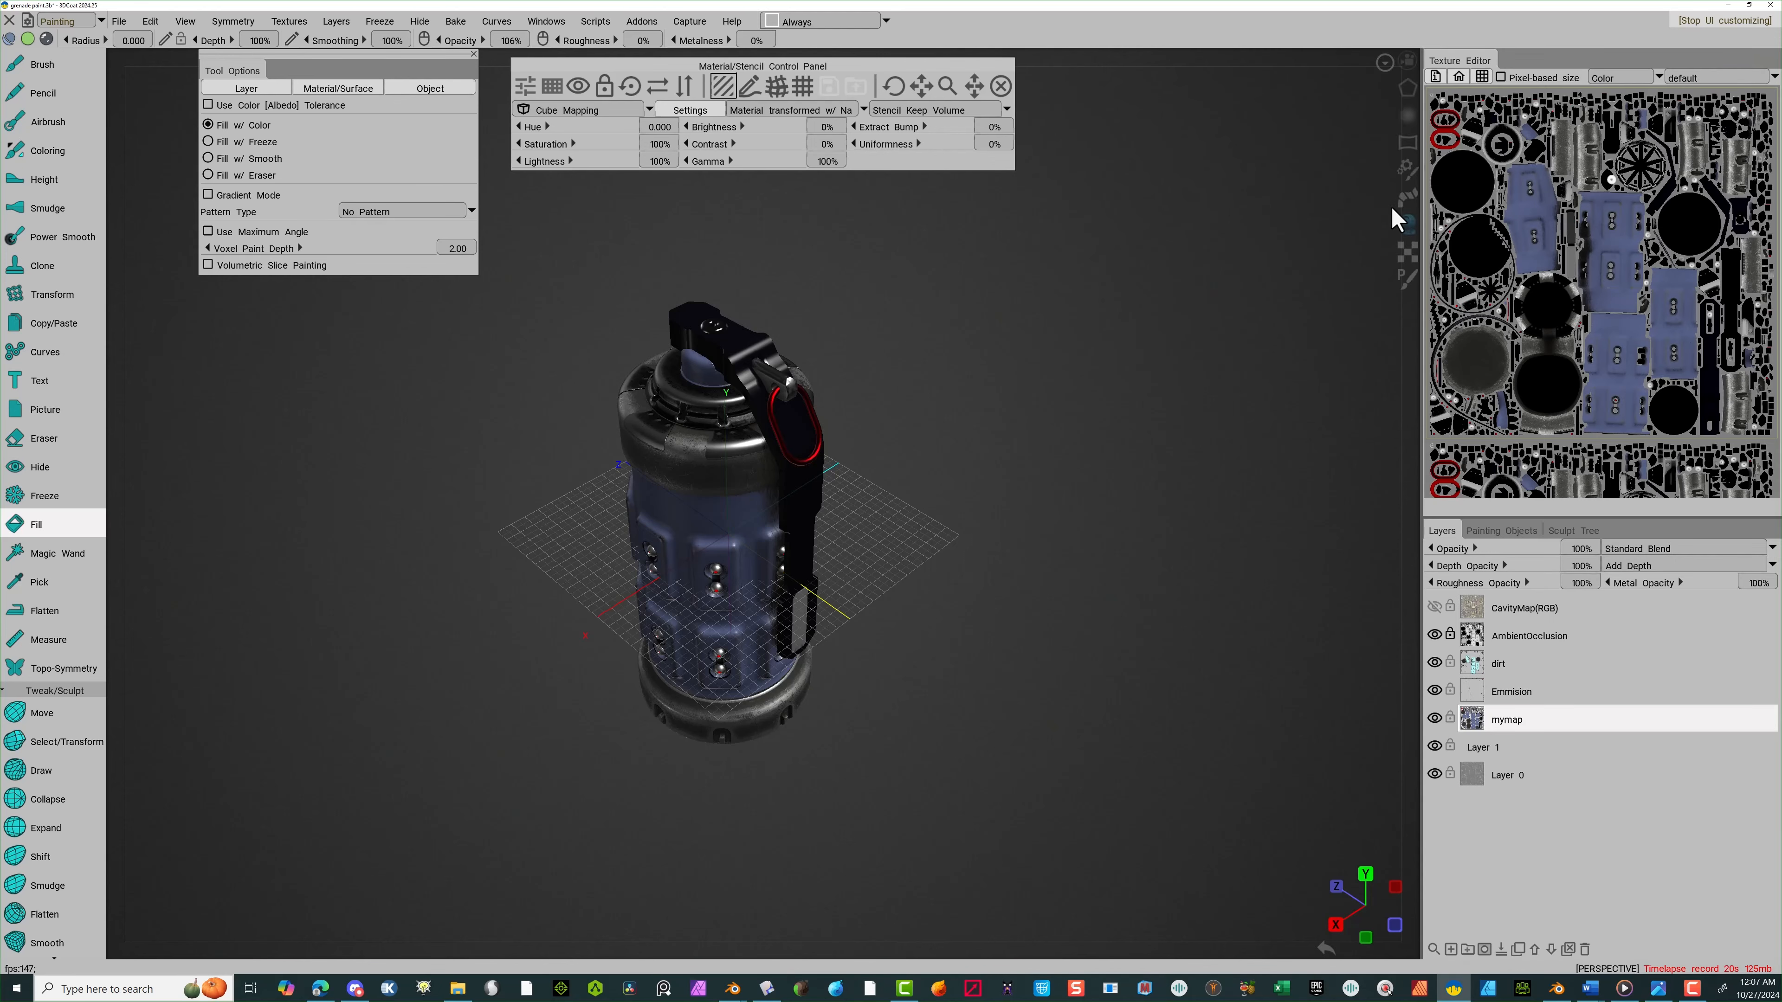
mouse_move(1409, 229)
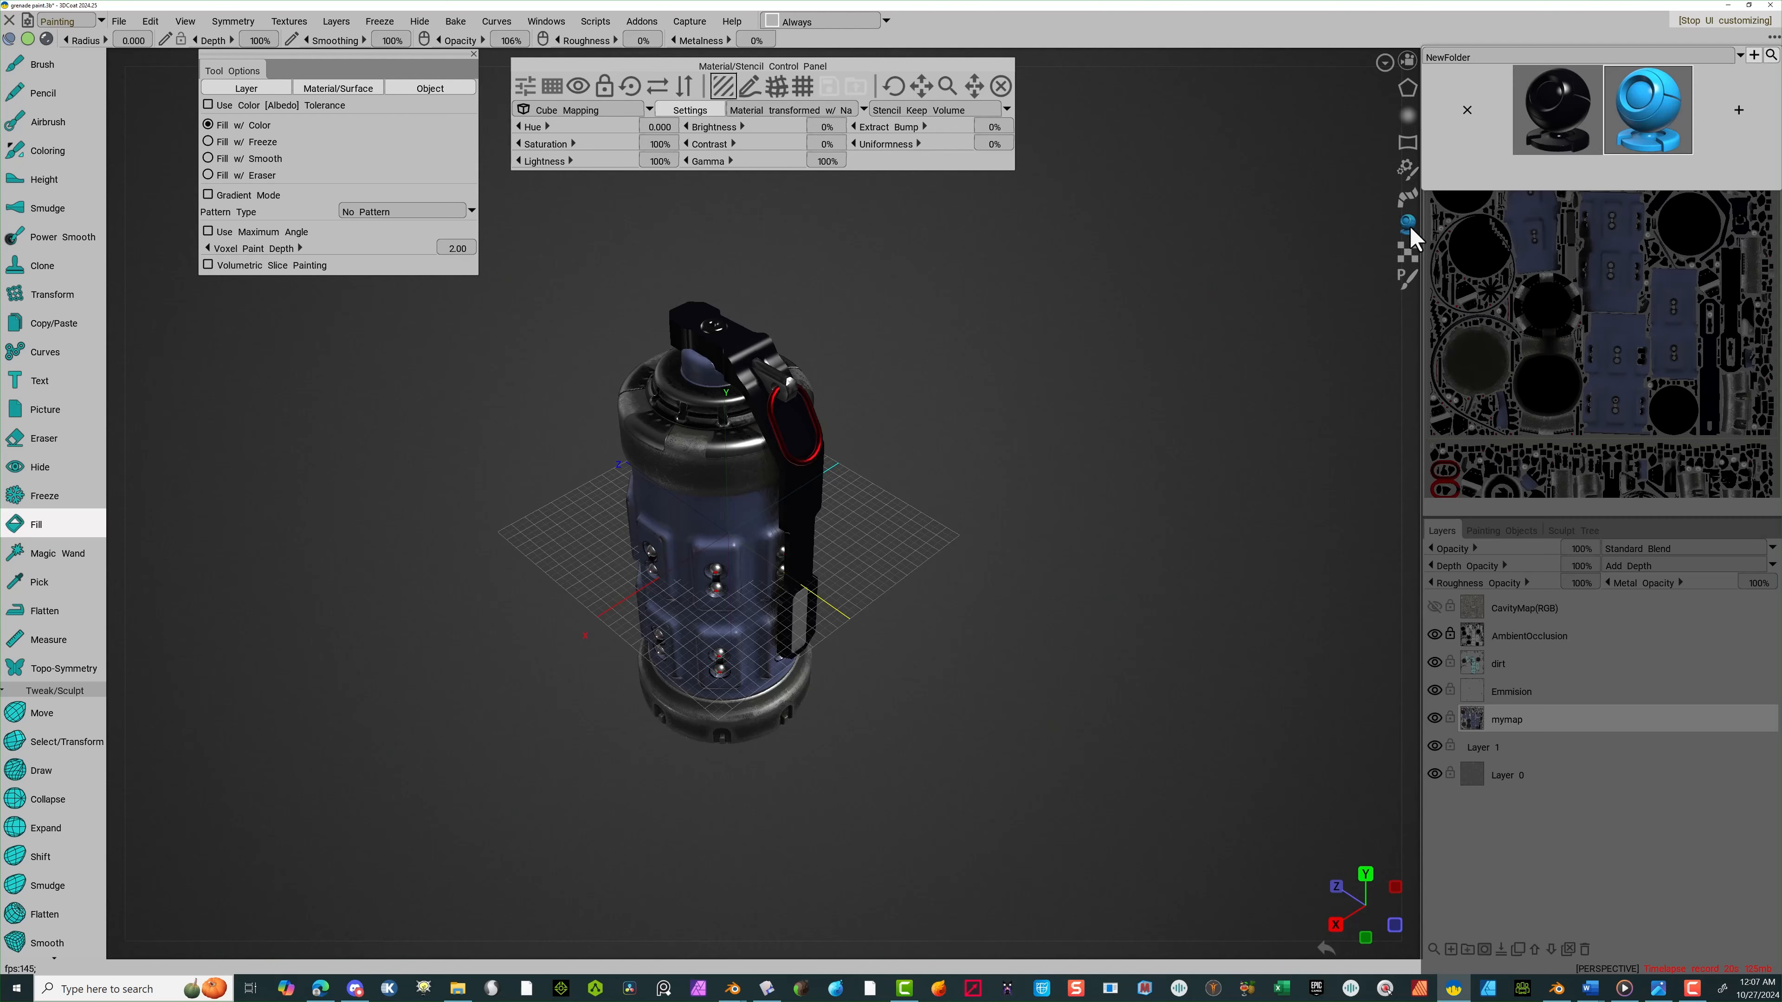
double_click(1650, 123)
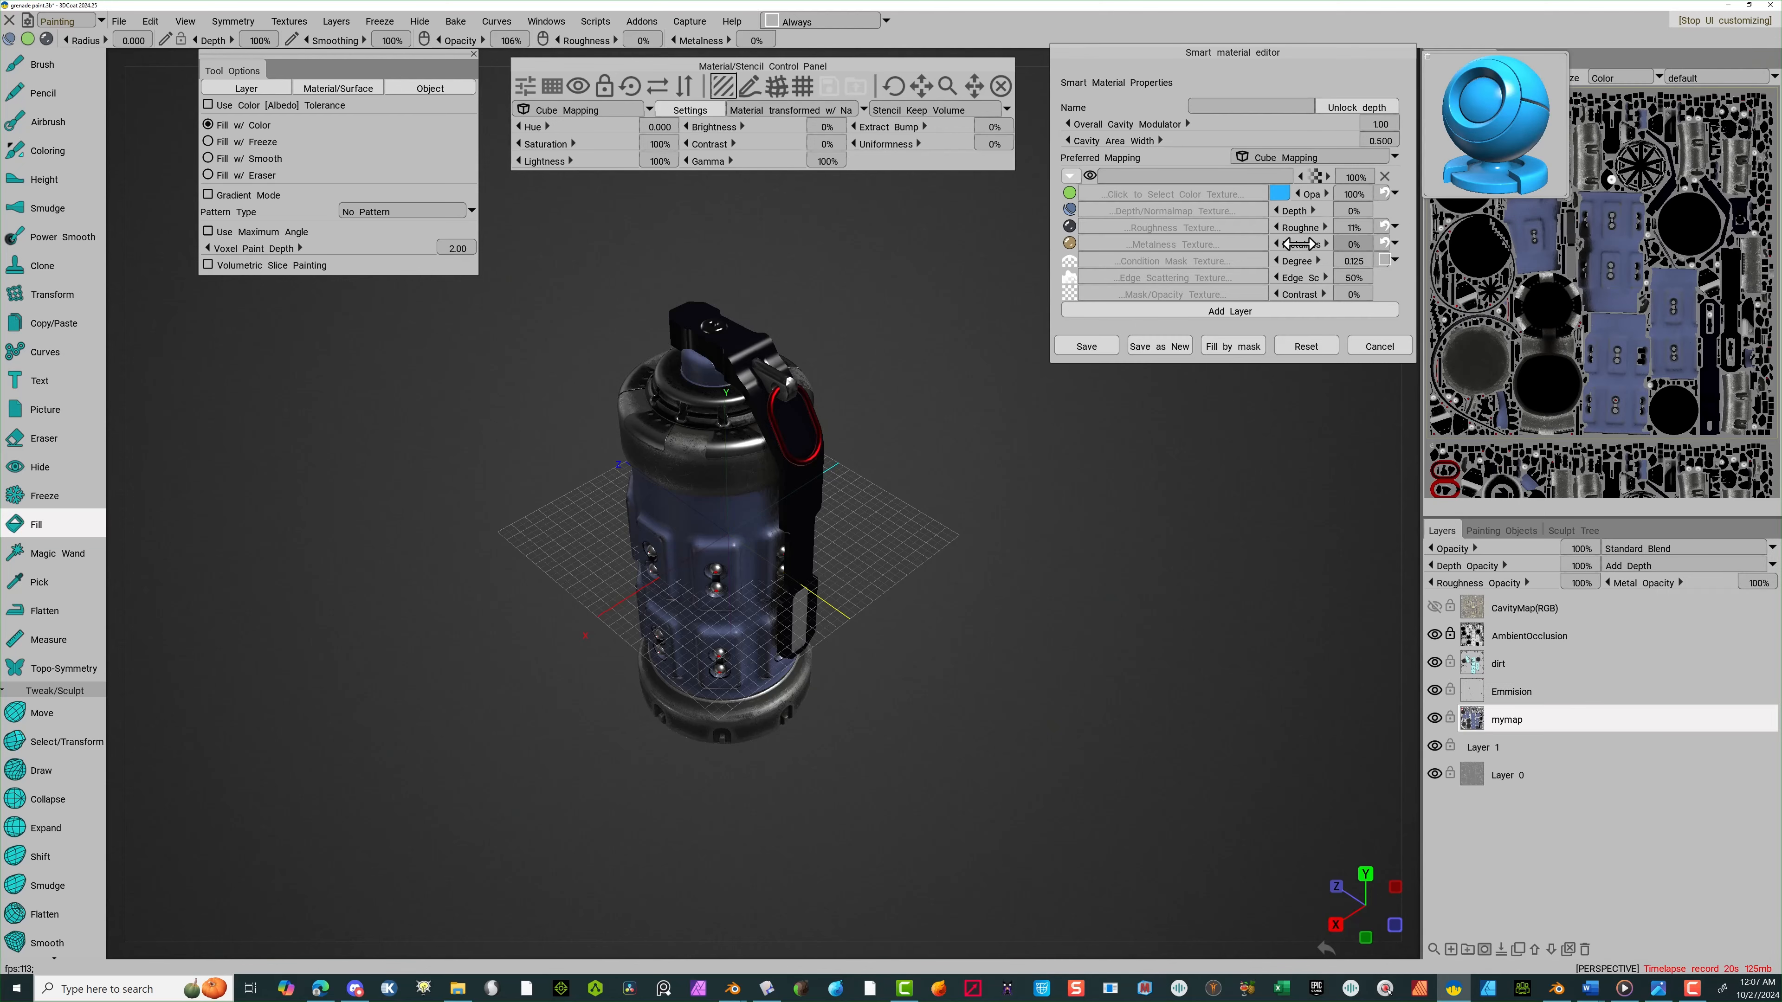
left_click_drag(1300, 244, 1375, 244)
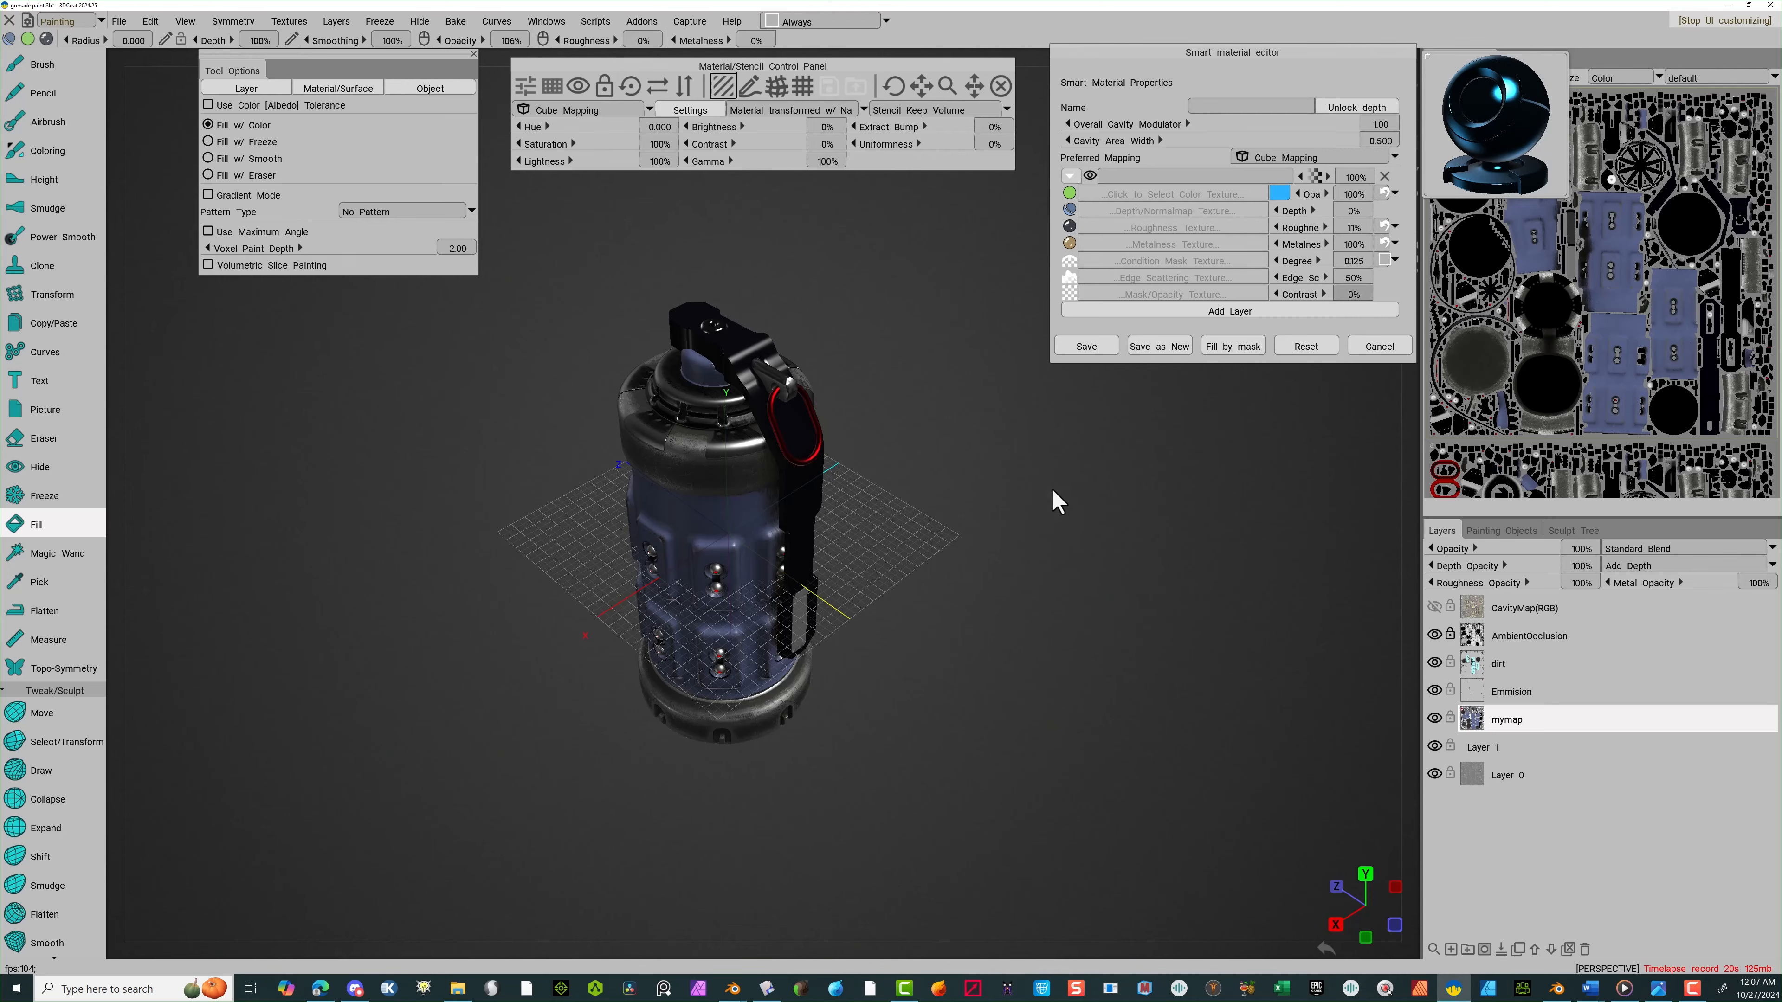
Fill the safety lever's outer face, including its lower inset, with the blue metallic material
right_click_drag(977, 487, 1158, 481)
left_click_drag(1157, 482, 1115, 435)
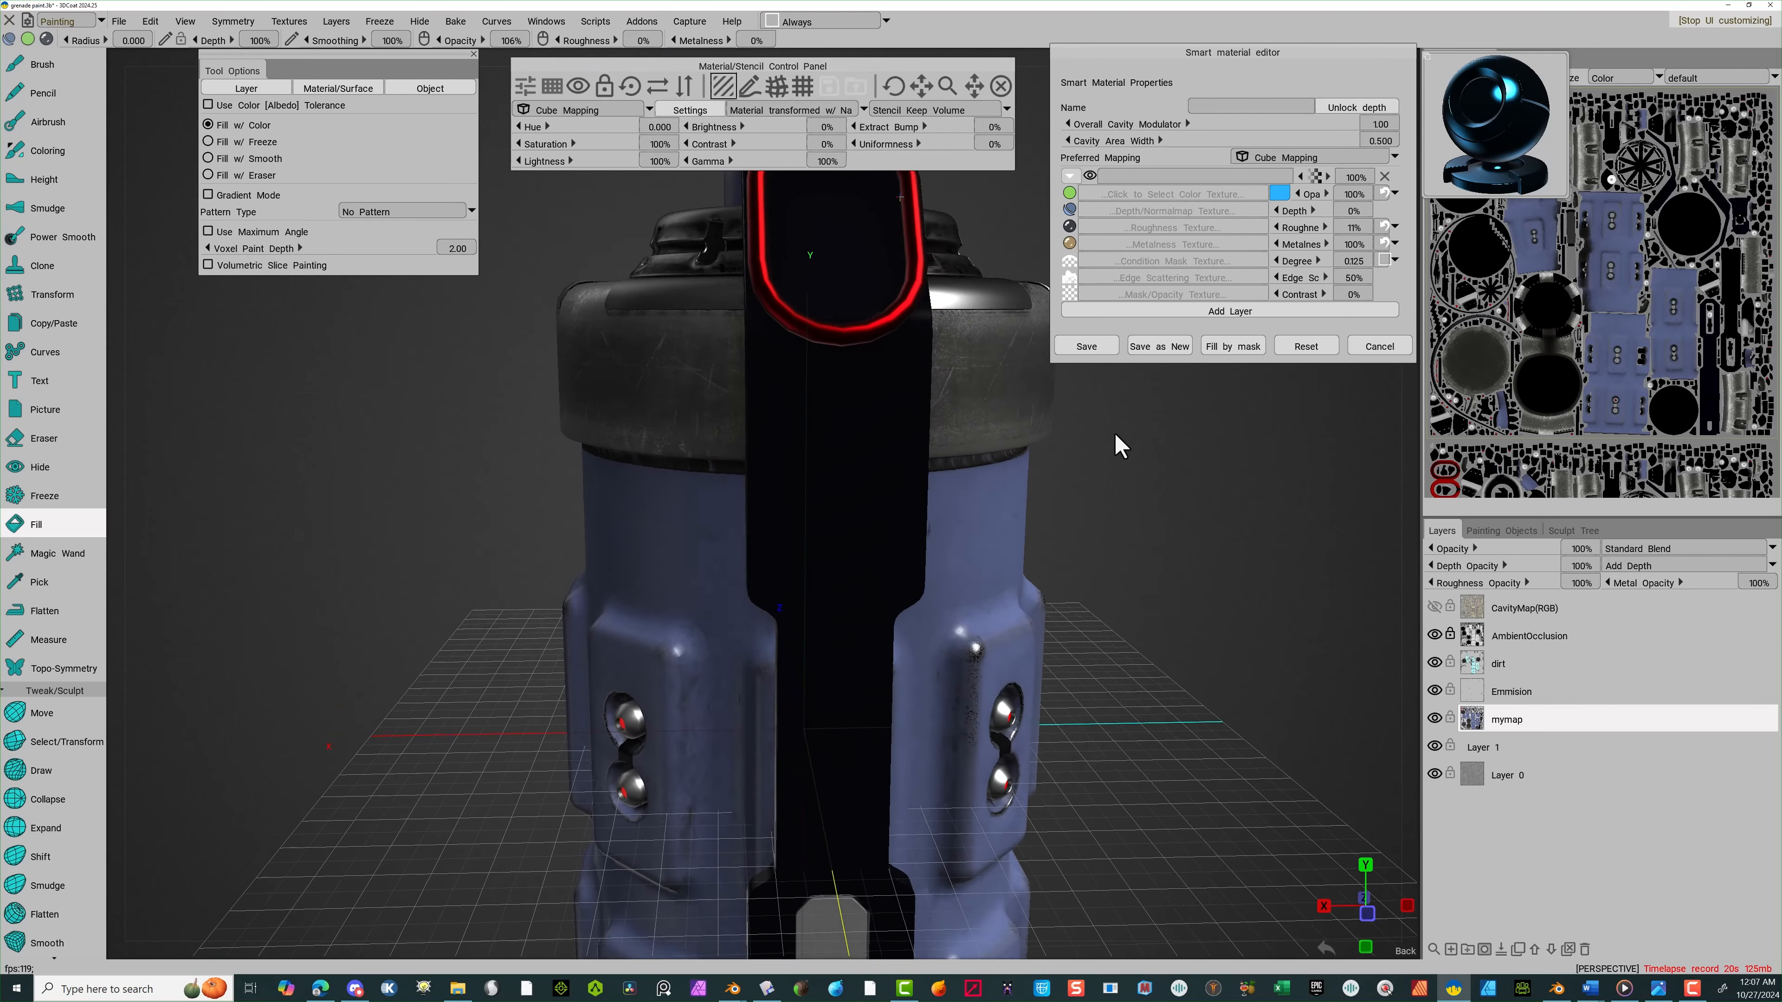
right_click_drag(1115, 434, 866, 502)
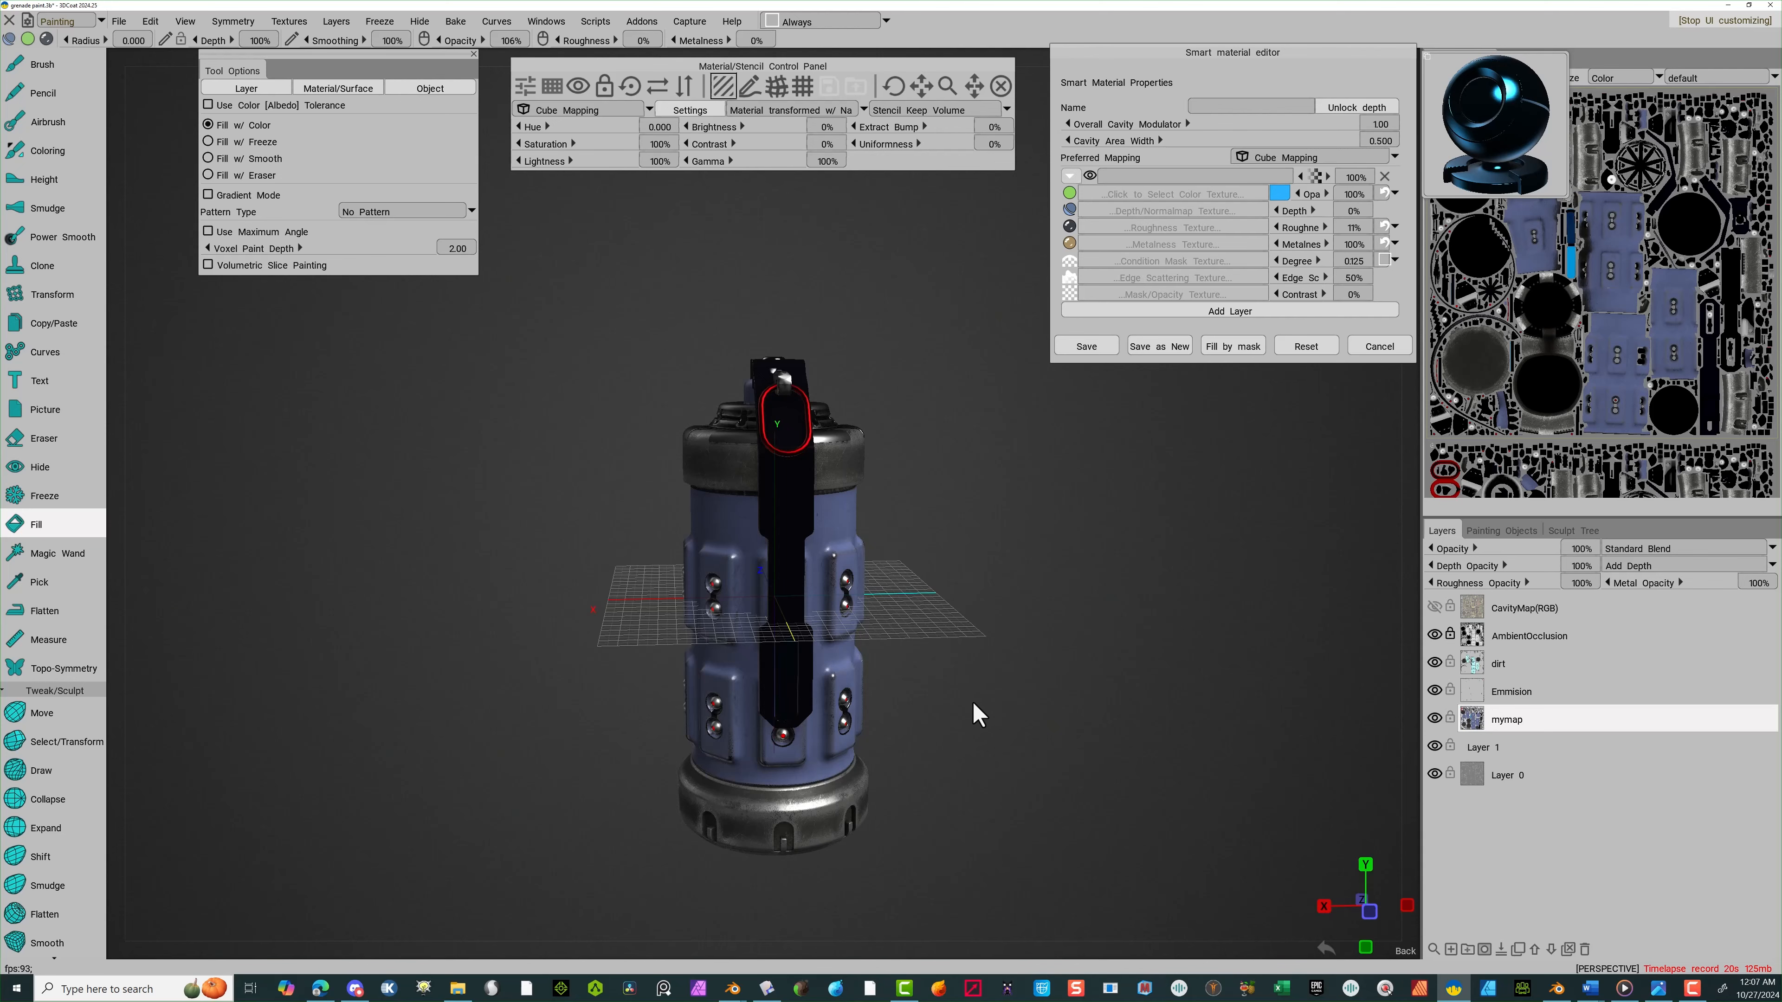
left_click_drag(979, 714, 1117, 697)
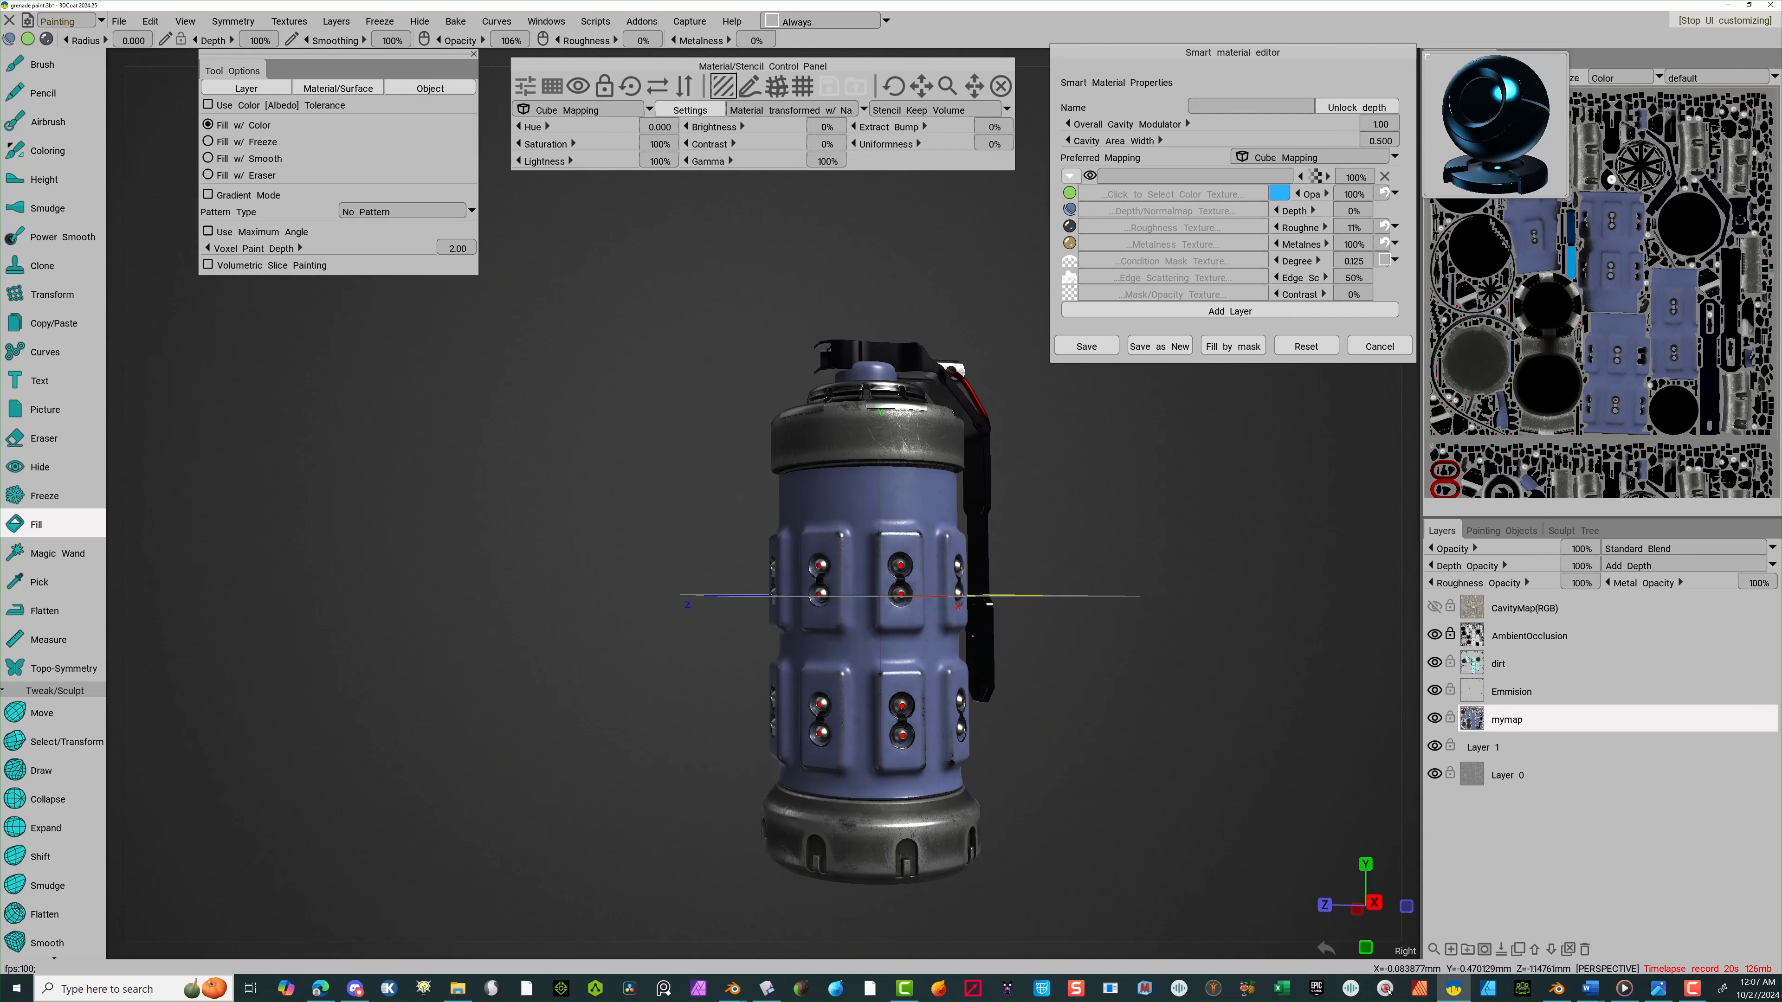
Examine the grenade's black end caps and safety lever from several angles
left_click_drag(1118, 584, 903, 551)
scroll(905, 552, "up", 5)
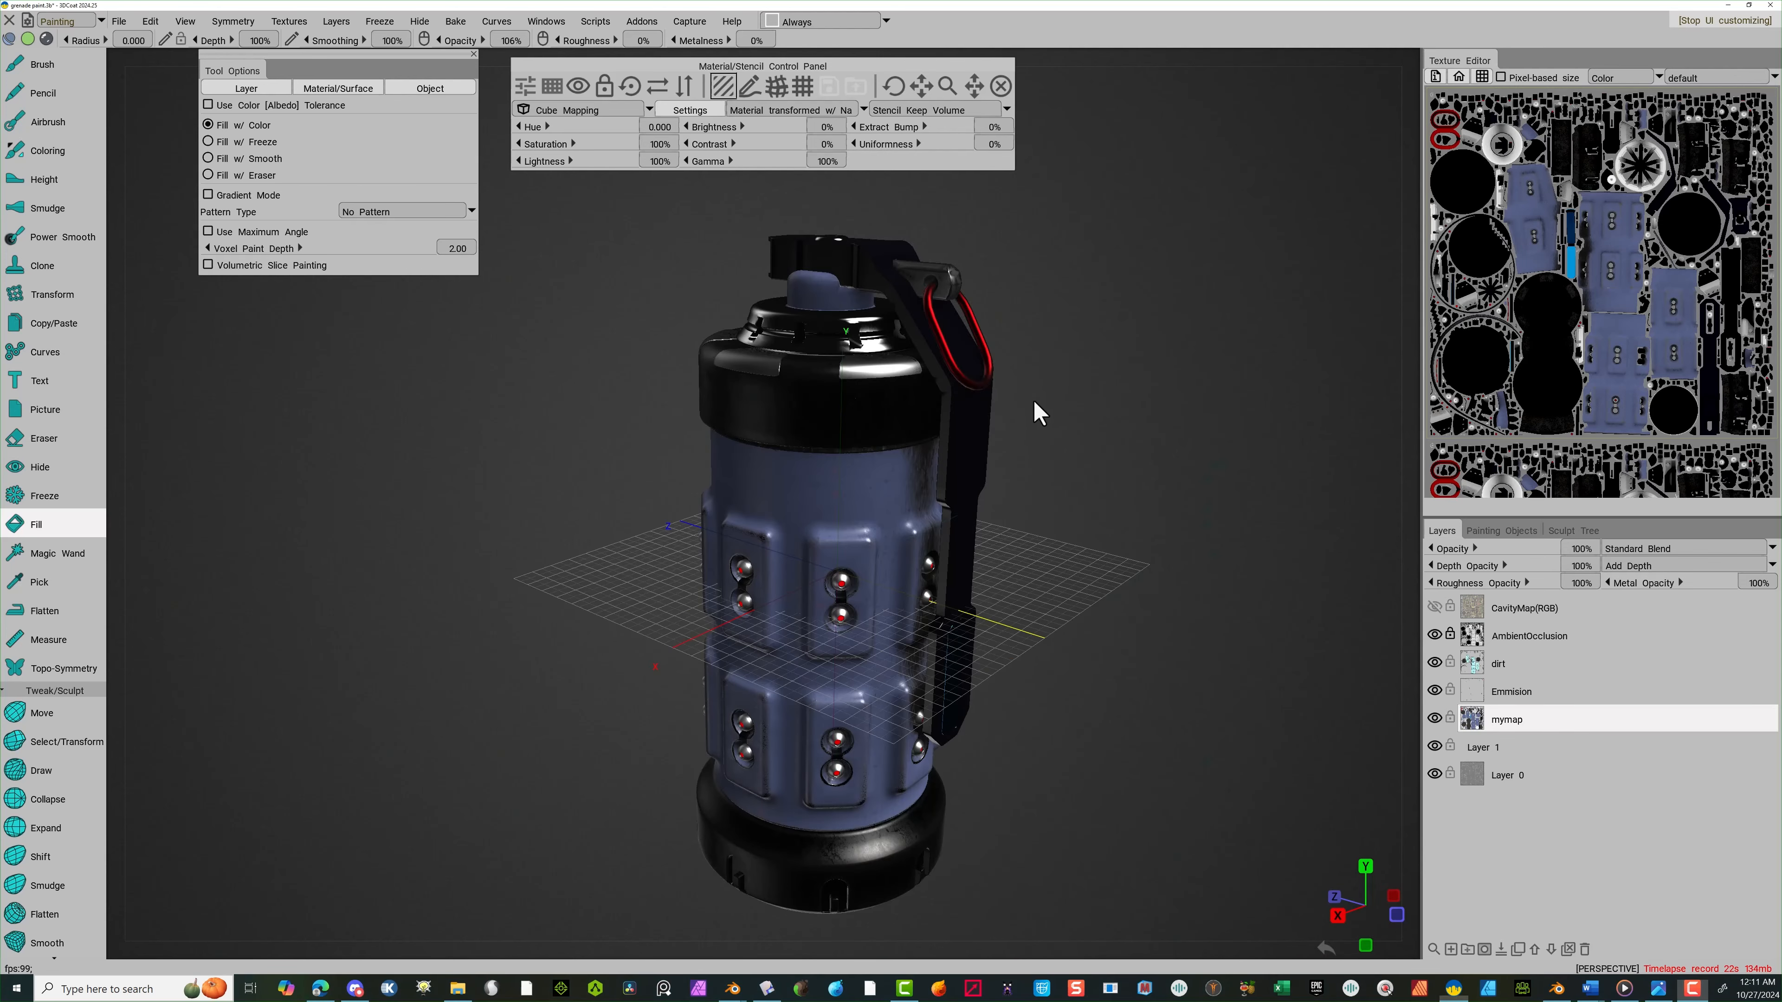
left_click_drag(1117, 450, 932, 405)
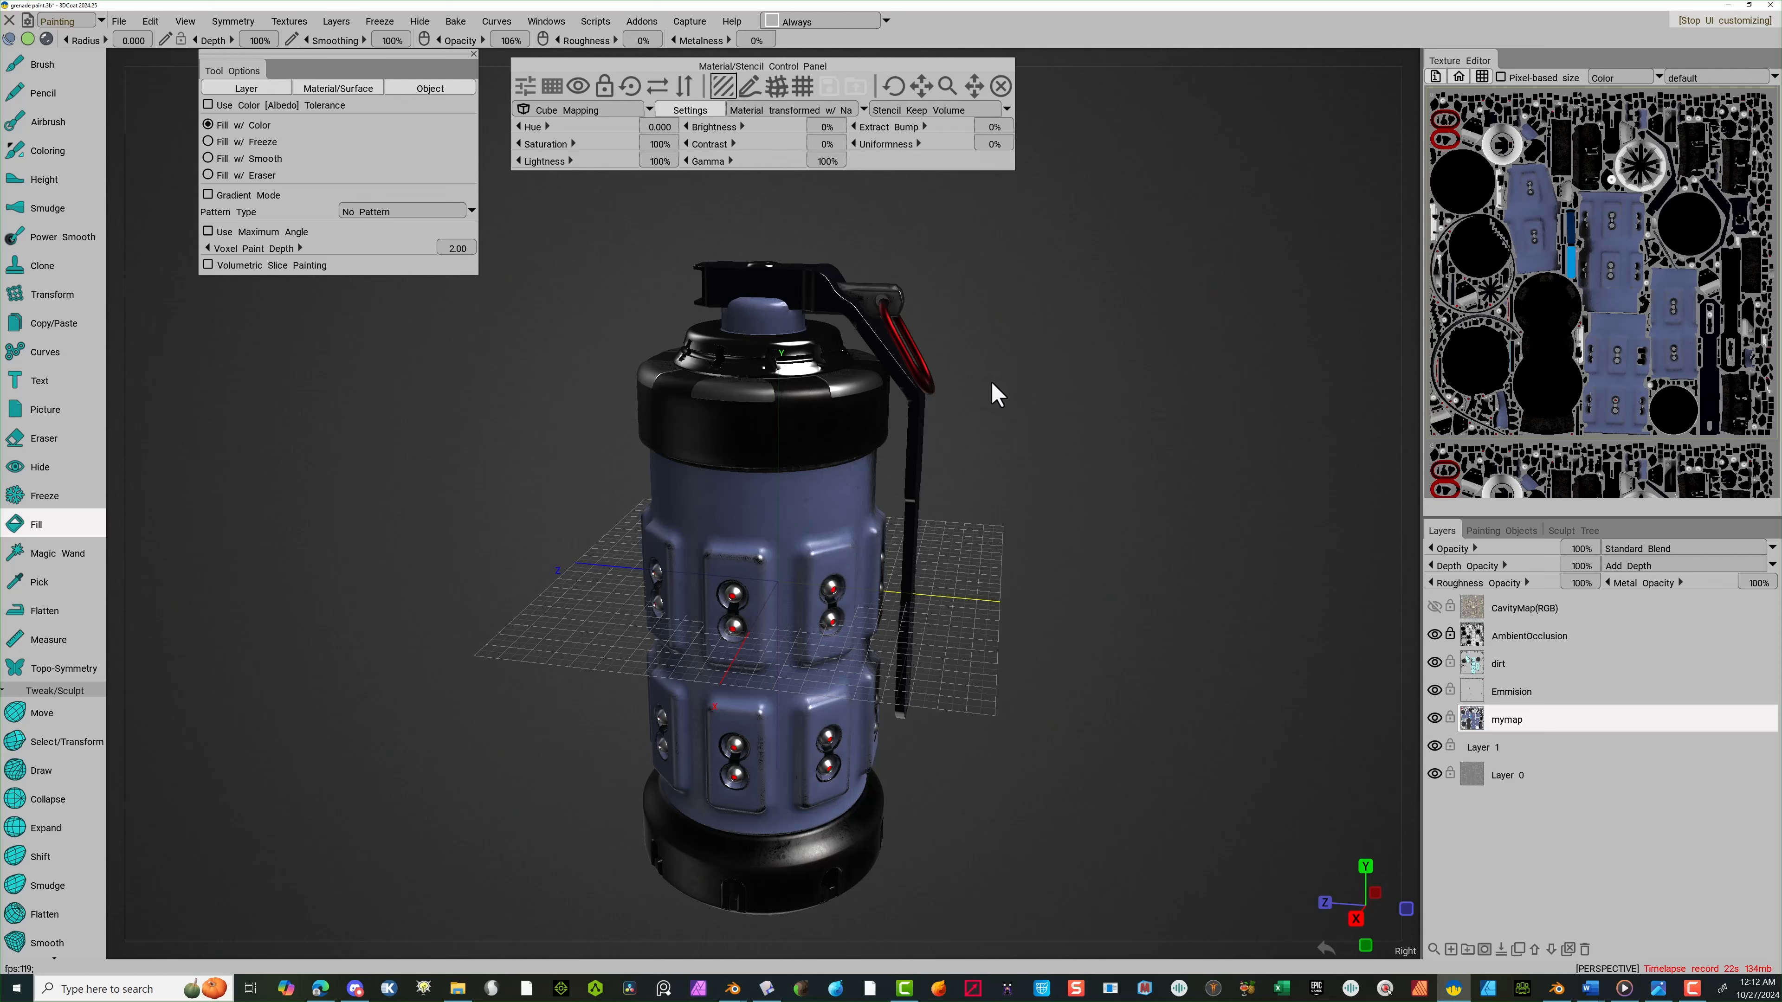
mouse_move(992, 392)
left_mouse_down()
mouse_move(1004, 429)
mouse_move(945, 429)
mouse_move(978, 414)
left_mouse_up()
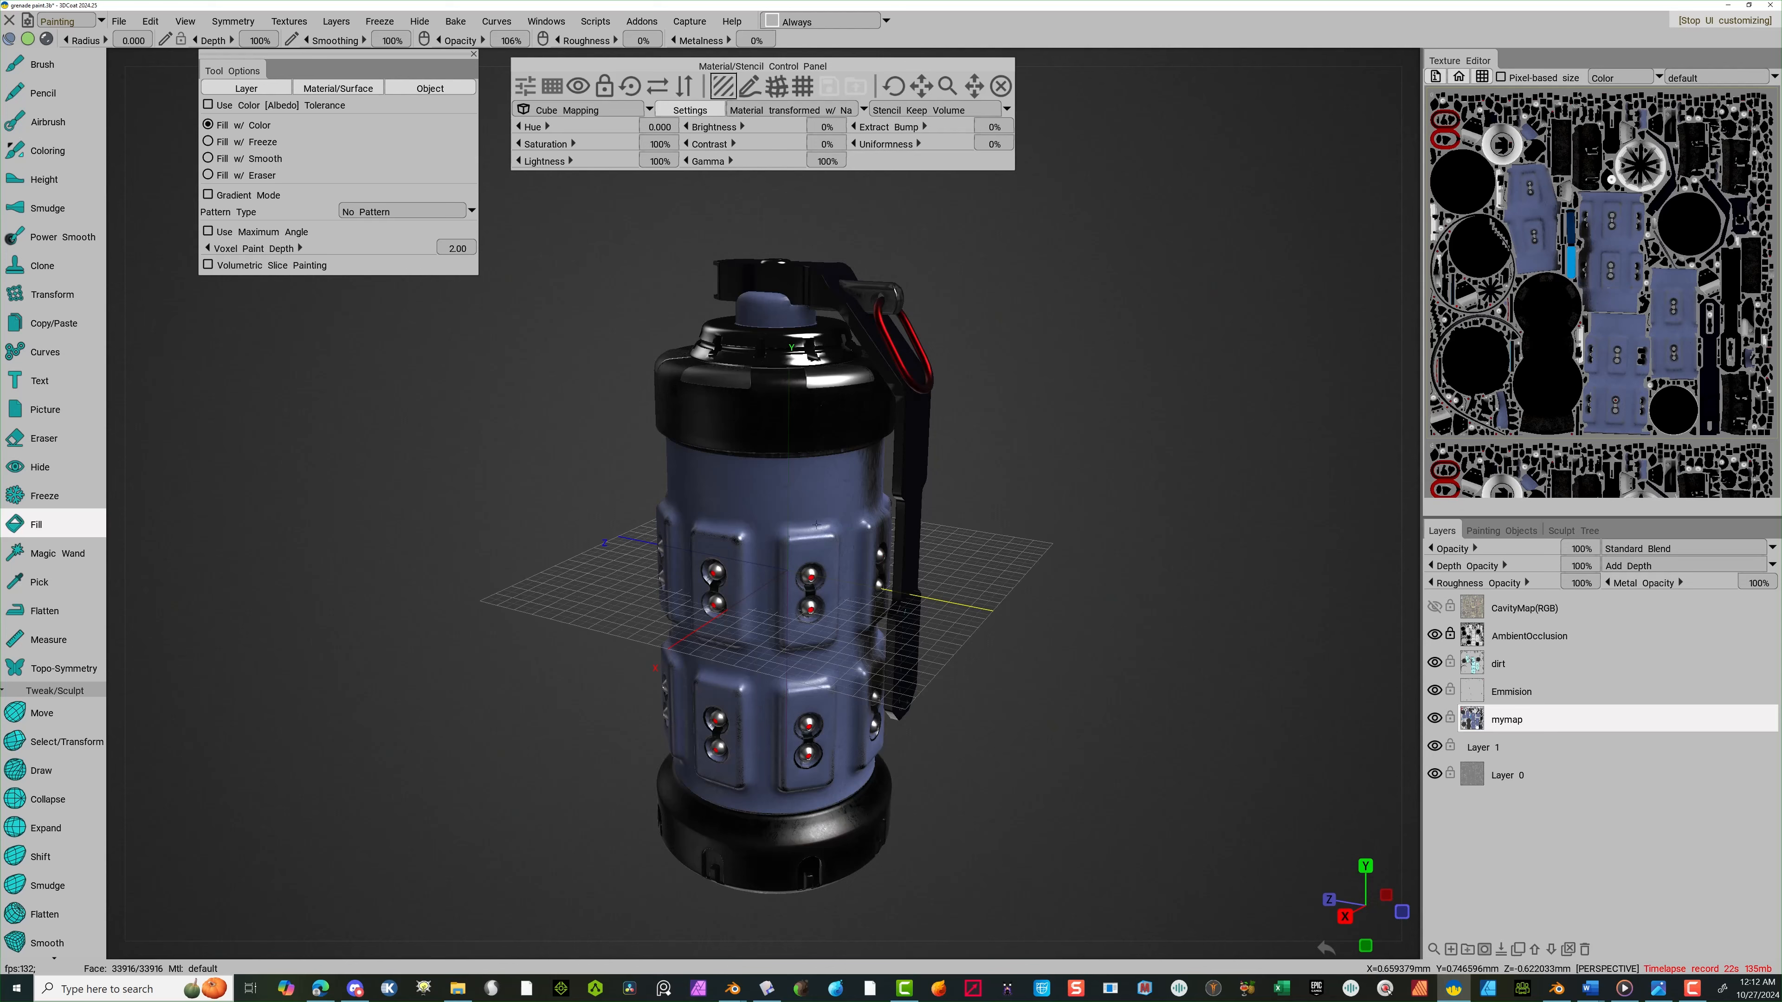
scroll(990, 417, "up", 6)
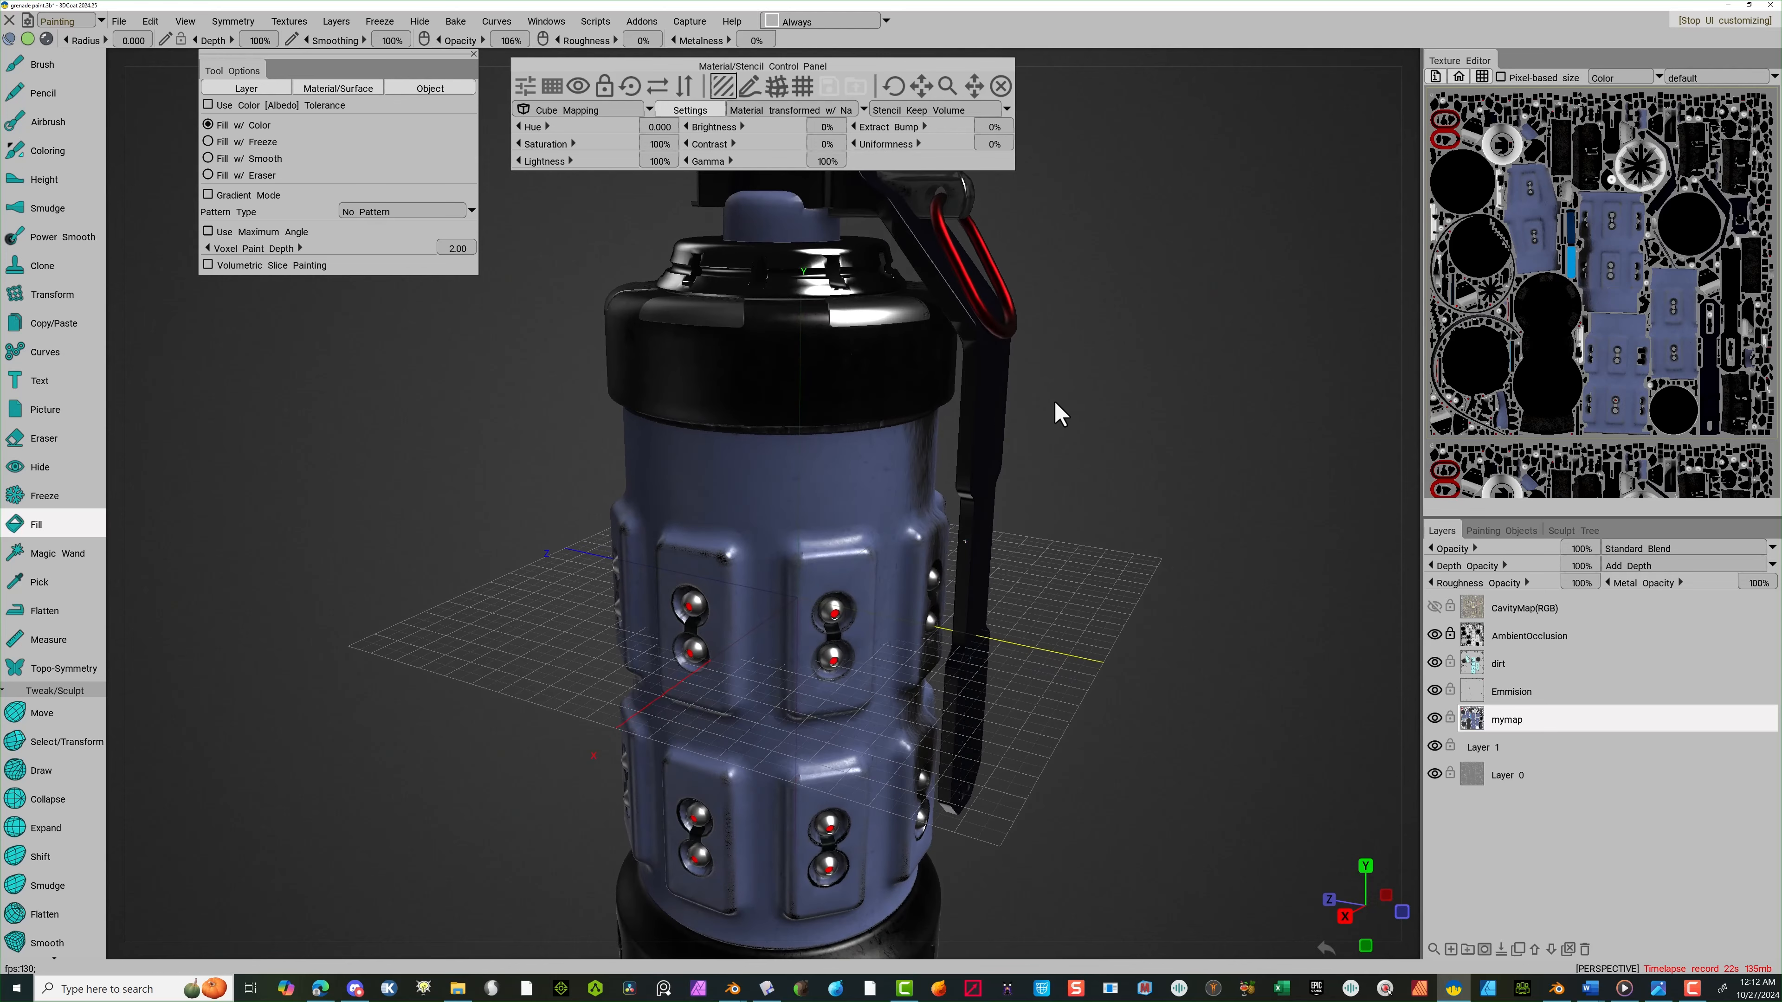
left_click_drag(1095, 388, 996, 453)
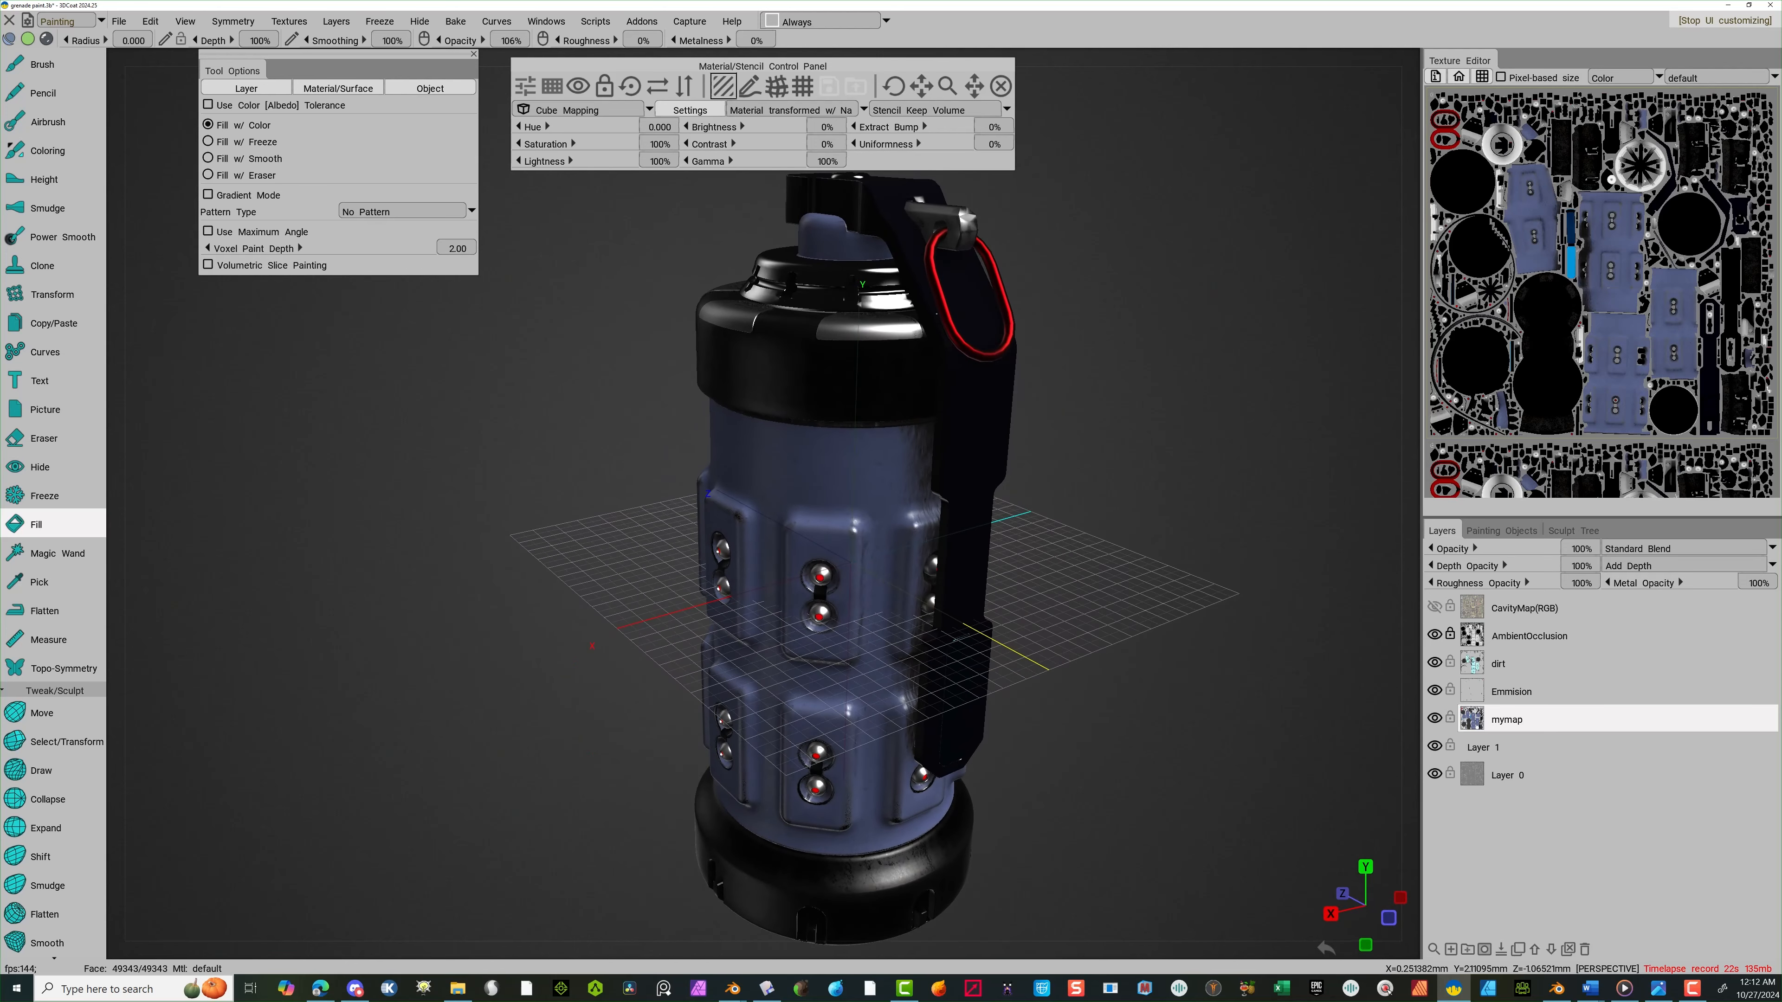
Duplicate the red gold_rough smart material in the Metals folder
mouse_move(1406, 129)
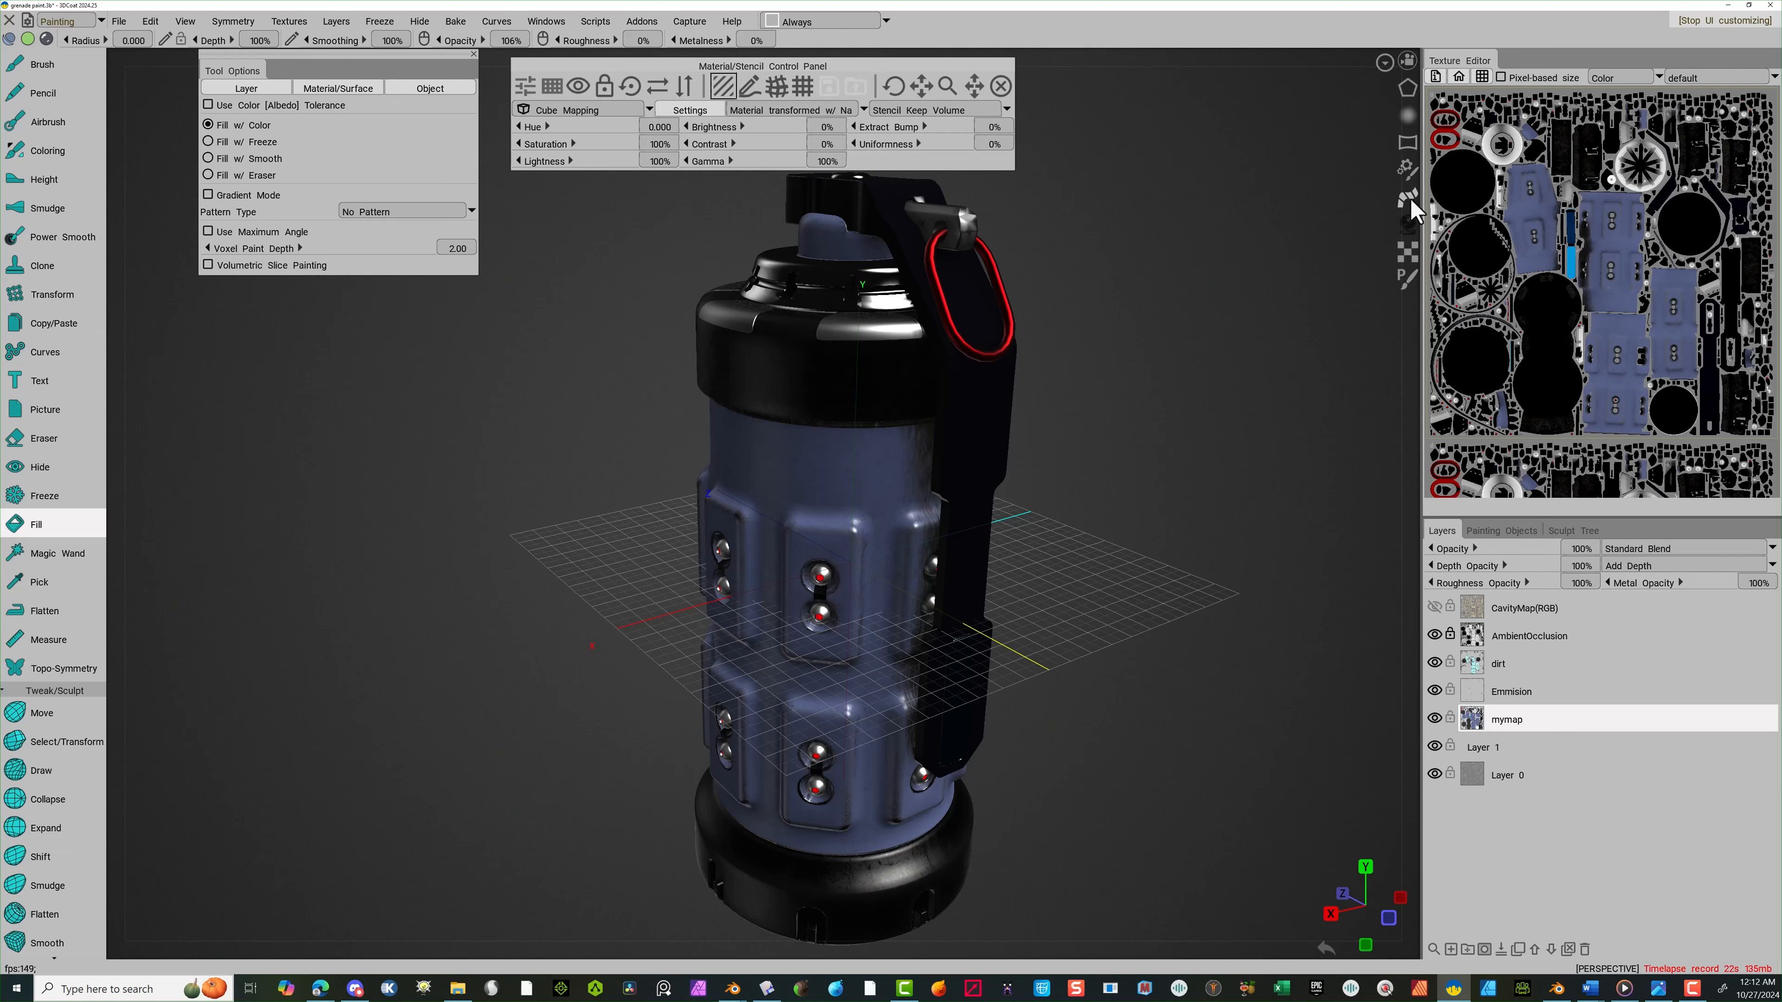
mouse_move(1414, 224)
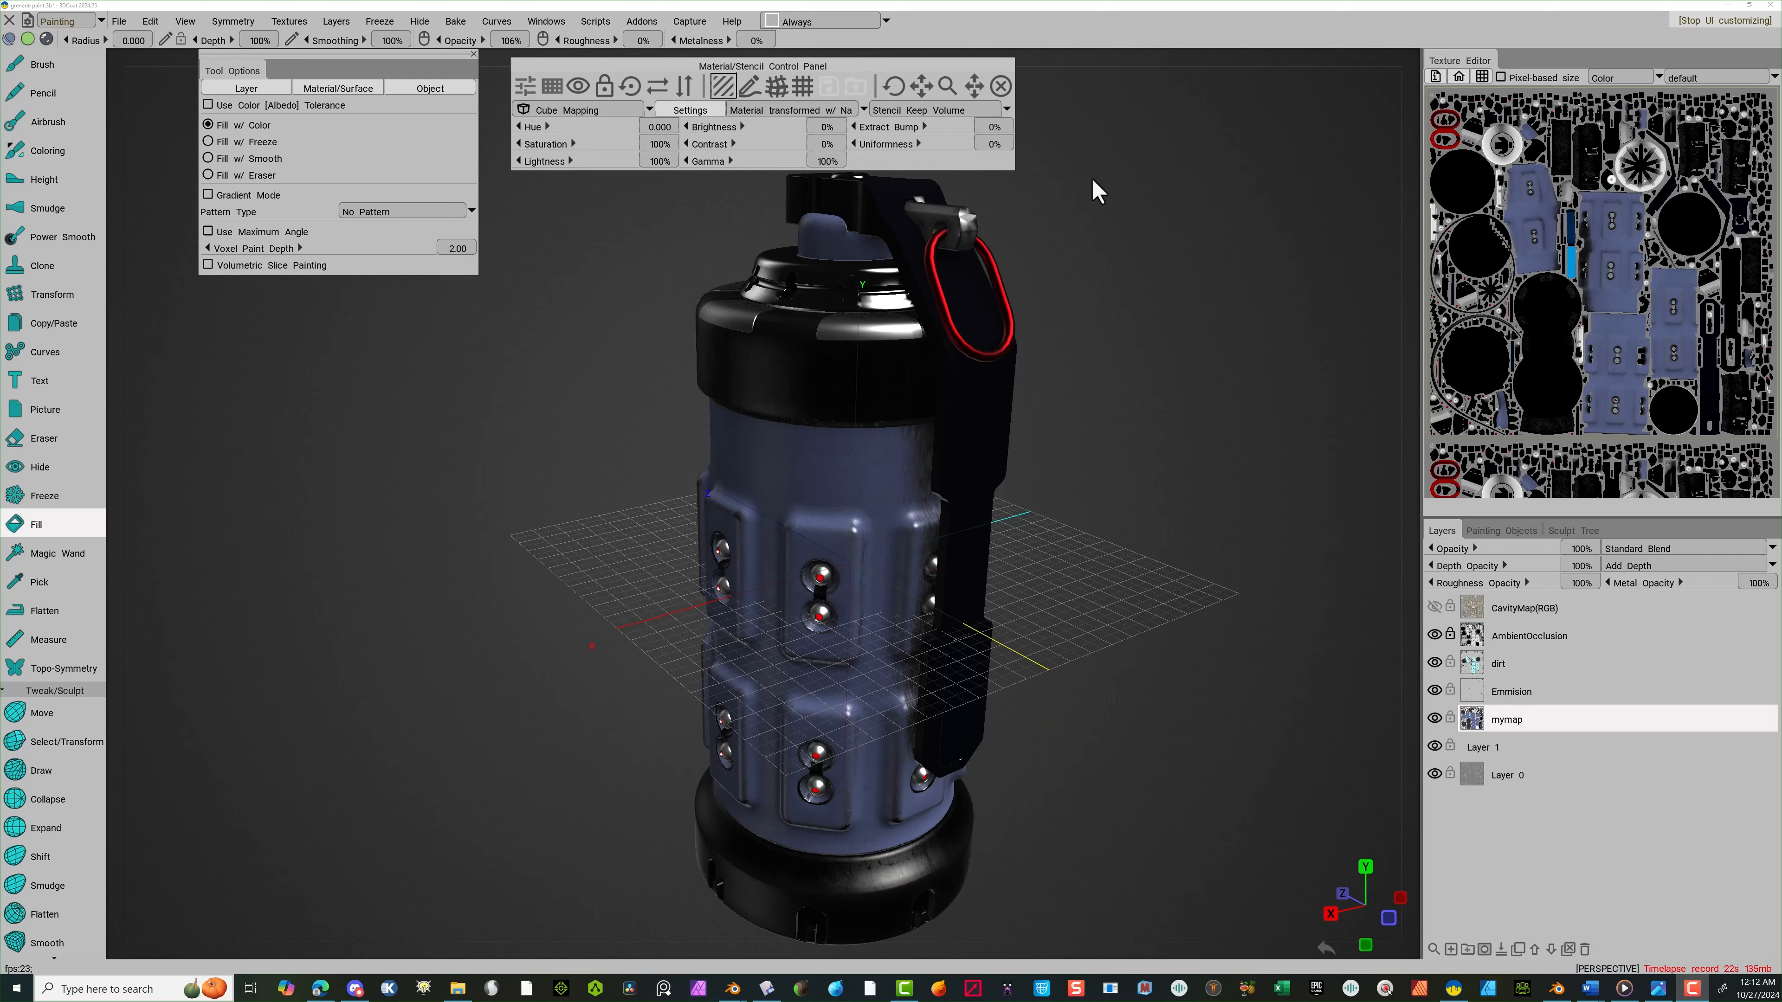
mouse_move(1396, 175)
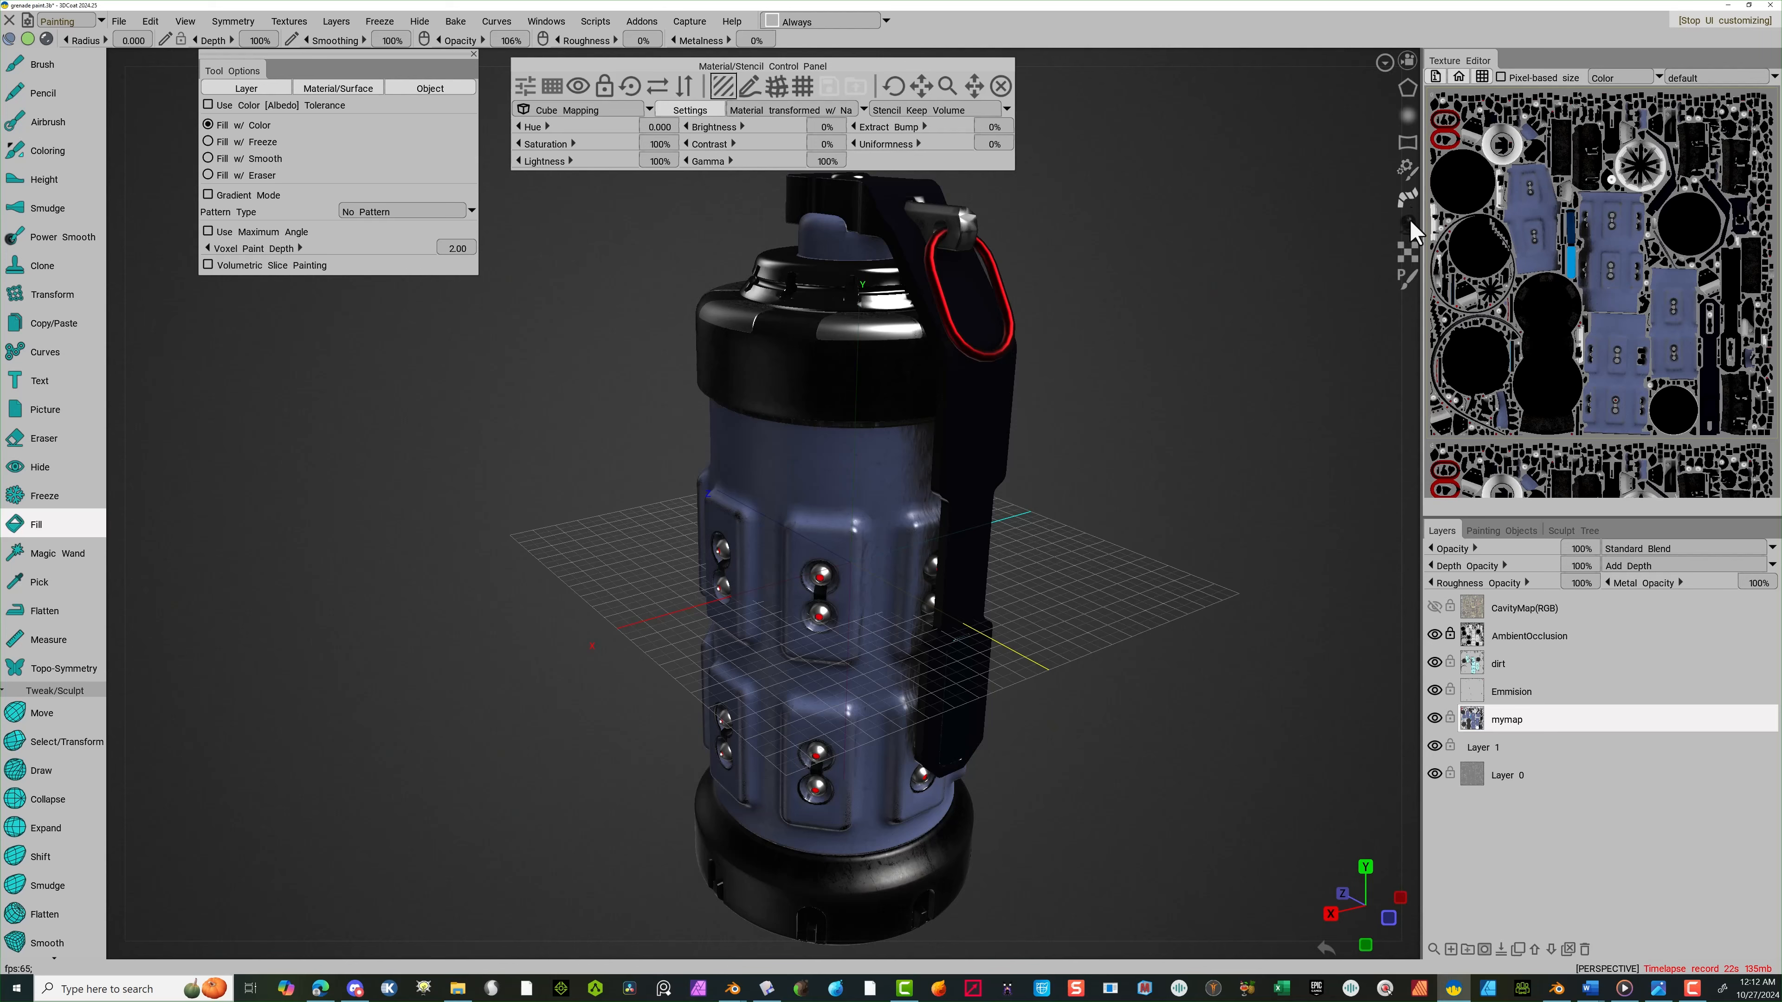
left_click(1467, 59)
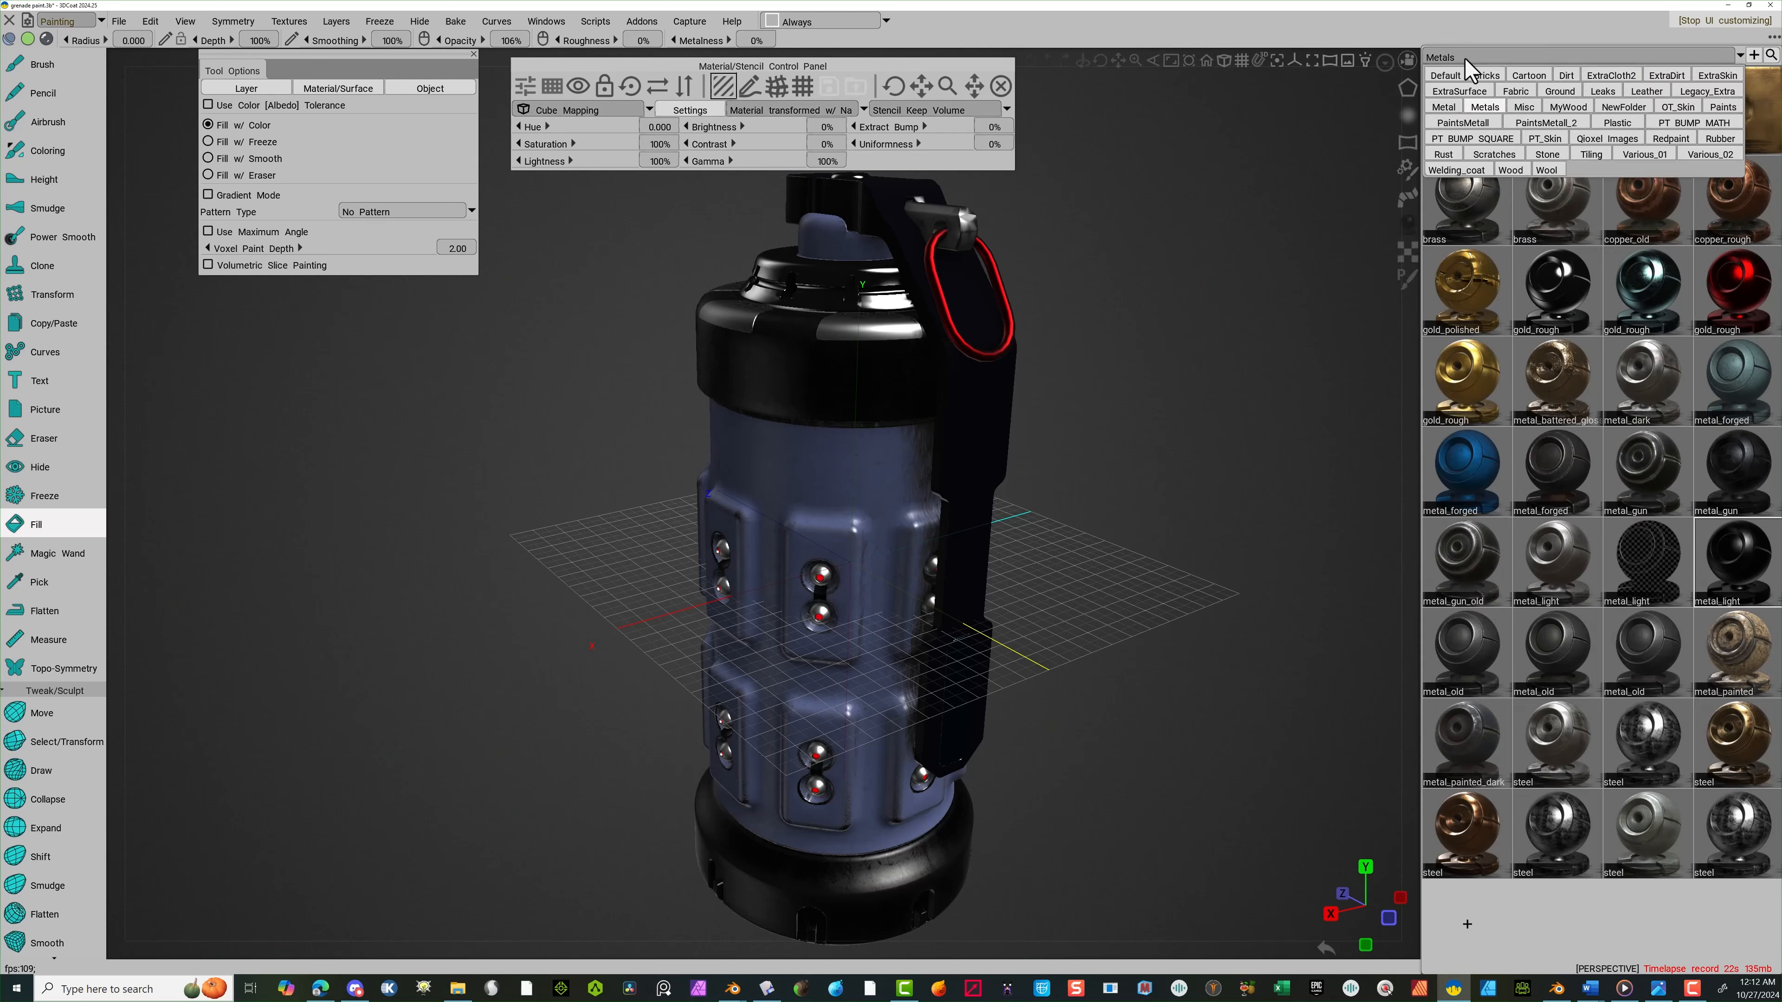
left_click(1747, 291)
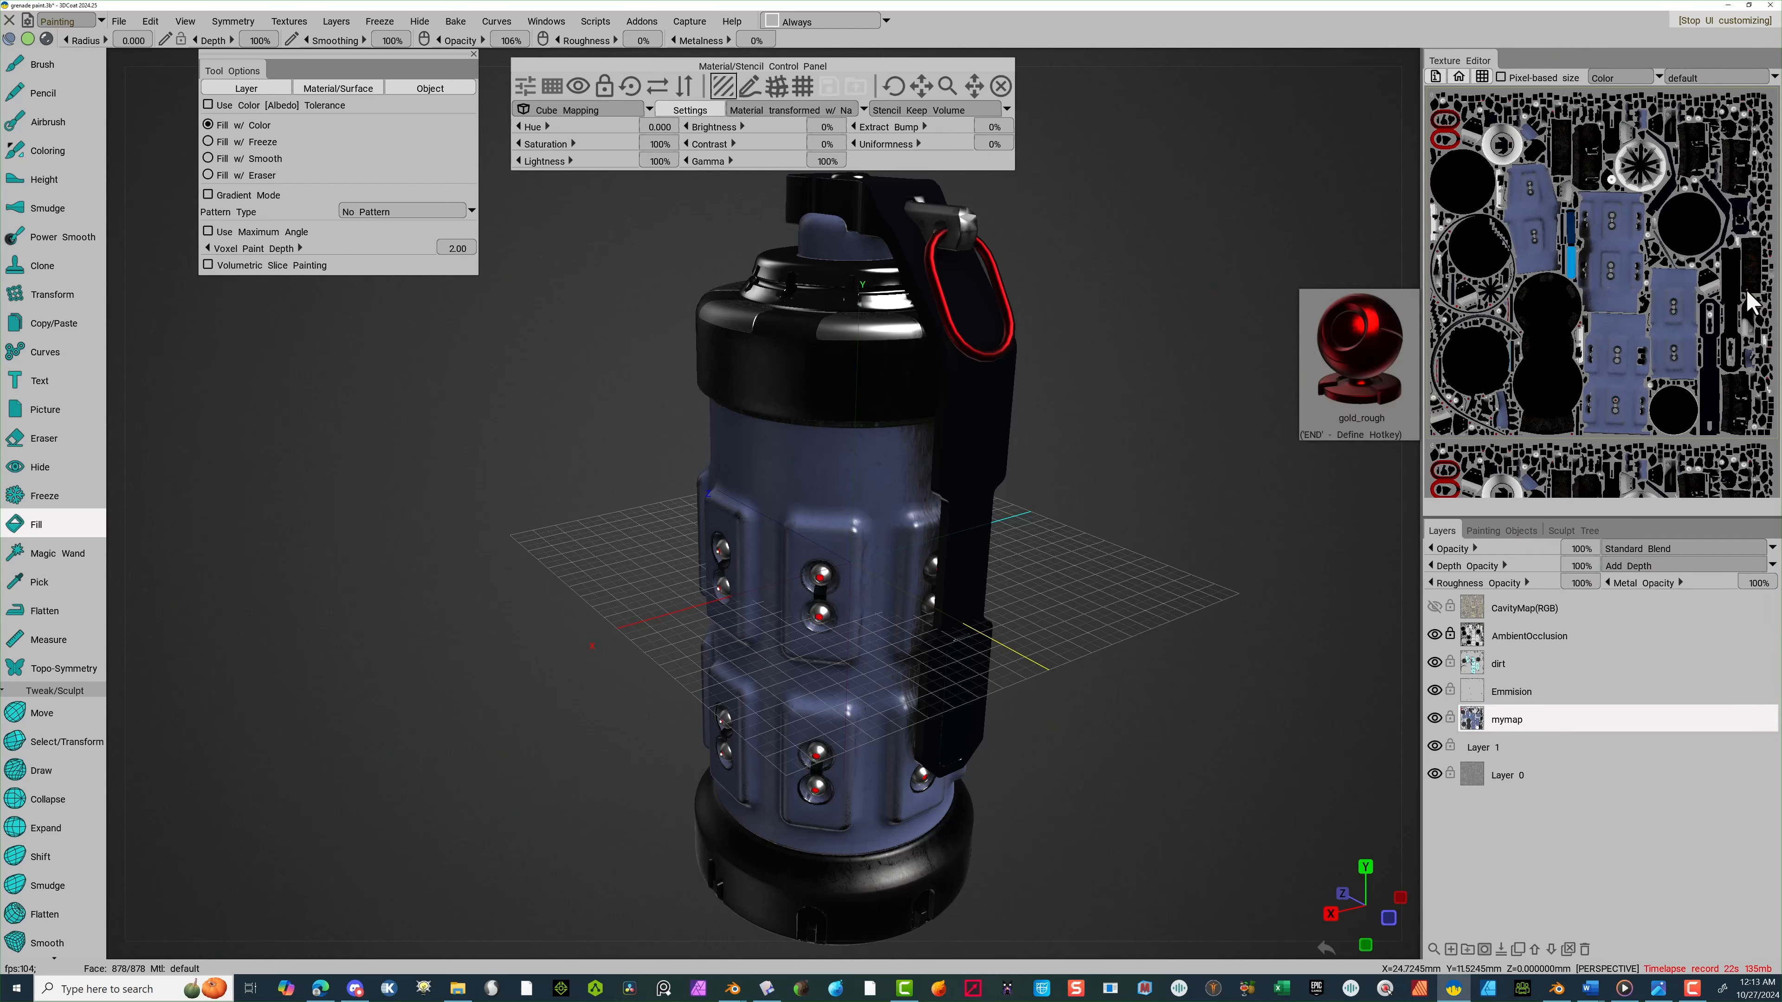
mouse_move(1410, 223)
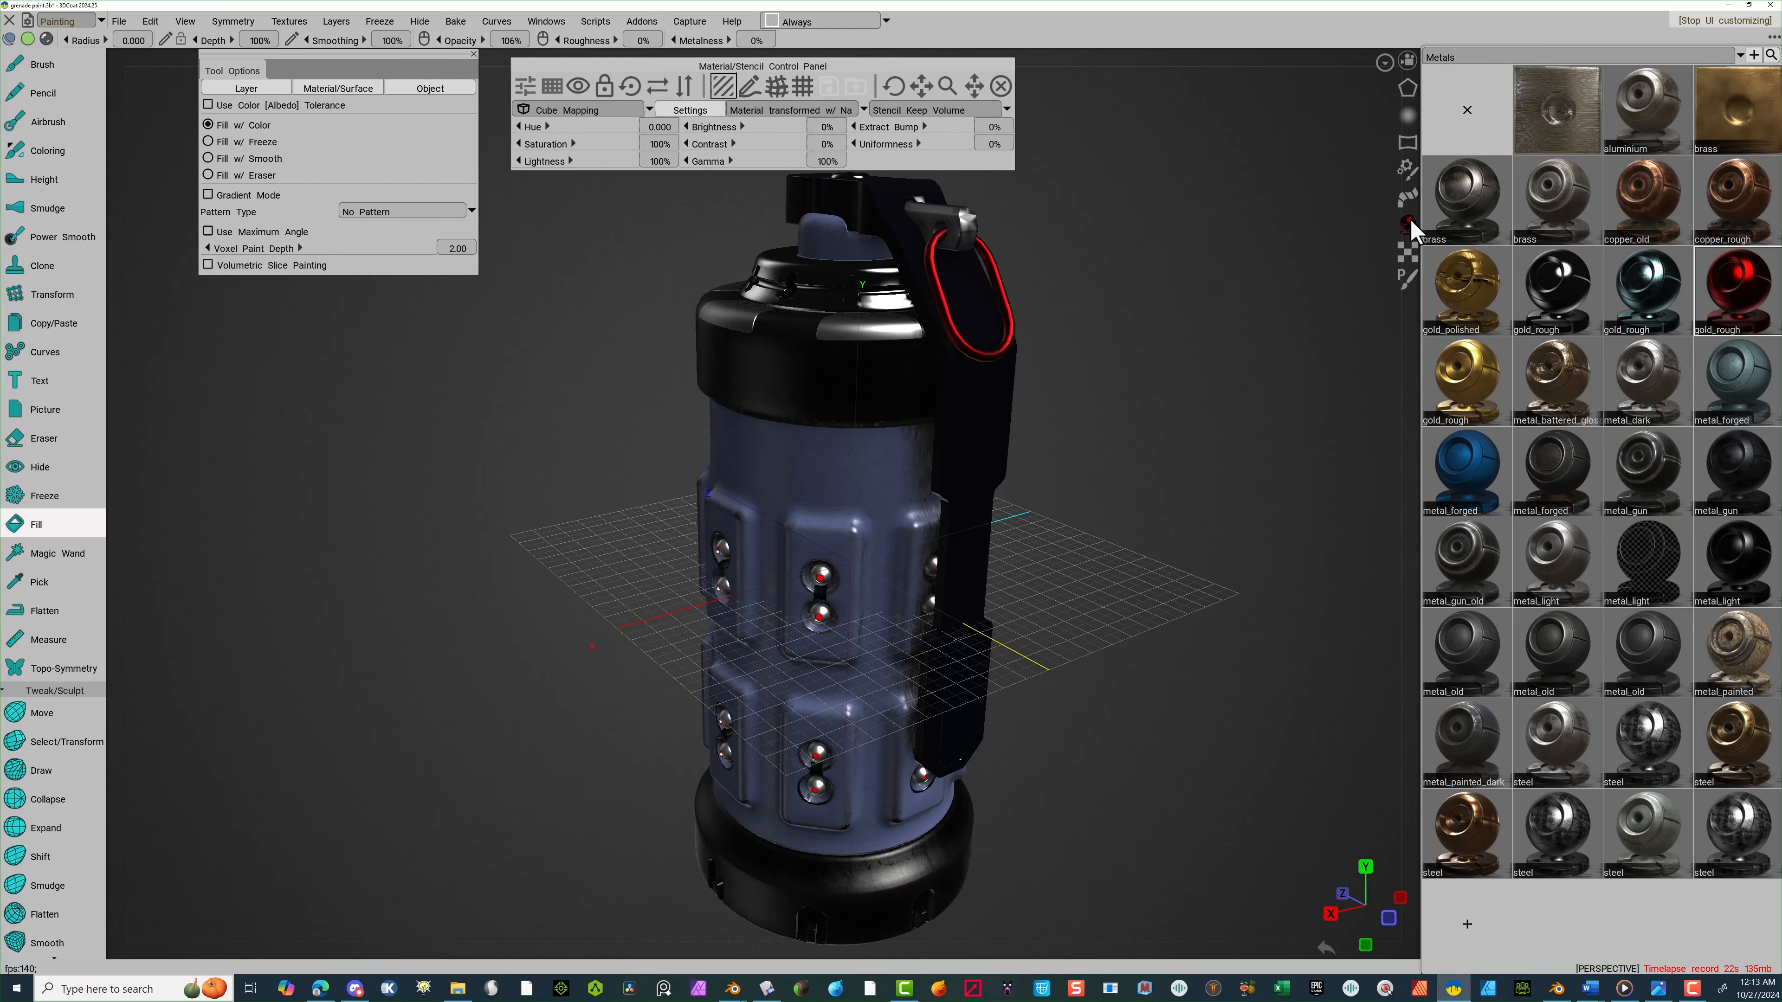
right_click(1730, 283)
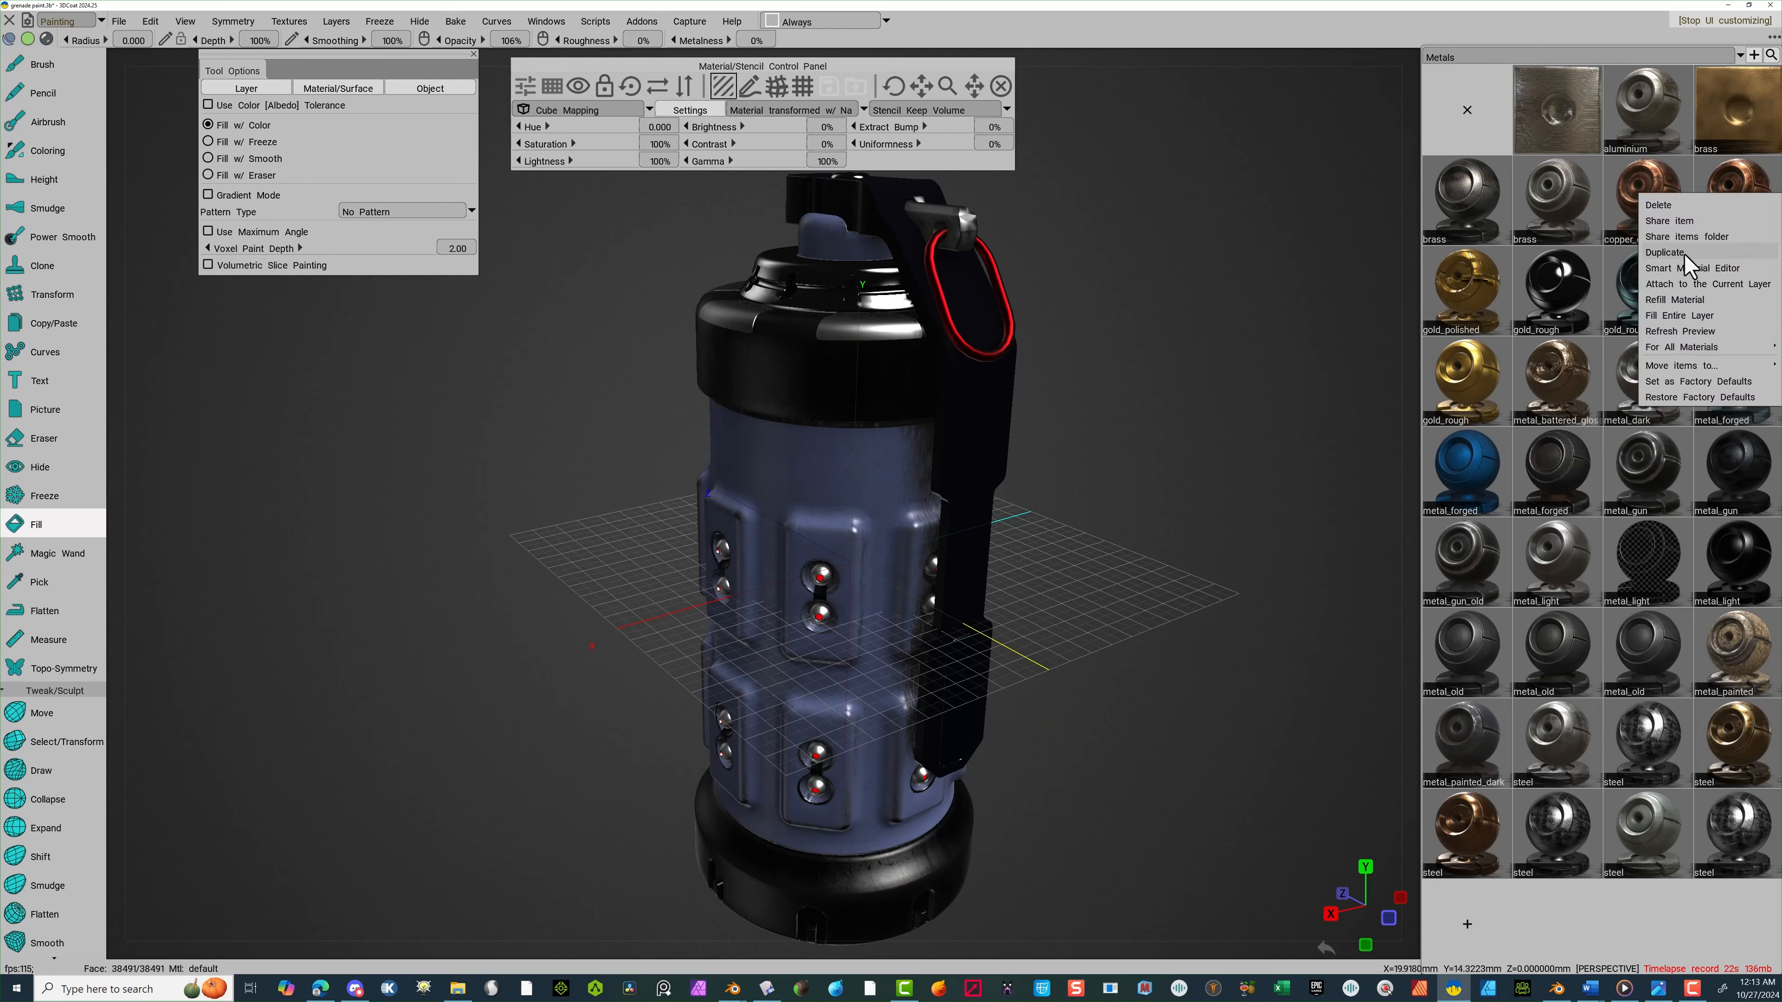
left_click(1699, 257)
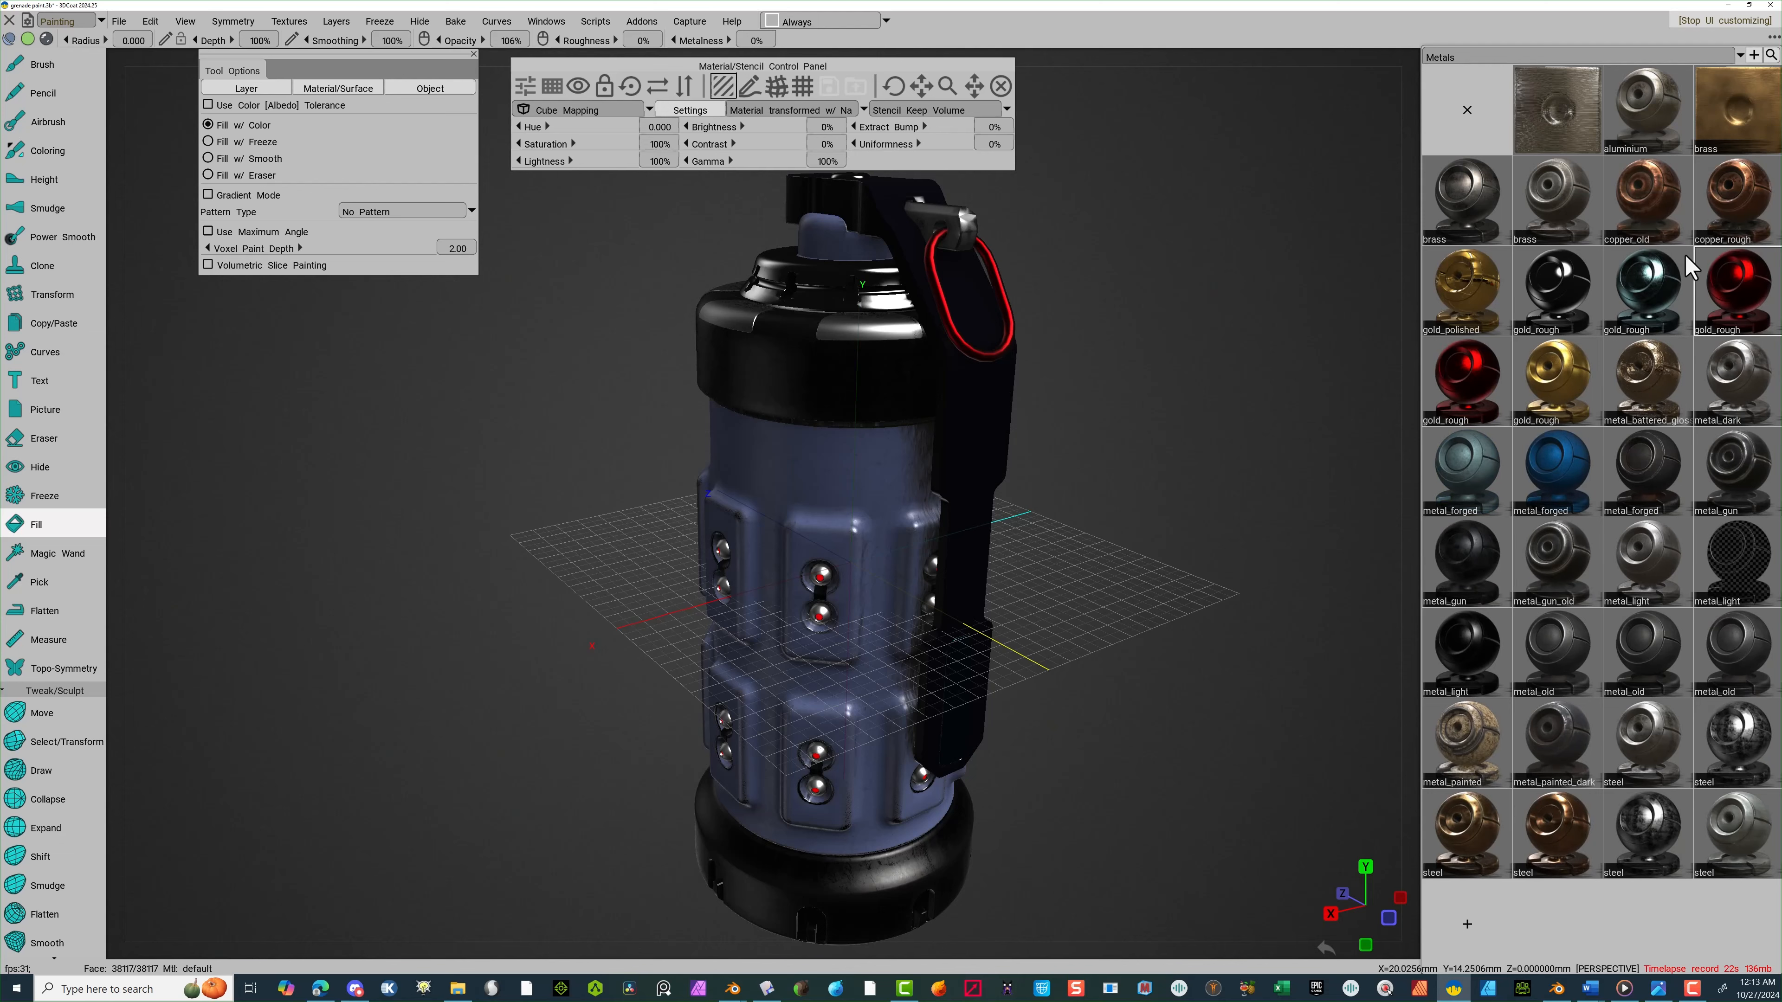
Open the red gold_rough material for editing and change the color of its Layer1 to bright yellow
double_click(1710, 293)
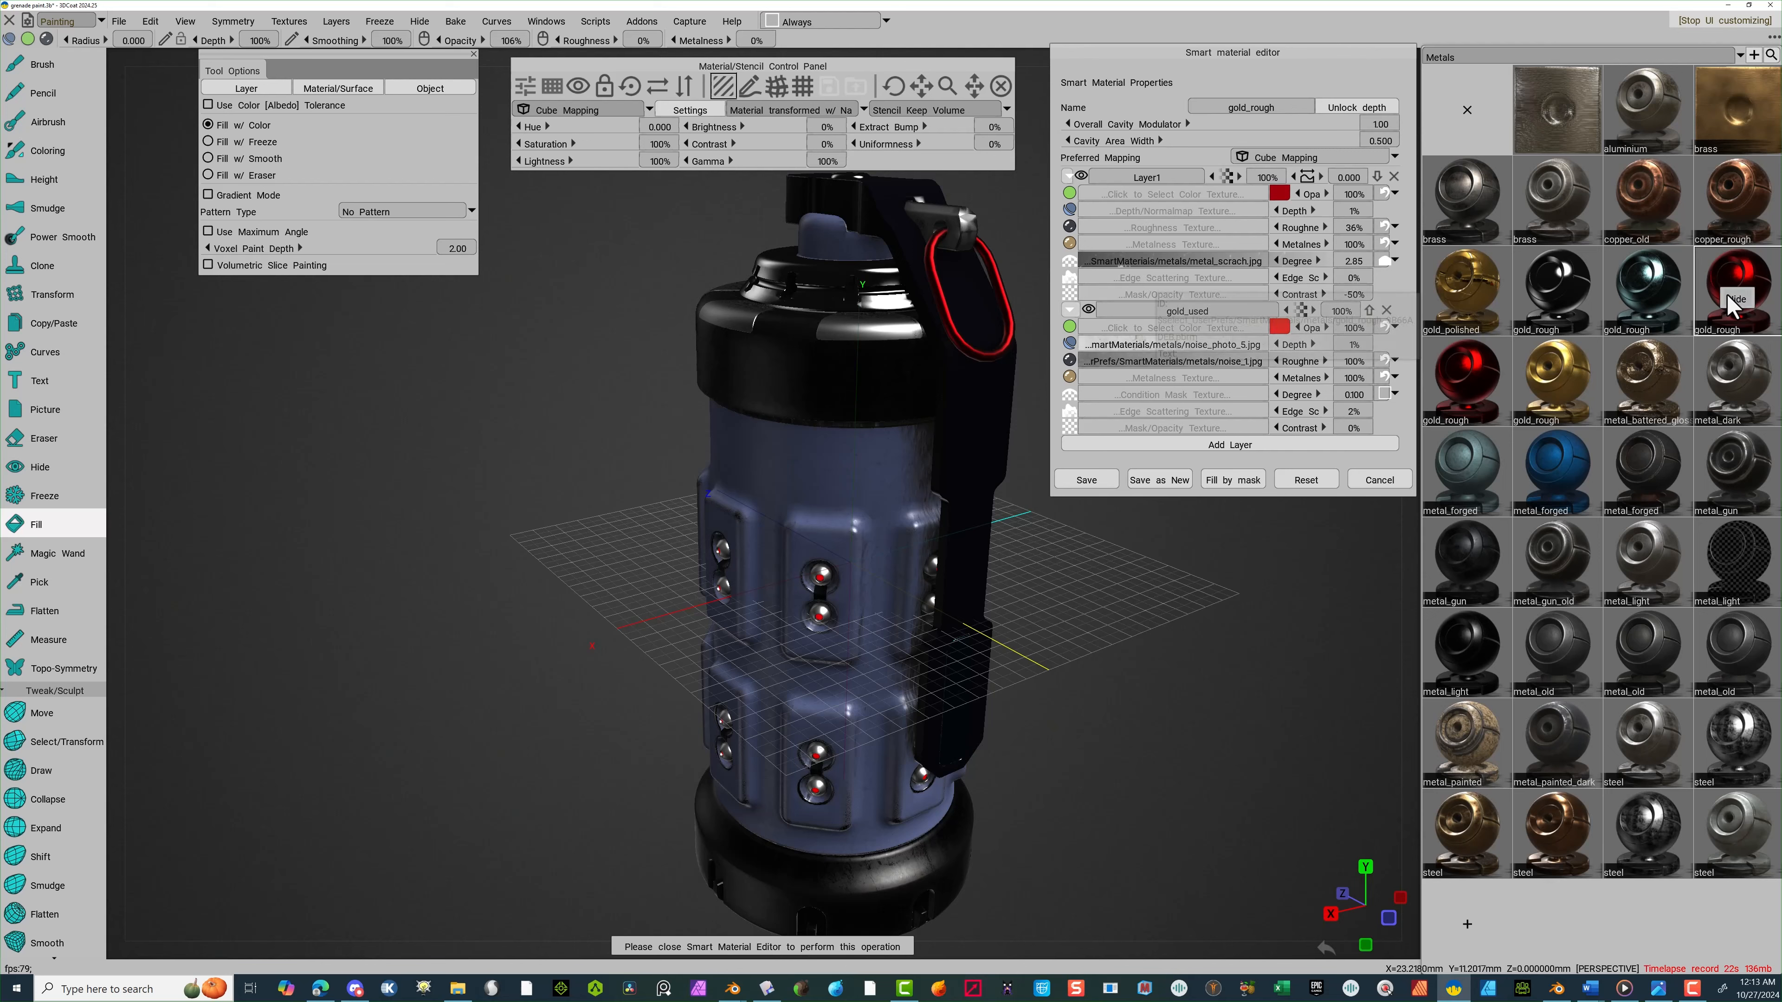
left_click(1727, 293)
left_click(1281, 196)
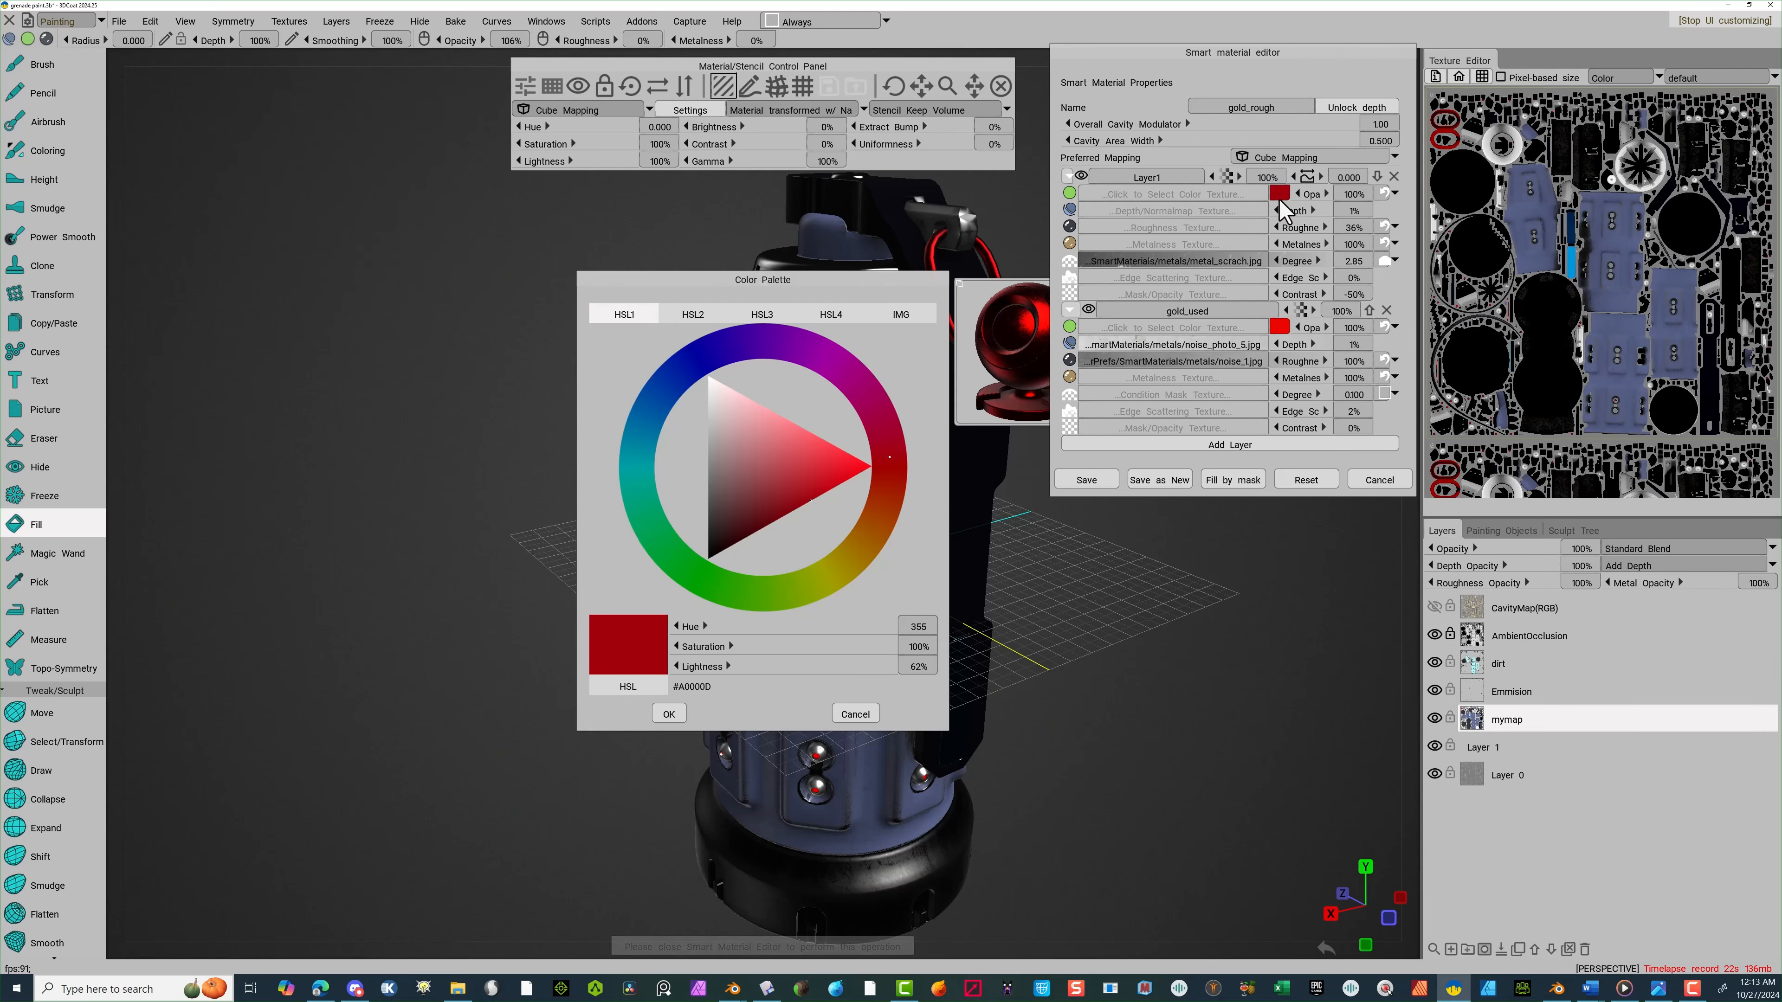
left_click(825, 579)
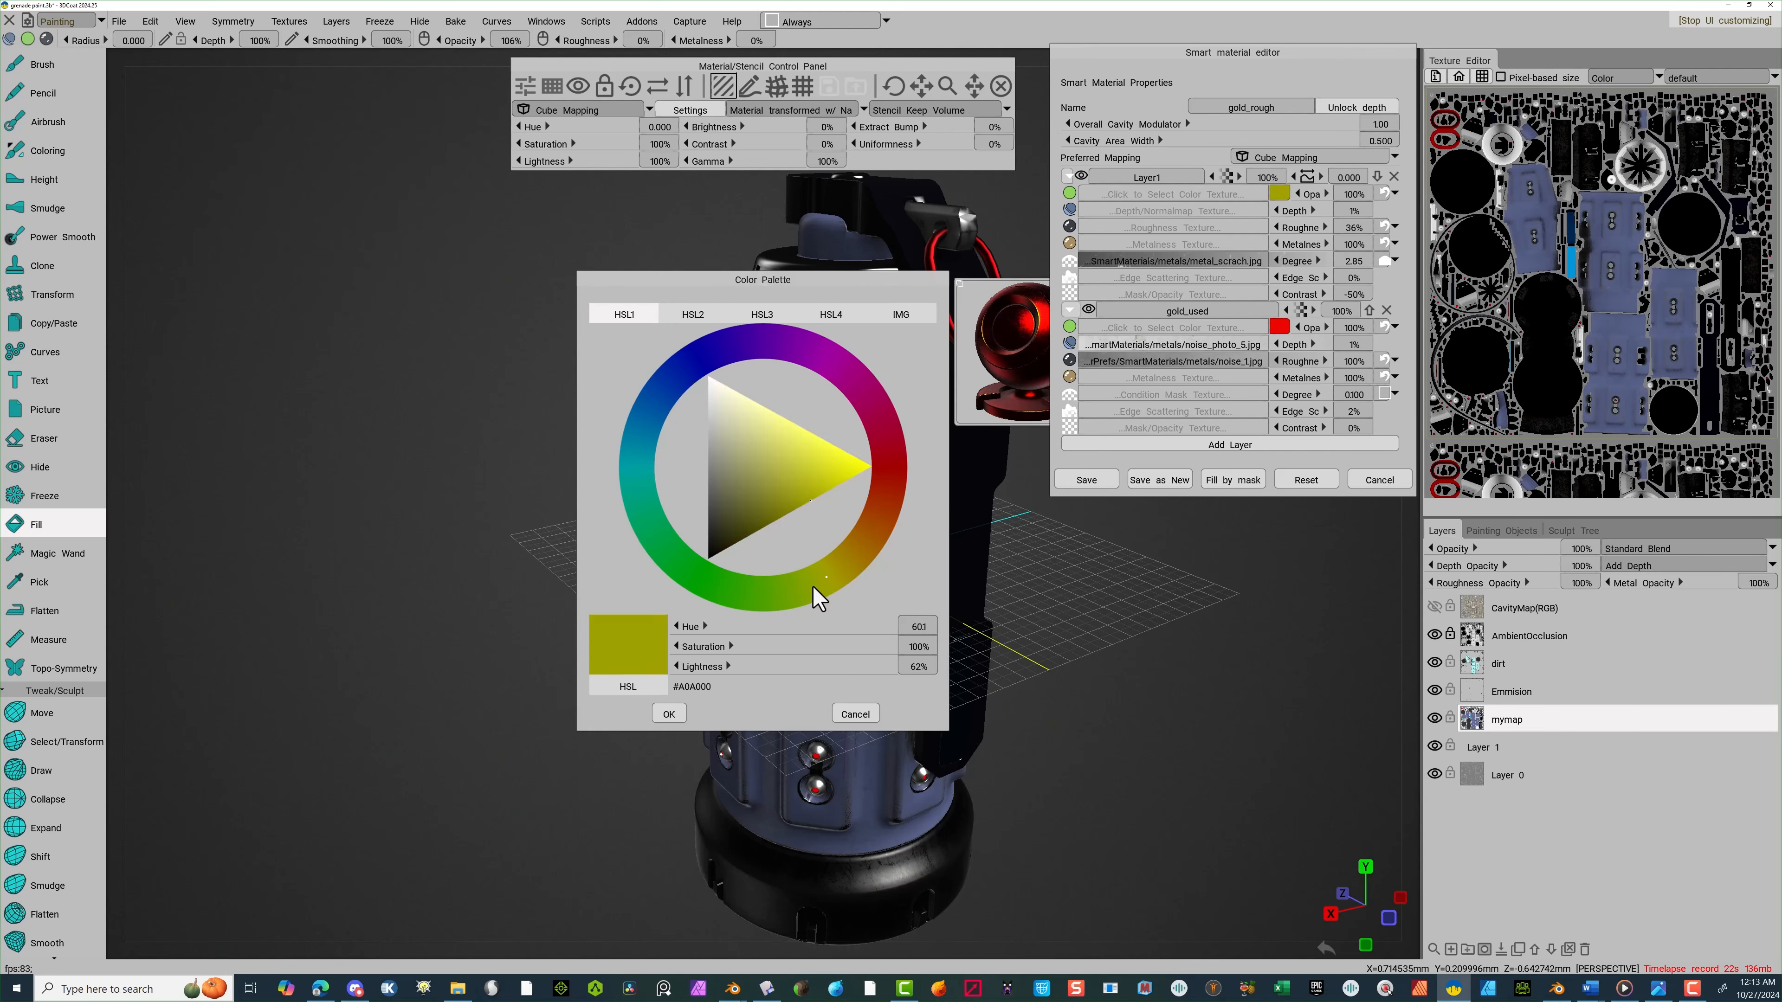
left_click_drag(800, 502, 857, 466)
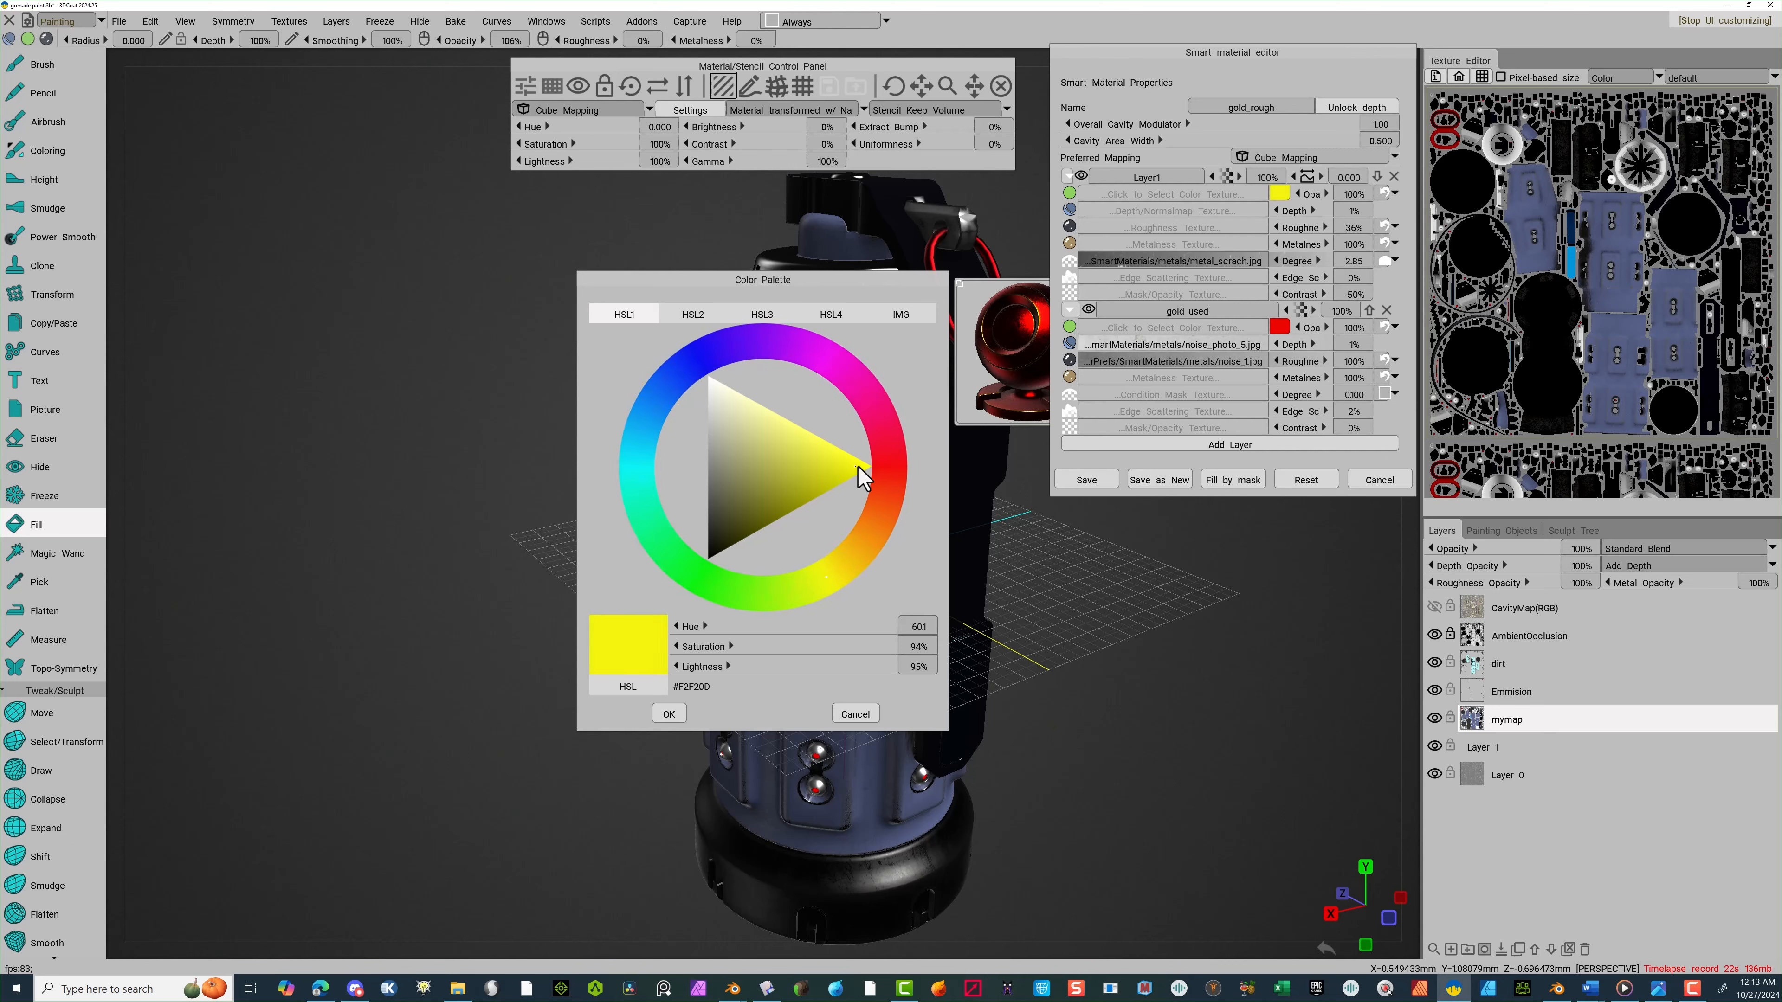
left_click(668, 713)
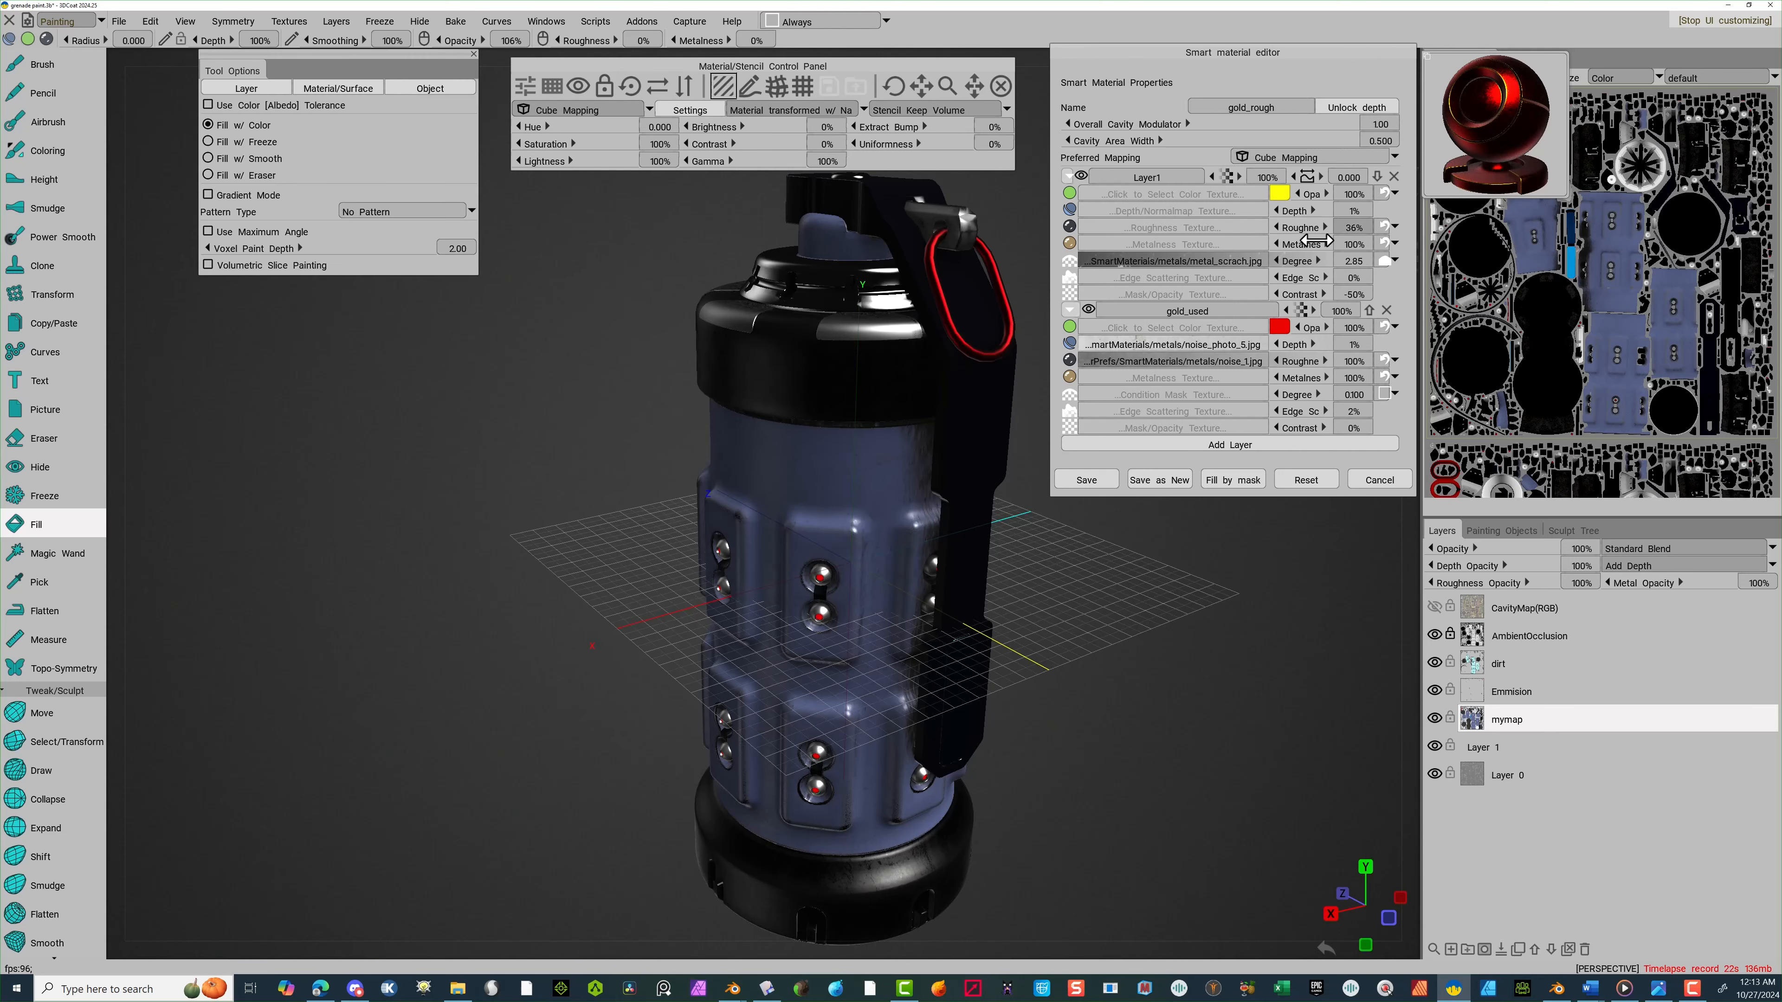
Change the color of the material's gold_used layer from red to bright yellow, #EBEC00
left_click_drag(1309, 244, 1255, 257)
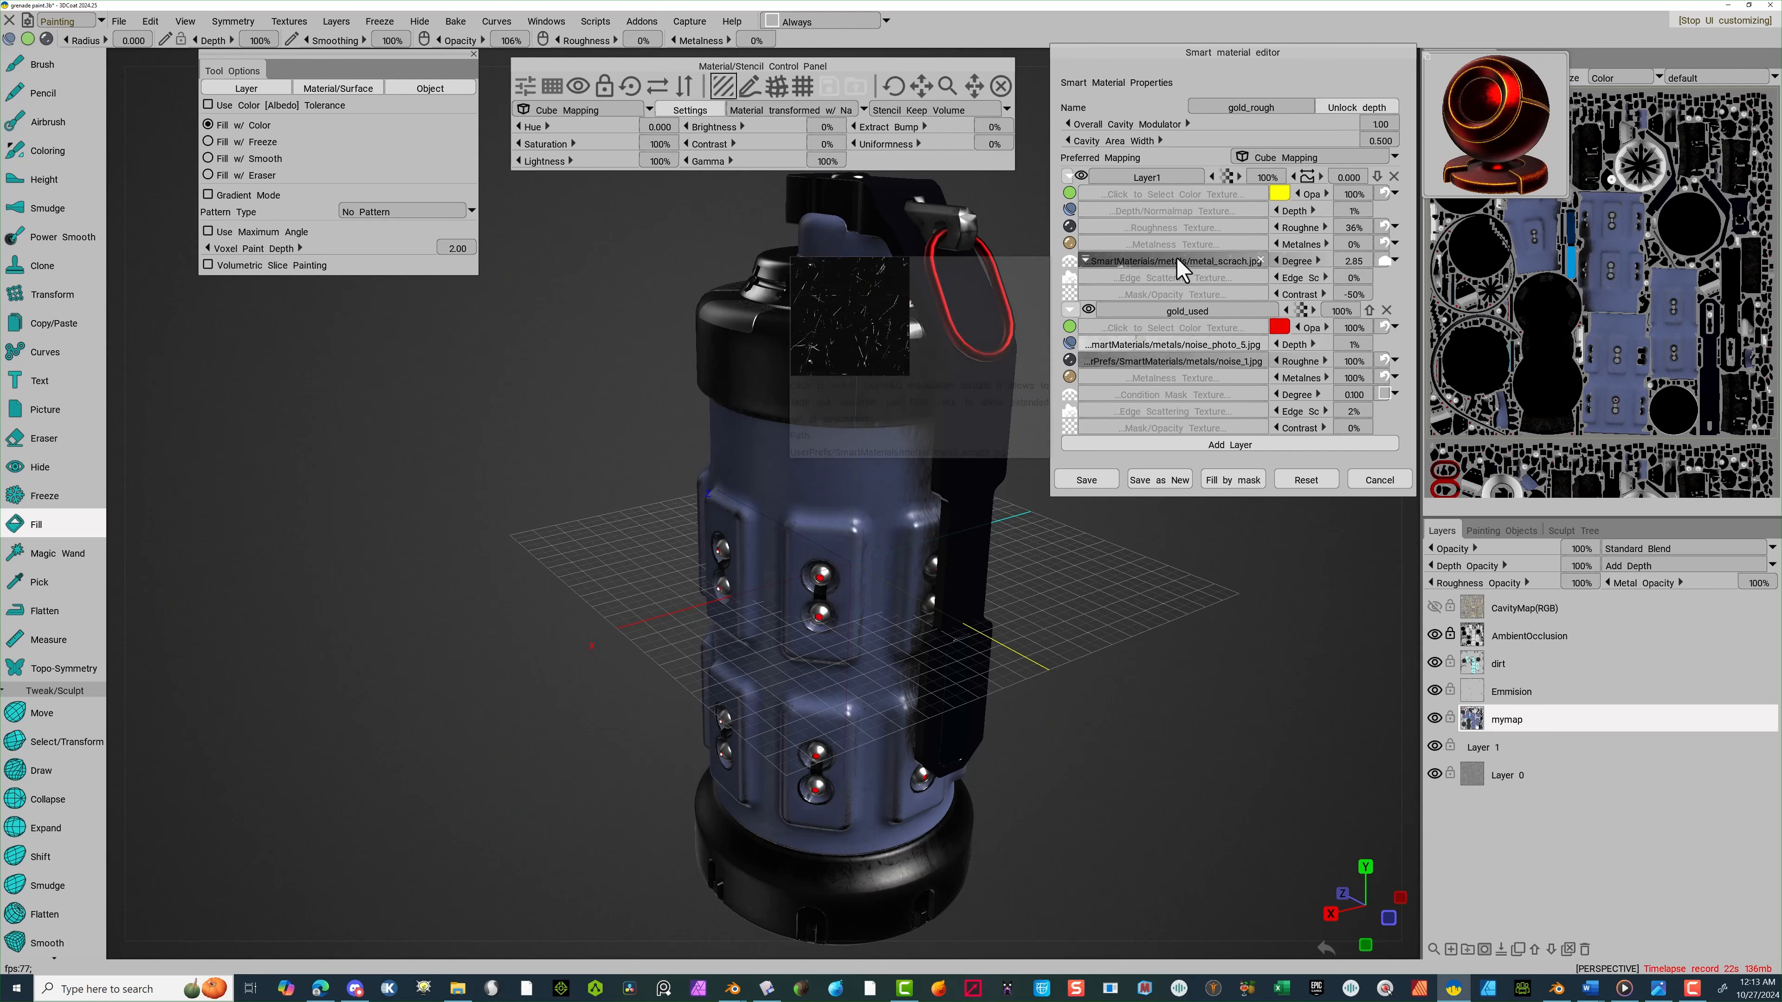
left_click_drag(1310, 245, 1313, 253)
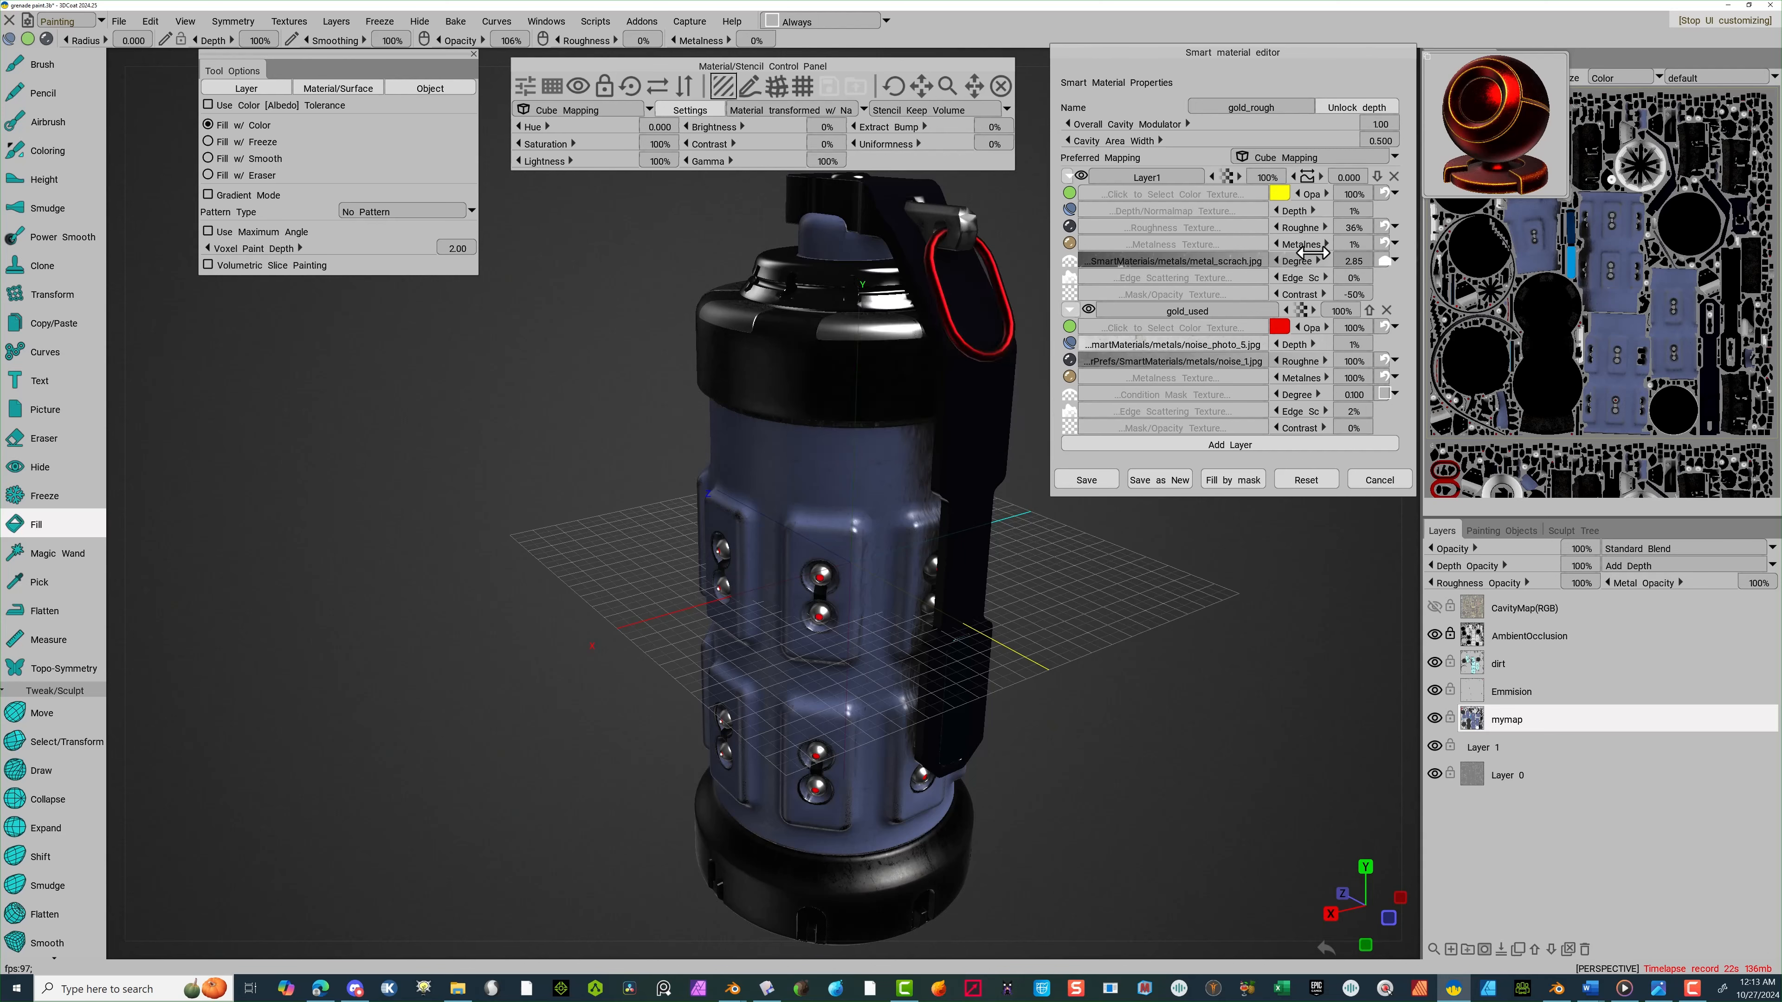
left_click(1276, 327)
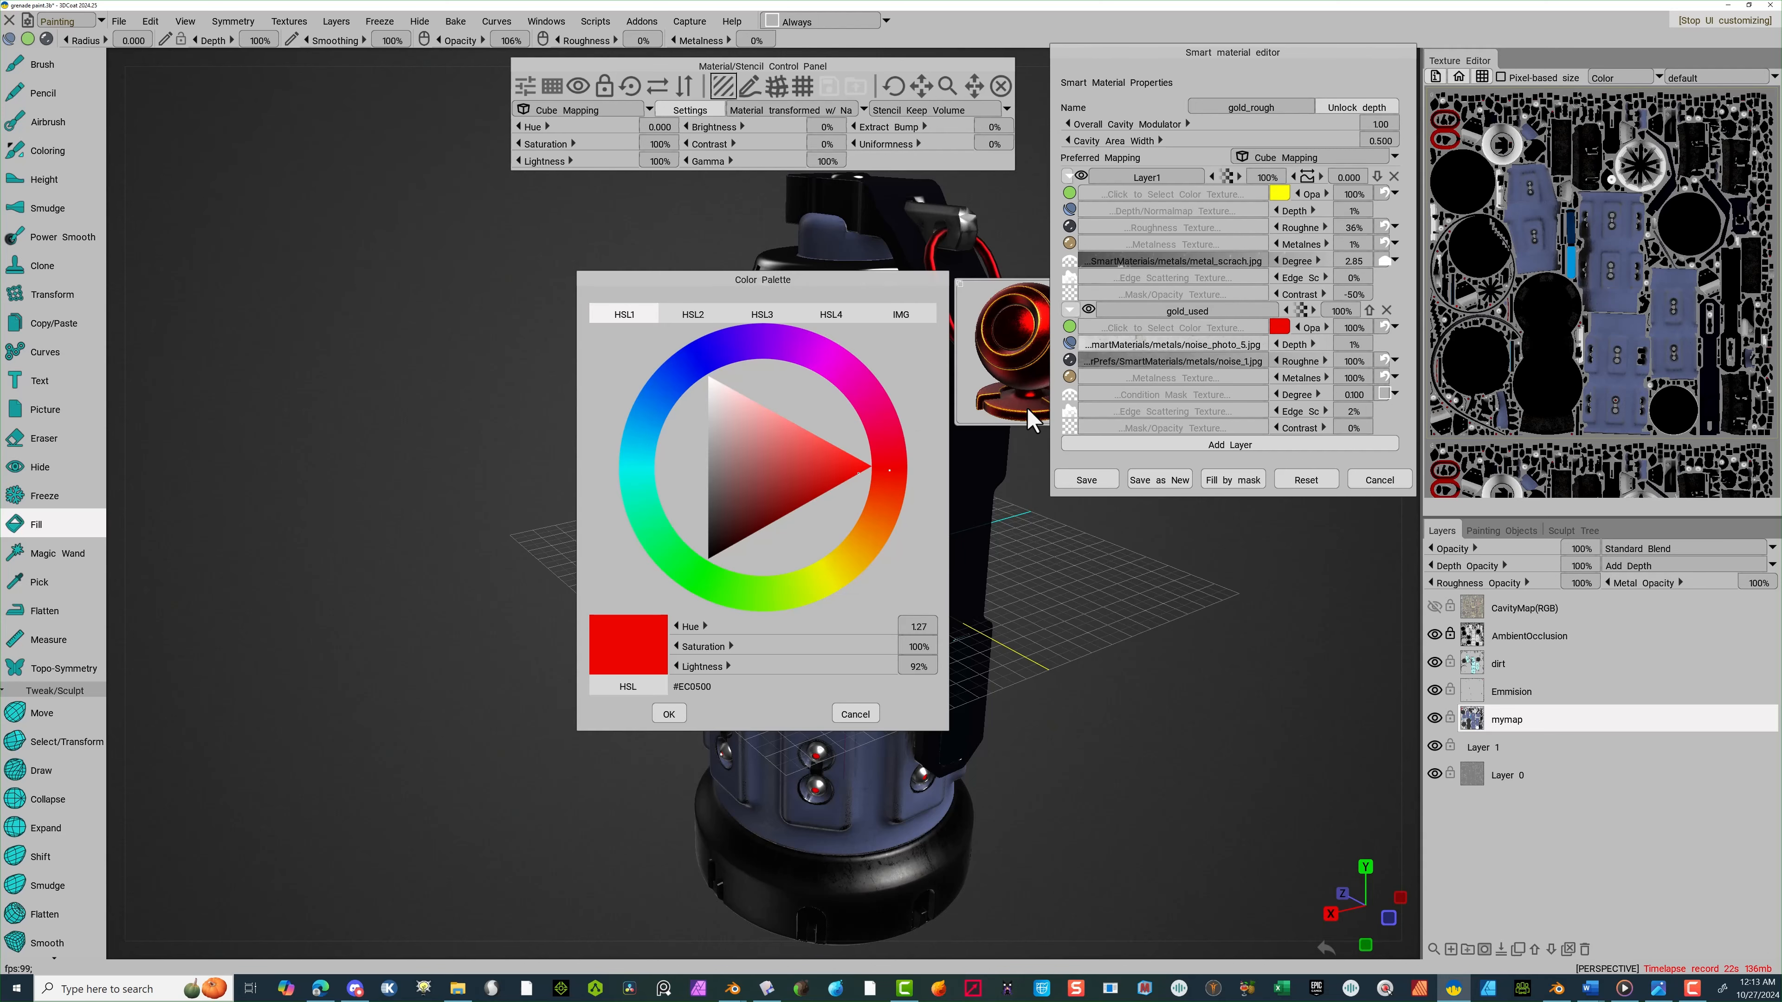
left_click(826, 577)
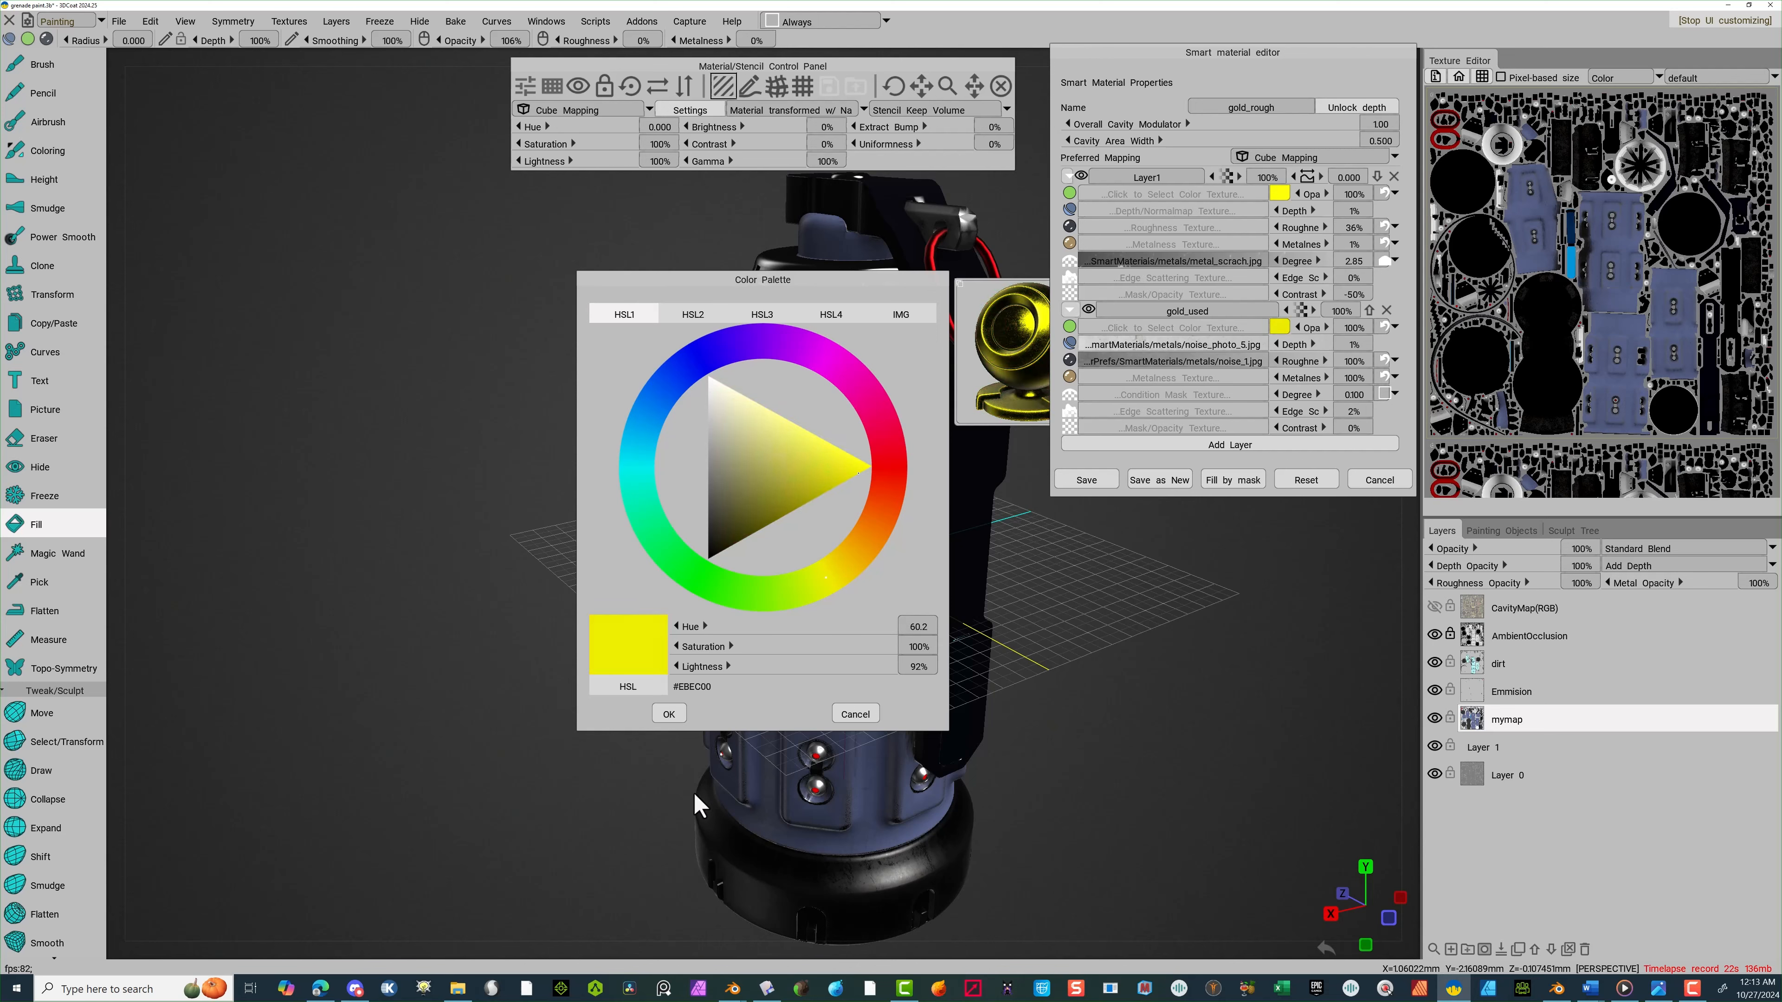
left_click(671, 714)
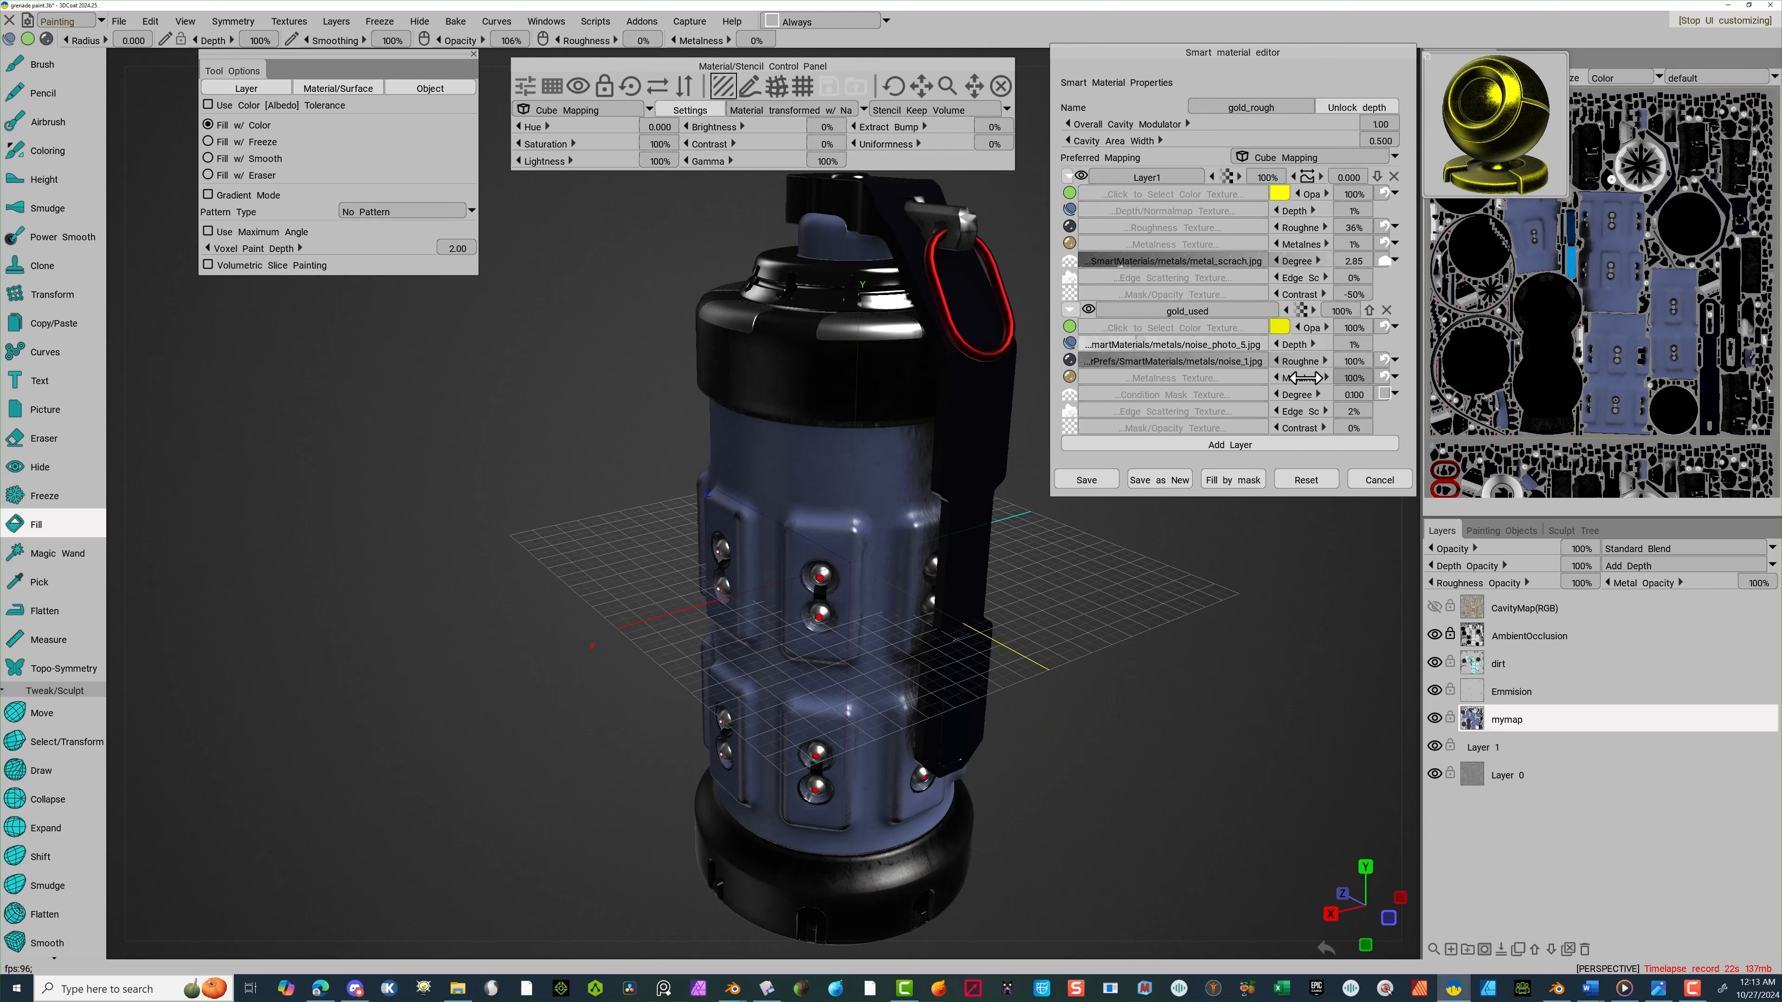
Set Layer1 to 20% roughness and 69% metalness, and gold_used to 40% roughness and 19% metalness
left_click_drag(1301, 378, 1344, 357)
left_click_drag(1298, 383, 1273, 392)
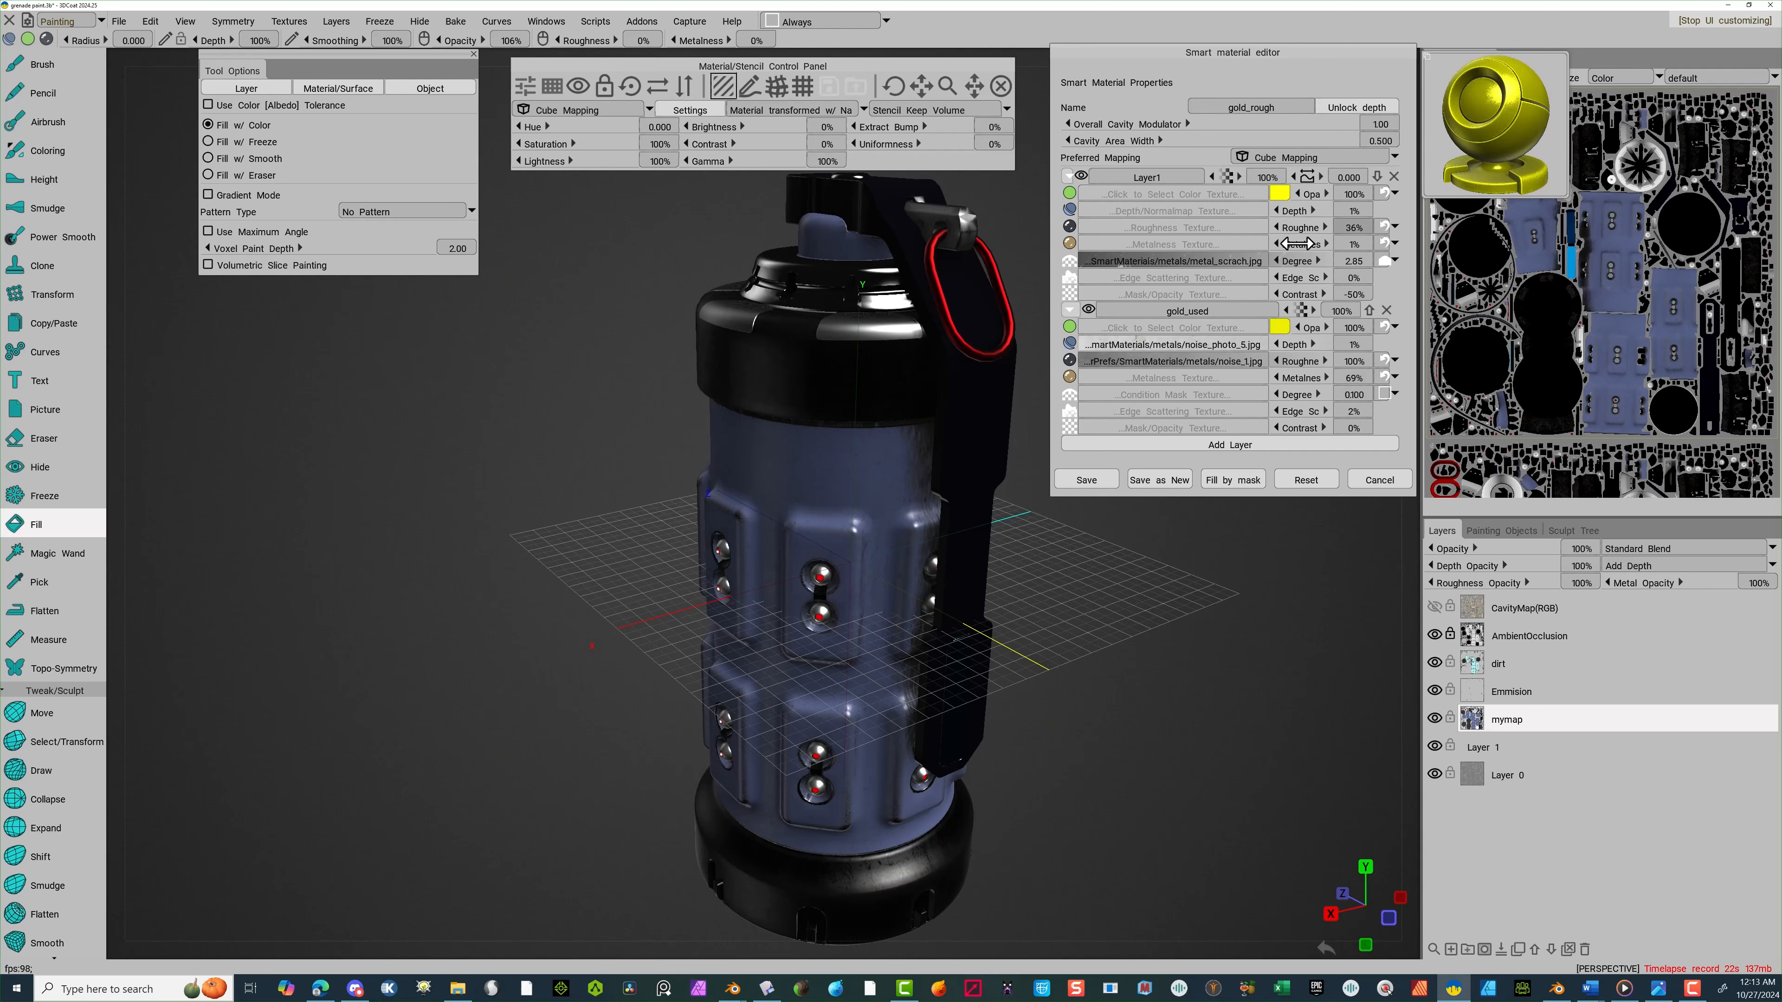
mouse_move(1294, 250)
left_mouse_down()
mouse_move(1250, 258)
mouse_move(1323, 263)
mouse_move(1293, 263)
left_mouse_up()
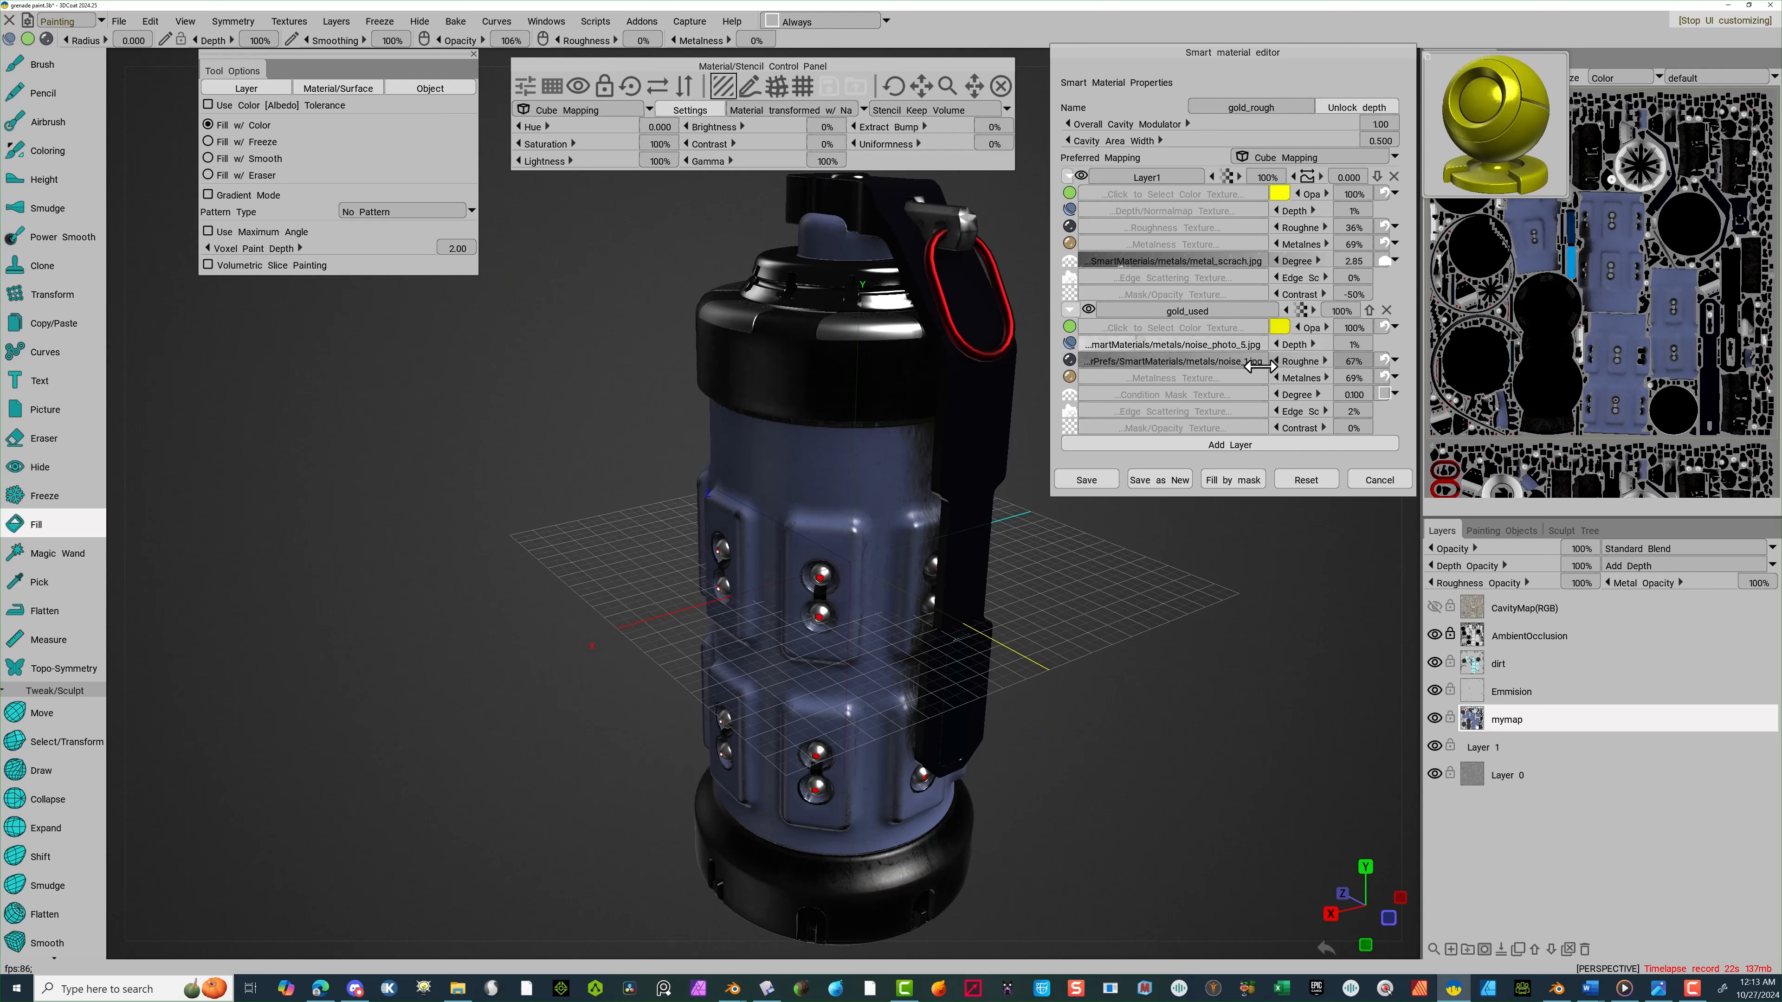
left_click_drag(1260, 366, 1251, 367)
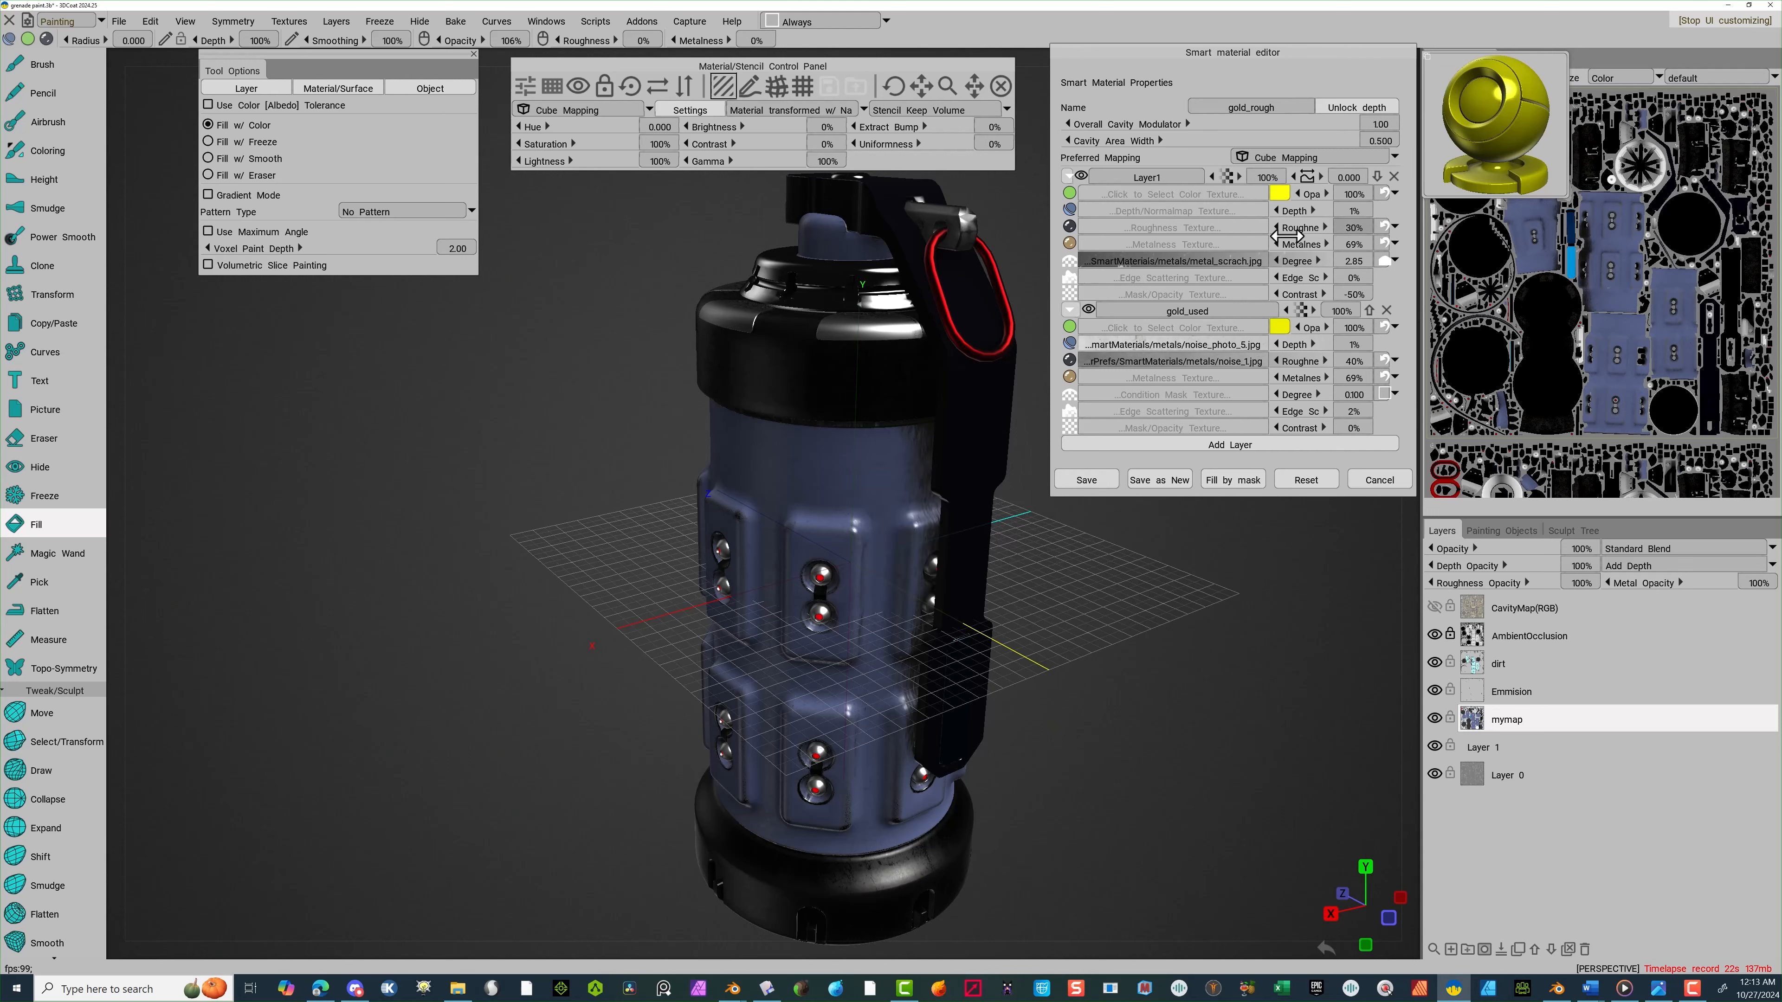
left_click_drag(1288, 236, 1282, 237)
left_click_drag(1299, 379, 1273, 379)
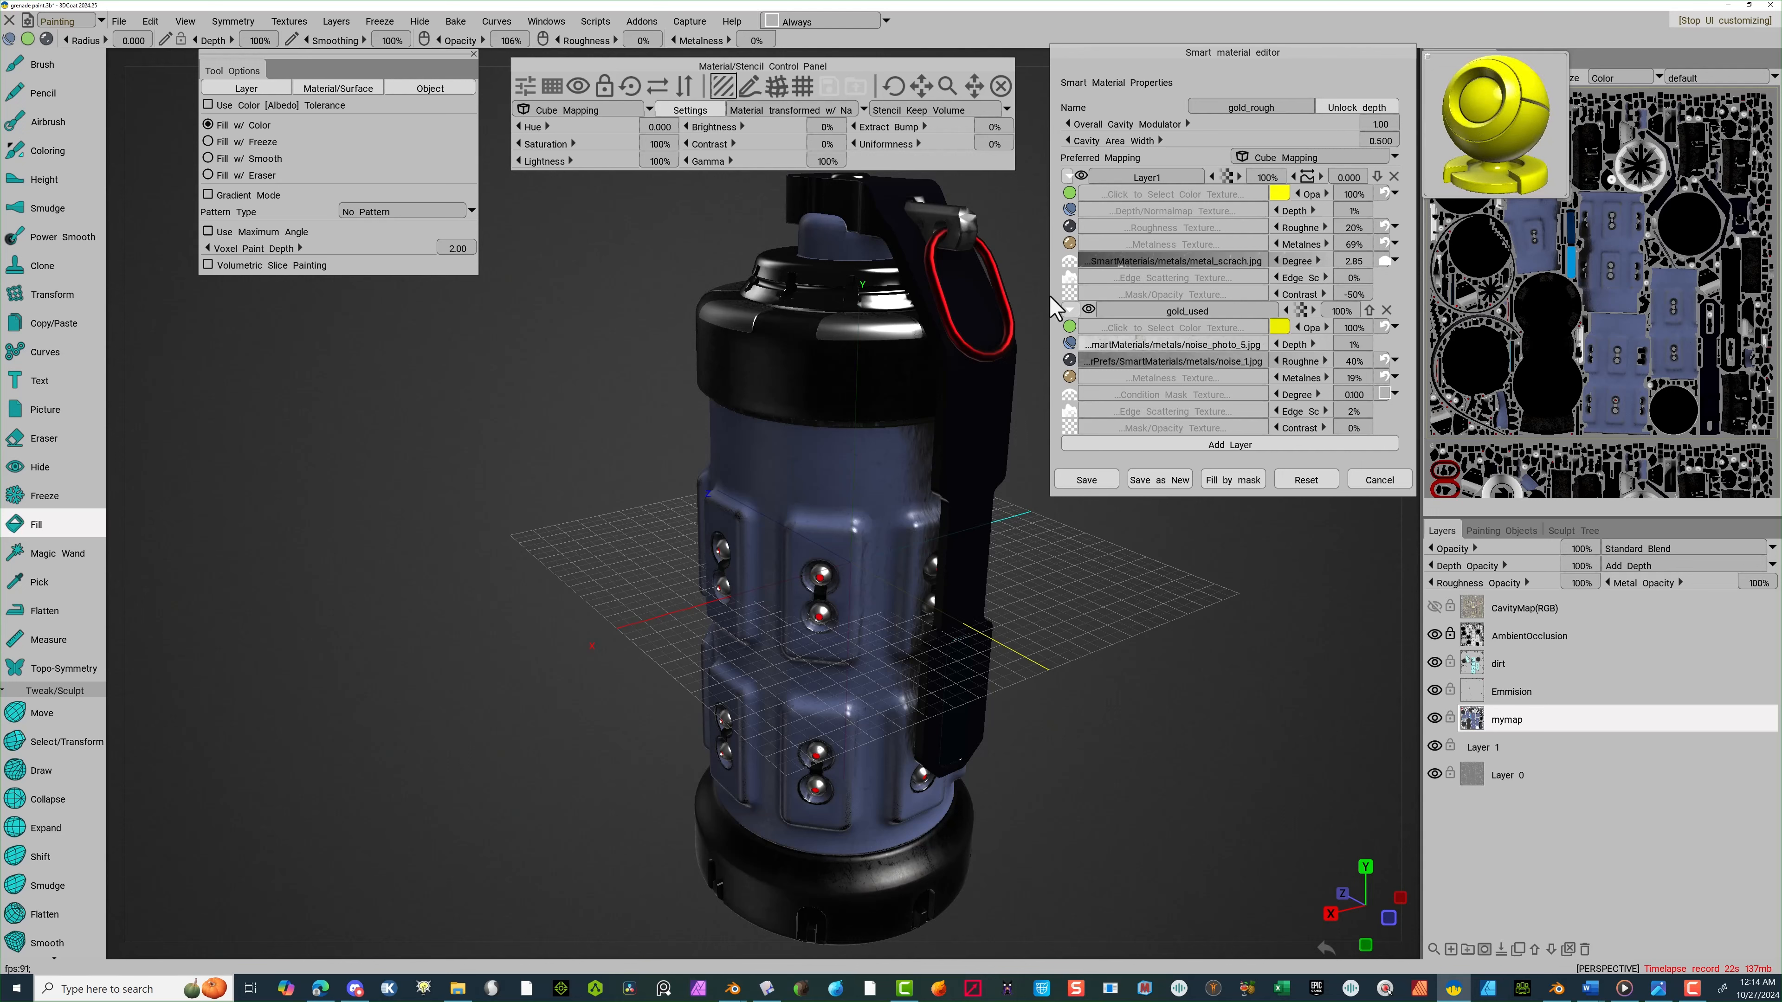
Fill the grenade's pull ring with the edited yellow gold_rough material
left_click(1003, 293)
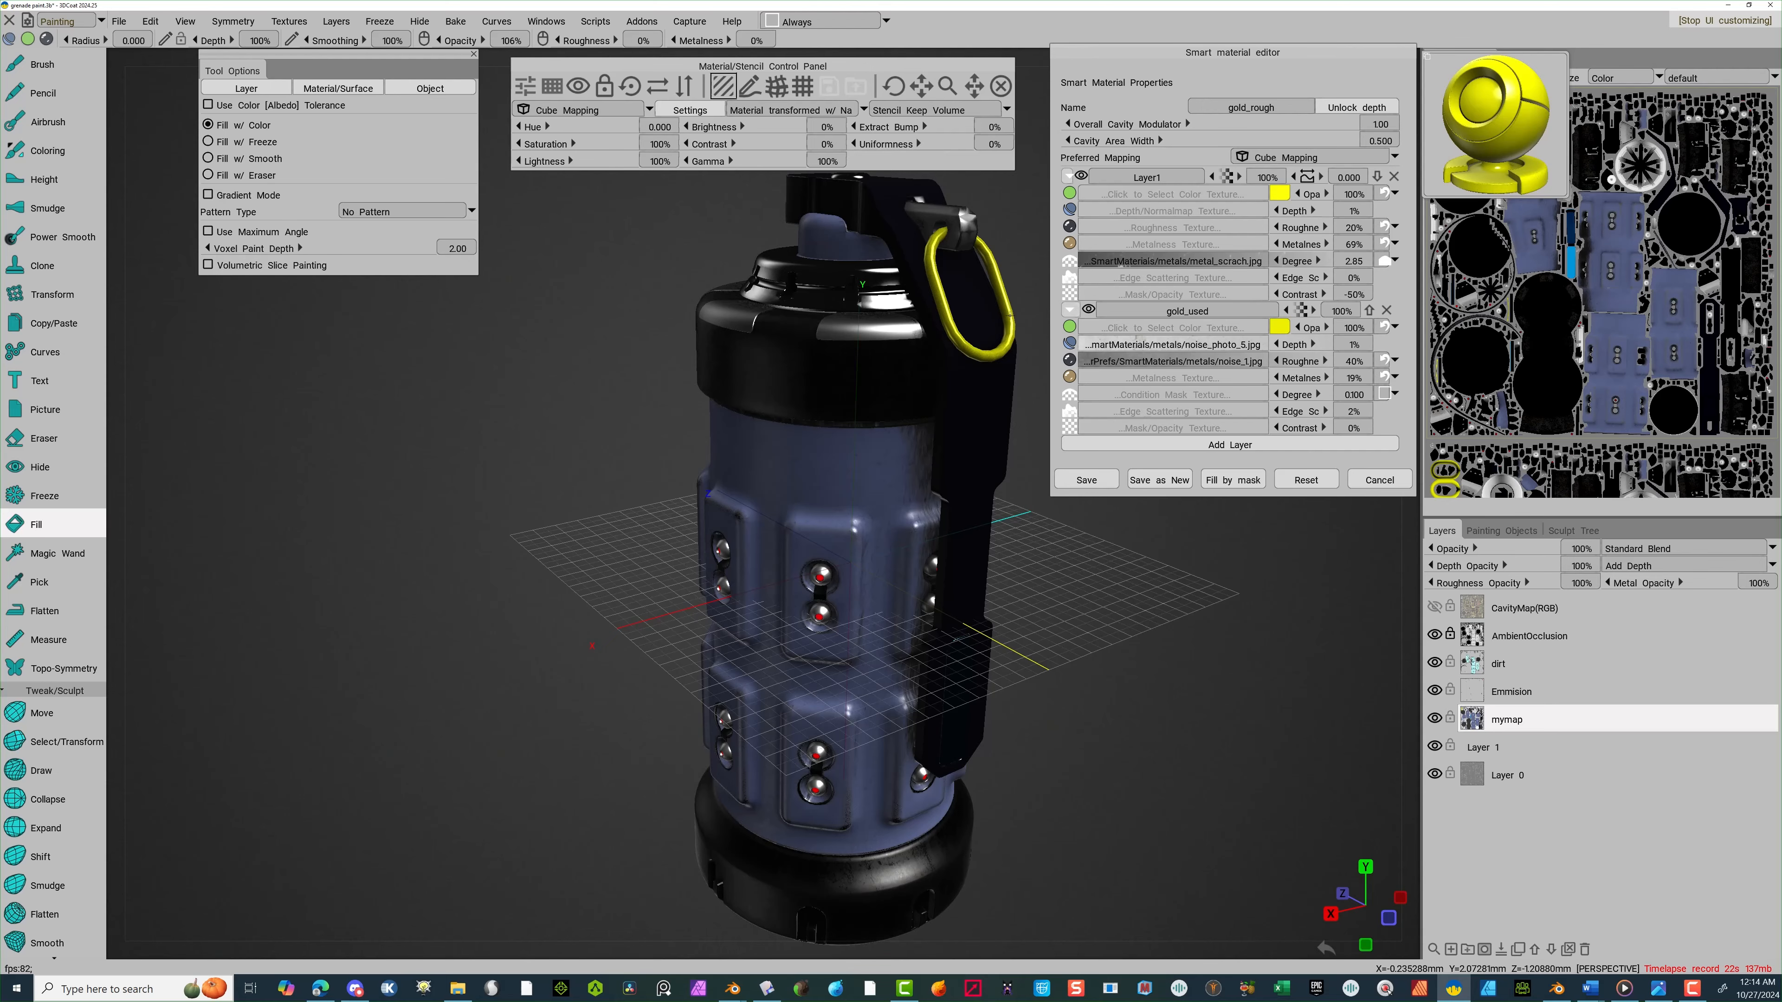
left_click_drag(1074, 577, 1124, 572)
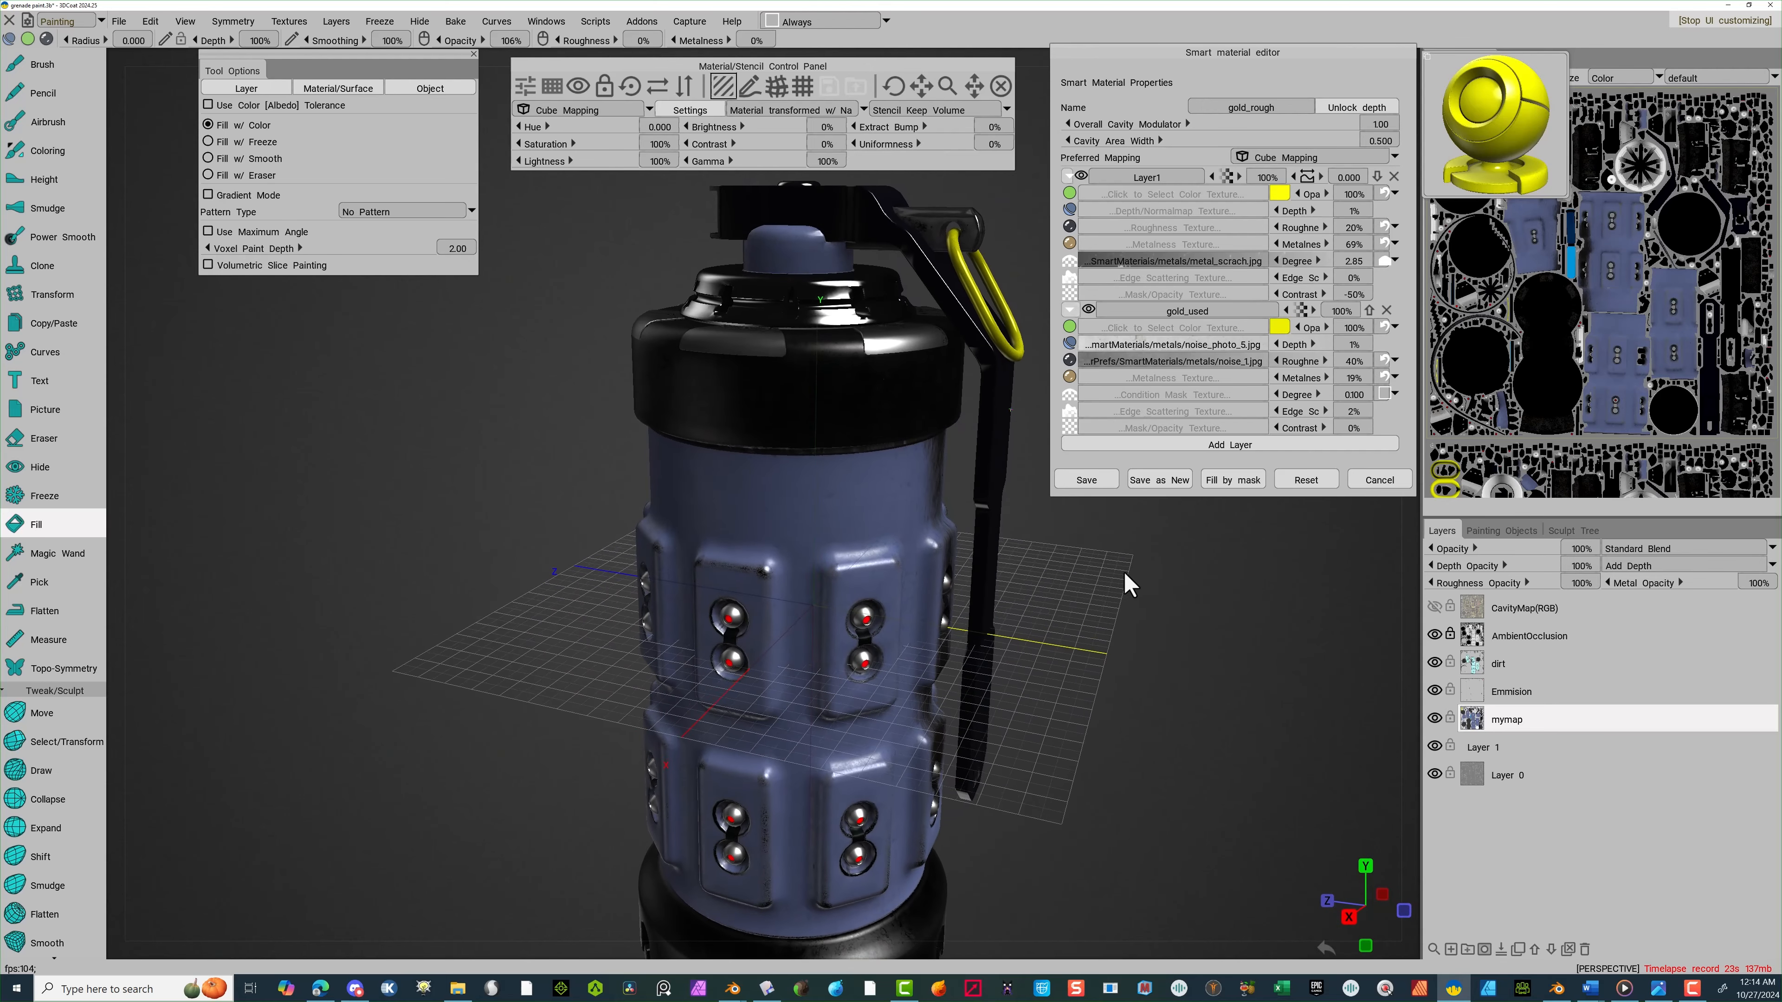
right_click_drag(1041, 241, 1055, 275)
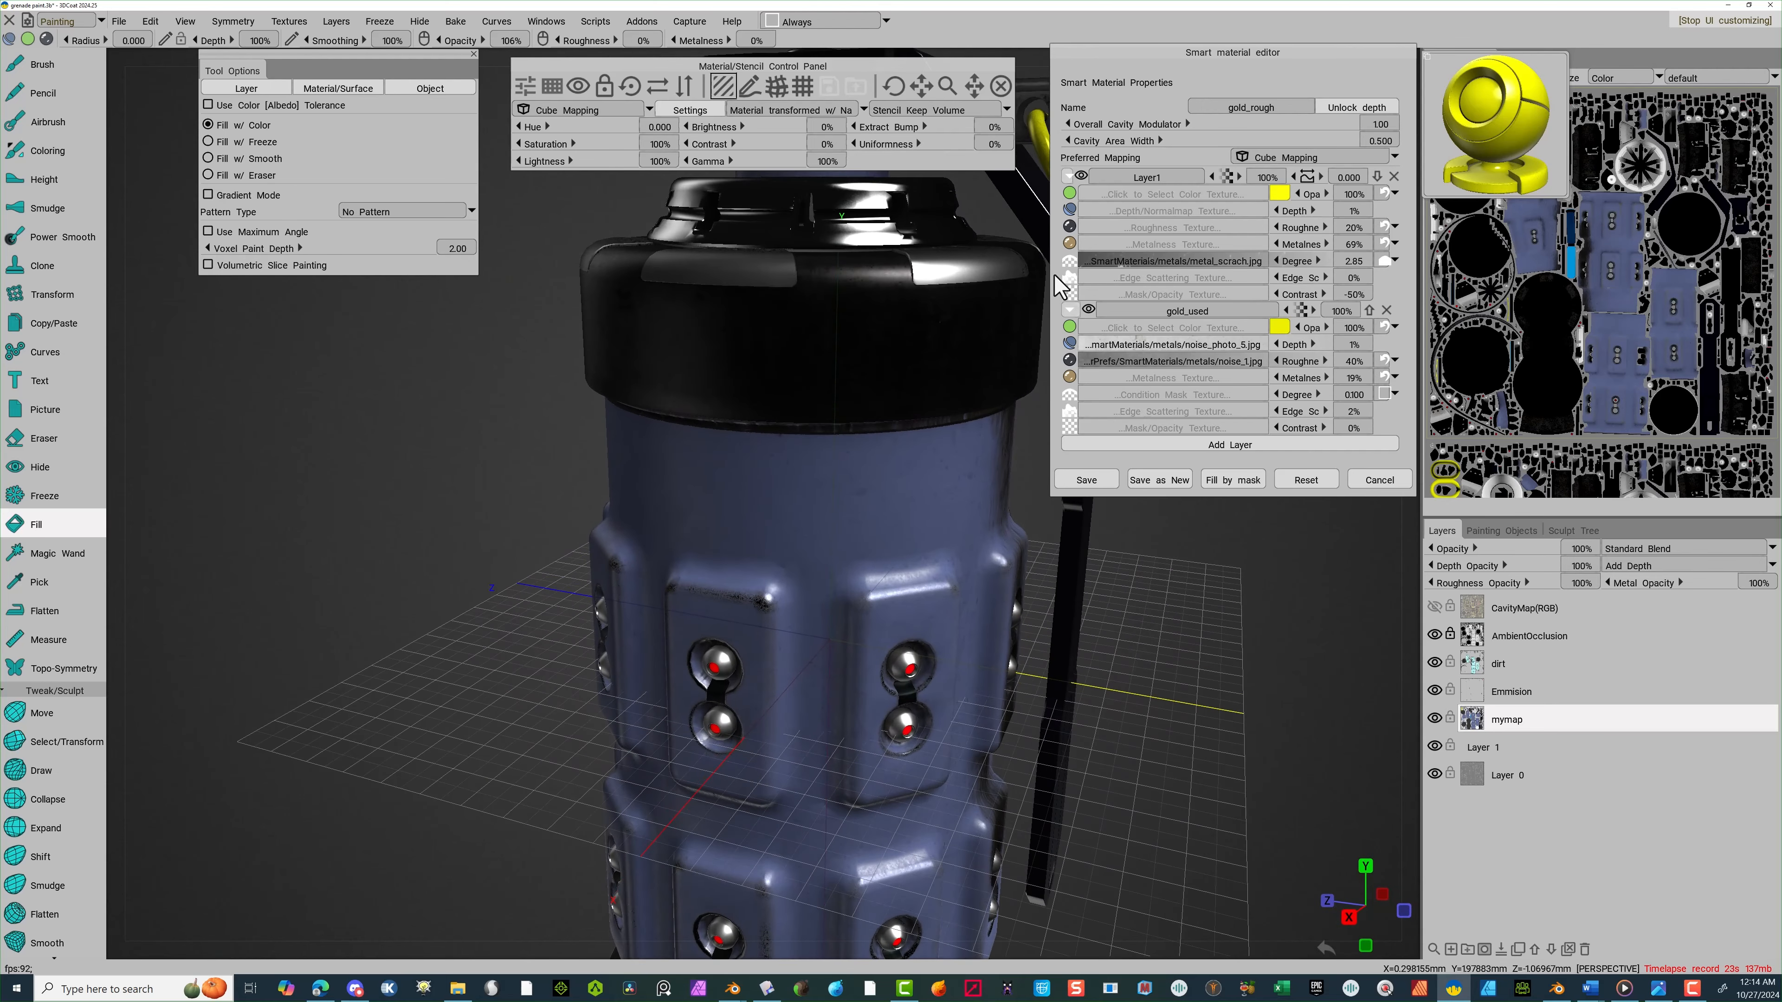
Set the roughness to 8% for Layer1 and 18% for gold_used, and save the smart material
middle_click_drag(1211, 591, 1099, 700)
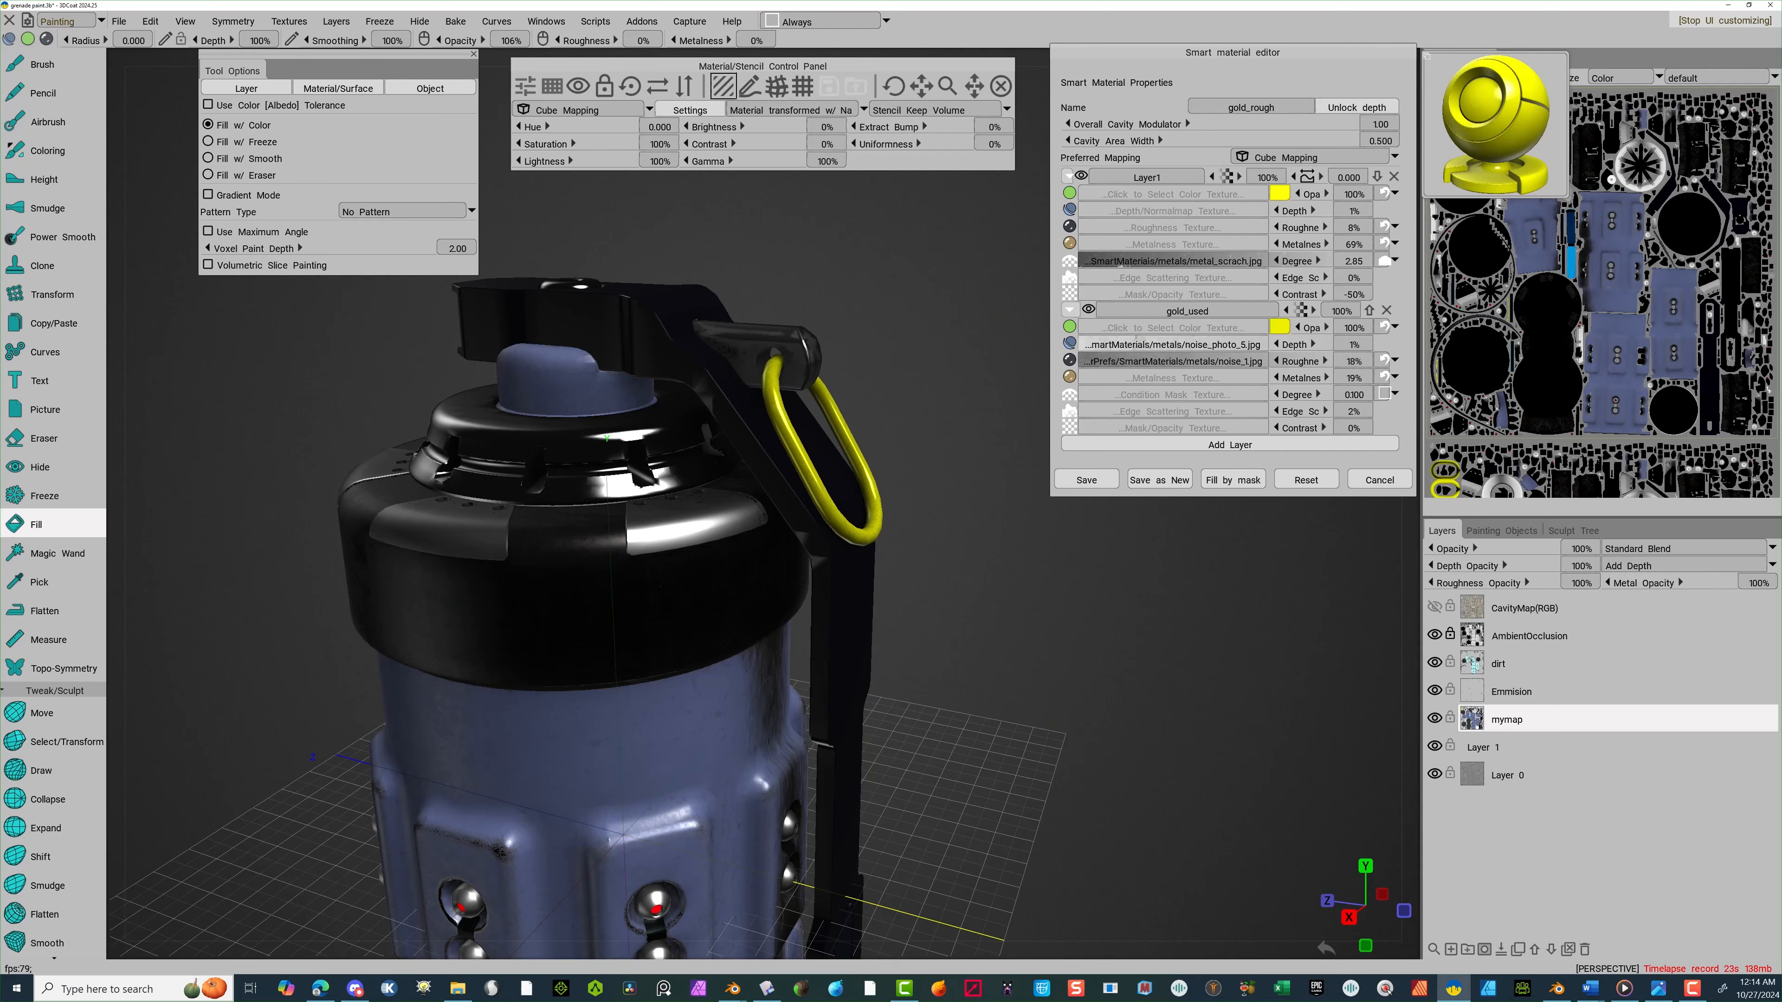
left_click_drag(856, 359, 936, 353)
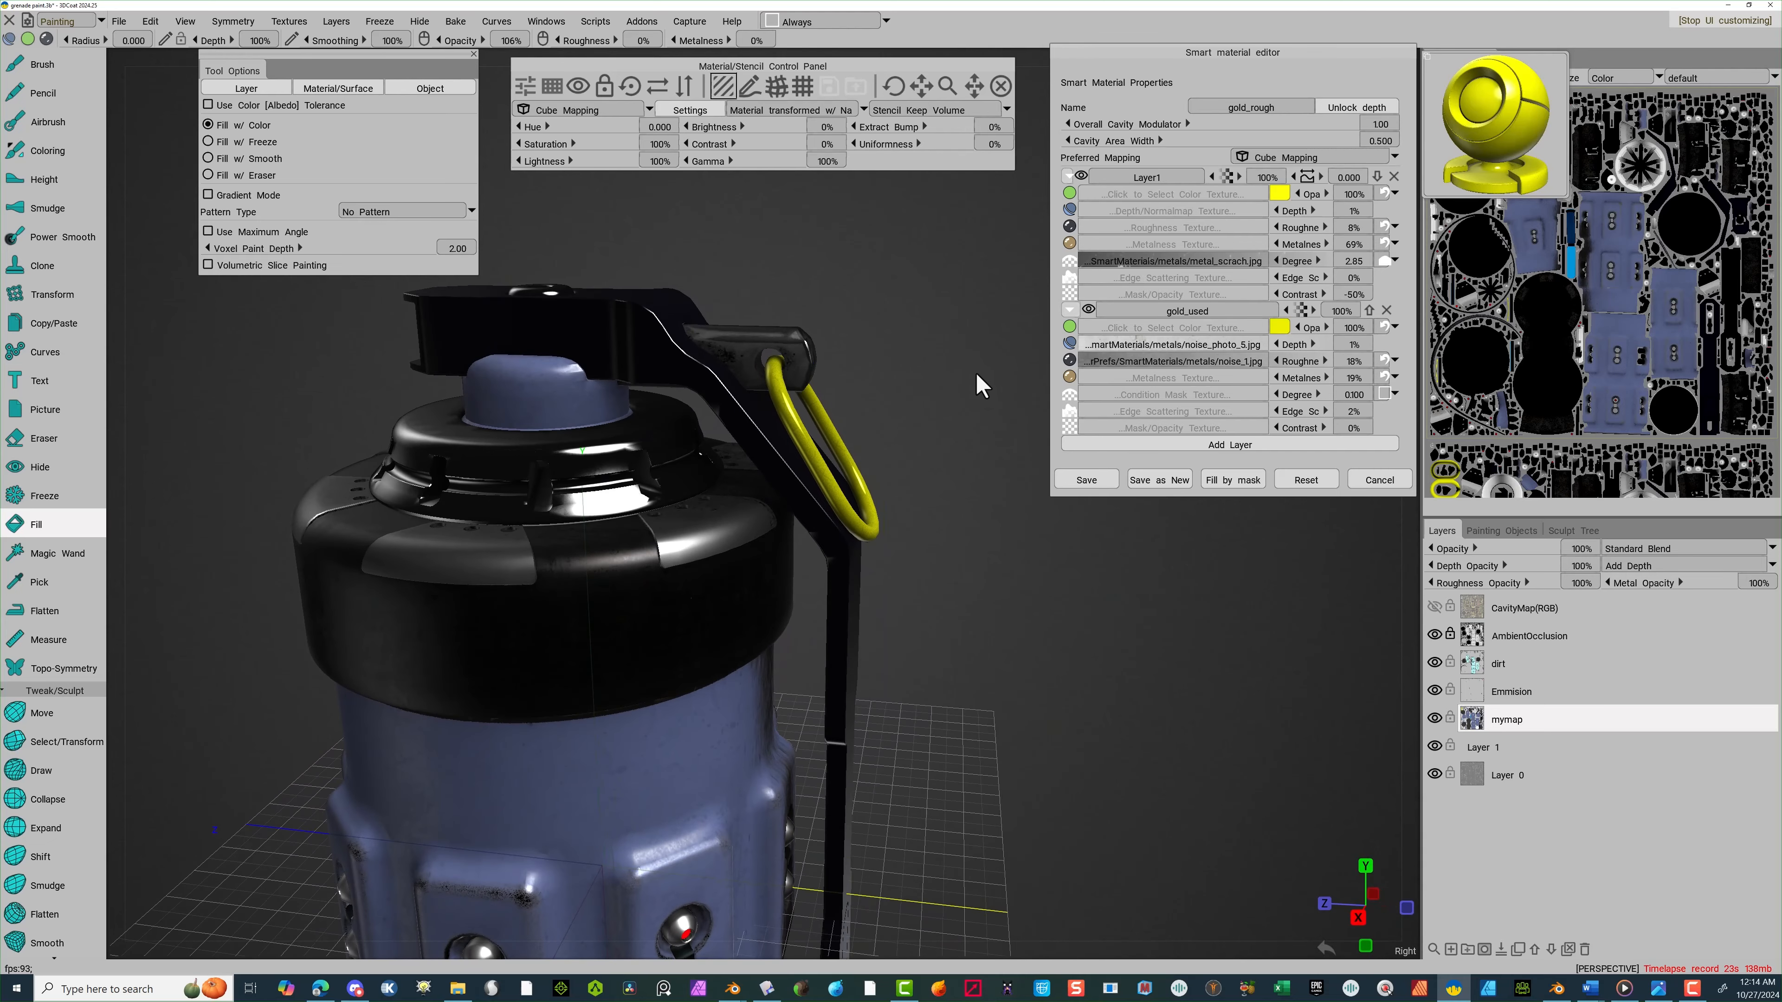
scroll(915, 390, "down", 3)
left_click(1096, 480)
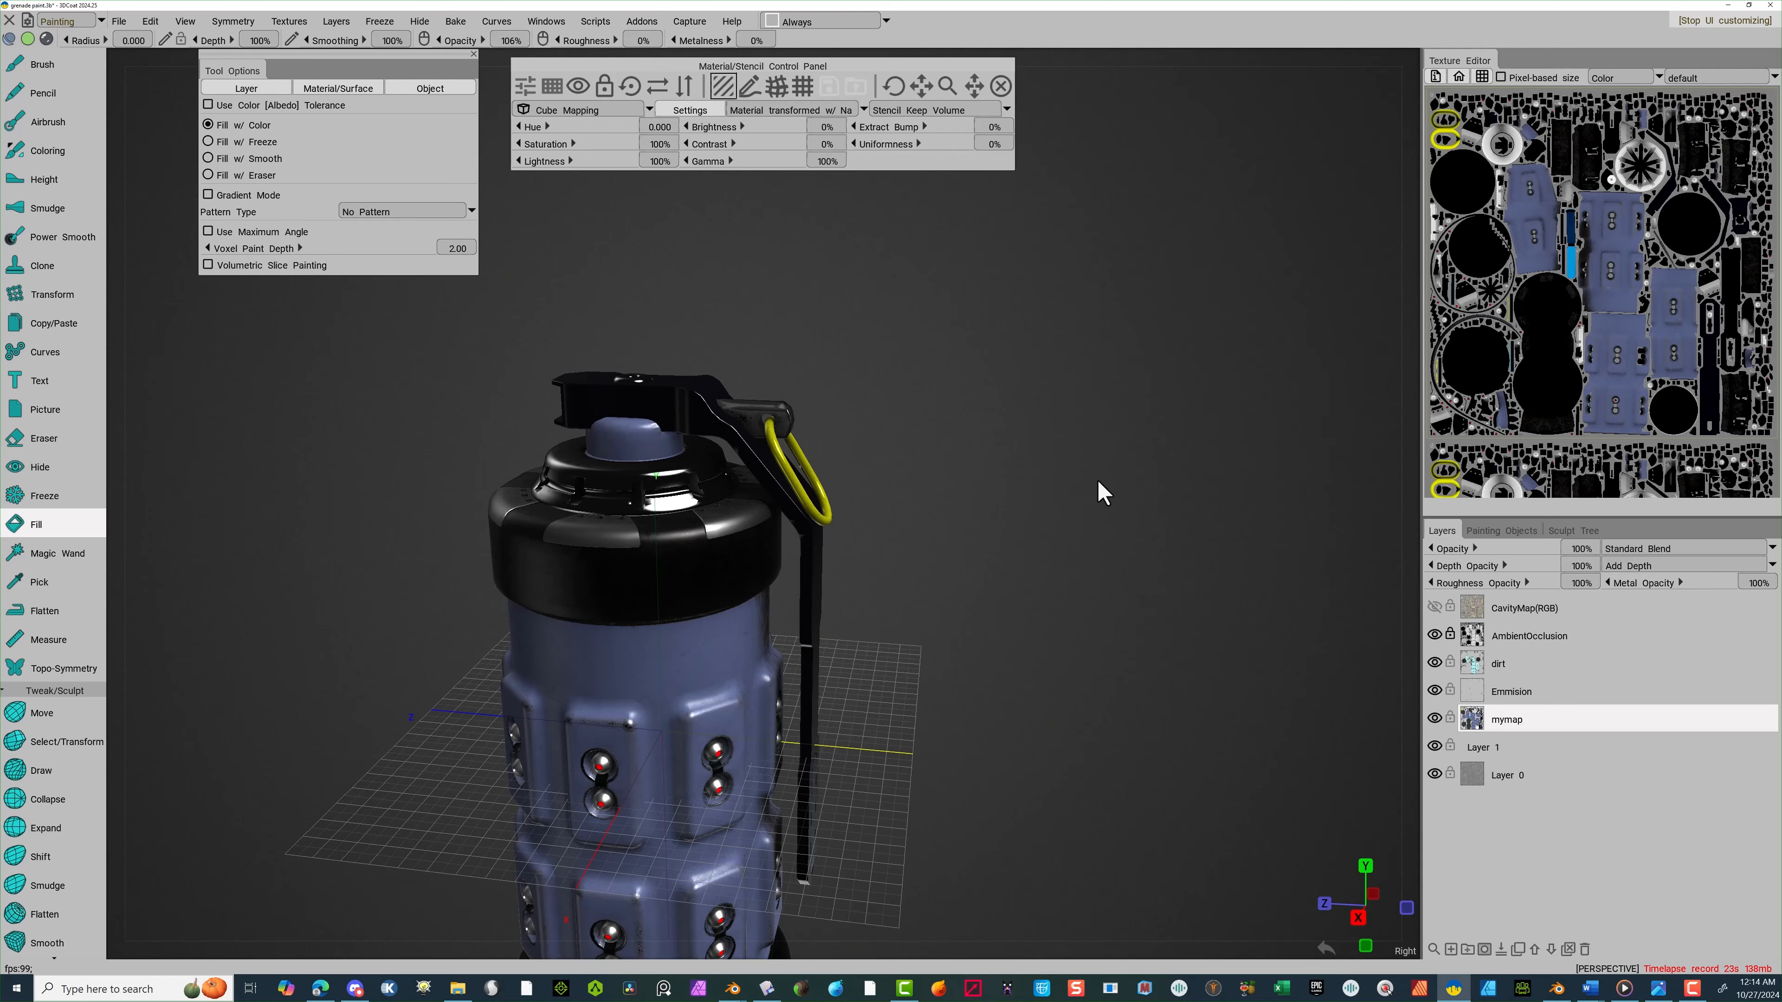
Fill the lower inset on the safety lever's outer face with the yellow gold_rough material
left_click_drag(1010, 523, 924, 571)
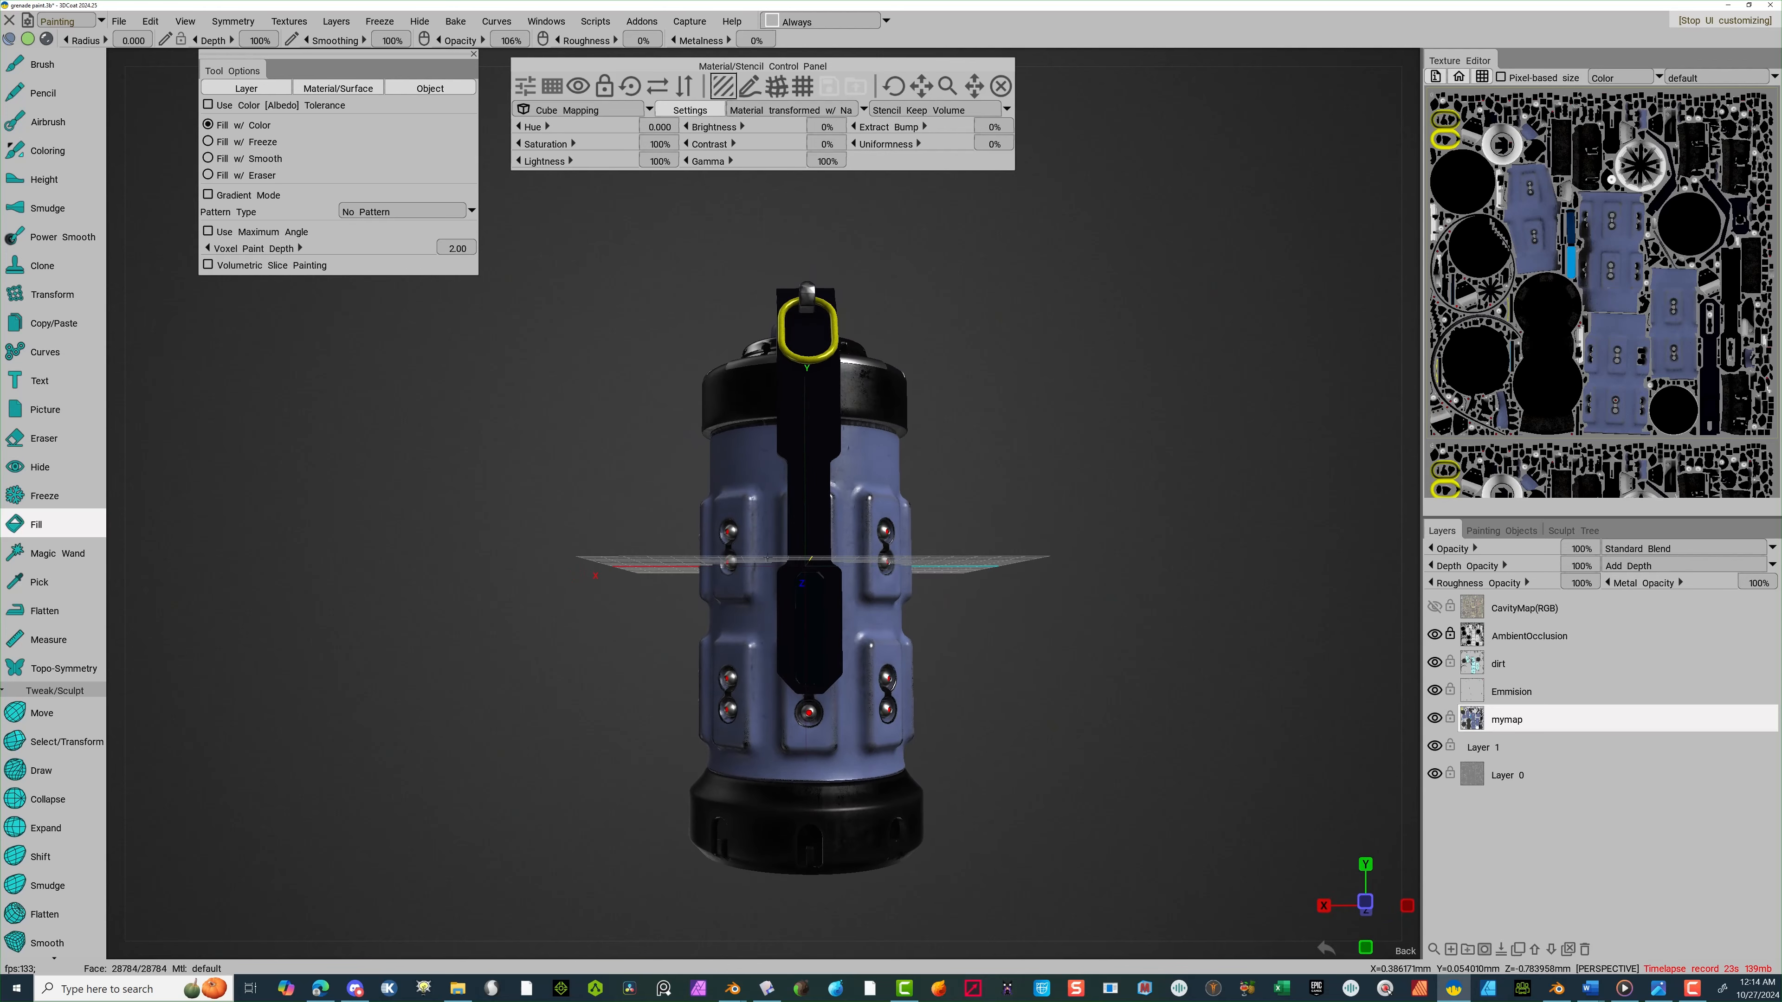
left_click_drag(939, 636, 1008, 658)
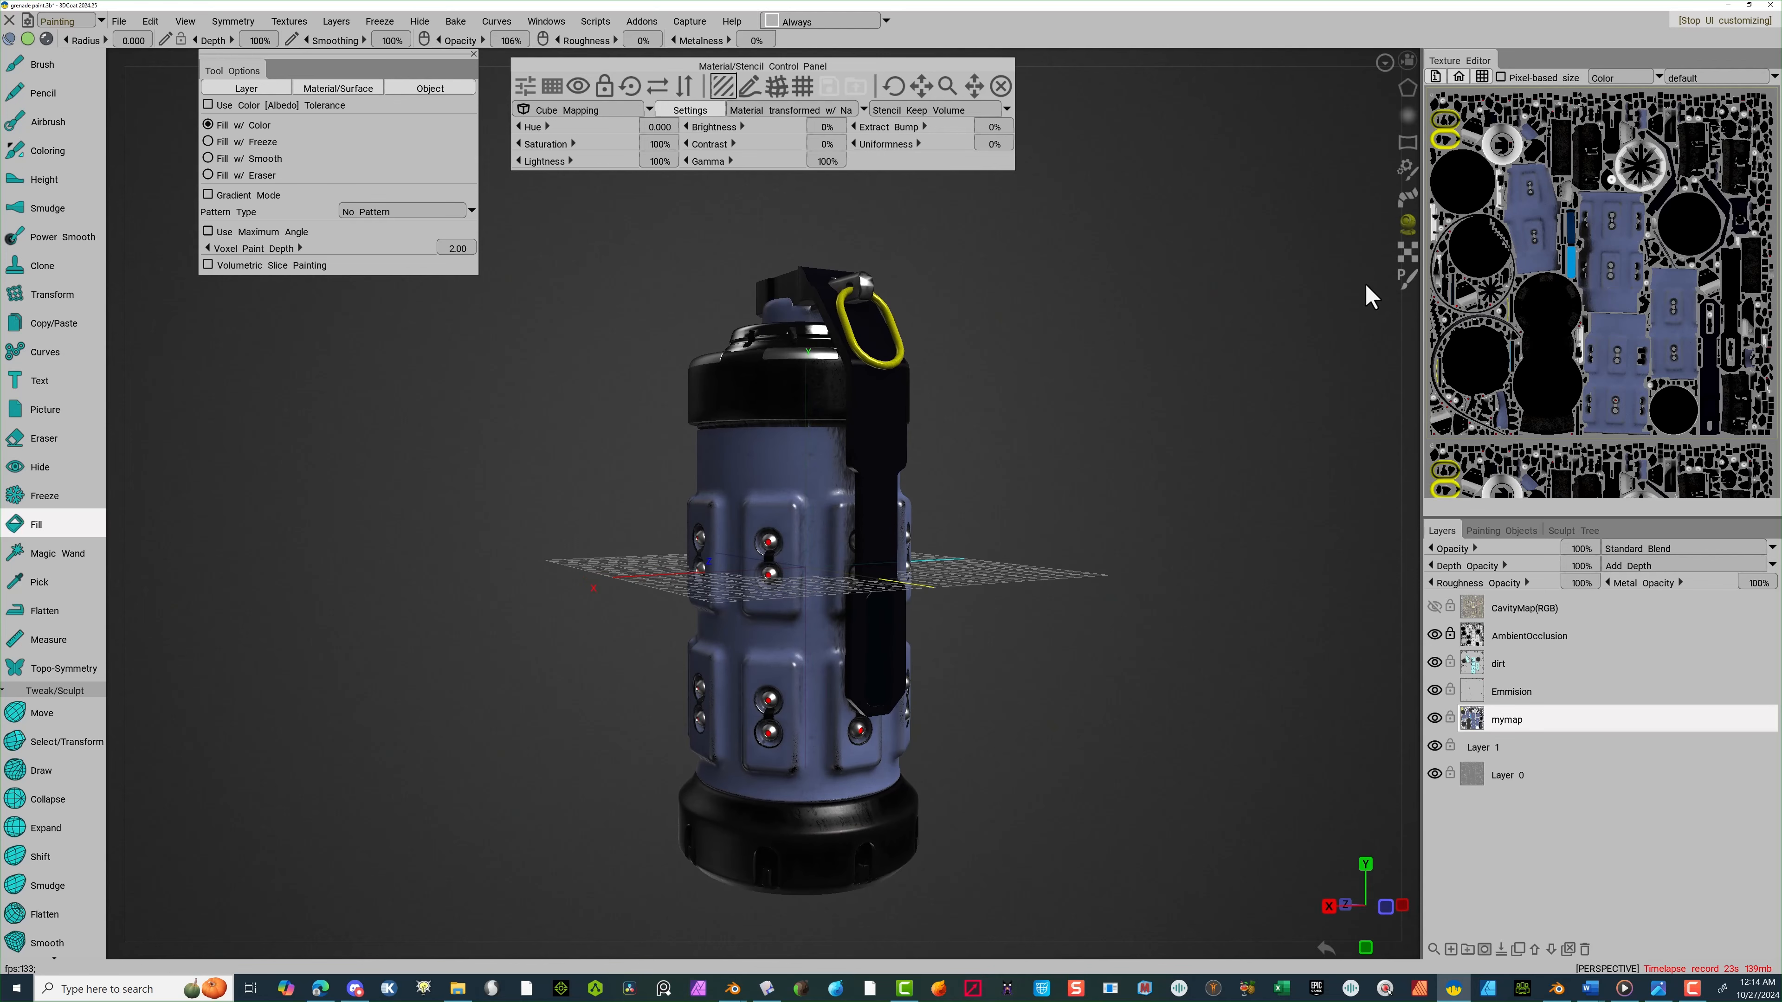
left_click(874, 638)
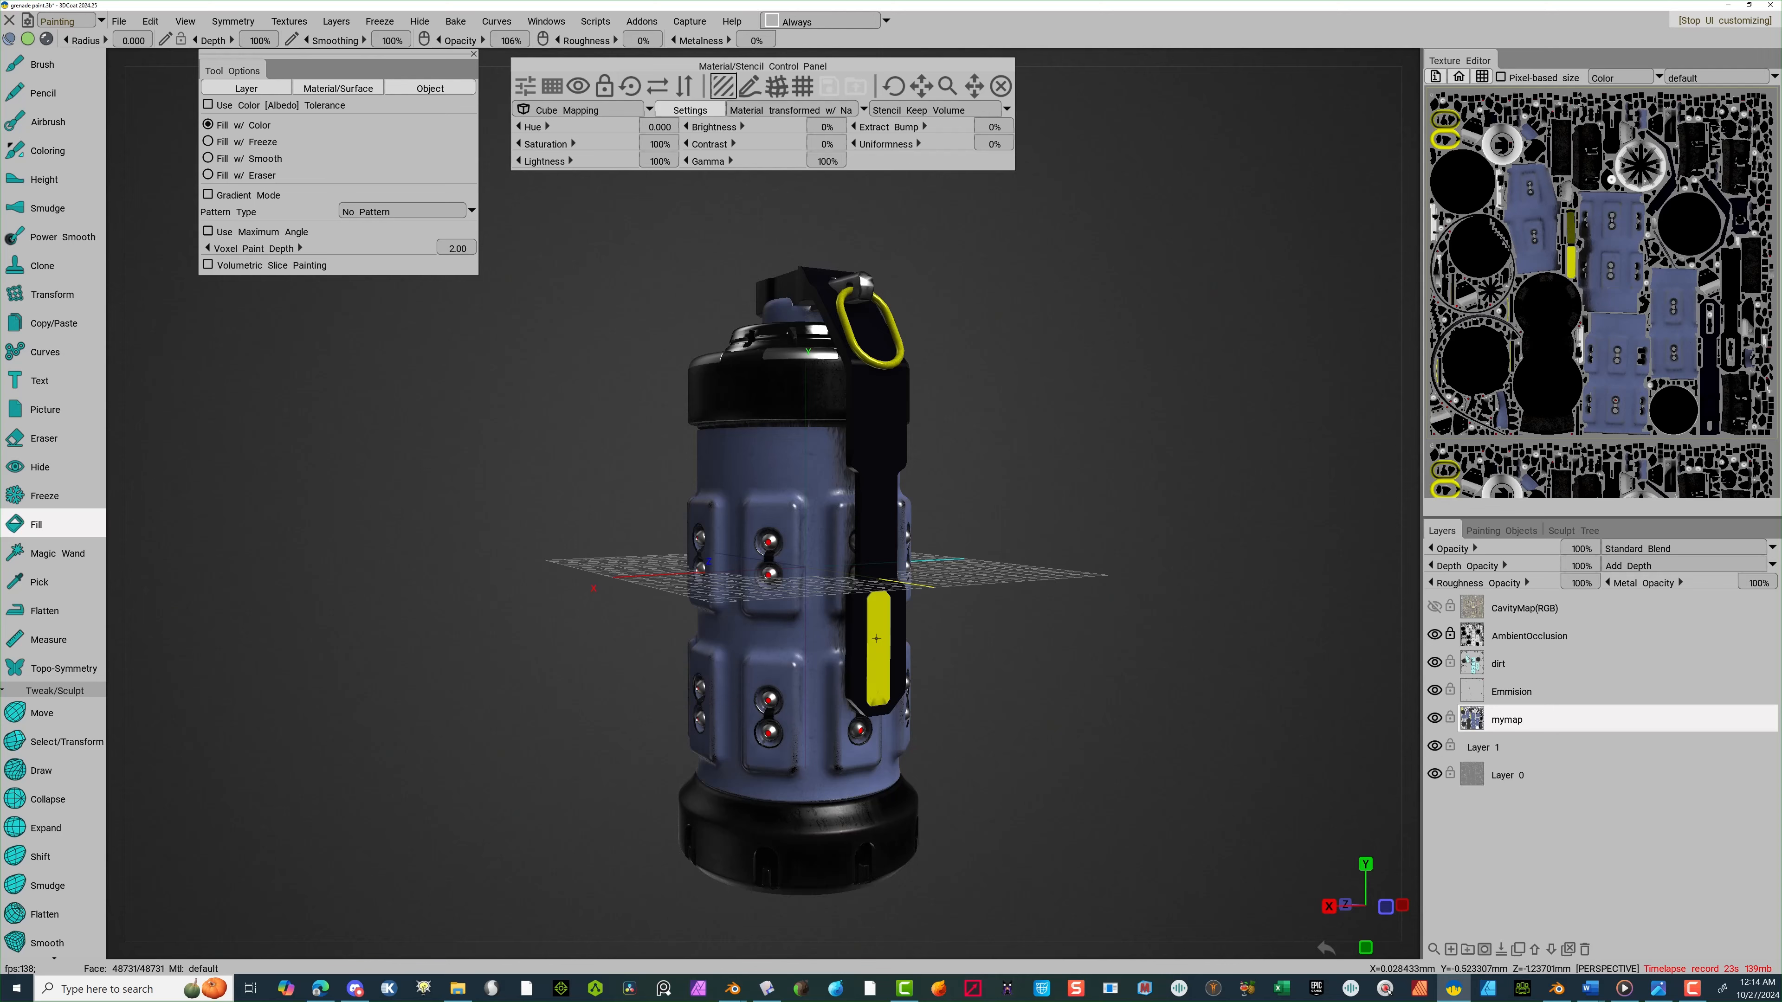
left_click_drag(1042, 549, 1120, 543)
right_click_drag(1120, 544, 1009, 526)
left_click_drag(1009, 527, 1042, 587)
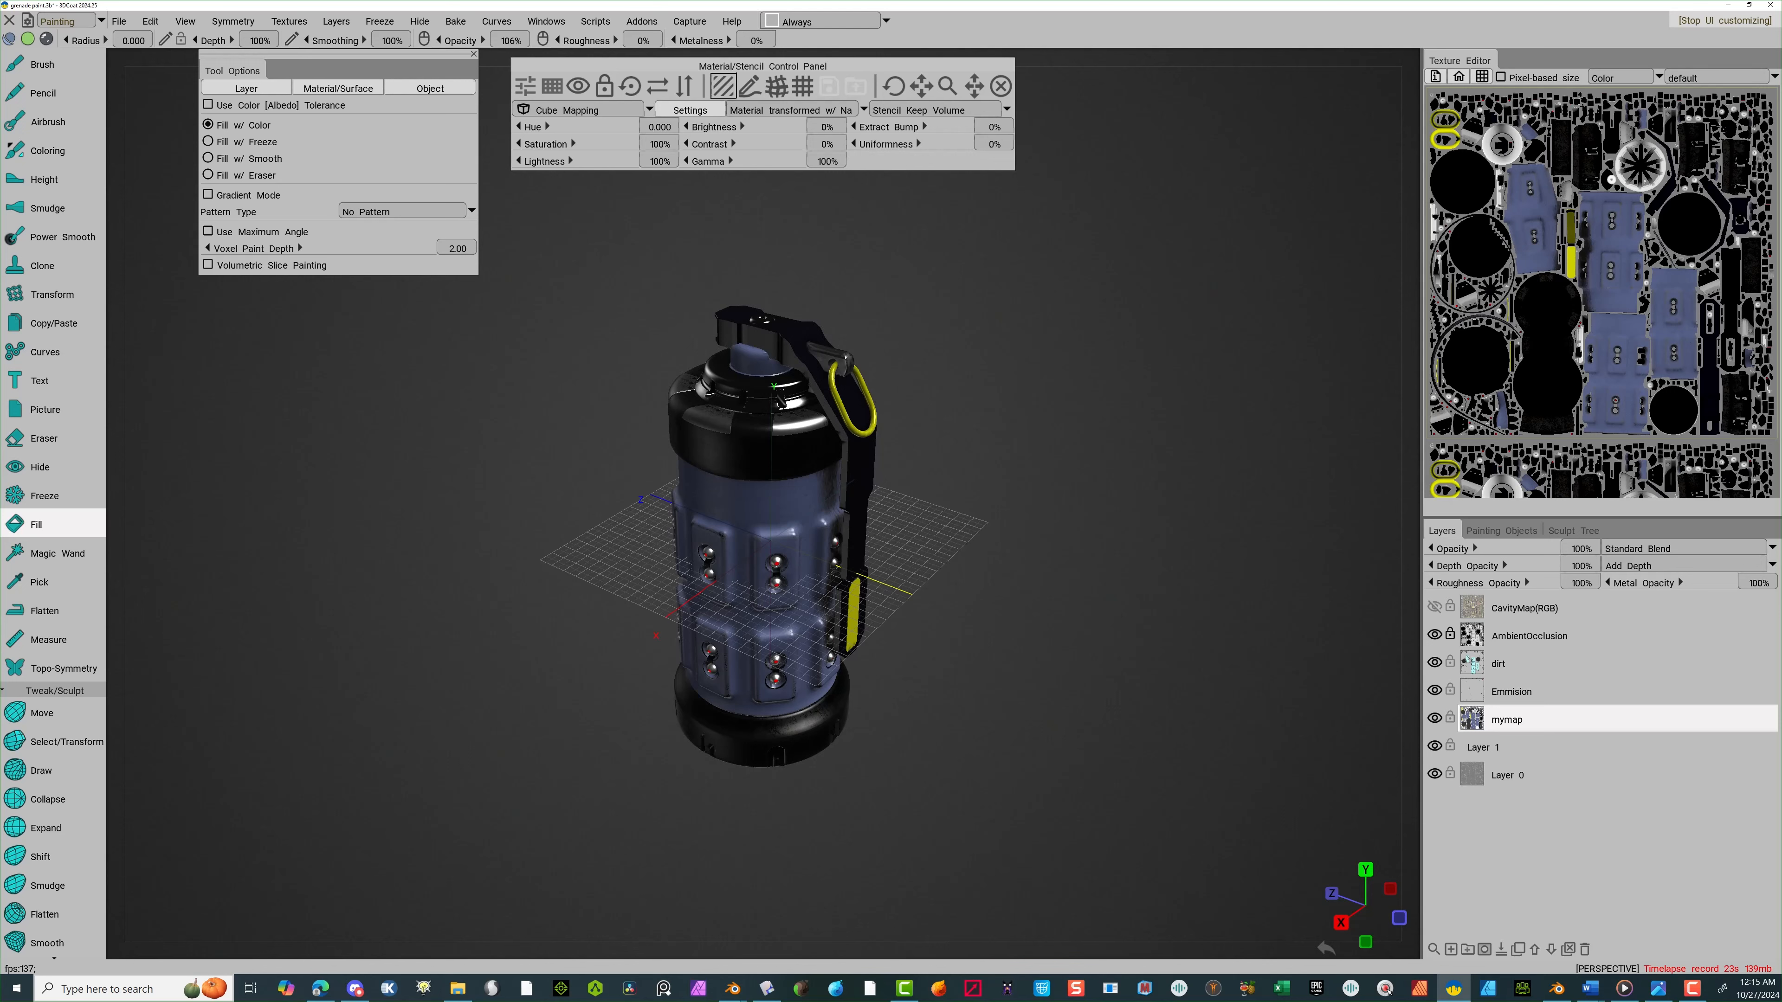
Open the export settings for objects and textures and set the output mesh to Grenademain.obj in the grenade UV folder
left_click(120, 22)
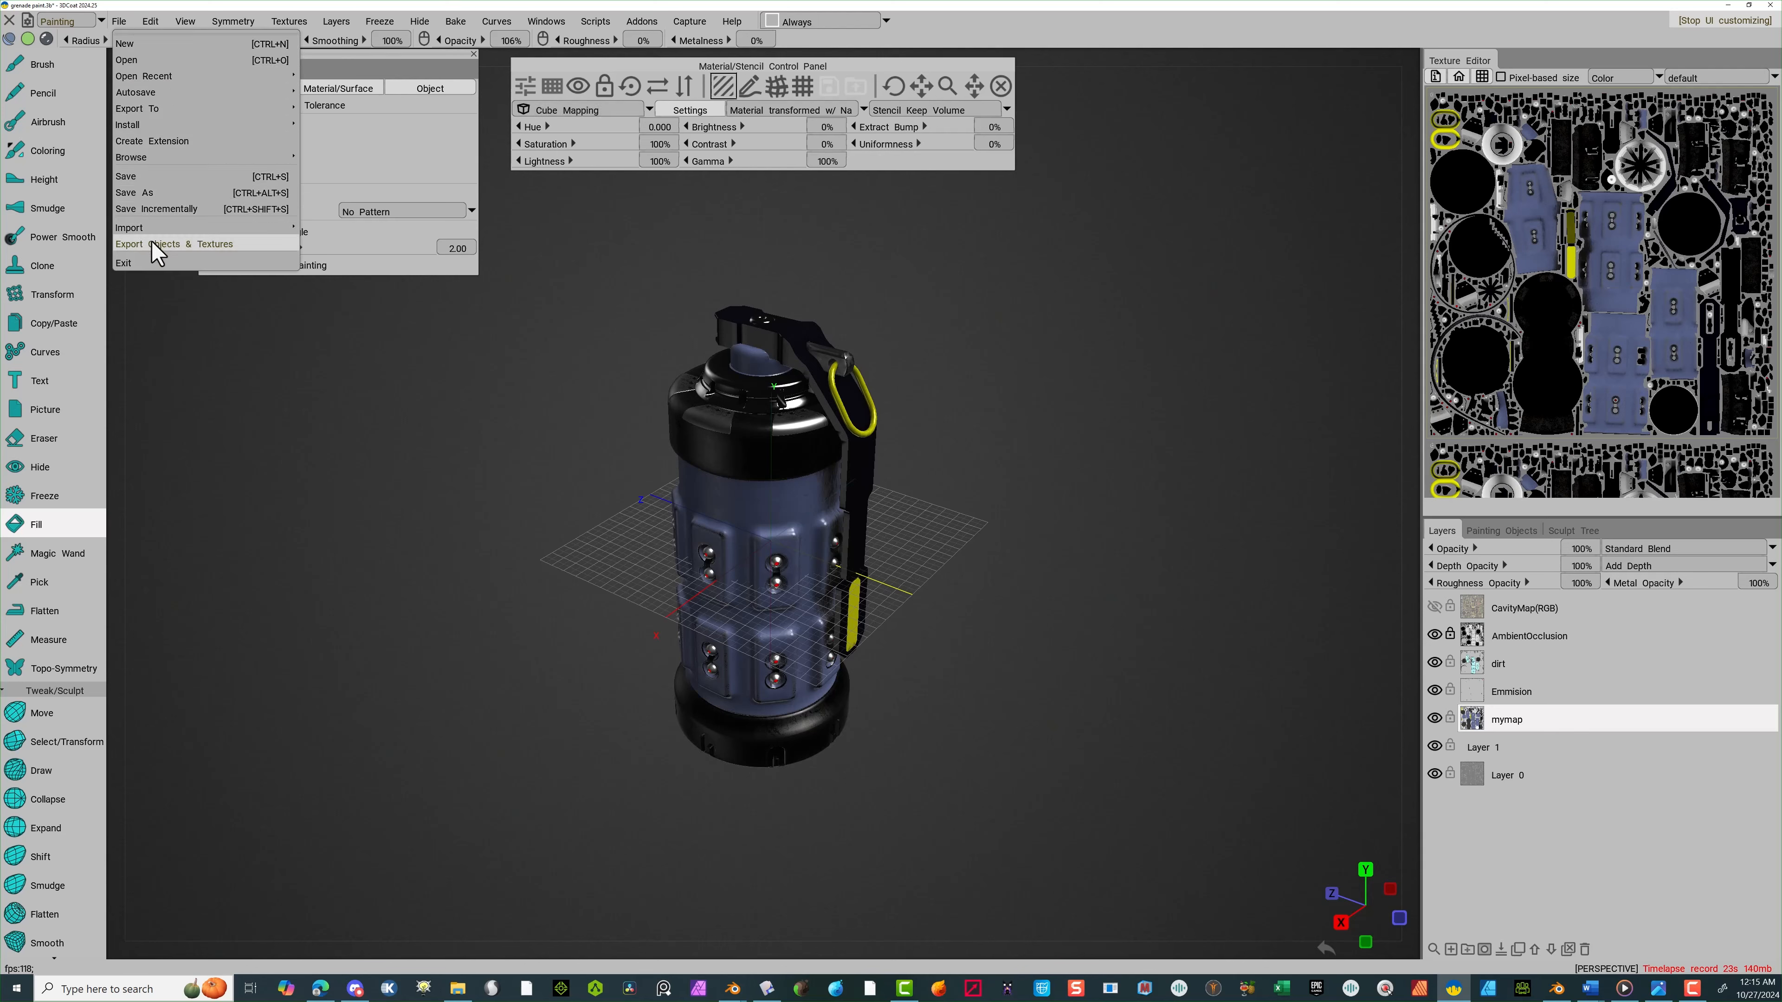
left_click(178, 243)
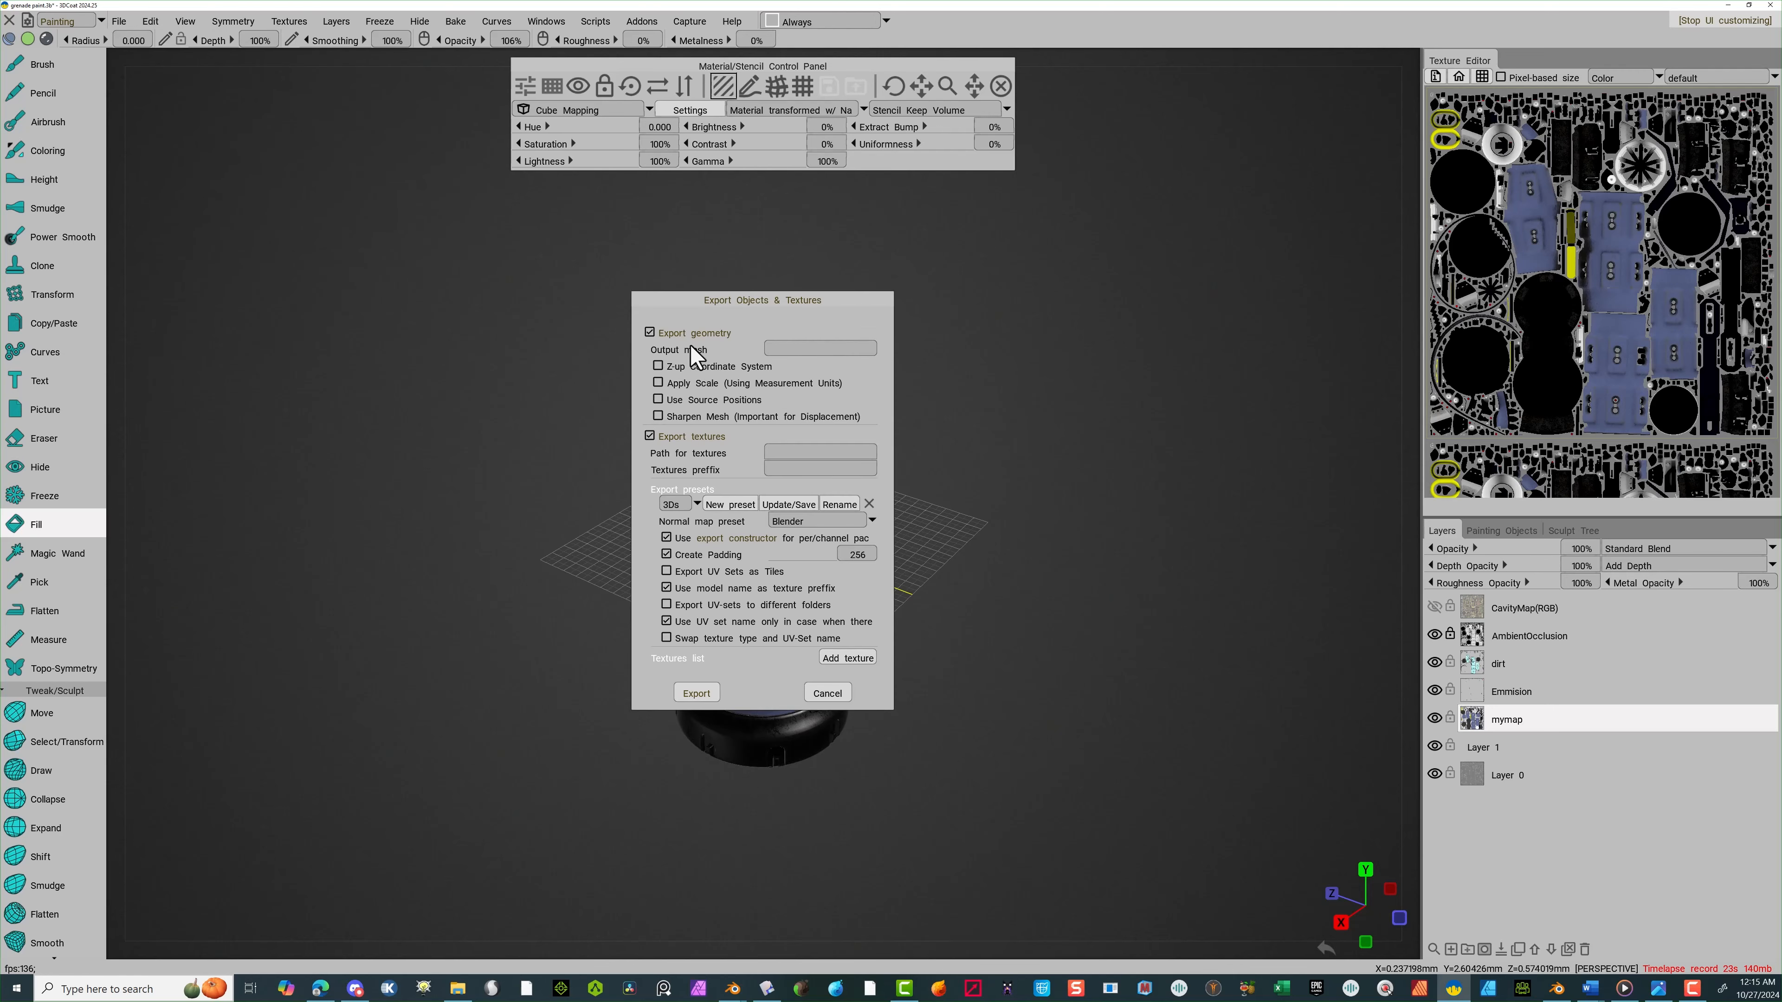
left_click(806, 348)
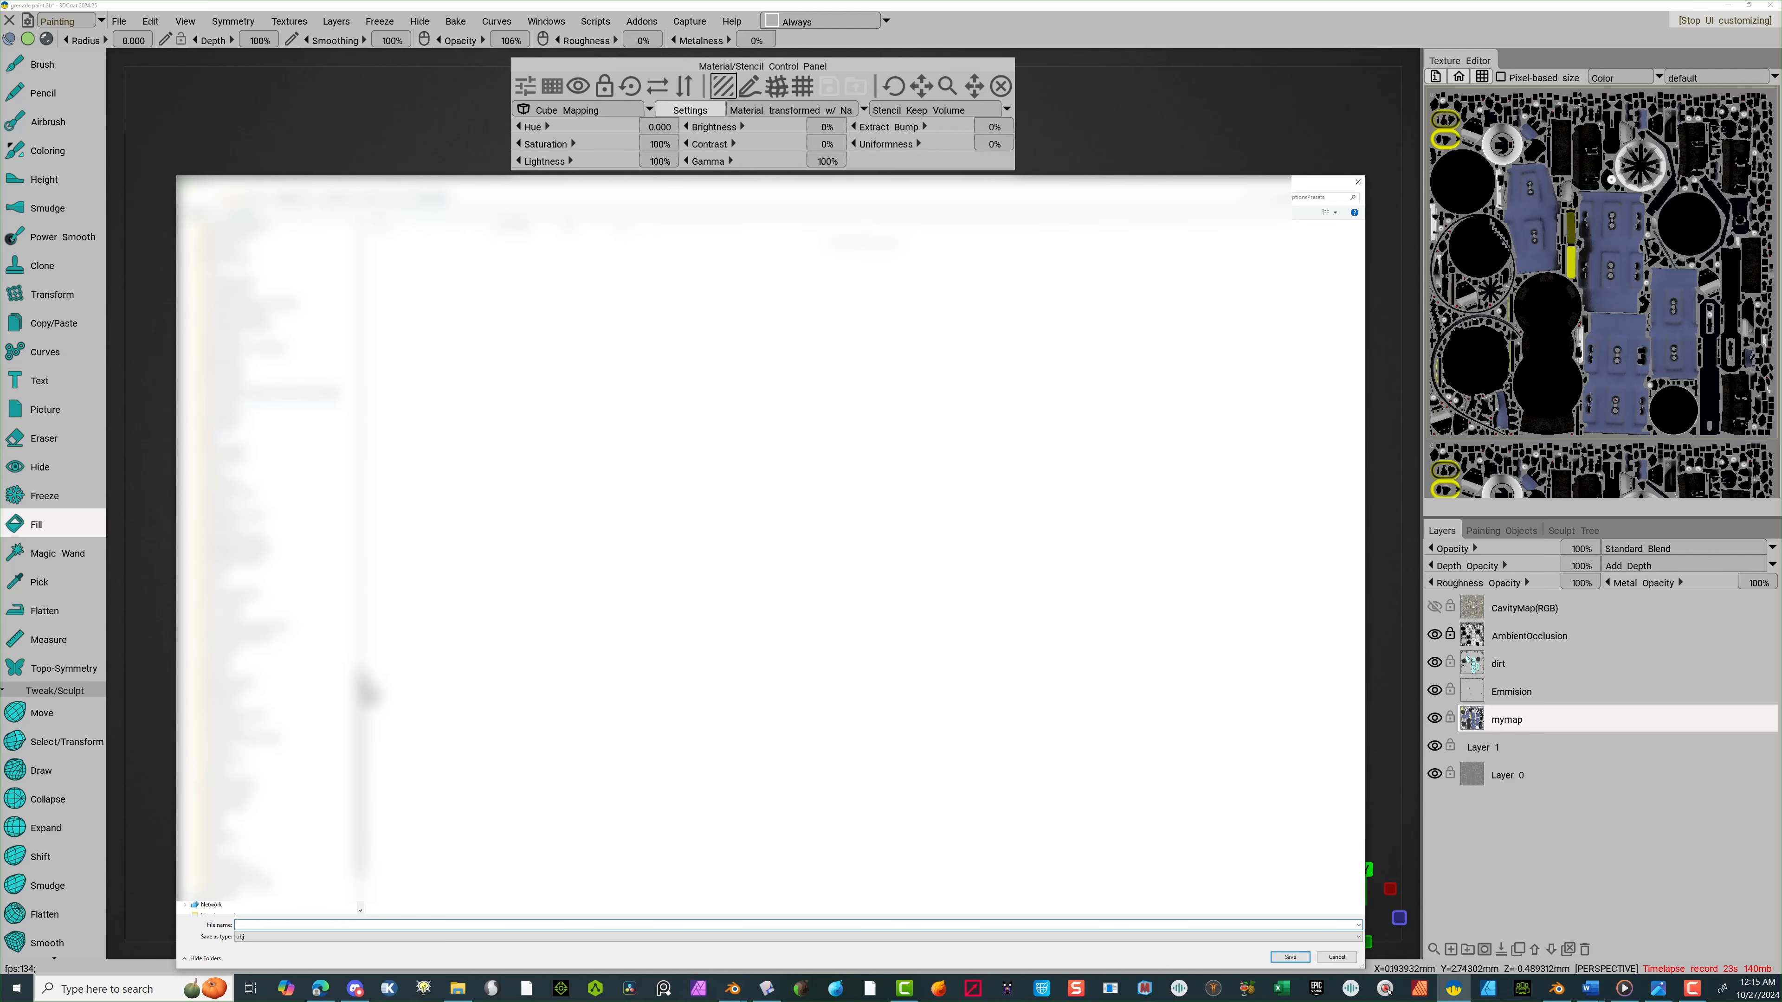
left_click_drag(360, 702, 360, 351)
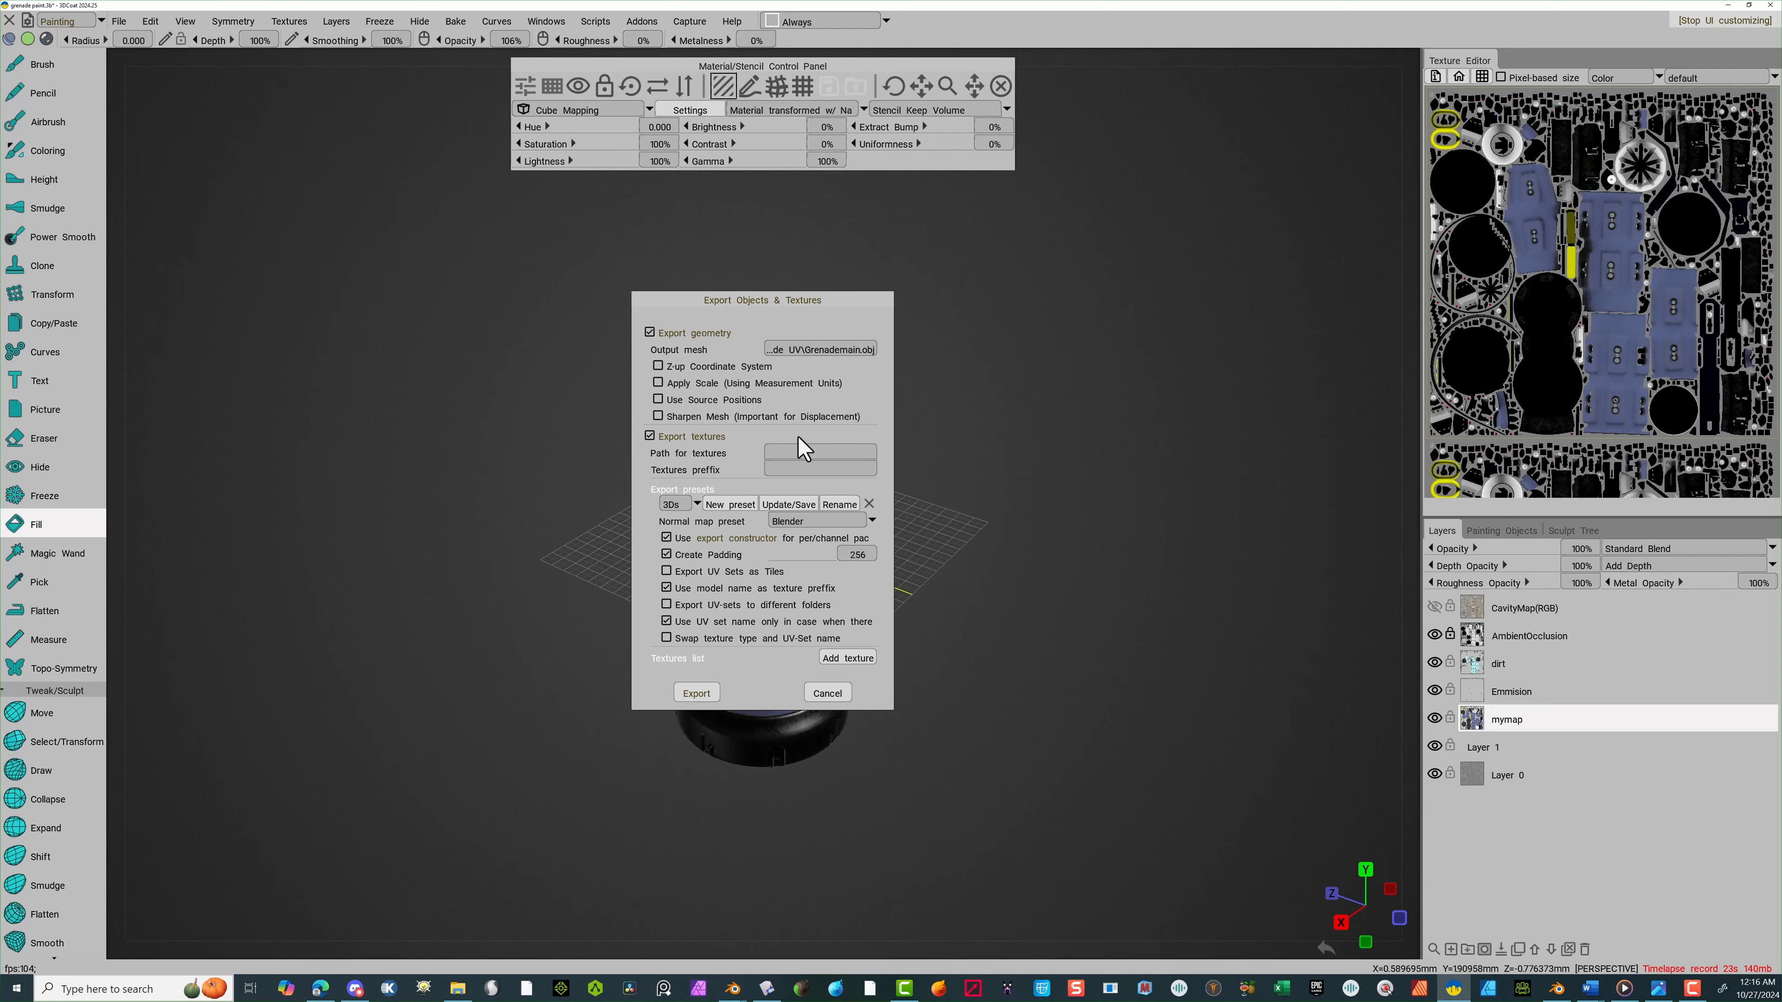
Set the texture export path to the grenade UV folder and the textures prefix to maintexture
left_click(793, 453)
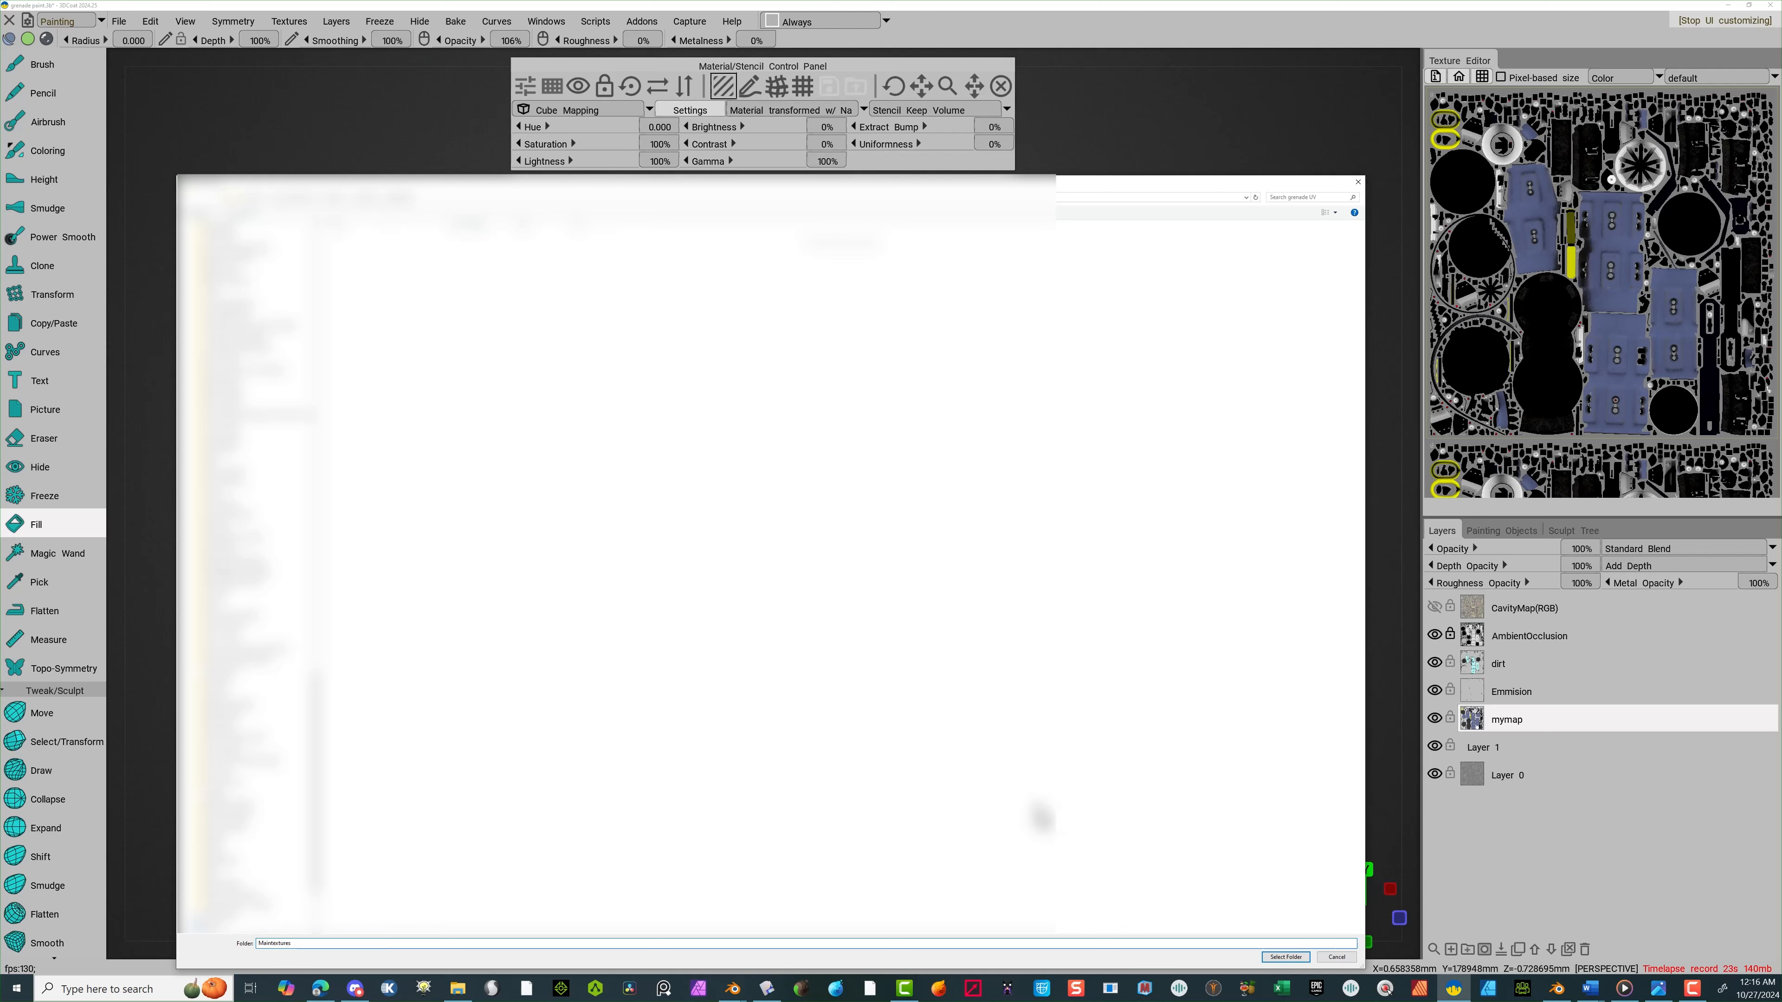
left_click(1287, 957)
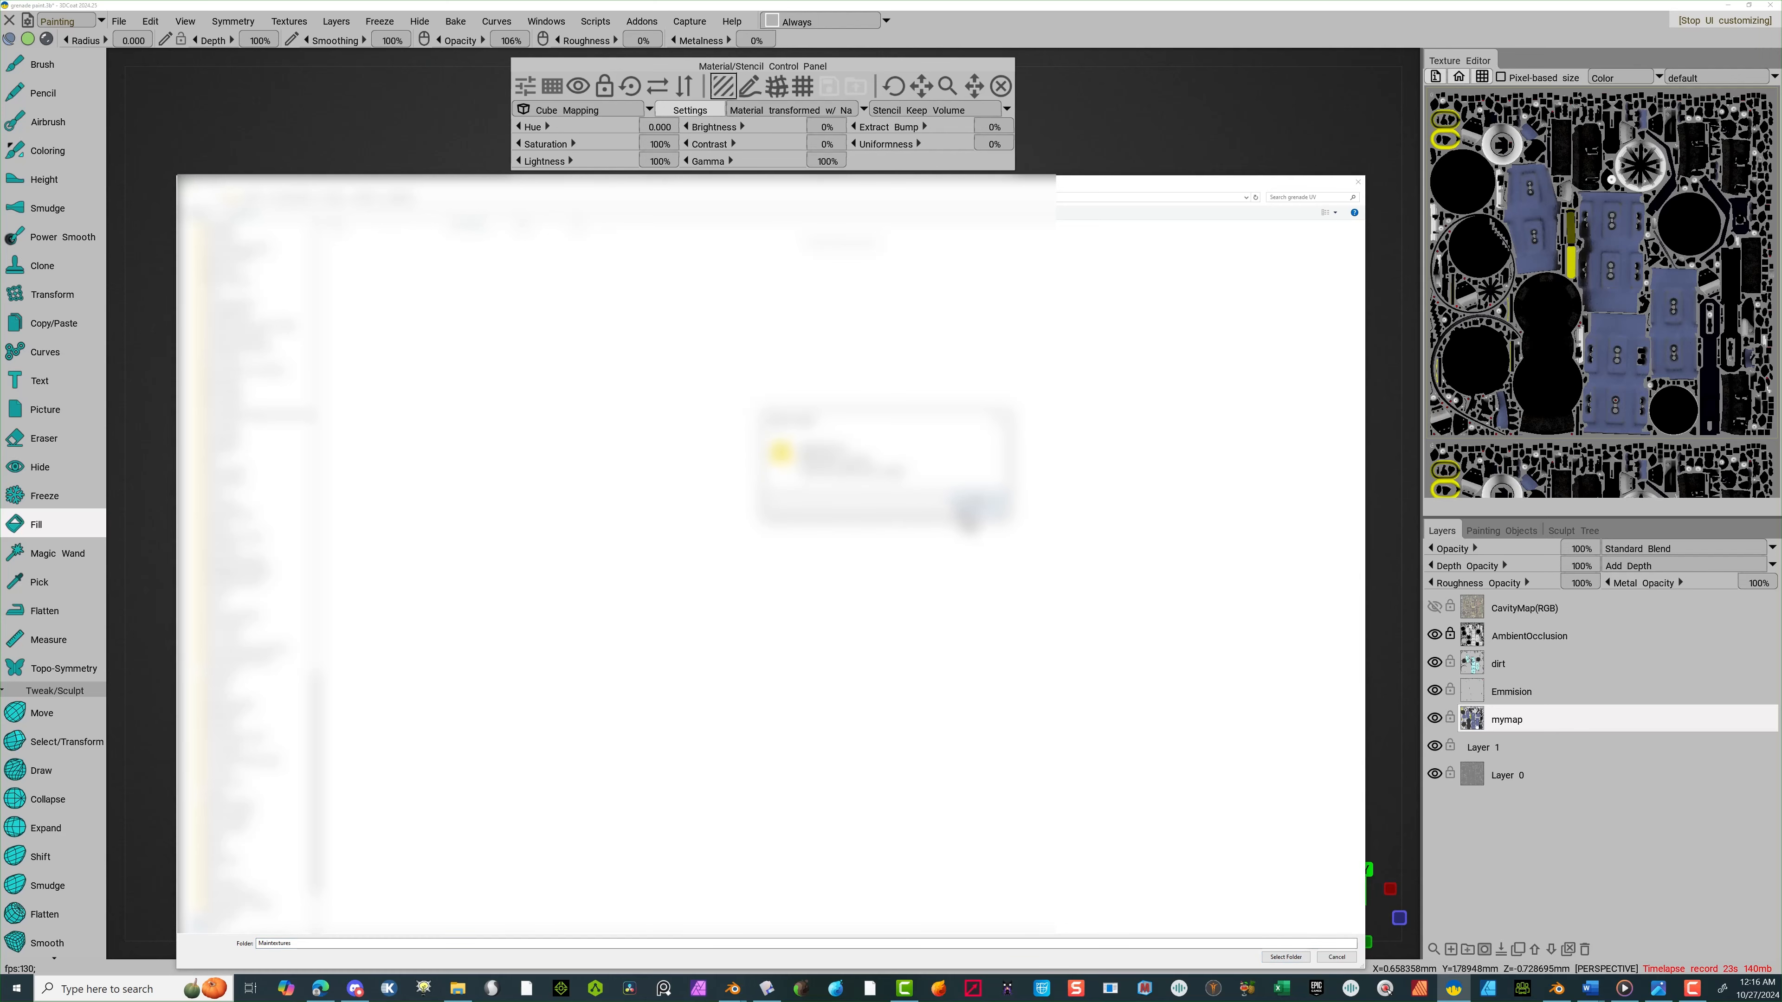
left_click(963, 515)
left_click(398, 198)
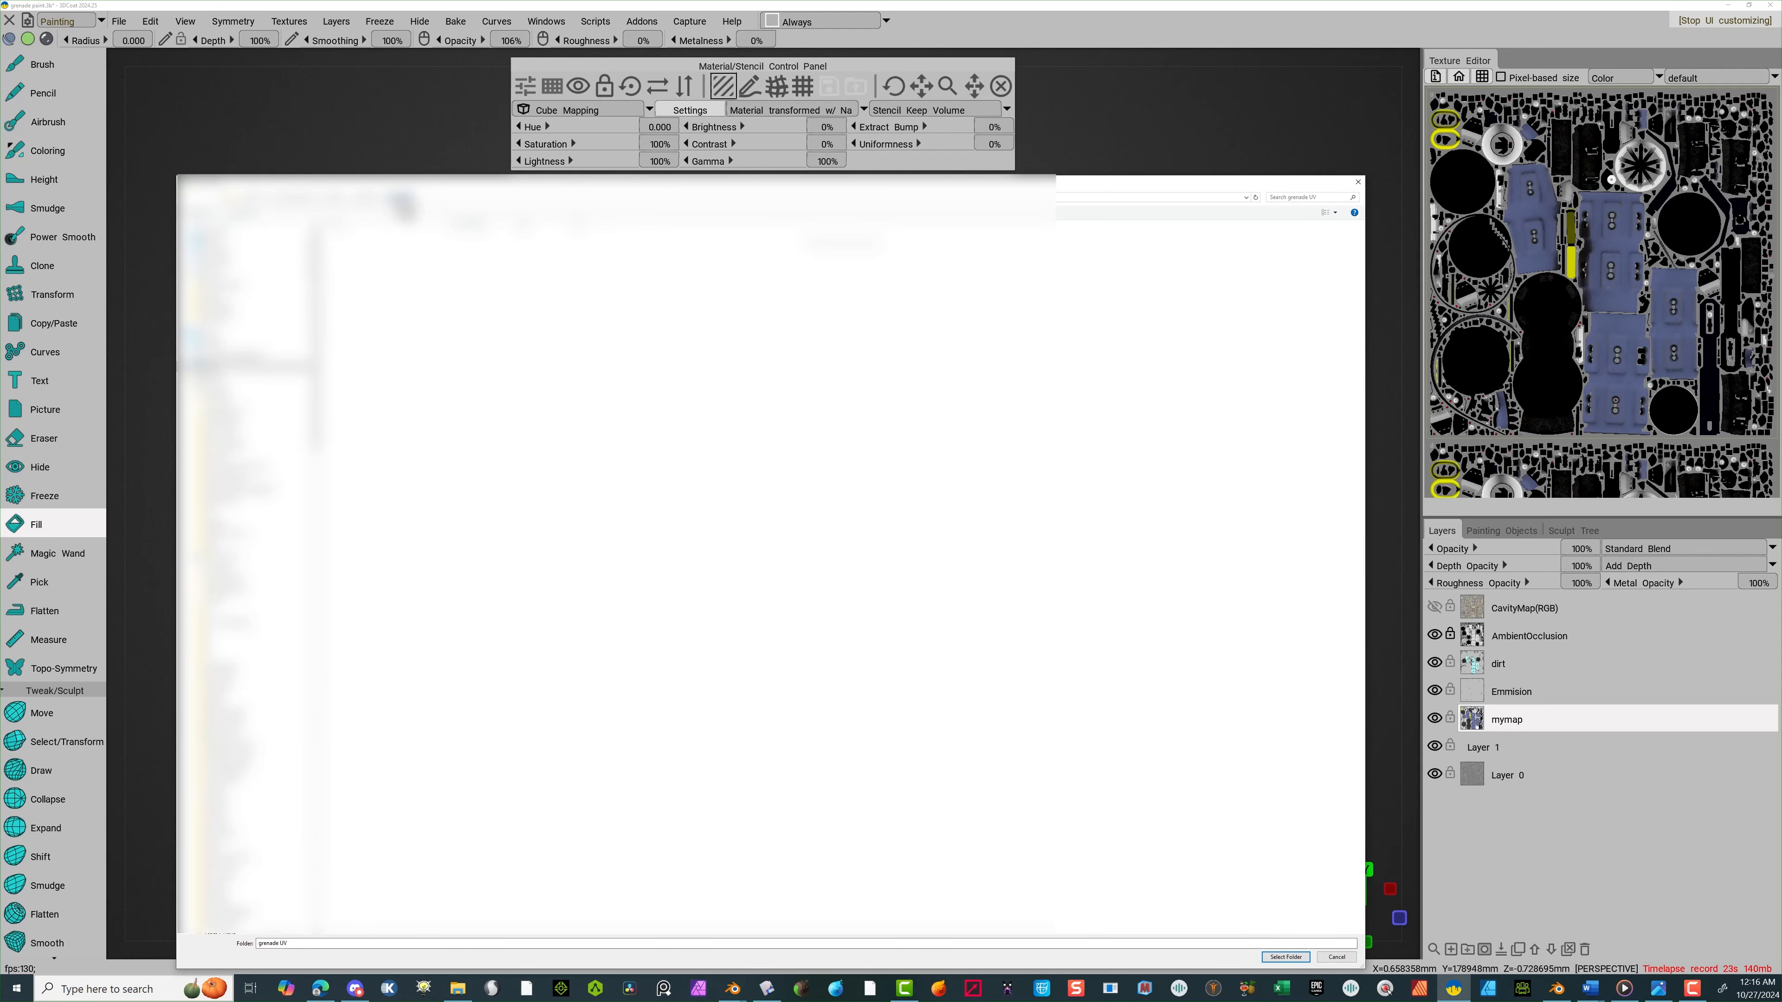
left_click(1286, 957)
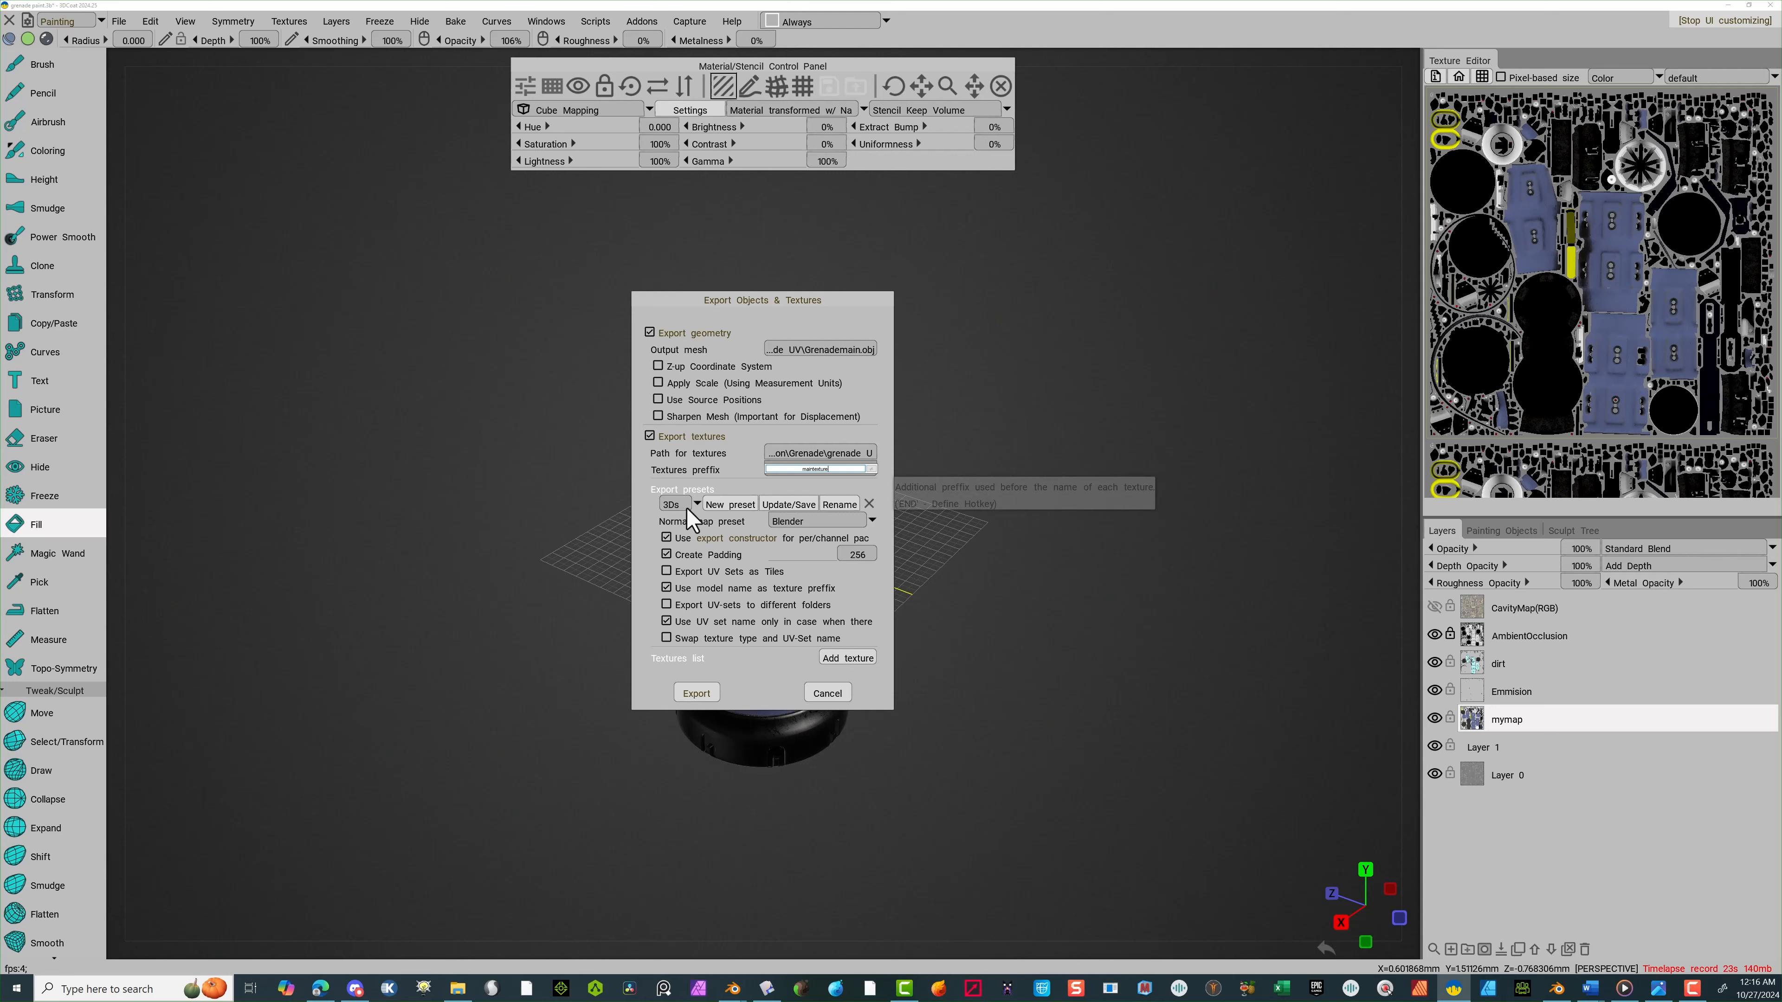
key("Return")
Switch the export preset from the 3Ds Max one to a Blender preset
left_click(723, 503)
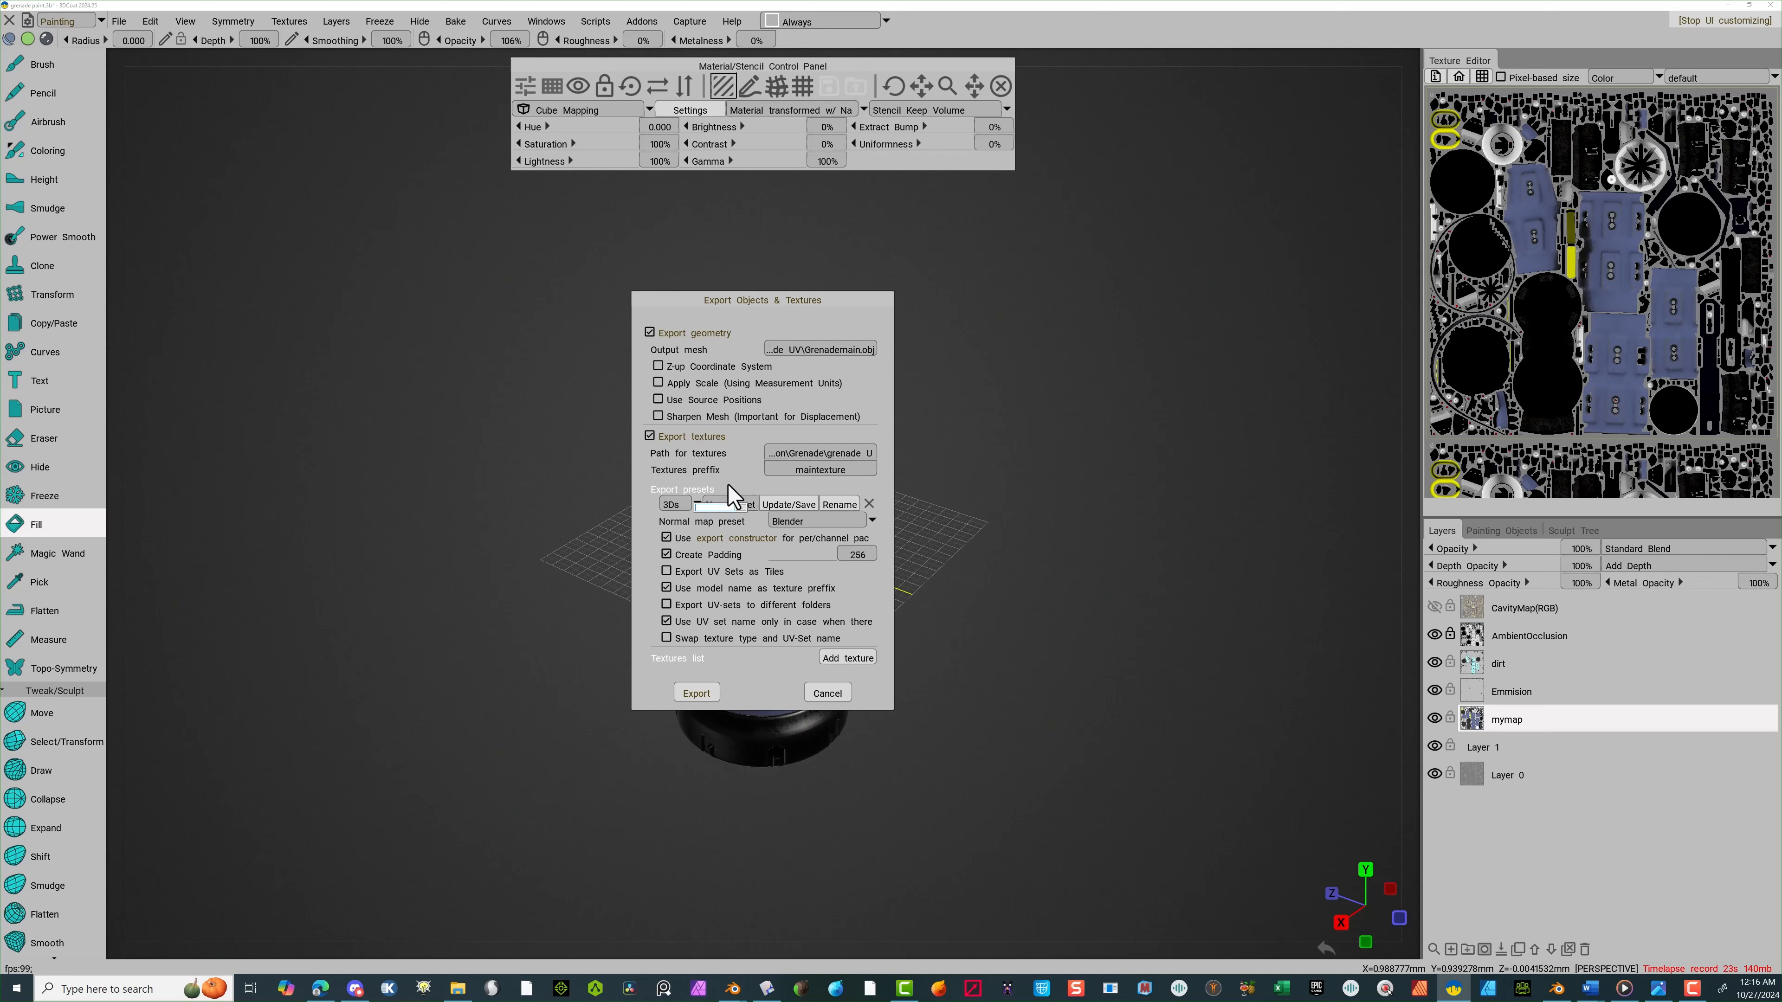
left_click(672, 504)
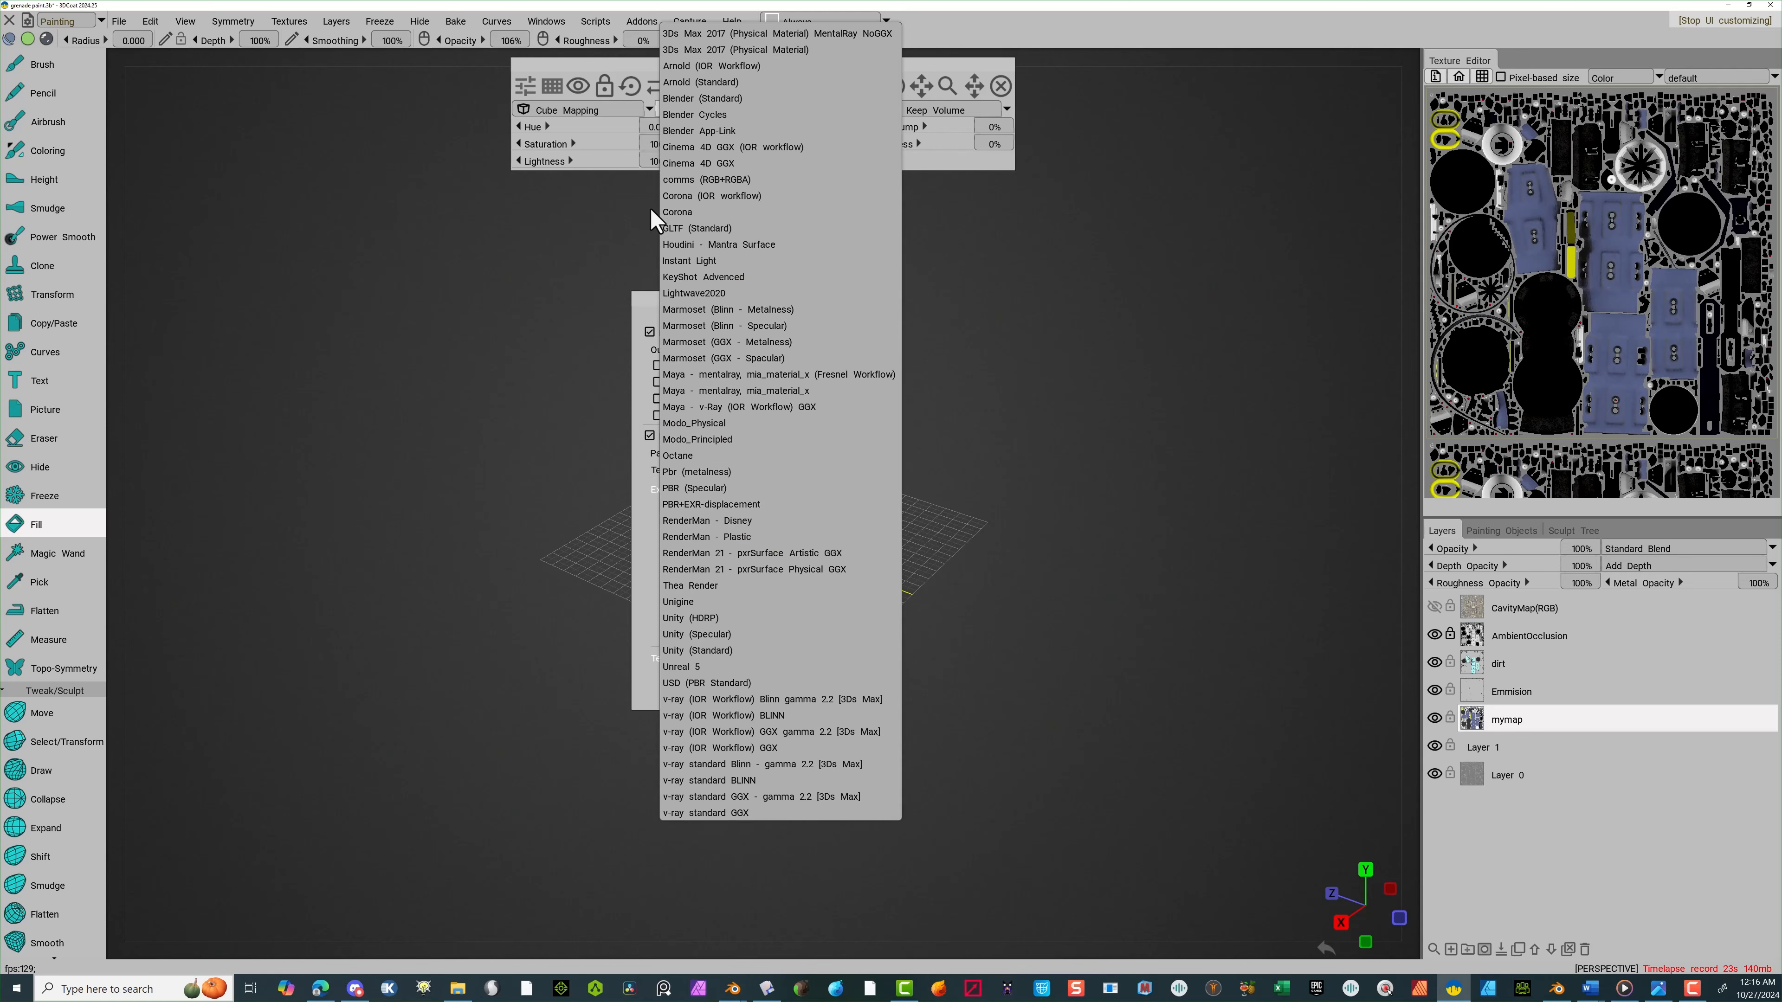
left_click(744, 131)
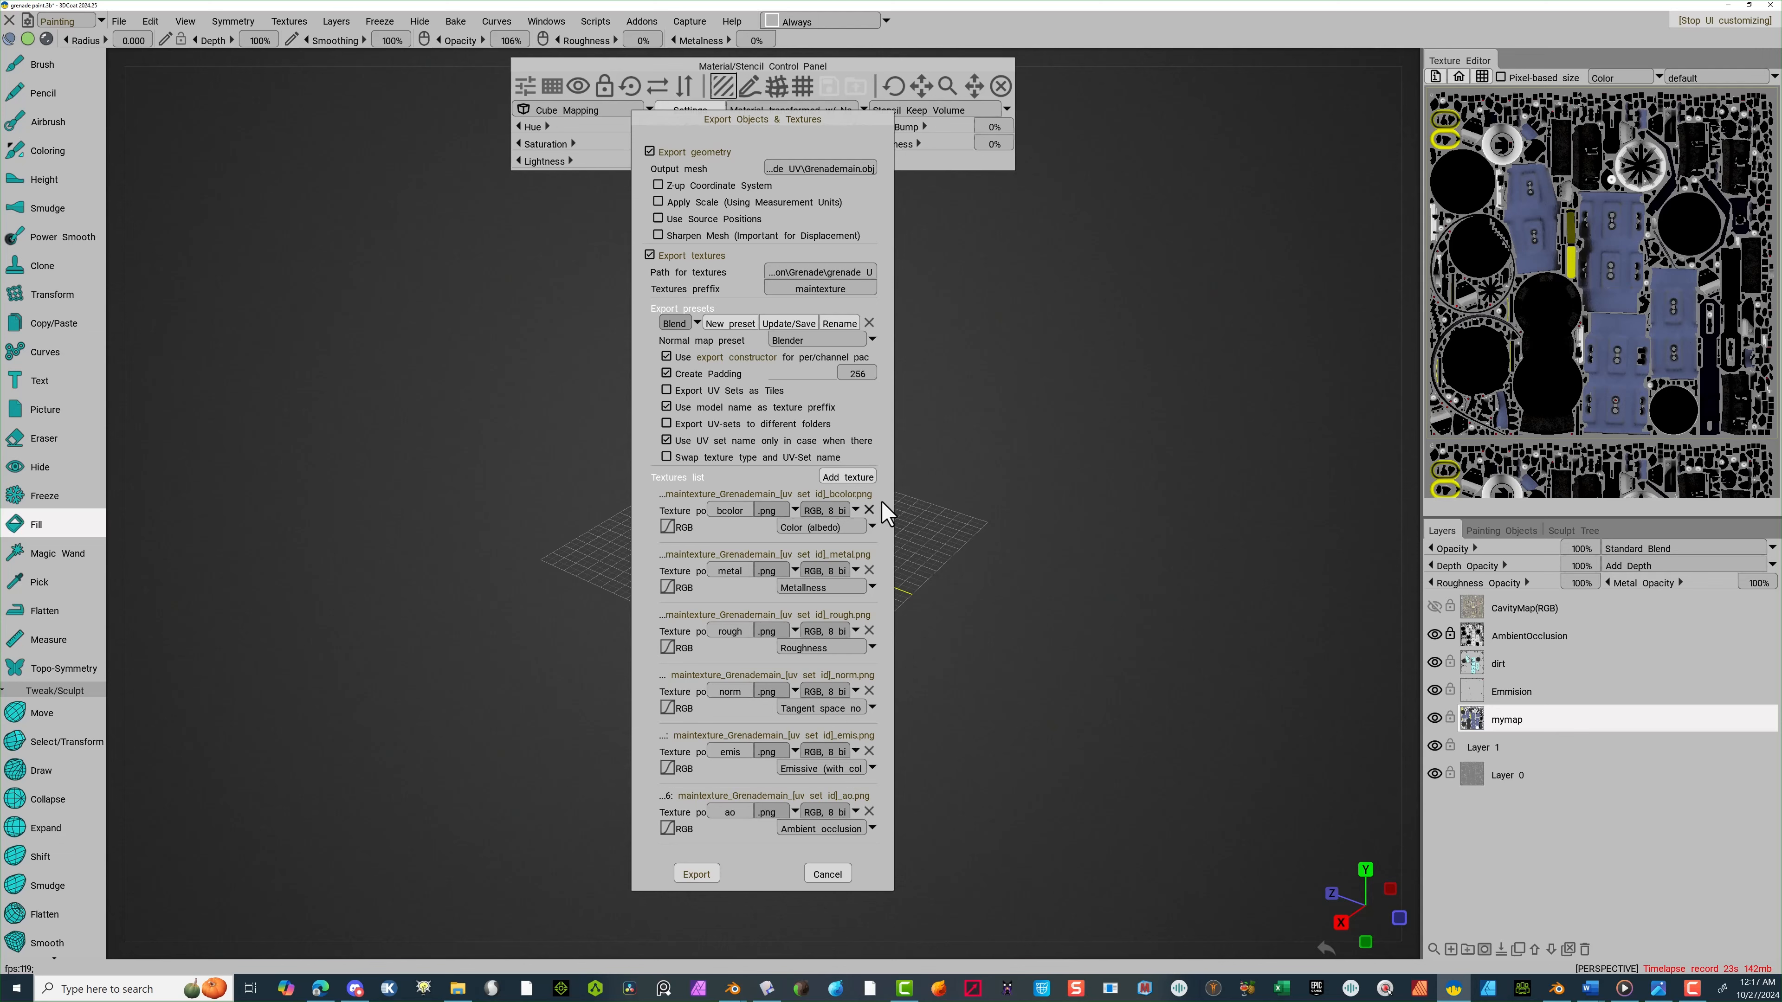
Add a PNG texture with the postfix bump and Displacement as its RGB source, and export the mesh and textures
left_click(849, 478)
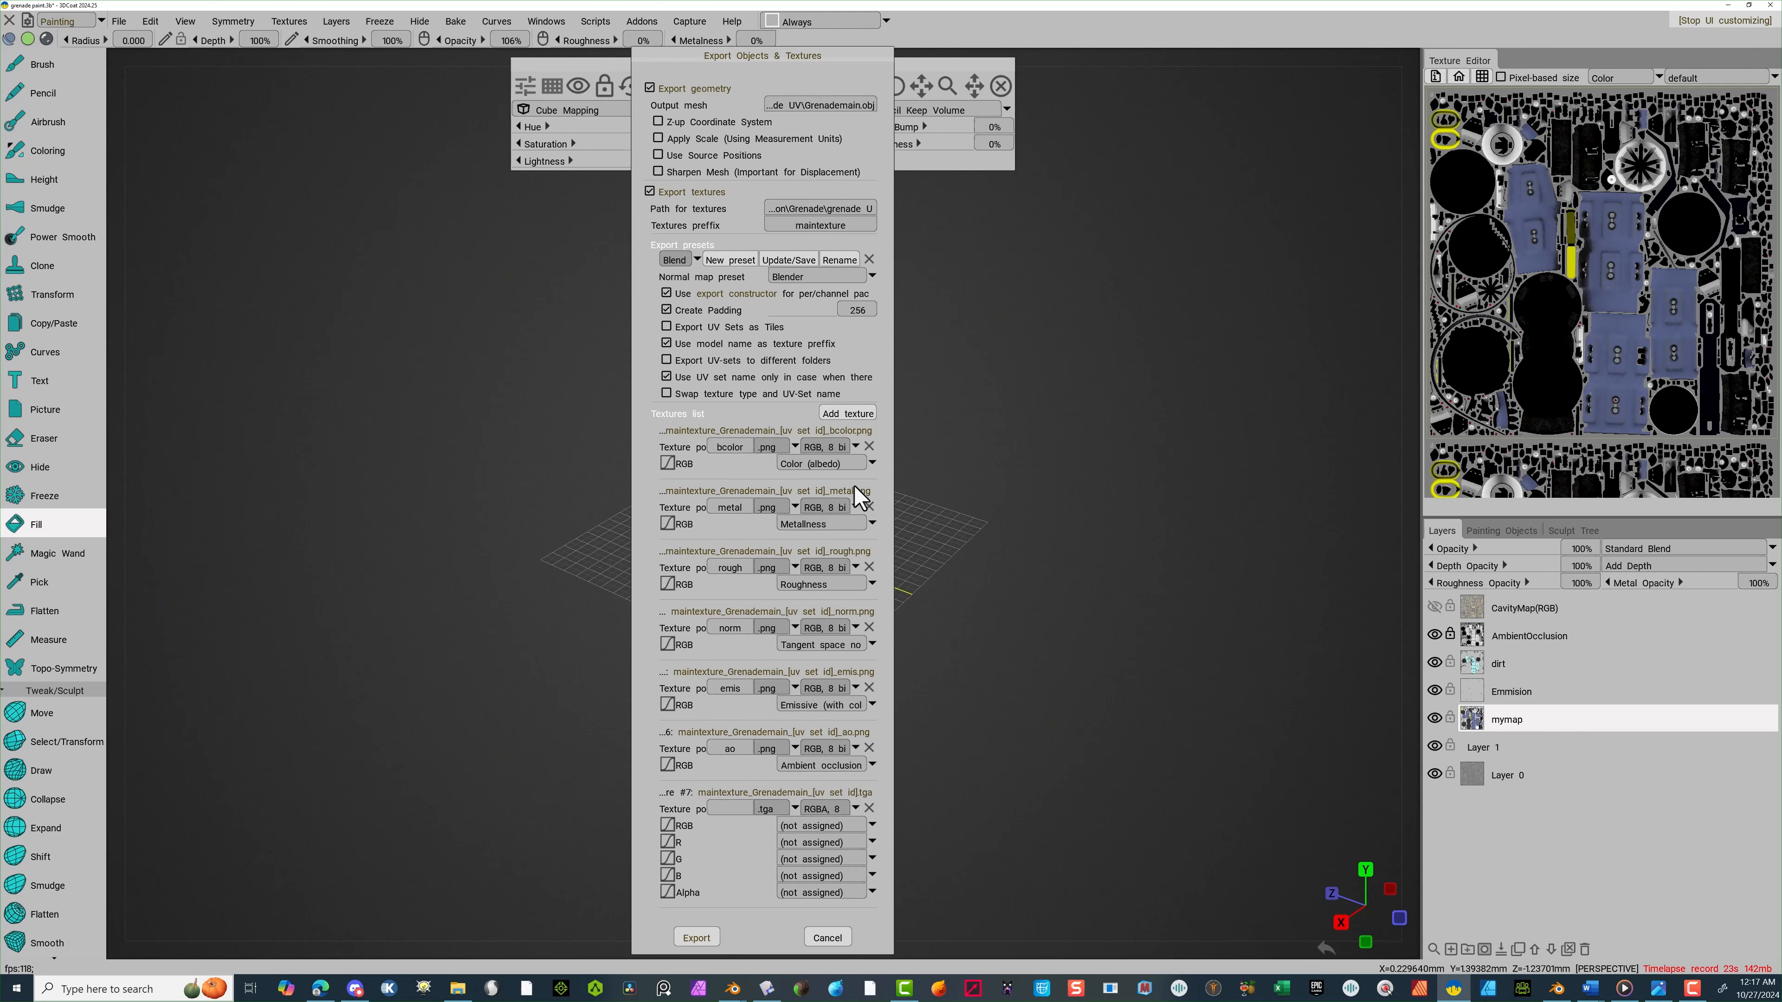
left_click(792, 808)
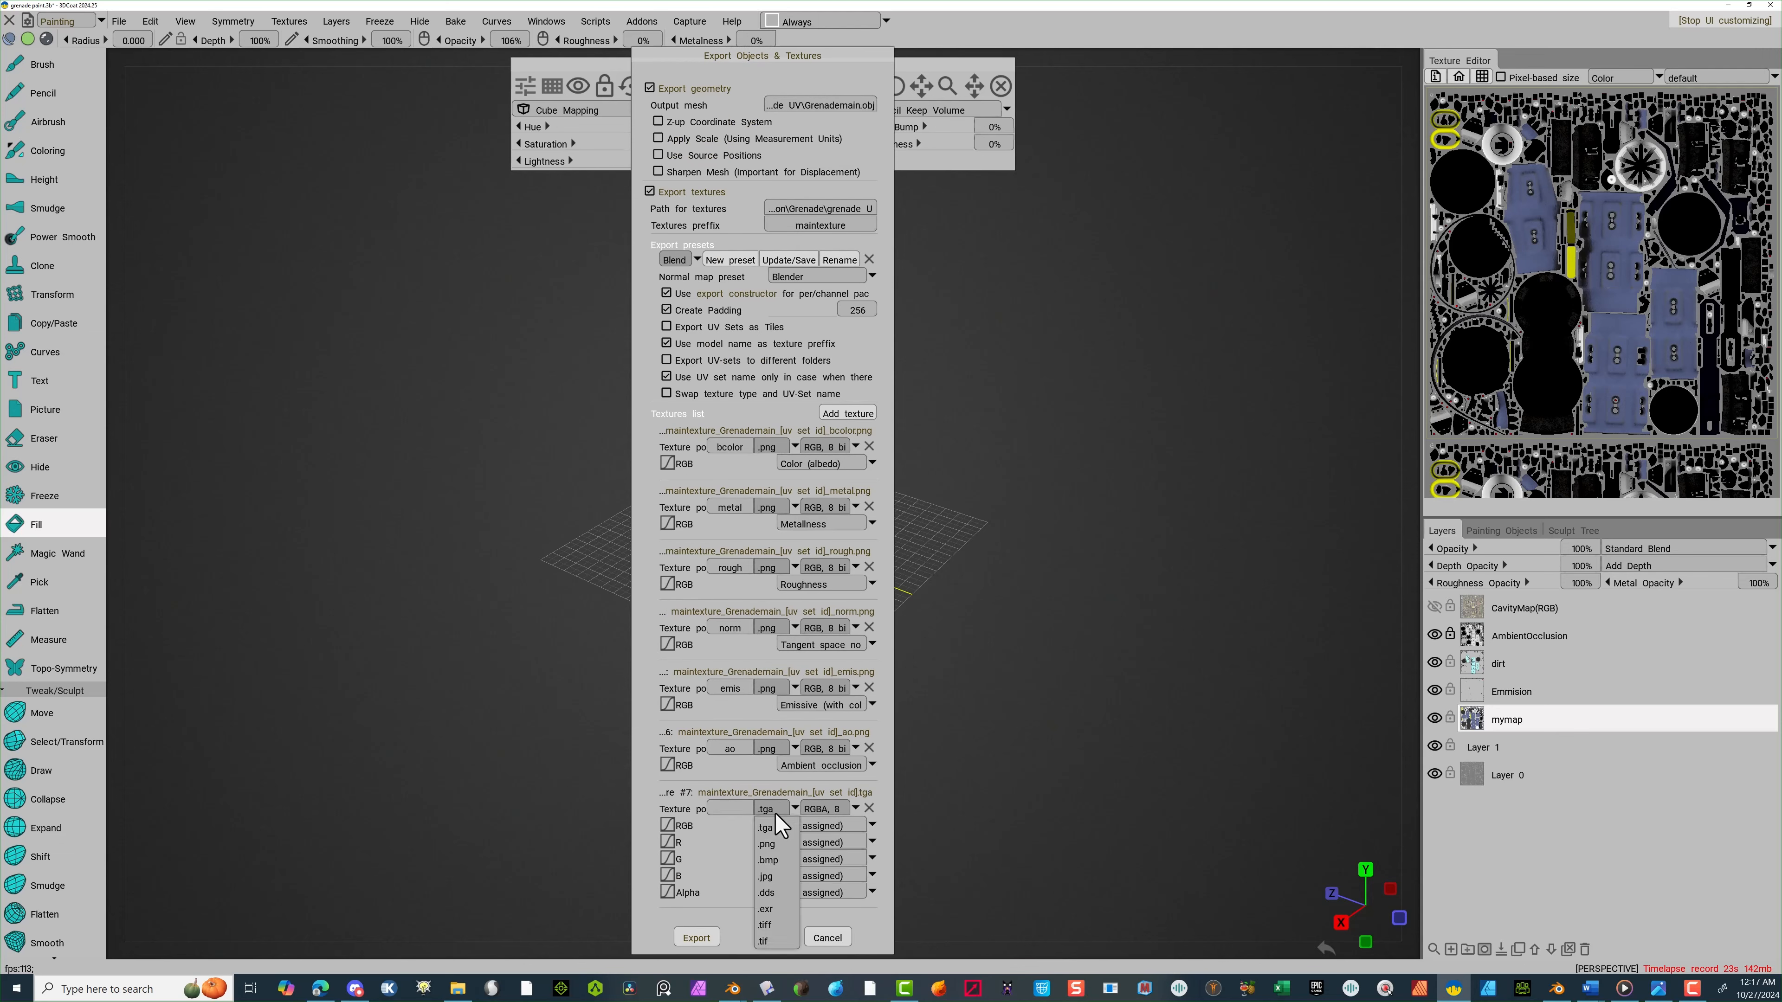
left_click(784, 878)
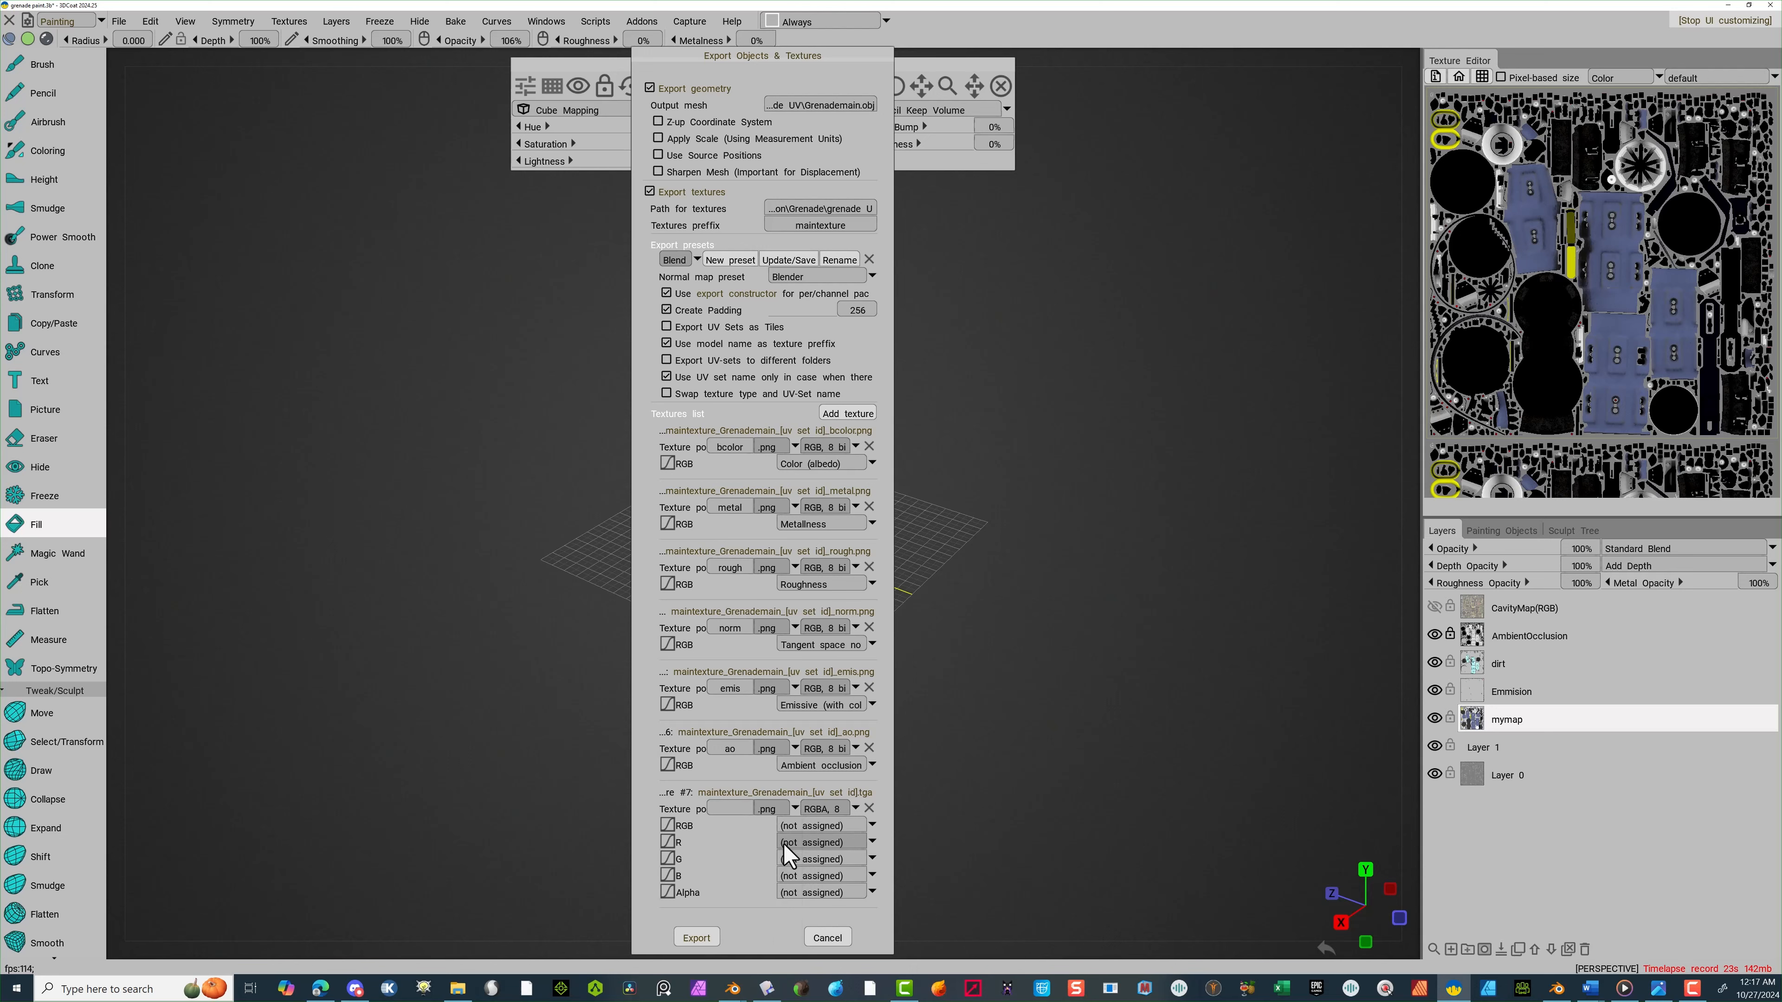
left_click(809, 827)
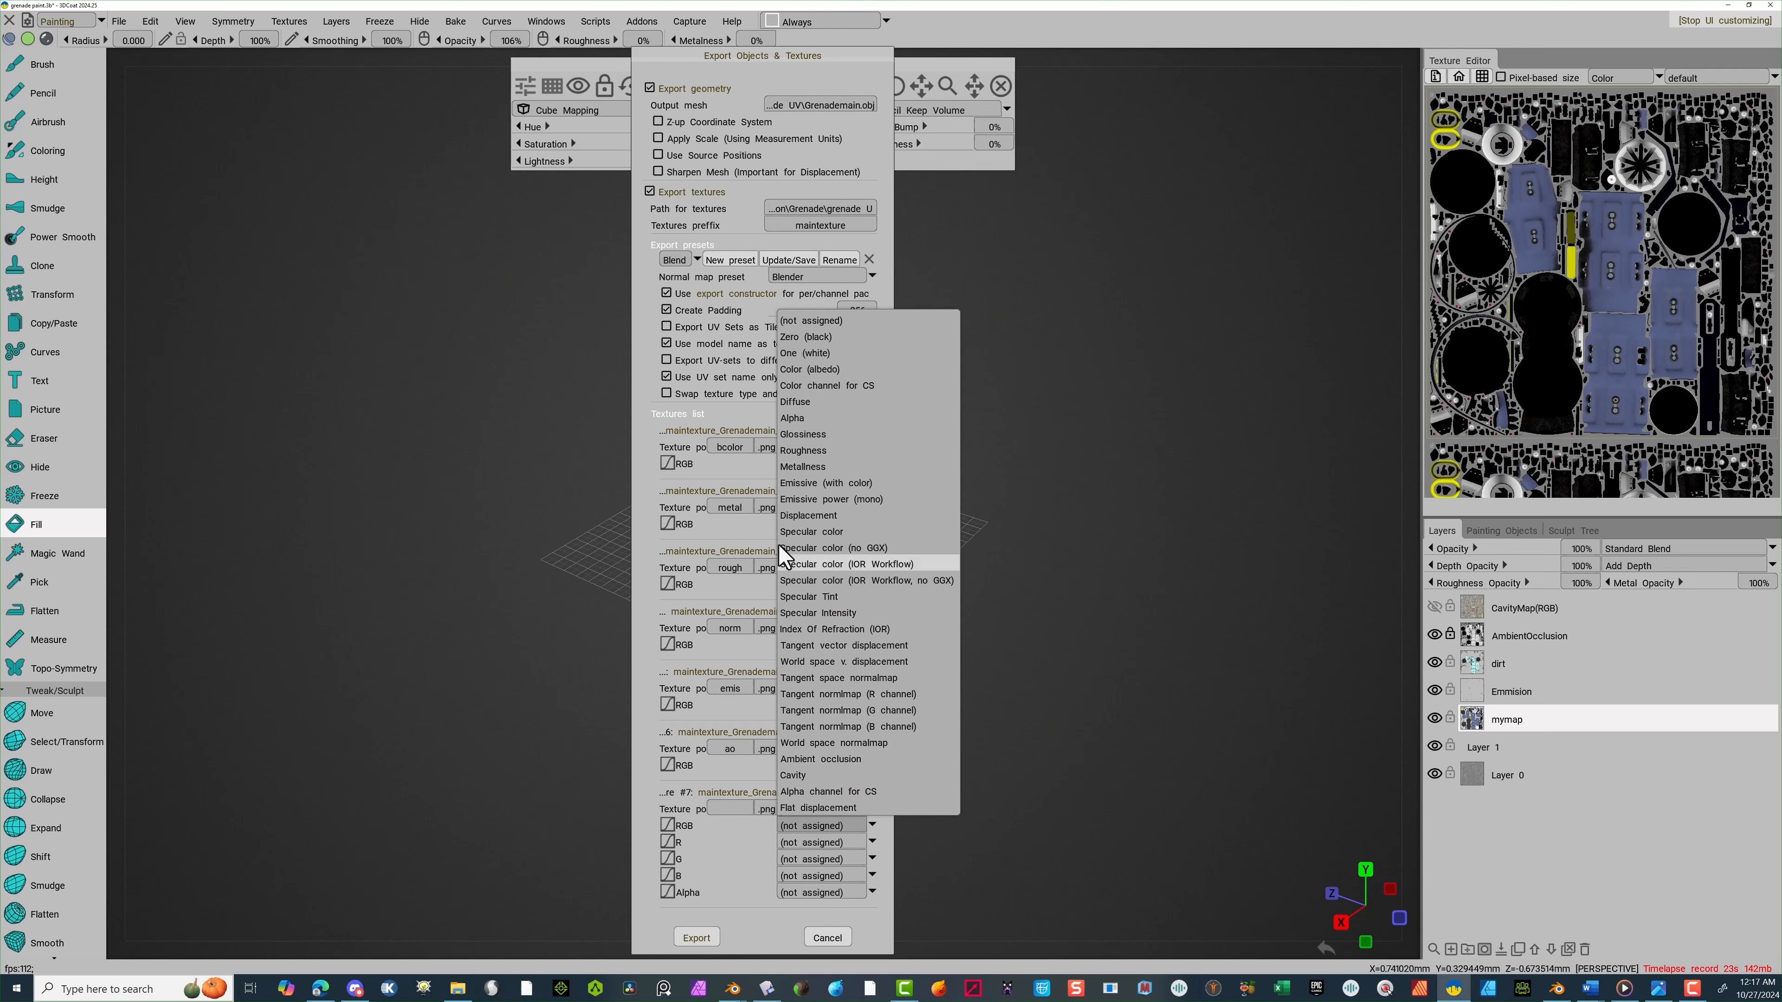
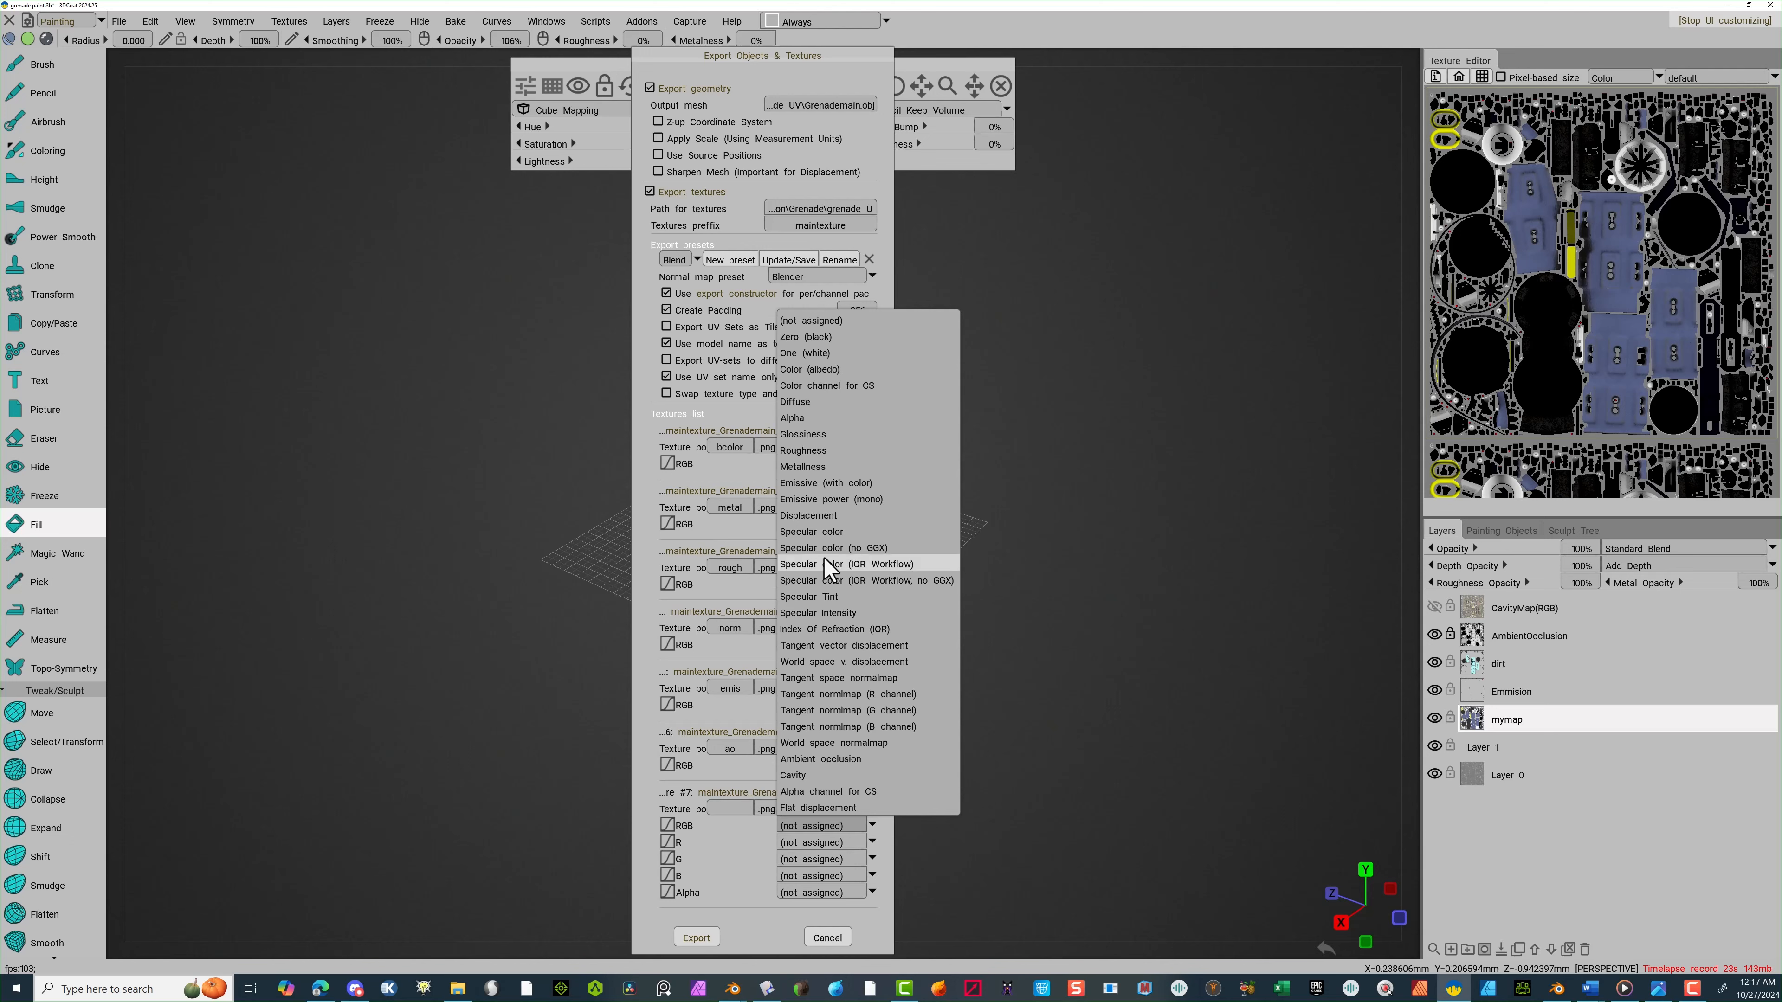
left_click(814, 517)
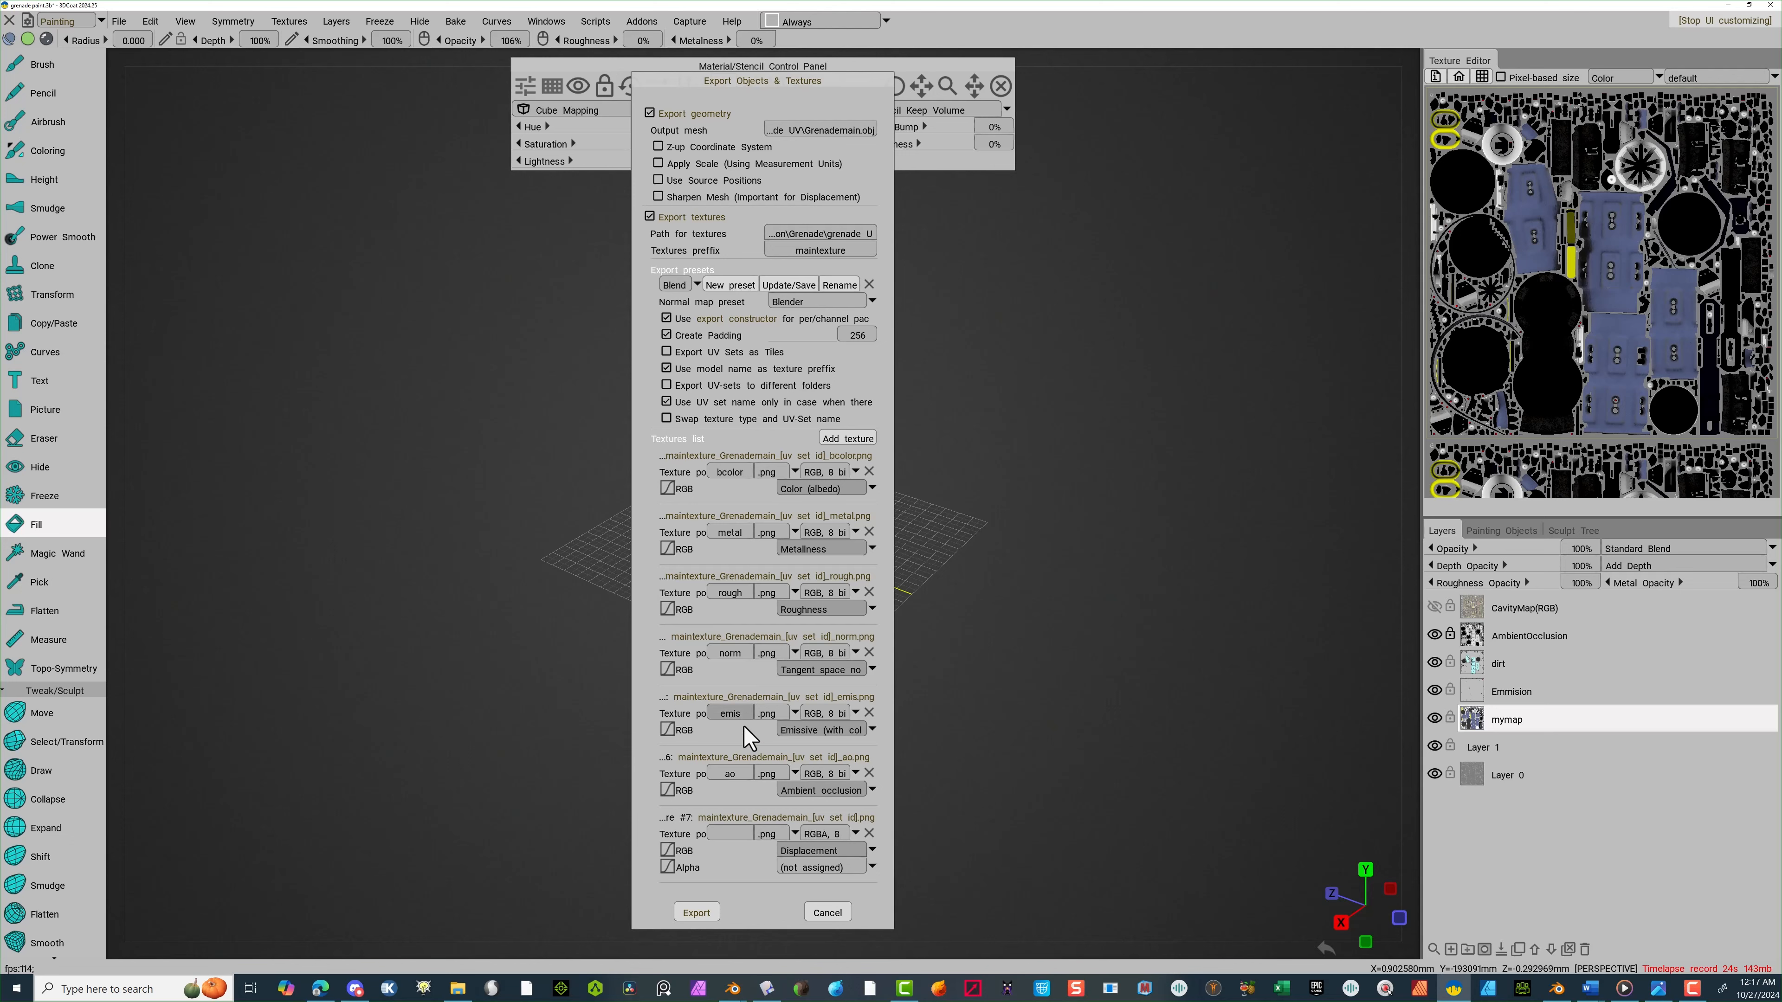
left_click(731, 833)
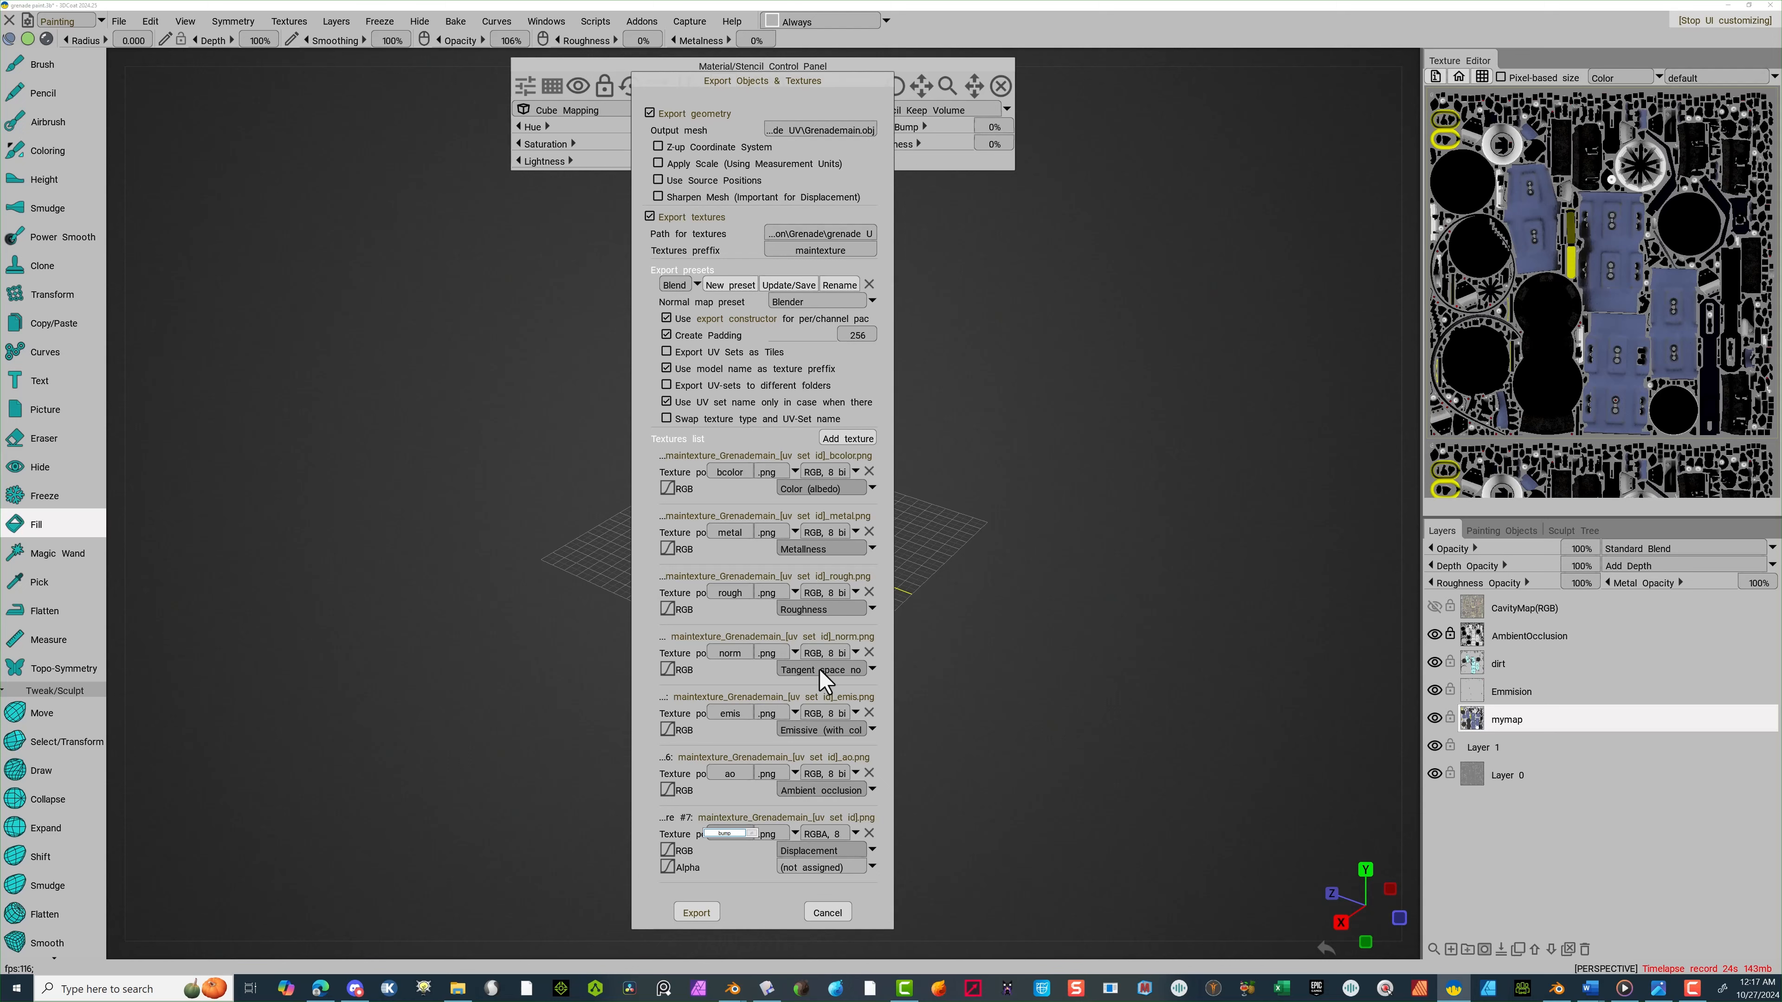
key("Return")
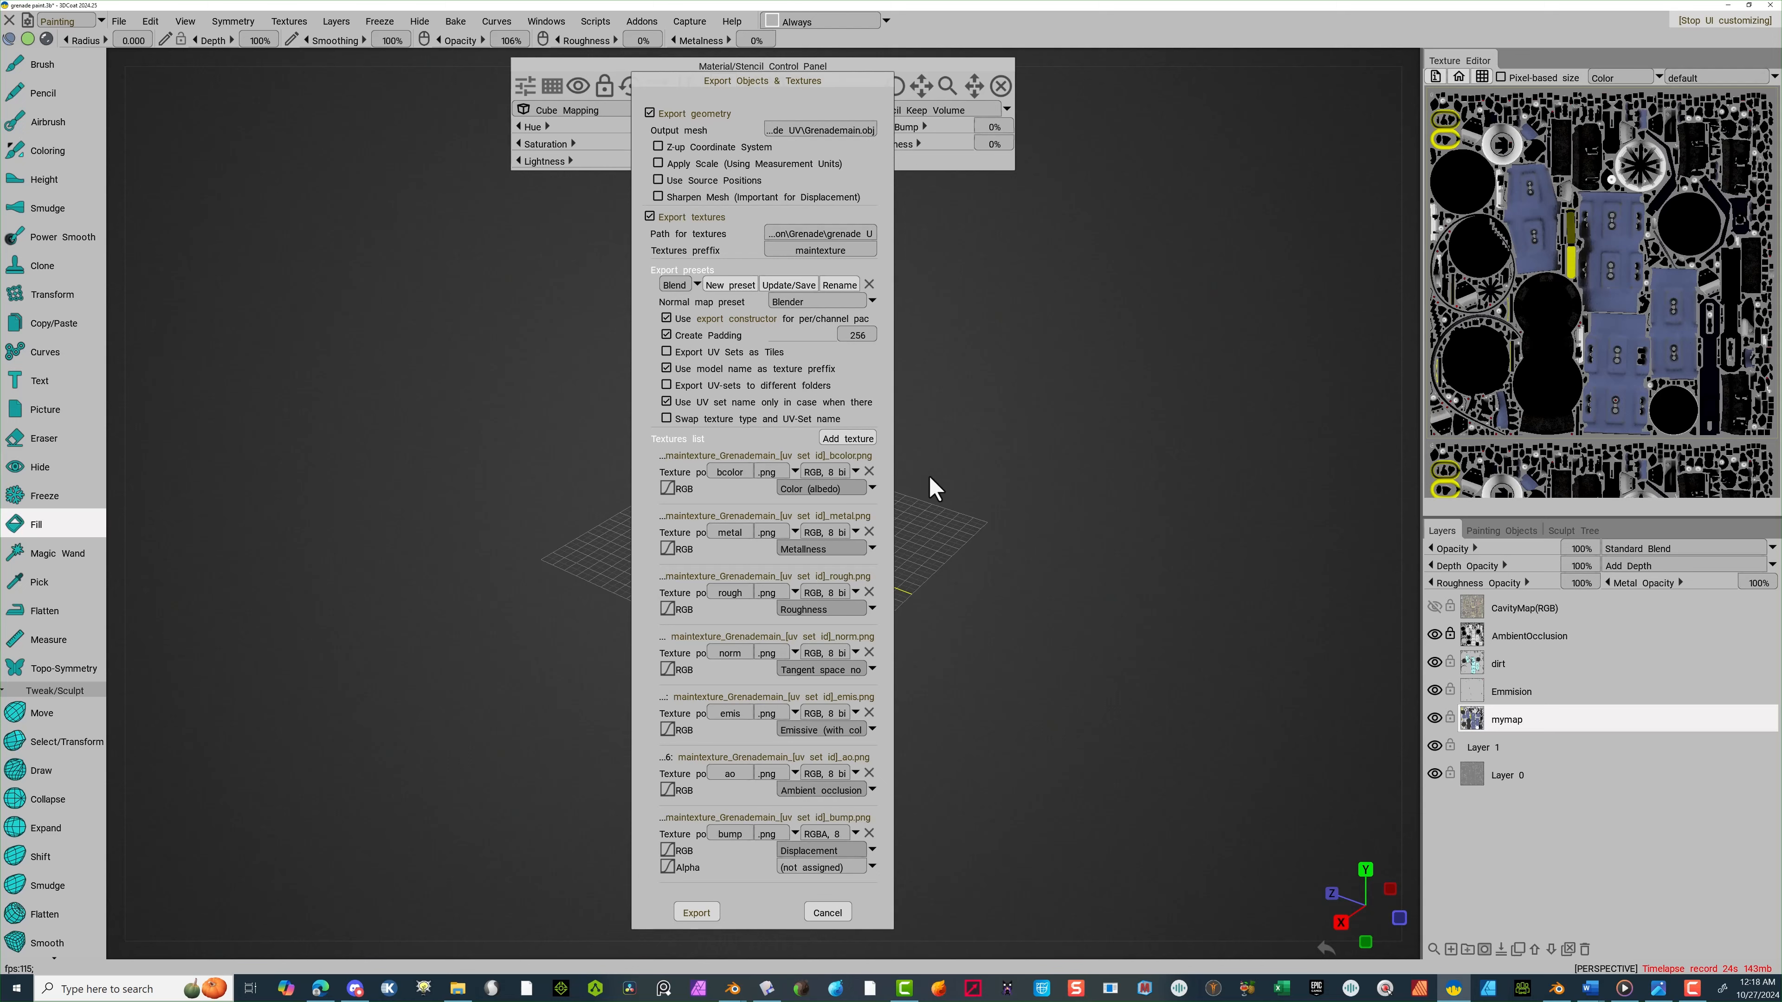
left_click(696, 912)
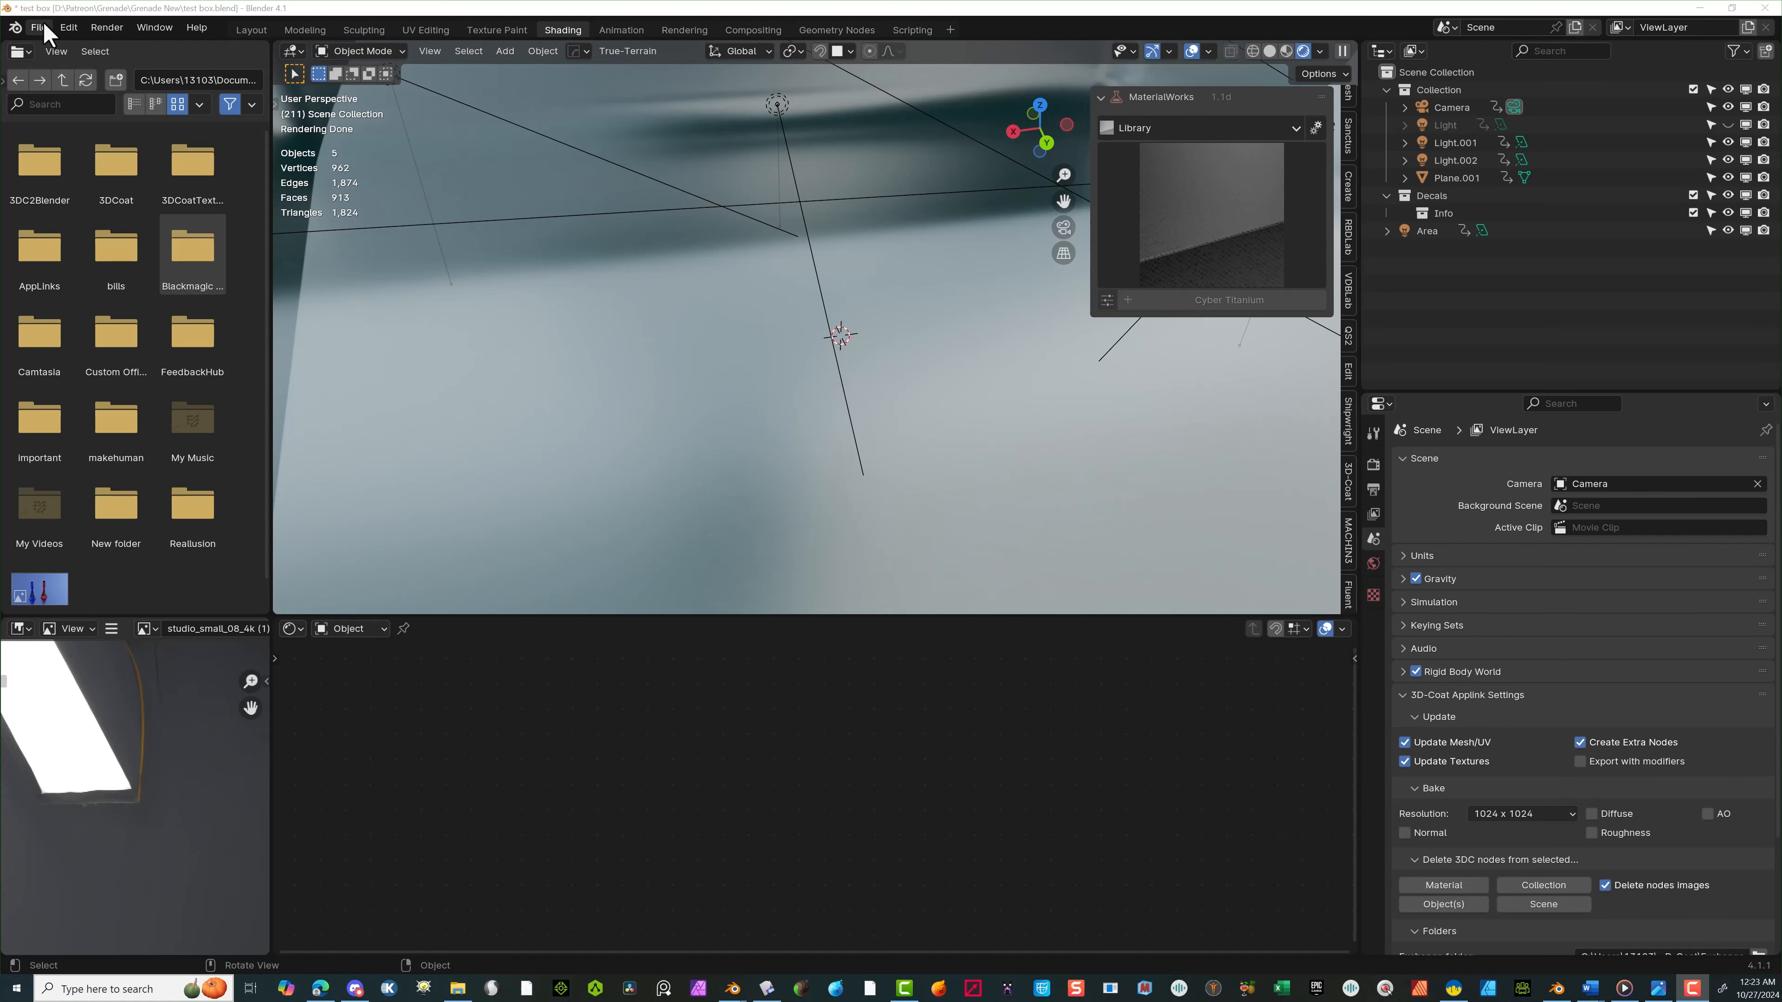
Switch to Blender and import Grenademain.obj from the grenade UV folder as Wavefront OBJ at a scale of 0.1
left_click(39, 27)
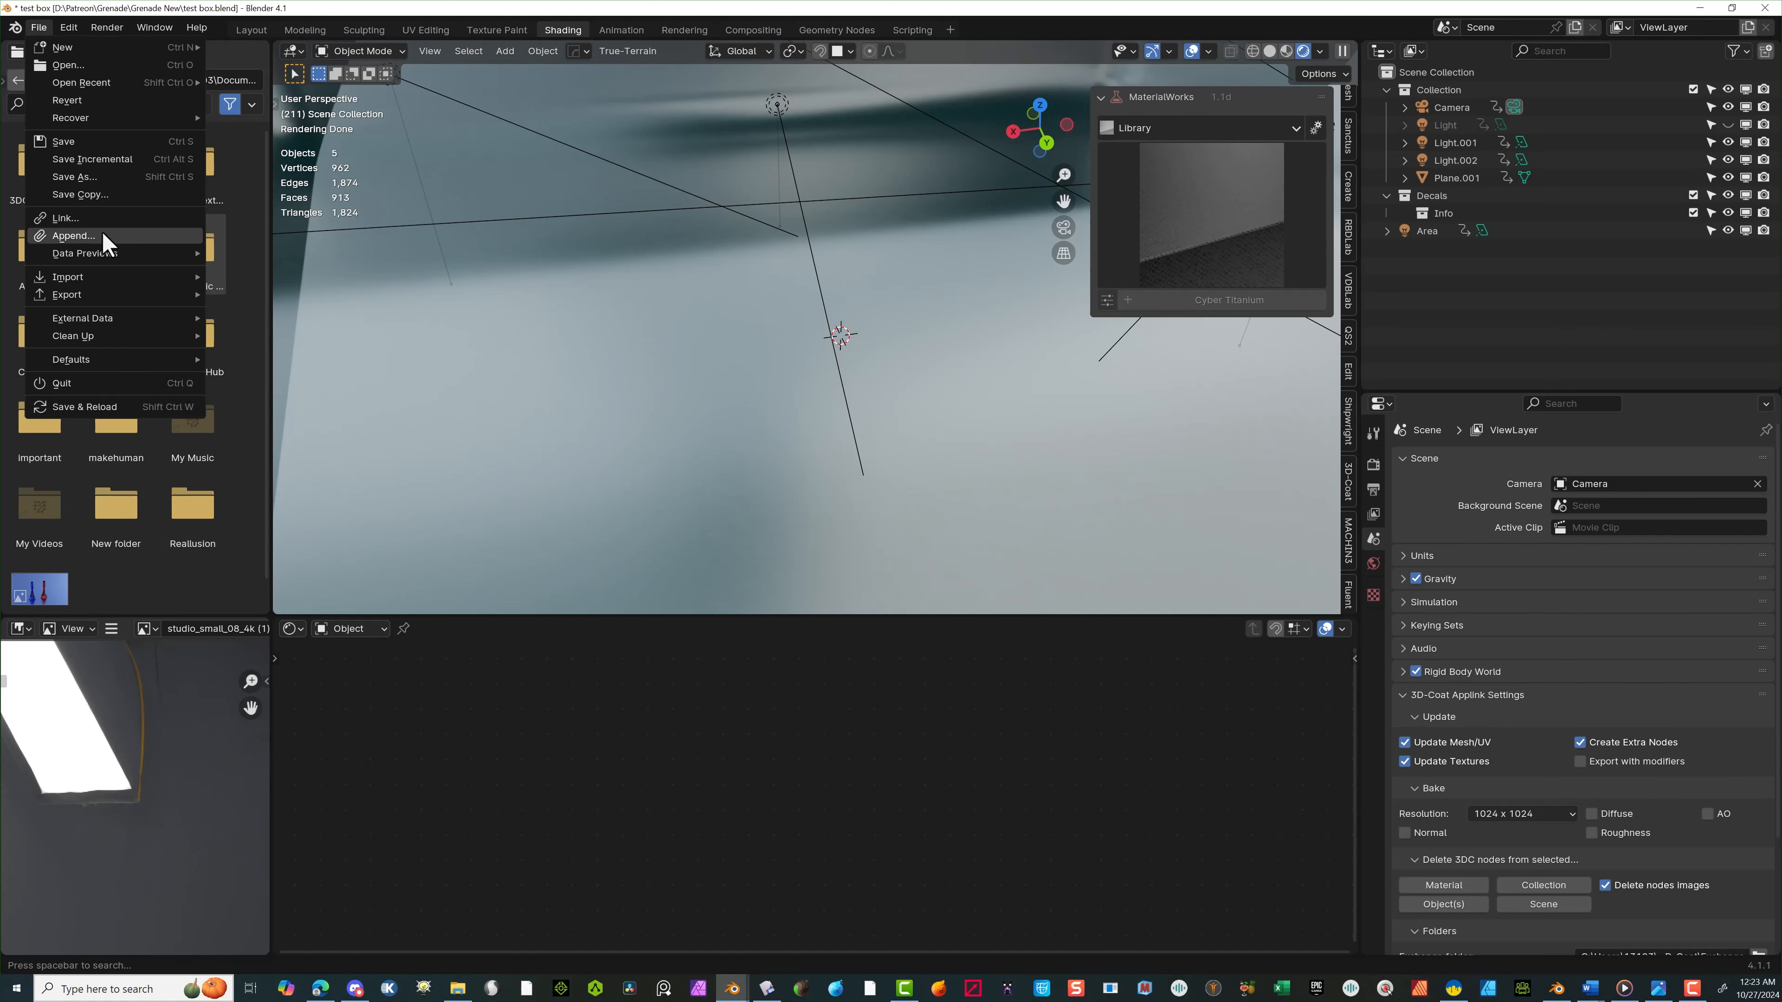
mouse_move(117, 298)
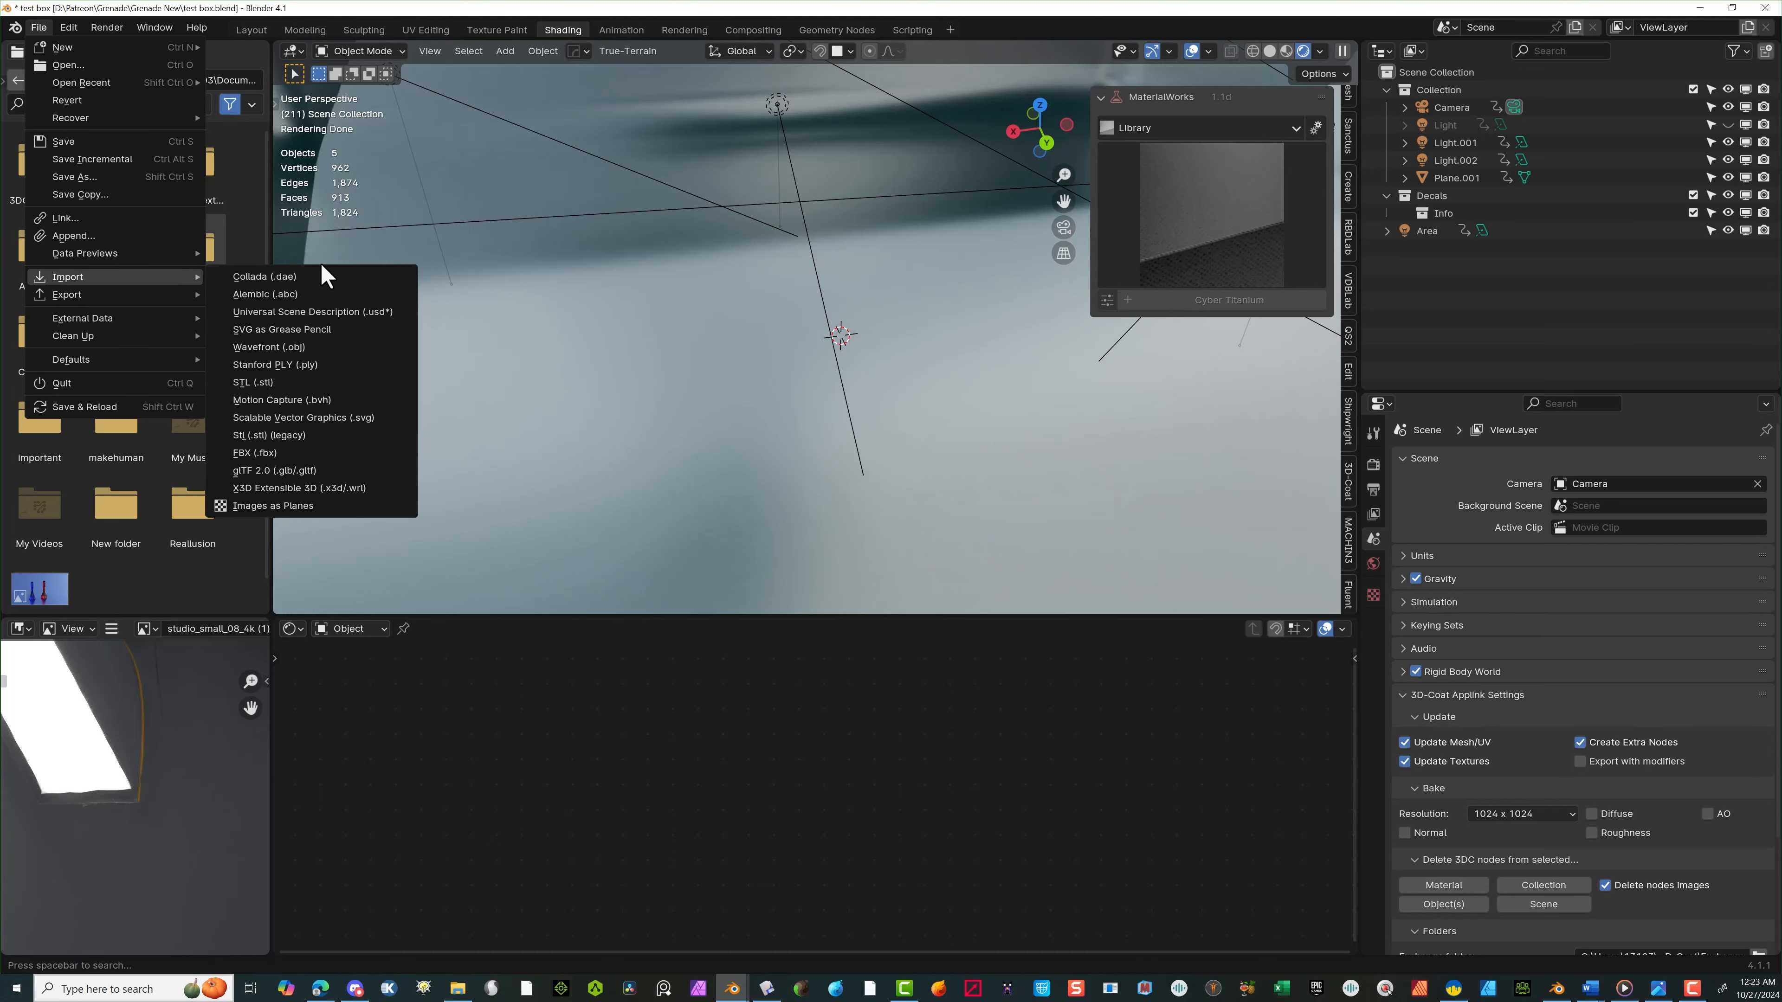
left_click(324, 347)
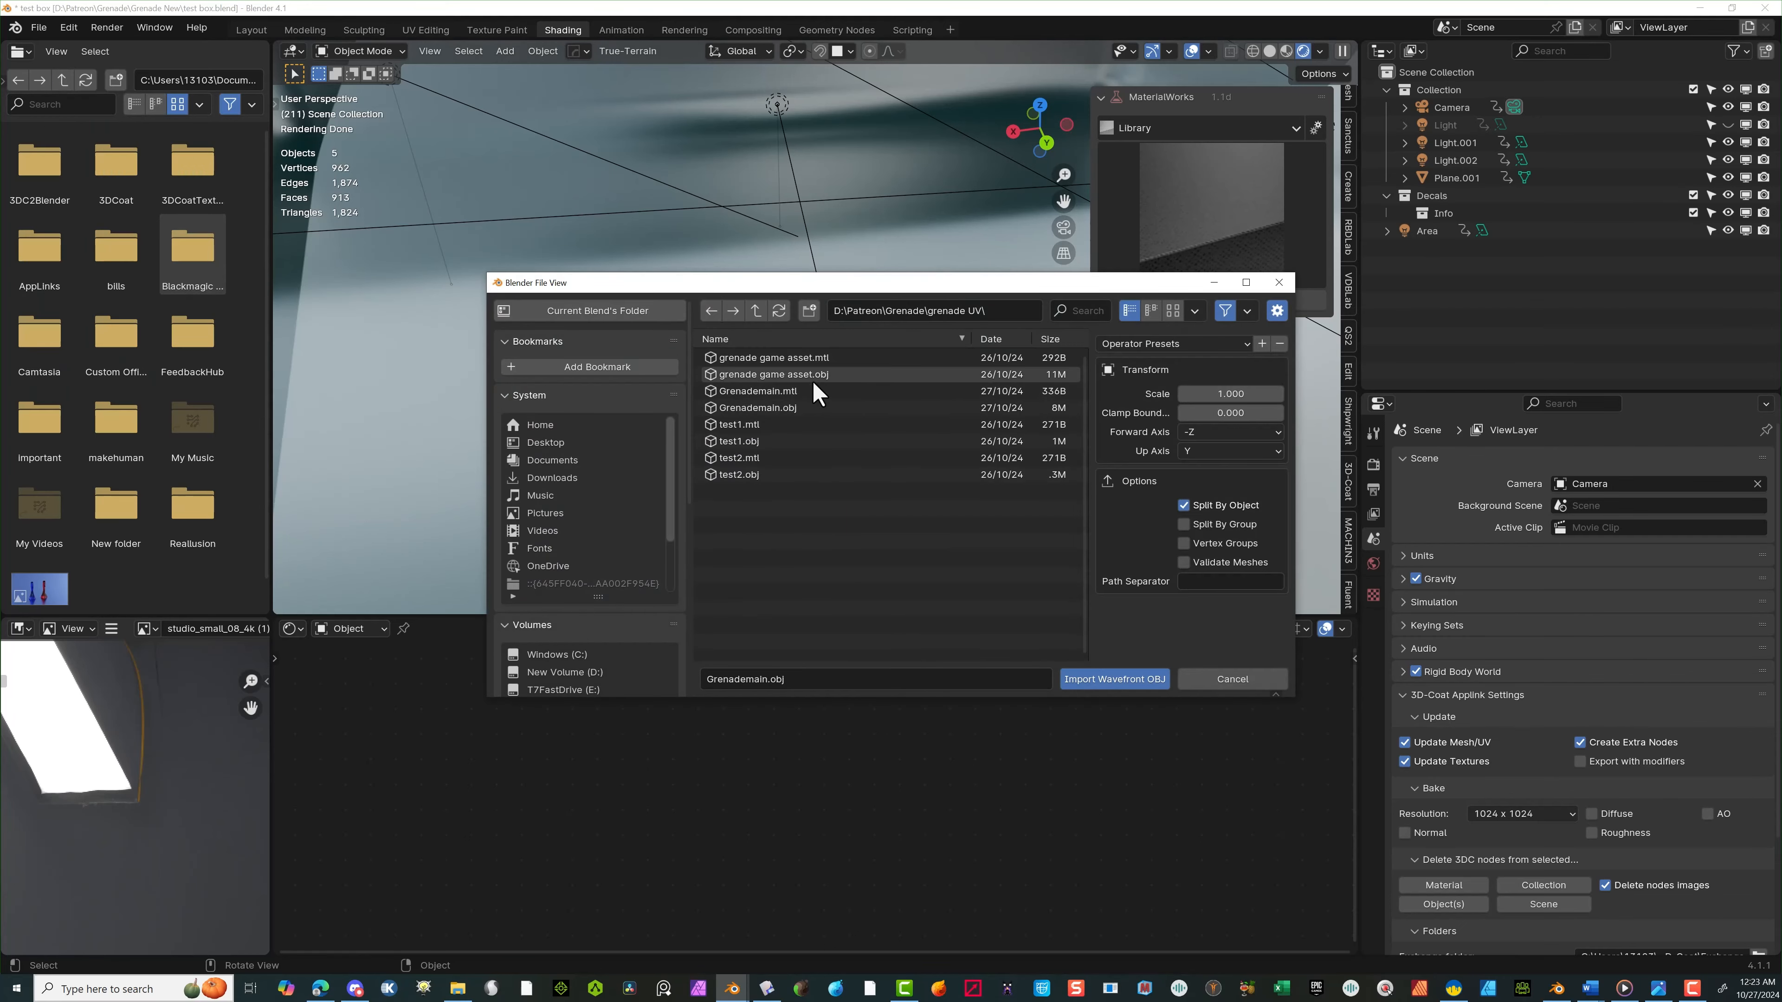
left_click(815, 407)
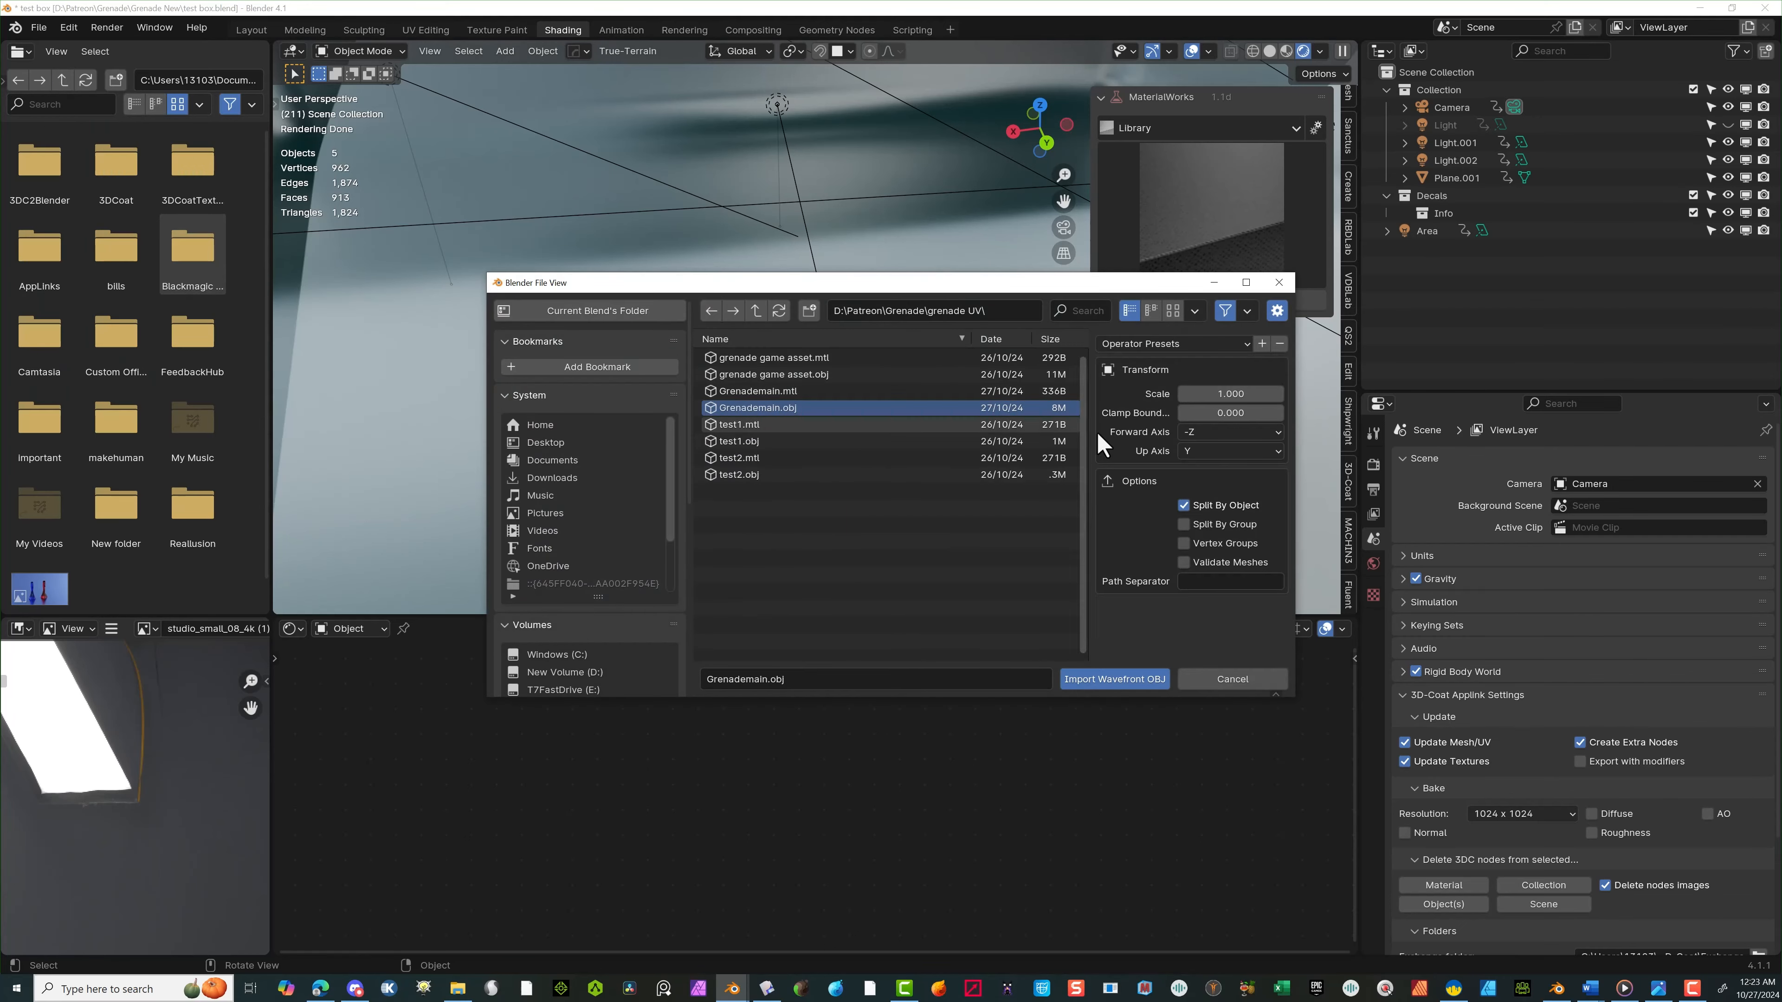
left_click(1231, 394)
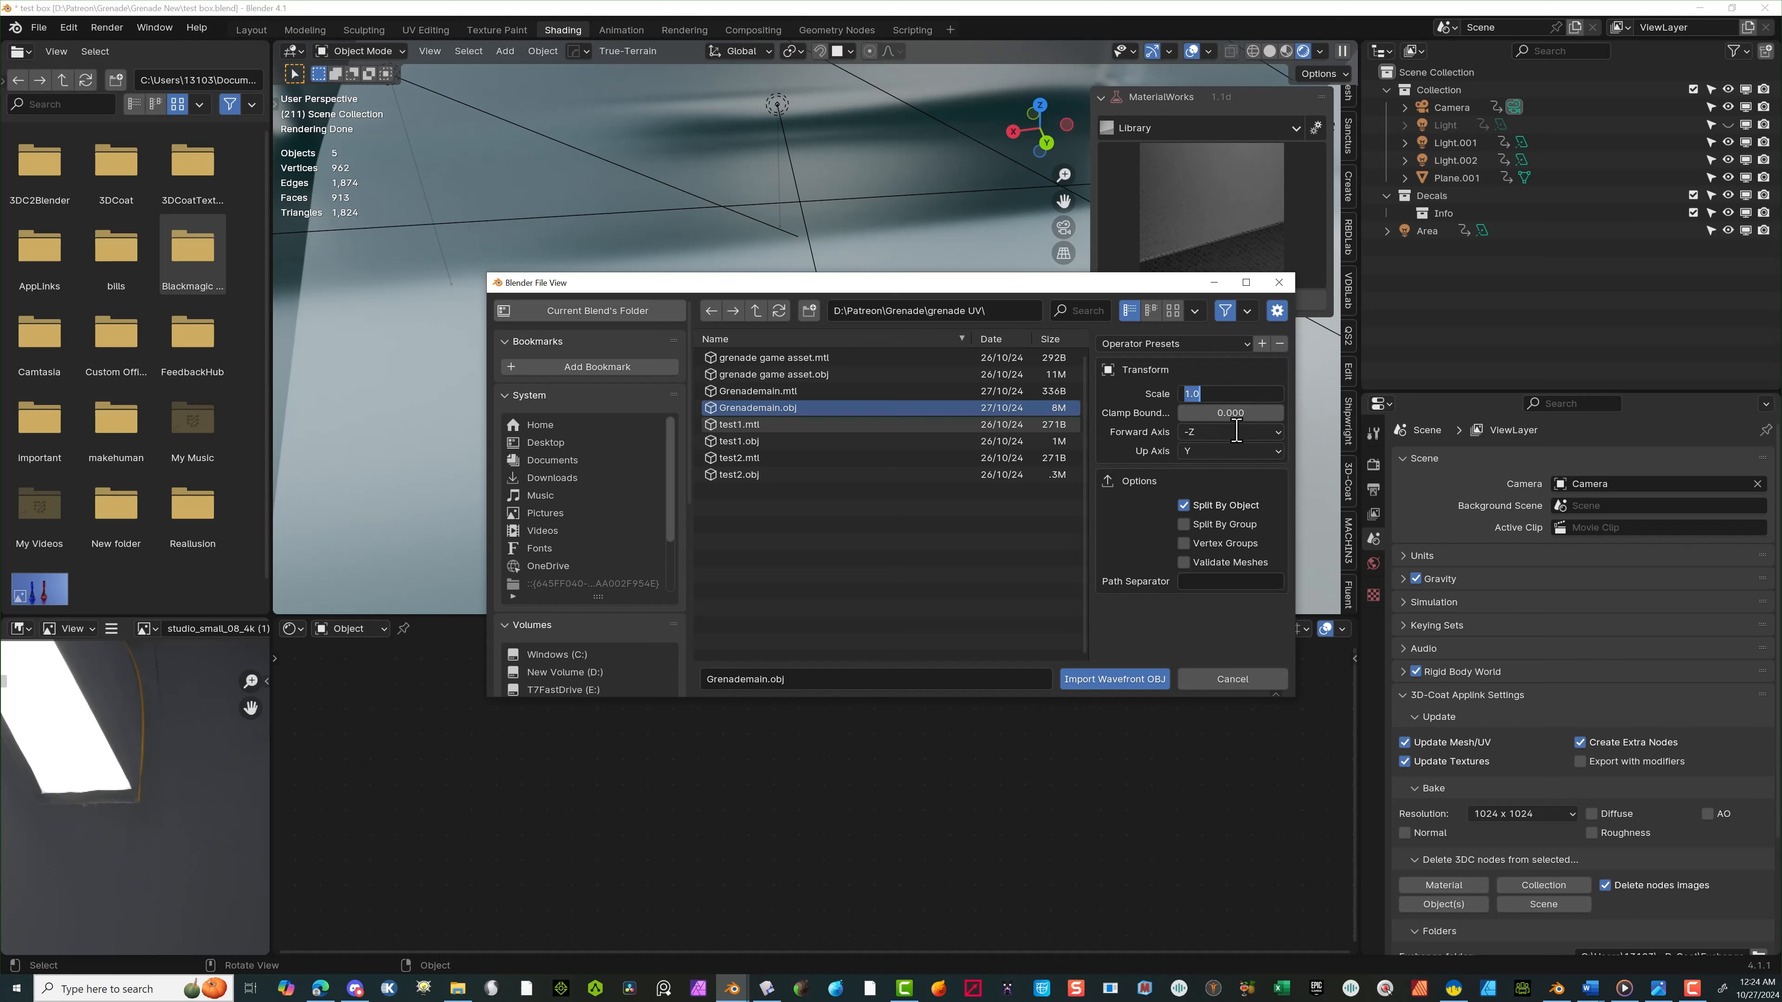
type(".1")
left_click(1129, 684)
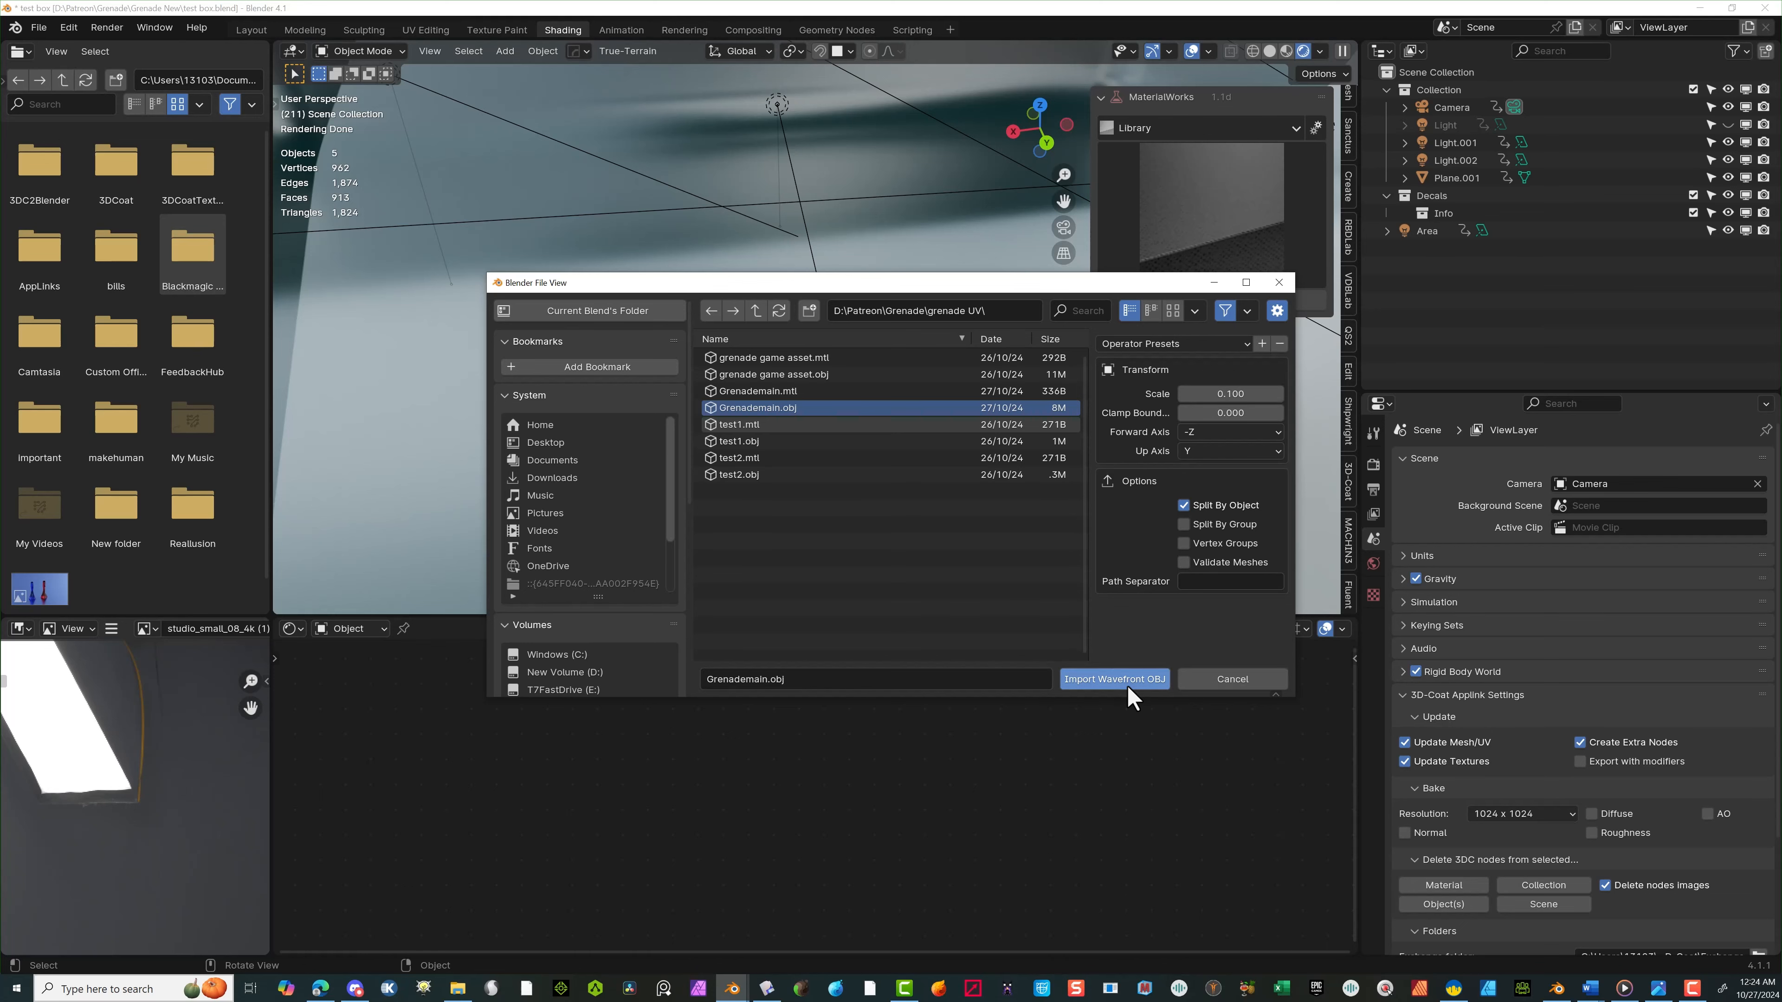
left_click(1130, 684)
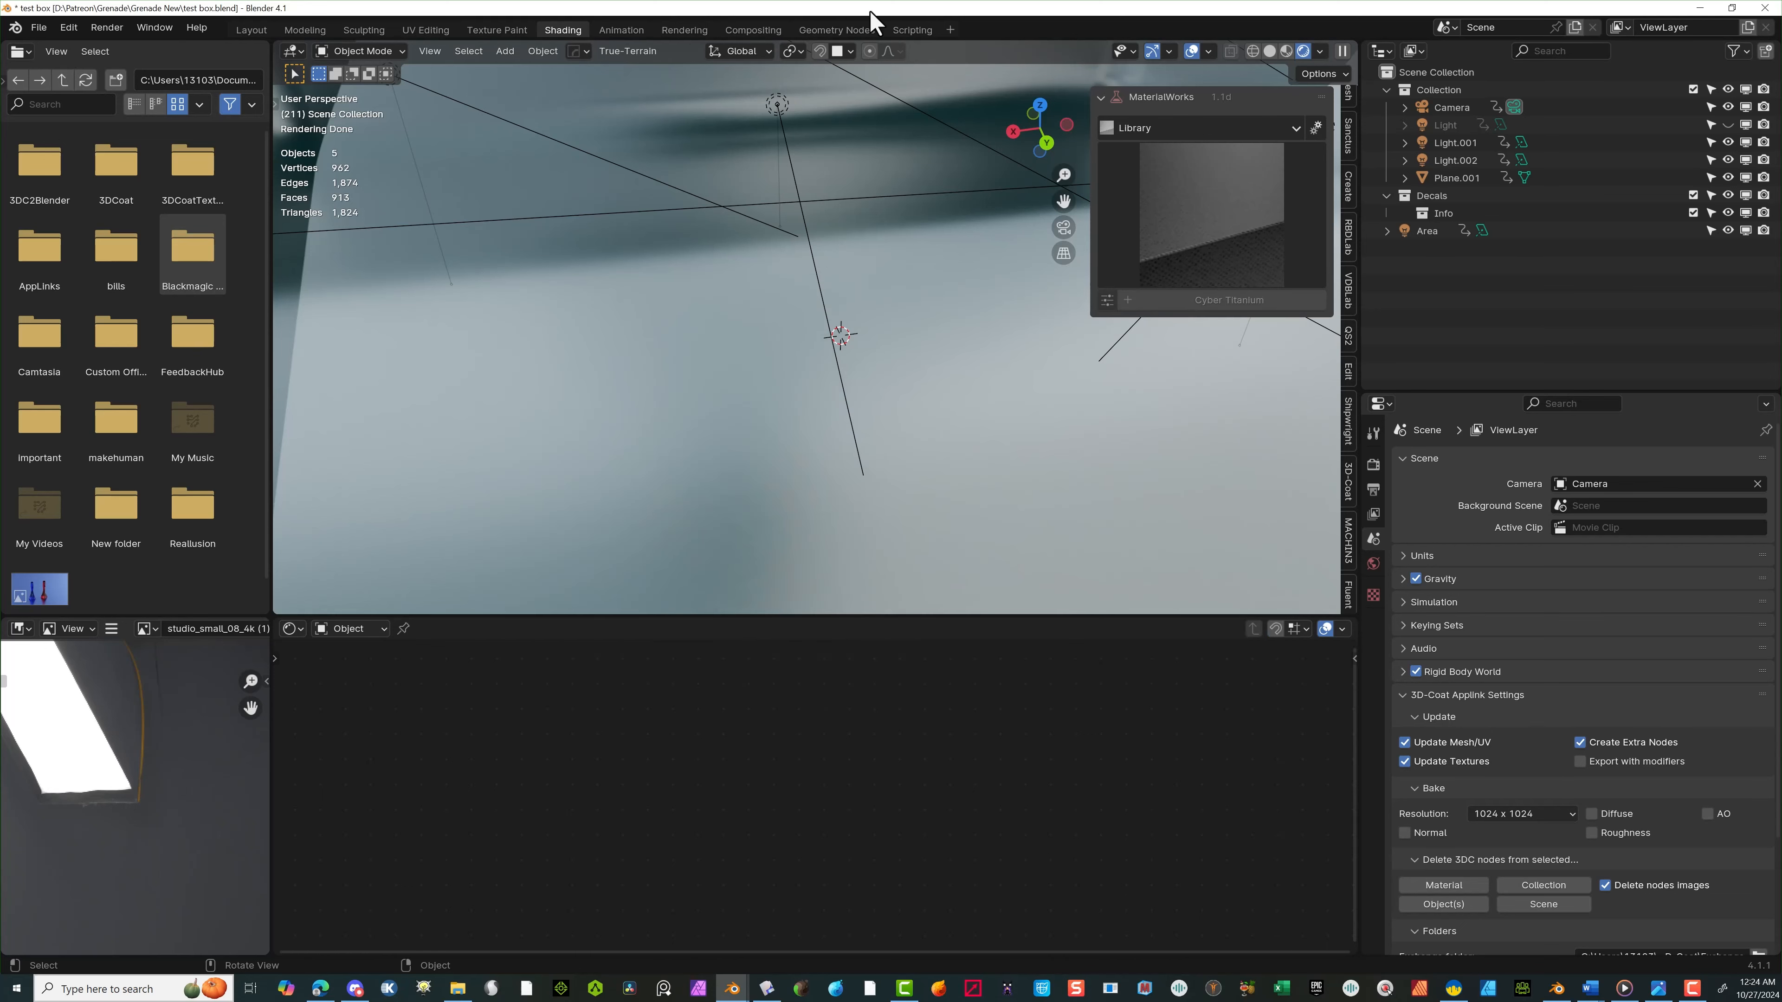
Lower the imported grenade about 0.96 m along the global Z axis onto the floor plane, working in front view
scroll(906, 426, "up", 9)
middle_click_drag(906, 414, 902, 337)
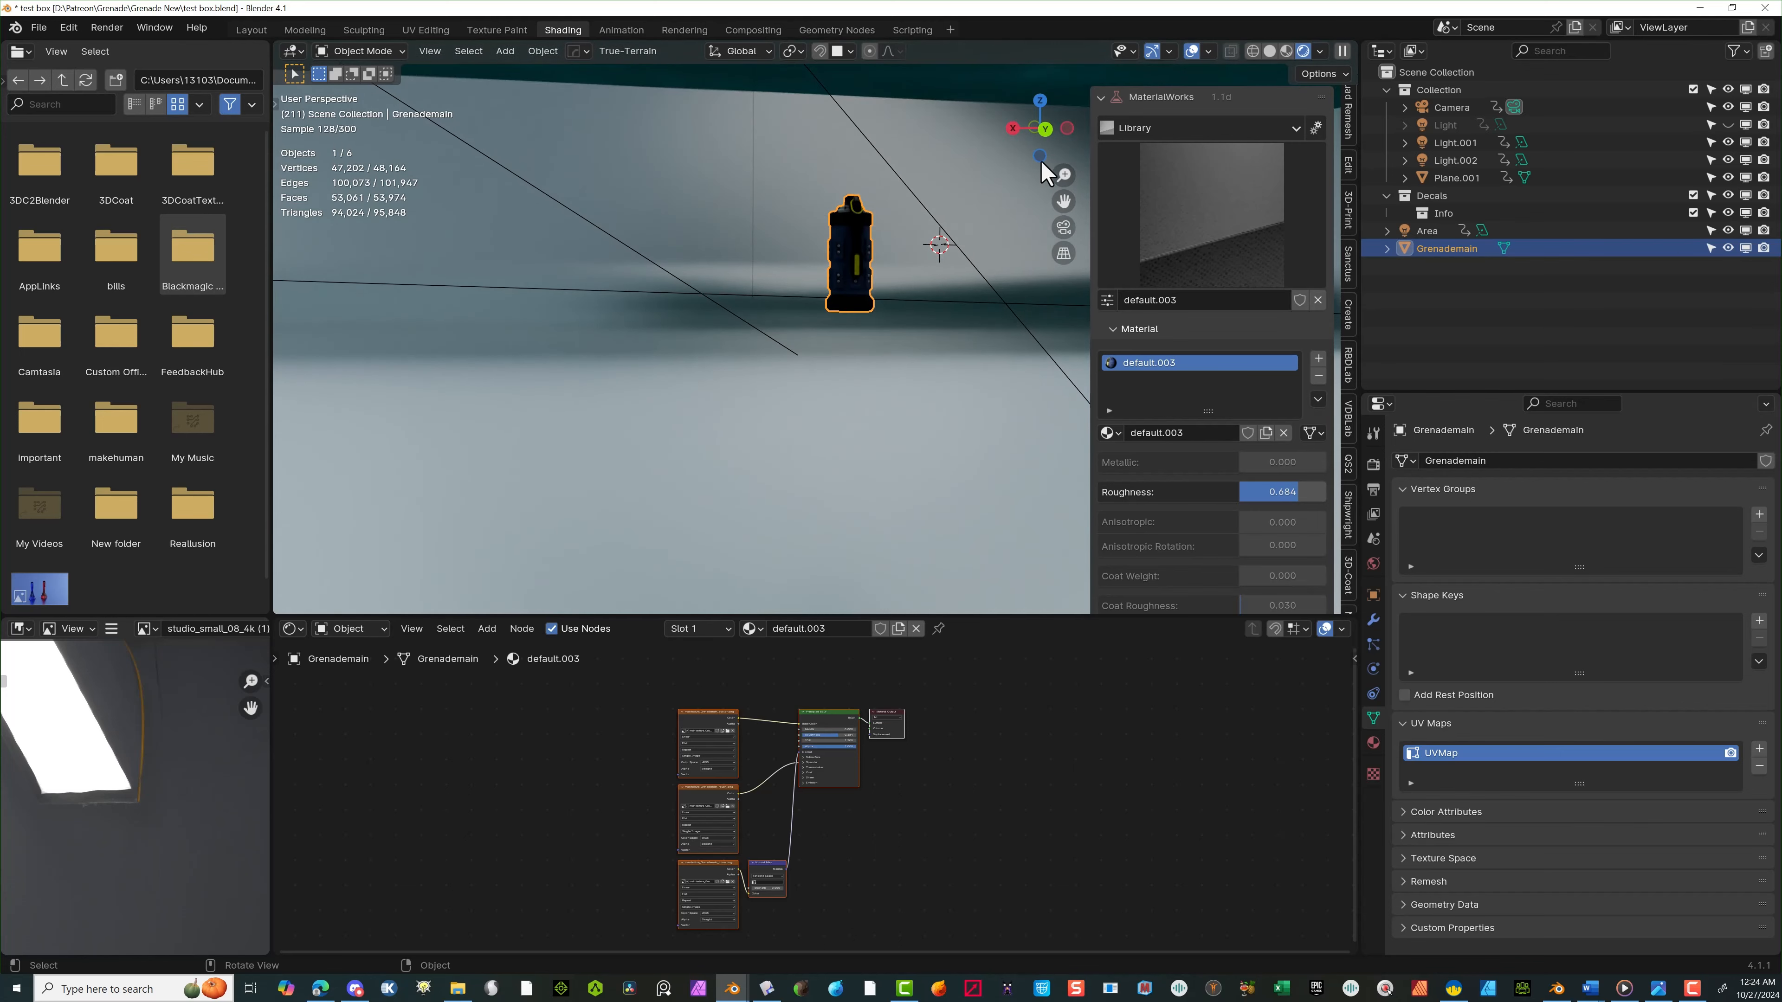
left_click(1045, 129)
middle_click_drag(827, 366, 1133, 363)
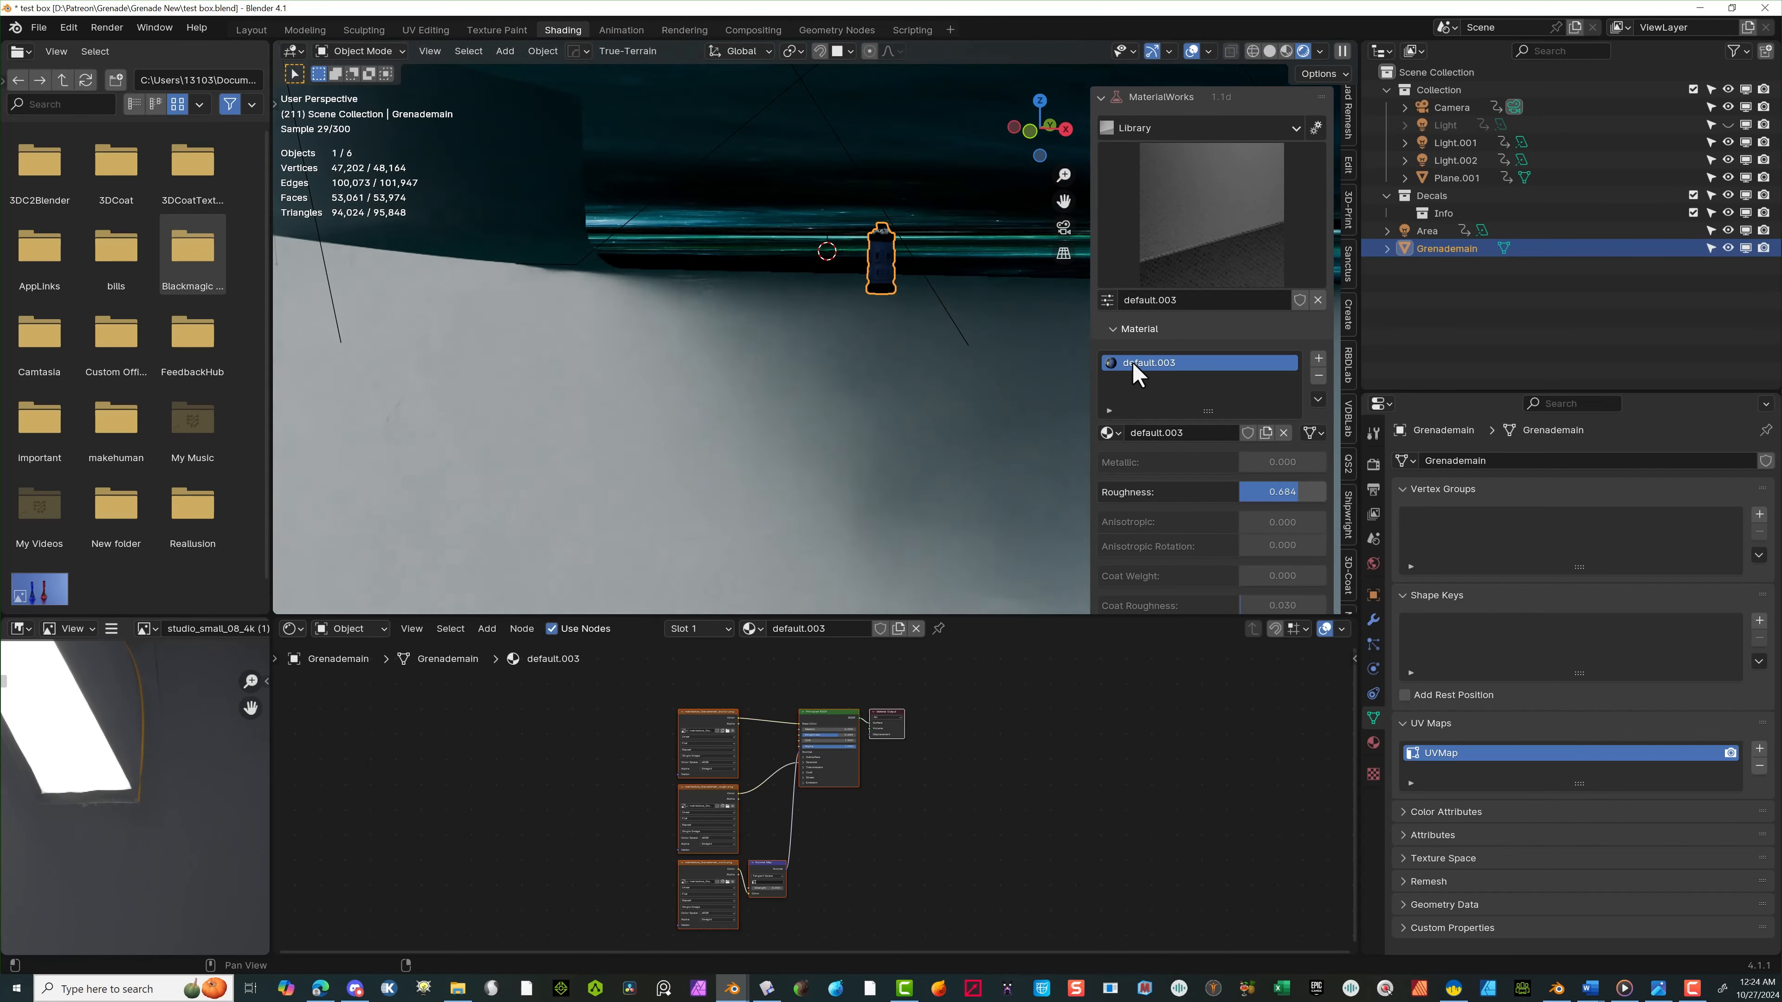
left_click(1030, 130)
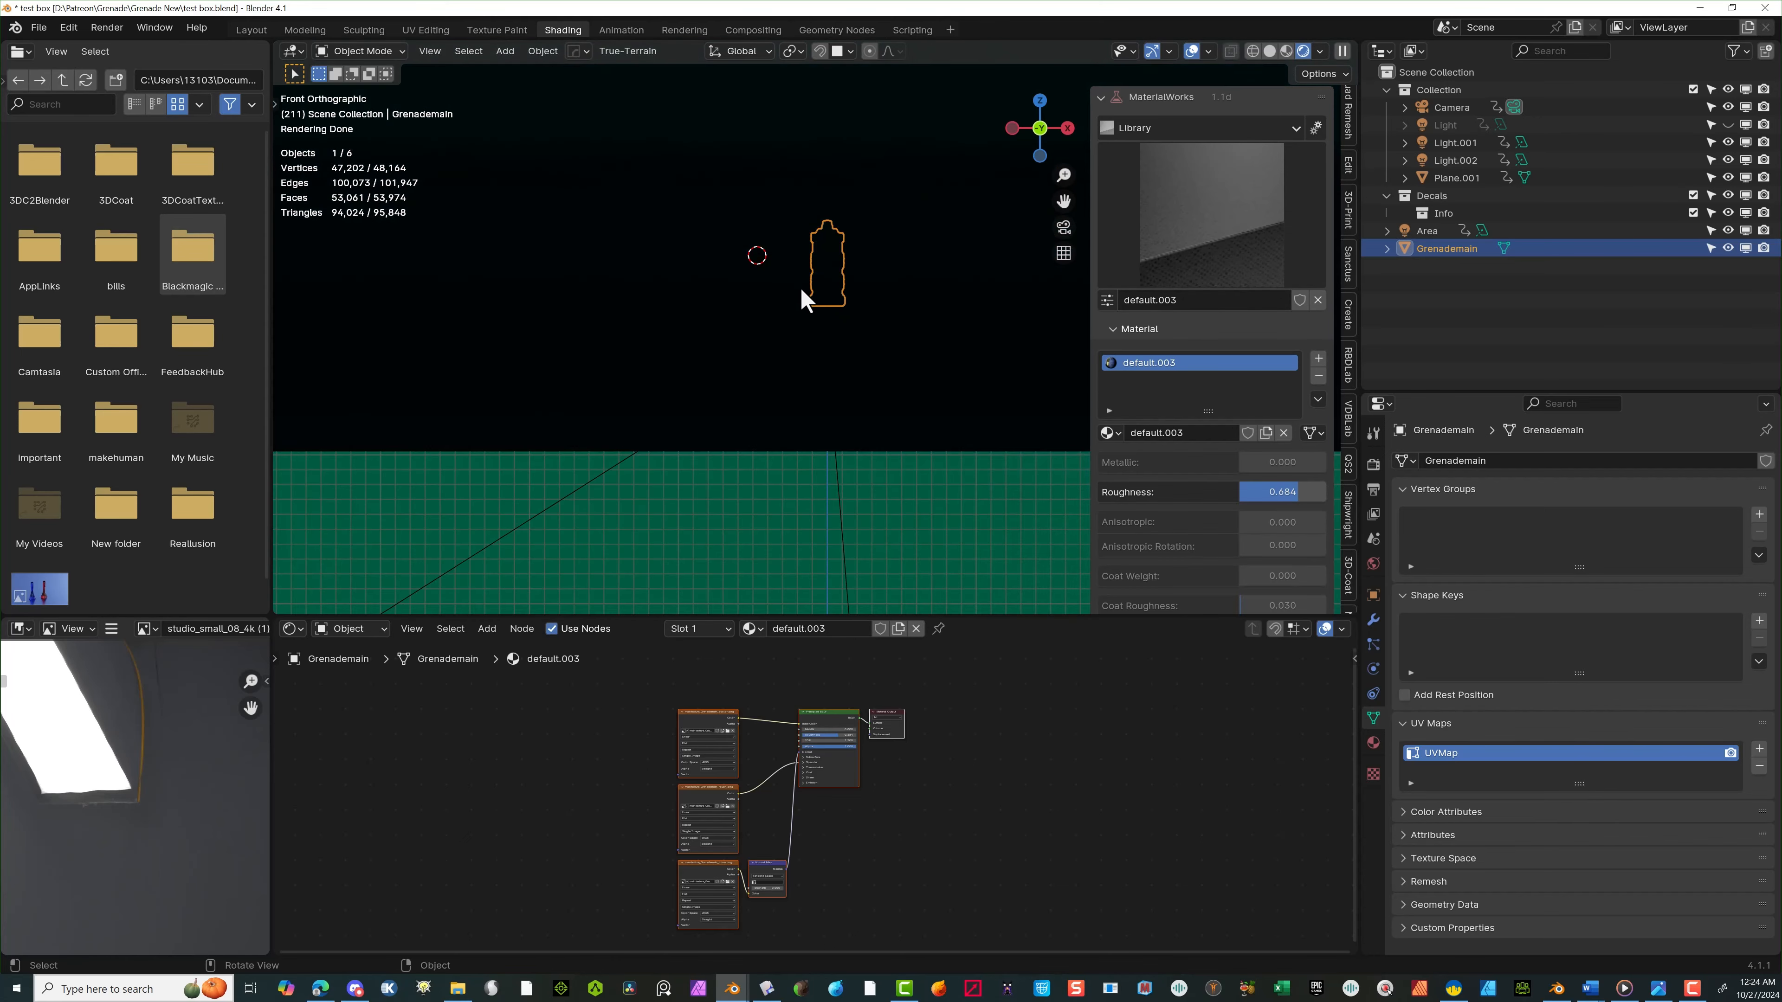
key("g")
key("z")
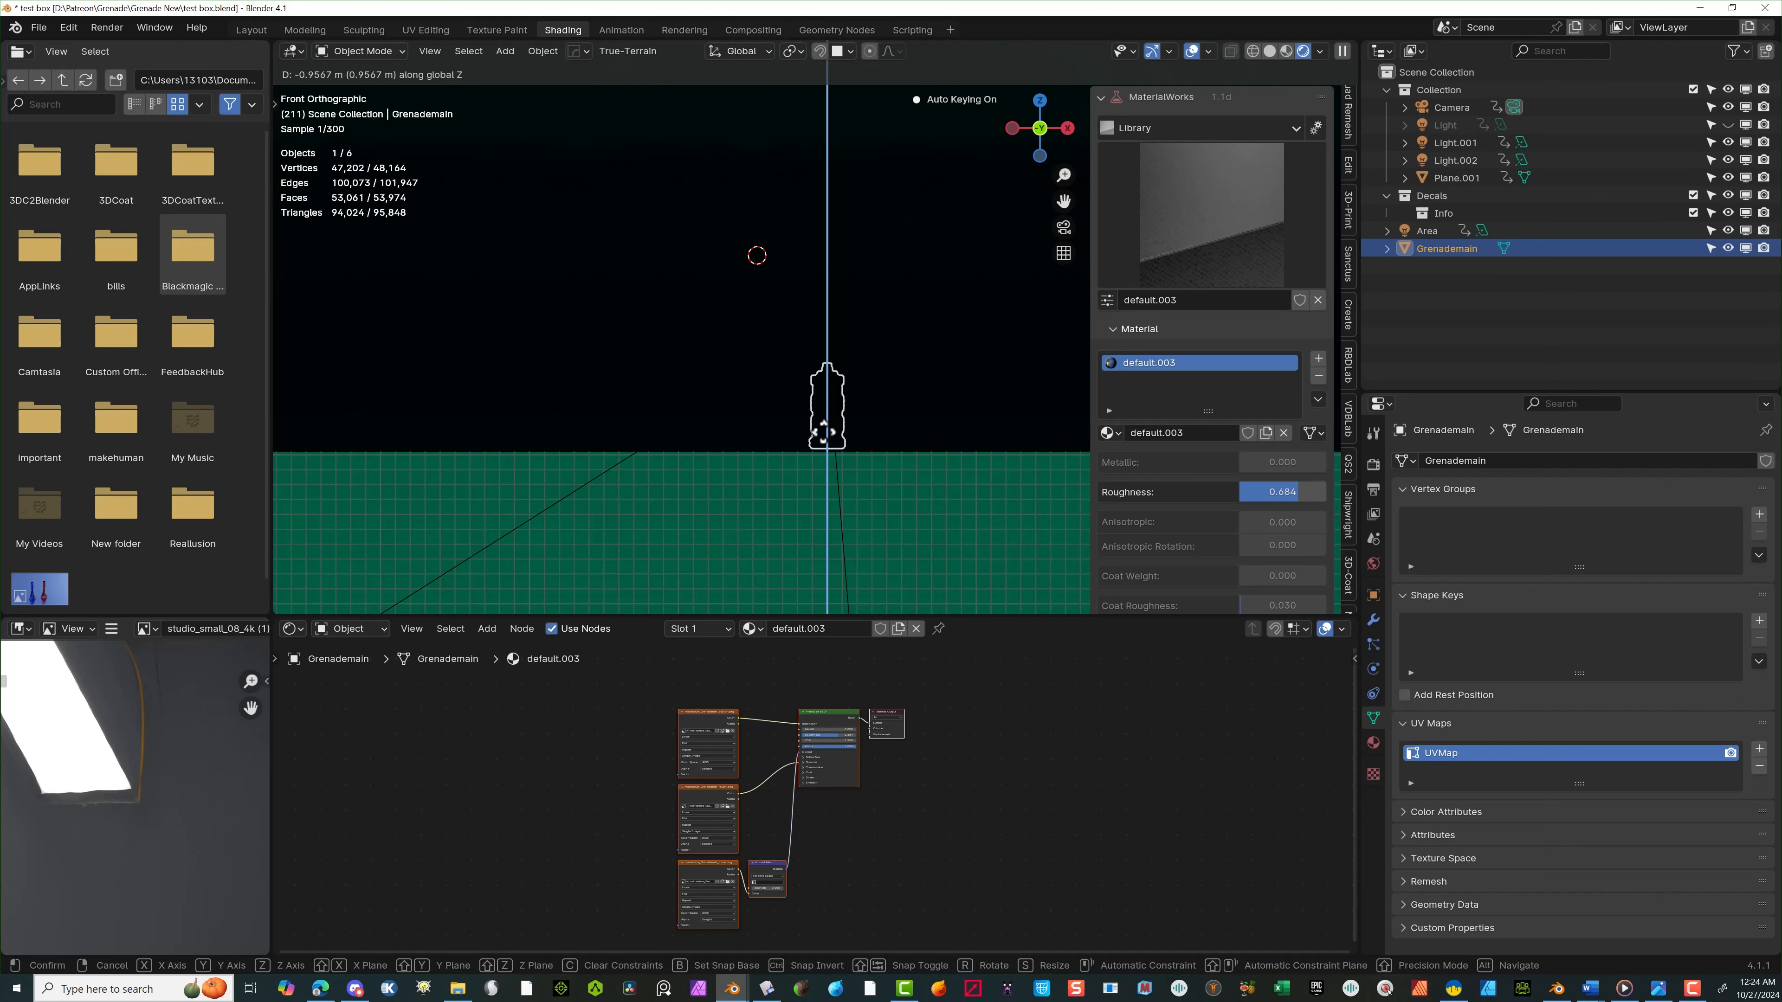
left_click(885, 451)
Examine the grenade's placement on the backdrop plane from several distances and angles
left_click(903, 469)
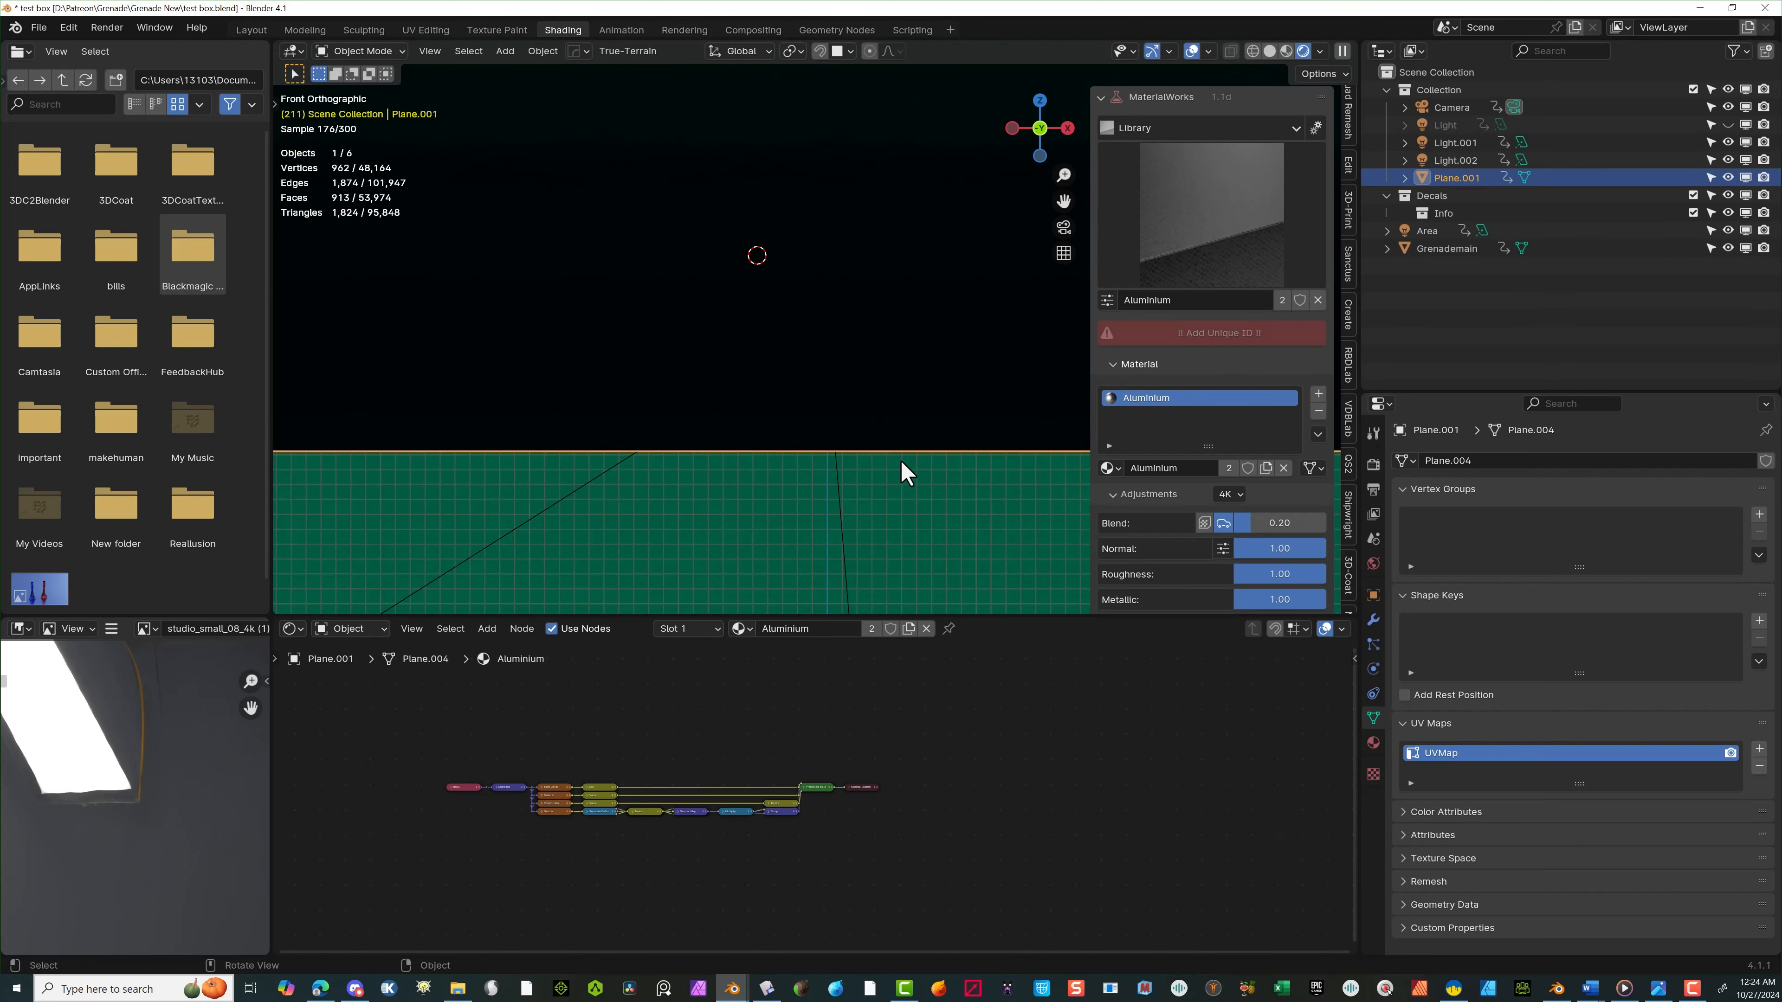
middle_click_drag(903, 469, 867, 514)
scroll(815, 426, "down", 10)
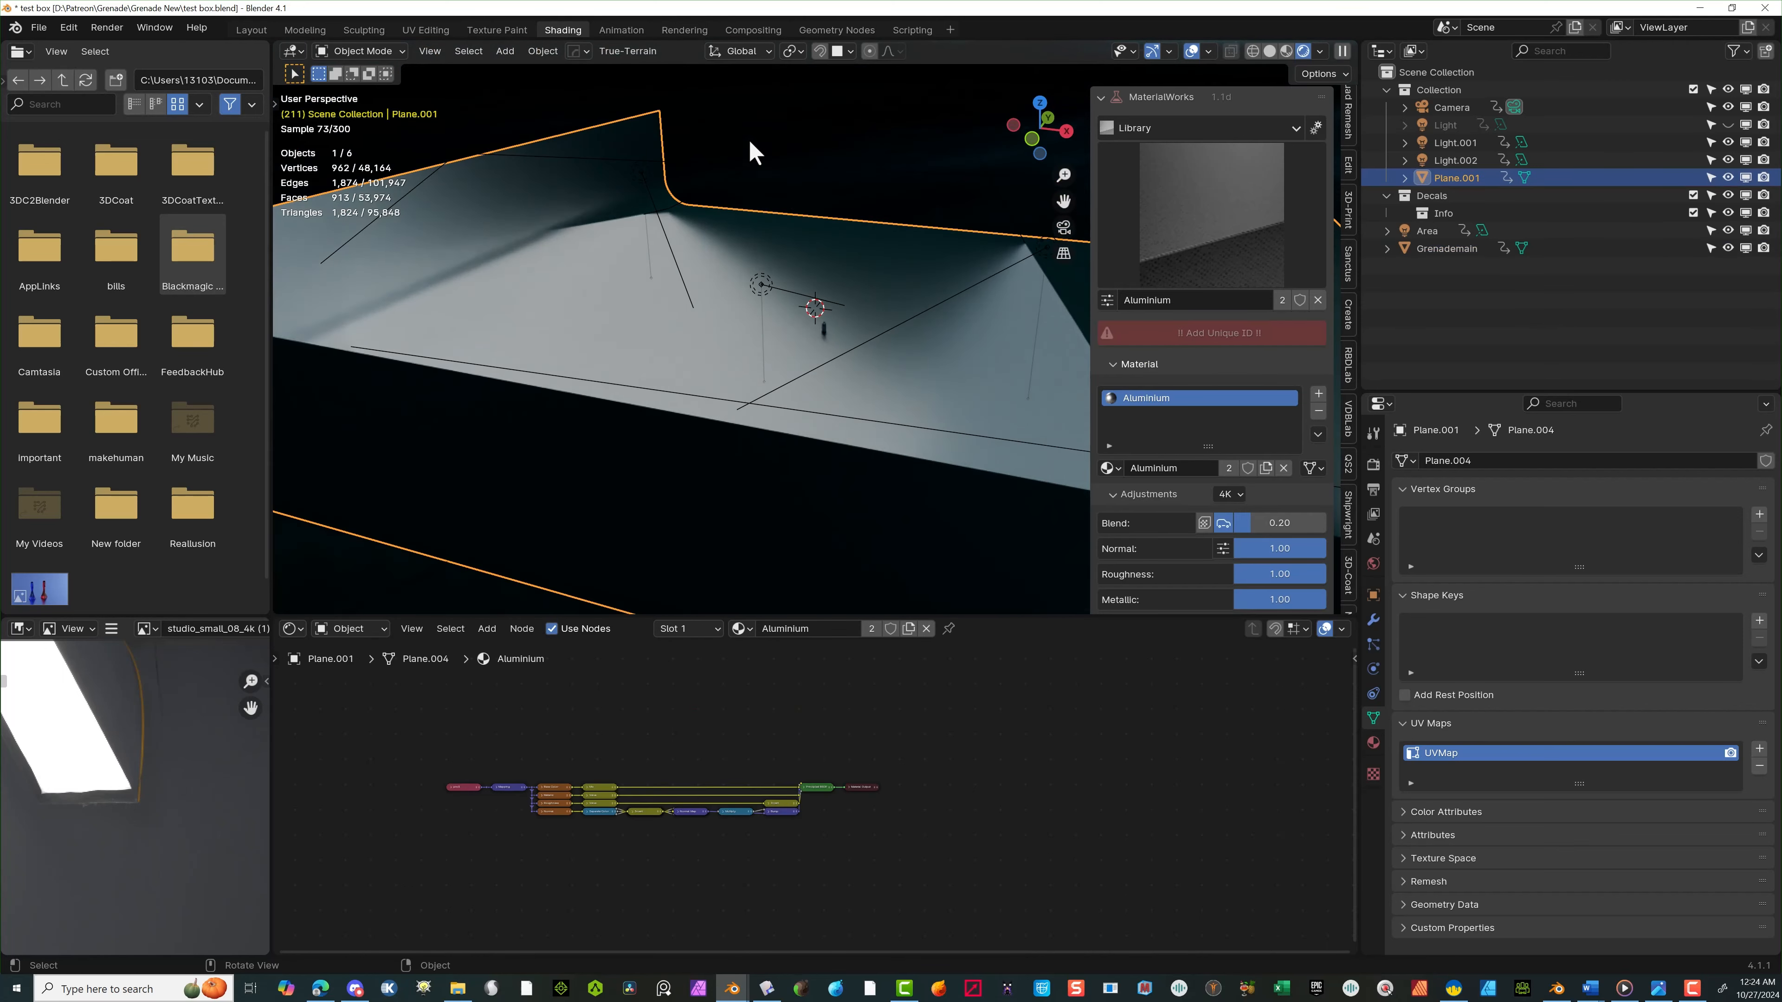
middle_click_drag(741, 136, 629, 127)
scroll(900, 129, "up", 4)
middle_click_drag(900, 130, 955, 112)
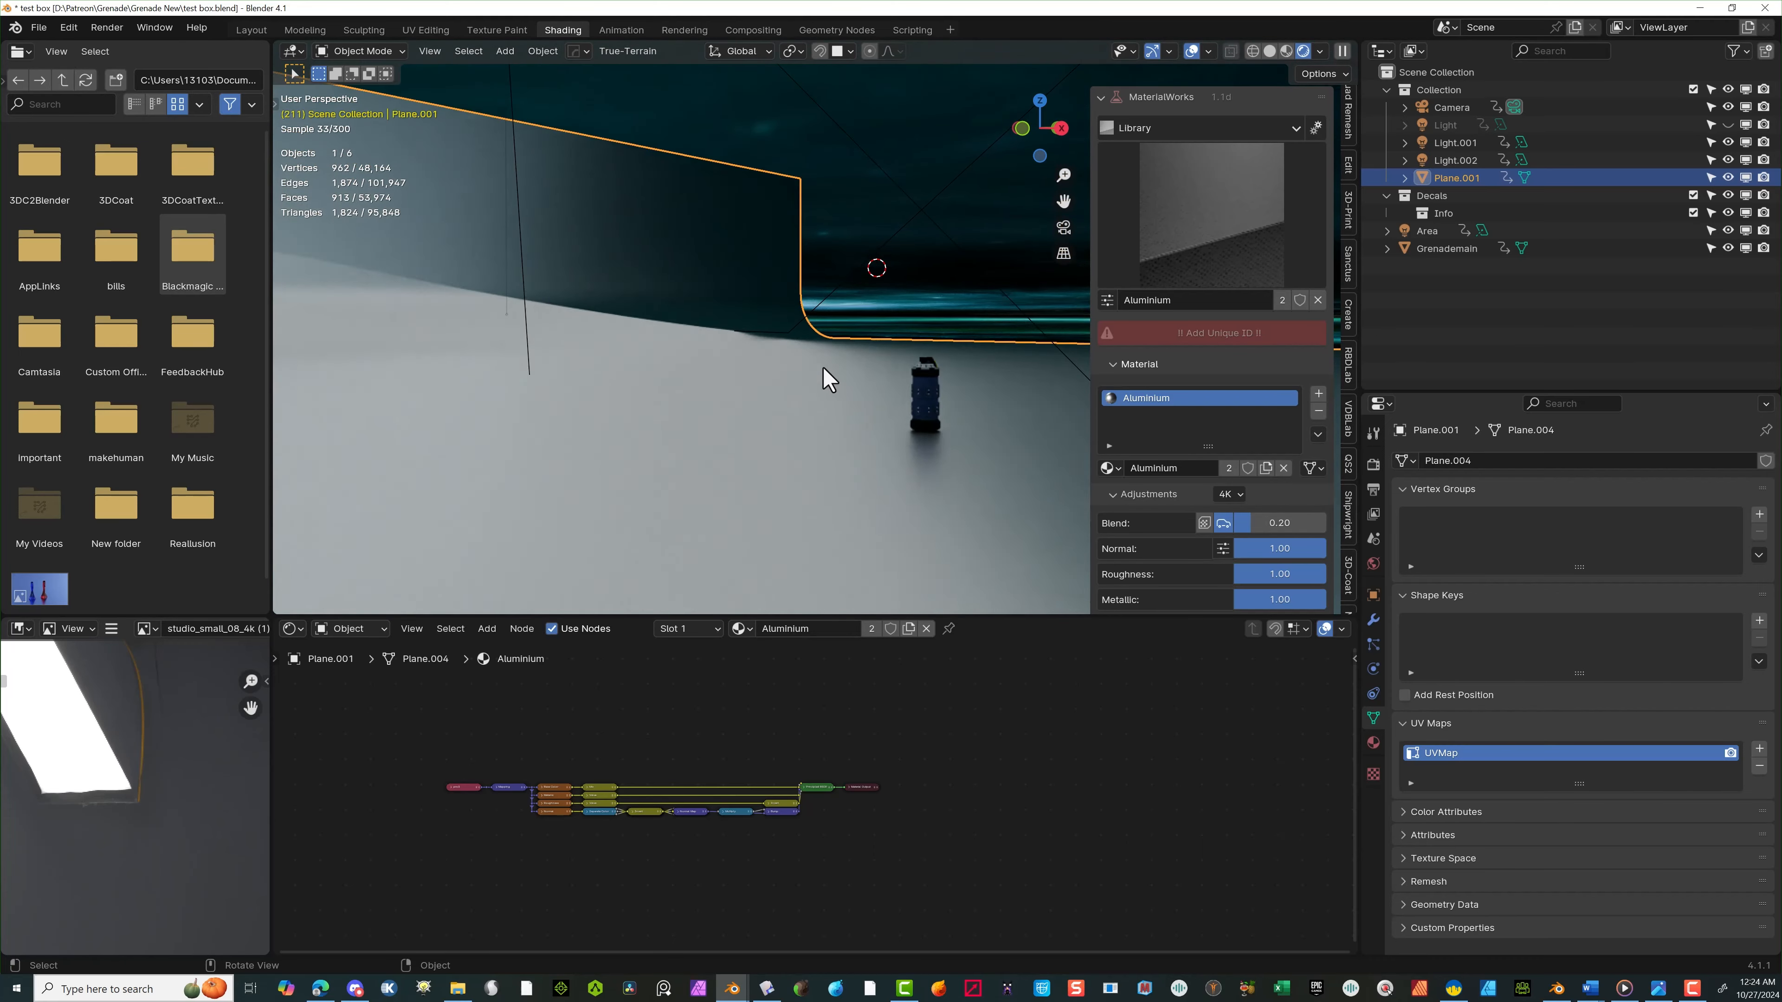
middle_click_drag(827, 378, 772, 393)
left_click_drag(1066, 202, 506, 322)
Switch the shader editor from the object's material to the World node tree and bring its environment nodes into view
left_click(368, 628)
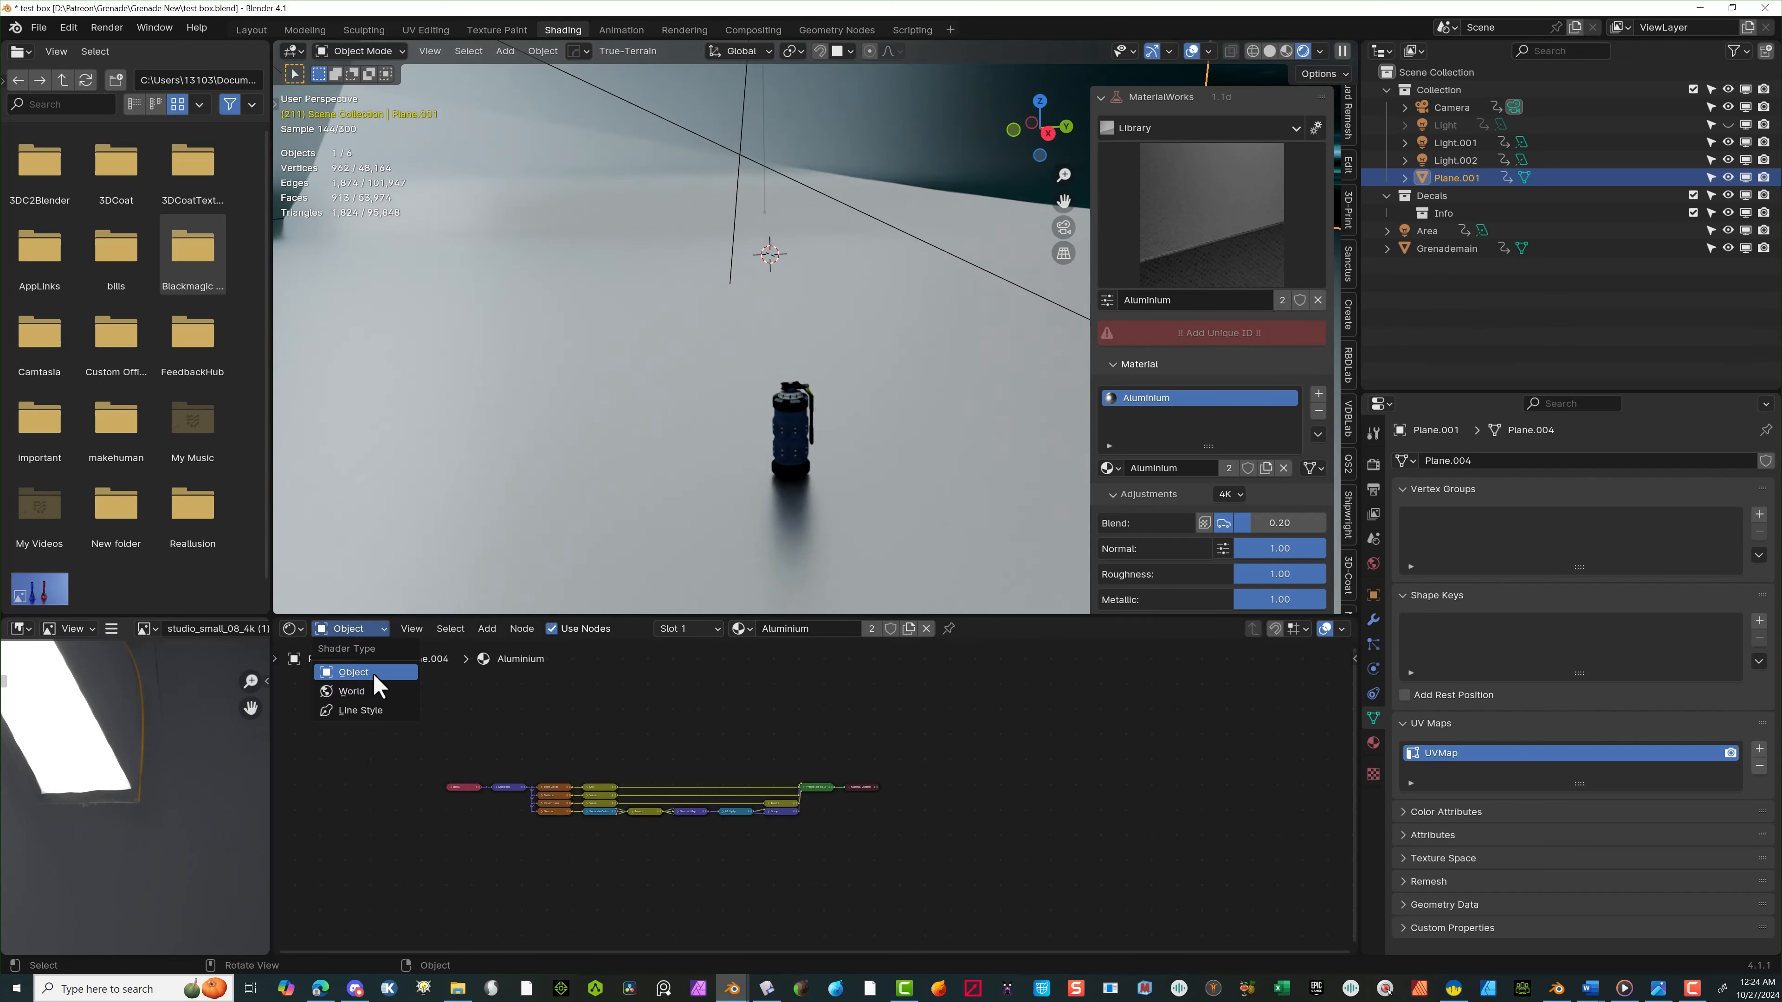
left_click(379, 693)
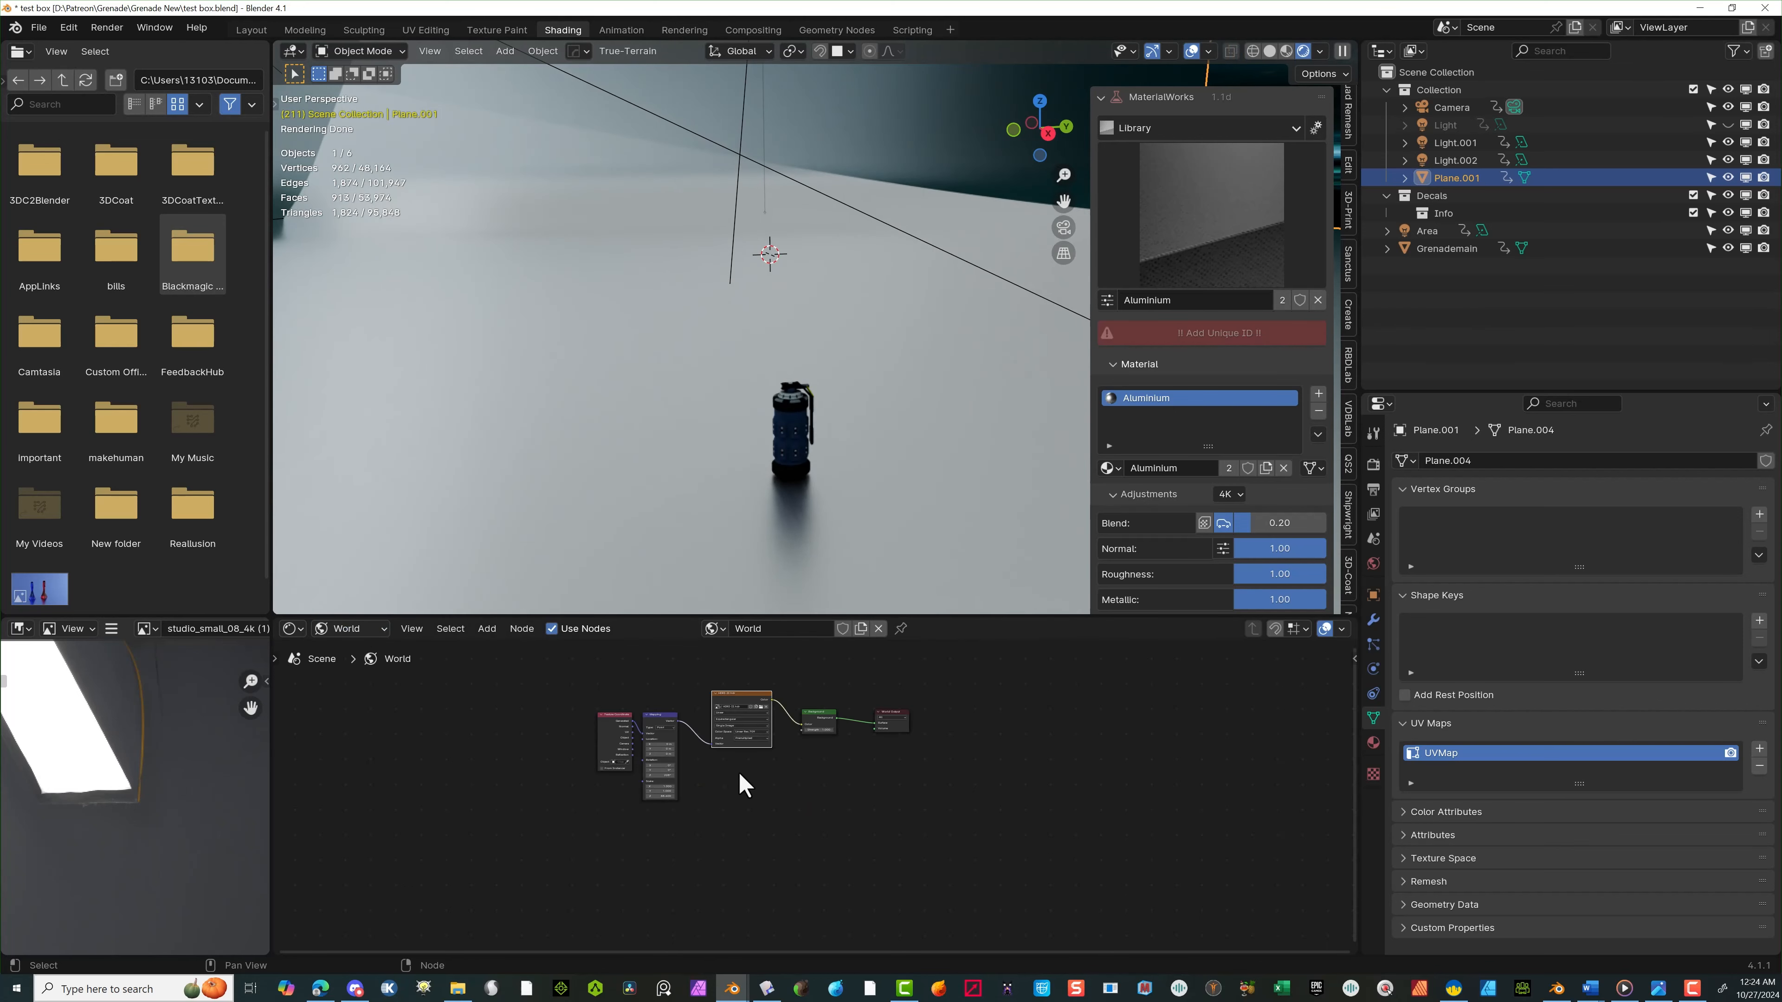
scroll(772, 759, "up", 5)
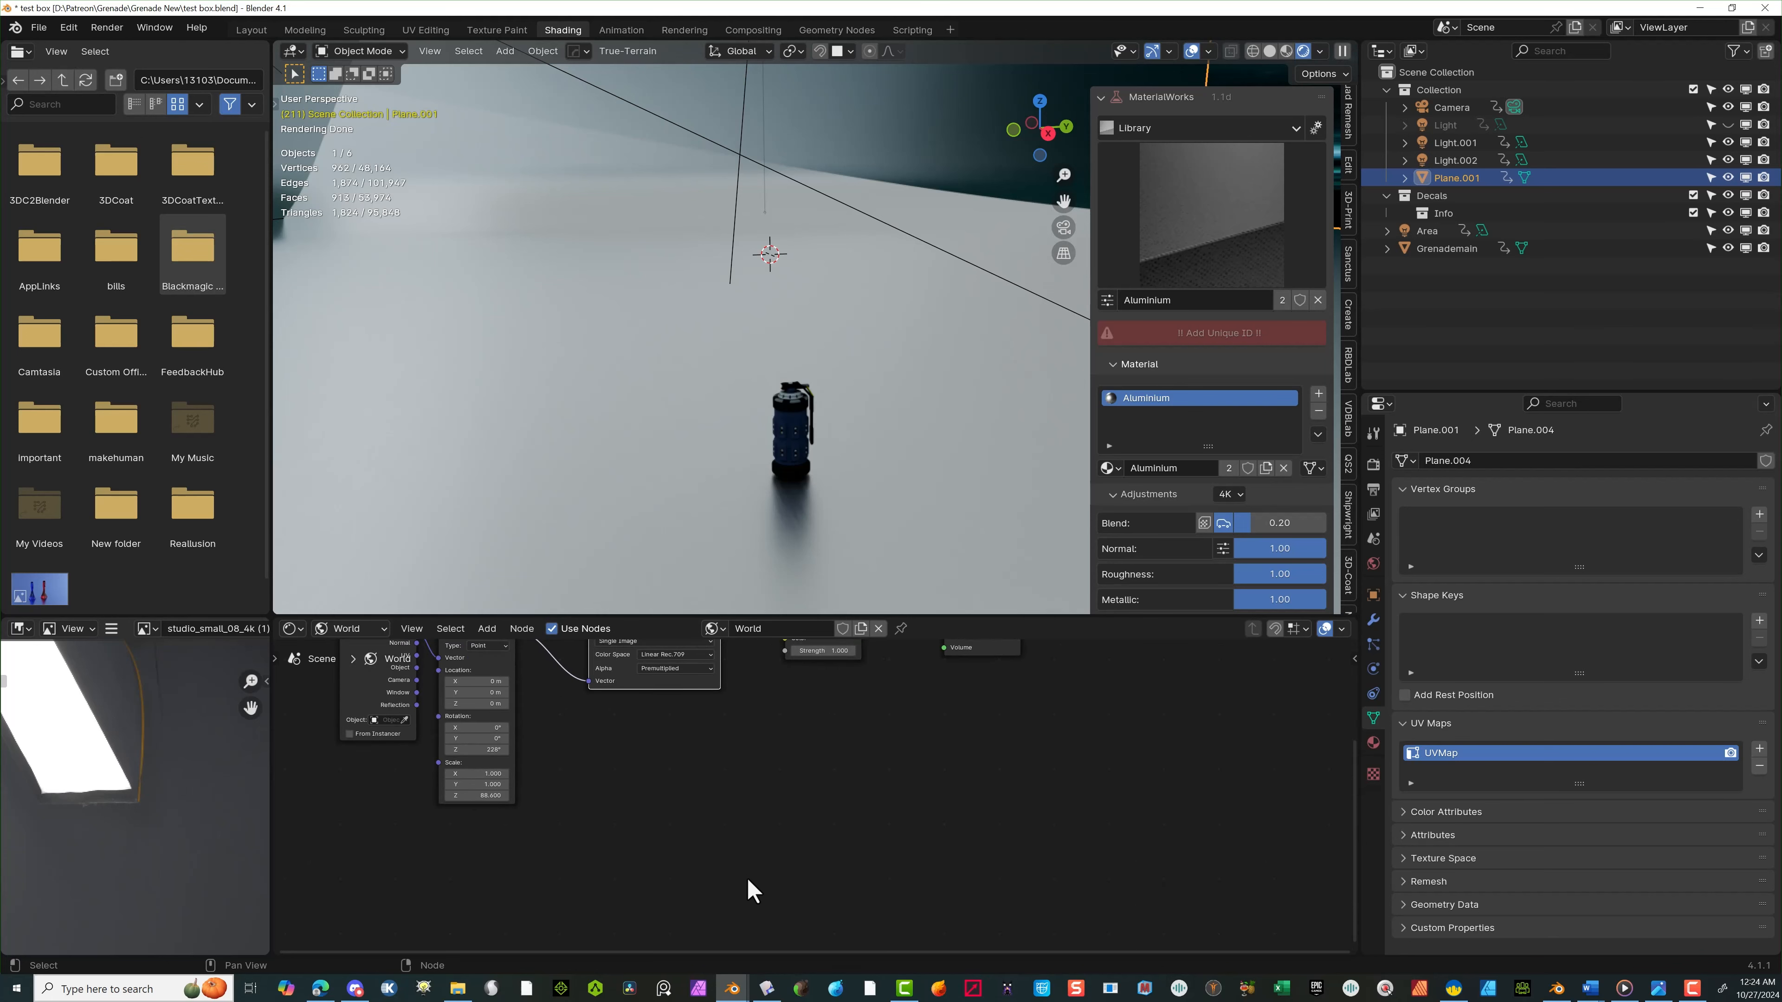
right_click(729, 849)
right_click(767, 790)
middle_click_drag(981, 727, 990, 835)
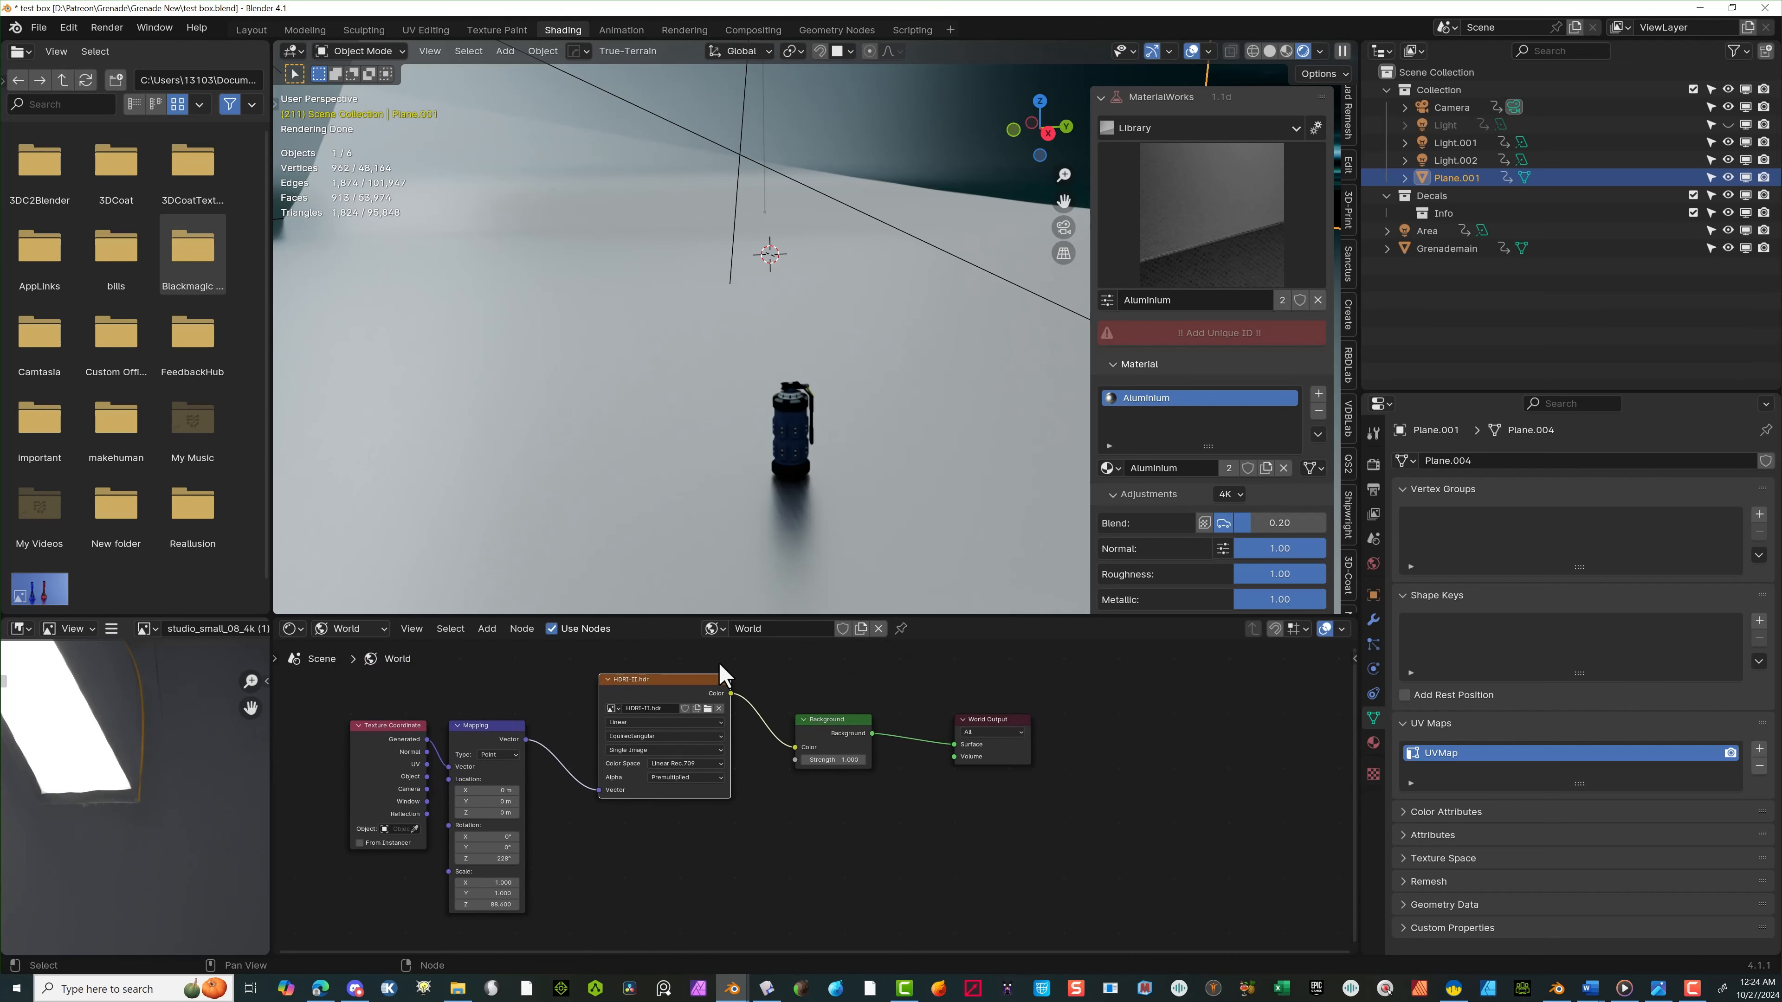
Replace the world's environment image with LA_Downtown_Afternoon_Fishing_3k.hdr from the HDR test folder
left_click(707, 709)
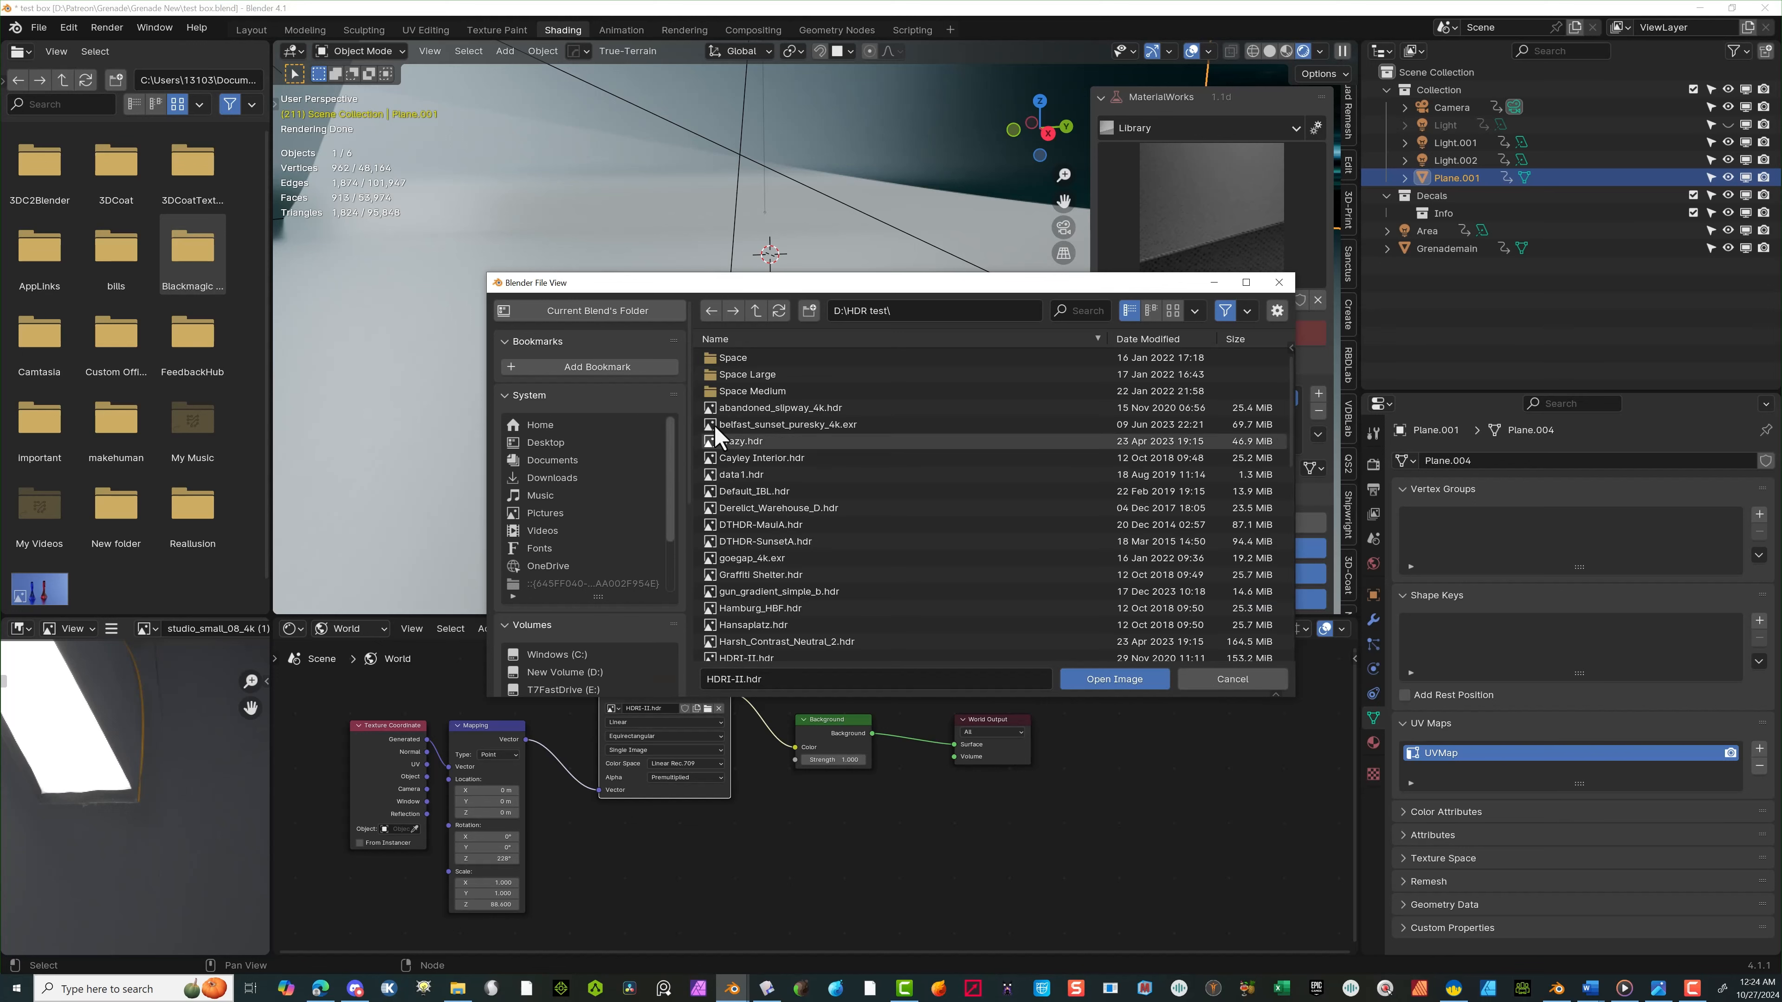
scroll(801, 567, "down", 5)
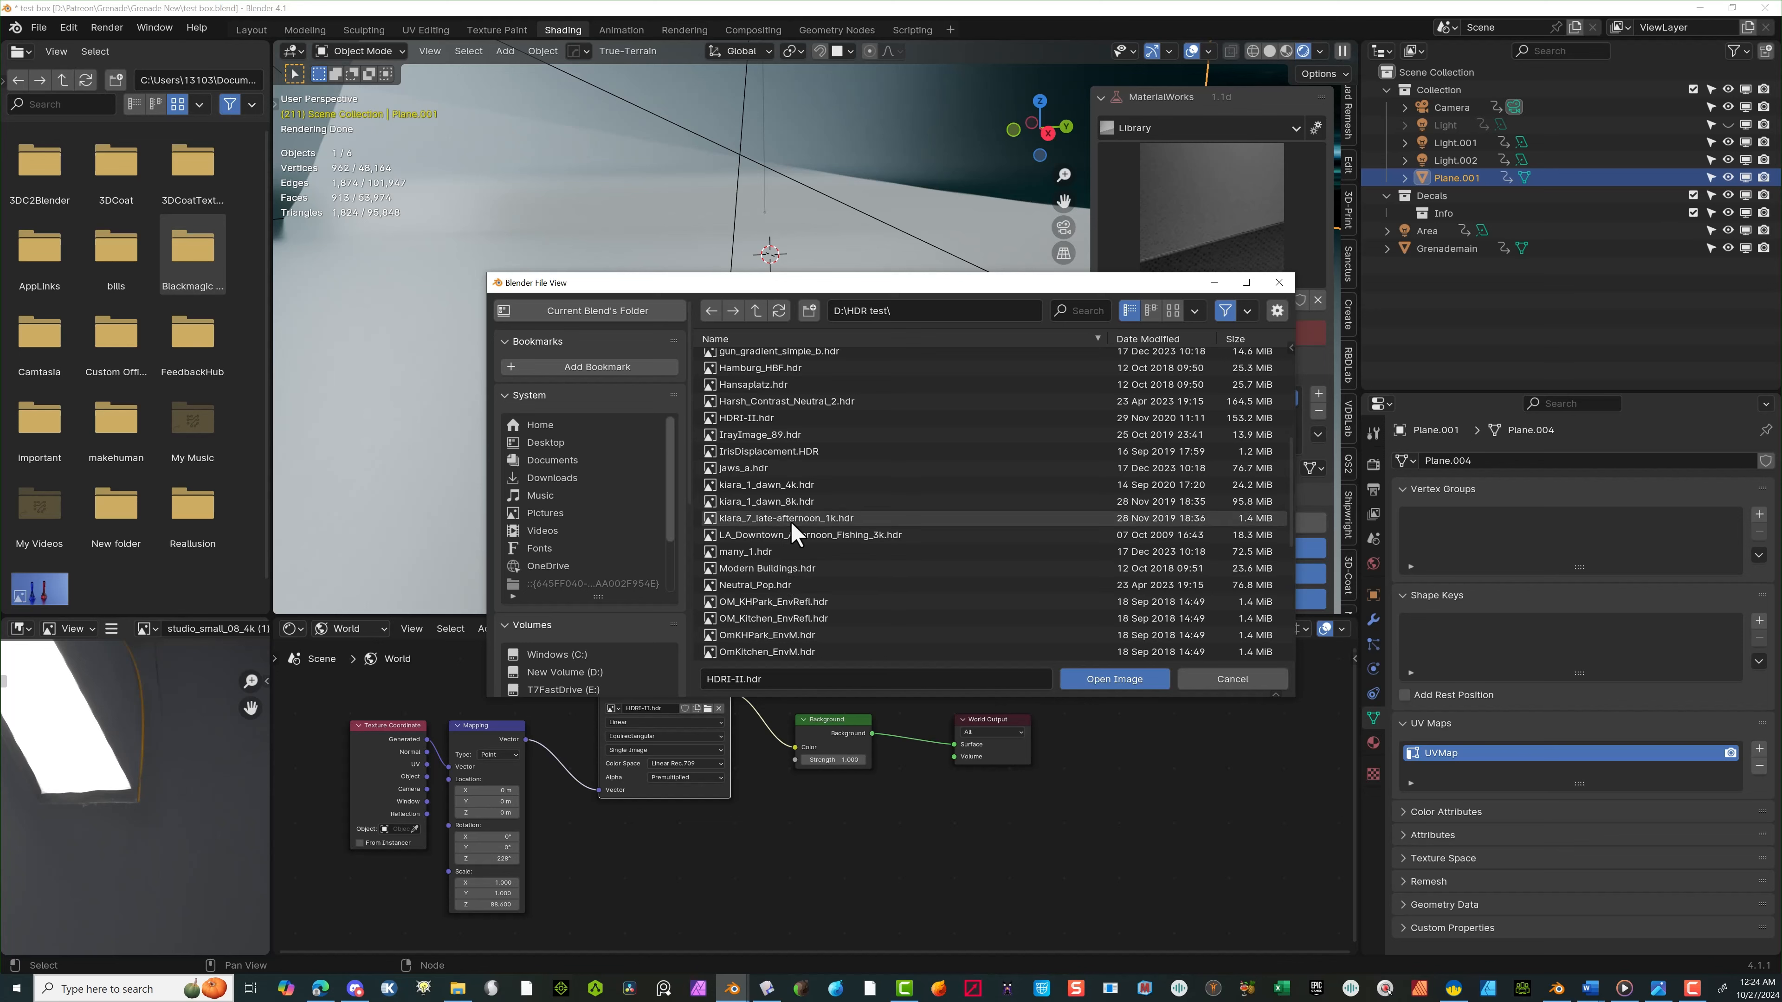
scroll(795, 533, "down", 5)
scroll(794, 602, "up", 4)
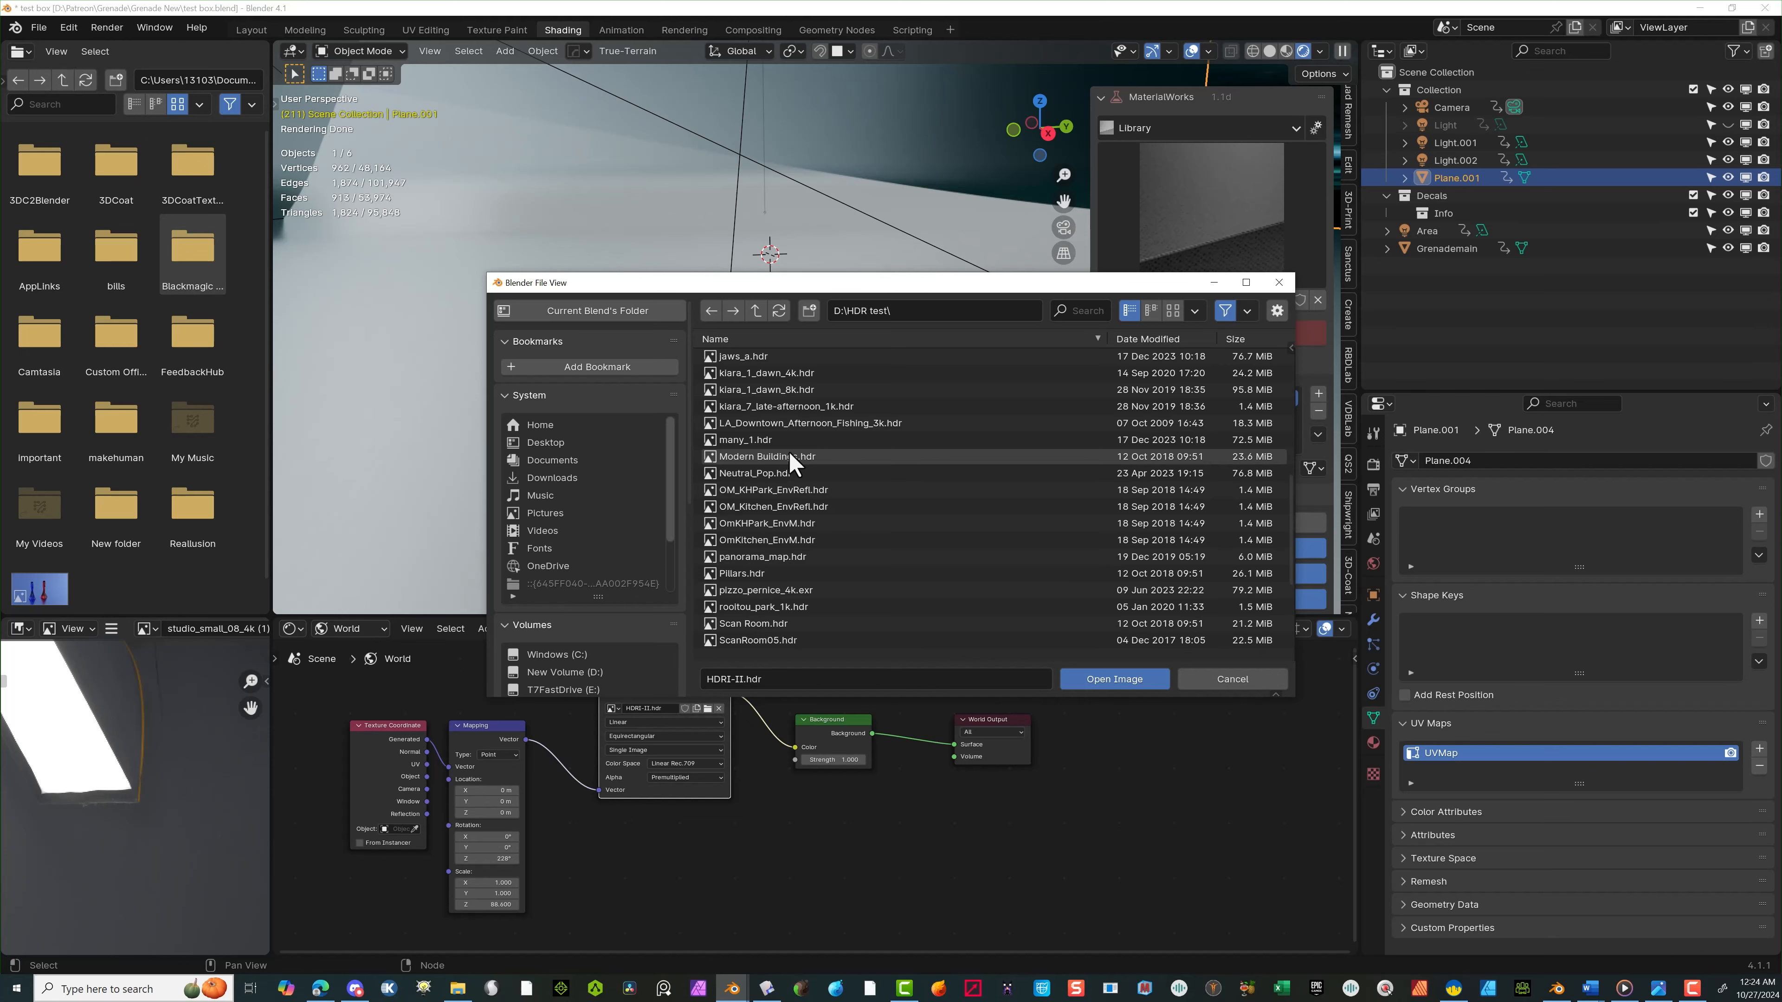
left_click(795, 424)
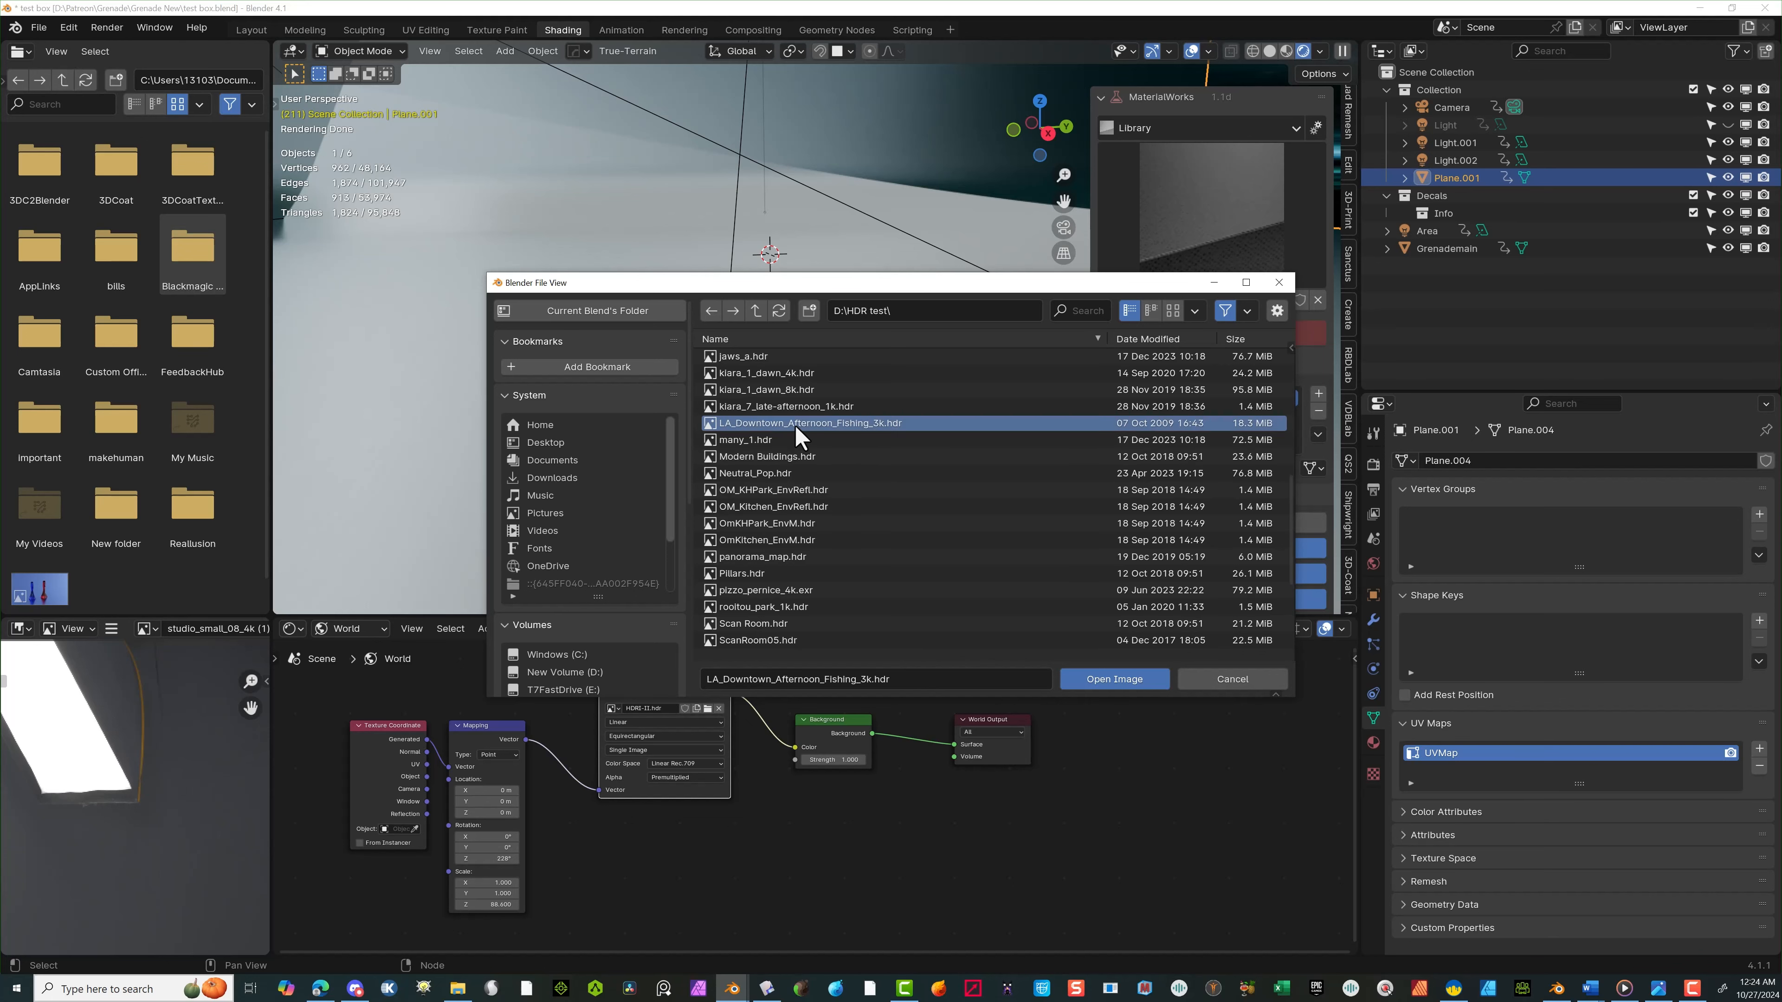
left_click(1142, 680)
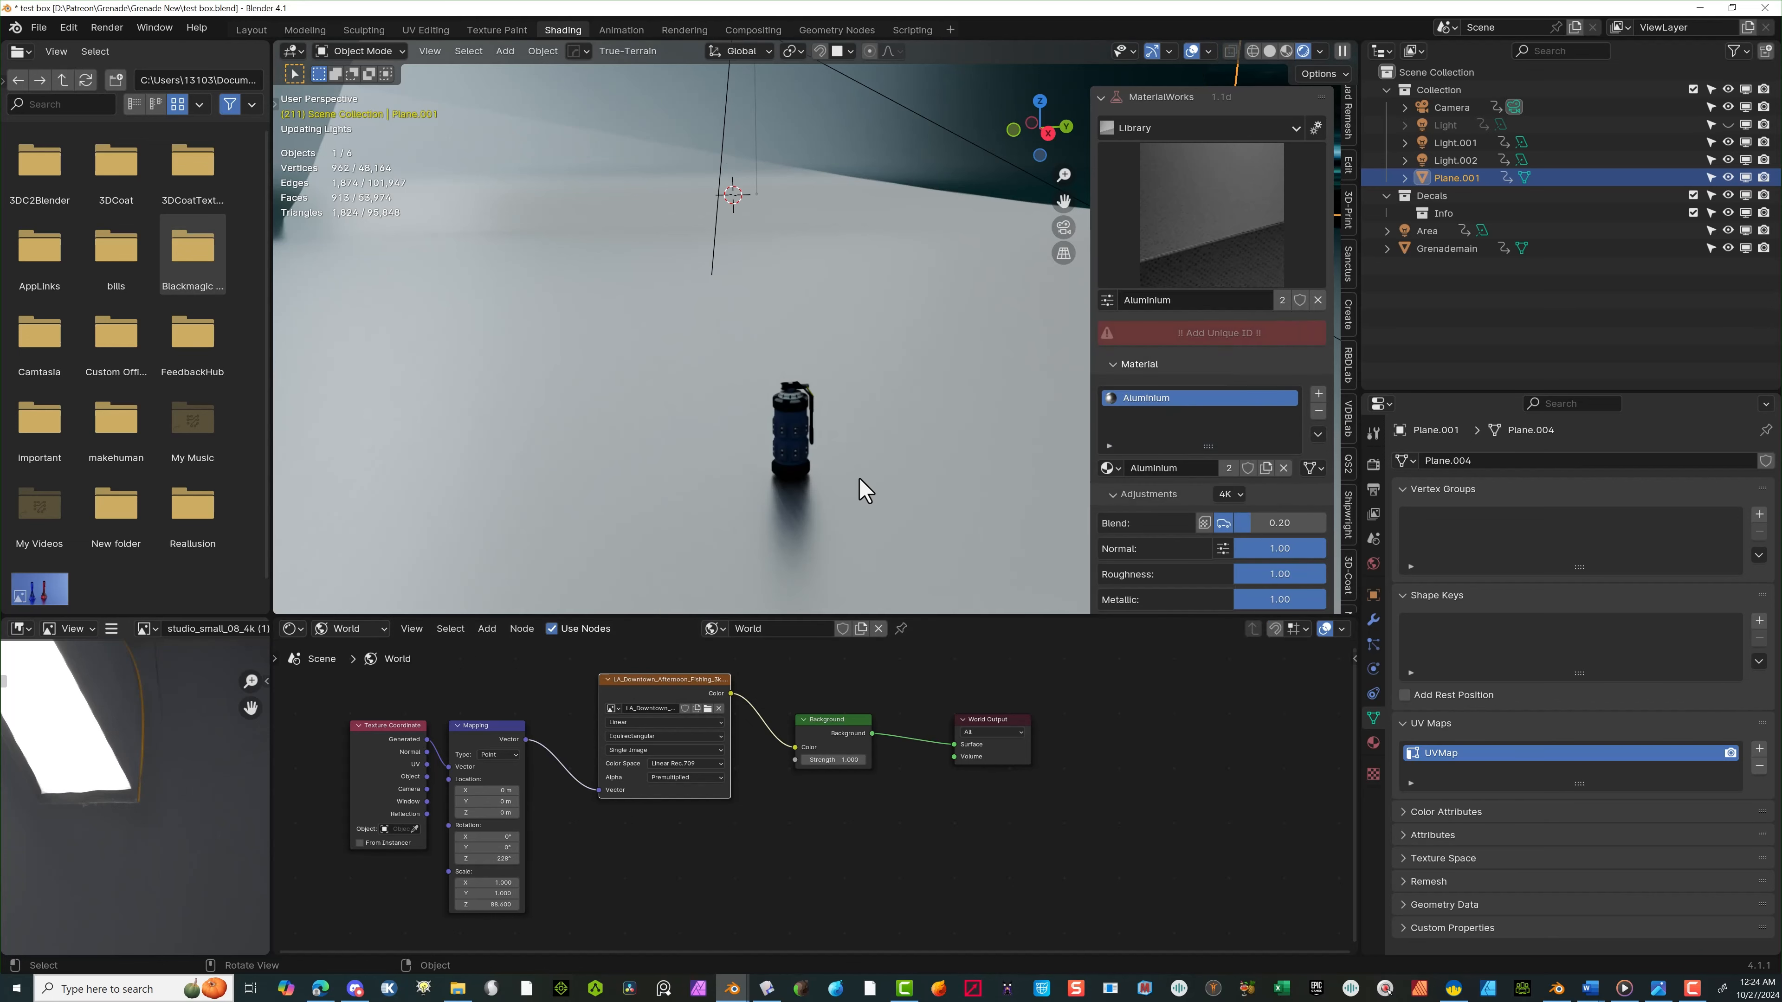
Frame the whole grenade up close to inspect its textures under the new environment lighting
scroll(859, 487, "up", 3)
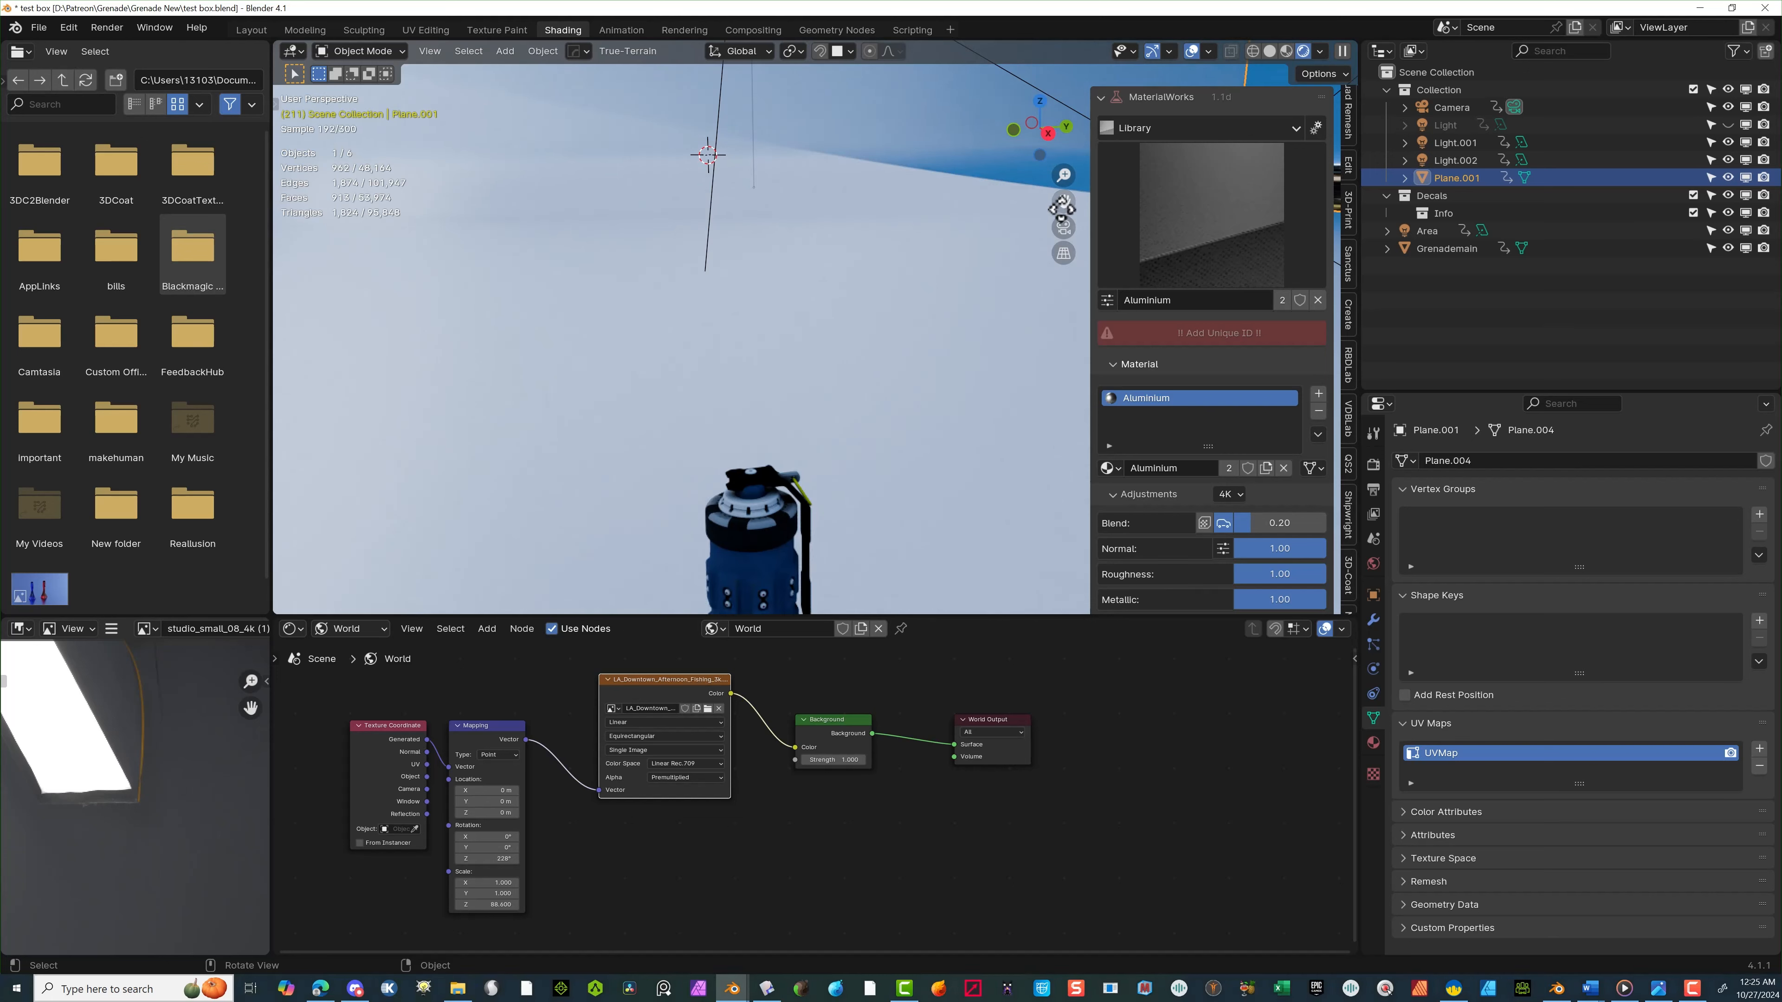
left_click_drag(1062, 208, 814, 368)
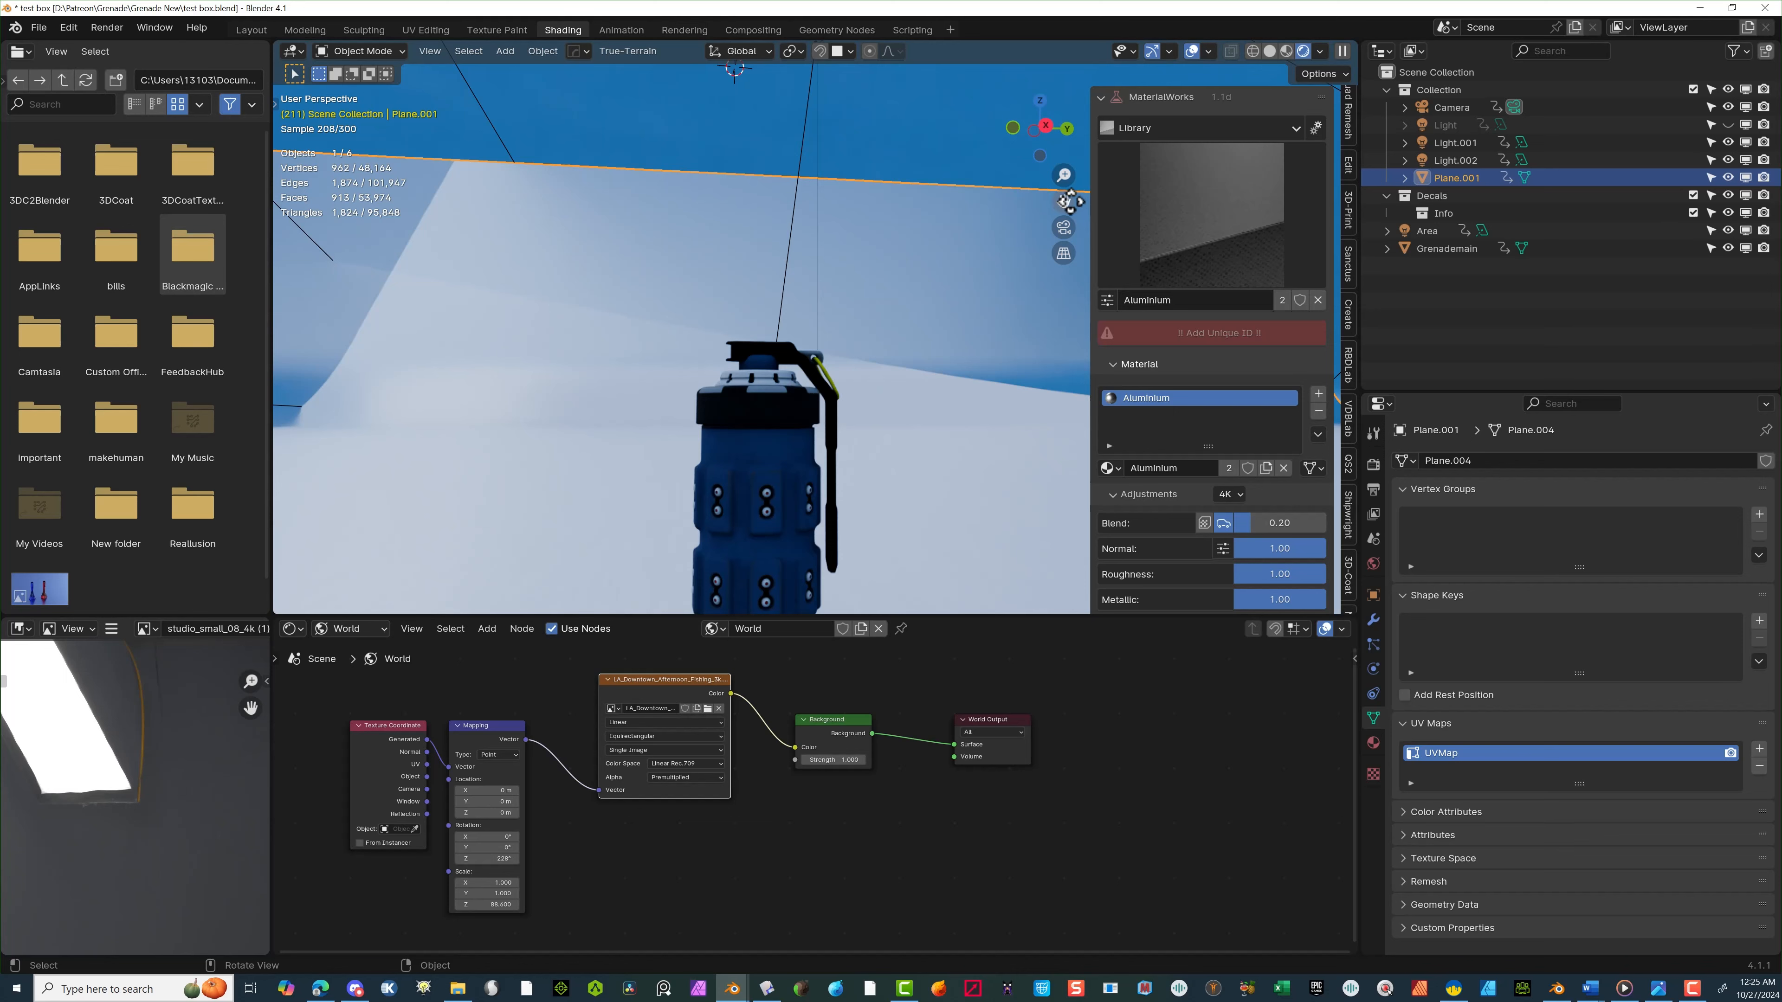
middle_click_drag(800, 569, 778, 424, "shift")
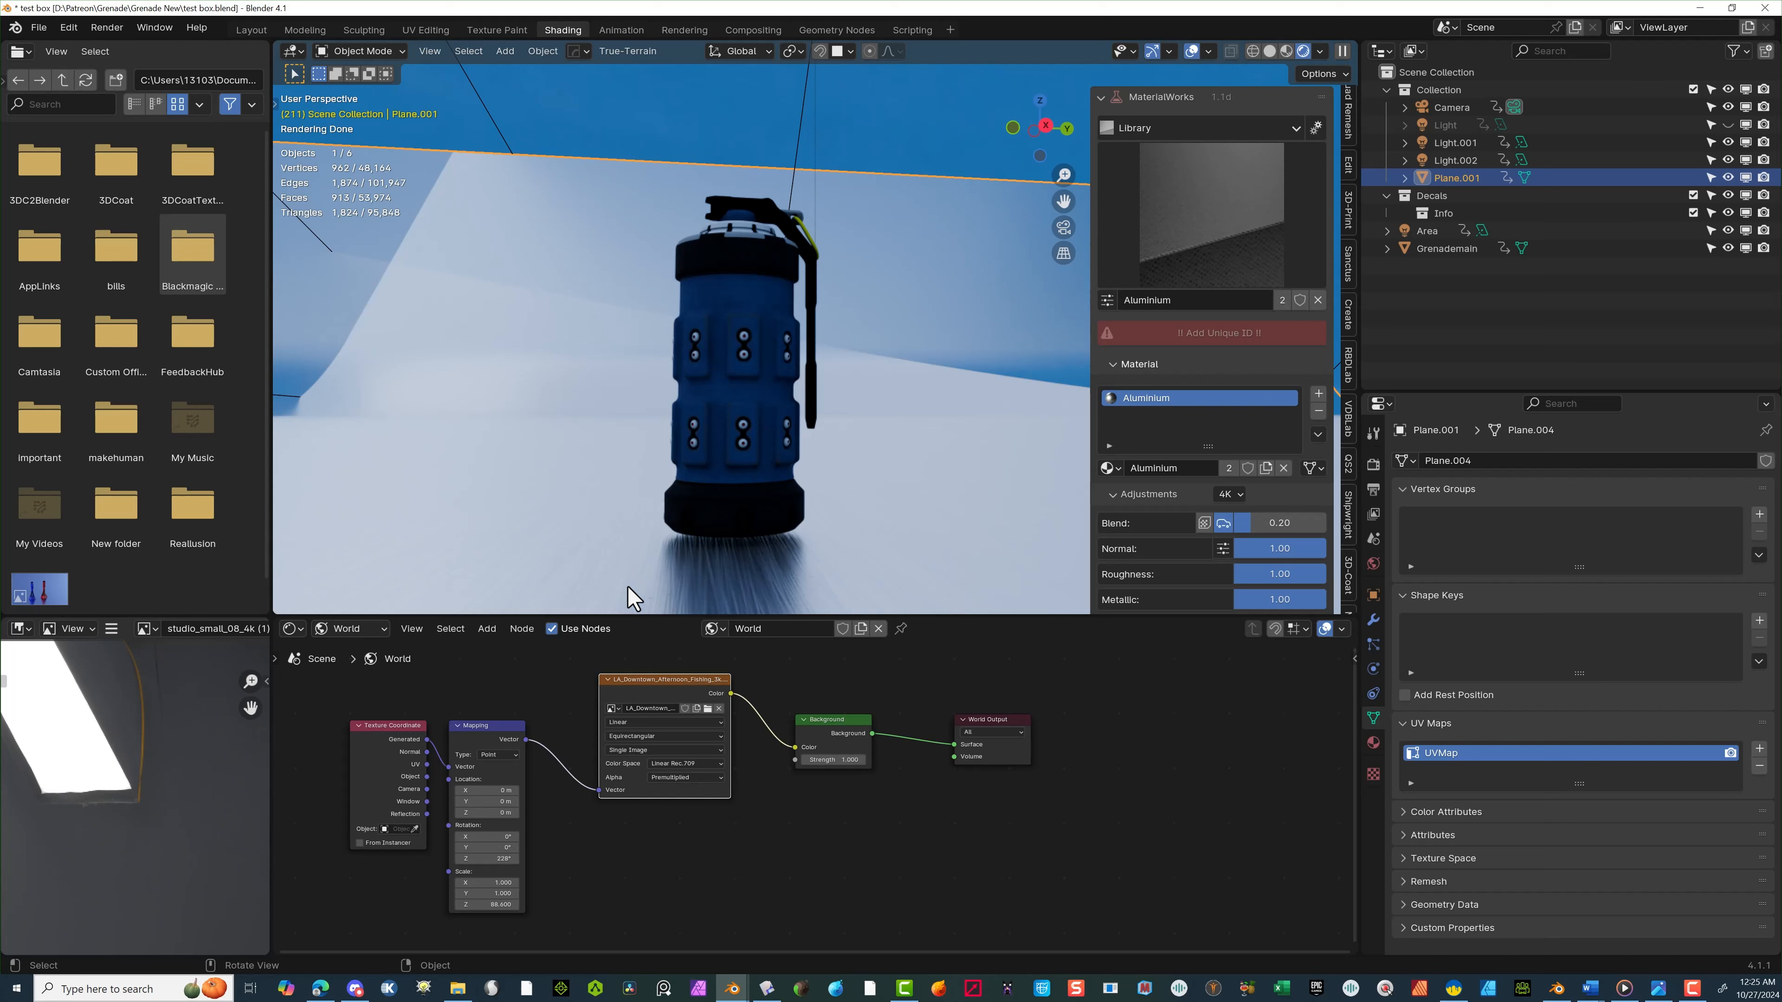
Raise the backdrop plane about 0.008 m along the global Z axis and check its contact with the grenade's base
key("g")
key("z")
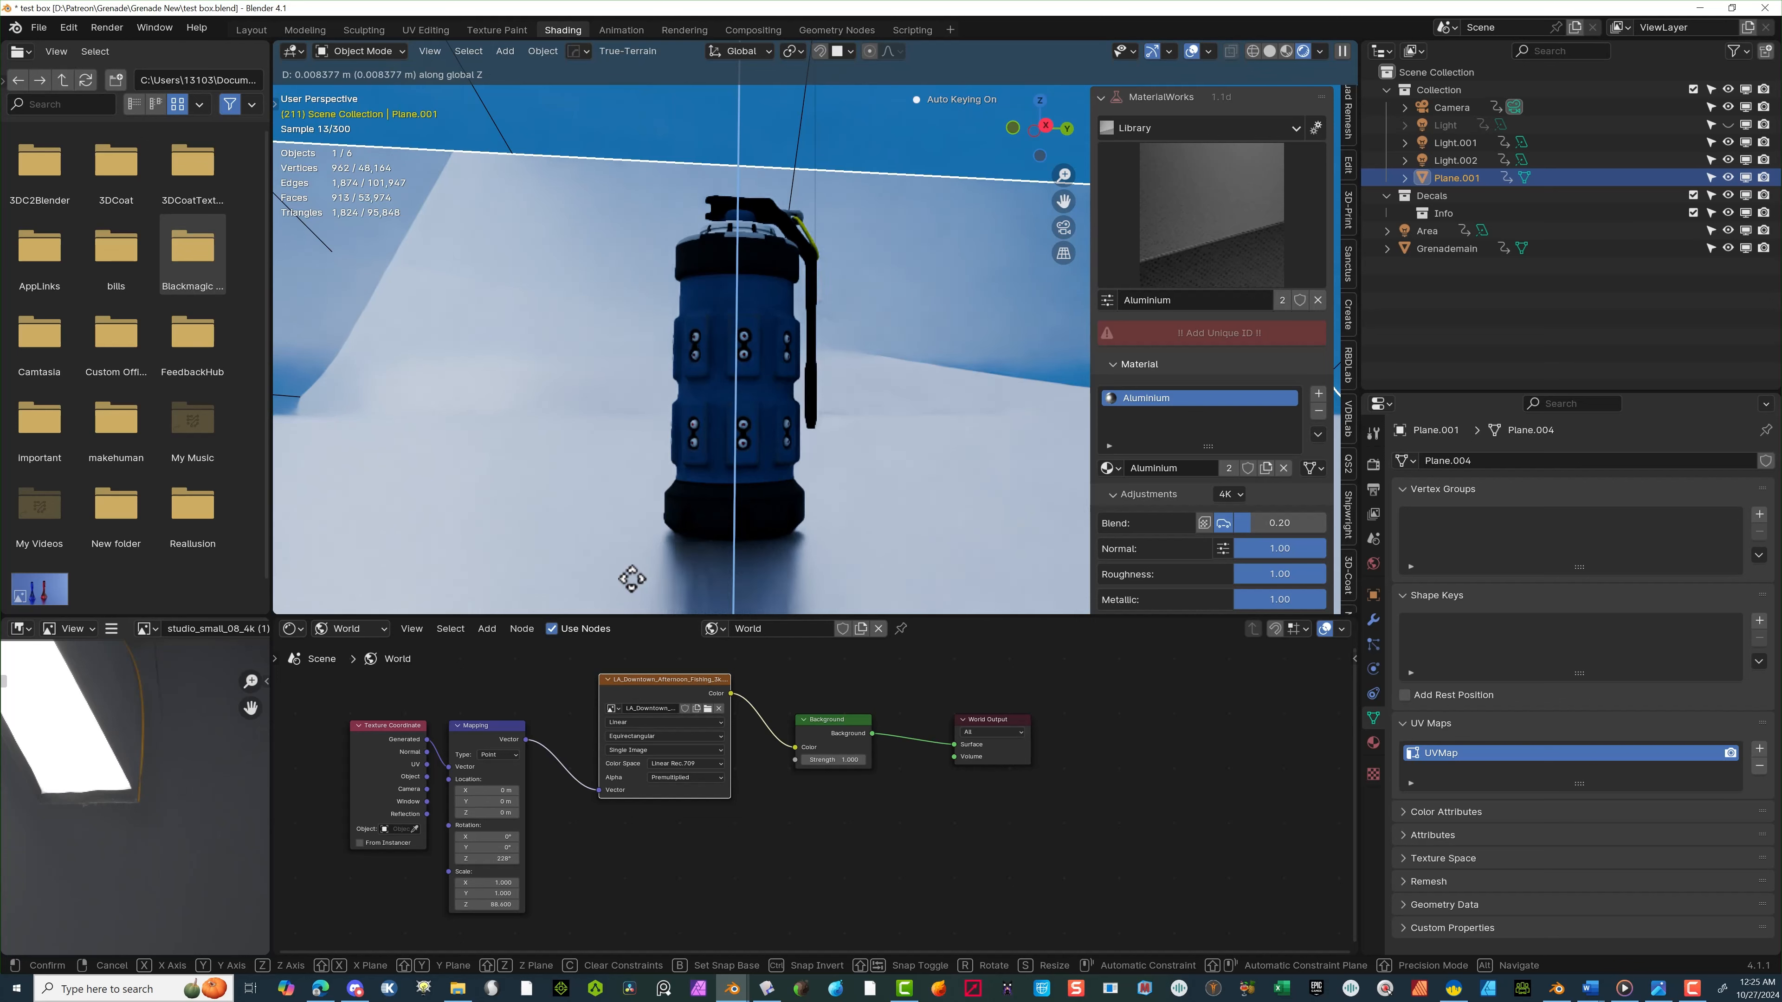
left_click(629, 574)
middle_click_drag(839, 530, 770, 367)
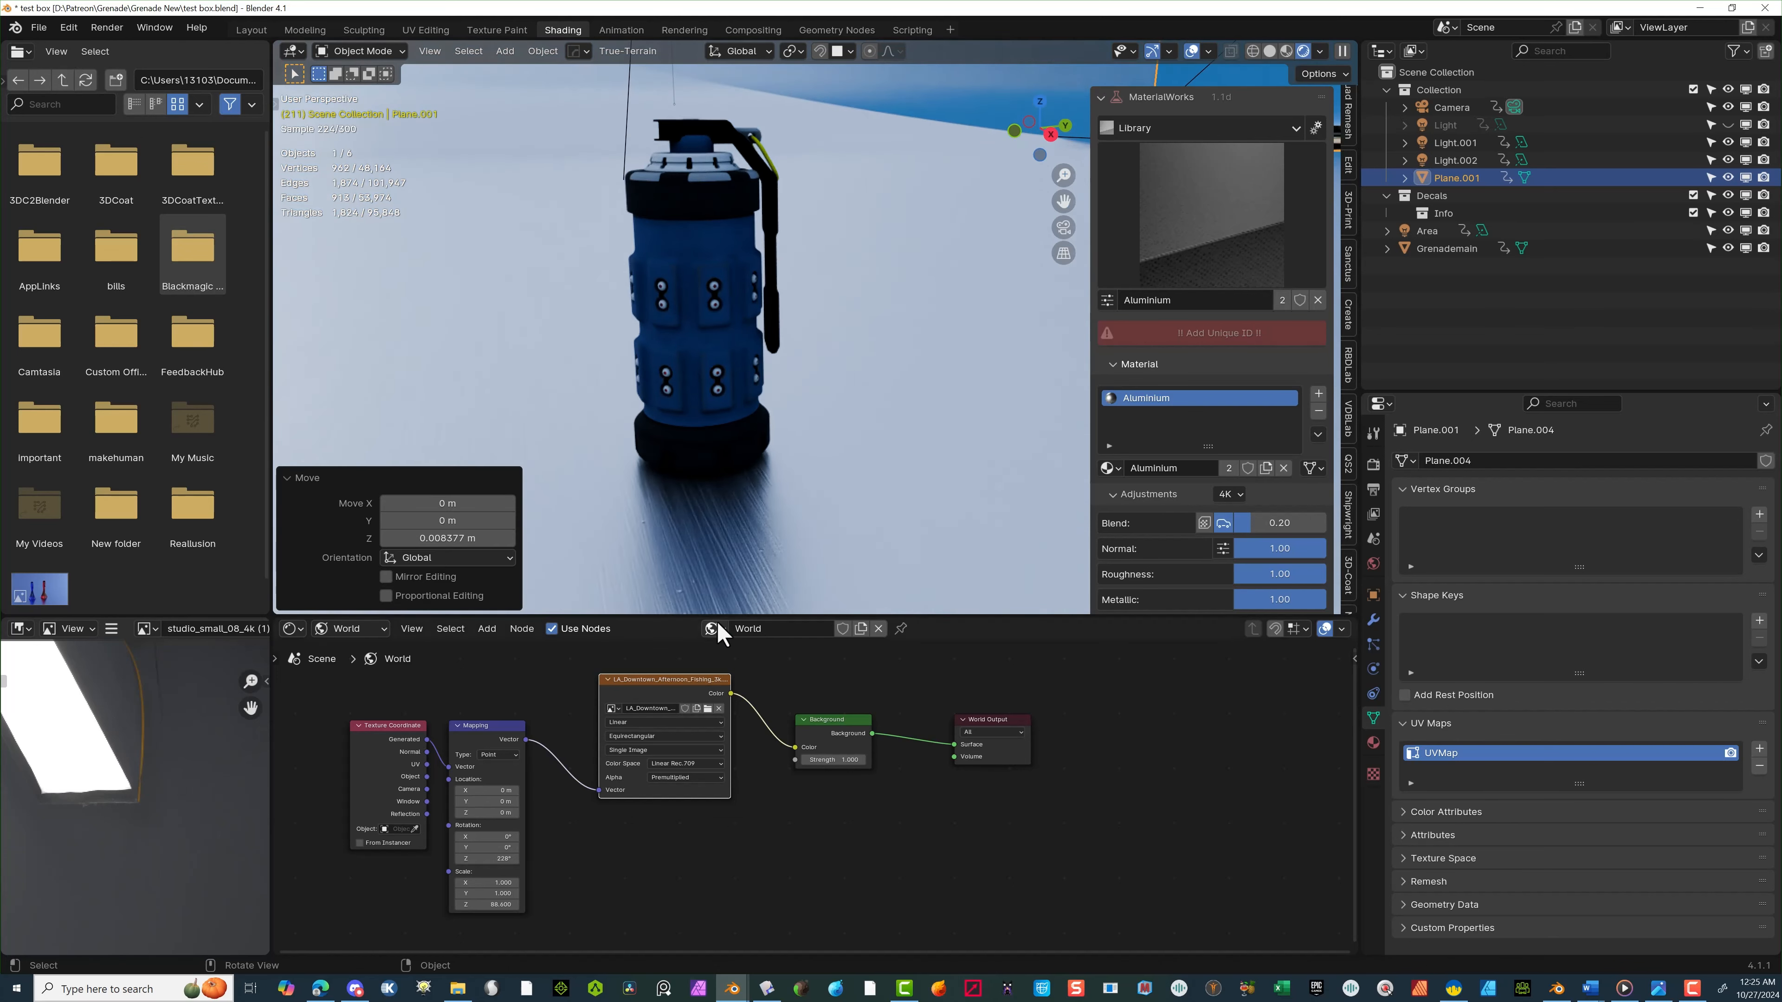
Show the grenade's object material nodes in an enlarged shader editor and move the base colour texture node away from the roughness node
left_click(364, 630)
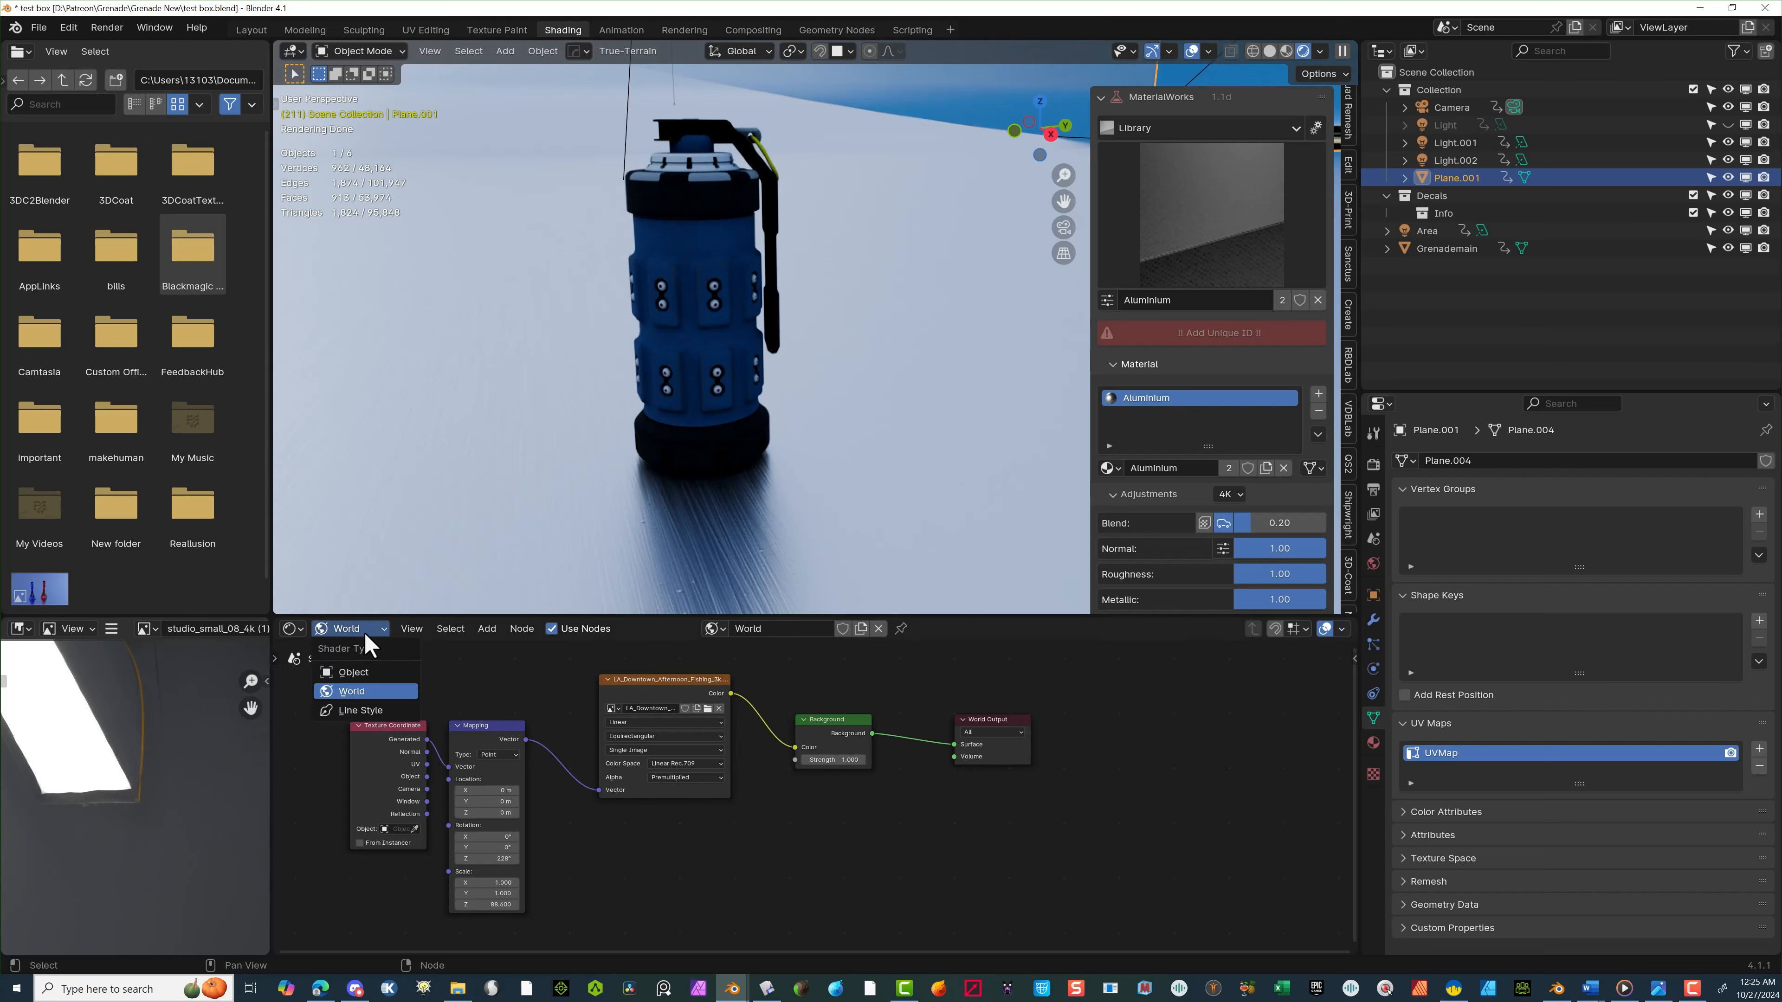
left_click(374, 671)
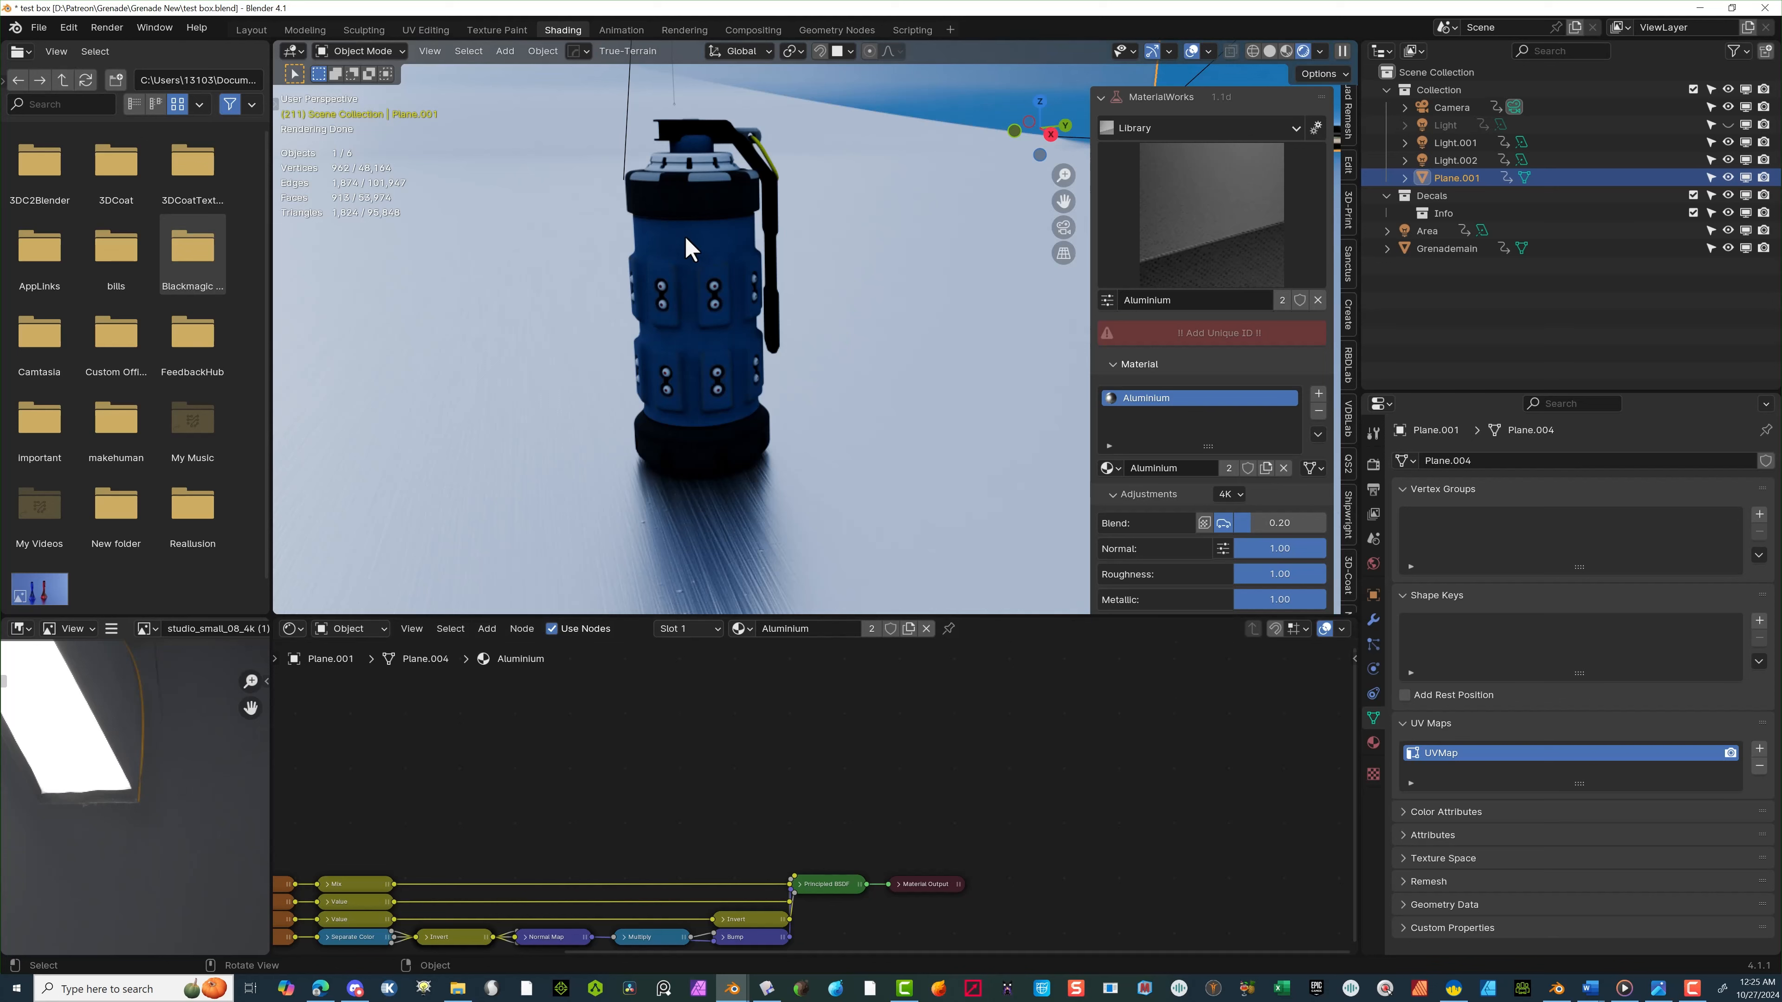
left_click(722, 285)
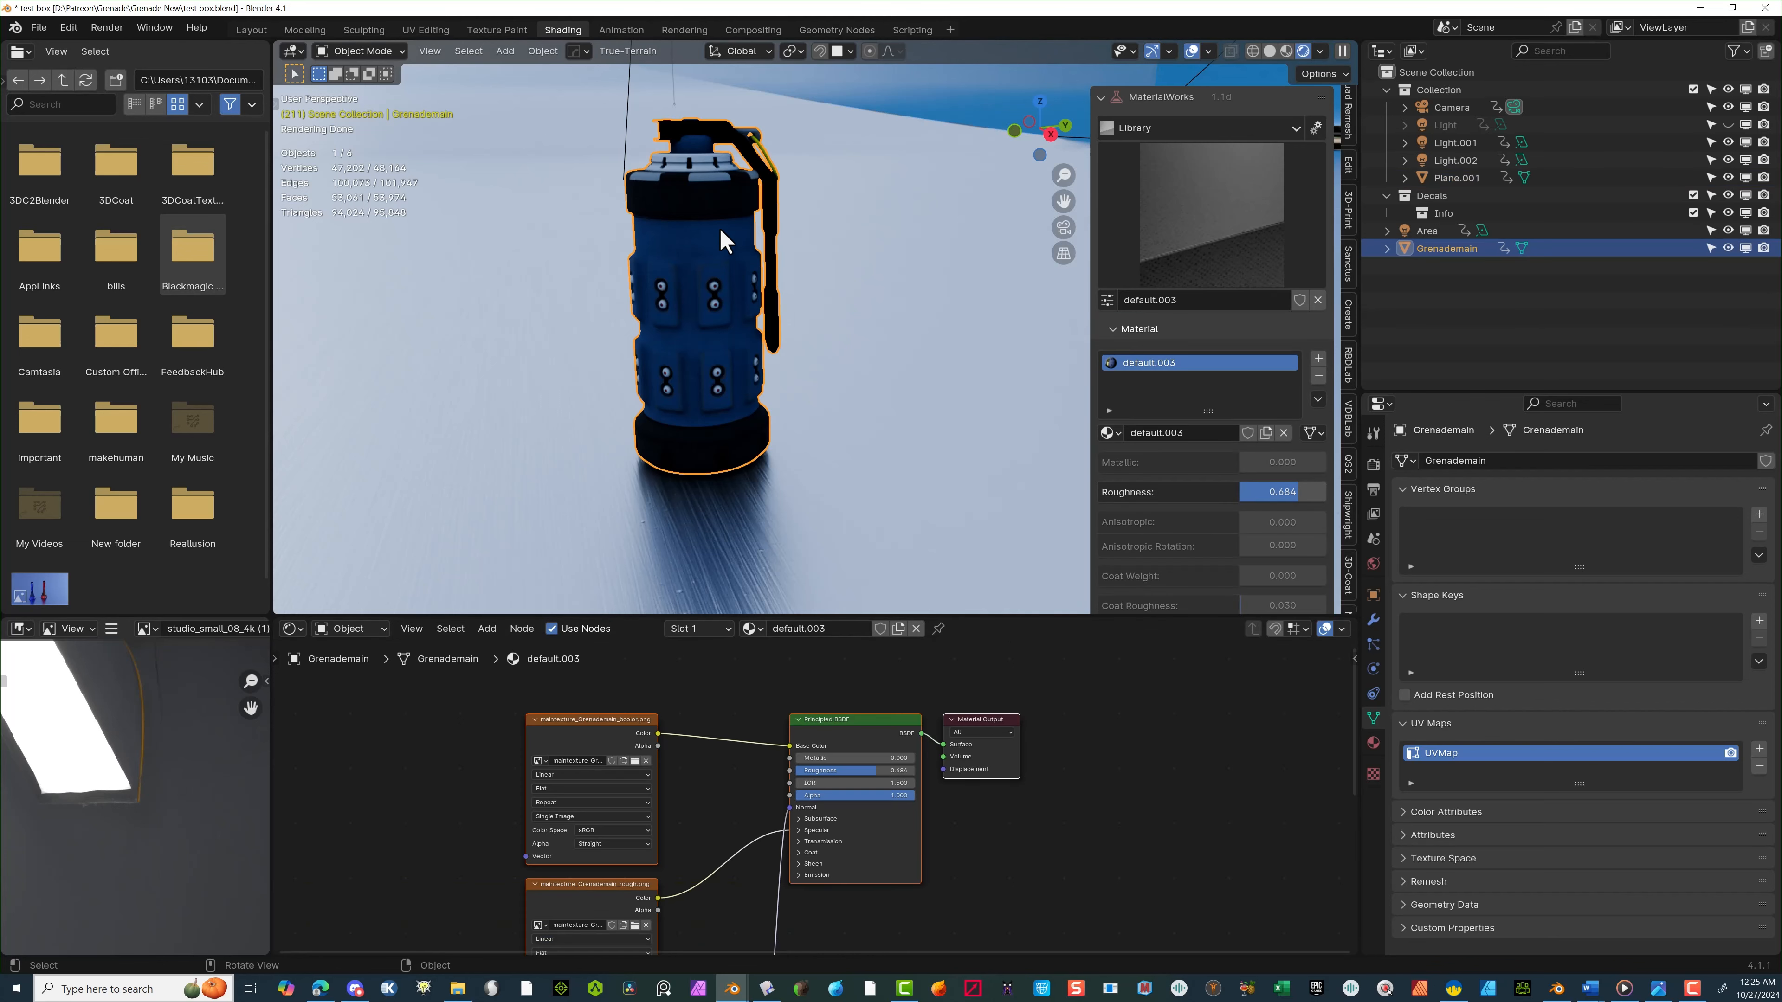
scroll(912, 682, "down", 2)
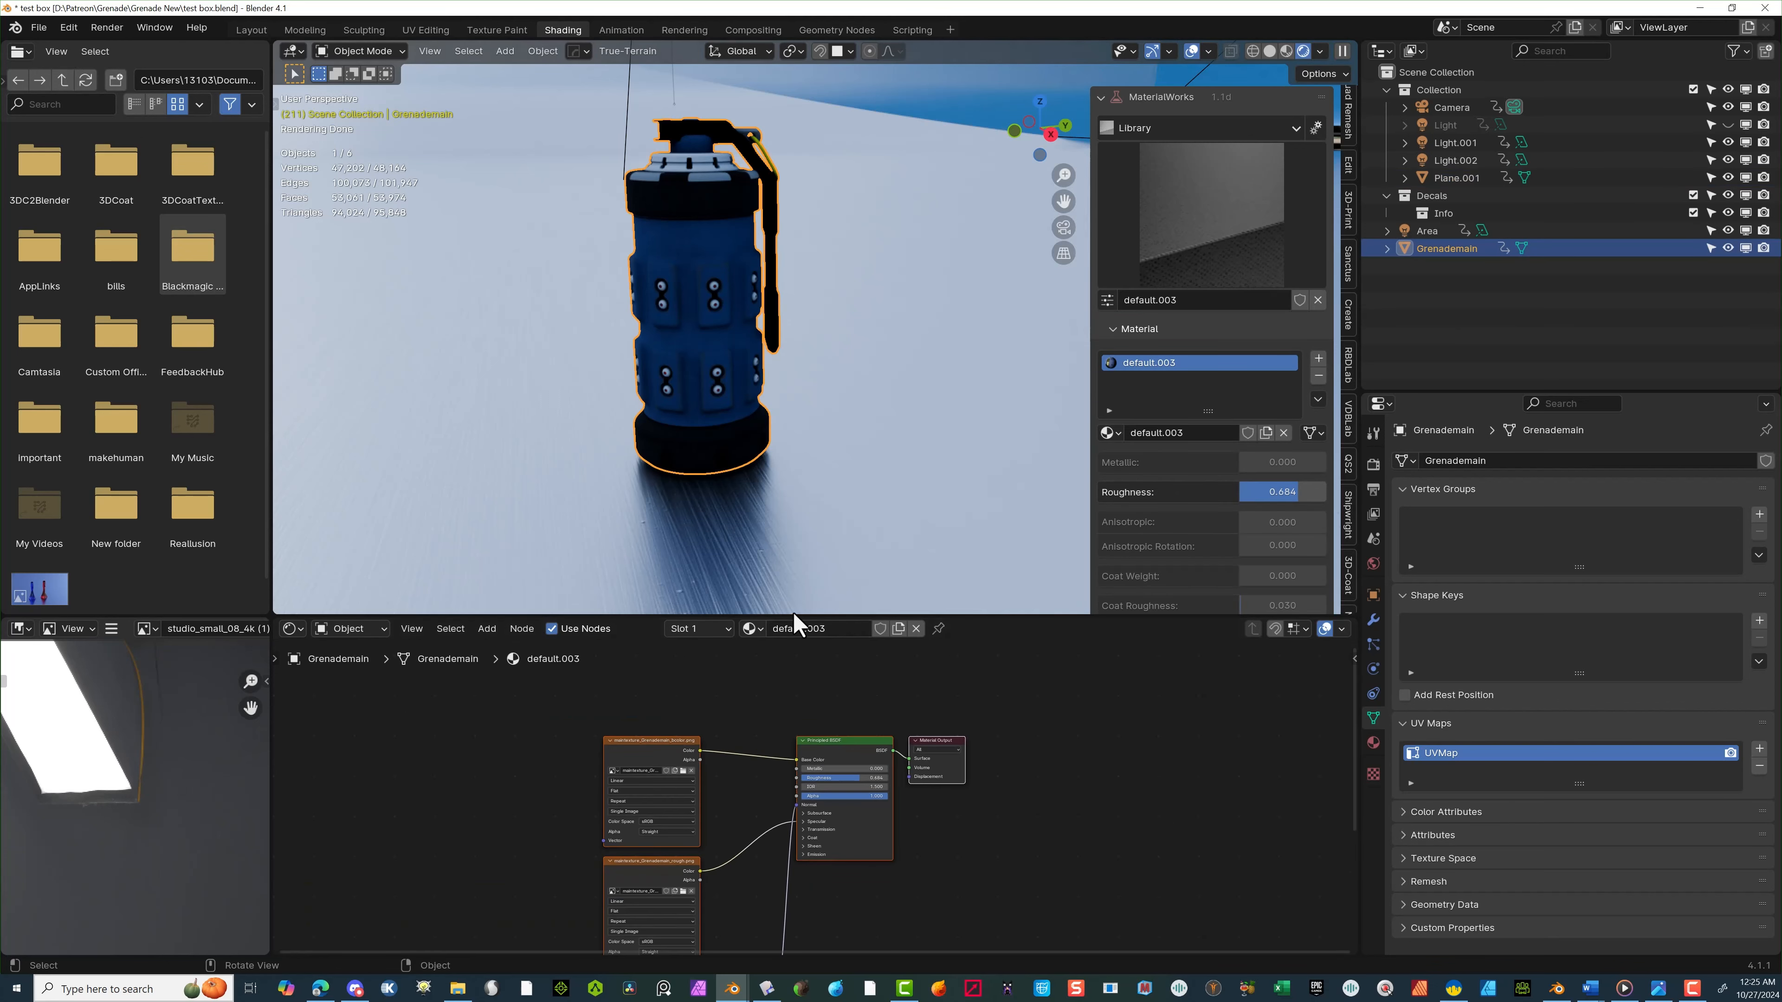
left_click_drag(792, 617, 789, 446)
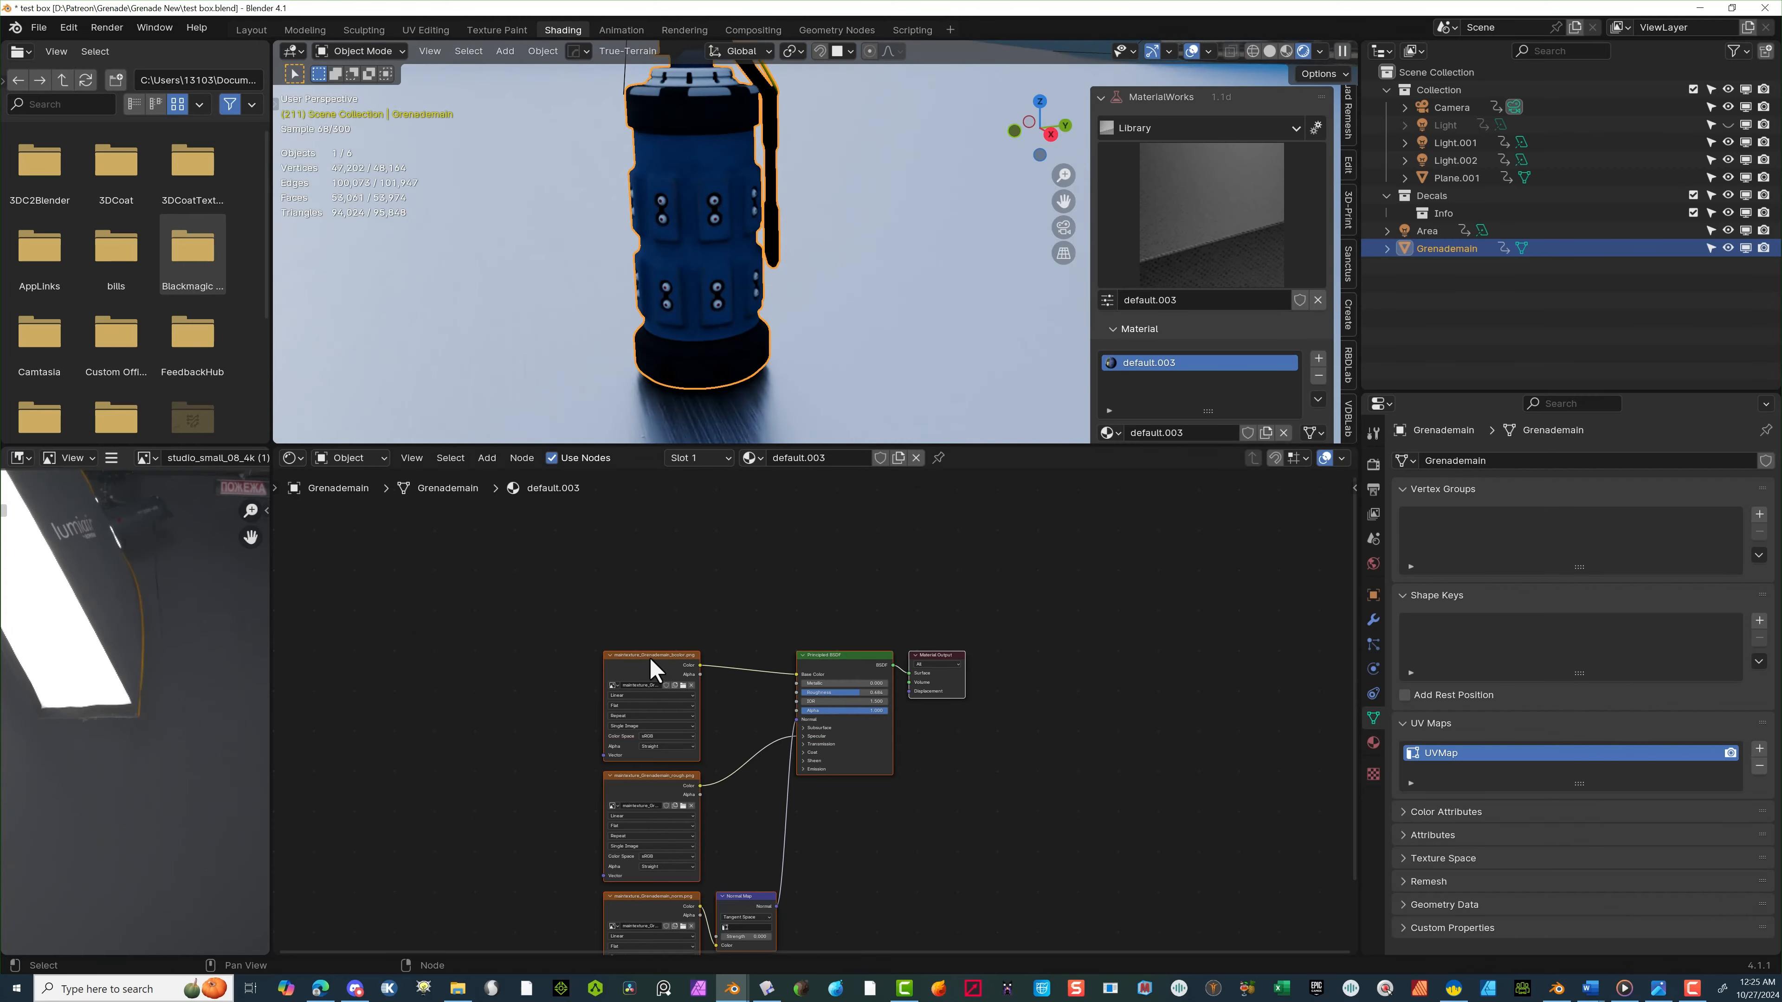
middle_click_drag(653, 666, 636, 585)
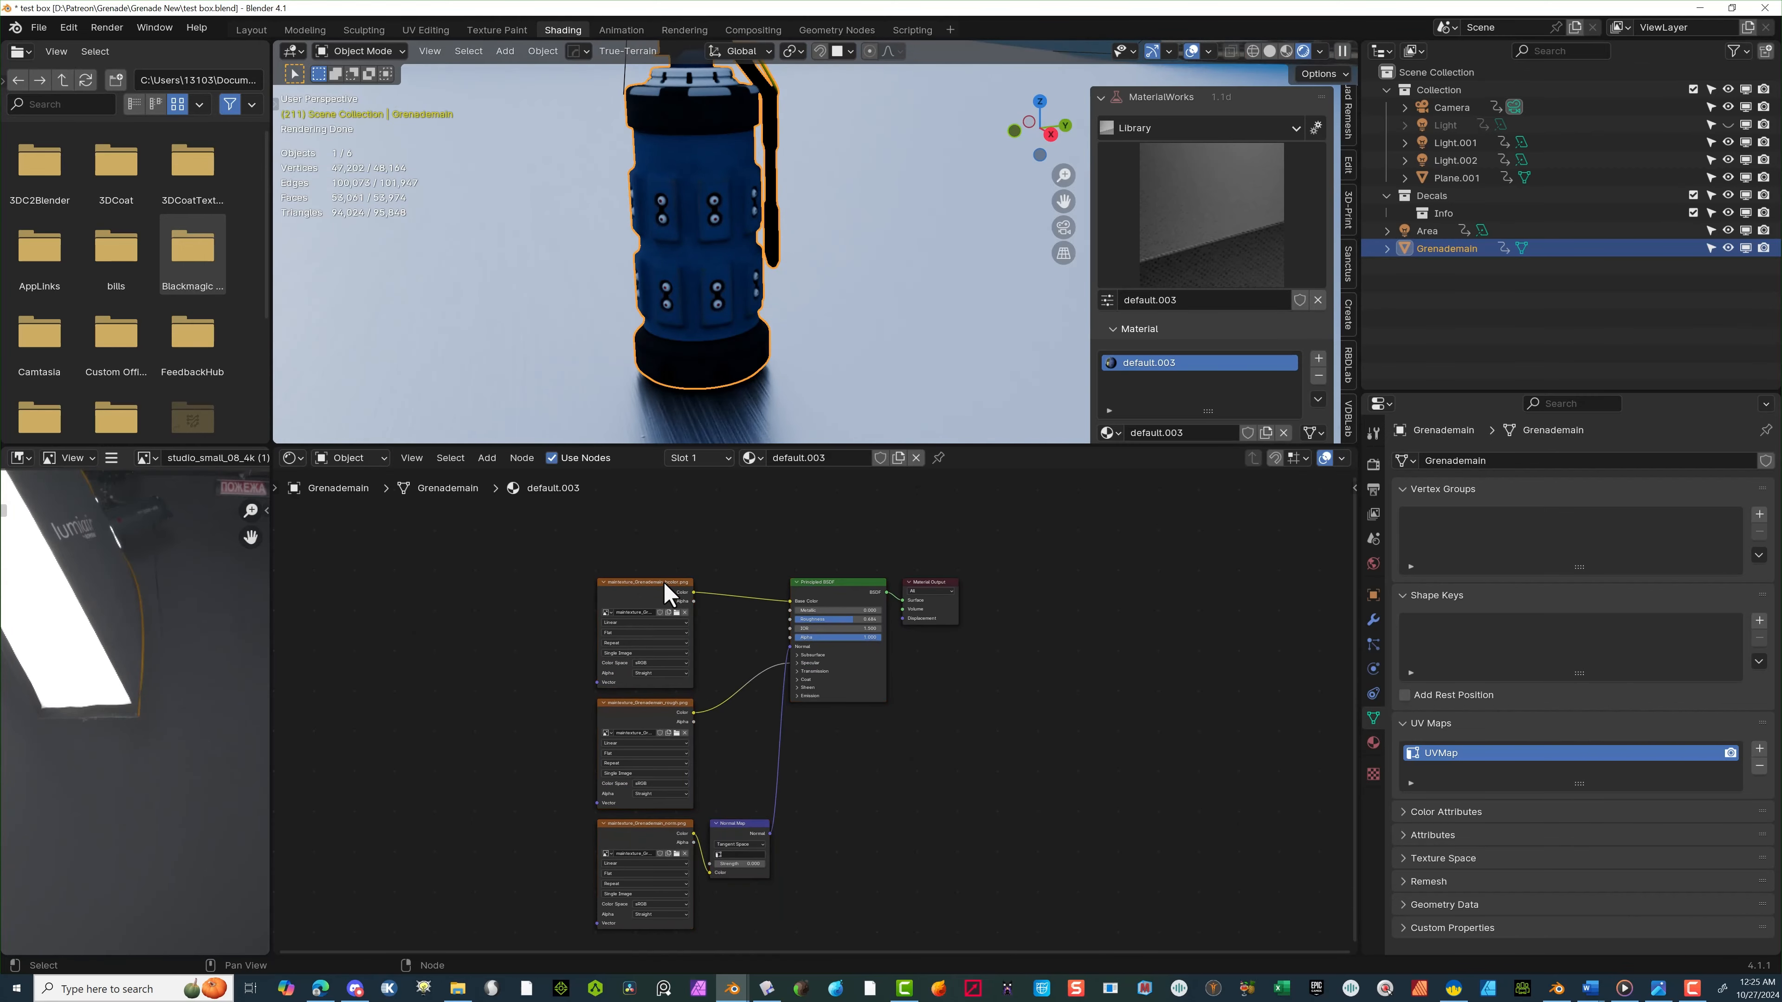
left_click_drag(660, 574, 674, 518)
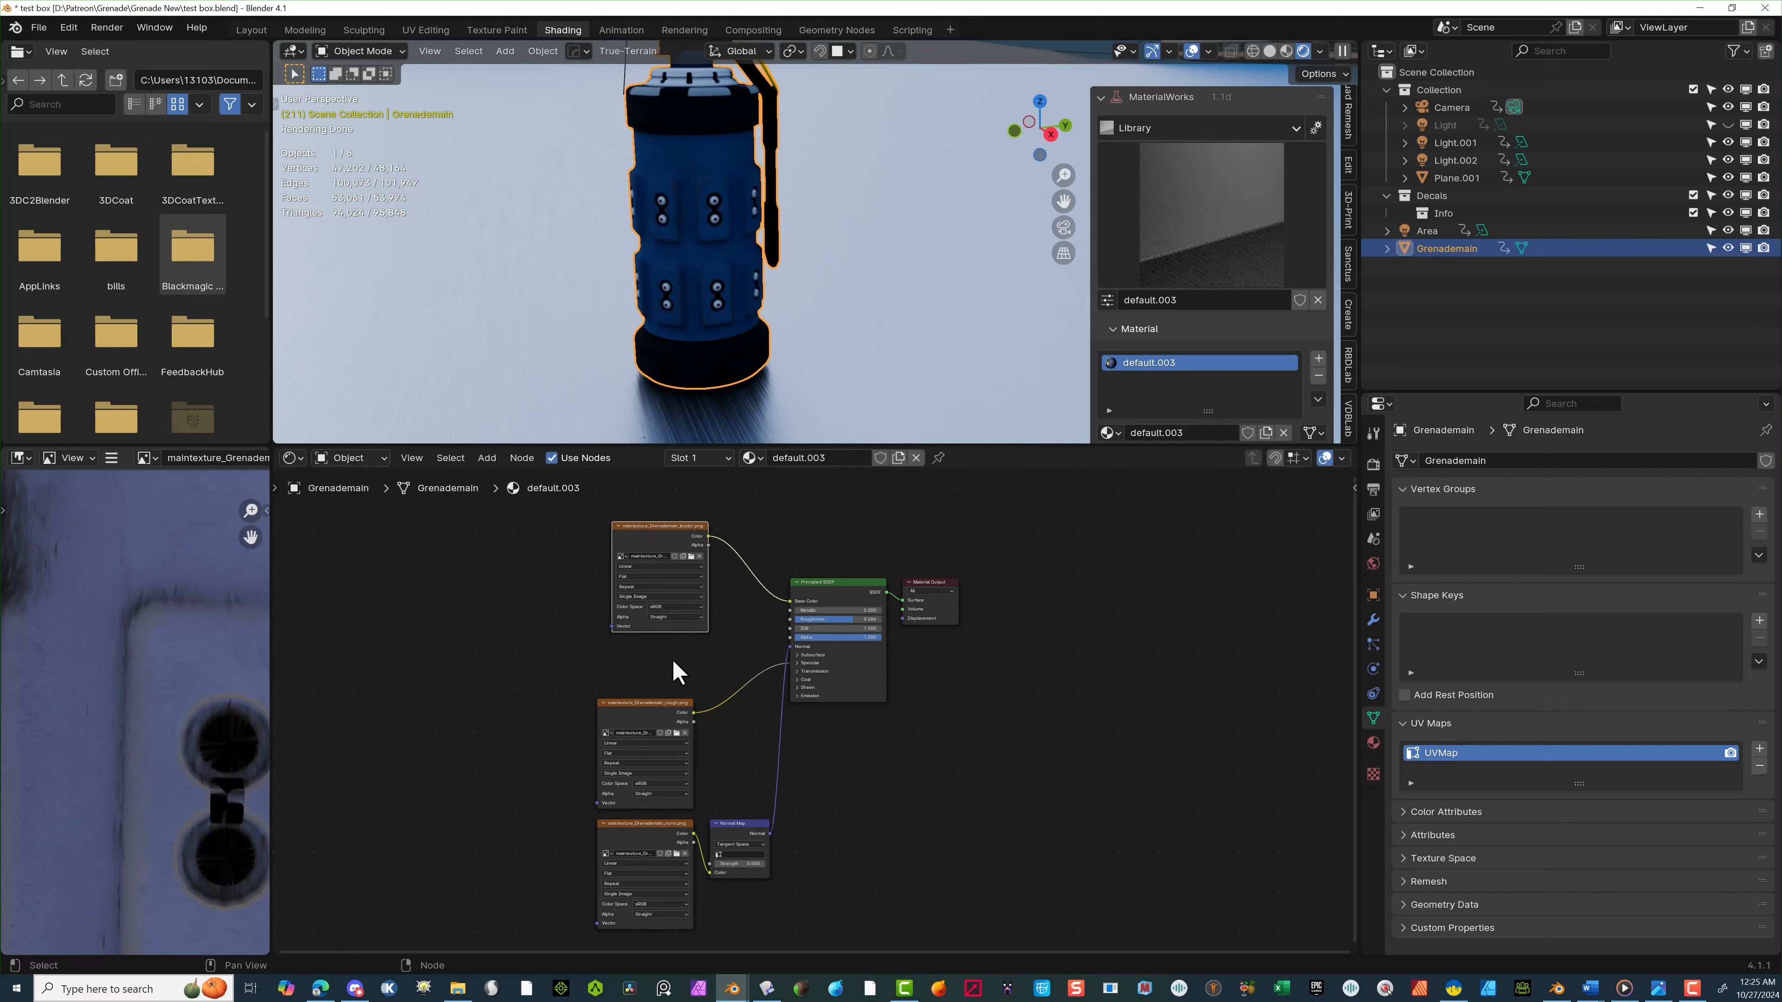
Reroute the maintexture_Grenademain_rough.png colour output from the Principled BSDF's specular IOR Level input to its Roughness input
scroll(804, 671, "up", 3)
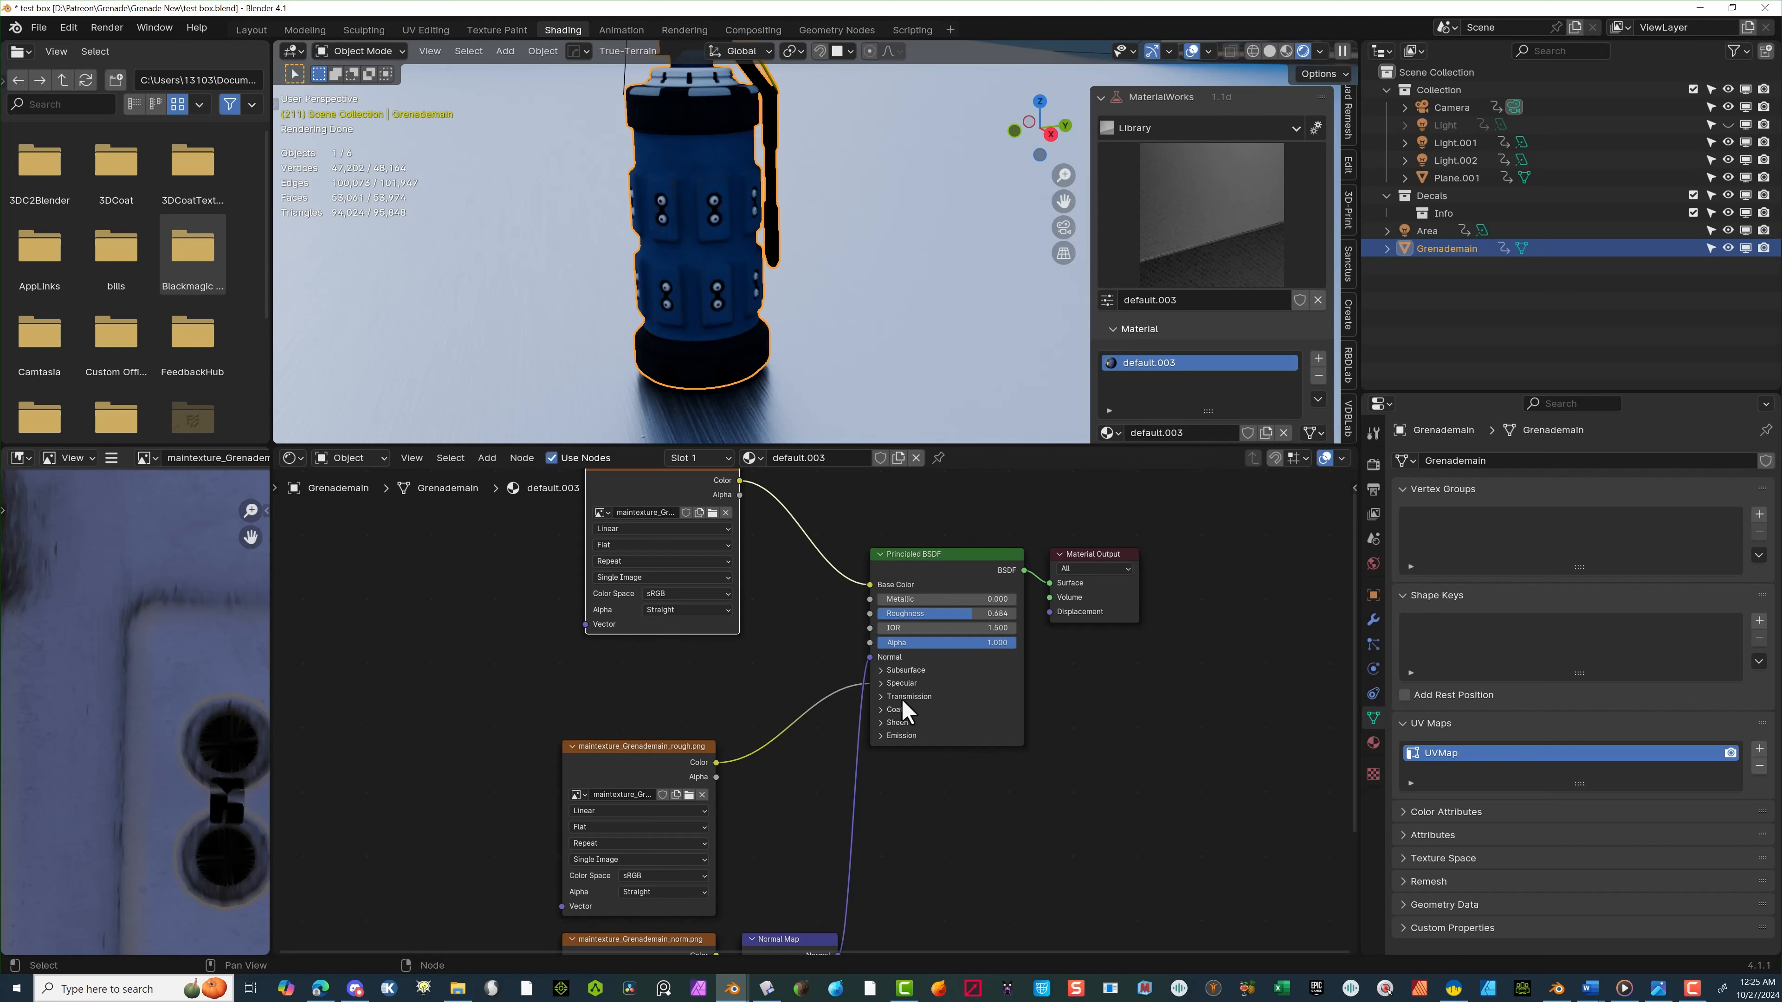
scroll(963, 768, "down", 3)
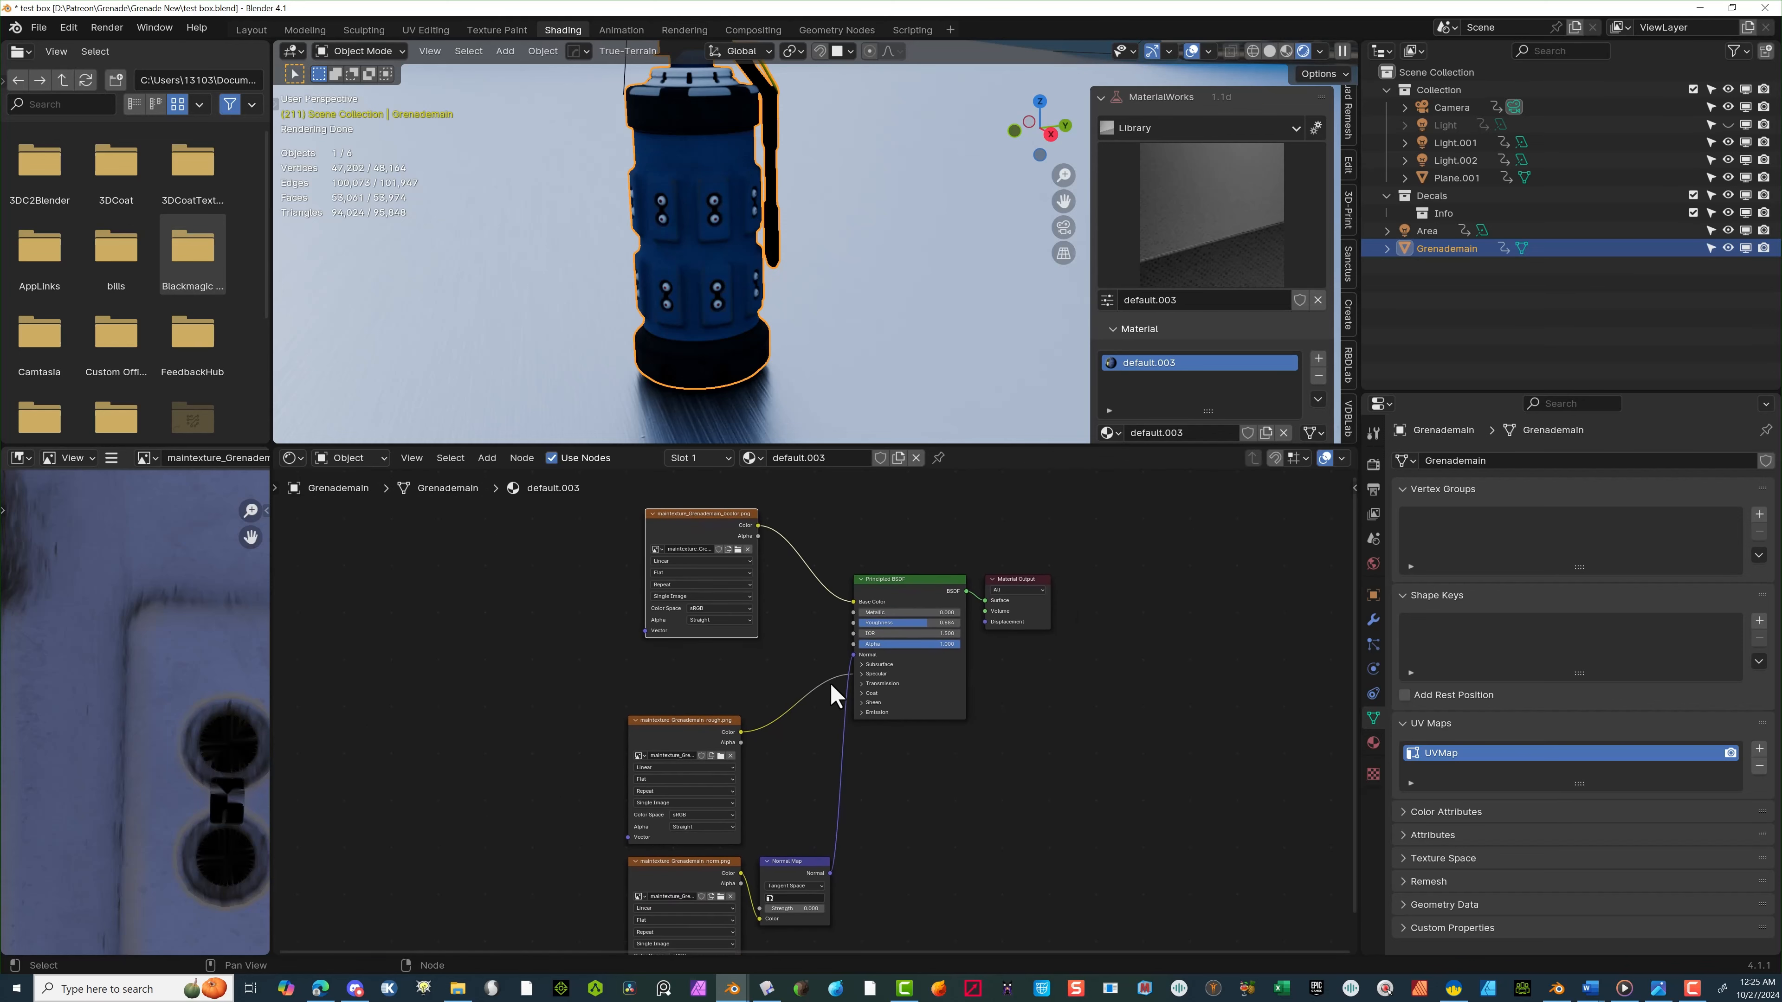
left_click(868, 675)
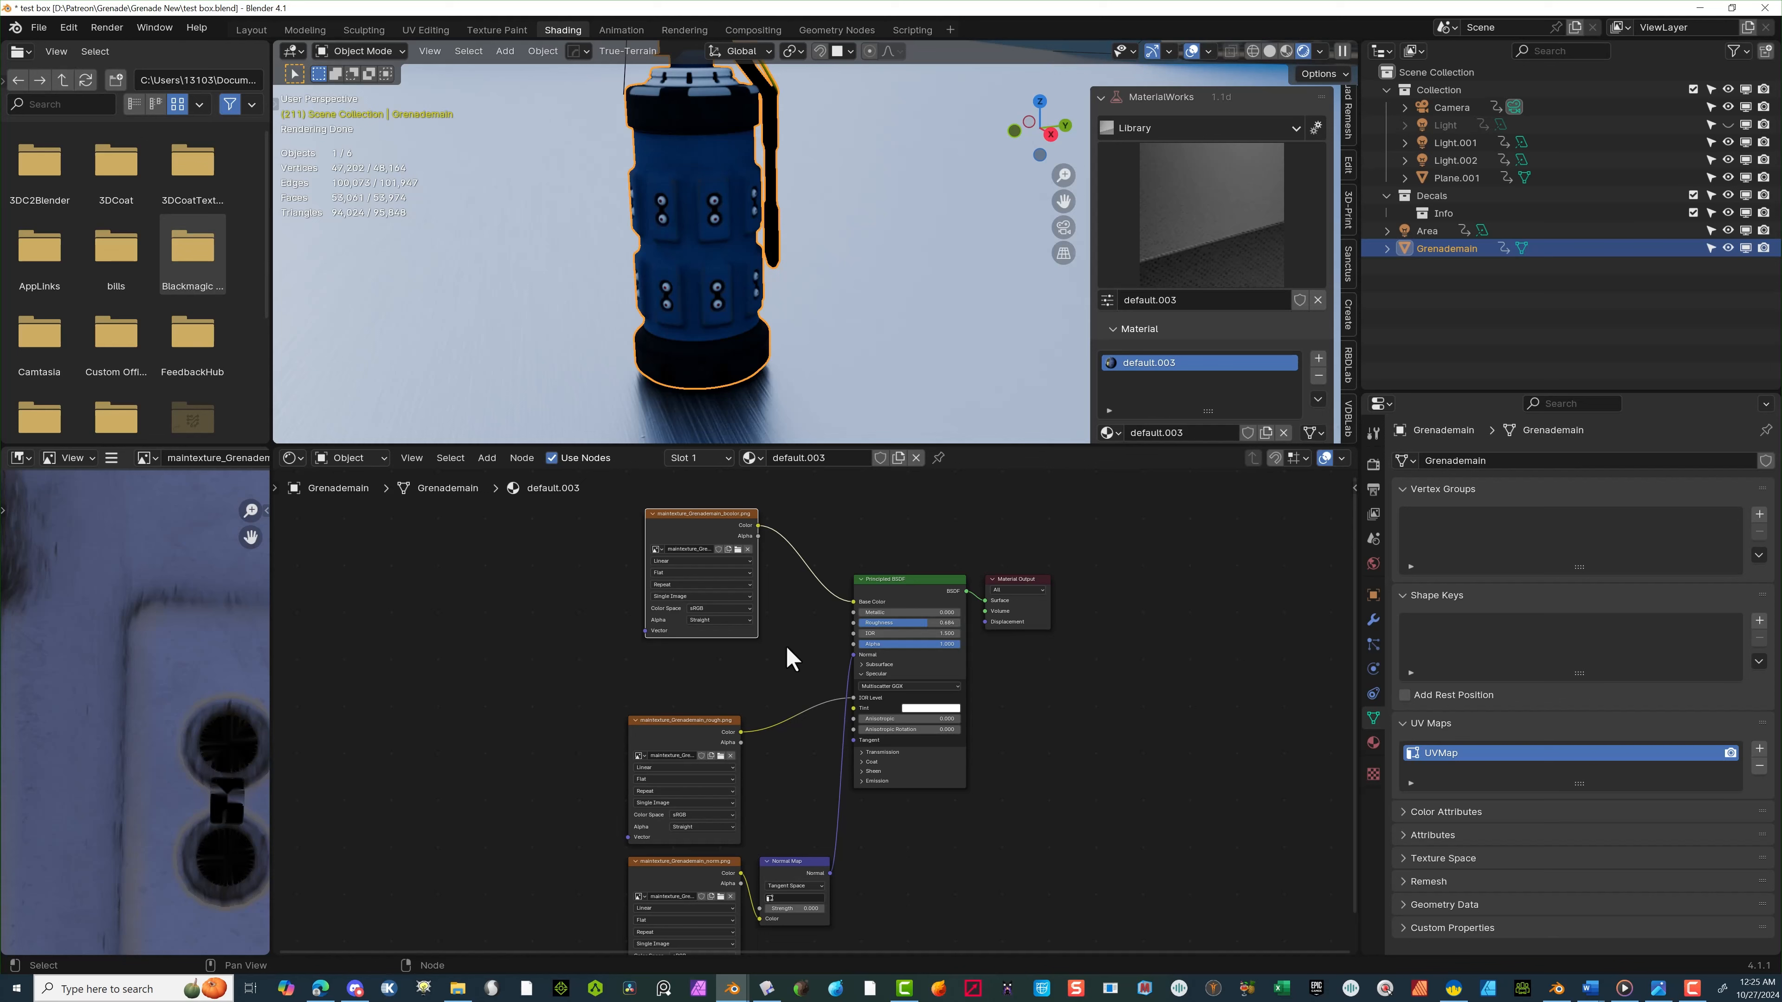
left_click(673, 734)
scroll(672, 735, "up", 2)
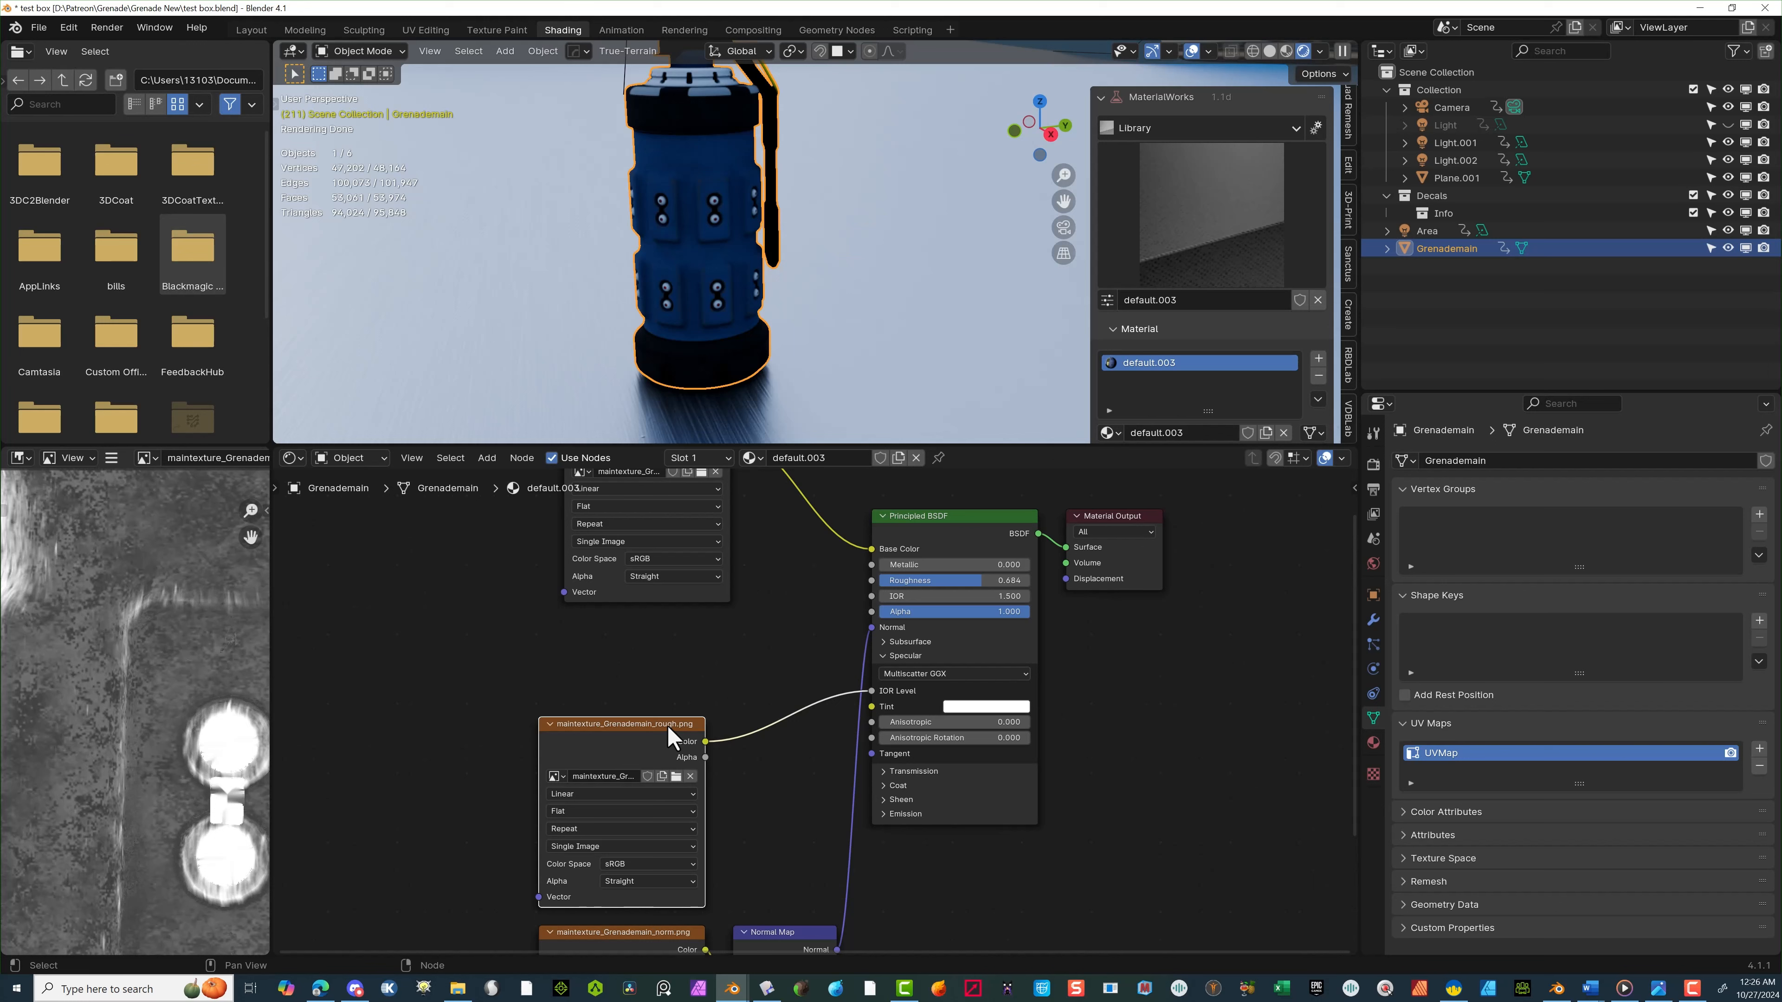
left_click_drag(870, 691, 871, 580)
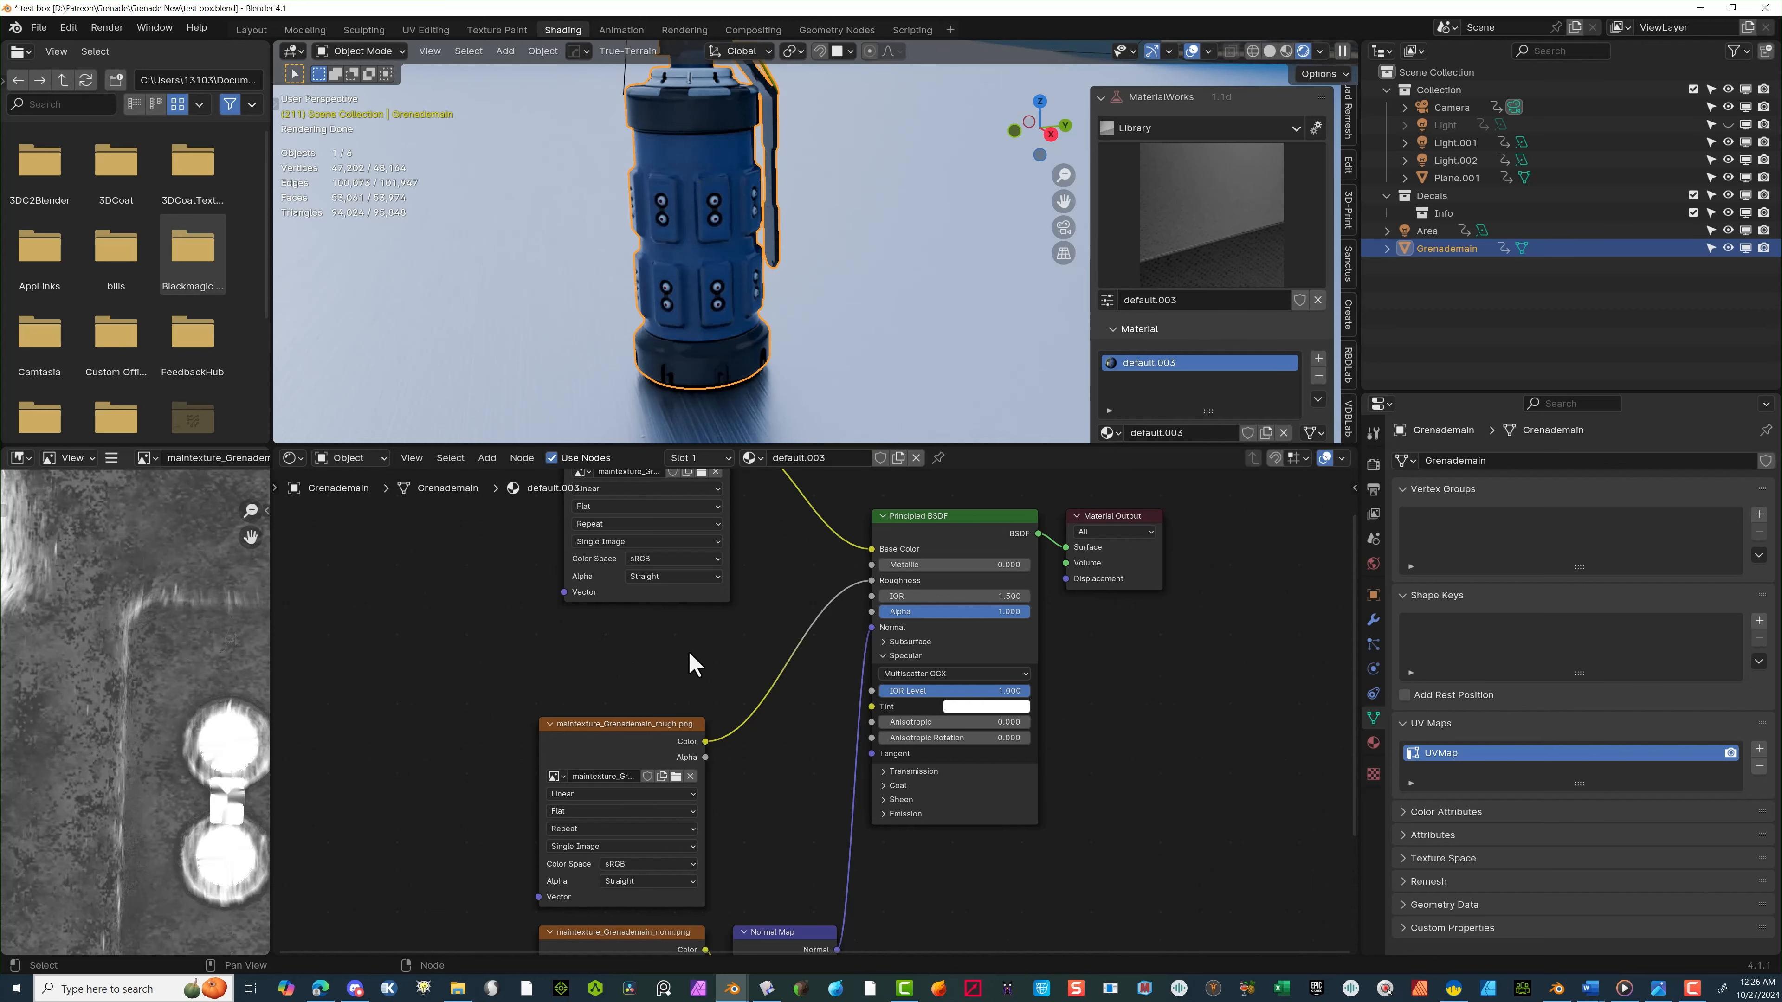
Spread out the base colour and roughness texture nodes, then duplicate the roughness texture node and place the copy directly above it
scroll(689, 668, "down", 1)
middle_click_drag(688, 668, 857, 832)
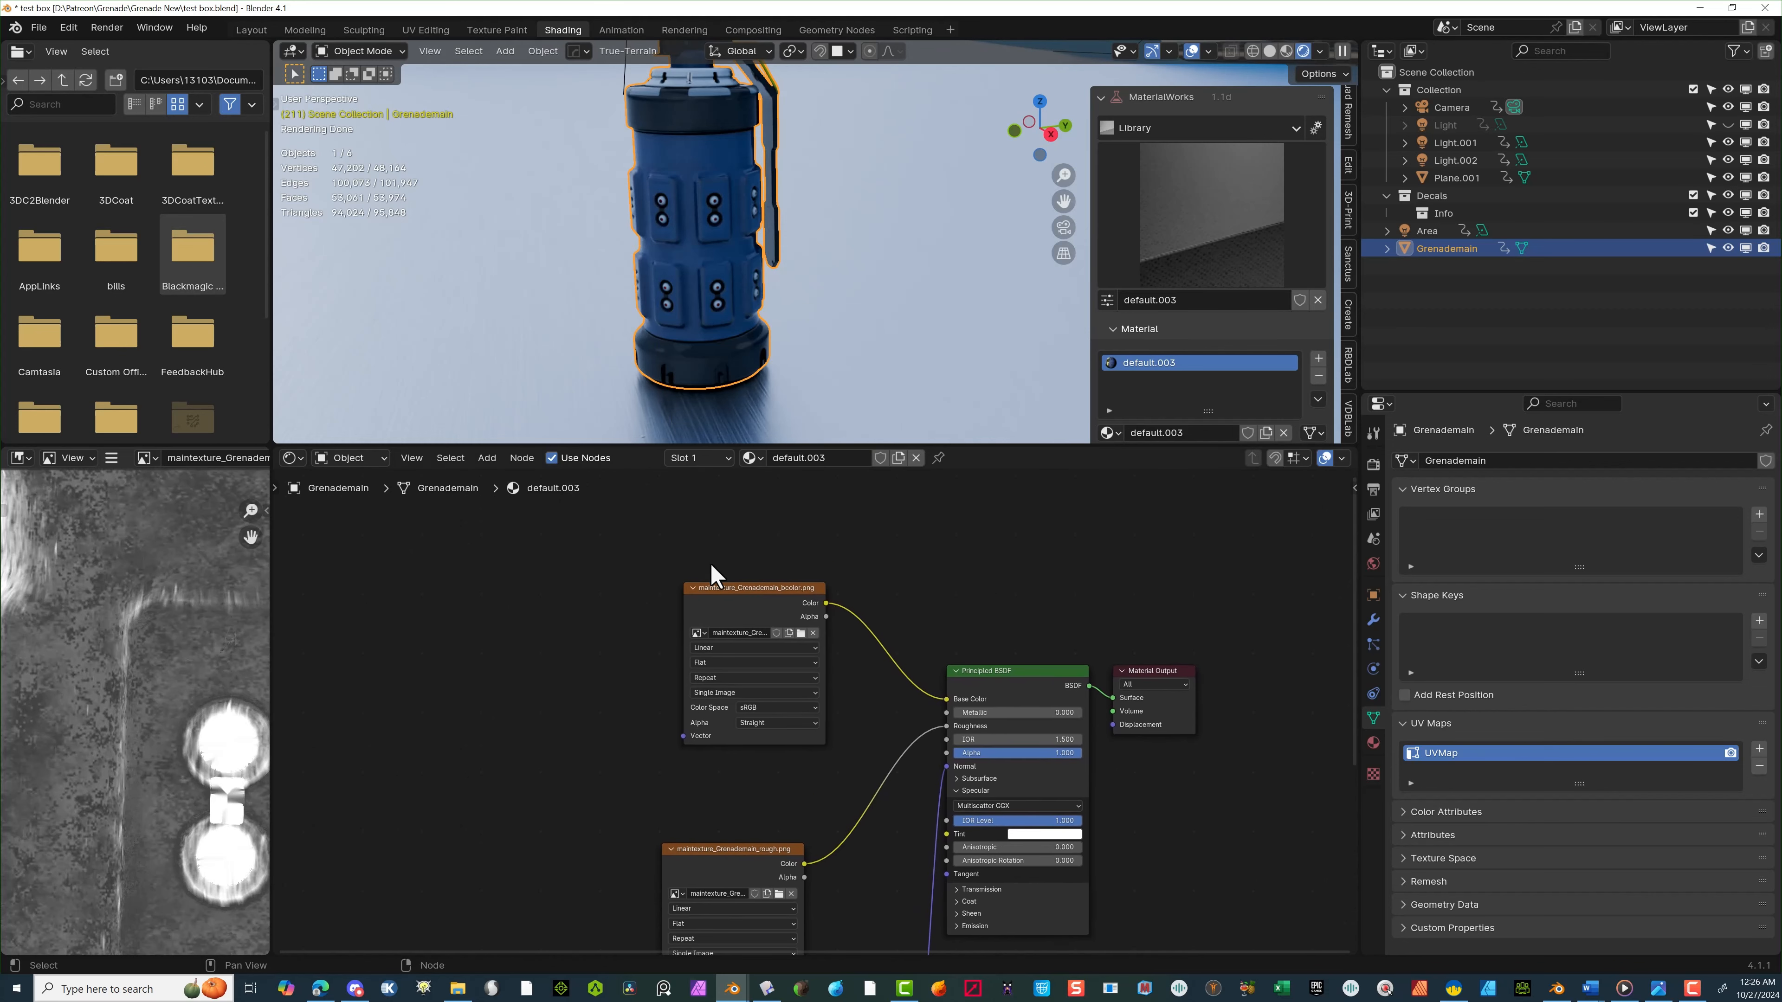
left_click_drag(712, 576, 800, 641)
left_click_drag(763, 858, 570, 828)
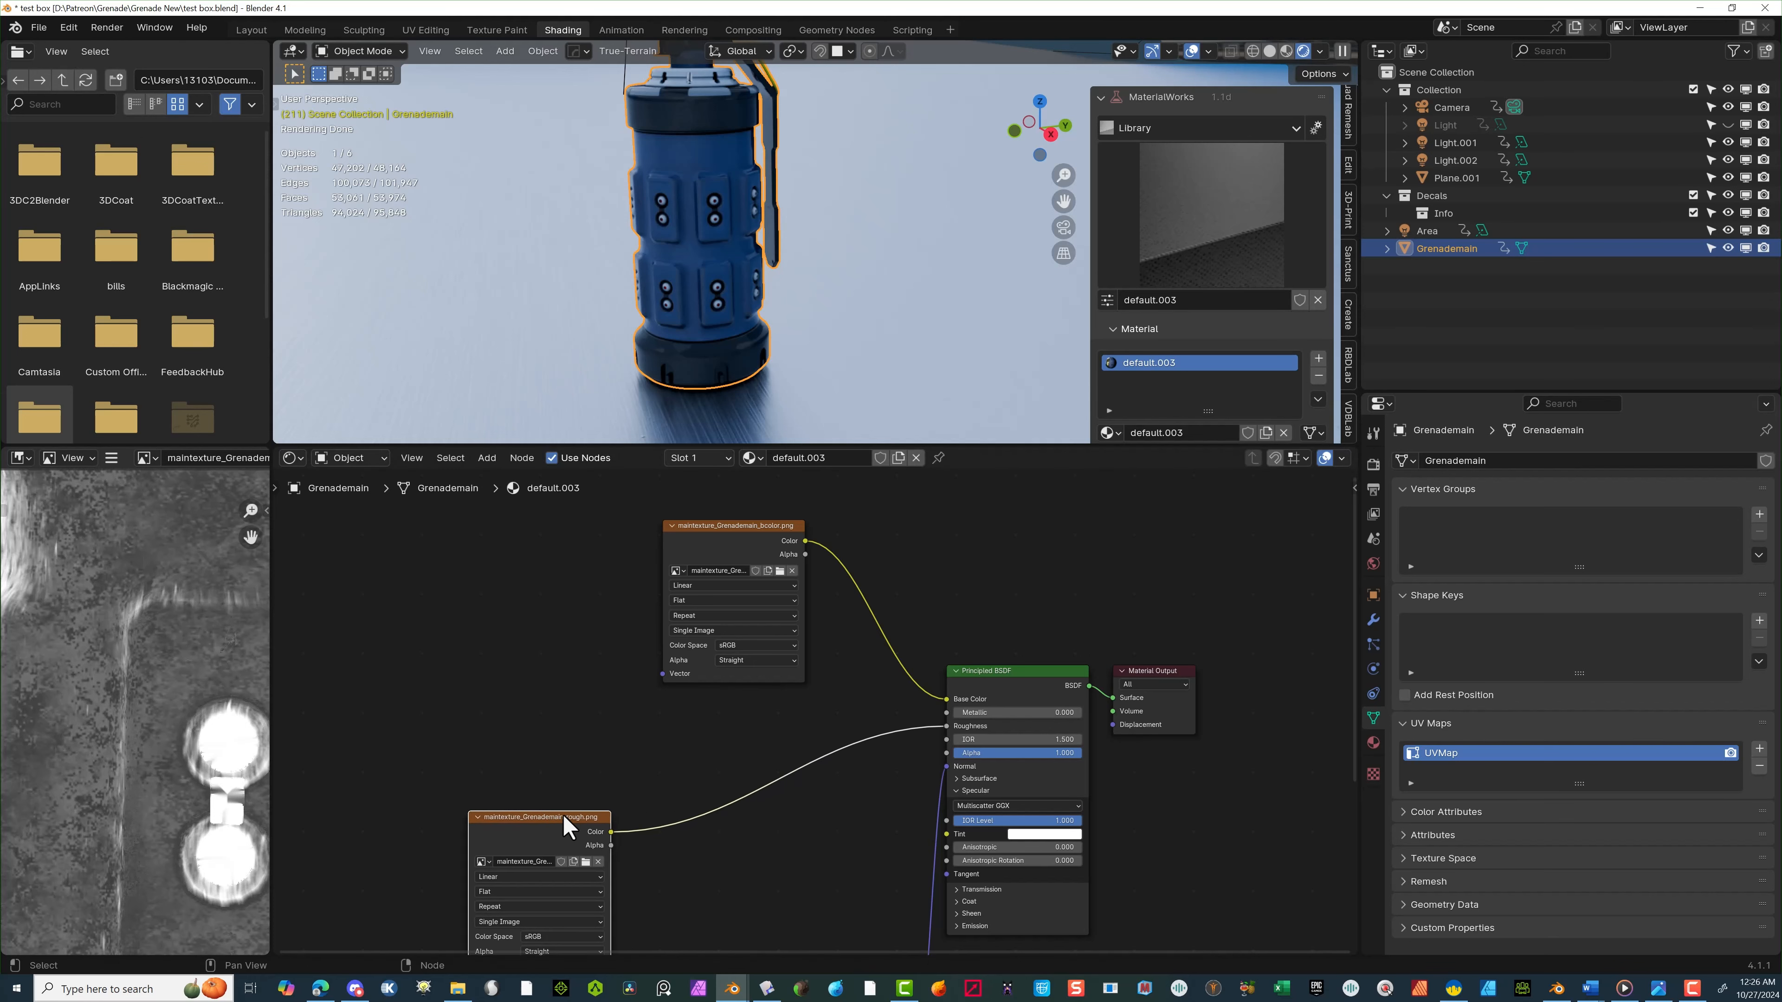
right_click(570, 828)
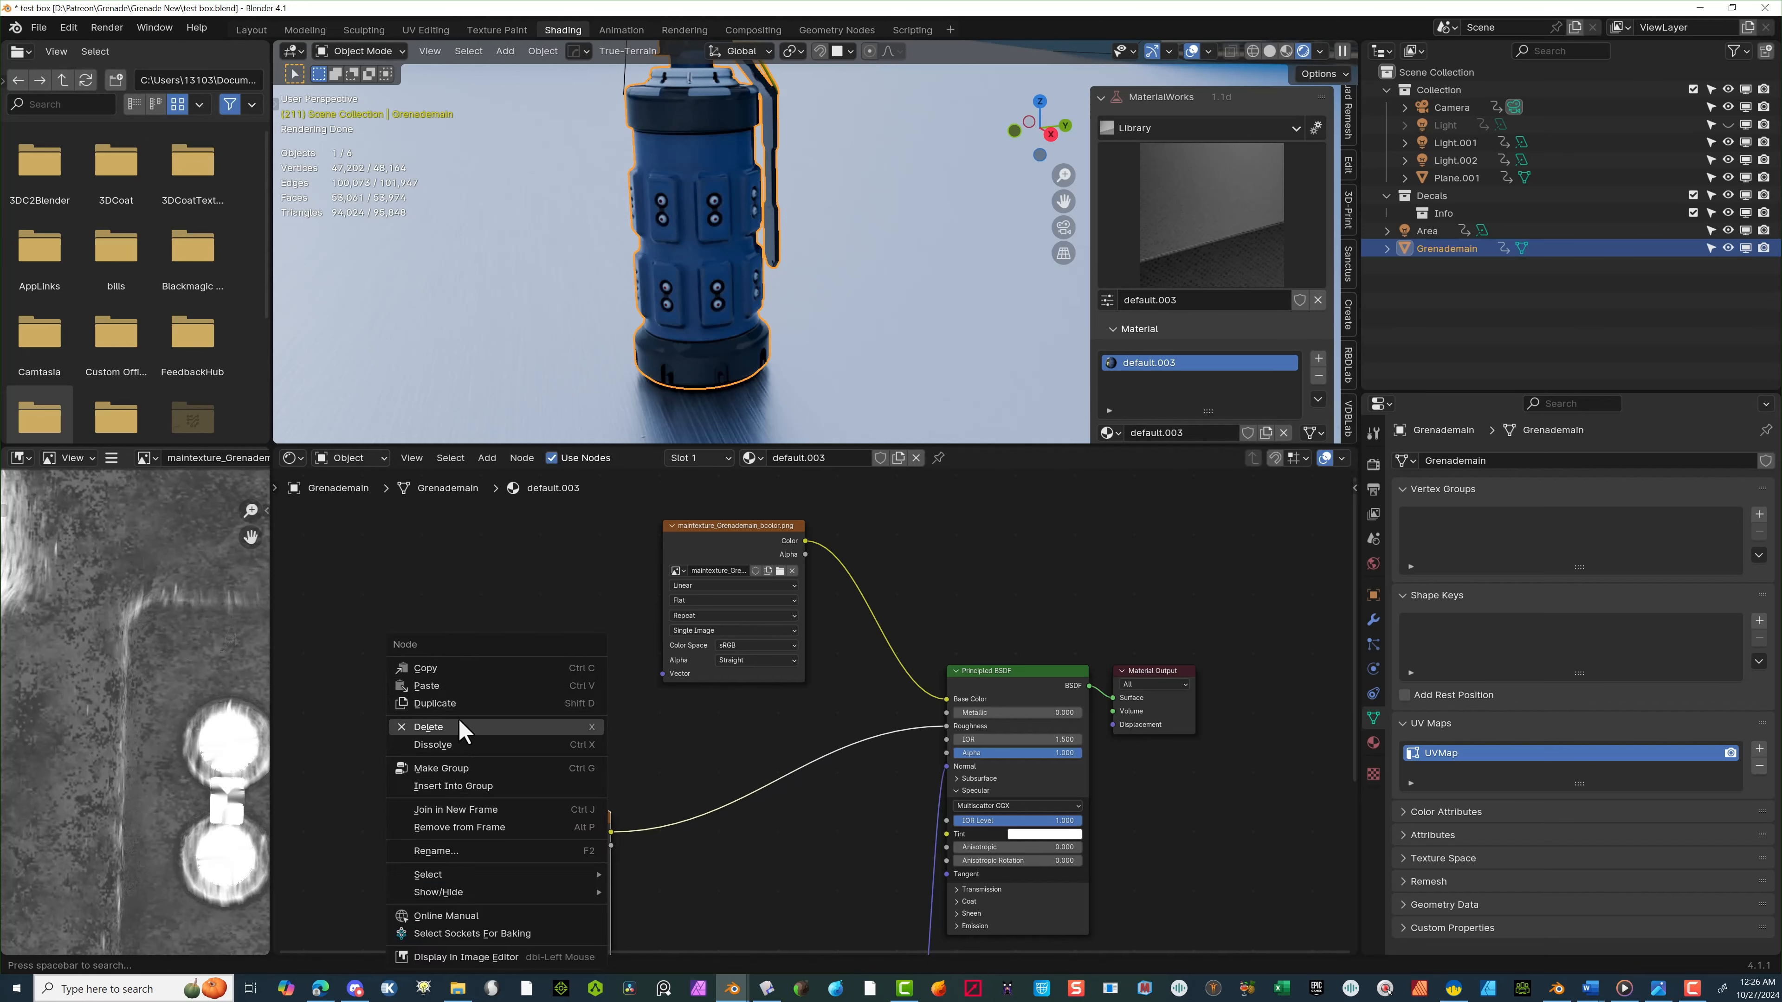
left_click(456, 703)
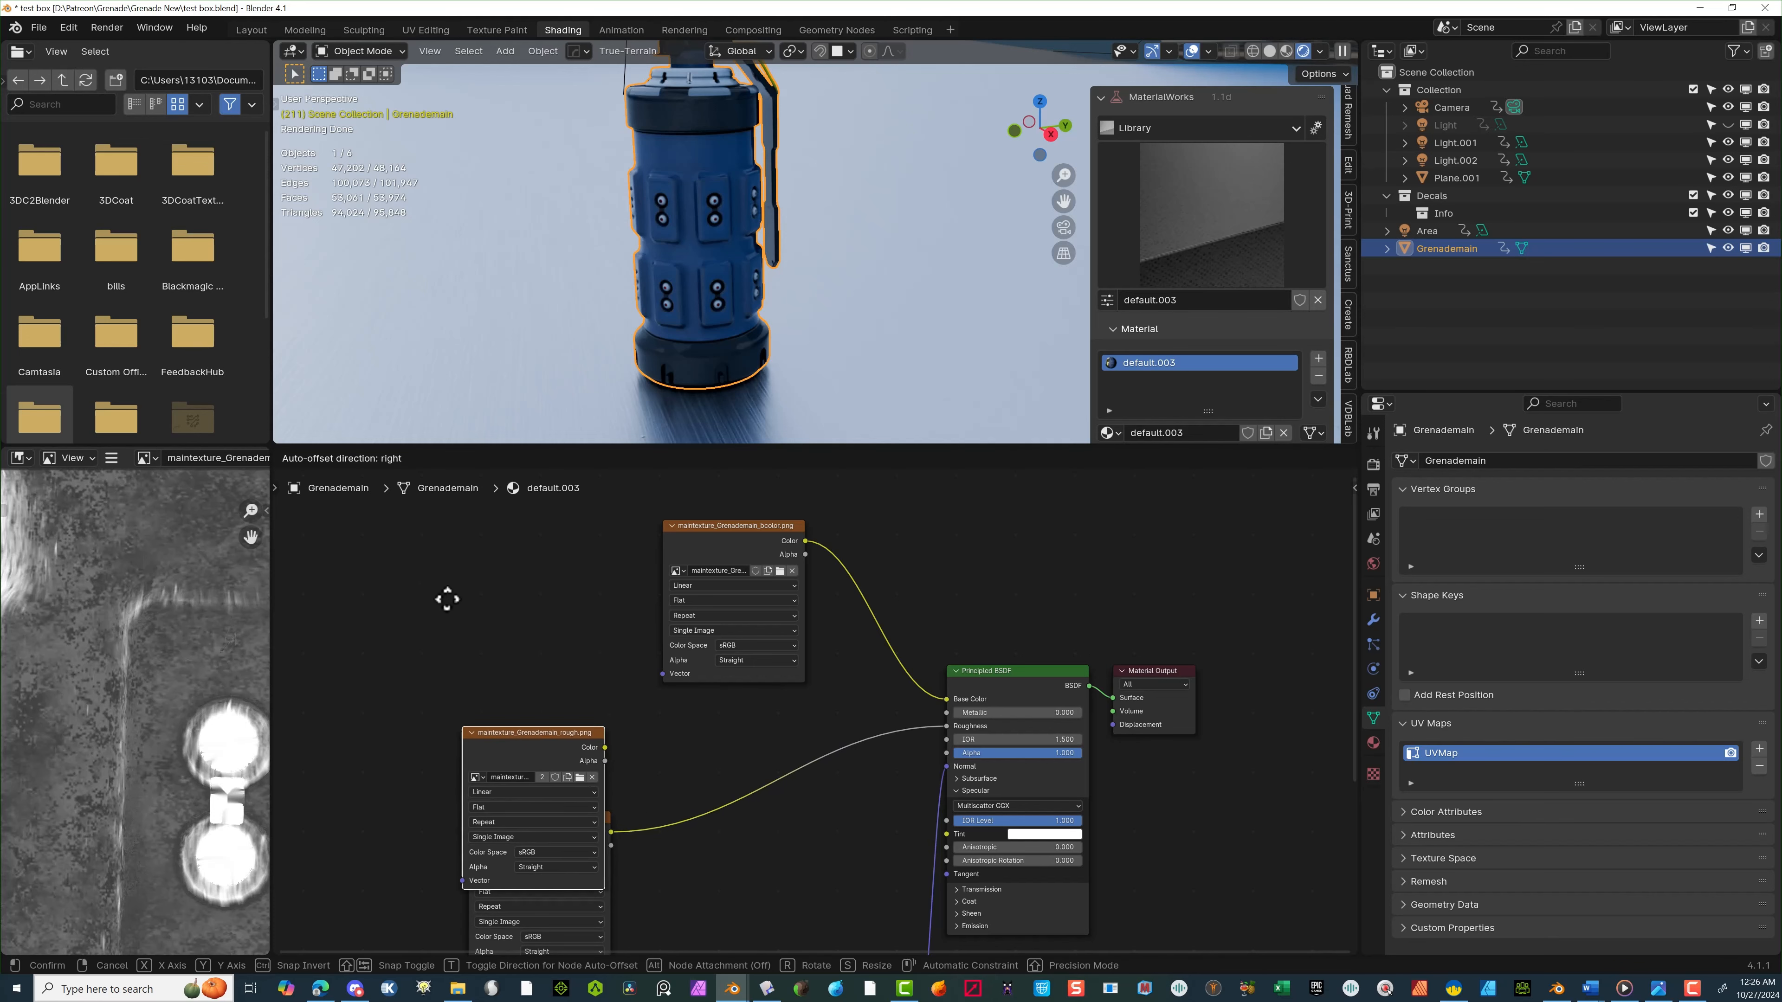
left_click(450, 537)
Load maintexture_Grenademain_metal.png into the duplicated texture node and connect its colour output to the Principled BSDF's Metallic input
left_click(579, 693)
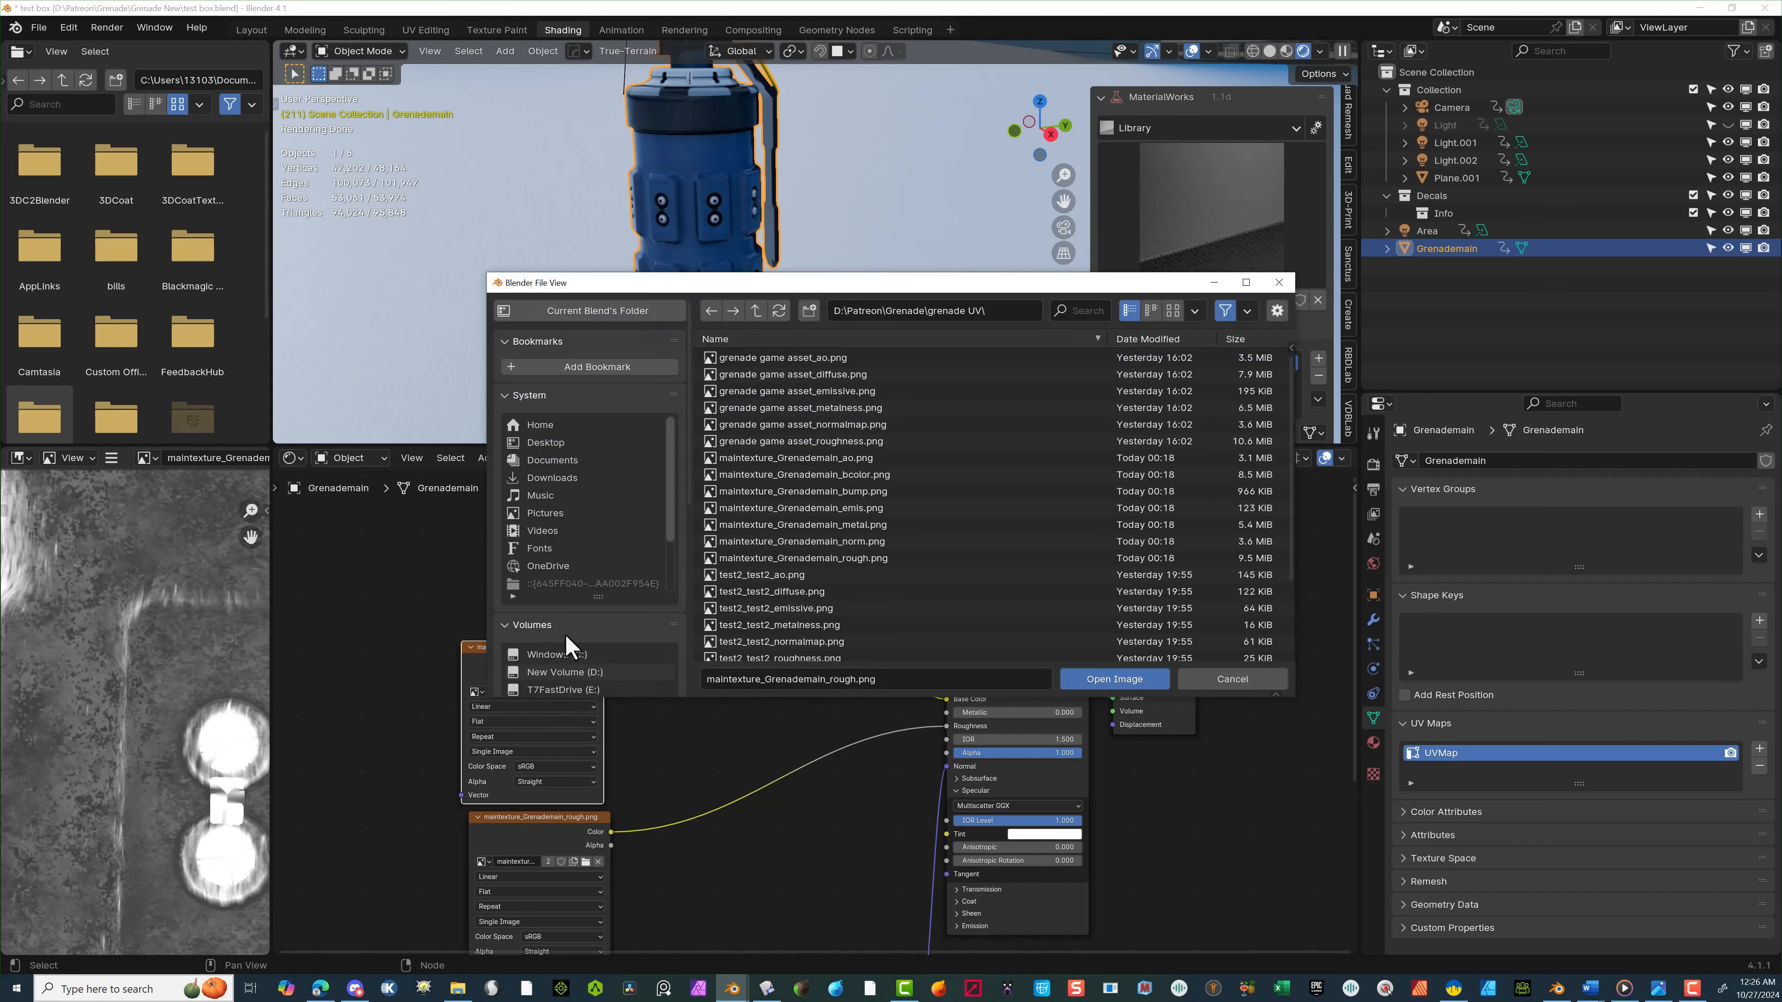
double_click(905, 408)
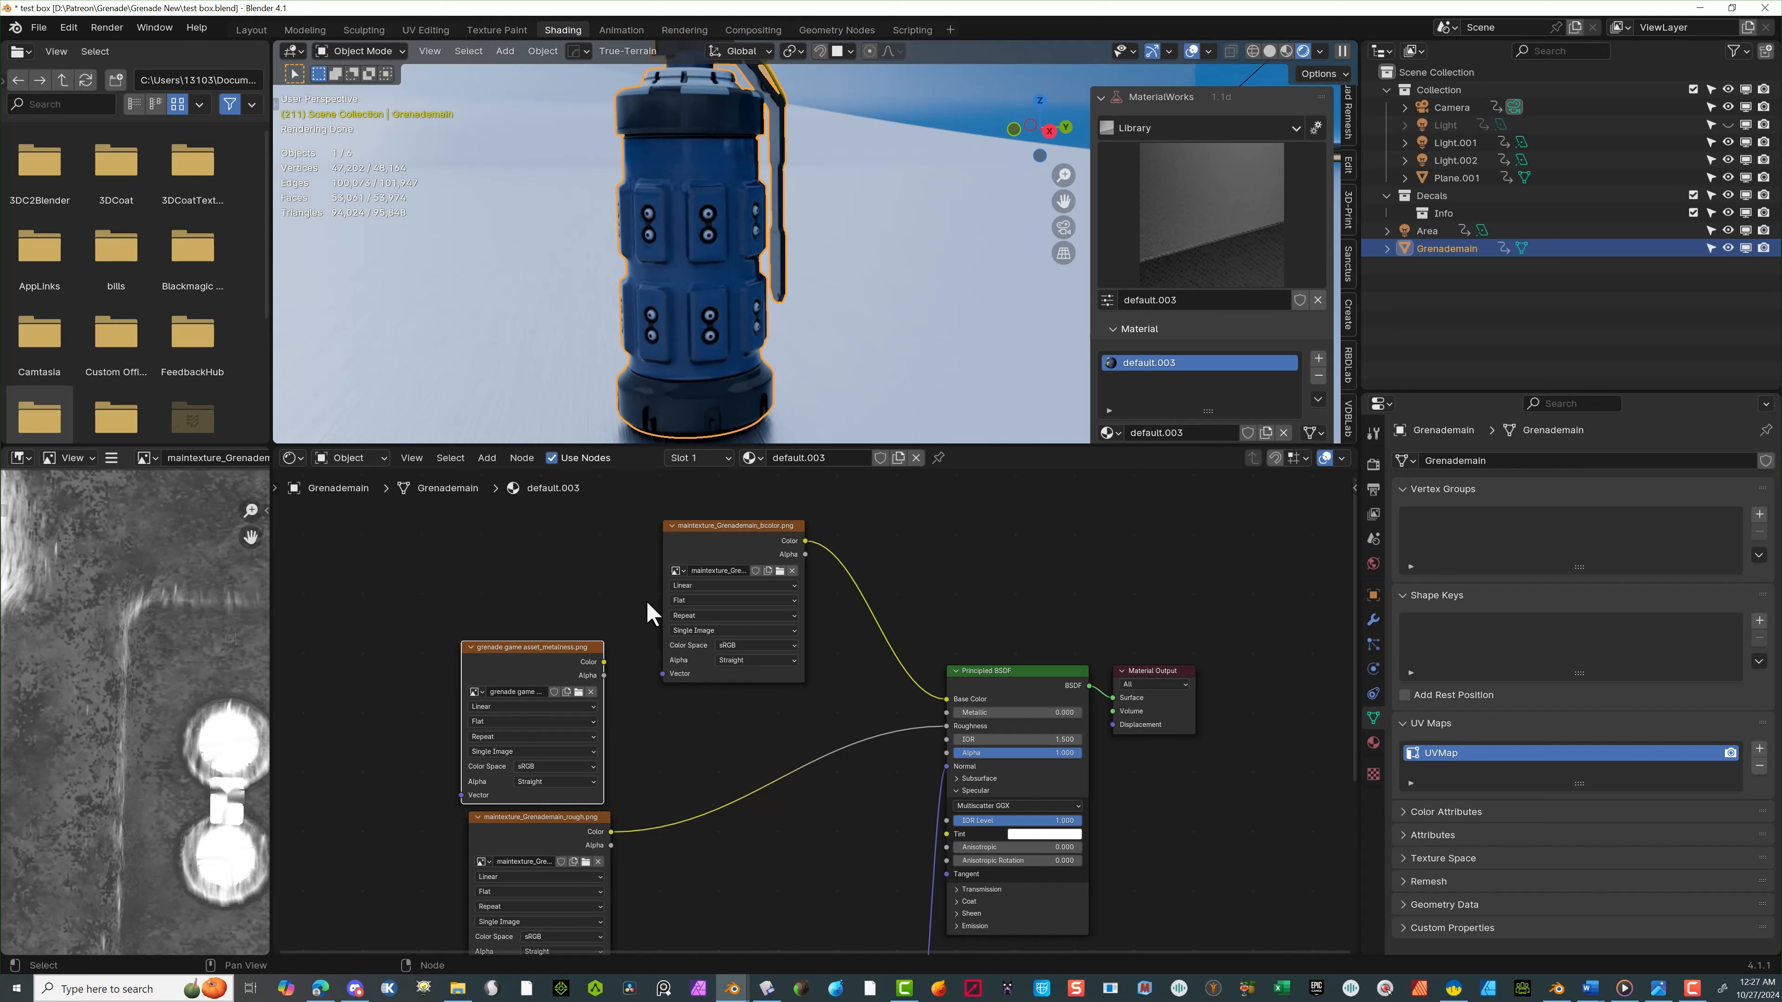
left_click(578, 694)
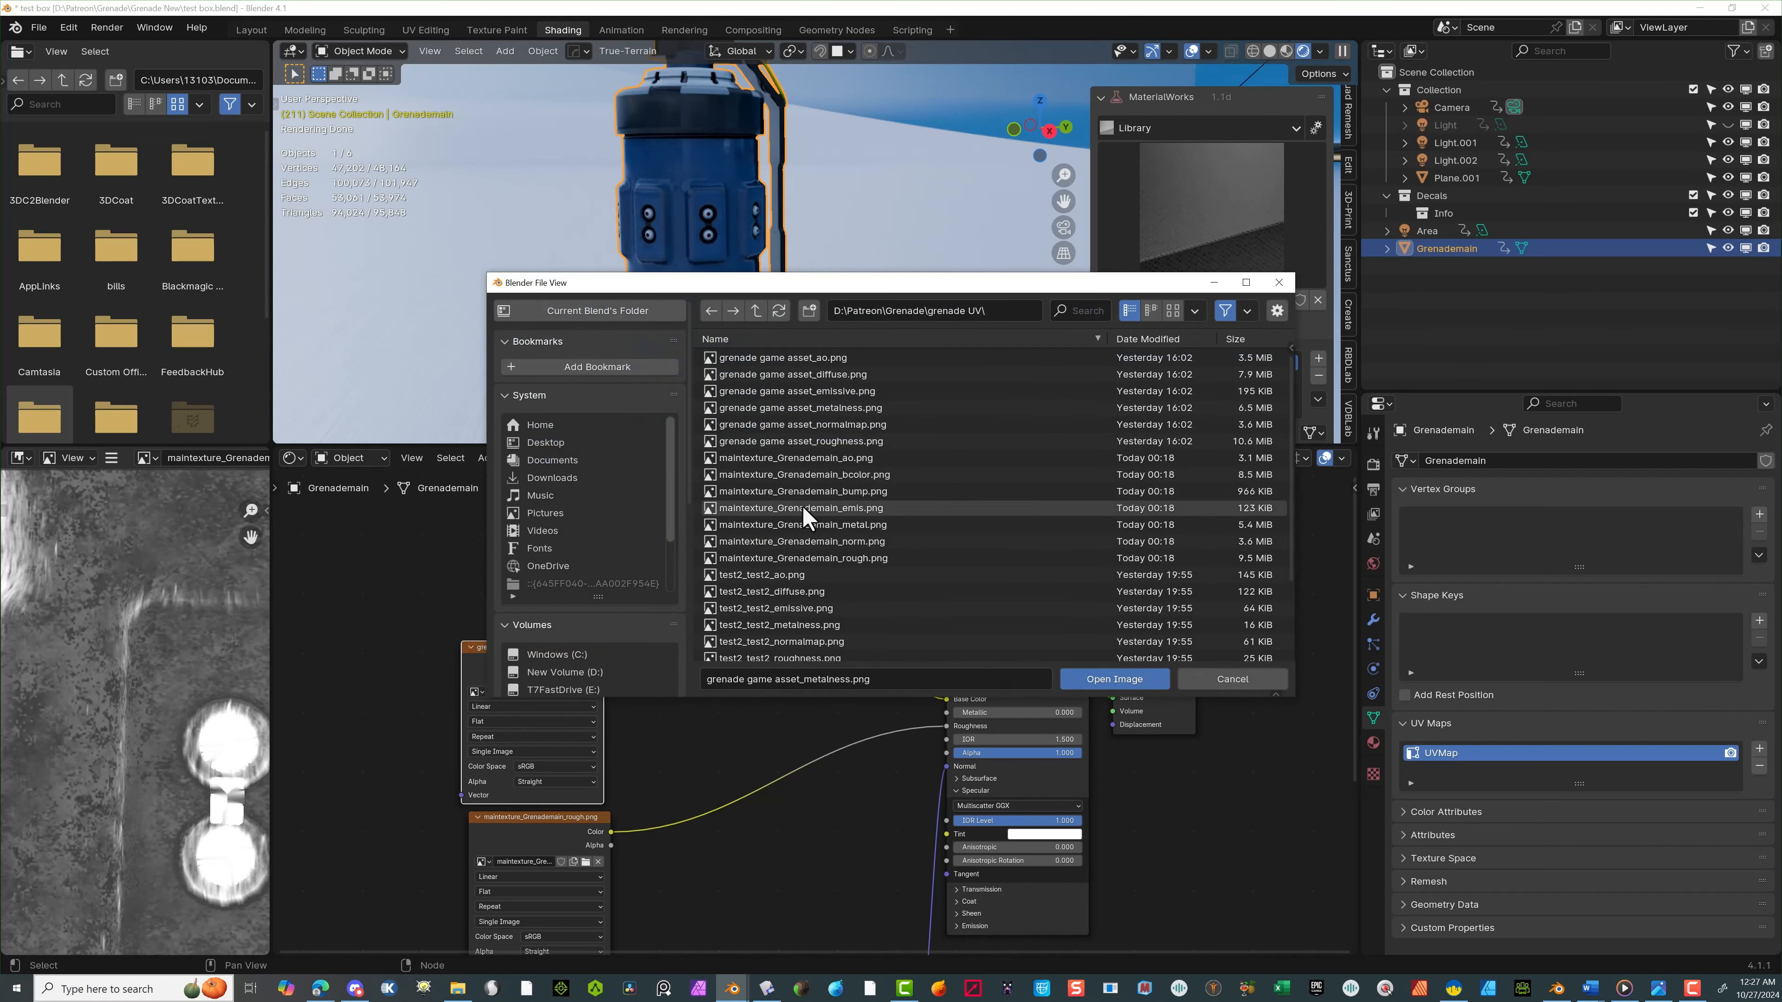
left_click(836, 526)
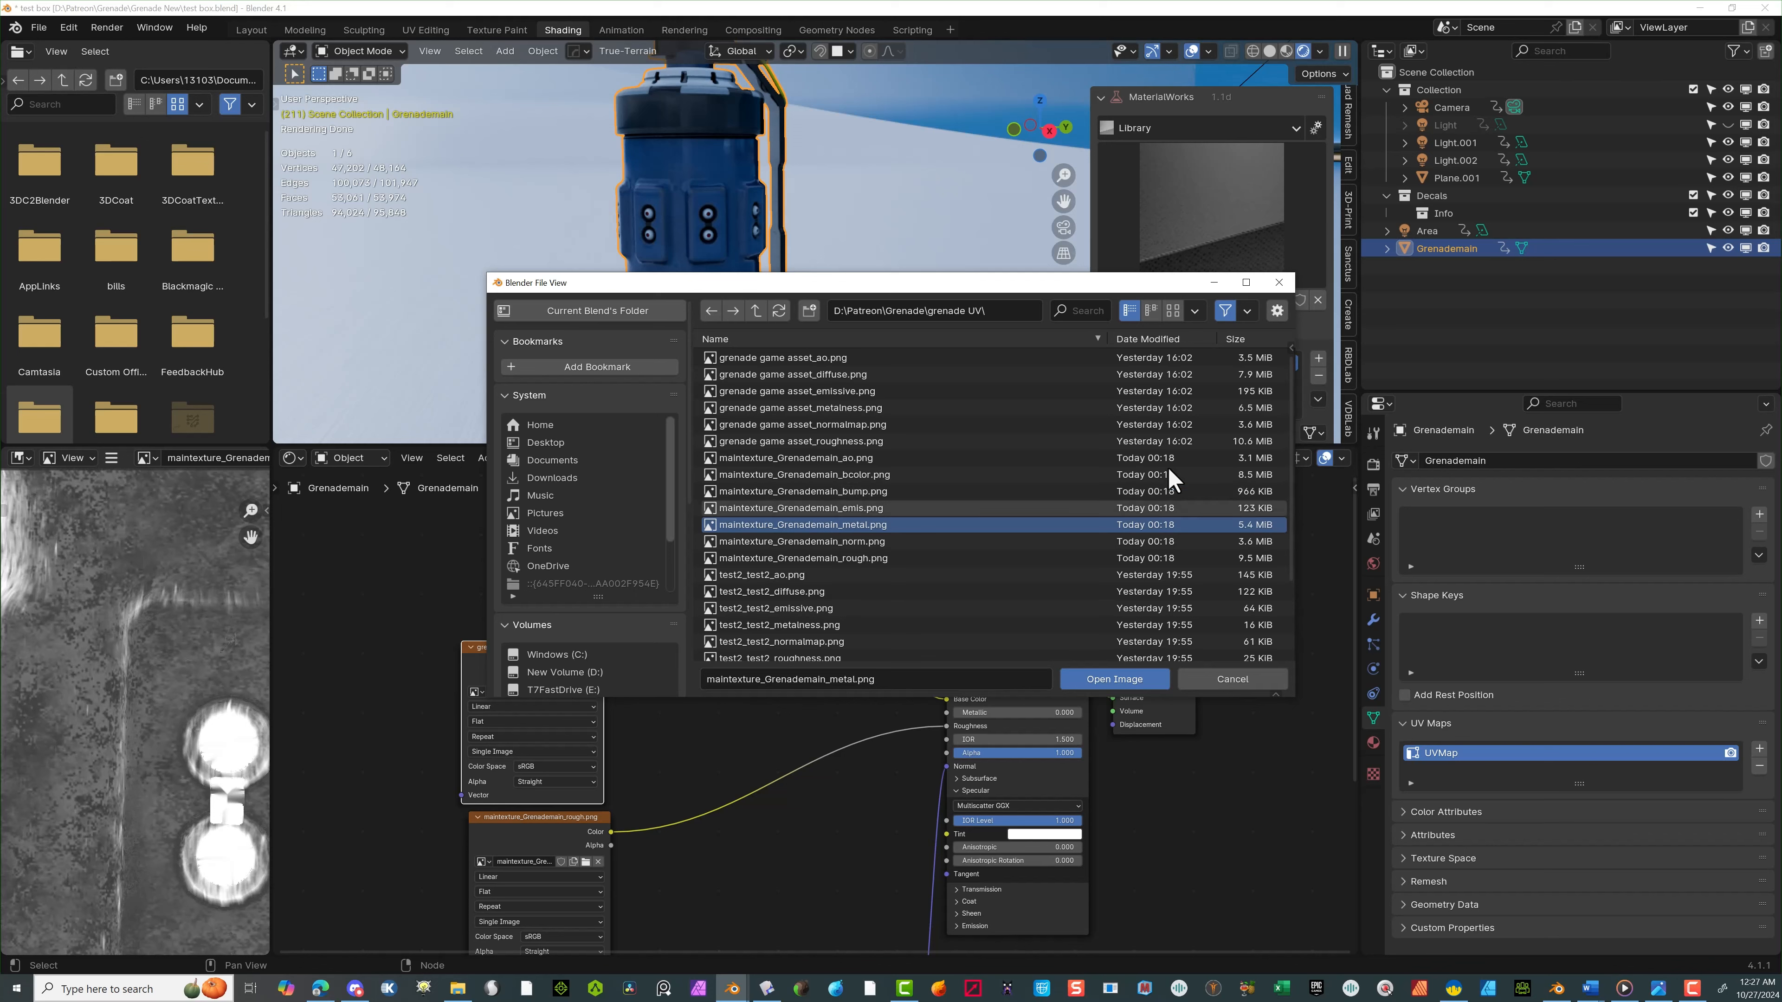
left_click(1097, 677)
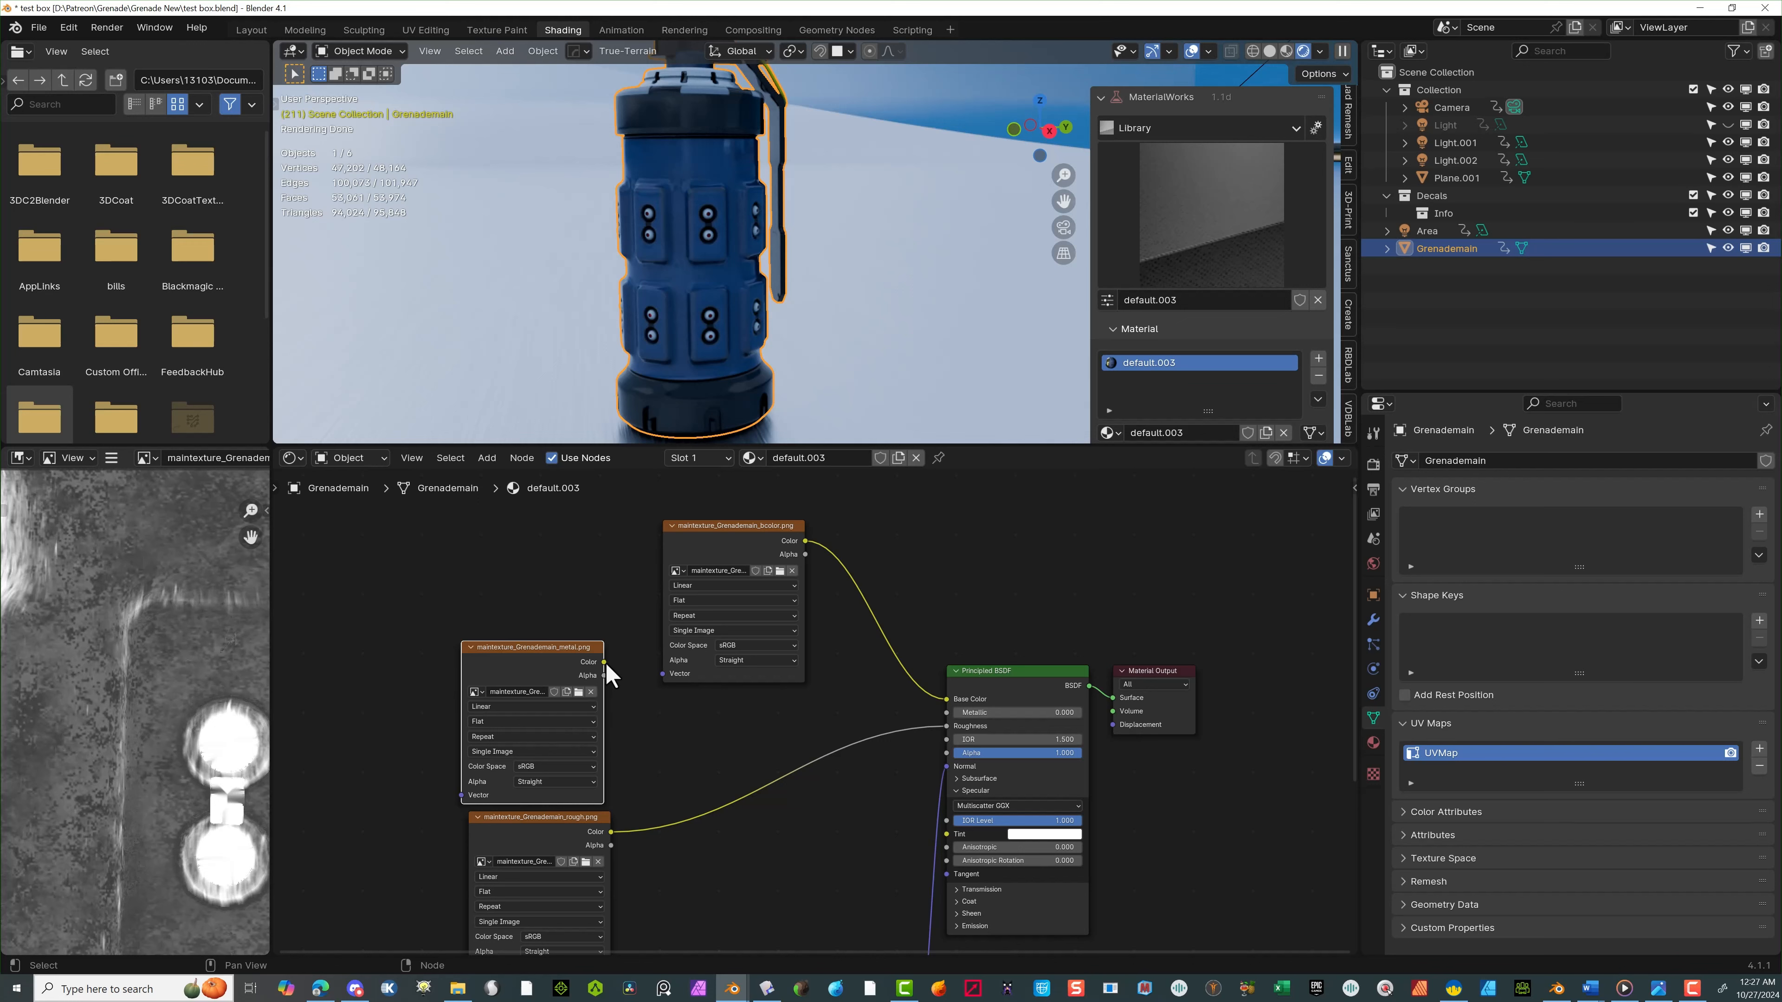
left_click_drag(604, 661, 946, 713)
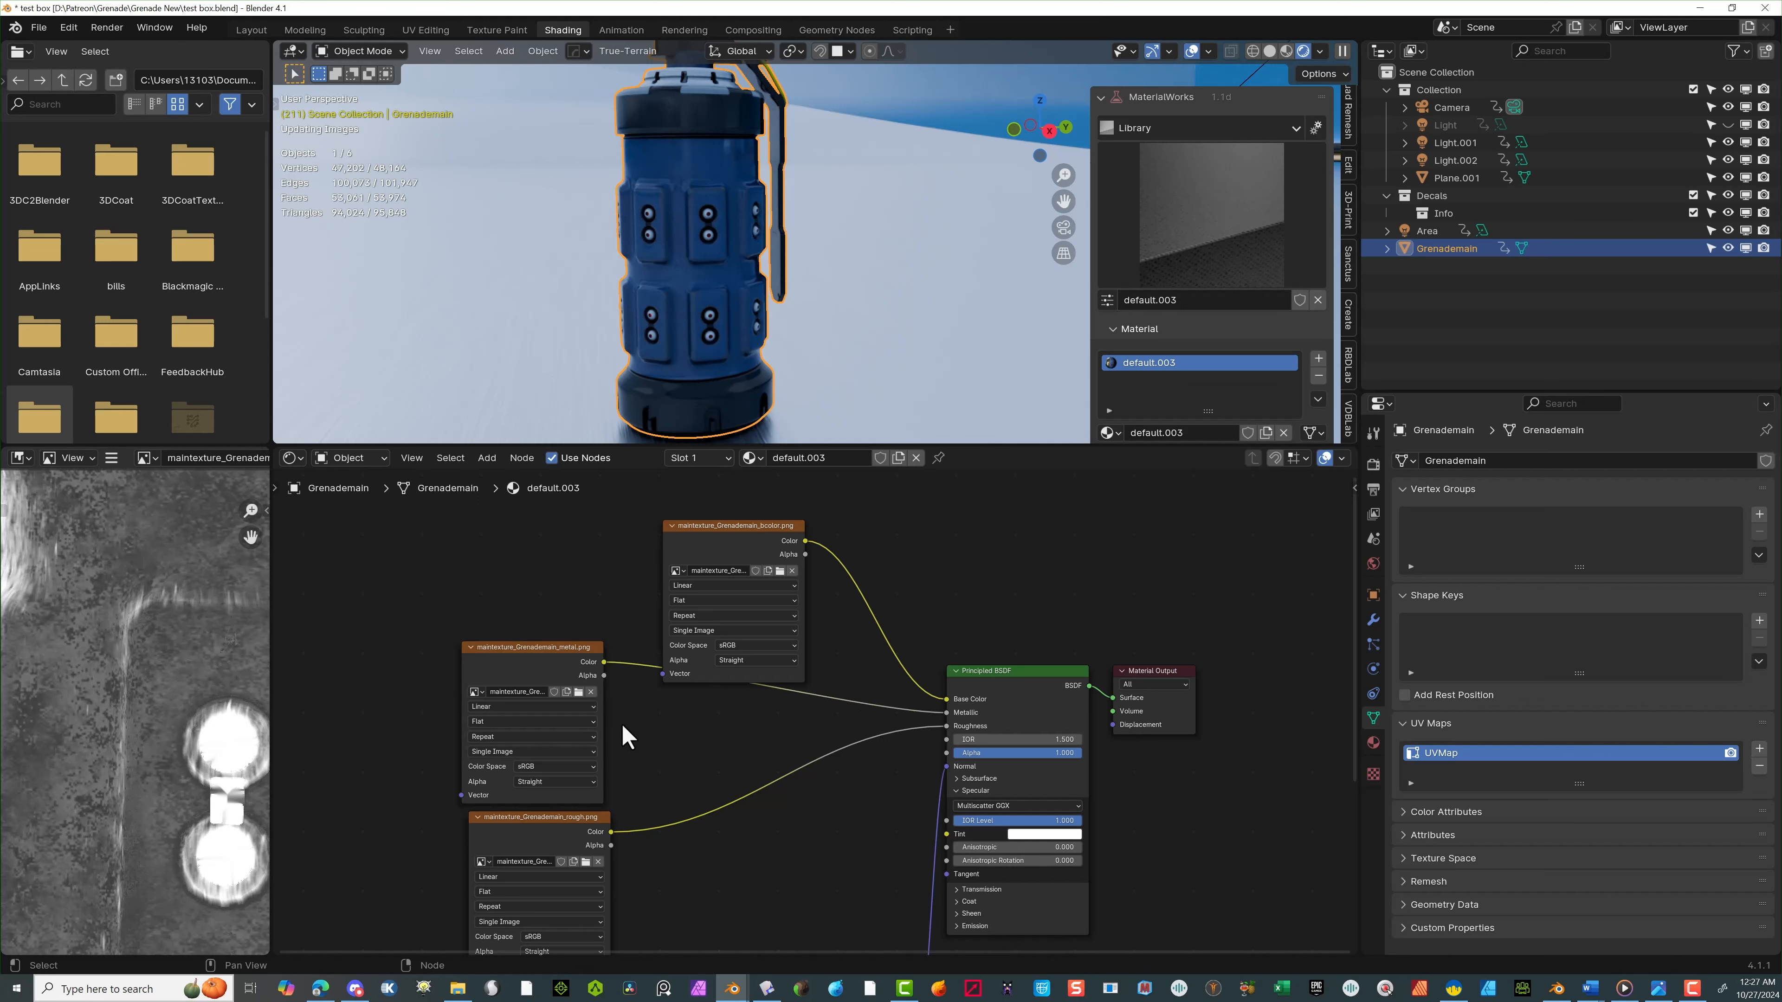
Set the color space of both the metal and rough texture nodes to Non-Color
left_click(561, 766)
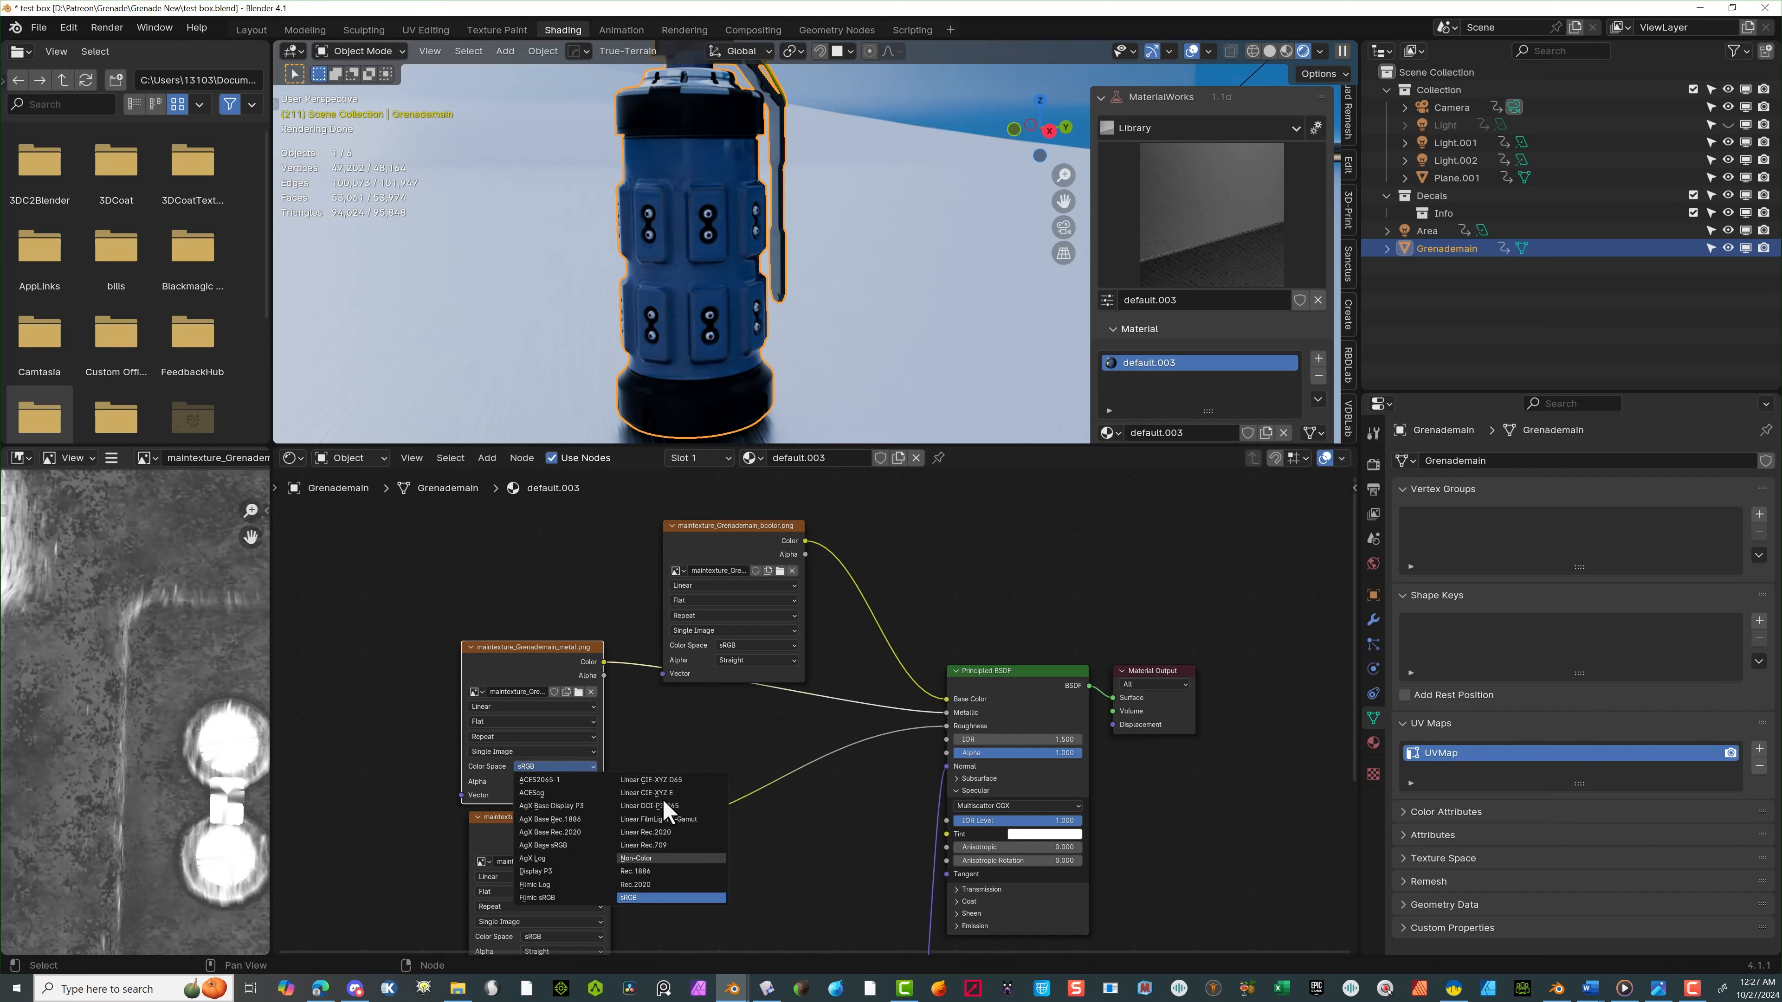
left_click(639, 857)
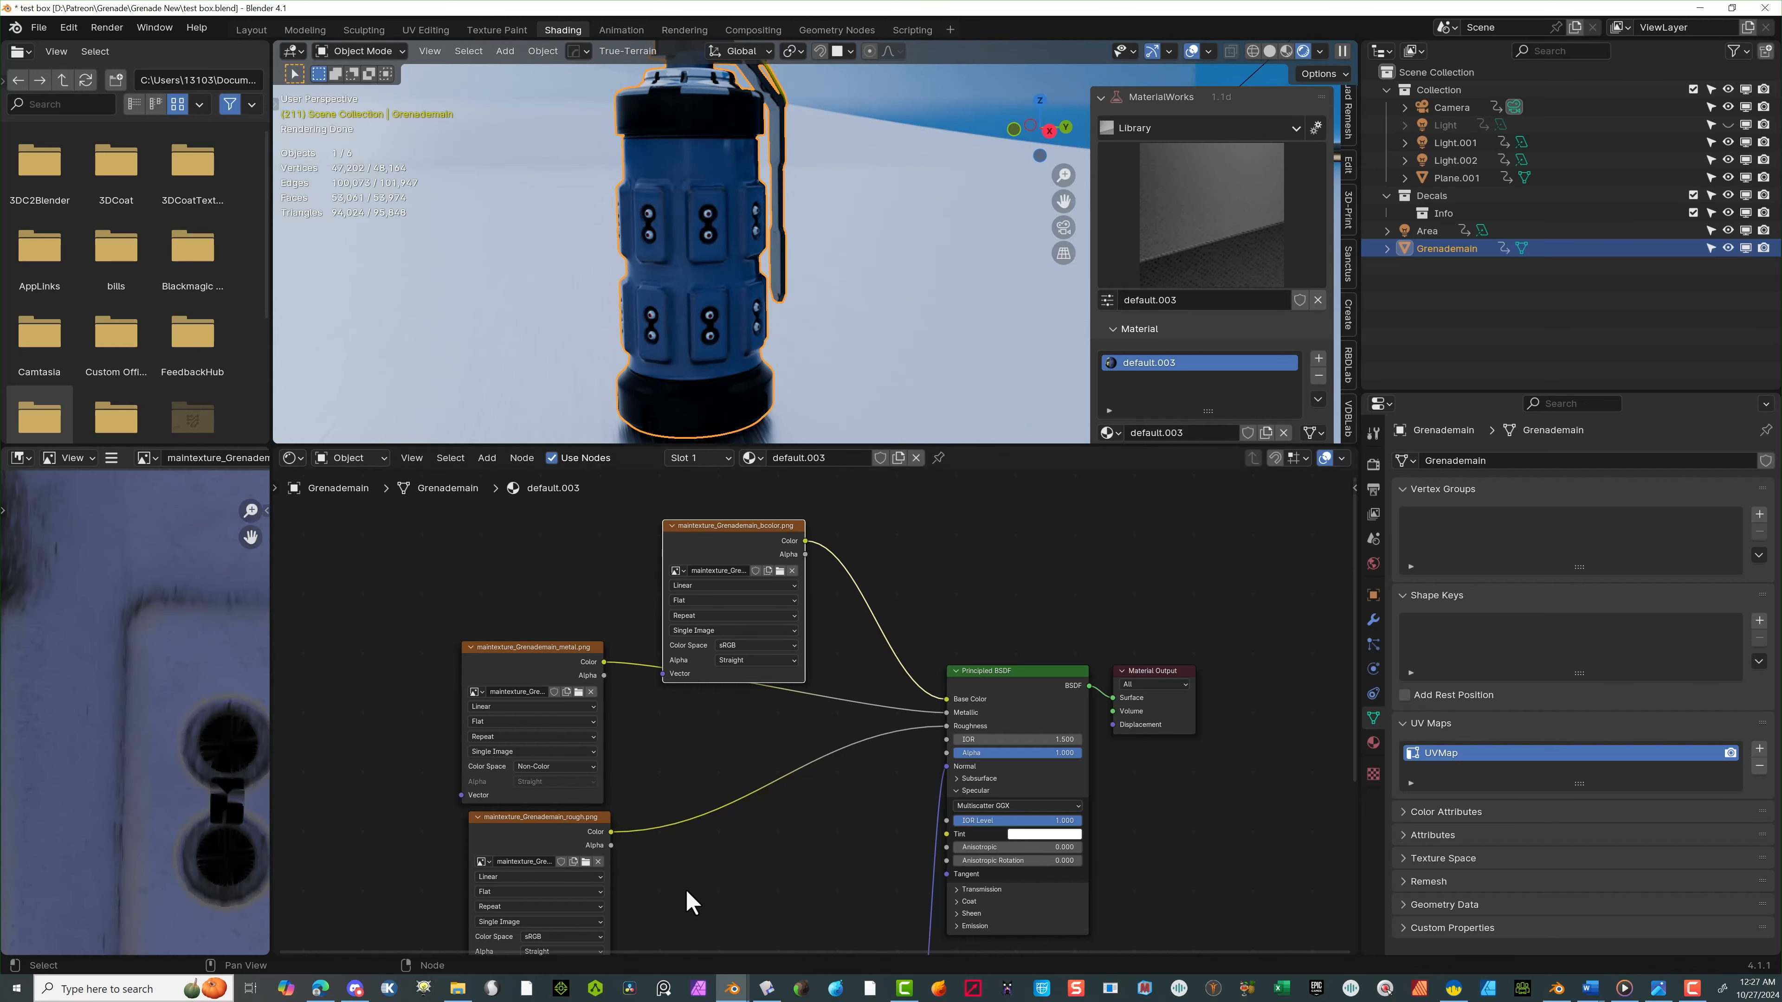
middle_click_drag(689, 899, 708, 737)
left_click(589, 826)
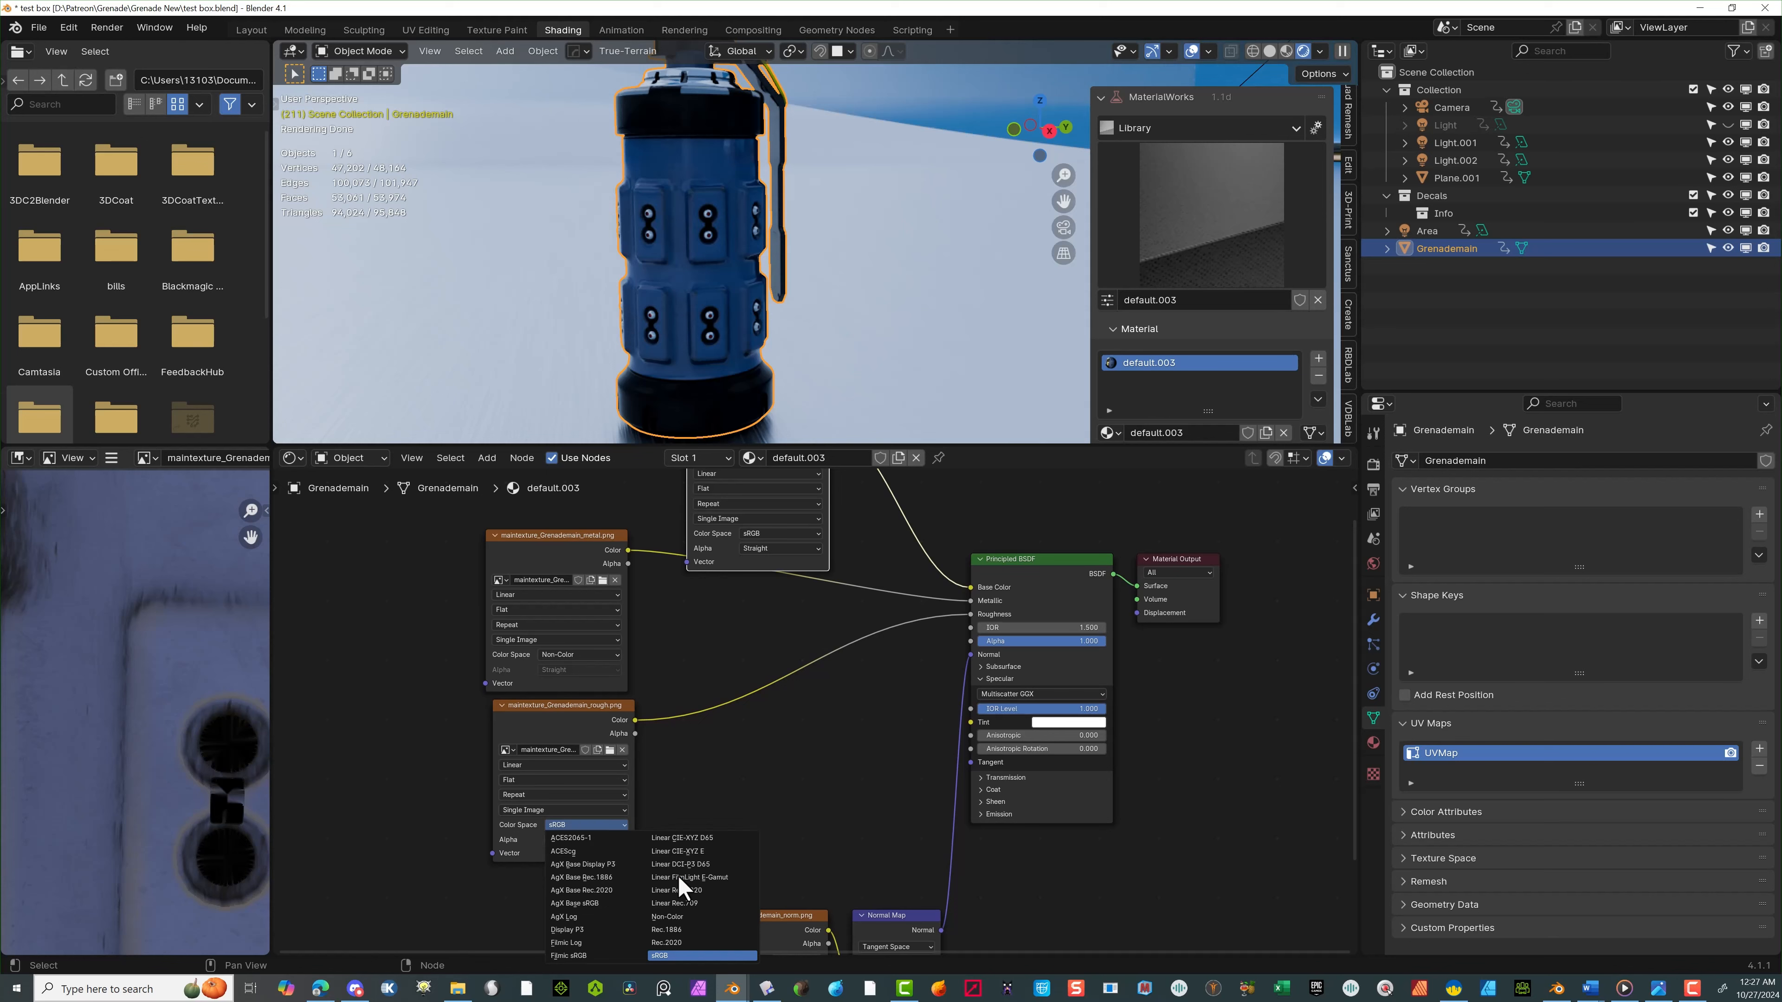
left_click(675, 917)
Arrange the base colour and normal texture nodes in a column with the metal and rough nodes, leaving no node selected
middle_click_drag(799, 748, 750, 730)
left_click_drag(823, 816, 561, 820)
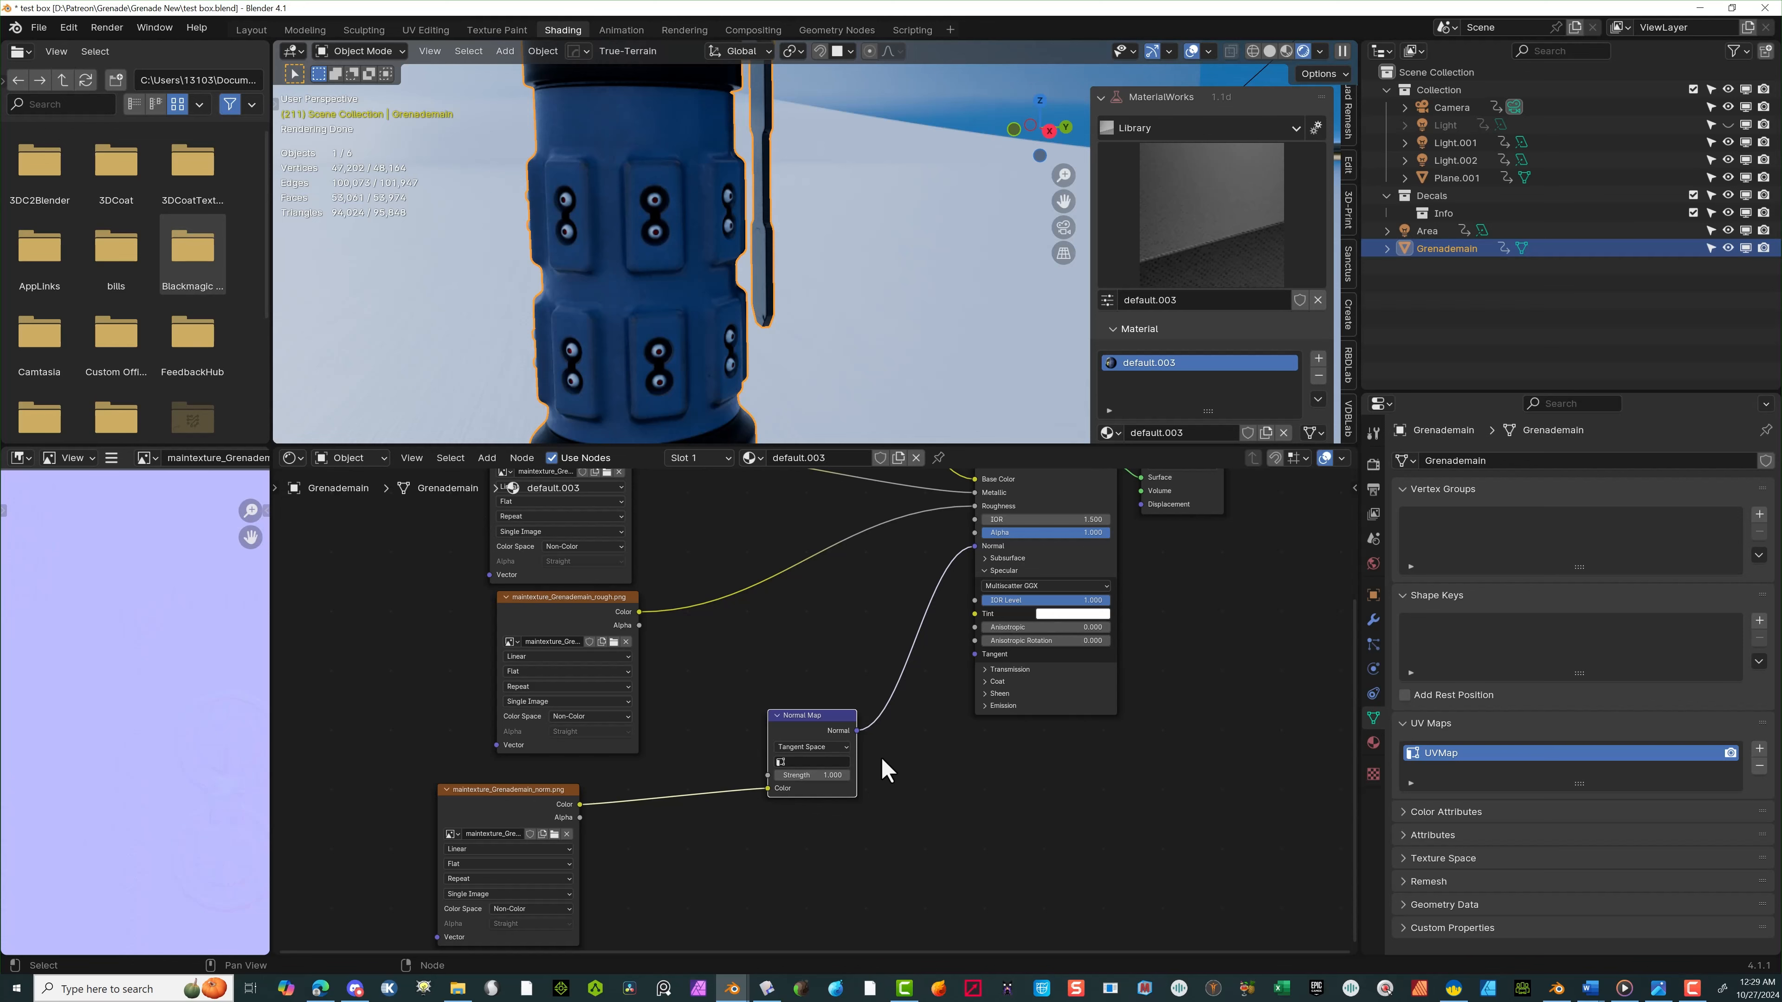
scroll(879, 731, "down", 2)
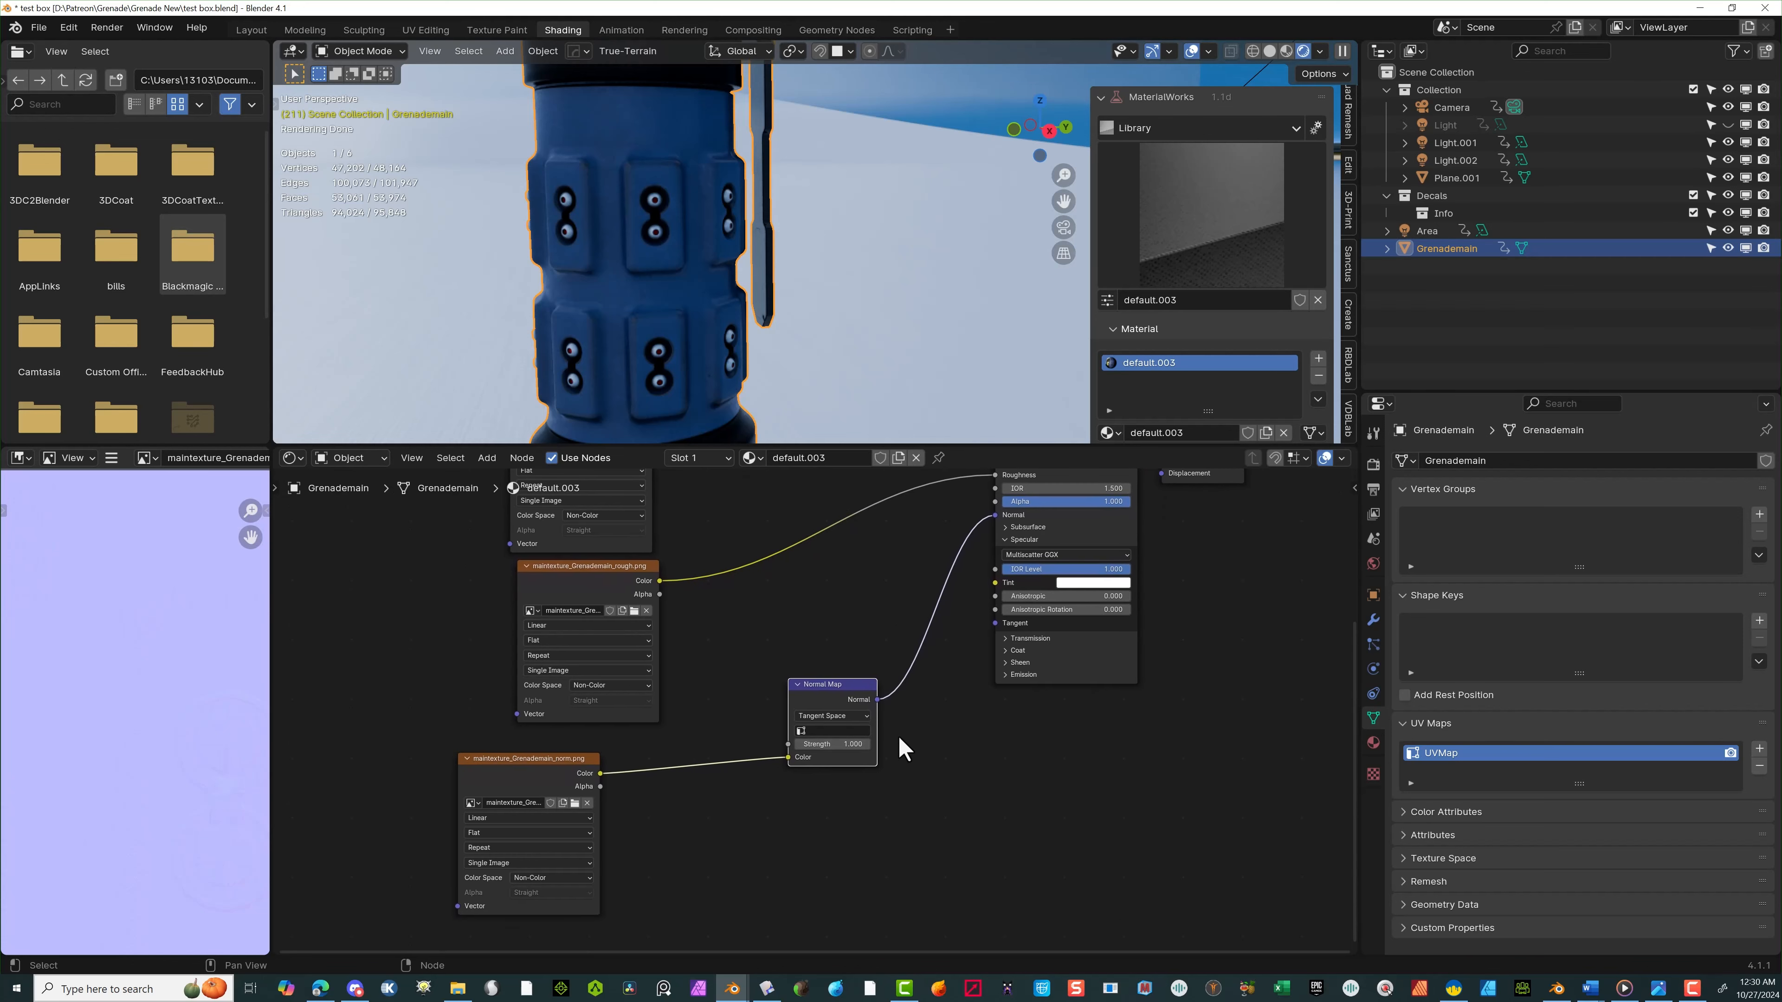
key("Home")
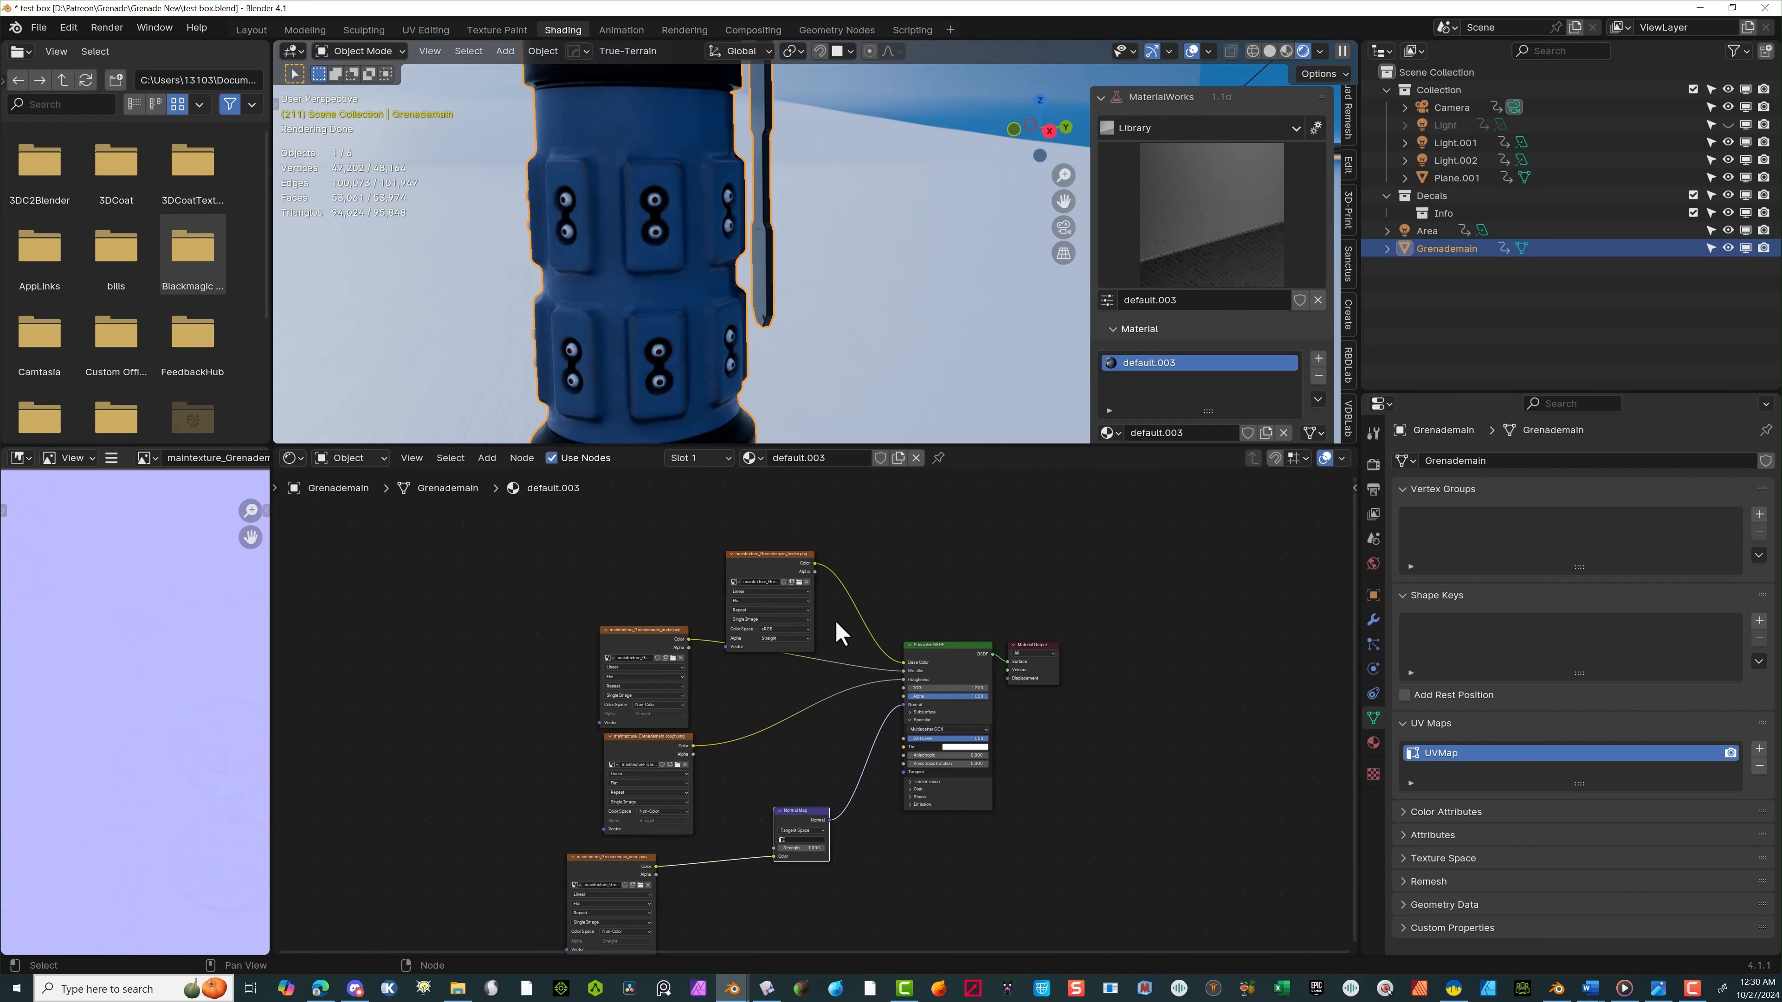
left_click_drag(754, 553, 624, 529)
scroll(1043, 689, "down", 2)
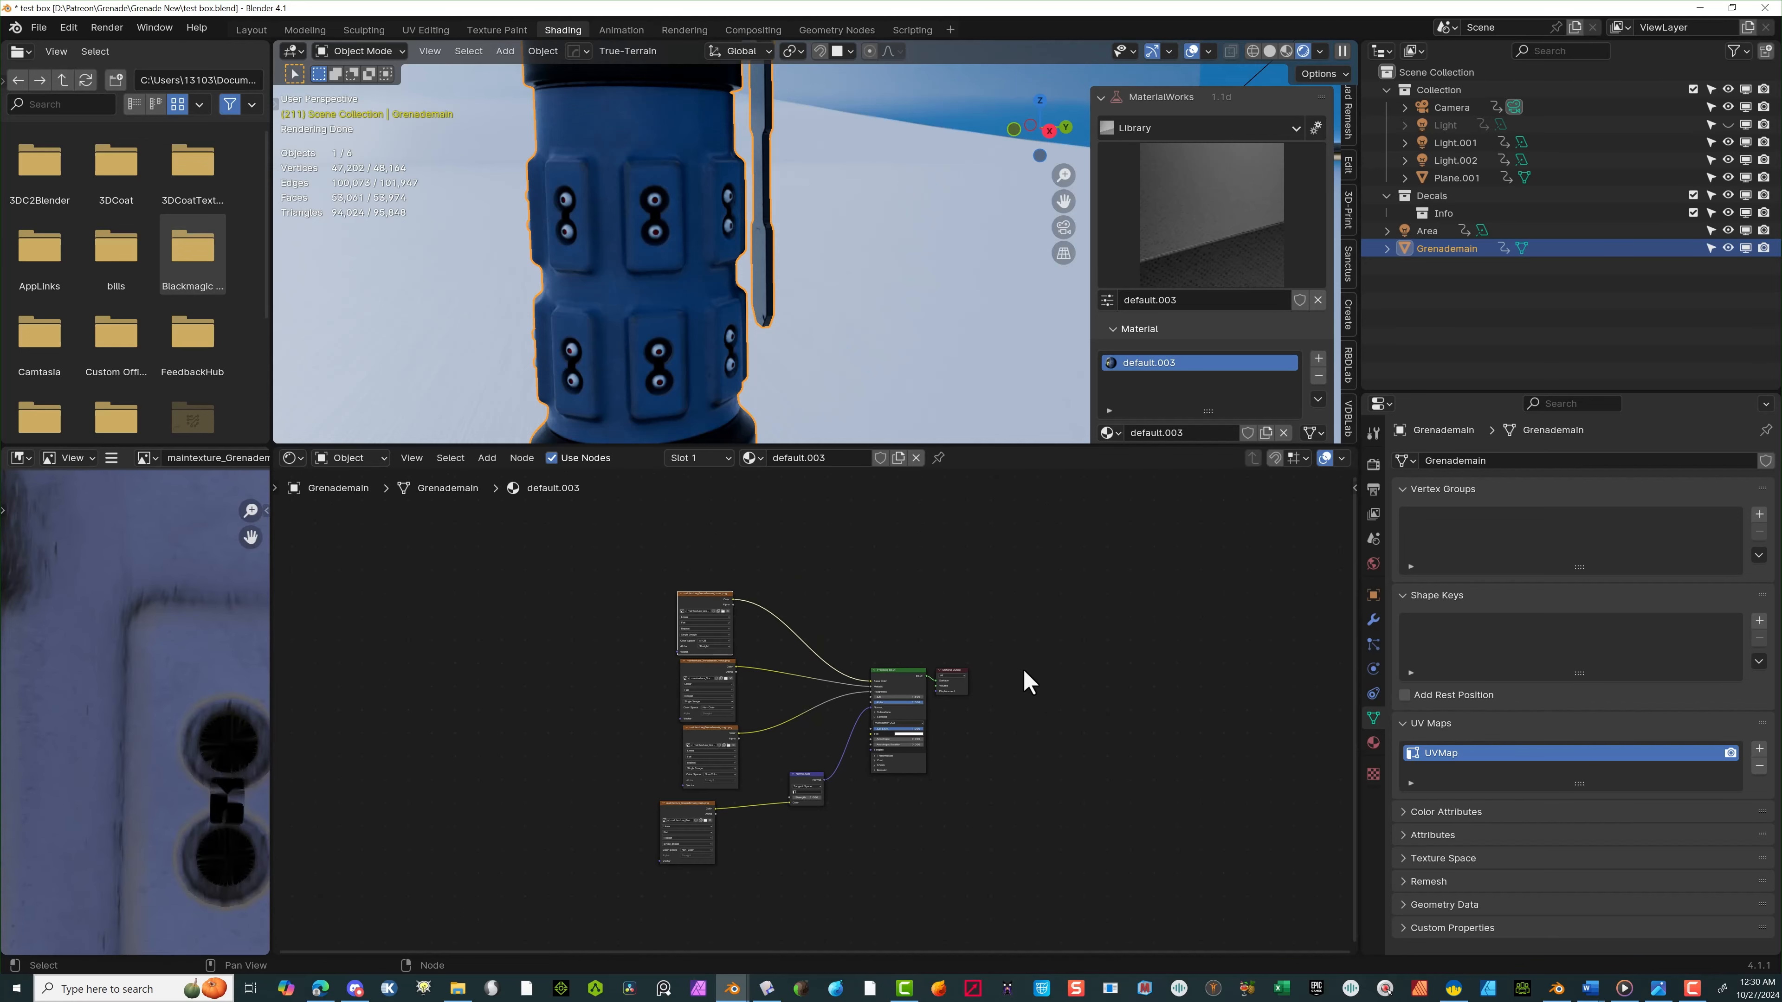
middle_click_drag(999, 734, 1074, 608)
right_click(1104, 666)
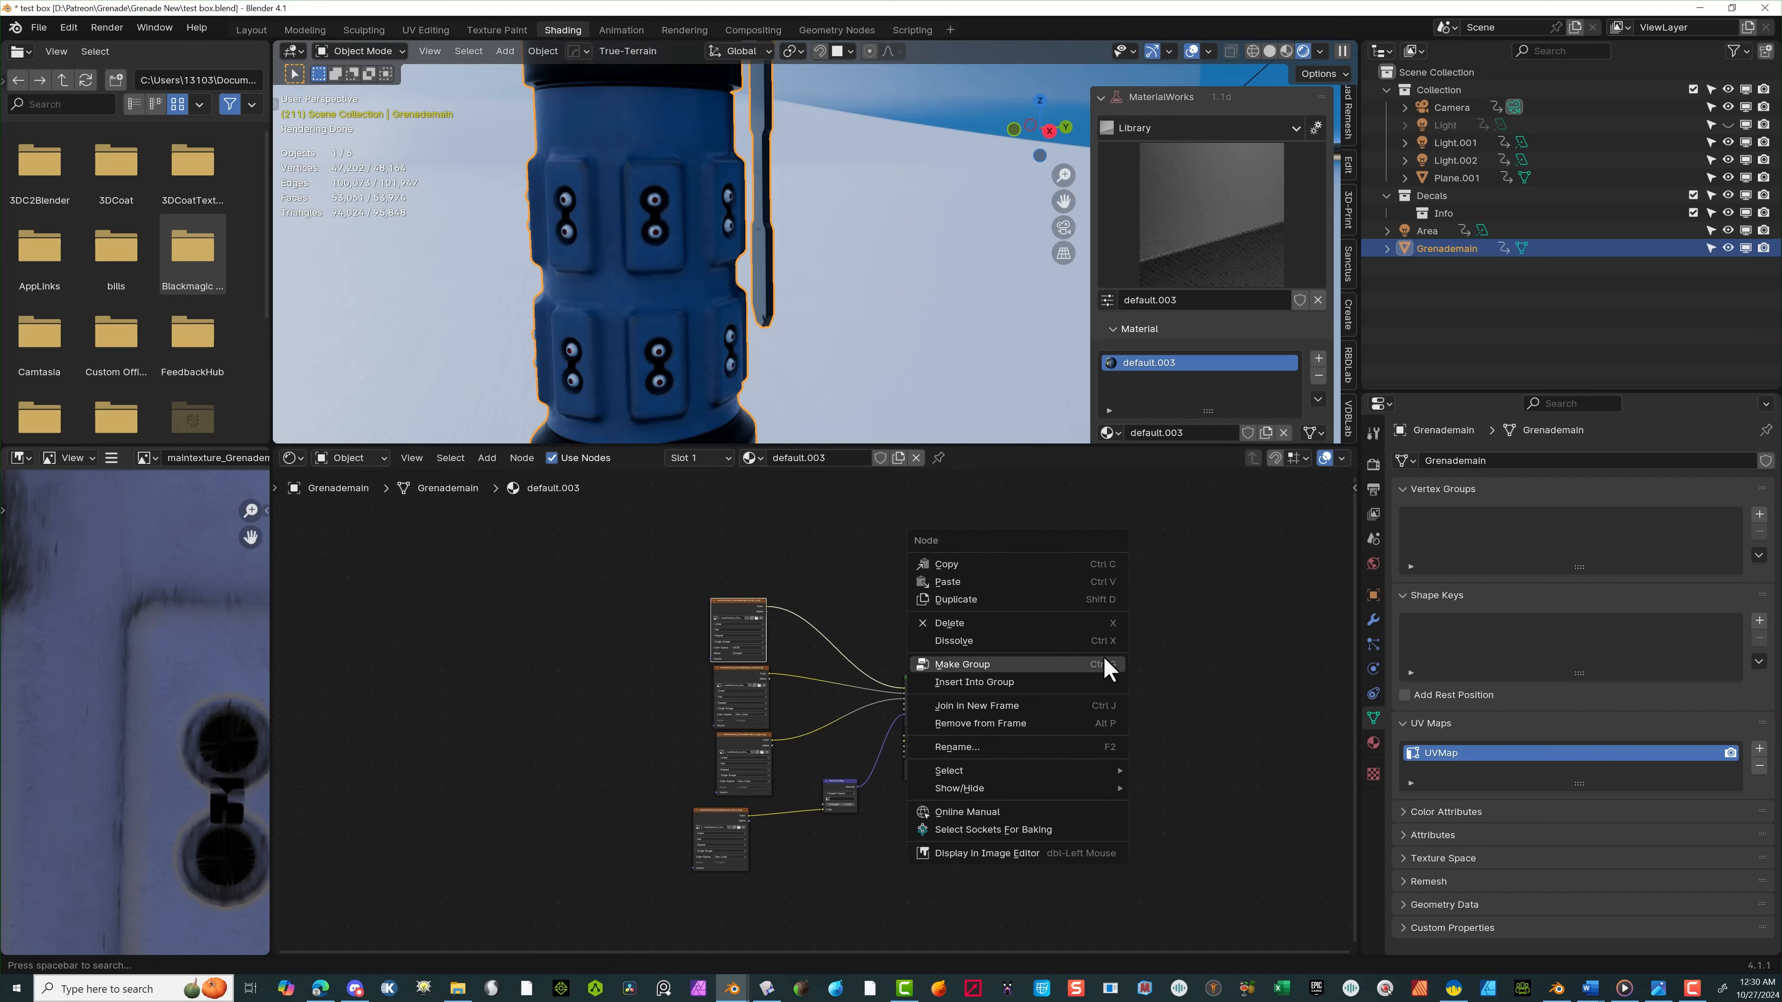
left_click_drag(528, 707, 567, 735)
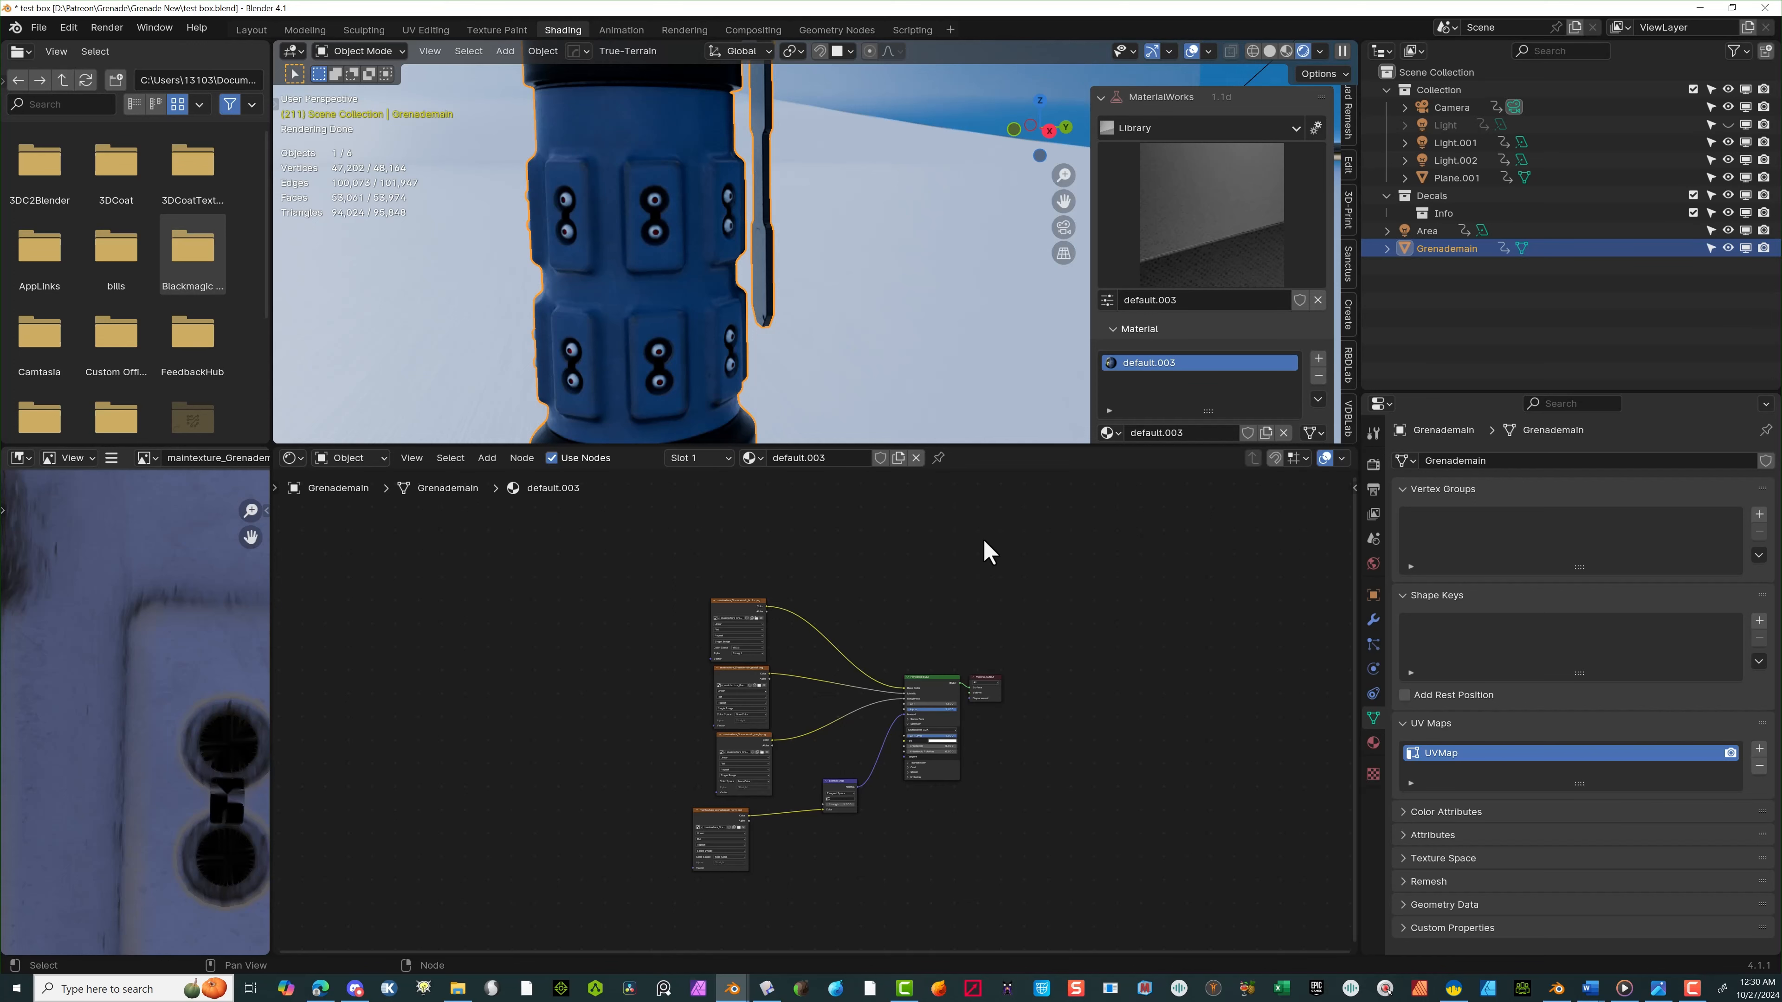
Enlarge the 3D viewport by shrinking the shader editor and bring the whole grenade into view
mouse_move(984, 548)
middle_mouse_down()
mouse_move(1010, 557)
mouse_move(996, 554)
middle_mouse_up()
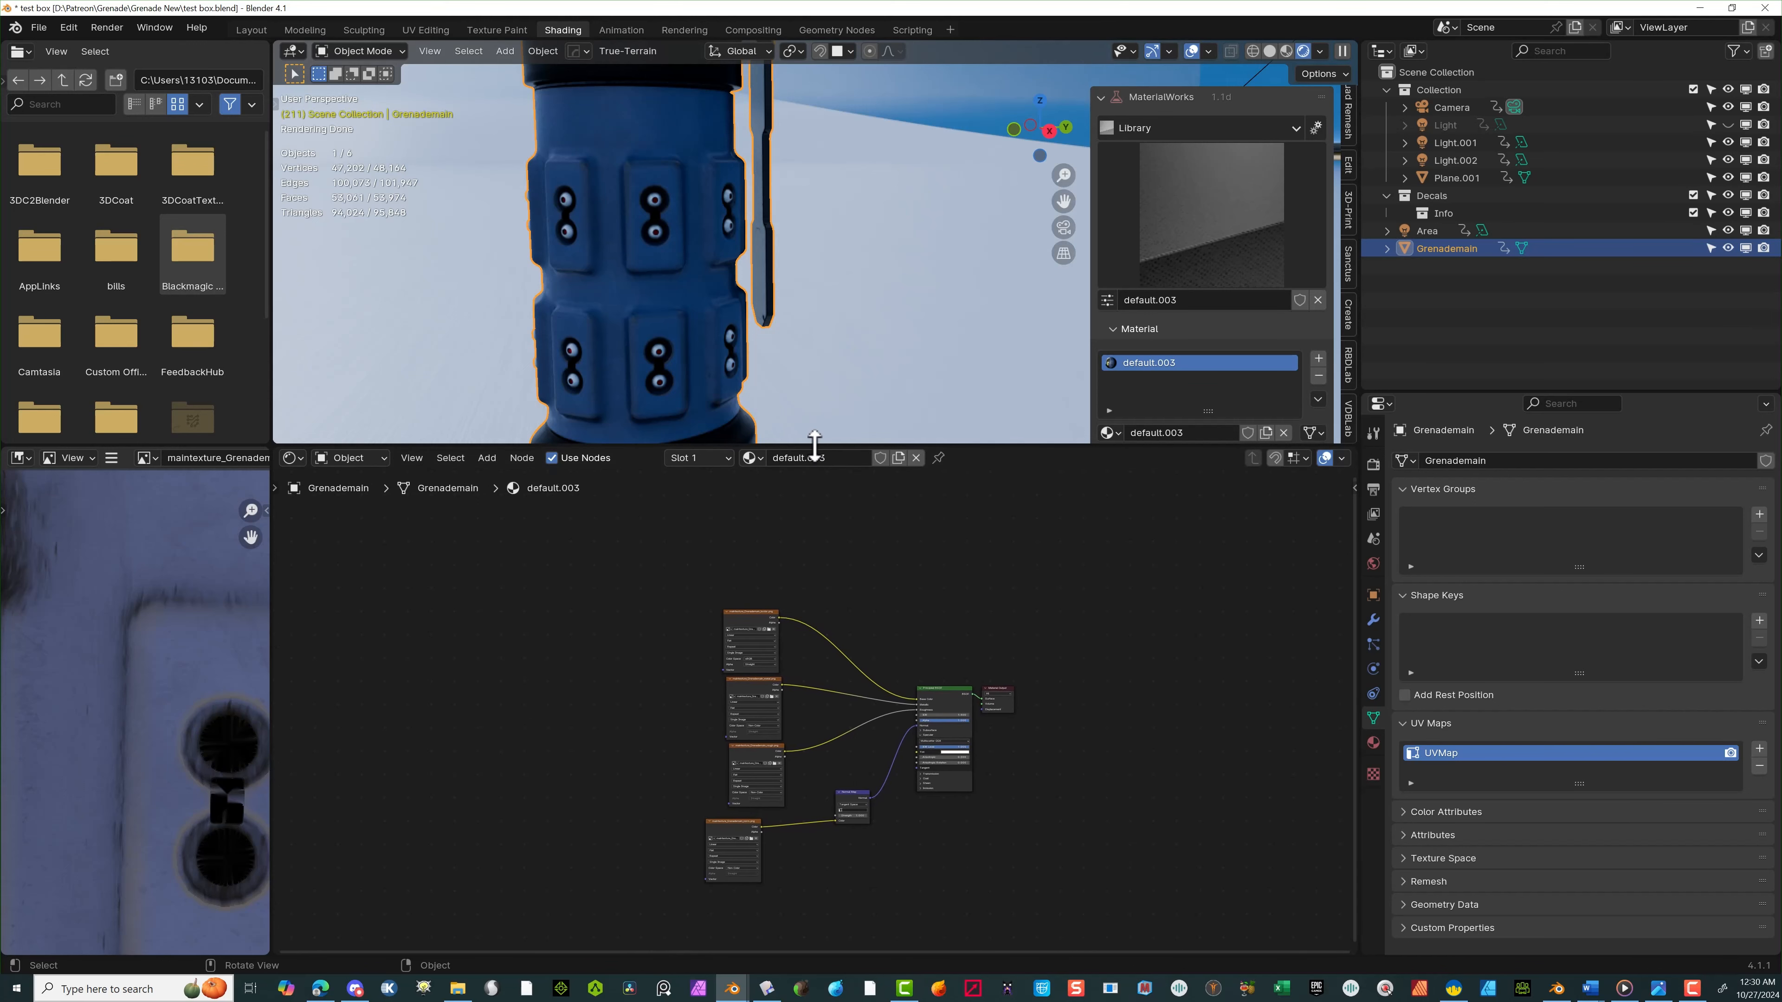
left_click_drag(814, 442, 863, 635)
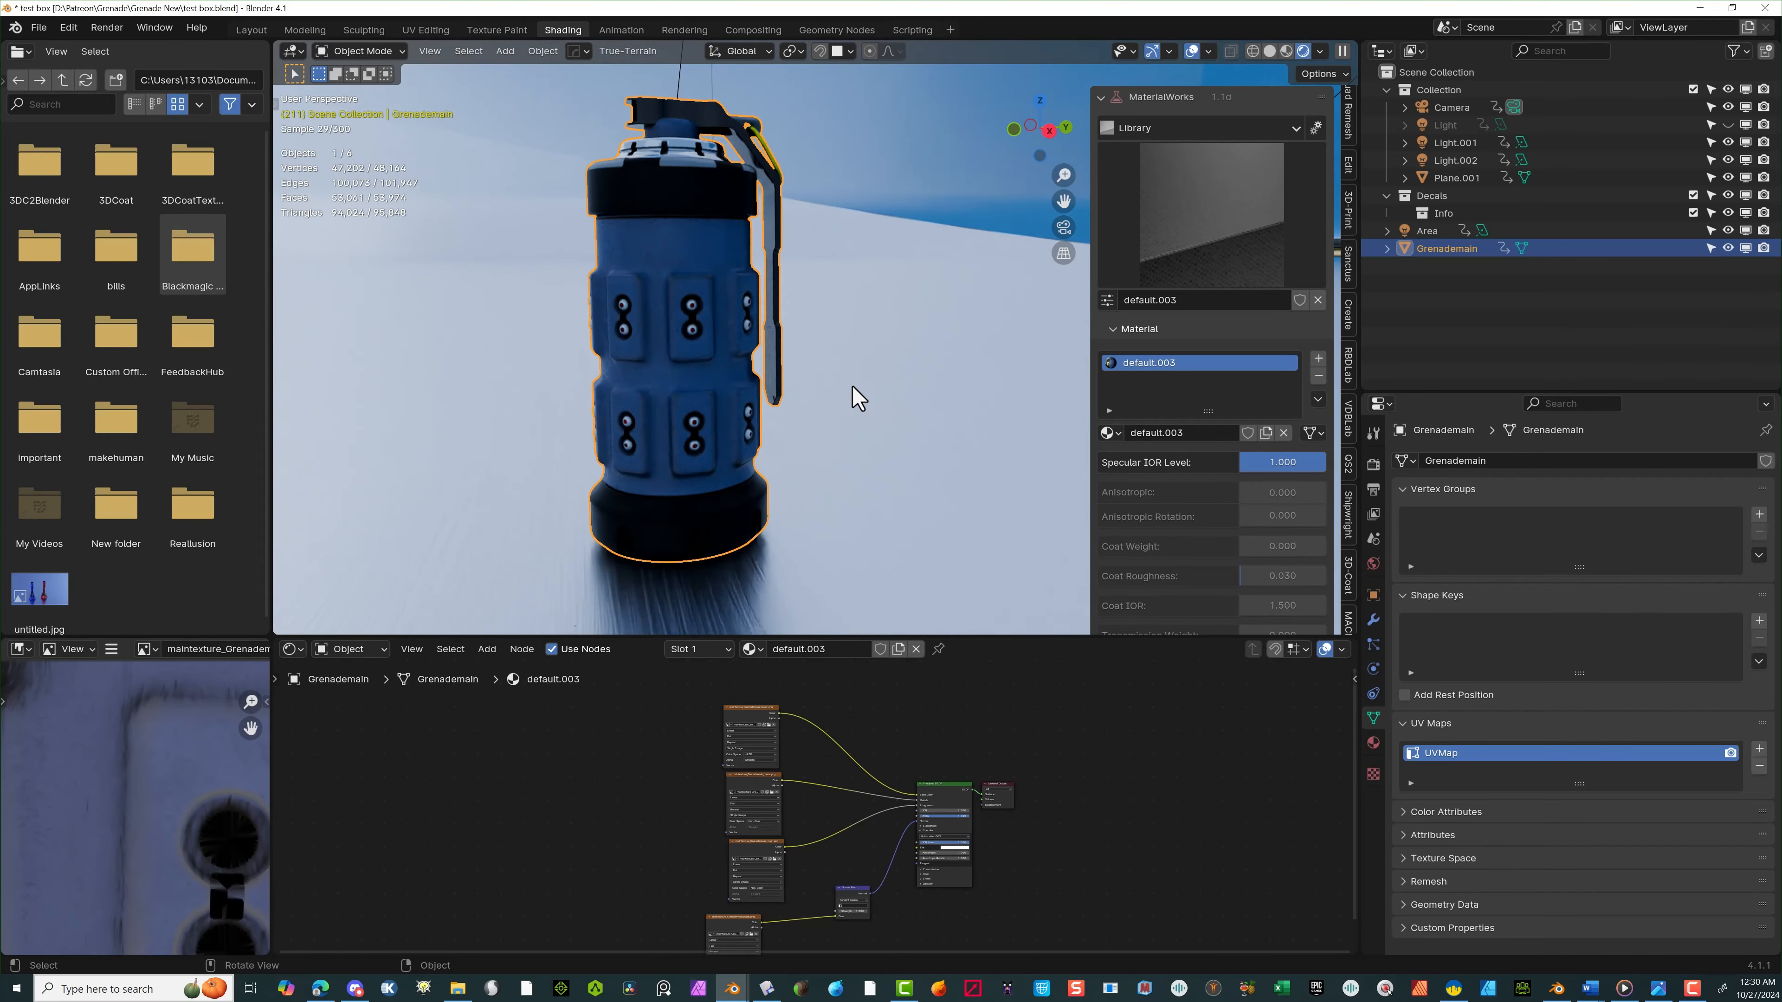
Inspect the rendered grenade from several angles with it deselected, and select Grenademain again
left_click(877, 454)
middle_click_drag(877, 491, 804, 491)
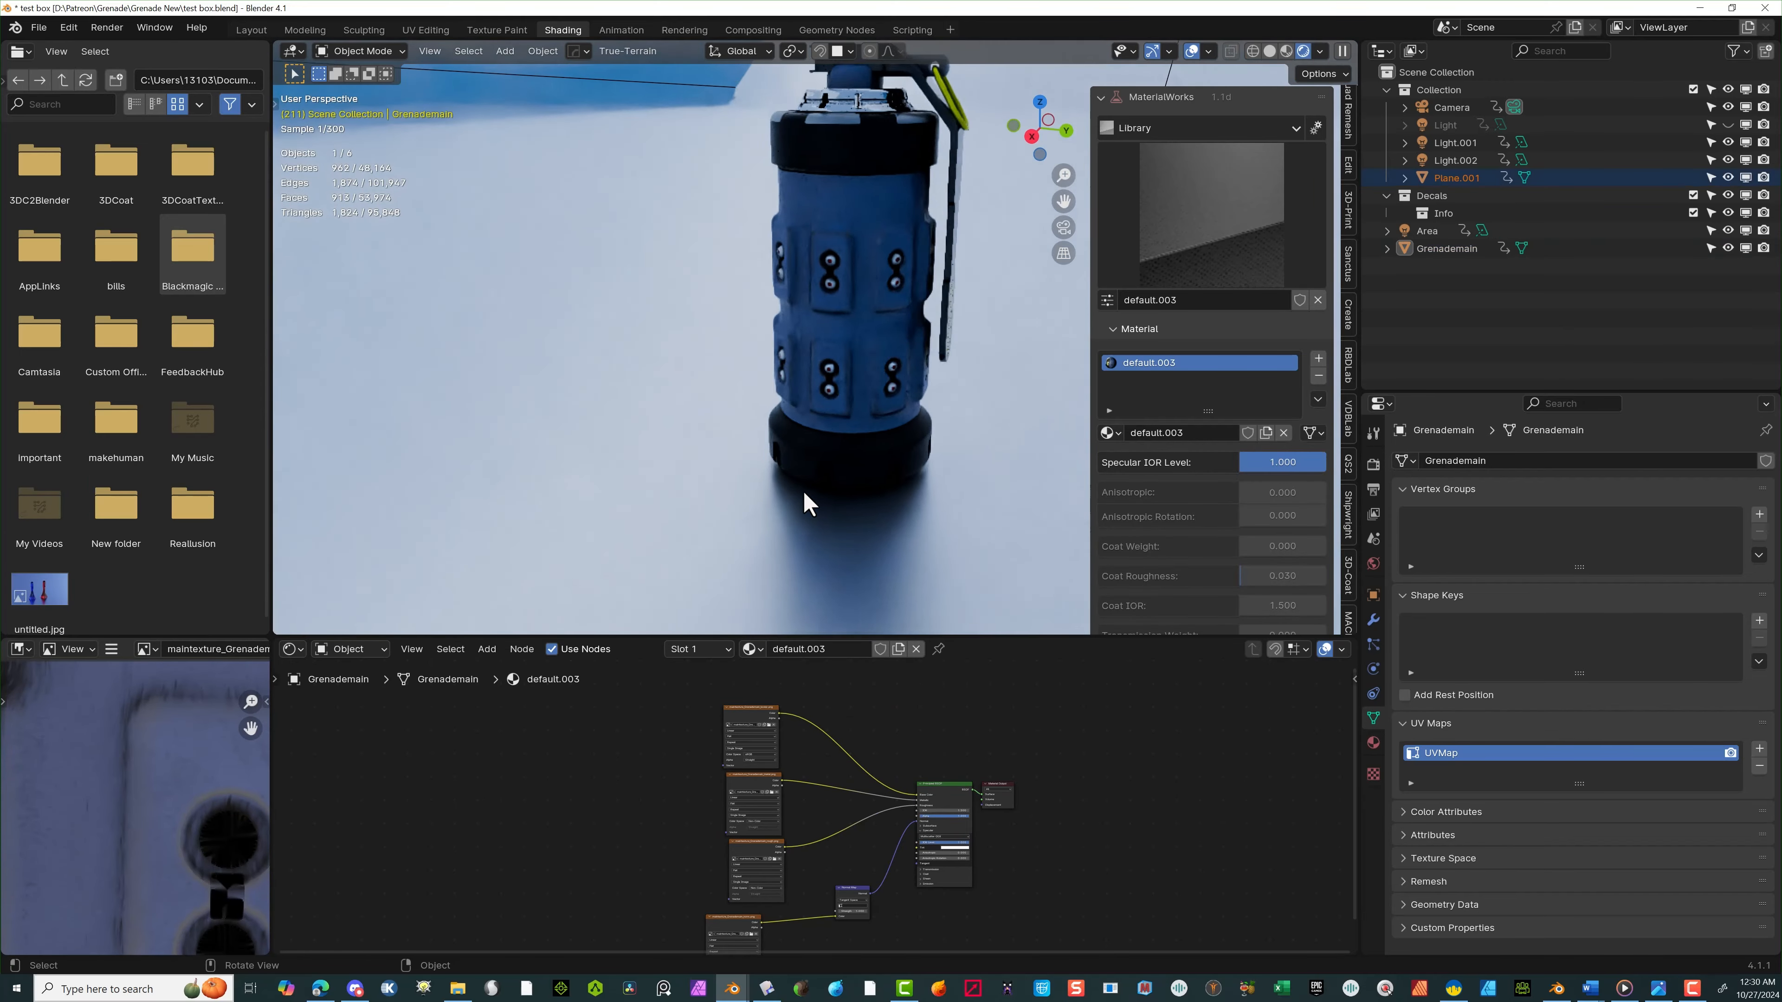
left_click_drag(1063, 202, 940, 355)
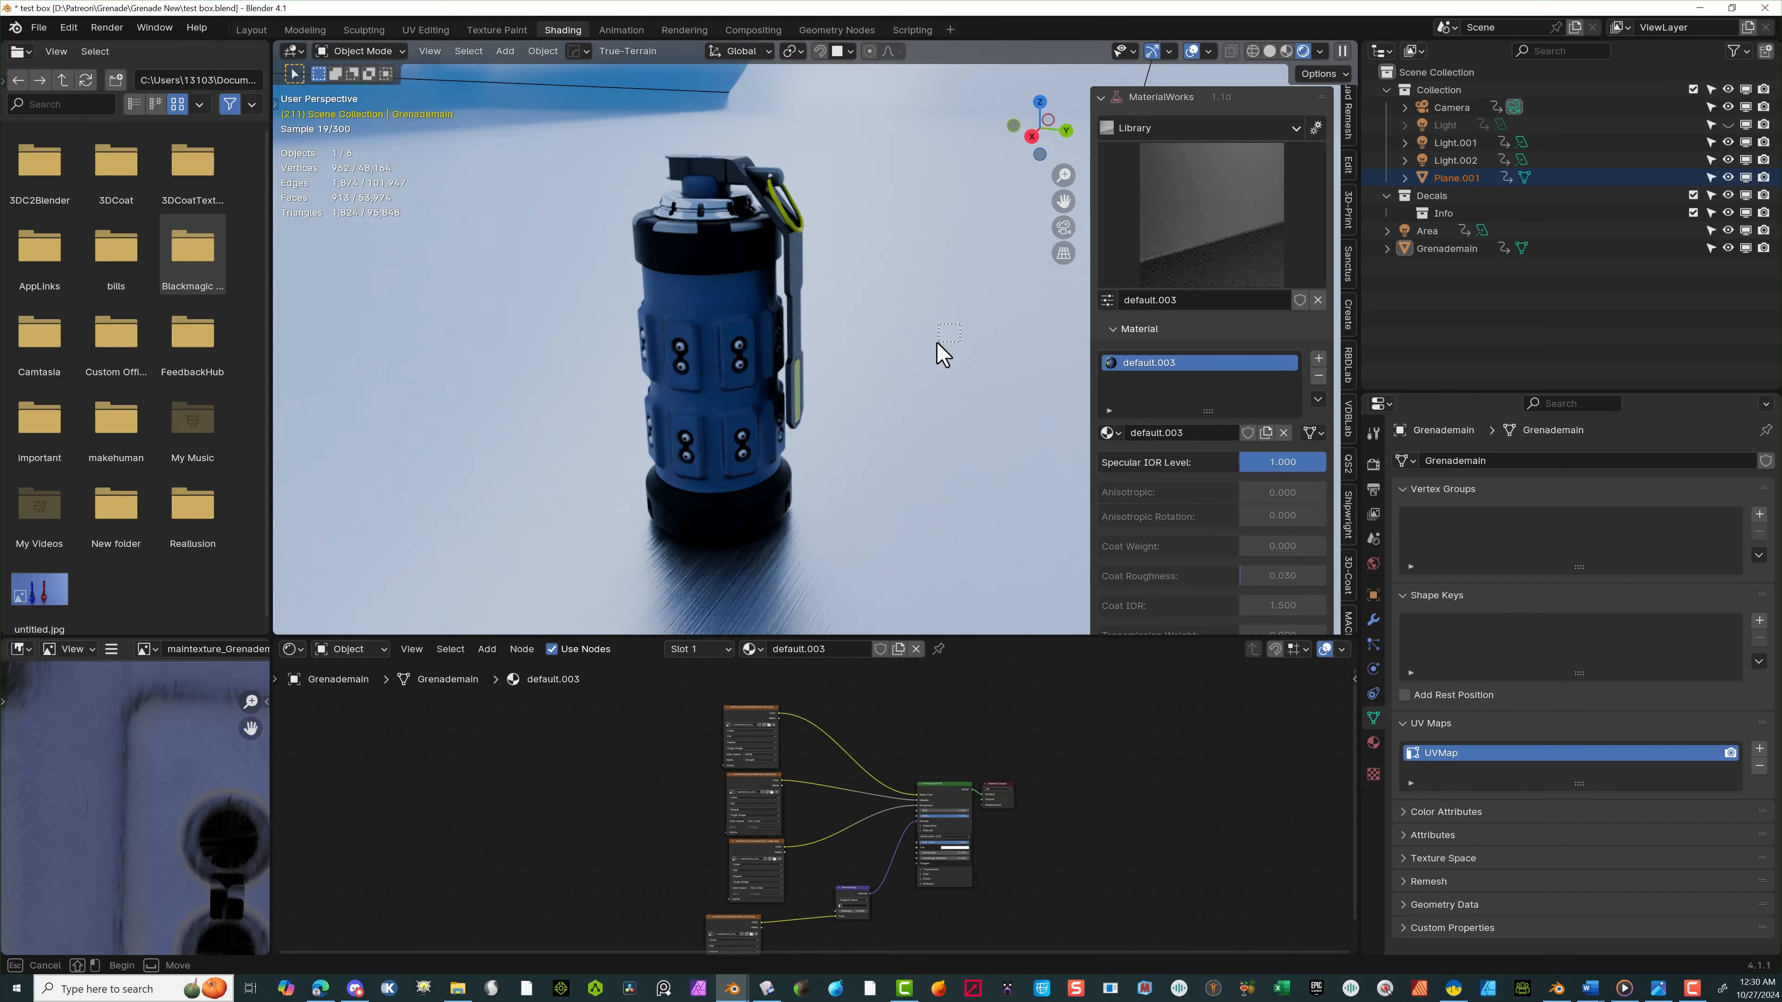
middle_click_drag(942, 417, 912, 316)
left_click(728, 312)
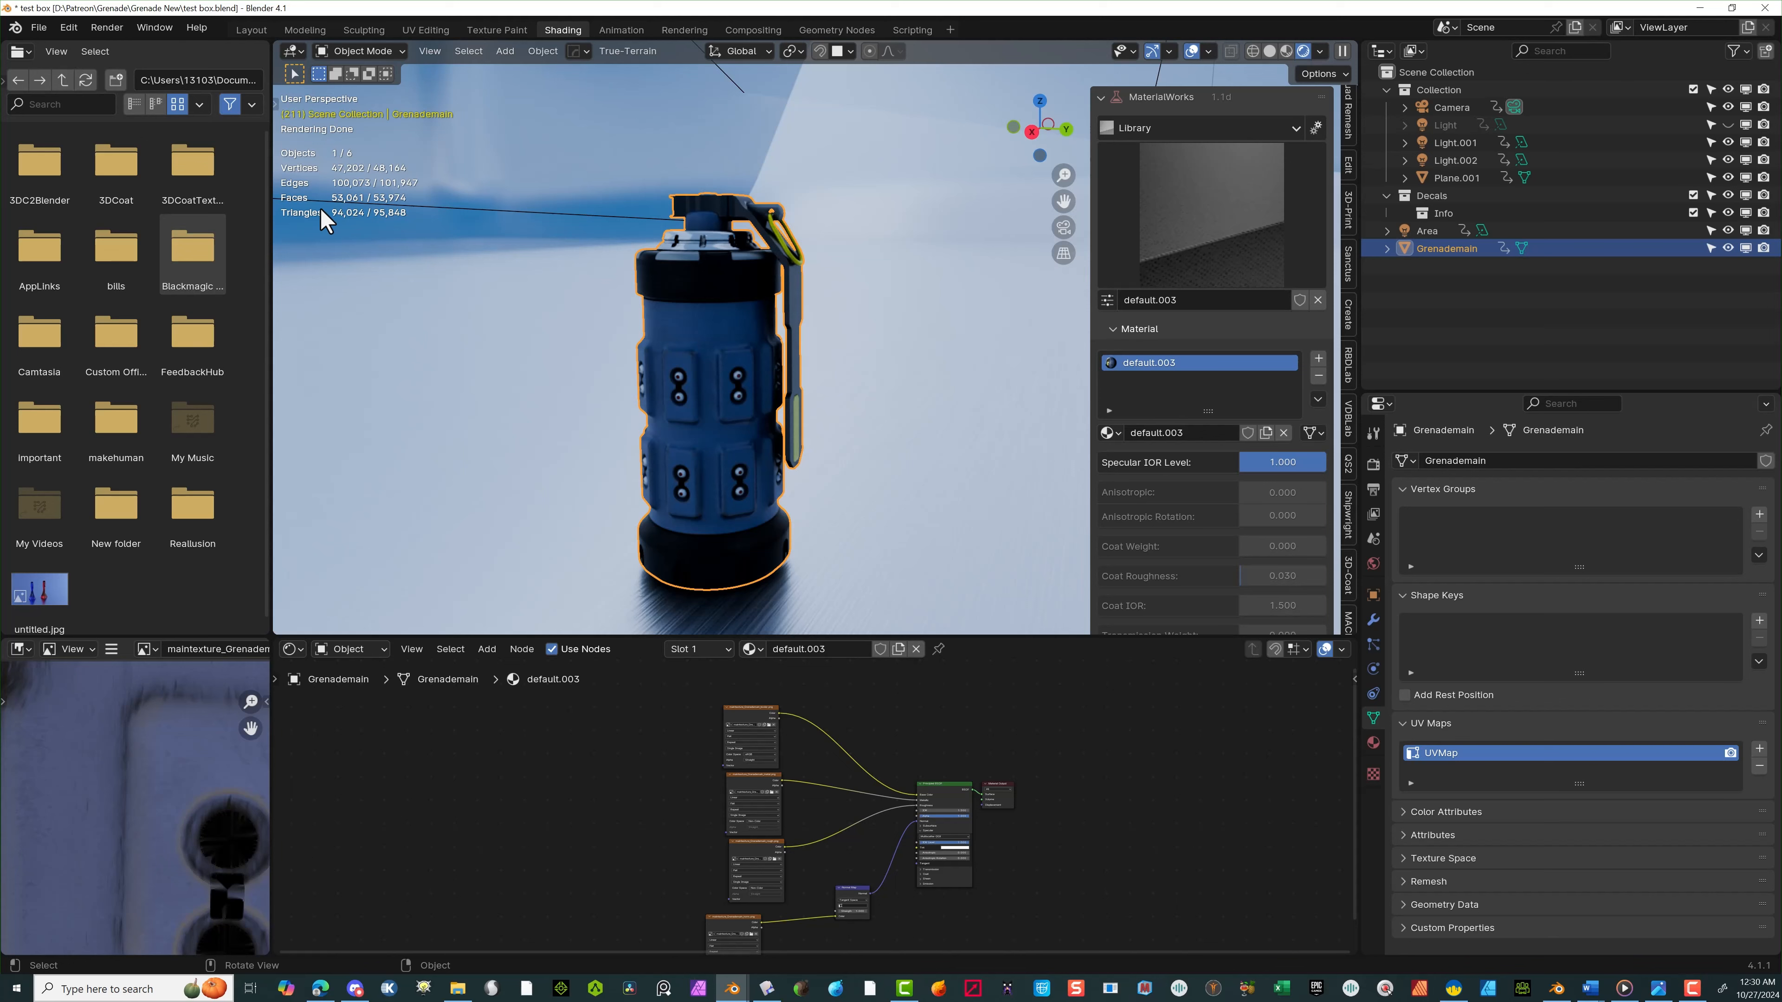
Switch the grenade to Edit Mode and examine the mesh topology on its body up close
scroll(810, 223, "up", 3)
left_click(367, 50)
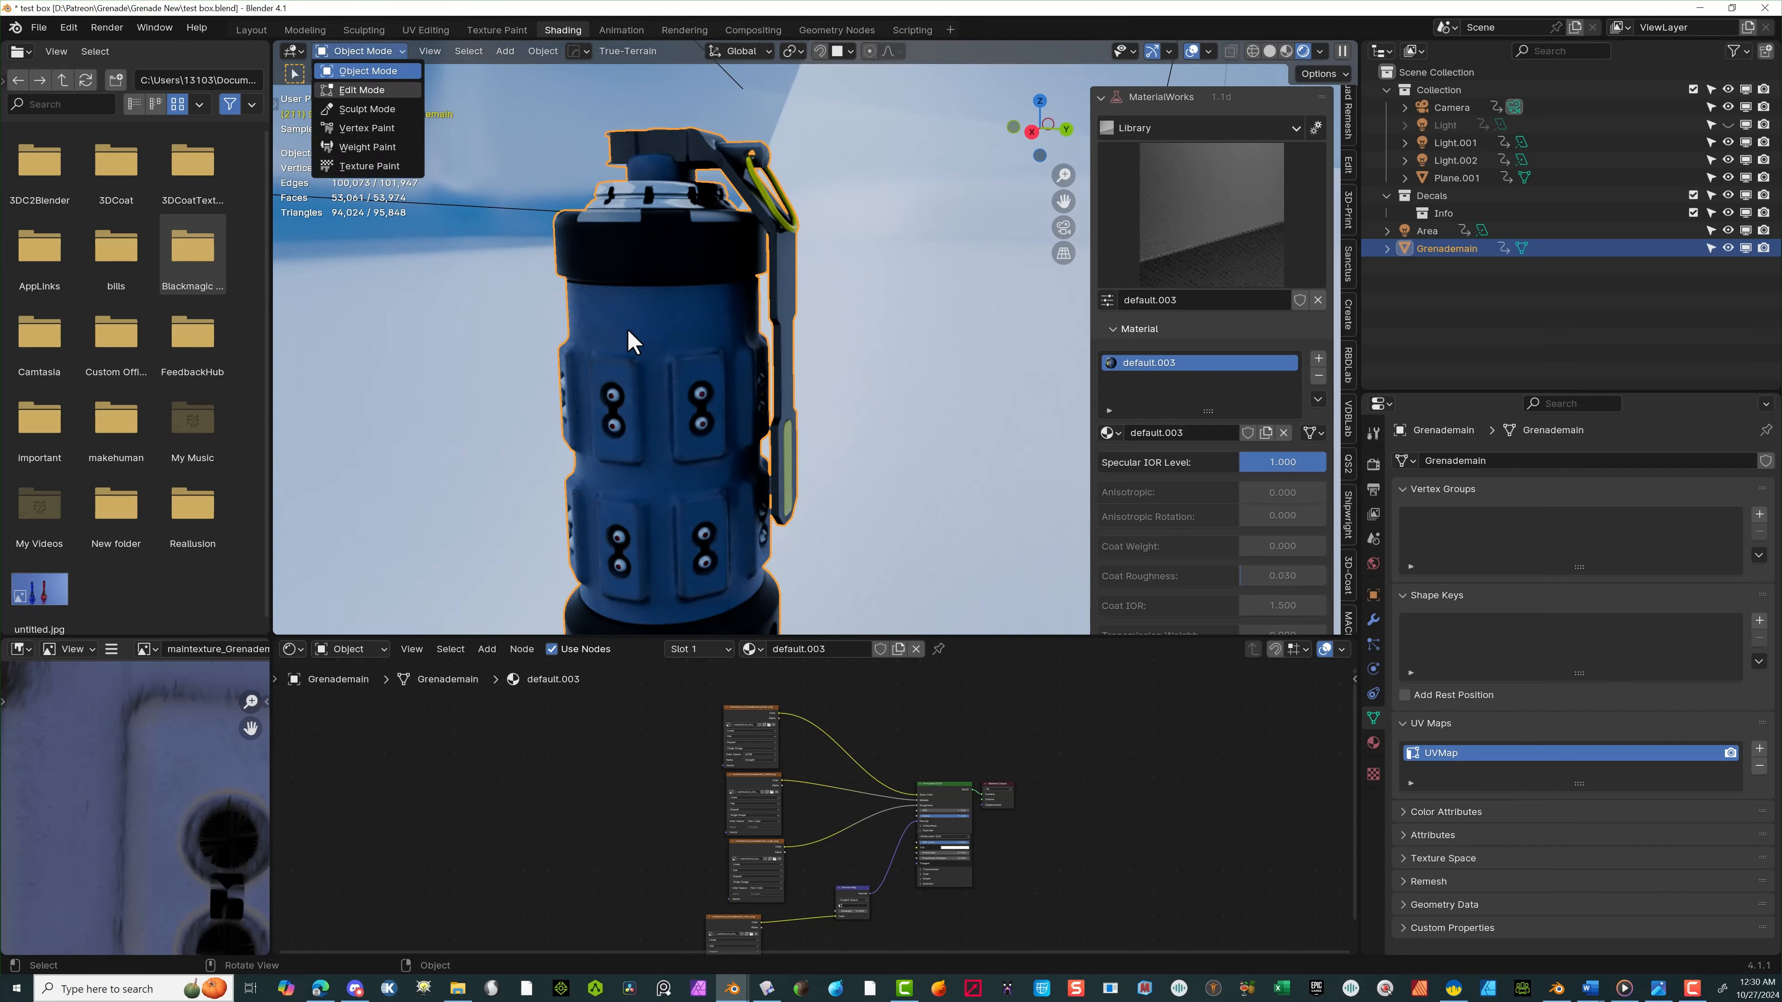
left_click(361, 90)
middle_click_drag(678, 317, 659, 338)
scroll(678, 318, "up", 2)
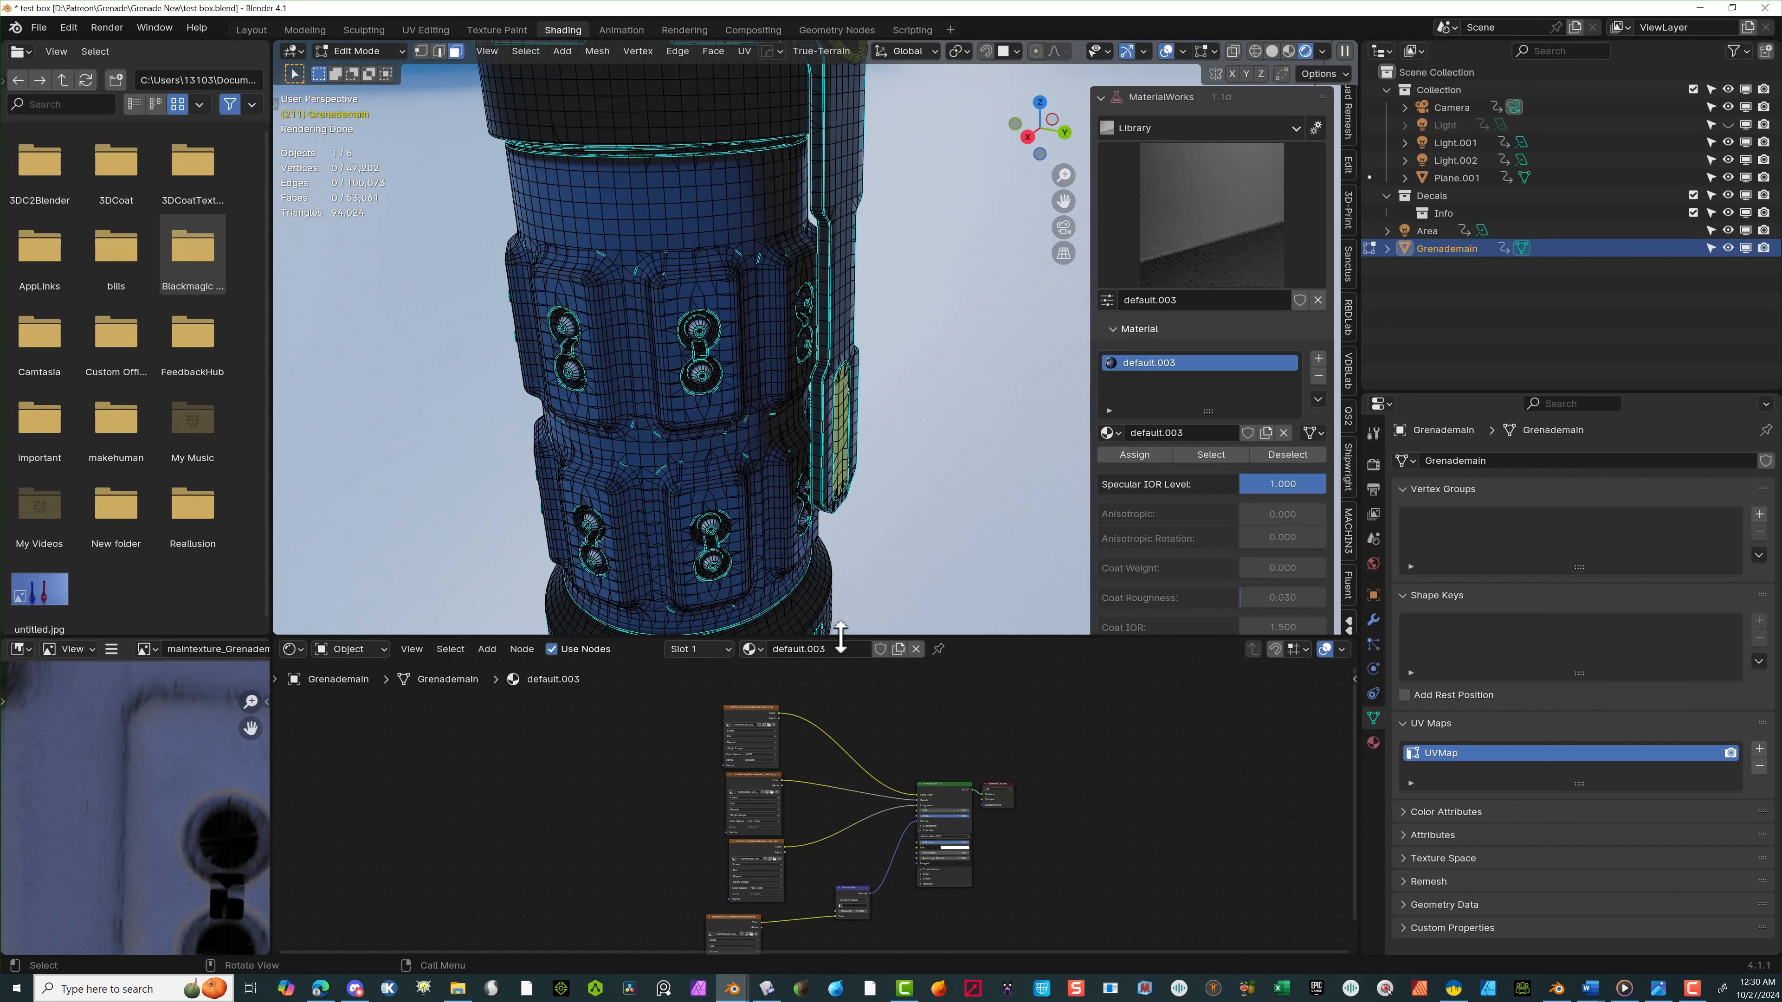
Enlarge the shader editor by shrinking the 3D viewport, and return the grenade to Object Mode after checking its mesh
left_click_drag(836, 636, 835, 497)
scroll(765, 174, "down", 5)
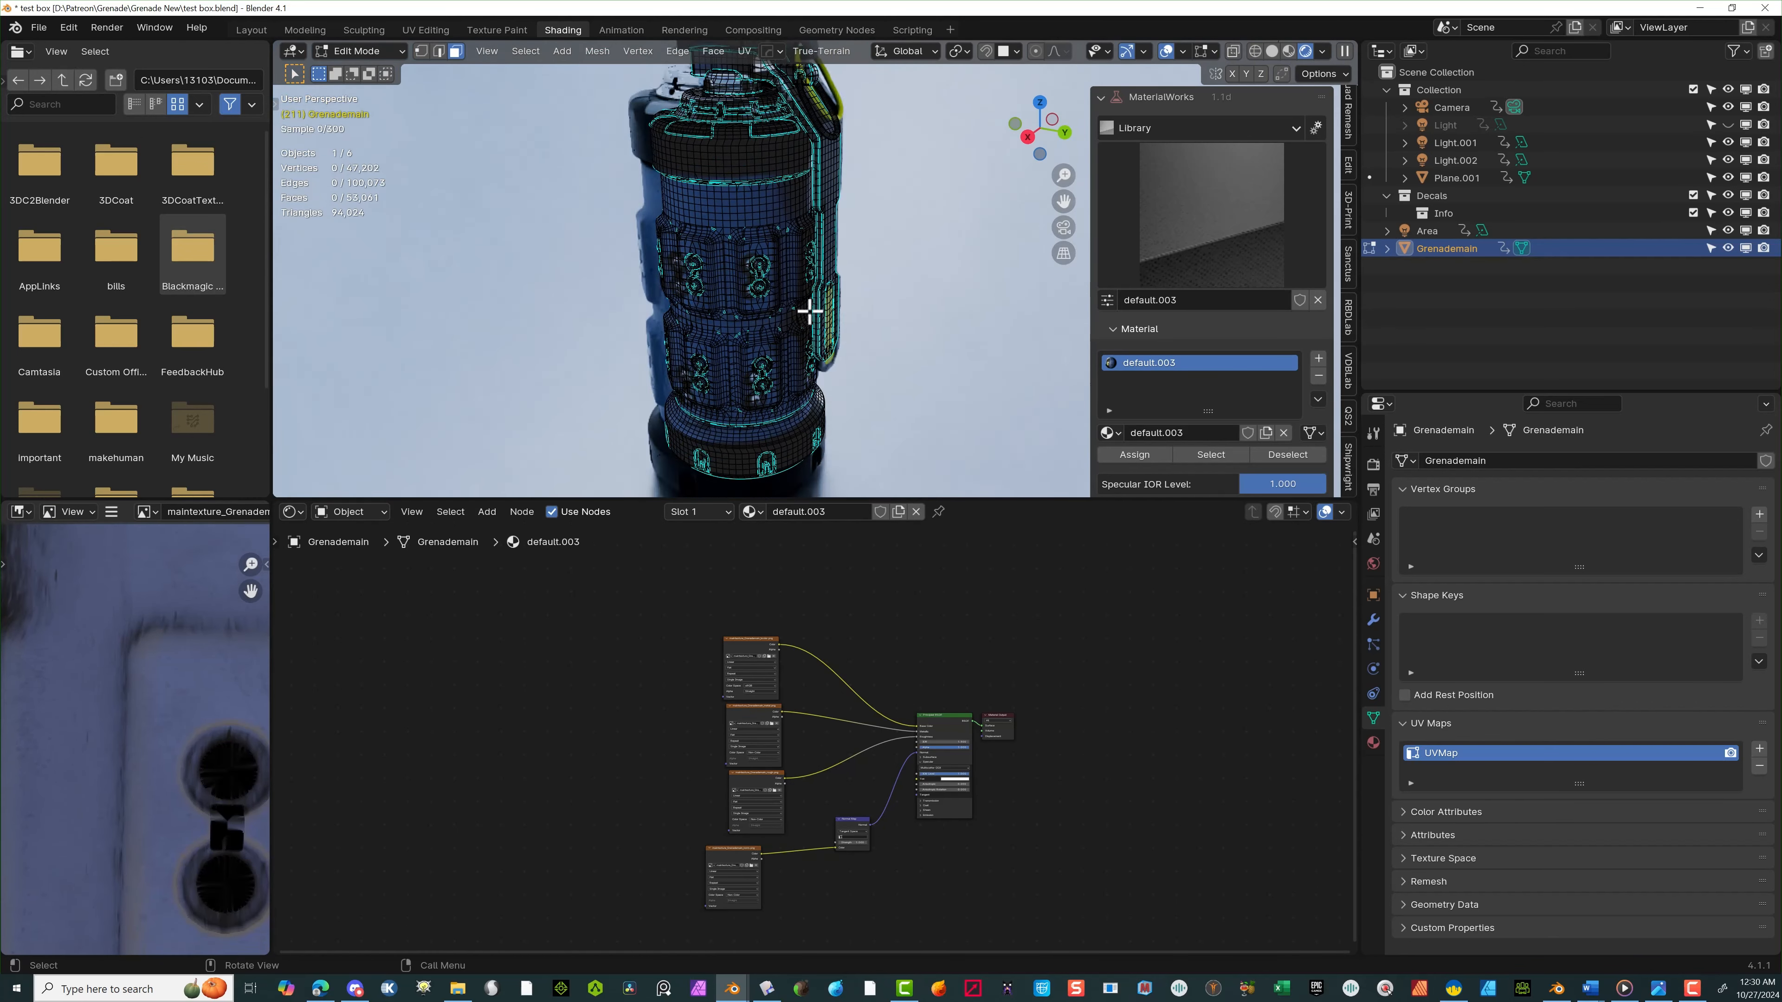
scroll(708, 253, "up", 4)
scroll(693, 257, "up", 1)
middle_click_drag(595, 279, 531, 234)
scroll(625, 234, "up", 1)
scroll(553, 307, "down", 6)
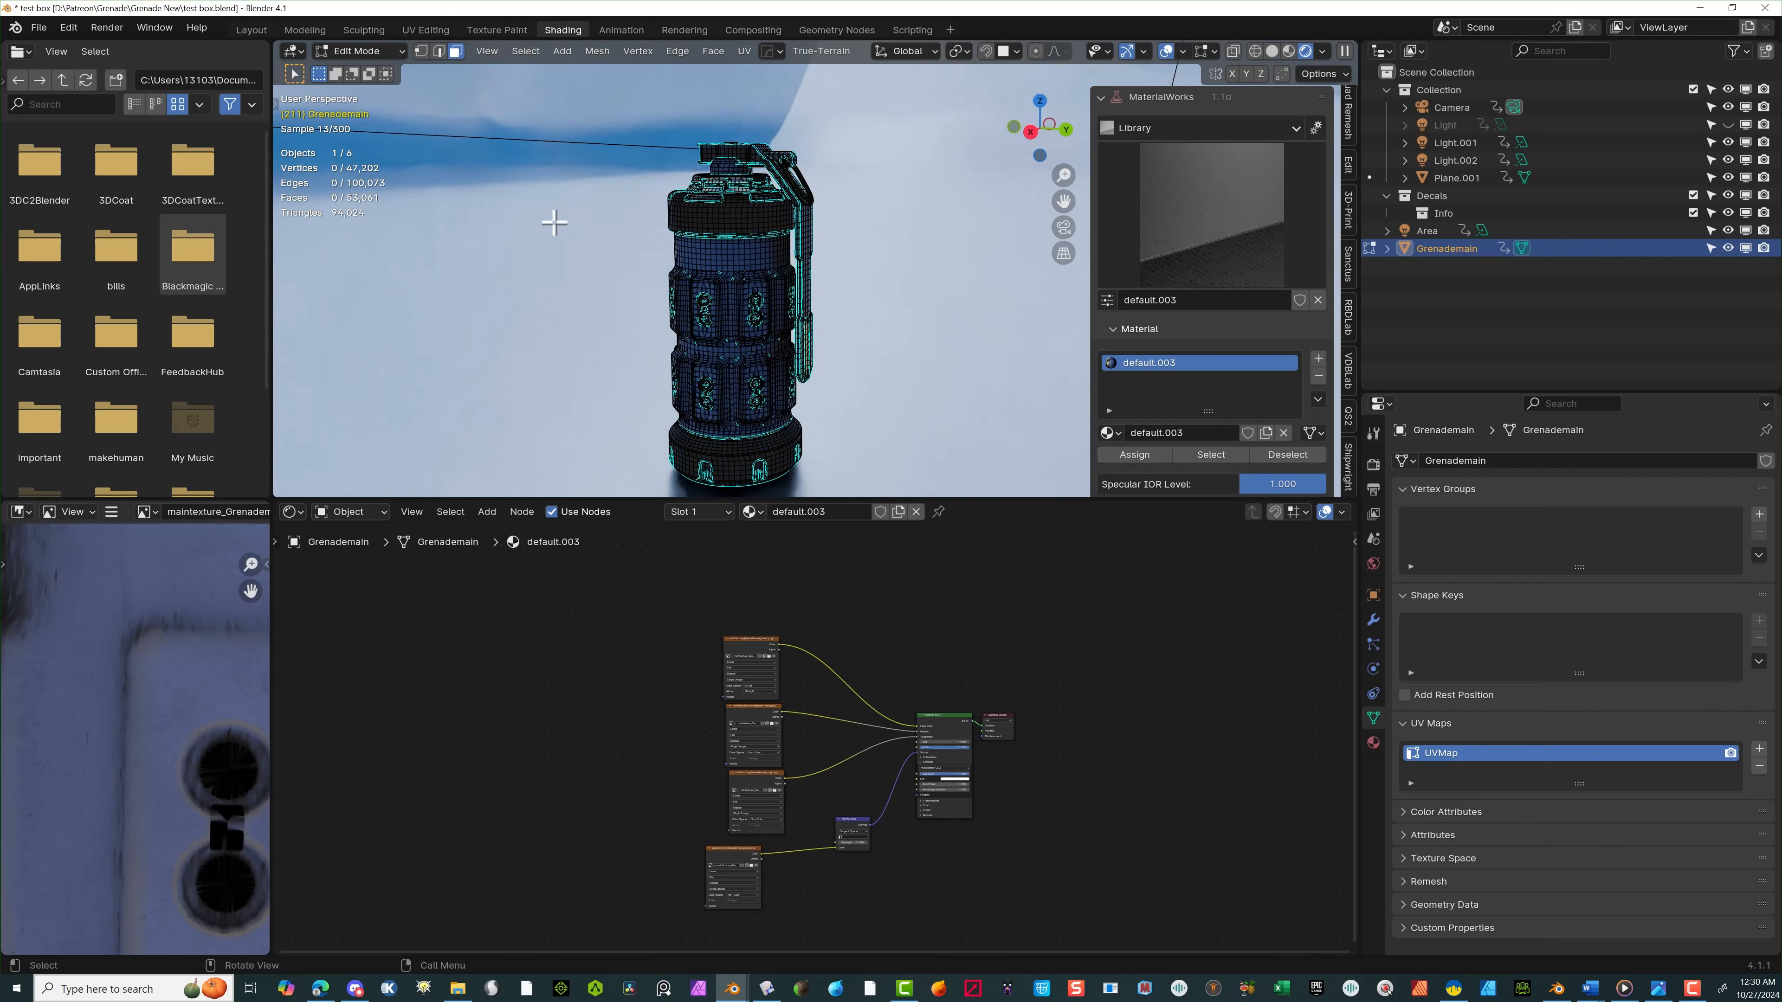
left_click(365, 52)
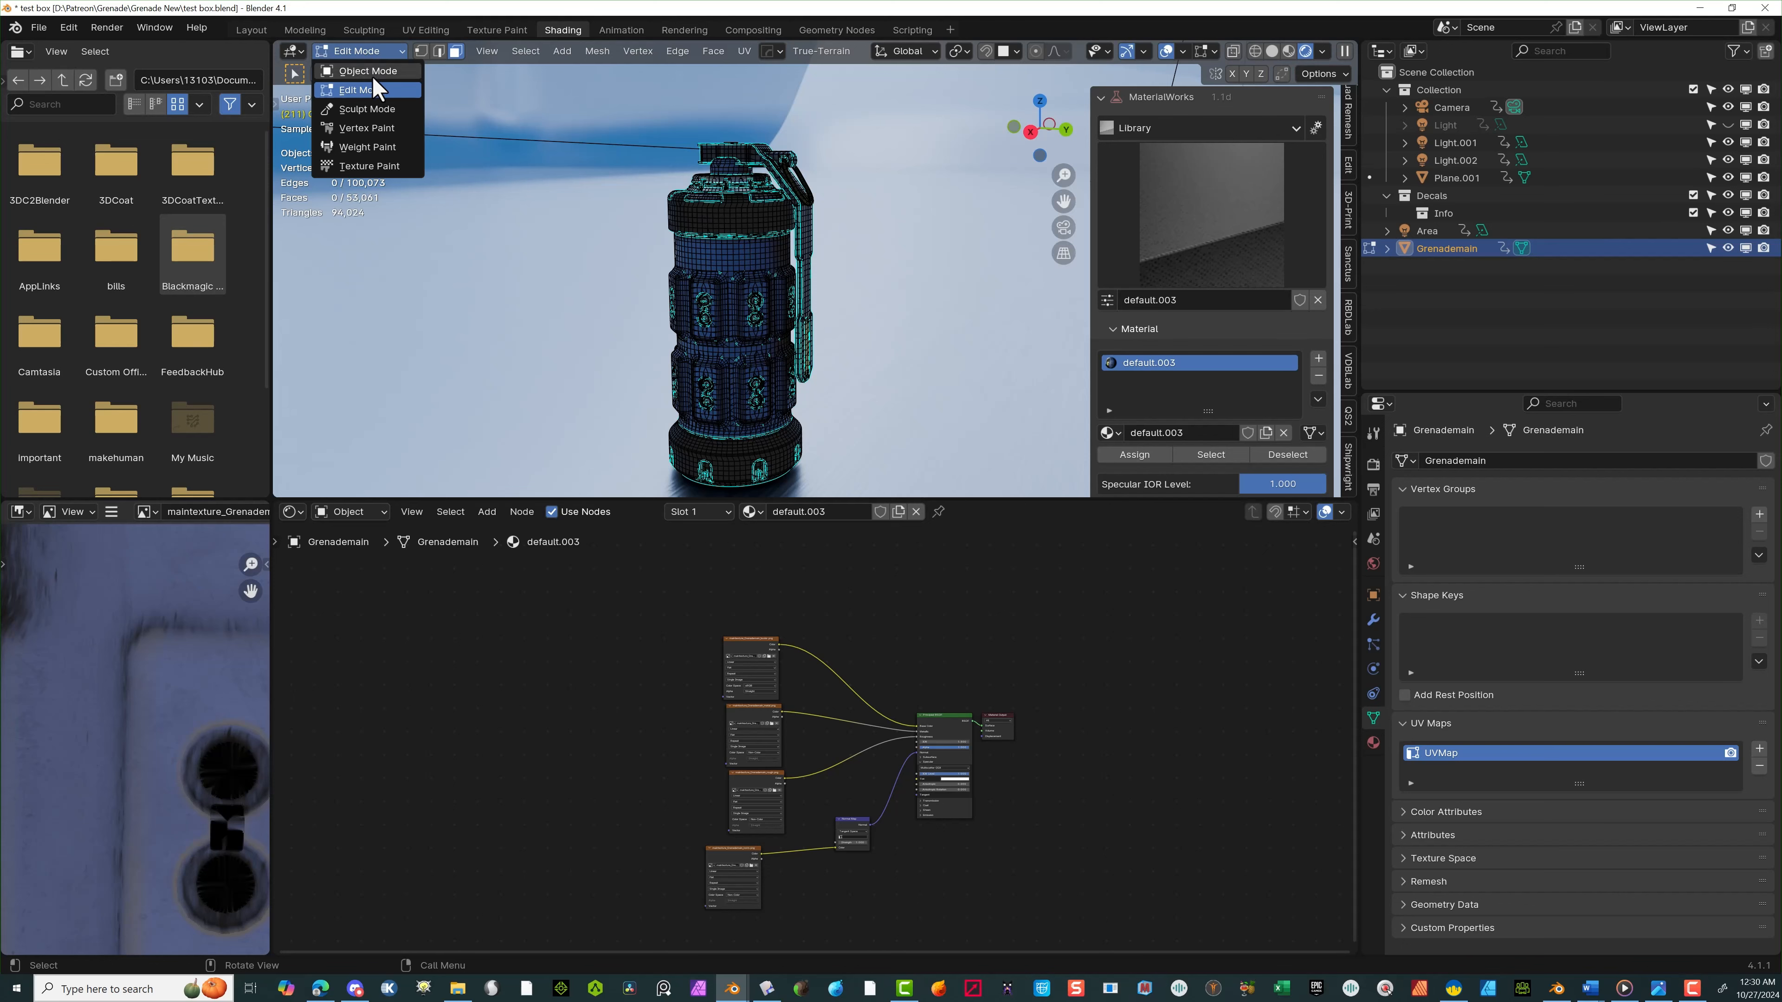
left_click(395, 73)
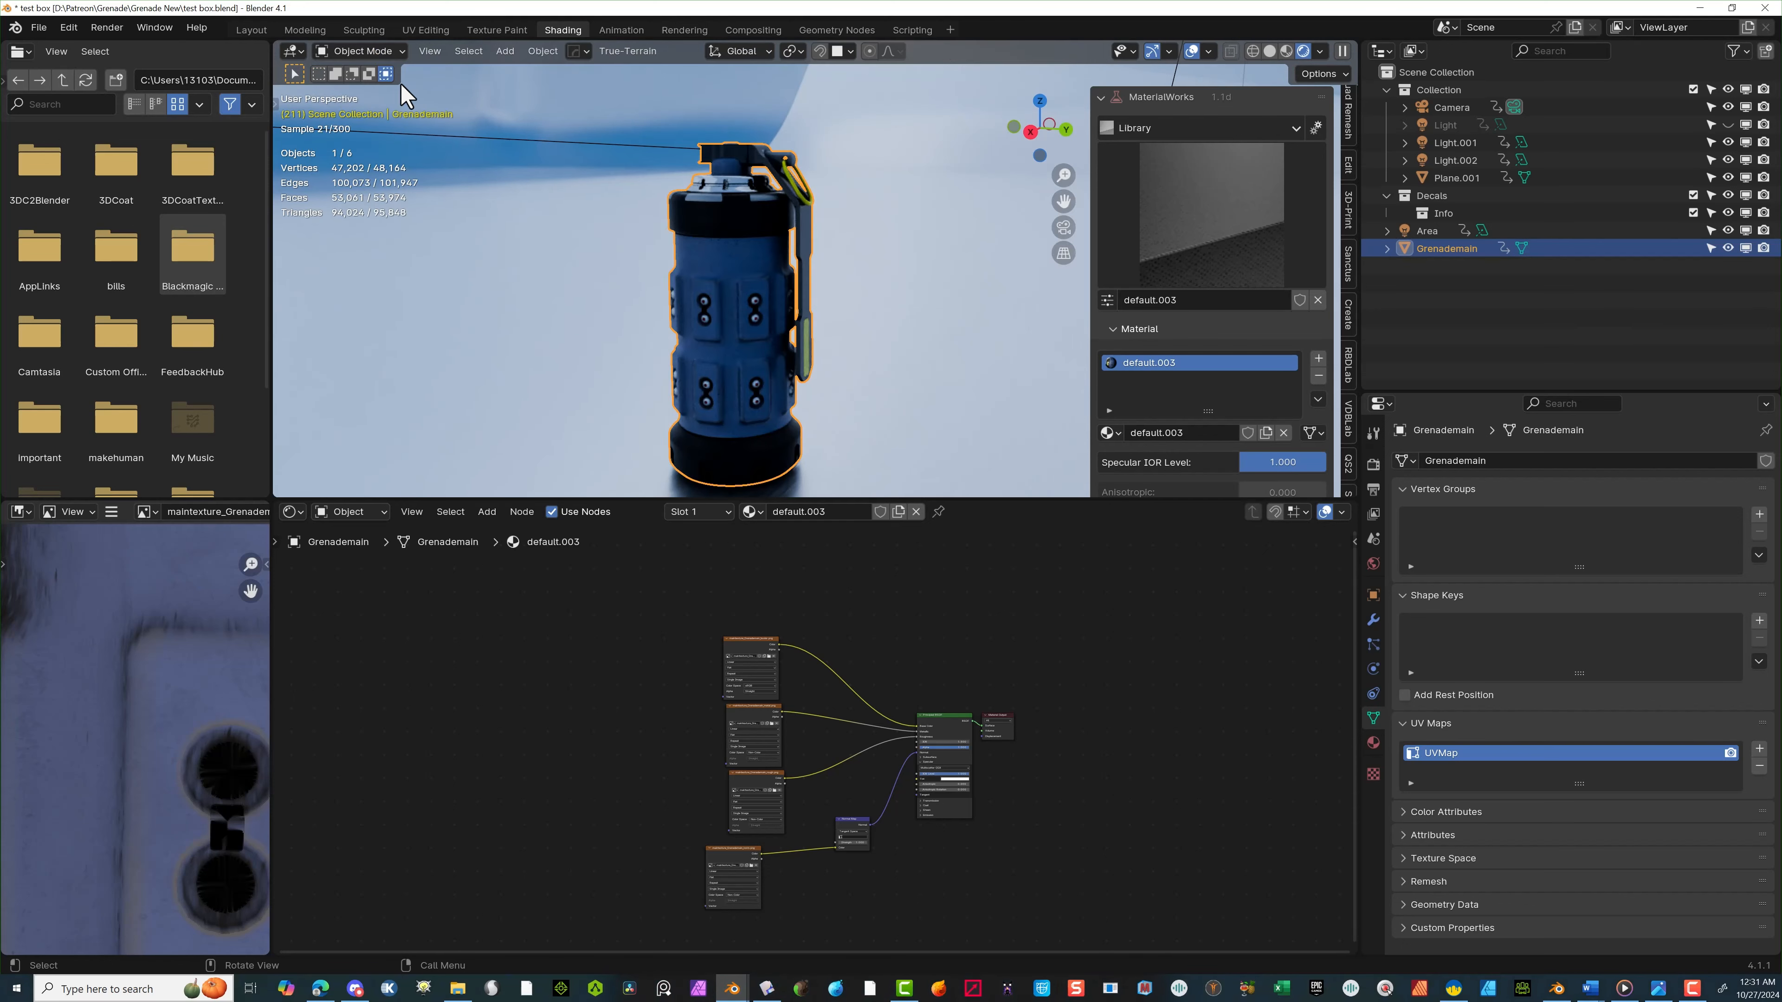
Examine the small round bulbs on the grenade's body panels up close, keeping Grenademain as the selected object
scroll(591, 385, "up", 8)
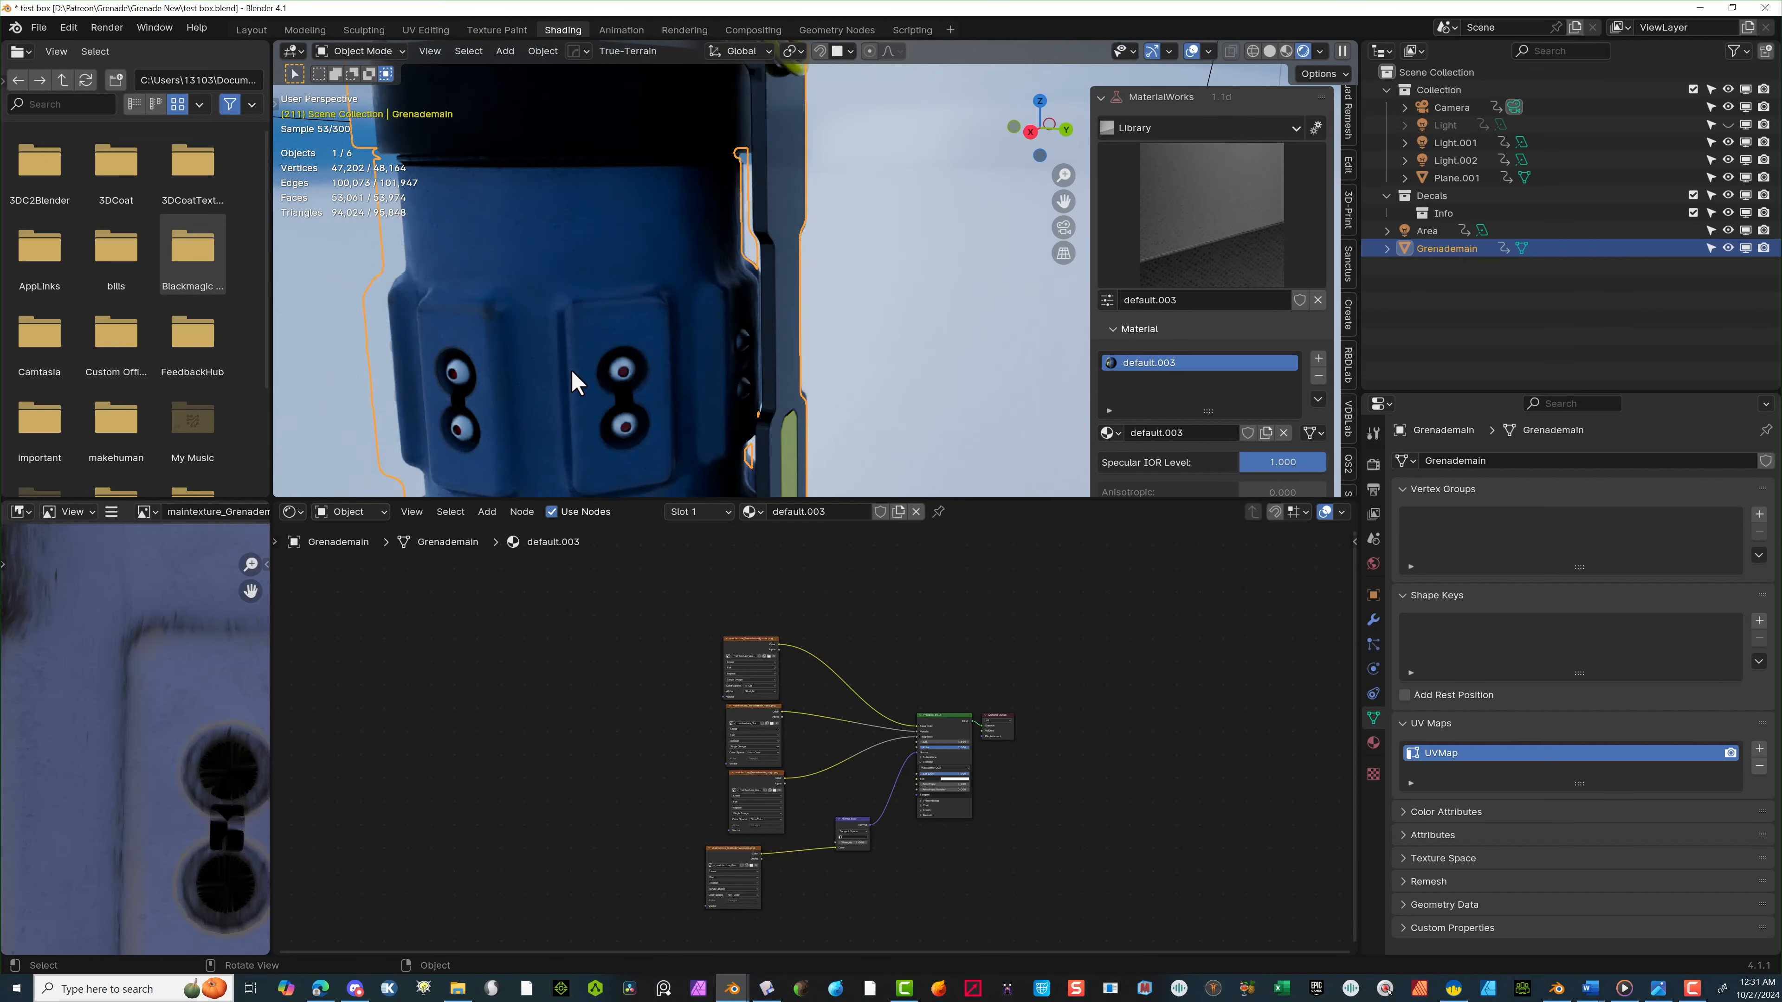
scroll(593, 383, "up", 5)
right_click(772, 365)
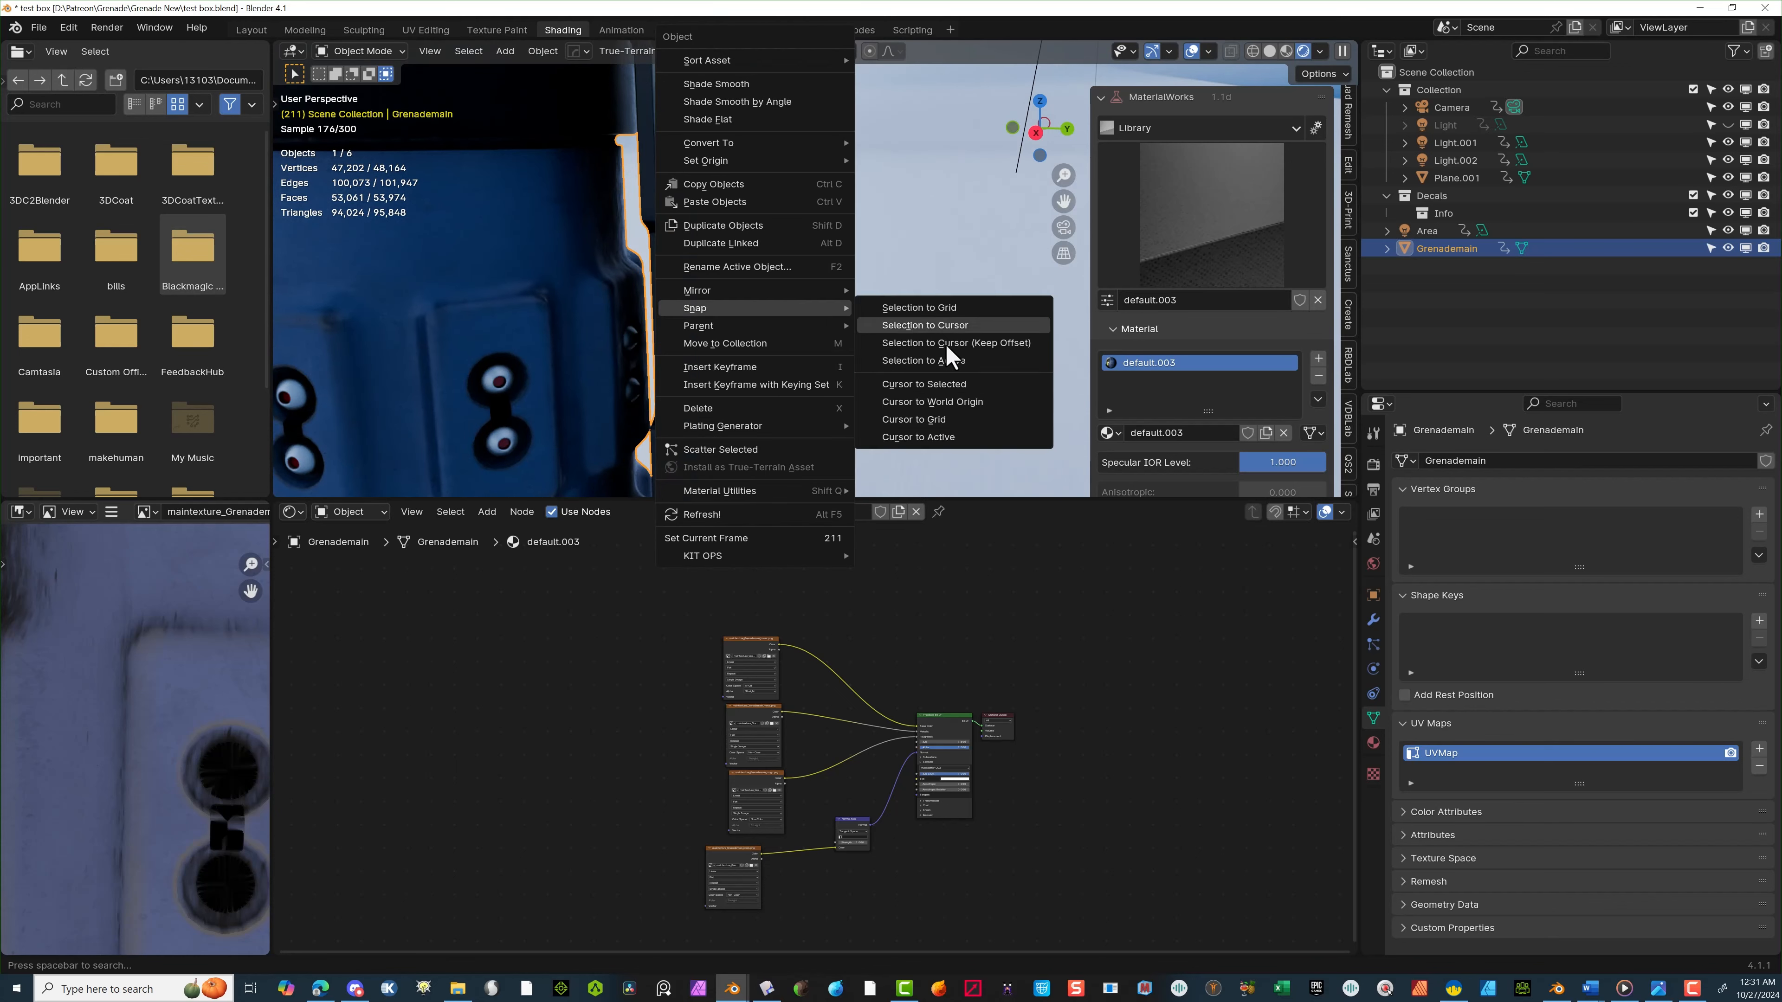
scroll(906, 342, "down", 1)
scroll(885, 351, "down", 2)
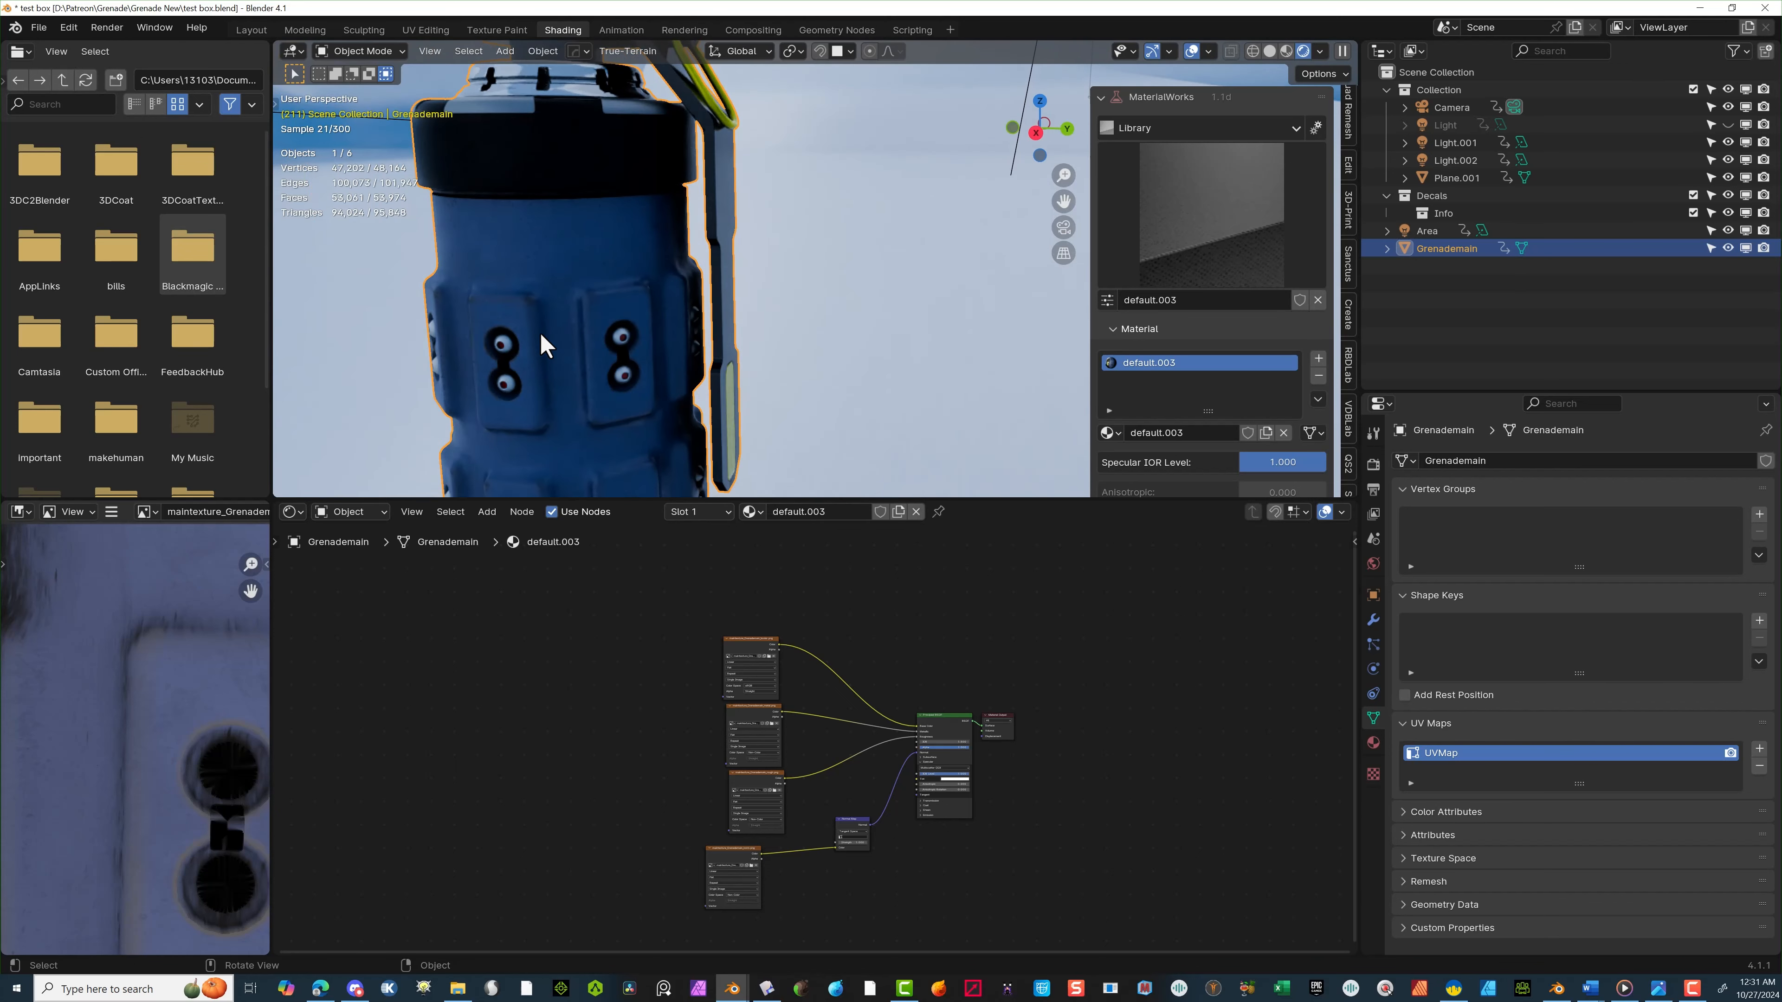
left_click(626, 349)
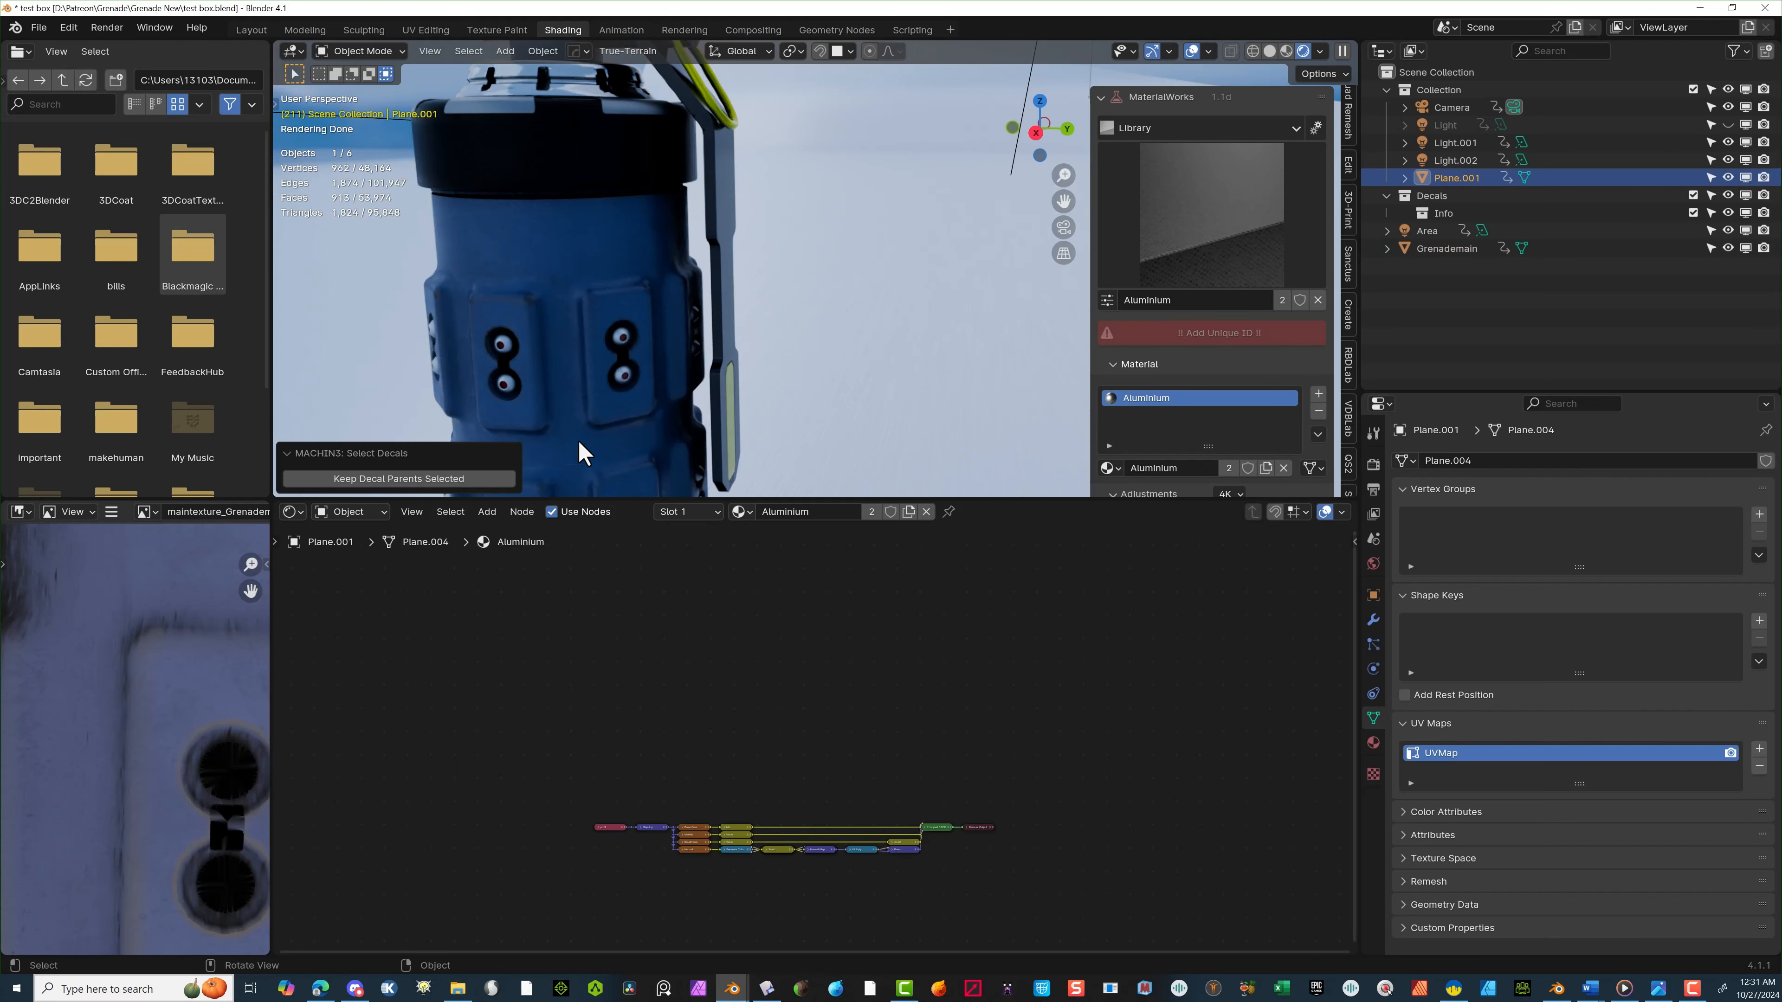
left_click(621, 367)
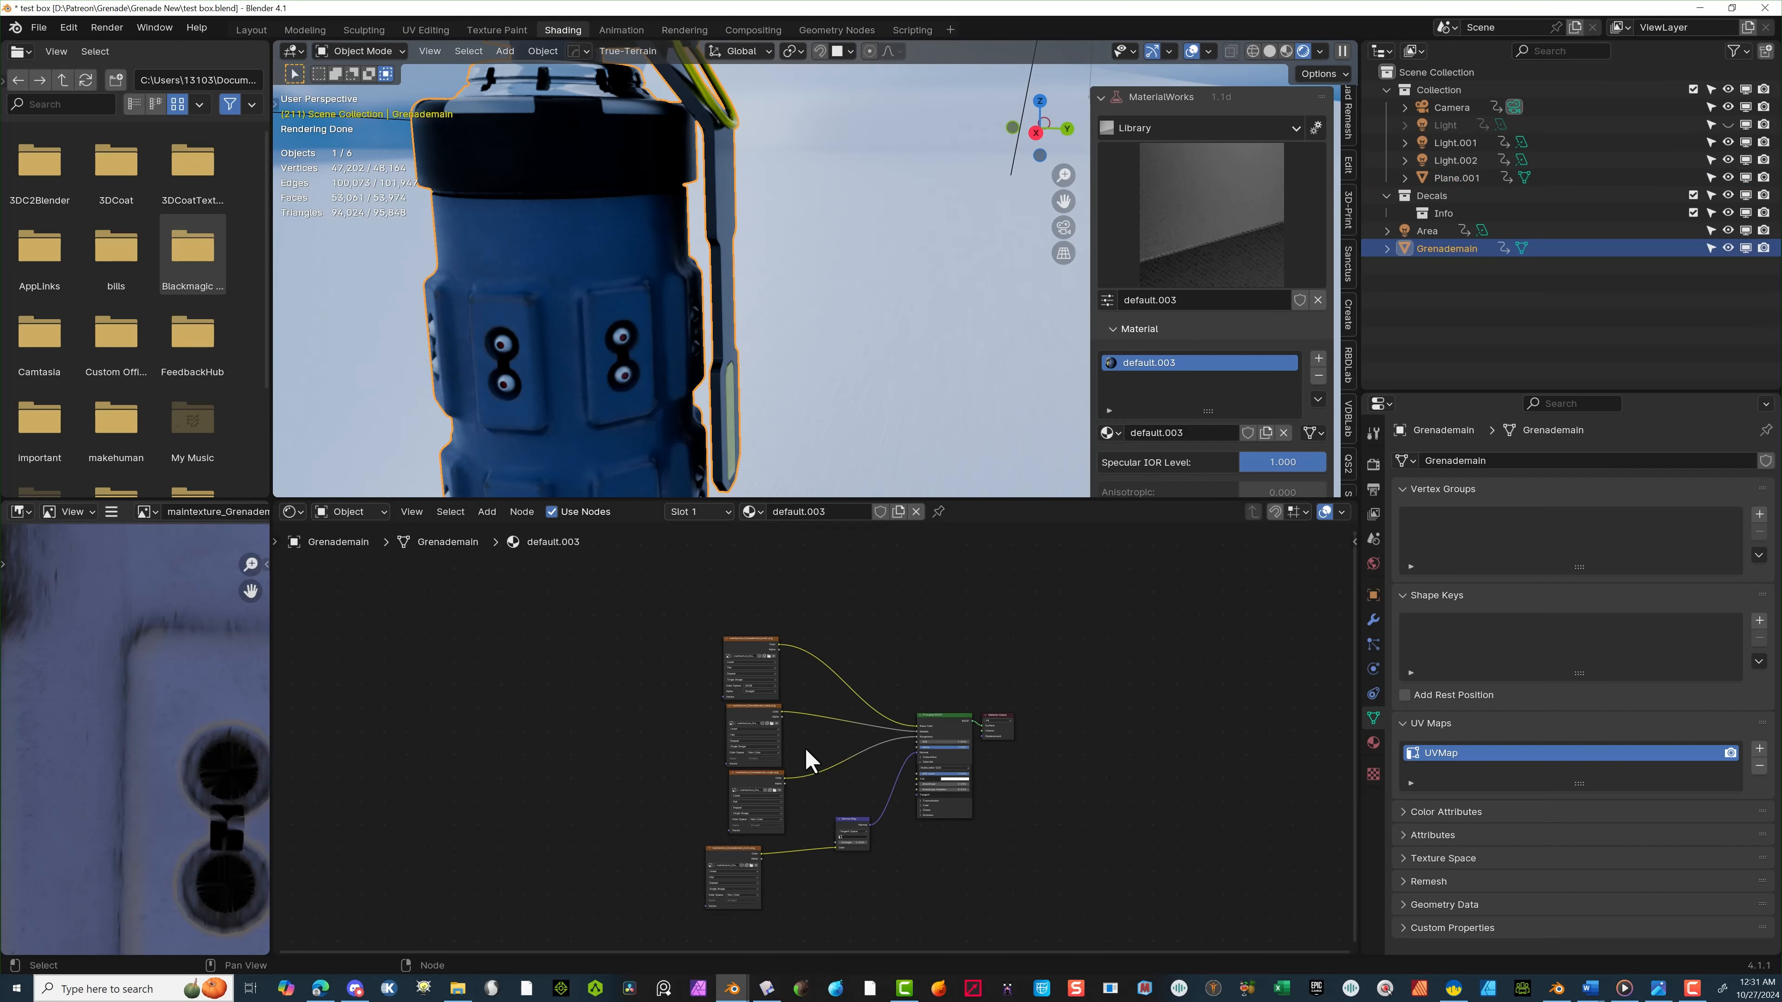
Move the Normal Map and normal texture nodes down and the other three texture nodes up to open a gap between them
middle_click_drag(887, 789, 883, 739)
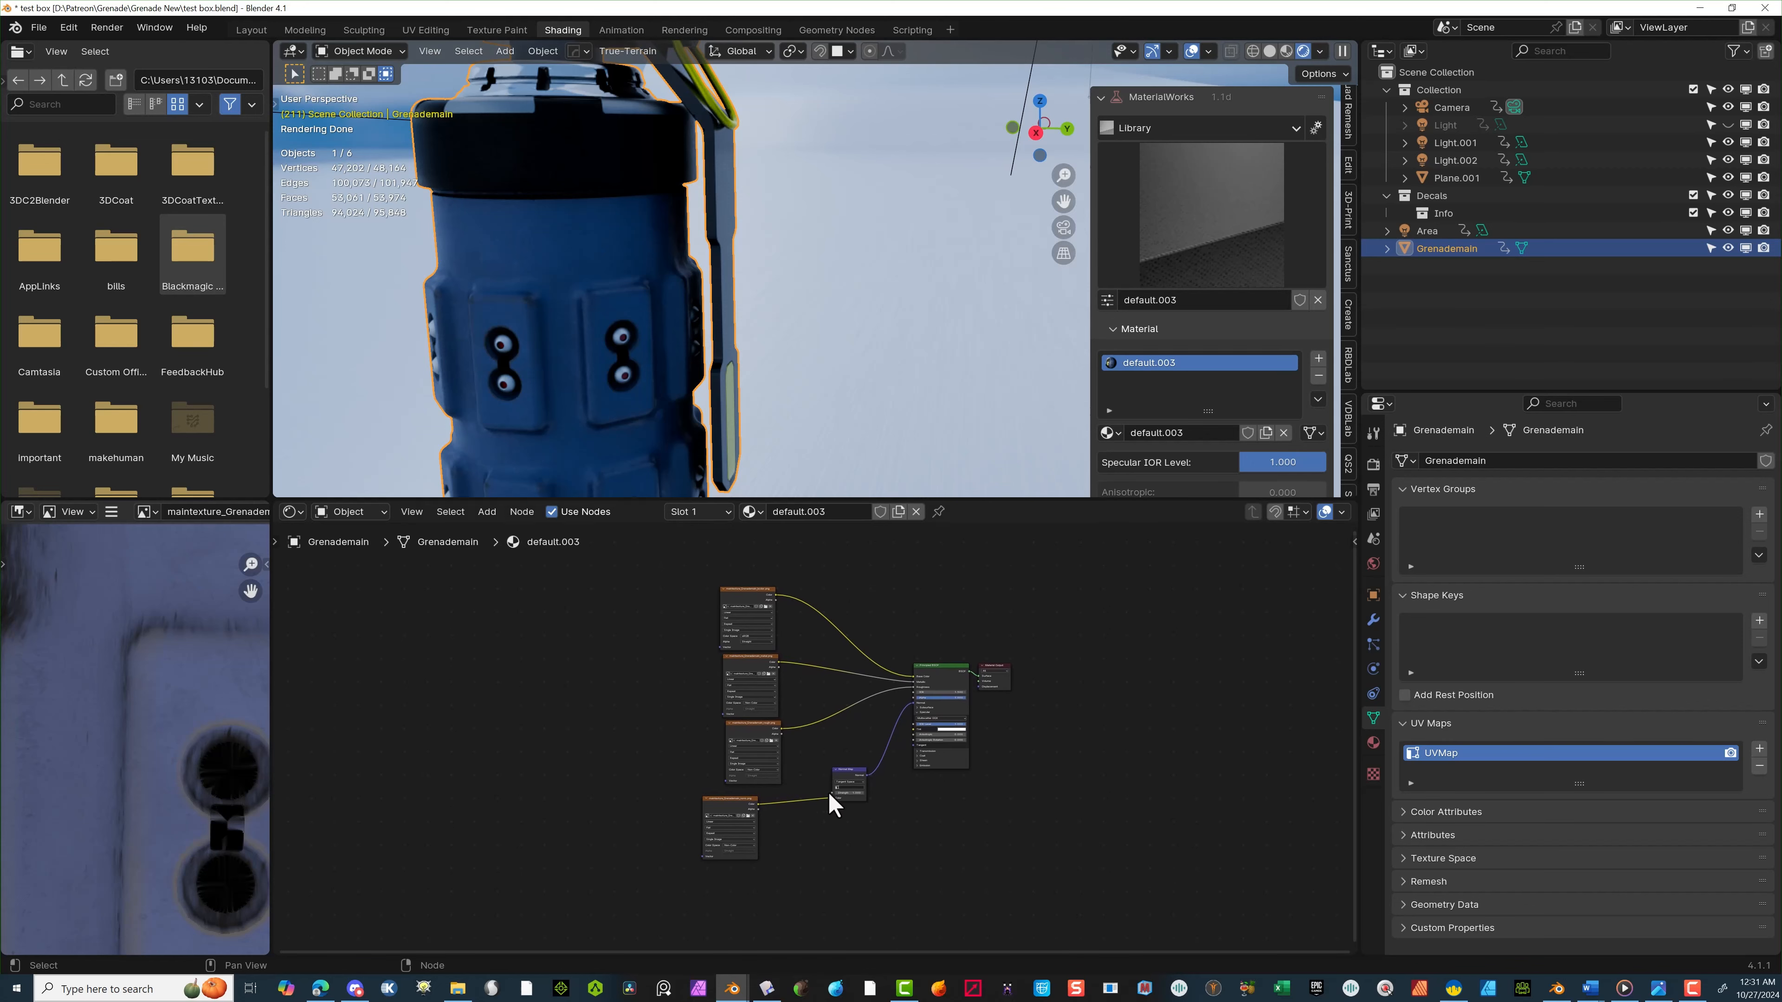
left_click_drag(877, 797, 780, 872)
key("g")
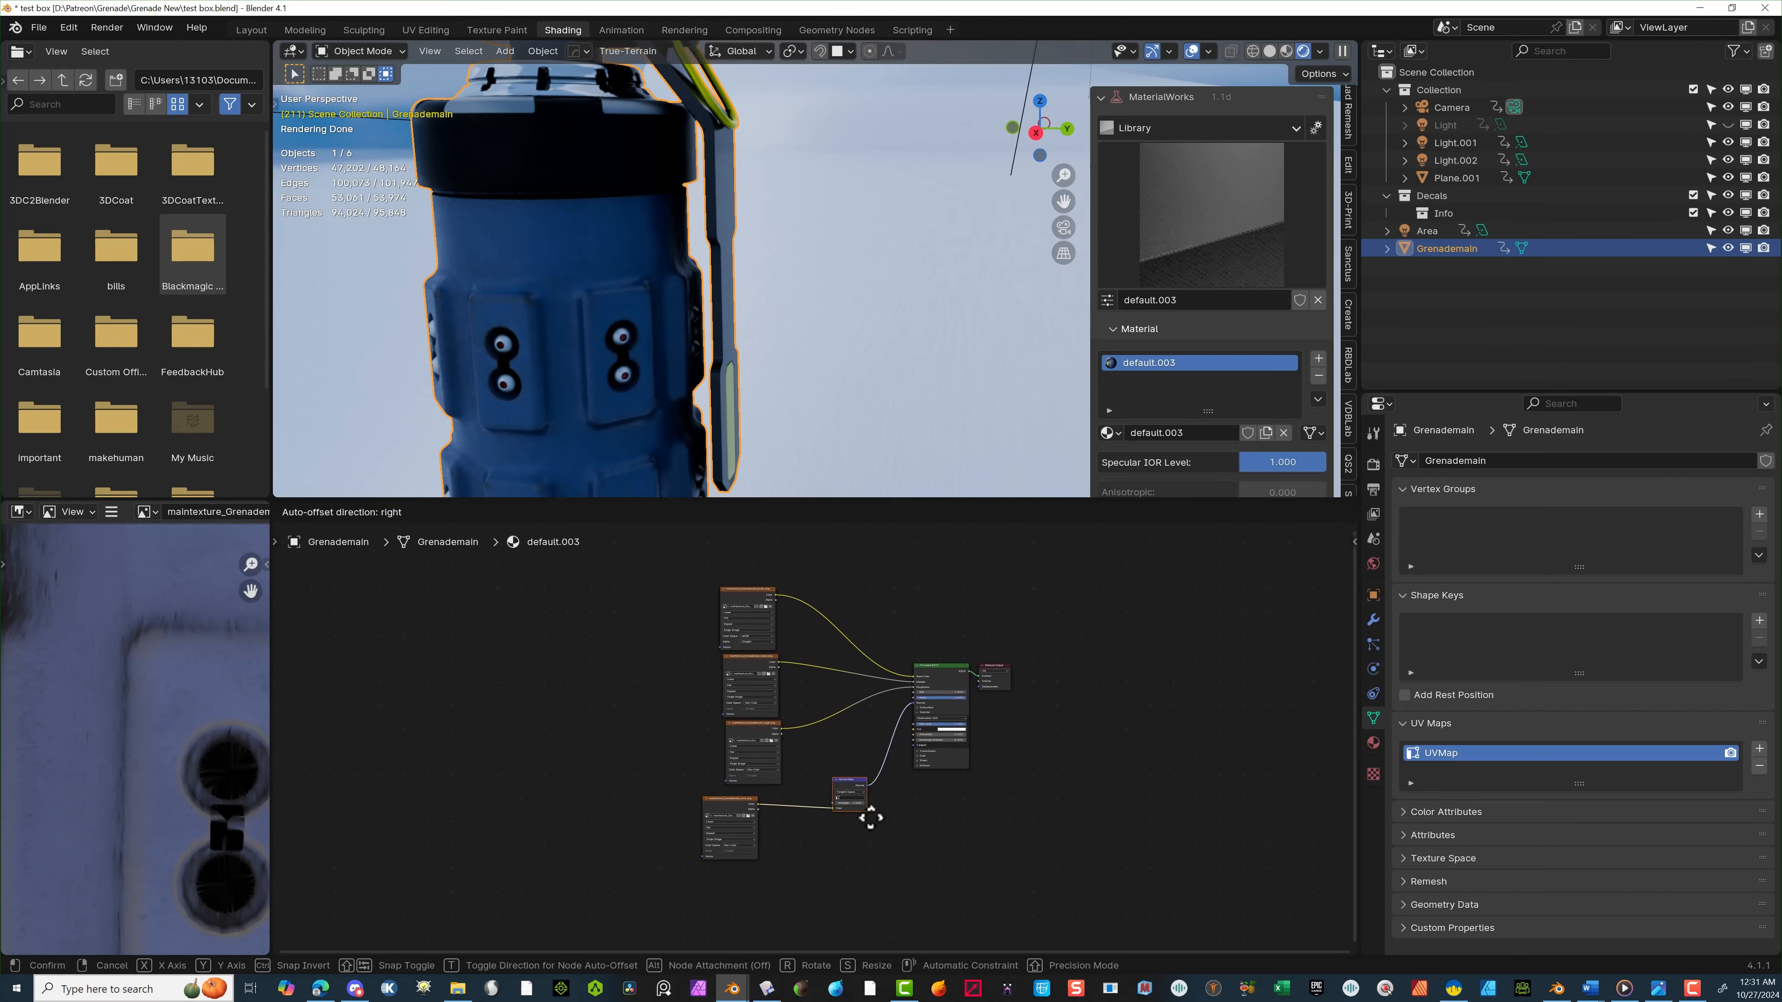
left_click(898, 831)
mouse_move(731, 807)
left_mouse_down()
mouse_move(772, 919)
mouse_move(735, 822)
mouse_move(759, 880)
left_mouse_up()
left_click_drag(786, 796, 722, 647)
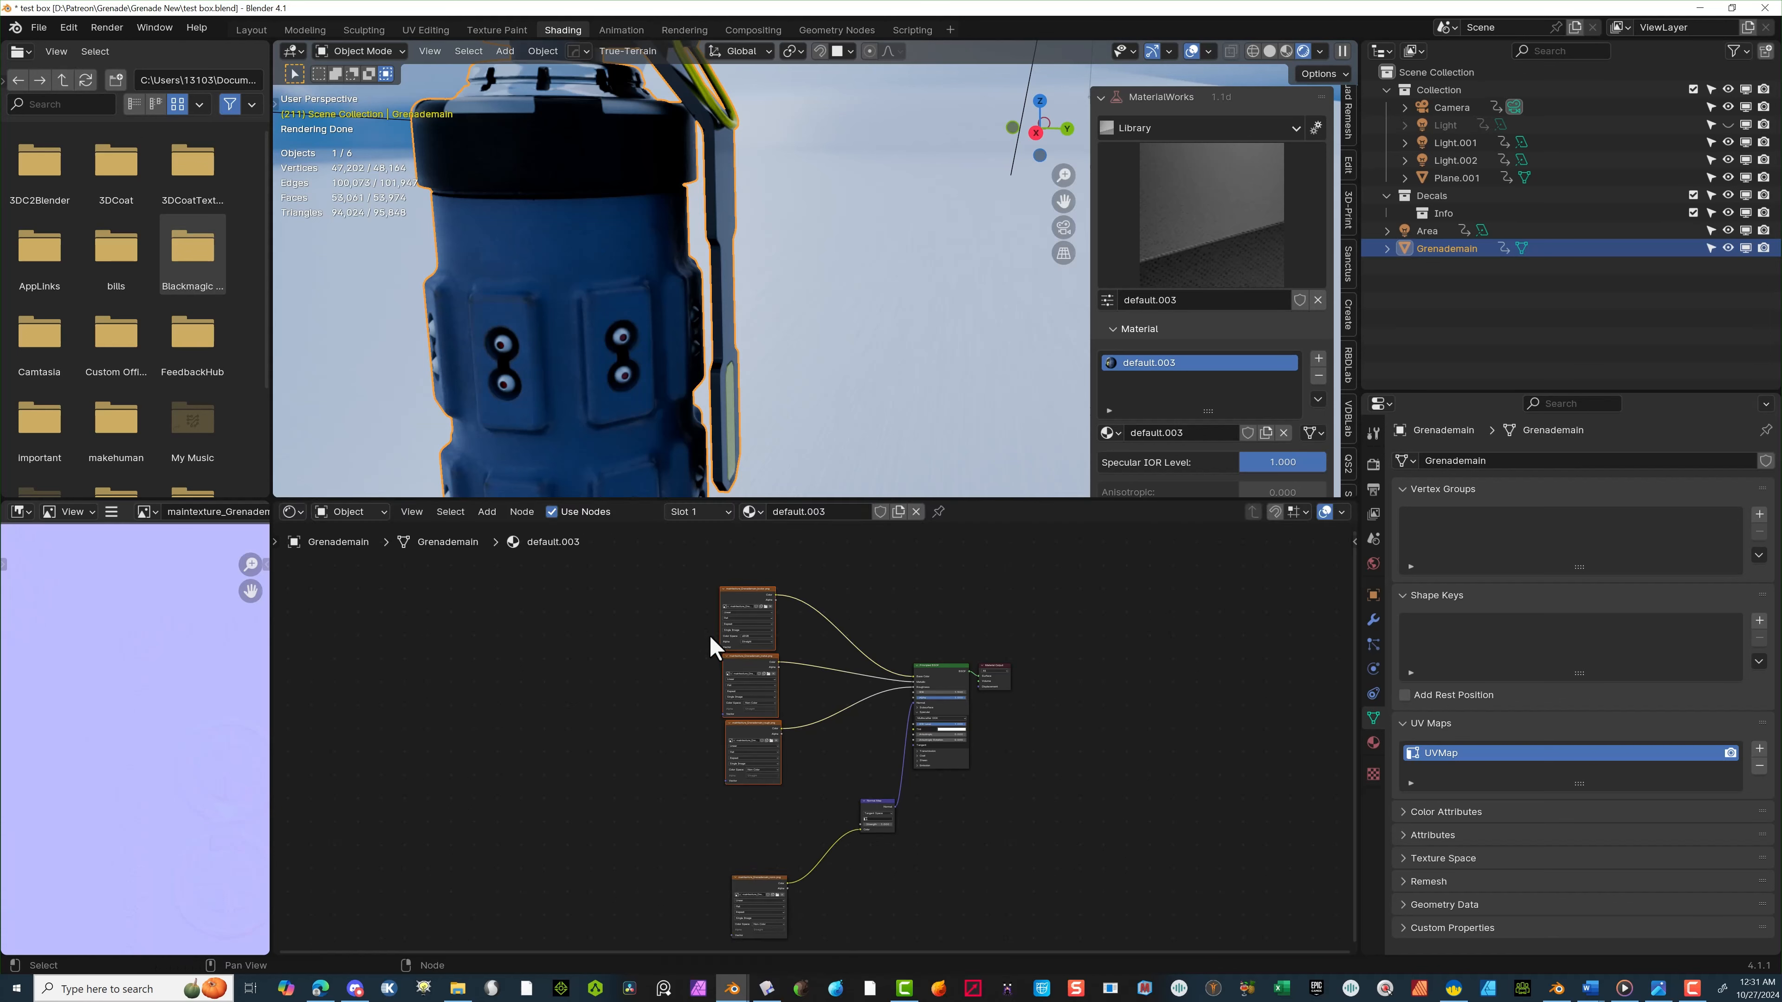
left_click_drag(758, 741, 707, 637)
Expand the Emission section of the Principled BSDF node
scroll(826, 772, "up", 3)
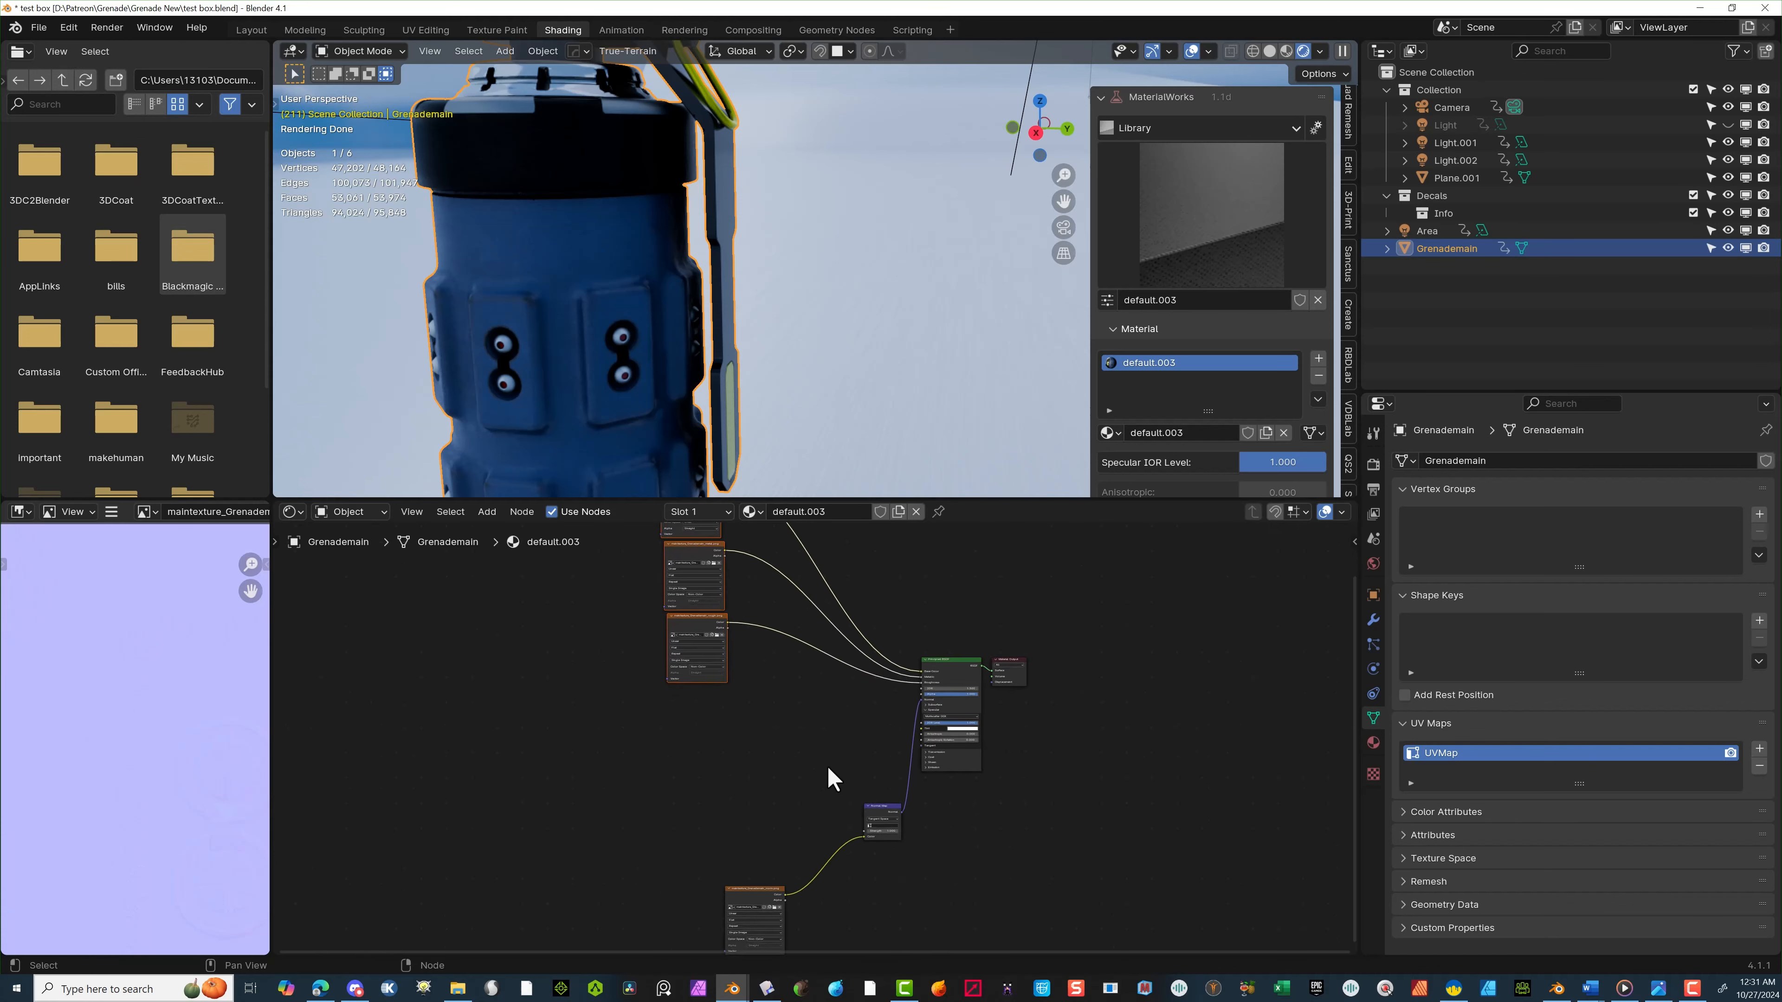
scroll(929, 750, "up", 1)
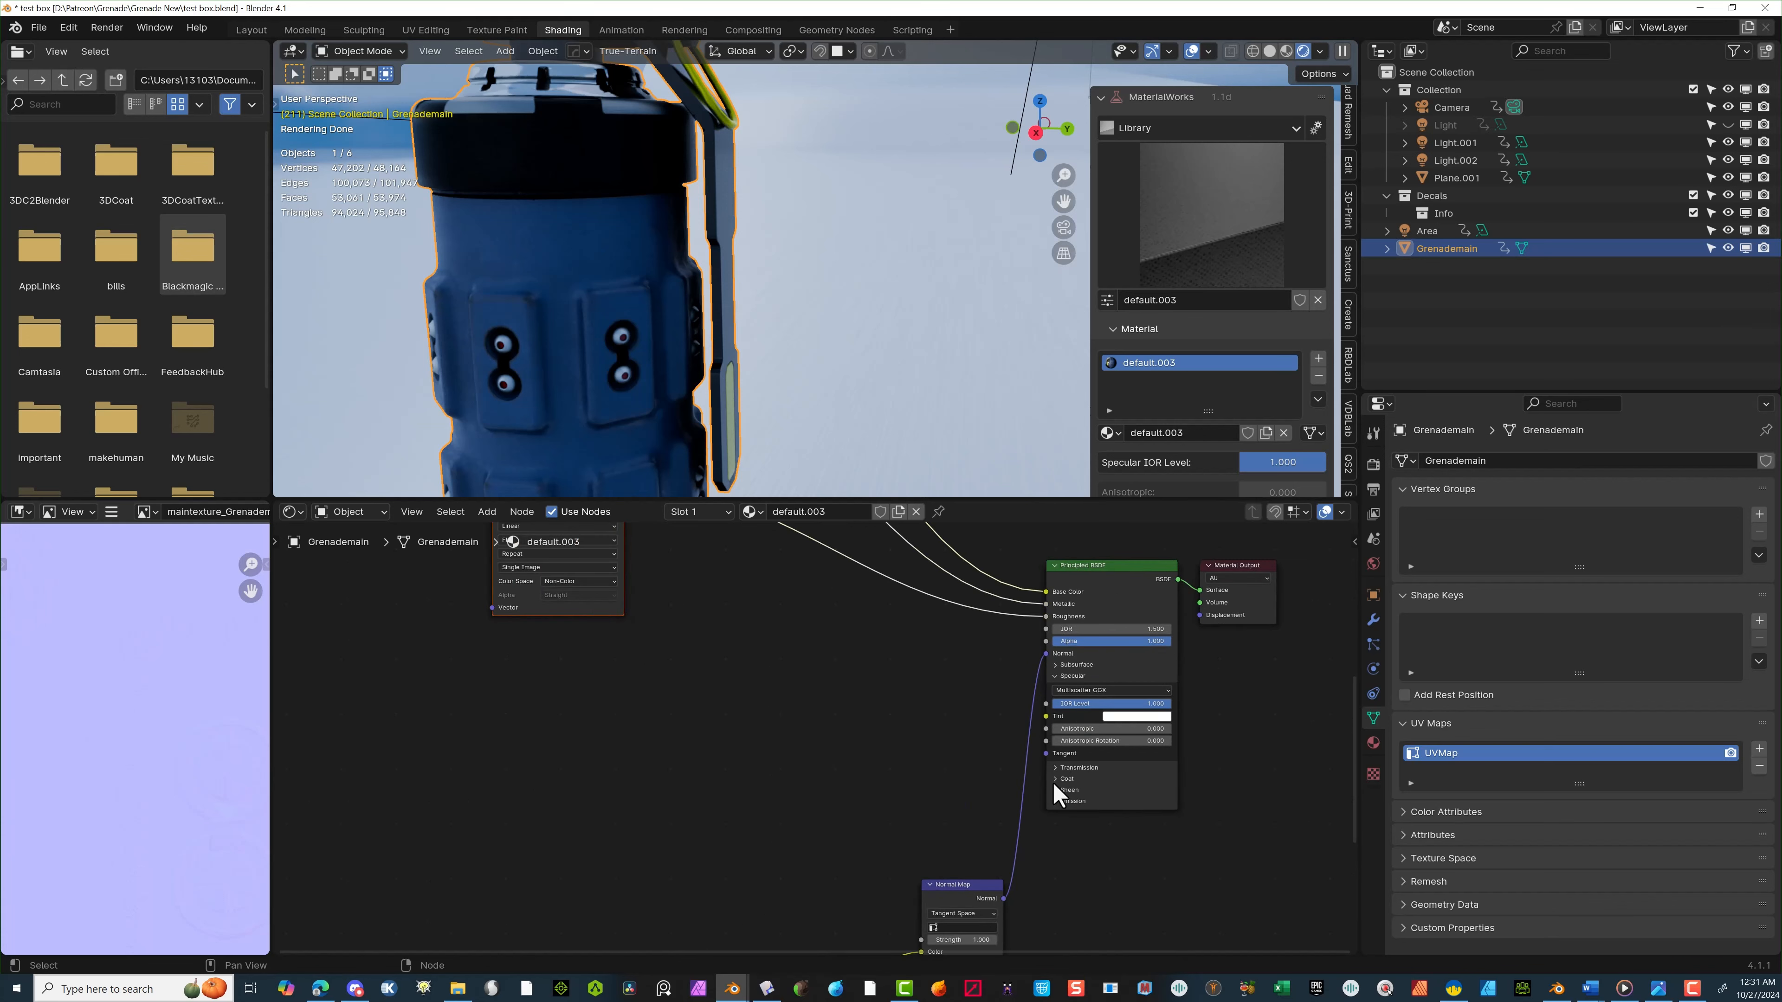
left_click(1059, 801)
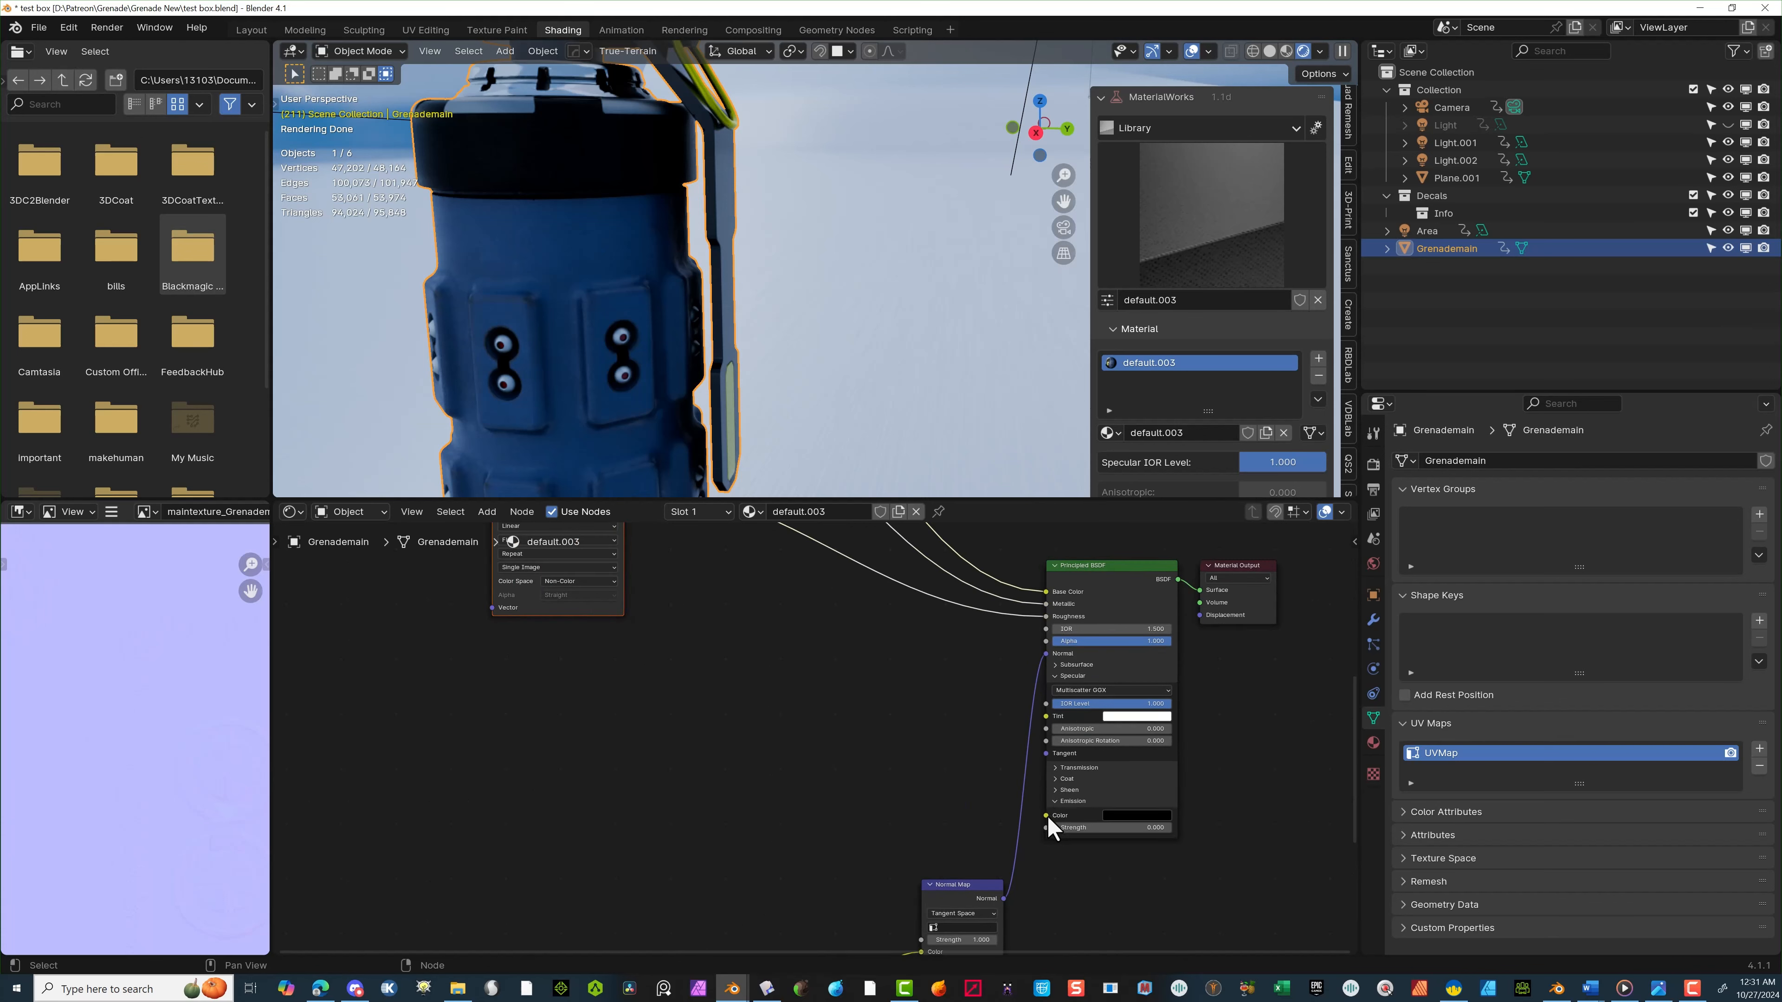
left_click_drag(1046, 815, 567, 749)
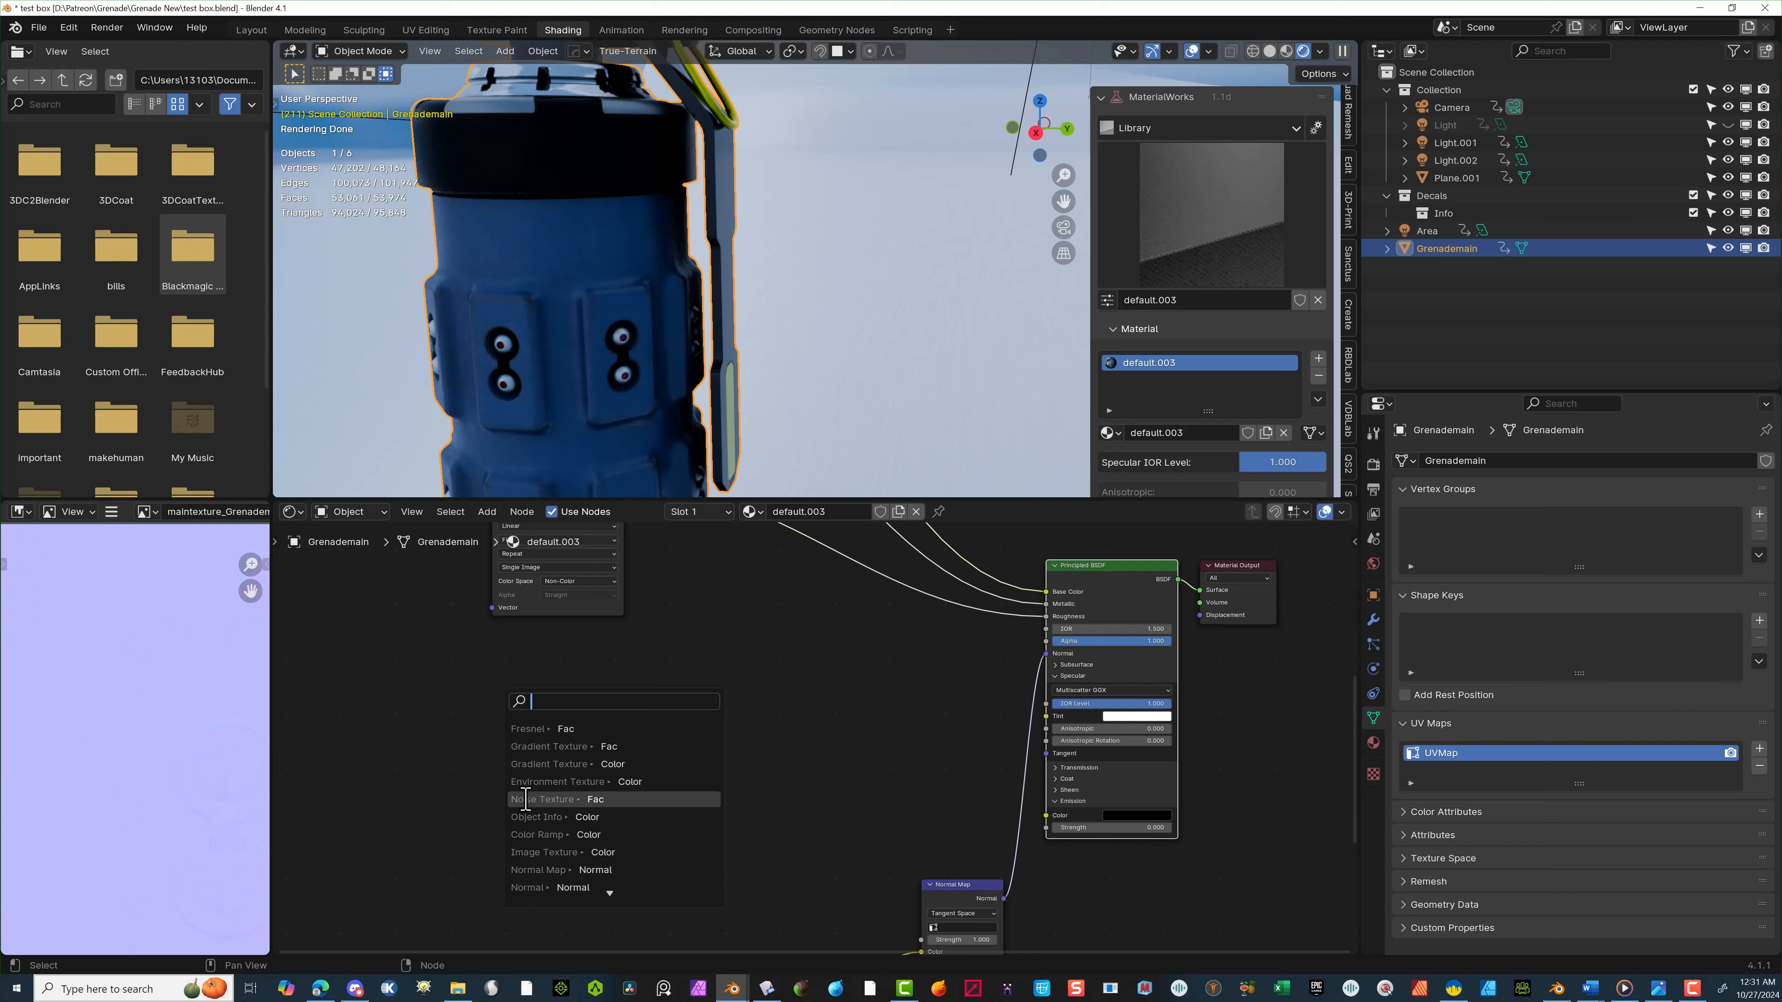
left_click(588, 851)
left_click(584, 866)
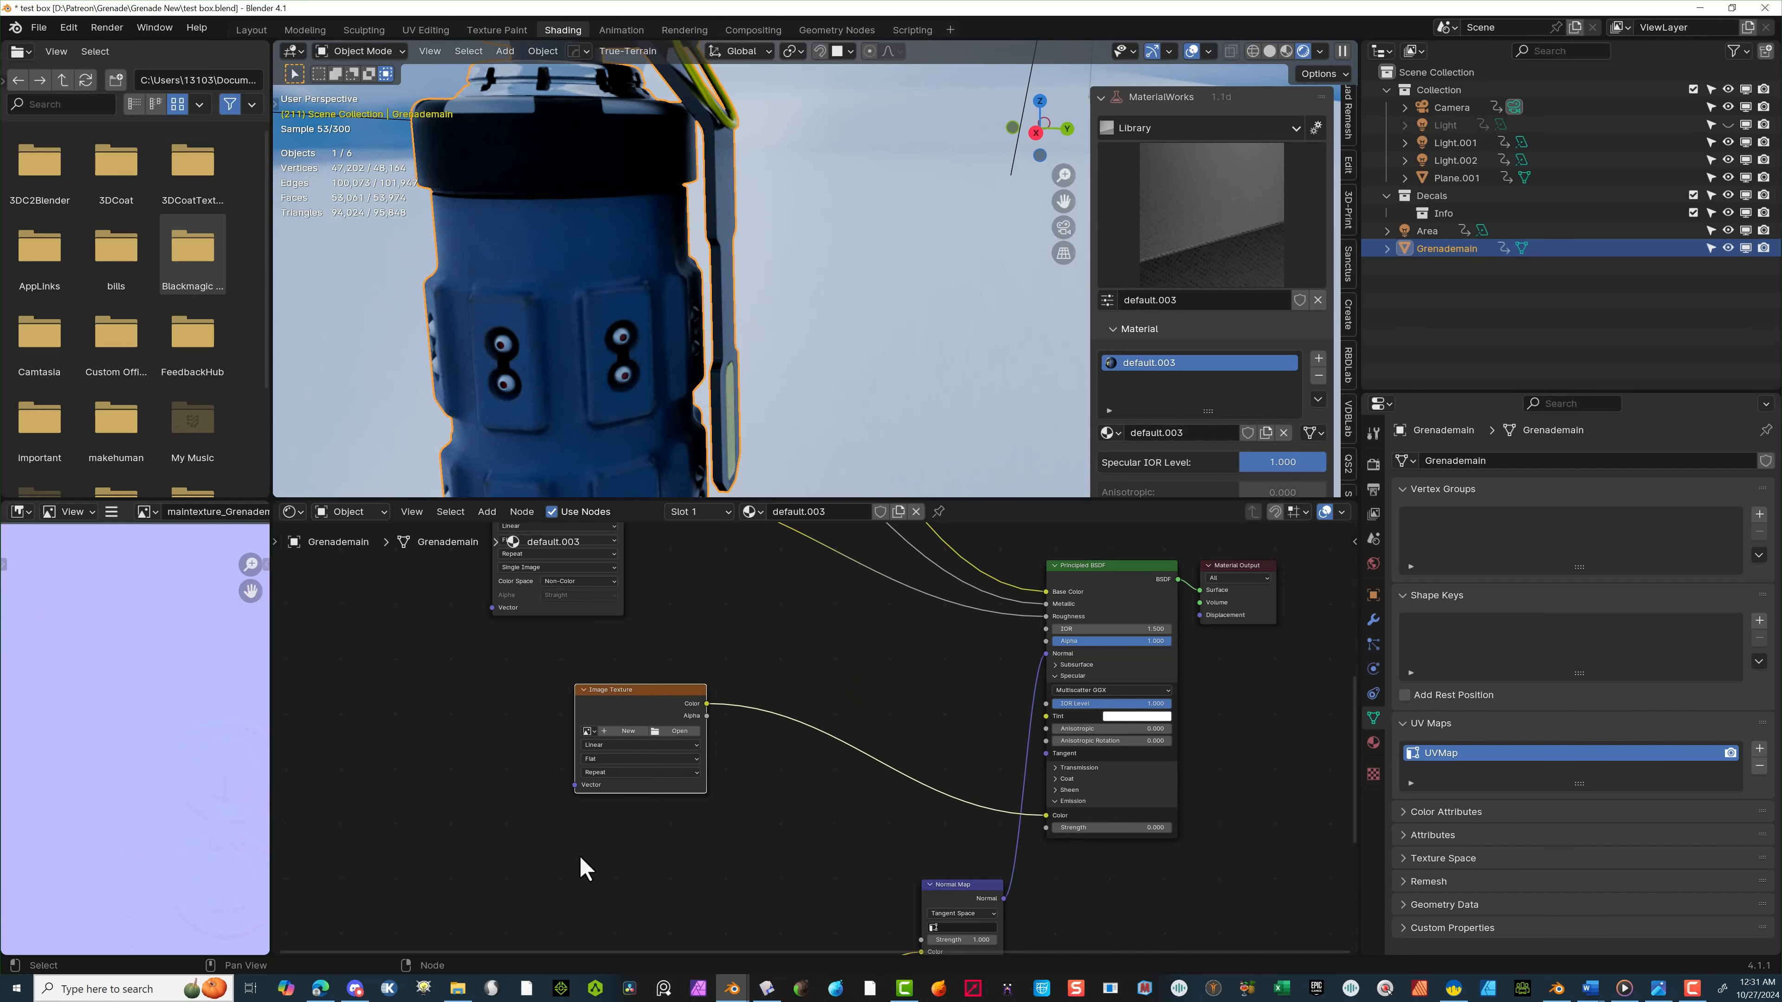
left_click(676, 732)
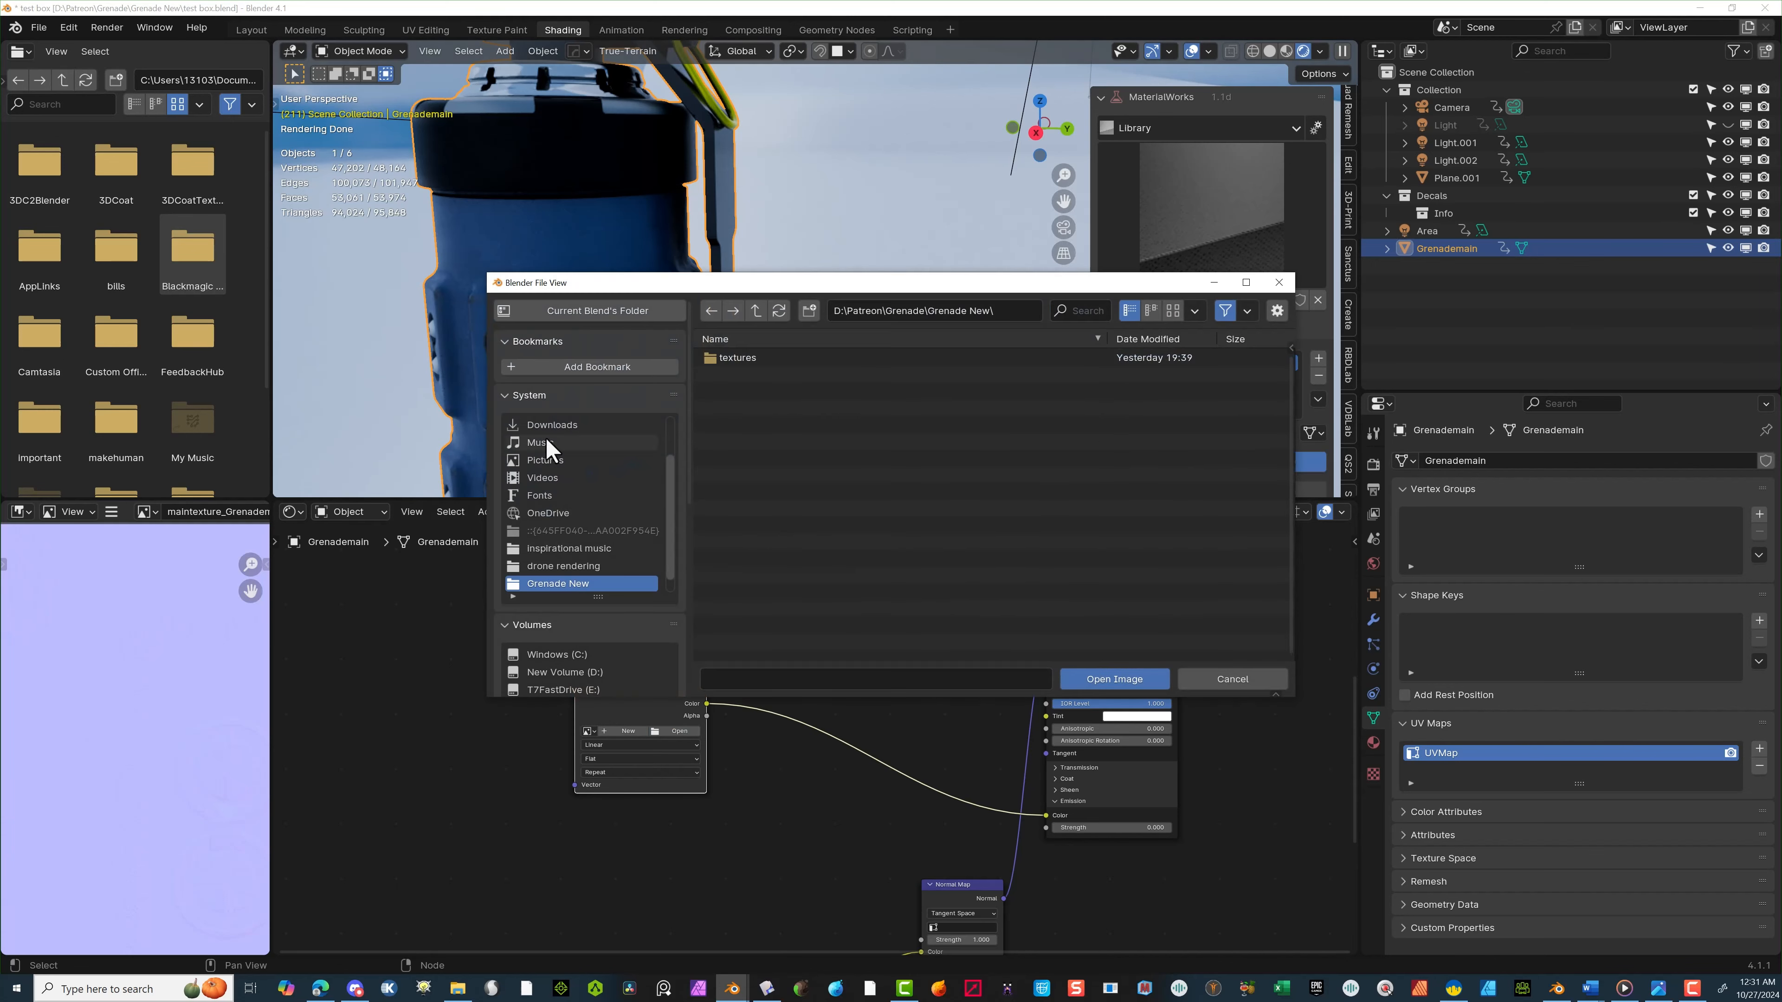
scroll(796, 772, "down", 2)
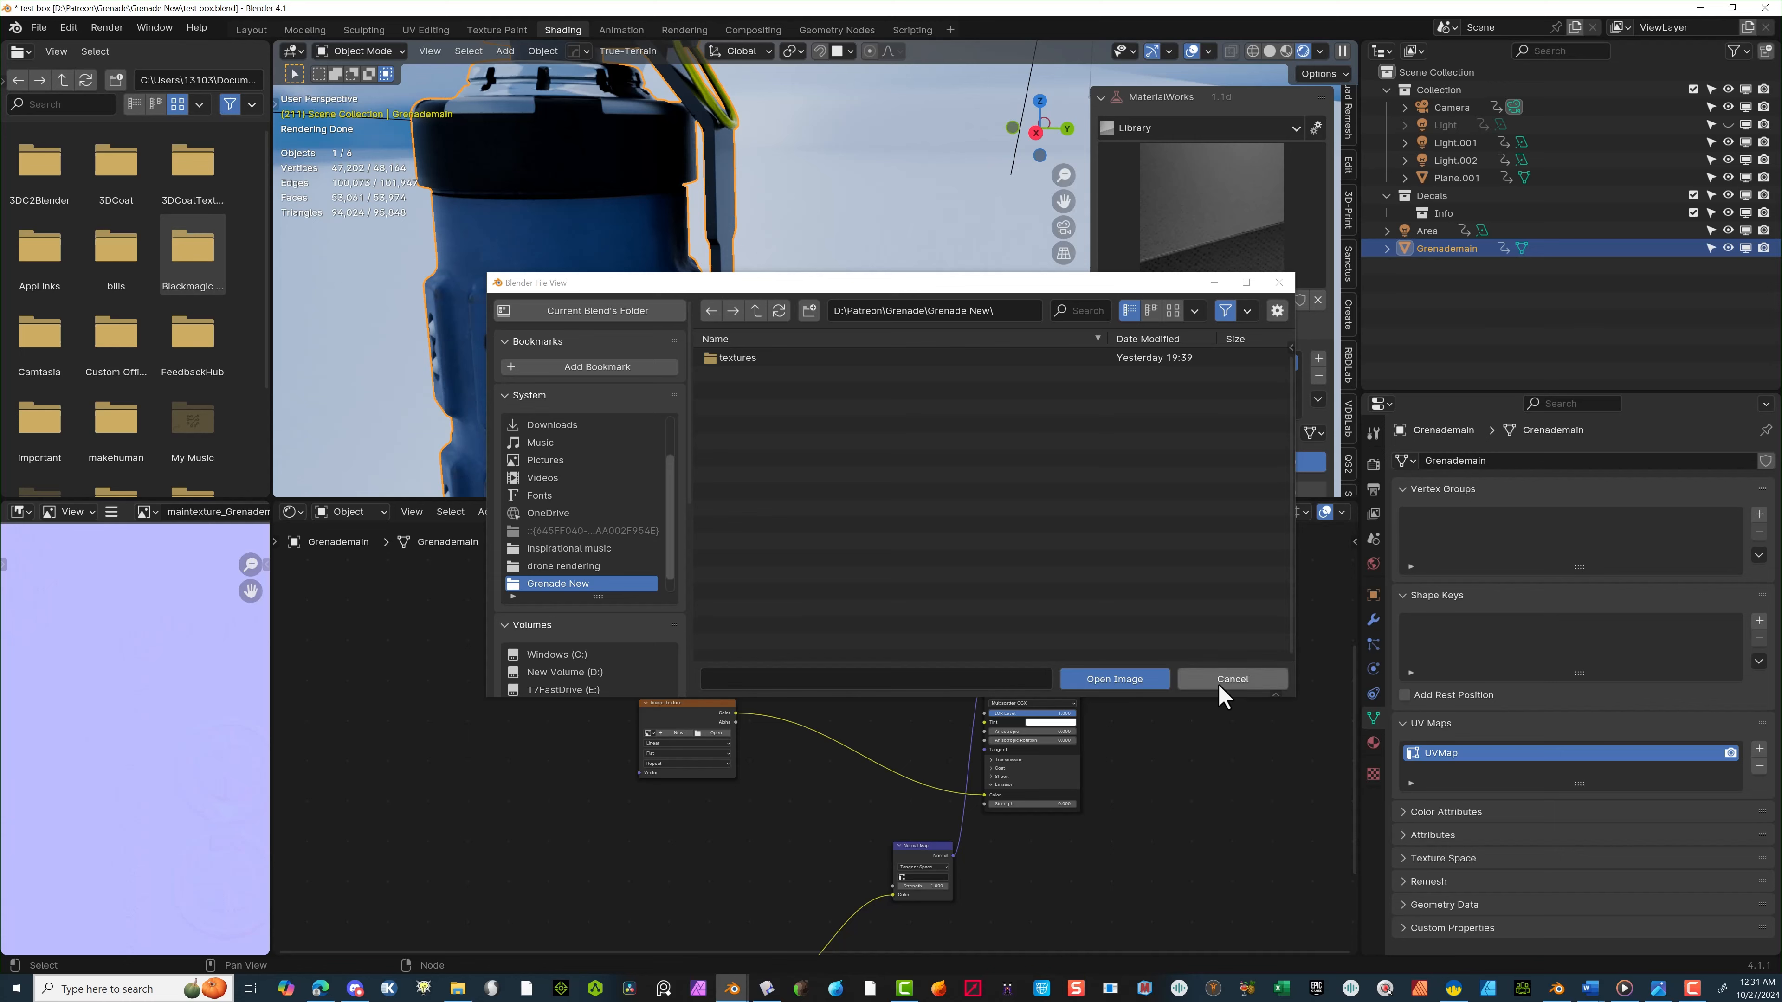
left_click(1232, 679)
left_click(691, 715)
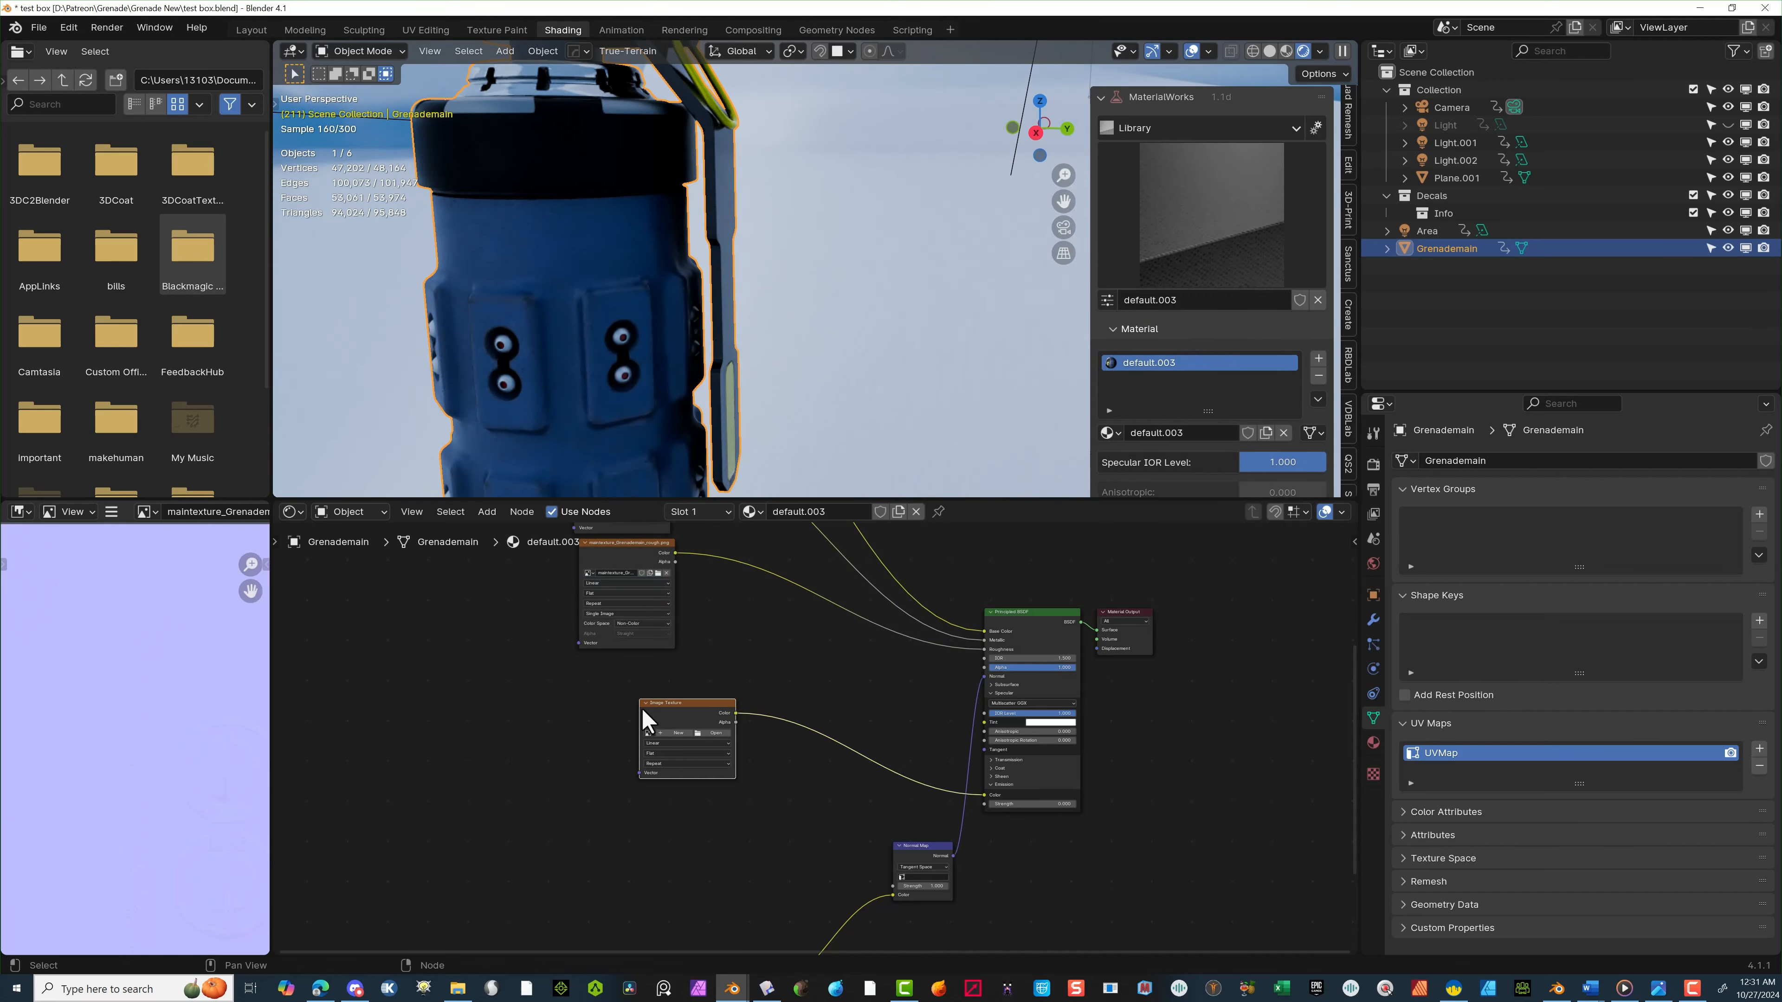
key("x")
Duplicate the rough texture node and place the copy directly below the original
double_click(652, 549)
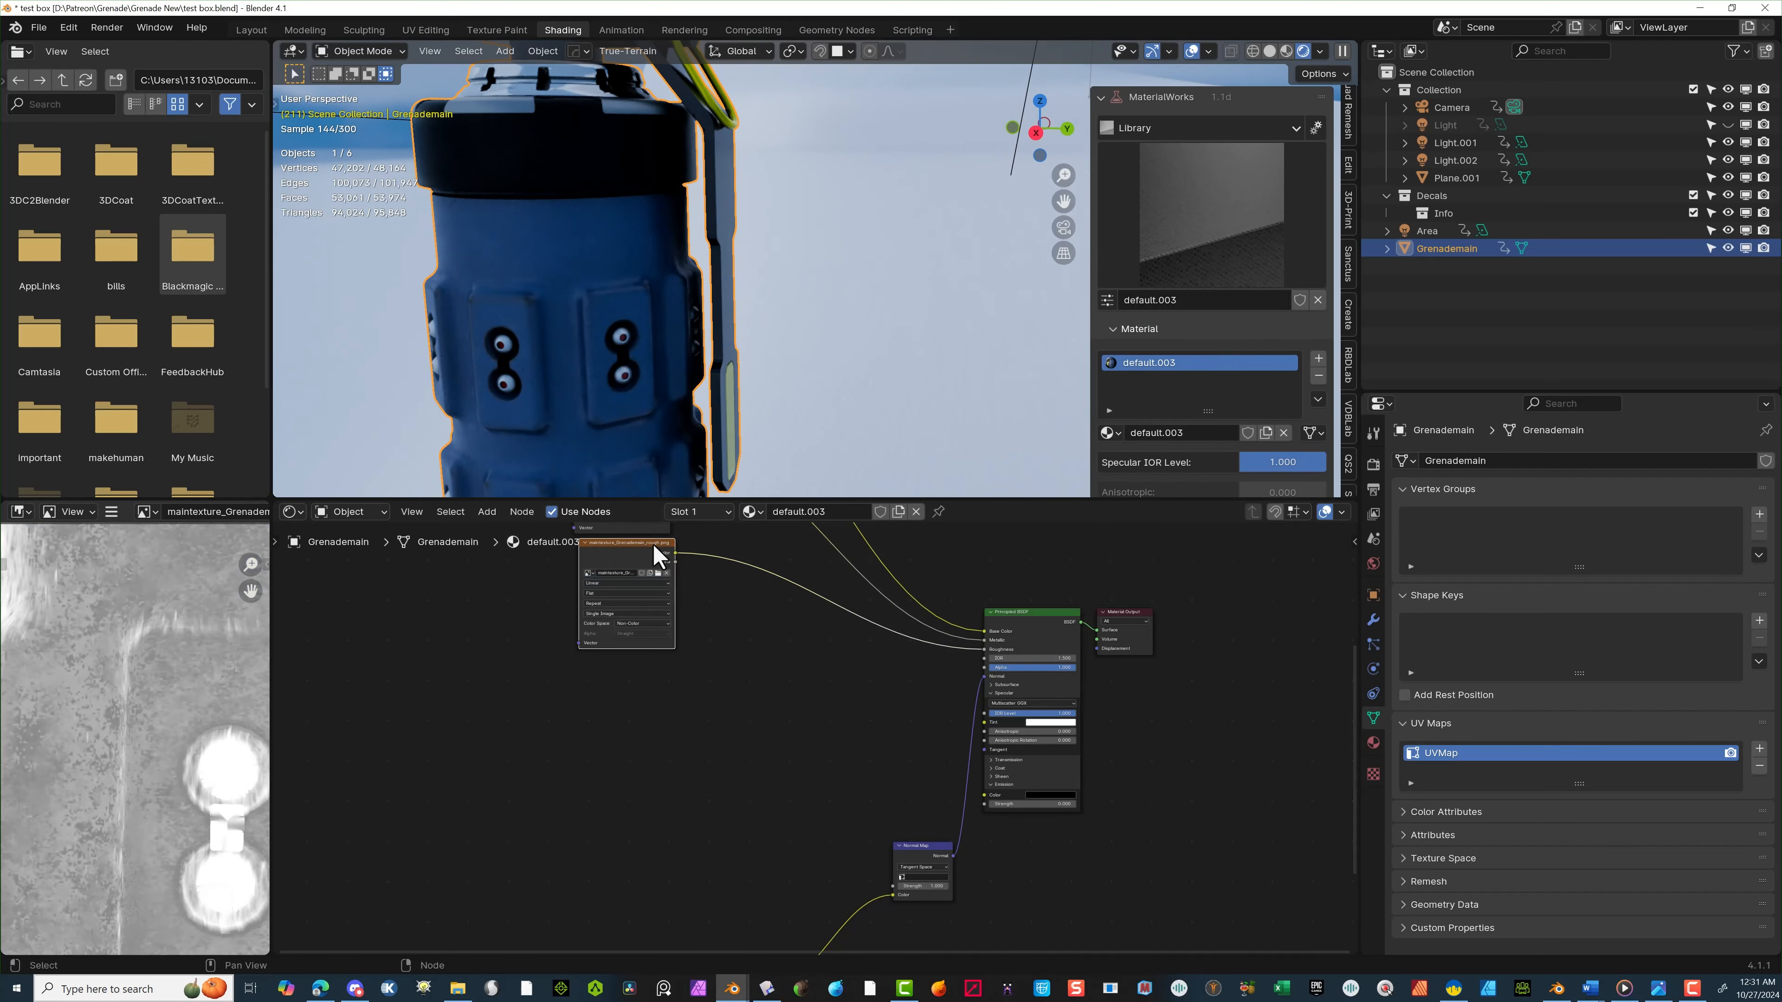
right_click(655, 560)
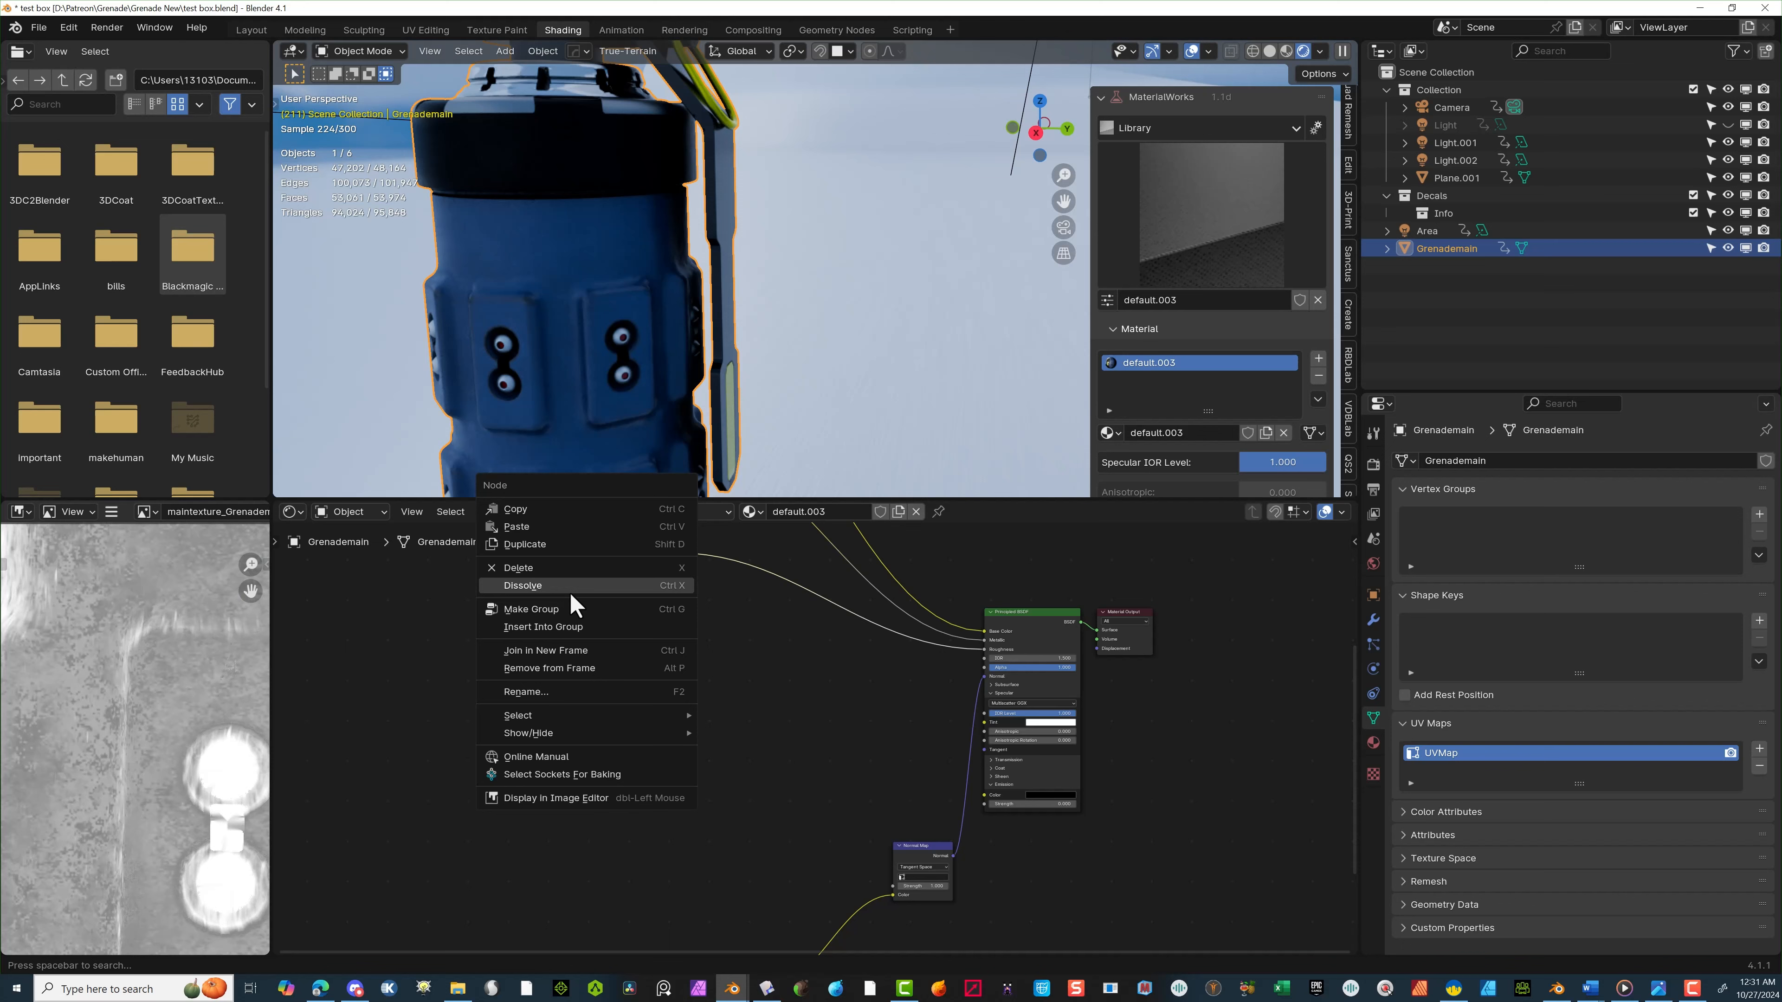
left_click(554, 544)
left_click(558, 753)
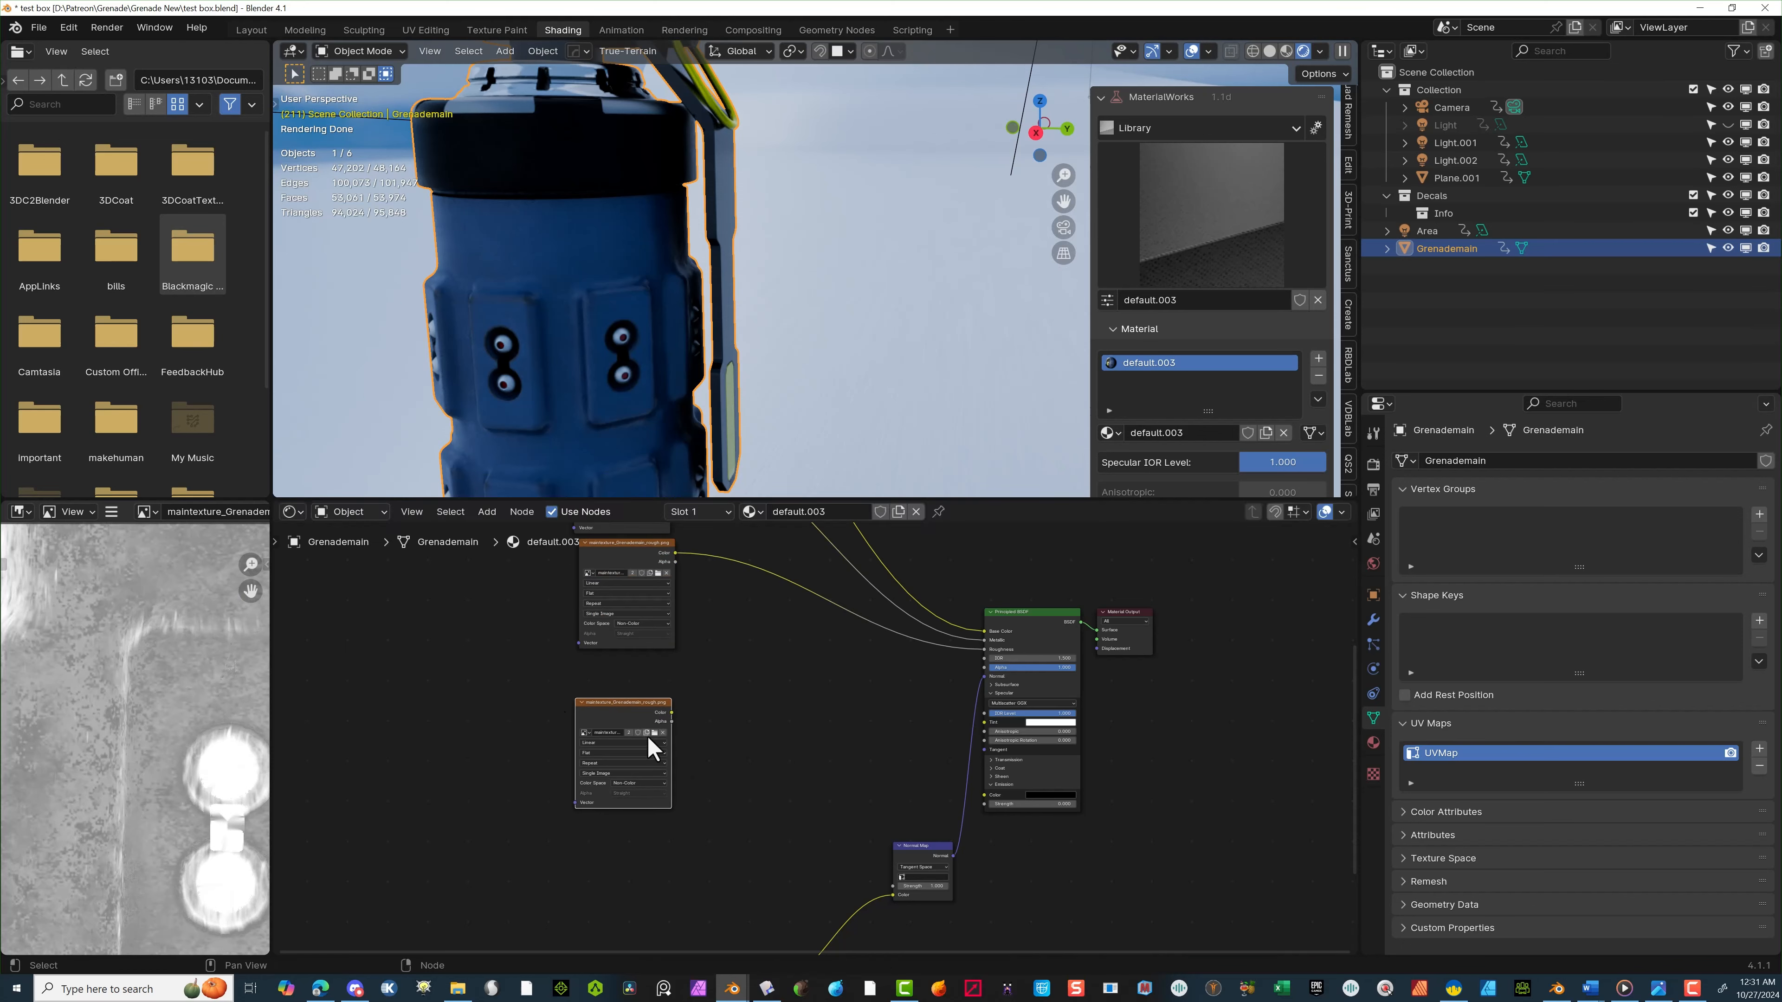
Load maintexture_Grenademain_emis.png into the duplicated texture node and connect its colour output to the Principled BSDF's emission Color input
left_click(654, 733)
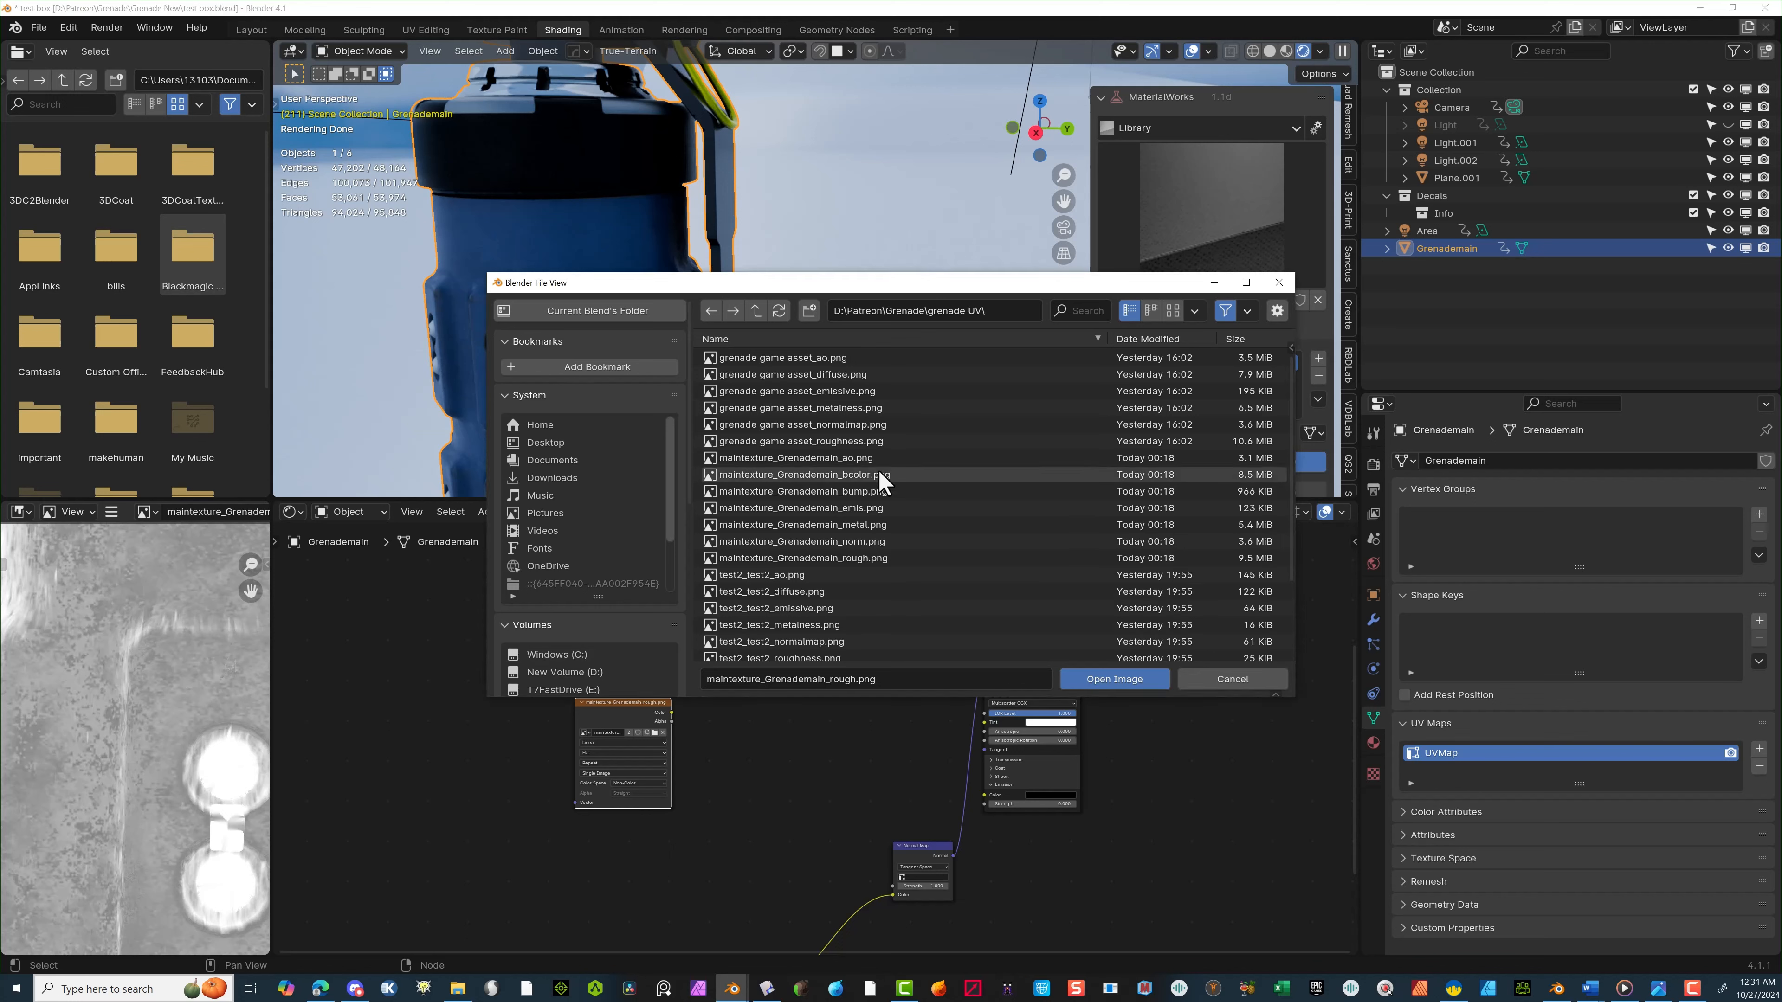
left_click(864, 508)
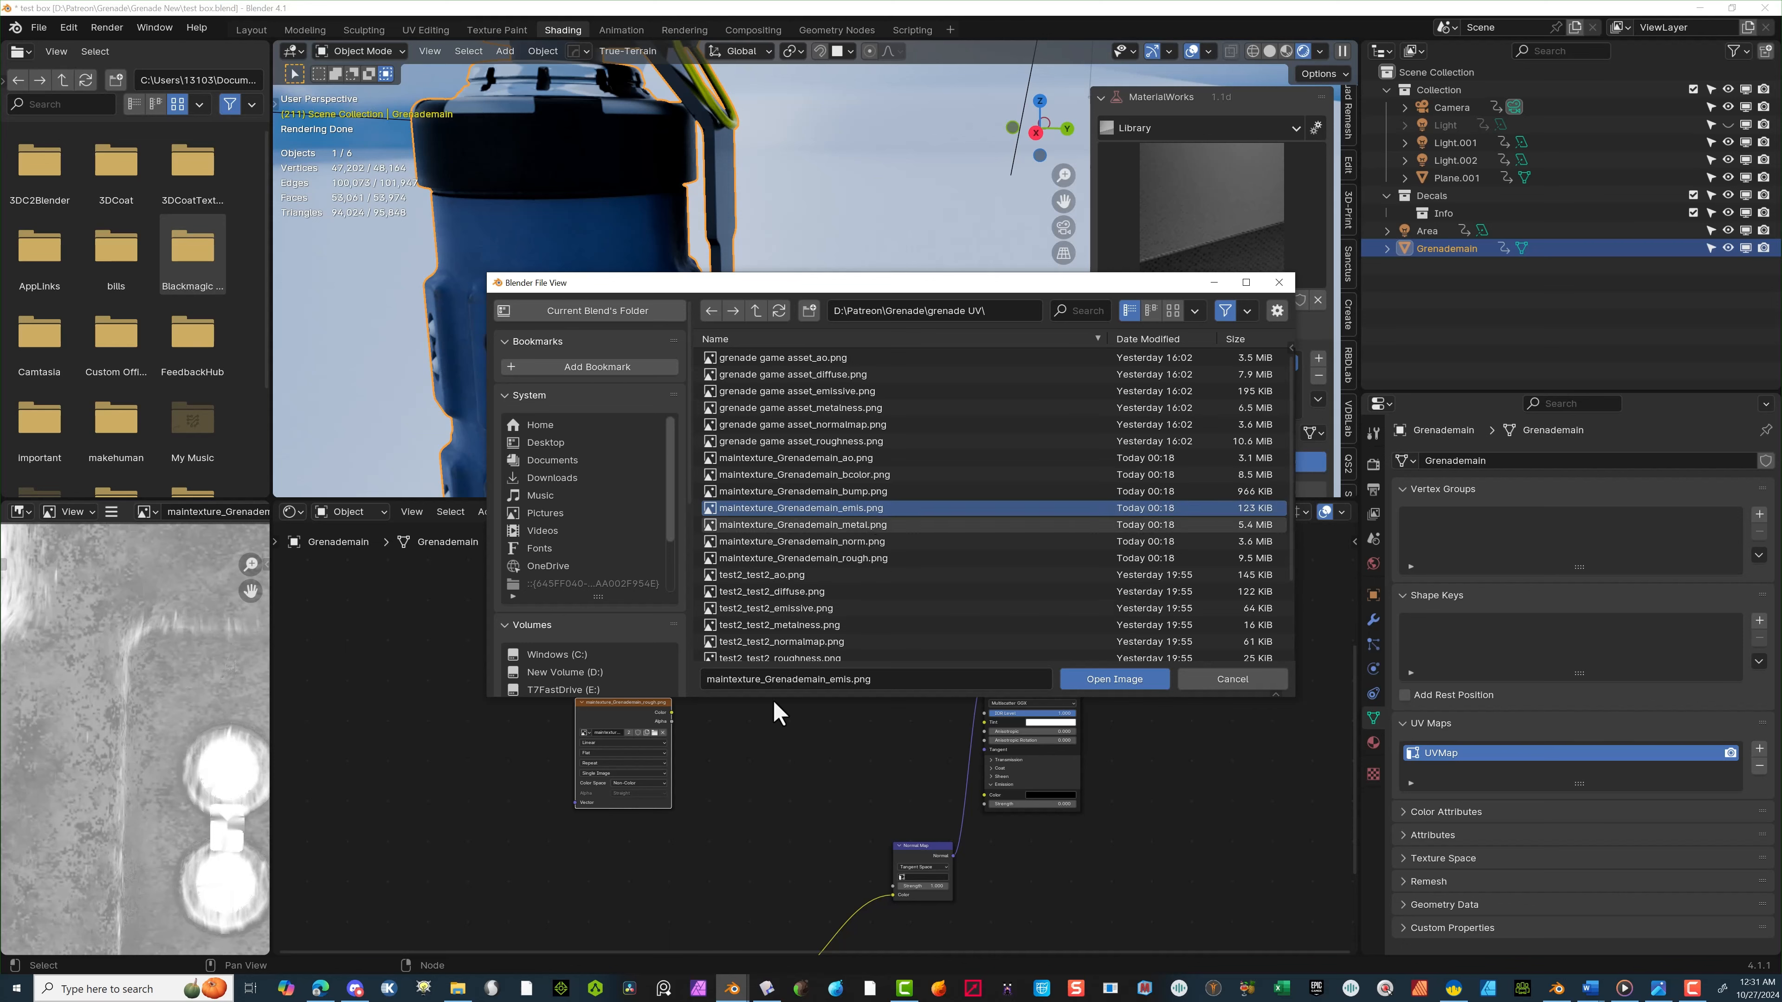
left_click(1122, 680)
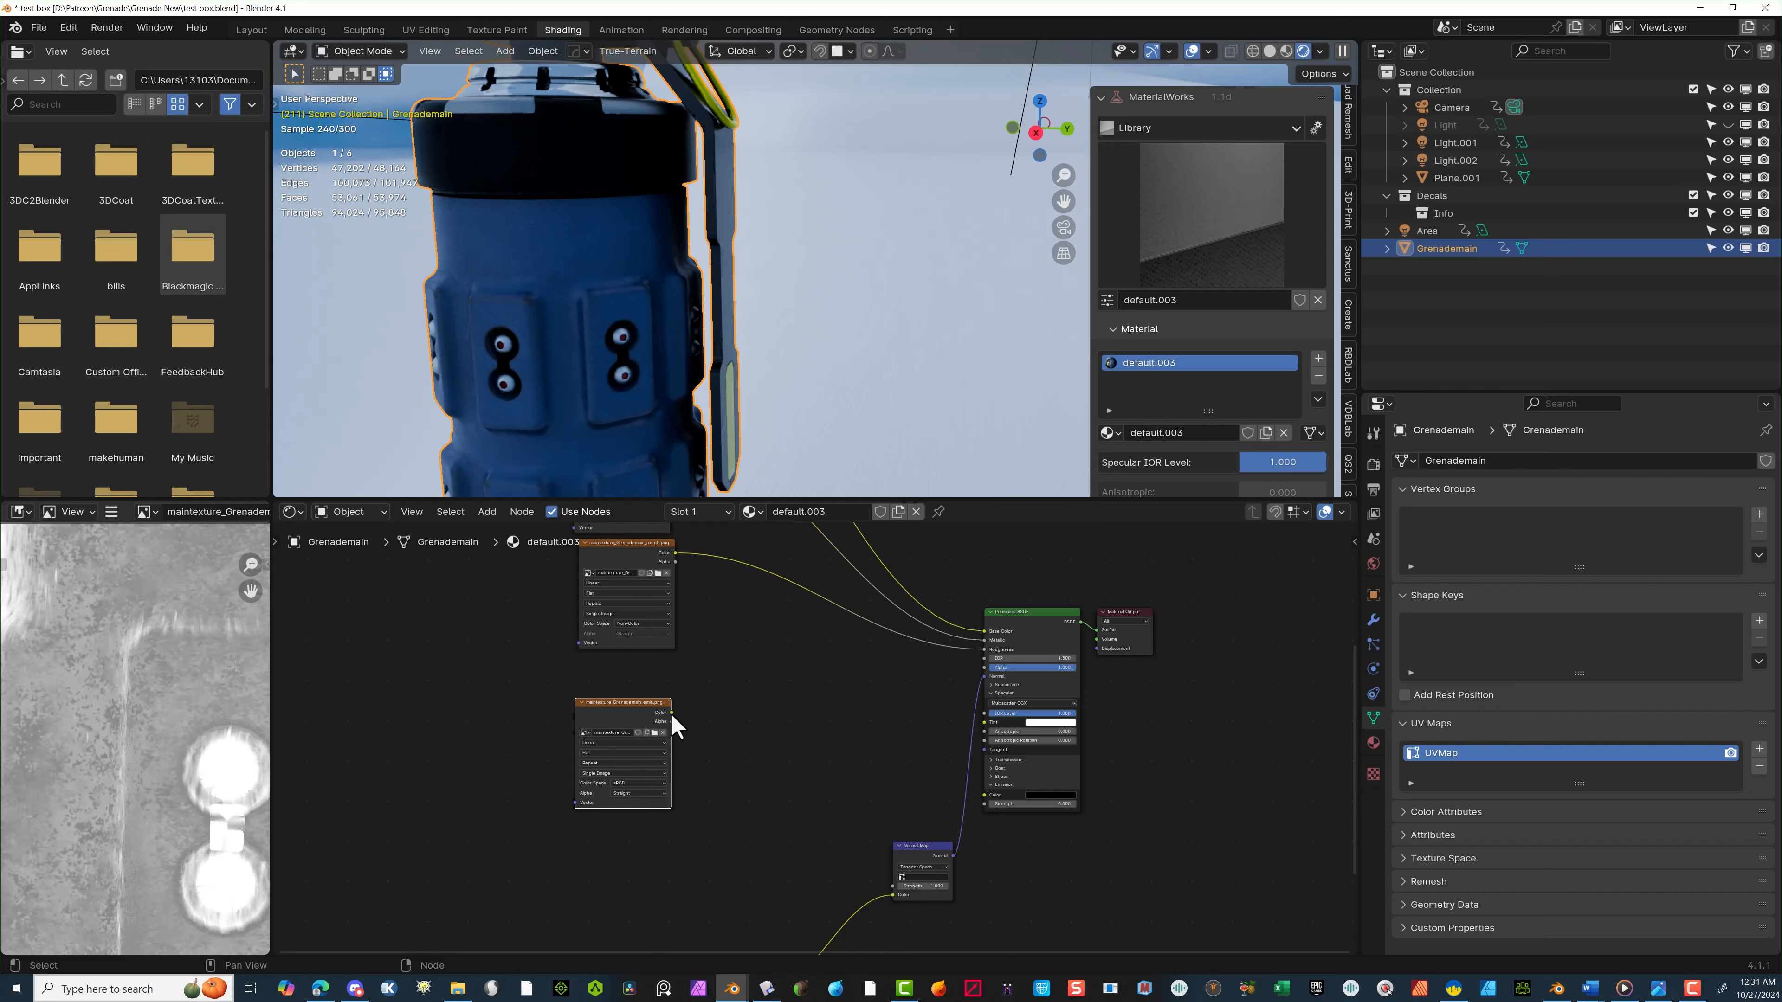
left_click_drag(671, 714, 984, 795)
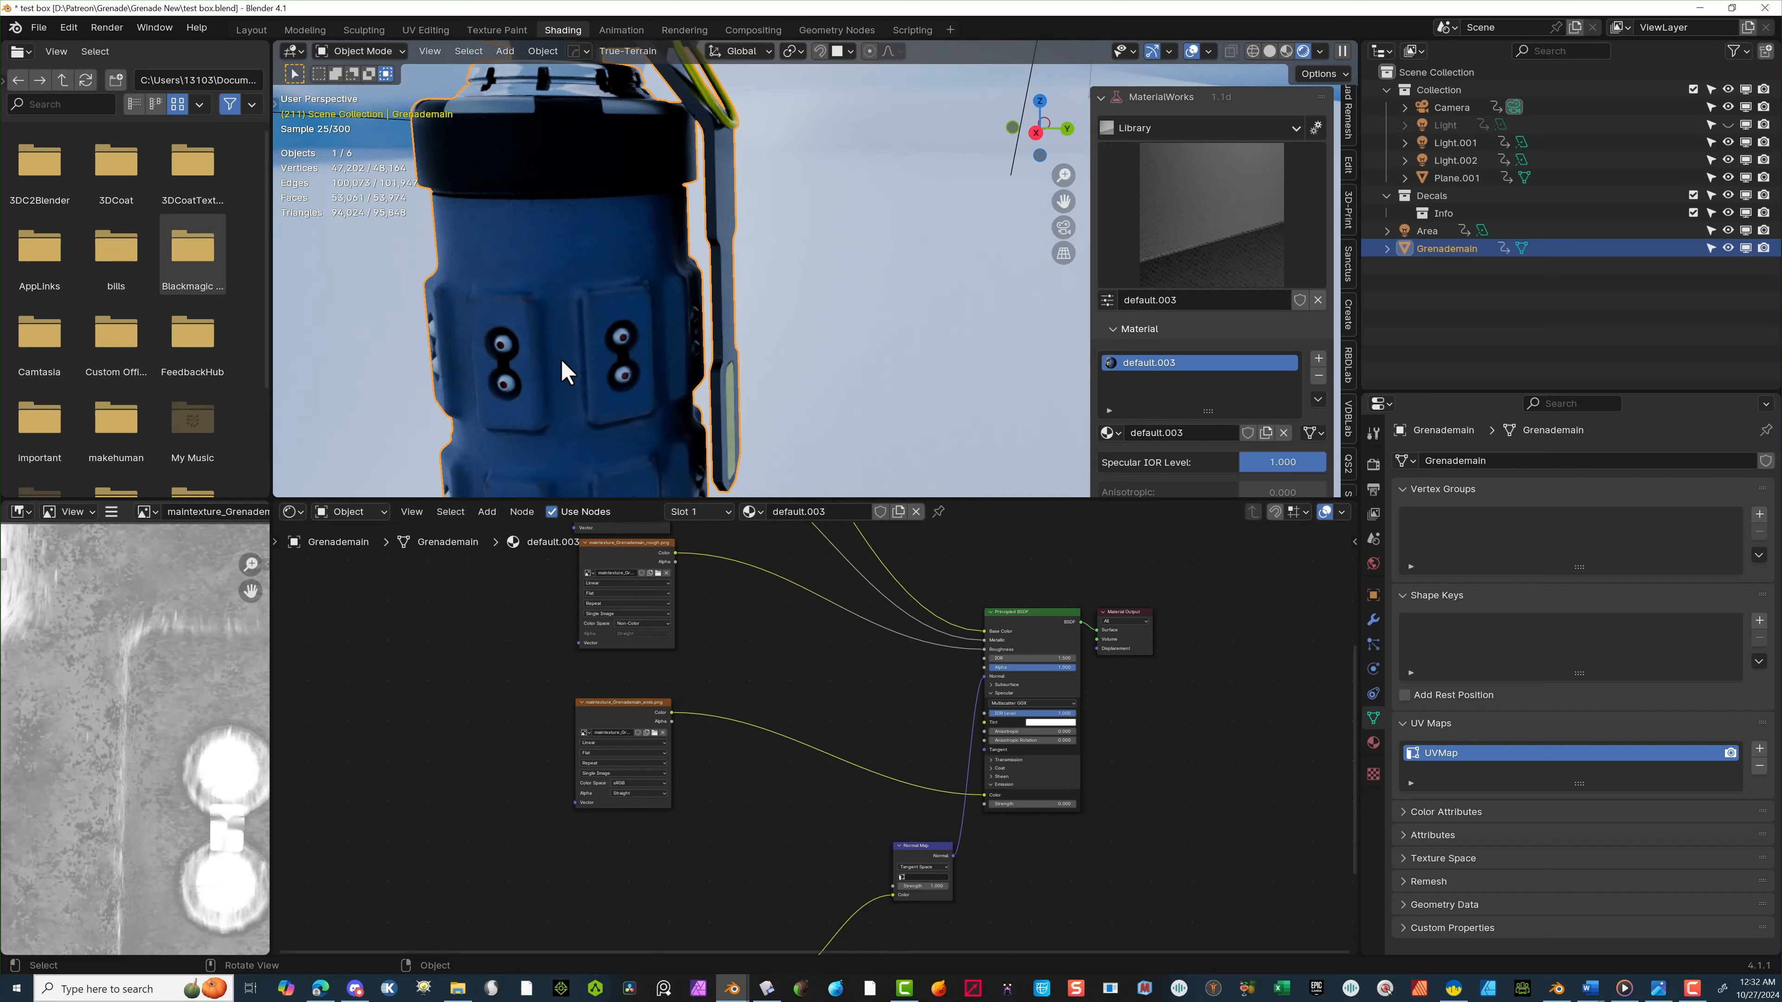
Raise the Principled BSDF's emission strength to about 5 and check the glow on the grenade's bulbs
scroll(626, 342, "up", 1)
scroll(626, 342, "up", 2)
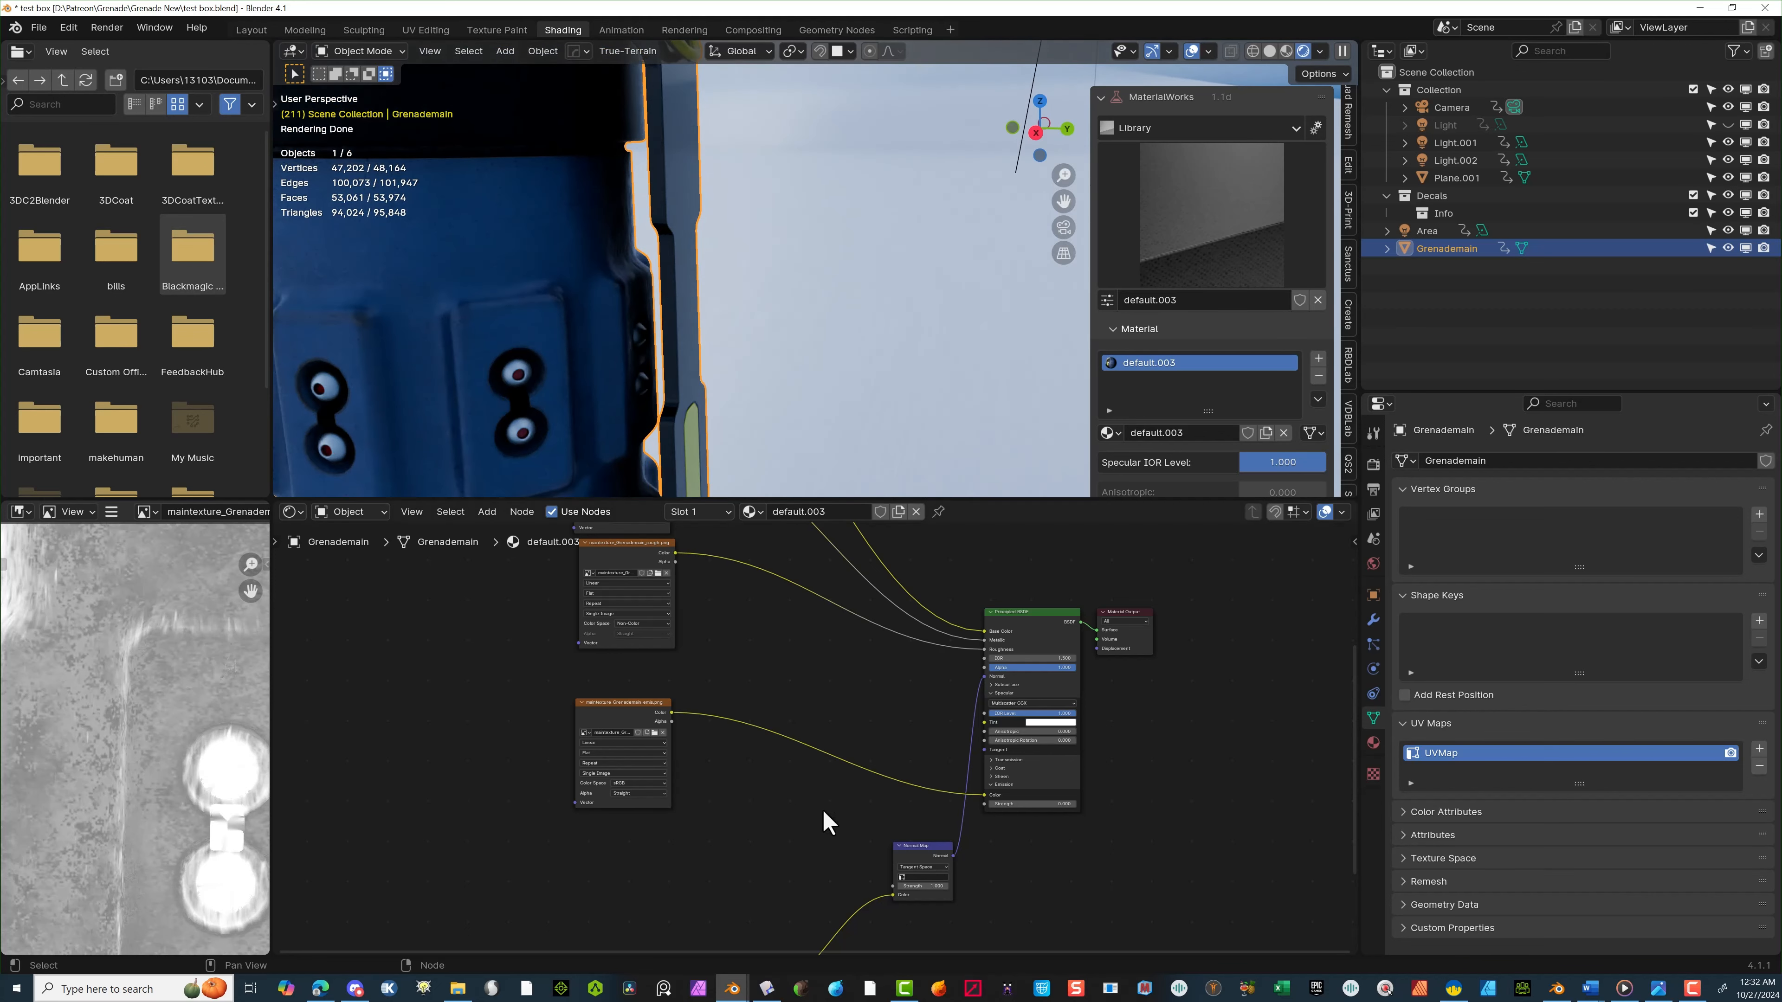
scroll(1046, 856, "up", 2)
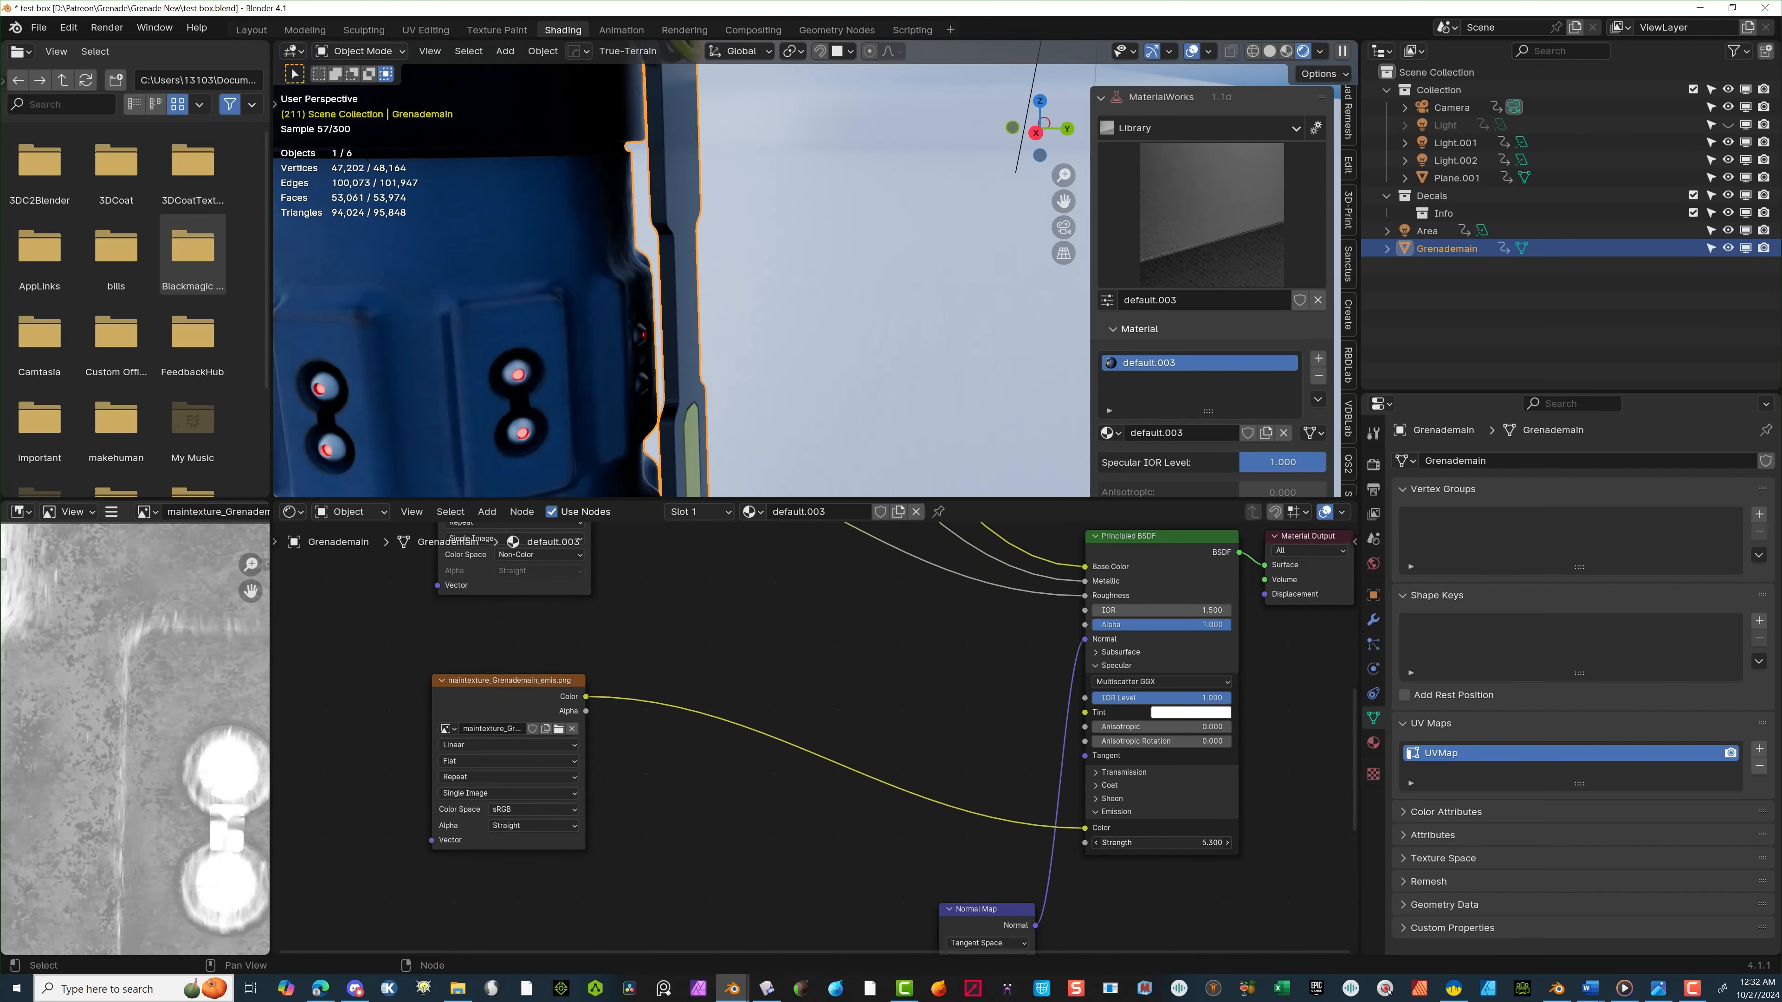
scroll(841, 646, "down", 2)
scroll(582, 376, "down", 2)
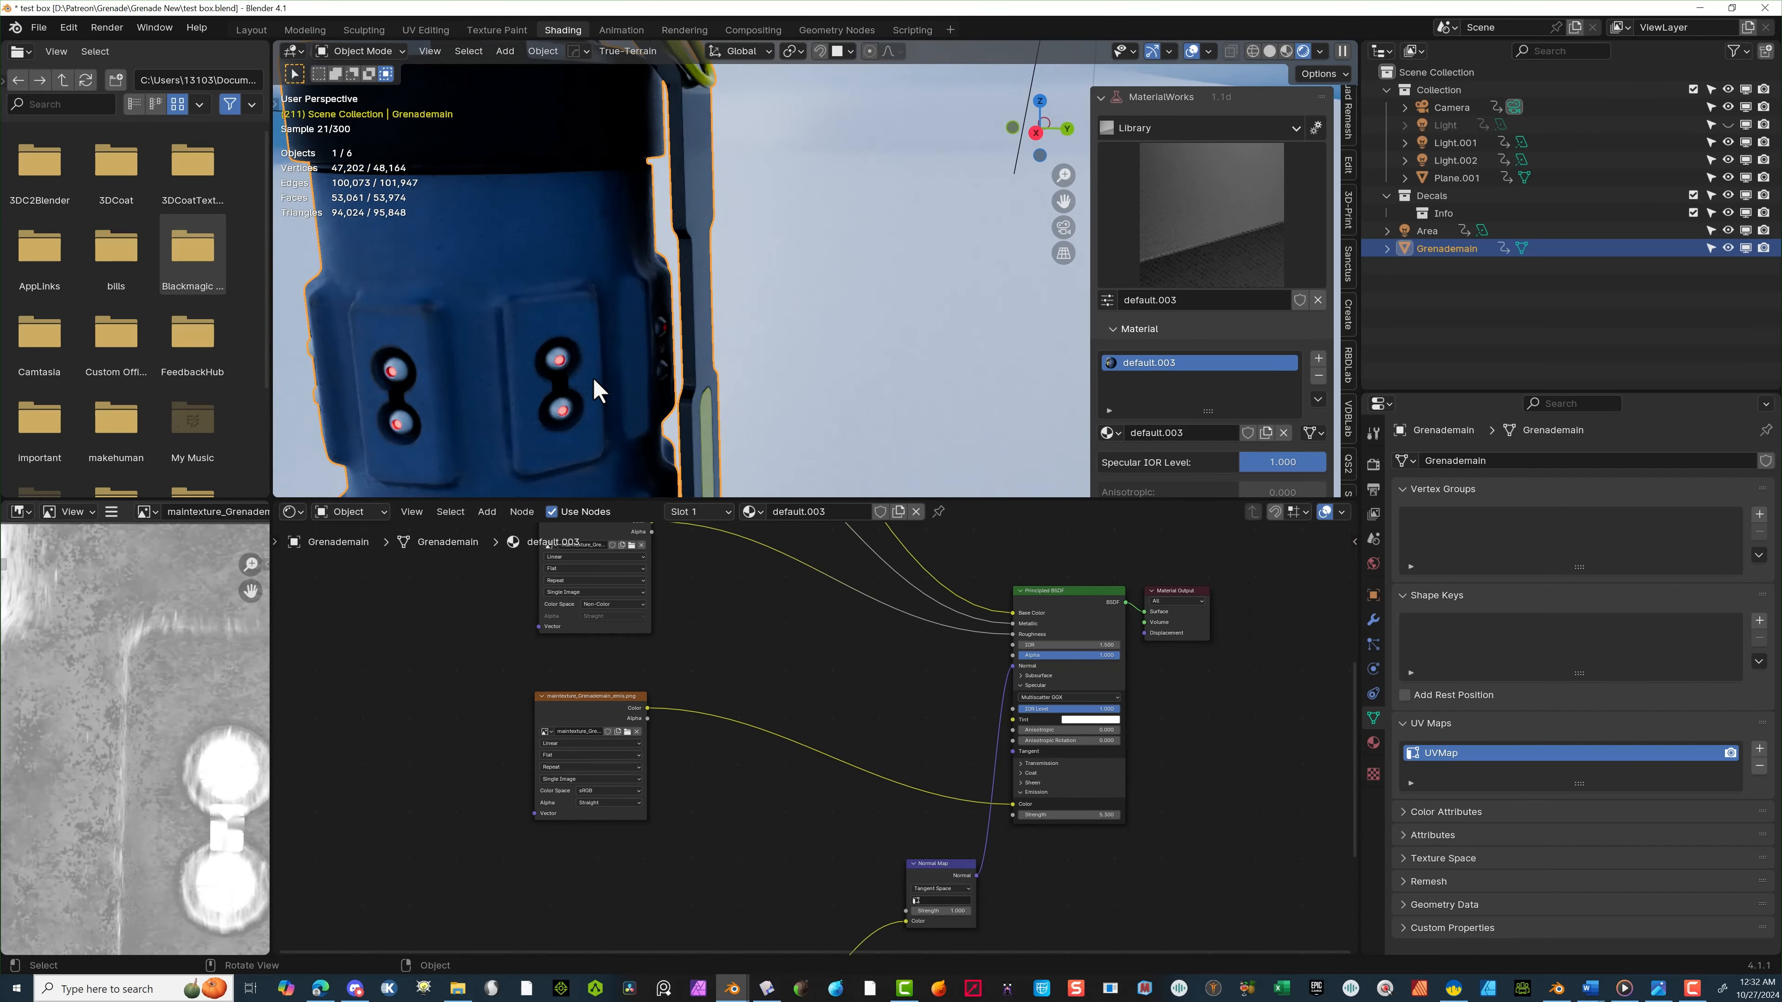
Examine the finished grenade material from several angles and distances, checking the glowing bulbs, metal collar, black cap and body
scroll(593, 379, "down", 4)
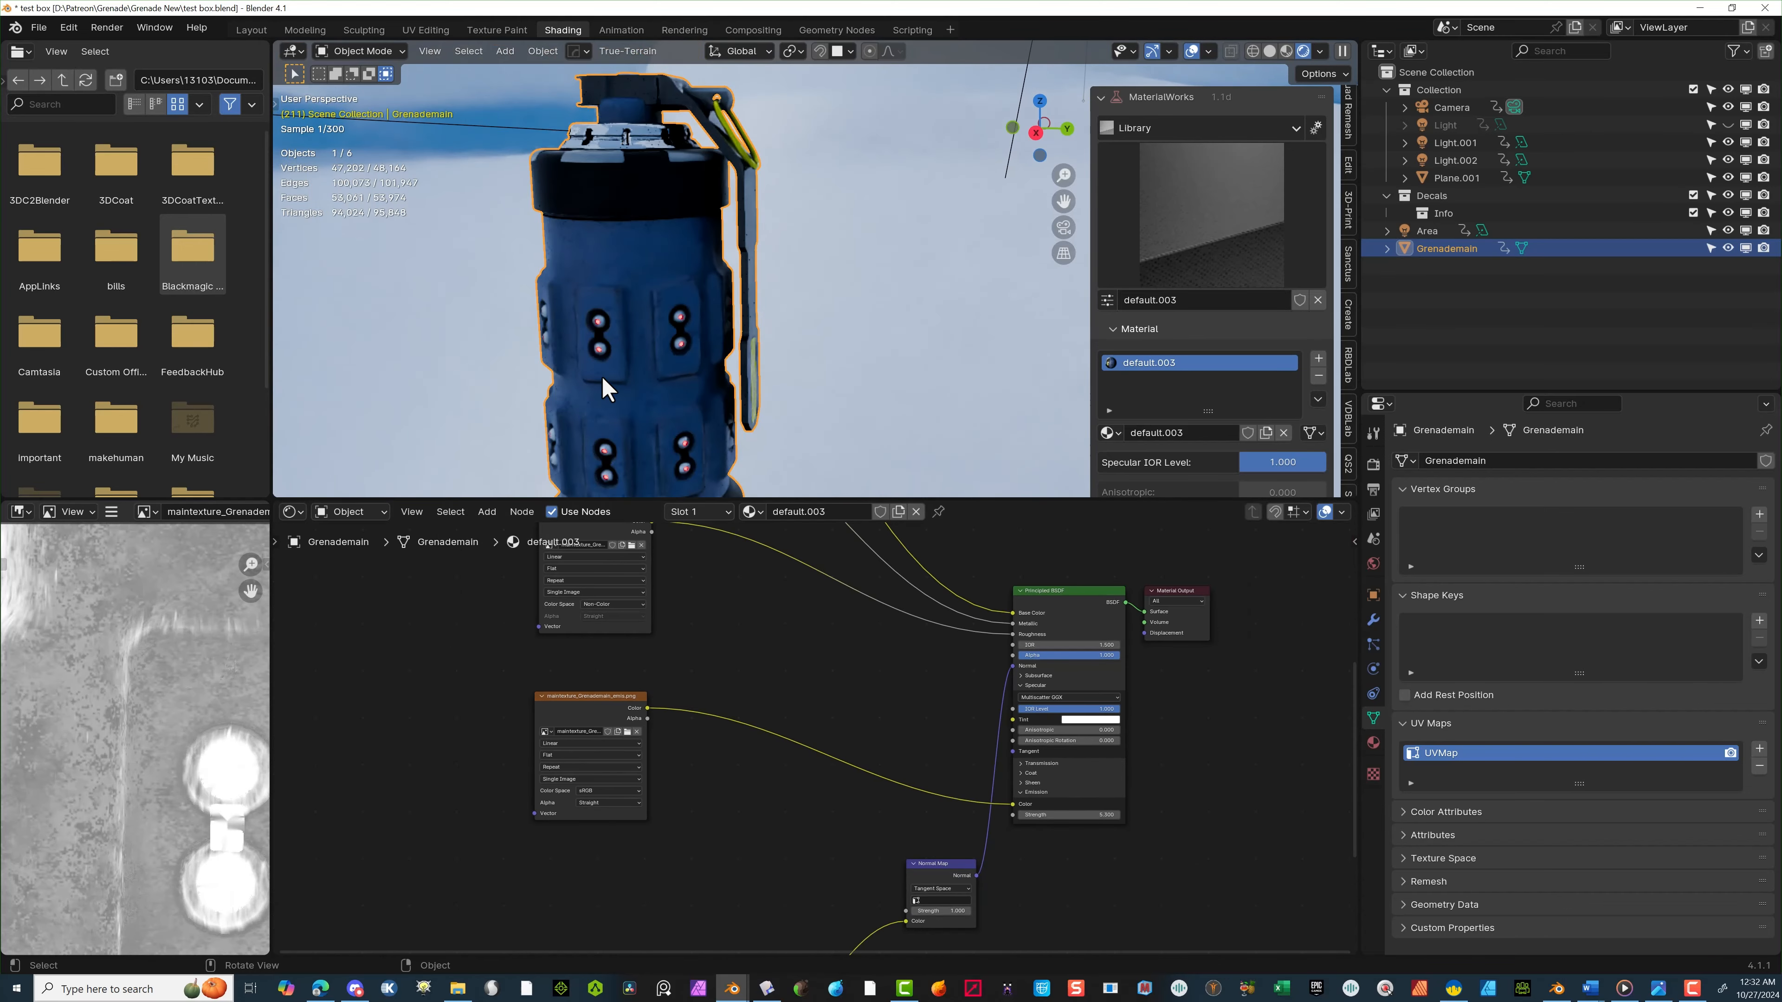
left_click(850, 324)
middle_click_drag(850, 324, 839, 251)
scroll(714, 204, "up", 3)
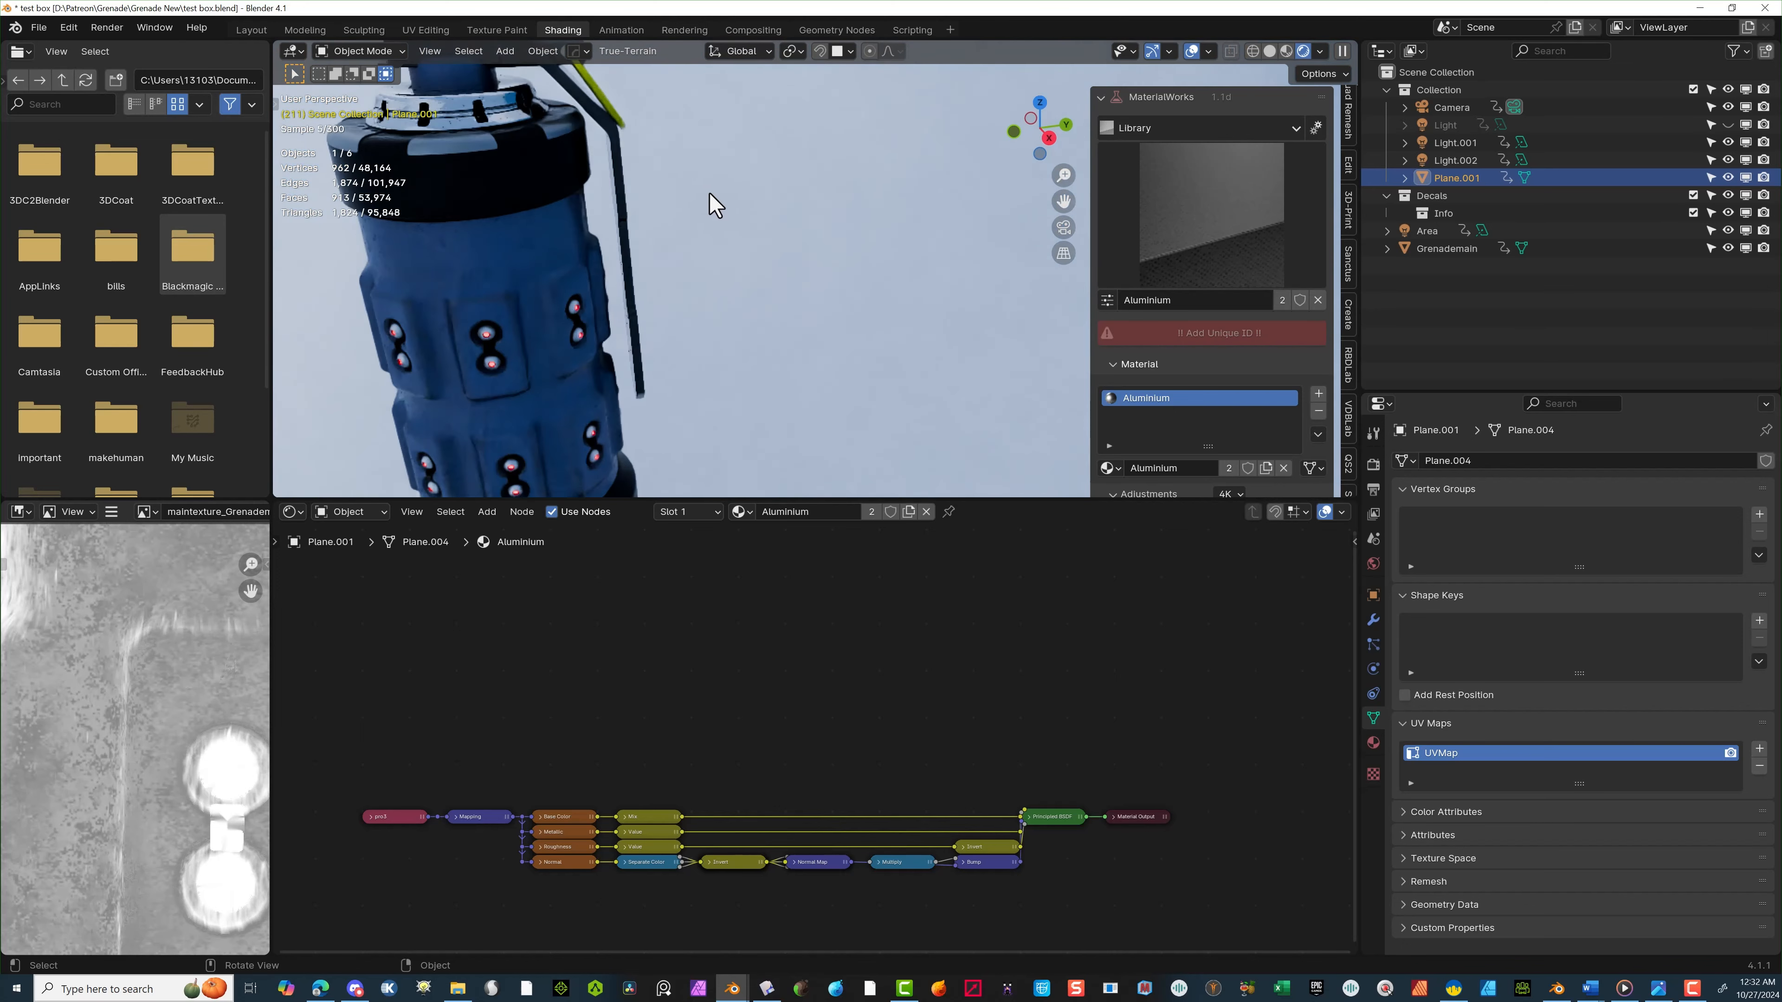
left_click_drag(1063, 201, 1238, 221)
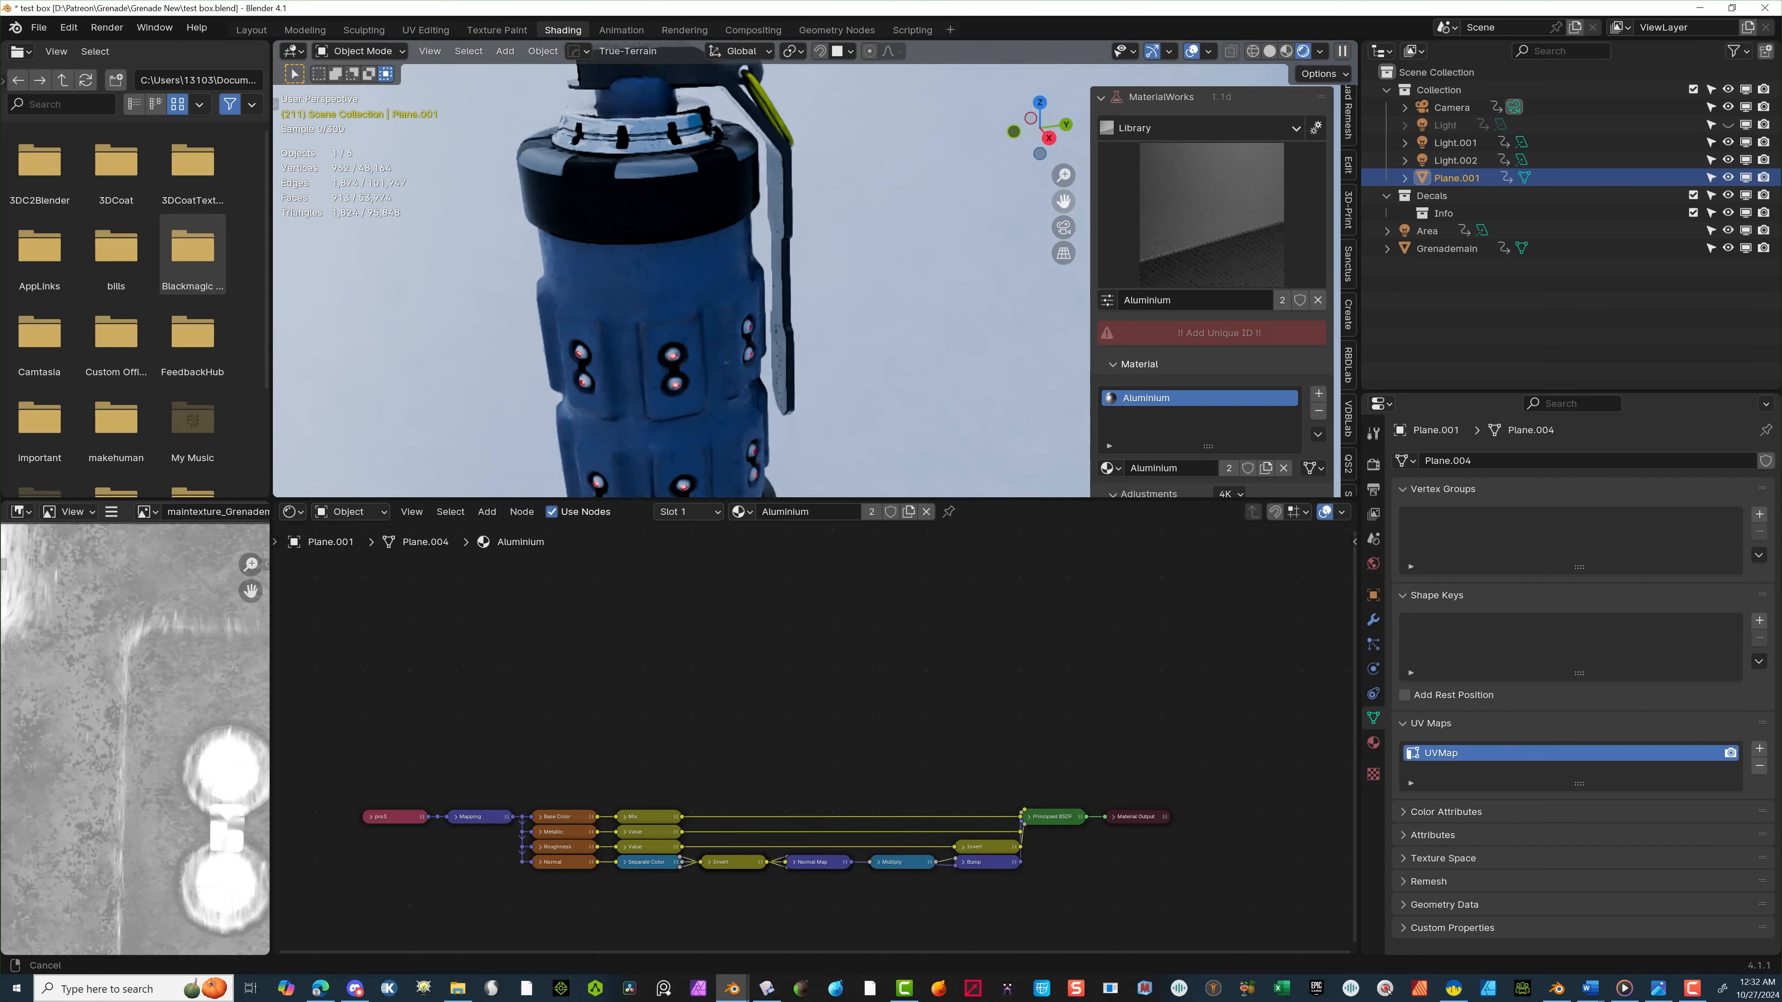
scroll(851, 267, "down", 4)
middle_click_drag(855, 247, 956, 283)
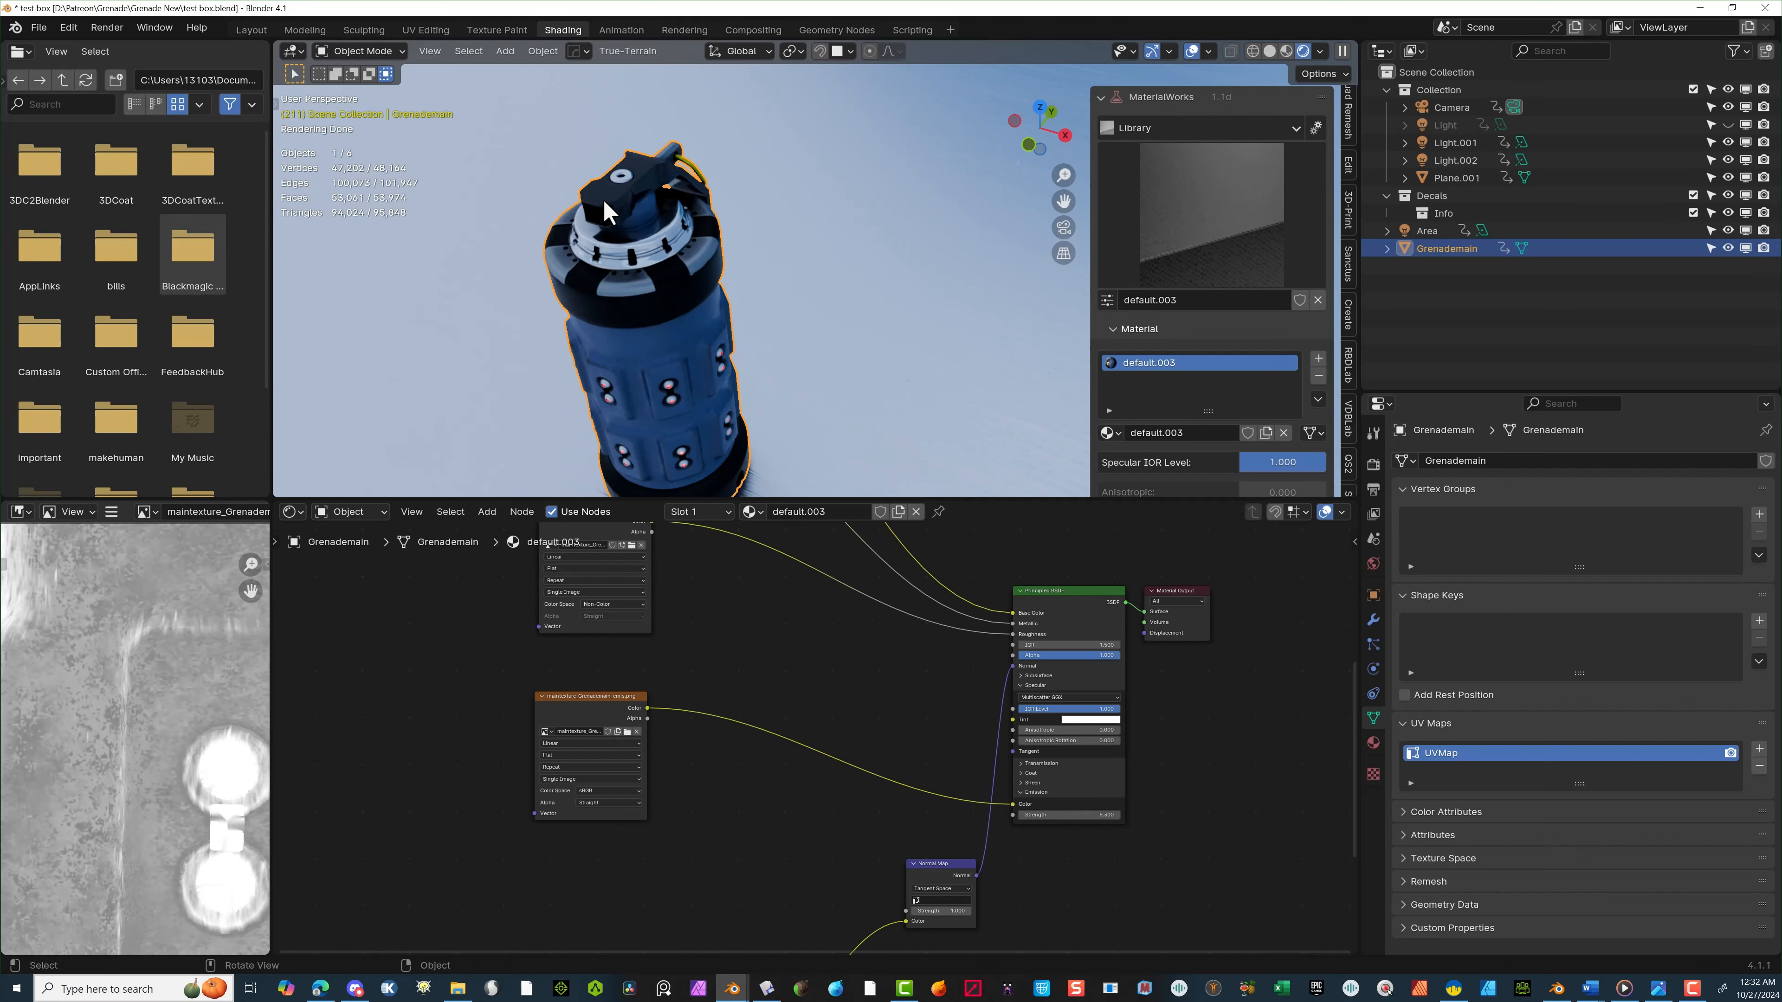
scroll(607, 211, "up", 3)
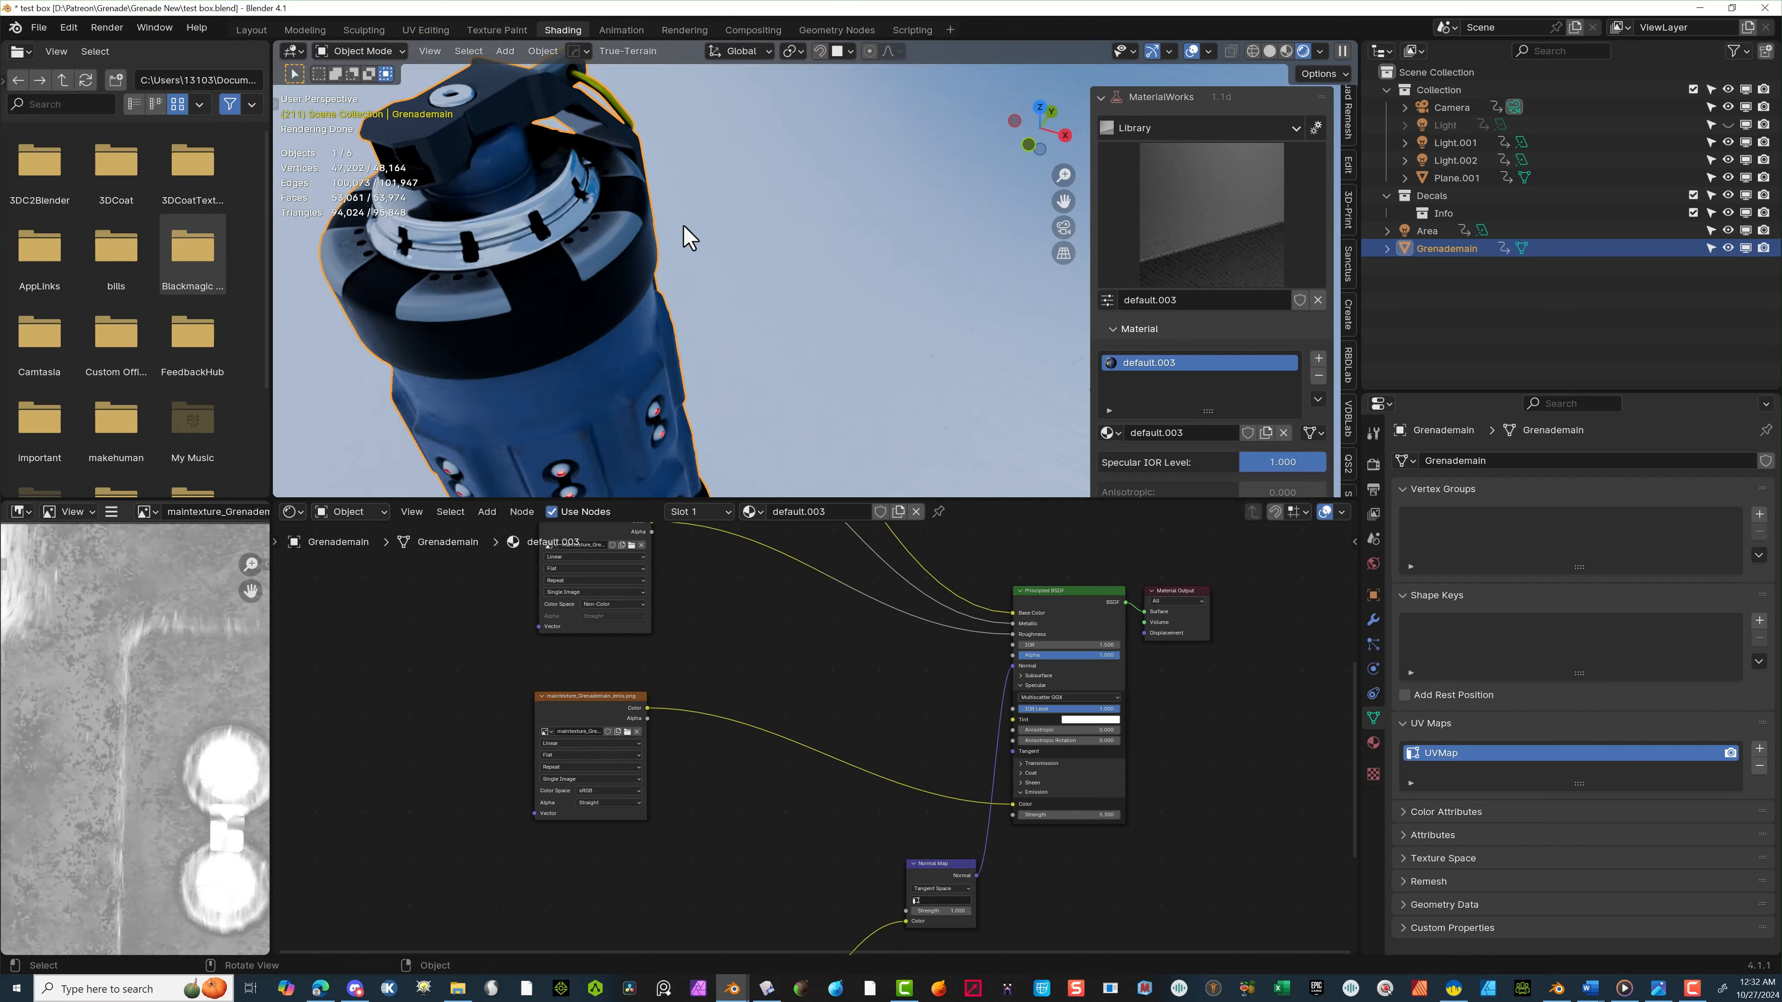
scroll(644, 258, "down", 3)
middle_click_drag(818, 304, 784, 255)
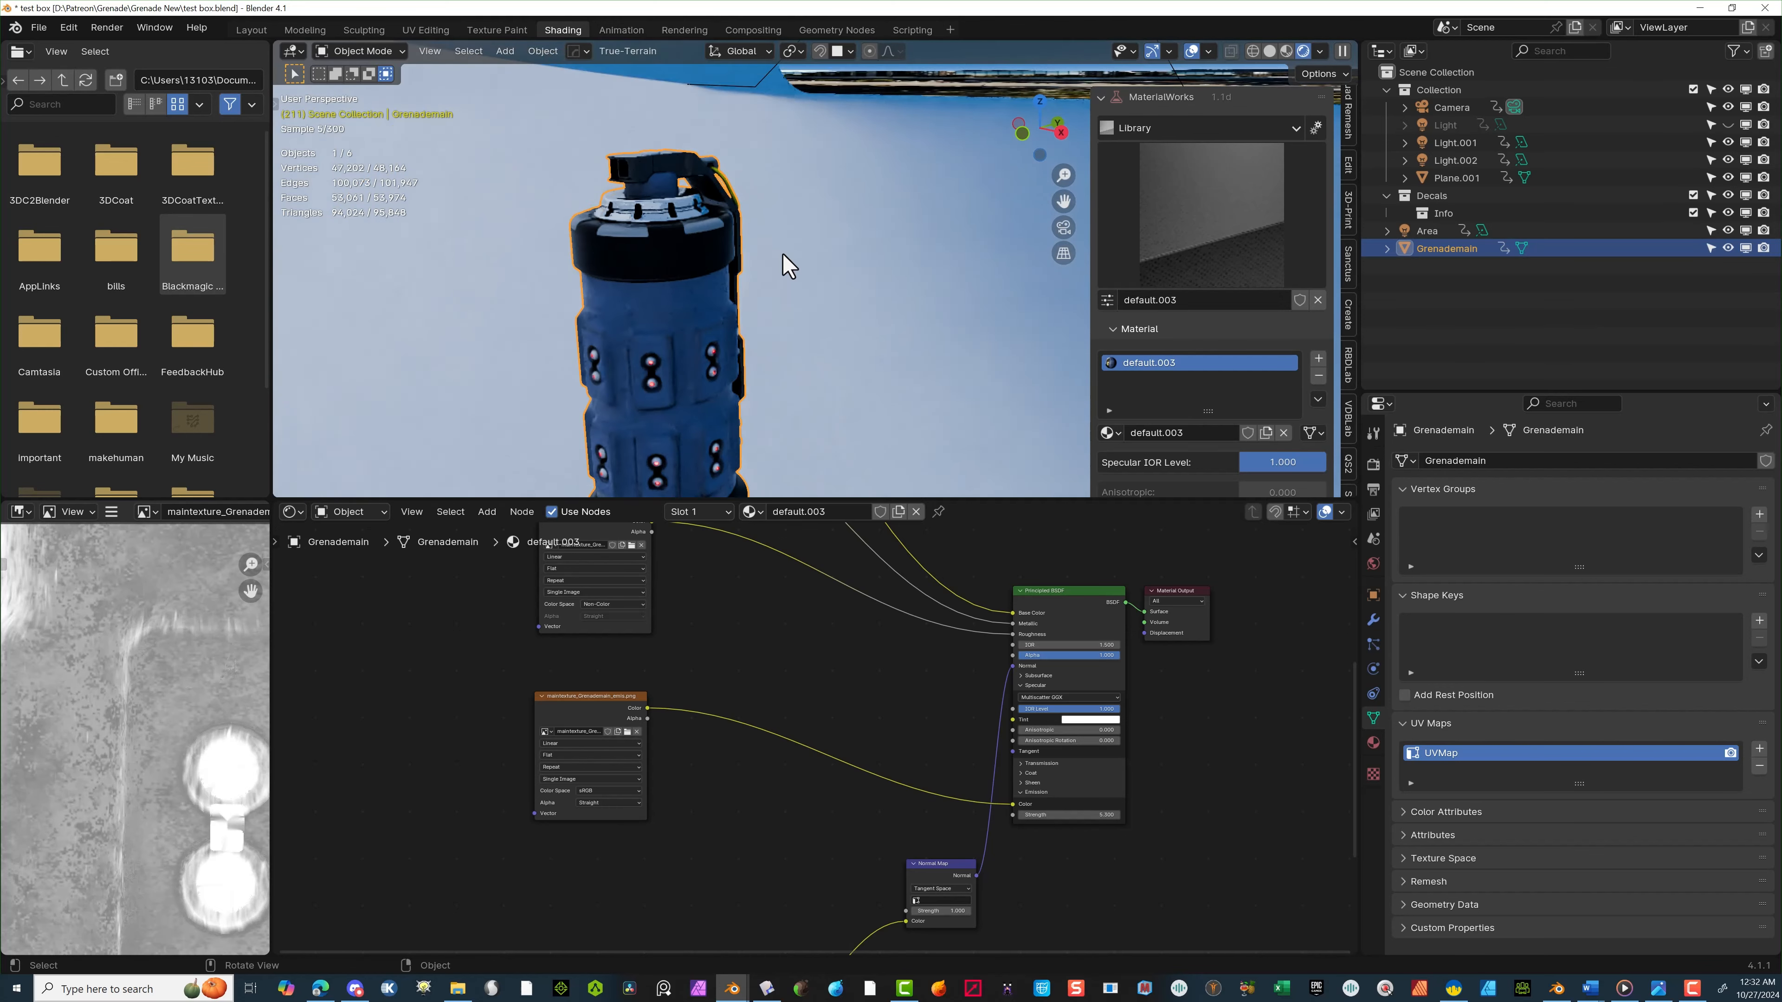
right_click(819, 262)
scroll(549, 265, "down", 3)
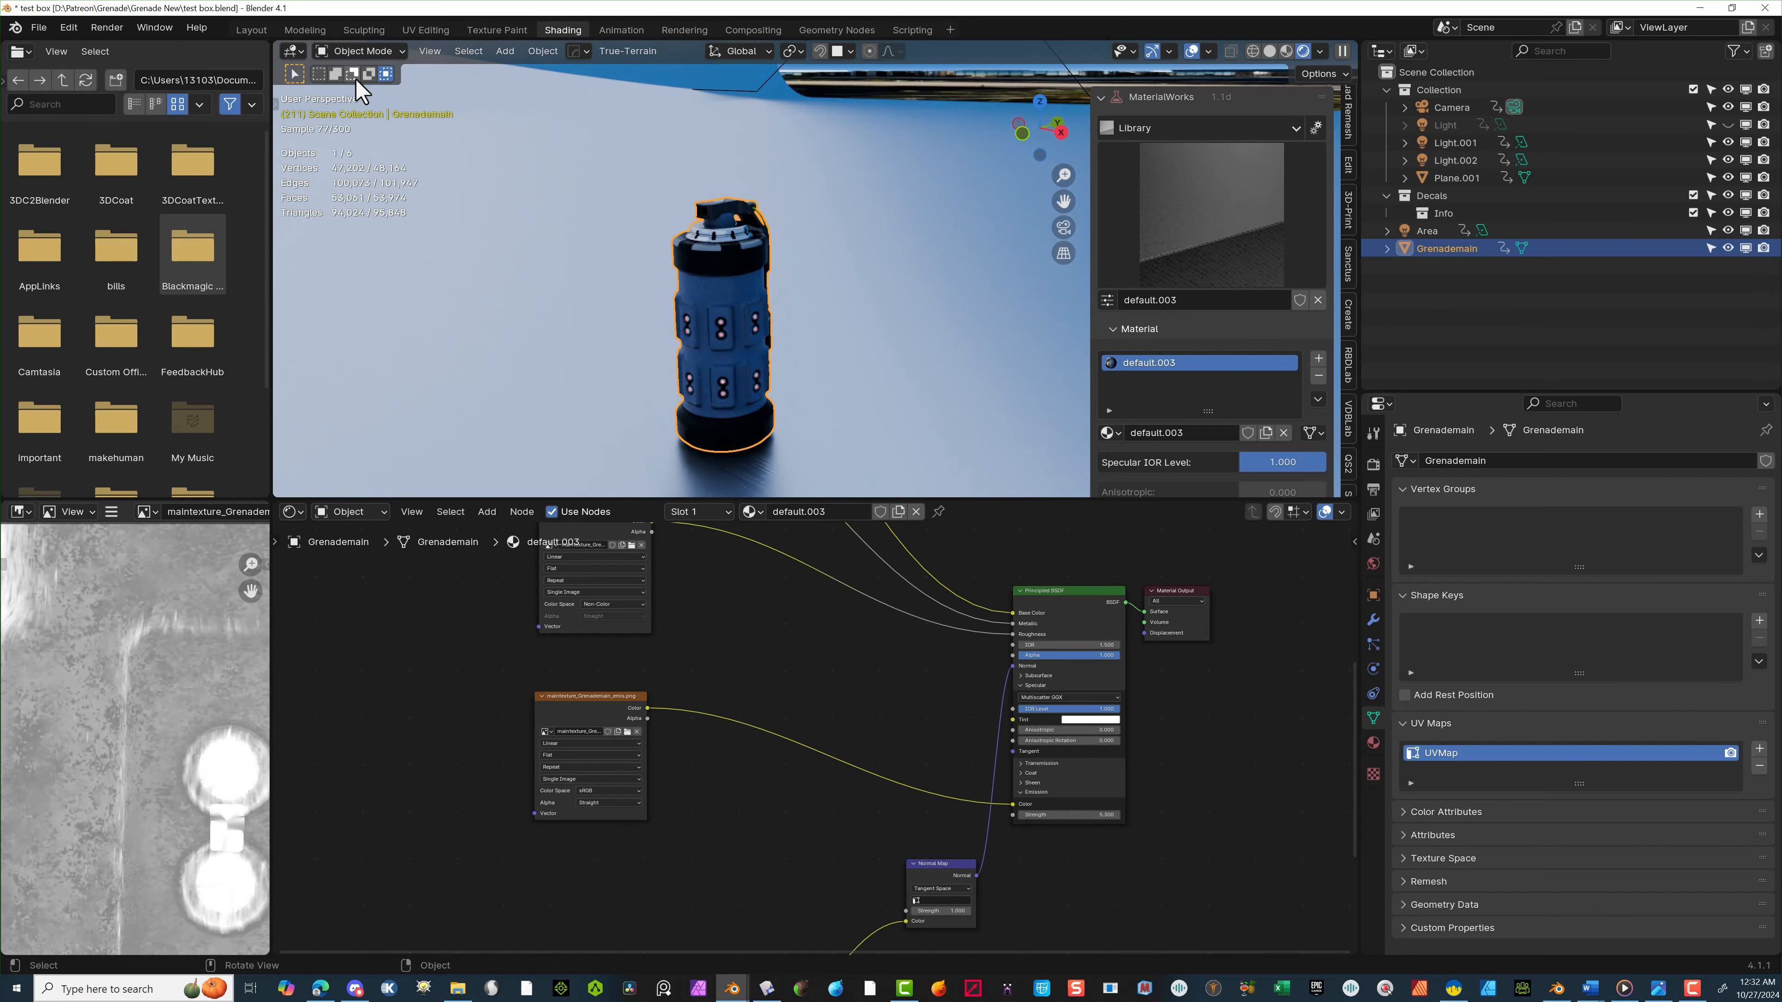